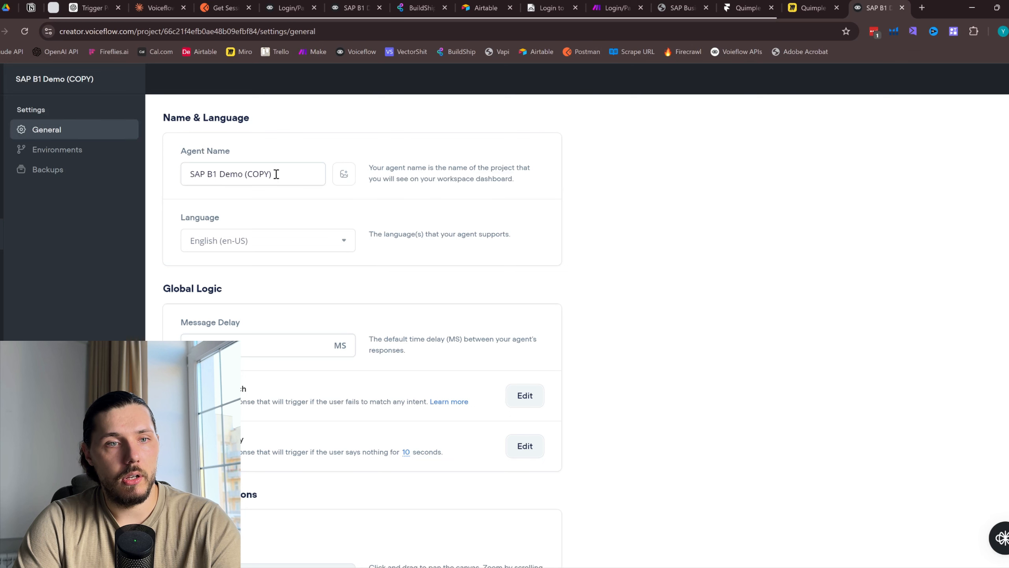
# Rename the agent to 'YouTube Demo' and open its Home workflow canvas
pyautogui.moveTo(276, 175); pyautogui.dragTo(181, 169)
pyautogui.write('YouTube Demo')
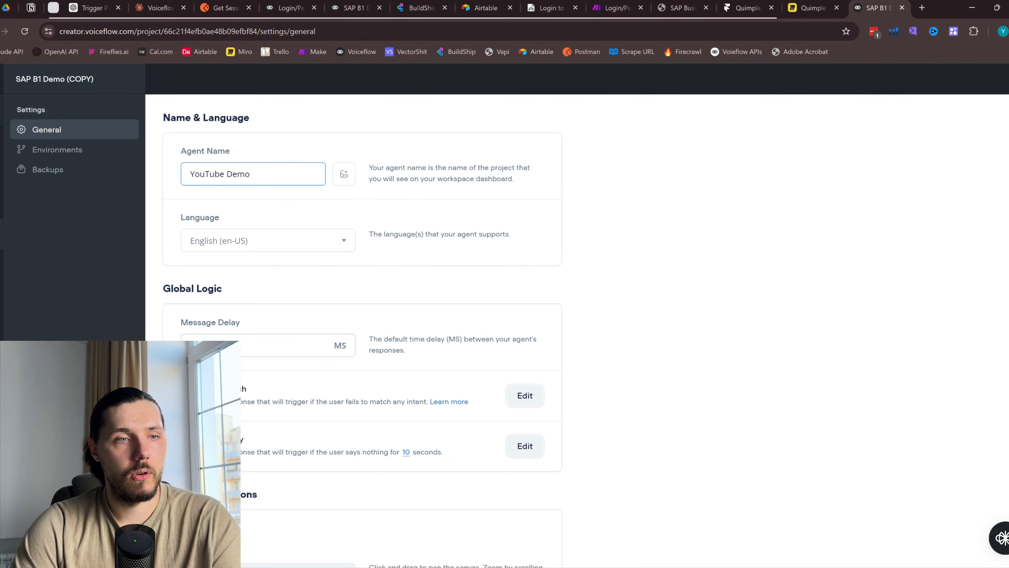
pyautogui.click(2, 110)
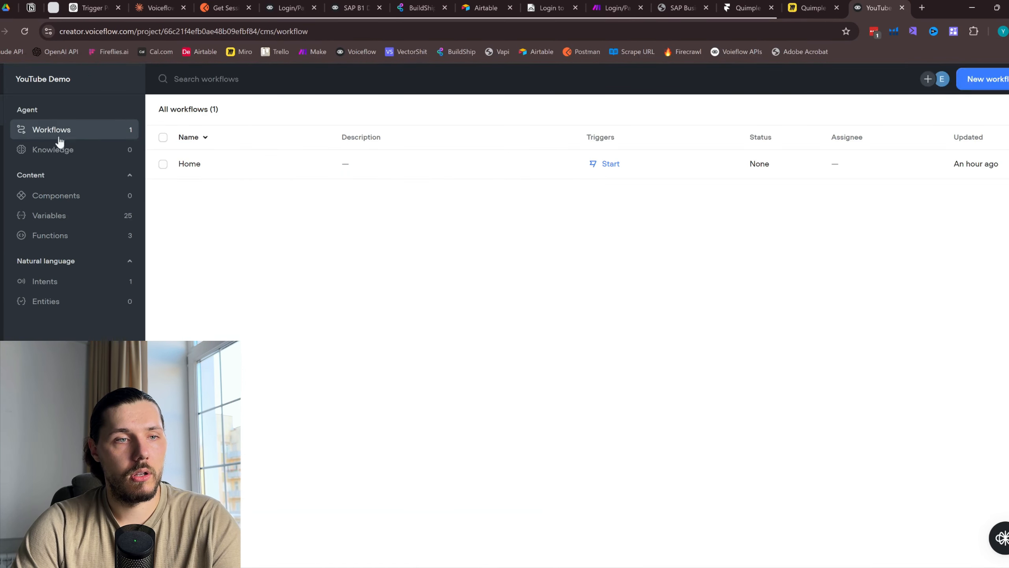
pyautogui.doubleClick(215, 163)
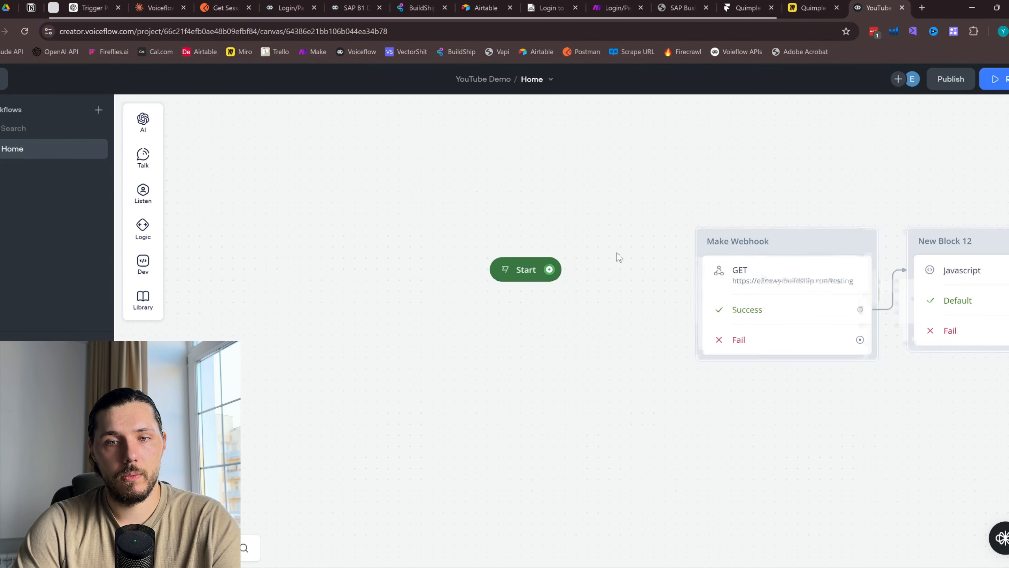
# Move the three old webhook blocks away to the lower left of the canvas
pyautogui.scroll(-2, 618, 253)
pyautogui.moveTo(882, 360); pyautogui.dragTo(534, 327)
pyautogui.scroll(-1, 513, 310)
pyautogui.moveTo(432, 325); pyautogui.dragTo(547, 382)
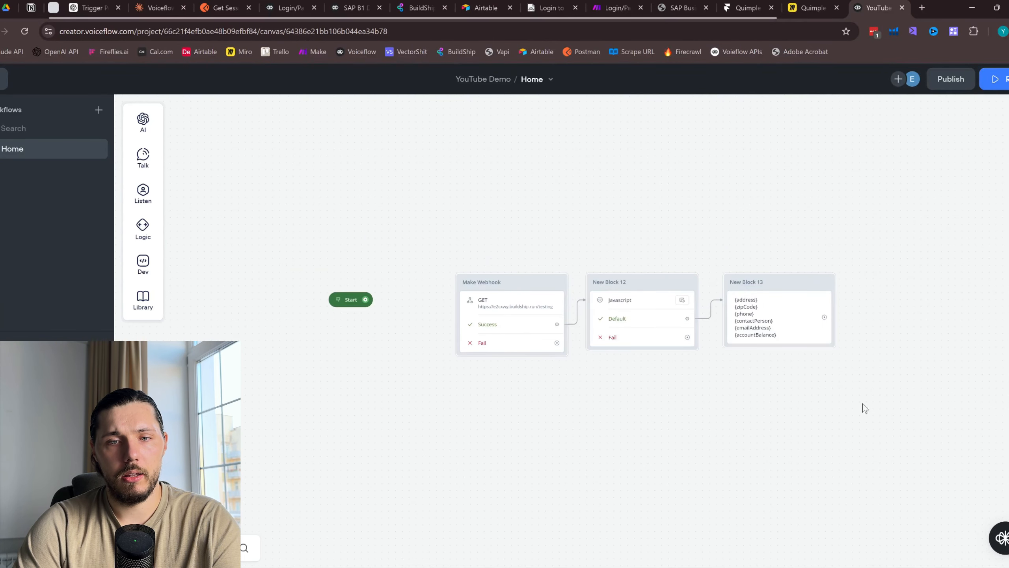
pyautogui.moveTo(883, 400); pyautogui.dragTo(468, 252)
pyautogui.moveTo(480, 300); pyautogui.dragTo(72, 461)
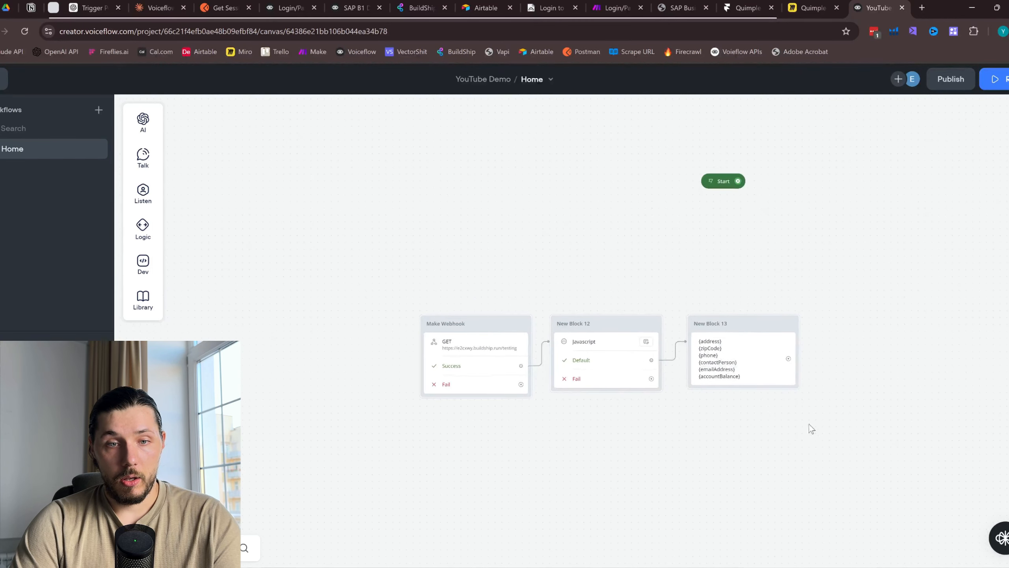
pyautogui.moveTo(819, 428); pyautogui.dragTo(197, 359)
pyautogui.moveTo(829, 261); pyautogui.dragTo(653, 356)
# Pan the canvas so the Start block sits near the left side
pyautogui.scroll(2, 679, 327)
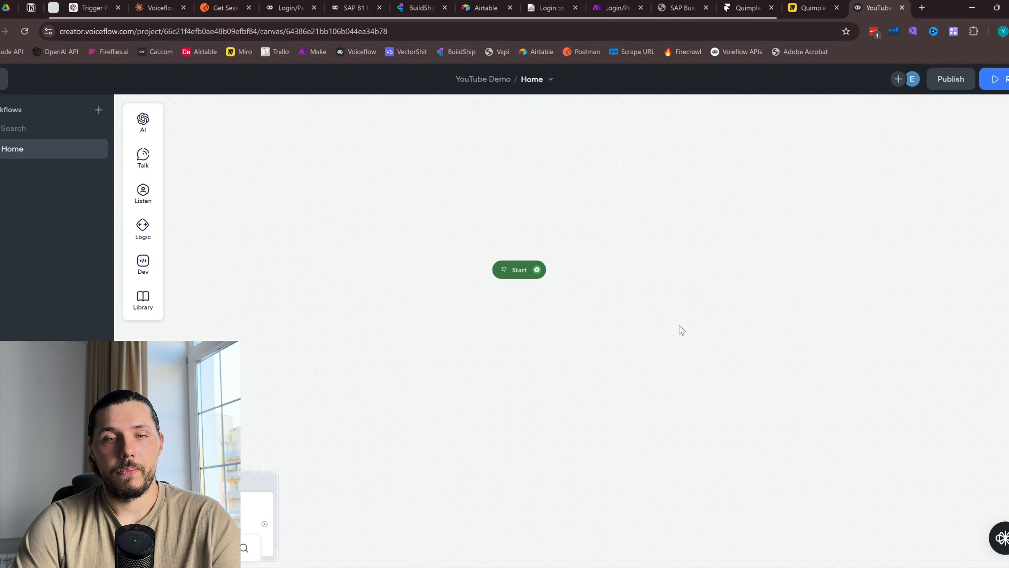
pyautogui.scroll(1, 682, 330)
pyautogui.moveTo(802, 350); pyautogui.dragTo(397, 378)
pyautogui.moveTo(316, 344); pyautogui.dragTo(425, 343)
pyautogui.moveTo(382, 280); pyautogui.dragTo(432, 274)
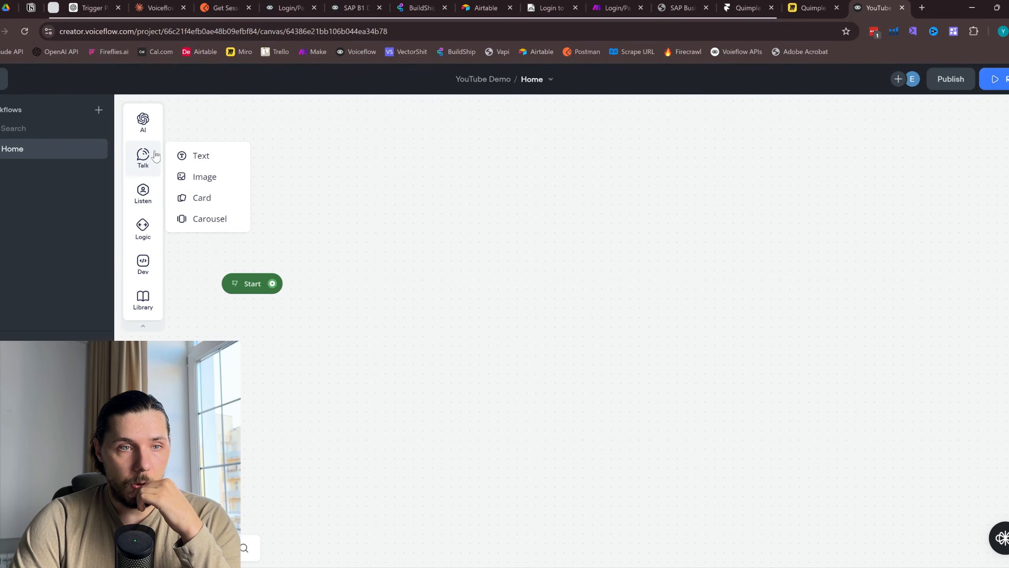
# Add a Response AI block next to Start with the prompt 'Greeting the user'
pyautogui.moveTo(154, 126)
pyautogui.moveTo(211, 120); pyautogui.dragTo(381, 231)
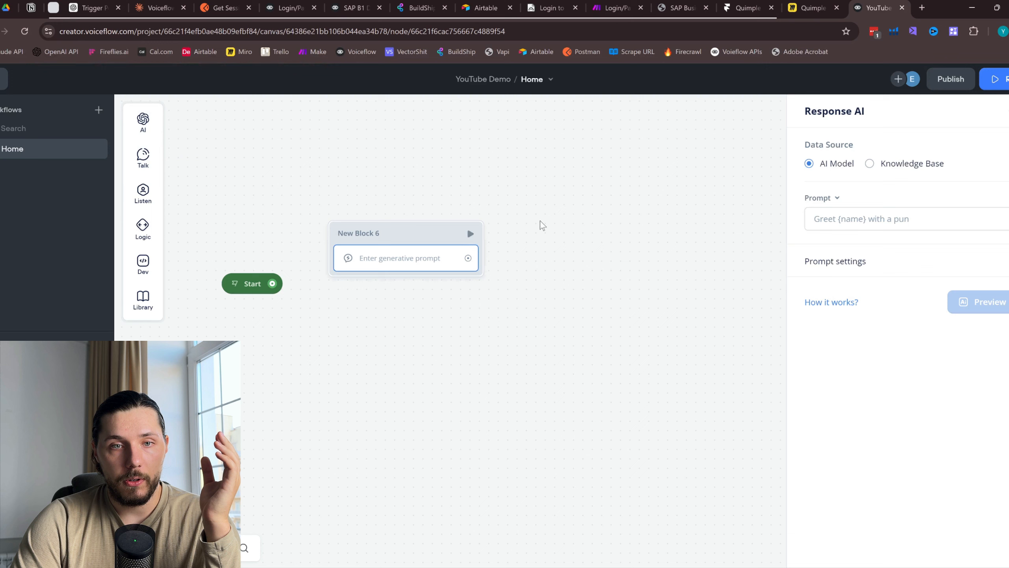
pyautogui.click(902, 220)
pyautogui.write('Greeting the user')
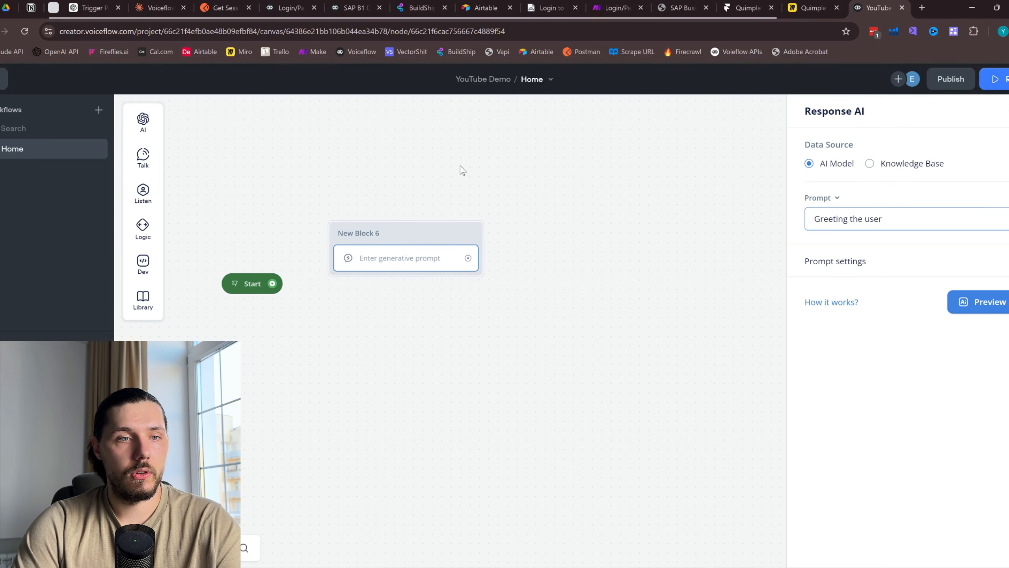
pyautogui.click(463, 170)
# Merge a Capture step saving the reply to {last_utterance} into New Block 6 and link Start to it
pyautogui.moveTo(143, 193)
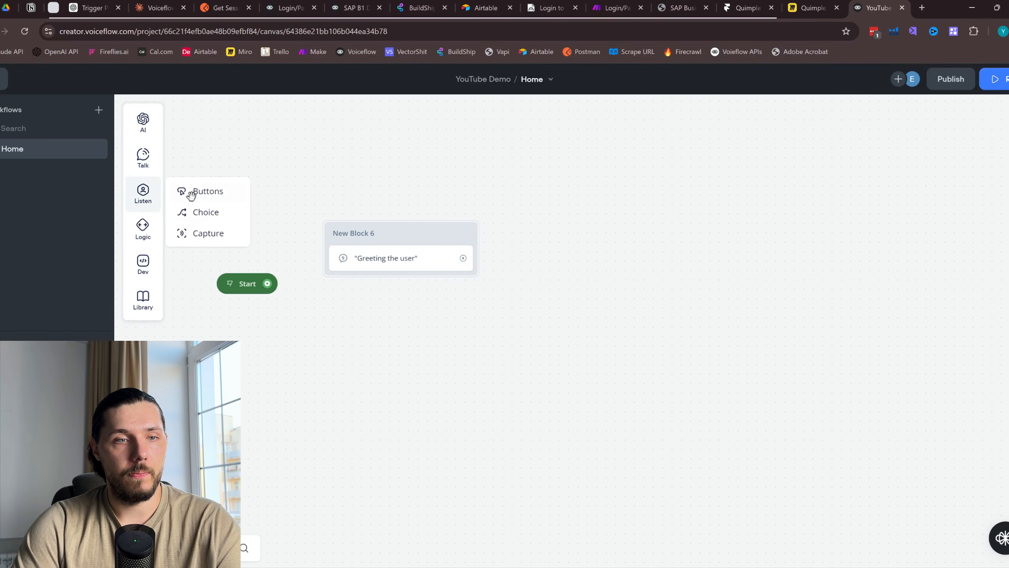
pyautogui.moveTo(196, 233); pyautogui.dragTo(448, 298)
pyautogui.click(425, 286)
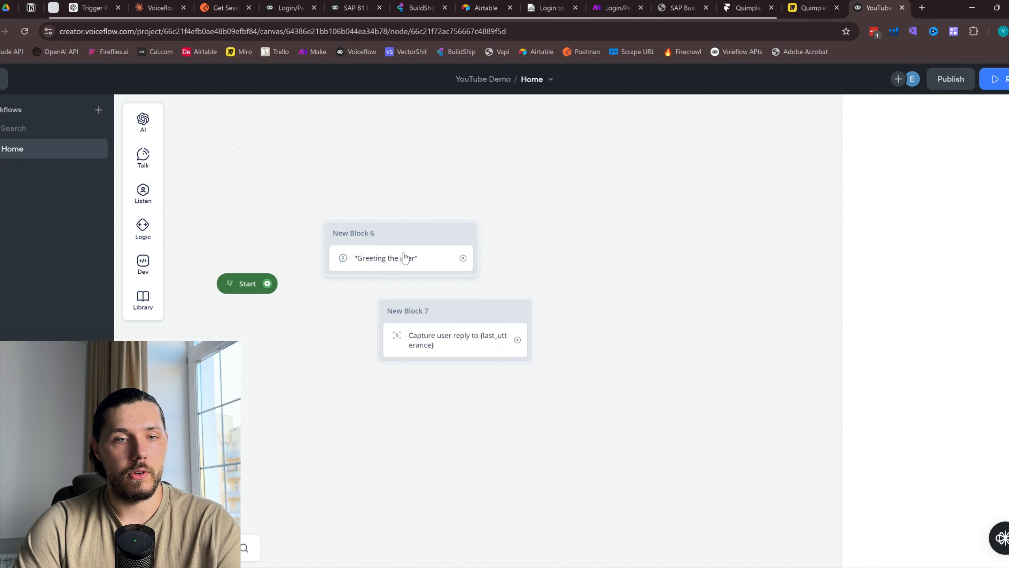
pyautogui.moveTo(386, 248); pyautogui.dragTo(470, 258)
pyautogui.moveTo(451, 337); pyautogui.dragTo(486, 294)
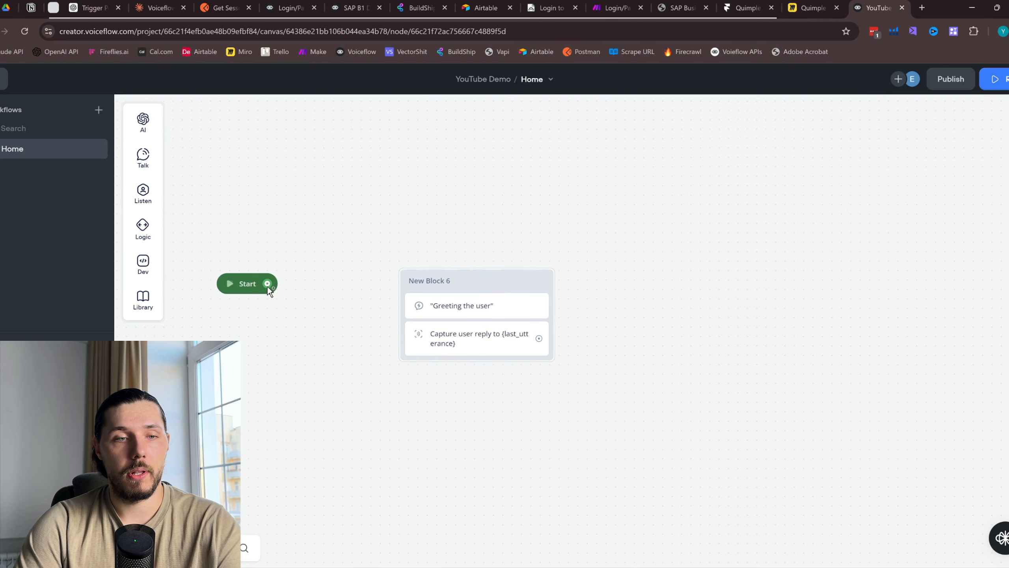
pyautogui.moveTo(267, 283); pyautogui.dragTo(503, 293)
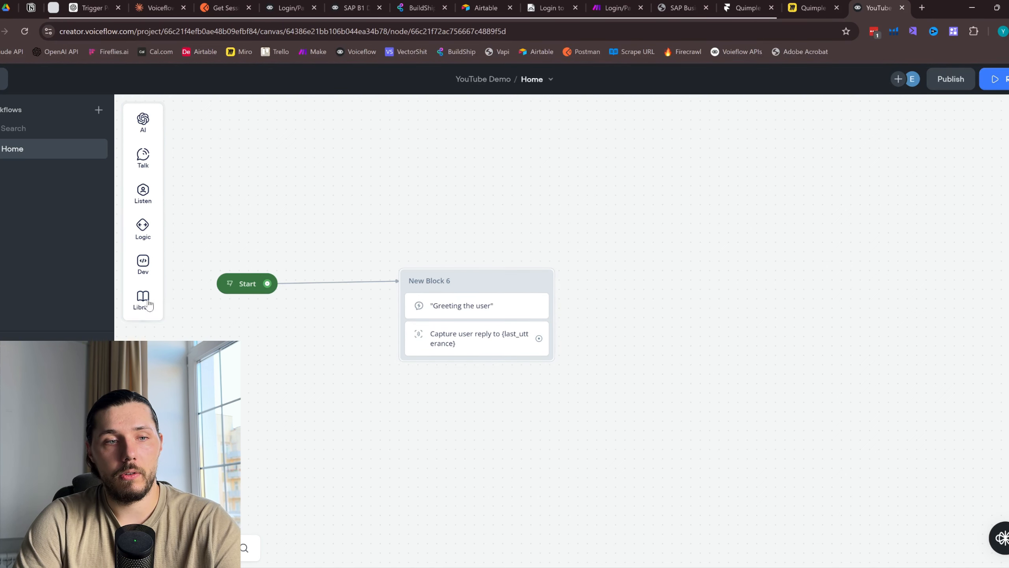
# Add a custom action block, then delete it as unwanted
pyautogui.moveTo(139, 306)
pyautogui.moveTo(143, 264)
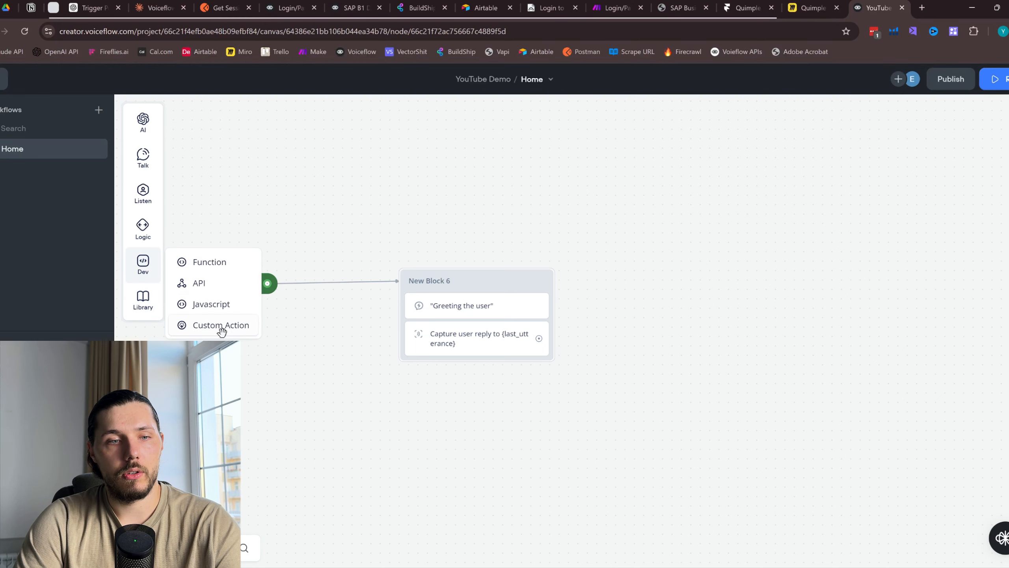
pyautogui.moveTo(218, 326); pyautogui.dragTo(492, 466)
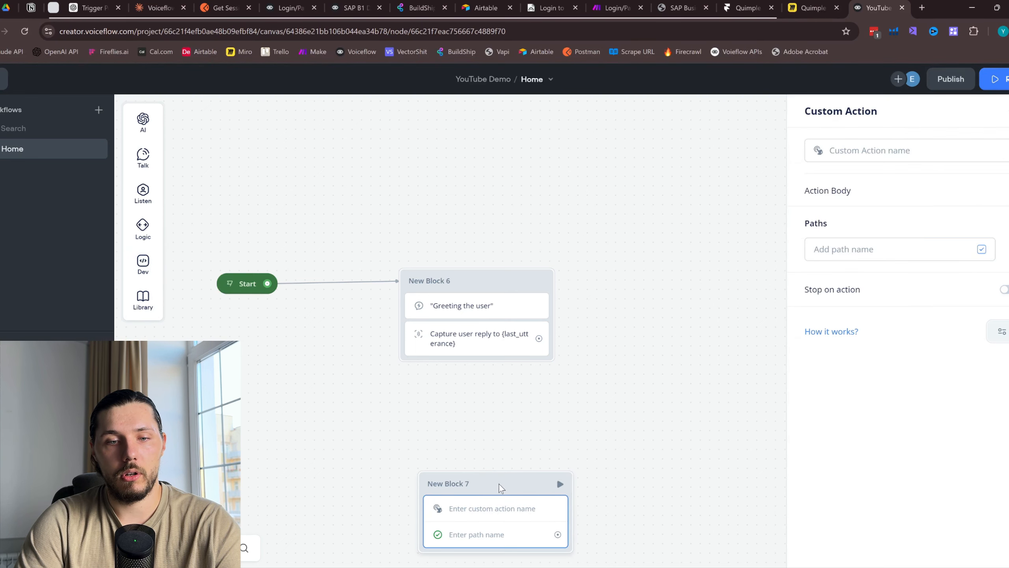
pyautogui.rightClick(557, 477)
pyautogui.click(572, 464)
# Add a Function block below the greeting block using the existing Memory function
pyautogui.moveTo(143, 265)
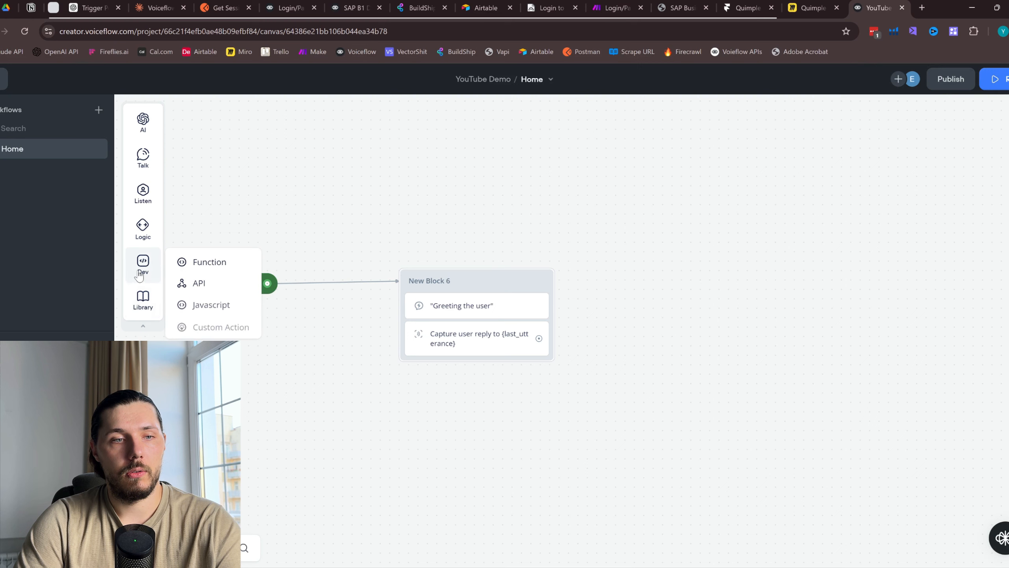
pyautogui.moveTo(210, 262); pyautogui.dragTo(457, 477)
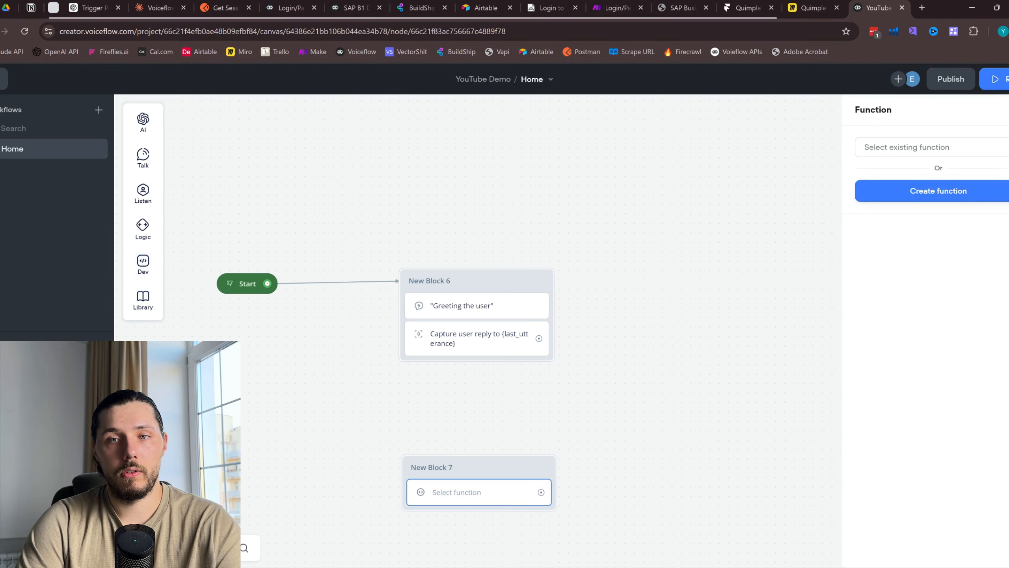
pyautogui.click(970, 152)
pyautogui.click(891, 216)
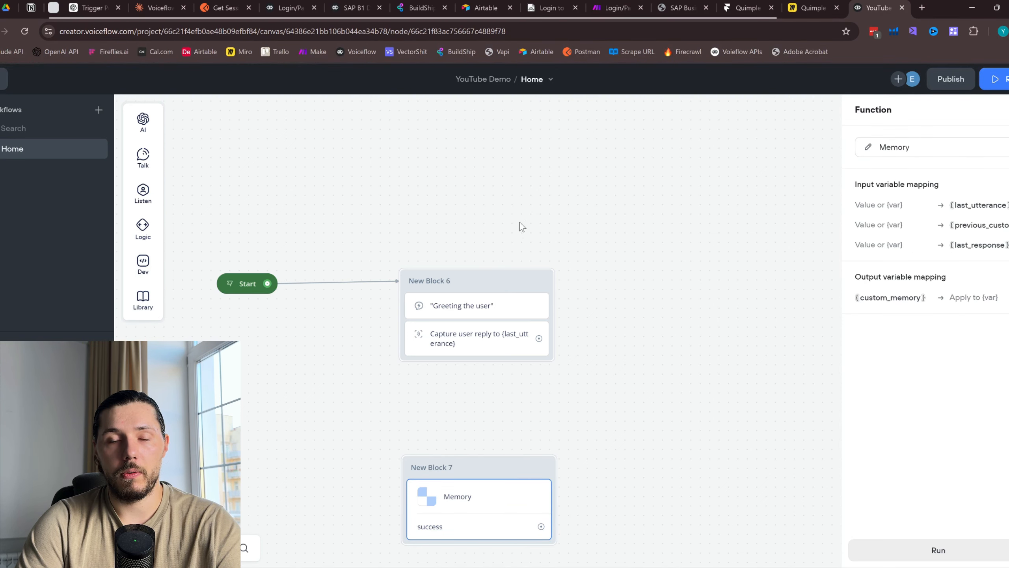
pyautogui.click(558, 219)
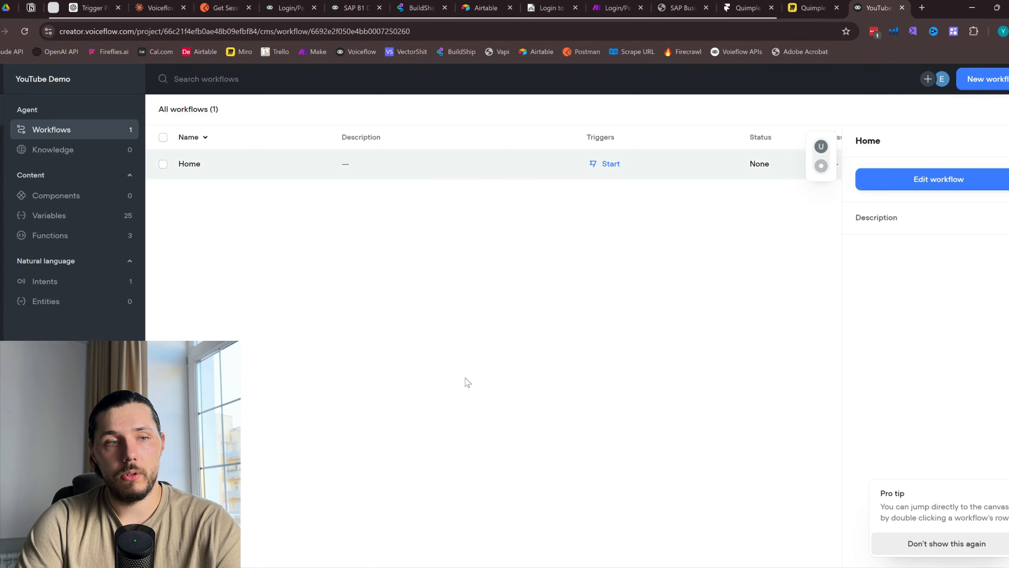
# Check the Memory function in the Functions list, then return to the Home canvas
pyautogui.click(63, 239)
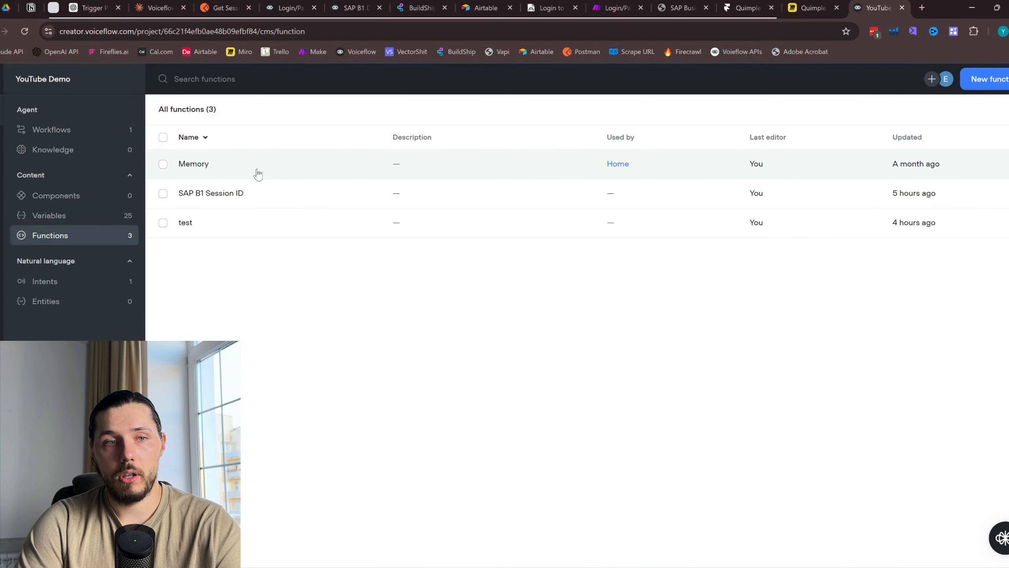
pyautogui.click(256, 172)
pyautogui.click(65, 235)
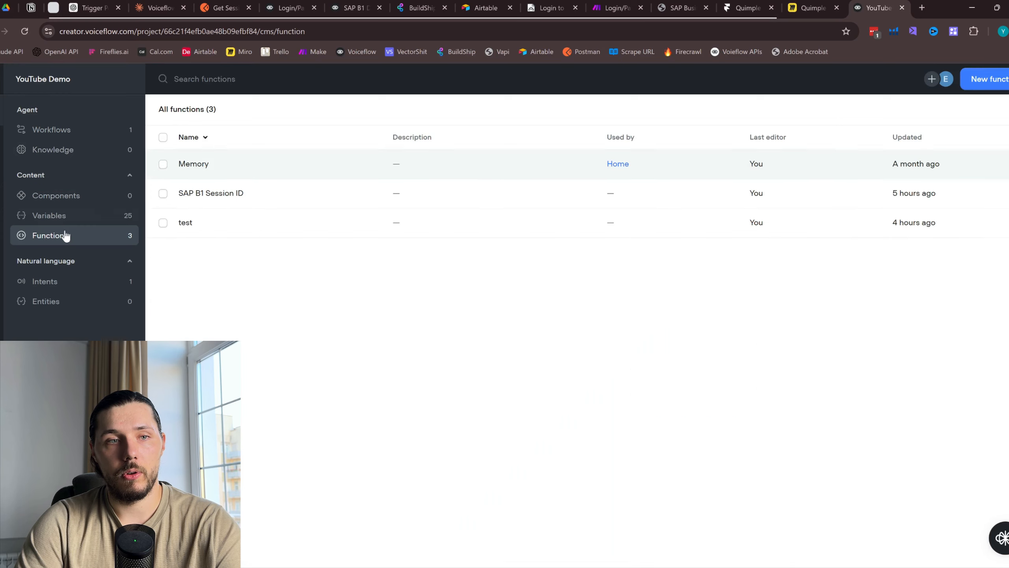
pyautogui.click(163, 164)
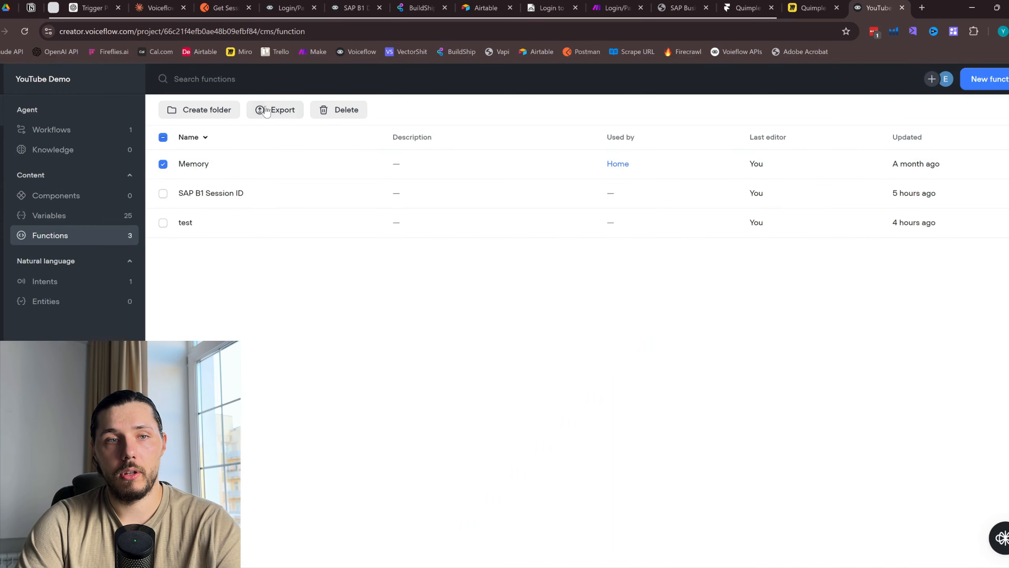
pyautogui.click(62, 129)
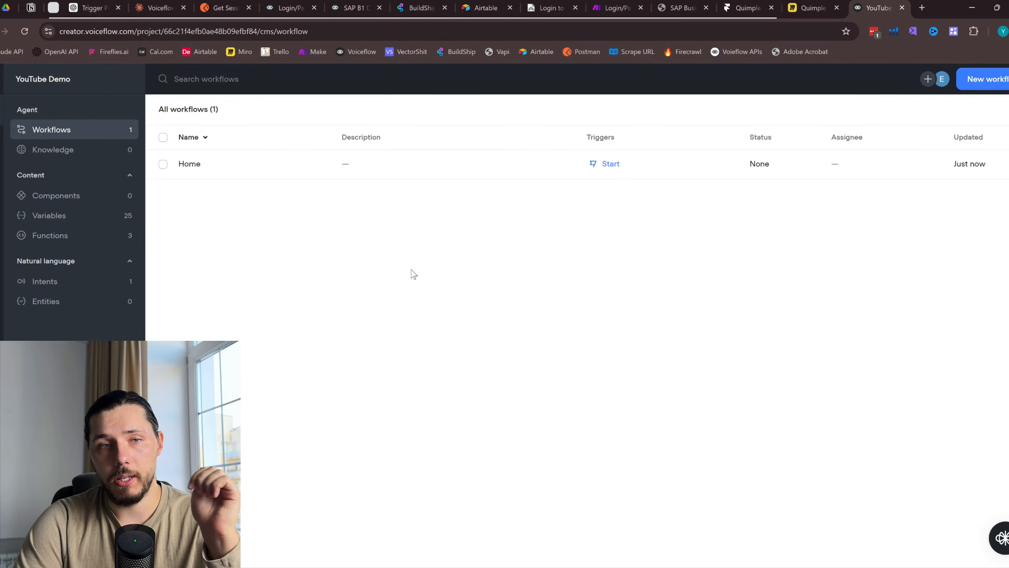
pyautogui.click(250, 162)
pyautogui.scroll(-2, 579, 441)
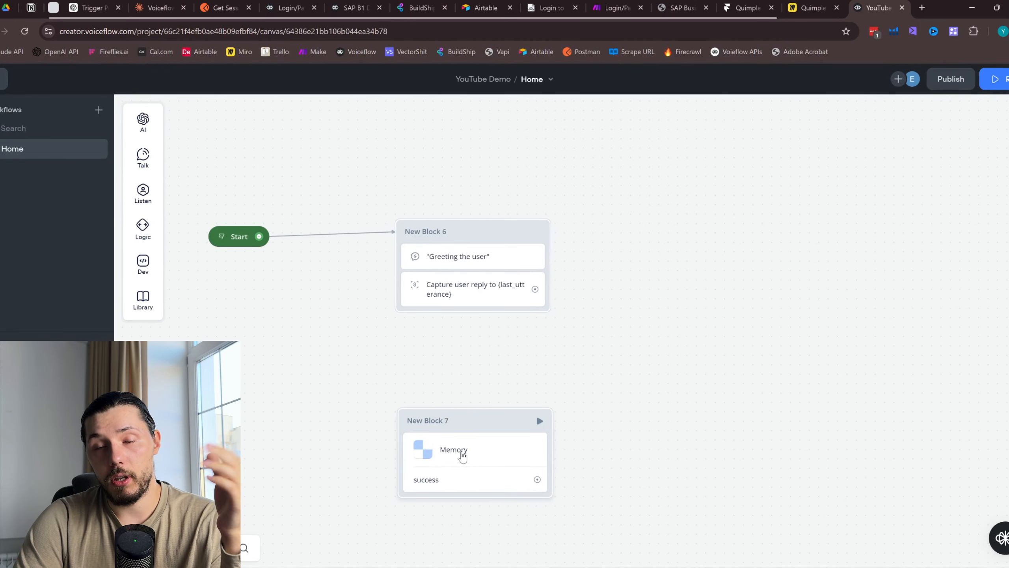
# Map the Memory inputs to {last_utterance}, {customMemory} and {last_response}
pyautogui.click(462, 452)
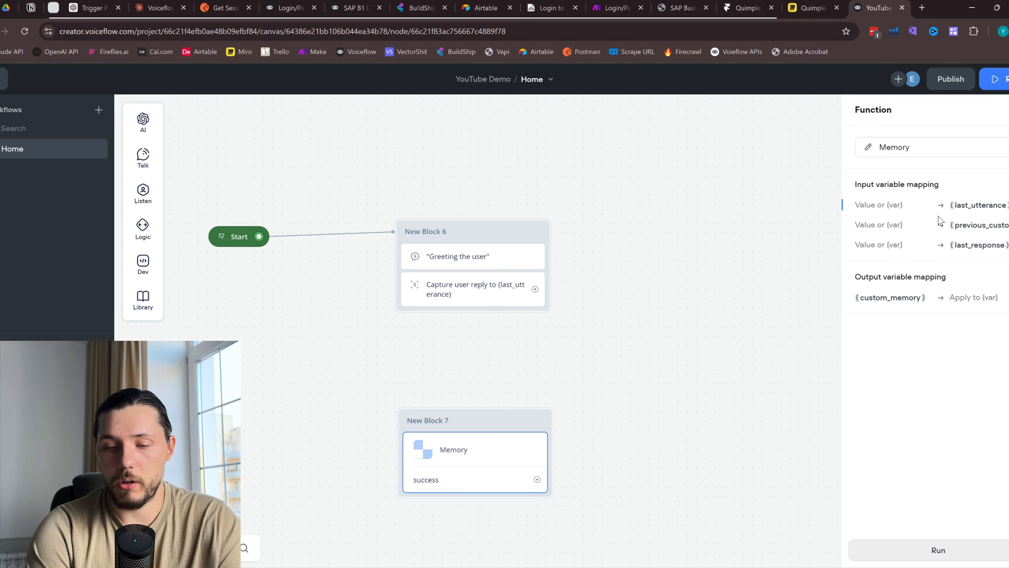
pyautogui.write('{last')
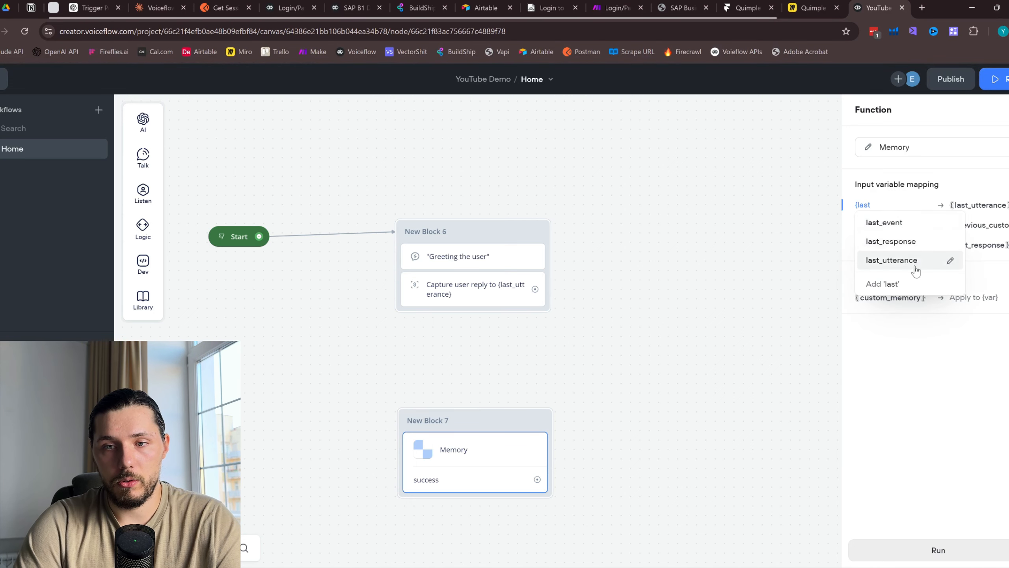
pyautogui.click(914, 263)
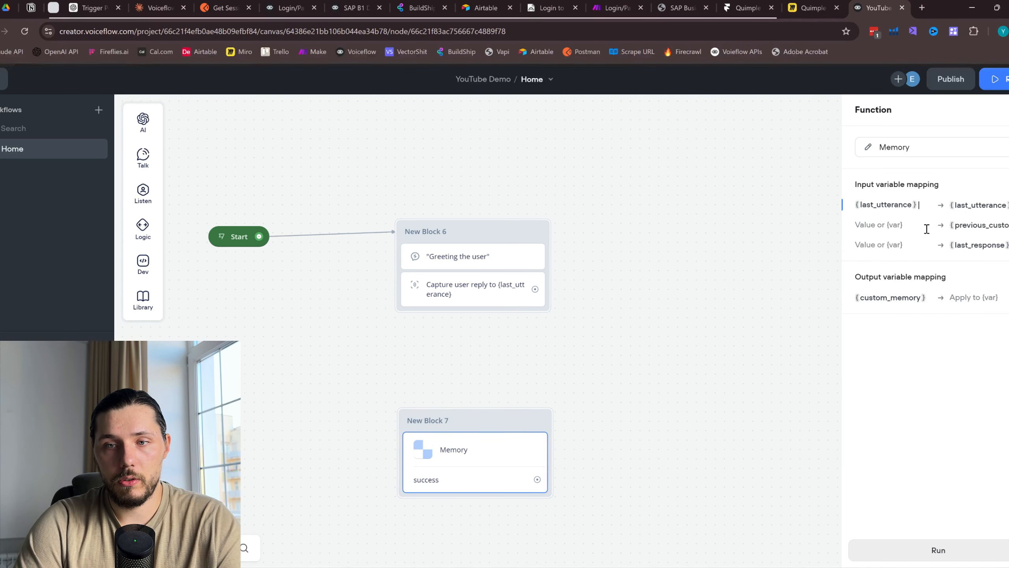
pyautogui.click(893, 227)
pyautogui.write('{cust')
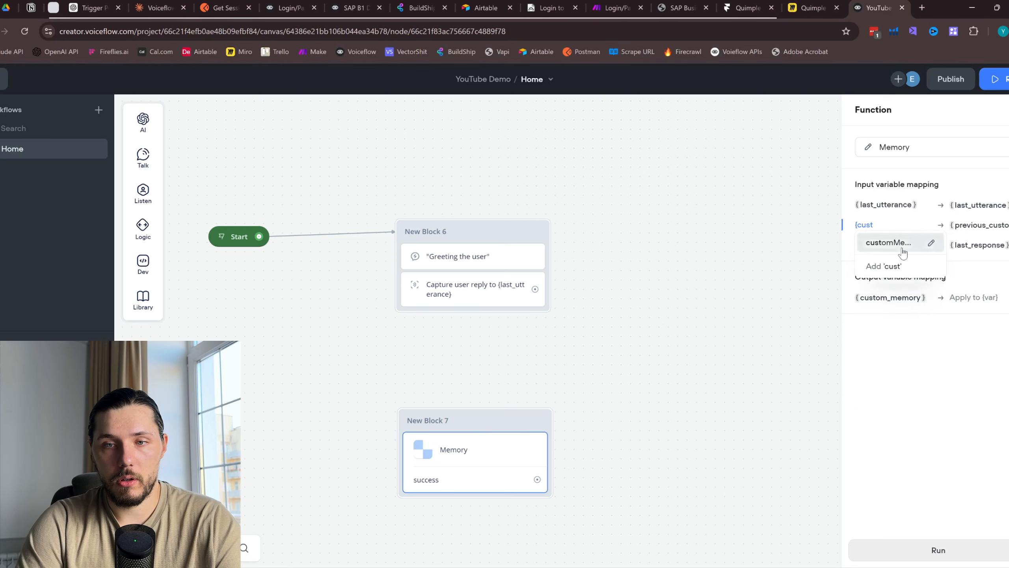
pyautogui.click(903, 250)
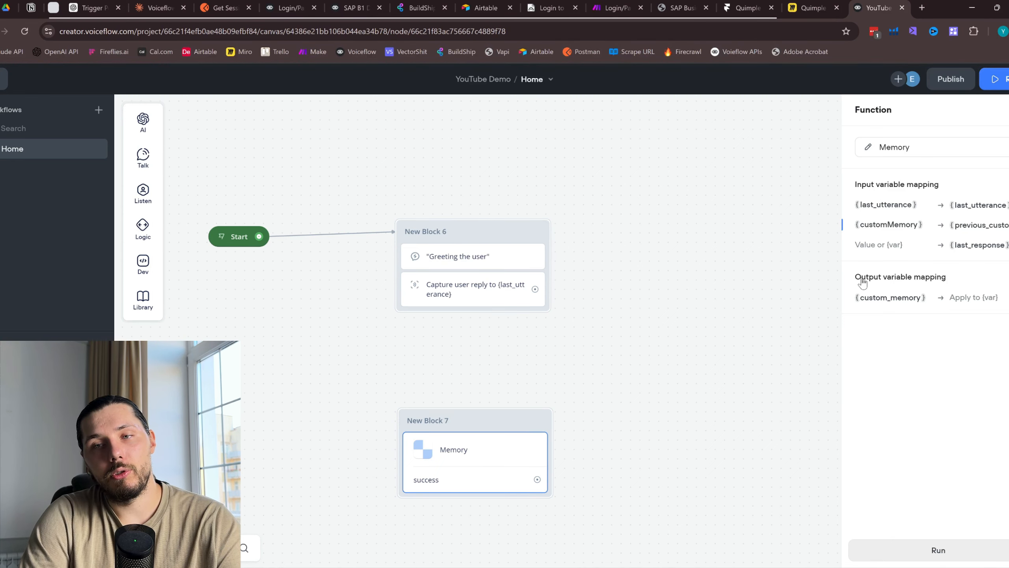
pyautogui.click(887, 247)
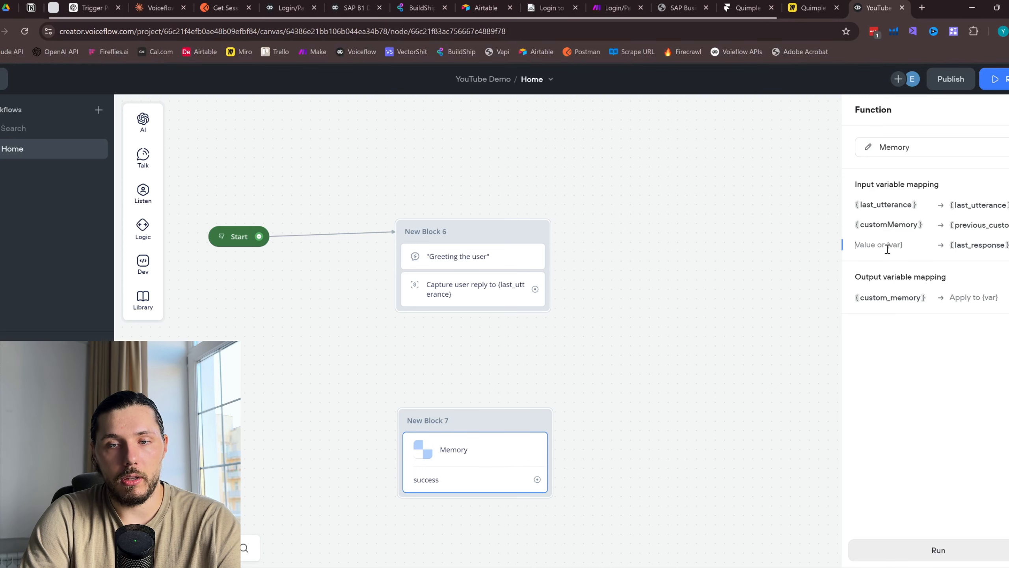
pyautogui.write('{last')
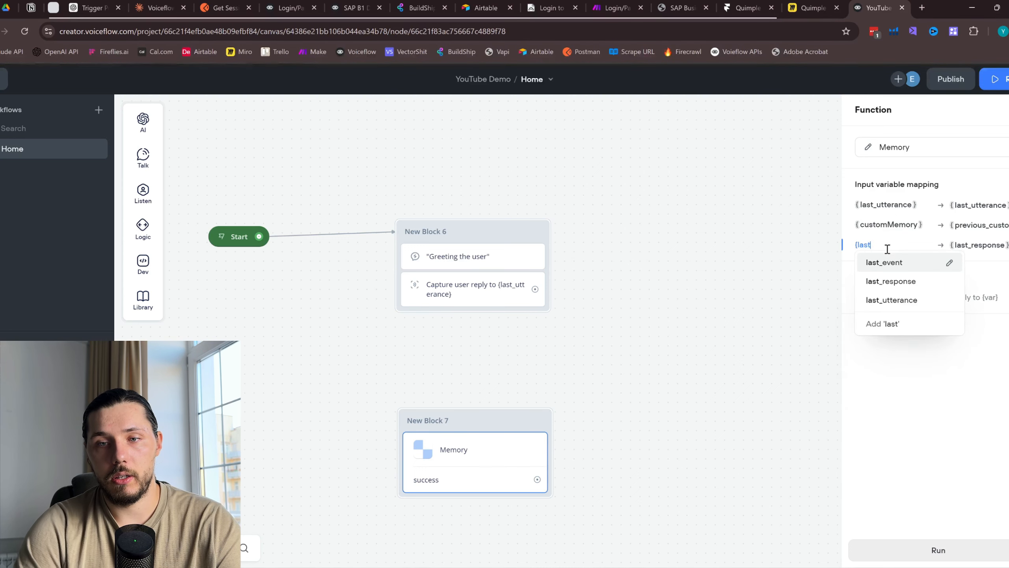
pyautogui.click(898, 281)
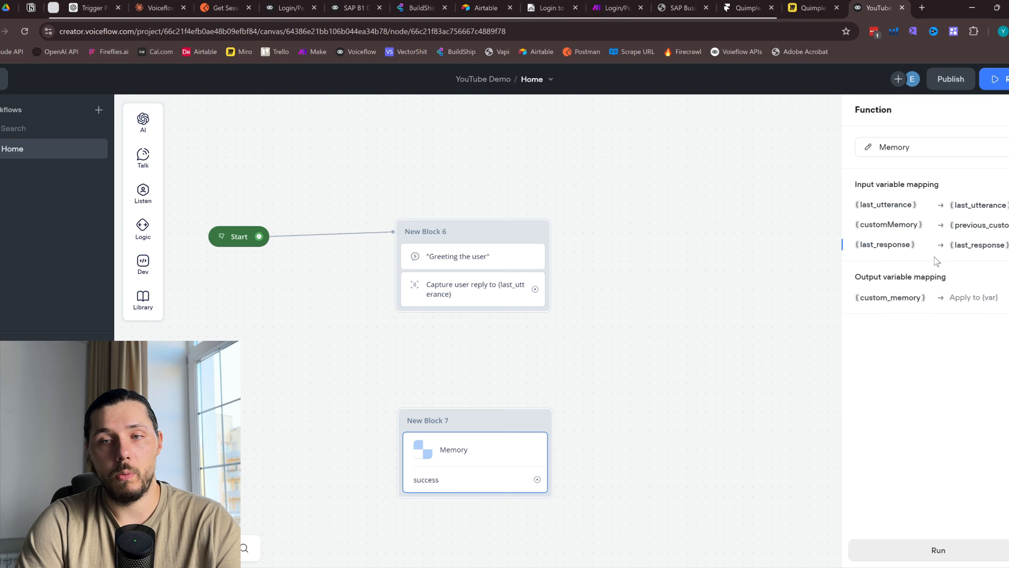
# Store the Memory output in {customMemory} and connect the reply capture to New Block 7
pyautogui.click(960, 301)
pyautogui.write('{')
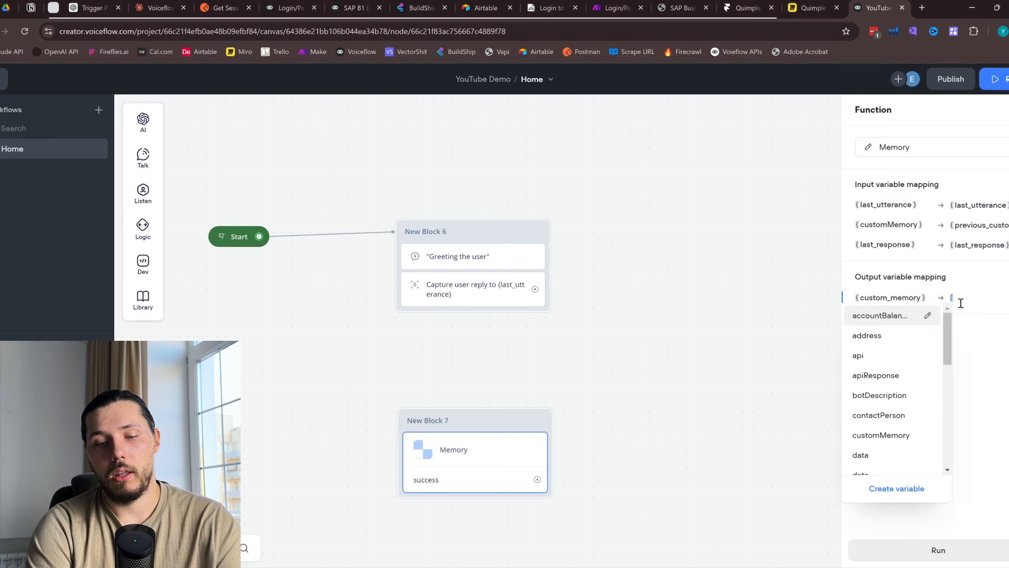
pyautogui.write('last')
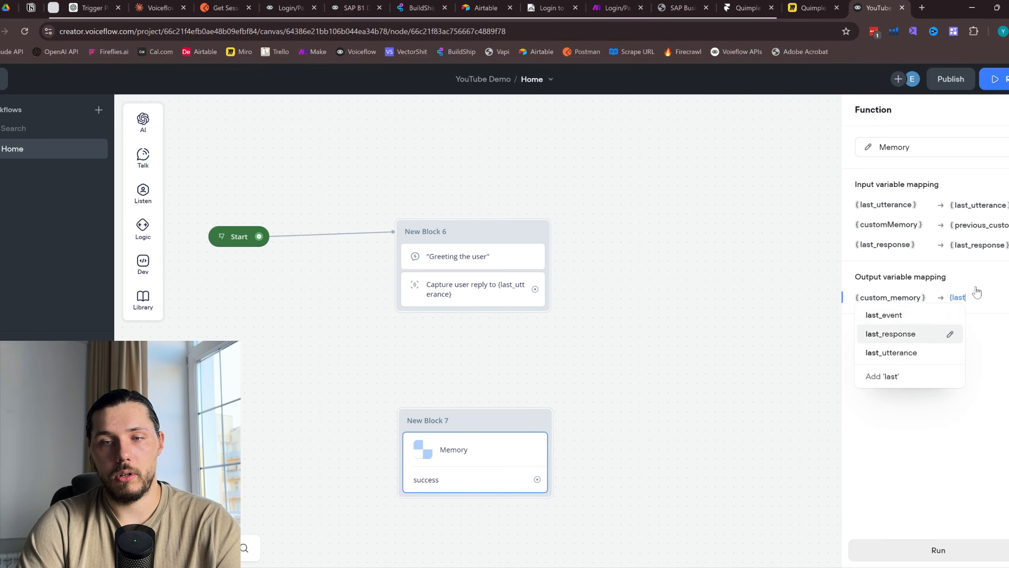
pyautogui.press('BackSpace')
pyautogui.press('BackSpace')
pyautogui.press('BackSpace')
pyautogui.press('BackSpace')
pyautogui.write('custo')
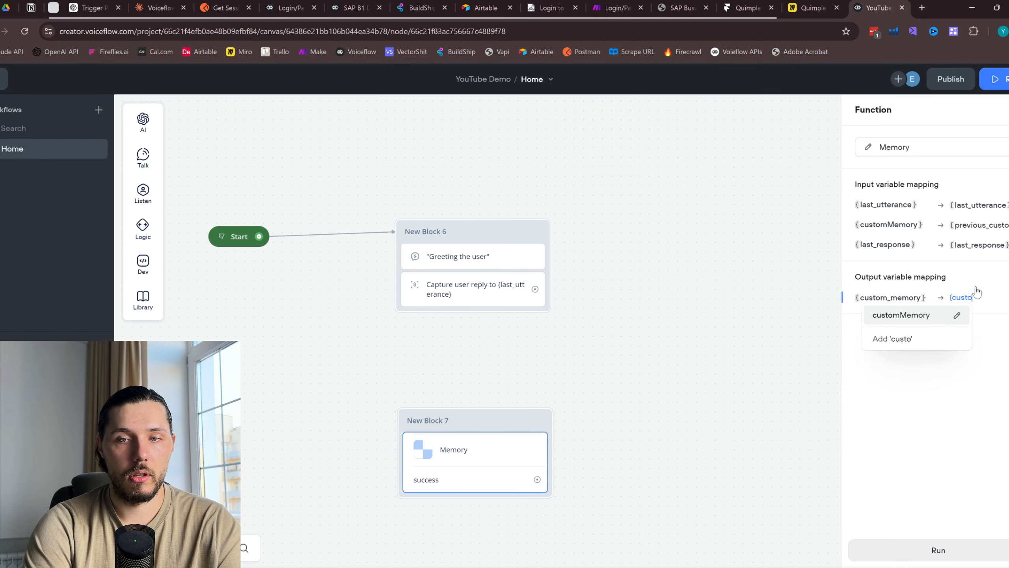
pyautogui.write('m')
pyautogui.click(912, 323)
pyautogui.moveTo(535, 289); pyautogui.dragTo(493, 378)
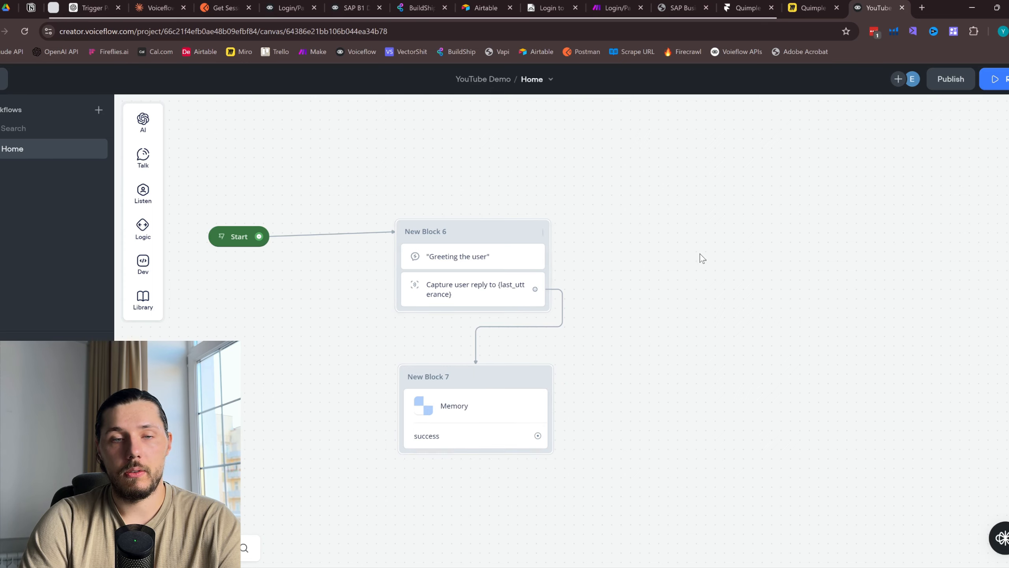
pyautogui.moveTo(700, 256); pyautogui.dragTo(638, 272)
# Branch New Block 8 from Memory's success path with prompt 'Answer the user question: {last_utterance}'
pyautogui.moveTo(475, 452); pyautogui.dragTo(647, 252)
pyautogui.moveTo(729, 276)
pyautogui.click(778, 271)
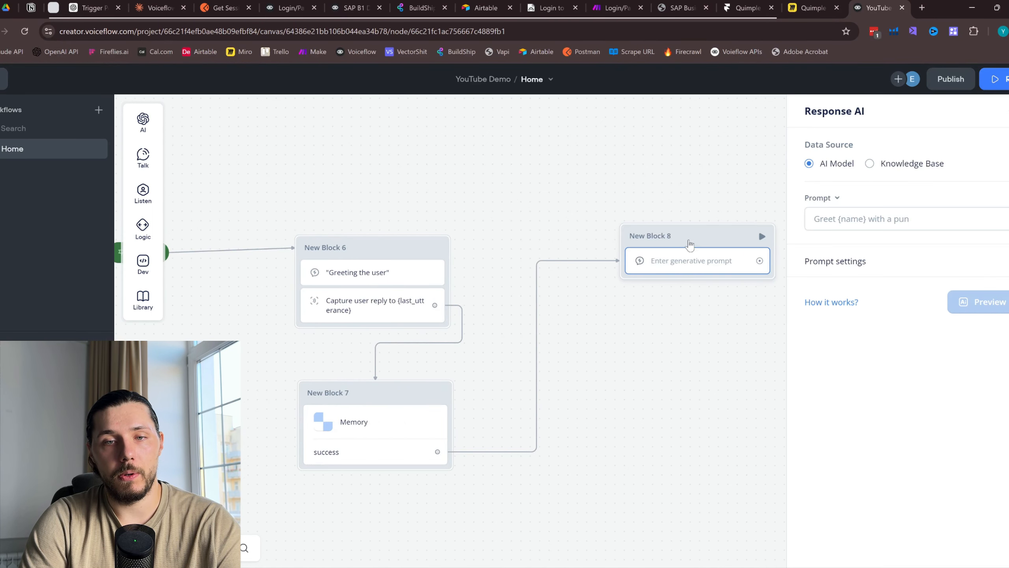
pyautogui.click(873, 226)
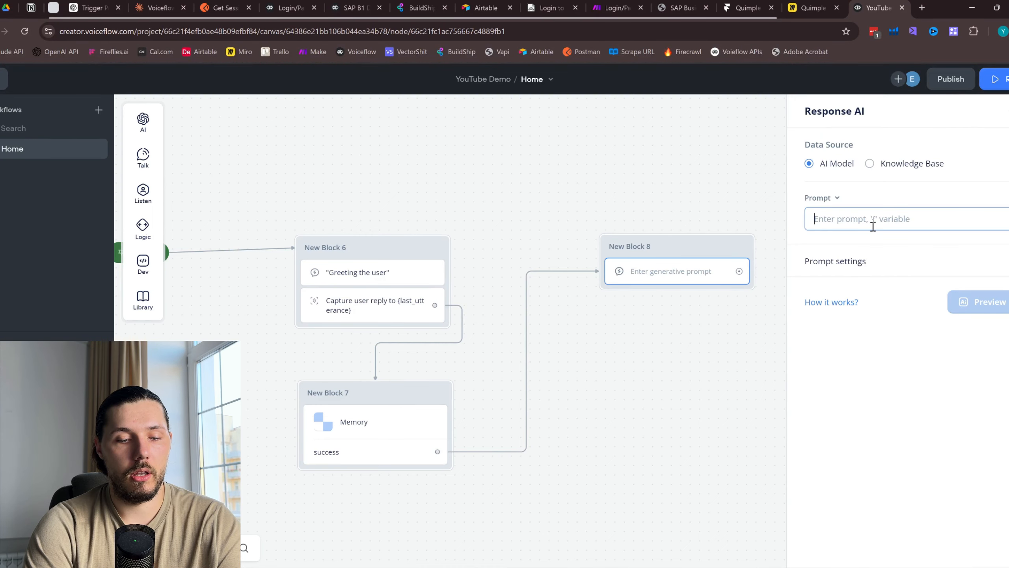
pyautogui.write('Answer the user')
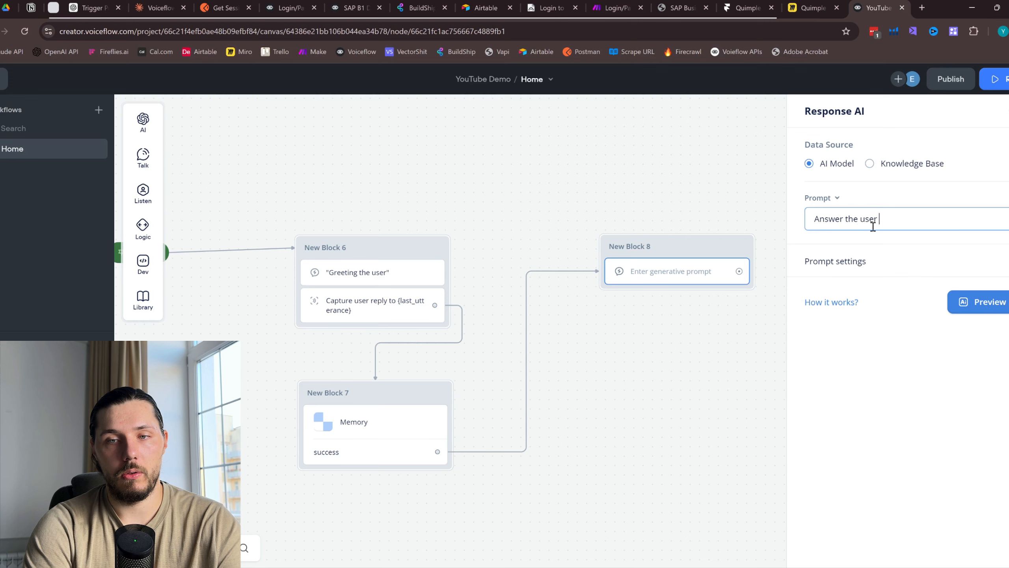
pyautogui.write(' question:')
pyautogui.press('Return')
pyautogui.write('{')
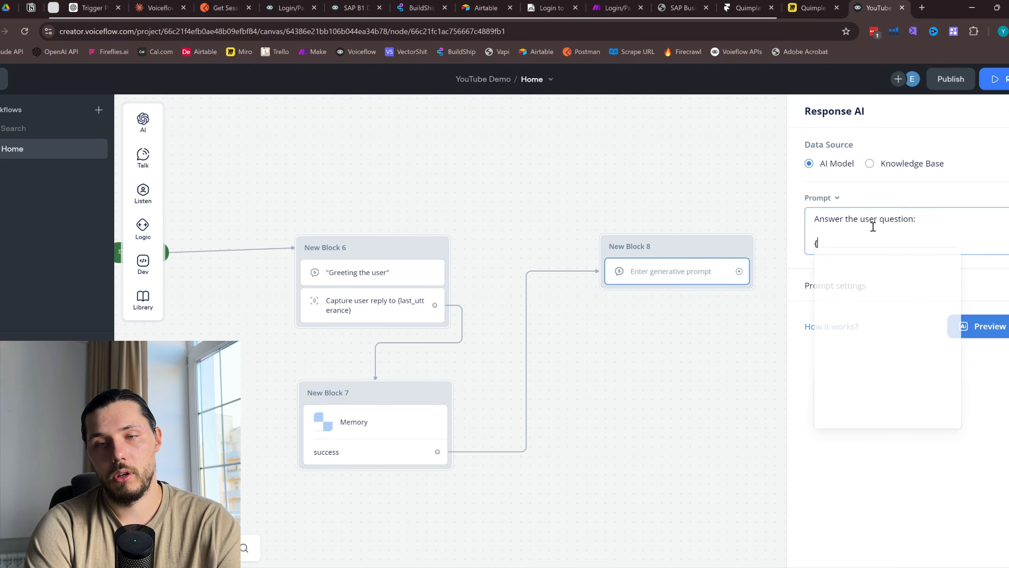
pyautogui.write('last')
pyautogui.click(897, 338)
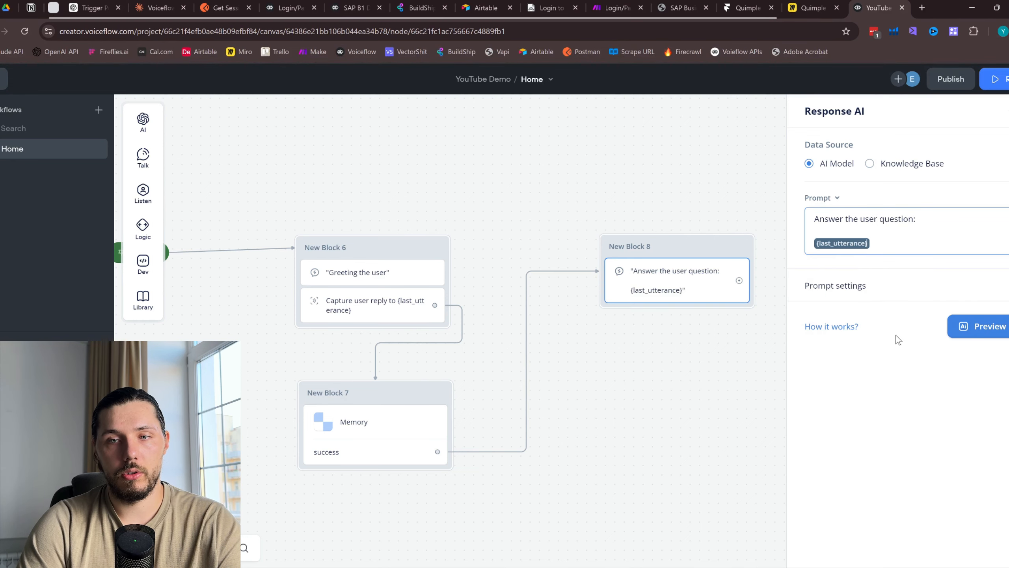
pyautogui.click(958, 296)
pyautogui.click(572, 376)
pyautogui.moveTo(143, 194)
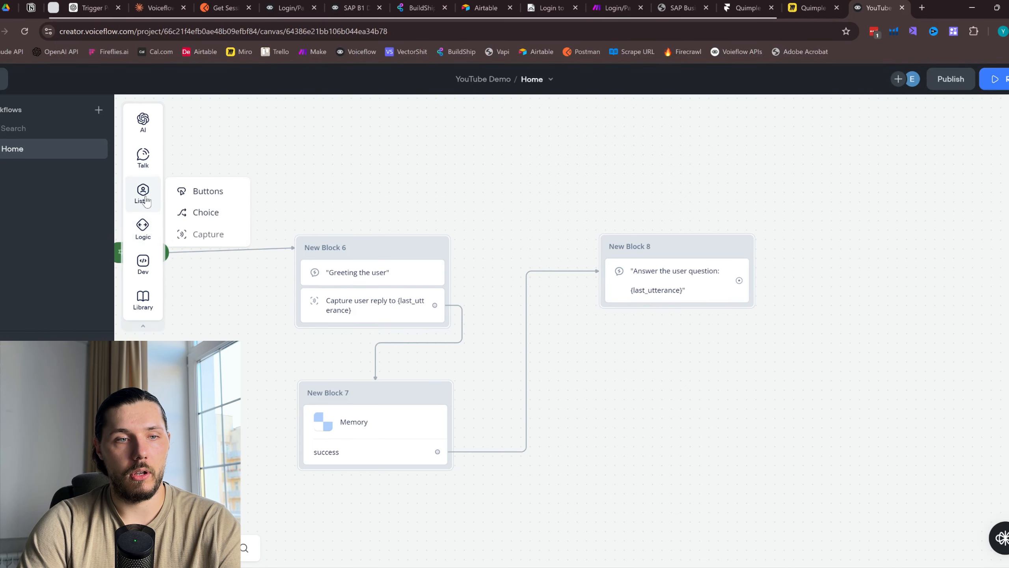
# Capture the reply in New Block 8, wire it to a duplicated Memory block, and loop that back
pyautogui.moveTo(199, 233); pyautogui.dragTo(679, 318)
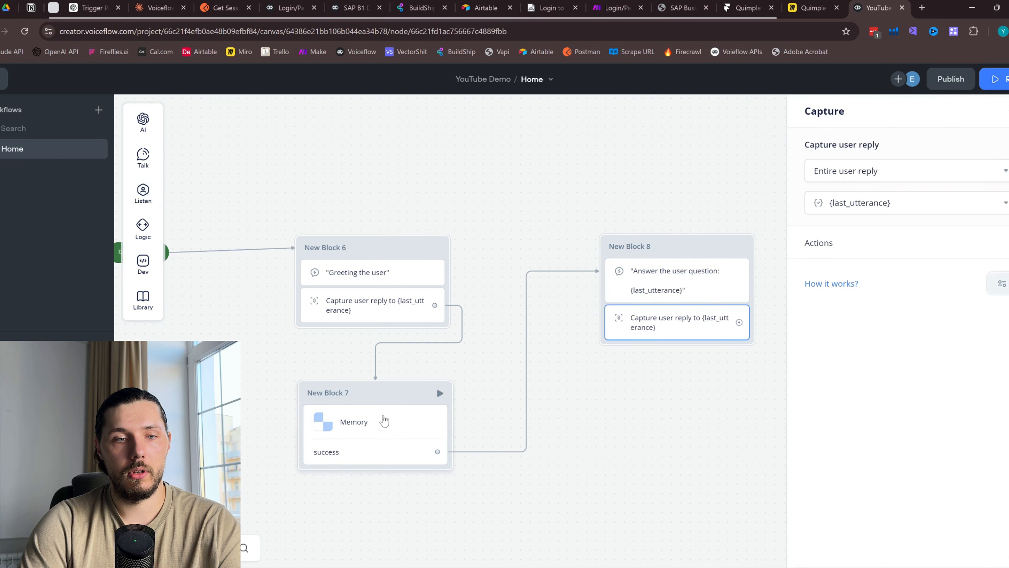
pyautogui.click(381, 402)
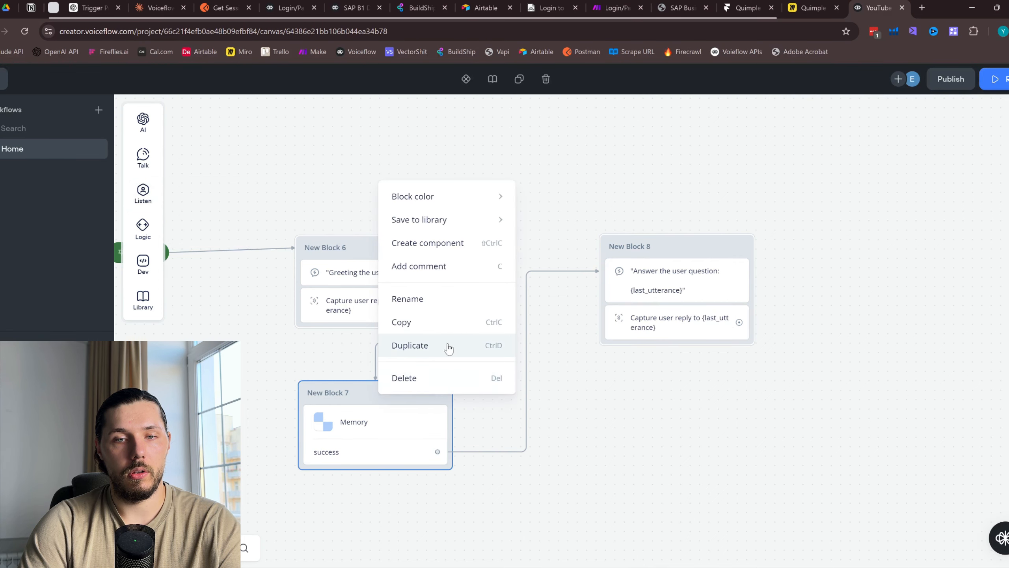
pyautogui.click(448, 345)
pyautogui.moveTo(282, 383); pyautogui.dragTo(521, 315)
pyautogui.moveTo(577, 263); pyautogui.dragTo(559, 331)
pyautogui.moveTo(581, 369); pyautogui.dragTo(583, 230)
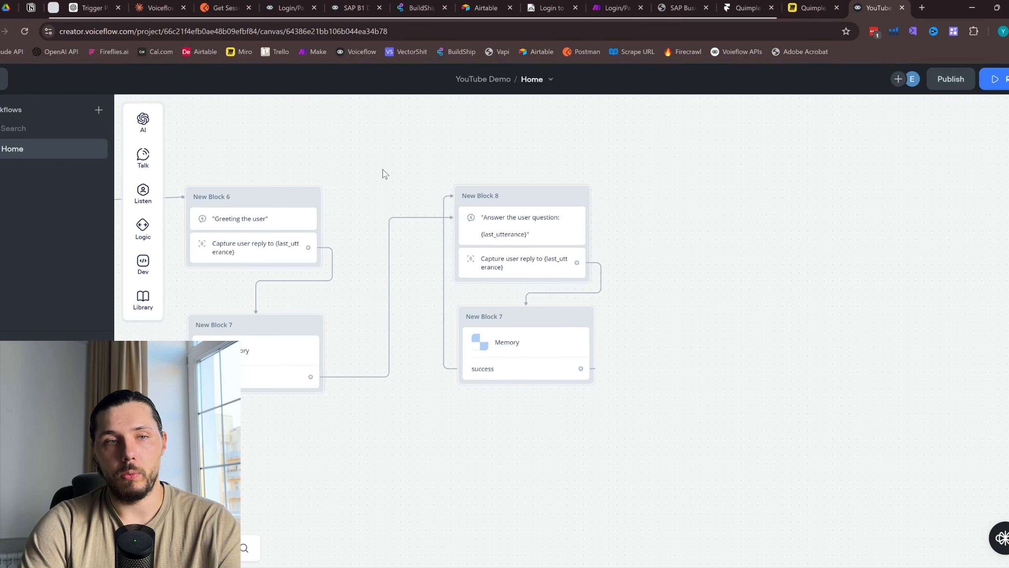
pyautogui.moveTo(384, 174); pyautogui.dragTo(513, 131)
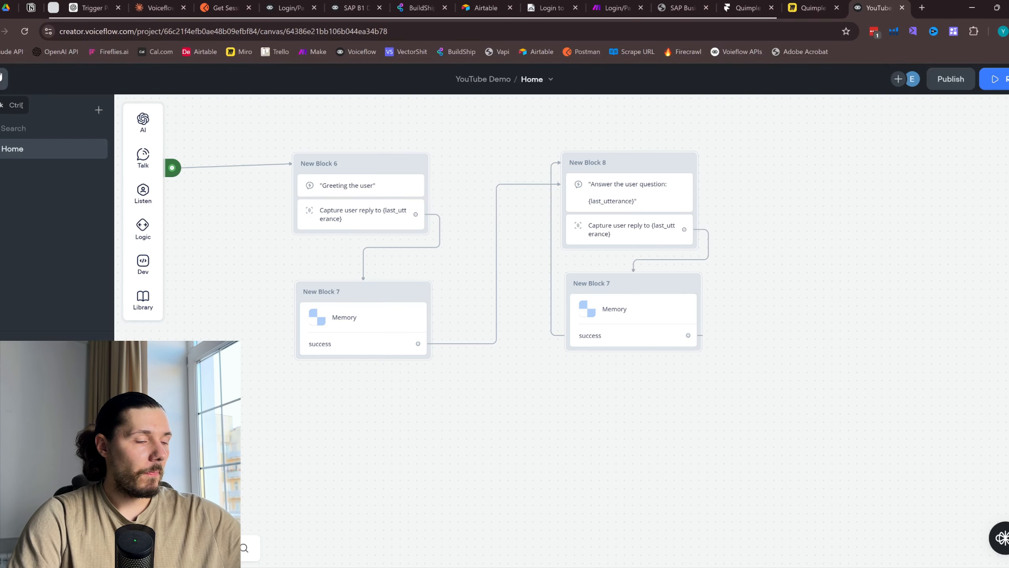
# Permanently delete the Book a table intent from Intents and begin a new intent
pyautogui.click(1, 76)
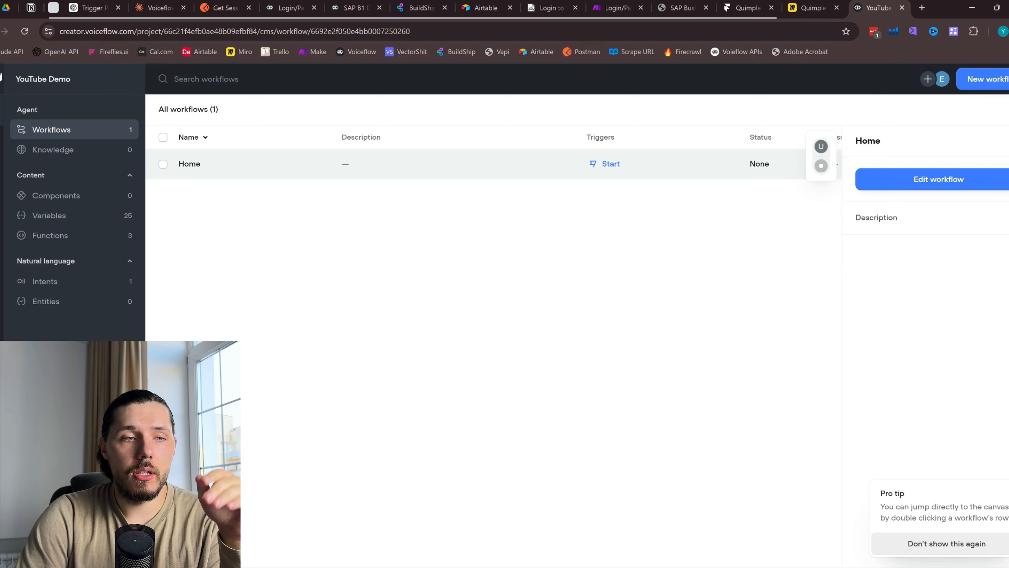
pyautogui.click(45, 282)
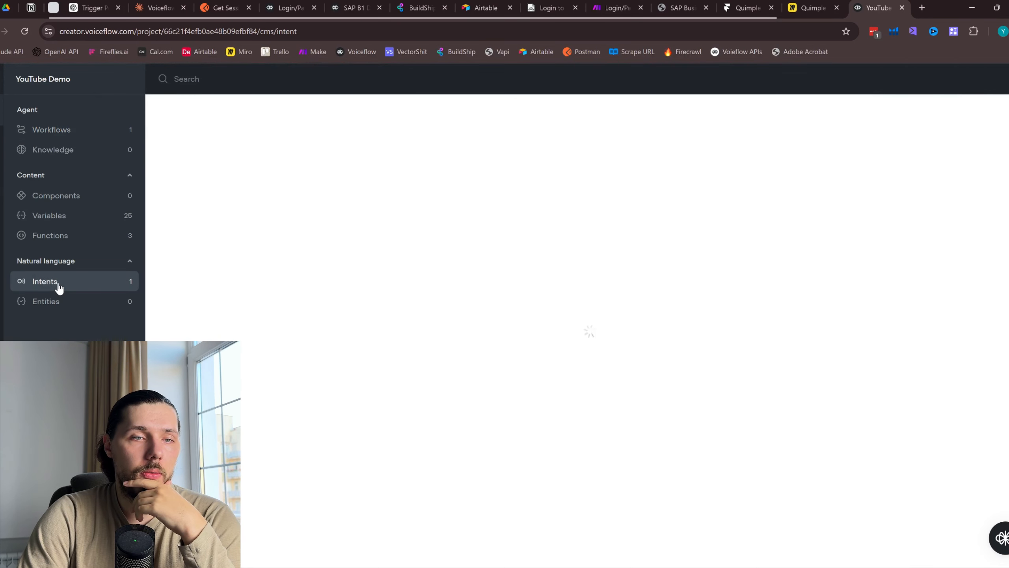
pyautogui.click(163, 164)
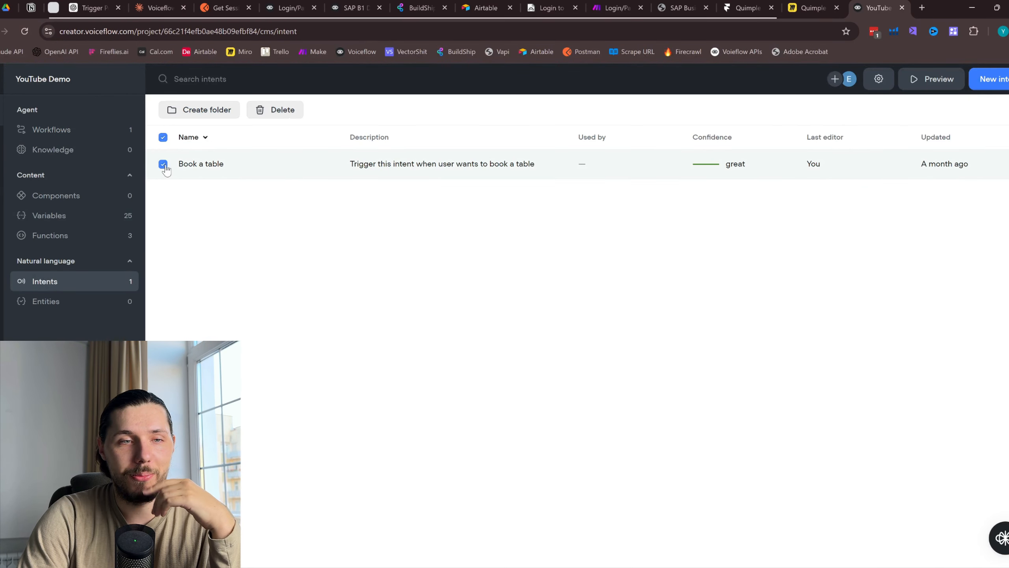
pyautogui.click(275, 110)
pyautogui.click(572, 197)
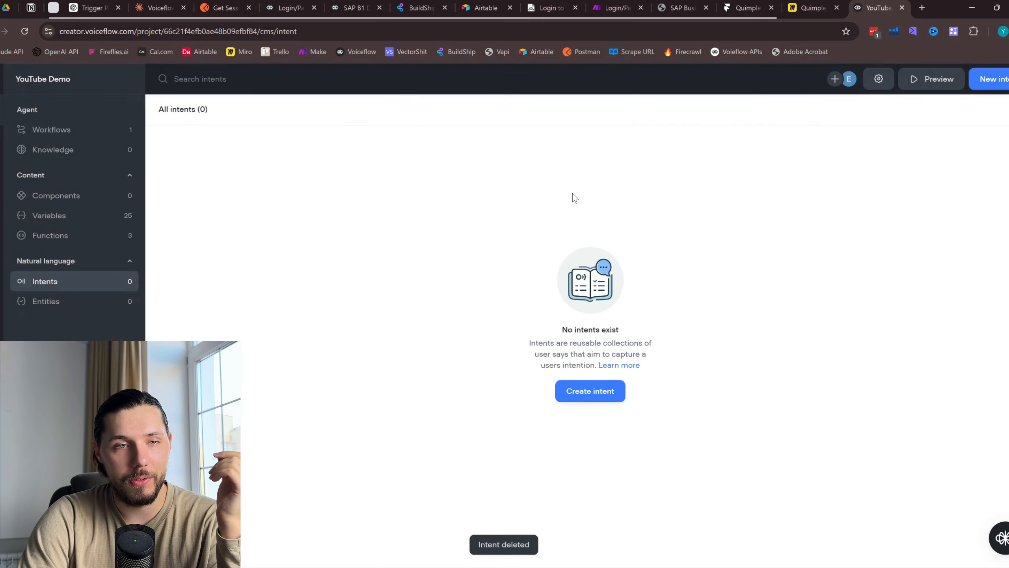
pyautogui.click(614, 390)
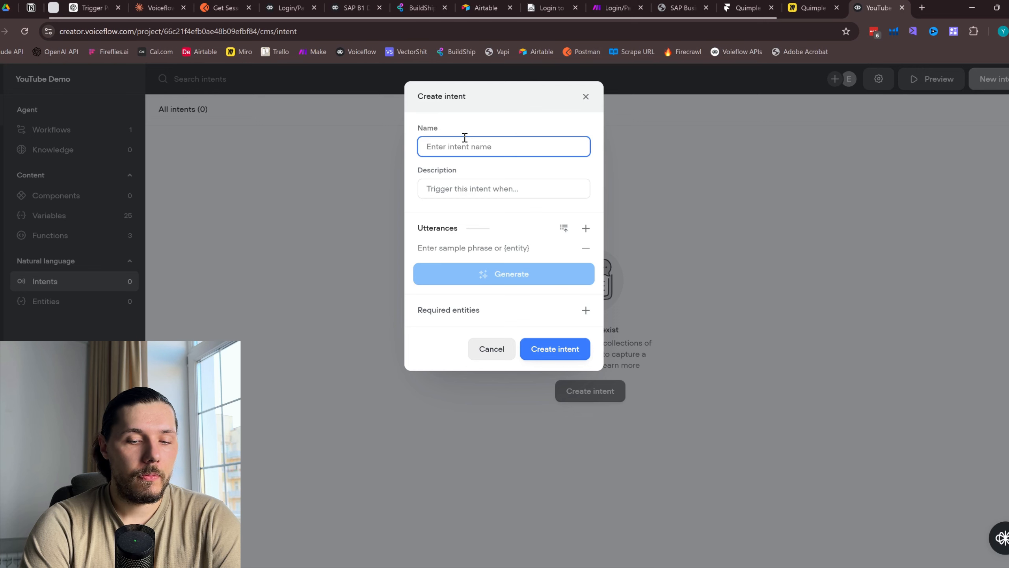
# Name the intent 'Account Information' and describe it as getting information about client accounts
pyautogui.write('Account ')
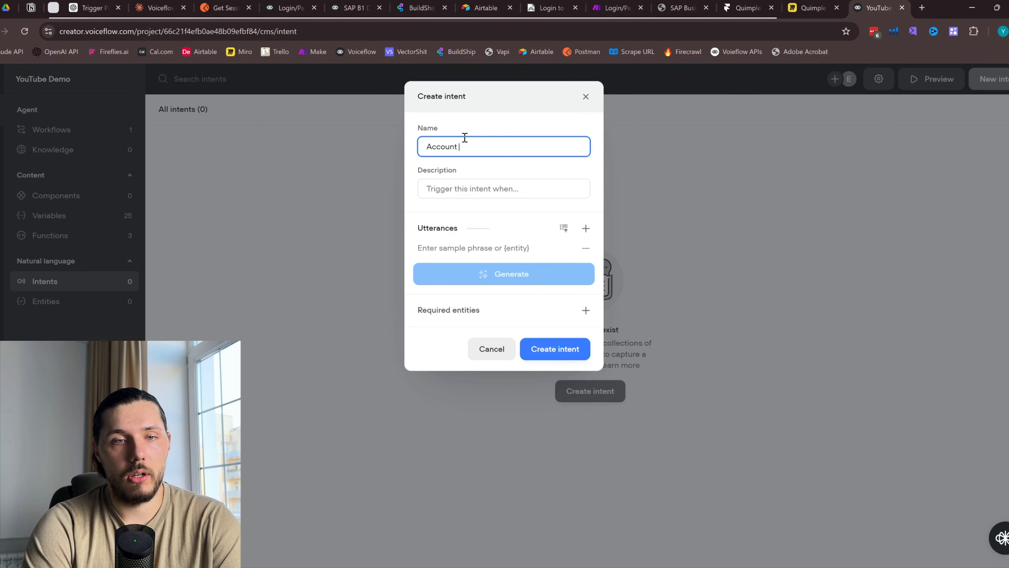
pyautogui.write('Information')
pyautogui.click(455, 181)
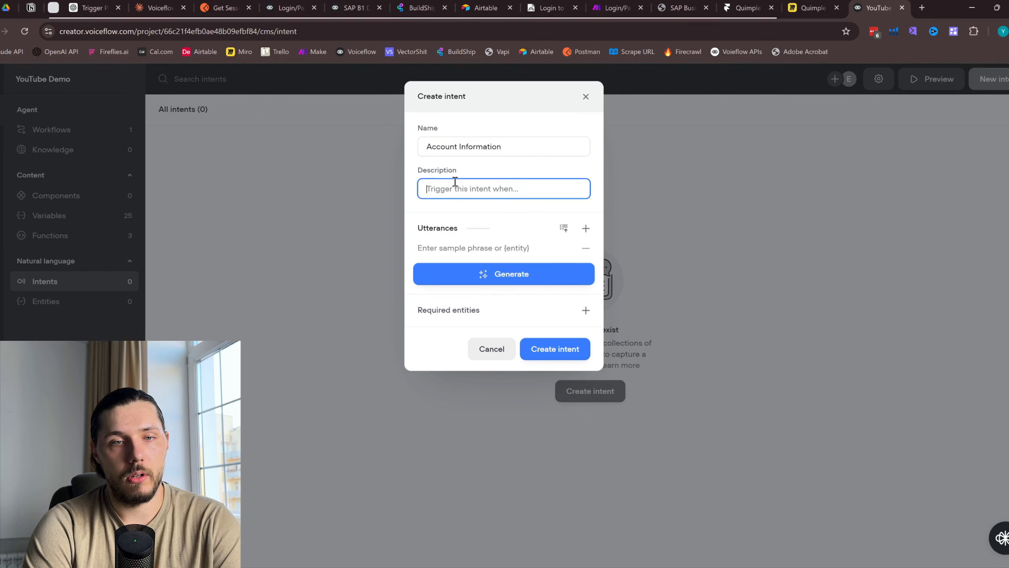
pyautogui.write('Trigger this intent when a user w')
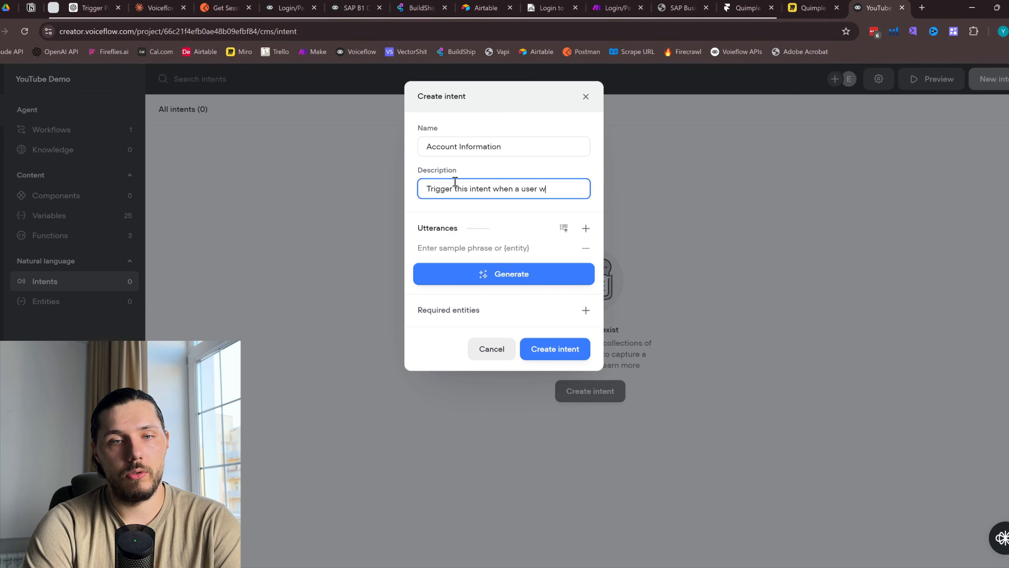
pyautogui.write('nat to get information about client accounts')
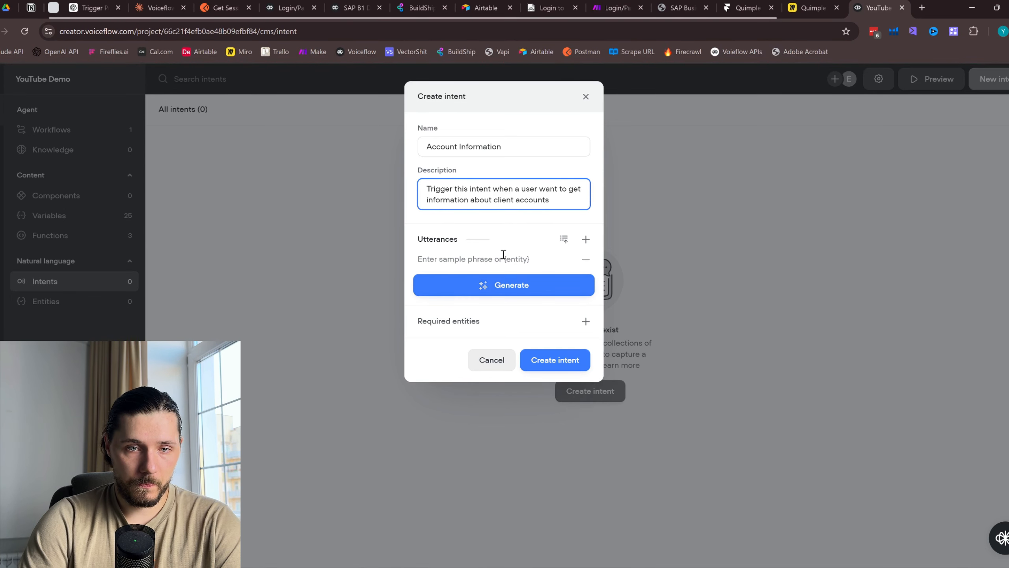
# Add phrases 'I want to get accounts info', 'Send me account info', 'Account informaiton view', generate more, and create it
pyautogui.click(503, 254)
pyautogui.write('I want to ge')
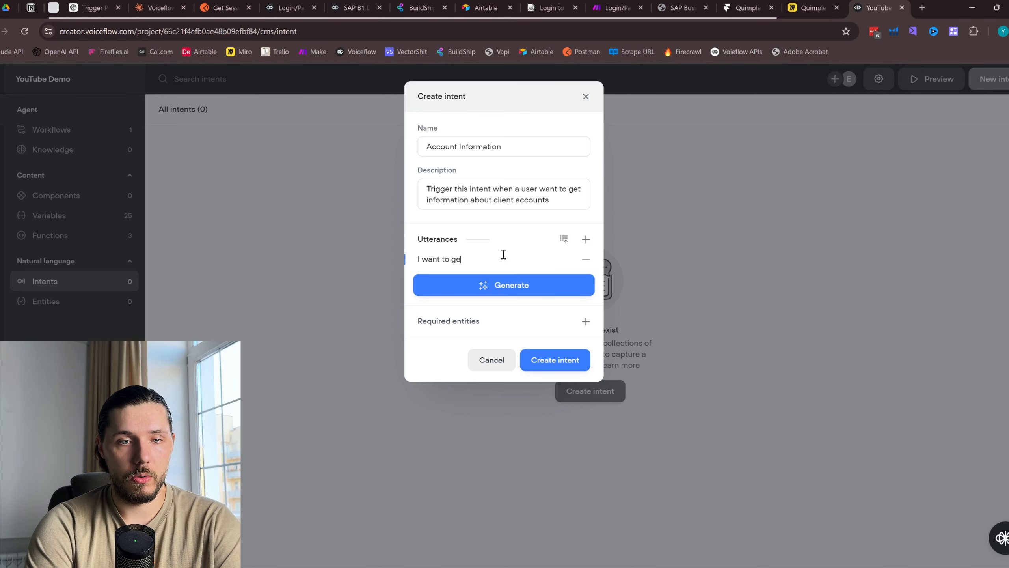
pyautogui.write('t accounts inf')
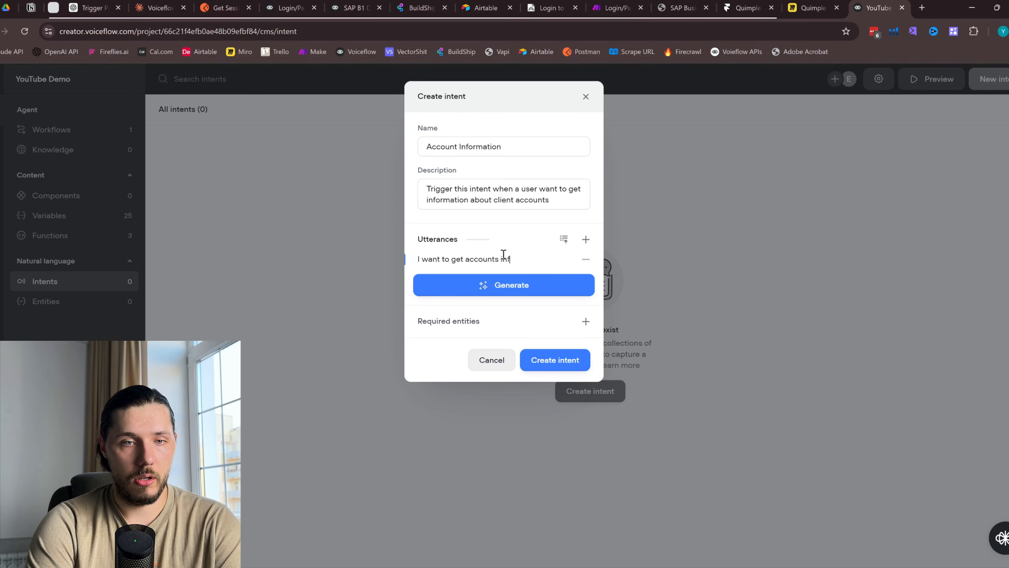
pyautogui.write('o')
pyautogui.click(585, 239)
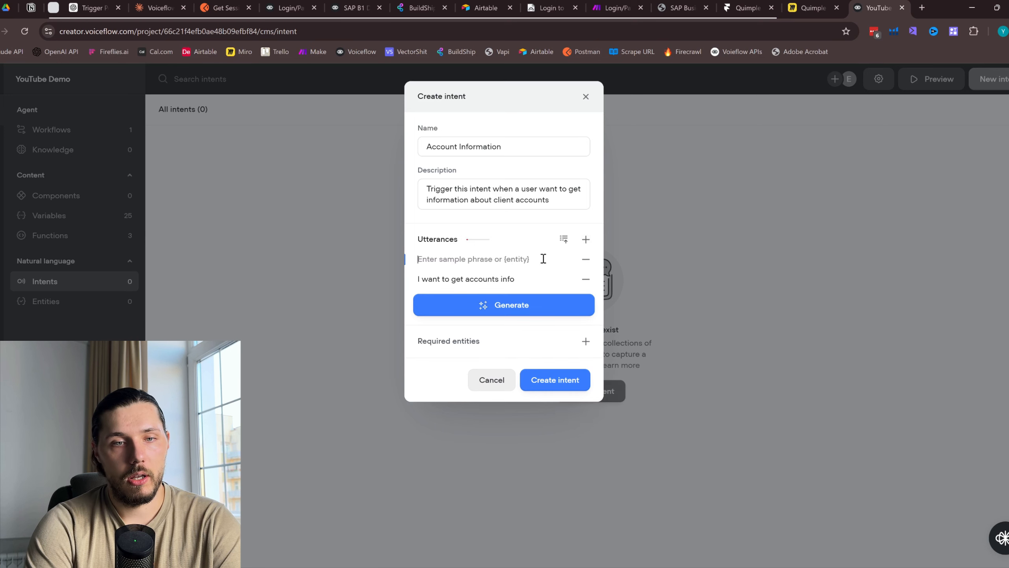
pyautogui.write('Send me account ')
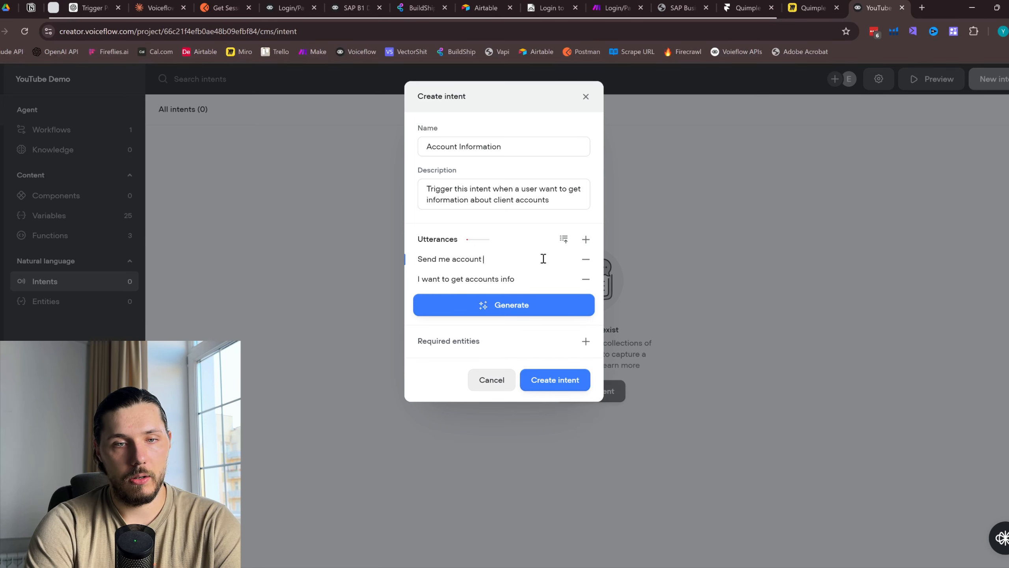
pyautogui.write('information')
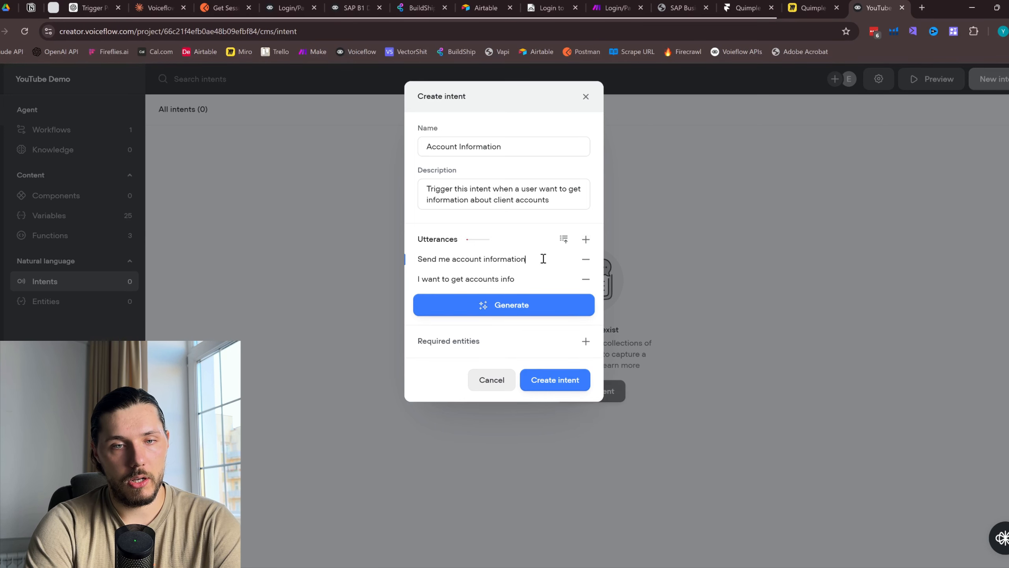
pyautogui.click(585, 238)
pyautogui.write('Acco')
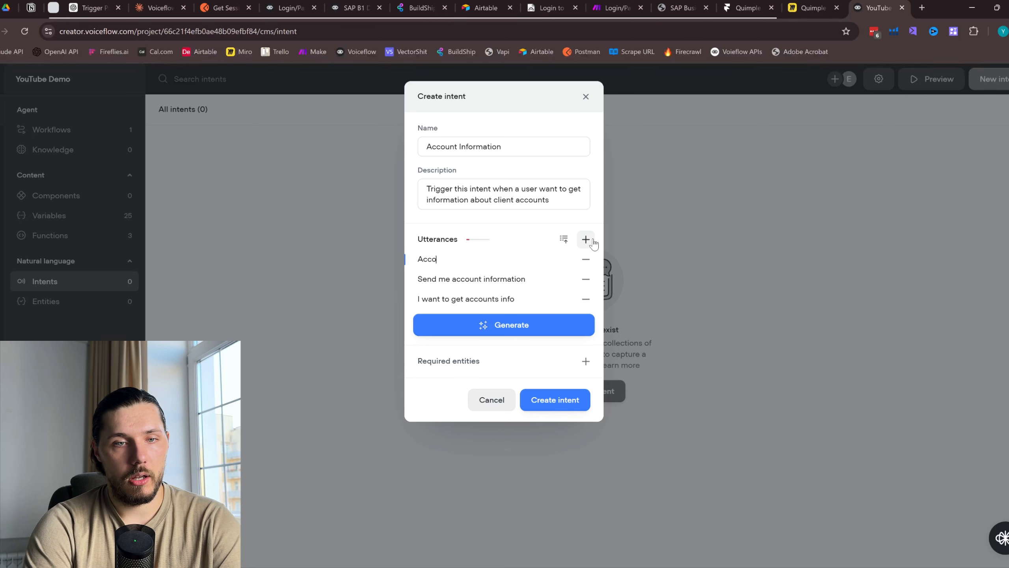
pyautogui.write('unt i')
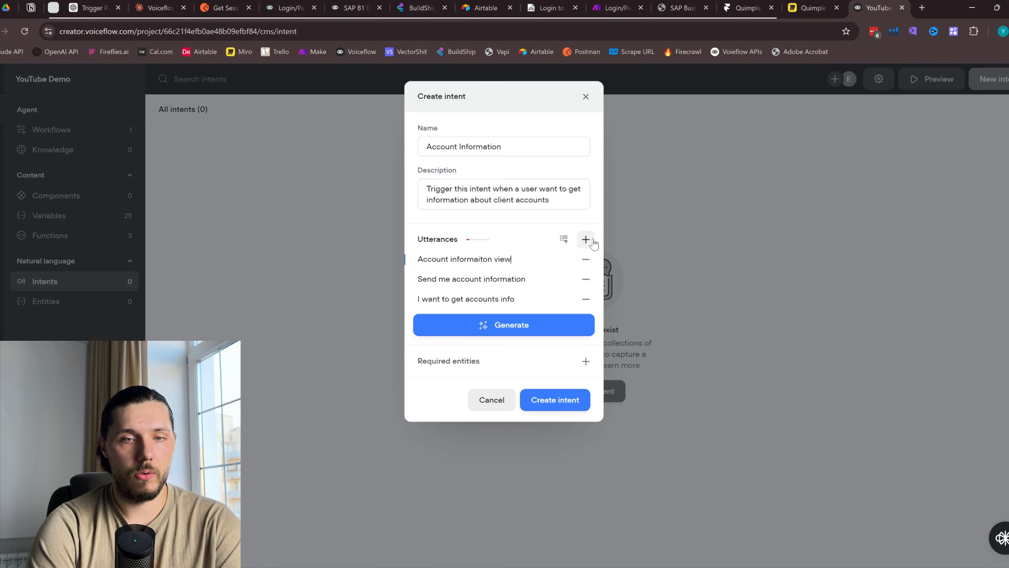
pyautogui.write('nformaiton view')
pyautogui.click(543, 332)
pyautogui.click(543, 349)
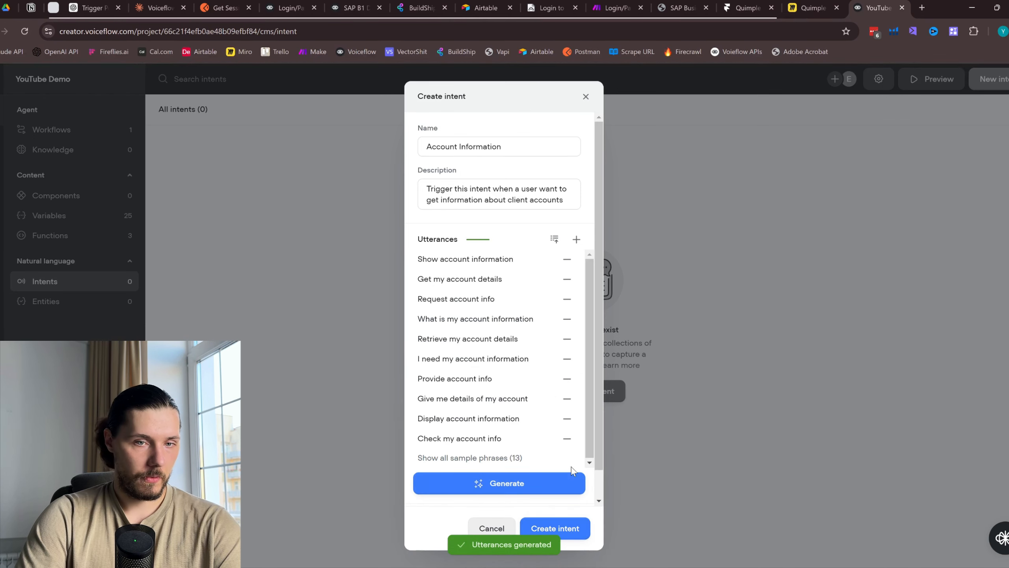
pyautogui.click(555, 528)
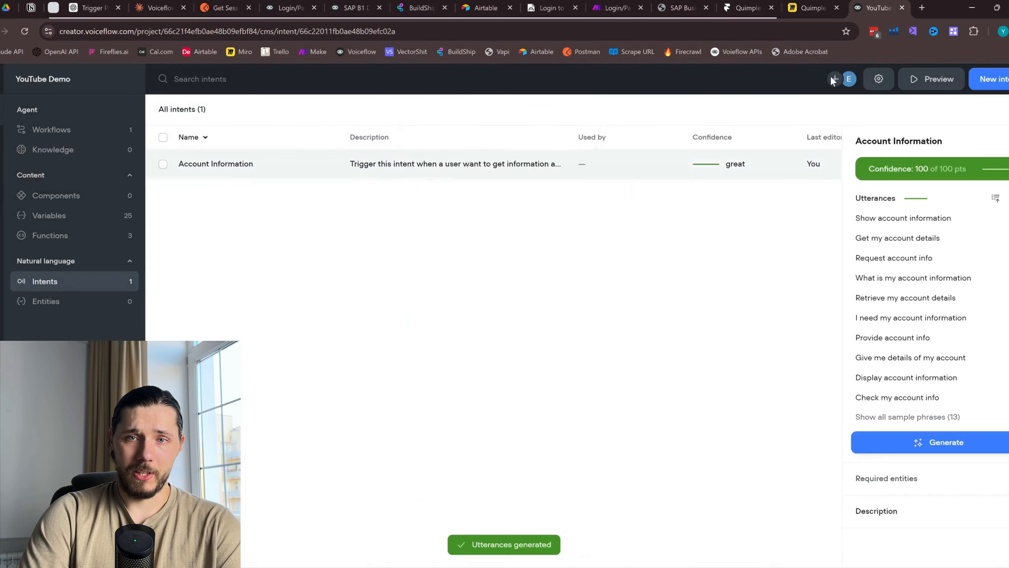
# Close the intent classification settings unchanged and open the Home workflow canvas
pyautogui.click(879, 80)
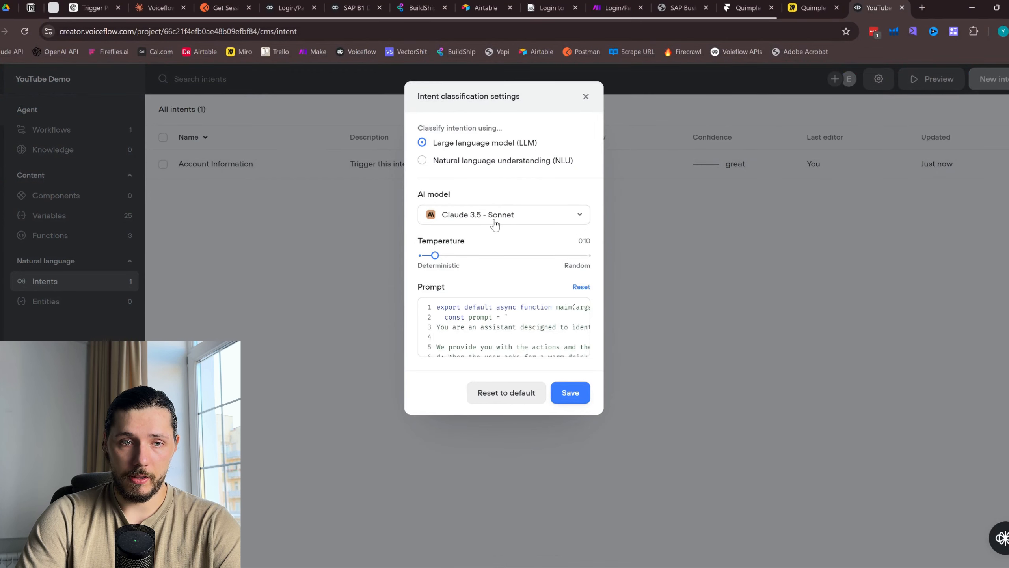
pyautogui.click(586, 97)
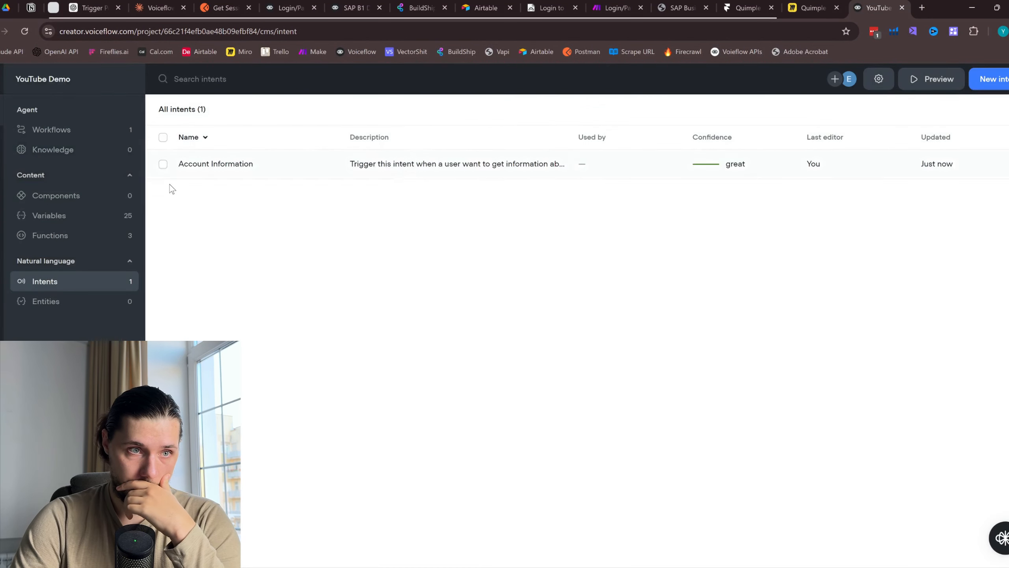
pyautogui.click(72, 130)
pyautogui.doubleClick(248, 165)
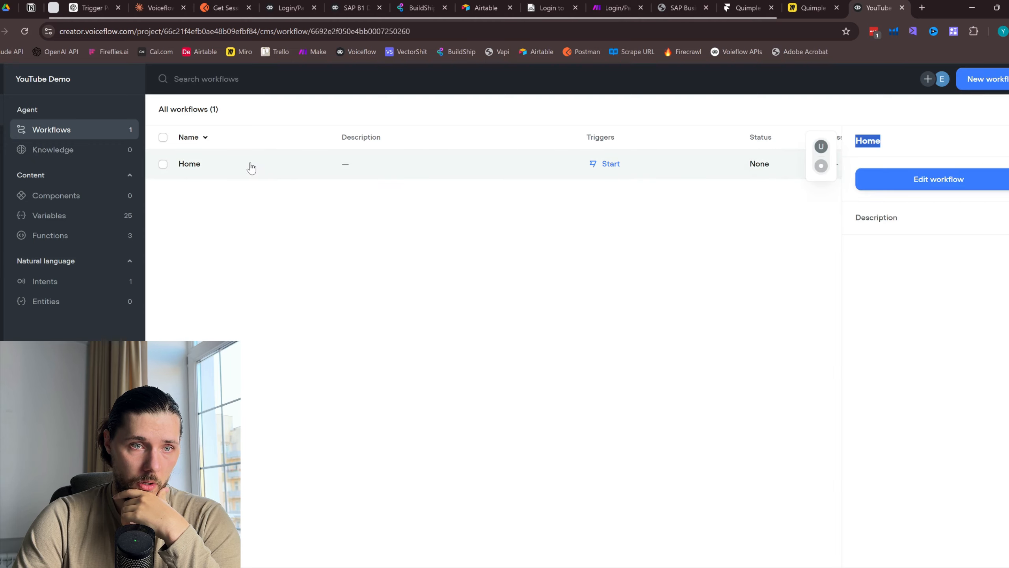
# Add an Account Information trigger to the Home canvas and place it below the flow
pyautogui.rightClick(349, 361)
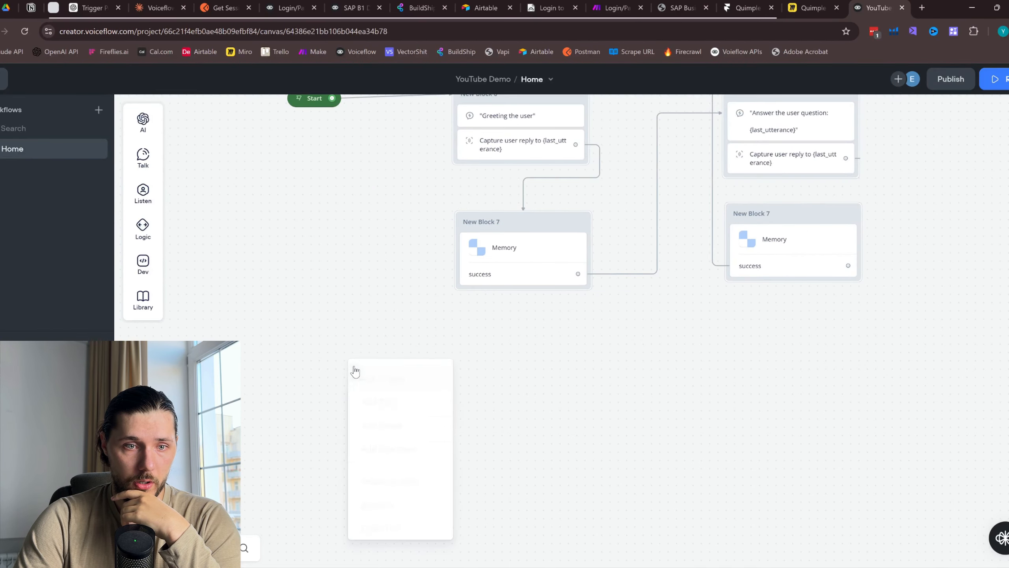
pyautogui.click(388, 374)
pyautogui.click(942, 147)
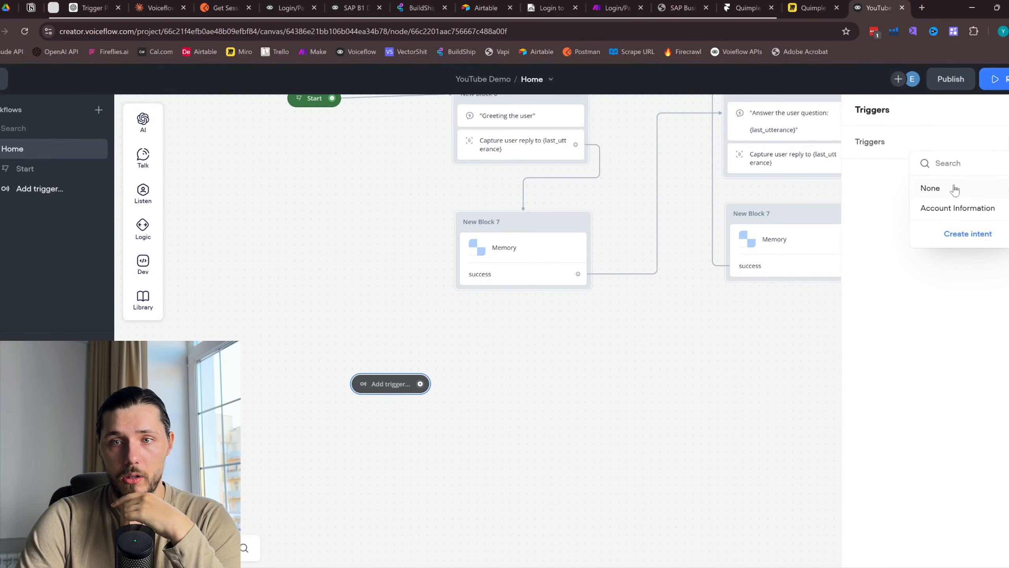
pyautogui.click(958, 207)
pyautogui.moveTo(419, 358); pyautogui.dragTo(345, 453)
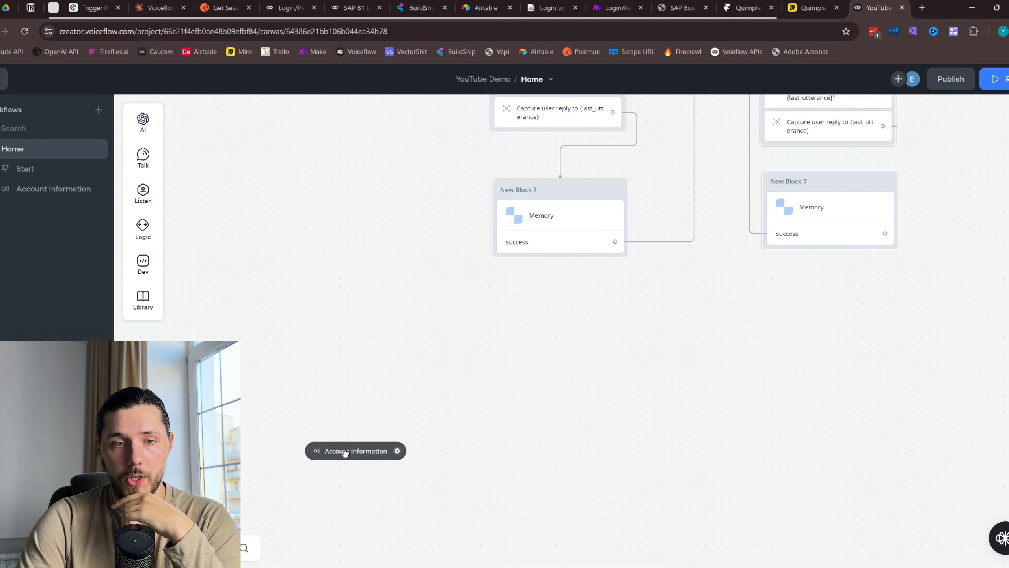
pyautogui.moveTo(449, 317); pyautogui.dragTo(484, 420)
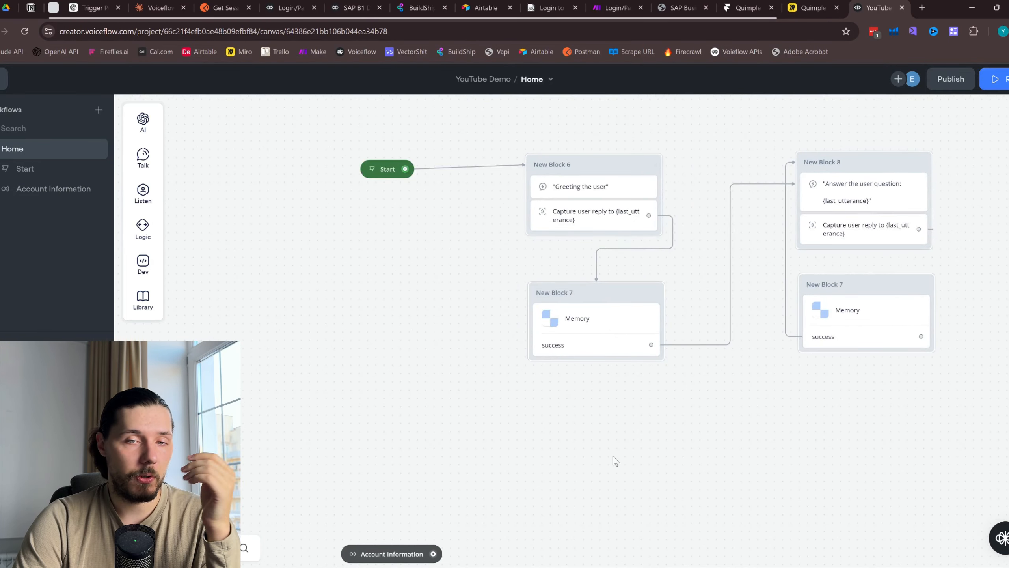
pyautogui.scroll(-3, 616, 461)
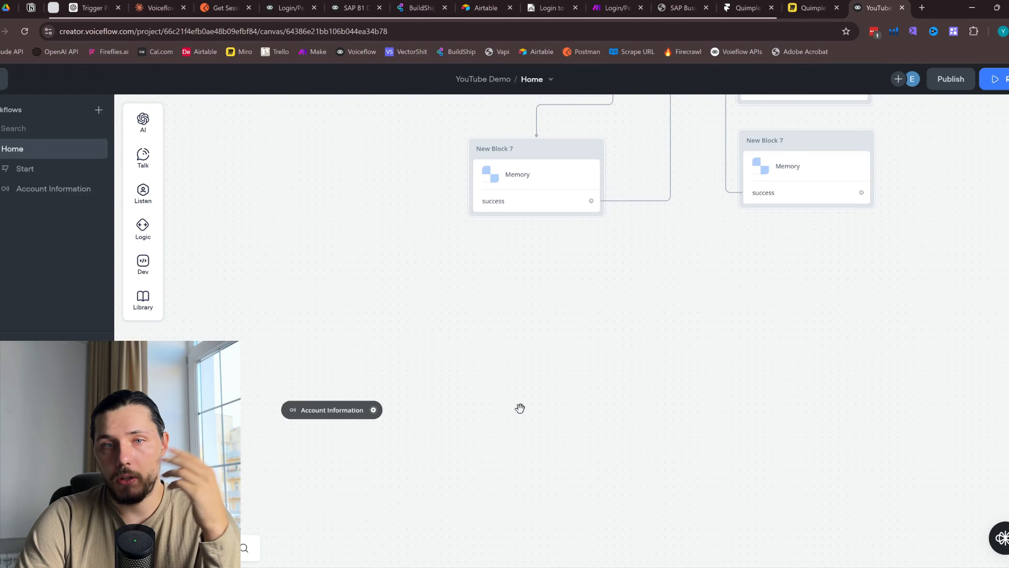
pyautogui.moveTo(470, 383); pyautogui.dragTo(457, 382)
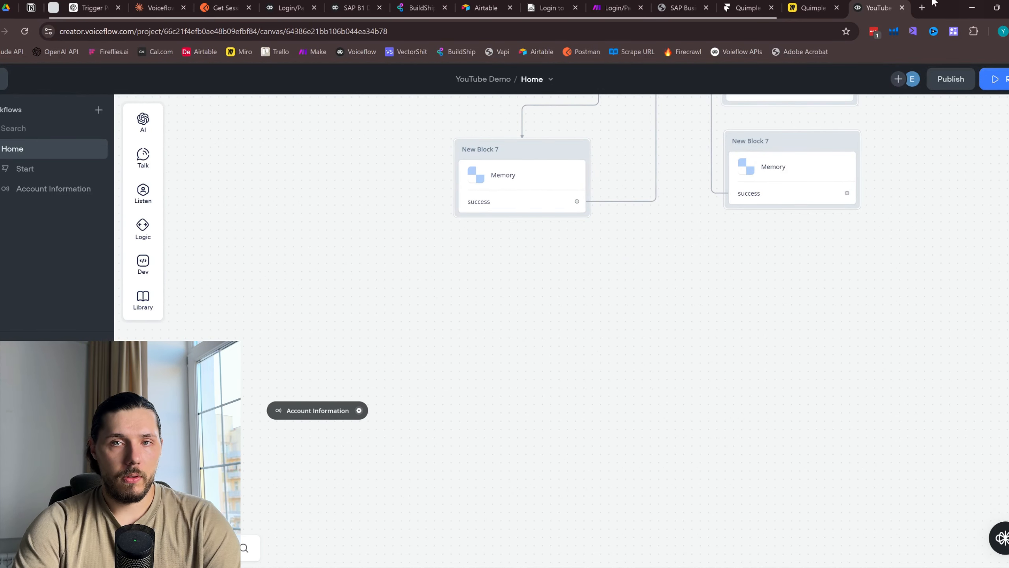
# Switch to the Miro flow diagram board and view its BuildShip and SAP section
pyautogui.click(805, 4)
pyautogui.moveTo(226, 367); pyautogui.dragTo(481, 343)
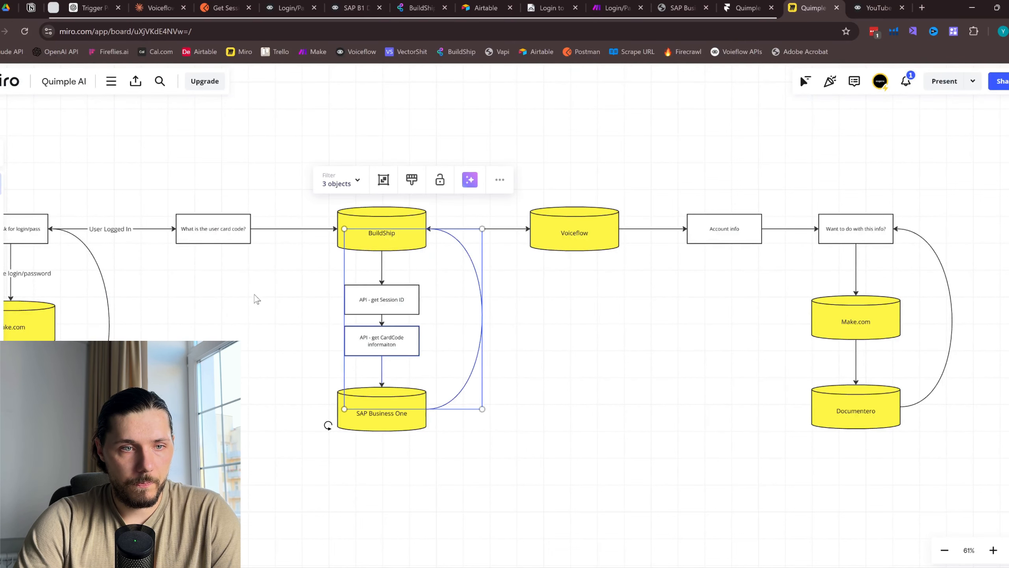
pyautogui.moveTo(253, 294); pyautogui.dragTo(492, 302)
pyautogui.hscroll(-8, 244, 315)
pyautogui.hscroll(-5, 258, 317)
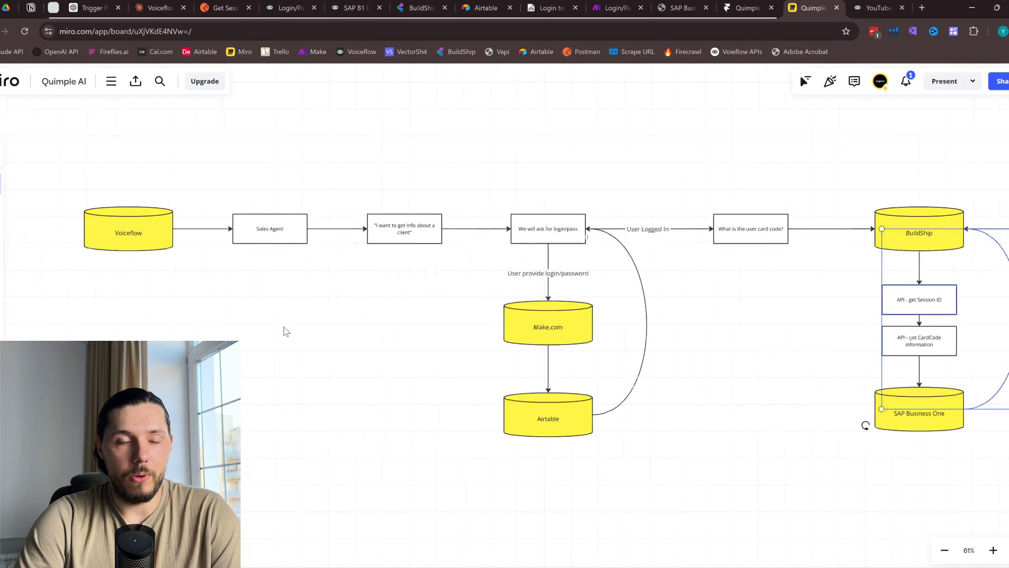
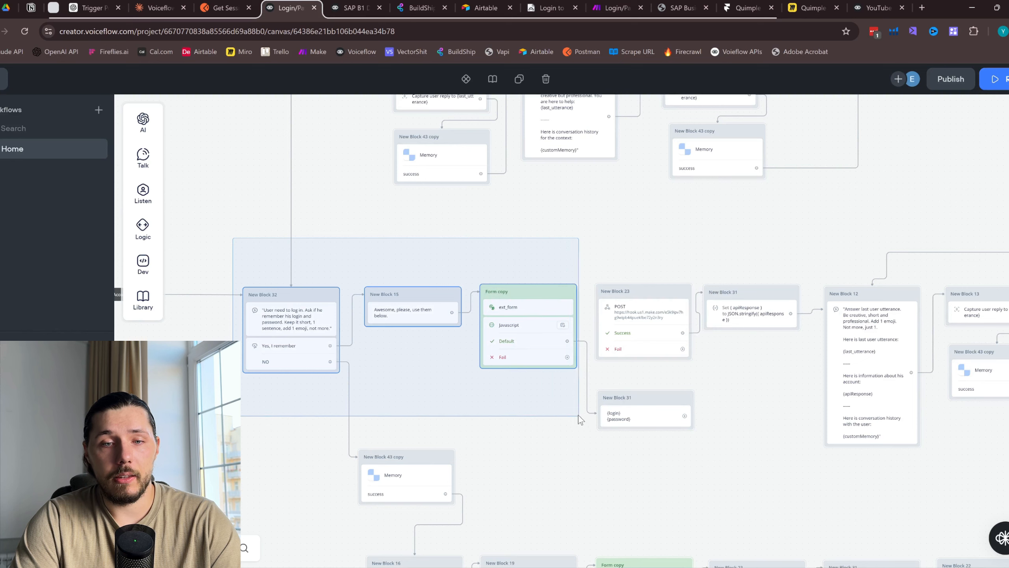
# Paste the copied login blocks into YouTube Demo and place them beside Account Information
pyautogui.click(864, 7)
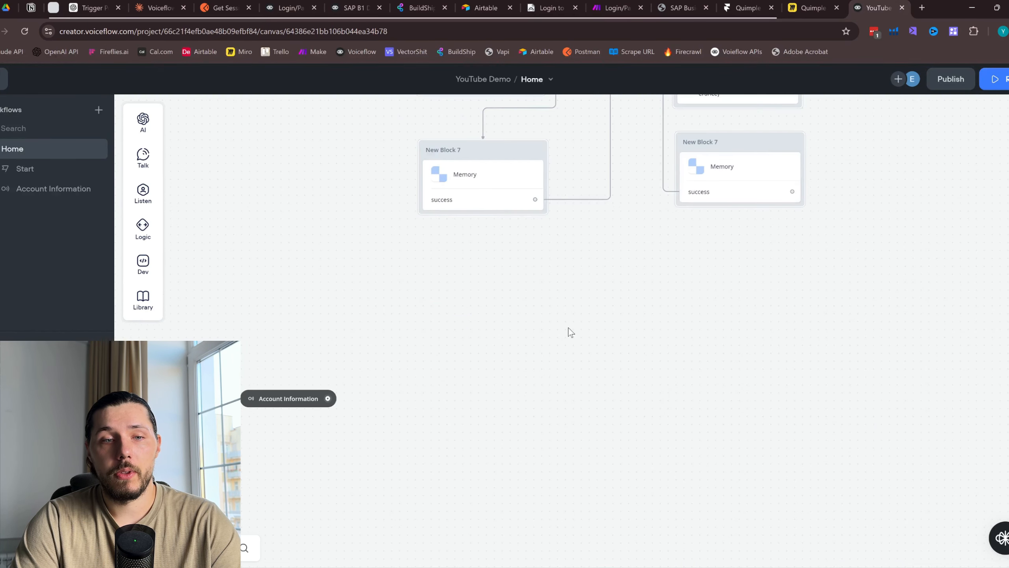
pyautogui.hotkey('ctrl', 'v')
pyautogui.moveTo(798, 443); pyautogui.dragTo(456, 404)
pyautogui.moveTo(473, 342); pyautogui.dragTo(496, 242)
pyautogui.click(335, 316)
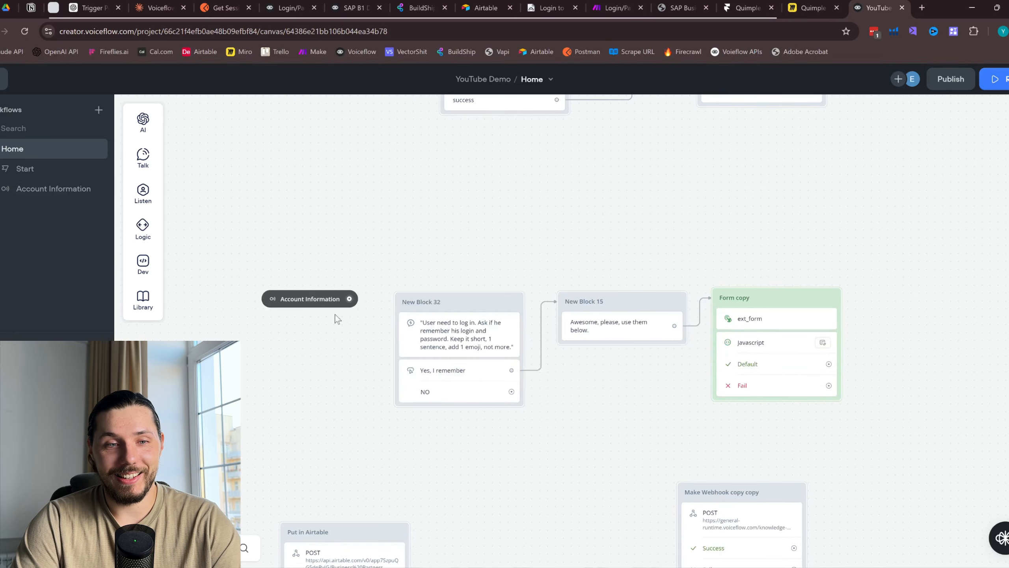
pyautogui.moveTo(320, 305); pyautogui.dragTo(313, 306)
# Delete the leftover Make Webhook copy copy and Put in Airtable blocks
pyautogui.scroll(-1, 516, 477)
pyautogui.scroll(-2, 530, 475)
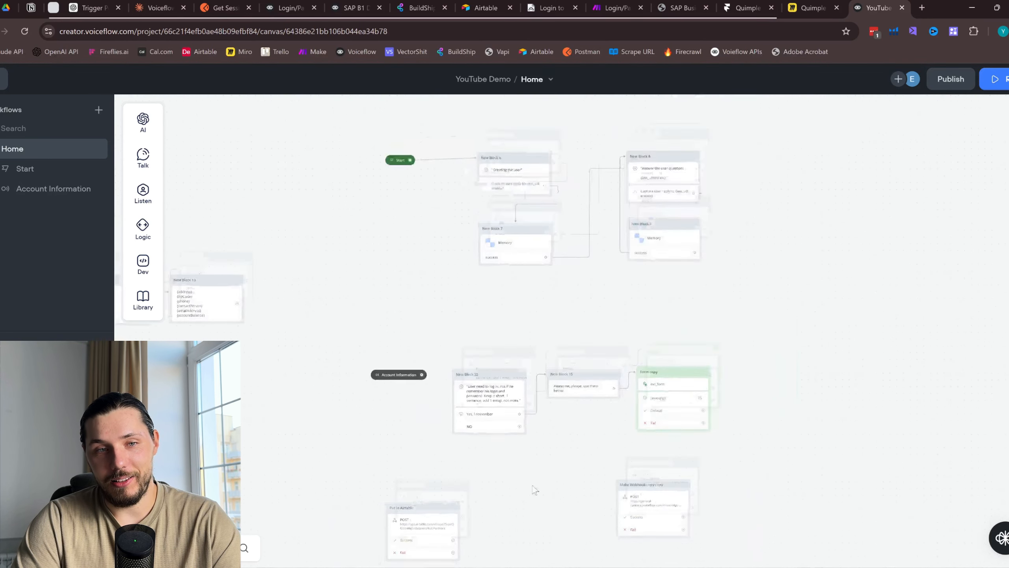
pyautogui.moveTo(531, 477); pyautogui.dragTo(567, 319)
pyautogui.moveTo(819, 363); pyautogui.dragTo(345, 378)
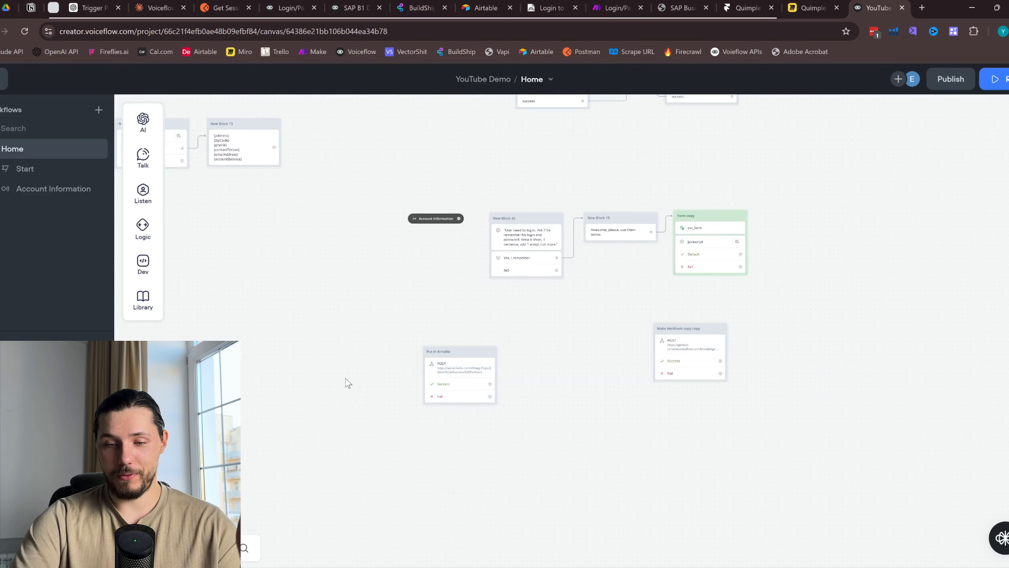
pyautogui.rightClick(698, 331)
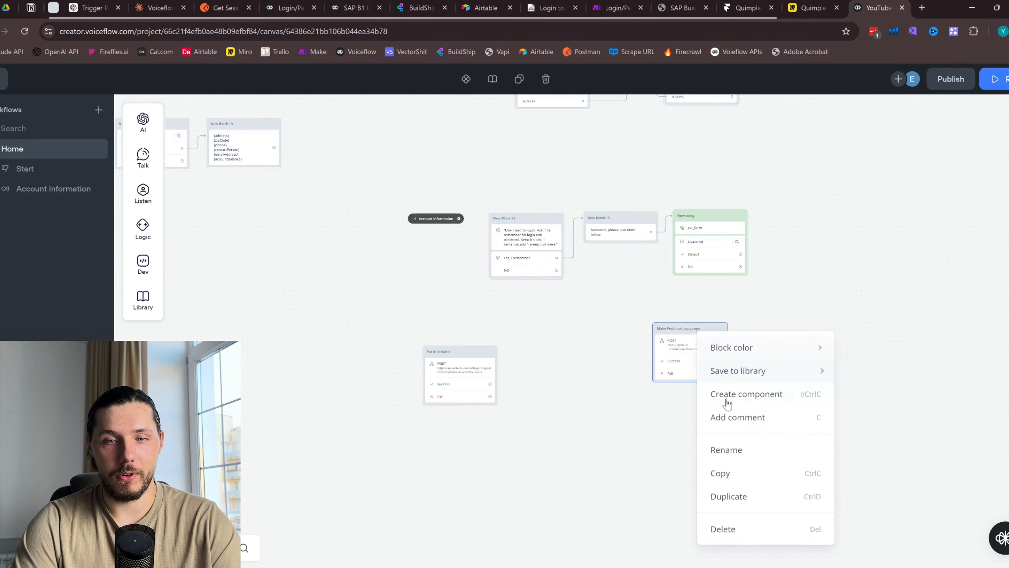
pyautogui.click(735, 527)
pyautogui.rightClick(449, 349)
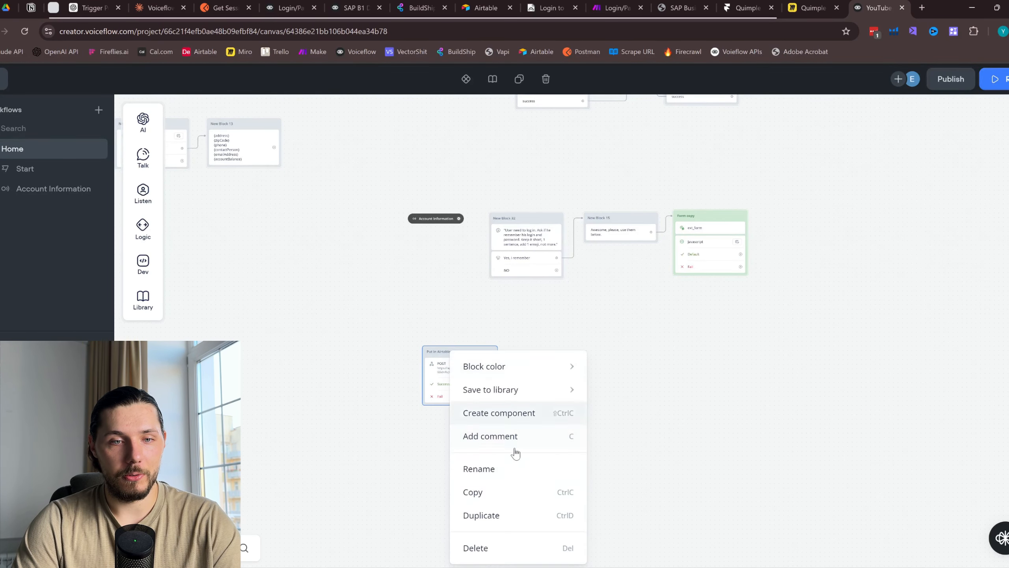
pyautogui.click(504, 547)
# Connect Account Information to New Block 32 and view its AI prompt
pyautogui.scroll(2, 540, 238)
pyautogui.moveTo(411, 214); pyautogui.dragTo(497, 208)
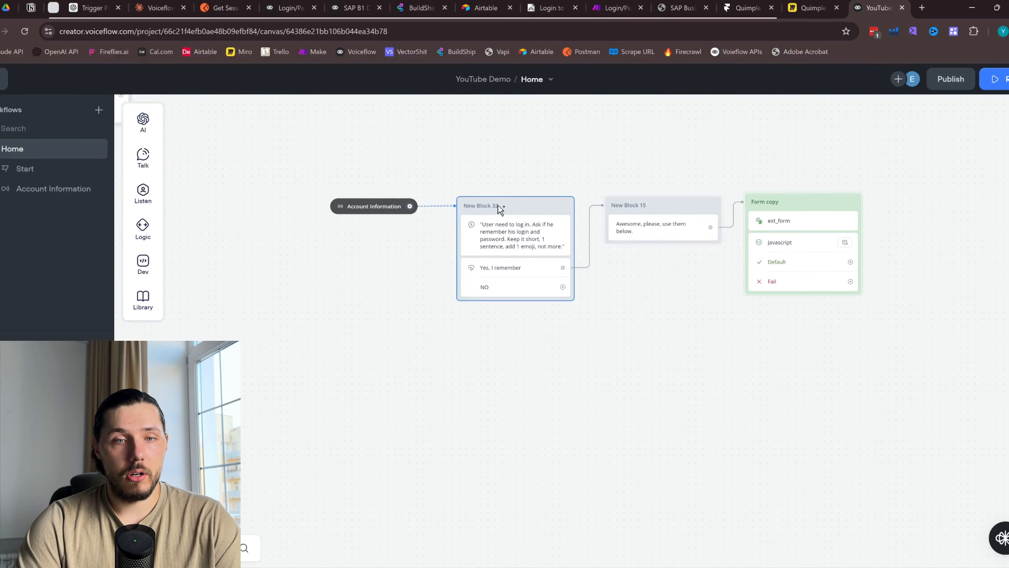
pyautogui.click(541, 235)
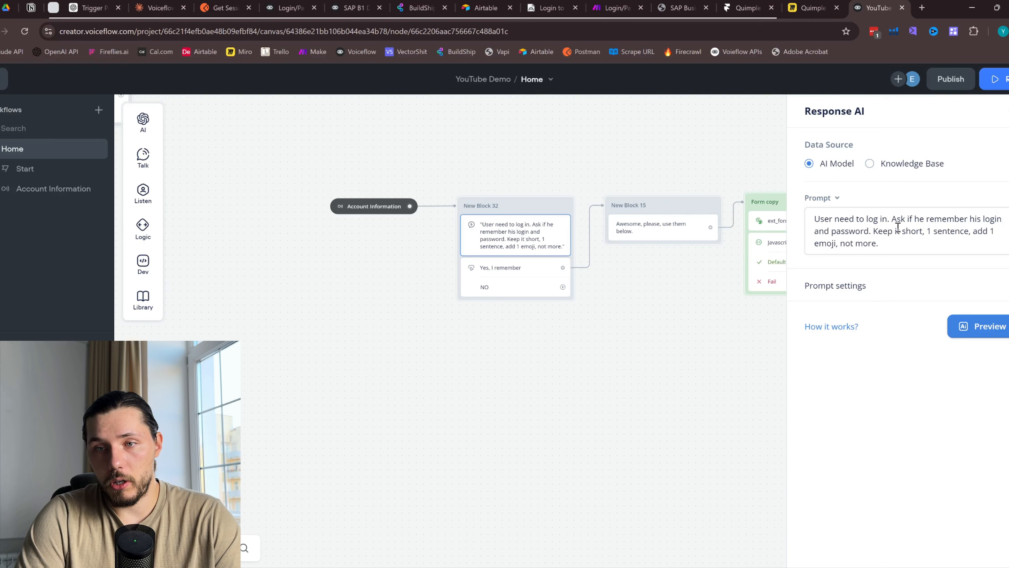
# Try inserting a '{' variable into New Block 32's AI prompt, then review its settings
pyautogui.click(885, 231)
pyautogui.write('{')
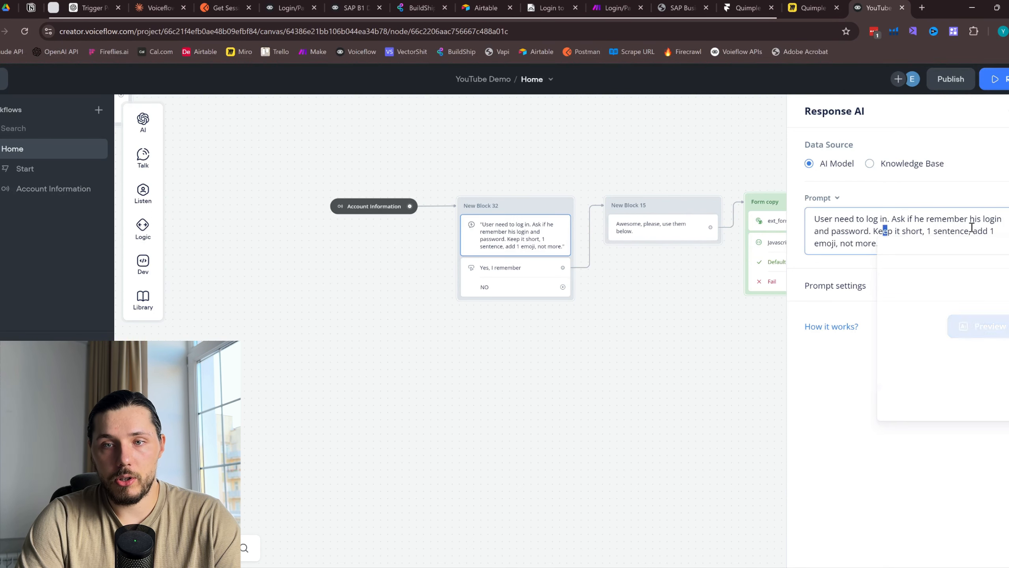
pyautogui.click(949, 230)
pyautogui.moveTo(609, 300); pyautogui.dragTo(483, 326)
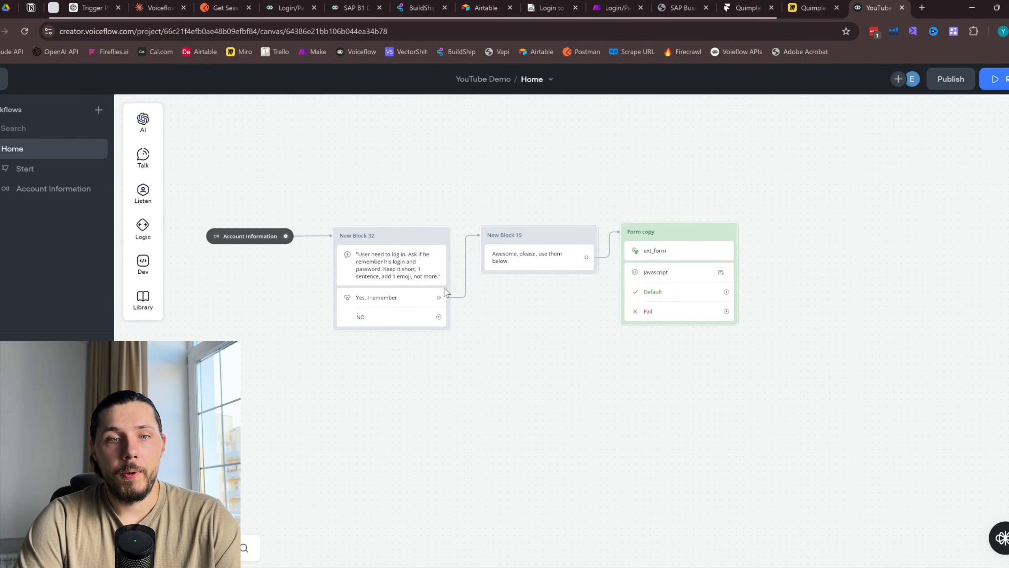
pyautogui.click(399, 314)
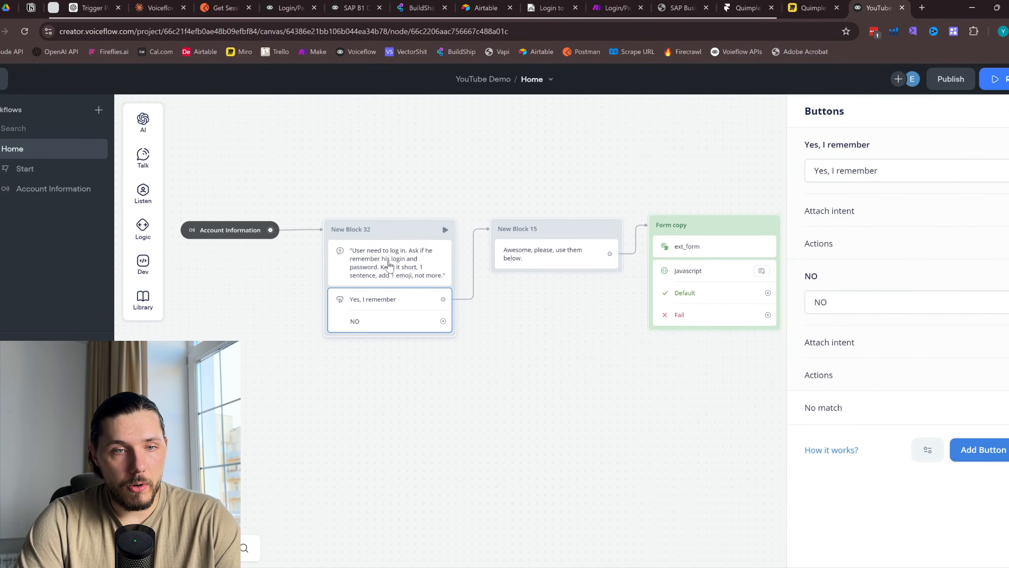
pyautogui.click(394, 283)
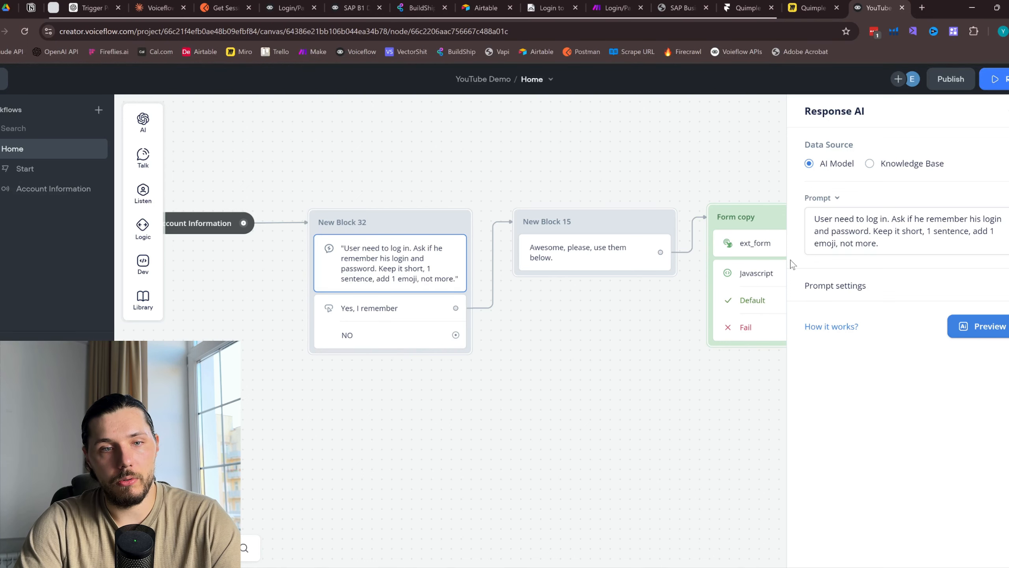
# Delete the NO choice from New Block 32's buttons, keeping only 'Yes, I remember'
pyautogui.click(381, 336)
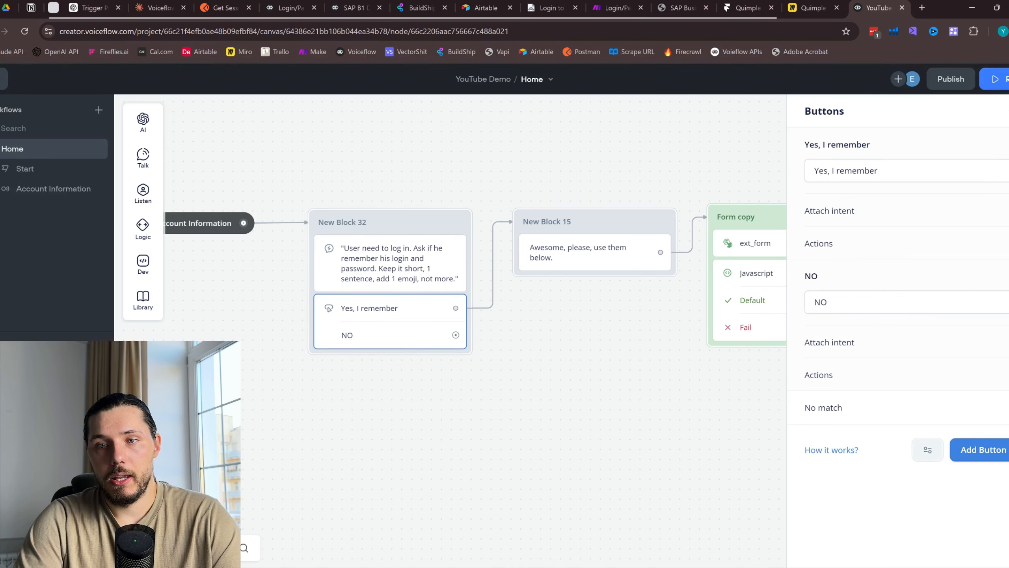
pyautogui.rightClick(875, 278)
pyautogui.click(890, 311)
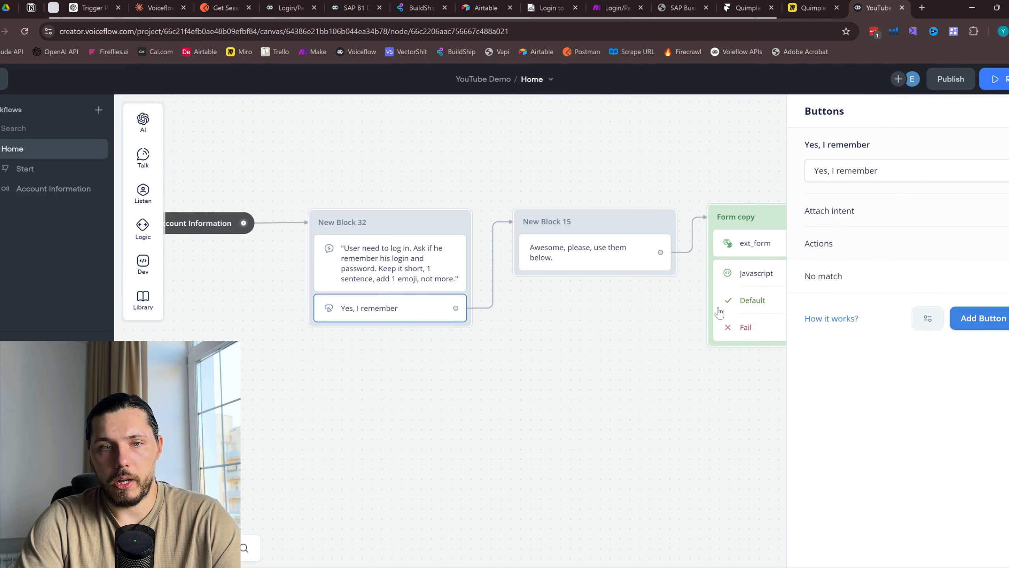
pyautogui.click(501, 321)
# Inspect New Block 15 and the ext_form action, then add and delete a test New Block 12
pyautogui.click(451, 280)
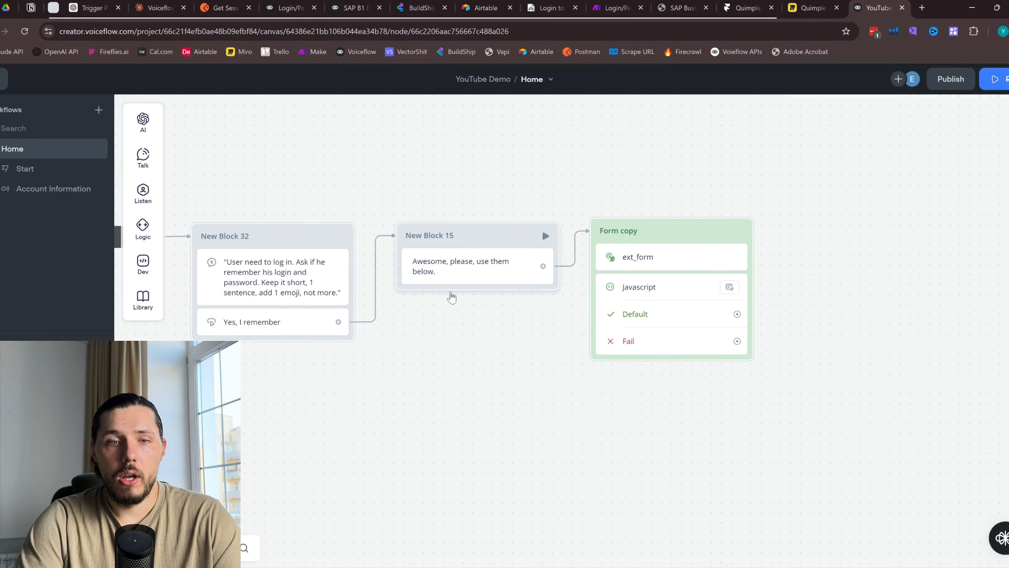
pyautogui.click(520, 257)
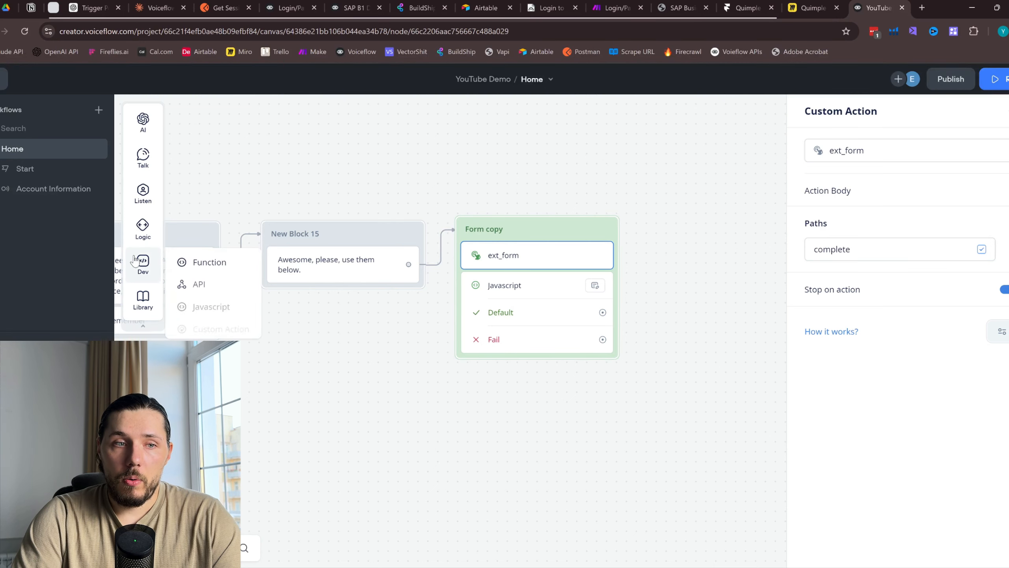
pyautogui.moveTo(143, 263)
pyautogui.click(221, 325)
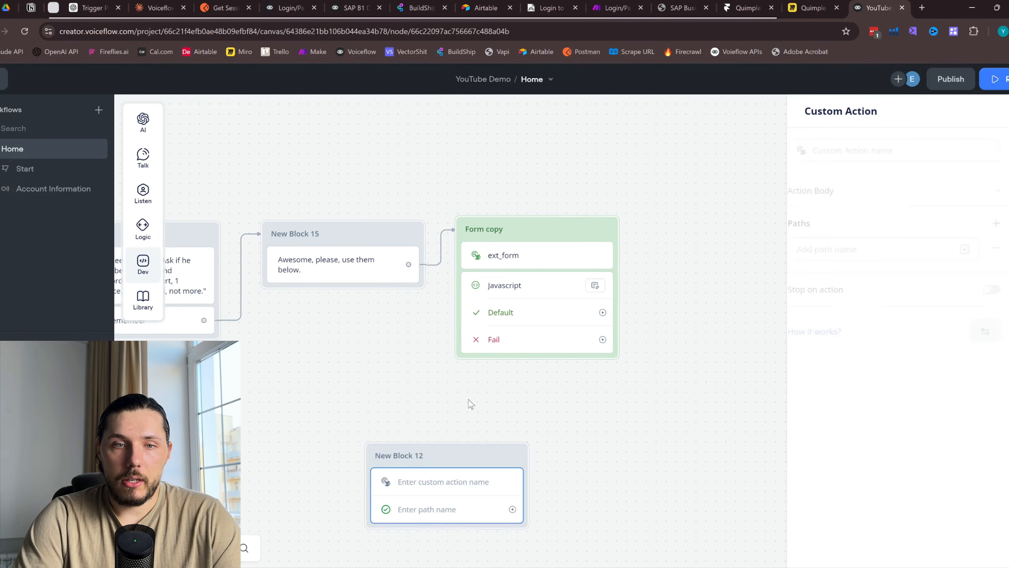
pyautogui.click(519, 251)
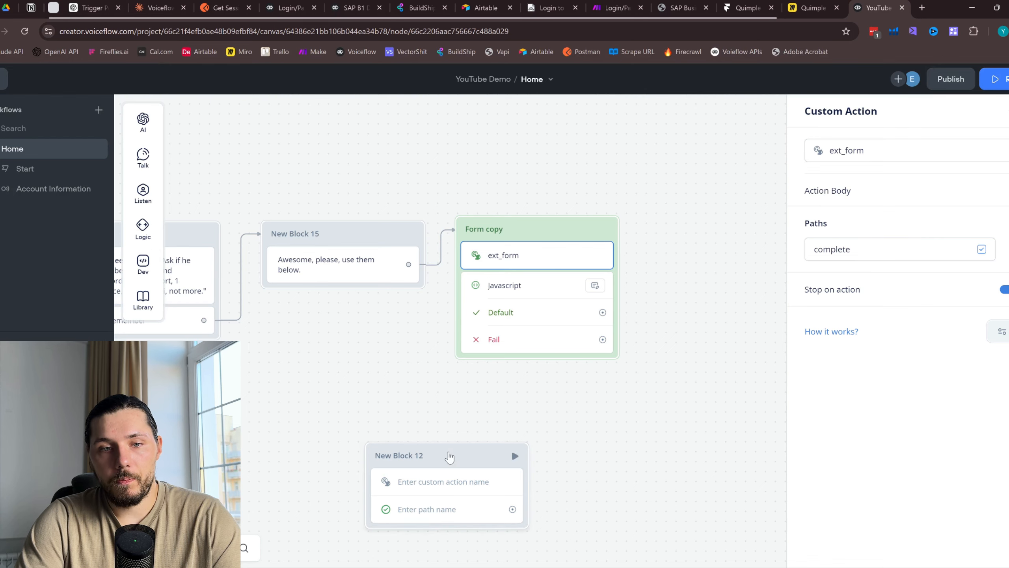
pyautogui.rightClick(448, 453)
pyautogui.click(505, 433)
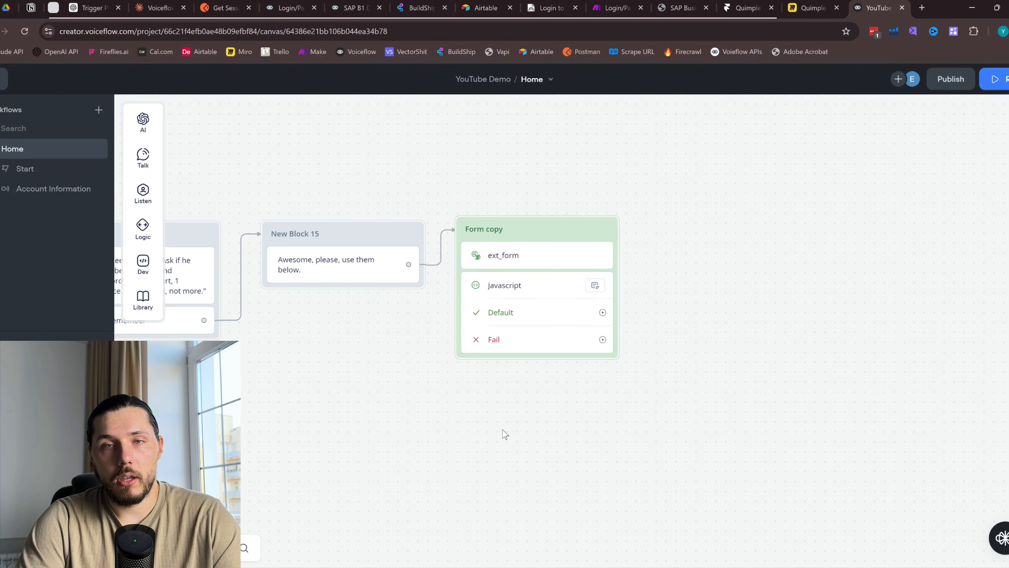
# In Framer, close the publish details and show the page's layer tree
pyautogui.click(740, 3)
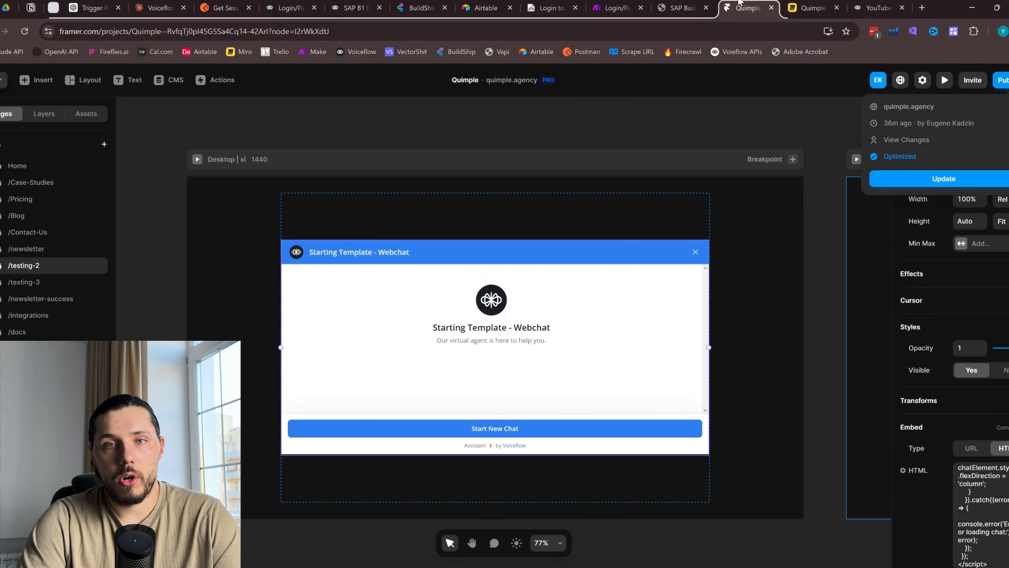
pyautogui.click(787, 246)
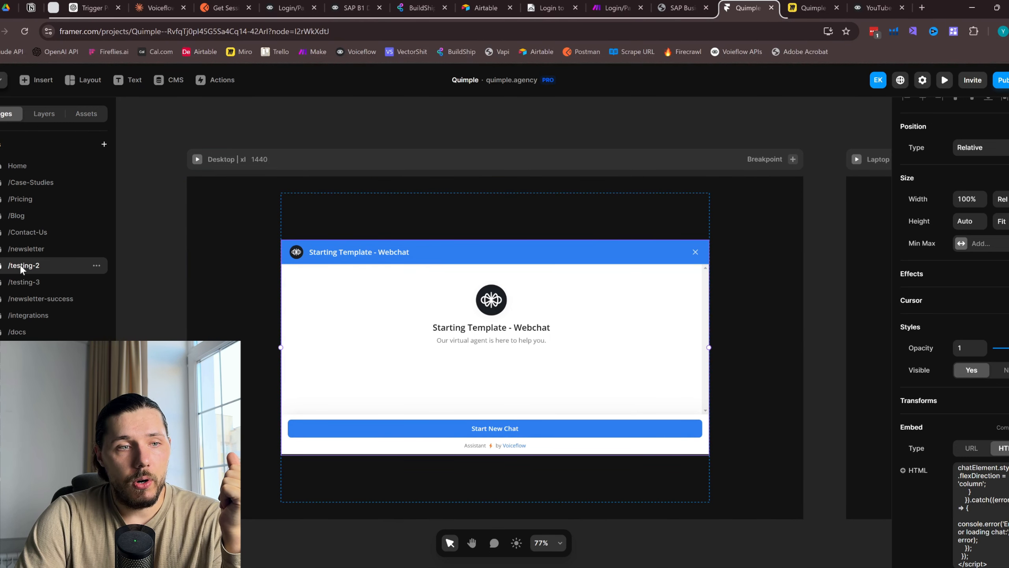
pyautogui.click(44, 114)
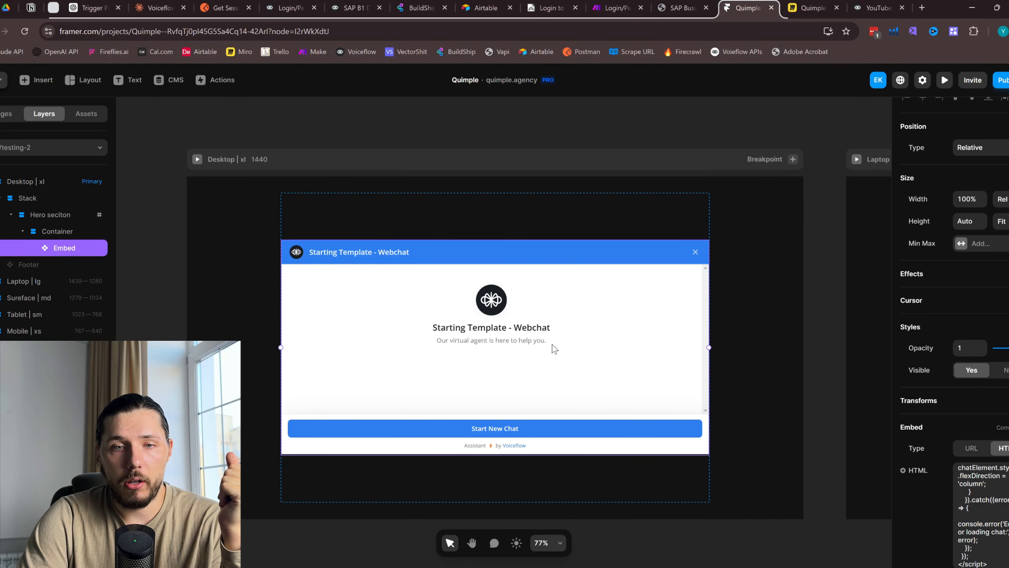
# Replace the embed's HTML code with the pasted Voiceflow chat script
pyautogui.click(983, 494)
pyautogui.hotkey('ctrl', 'a')
pyautogui.scroll(-2, 984, 494)
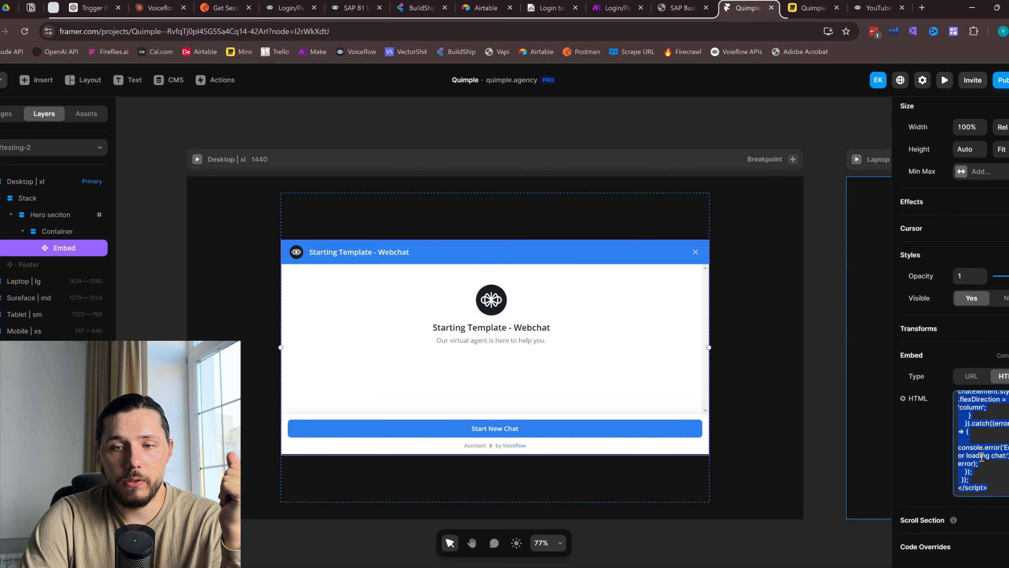
pyautogui.scroll(8, 982, 457)
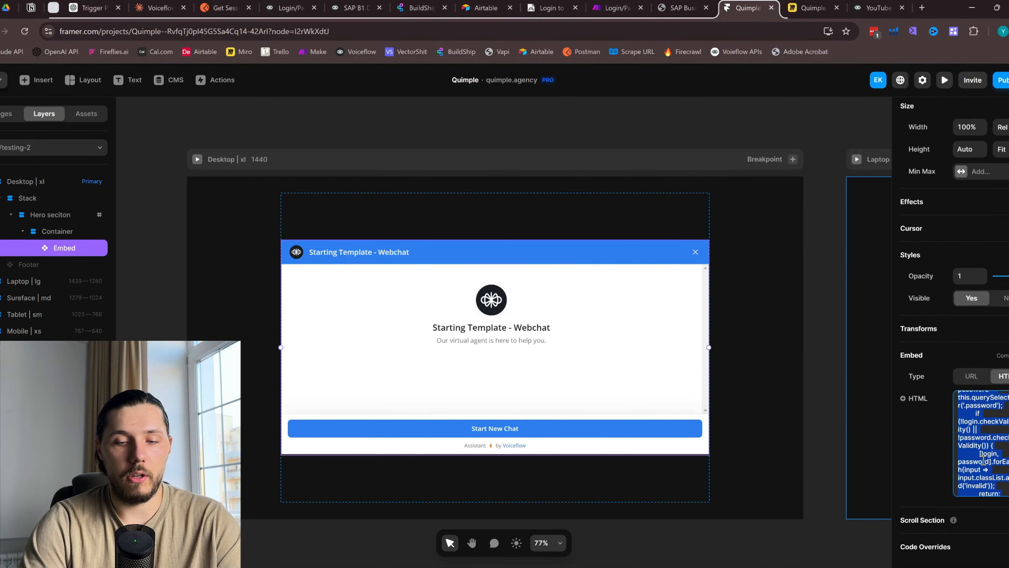
pyautogui.press('BackSpace')
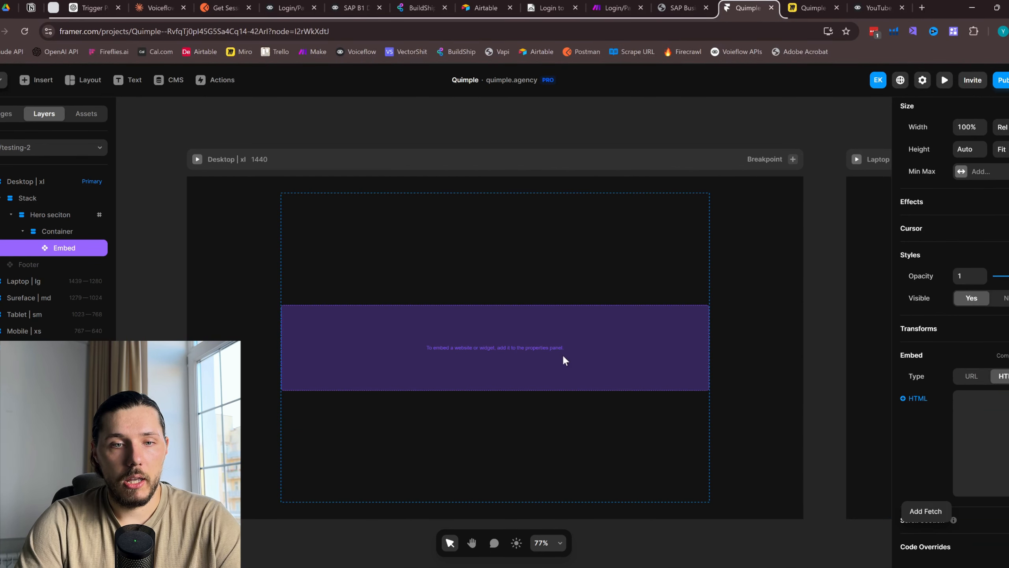
pyautogui.click(991, 417)
pyautogui.hotkey('ctrl', 'v')
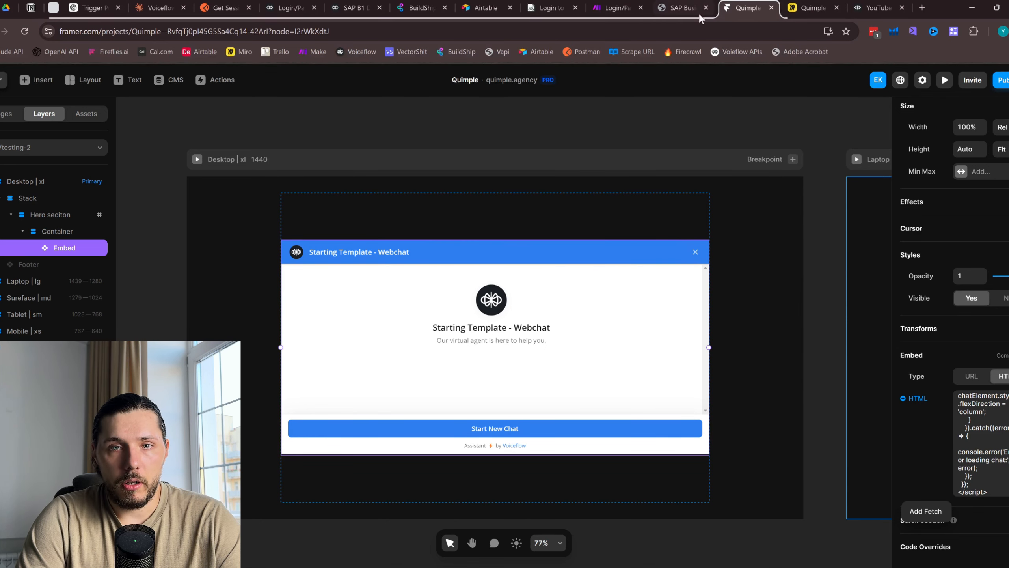
pyautogui.click(987, 436)
pyautogui.hotkey('ctrl', 'a')
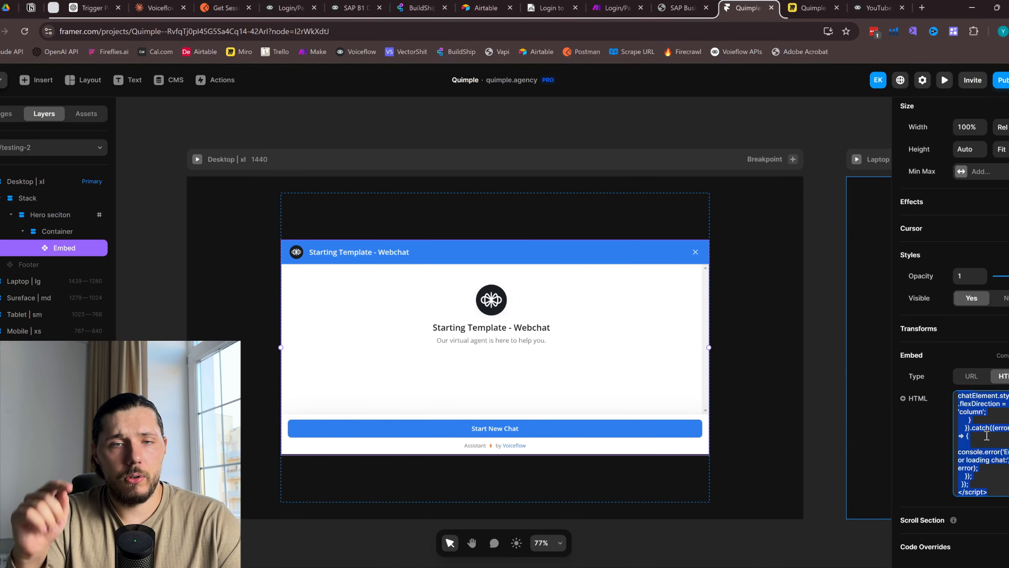
pyautogui.click(987, 436)
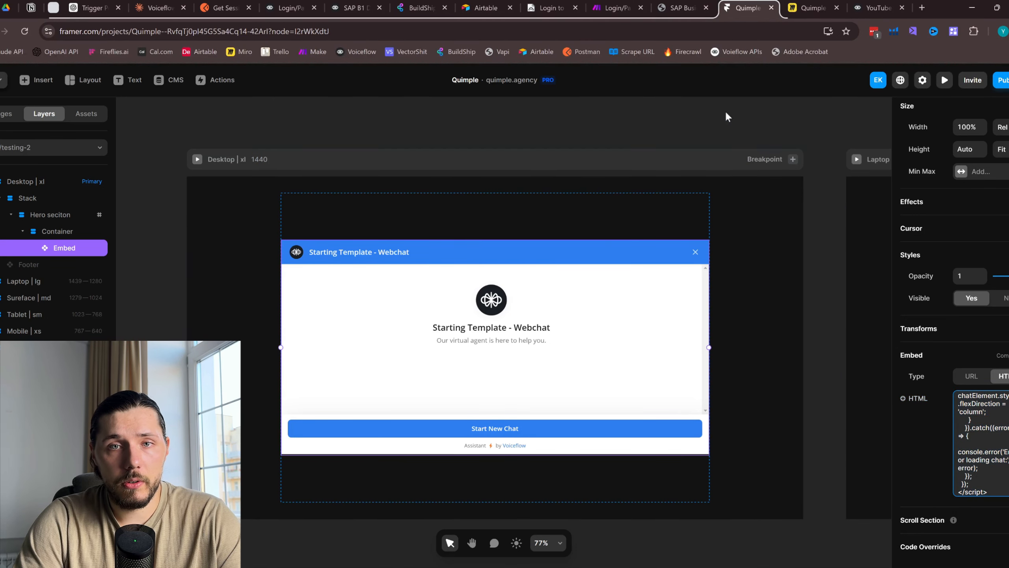
pyautogui.scroll(3, 983, 441)
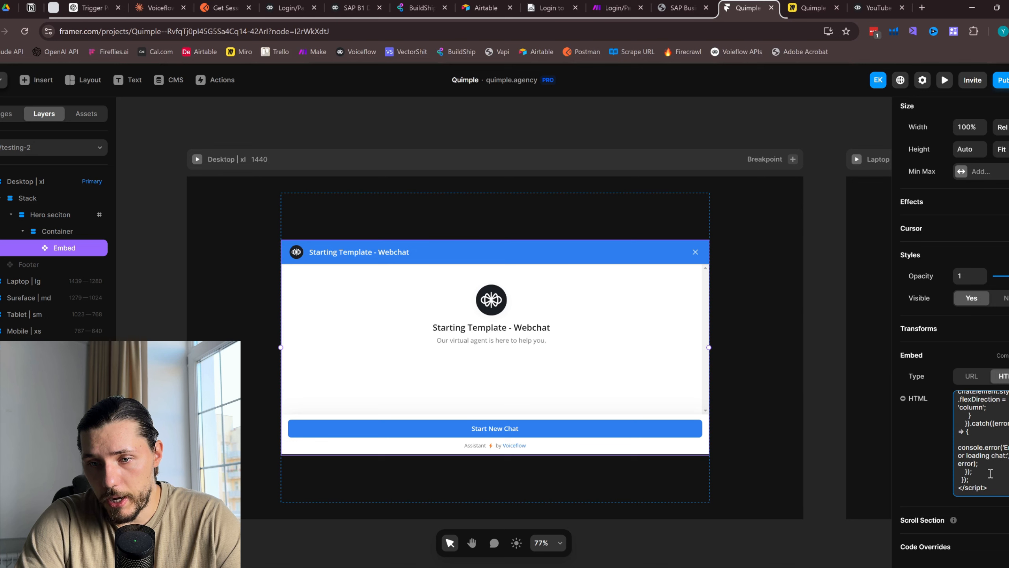
pyautogui.scroll(6, 993, 459)
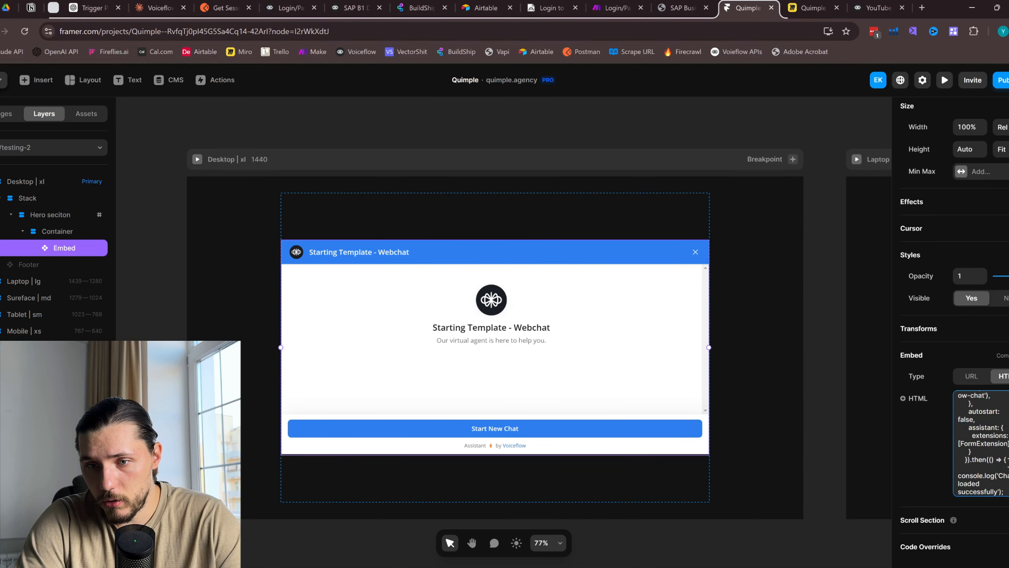
pyautogui.scroll(4, 1003, 449)
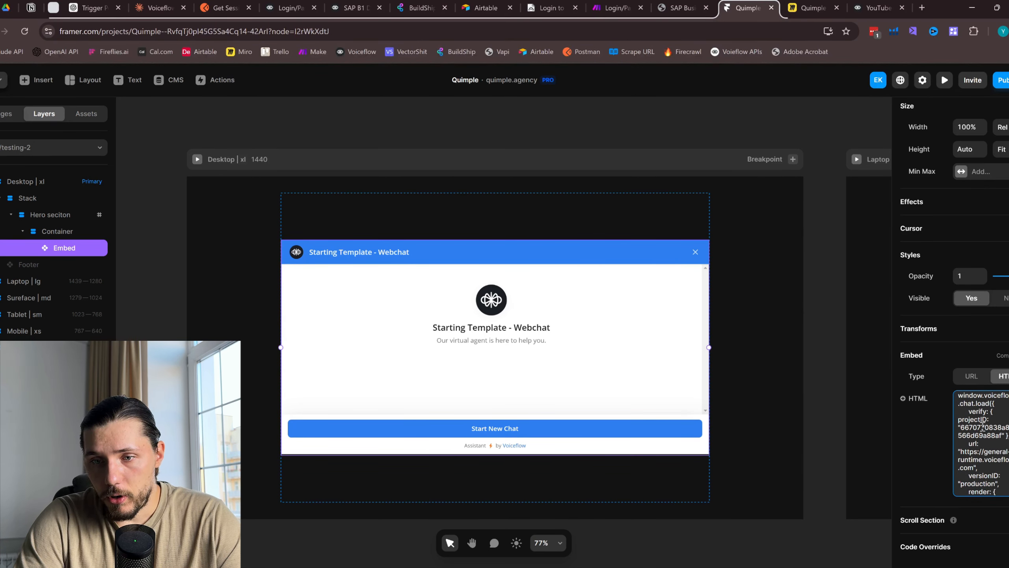
# Copy the agent's project ID from Voiceflow's General settings and return to Framer
pyautogui.click(864, 3)
pyautogui.click(2, 86)
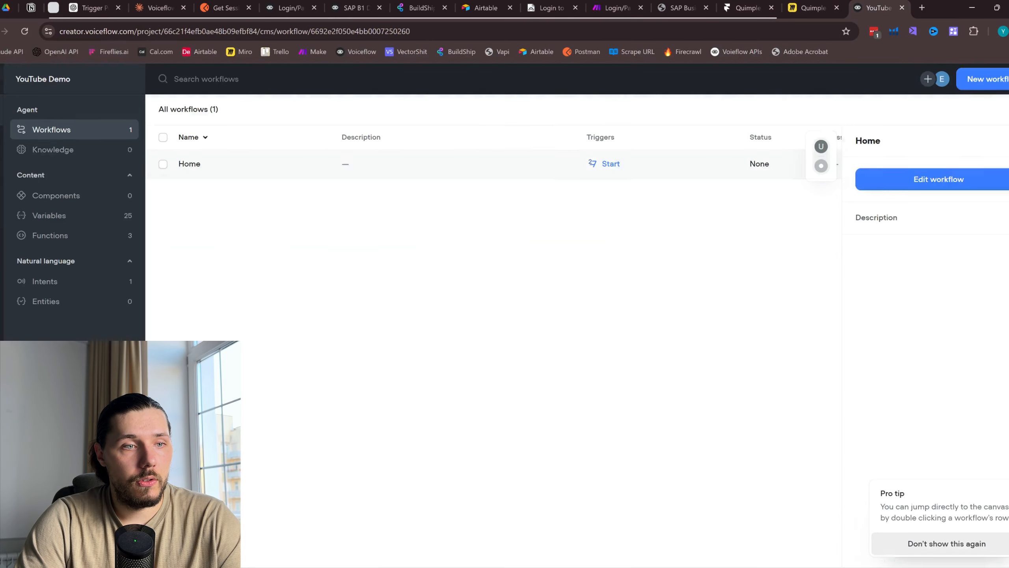
pyautogui.click(4, 230)
pyautogui.scroll(-10, 362, 318)
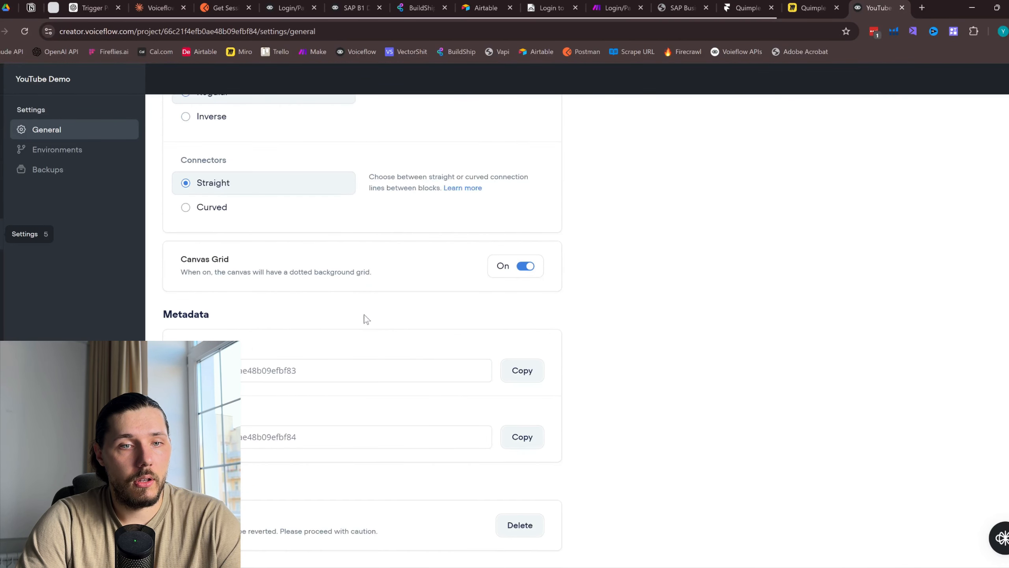
pyautogui.click(522, 372)
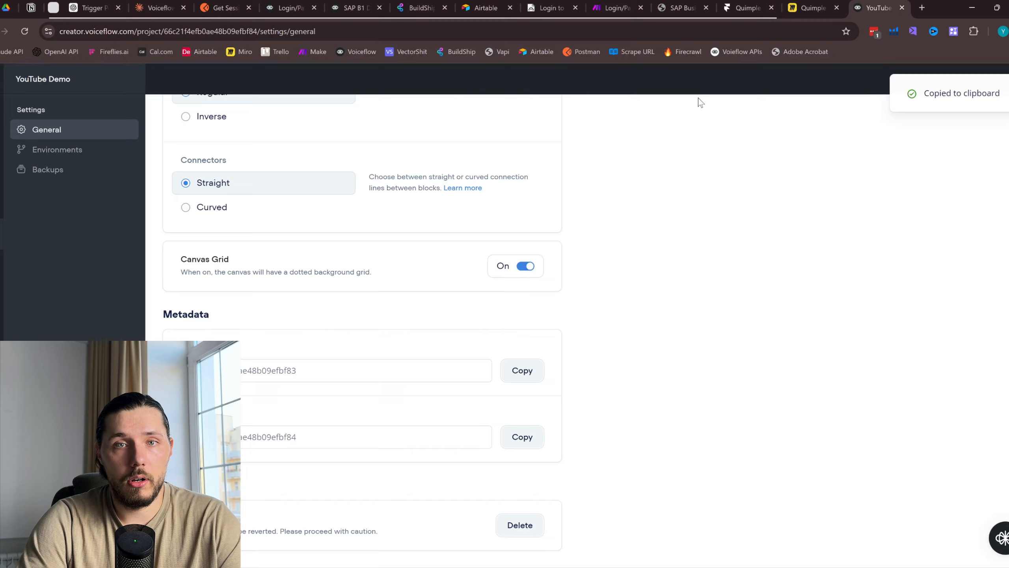
pyautogui.click(747, 8)
# Paste the copied project ID as the embed code's projectID value
pyautogui.scroll(5, 1005, 452)
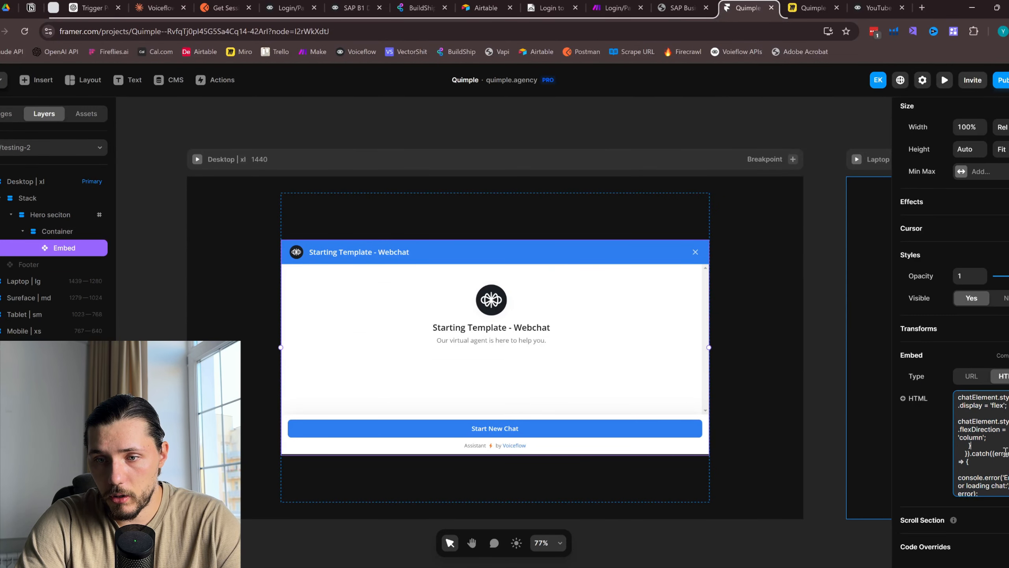
pyautogui.scroll(8, 1006, 452)
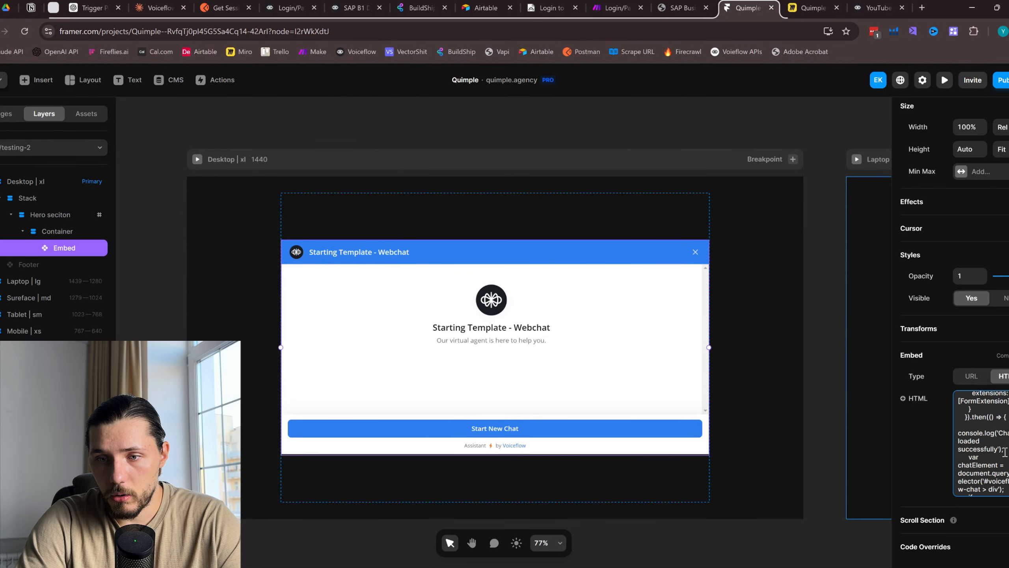
pyautogui.scroll(2, 1006, 452)
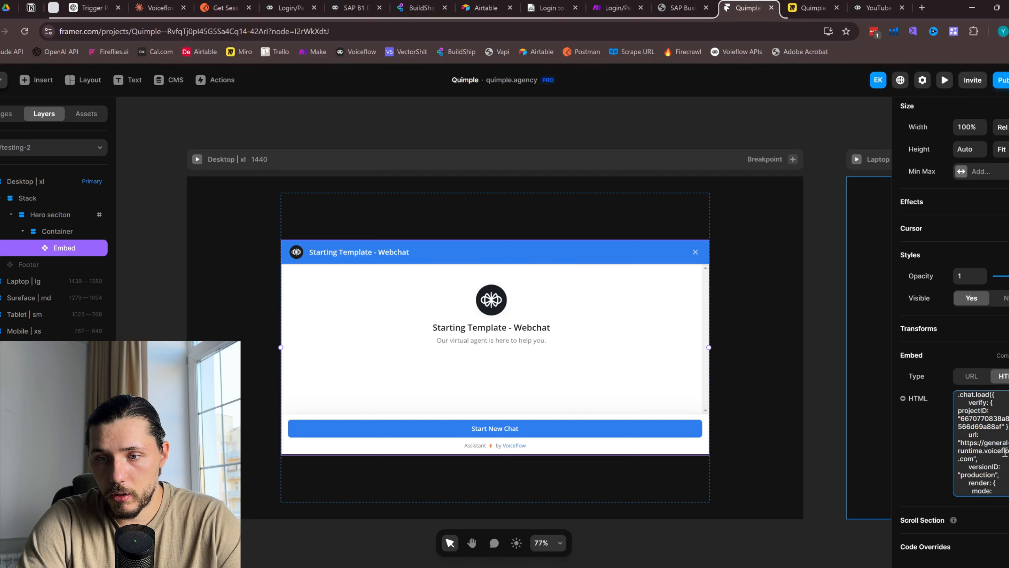
pyautogui.moveTo(1000, 426); pyautogui.dragTo(958, 418)
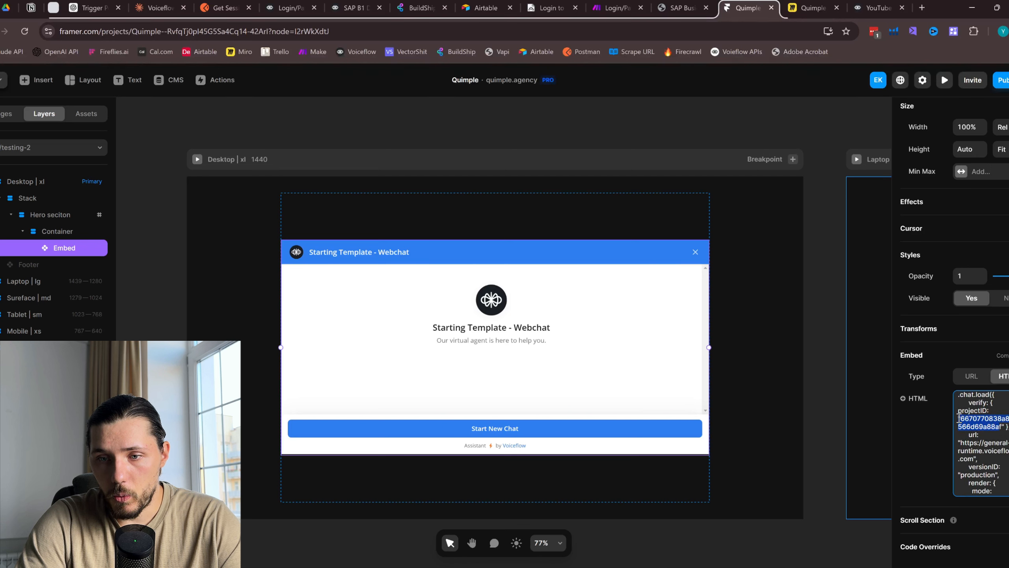
pyautogui.hotkey('ctrl', 'v')
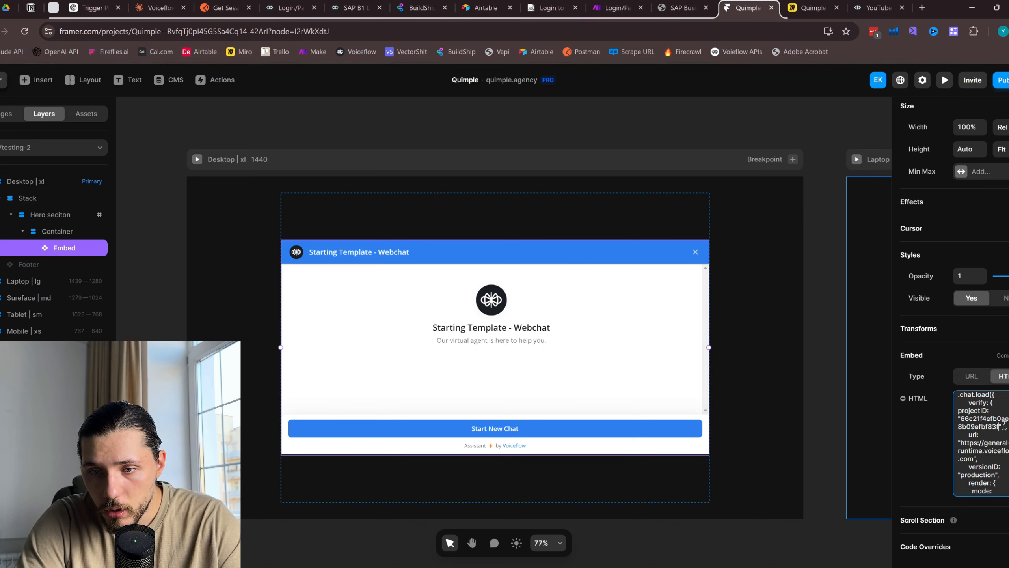
pyautogui.moveTo(1000, 426); pyautogui.dragTo(961, 422)
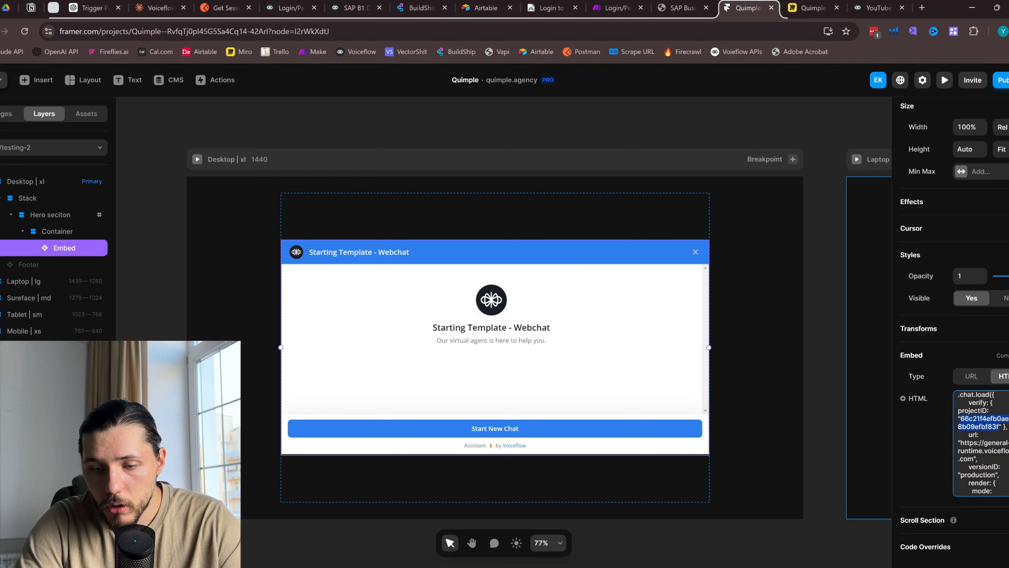
pyautogui.press('BackSpace')
pyautogui.hotkey('ctrl', 'v')
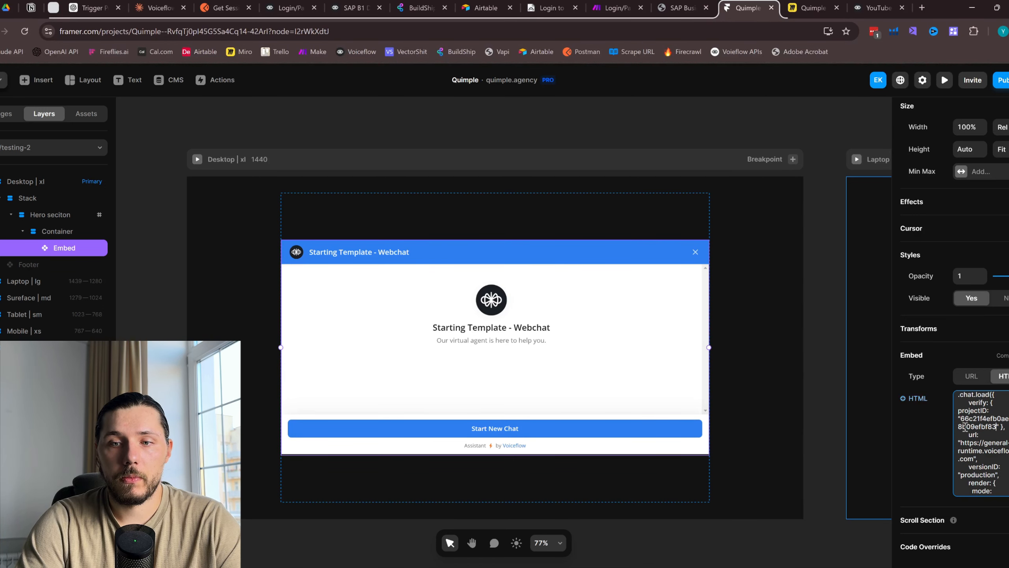
# Change the embedded chat height from 500px to 700px
pyautogui.scroll(10, 981, 415)
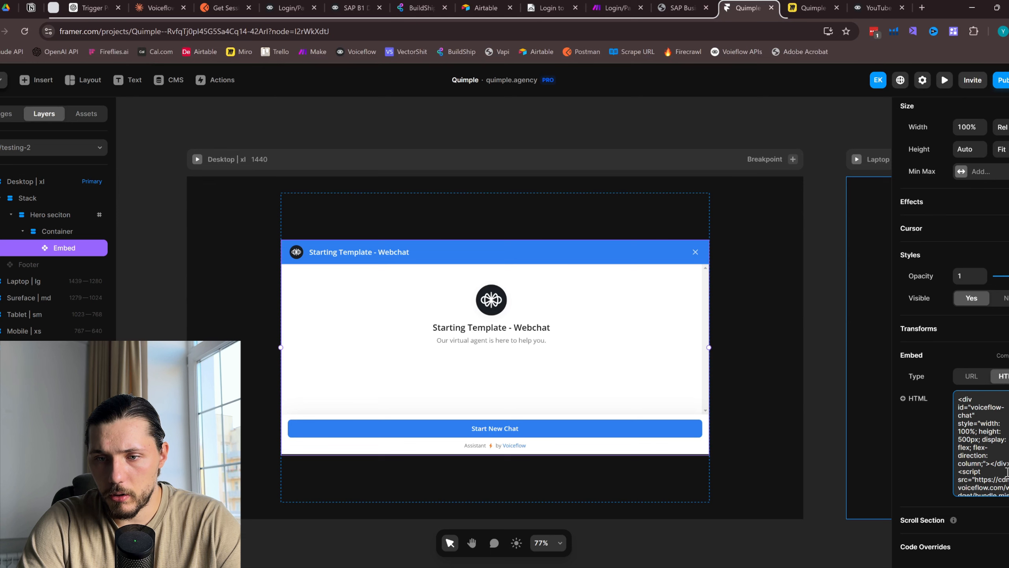
pyautogui.scroll(-1, 986, 453)
pyautogui.press('BackSpace')
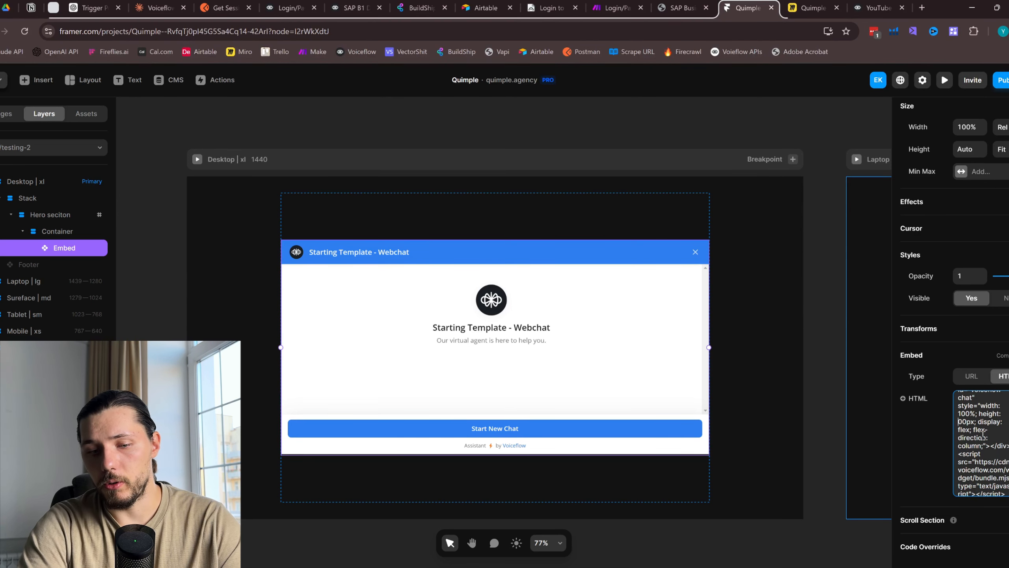
pyautogui.write('7')
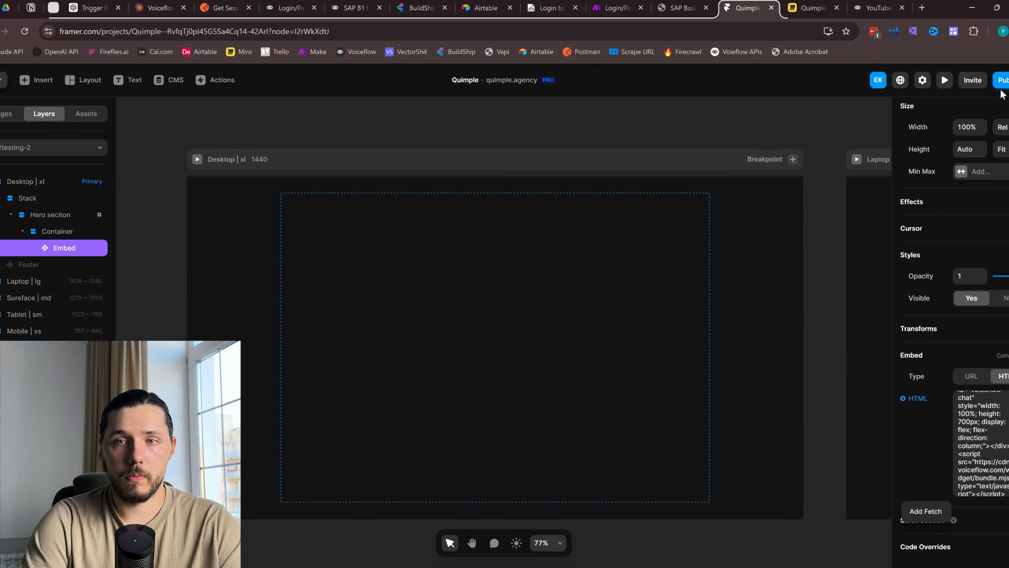
# Publish the Framer site update
pyautogui.click(1002, 81)
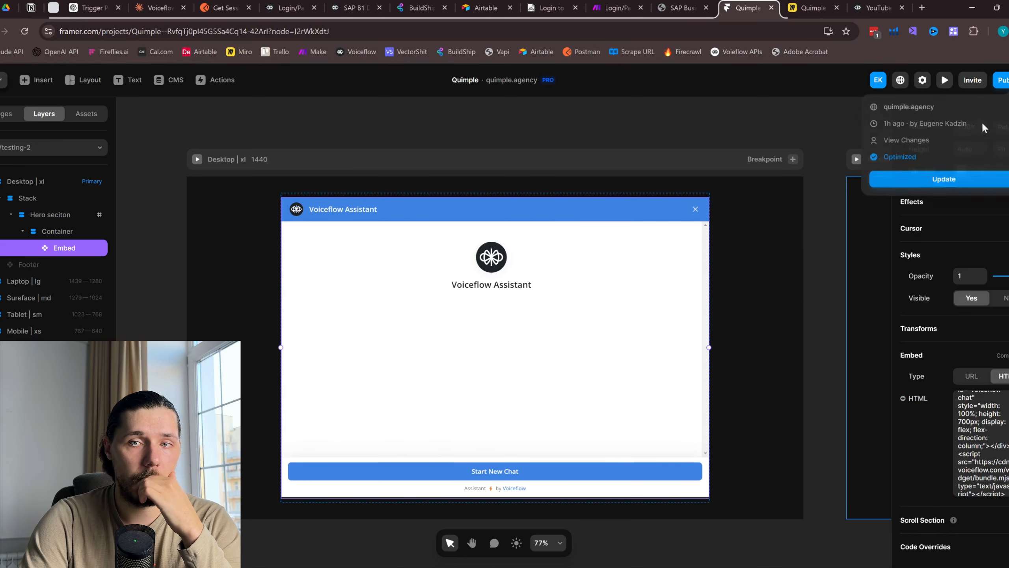
pyautogui.click(942, 184)
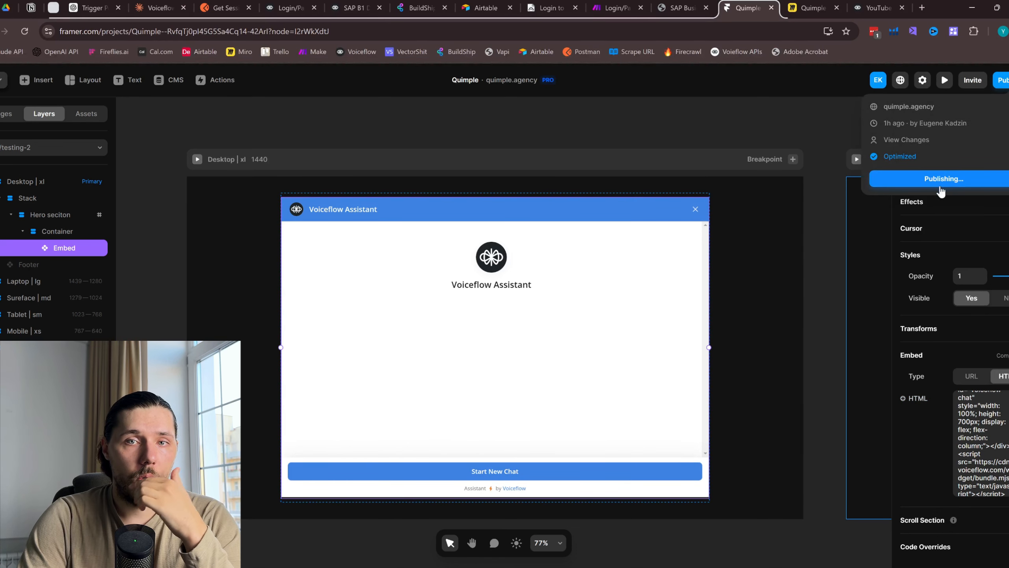
pyautogui.click(876, 7)
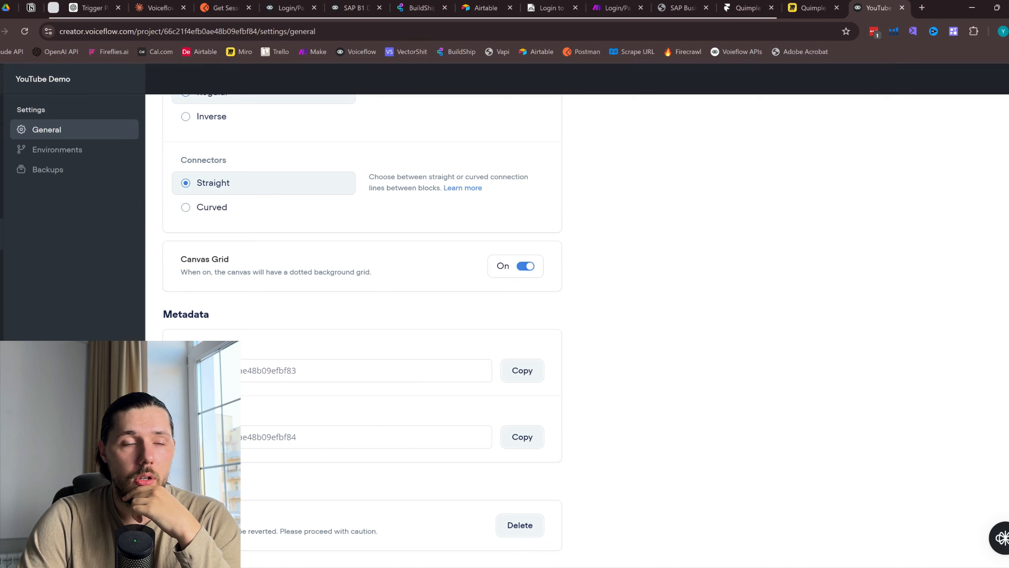
# Return to the agent's Home workflow to view the Form copy block with ext_form
pyautogui.click(43, 79)
pyautogui.click(31, 108)
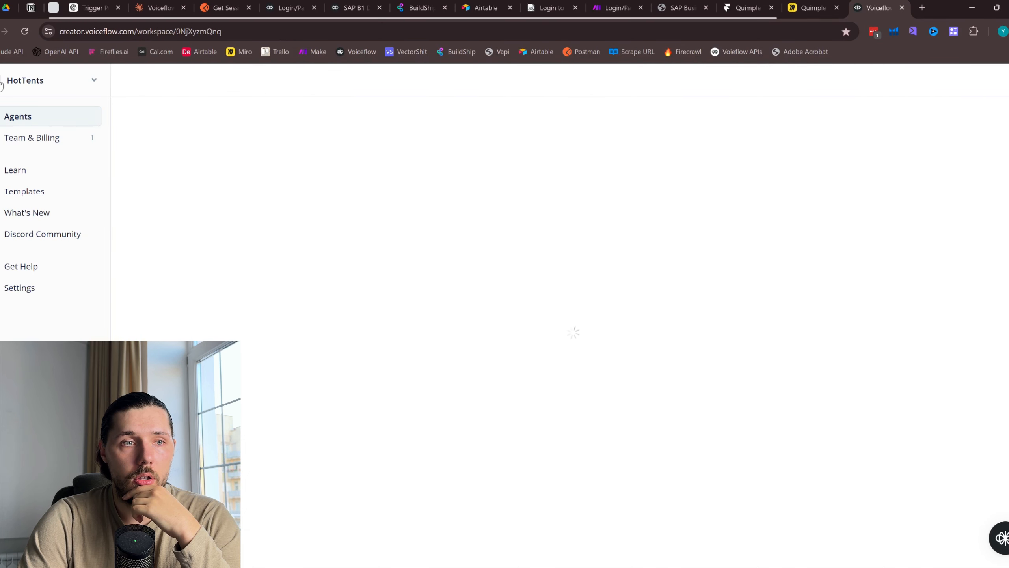
pyautogui.hotkey('alt', 'Left')
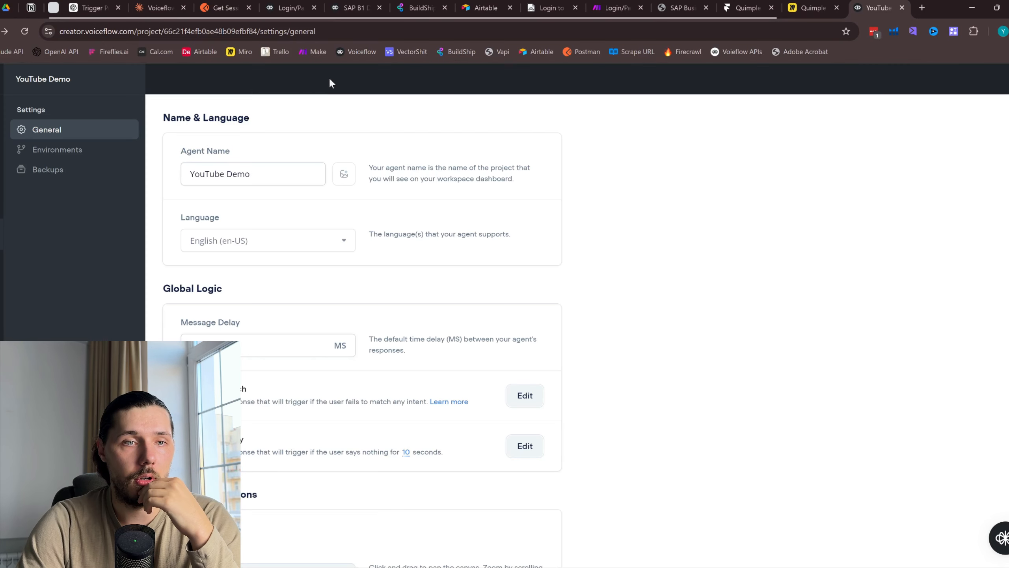
pyautogui.click(2, 109)
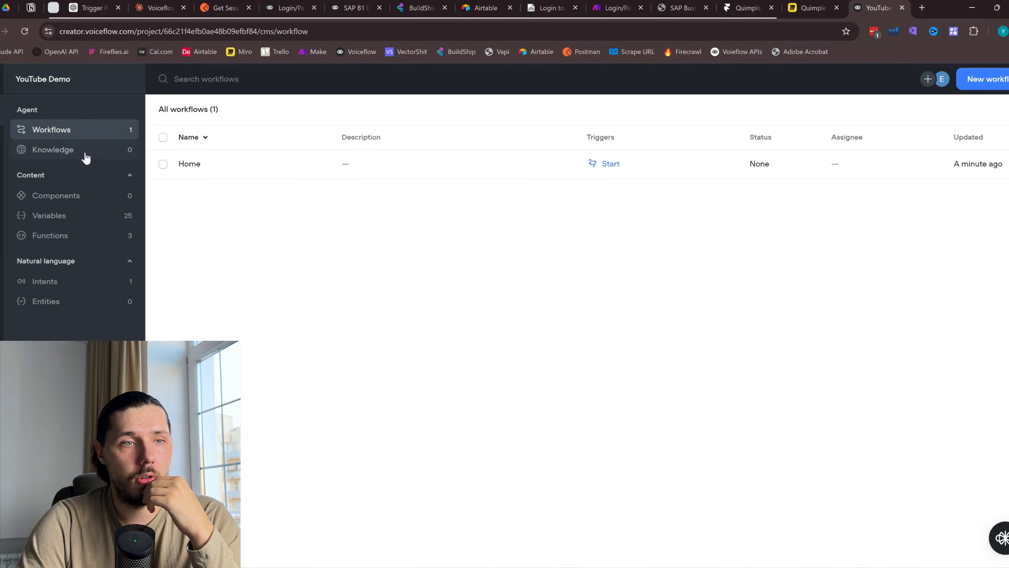
pyautogui.click(228, 176)
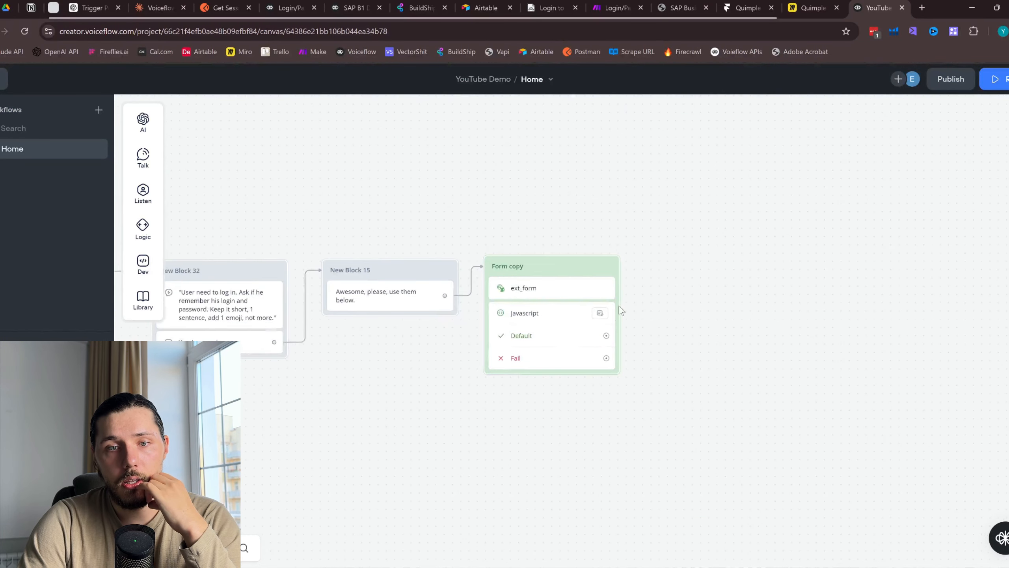
pyautogui.scroll(3, 564, 314)
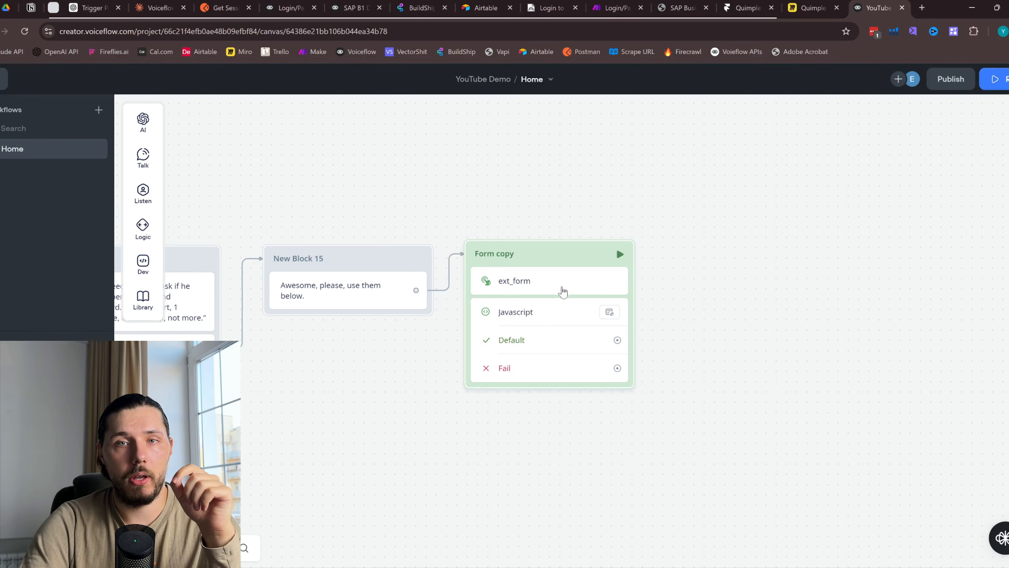
pyautogui.click(751, 5)
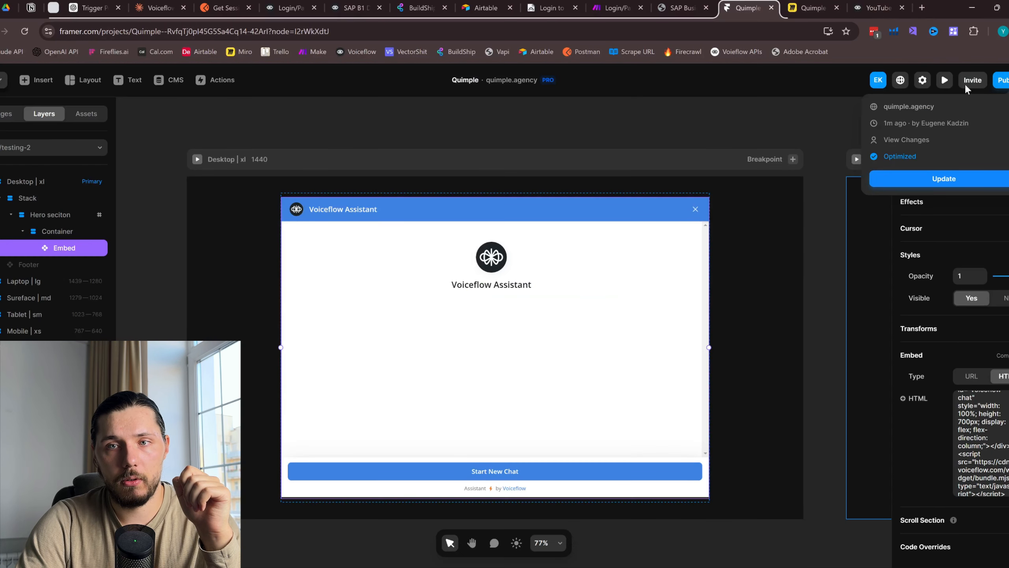
# Open the live quimple.agency/testing-2 page and start a new assistant chat
pyautogui.click(920, 108)
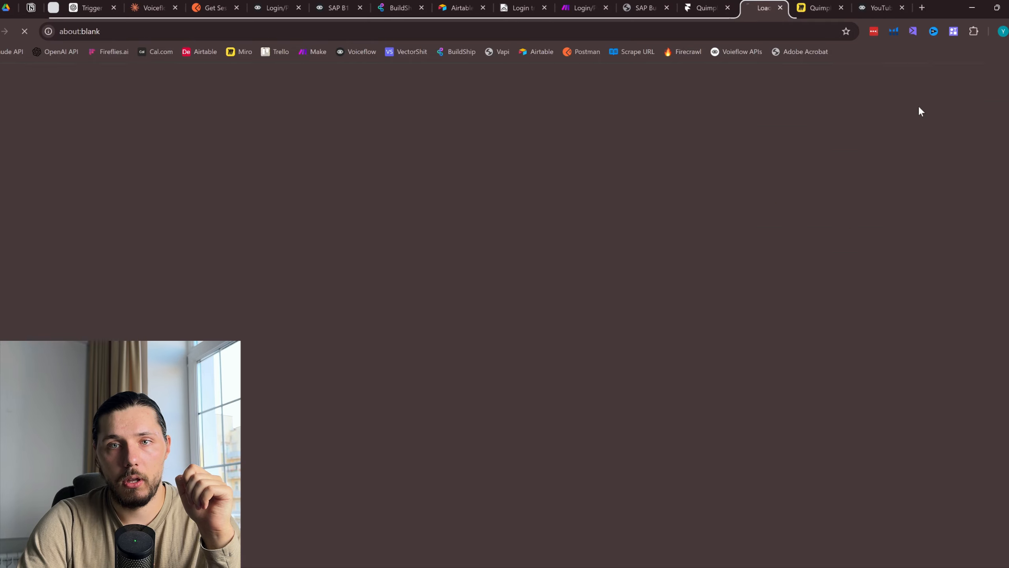
pyautogui.moveTo(846, 7); pyautogui.dragTo(822, 7)
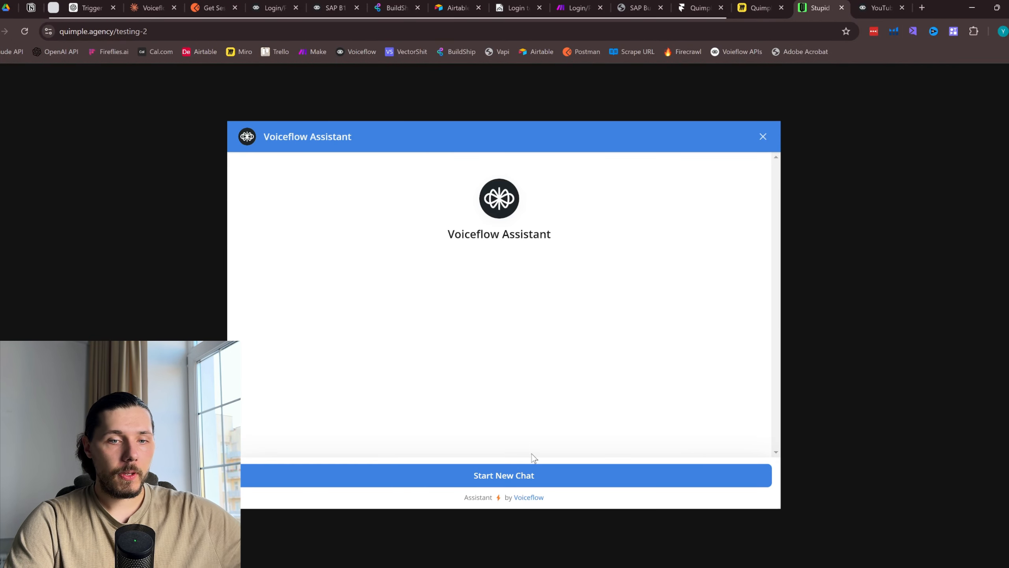
pyautogui.click(527, 476)
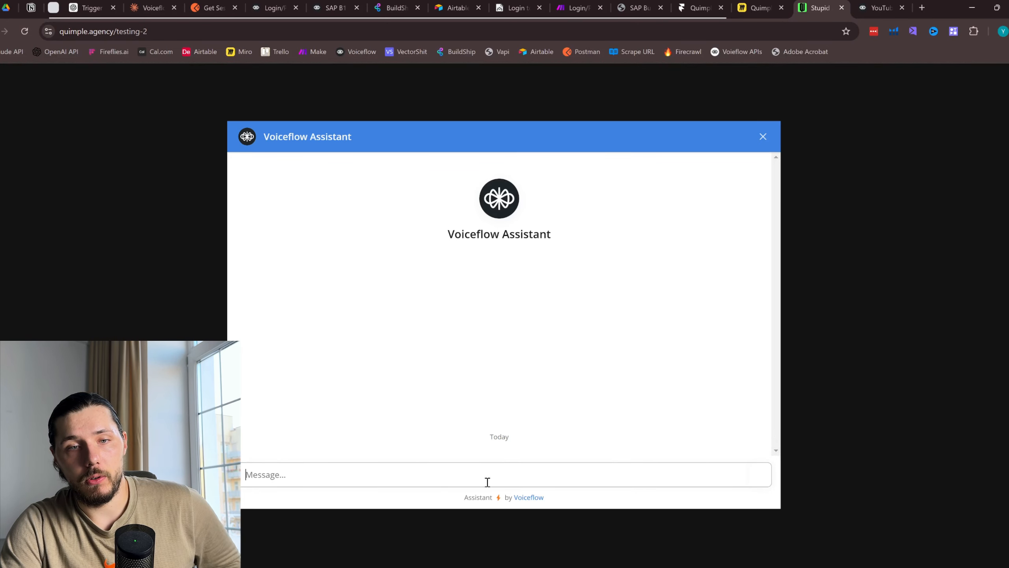
pyautogui.click(876, 7)
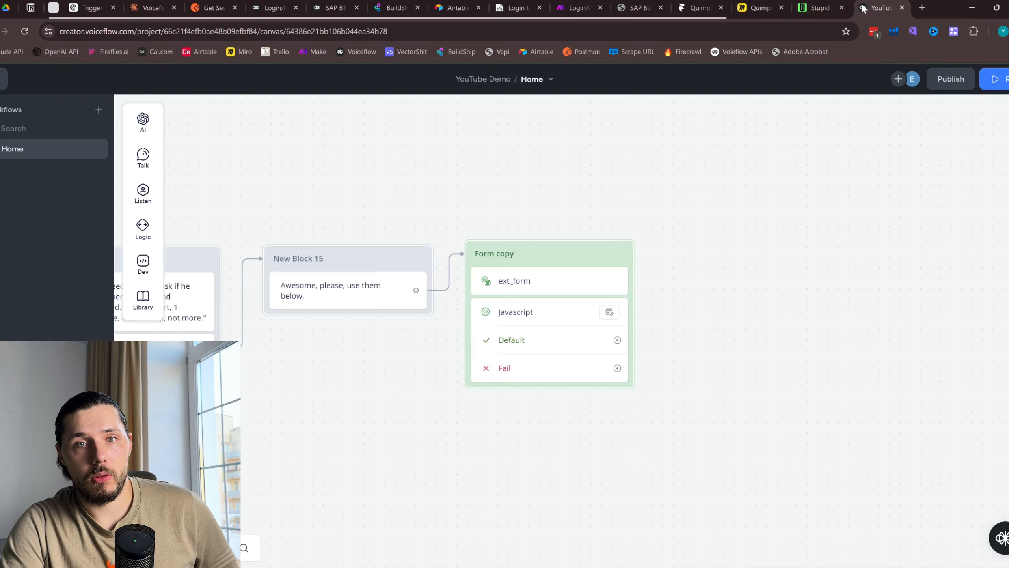
# Publish a new agent version to production and pan the canvas to the Start flow
pyautogui.click(951, 79)
pyautogui.click(568, 219)
pyautogui.moveTo(408, 171); pyautogui.dragTo(711, 193)
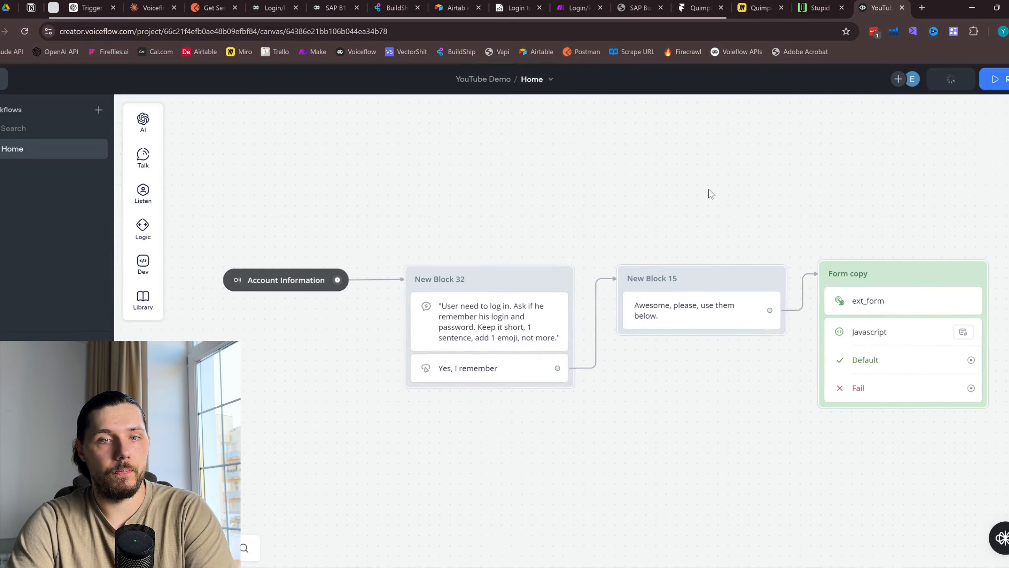
pyautogui.scroll(-2, 715, 190)
pyautogui.moveTo(752, 143); pyautogui.dragTo(651, 358)
pyautogui.scroll(-1, 674, 326)
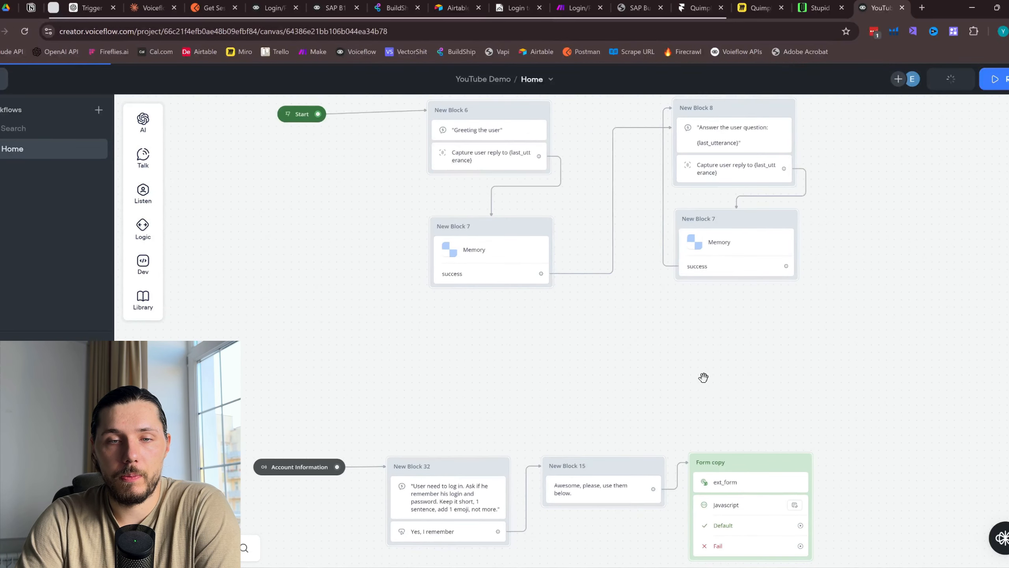
pyautogui.moveTo(704, 377); pyautogui.dragTo(636, 318)
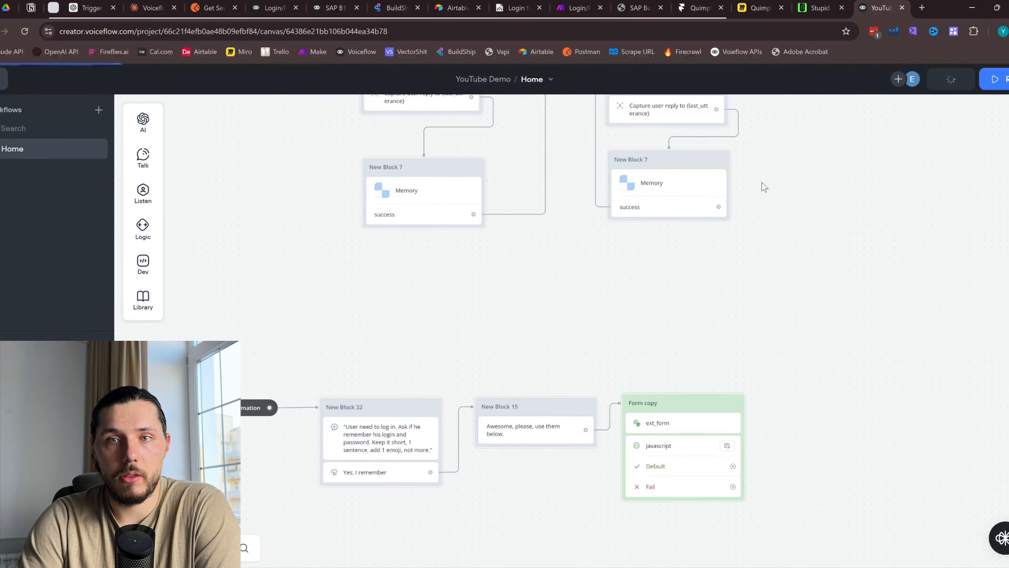
# Check the live chat page, glance back at Voiceflow, then return to the chat
pyautogui.click(820, 5)
pyautogui.click(896, 6)
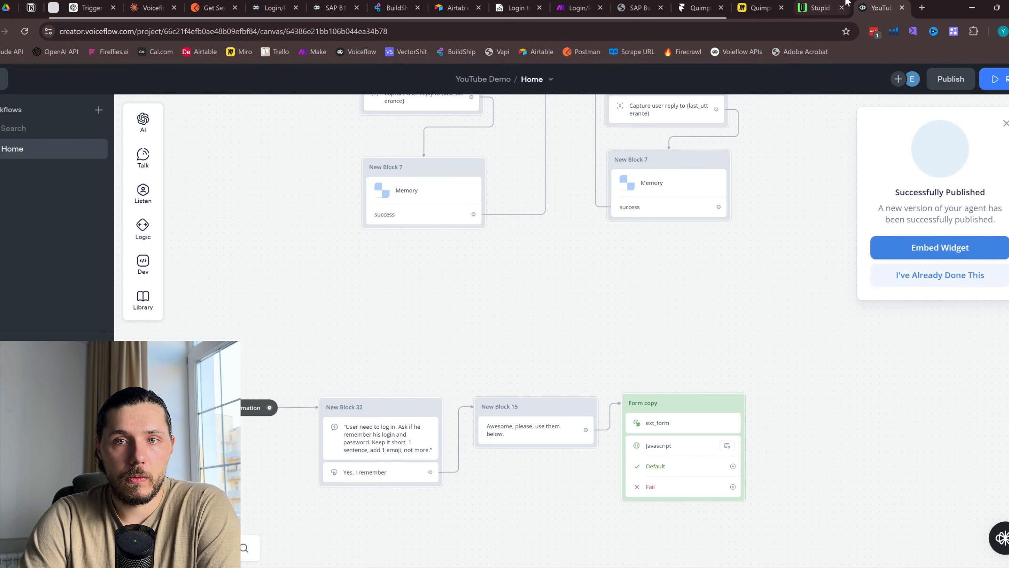
pyautogui.click(821, 7)
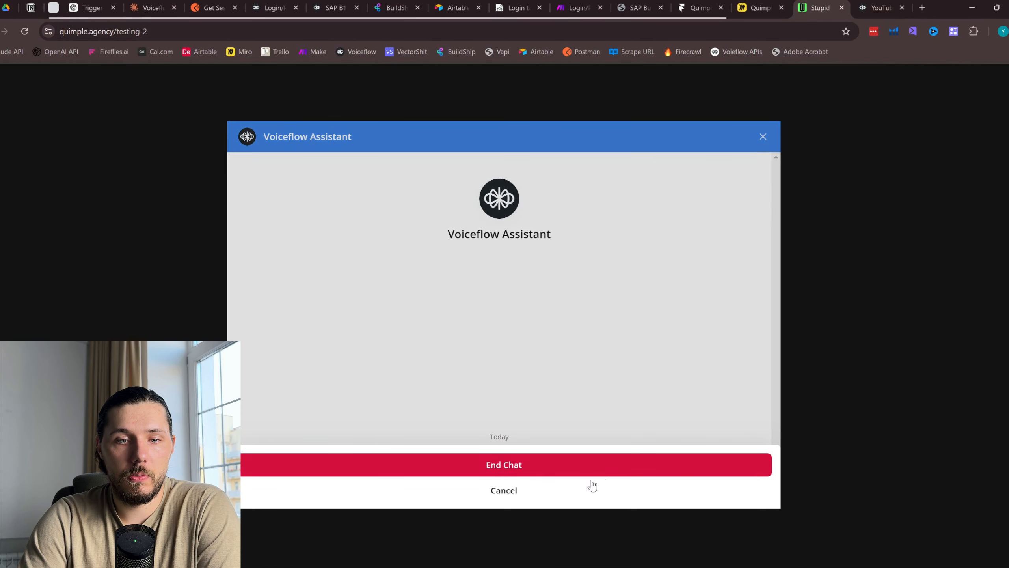
# Restart the chat, send 'hi', then send the account information request
pyautogui.click(524, 469)
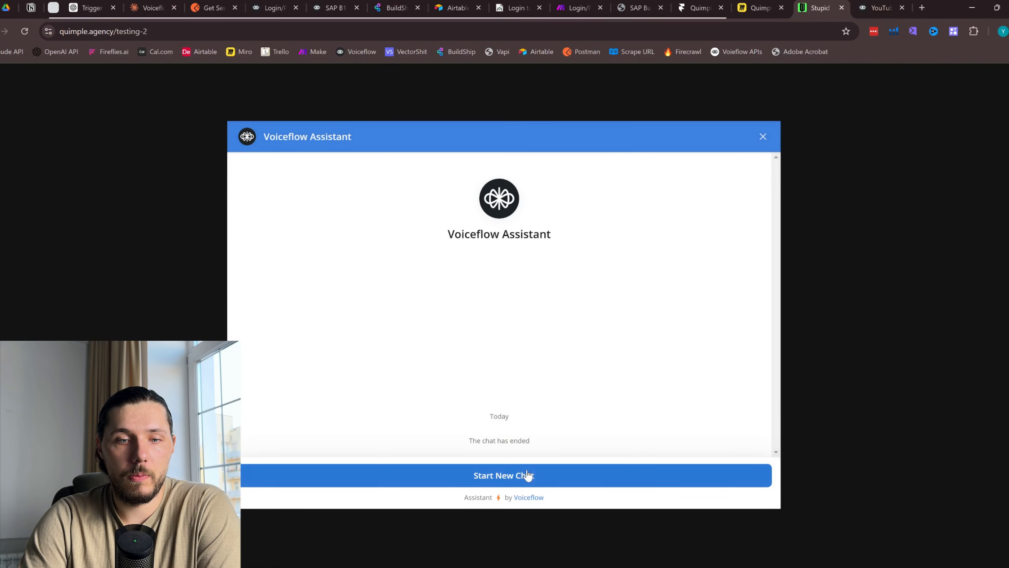
pyautogui.click(525, 475)
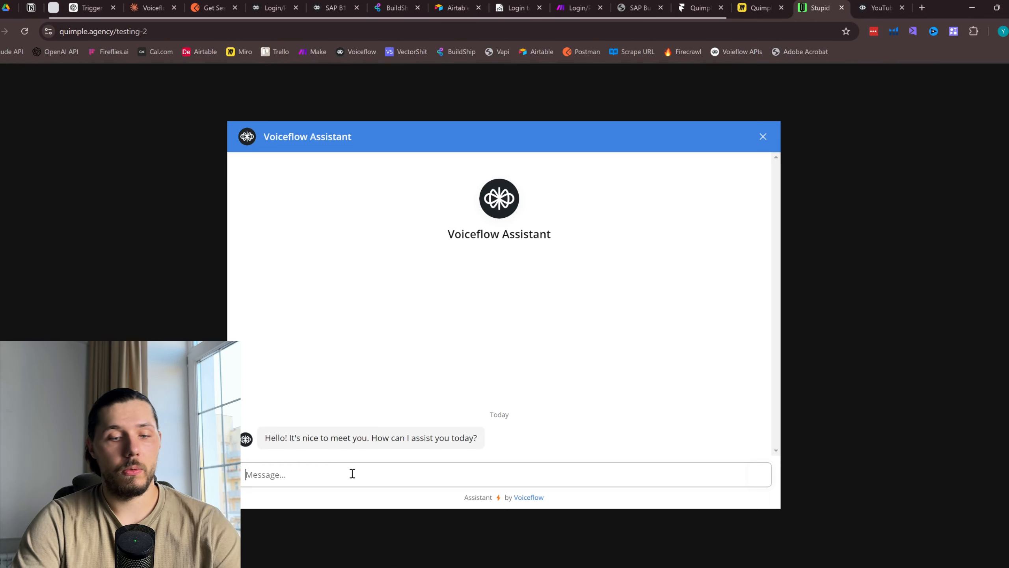
pyautogui.write('hi')
pyautogui.press('Return')
pyautogui.write('I')
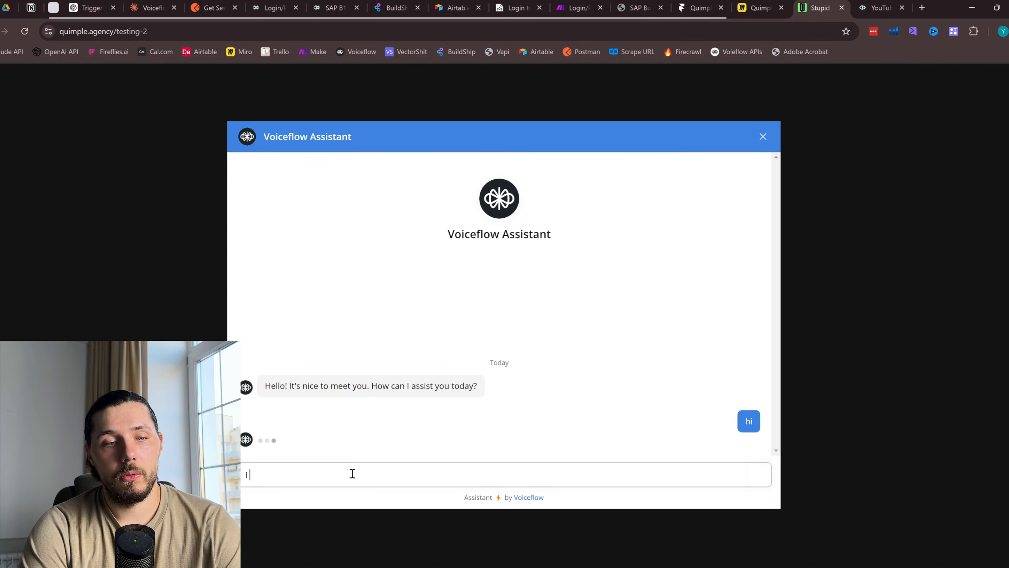
pyautogui.write(' want to get ')
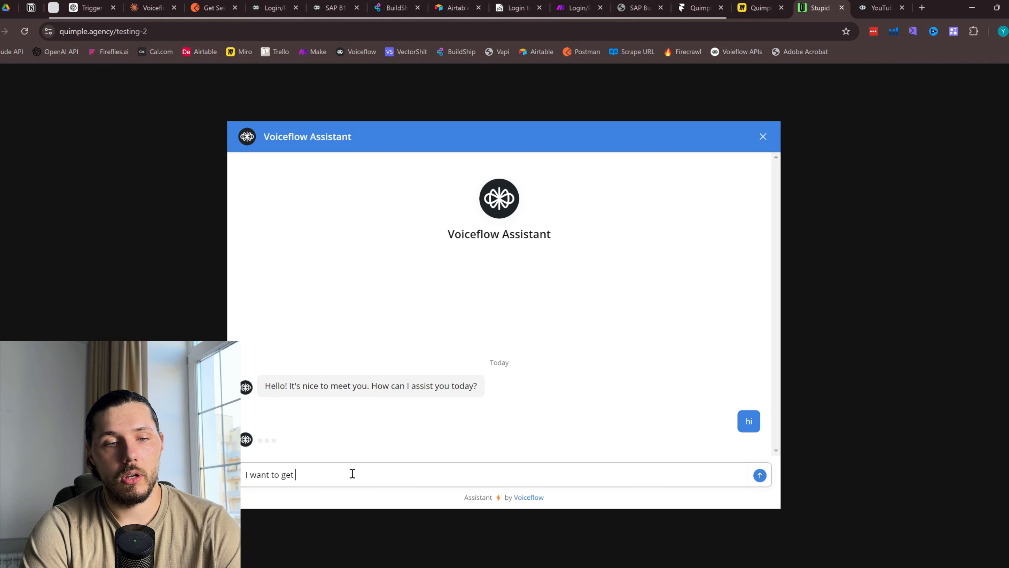
pyautogui.write('ccount information')
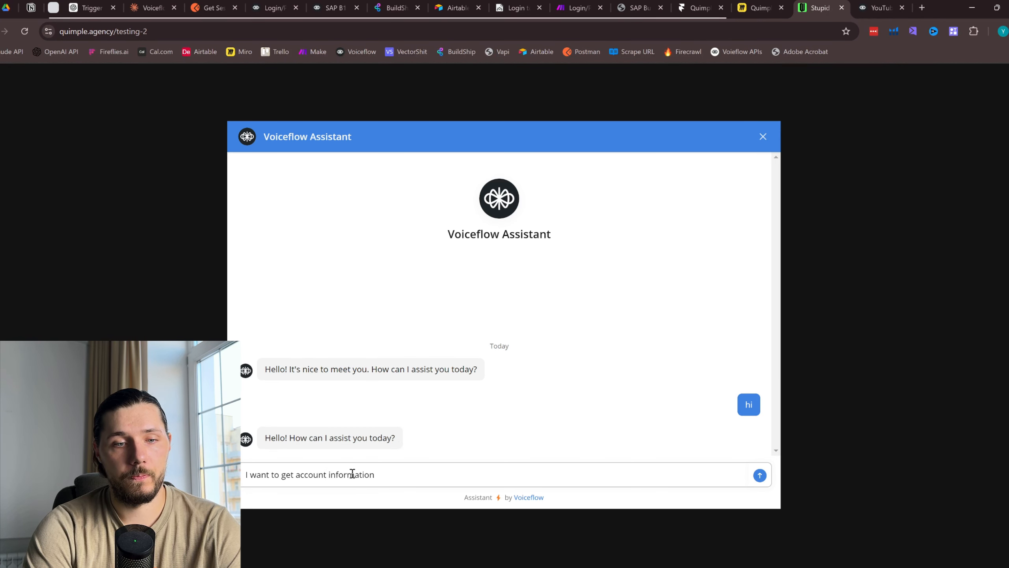
pyautogui.press('Return')
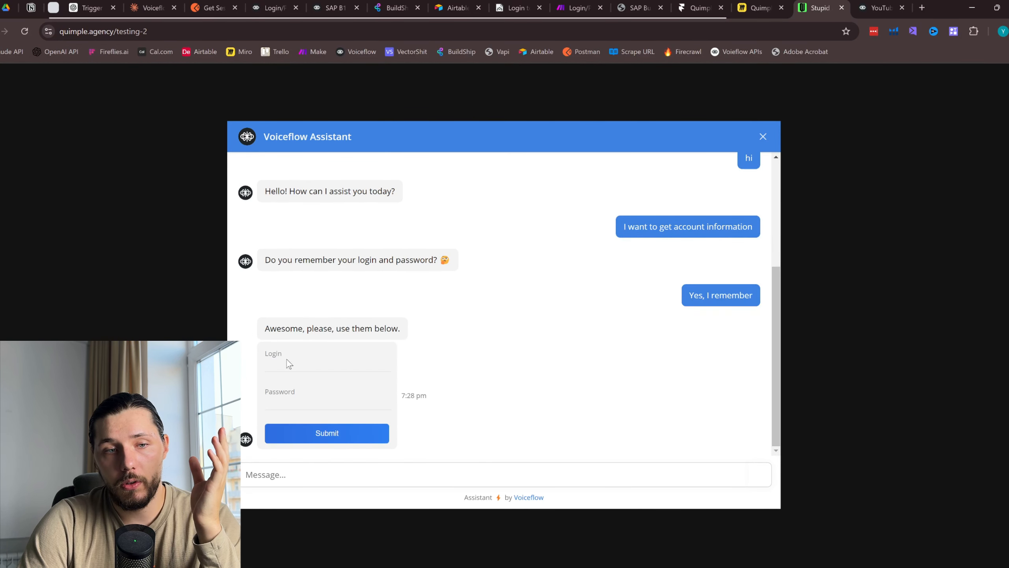
# Open Form copy's ext_form custom action and dismiss the publish confirmation
pyautogui.click(878, 7)
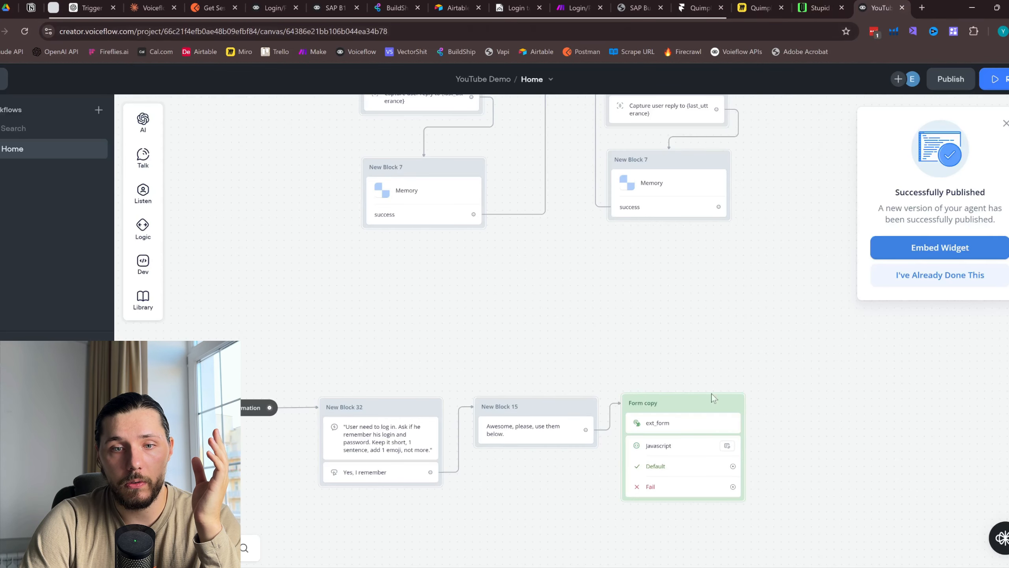
pyautogui.scroll(-5, 712, 397)
pyautogui.click(518, 265)
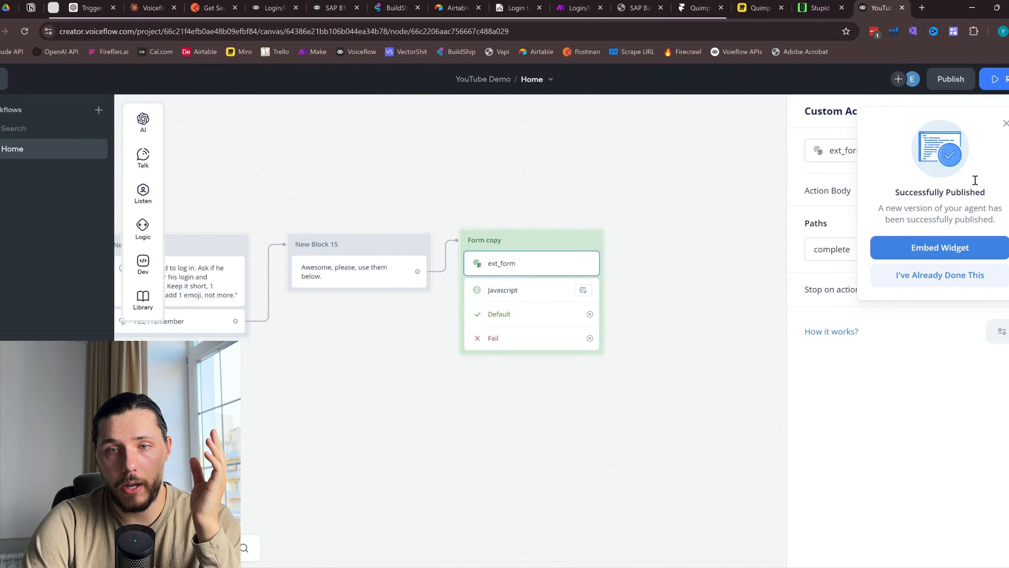
pyautogui.click(1008, 124)
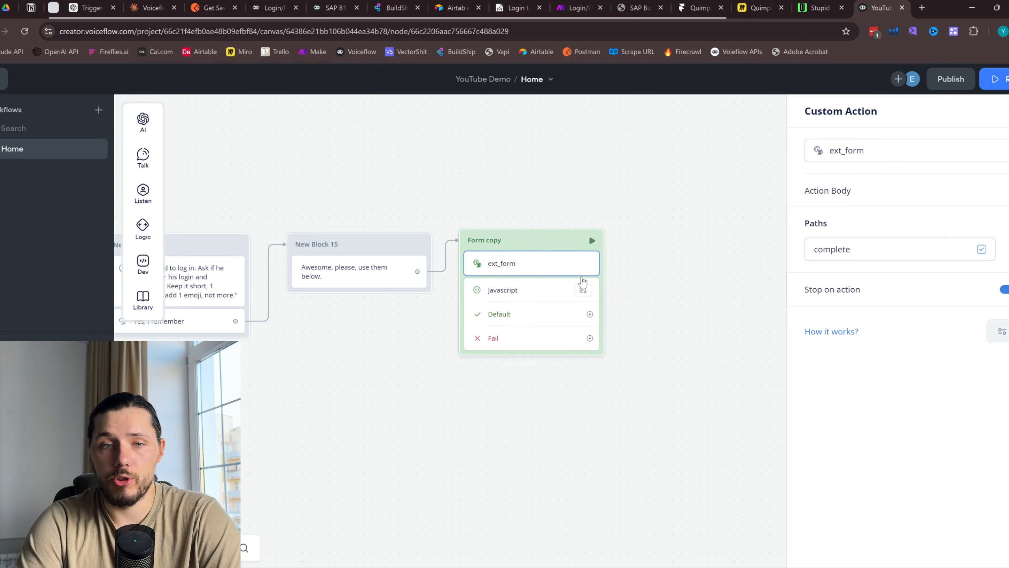
pyautogui.click(699, 8)
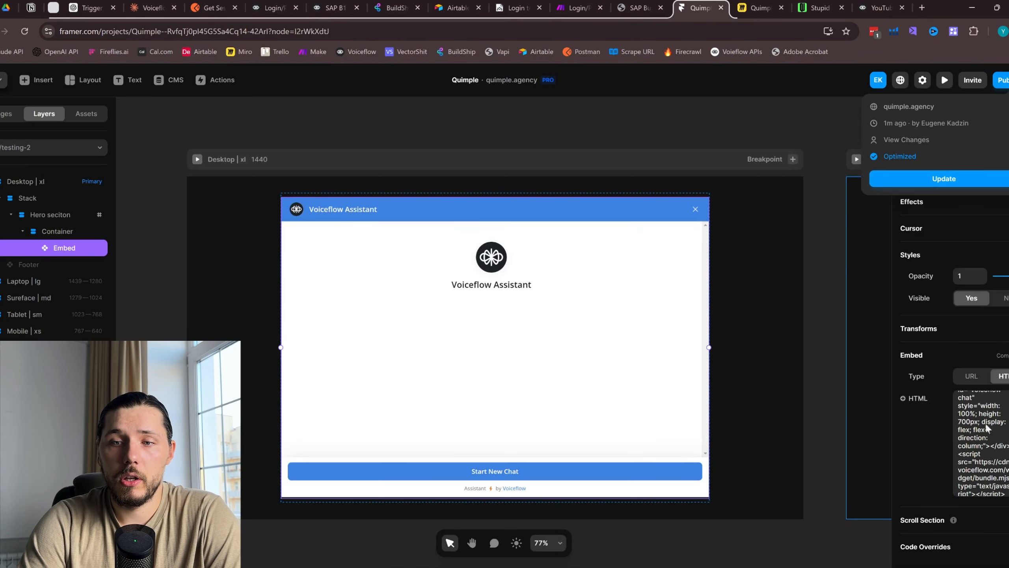
pyautogui.scroll(-5, 981, 445)
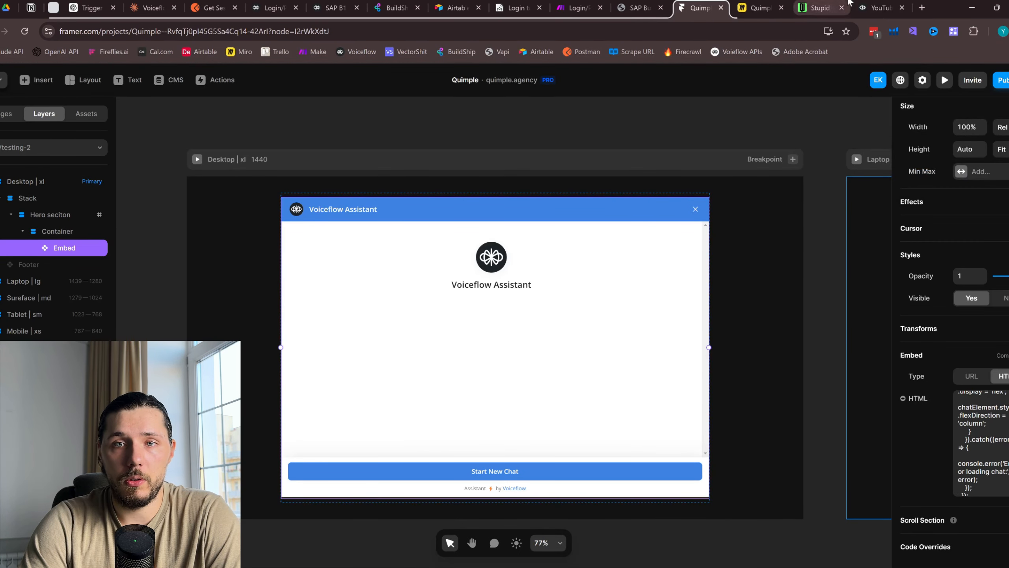
pyautogui.click(865, 3)
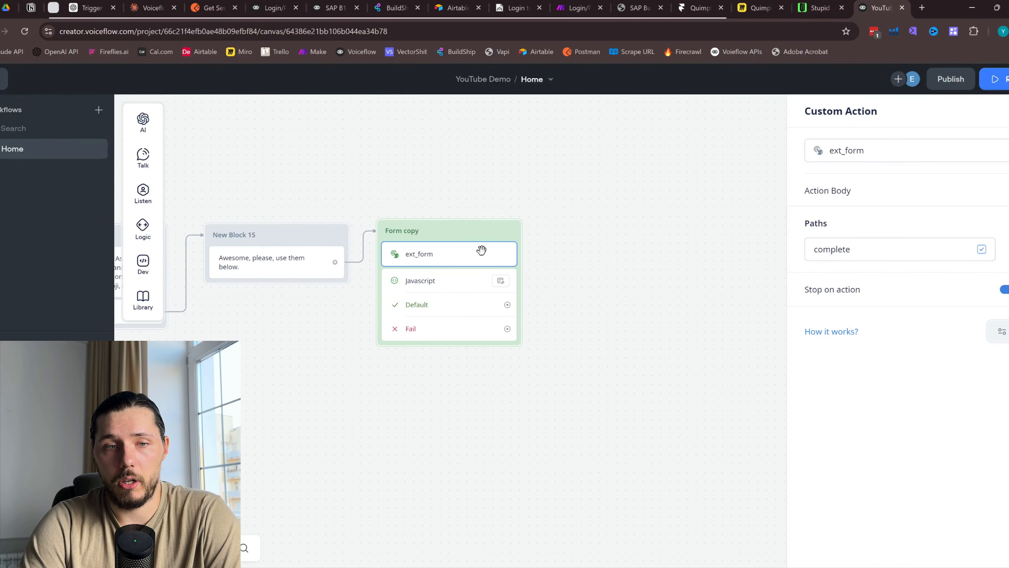
# Inspect the Javascript code saving login and password, comparing it with the live chat form
pyautogui.click(446, 289)
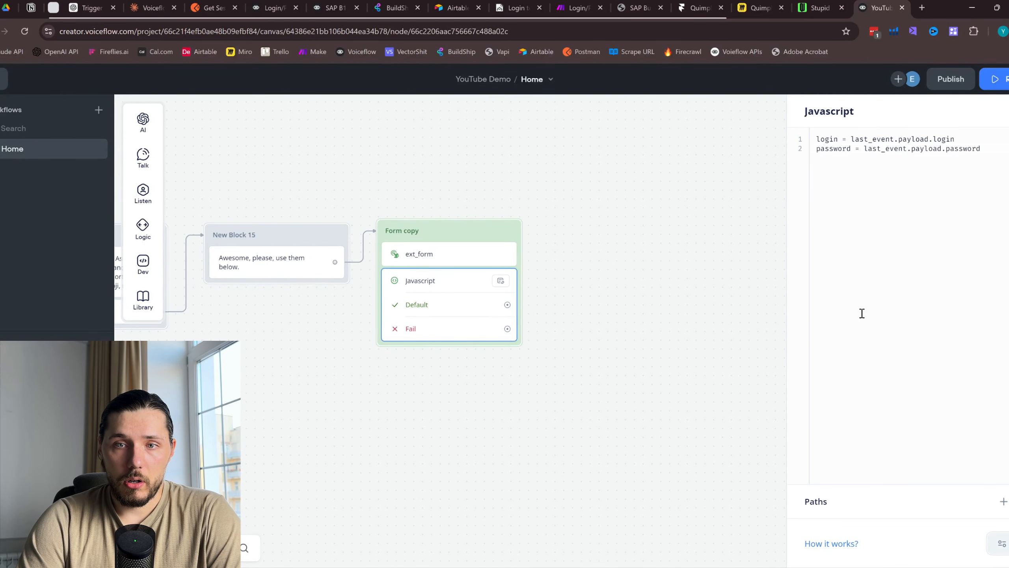
pyautogui.click(834, 140)
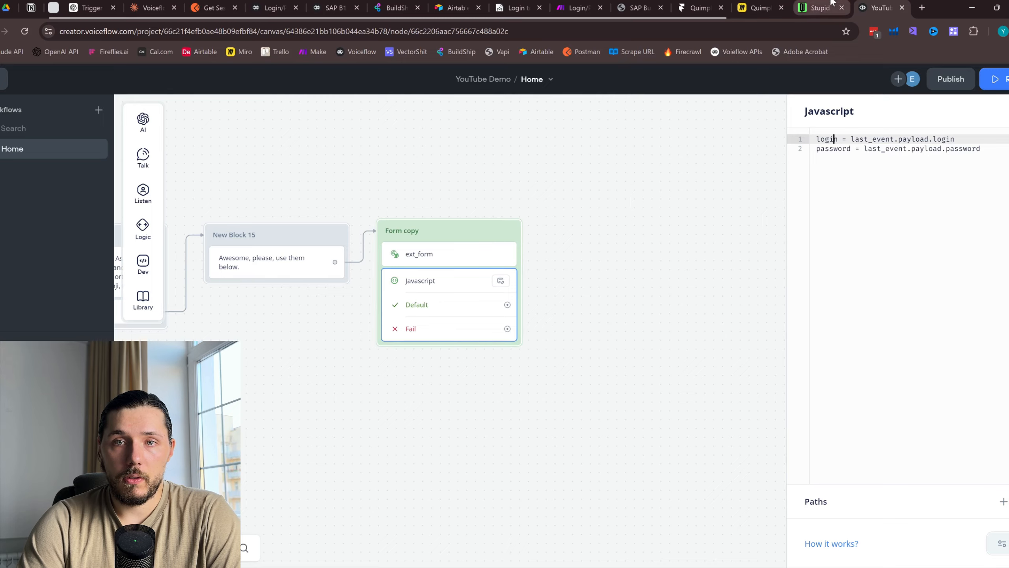
pyautogui.click(818, 7)
pyautogui.click(878, 8)
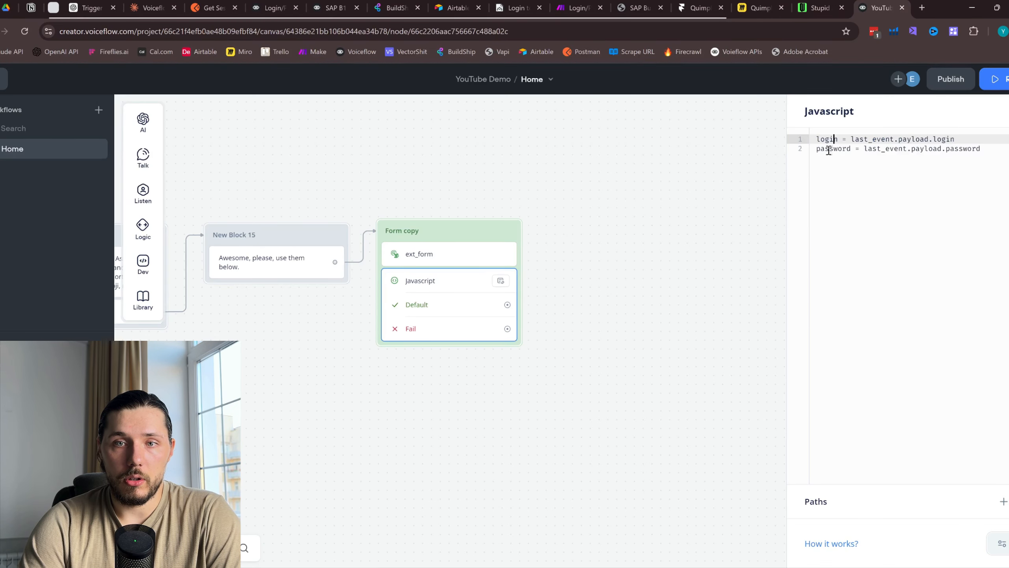
pyautogui.click(818, 7)
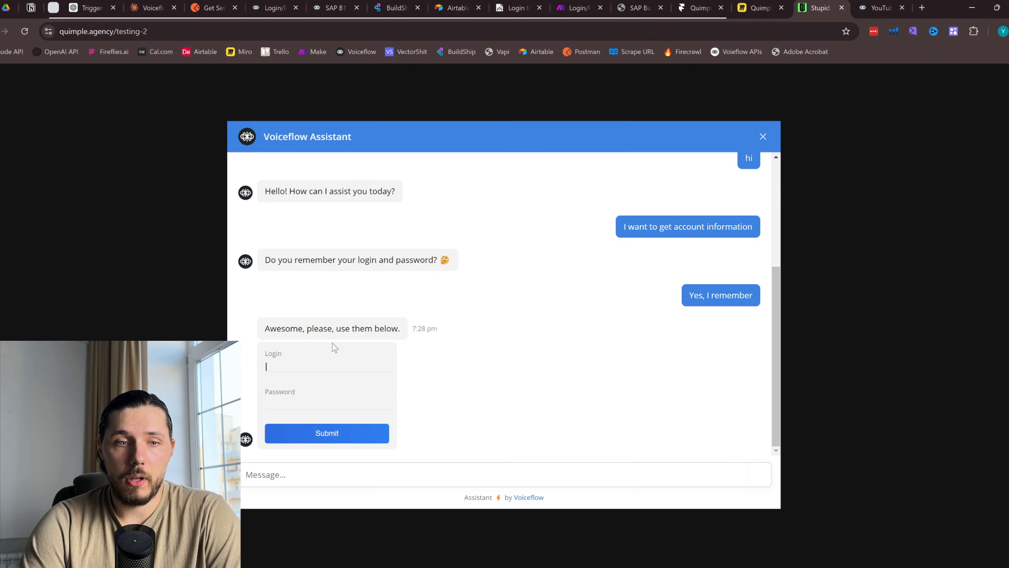
pyautogui.click(878, 8)
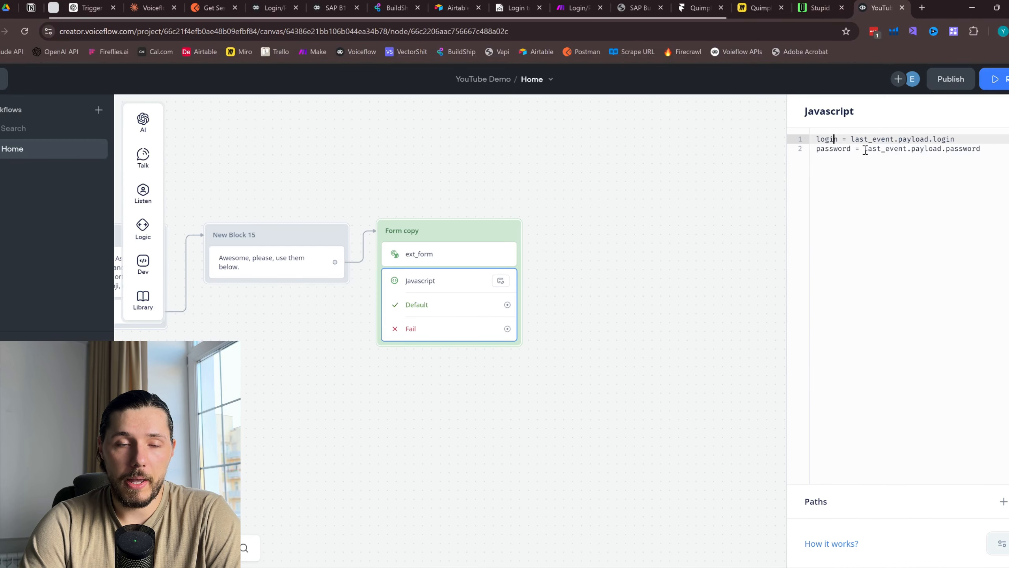
pyautogui.click(587, 296)
pyautogui.moveTo(743, 269); pyautogui.dragTo(692, 295)
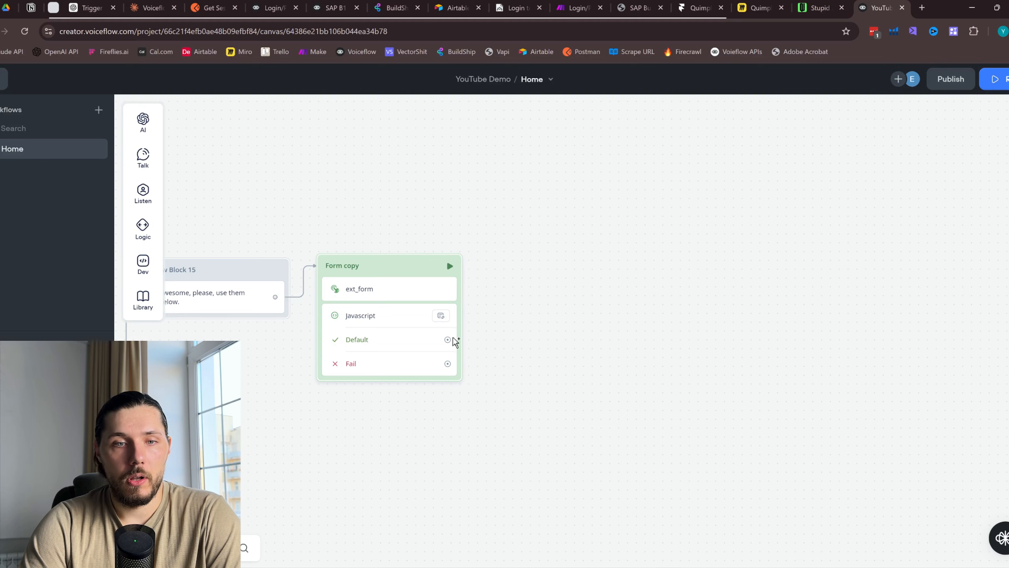
# Connect Form copy's Default path to a new API request block placed to its right
pyautogui.moveTo(447, 339); pyautogui.dragTo(548, 261)
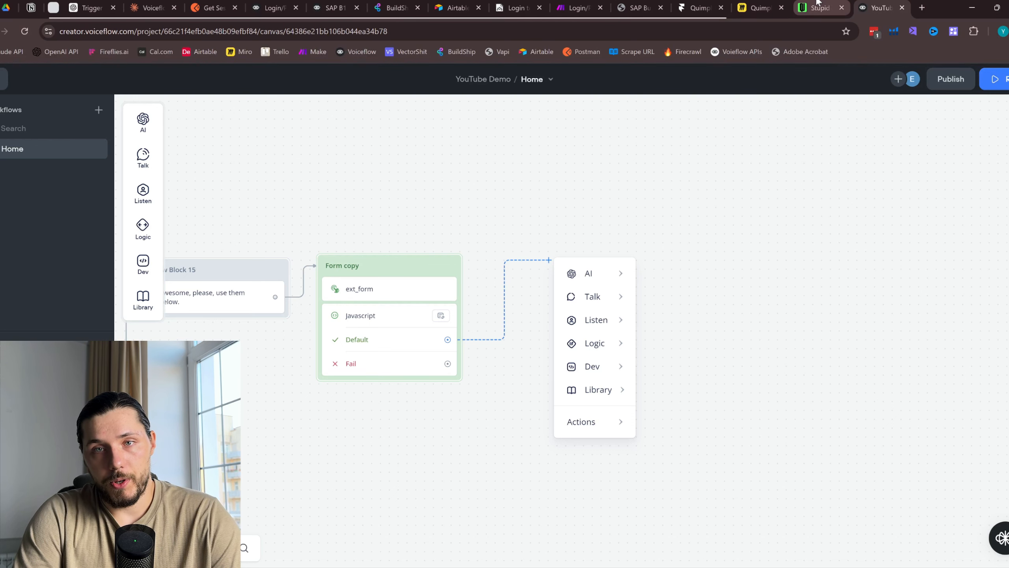
pyautogui.moveTo(598, 366)
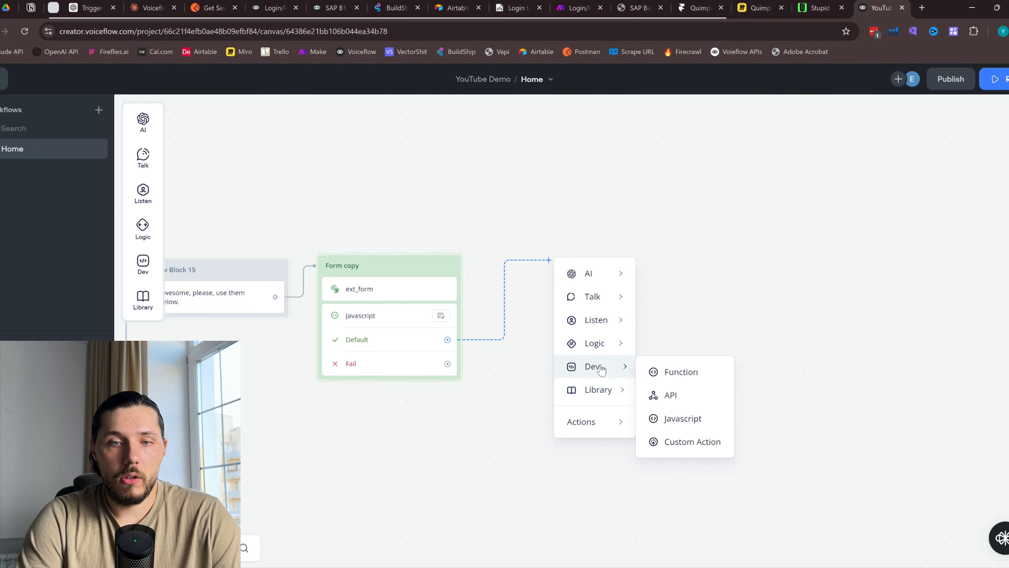
pyautogui.click(683, 395)
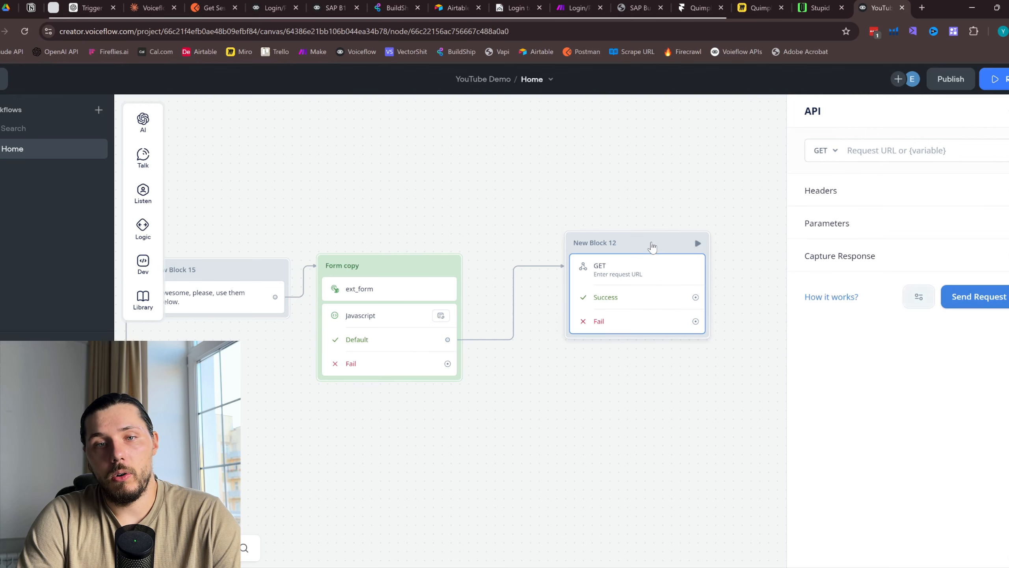
pyautogui.moveTo(651, 245); pyautogui.dragTo(591, 264)
pyautogui.moveTo(628, 205); pyautogui.dragTo(670, 200)
# Open a new browser tab and start typing 'make'
pyautogui.click(584, 6)
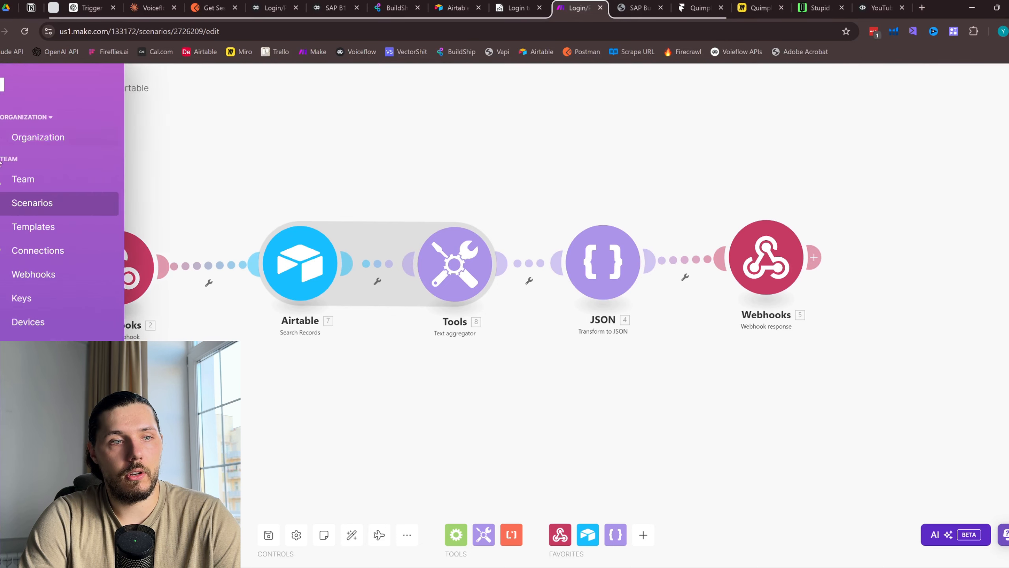
pyautogui.click(922, 8)
pyautogui.write('make')
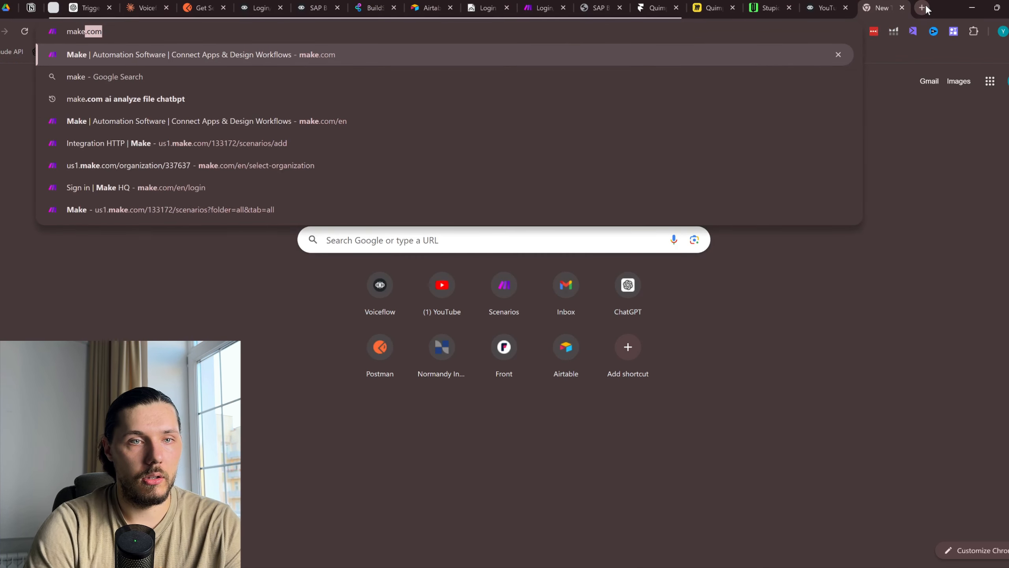
# Open a new Make scenario page in a tab next to Voiceflow, with the API block's settings open
pyautogui.click(306, 141)
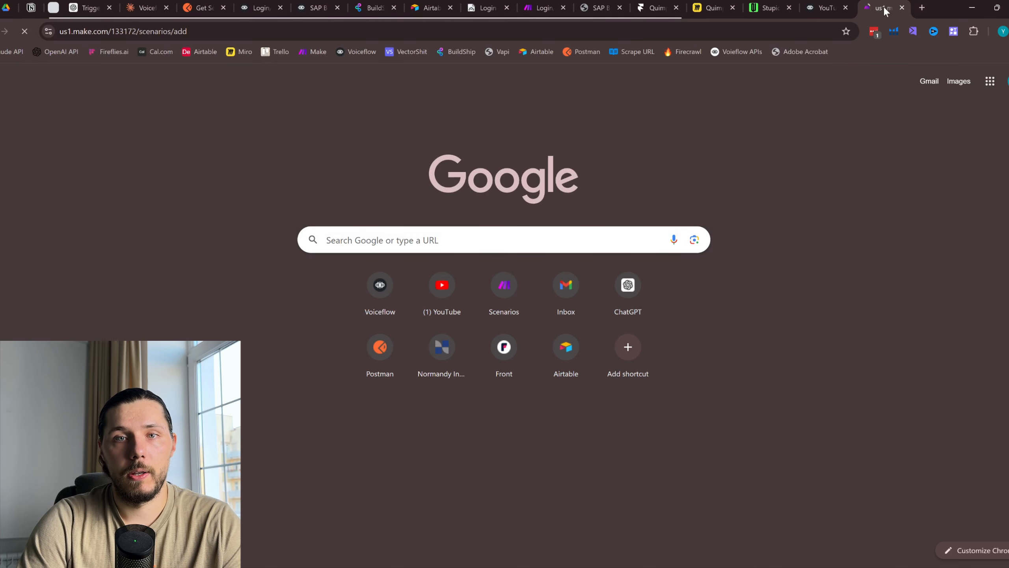
pyautogui.moveTo(884, 9); pyautogui.dragTo(817, 9)
pyautogui.click(892, 4)
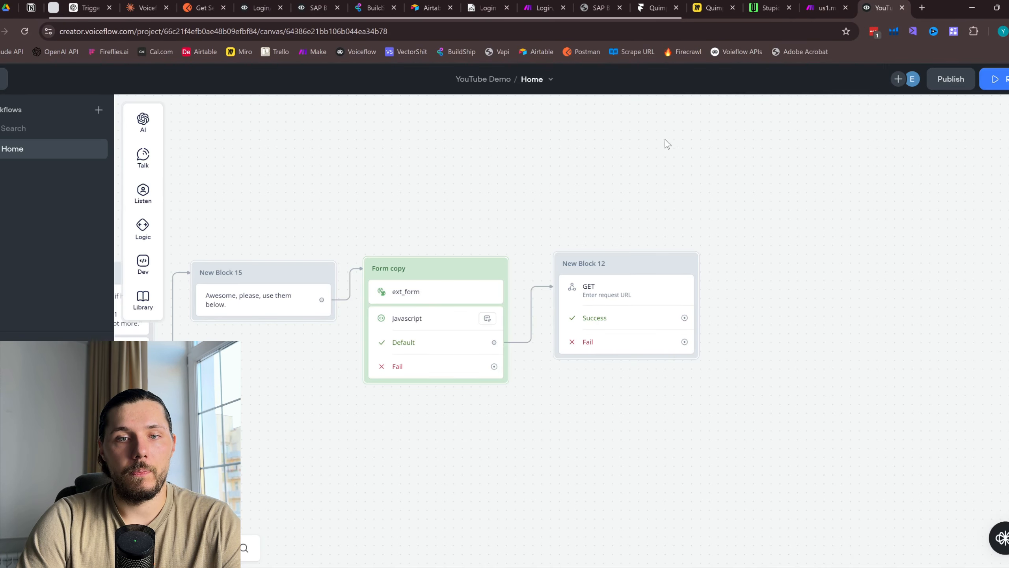
pyautogui.click(642, 277)
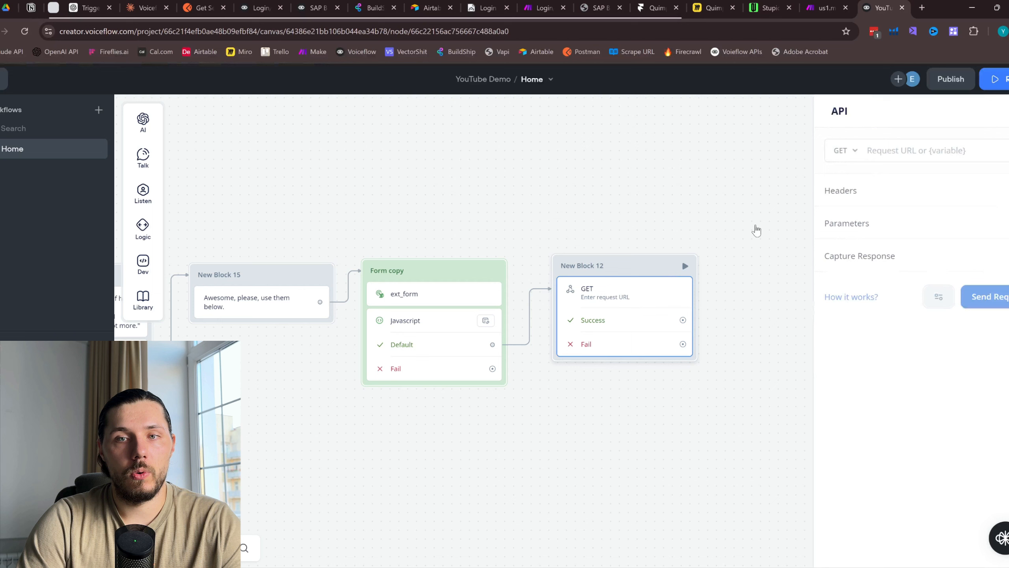
pyautogui.click(824, 3)
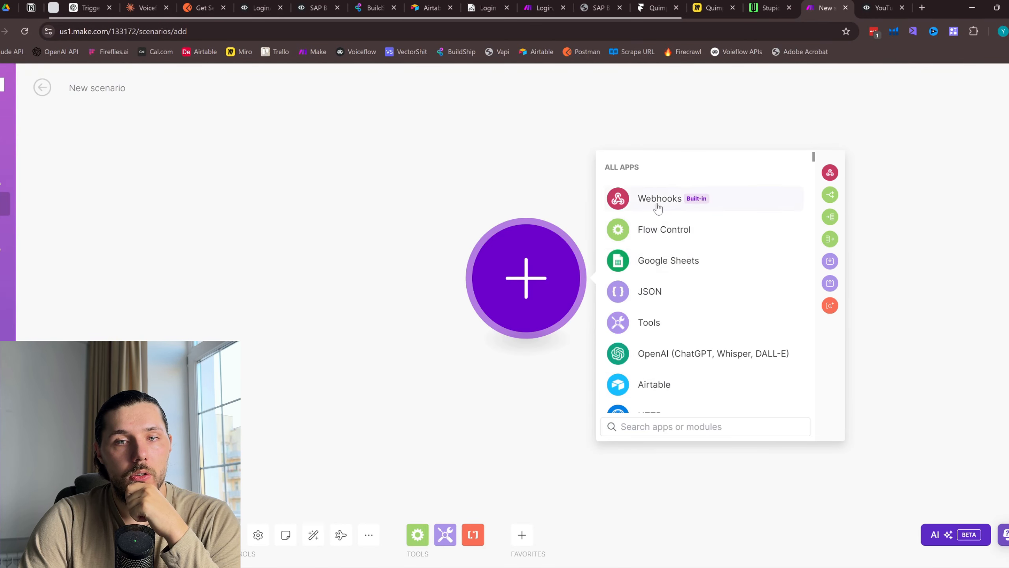
# Add a Custom webhook trigger 'My gateway-webhook webhook', copy its address, and save the scenario
pyautogui.click(660, 200)
pyautogui.click(683, 302)
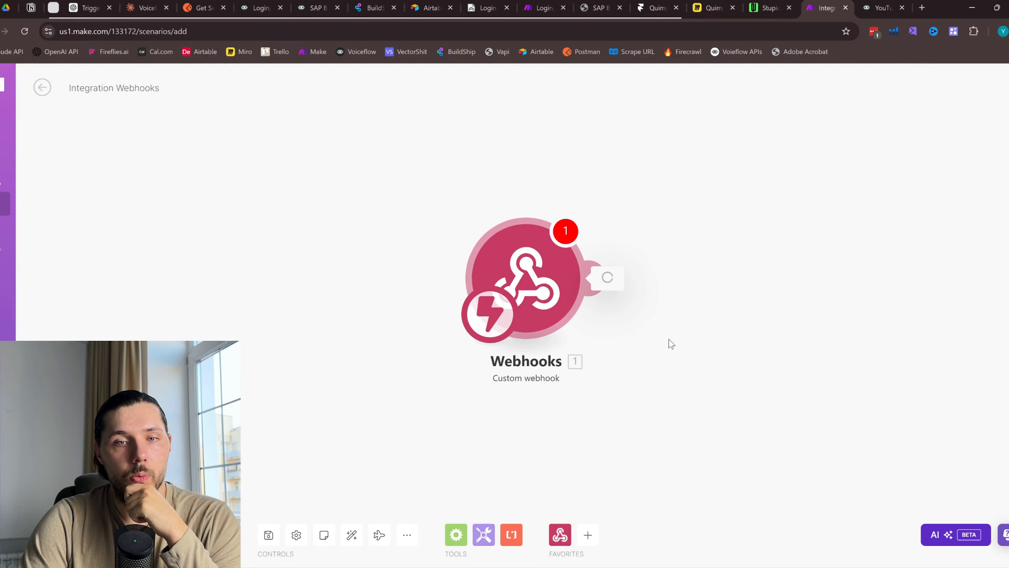
pyautogui.click(815, 275)
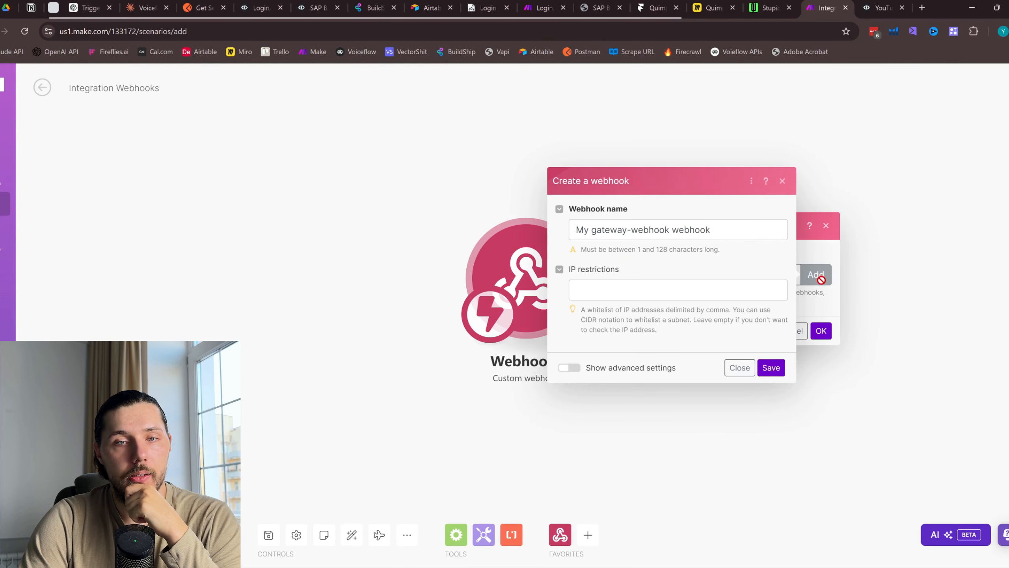
pyautogui.click(771, 369)
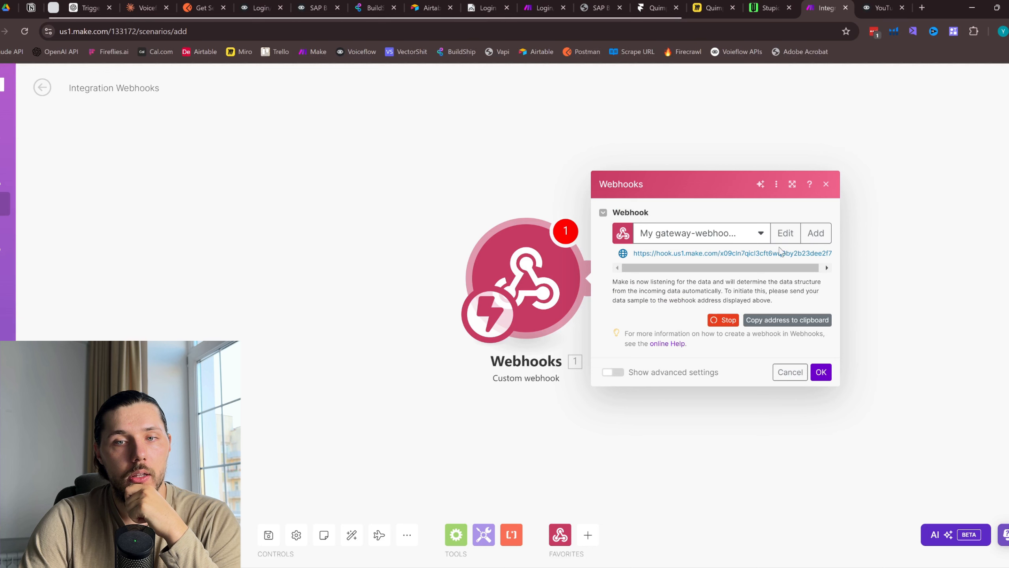
pyautogui.click(787, 320)
pyautogui.click(819, 372)
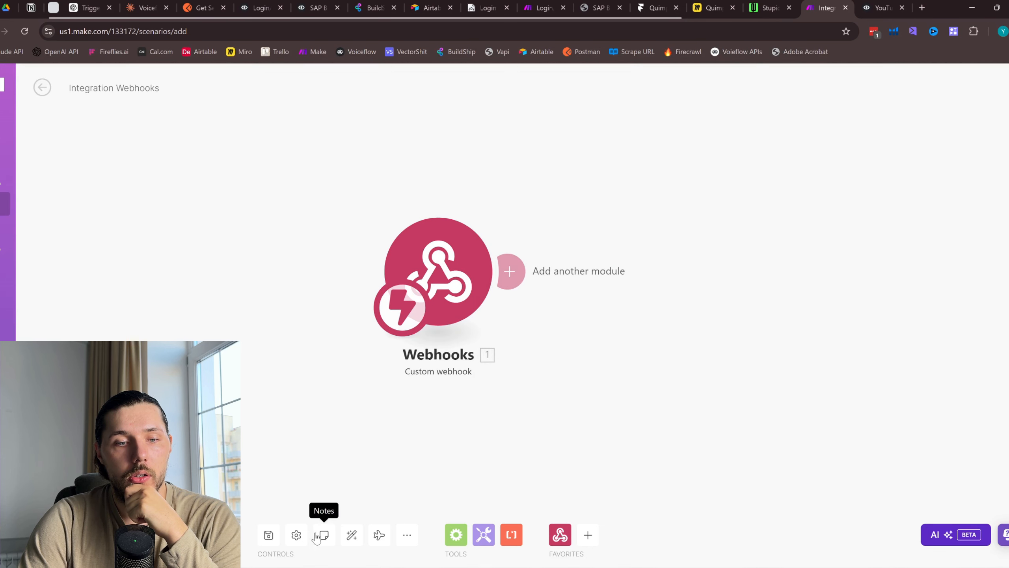
pyautogui.click(268, 534)
pyautogui.click(882, 8)
# Paste the Make webhook address as the request URL, set method POST and body type Raw
pyautogui.click(874, 154)
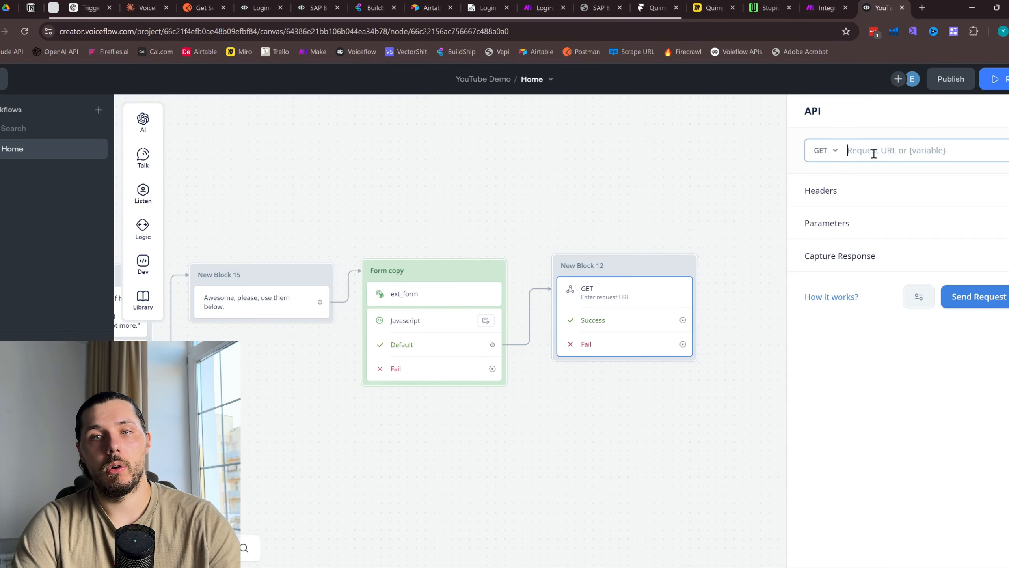
pyautogui.click(824, 150)
pyautogui.click(826, 199)
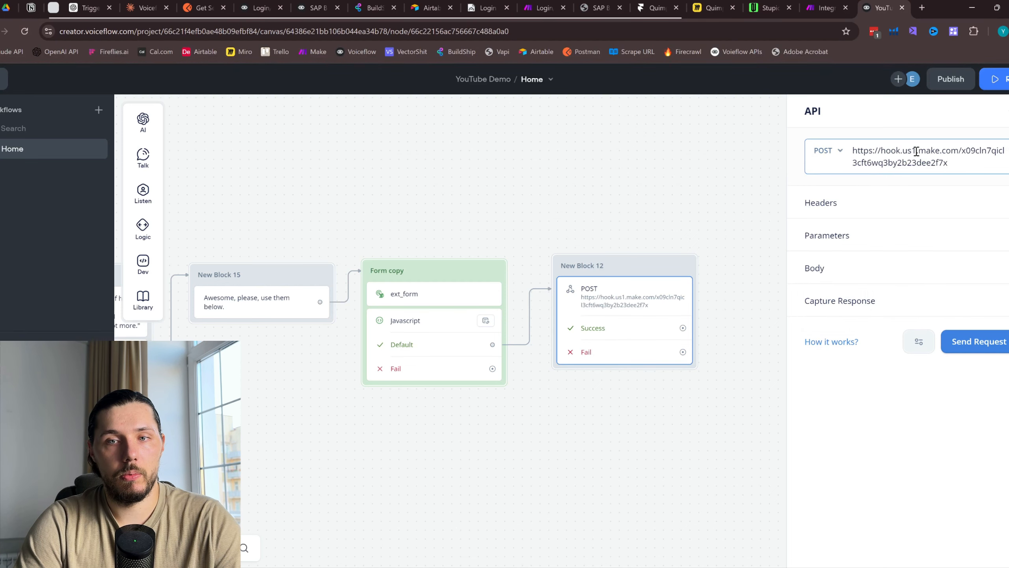
pyautogui.moveTo(958, 161); pyautogui.dragTo(864, 151)
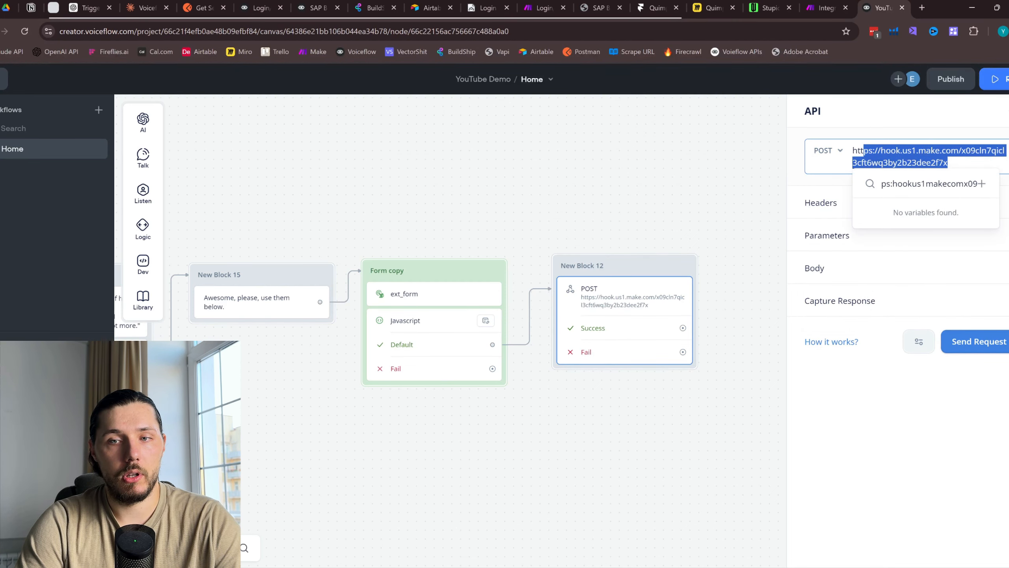
pyautogui.click(1007, 274)
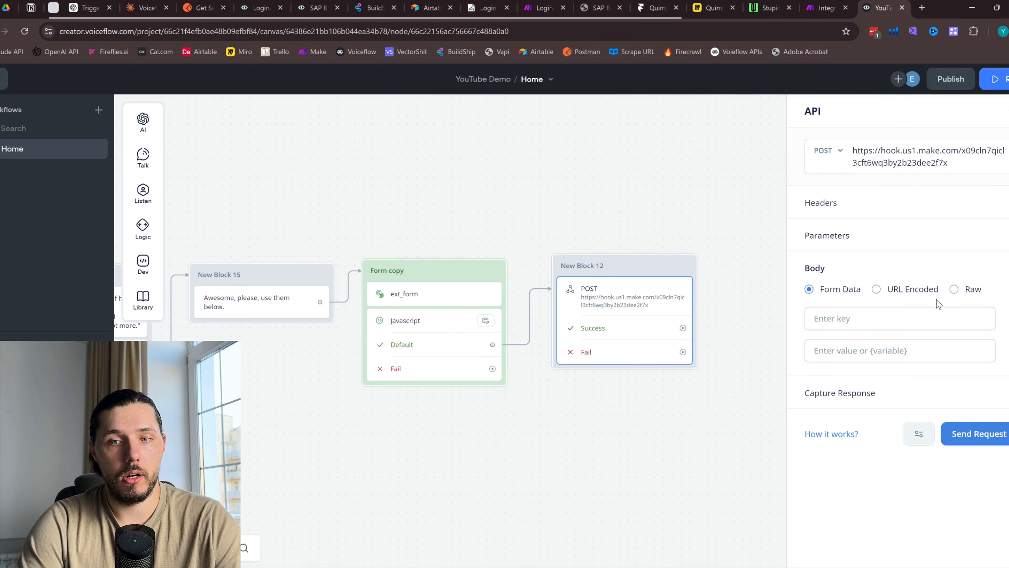
pyautogui.click(955, 290)
# Inspect the Javascript step and webhook GET request in the YouTube Demo canvas
pyautogui.moveTo(433, 157); pyautogui.dragTo(763, 297)
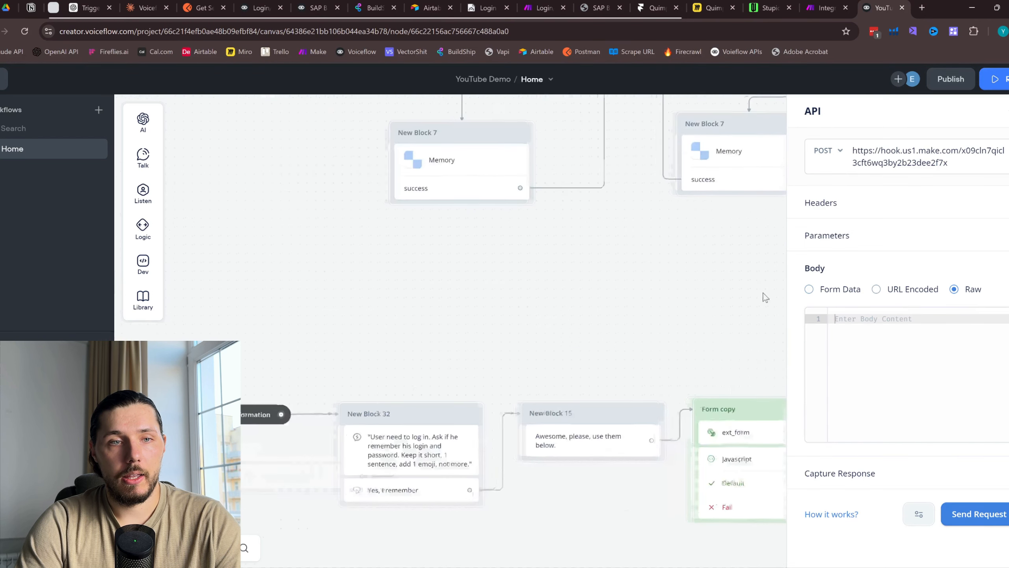
pyautogui.scroll(-1, 604, 287)
pyautogui.moveTo(327, 273); pyautogui.dragTo(727, 349)
pyautogui.click(218, 350)
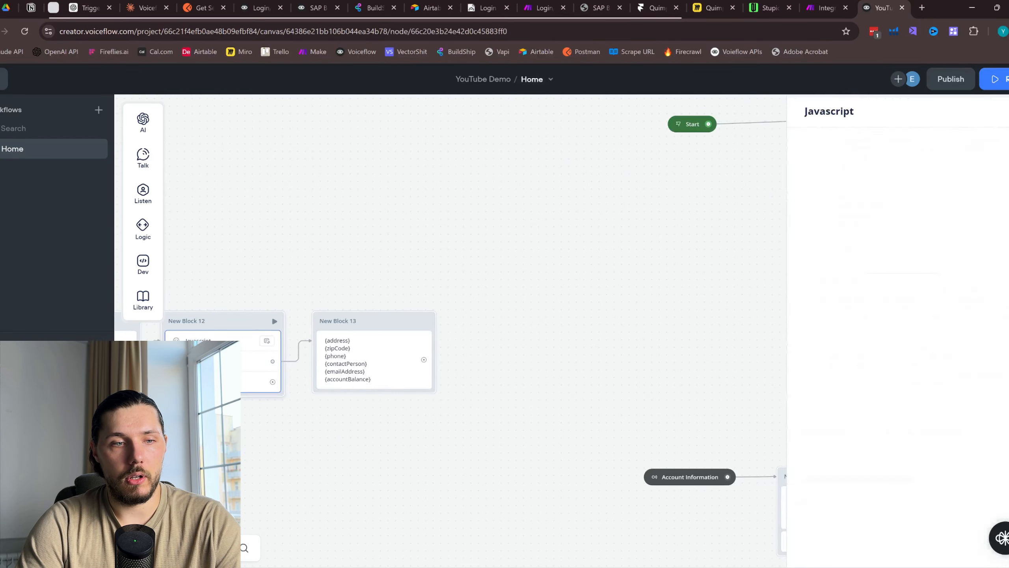
pyautogui.moveTo(273, 449); pyautogui.dragTo(381, 442)
pyautogui.click(211, 354)
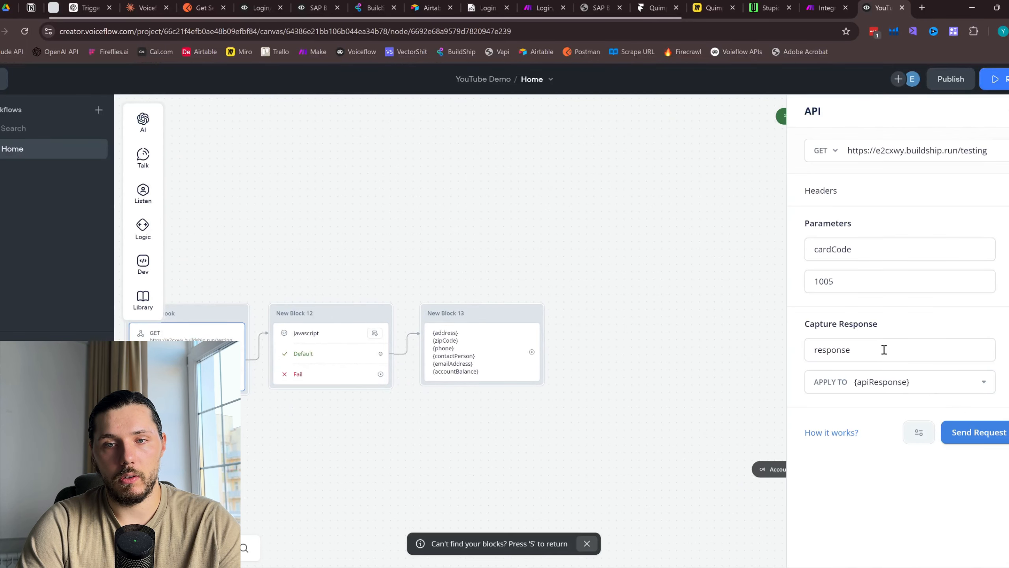
pyautogui.moveTo(649, 298); pyautogui.dragTo(365, 253)
pyautogui.moveTo(591, 280); pyautogui.dragTo(314, 230)
pyautogui.moveTo(620, 283); pyautogui.dragTo(337, 223)
# Compare the SAP B1 Demo and Login/Pass Demo request setups, then reopen New Block 12's POST step
pyautogui.click(314, 7)
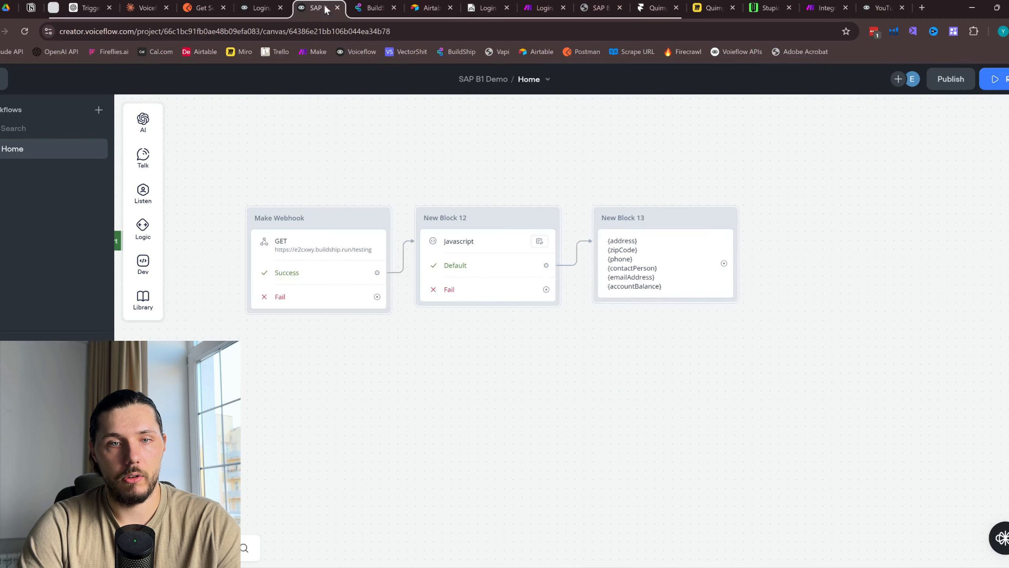
pyautogui.click(334, 251)
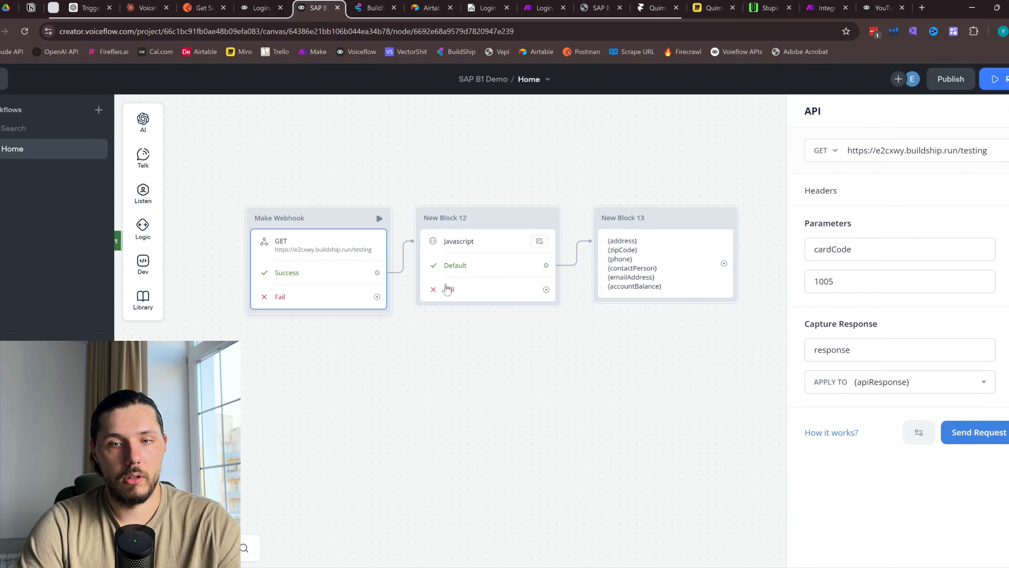
pyautogui.click(270, 8)
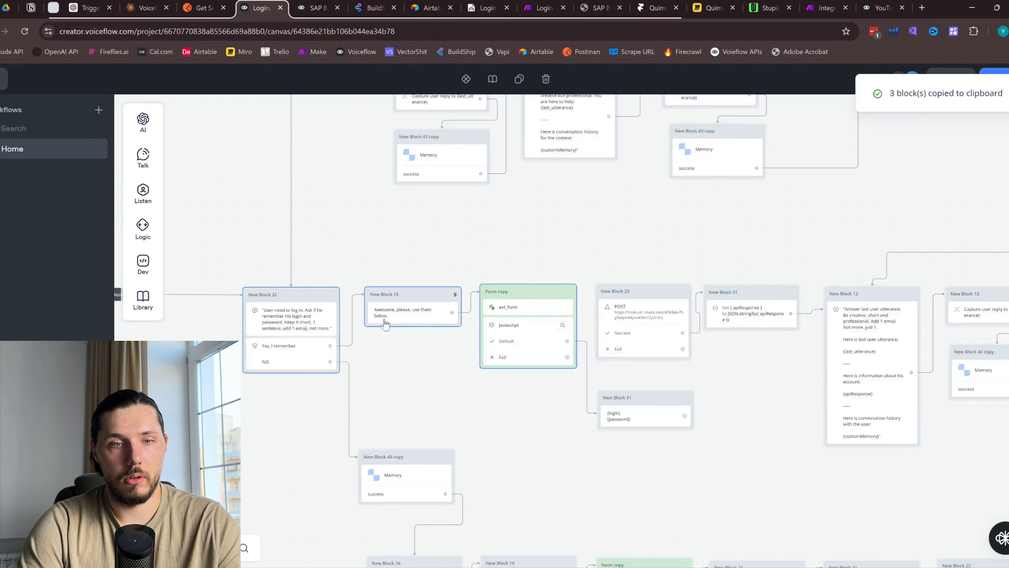
pyautogui.scroll(1, 435, 326)
pyautogui.click(675, 332)
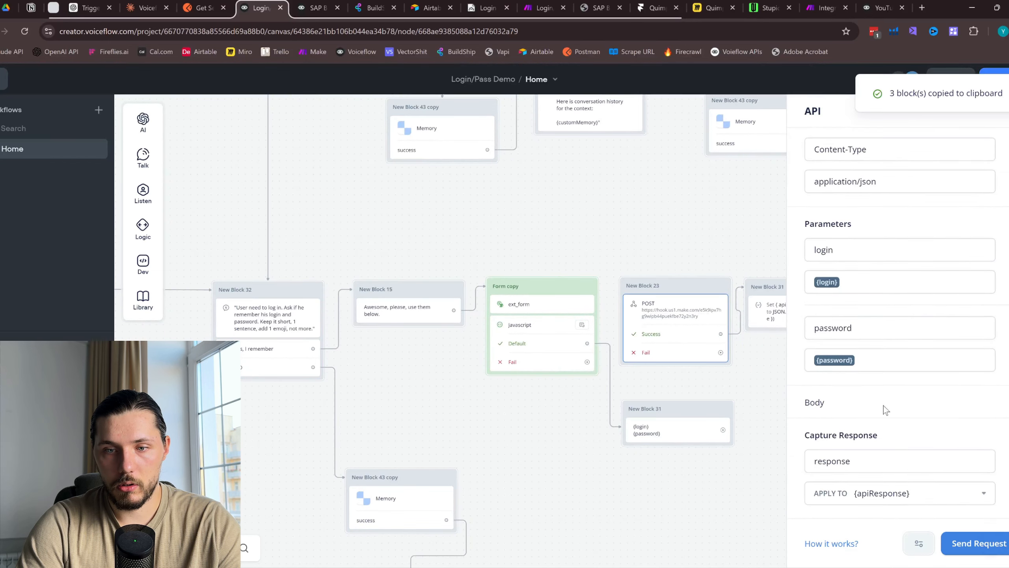
pyautogui.moveTo(524, 205); pyautogui.dragTo(211, 213)
pyautogui.click(465, 231)
pyautogui.click(332, 330)
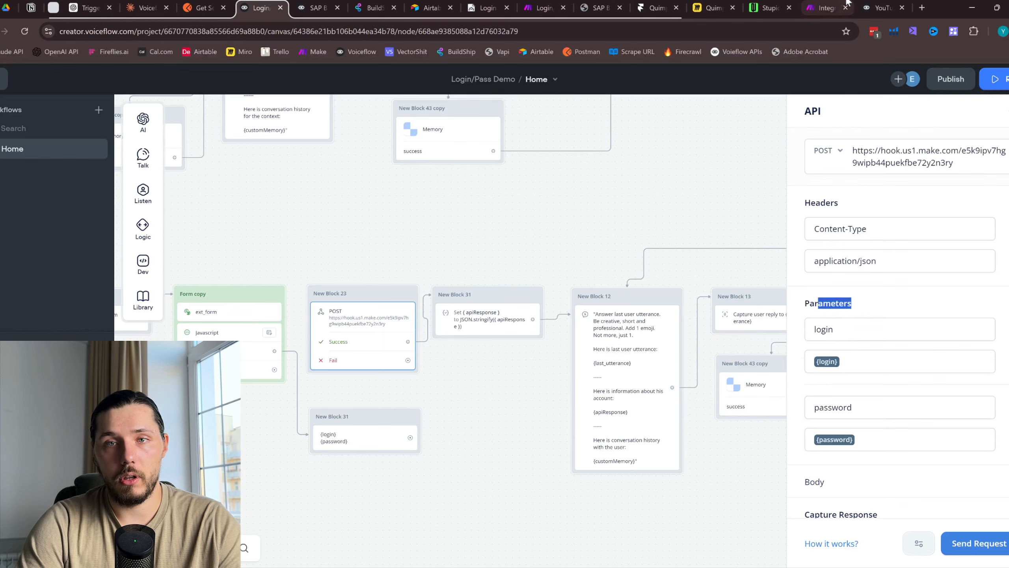
pyautogui.click(878, 7)
pyautogui.click(555, 326)
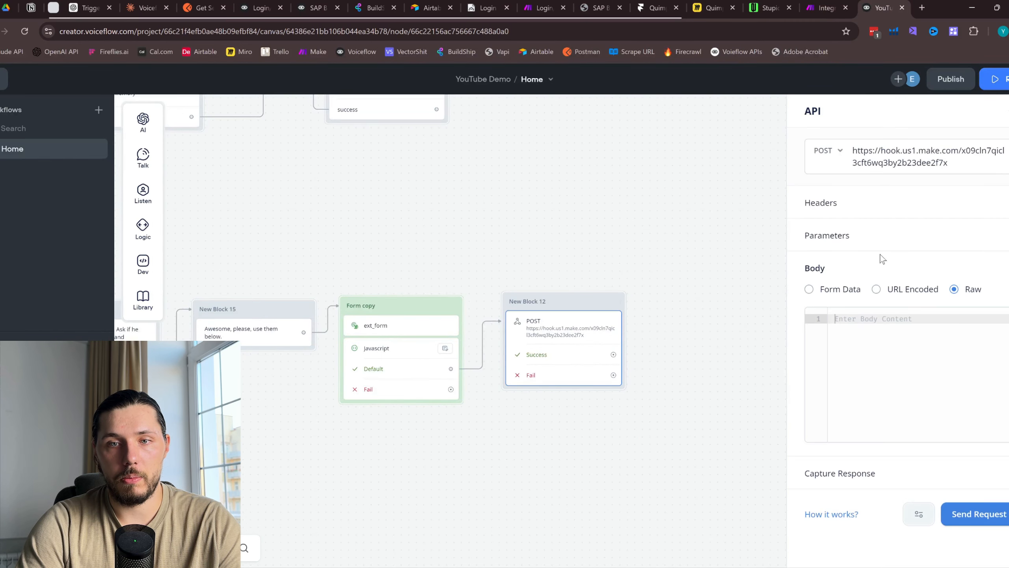
# Add a 'login' request parameter whose value is a newly created {login} variable
pyautogui.click(828, 234)
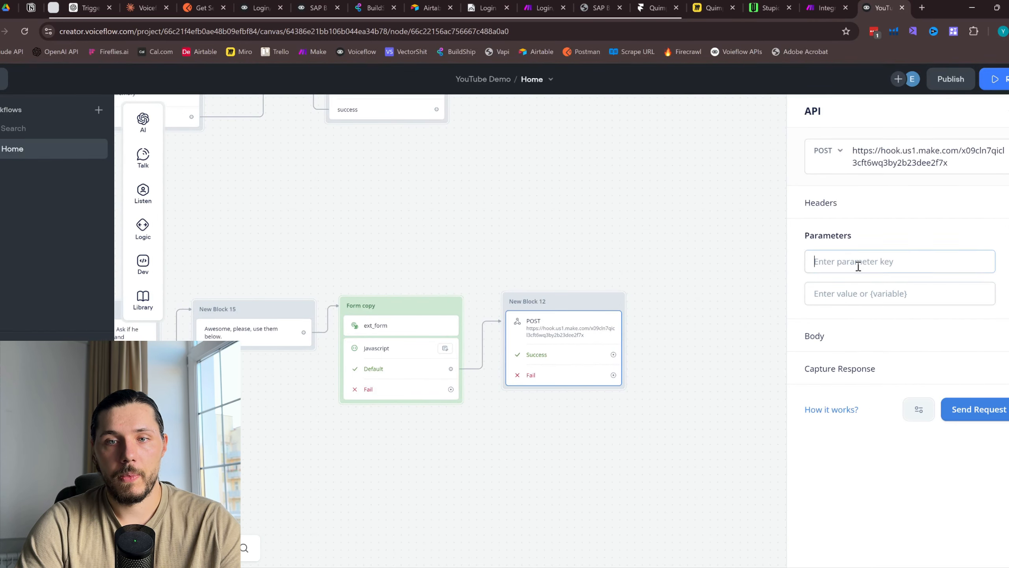
pyautogui.click(858, 266)
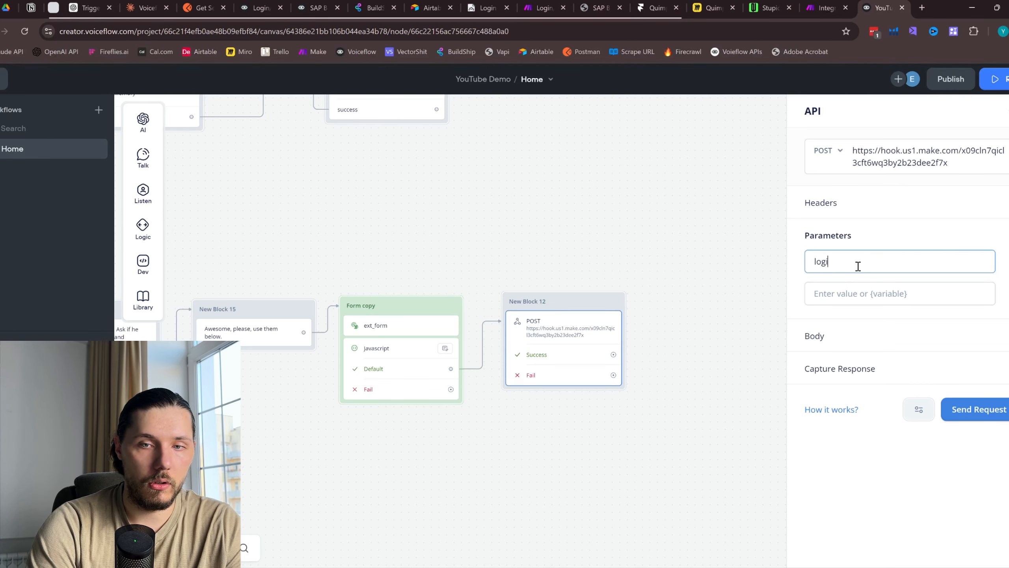
pyautogui.click(852, 298)
pyautogui.write('{login')
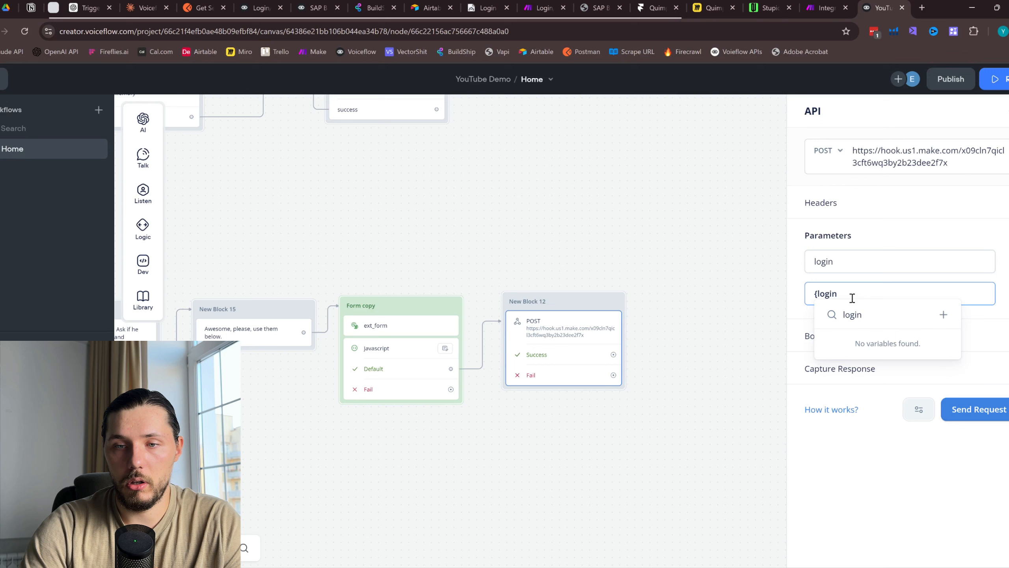
pyautogui.press('BackSpace')
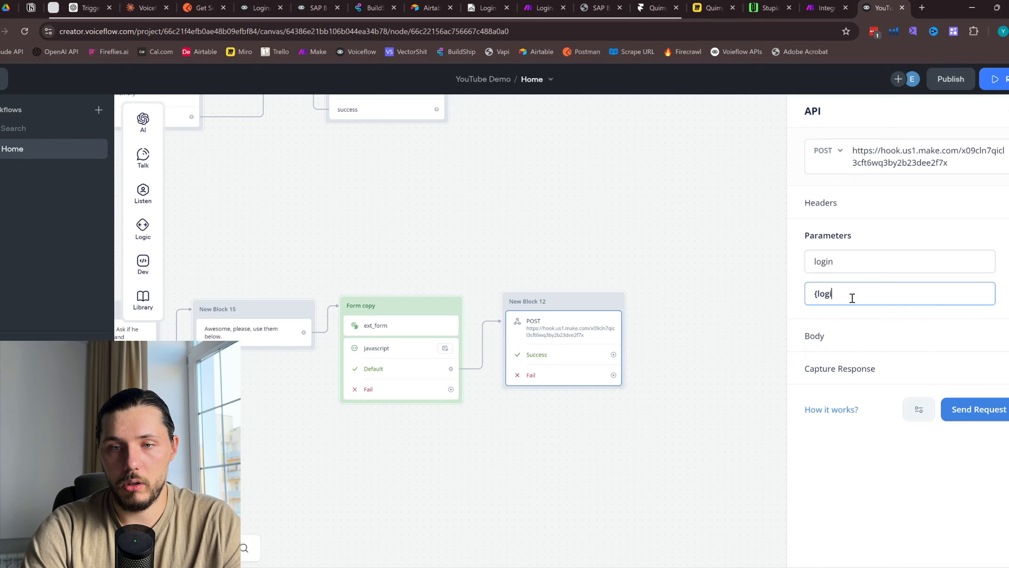
pyautogui.write('log')
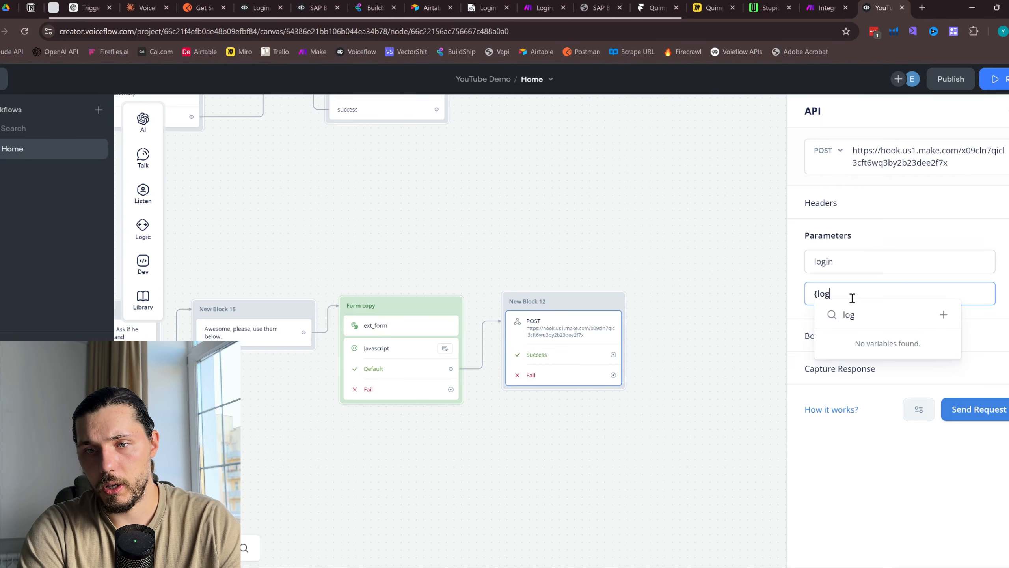
pyautogui.click(943, 314)
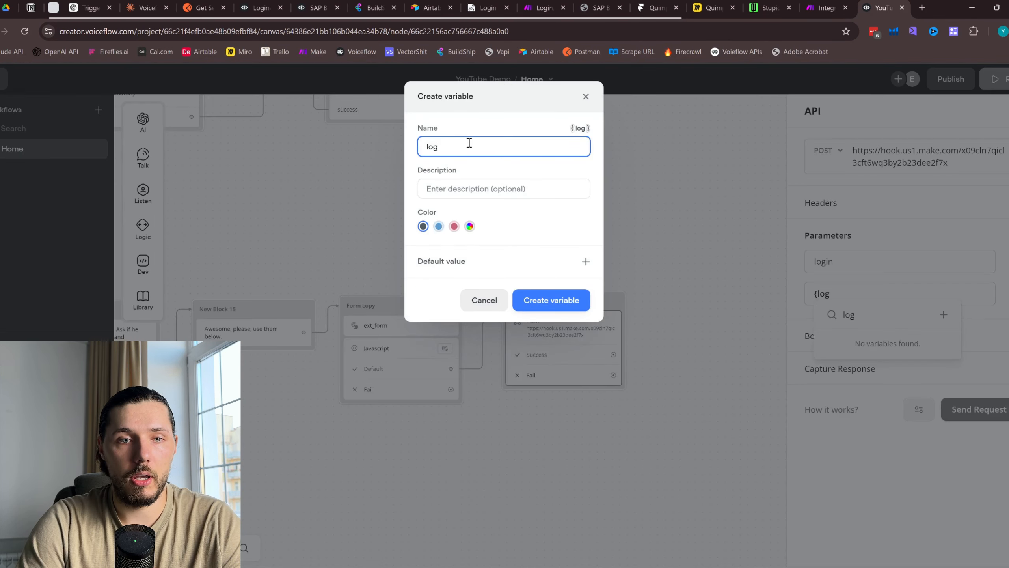
pyautogui.click(552, 300)
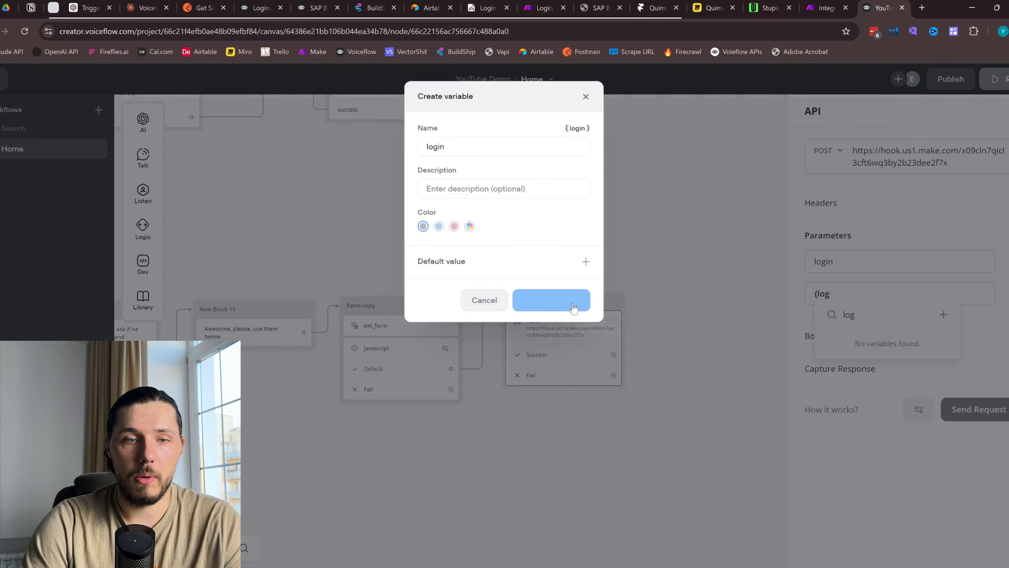
pyautogui.click(393, 348)
pyautogui.doubleClick(828, 138)
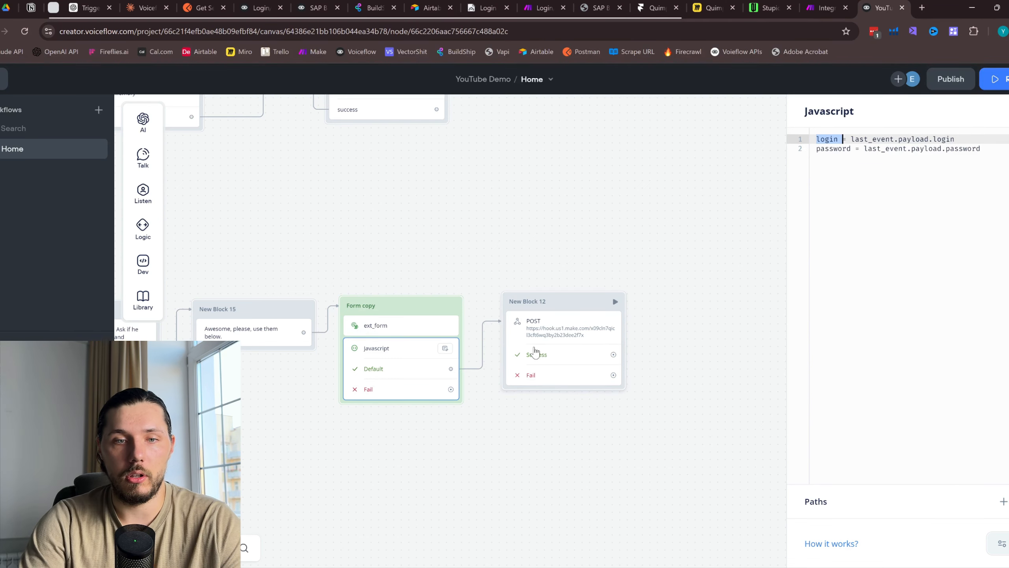
pyautogui.click(554, 330)
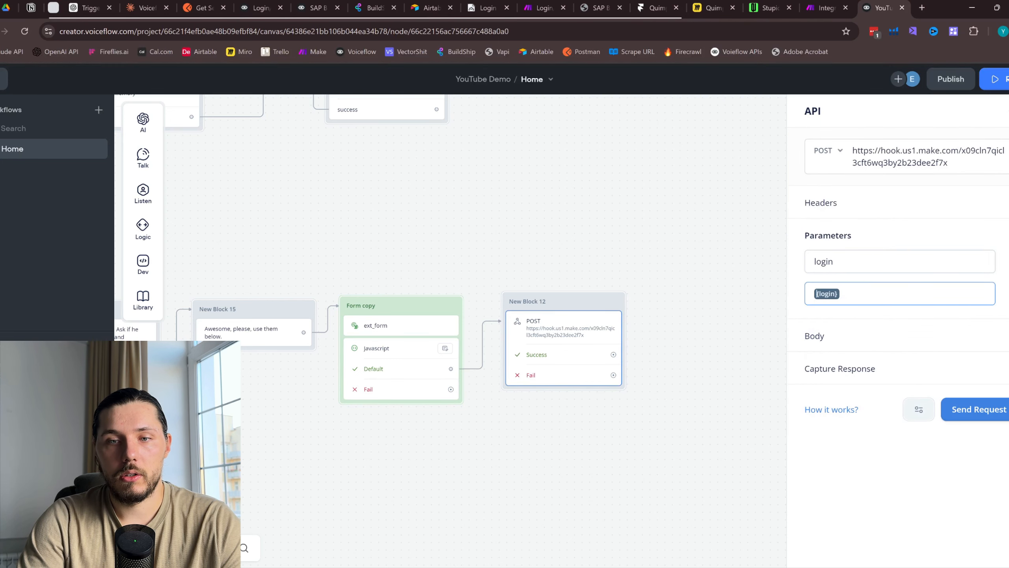
# Add a second 'password' parameter mapped to a newly created {password} variable
pyautogui.click(1008, 236)
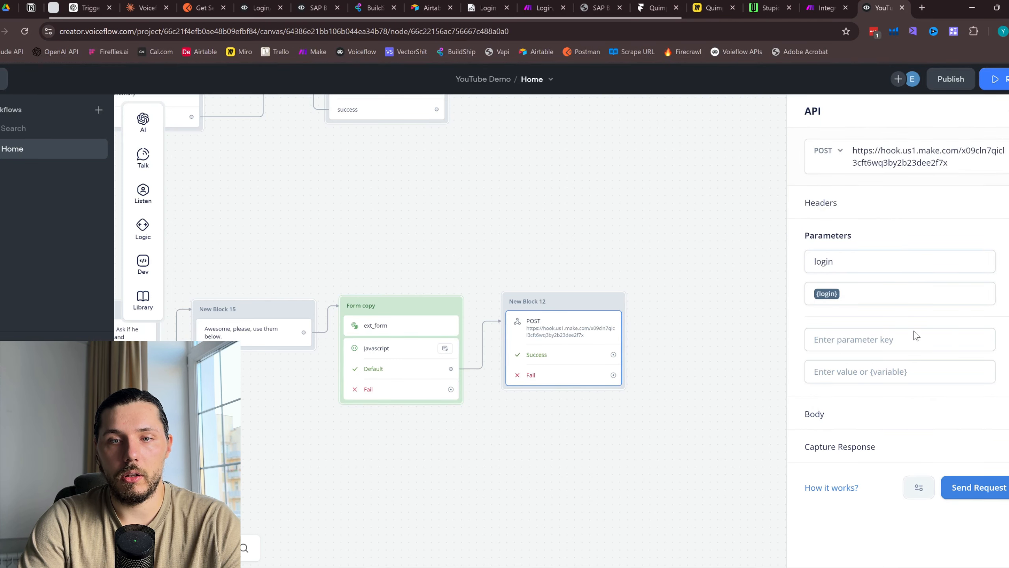
pyautogui.click(886, 344)
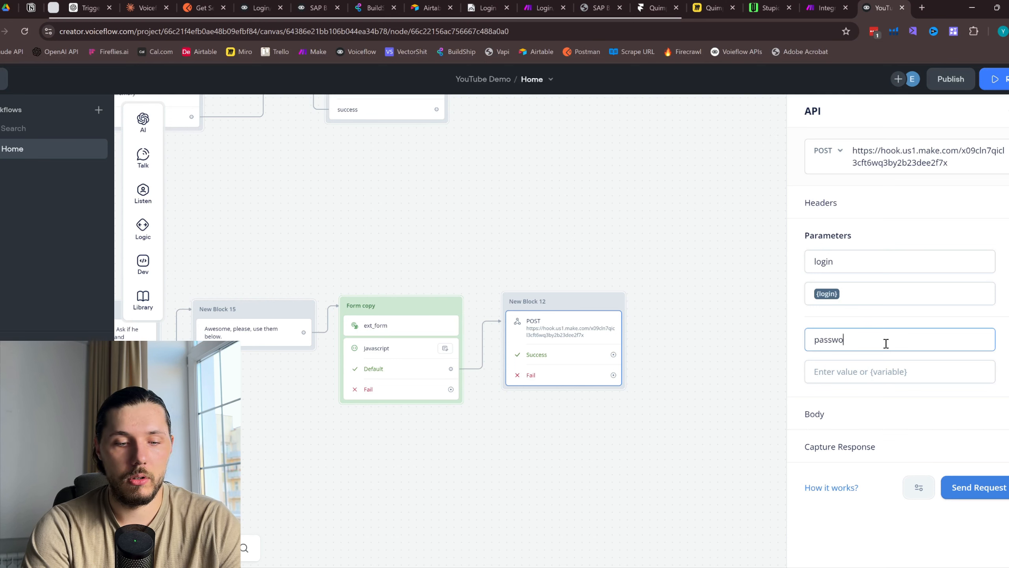
pyautogui.click(867, 370)
pyautogui.write('{pas')
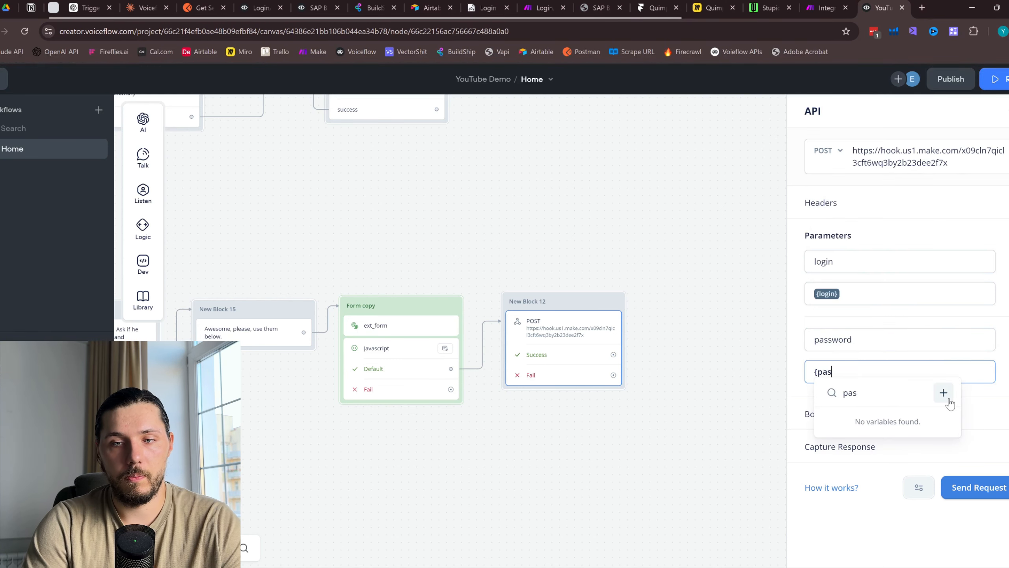
pyautogui.click(943, 392)
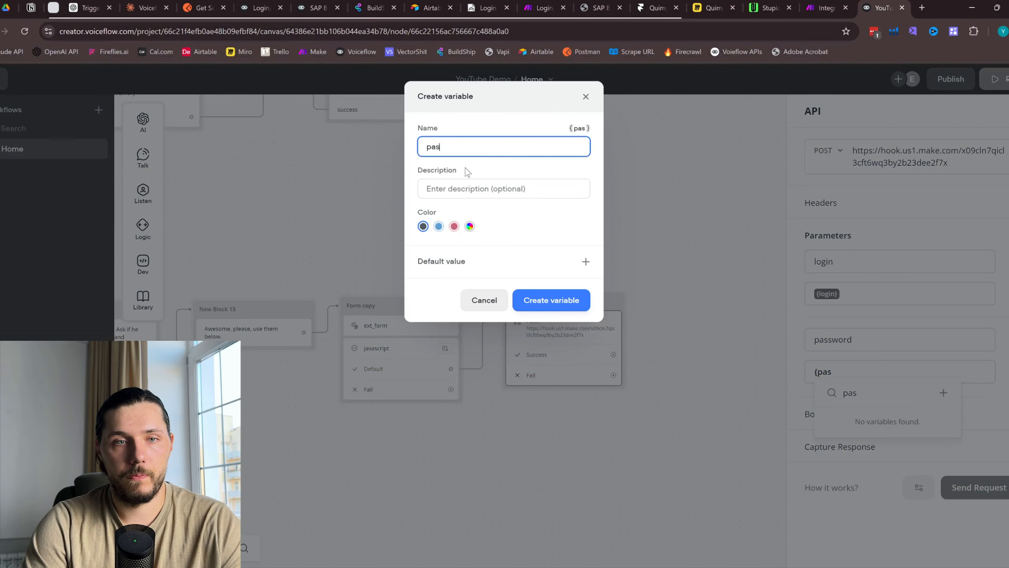
pyautogui.write('sword')
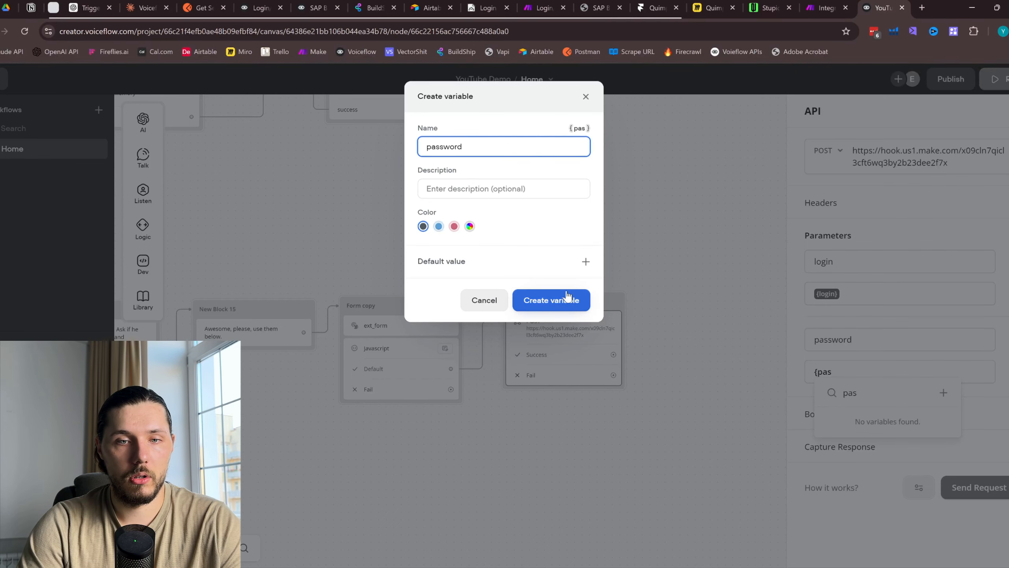
pyautogui.click(576, 302)
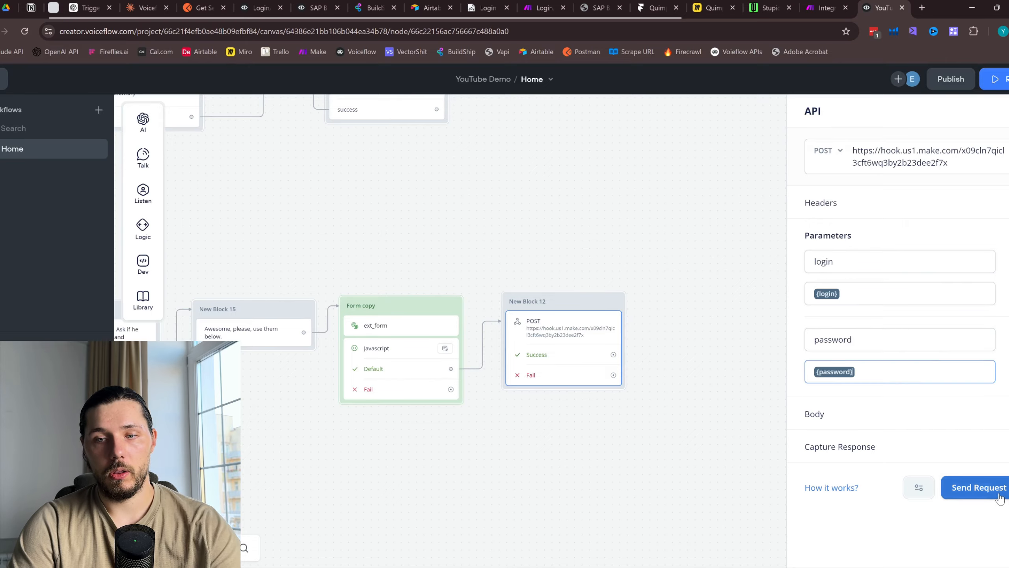
# Try a test request, then recheck the password parameter's key and value
pyautogui.click(969, 487)
pyautogui.click(592, 95)
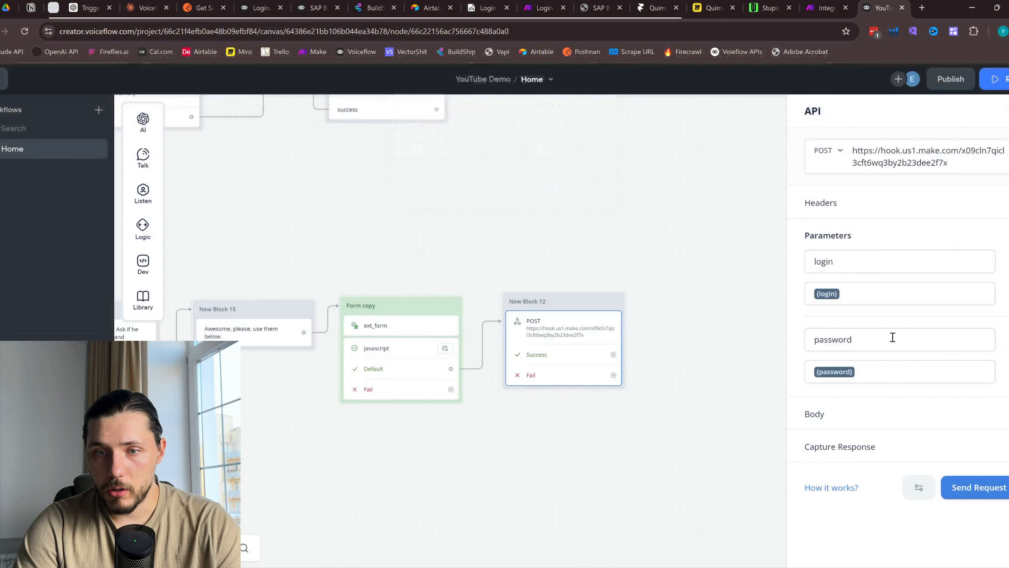
pyautogui.click(890, 376)
pyautogui.click(878, 340)
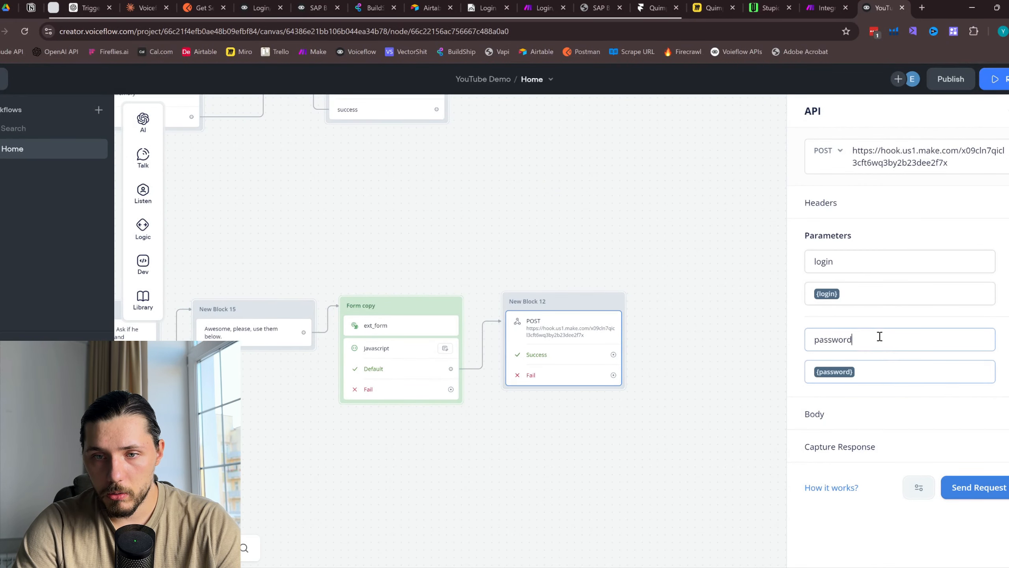
pyautogui.click(973, 486)
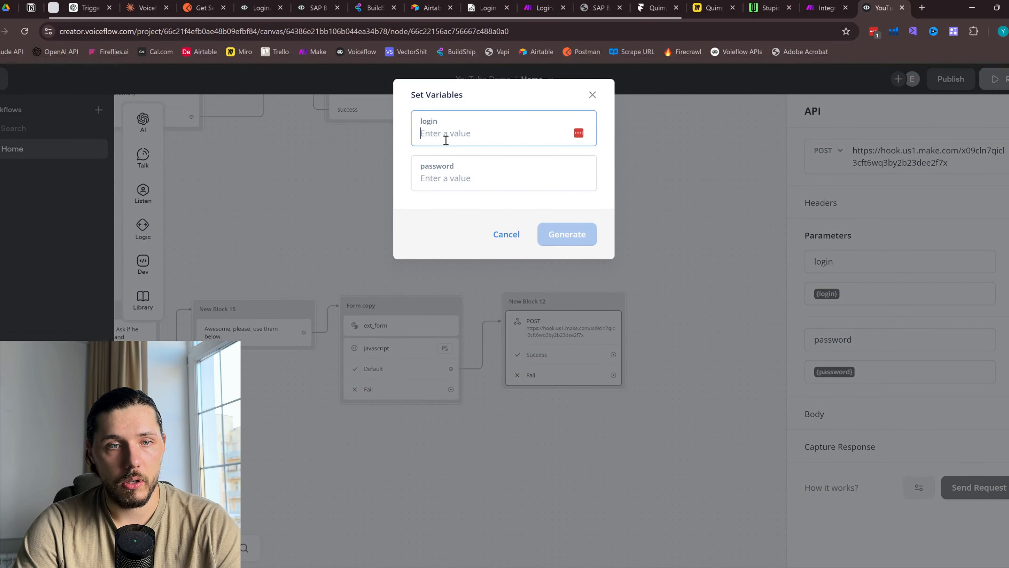
pyautogui.click(481, 175)
pyautogui.click(826, 8)
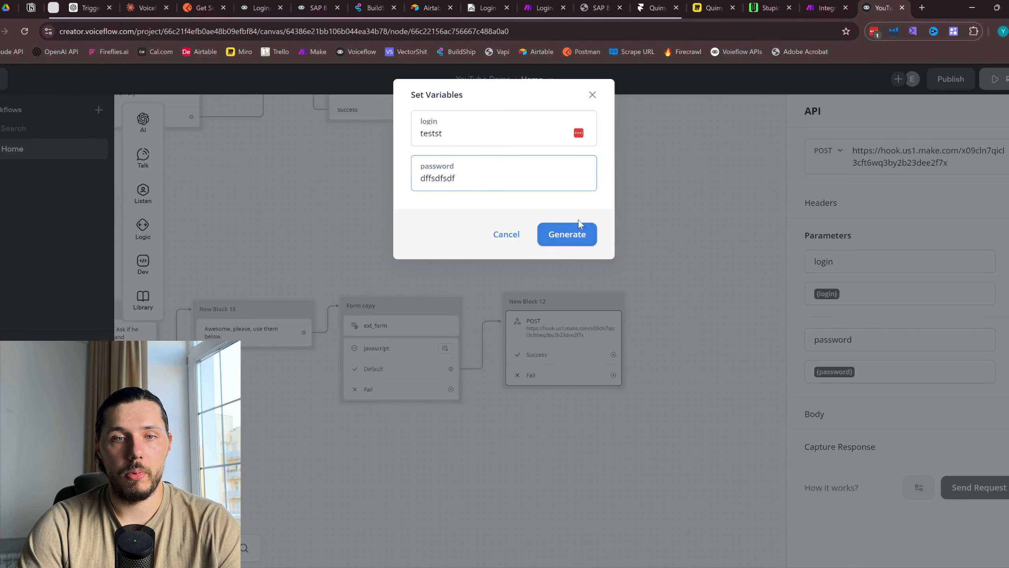
pyautogui.click(579, 225)
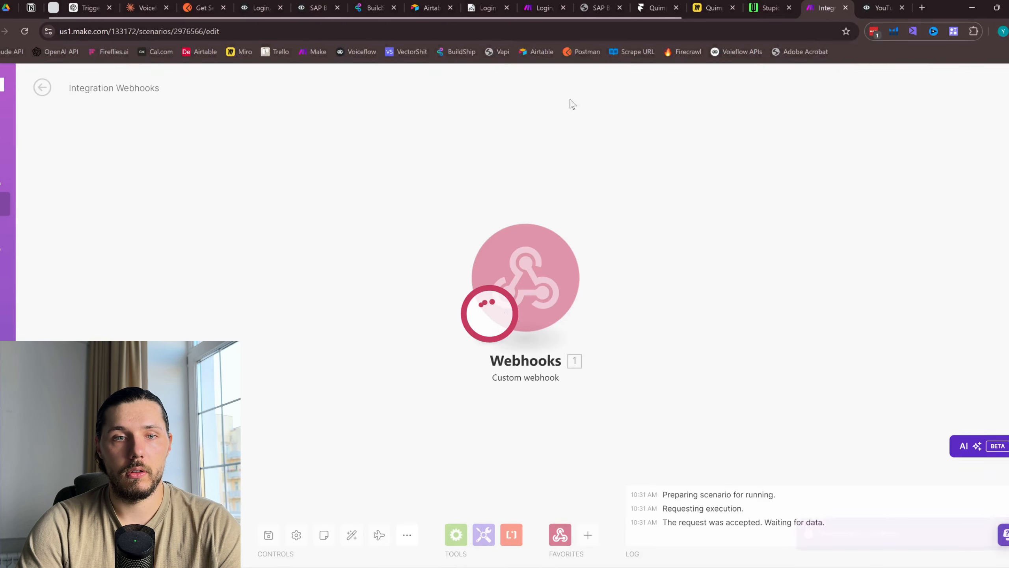
# Review the webhook's received login and password bundle, then add an empty module after the trigger
pyautogui.click(596, 209)
pyautogui.moveTo(674, 231); pyautogui.dragTo(747, 249)
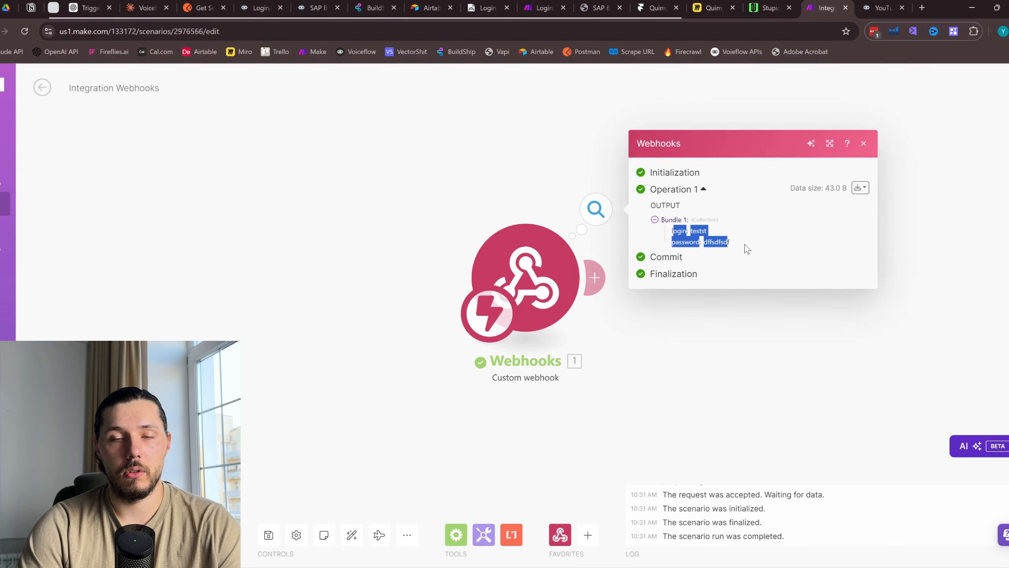
pyautogui.click(864, 143)
pyautogui.click(436, 174)
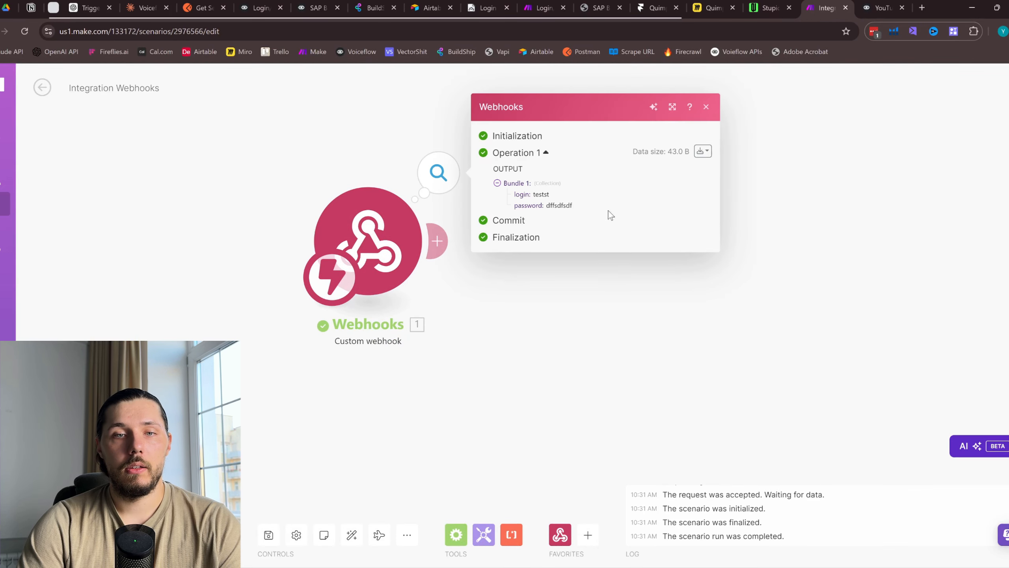
pyautogui.moveTo(513, 194); pyautogui.dragTo(600, 219)
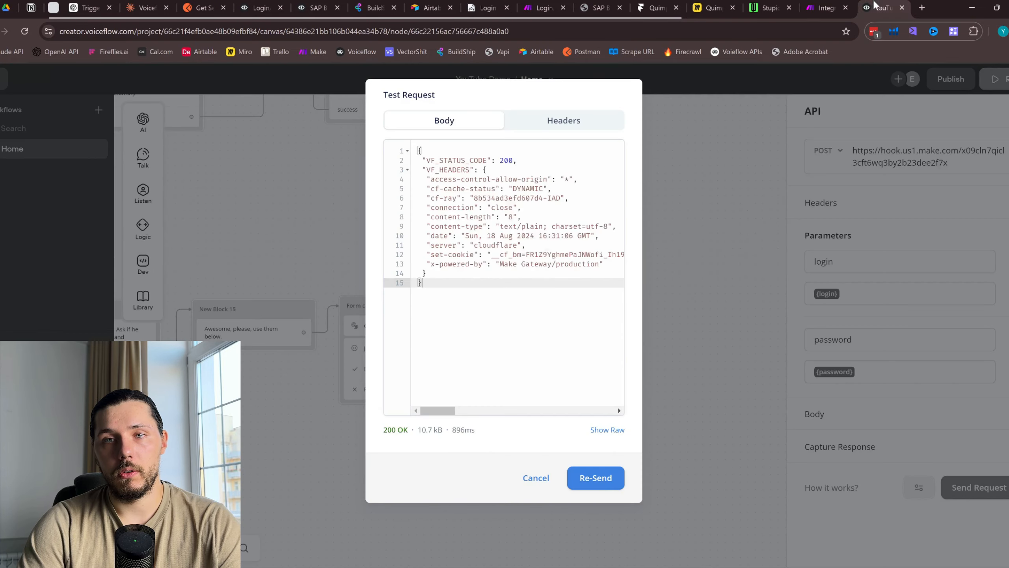
pyautogui.press('Escape')
pyautogui.scroll(-1, 475, 345)
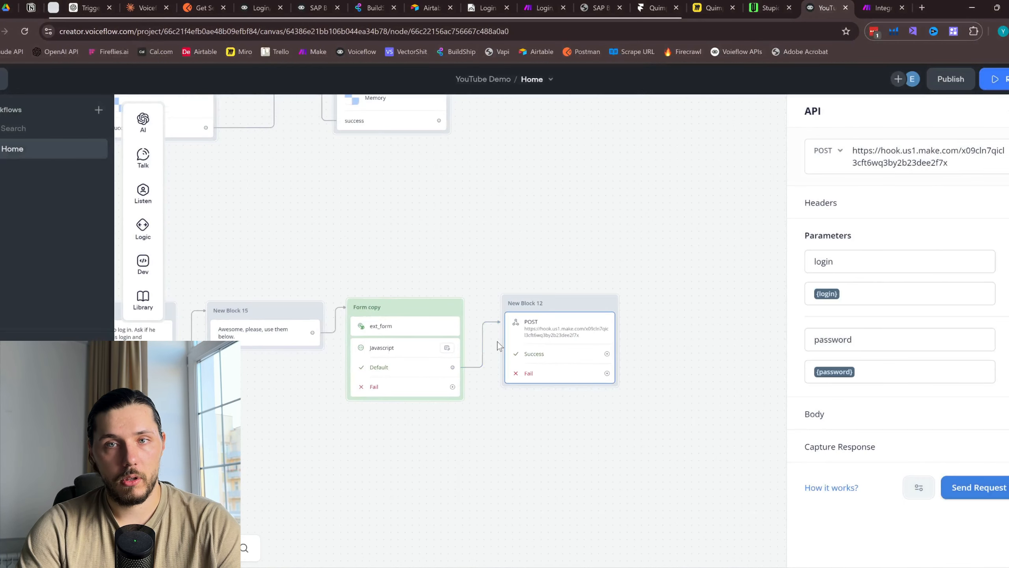
pyautogui.click(883, 7)
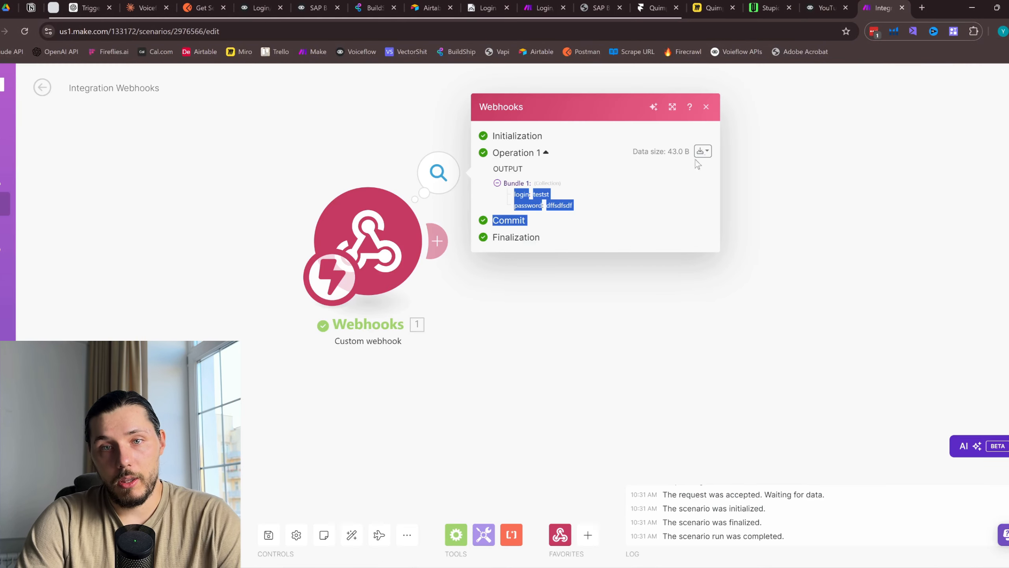
pyautogui.click(706, 106)
pyautogui.click(495, 297)
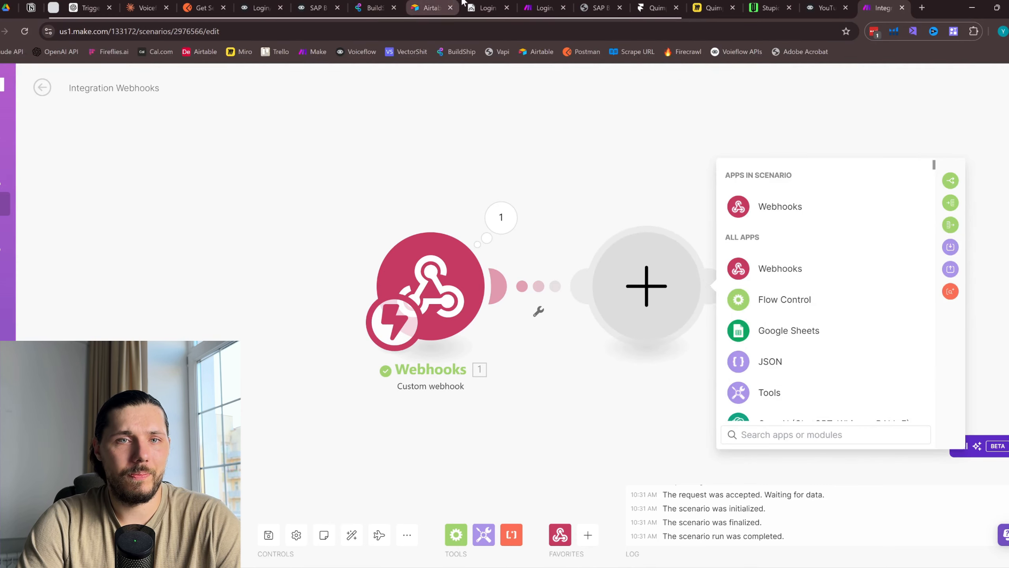
# Paste the Airtable, Tools, JSON and webhook-response modules and connect the webhook trigger to Airtable
pyautogui.click(489, 7)
pyautogui.click(524, 4)
pyautogui.scroll(4, 779, 410)
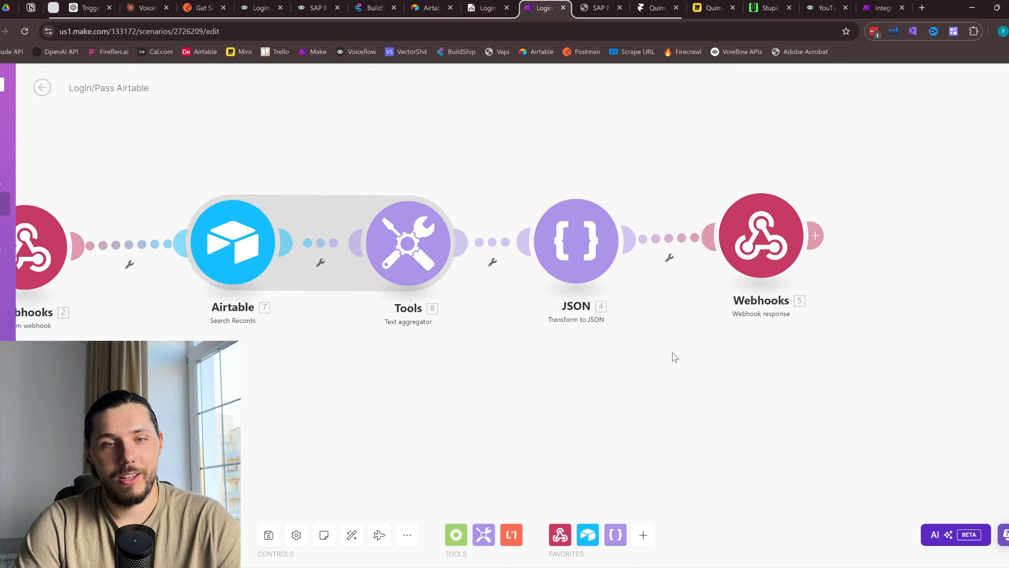
pyautogui.click(880, 8)
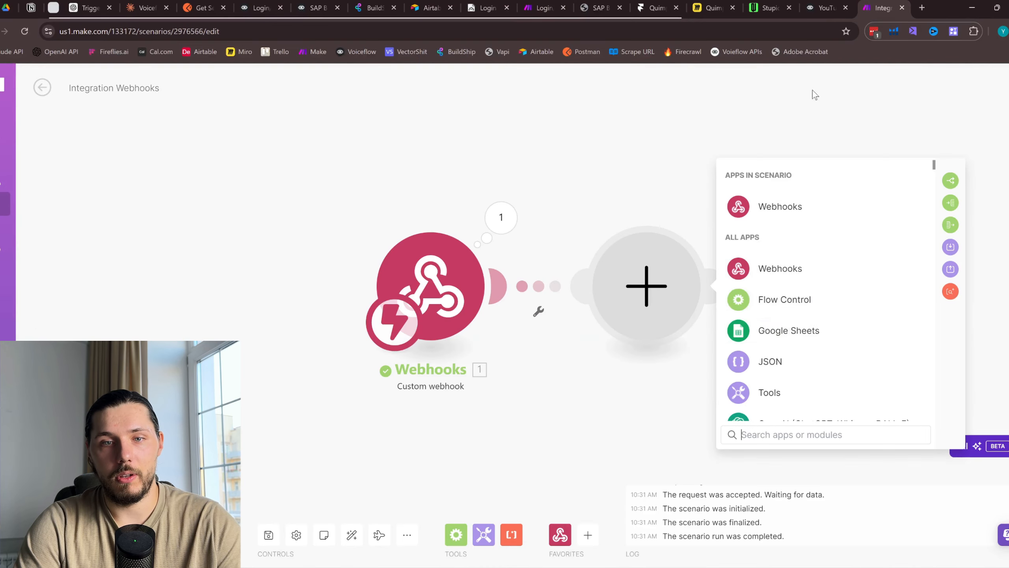
pyautogui.click(735, 93)
pyautogui.hotkey('ctrl', 'v')
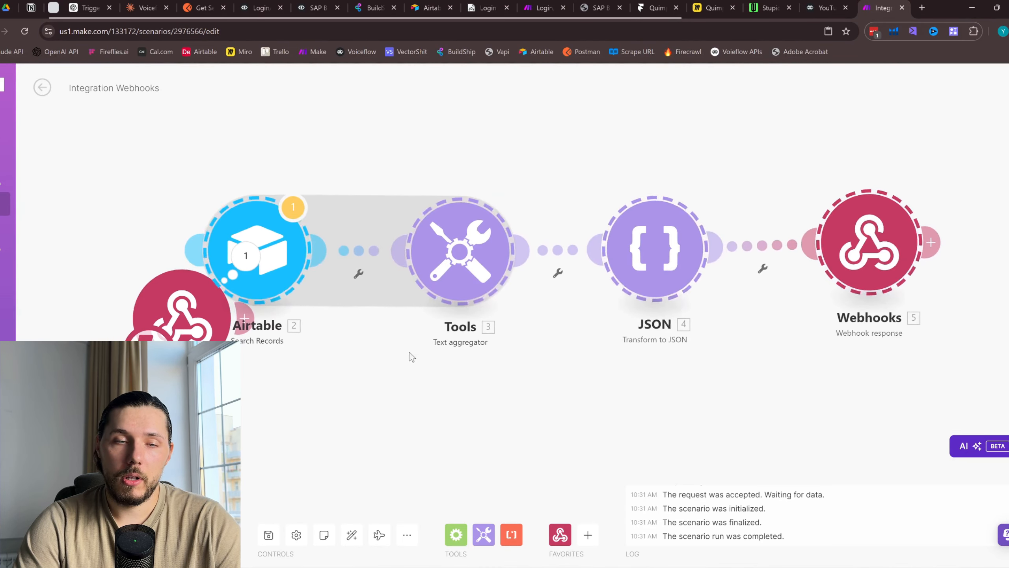
pyautogui.click(407, 535)
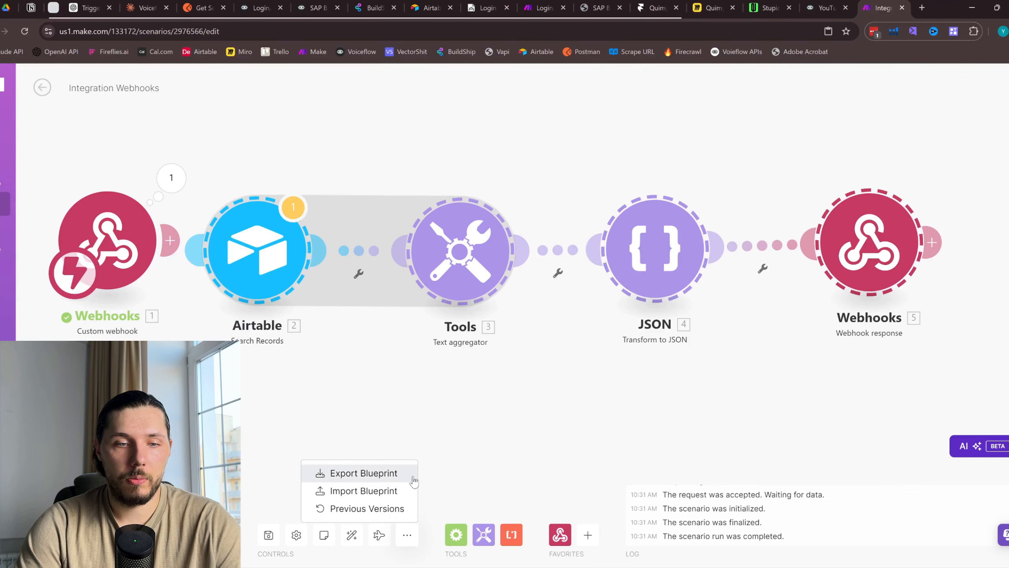
pyautogui.moveTo(544, 376); pyautogui.dragTo(649, 399)
pyautogui.moveTo(224, 252); pyautogui.dragTo(318, 271)
pyautogui.moveTo(185, 268); pyautogui.dragTo(160, 274)
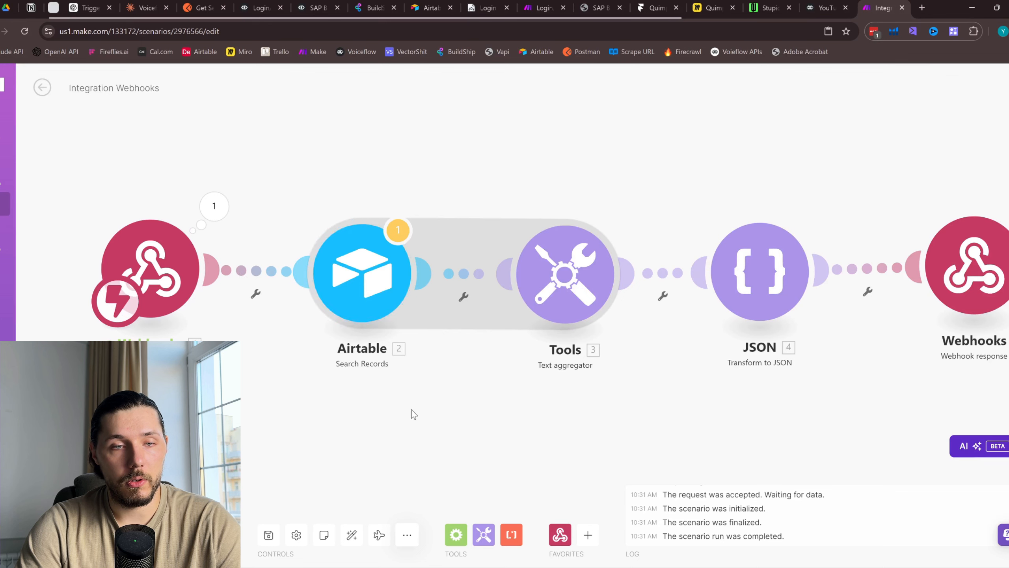
pyautogui.click(367, 278)
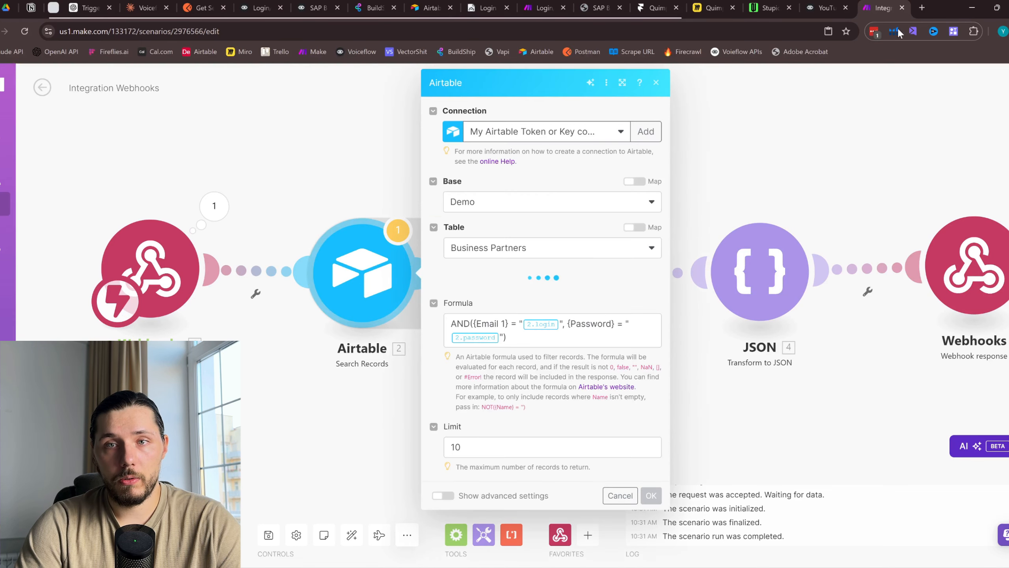
# Open Airtable's Home page in a new tab beside the Make scenario
pyautogui.click(921, 7)
pyautogui.click(400, 9)
pyautogui.moveTo(399, 9); pyautogui.dragTo(825, 8)
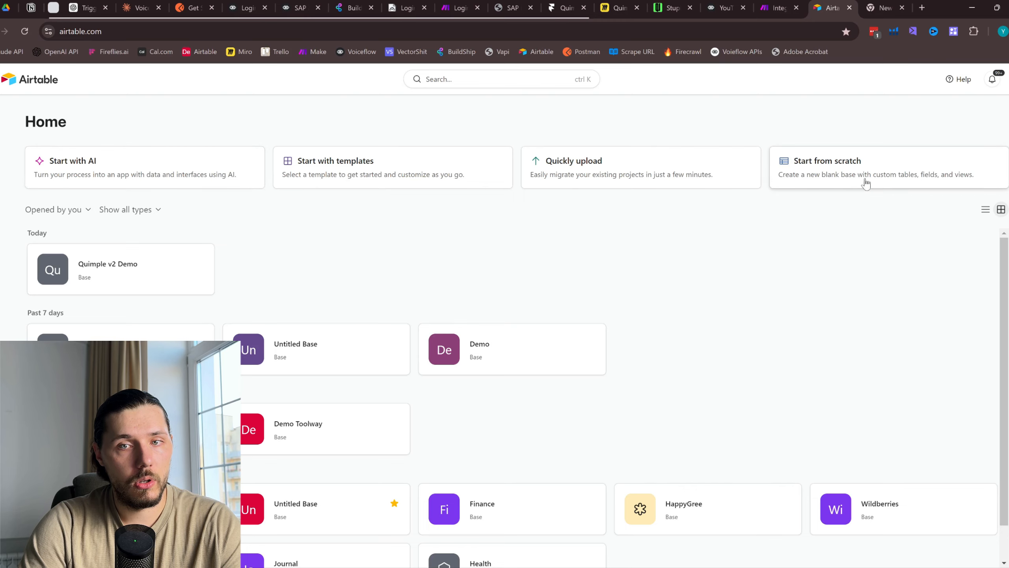
# Create a blank base from scratch named Sales Base
pyautogui.click(880, 169)
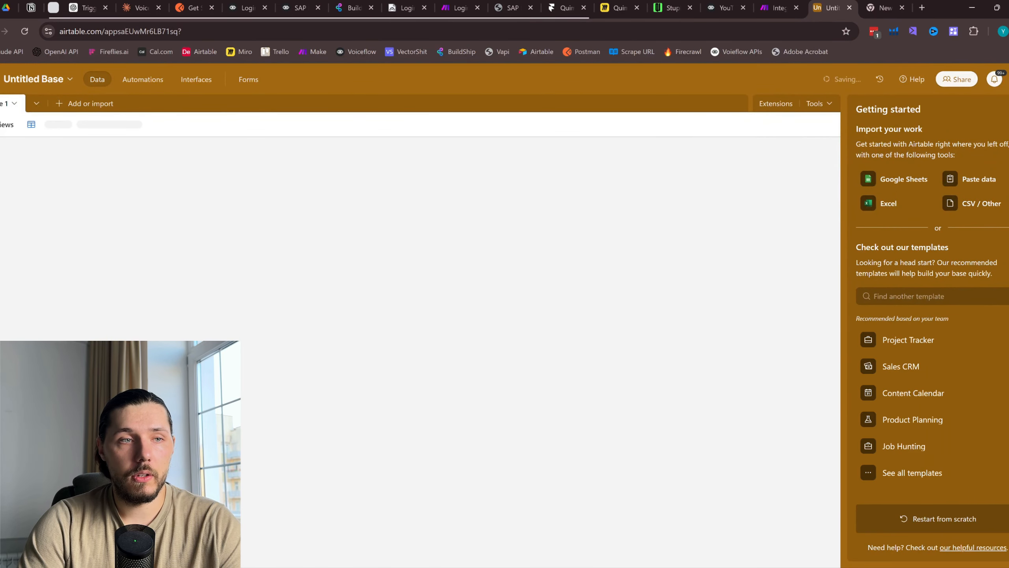
pyautogui.click(55, 86)
pyautogui.write('ales Base')
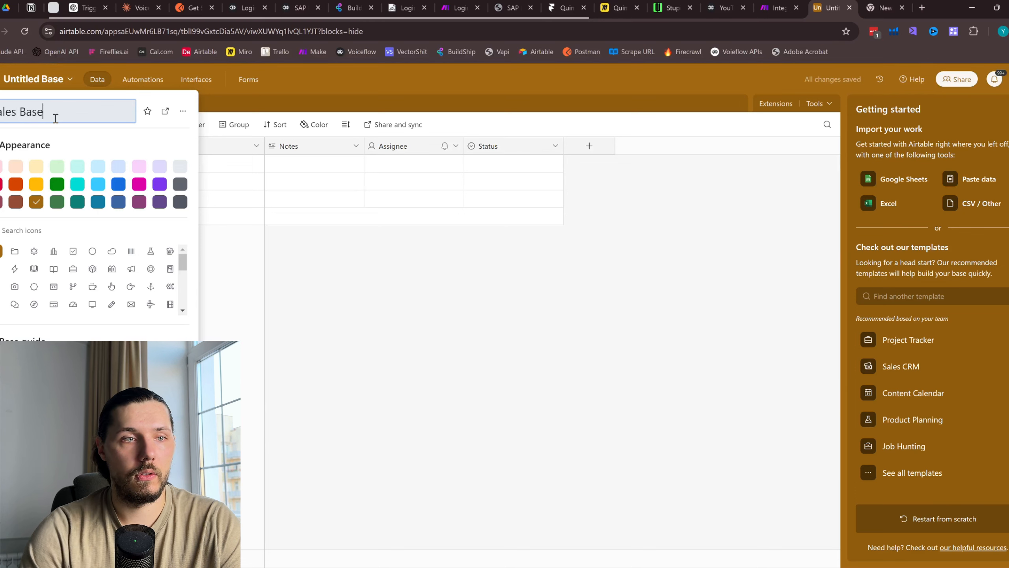
pyautogui.click(425, 285)
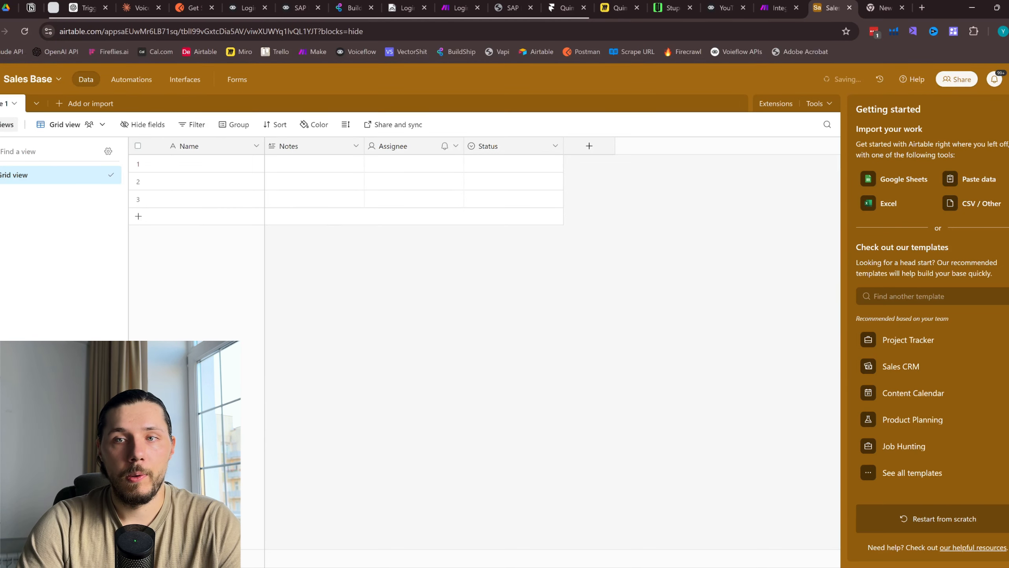
# Delete the default Notes, Assignee and Status fields, leaving only Name
pyautogui.click(358, 146)
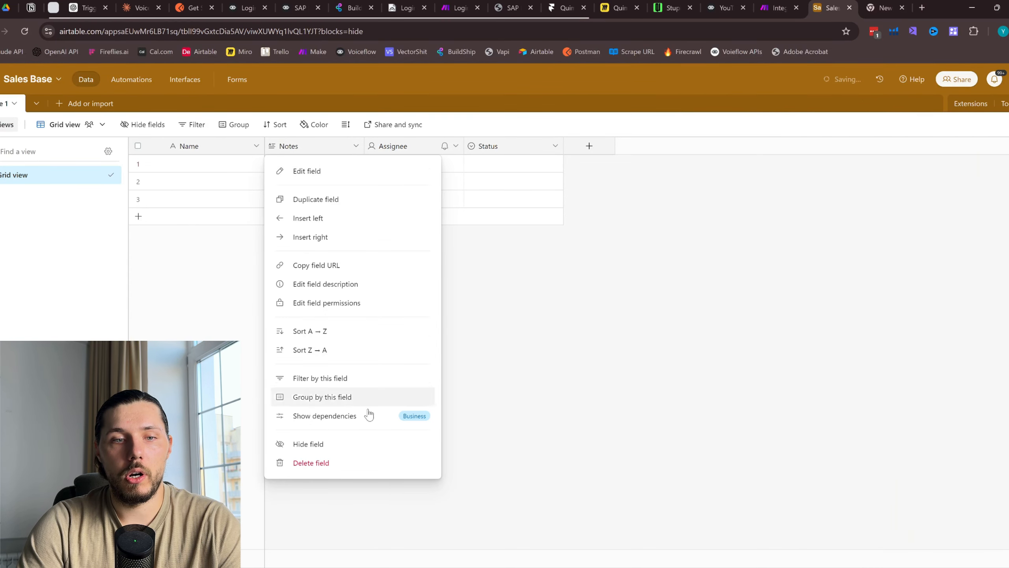
pyautogui.click(320, 464)
pyautogui.click(356, 145)
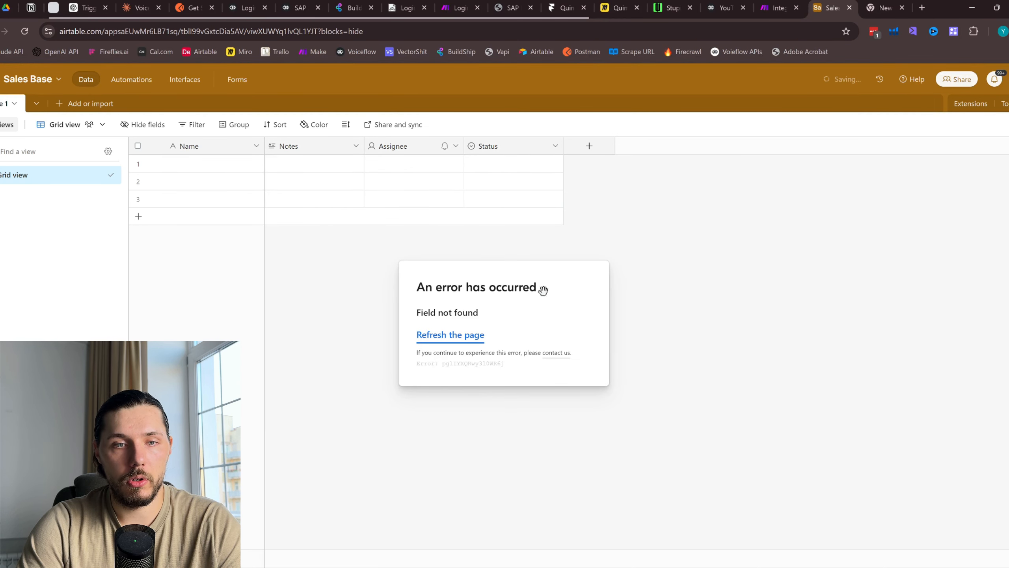
pyautogui.click(462, 335)
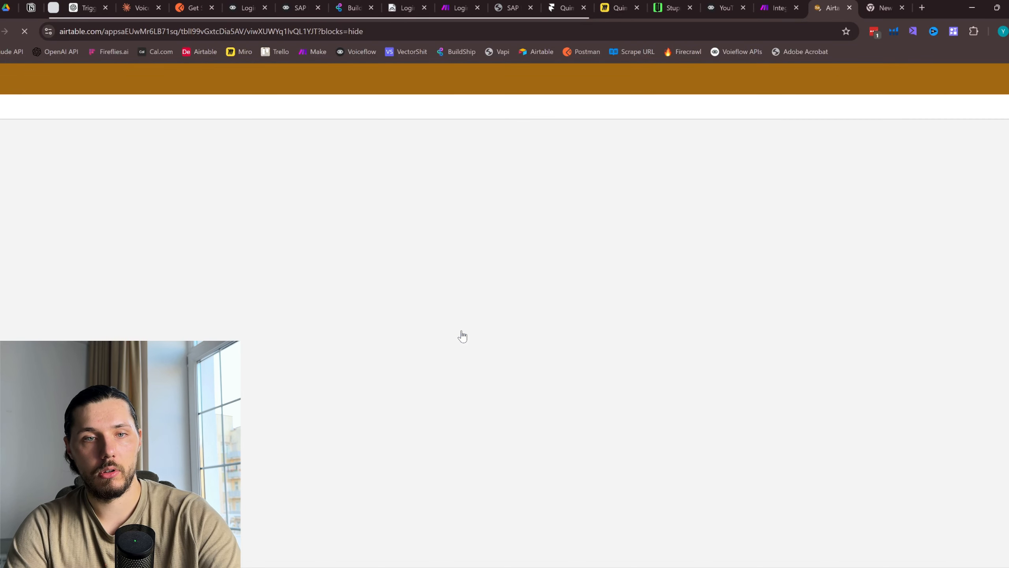
pyautogui.click(902, 7)
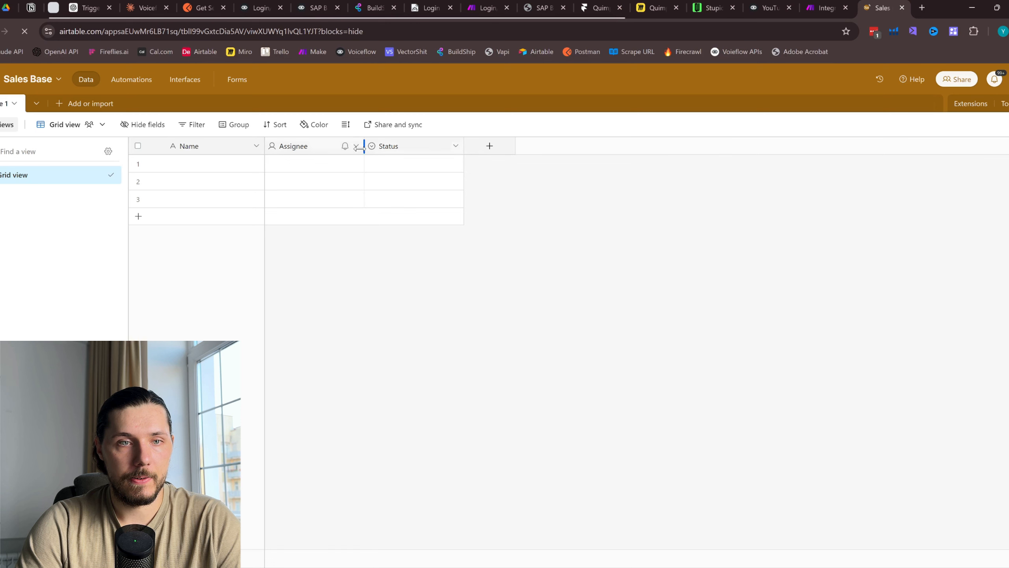
pyautogui.click(356, 147)
pyautogui.click(332, 464)
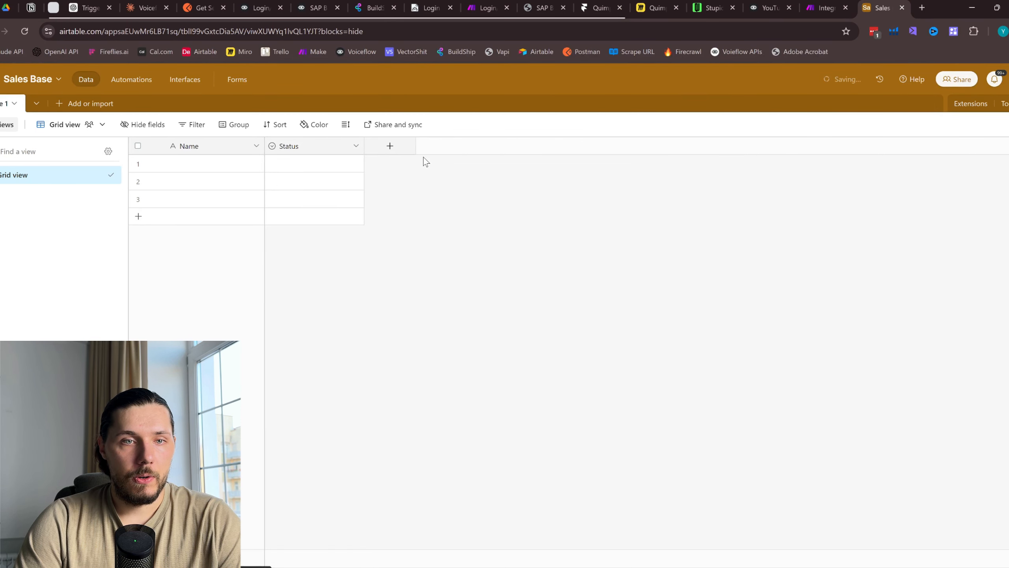
pyautogui.click(356, 146)
pyautogui.click(323, 464)
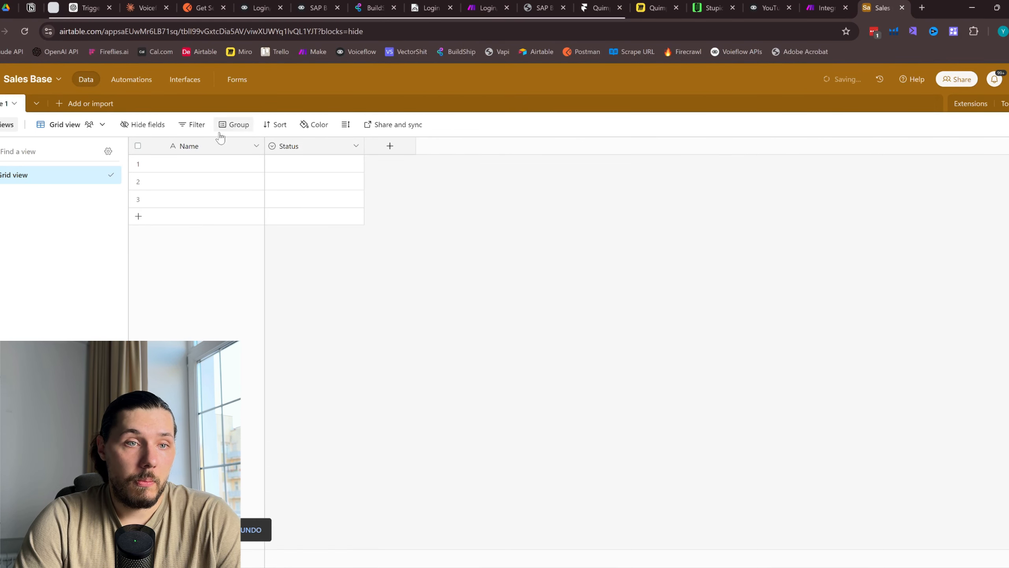
pyautogui.click(256, 146)
pyautogui.click(411, 177)
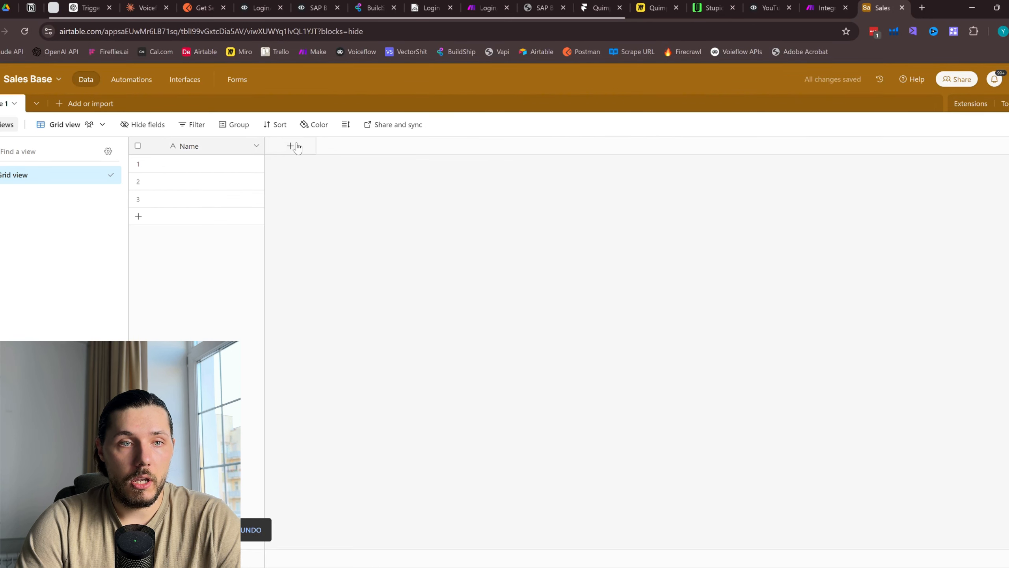
# Add an Email field of the Email type
pyautogui.click(290, 146)
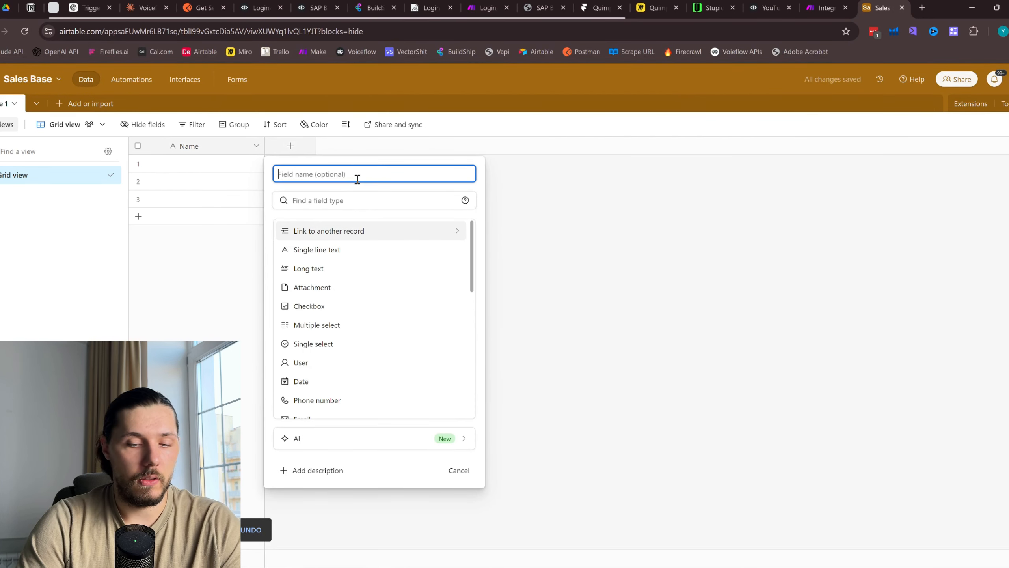
pyautogui.write('emai')
pyautogui.click(350, 203)
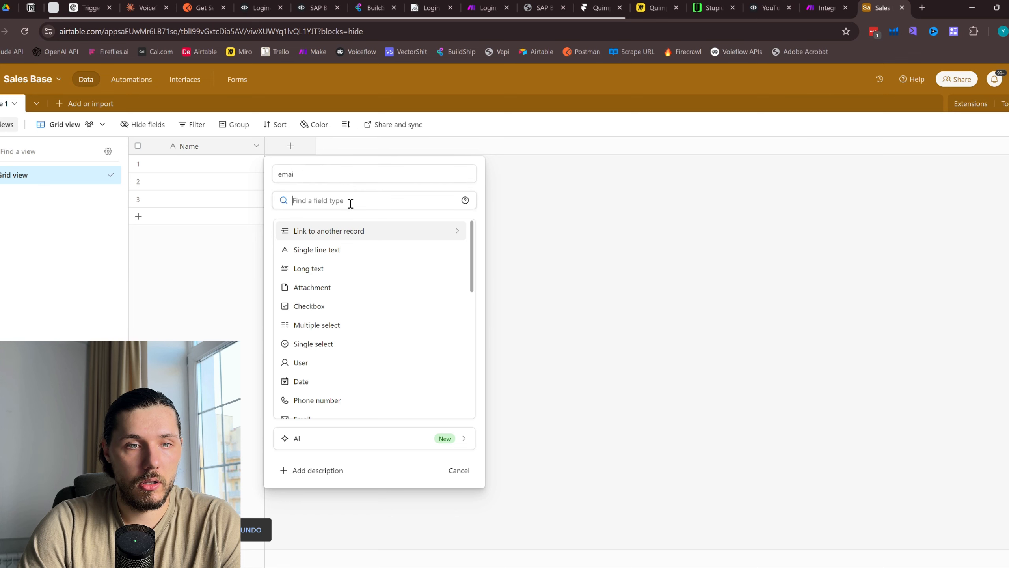
pyautogui.write('e')
pyautogui.click(358, 238)
pyautogui.click(299, 174)
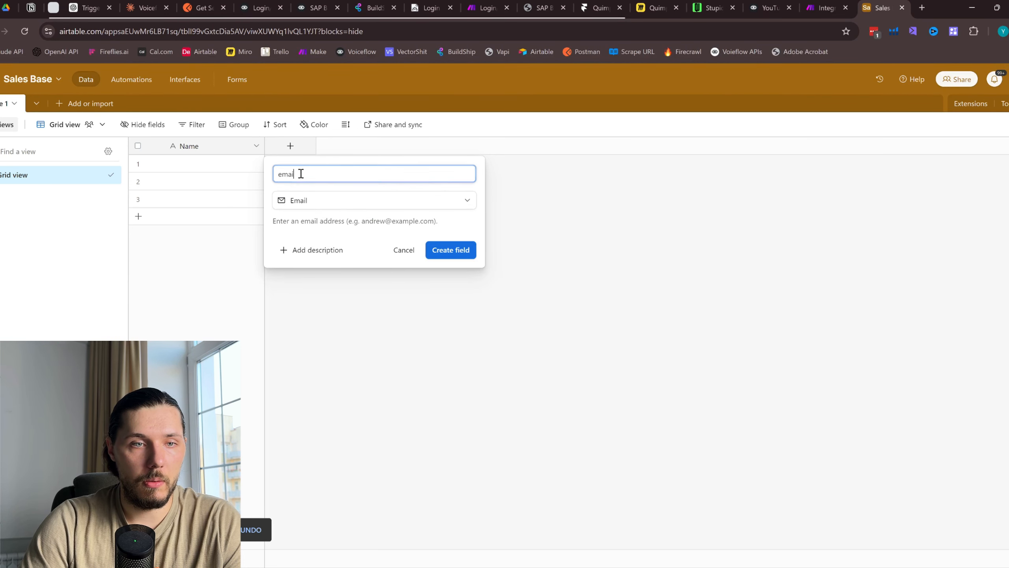
pyautogui.hotkey('ctrl', 'a')
pyautogui.write('E')
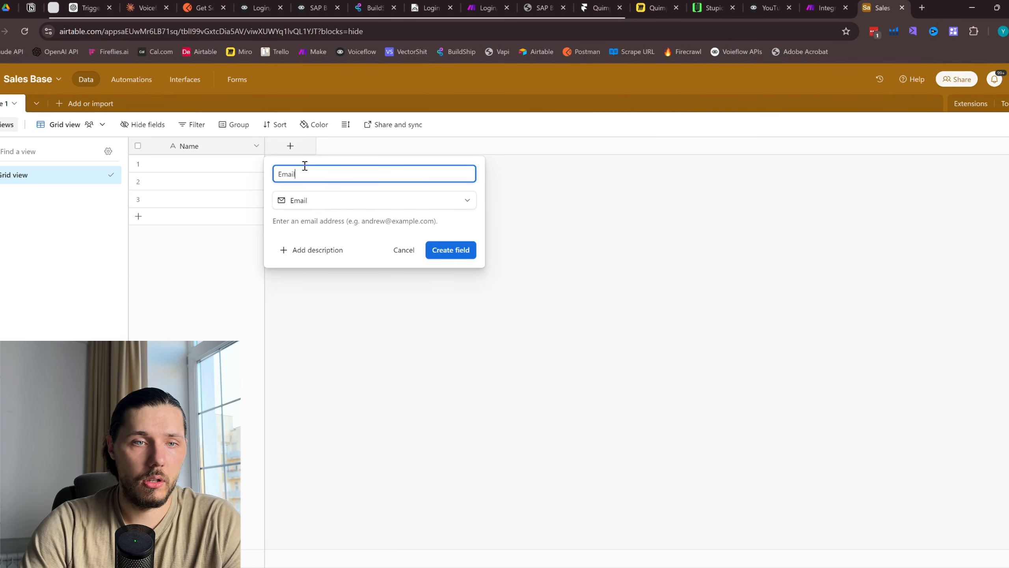
pyautogui.press('Return')
# Add a single line text field named Password
pyautogui.click(390, 146)
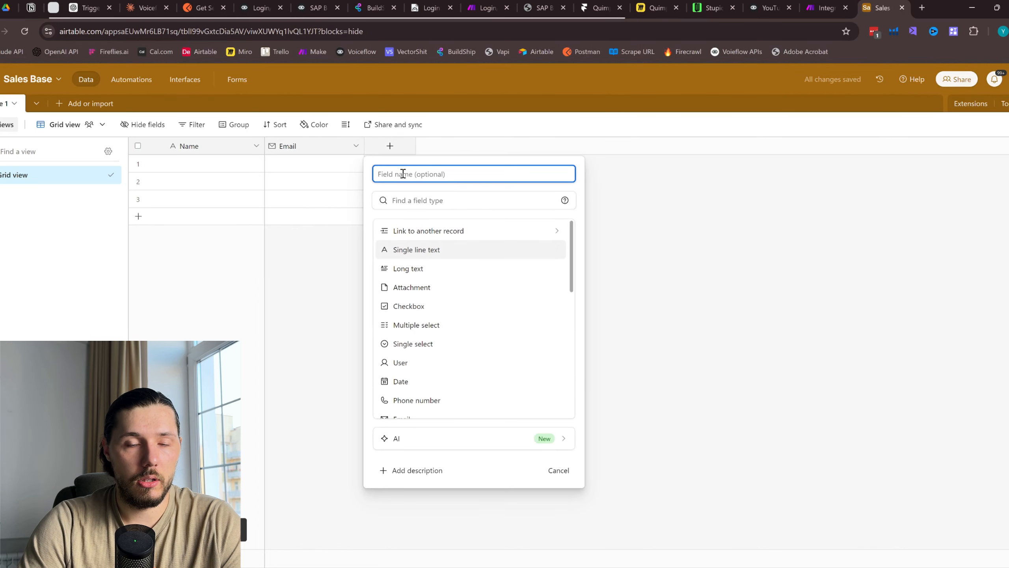
pyautogui.click(421, 254)
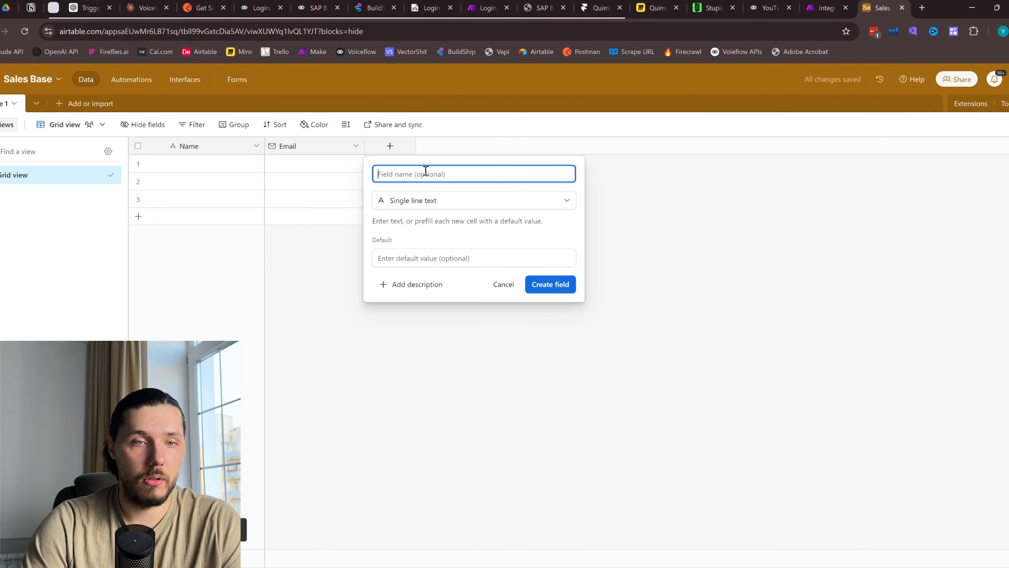
pyautogui.write('Passwo')
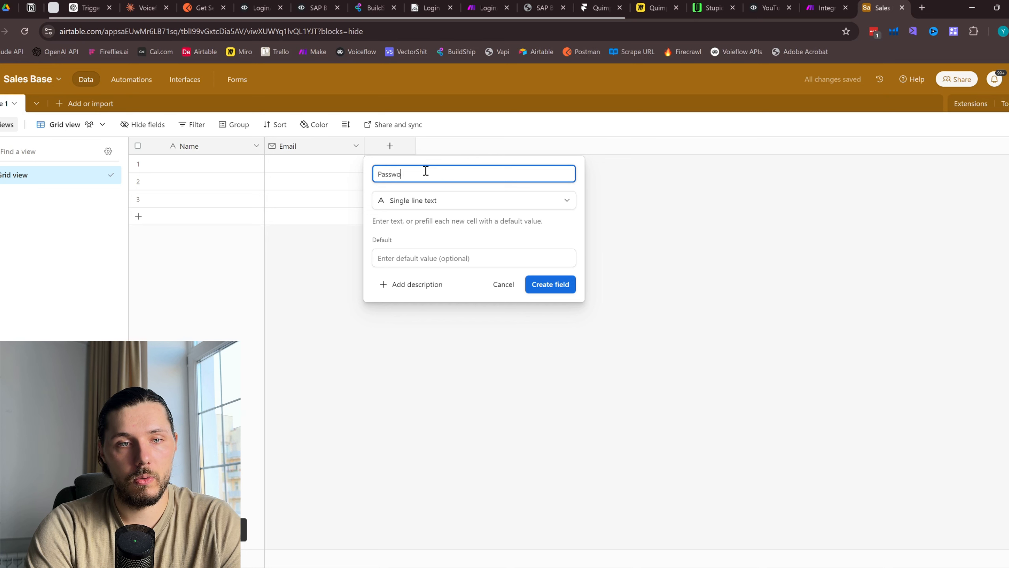
pyautogui.write('rd')
pyautogui.click(551, 284)
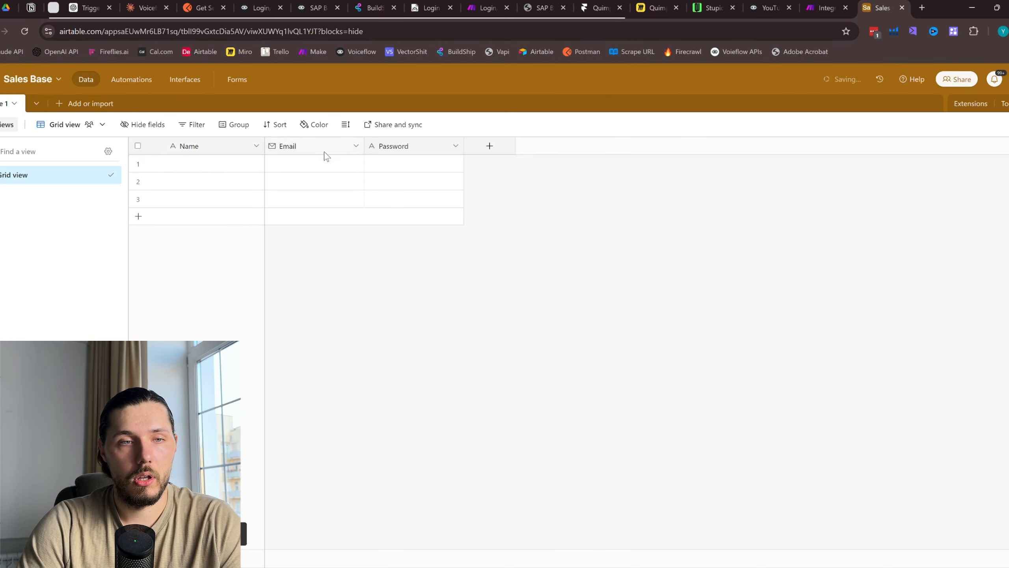
pyautogui.click(490, 145)
# Edit the first contact's name and enter their email address and password
pyautogui.press('Escape')
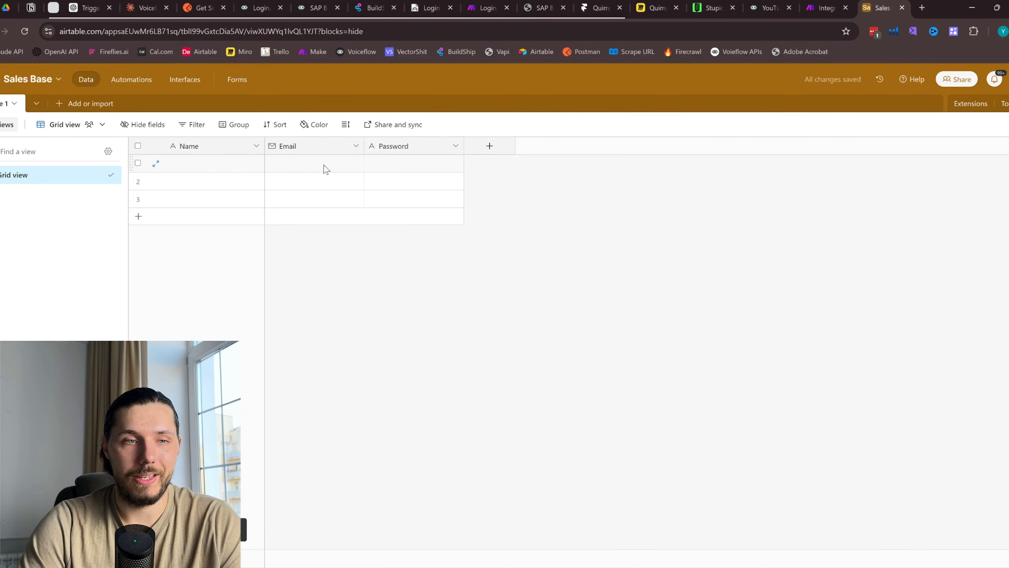
pyautogui.doubleClick(225, 160)
pyautogui.write('j')
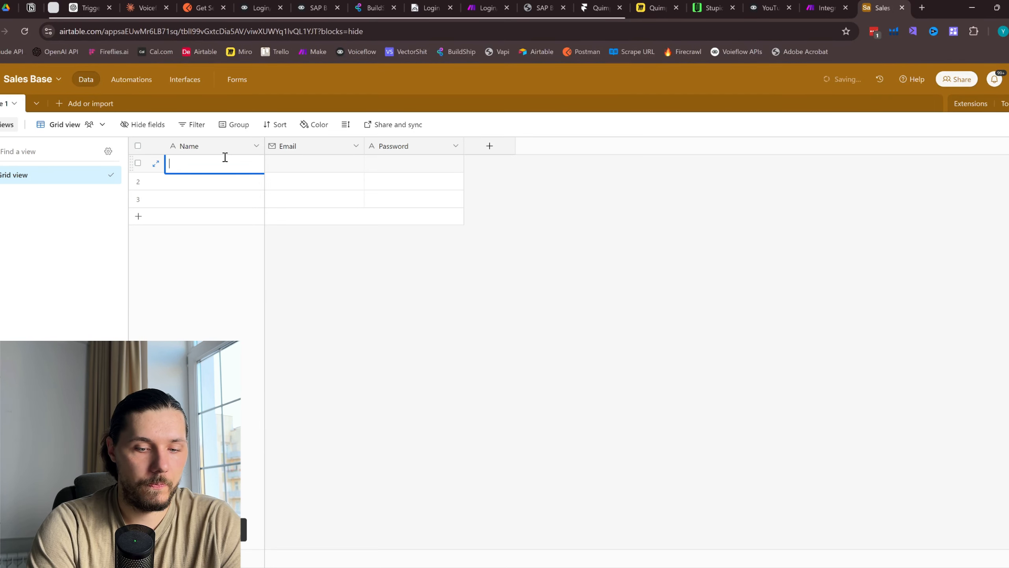
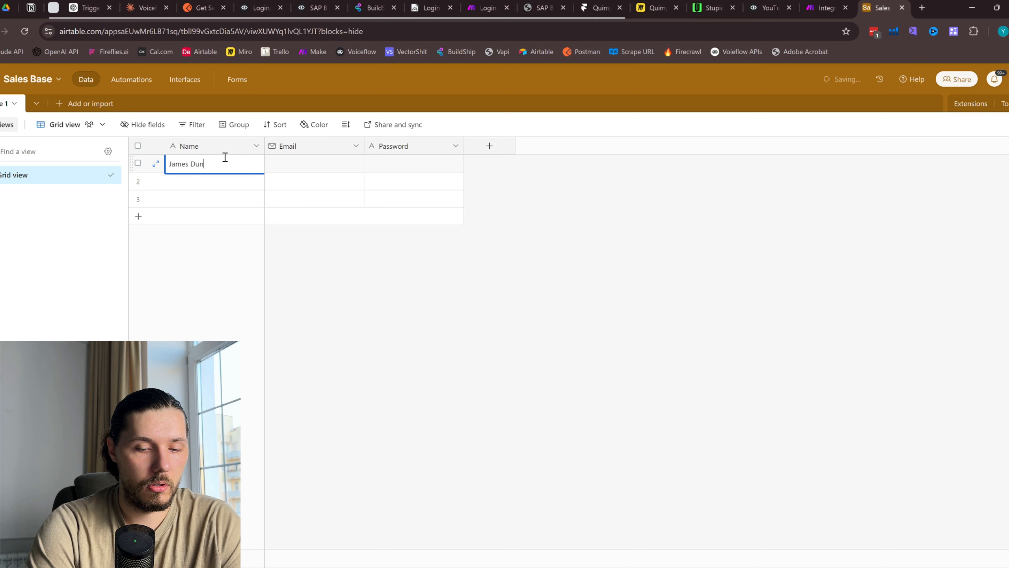
pyautogui.doubleClick(205, 164)
pyautogui.click(338, 168)
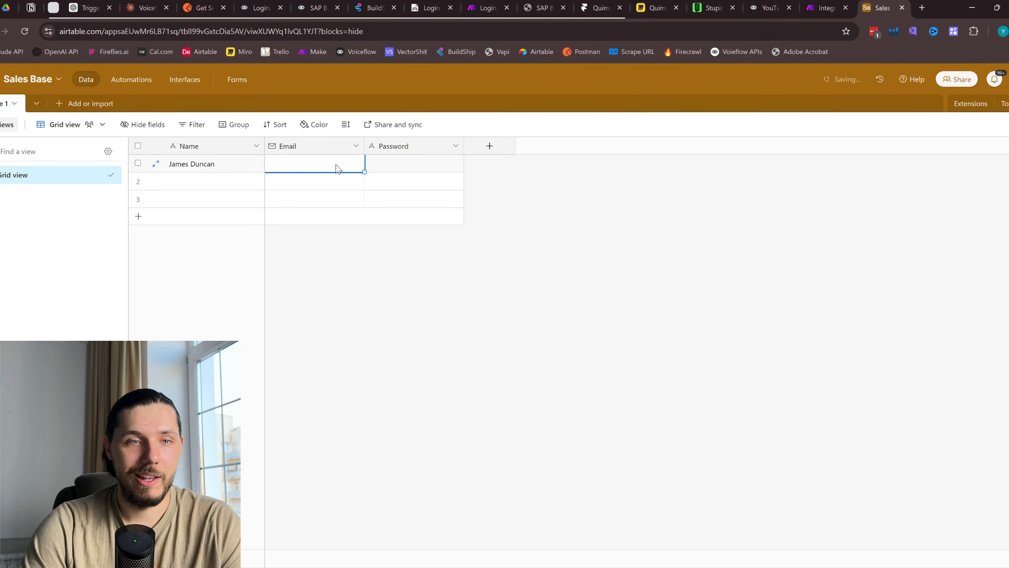
pyautogui.click(337, 165)
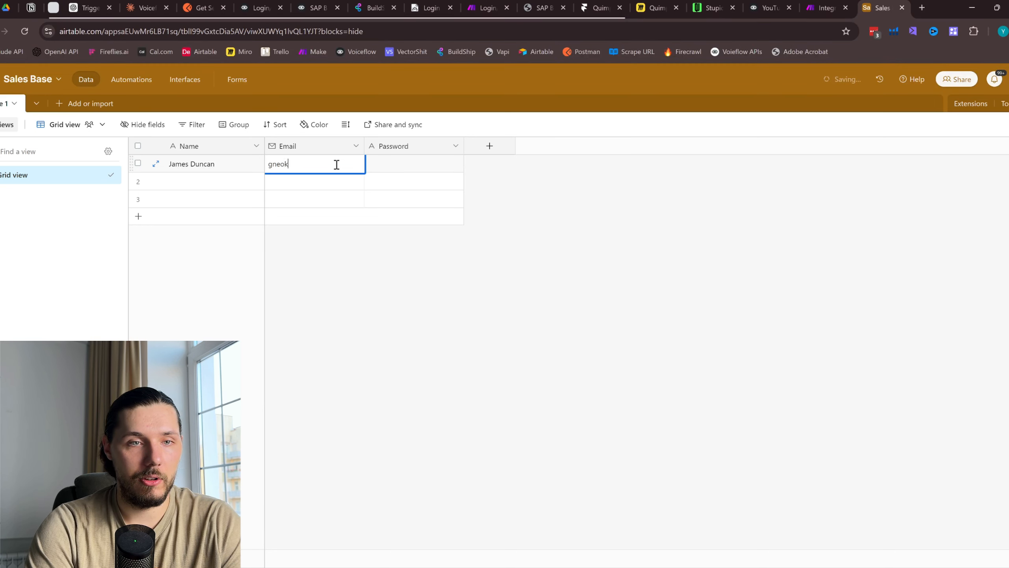
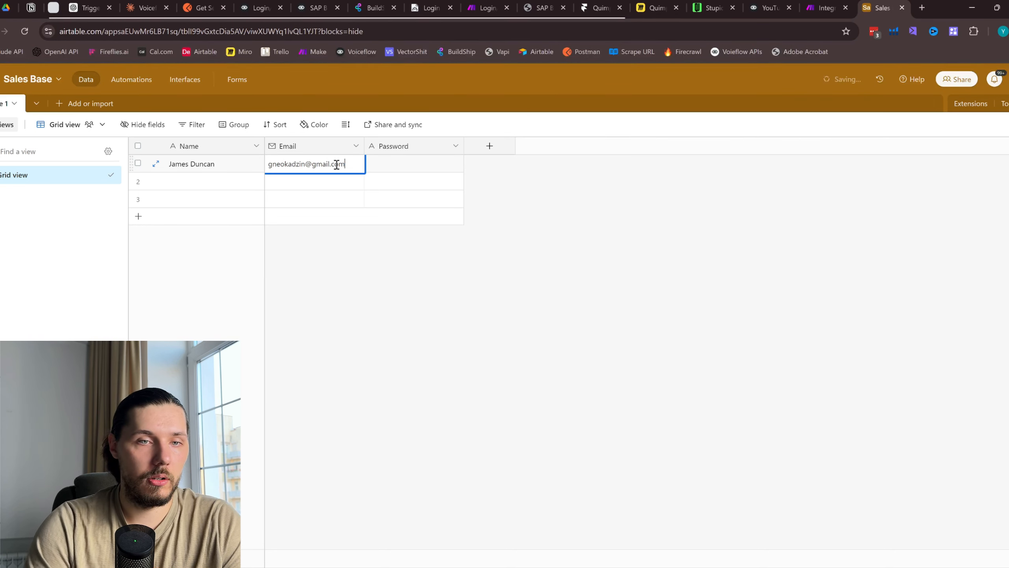
pyautogui.click(406, 162)
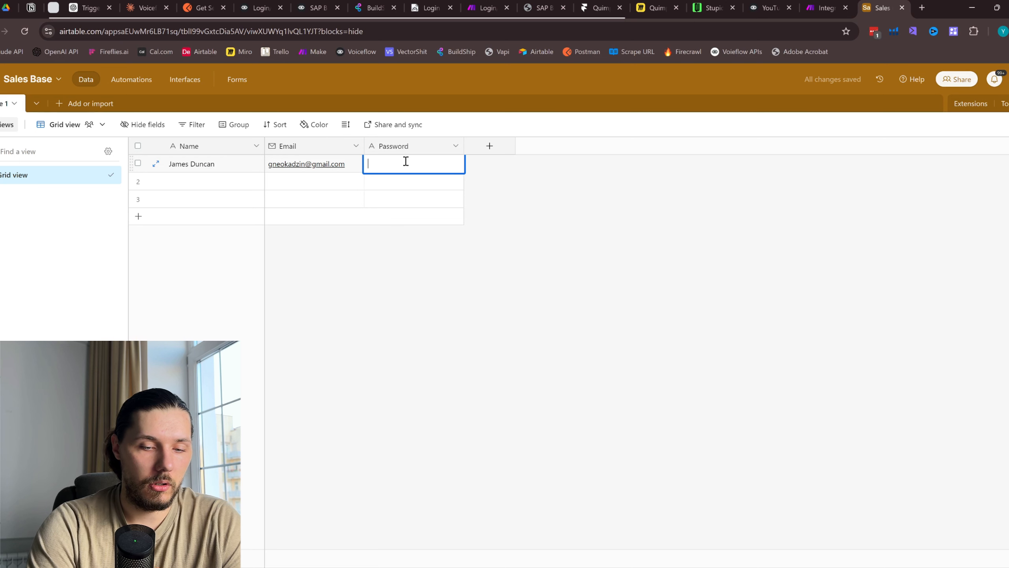
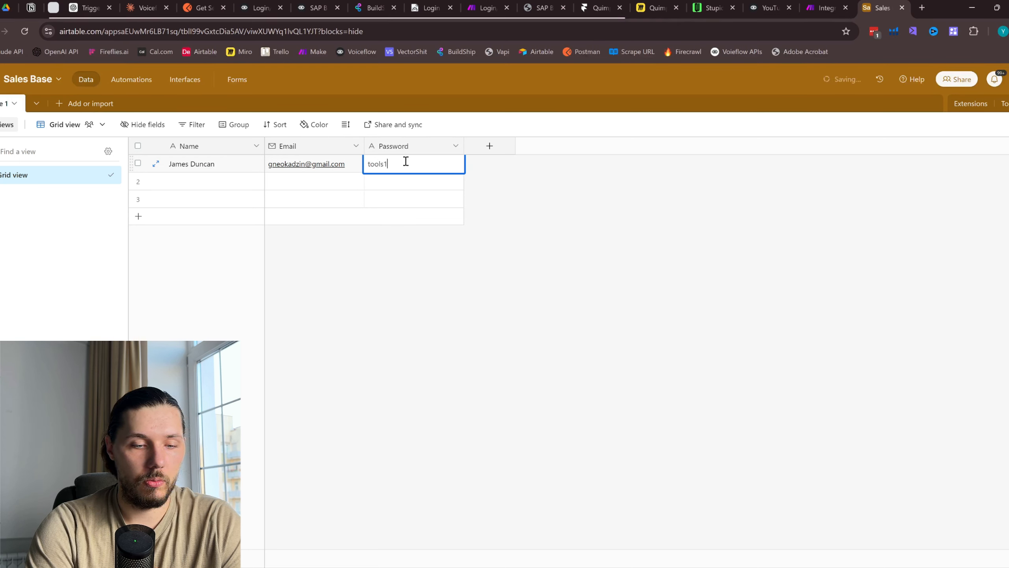
pyautogui.press('Return')
# Add a second contact with a full name, email address and password
pyautogui.doubleClick(245, 186)
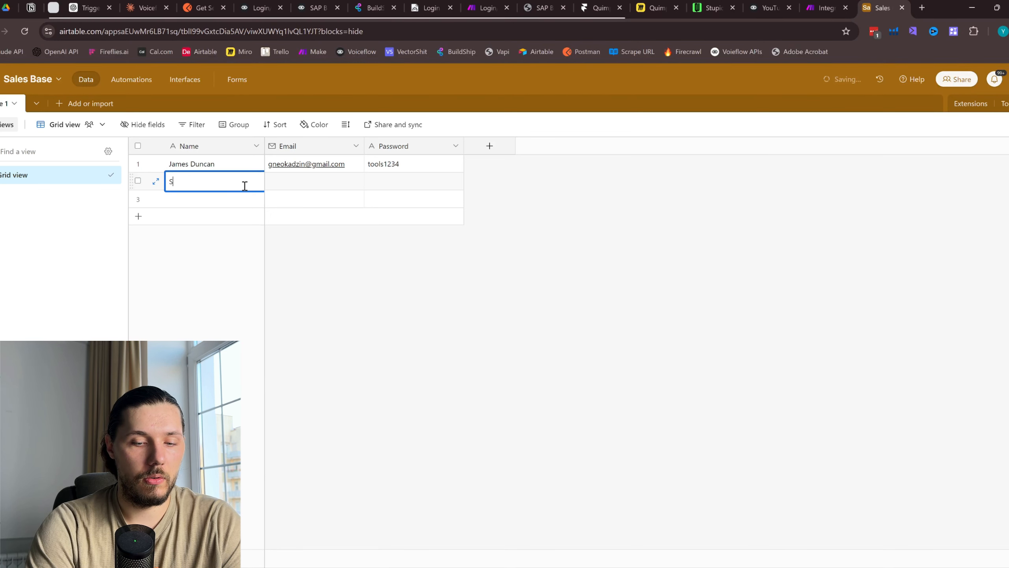
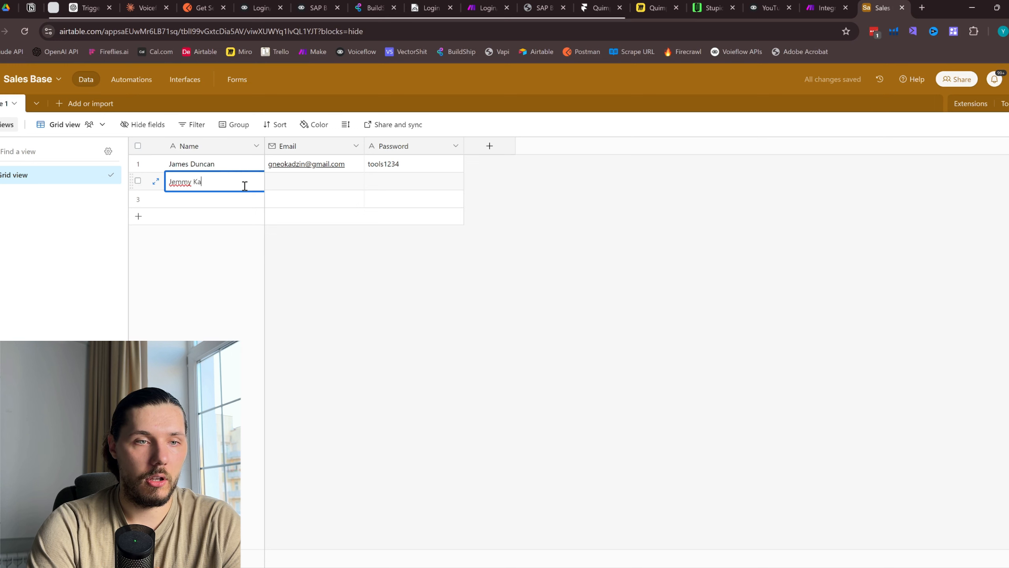
pyautogui.click(295, 181)
pyautogui.click(296, 180)
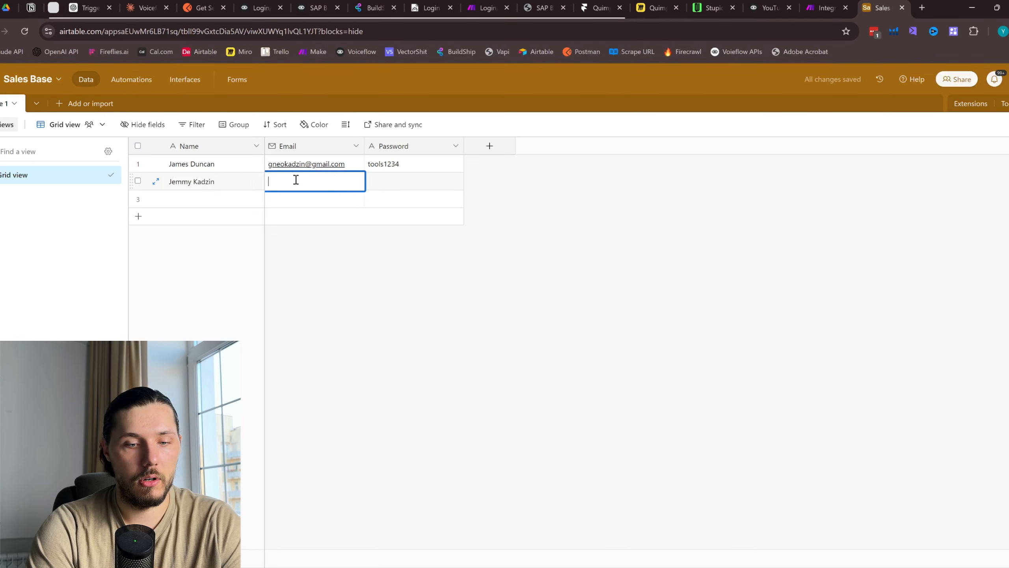
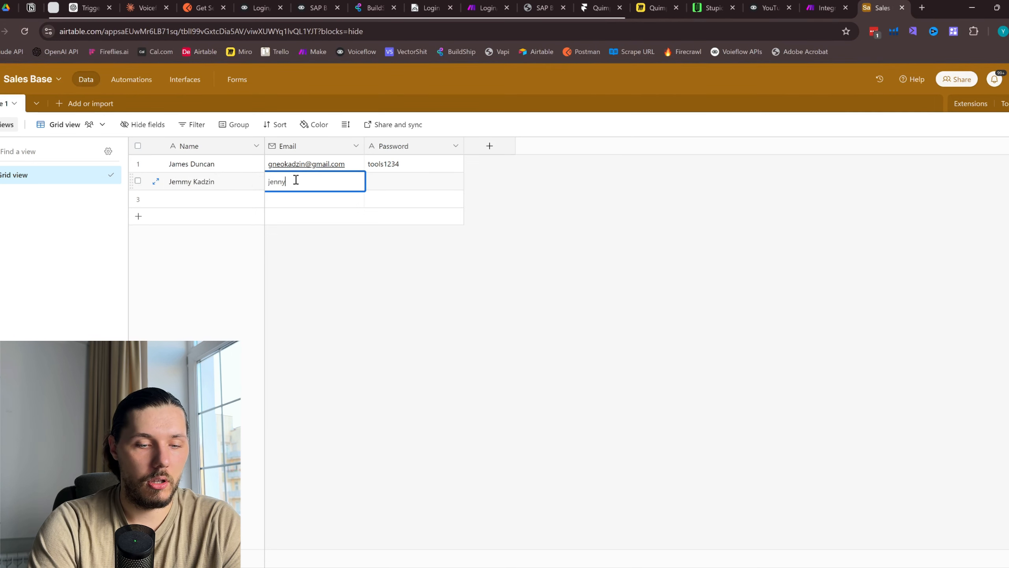
pyautogui.click(382, 185)
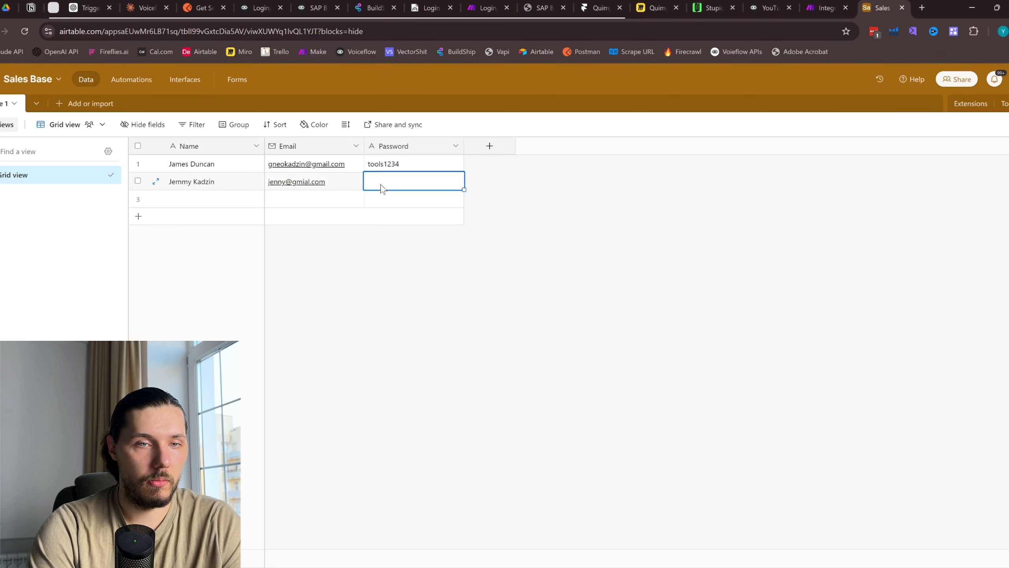
pyautogui.click(382, 184)
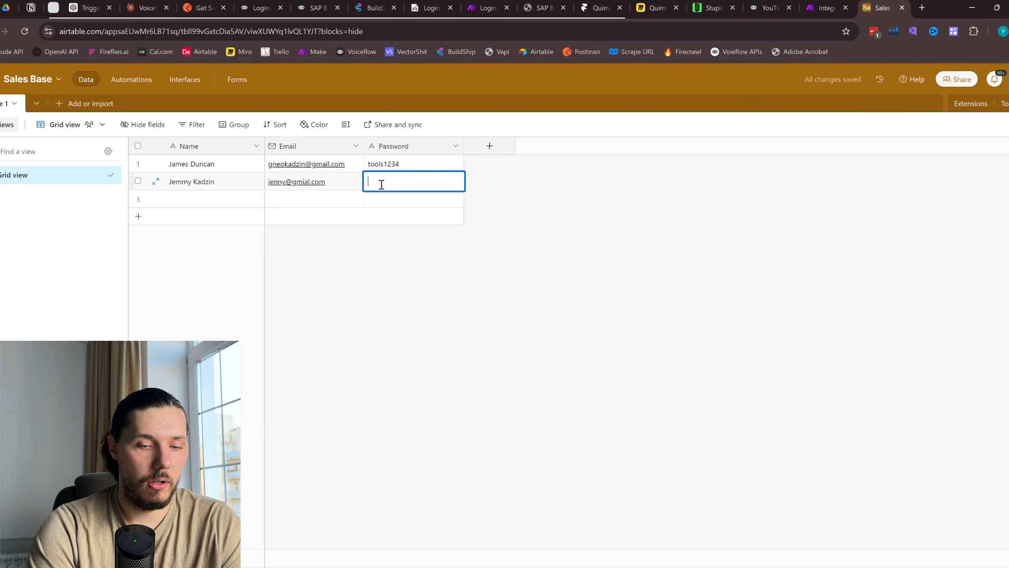
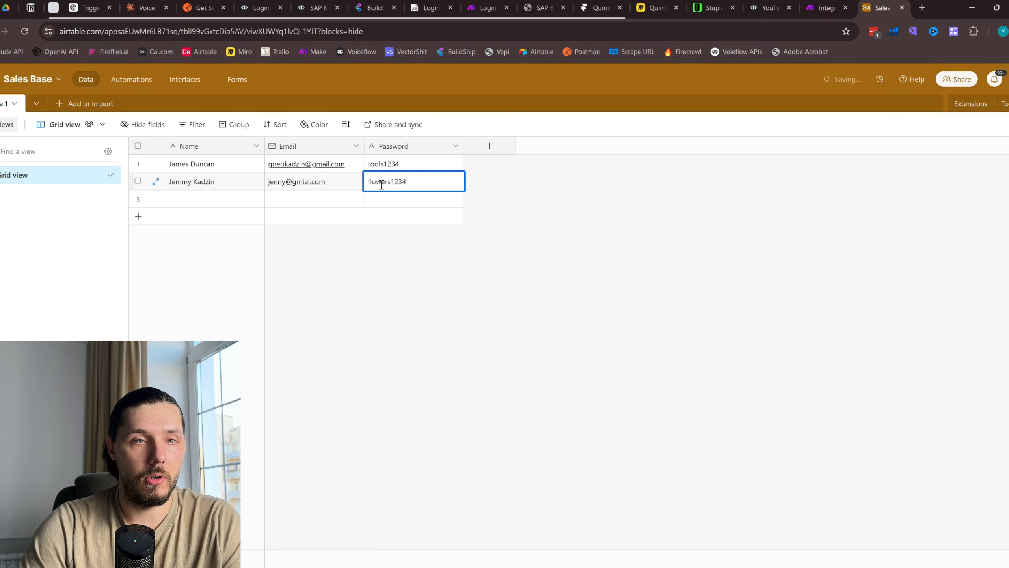
# Correct the letter order typo in the first contact's email address
pyautogui.doubleClick(314, 160)
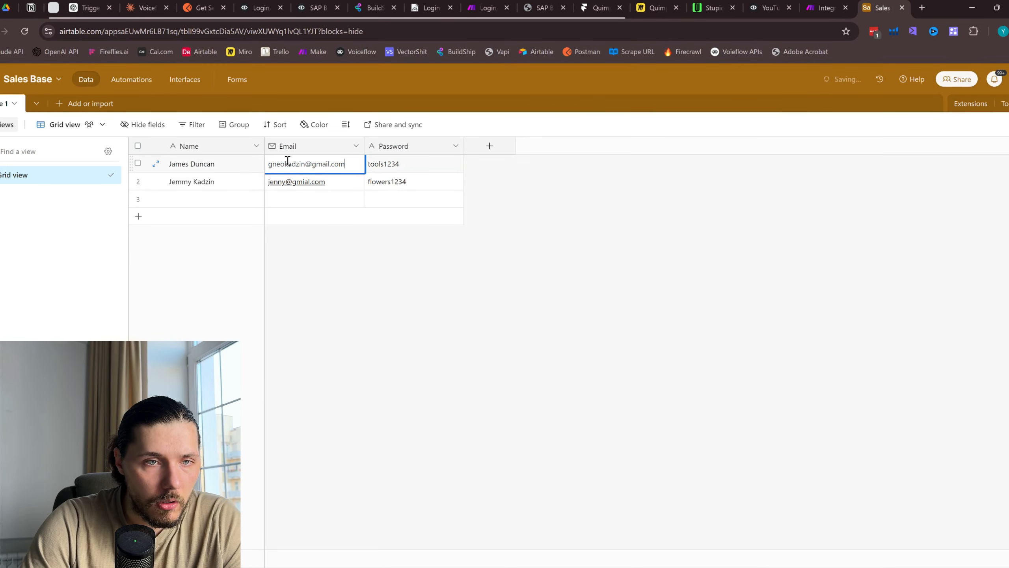
pyautogui.press('BackSpace')
pyautogui.press('BackSpace')
pyautogui.press('BackSpace')
pyautogui.write('eno')
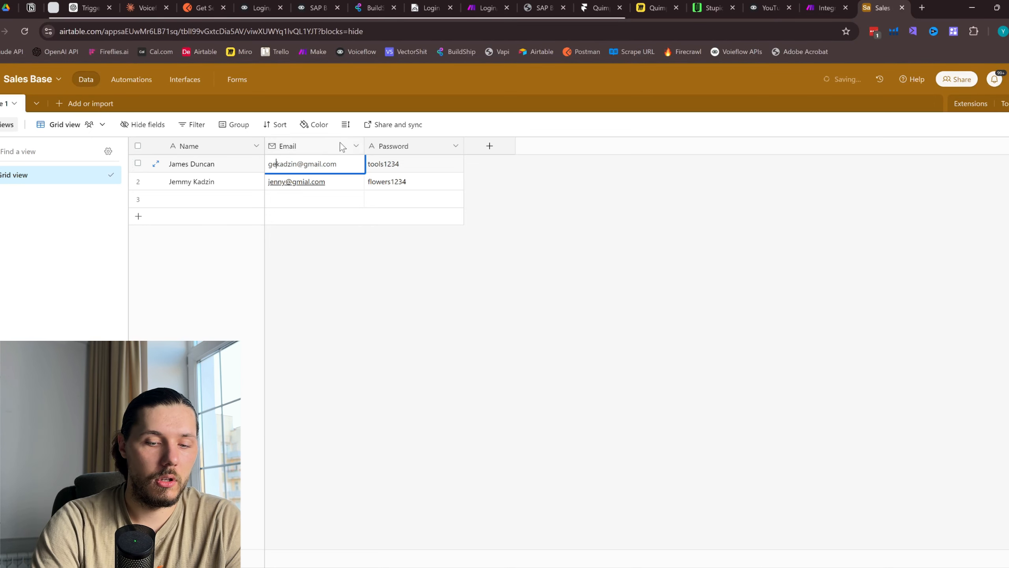
pyautogui.click(567, 255)
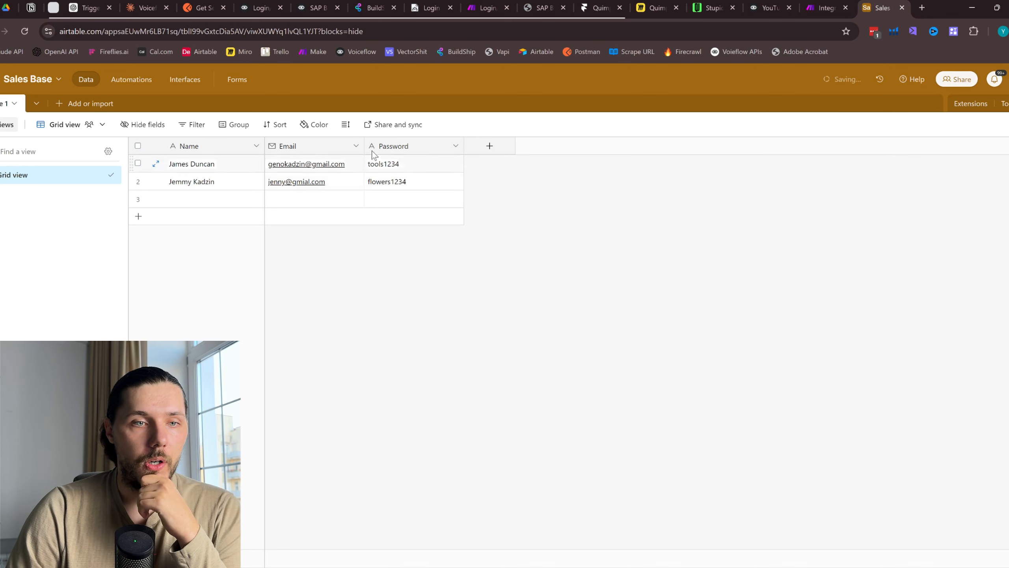
# Set the Airtable Search Records module's base to Sales Base and table to Table 1
pyautogui.click(825, 7)
pyautogui.click(564, 204)
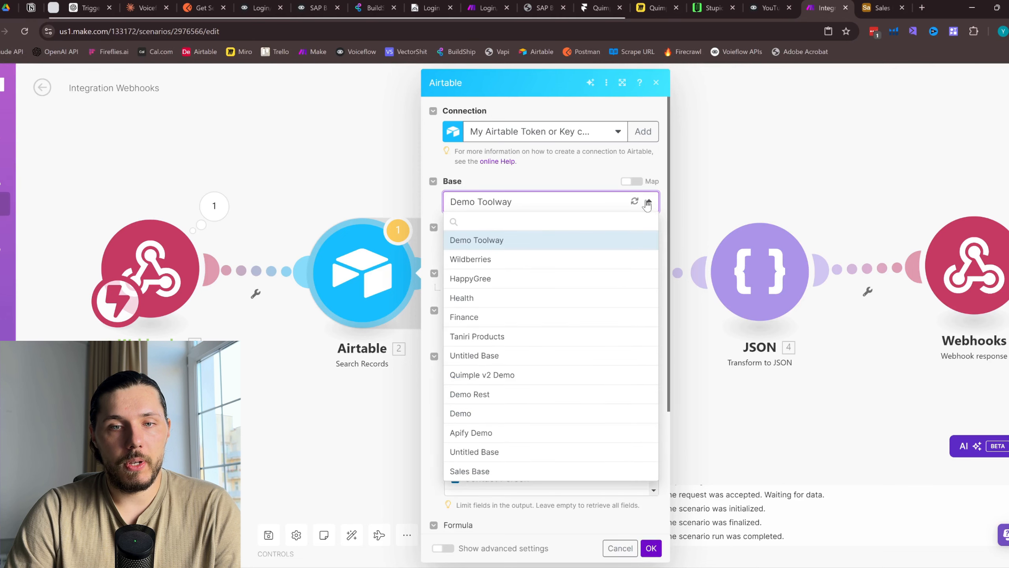
pyautogui.click(470, 477)
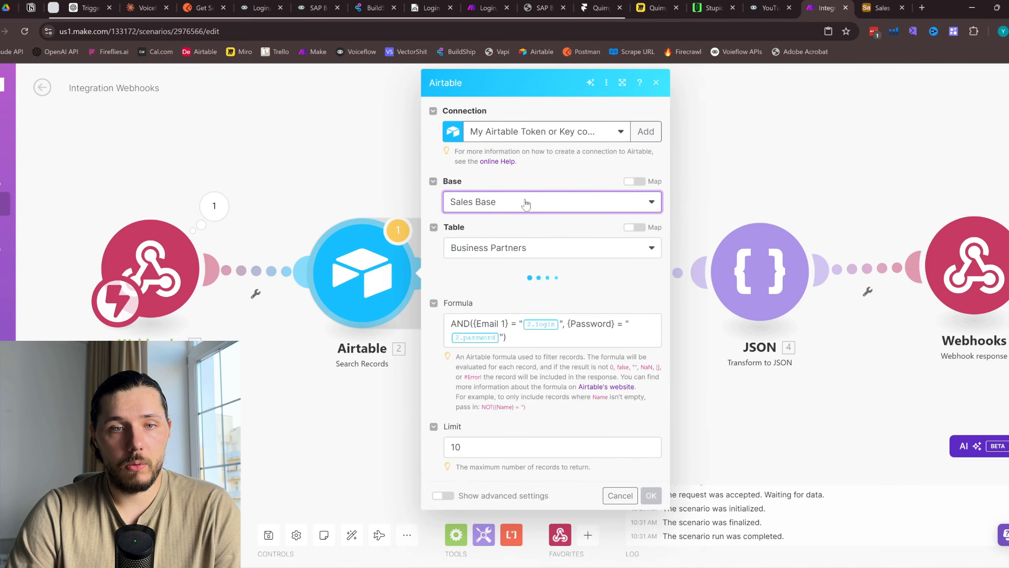
pyautogui.click(598, 137)
pyautogui.click(566, 102)
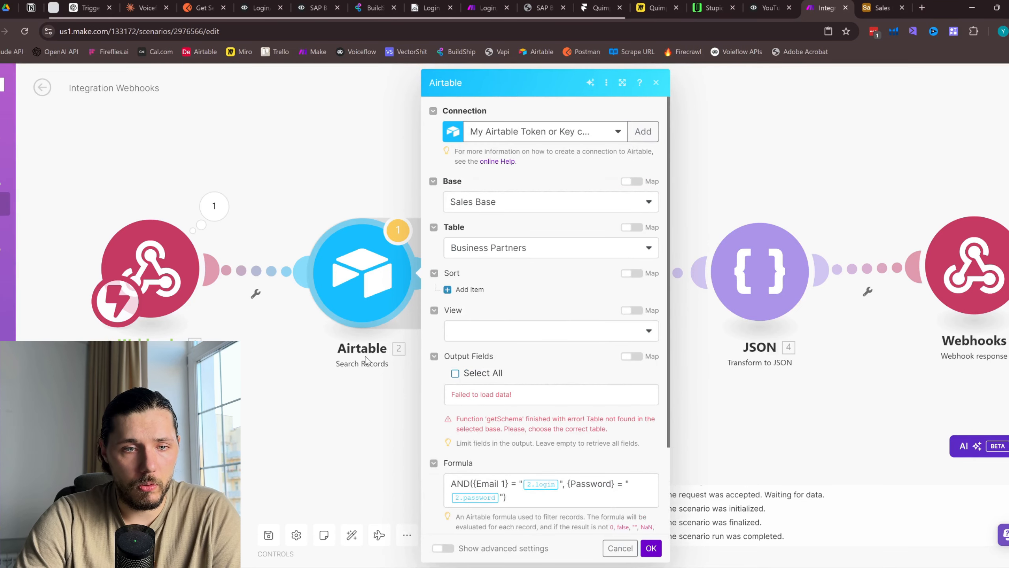
pyautogui.click(467, 205)
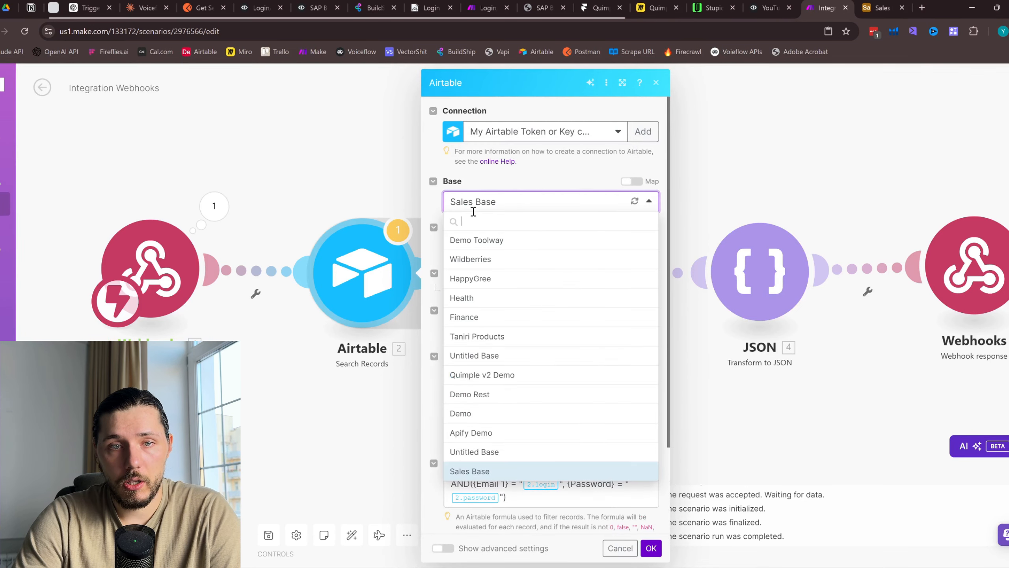
pyautogui.click(501, 199)
pyautogui.click(509, 252)
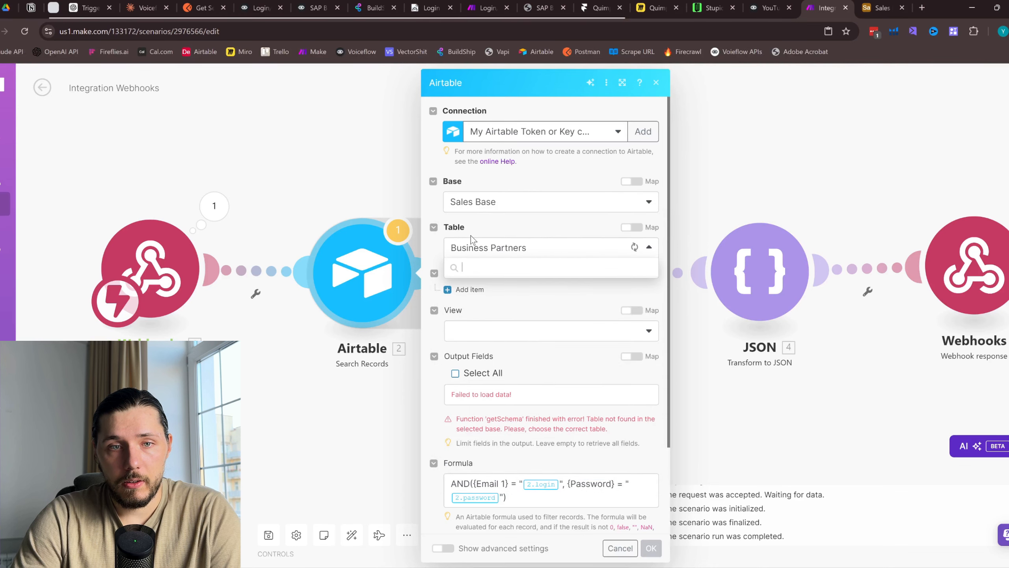
pyautogui.click(477, 286)
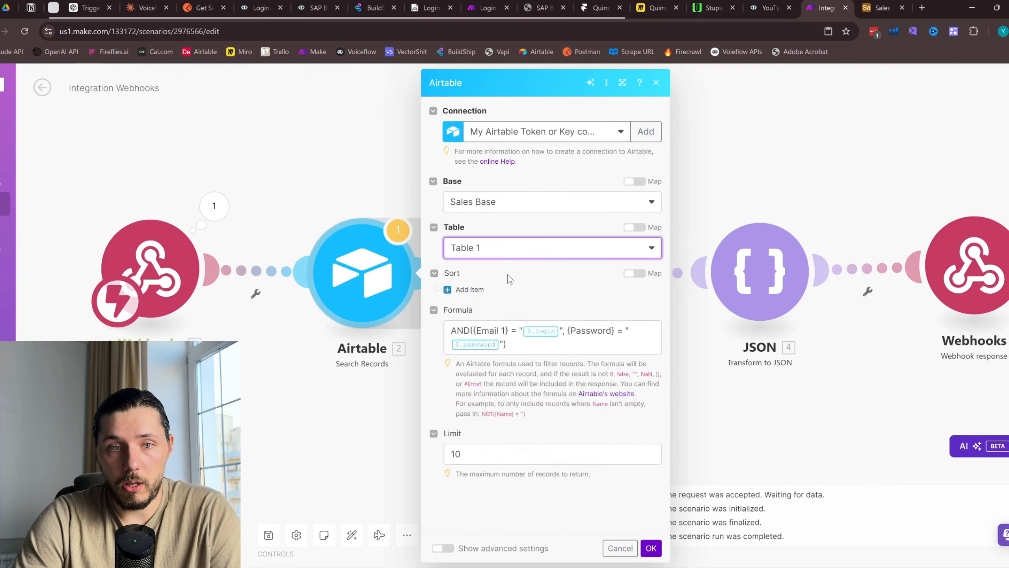
# Show the login and password bundle the webhook last received
pyautogui.click(880, 7)
pyautogui.click(827, 7)
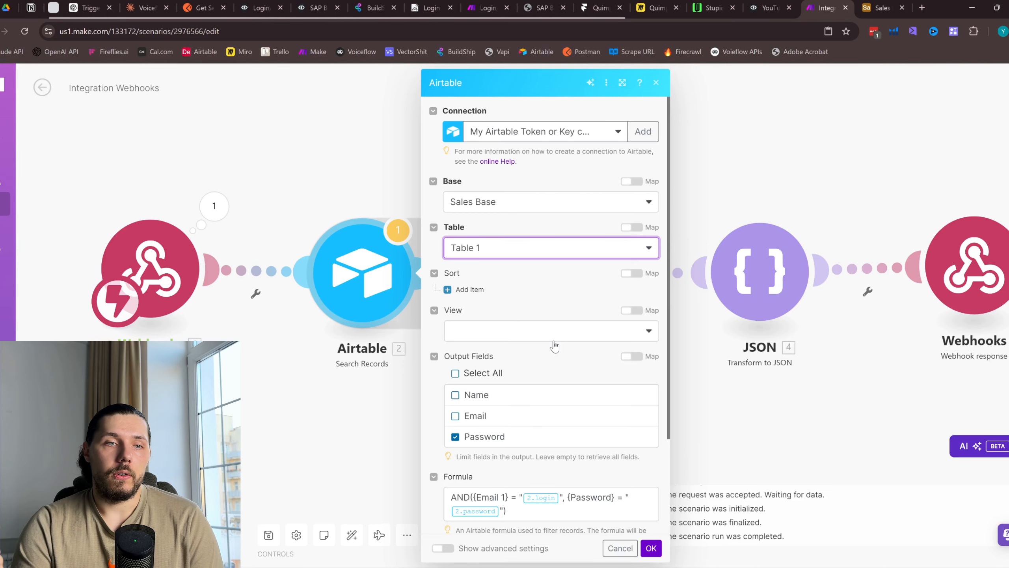
pyautogui.click(214, 206)
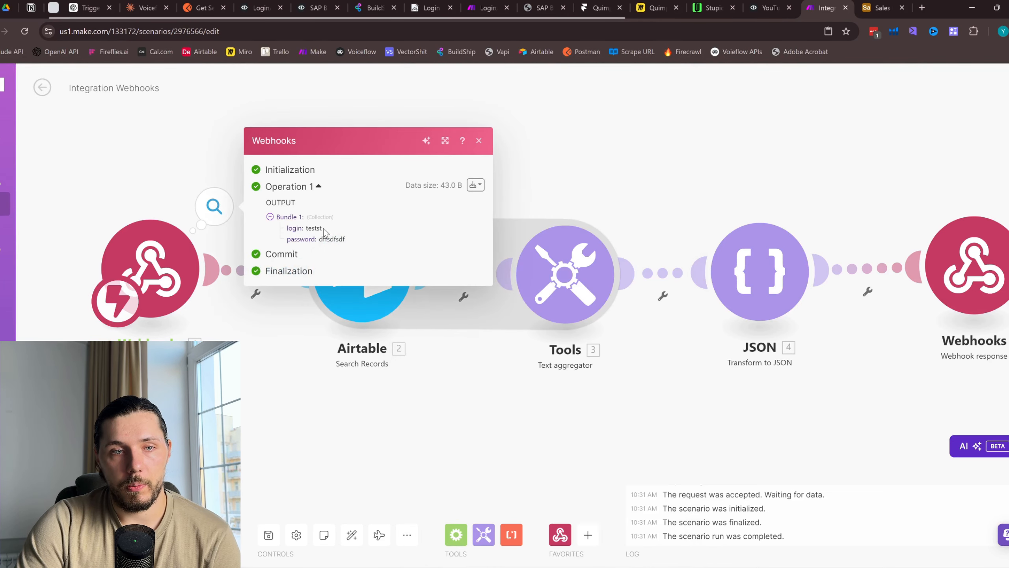
# Review the Airtable module formula in the Login/Pass Airtable scenario for reference
pyautogui.moveTo(286, 232); pyautogui.dragTo(364, 246)
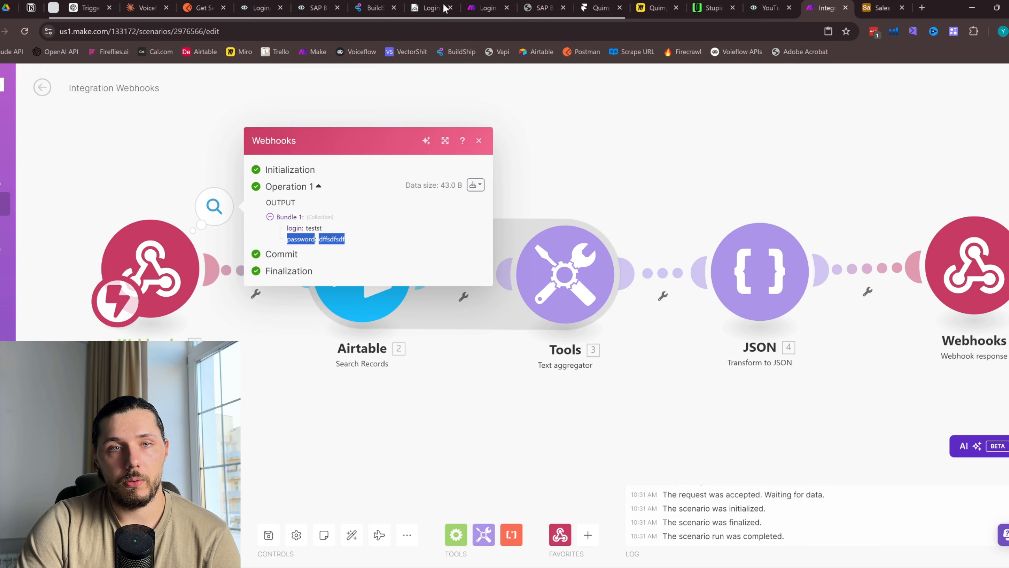
pyautogui.click(487, 8)
pyautogui.click(233, 242)
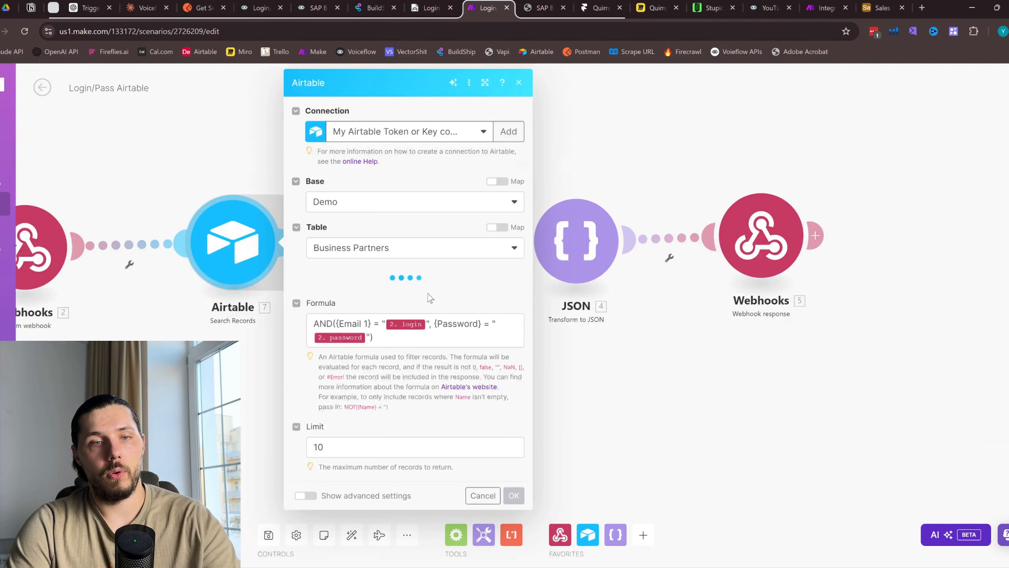
pyautogui.click(392, 334)
pyautogui.scroll(-5, 404, 412)
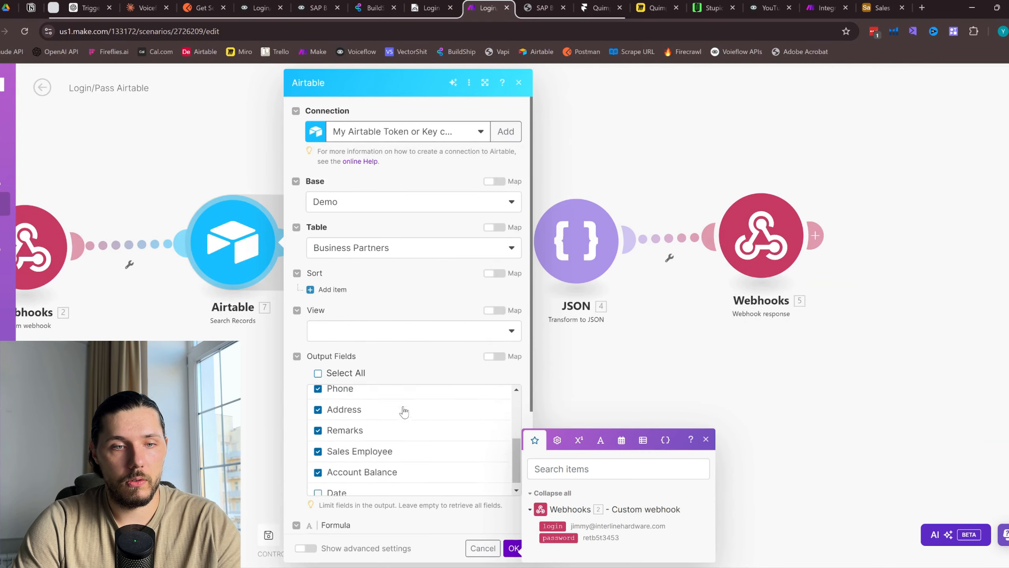
pyautogui.scroll(2, 404, 412)
pyautogui.scroll(-4, 465, 331)
pyautogui.click(396, 391)
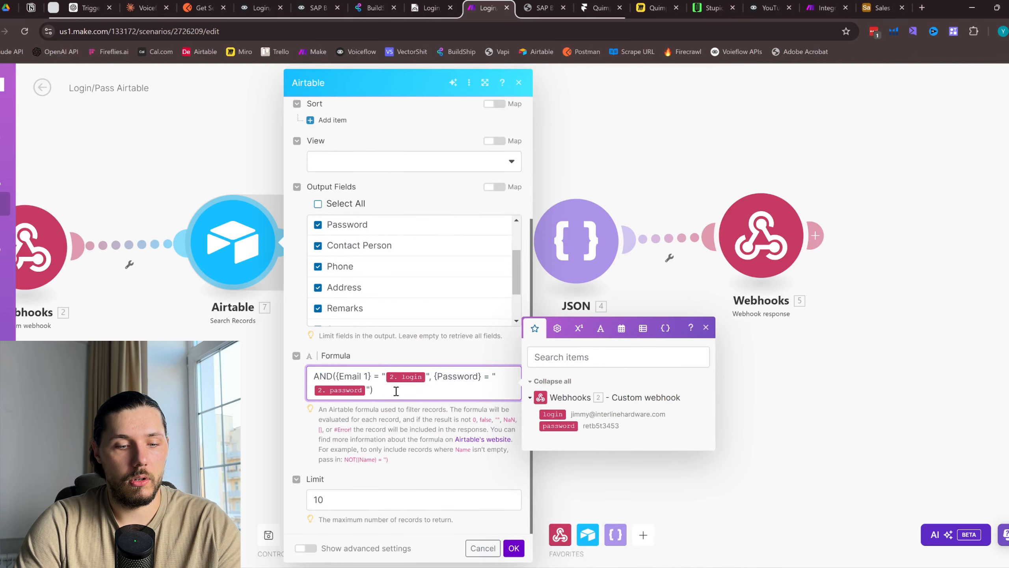
# Select all output fields (Name, Email, Password) in the Integration Webhooks Airtable module
pyautogui.click(827, 8)
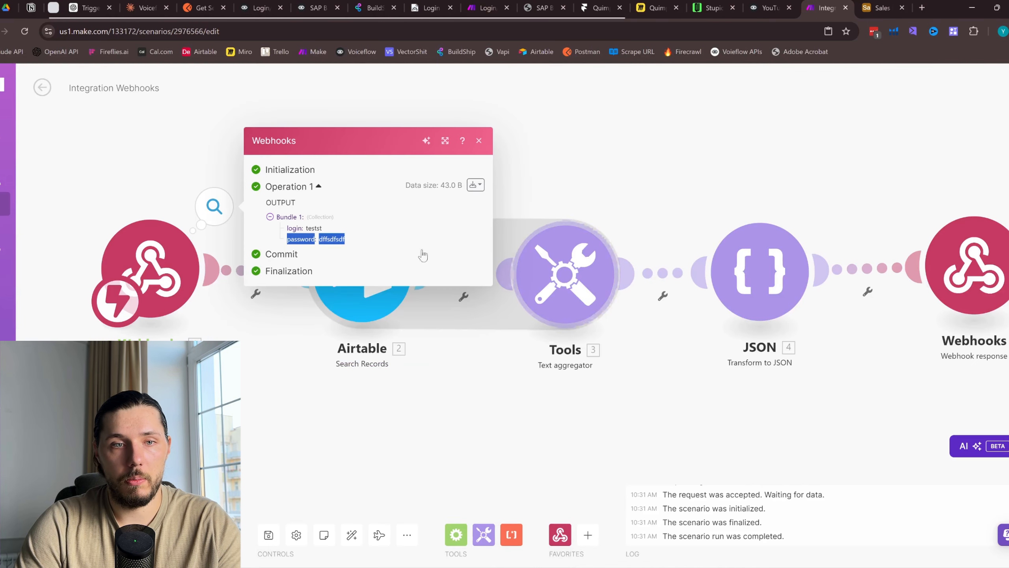
pyautogui.click(363, 310)
pyautogui.scroll(-3, 510, 346)
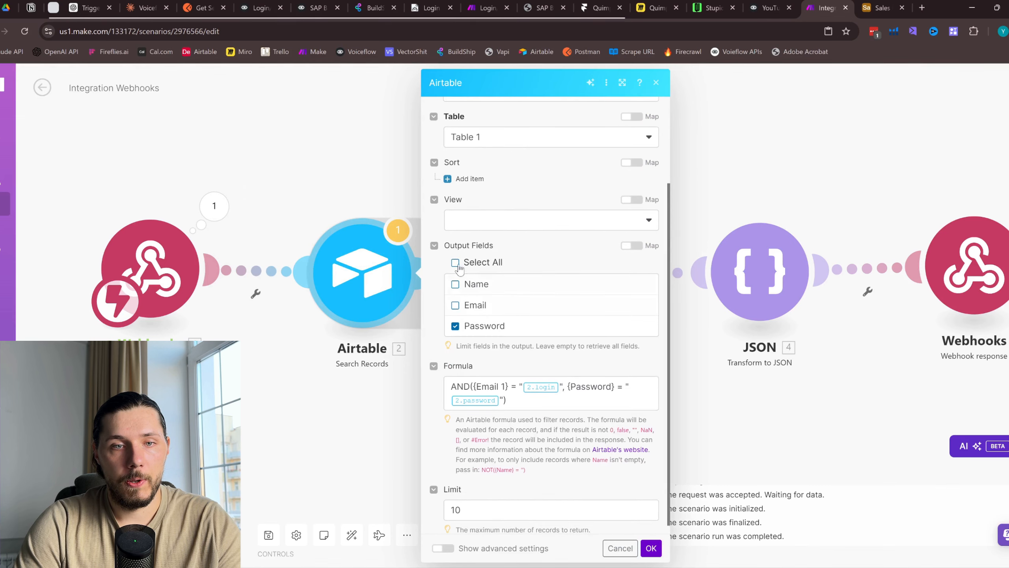
pyautogui.click(456, 264)
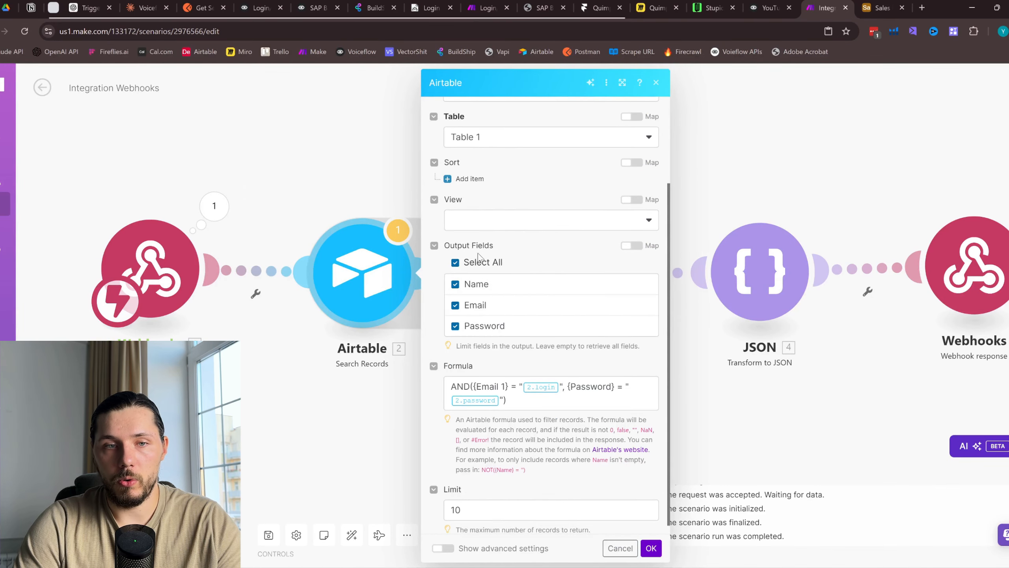
# Map the webhook's 1.login and 1.password into the formula's Email and Password conditions
pyautogui.click(466, 230)
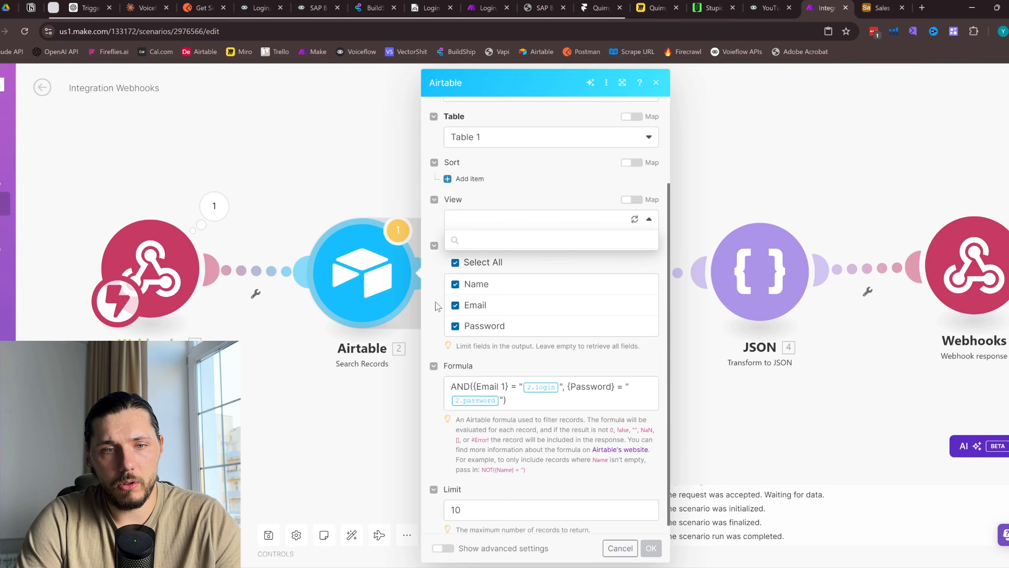
pyautogui.click(527, 403)
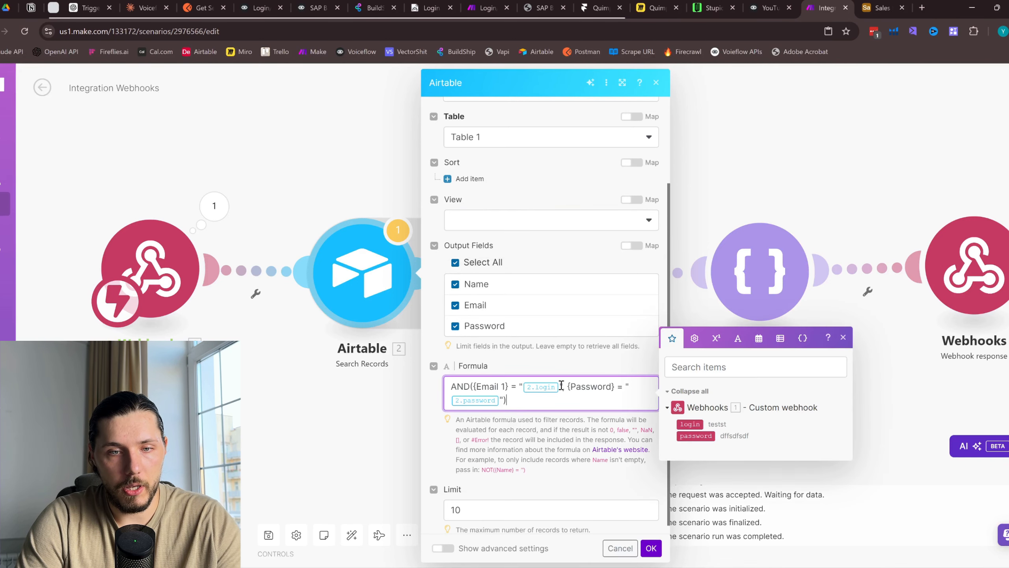
pyautogui.press('BackSpace')
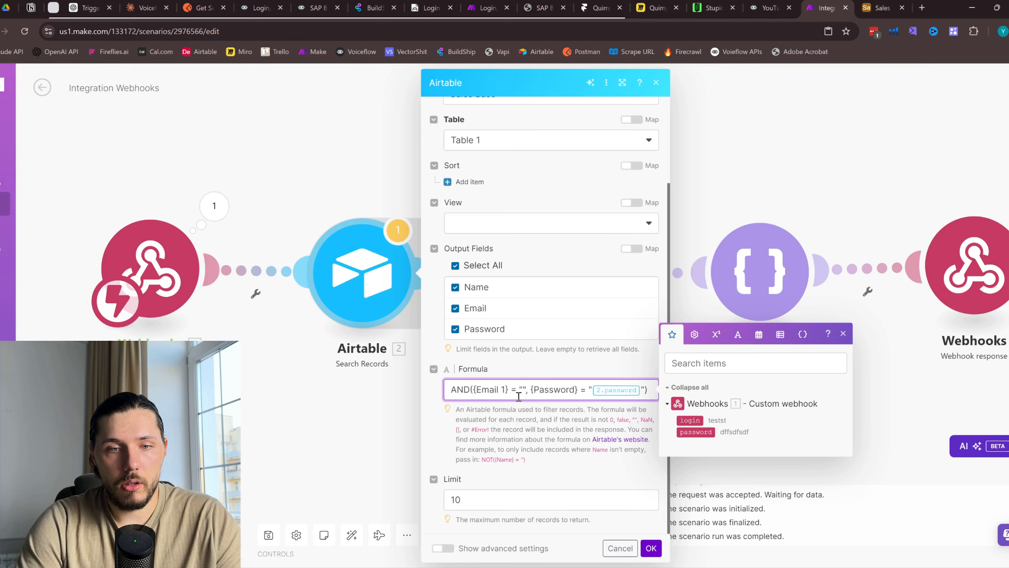
pyautogui.click(690, 420)
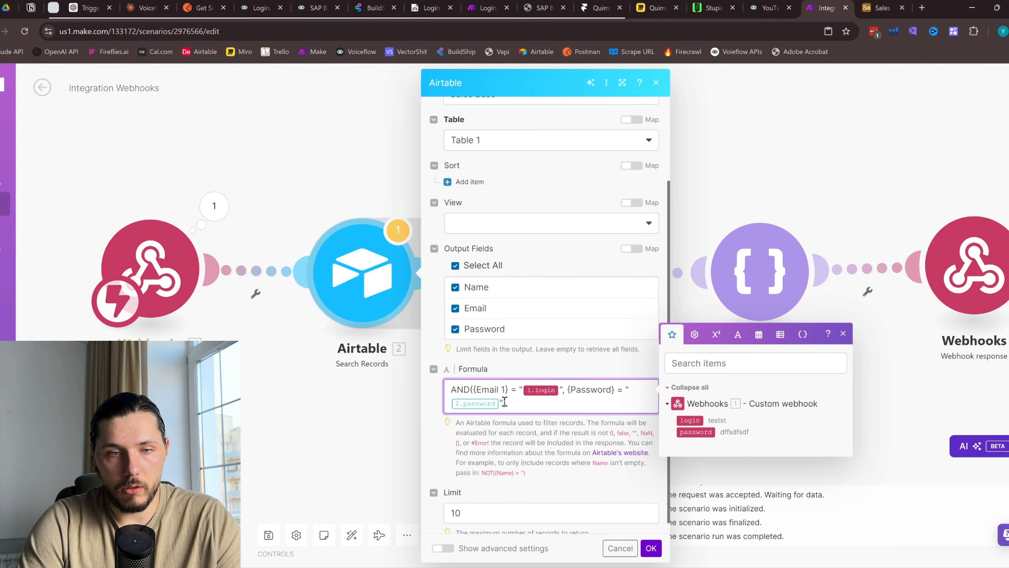
pyautogui.press('BackSpace')
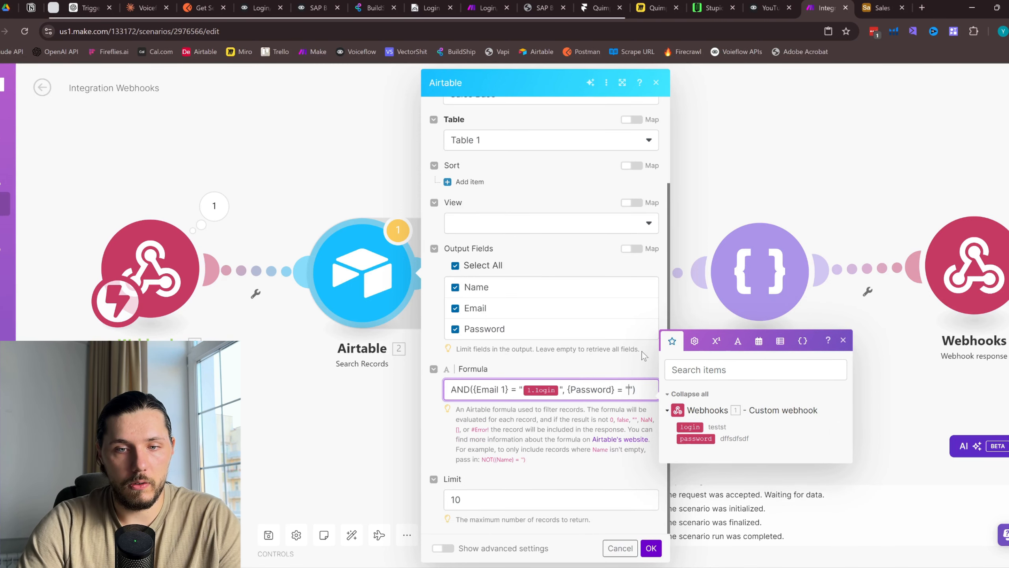
pyautogui.click(695, 434)
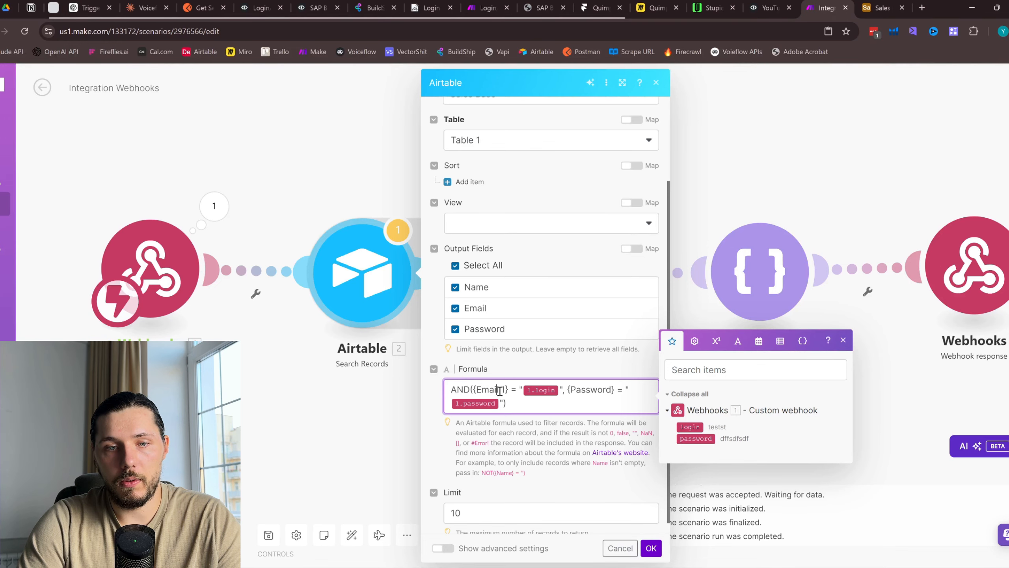
# Change {Email 1} to {Email}, confirm the module with OK, and show the webhook data
pyautogui.click(880, 7)
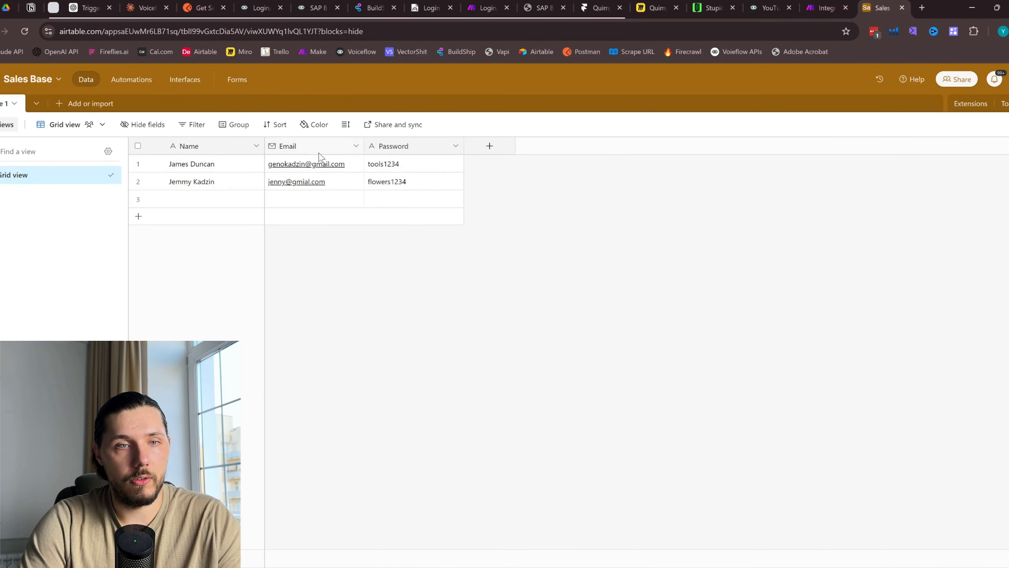
pyautogui.click(828, 8)
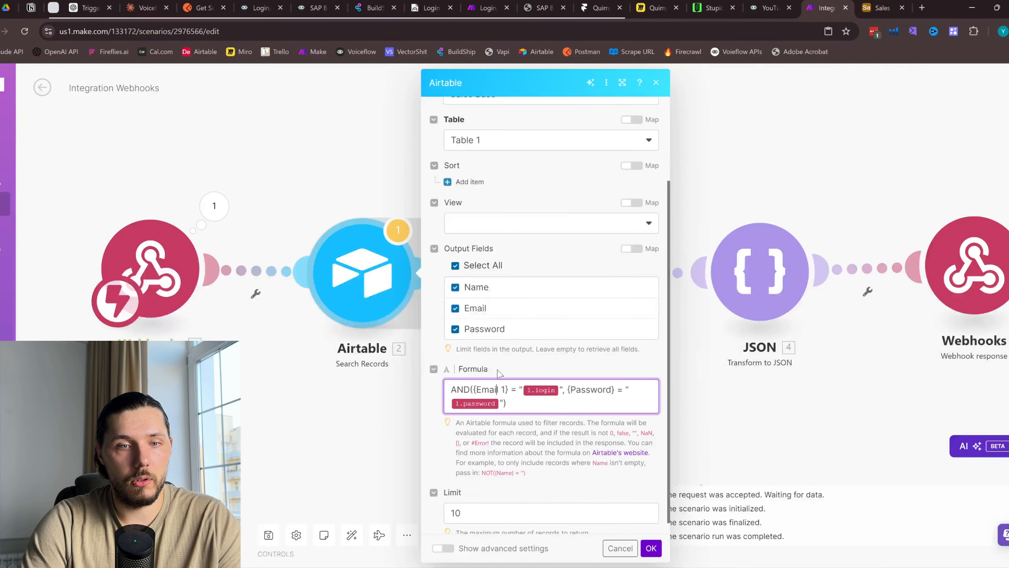
pyautogui.click(508, 390)
pyautogui.press('BackSpace')
pyautogui.press('BackSpace')
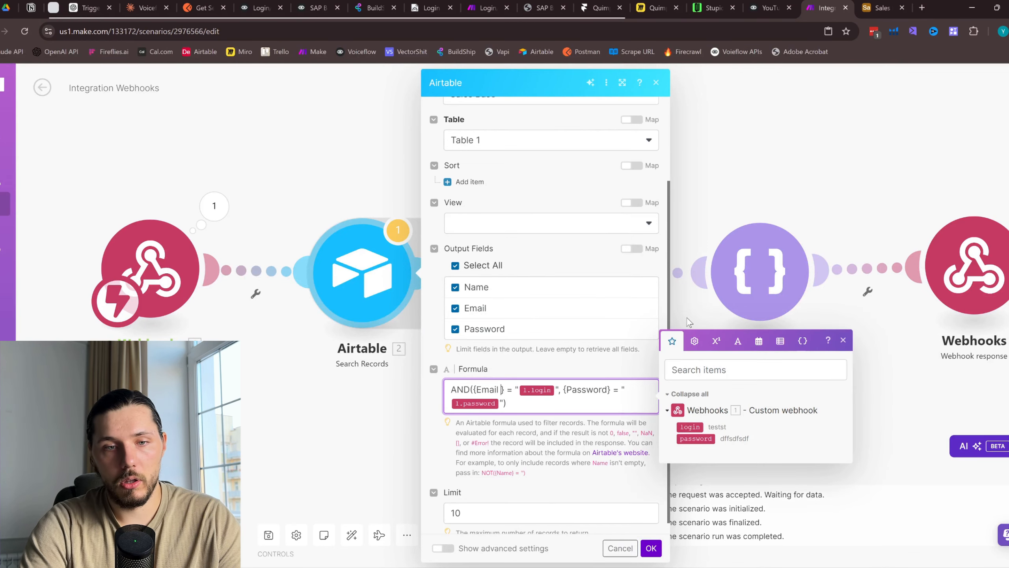
pyautogui.click(868, 5)
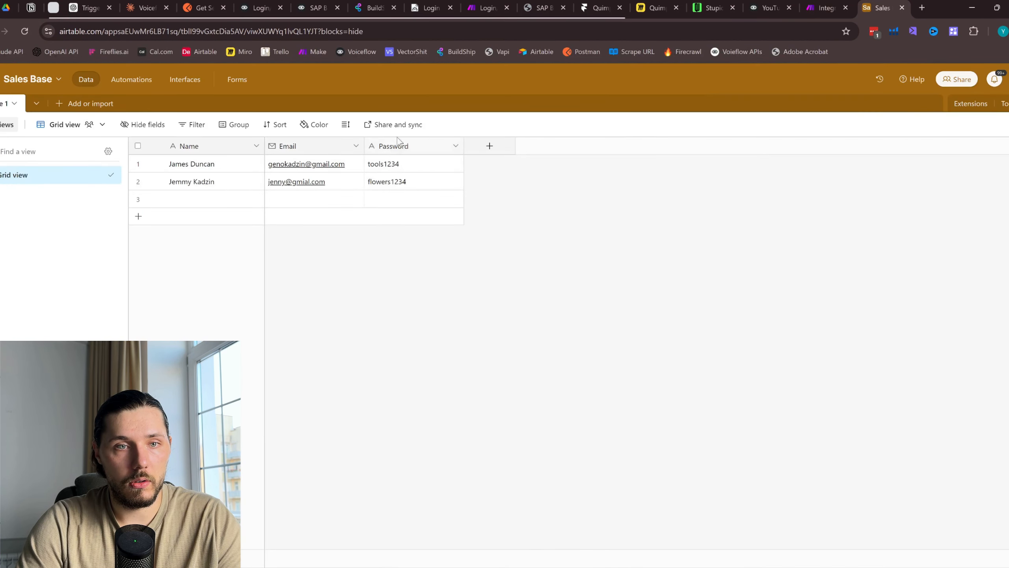
pyautogui.click(826, 7)
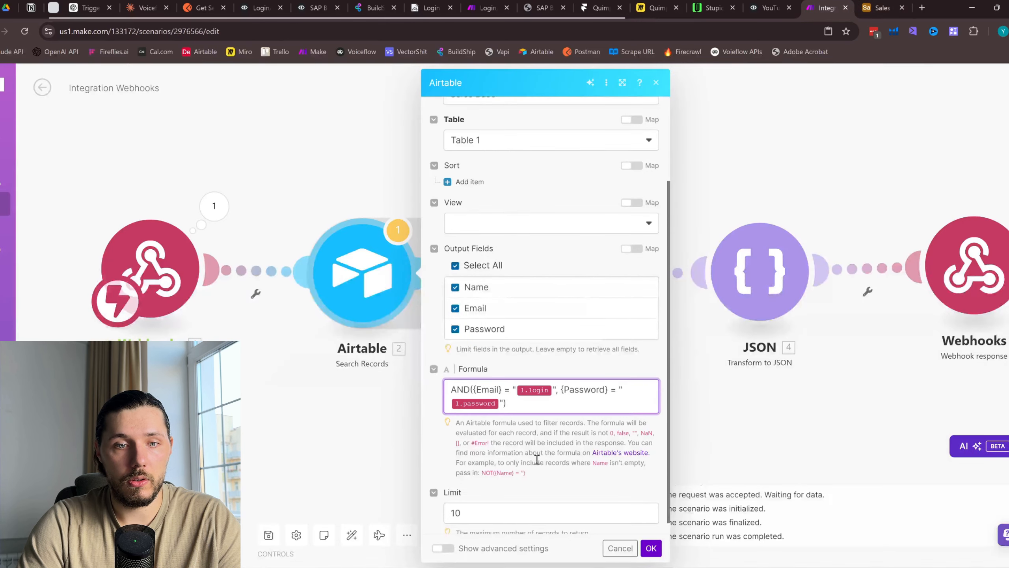
pyautogui.click(650, 548)
pyautogui.click(214, 214)
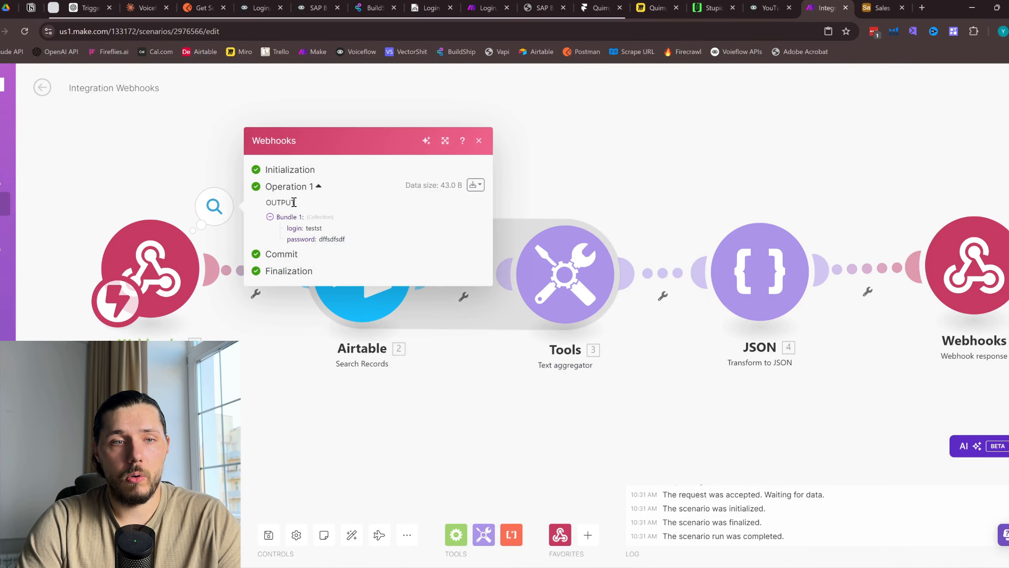
# Check the received login and password against the Airtable records, then open the text aggregator settings
pyautogui.moveTo(285, 233)
pyautogui.mouseDown()
pyautogui.moveTo(322, 235)
pyautogui.moveTo(302, 234)
pyautogui.mouseUp()
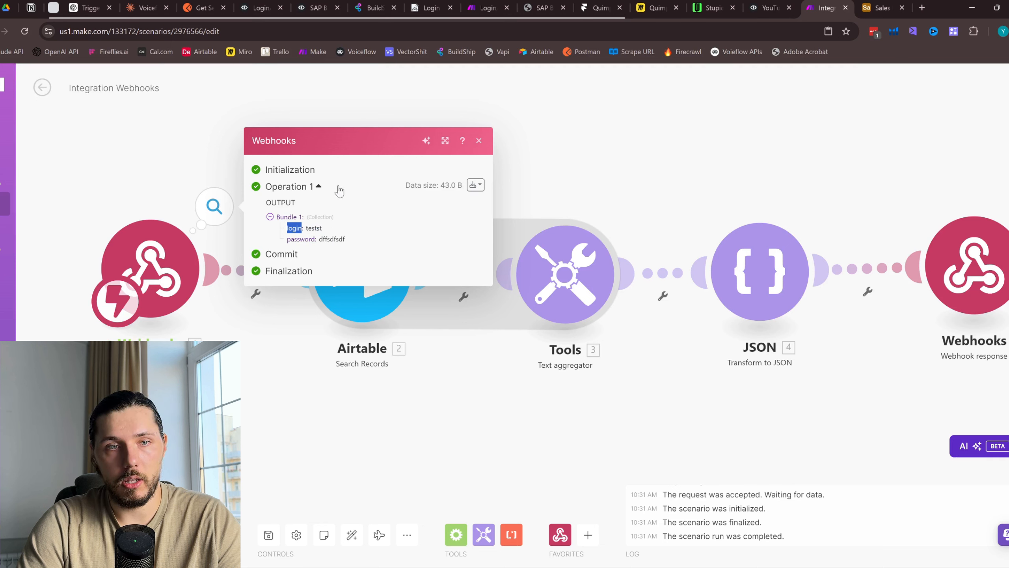
pyautogui.click(321, 229)
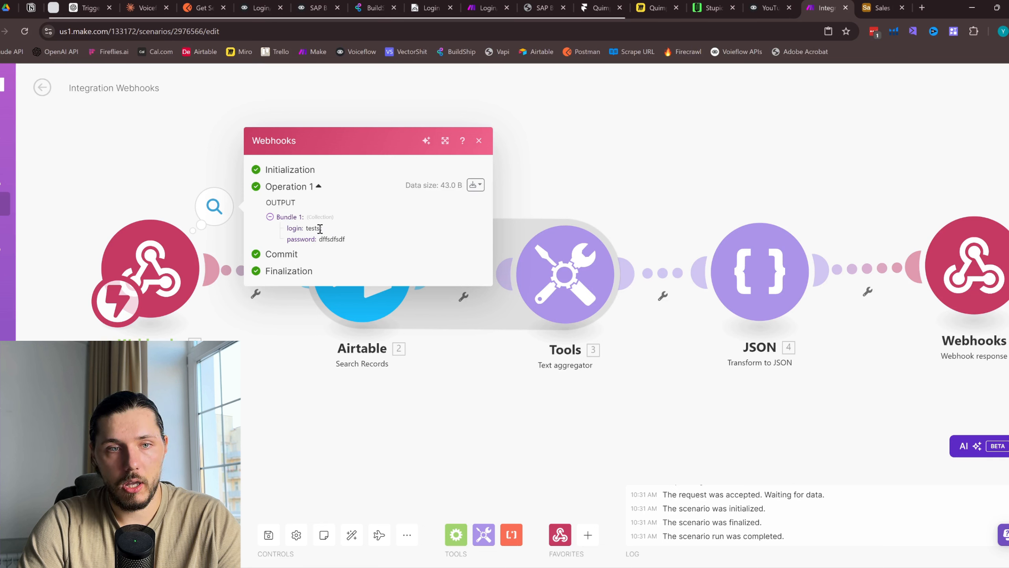
pyautogui.doubleClick(320, 229)
pyautogui.click(881, 9)
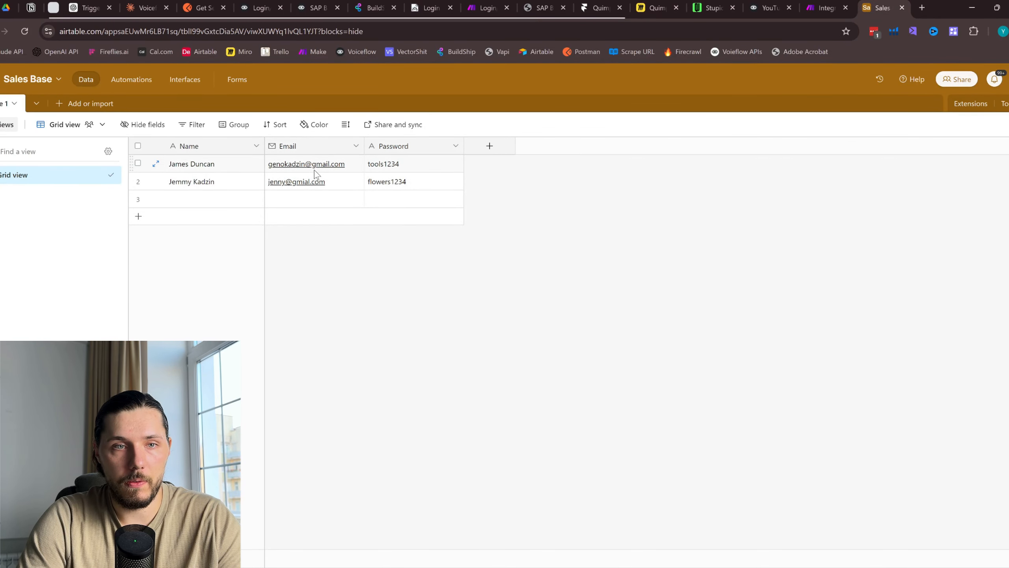
pyautogui.click(827, 8)
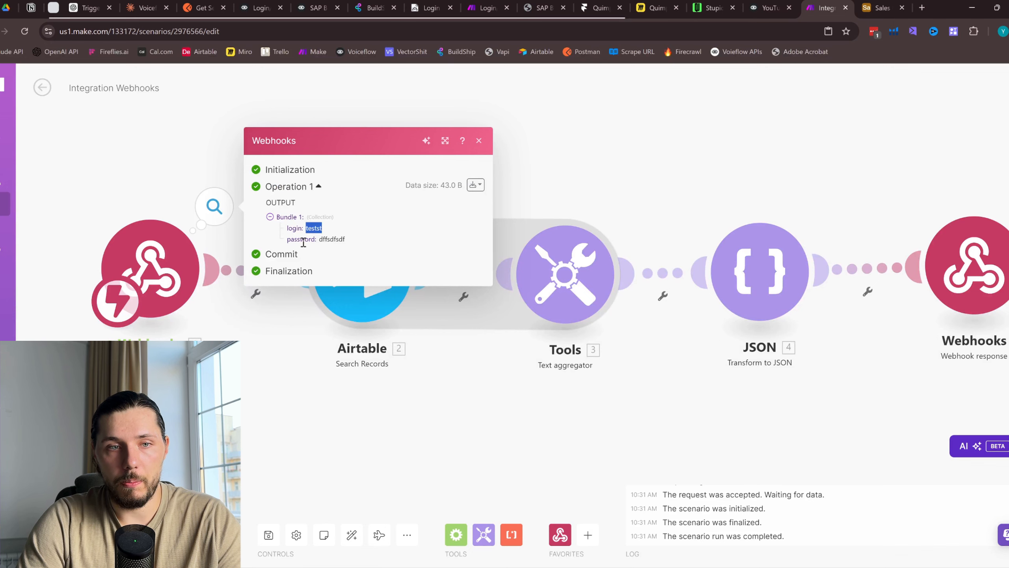
pyautogui.doubleClick(323, 239)
pyautogui.click(876, 9)
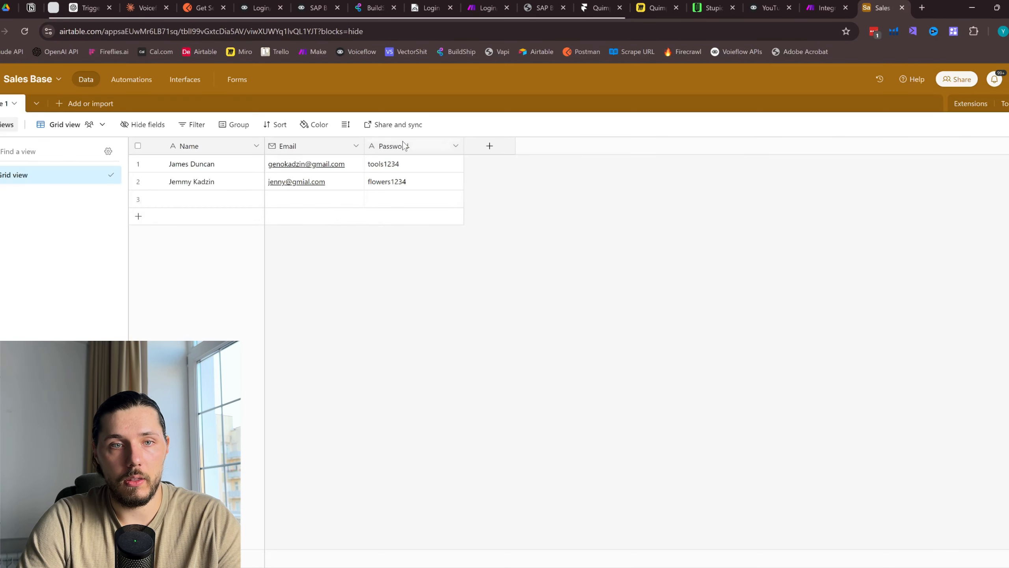
pyautogui.click(834, 4)
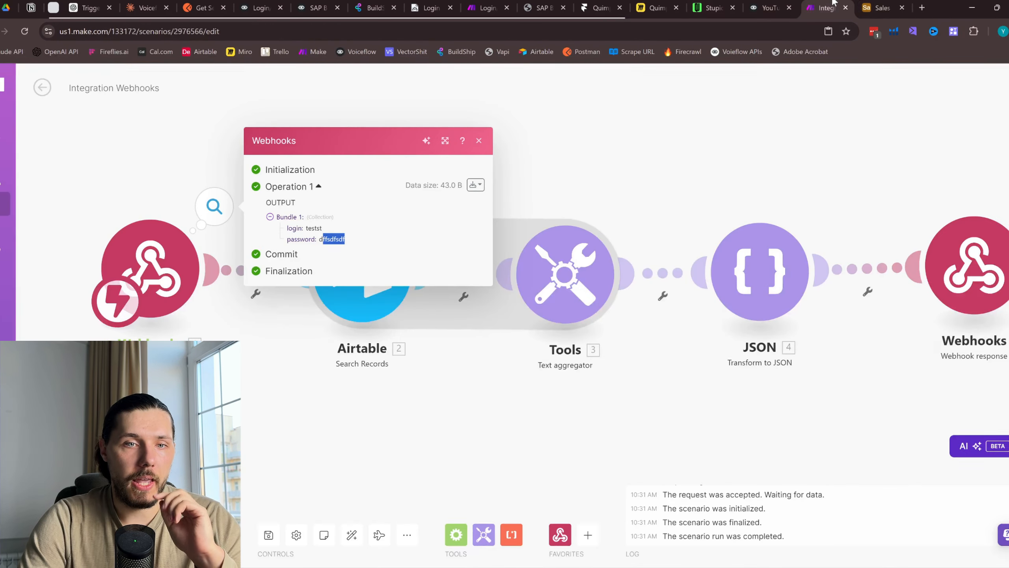
pyautogui.click(481, 140)
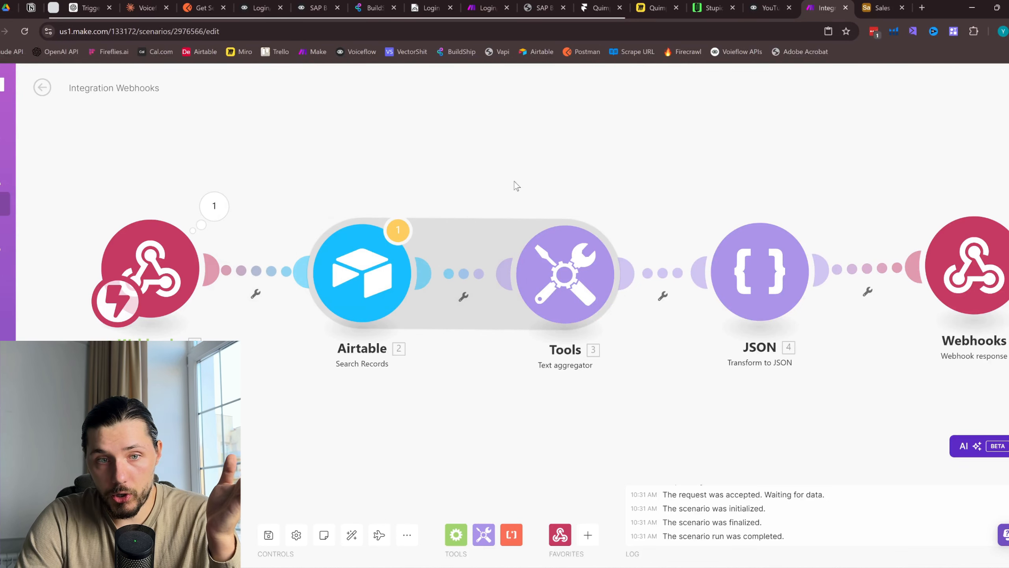
pyautogui.click(565, 274)
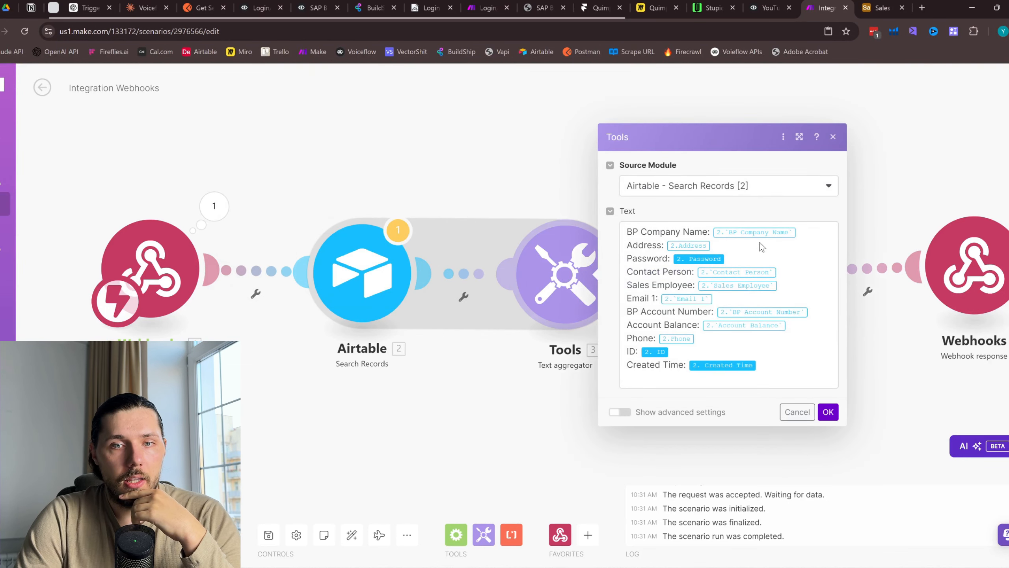
# Clear the text aggregator's Text field and review the JSON module's settings
pyautogui.moveTo(797, 372); pyautogui.dragTo(623, 218)
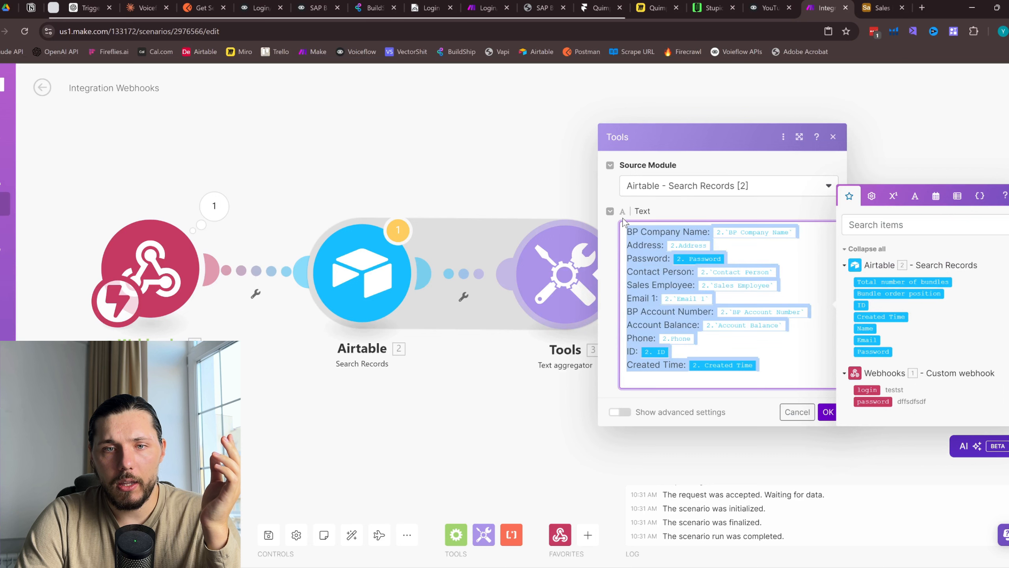
pyautogui.press('BackSpace')
pyautogui.click(833, 136)
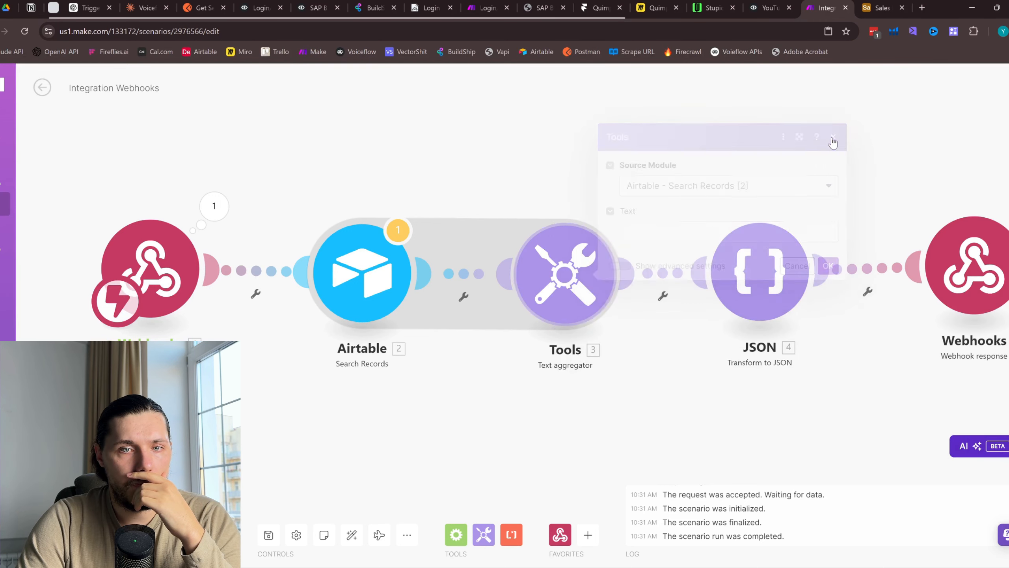
pyautogui.click(709, 274)
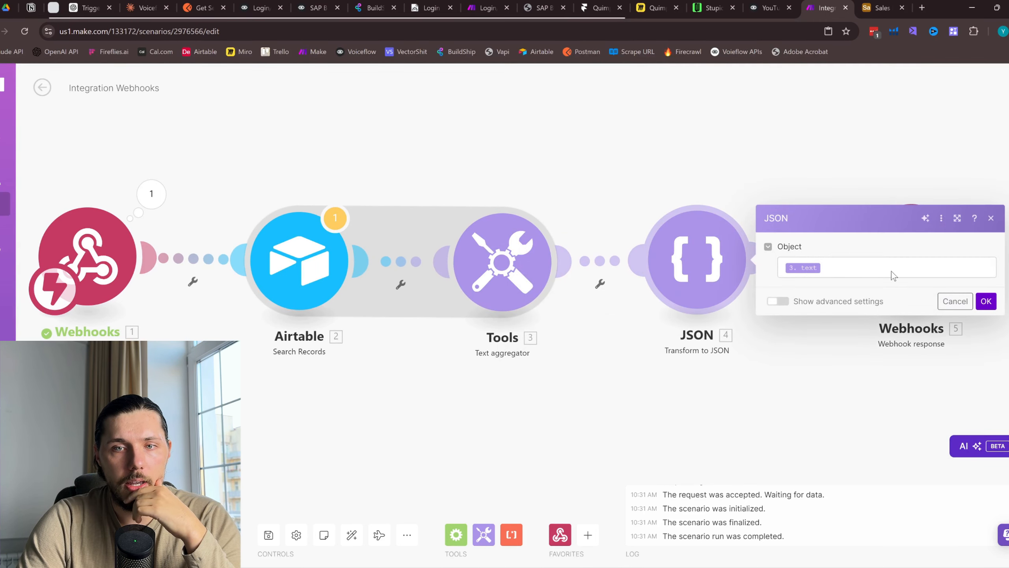
pyautogui.click(991, 218)
pyautogui.moveTo(672, 160); pyautogui.dragTo(757, 143)
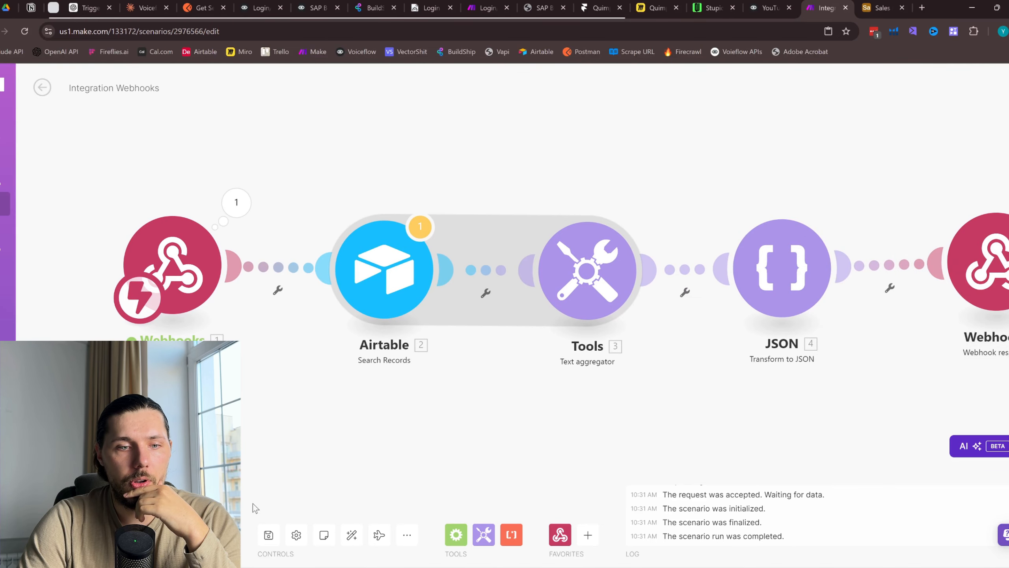
# Save and run the scenario once, then stop it after viewing the Airtable warnings
pyautogui.click(268, 534)
pyautogui.click(66, 534)
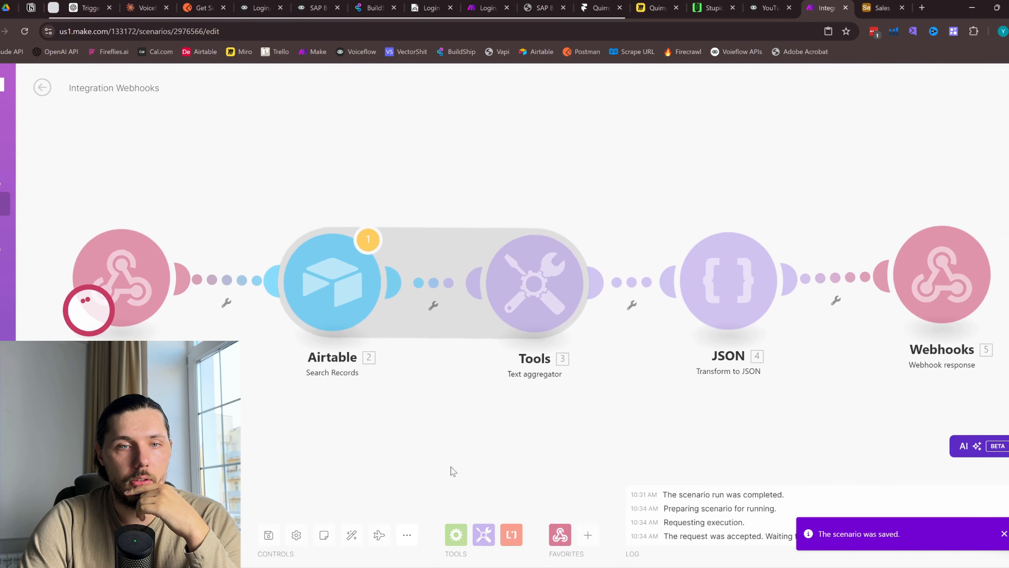
pyautogui.click(372, 241)
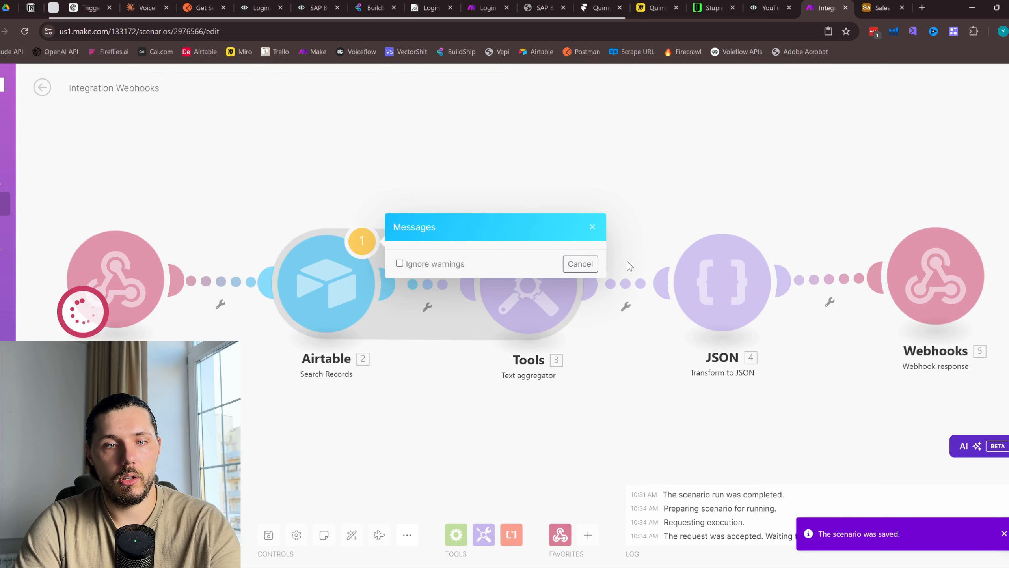
pyautogui.click(580, 264)
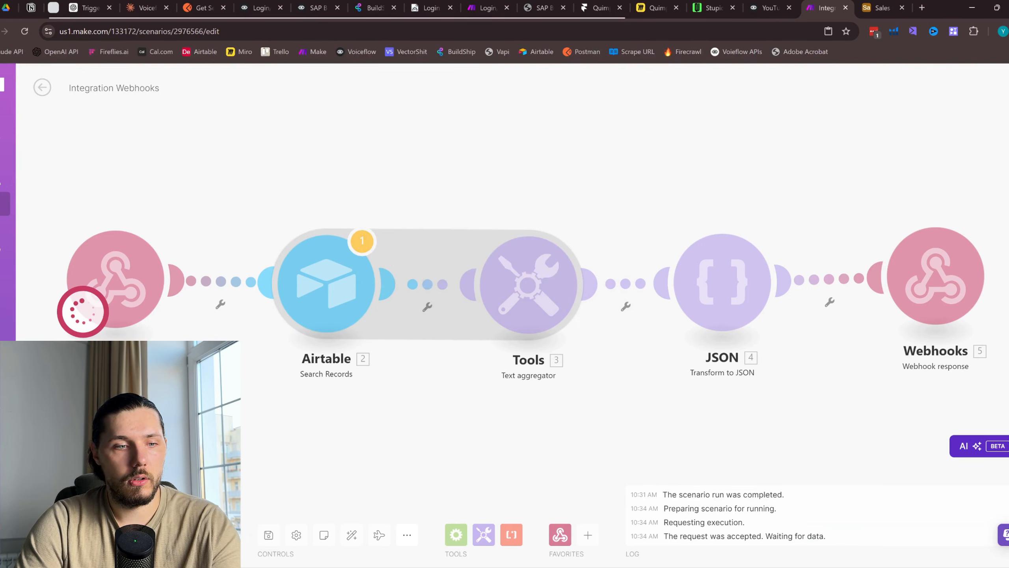
pyautogui.click(363, 241)
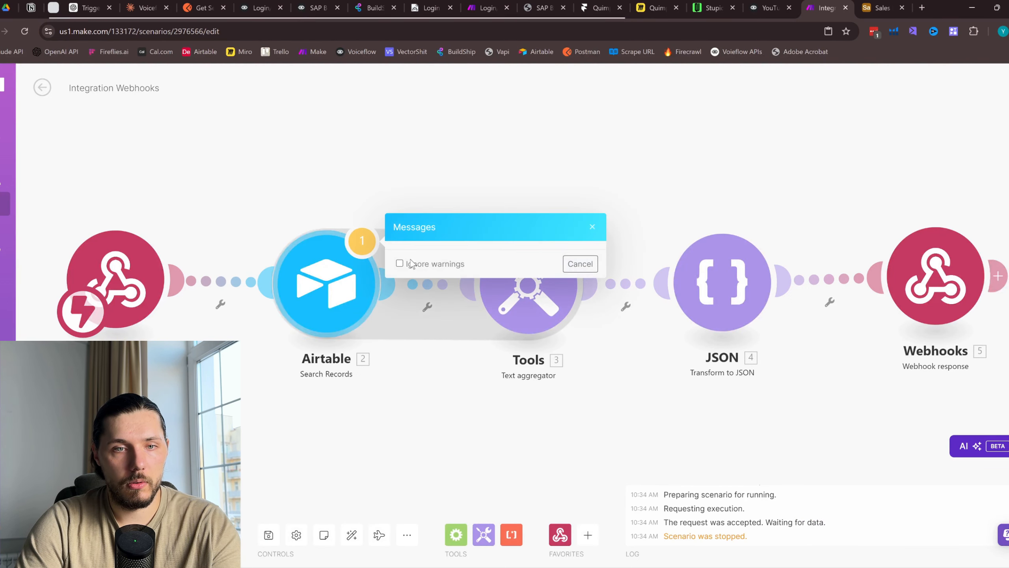
pyautogui.click(581, 264)
# Reconfirm the Airtable module settings, save, and start the scenario waiting for webhook data
pyautogui.click(313, 283)
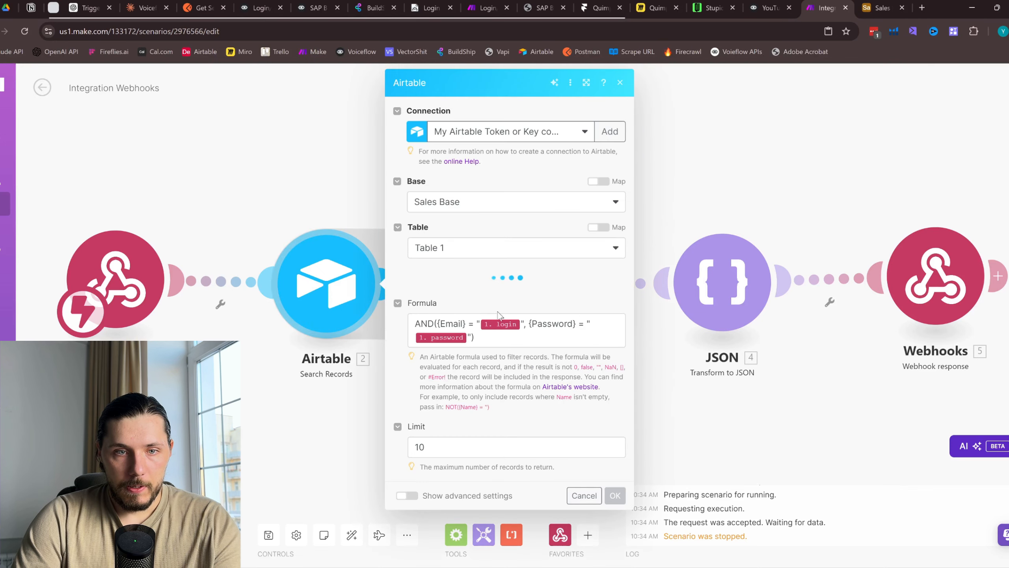
pyautogui.scroll(-3, 535, 401)
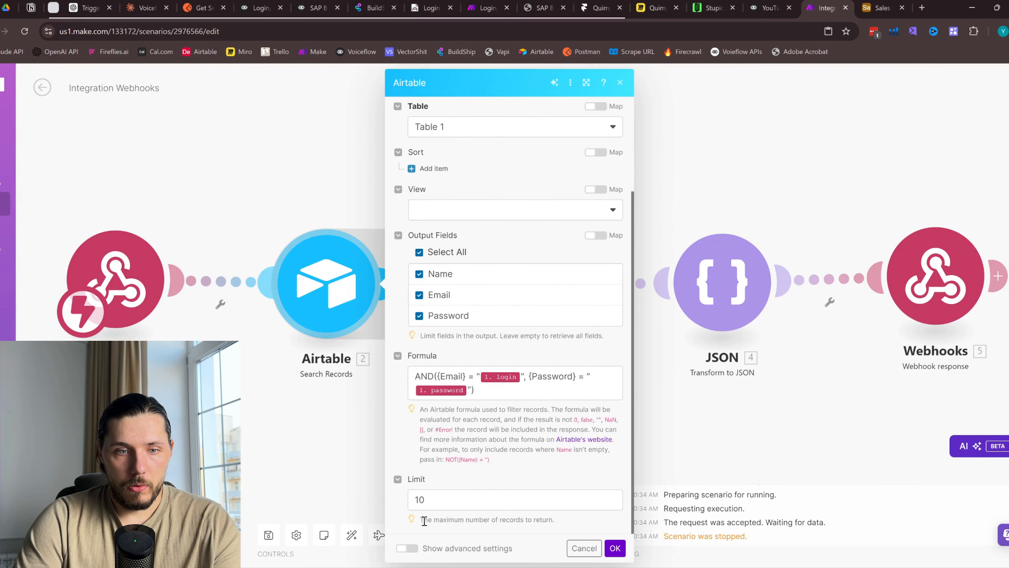
pyautogui.click(615, 548)
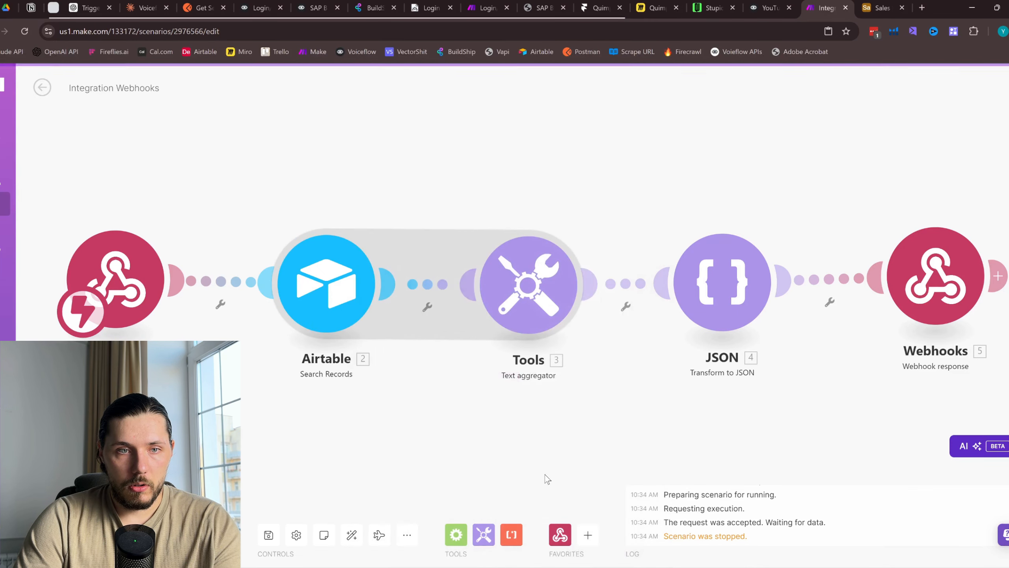
pyautogui.click(266, 537)
pyautogui.click(60, 534)
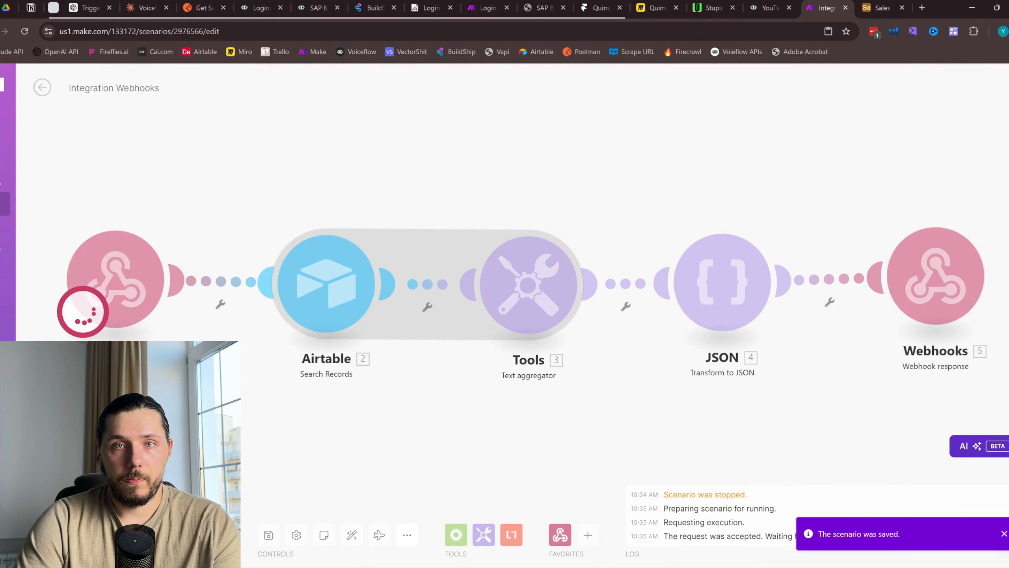
# Put the first Airtable record's email into the Voiceflow test dialog's login field
pyautogui.click(767, 8)
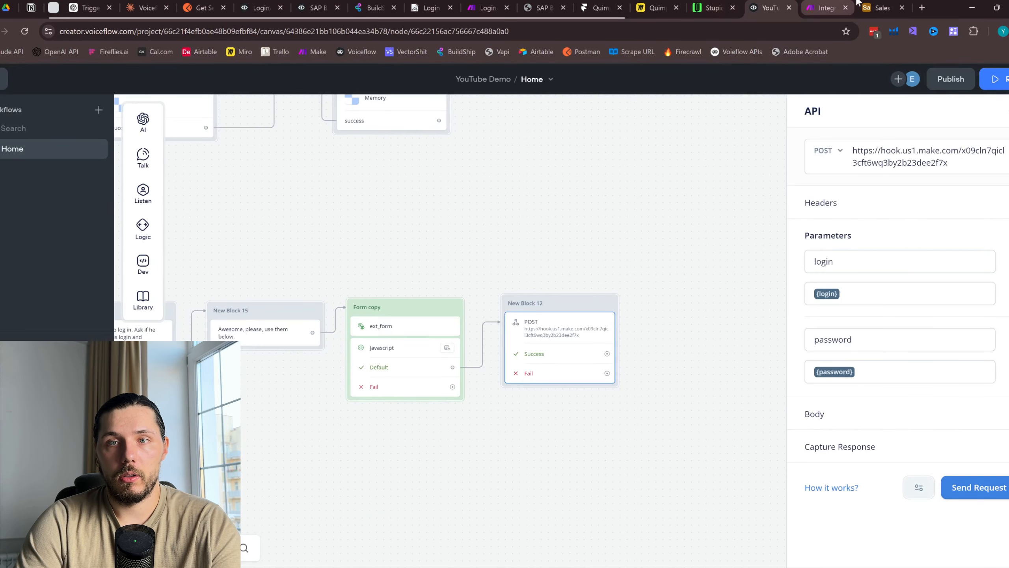
pyautogui.click(978, 485)
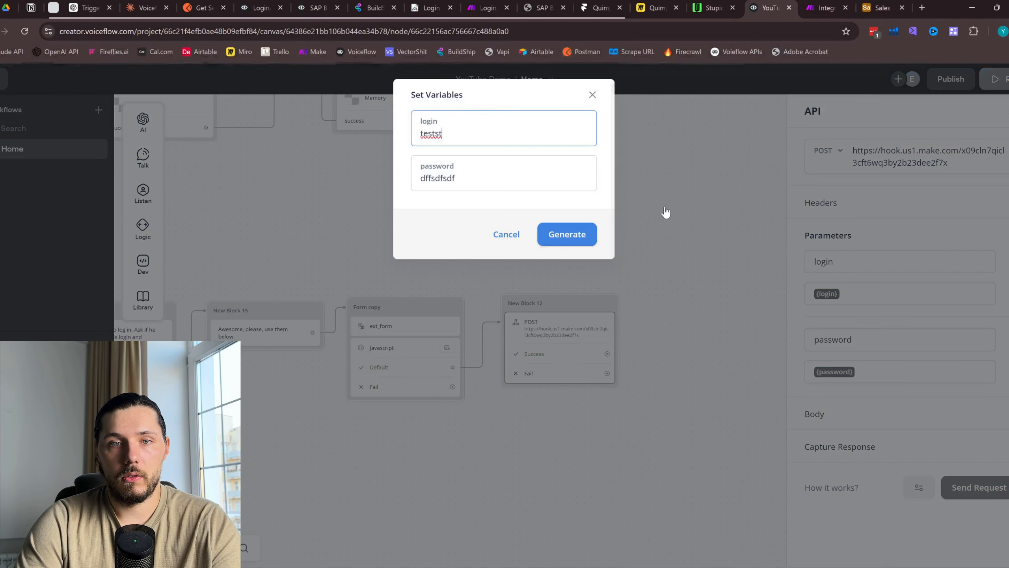
pyautogui.click(880, 7)
pyautogui.click(356, 167)
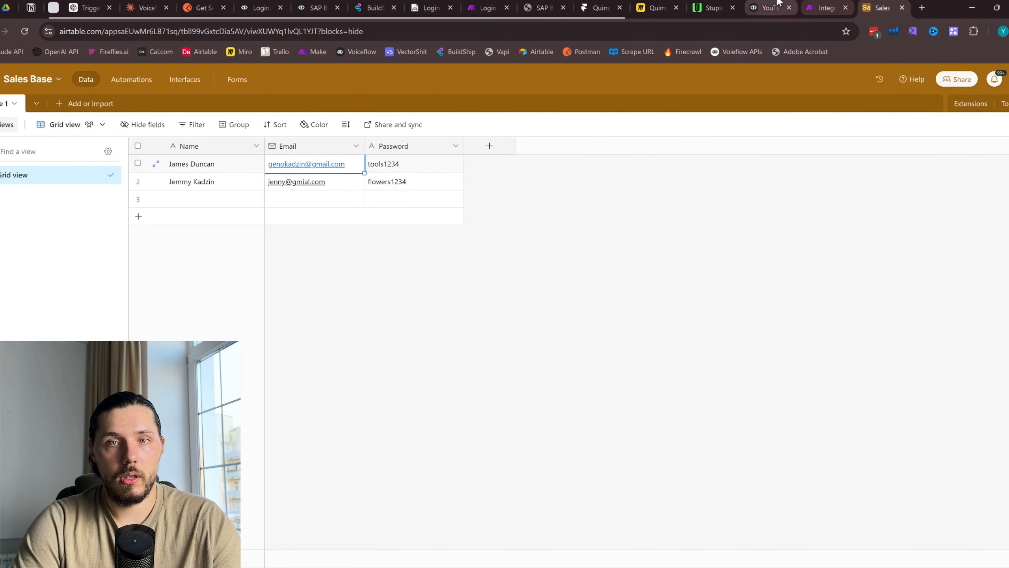
pyautogui.click(767, 8)
pyautogui.moveTo(455, 131); pyautogui.dragTo(411, 128)
# Paste the first record's password and send the test login request to Make
pyautogui.click(871, 3)
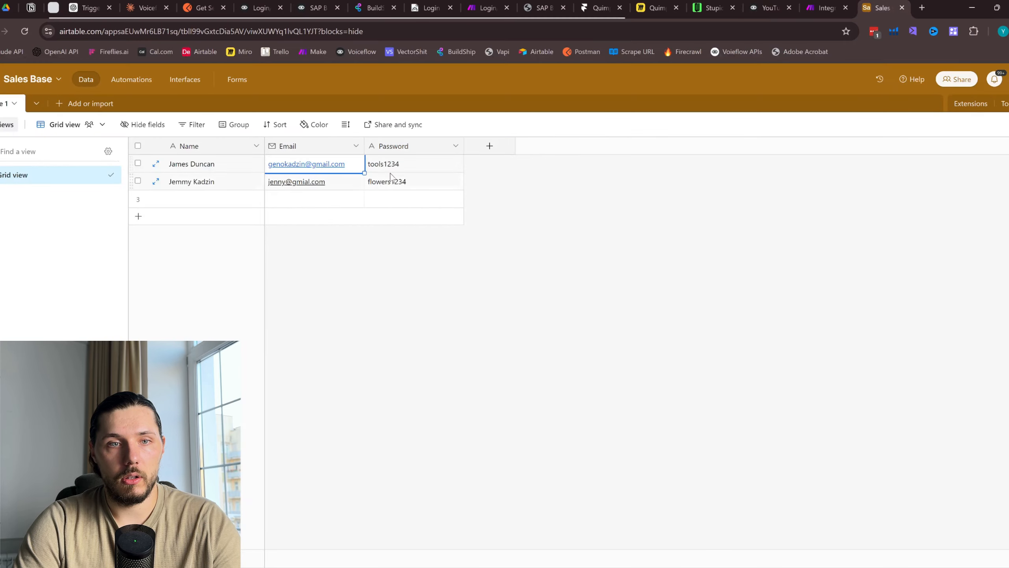
pyautogui.click(450, 163)
pyautogui.click(768, 7)
pyautogui.doubleClick(484, 178)
pyautogui.hotkey('ctrl', 'v')
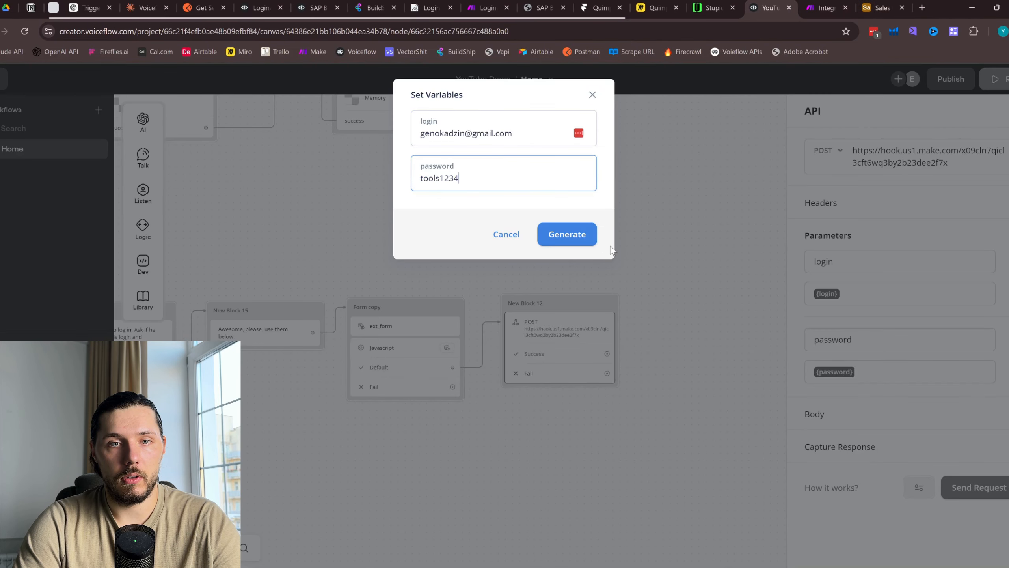
pyautogui.click(570, 237)
pyautogui.click(819, 7)
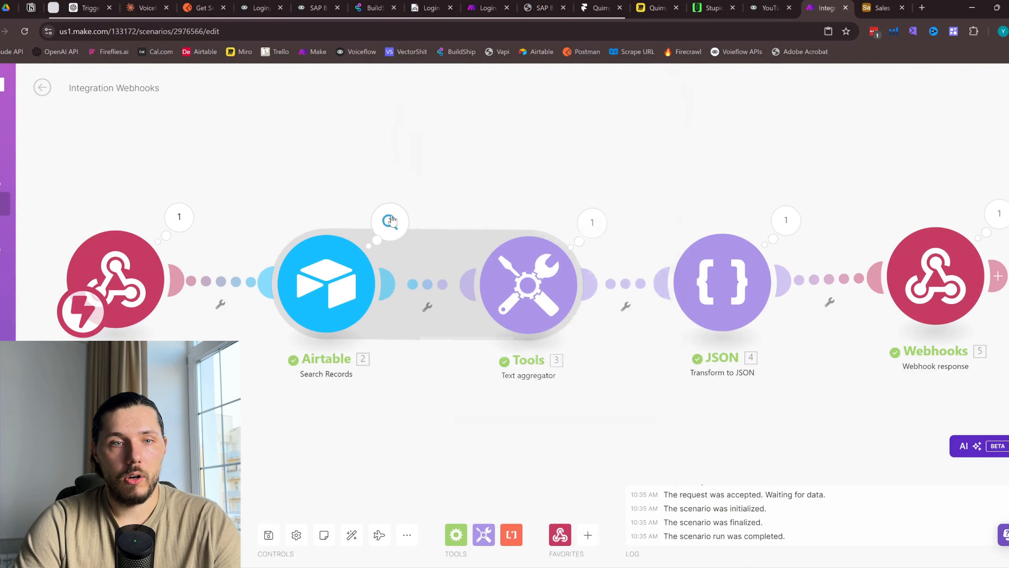
# Inspect the Airtable search's single matching record, then move Webhooks response next to JSON
pyautogui.click(389, 222)
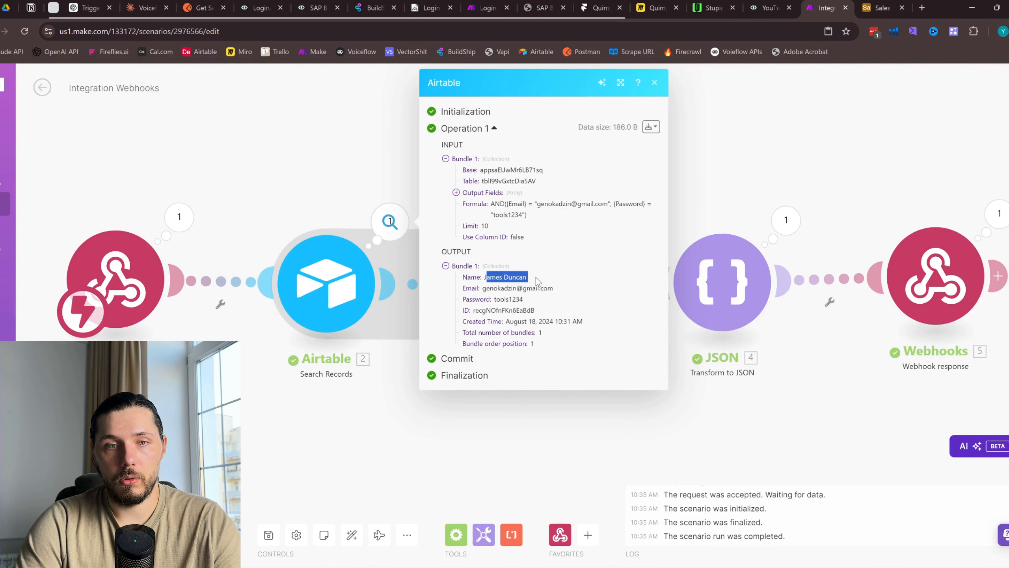
pyautogui.click(654, 82)
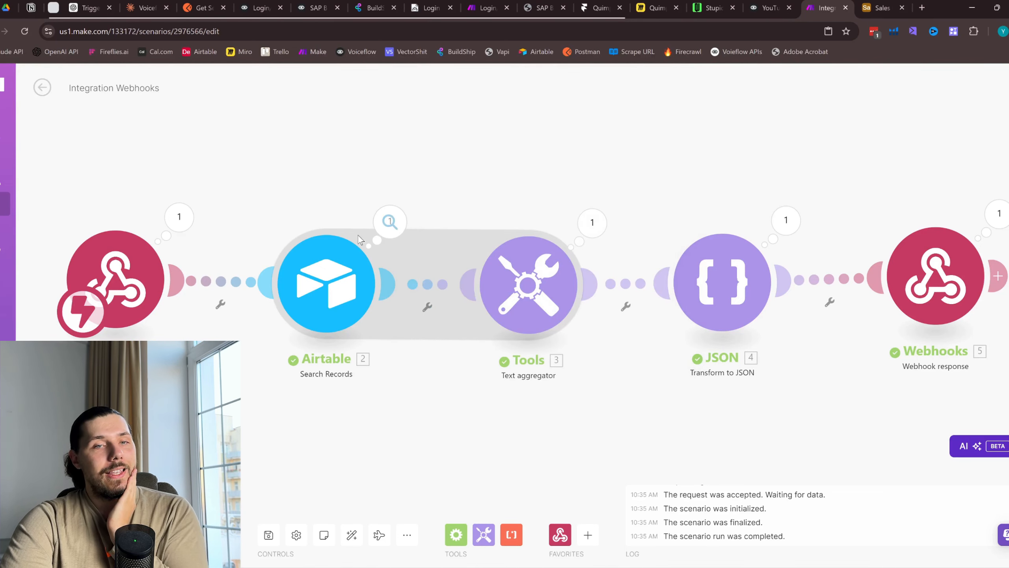
pyautogui.click(386, 231)
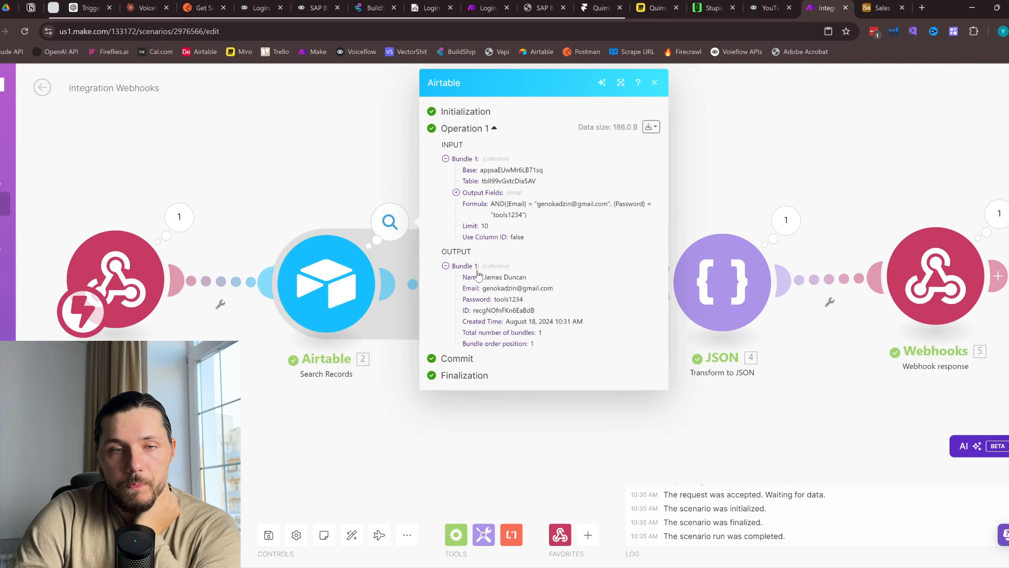
pyautogui.click(655, 84)
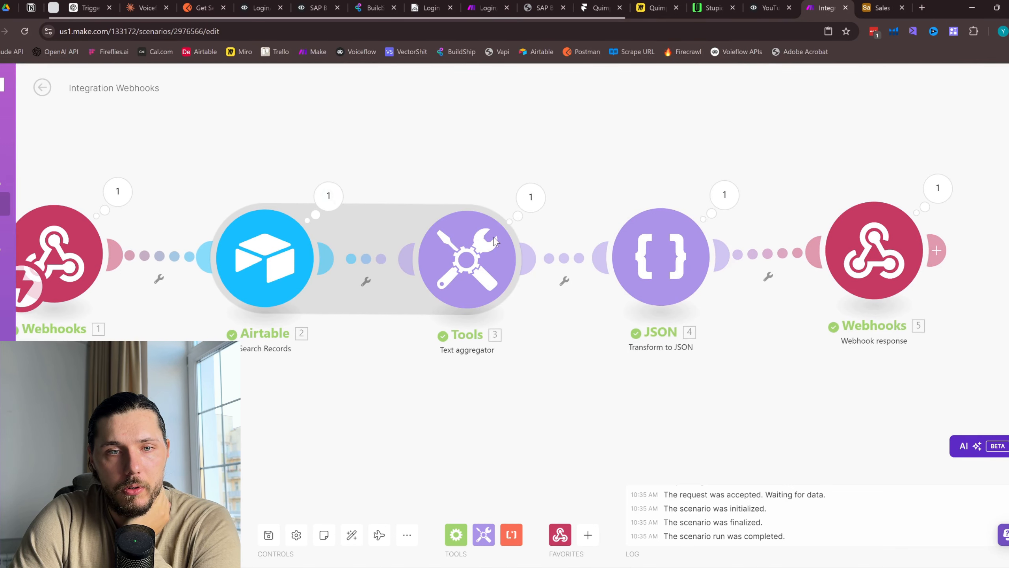
pyautogui.moveTo(884, 238); pyautogui.dragTo(831, 243)
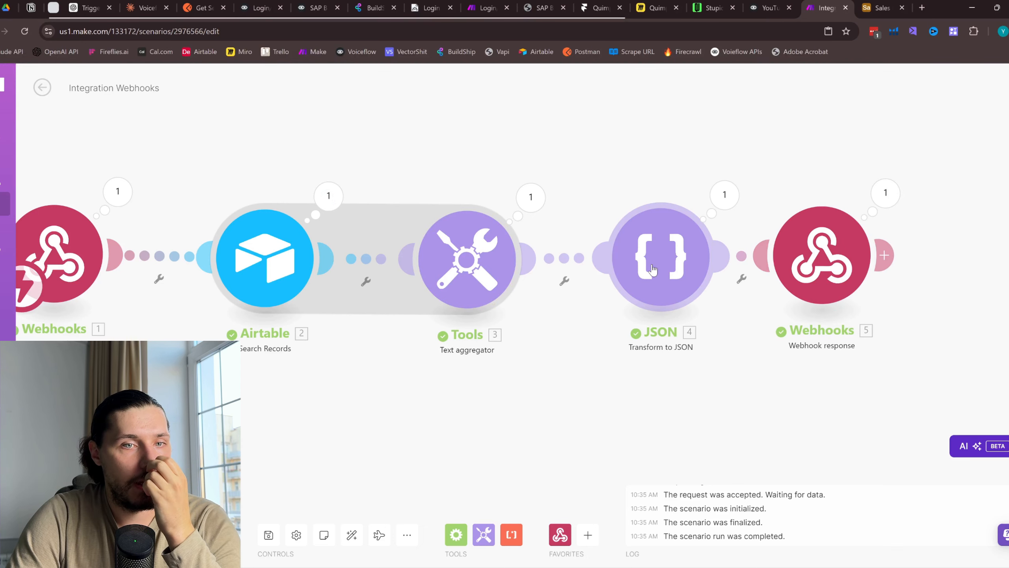
# Delete the Tools text aggregator and JSON modules from the scenario
pyautogui.rightClick(467, 258)
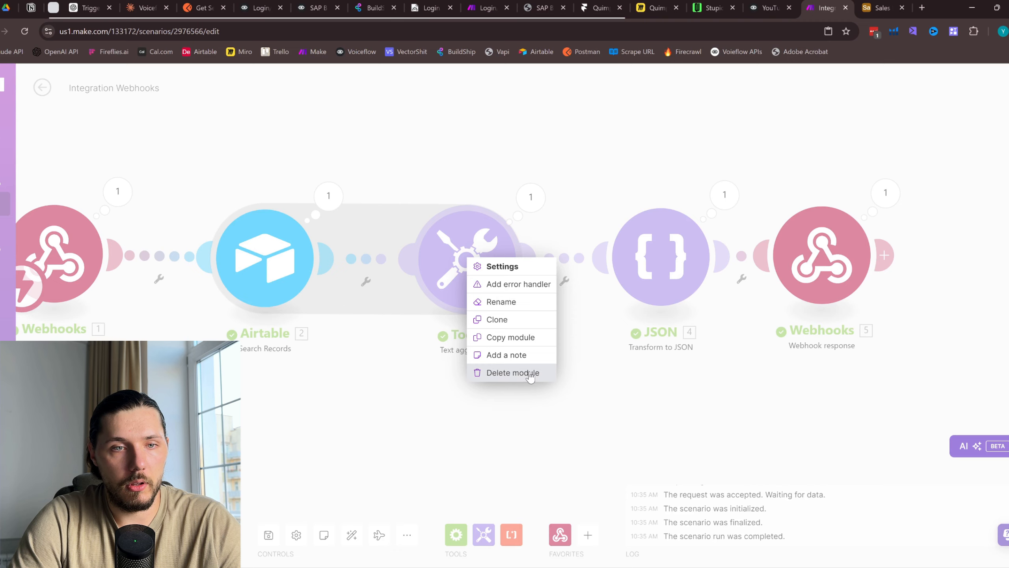
pyautogui.click(327, 200)
pyautogui.rightClick(468, 266)
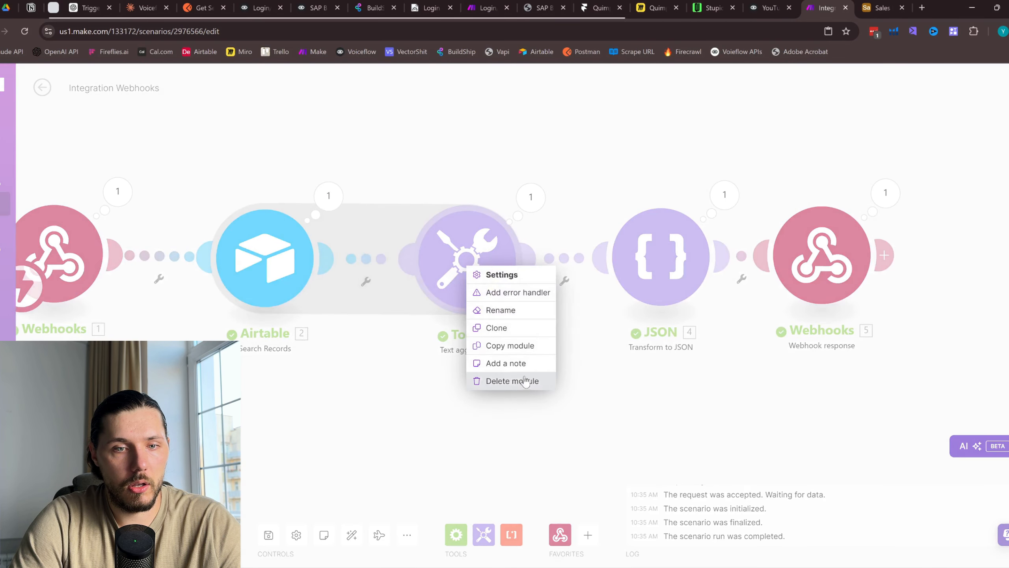
pyautogui.click(525, 380)
pyautogui.click(691, 261)
pyautogui.rightClick(677, 262)
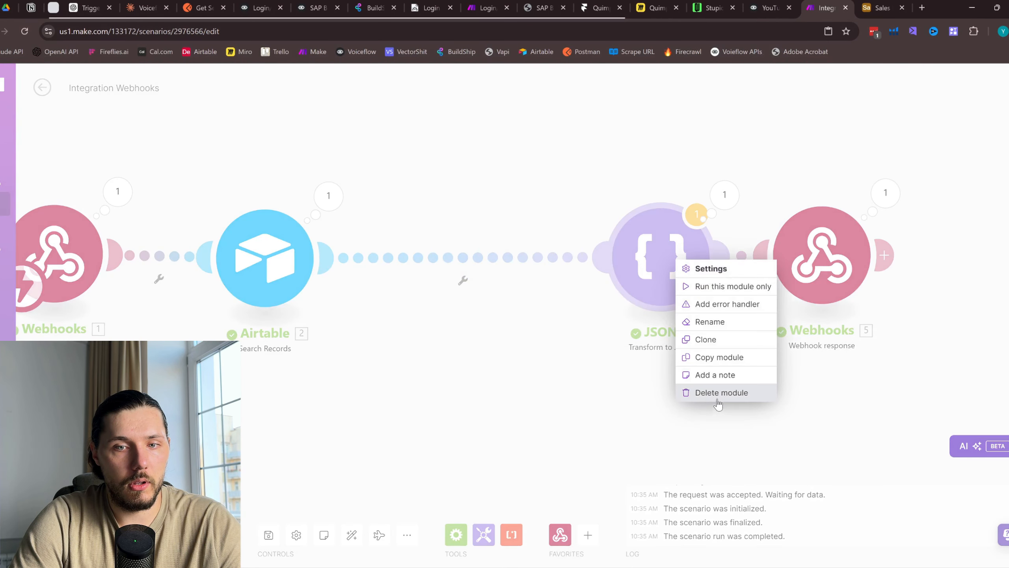
pyautogui.click(718, 400)
pyautogui.click(901, 272)
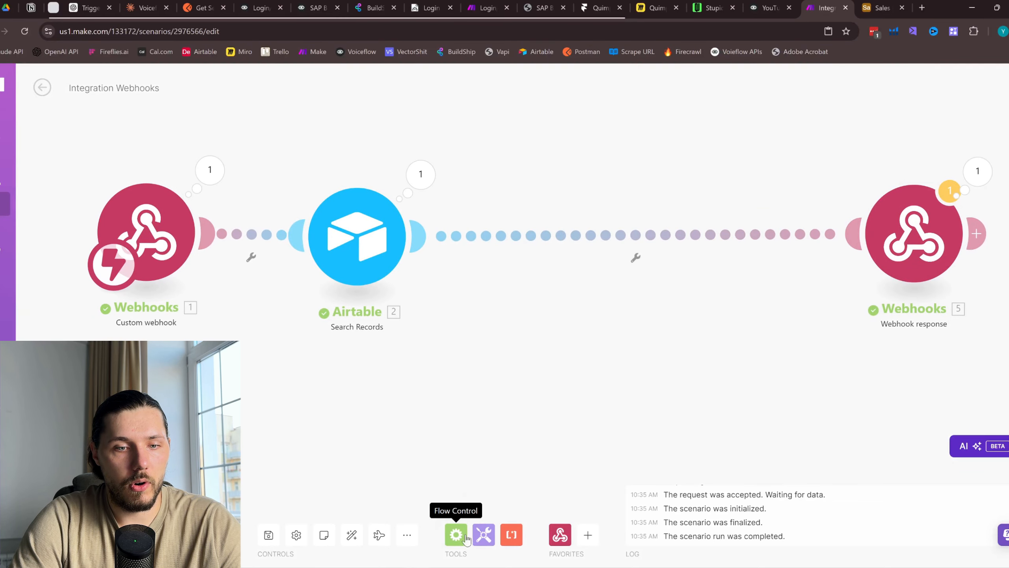
# Add a Flow Control Router and unlink the Airtable search from Webhooks response
pyautogui.click(466, 537)
pyautogui.scroll(-3, 563, 401)
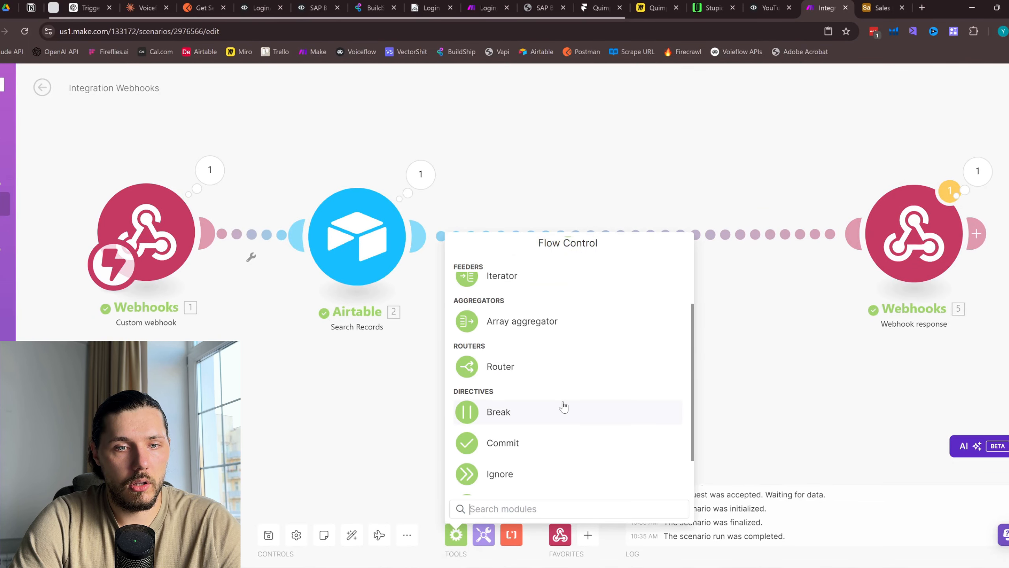
pyautogui.click(529, 370)
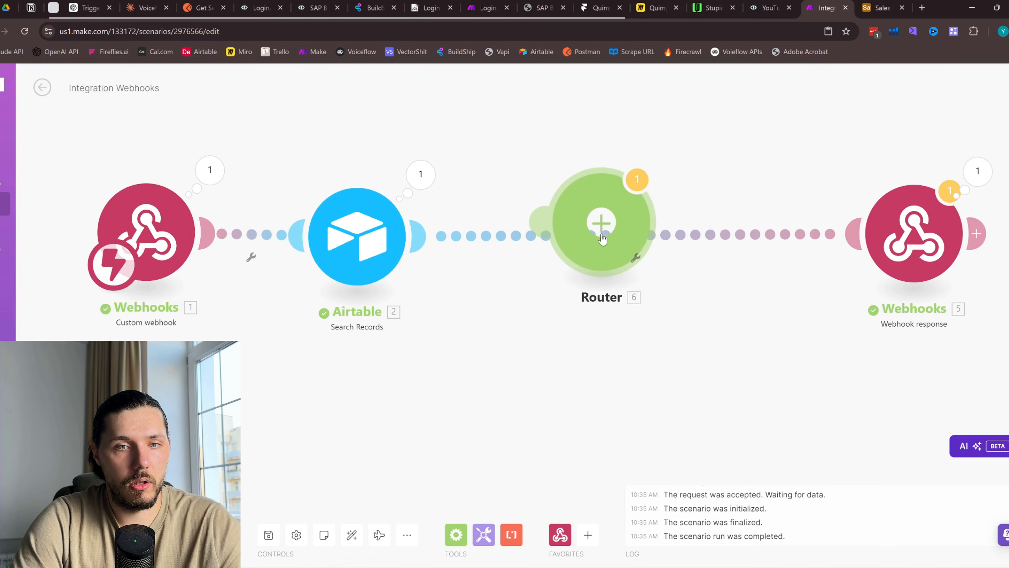
pyautogui.moveTo(605, 231); pyautogui.dragTo(547, 249)
pyautogui.rightClick(675, 239)
pyautogui.click(702, 271)
# Attach the Router to the Airtable search's output and check its one returned record
pyautogui.click(550, 249)
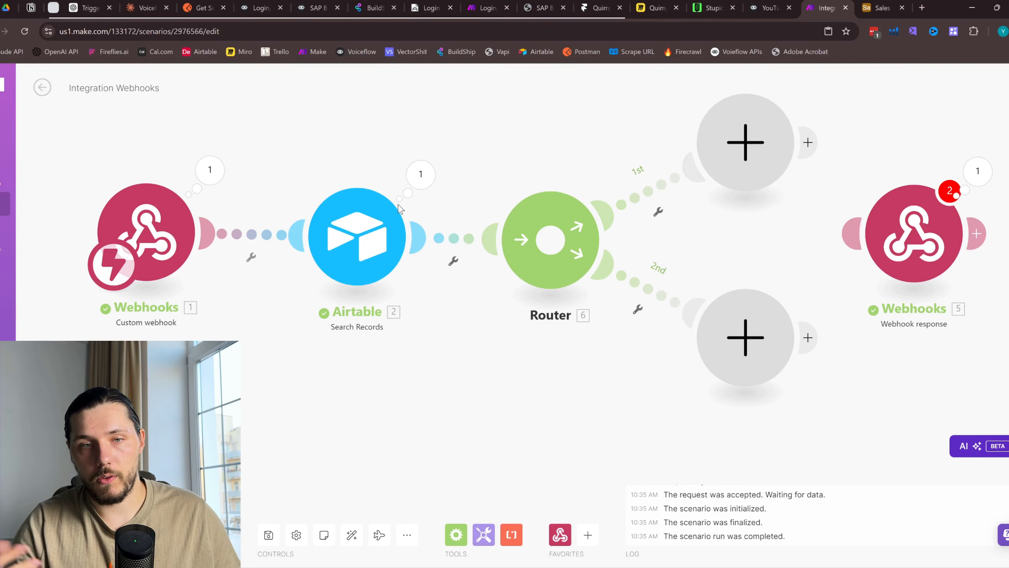
pyautogui.moveTo(461, 127); pyautogui.dragTo(483, 145)
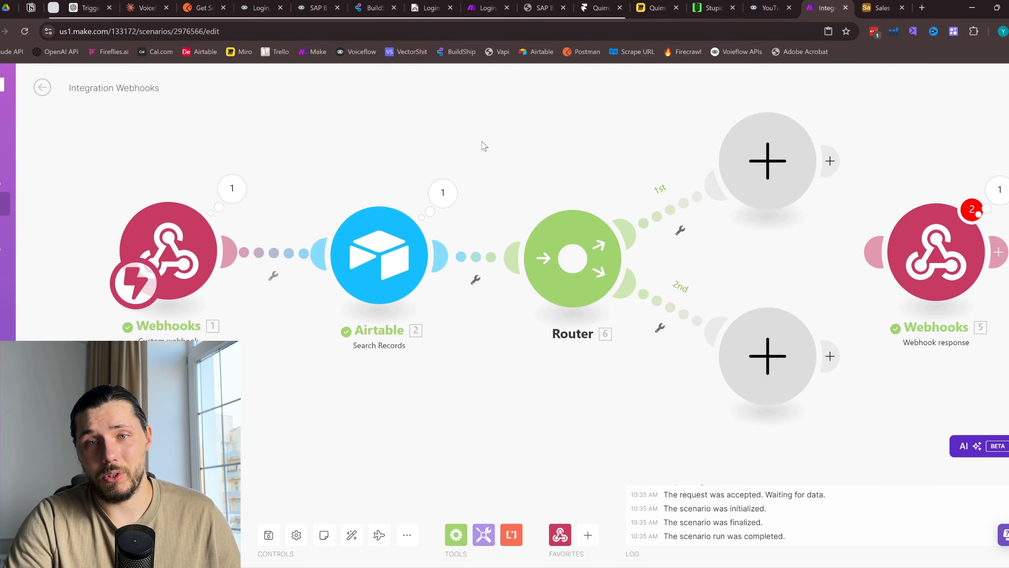
pyautogui.click(417, 259)
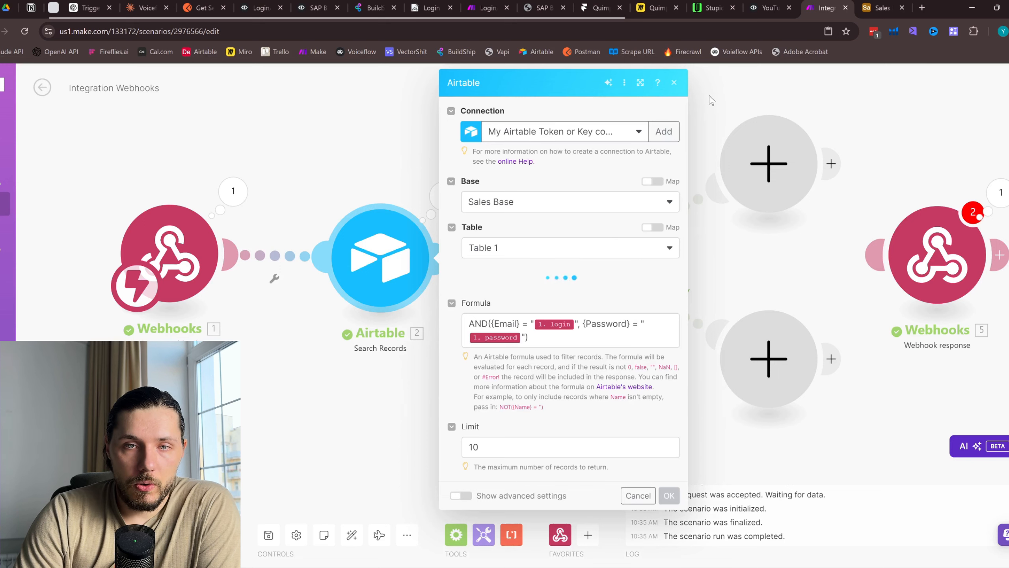
pyautogui.click(674, 83)
pyautogui.click(443, 201)
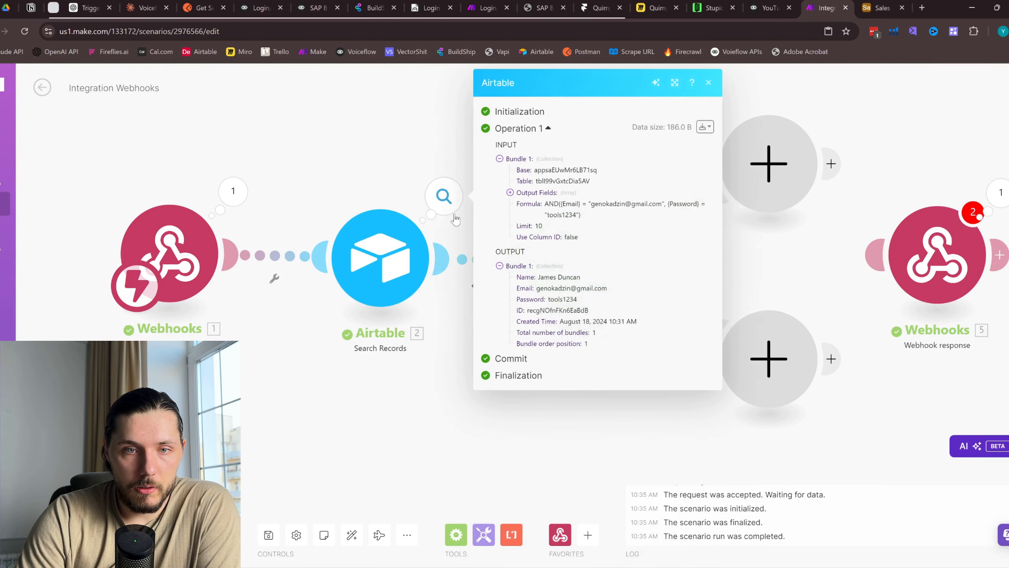
pyautogui.moveTo(521, 277); pyautogui.dragTo(568, 274)
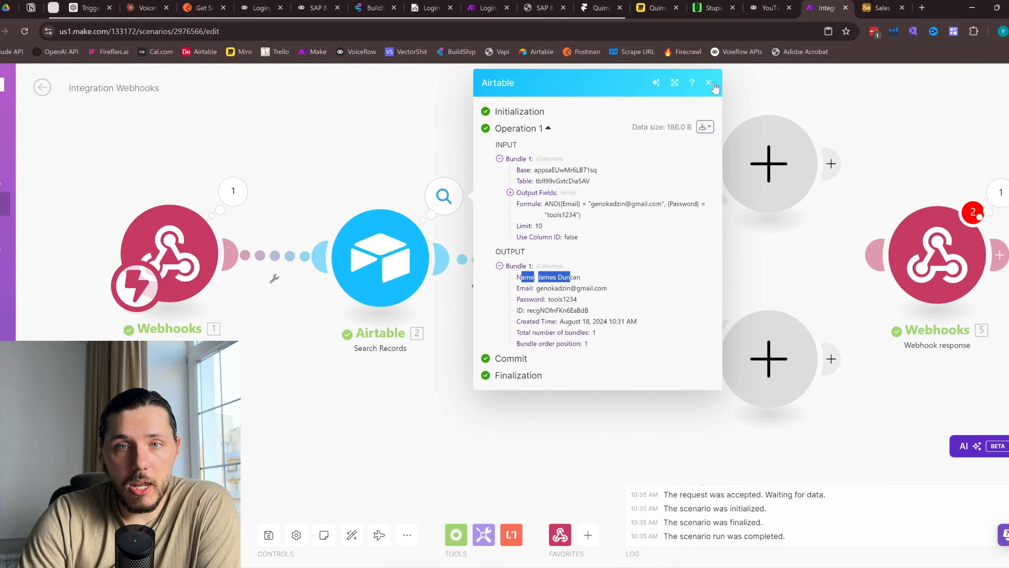
pyautogui.click(708, 82)
pyautogui.moveTo(854, 120); pyautogui.dragTo(705, 130)
# Add a filter to the first route: Total number of bundles numerically equal to 1
pyautogui.click(532, 244)
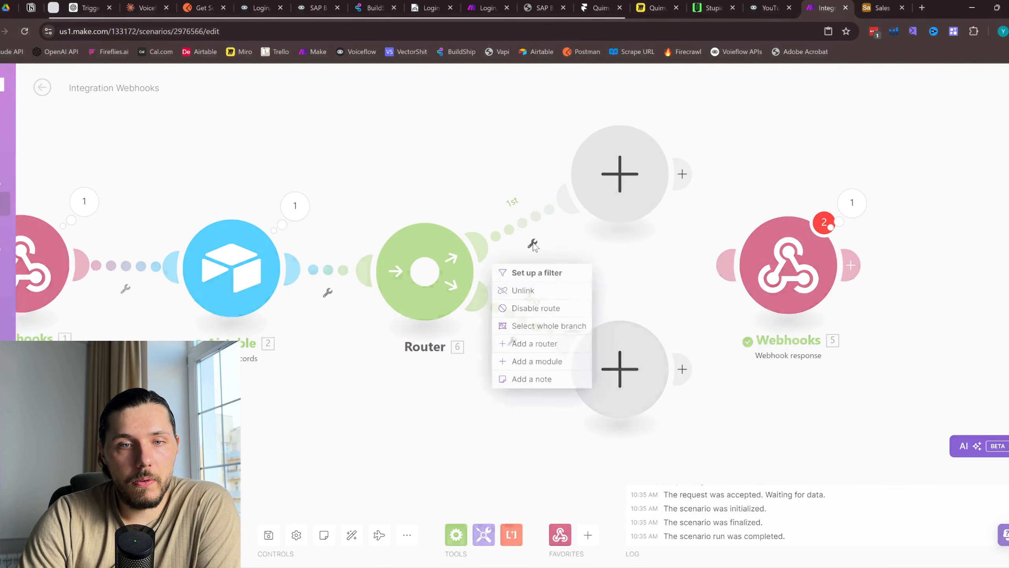
pyautogui.click(539, 273)
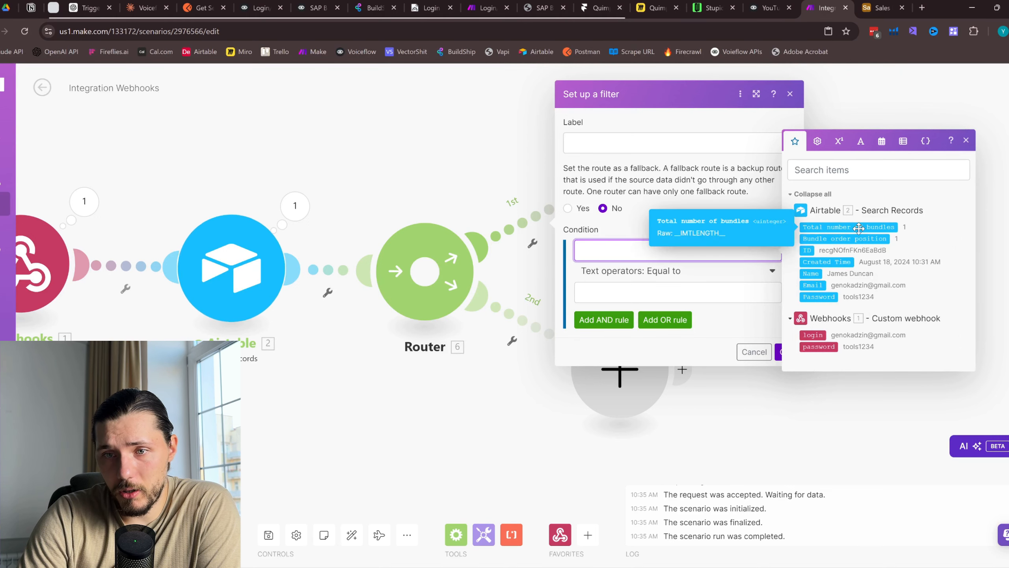
pyautogui.click(837, 227)
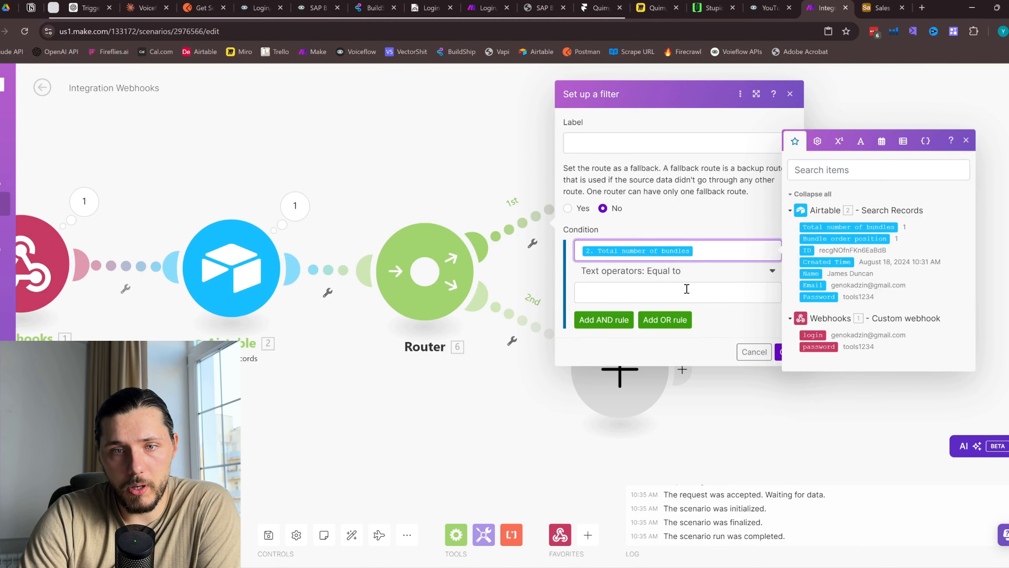
pyautogui.click(675, 272)
pyautogui.scroll(-10, 672, 363)
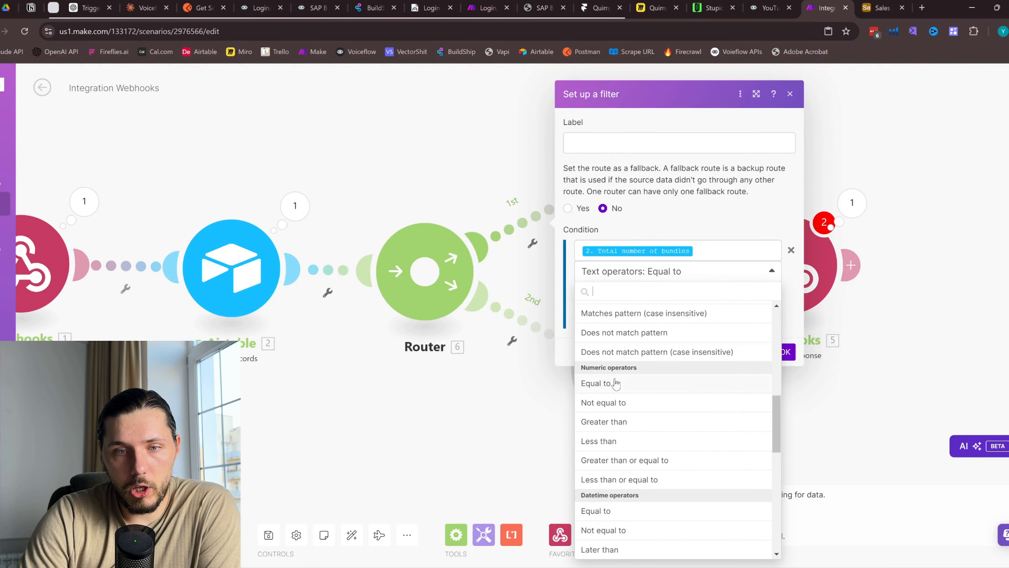
pyautogui.click(616, 383)
pyautogui.click(630, 292)
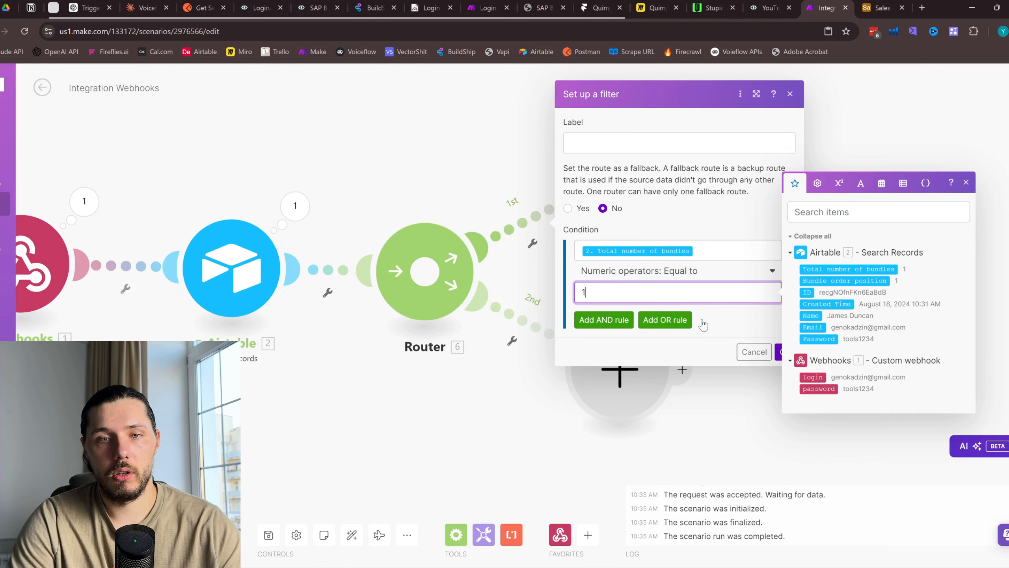
pyautogui.click(777, 351)
# Attach a Webhooks response module to route 1 and begin editing its Body
pyautogui.moveTo(788, 277); pyautogui.dragTo(822, 186)
pyautogui.click(821, 186)
pyautogui.click(660, 212)
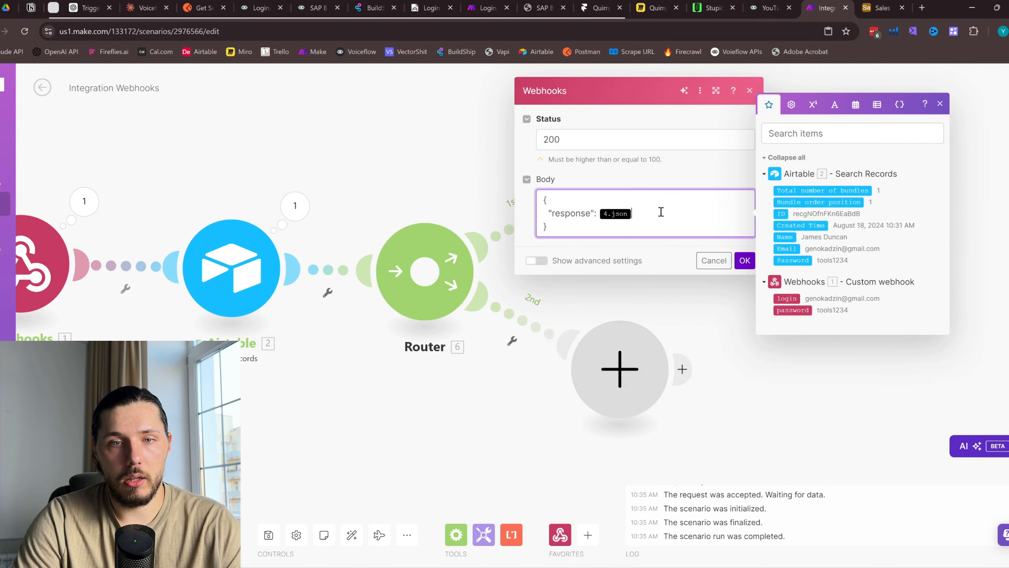
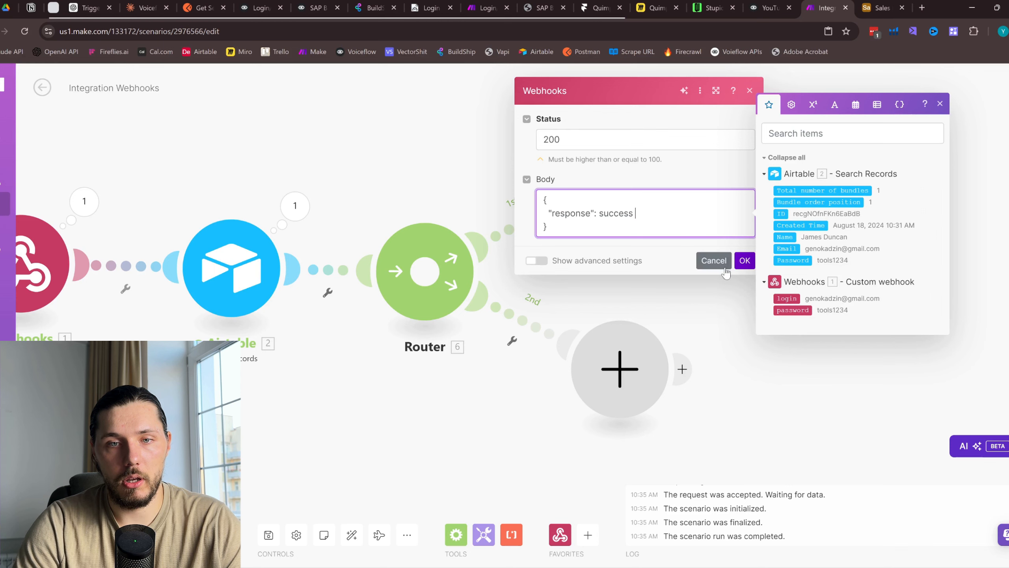
# Keep the success response body and start a route 2 filter on Total number of bundles
pyautogui.click(740, 261)
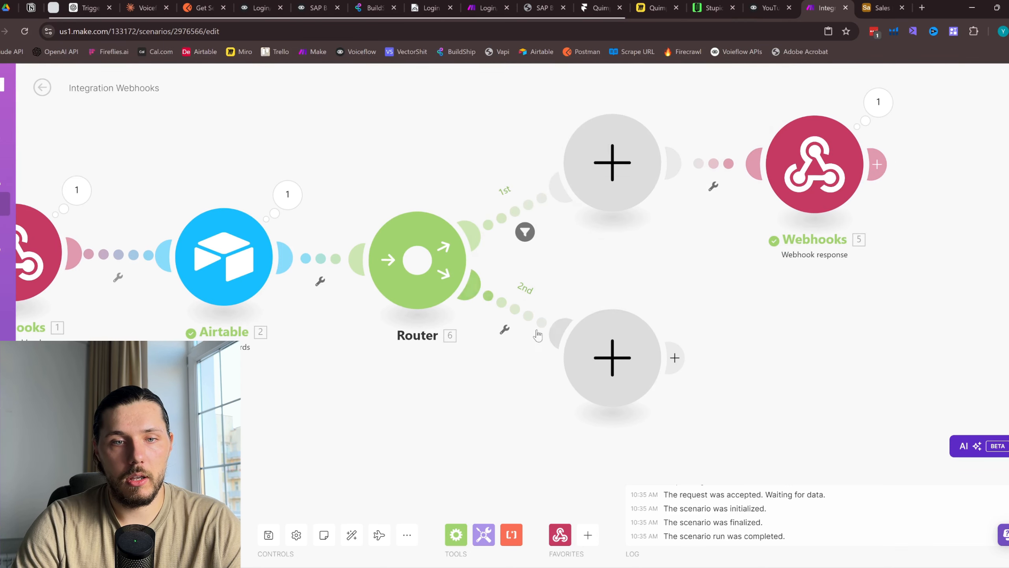
pyautogui.click(504, 329)
pyautogui.click(509, 358)
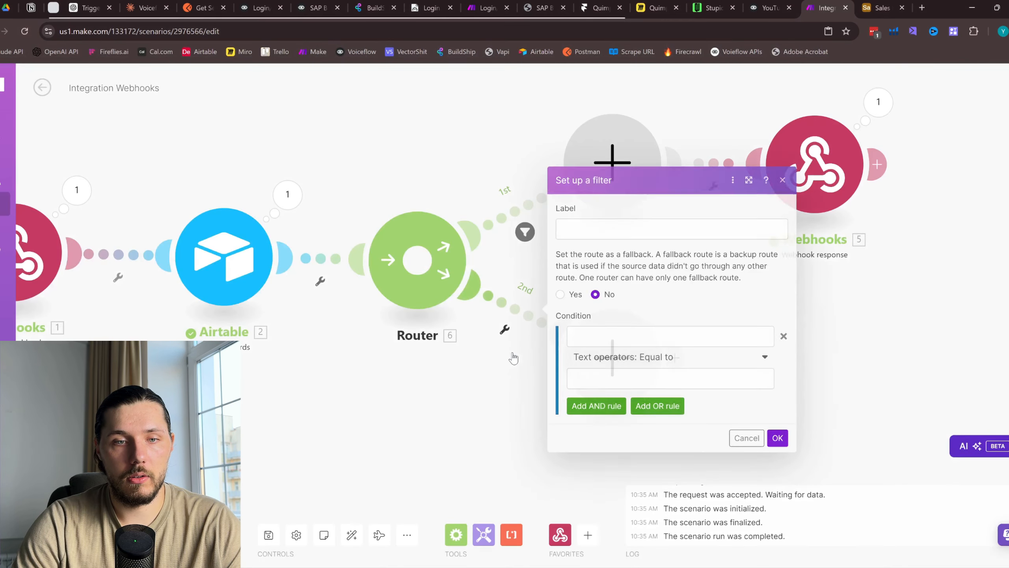
pyautogui.click(673, 336)
pyautogui.click(875, 315)
# Set the route 2 filter's comparison to numeric Not equal to and save it
pyautogui.click(611, 356)
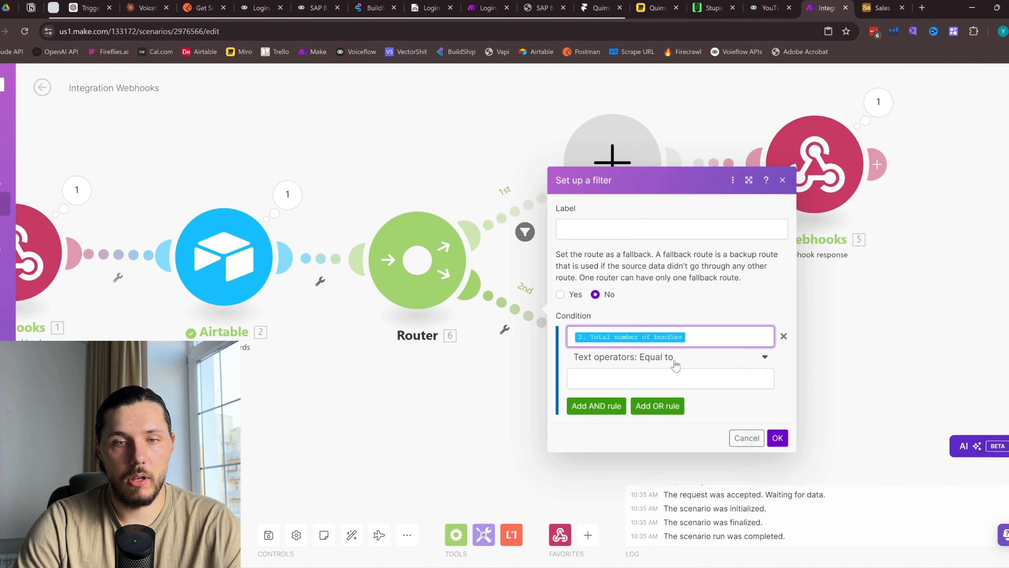
pyautogui.scroll(-3, 698, 424)
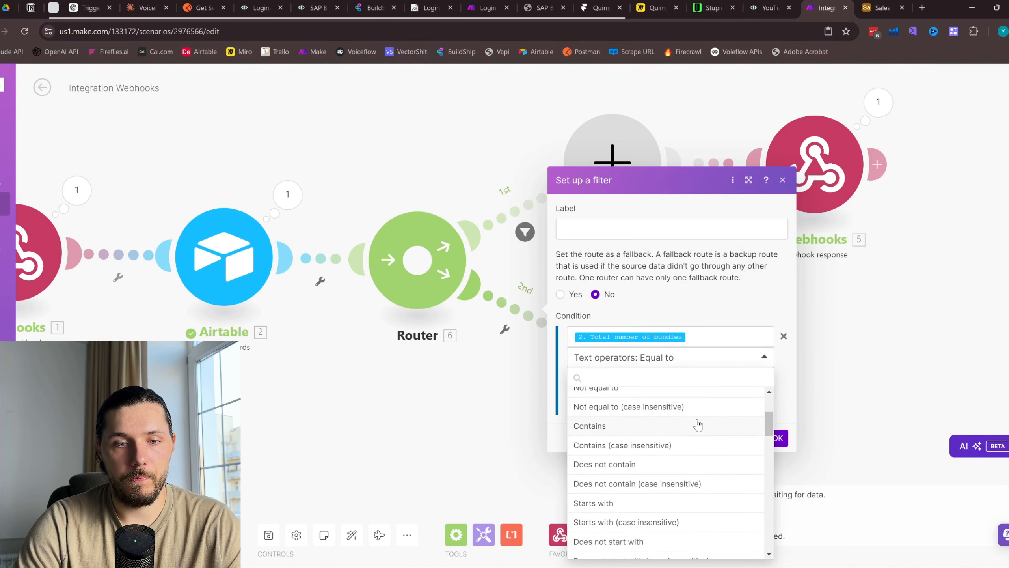
pyautogui.scroll(-7, 698, 424)
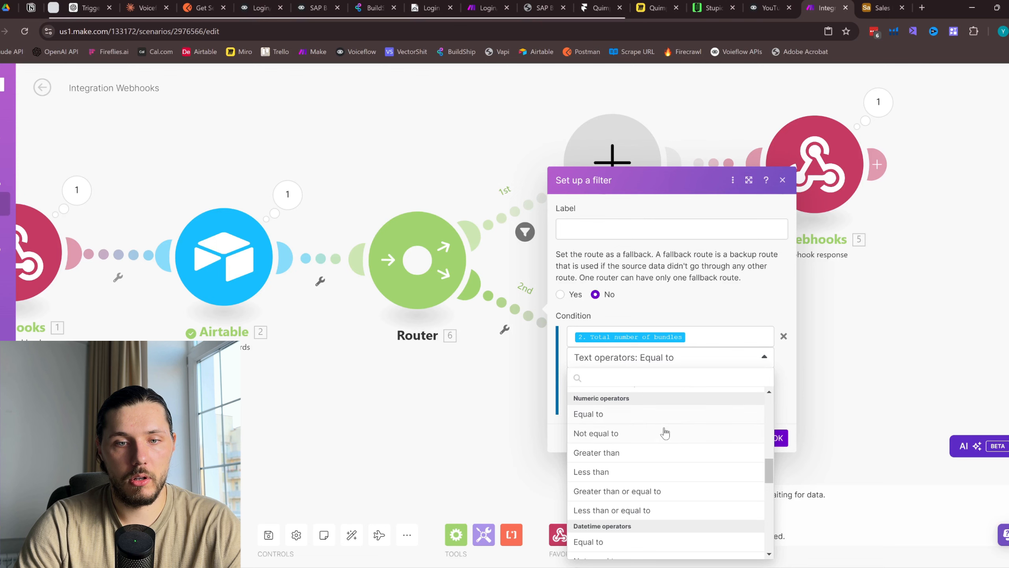
pyautogui.click(616, 431)
pyautogui.click(644, 376)
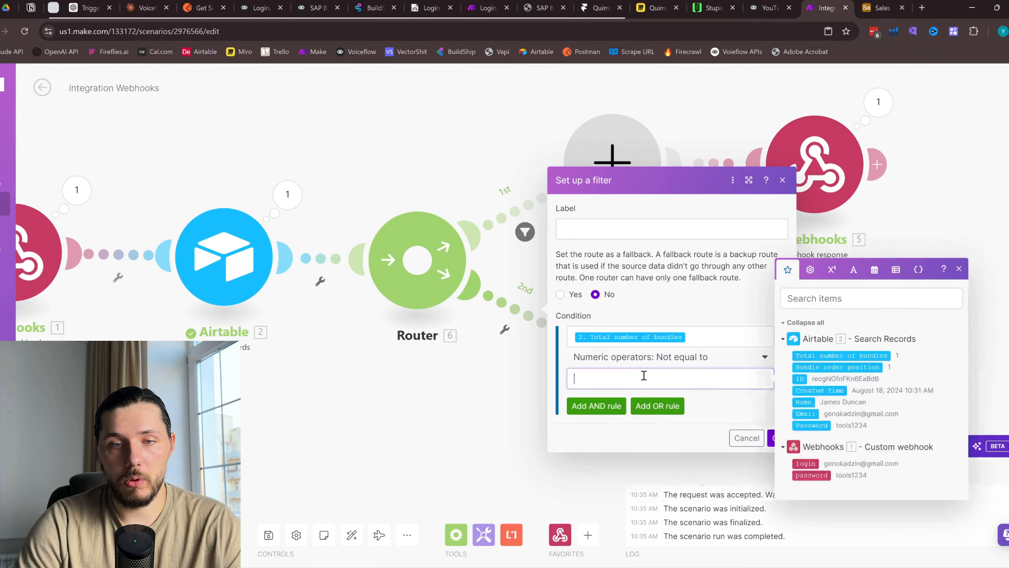
pyautogui.click(742, 407)
pyautogui.click(778, 438)
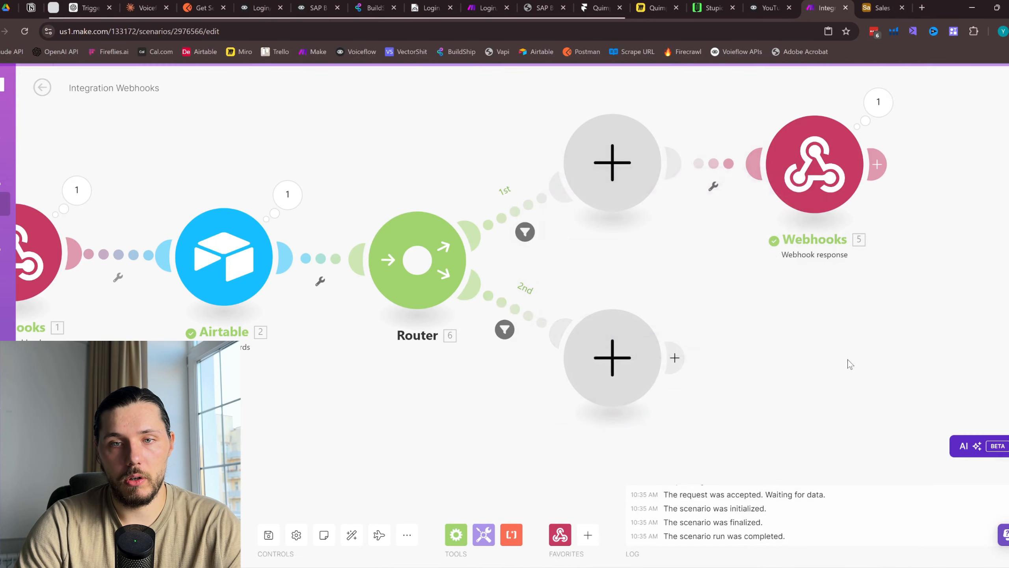
pyautogui.moveTo(849, 362); pyautogui.dragTo(781, 368)
# Duplicate the Webhooks response onto route 2, changing its body from success to error
pyautogui.rightClick(738, 161)
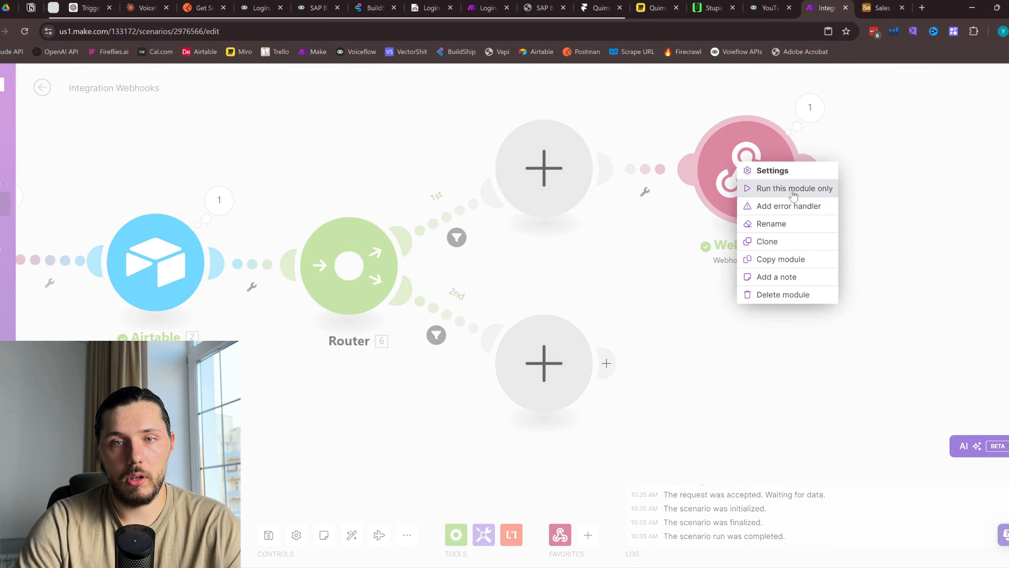
pyautogui.click(911, 207)
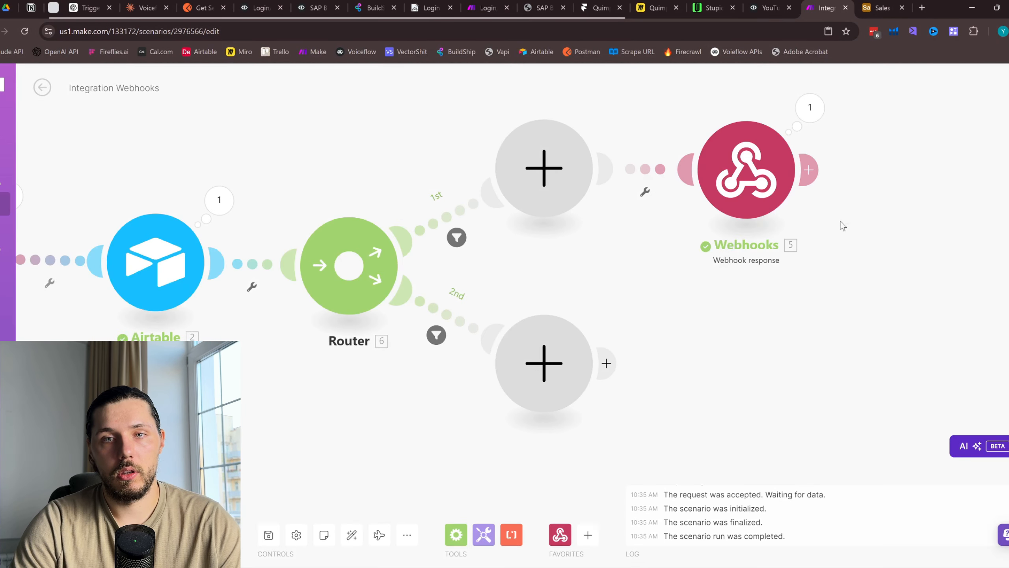
pyautogui.moveTo(844, 222); pyautogui.dragTo(722, 140)
pyautogui.hotkey('ctrl', 'v')
pyautogui.moveTo(902, 373); pyautogui.dragTo(826, 368)
pyautogui.click(916, 365)
pyautogui.moveTo(743, 409); pyautogui.dragTo(703, 406)
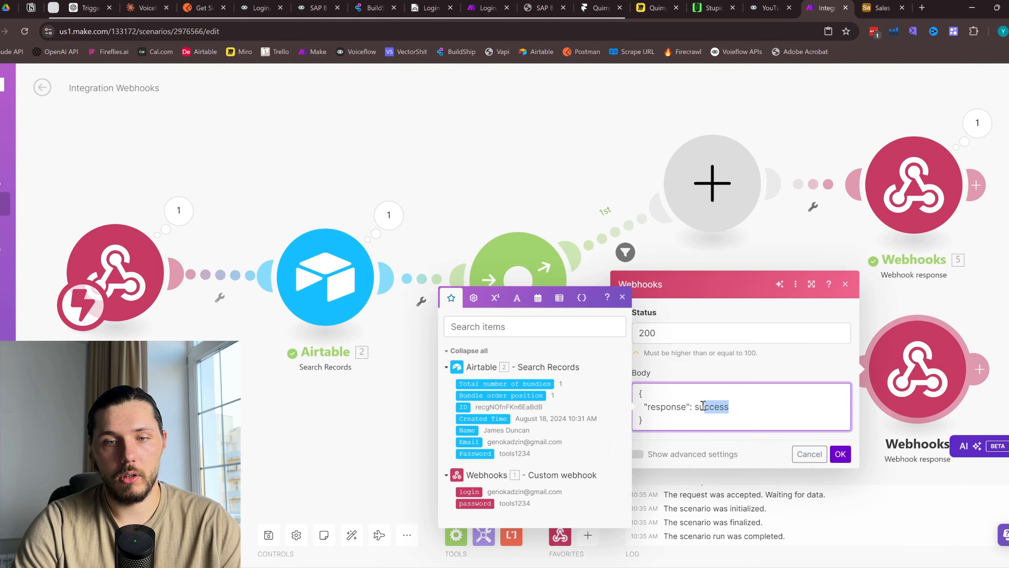
pyautogui.press('BackSpace')
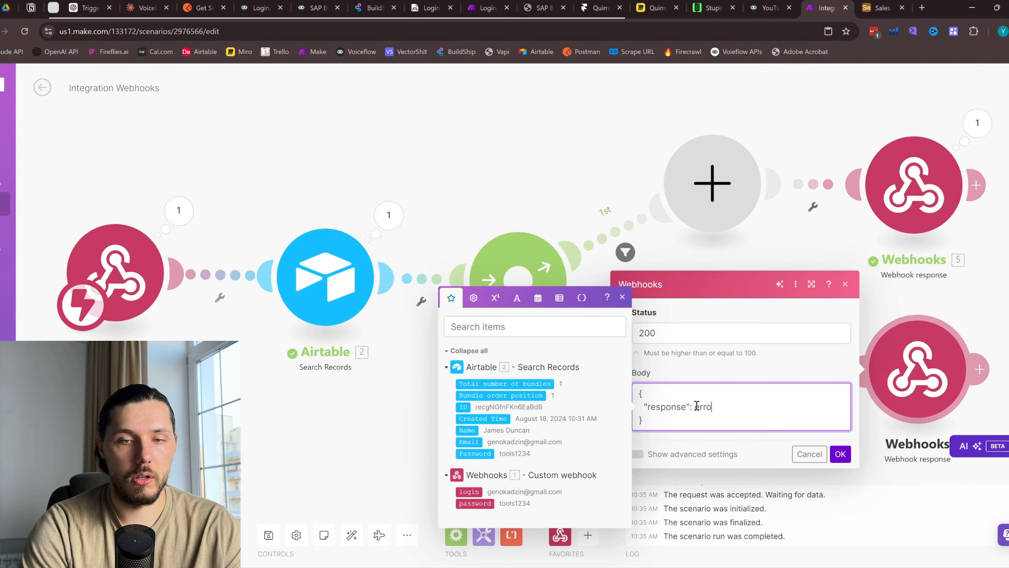
pyautogui.click(840, 454)
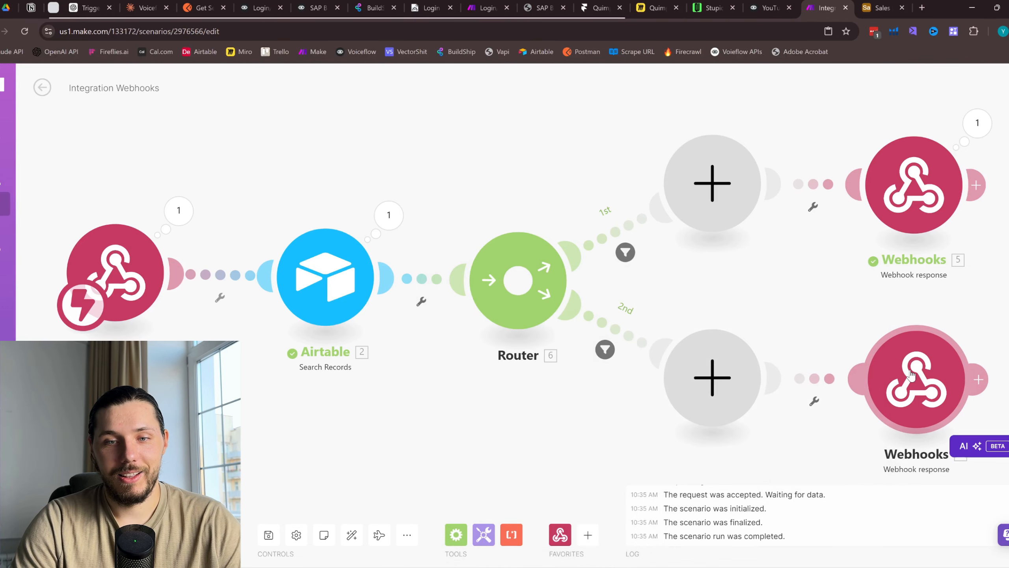
# Delete the two empty placeholder modules from both routes
pyautogui.click(687, 364)
pyautogui.click(739, 382)
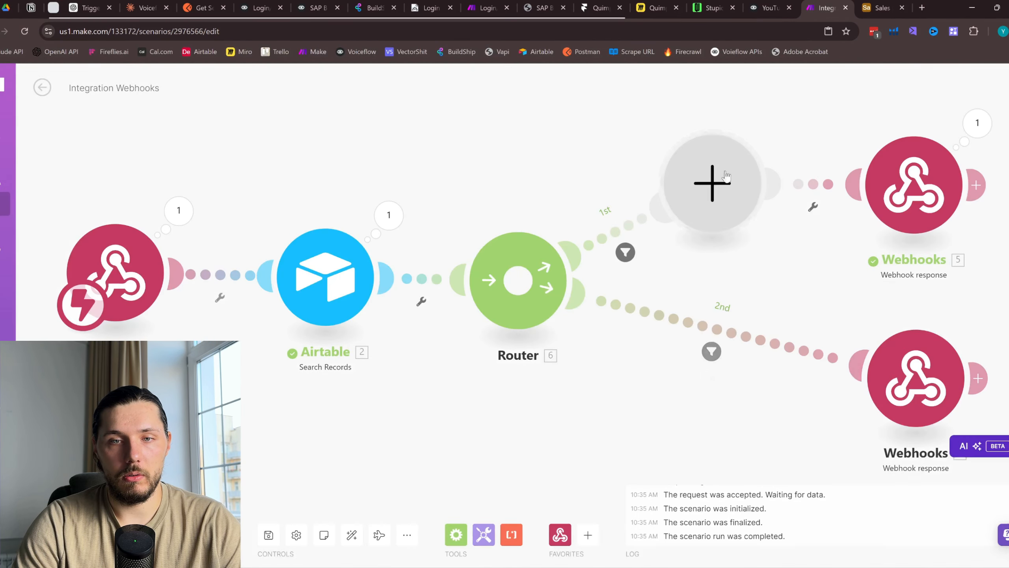
pyautogui.click(728, 190)
pyautogui.click(775, 181)
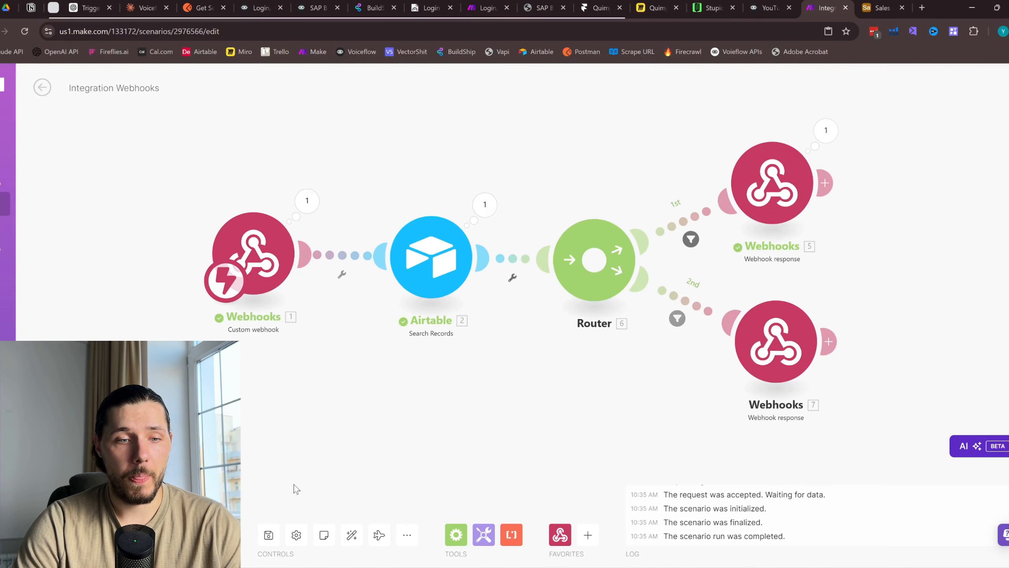
# Save the scenario, run it once, and resend the Voiceflow test request to the webhook
pyautogui.click(268, 534)
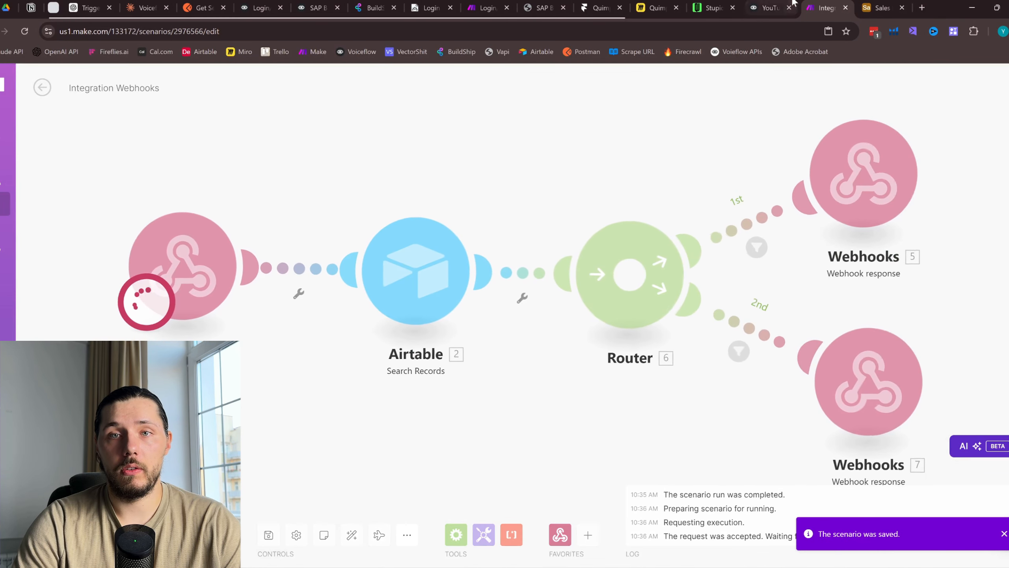
pyautogui.click(762, 9)
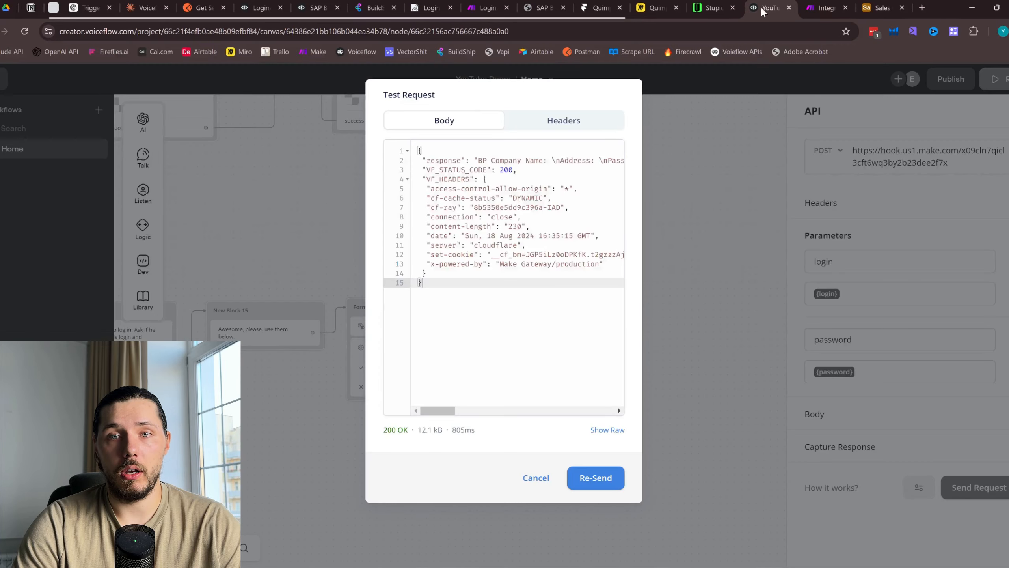
pyautogui.click(596, 478)
pyautogui.click(826, 8)
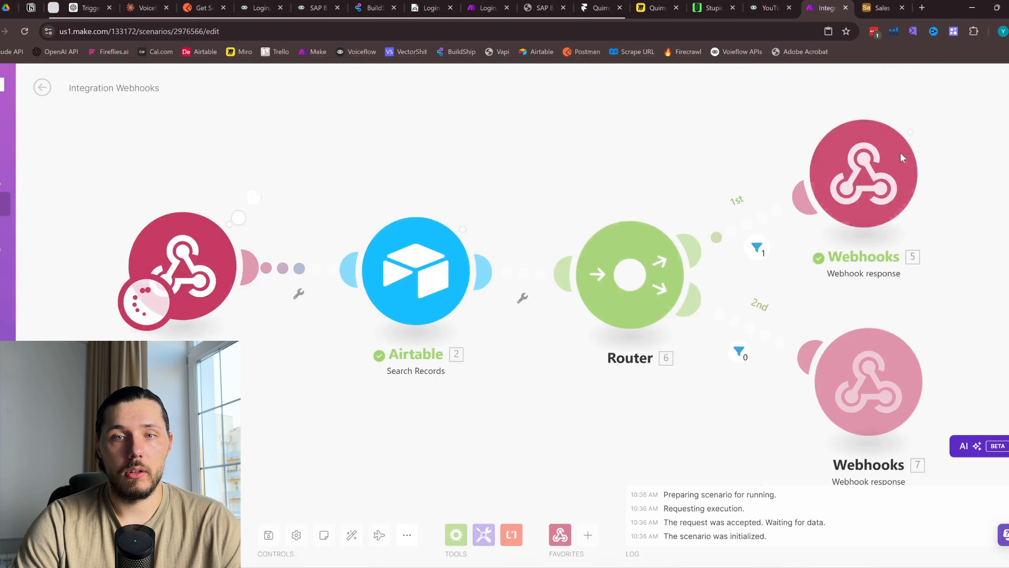
pyautogui.click(774, 7)
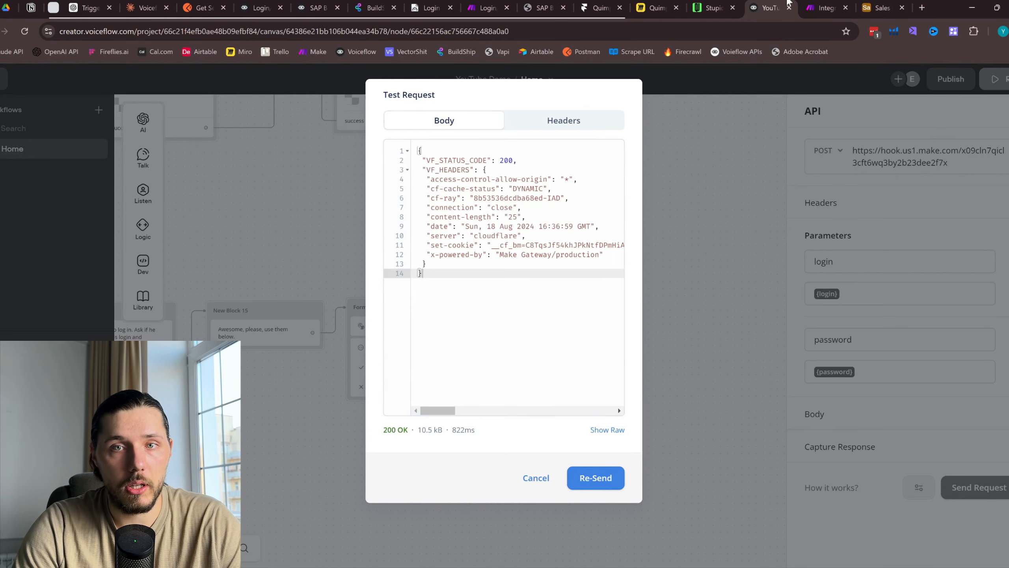
pyautogui.click(818, 3)
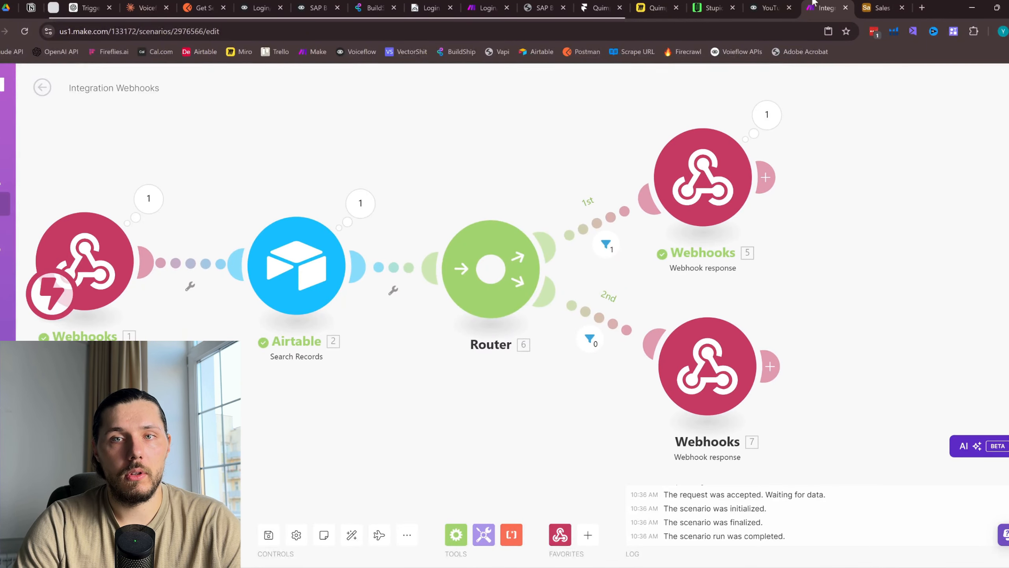
pyautogui.click(767, 7)
pyautogui.click(596, 477)
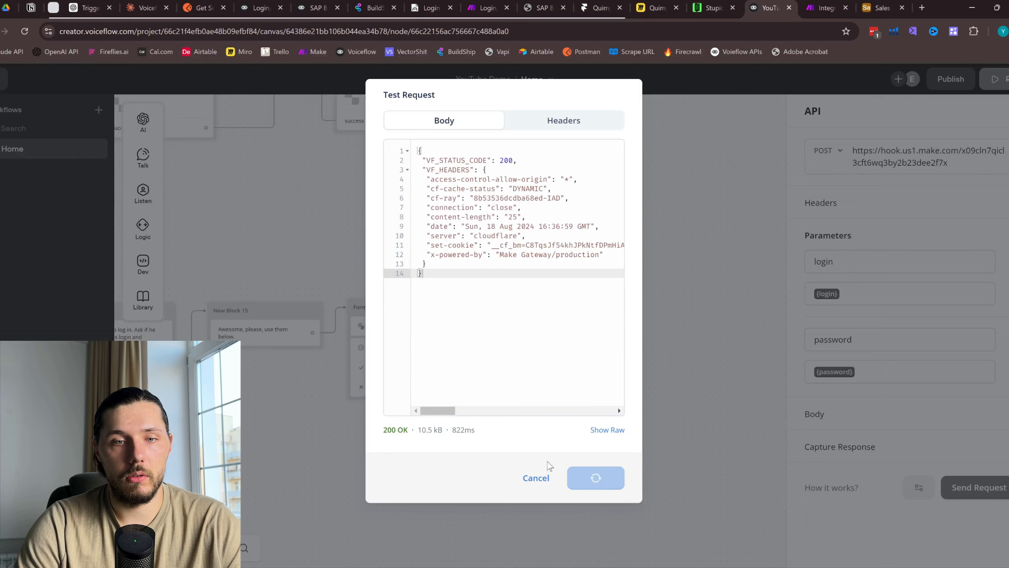
# Send the Voiceflow API test request with a deliberately wrong password
pyautogui.click(536, 478)
pyautogui.click(969, 486)
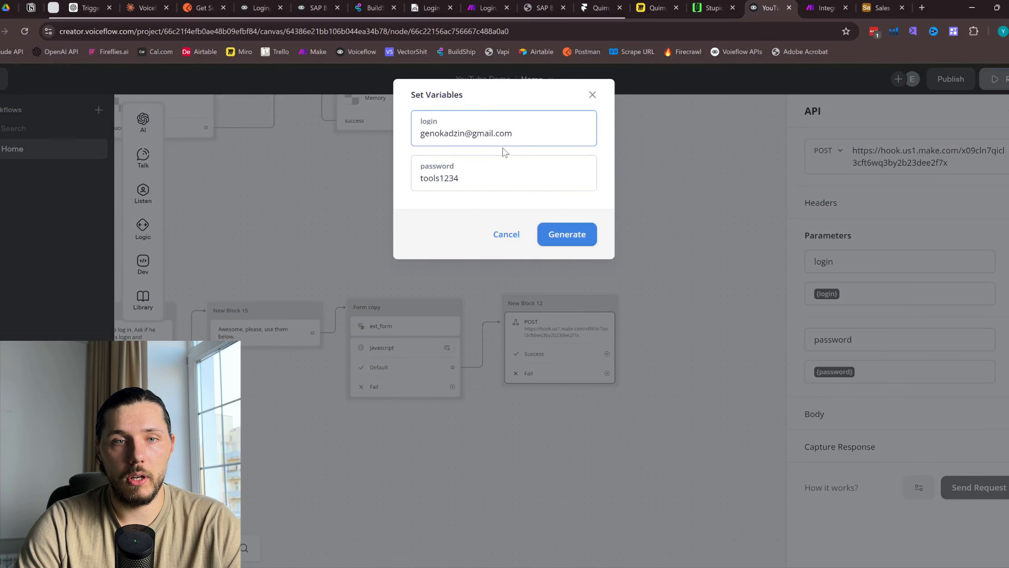
pyautogui.moveTo(468, 181); pyautogui.dragTo(444, 182)
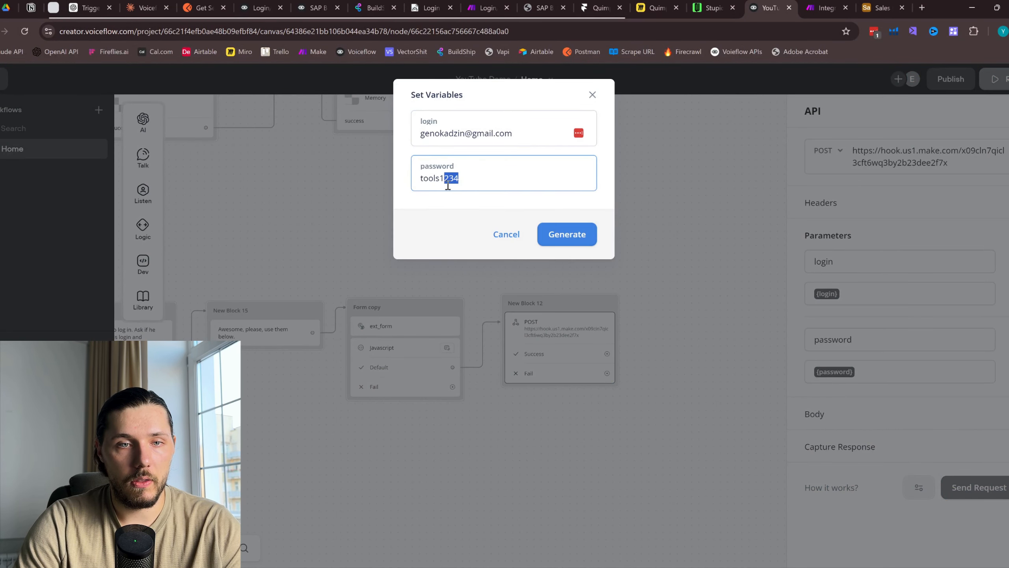
pyautogui.click(457, 185)
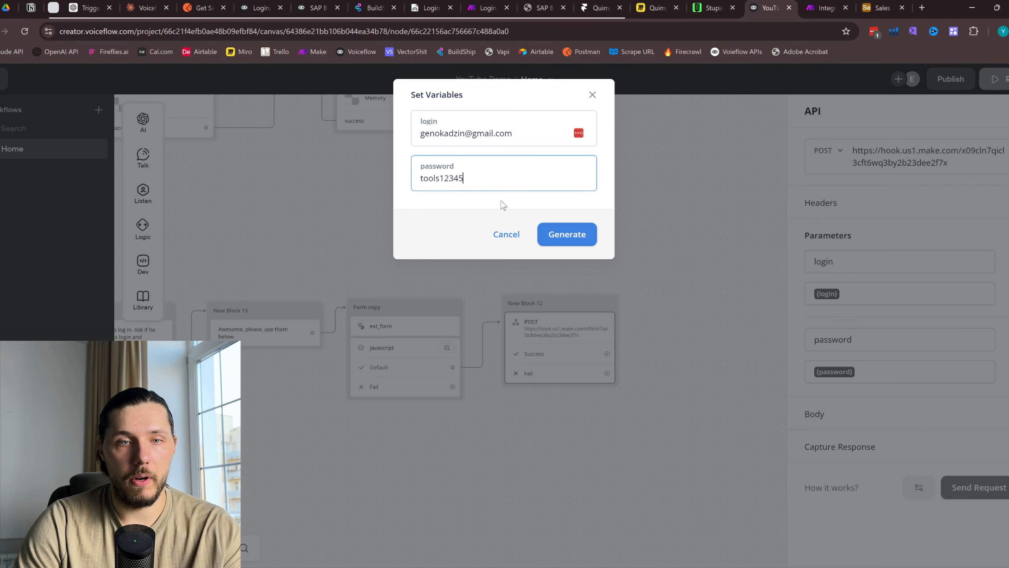
pyautogui.hotkey('ctrl', 'Tab')
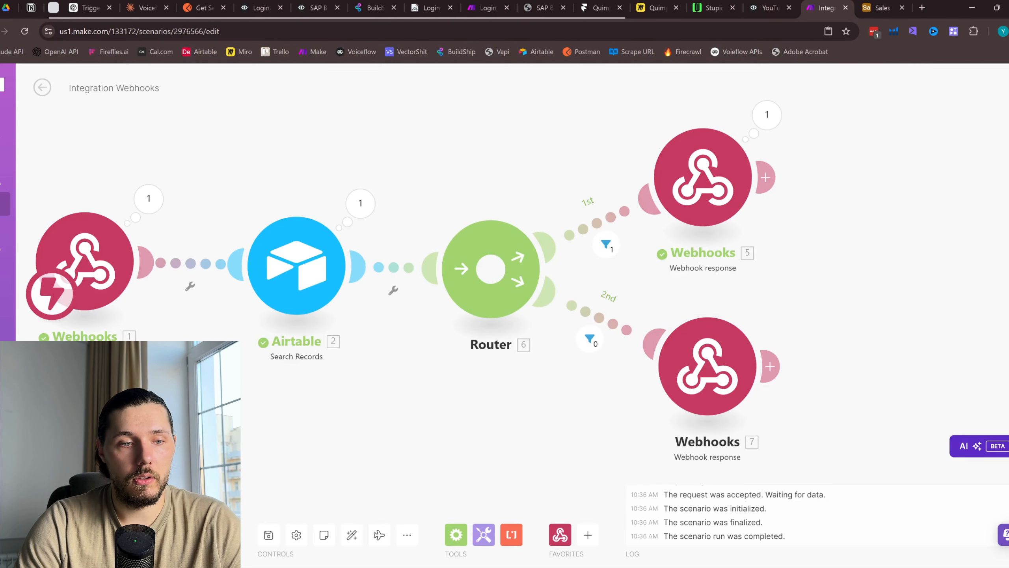
pyautogui.hotkey('ctrl', 'shift', 'Tab')
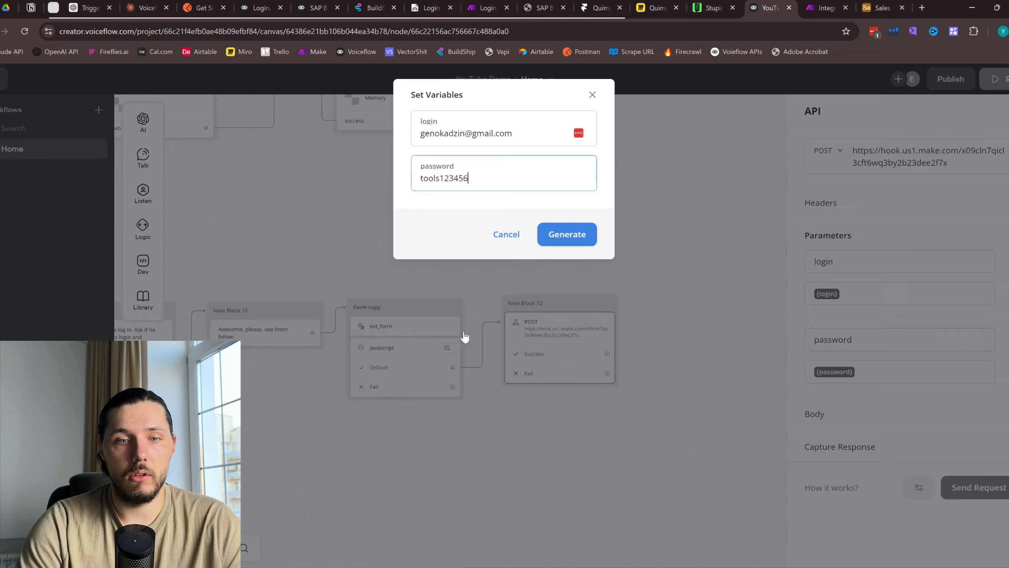
pyautogui.click(566, 244)
# Confirm in Make that the 2nd route's response returned error, then review the Voiceflow result
pyautogui.hotkey('ctrl', 'Tab')
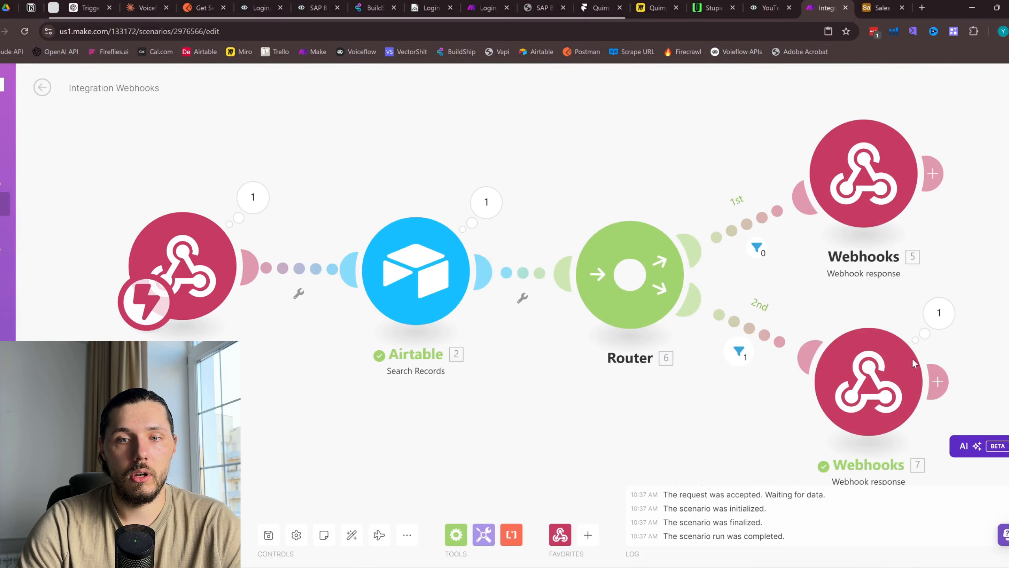
pyautogui.click(939, 313)
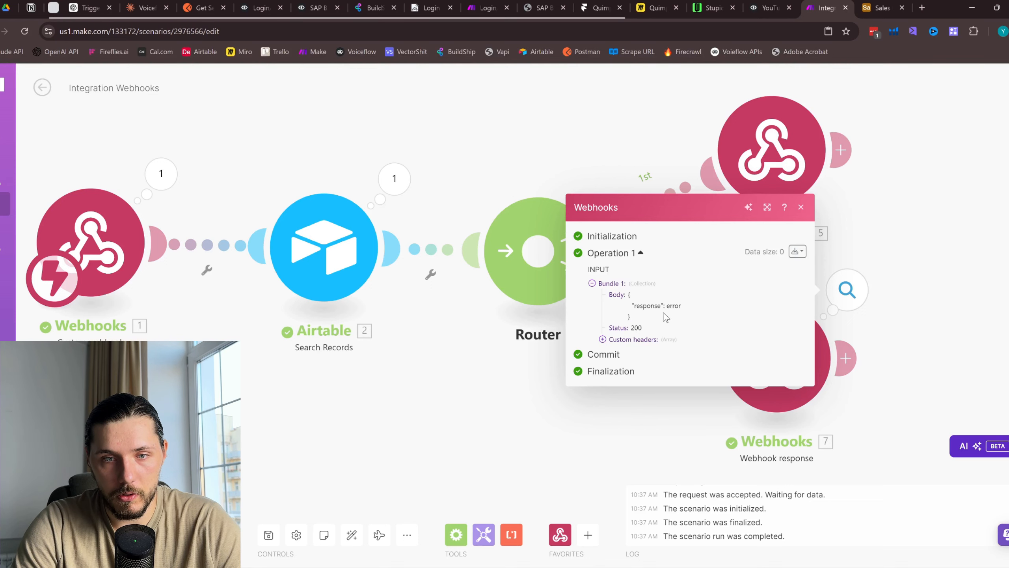
pyautogui.click(766, 3)
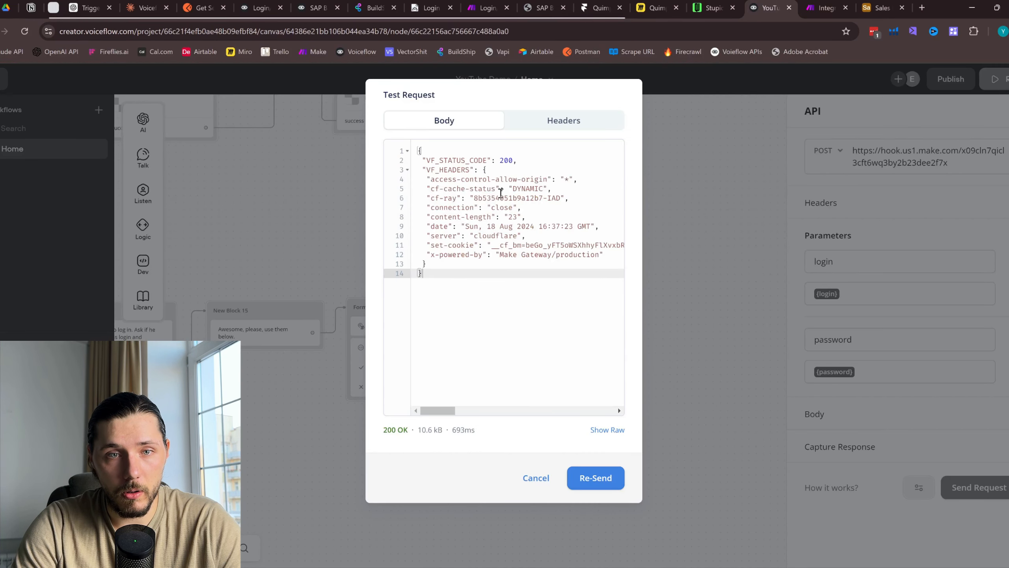
pyautogui.moveTo(461, 170); pyautogui.dragTo(559, 243)
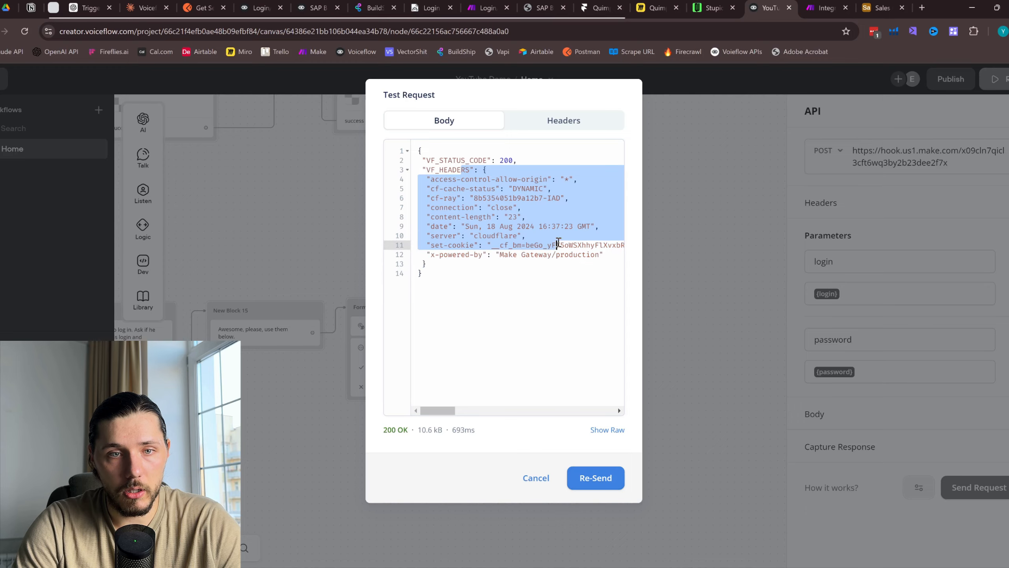
pyautogui.click(777, 311)
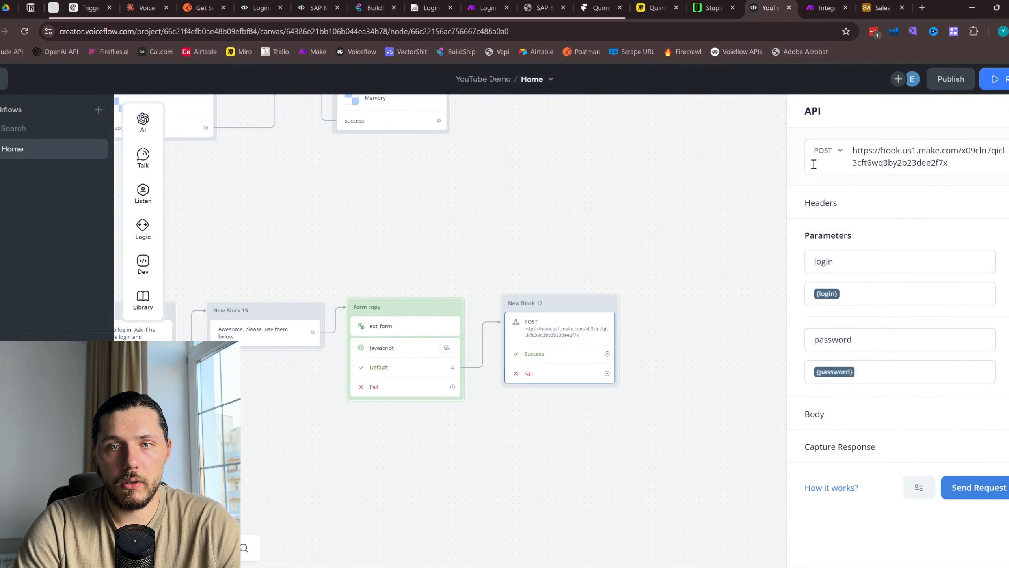
pyautogui.click(825, 7)
pyautogui.click(792, 155)
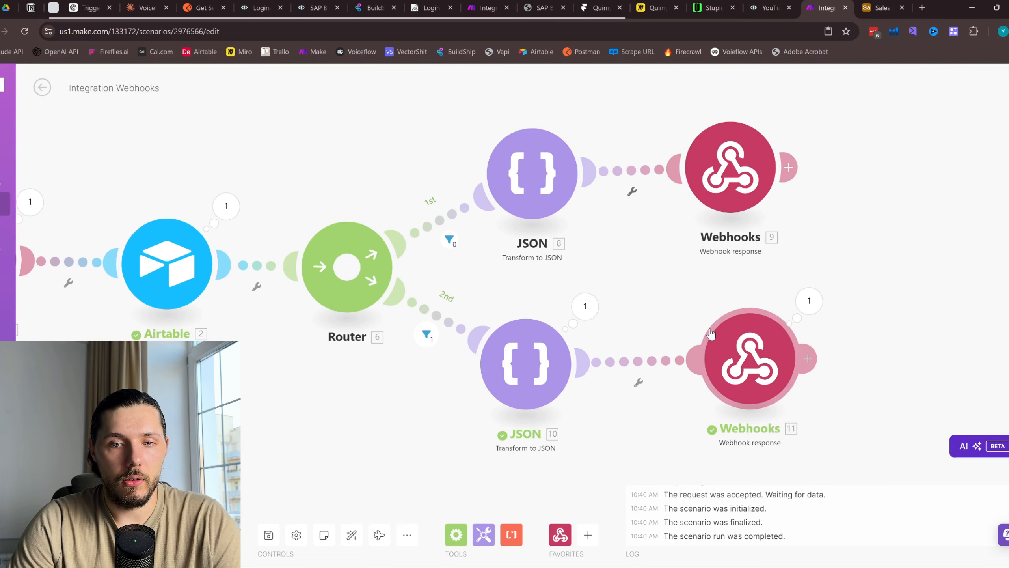
pyautogui.moveTo(647, 300); pyautogui.dragTo(717, 282)
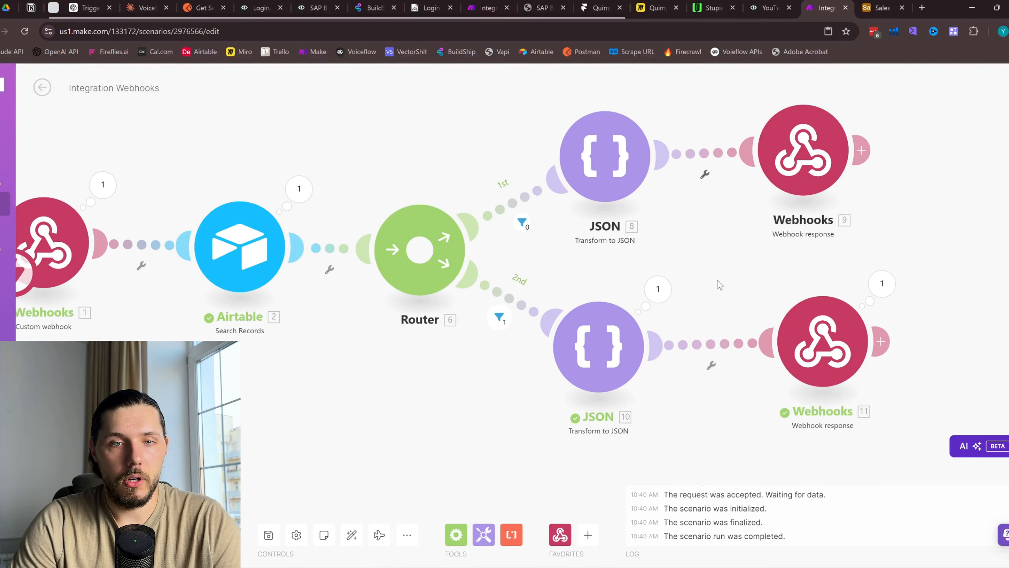
pyautogui.click(600, 360)
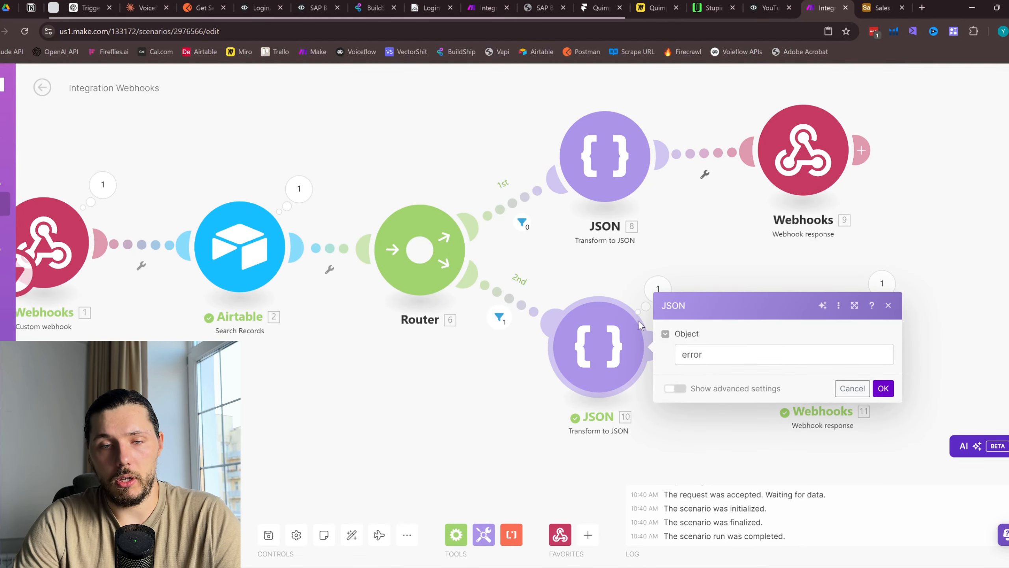
pyautogui.scroll(-1, 638, 320)
pyautogui.click(887, 304)
pyautogui.click(760, 348)
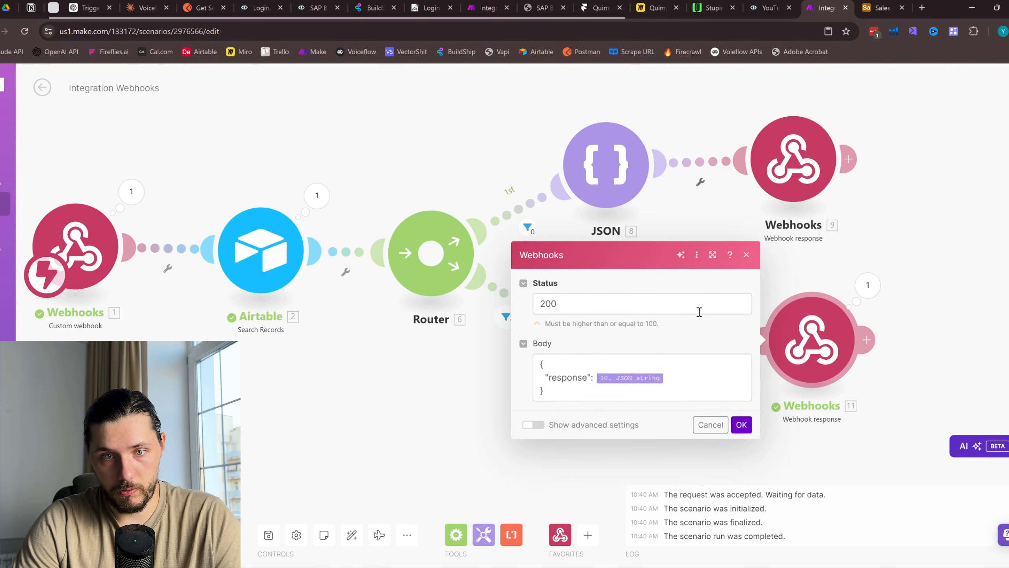
pyautogui.click(746, 254)
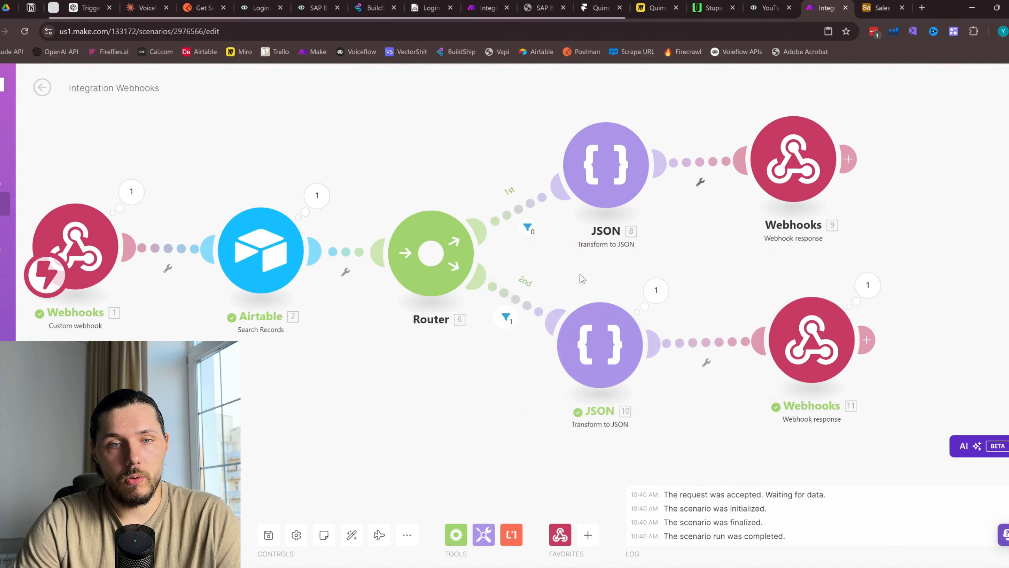
pyautogui.scroll(1, 580, 274)
pyautogui.click(600, 344)
pyautogui.click(736, 338)
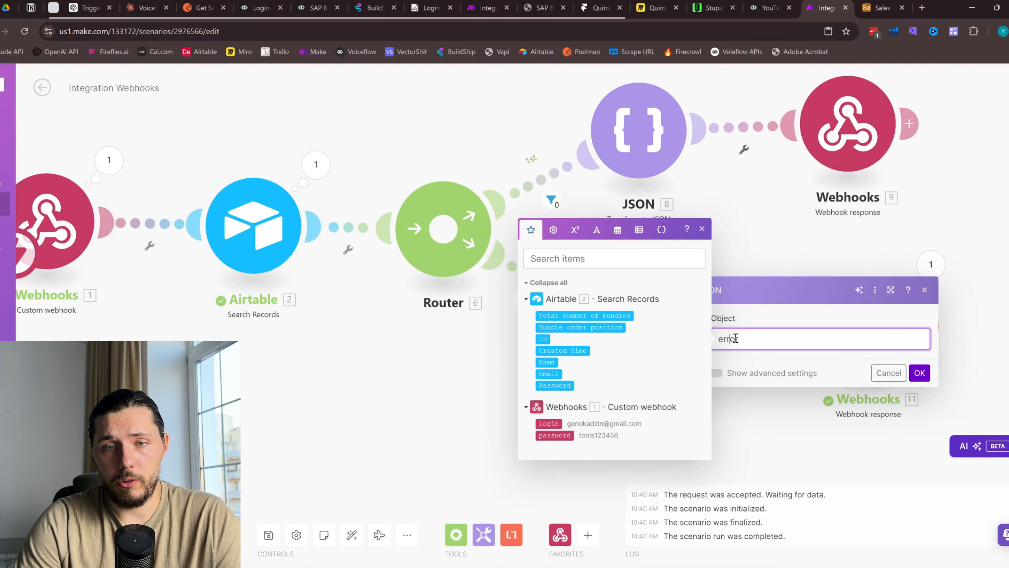
pyautogui.click(918, 292)
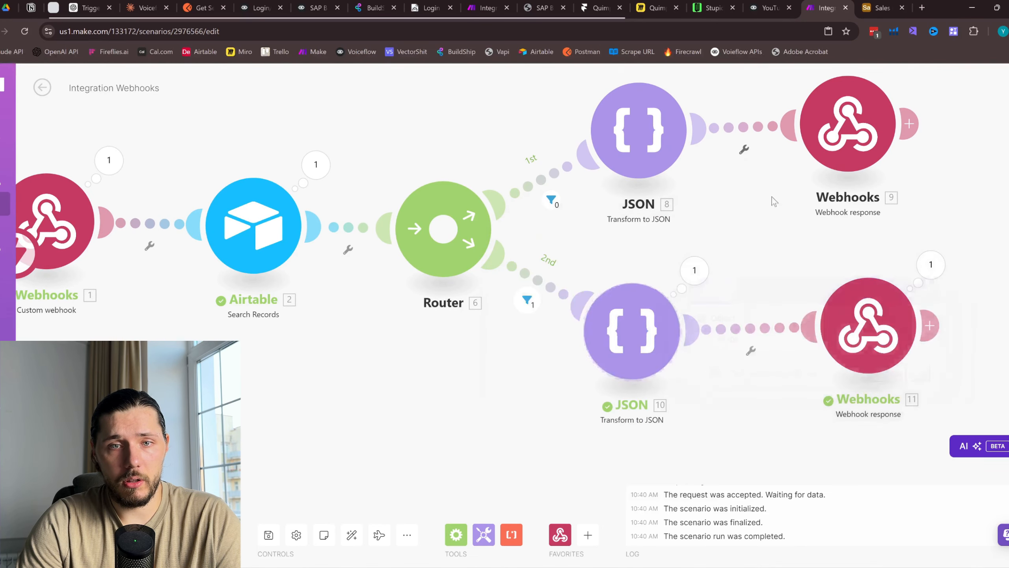
pyautogui.click(675, 151)
pyautogui.click(931, 88)
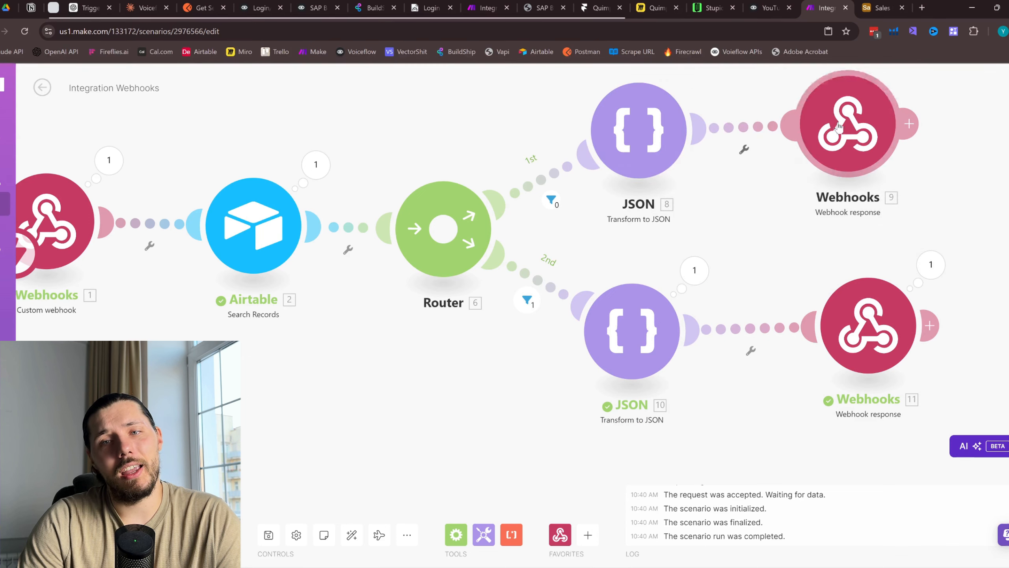
pyautogui.click(849, 127)
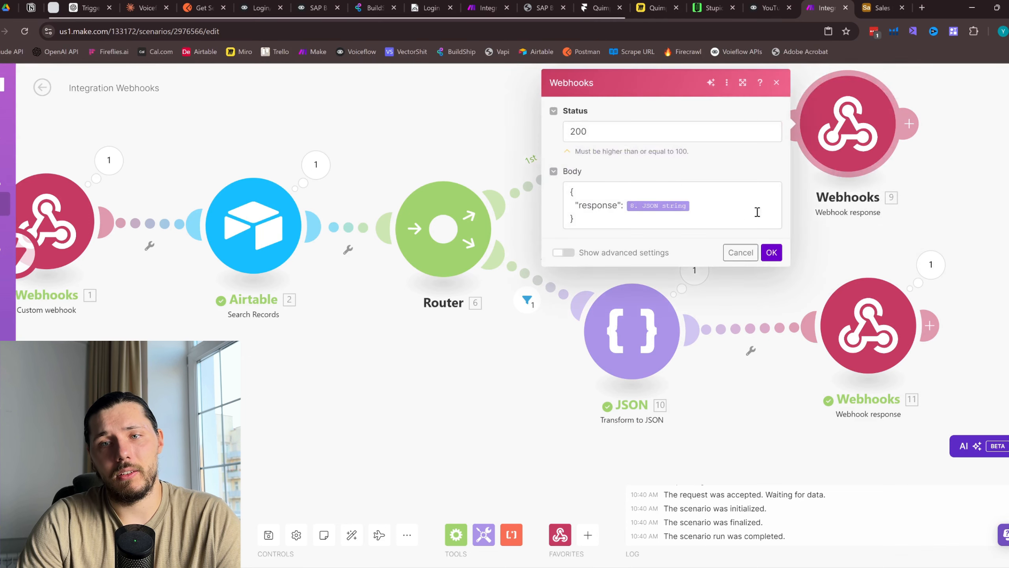
pyautogui.click(777, 83)
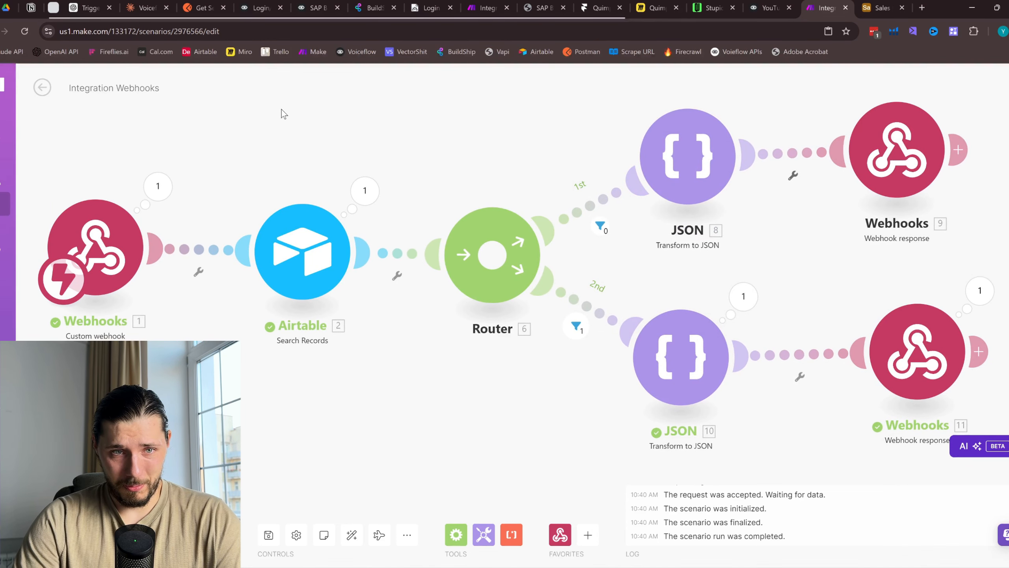
pyautogui.moveTo(282, 109); pyautogui.dragTo(302, 108)
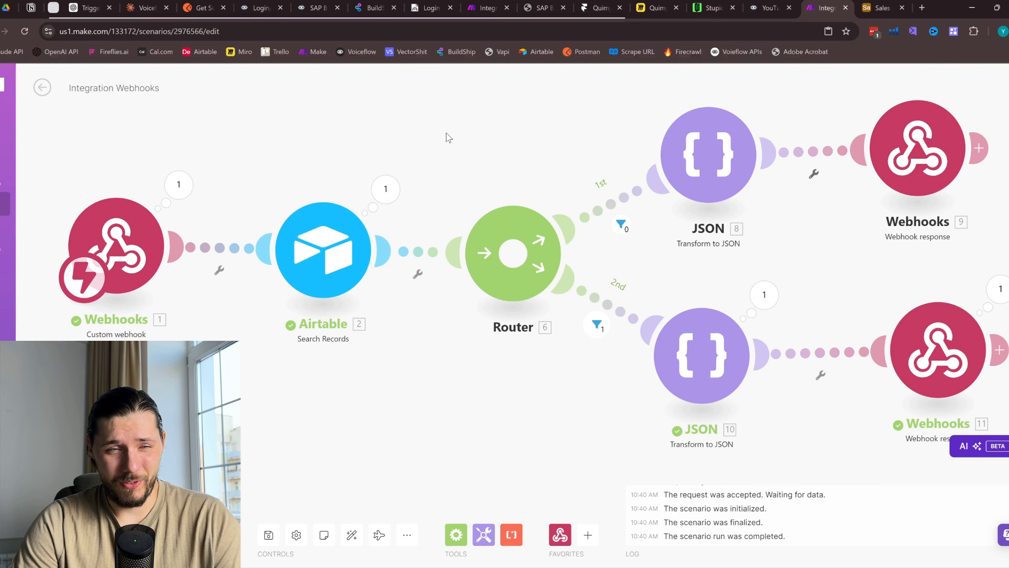
# Save the Make scenario and start it listening for a request
pyautogui.moveTo(595, 145); pyautogui.dragTo(535, 181)
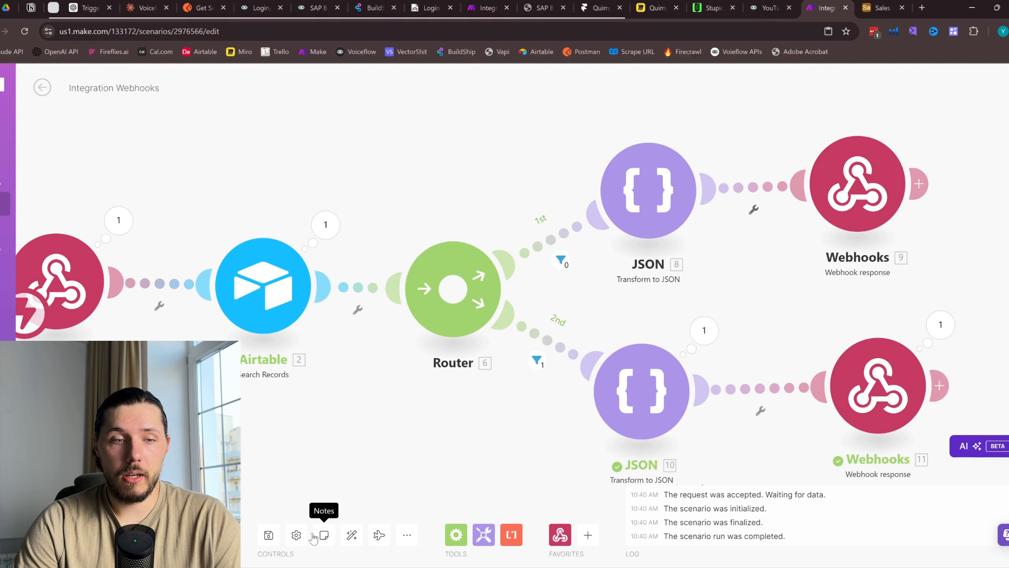
pyautogui.click(269, 535)
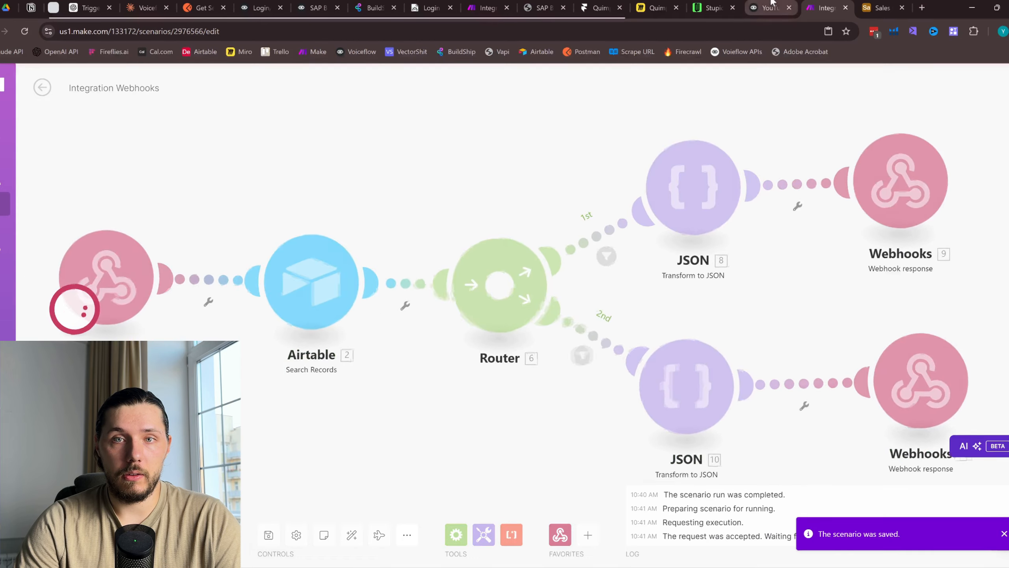
pyautogui.click(764, 8)
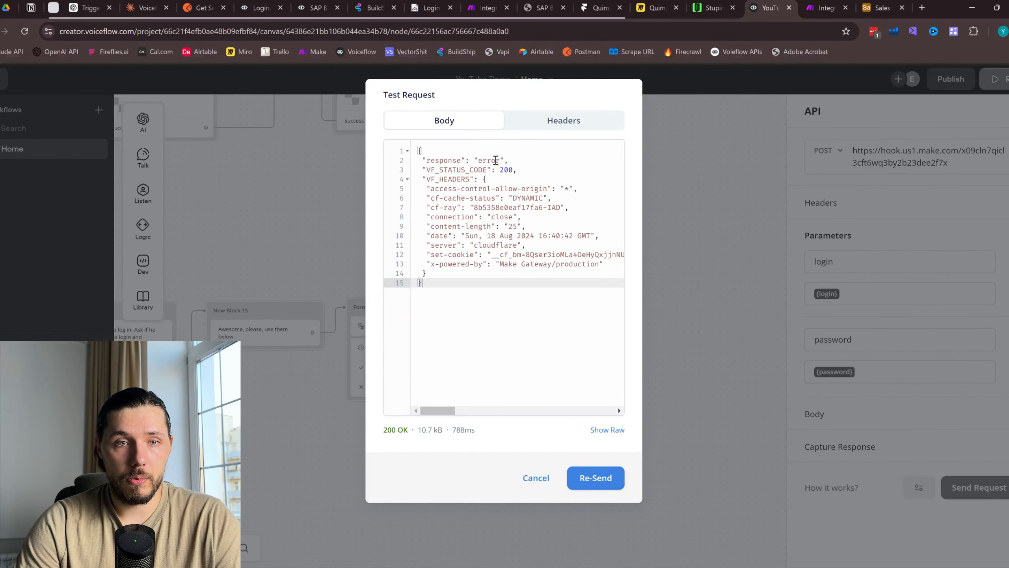
pyautogui.moveTo(422, 160); pyautogui.dragTo(523, 161)
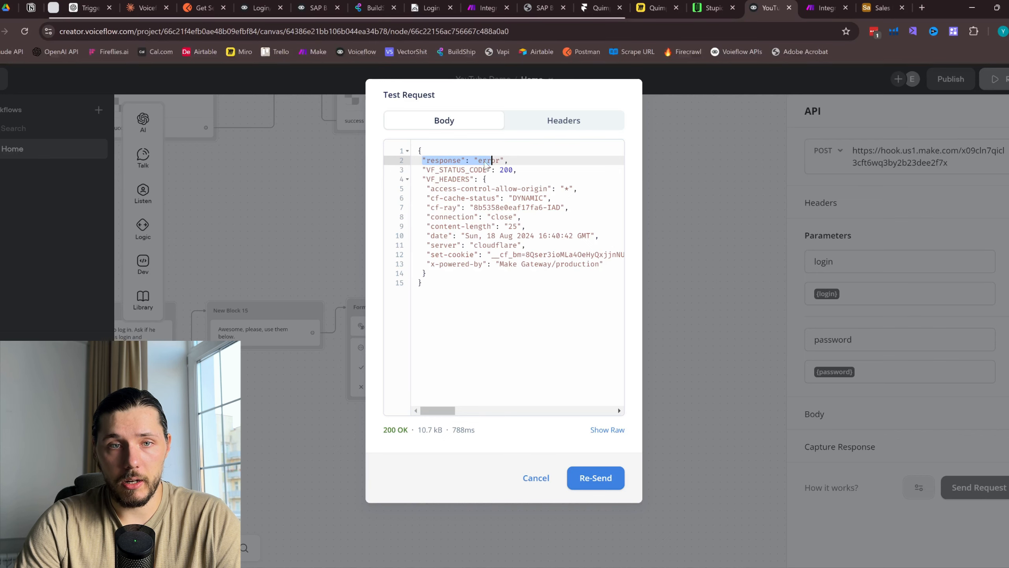
pyautogui.click(536, 478)
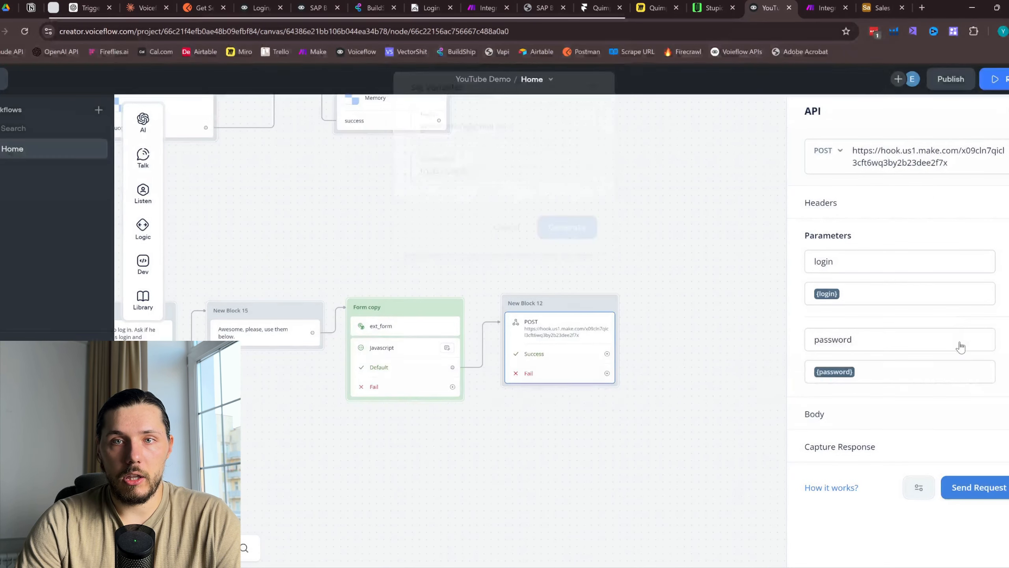
# Resend the API test with a corrected password and get "response": "success" back
pyautogui.click(977, 487)
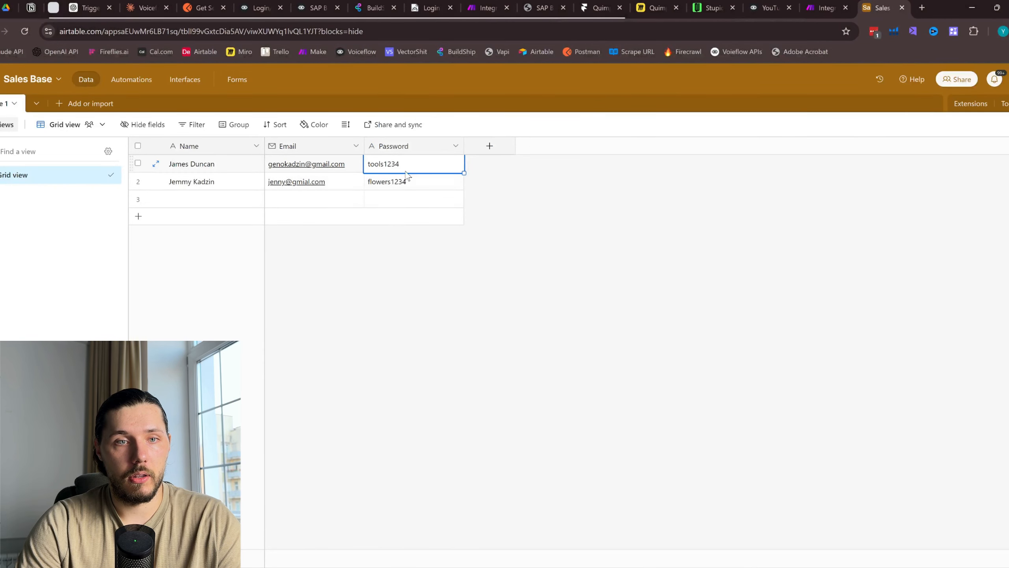
pyautogui.click(819, 6)
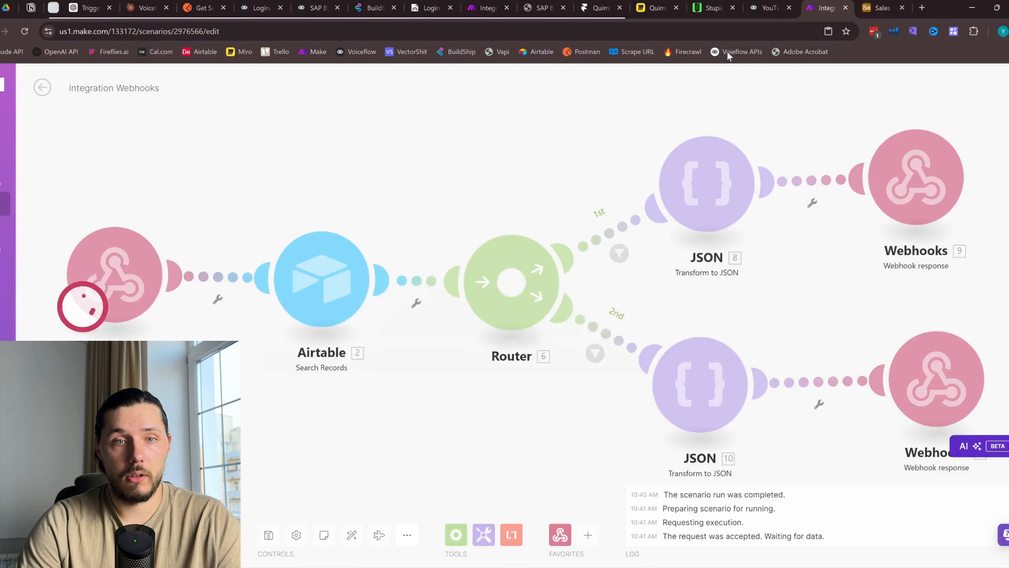
pyautogui.click(771, 6)
pyautogui.moveTo(493, 182); pyautogui.dragTo(361, 187)
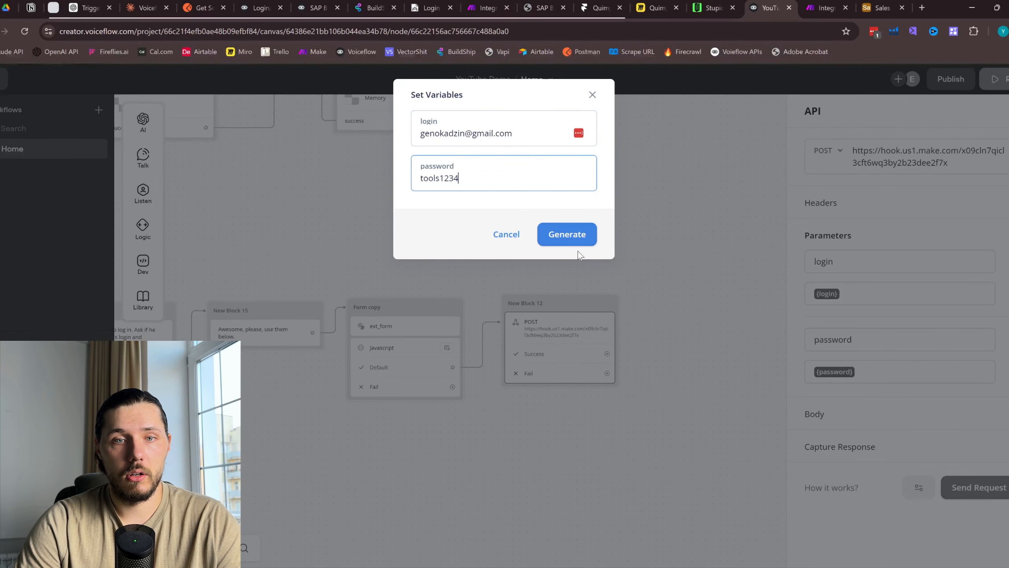
pyautogui.click(570, 241)
pyautogui.moveTo(473, 160); pyautogui.dragTo(516, 160)
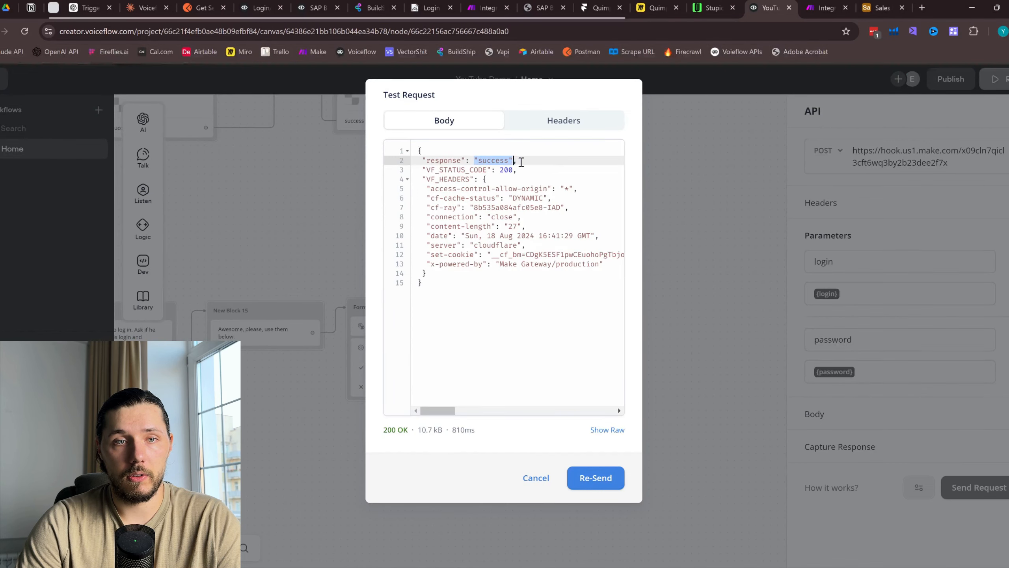
pyautogui.click(962, 433)
# Expand Capture Response and rerun the test to read the response key
pyautogui.click(1005, 448)
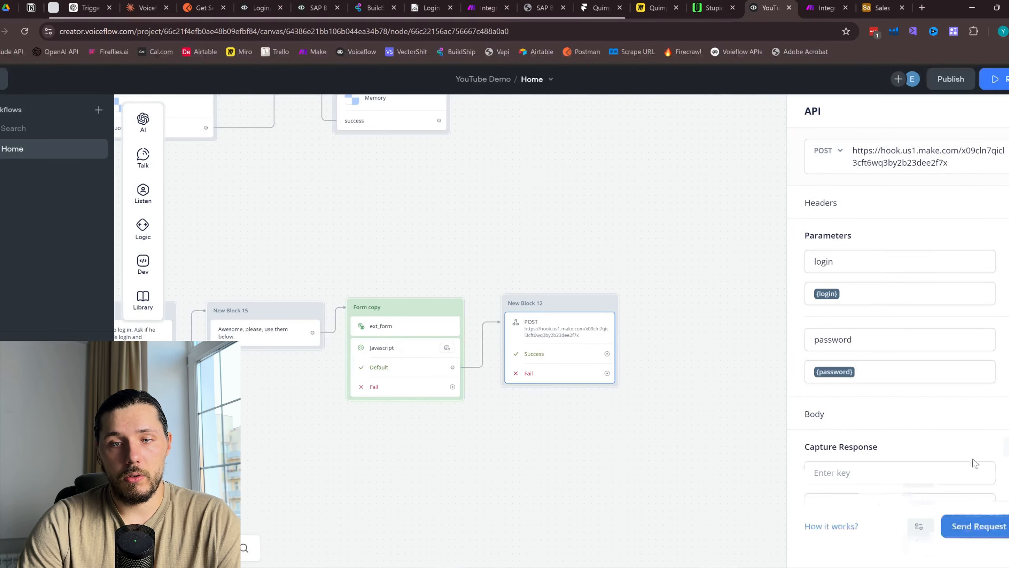
pyautogui.click(880, 476)
pyautogui.click(981, 545)
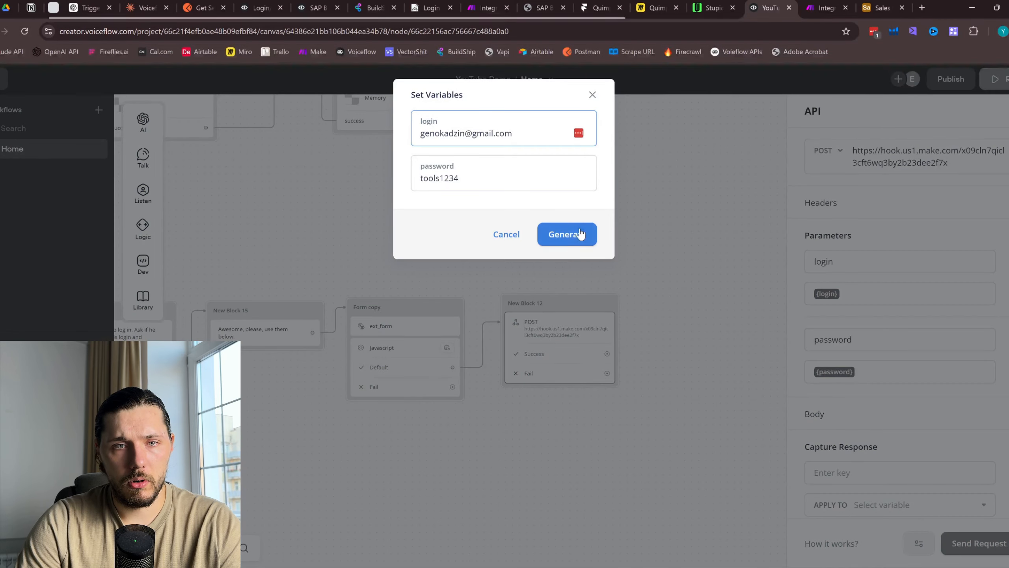
pyautogui.click(572, 235)
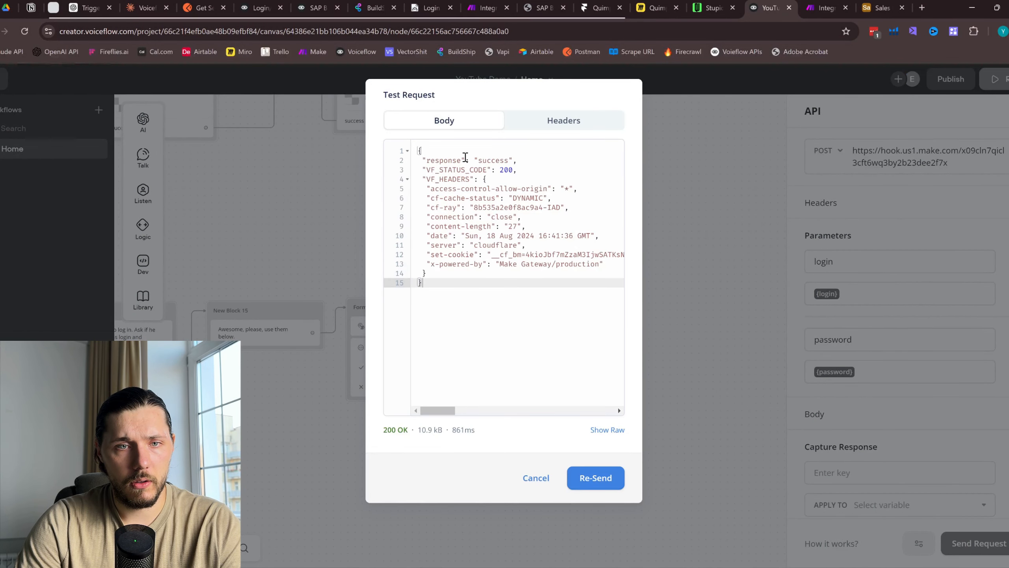
pyautogui.moveTo(460, 156); pyautogui.dragTo(430, 158)
# Paste response as the capture key and browse variables to store it in
pyautogui.click(751, 457)
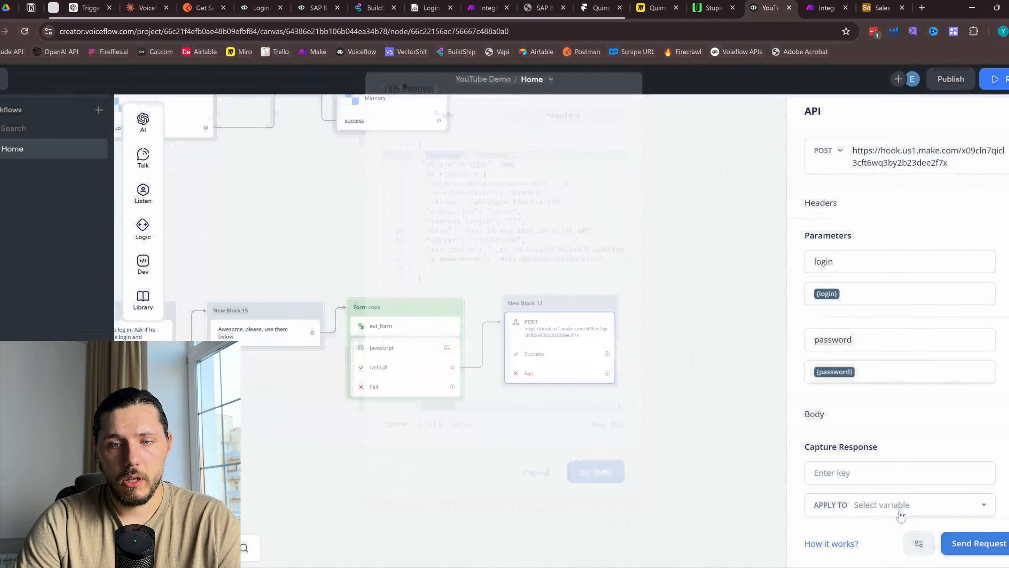
pyautogui.click(888, 472)
pyautogui.write('response')
pyautogui.click(899, 510)
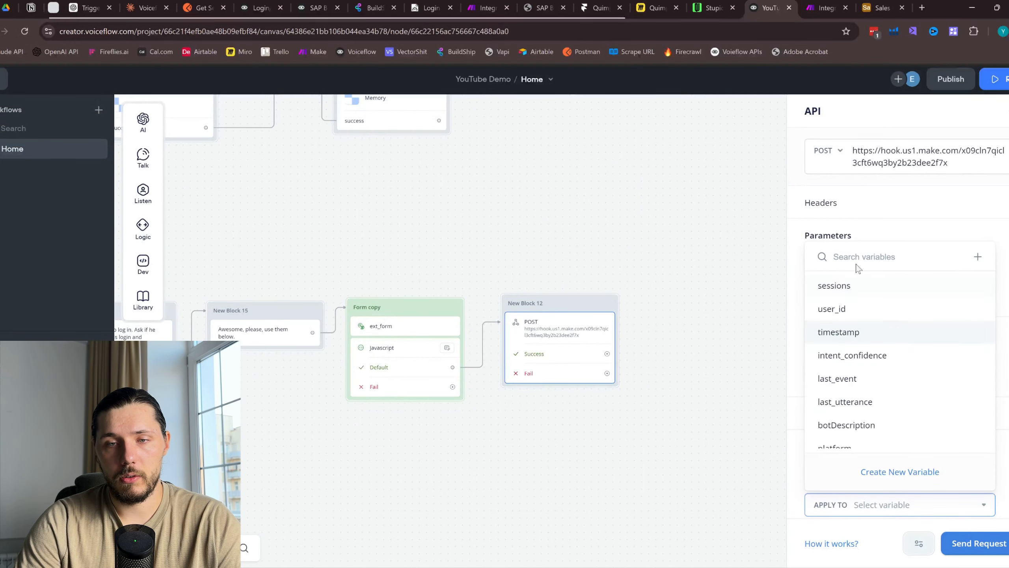
pyautogui.click(891, 482)
pyautogui.click(898, 506)
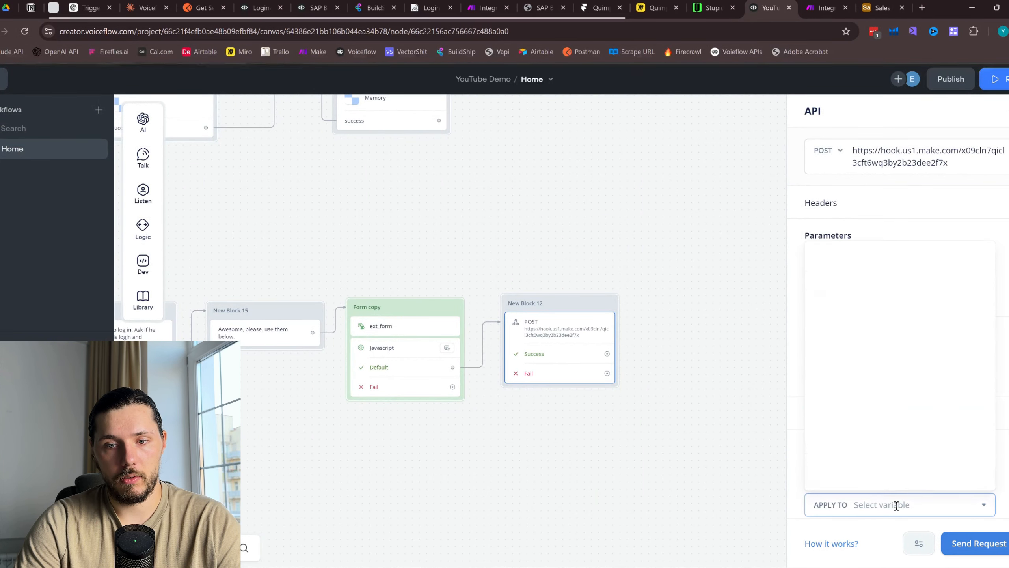
pyautogui.press('r')
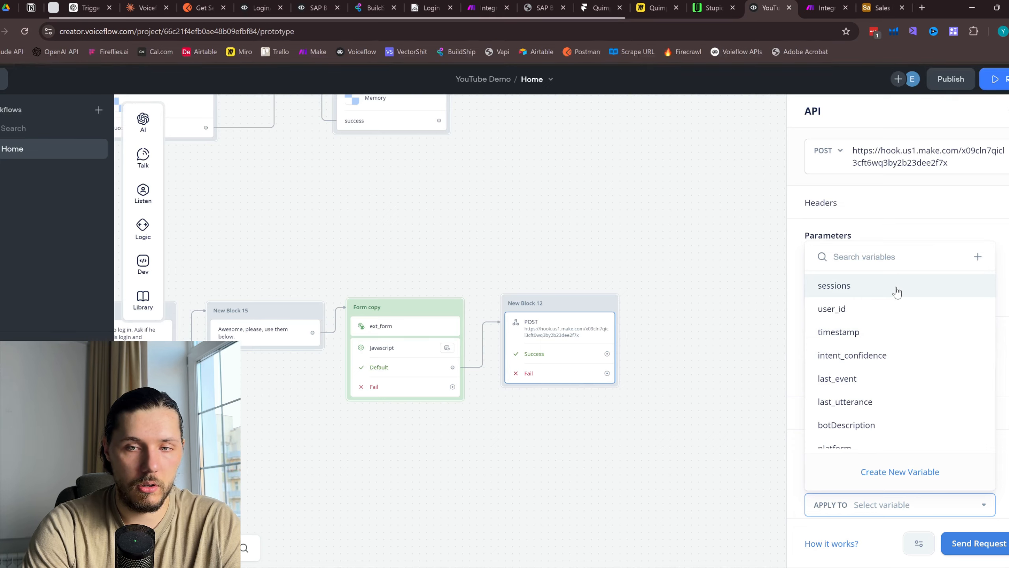
pyautogui.press('Escape')
# Reopen the login flow's API step and its Apply To variable list
pyautogui.moveTo(748, 183); pyautogui.dragTo(384, 146)
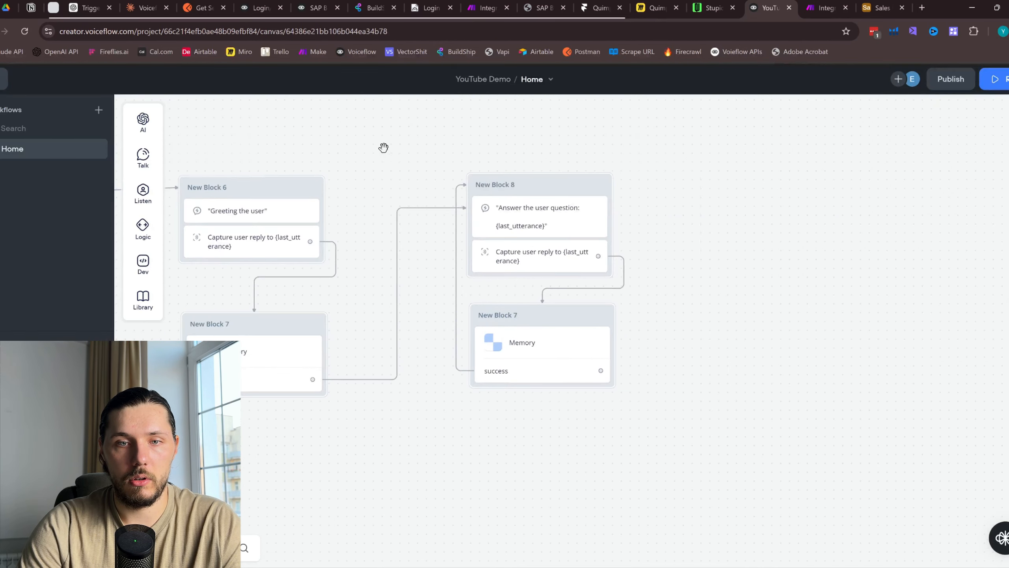
pyautogui.scroll(-5, 549, 259)
pyautogui.moveTo(655, 341); pyautogui.dragTo(720, 266)
pyautogui.scroll(10, 572, 275)
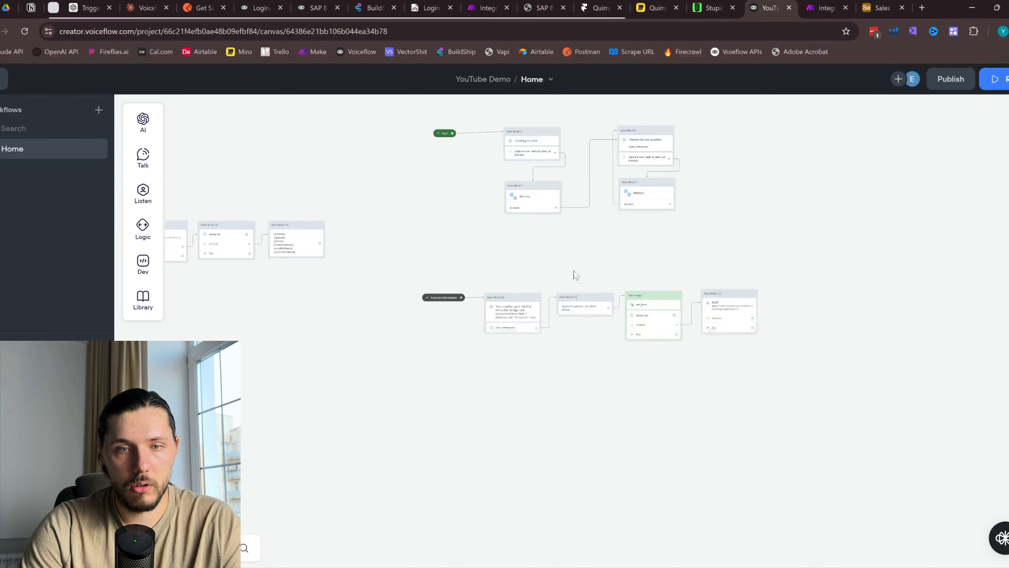
pyautogui.click(633, 263)
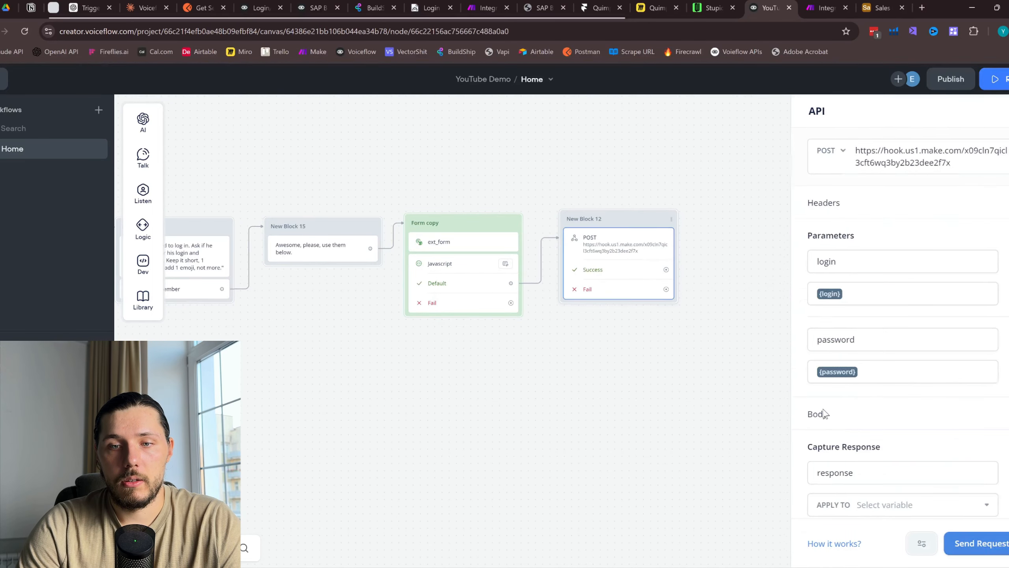
pyautogui.scroll(-1, 845, 429)
pyautogui.click(880, 492)
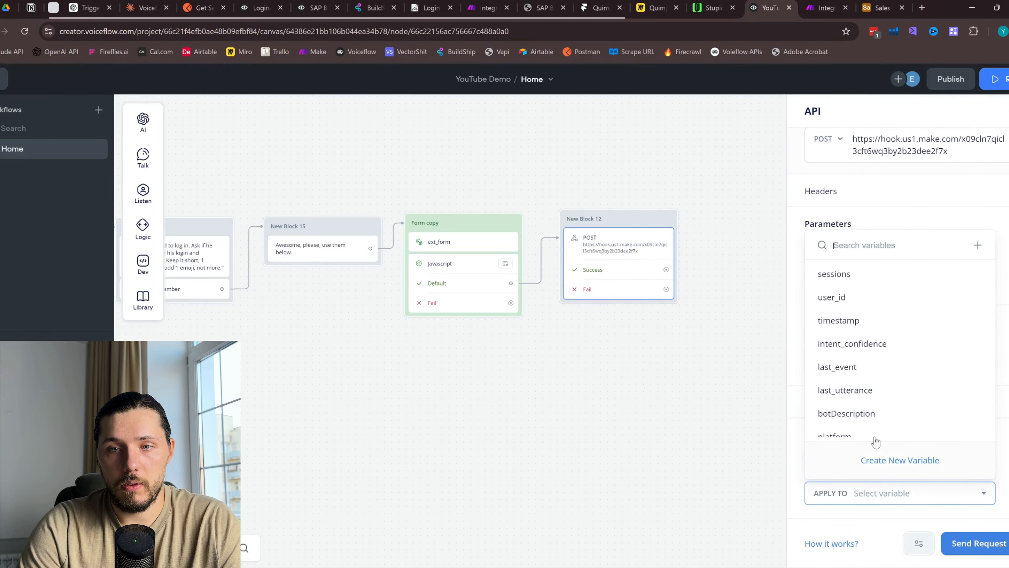
# Create a new variable named responseAI to hold the captured response
pyautogui.click(905, 459)
pyautogui.write('res')
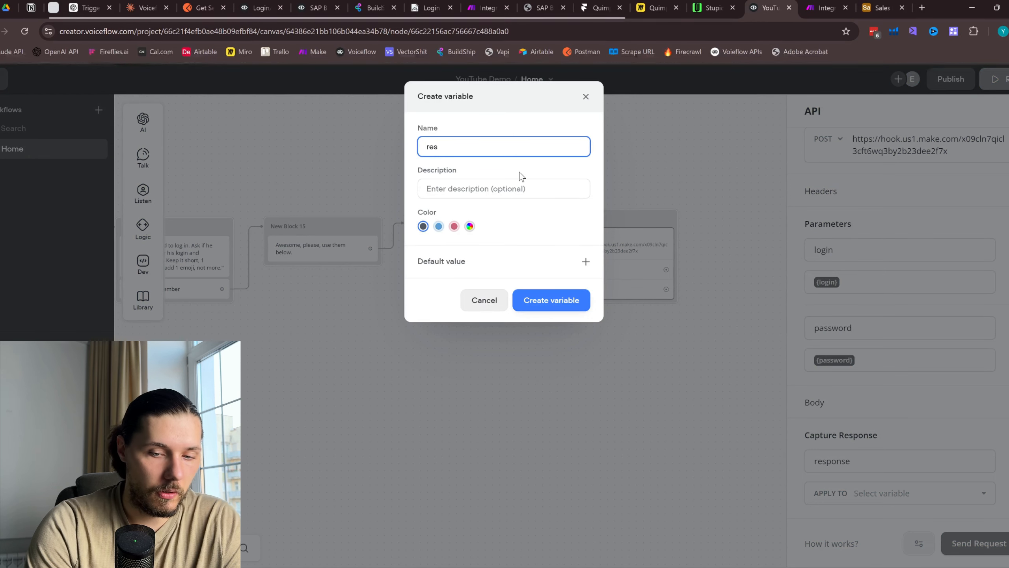
pyautogui.write('pn')
pyautogui.press('BackSpace')
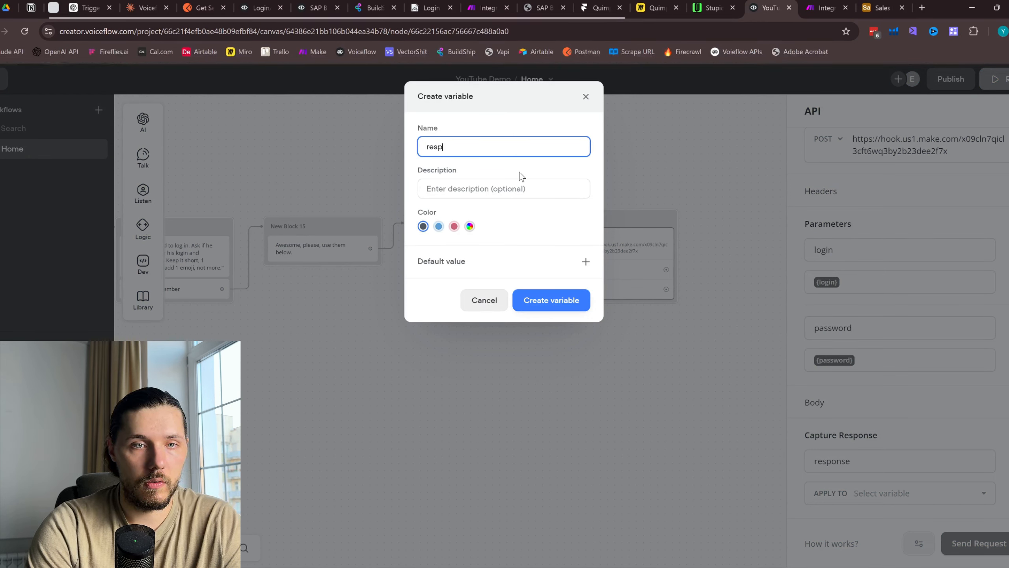
pyautogui.write('onseAI')
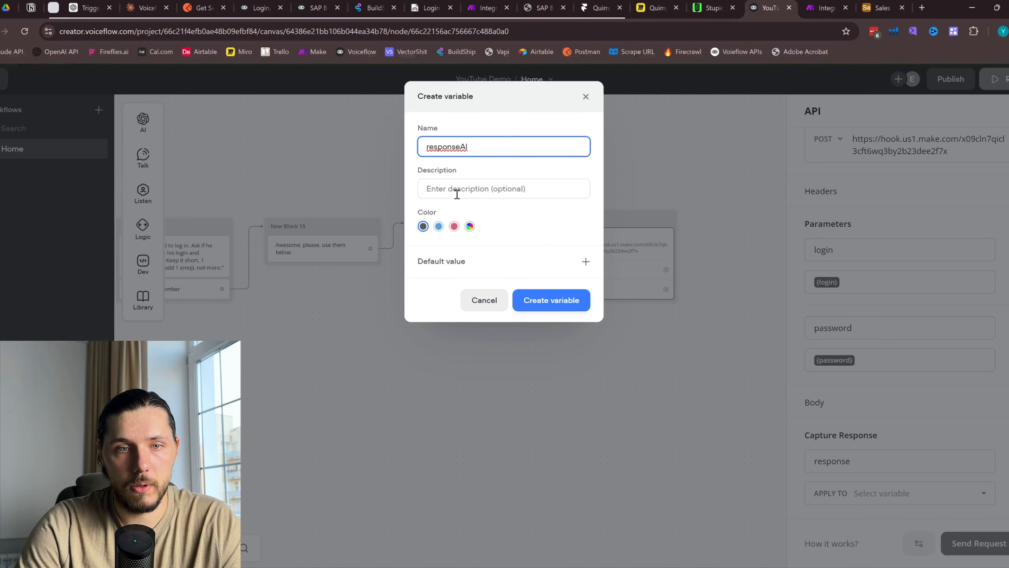
pyautogui.click(568, 300)
pyautogui.moveTo(669, 354); pyautogui.dragTo(532, 347)
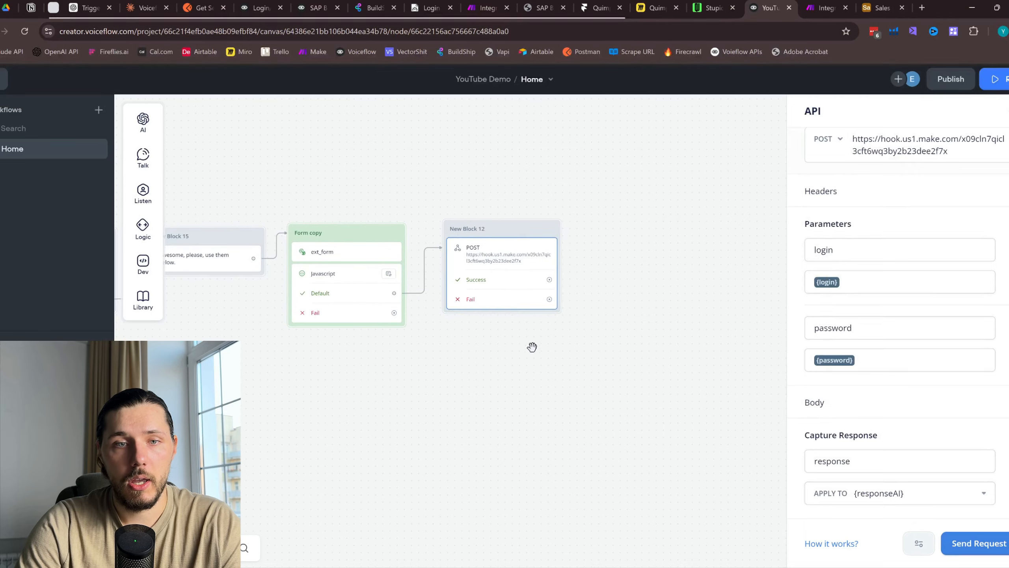
pyautogui.click(532, 347)
pyautogui.moveTo(457, 368); pyautogui.dragTo(680, 473)
pyautogui.scroll(-3, 584, 351)
# Review the flow's start, then look through the SAP B1 Demo project's blocks
pyautogui.moveTo(514, 290); pyautogui.dragTo(473, 311)
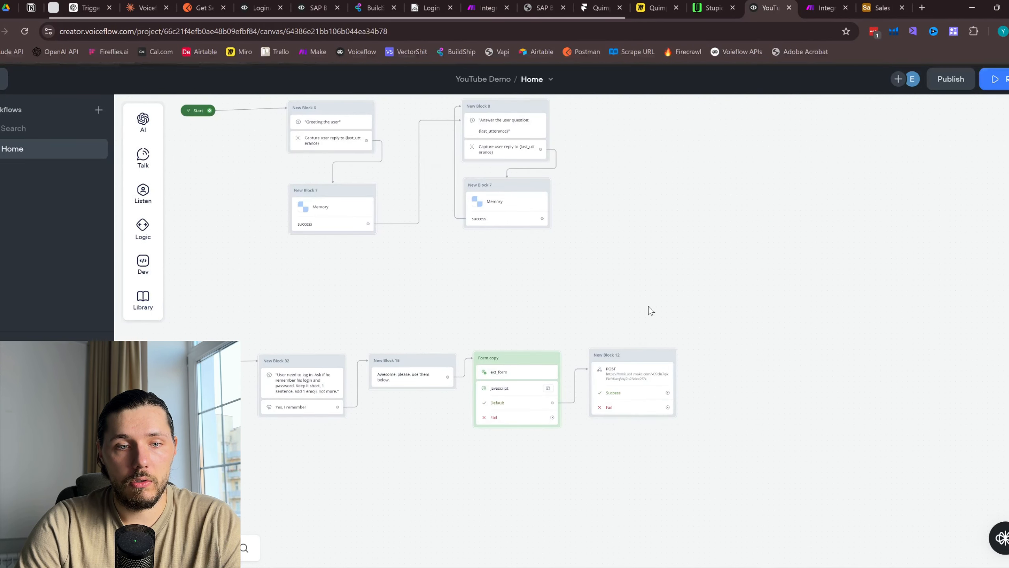
pyautogui.scroll(2, 649, 315)
pyautogui.click(318, 7)
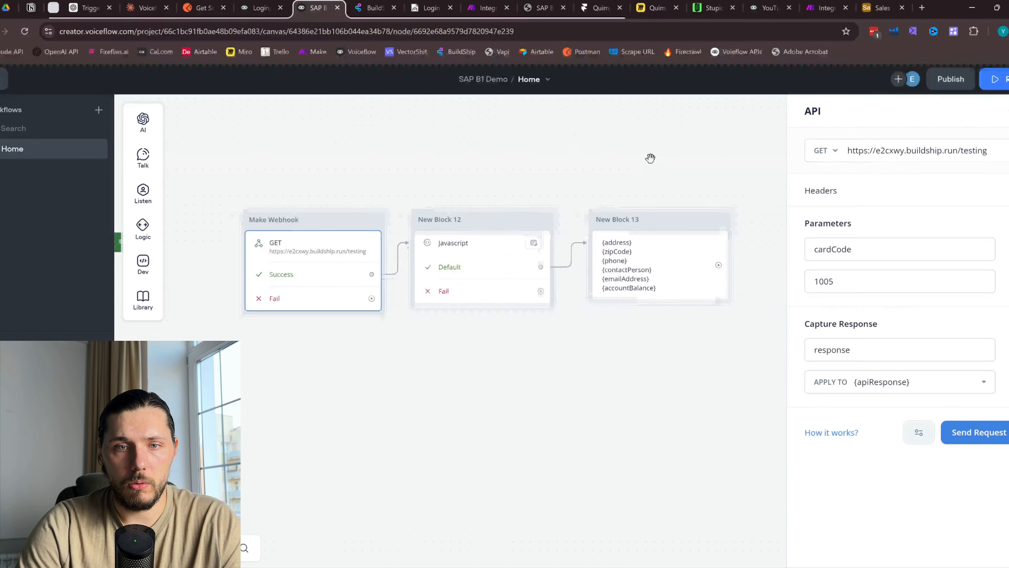
pyautogui.click(589, 217)
pyautogui.scroll(-2, 589, 217)
pyautogui.scroll(-1, 477, 188)
pyautogui.moveTo(477, 187); pyautogui.dragTo(452, 234)
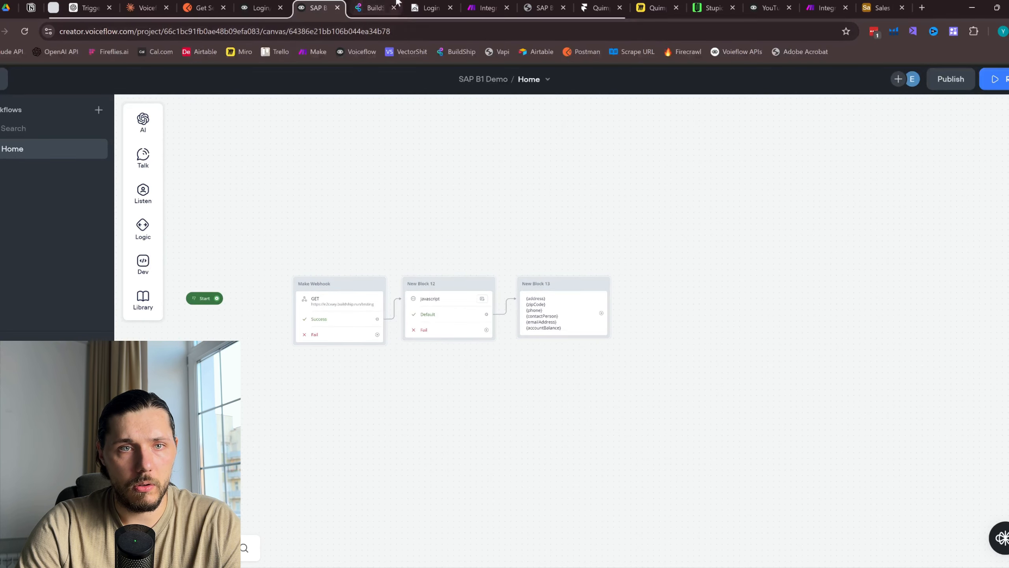
# Copy New Block 31 from Login/Pass Demo and paste it beside New Block 12 in YouTube Demo
pyautogui.click(249, 4)
pyautogui.moveTo(526, 258); pyautogui.dragTo(513, 266)
pyautogui.click(500, 379)
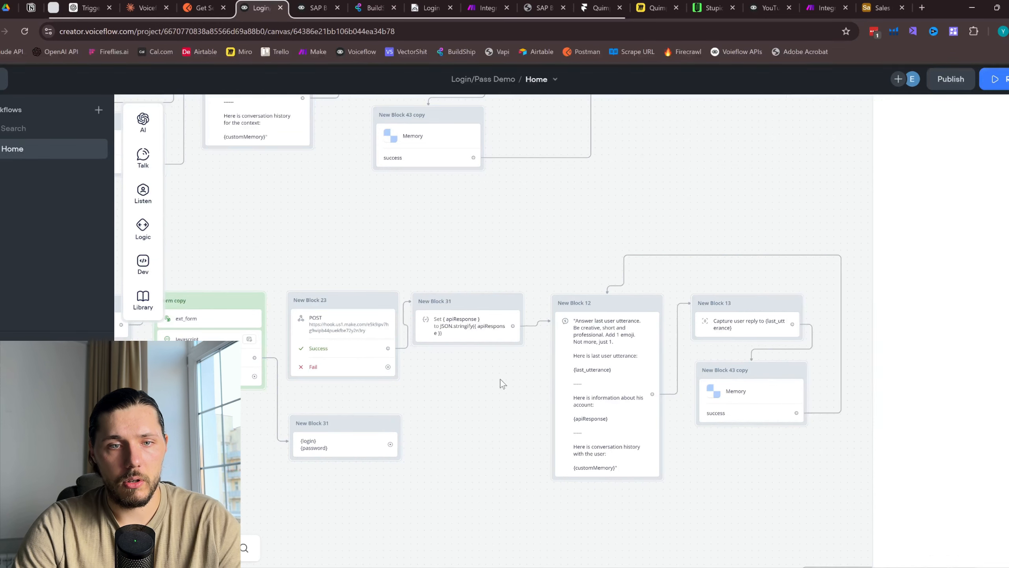
pyautogui.click(472, 326)
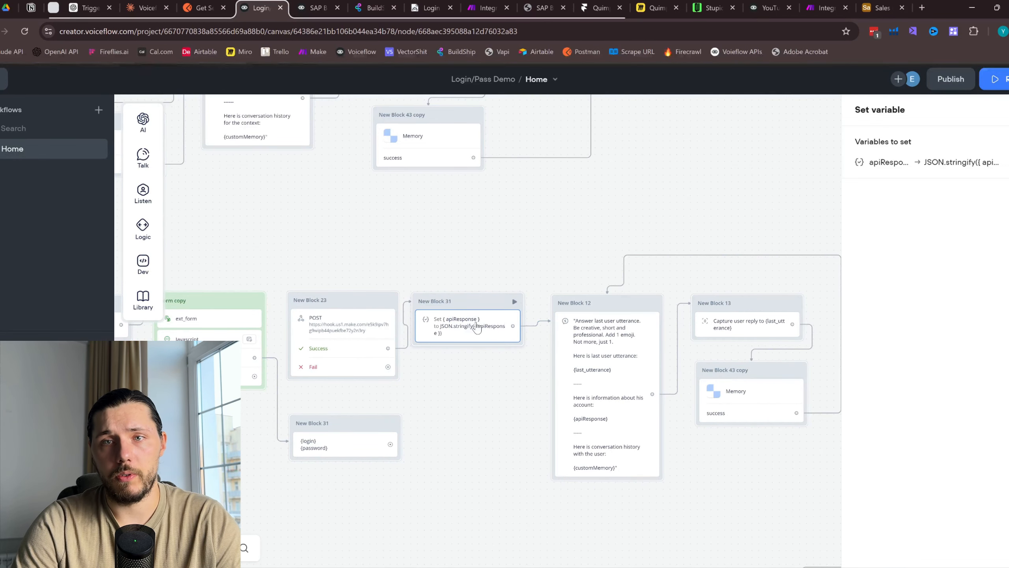
pyautogui.hotkey('ctrl', 'c')
pyautogui.click(752, 3)
pyautogui.moveTo(768, 379)
pyautogui.mouseDown()
pyautogui.moveTo(699, 317)
pyautogui.moveTo(701, 297)
pyautogui.mouseUp()
pyautogui.hotkey('ctrl', 'v')
pyautogui.scroll(3, 677, 341)
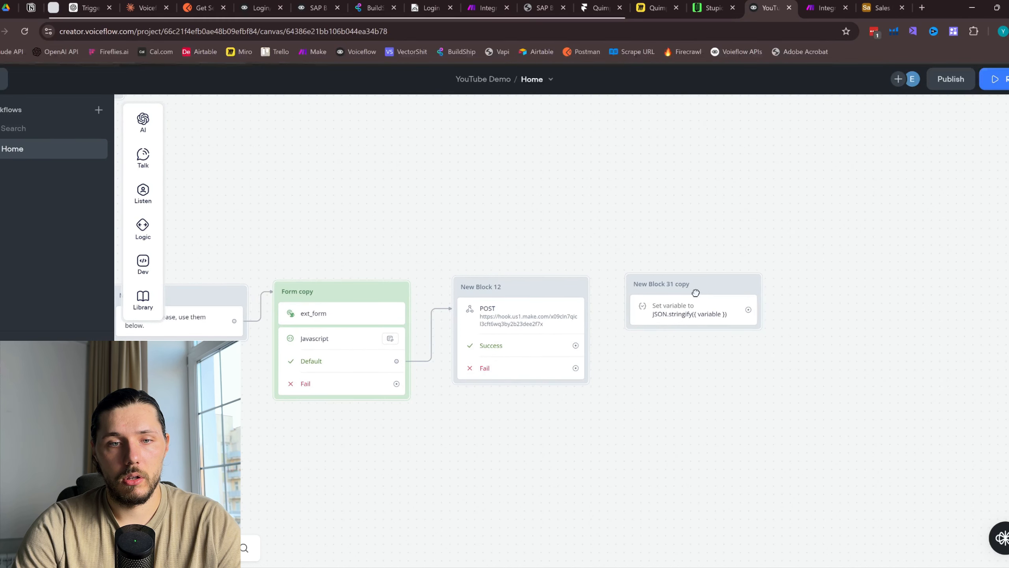
# Connect the POST success path to the copied block and set its expression to JSON.stringify({responseAI})
pyautogui.moveTo(576, 345)
pyautogui.mouseDown()
pyautogui.moveTo(695, 284)
pyautogui.moveTo(710, 315)
pyautogui.mouseUp()
pyautogui.click(710, 314)
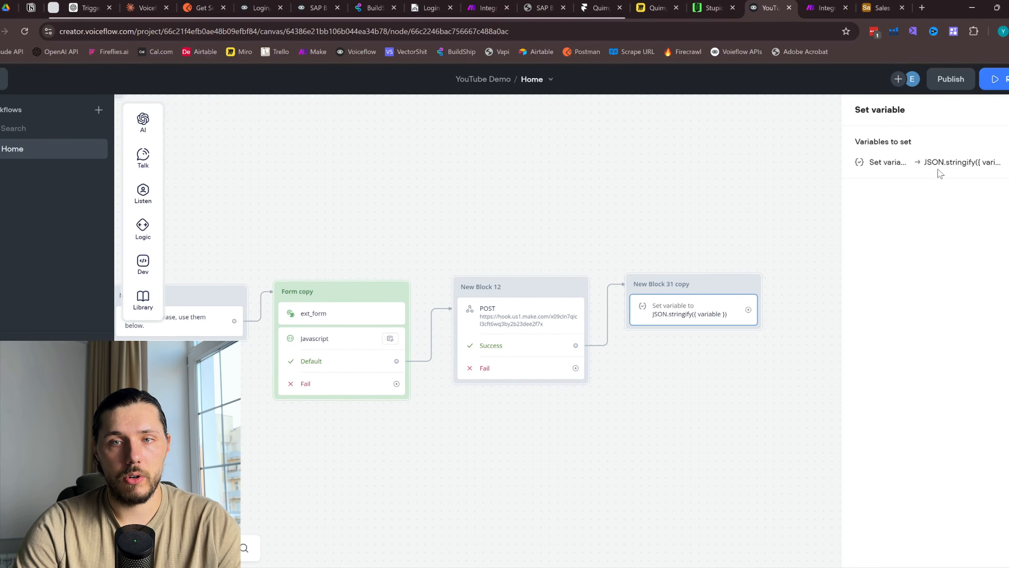
pyautogui.click(981, 161)
pyautogui.click(728, 231)
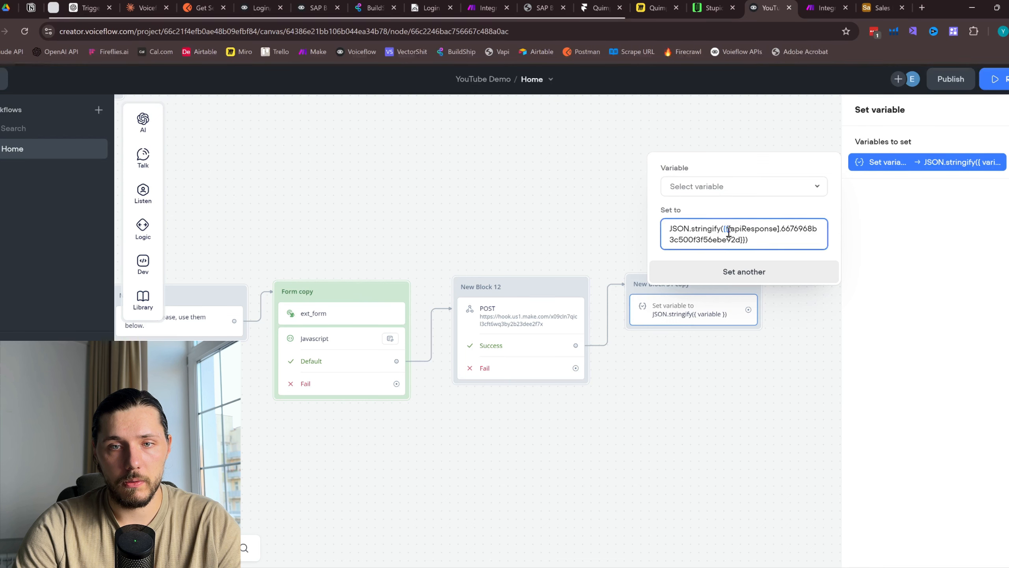
pyautogui.click(790, 231)
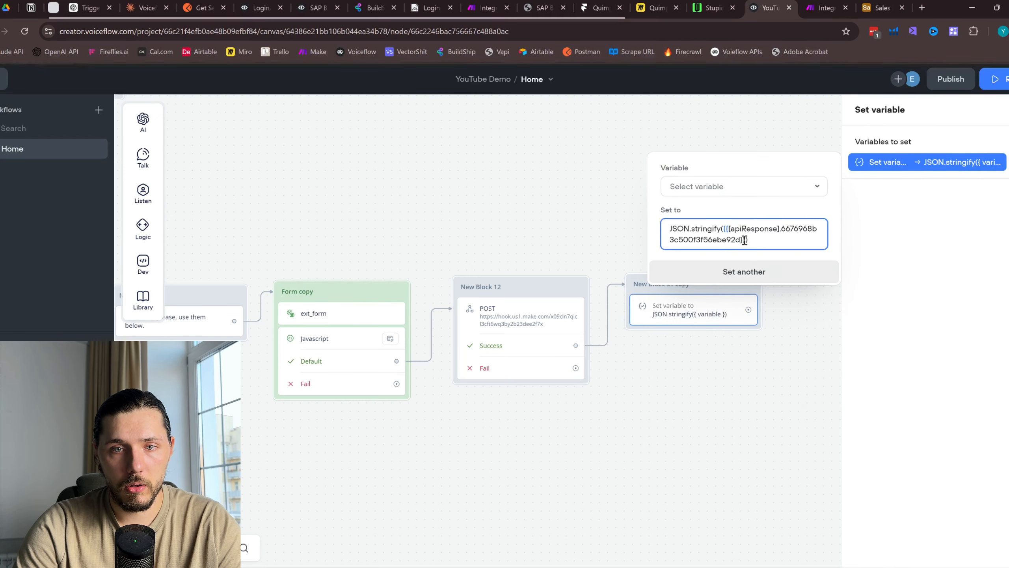
pyautogui.moveTo(744, 240); pyautogui.dragTo(729, 230)
pyautogui.press('BackSpace')
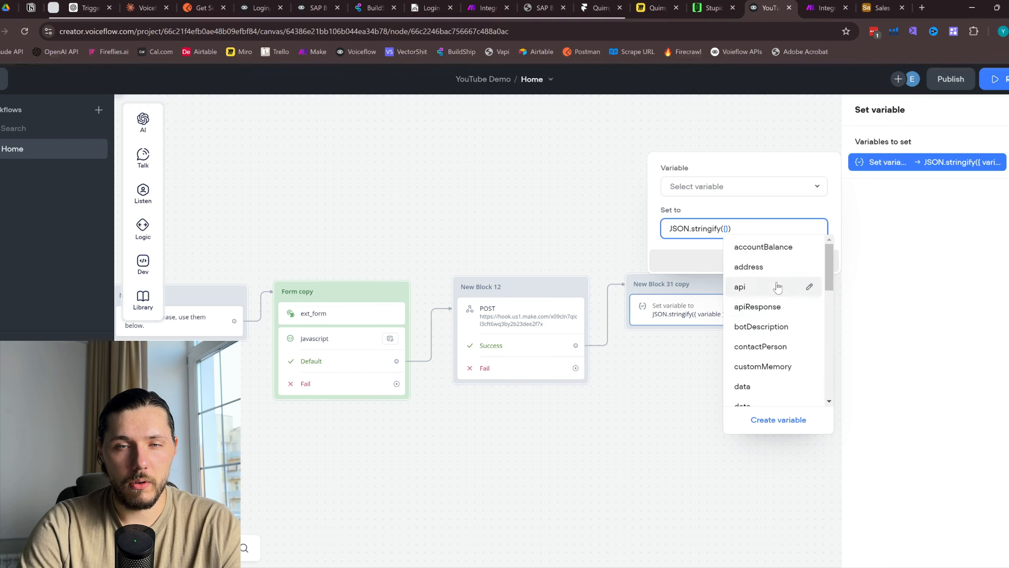
pyautogui.write('res')
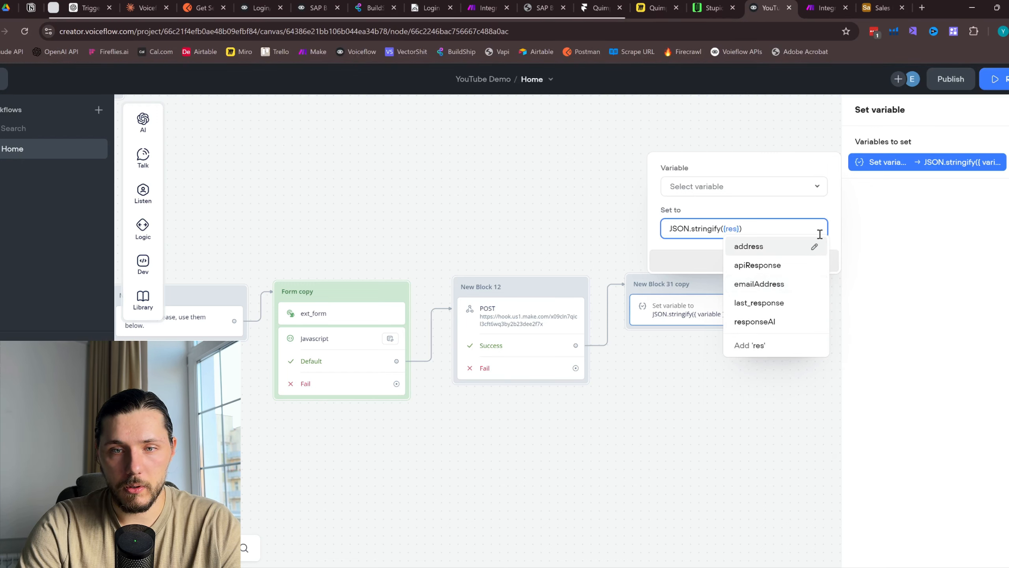
pyautogui.click(782, 322)
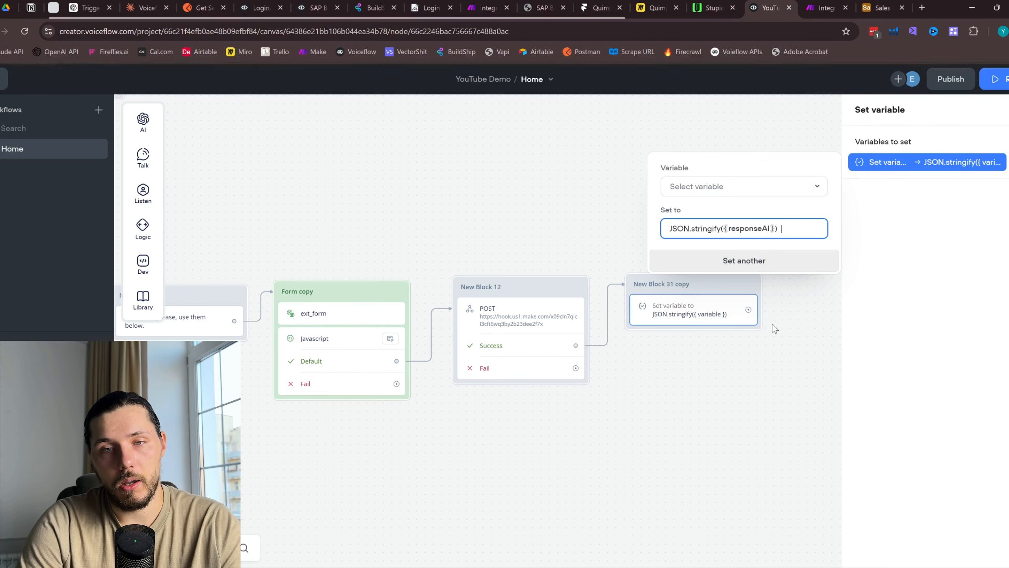
pyautogui.click(772, 328)
# Make responseAI the variable assigned by the copied Set block
pyautogui.click(704, 318)
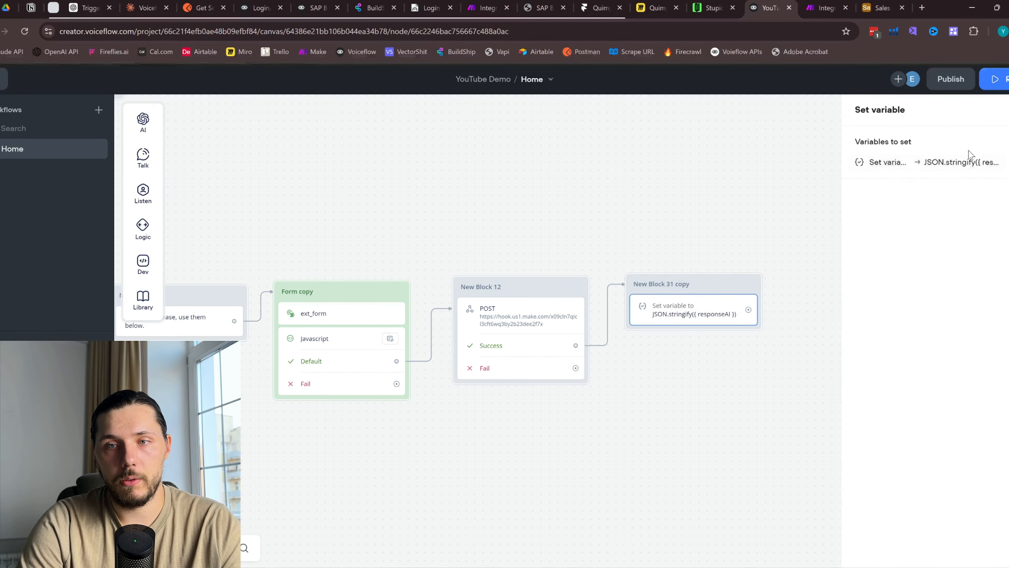
pyautogui.click(913, 166)
pyautogui.click(737, 197)
pyautogui.write('res')
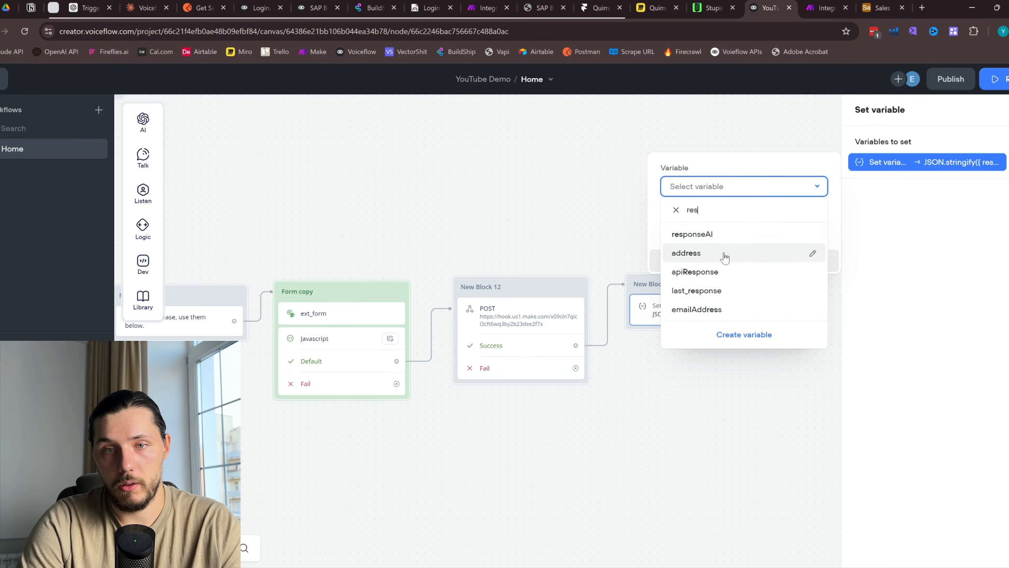
pyautogui.click(699, 235)
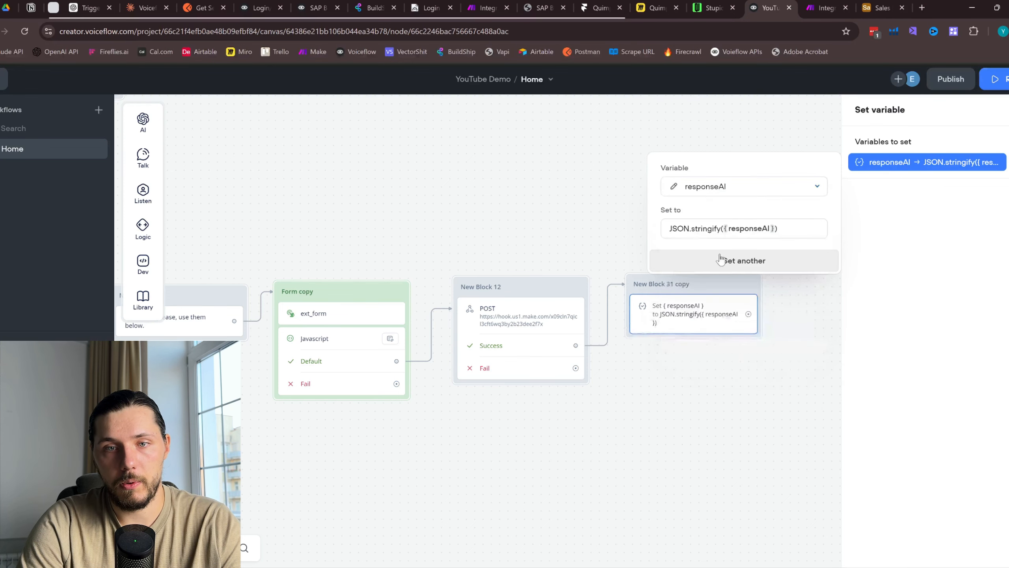
pyautogui.click(788, 227)
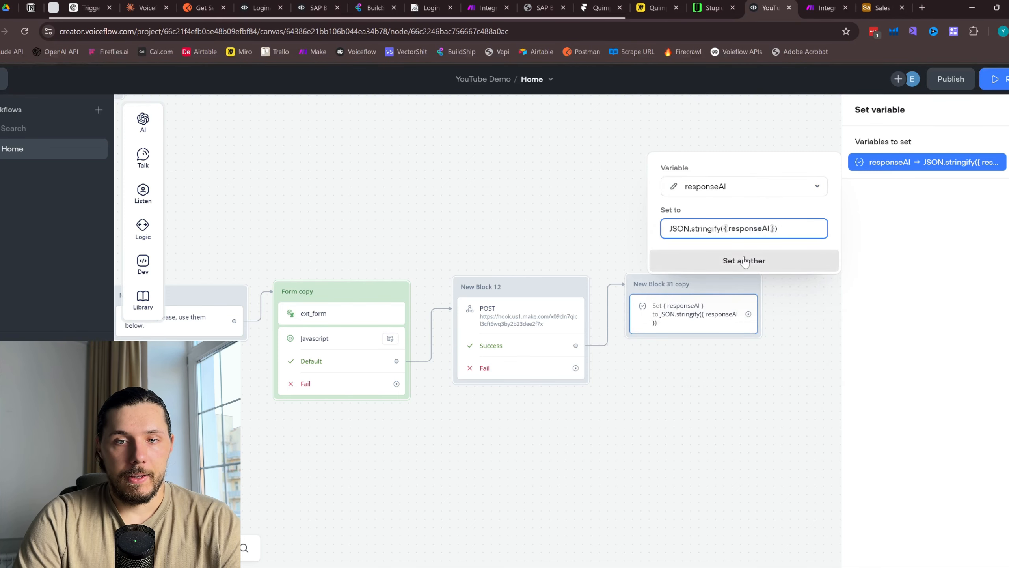
pyautogui.click(786, 327)
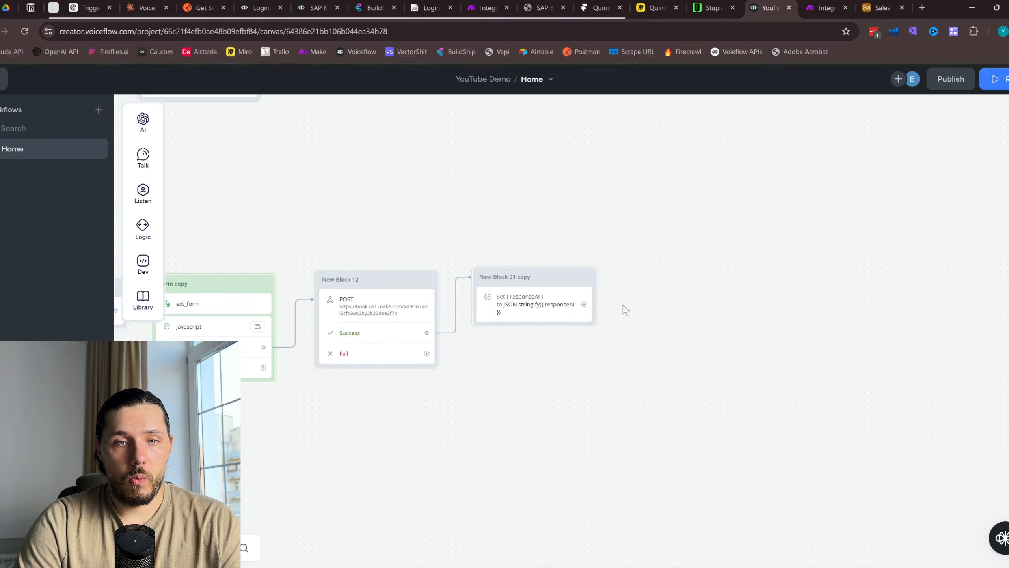
# Add a Text reply showing {responseAI} after the Set block
pyautogui.moveTo(584, 304); pyautogui.dragTo(692, 282)
pyautogui.moveTo(743, 320)
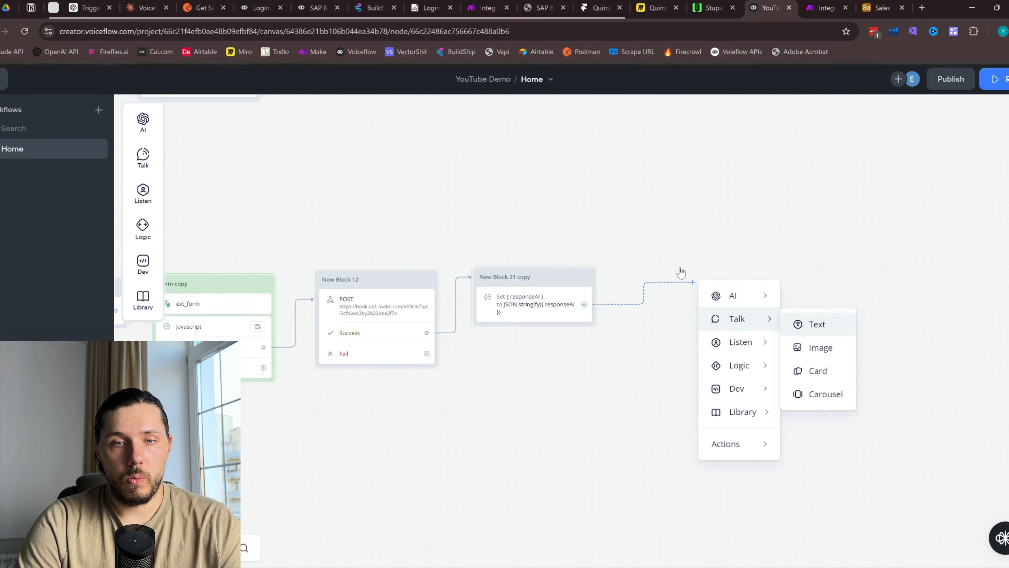
pyautogui.click(817, 324)
pyautogui.write('{respon')
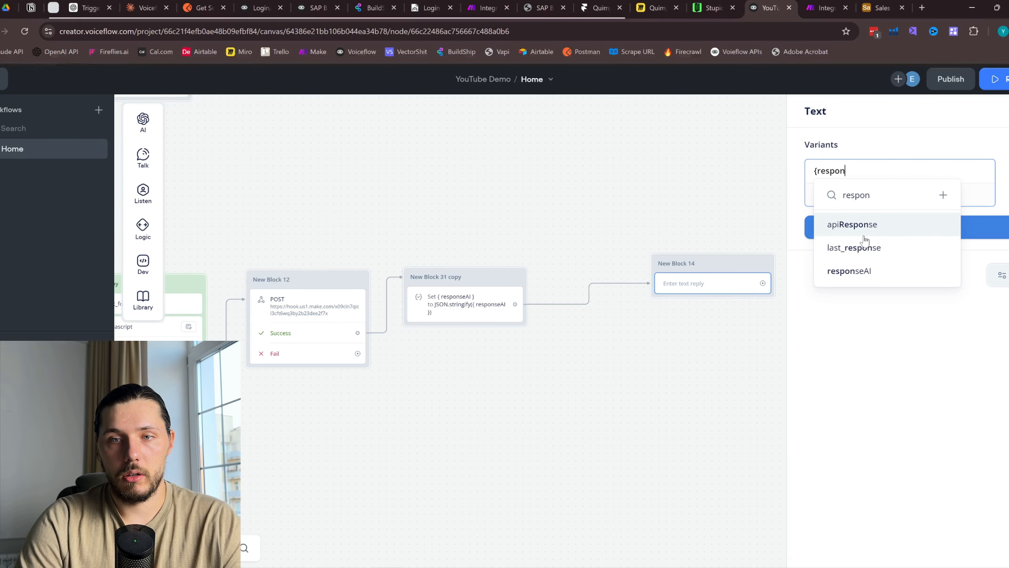
pyautogui.click(855, 270)
pyautogui.moveTo(725, 267); pyautogui.dragTo(644, 287)
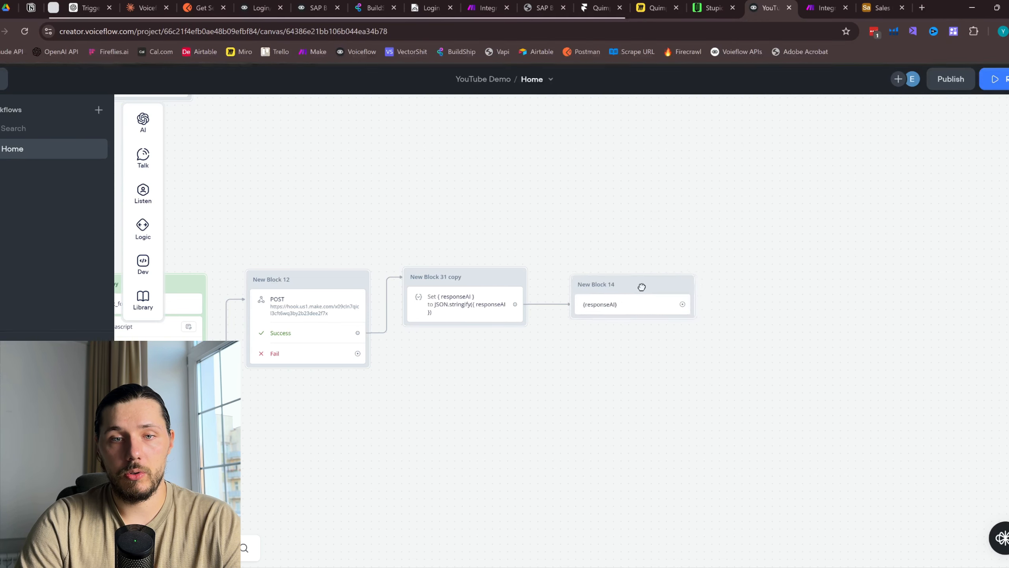
pyautogui.hscroll(-10, 606, 224)
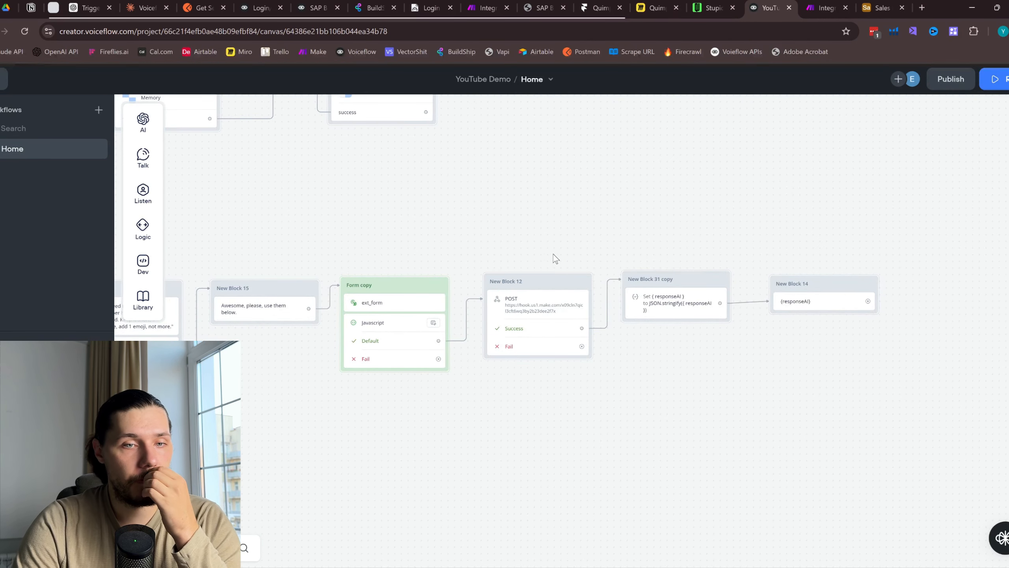
pyautogui.moveTo(861, 296); pyautogui.dragTo(849, 292)
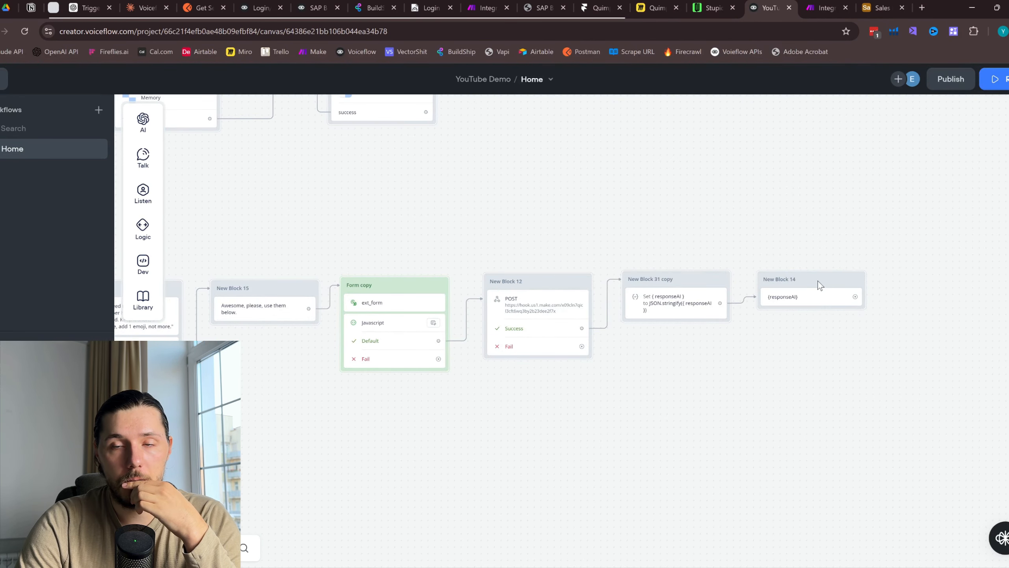
# Publish the agent and open the chat test page
pyautogui.click(951, 79)
pyautogui.click(569, 213)
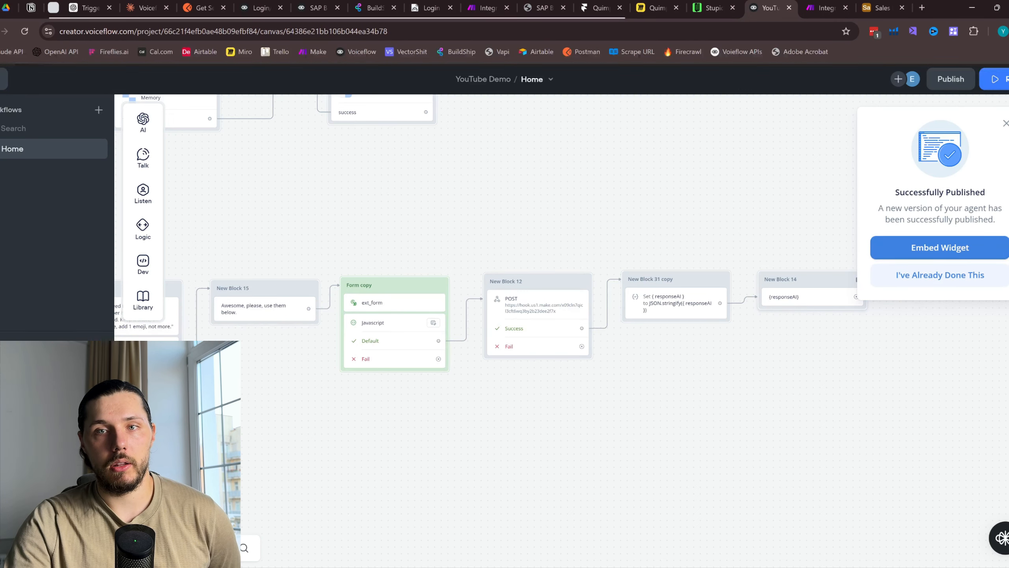
pyautogui.click(713, 8)
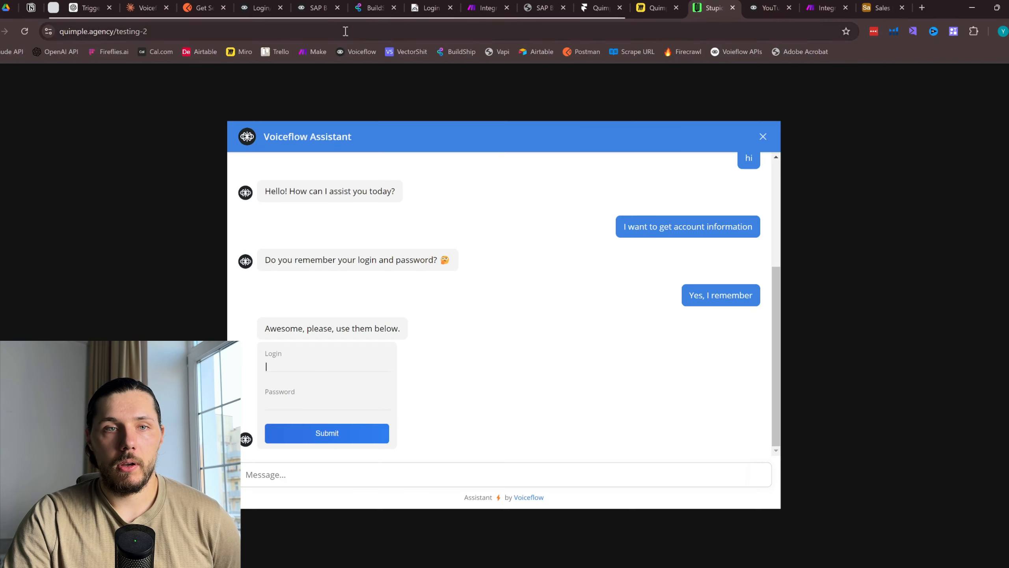
# End the current chat and start a new one asking to 'get account information'
pyautogui.click(762, 139)
pyautogui.click(555, 468)
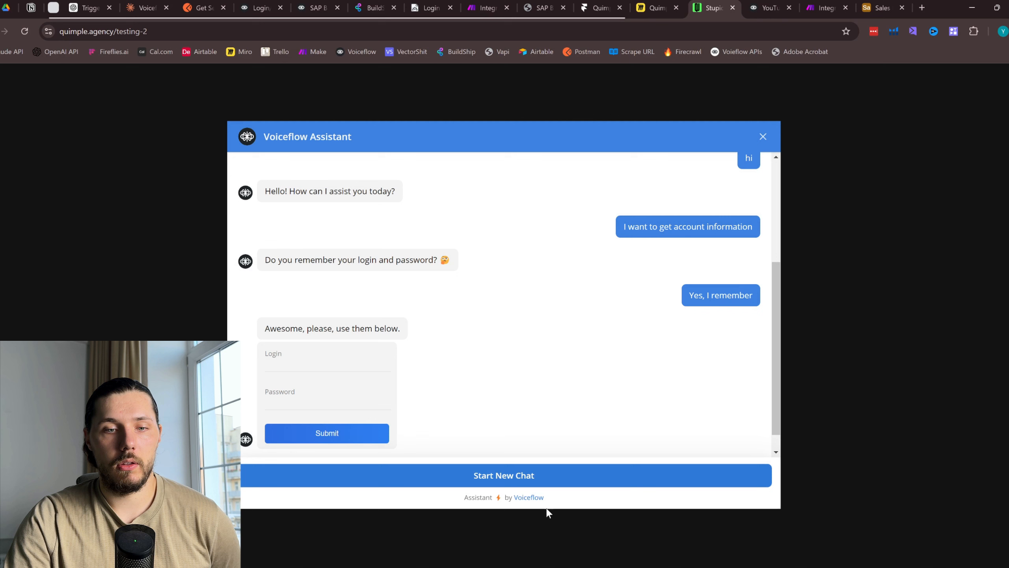
pyautogui.click(516, 486)
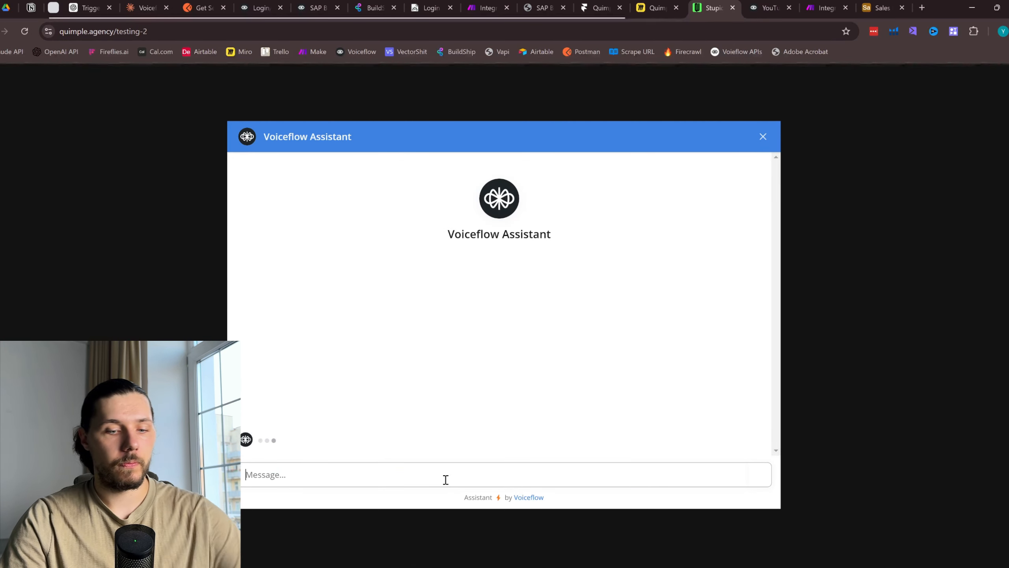
pyautogui.write('get account')
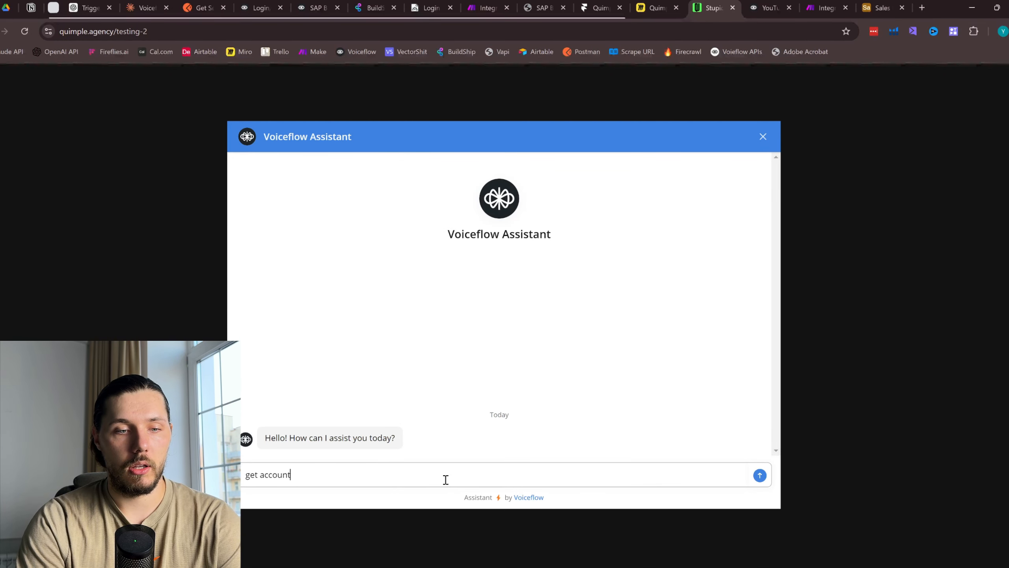
pyautogui.write(' information')
pyautogui.press('Return')
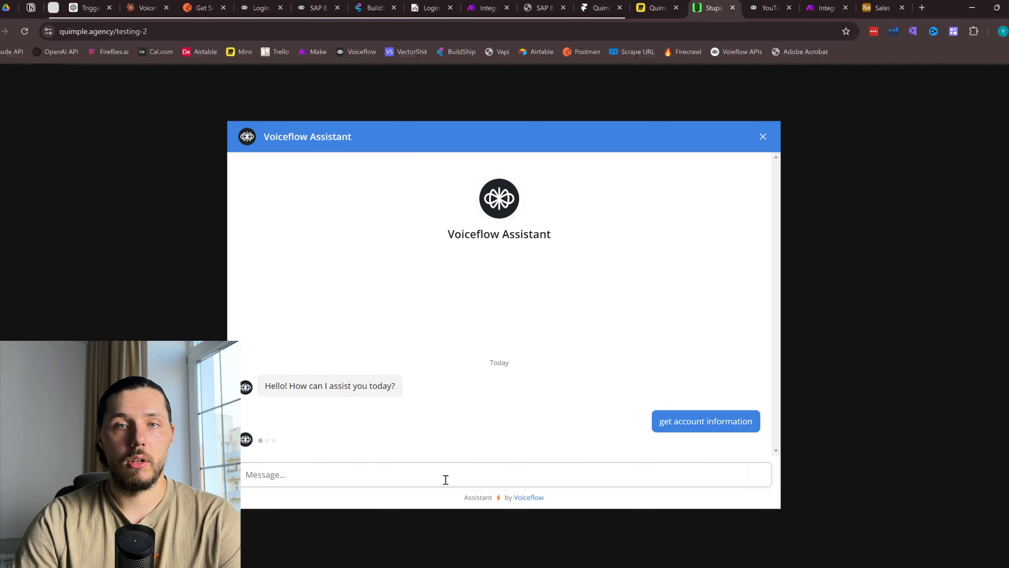
# Answer yes to remembering the login and paste the account's e-mail from Airtable
pyautogui.click(824, 8)
pyautogui.click(880, 7)
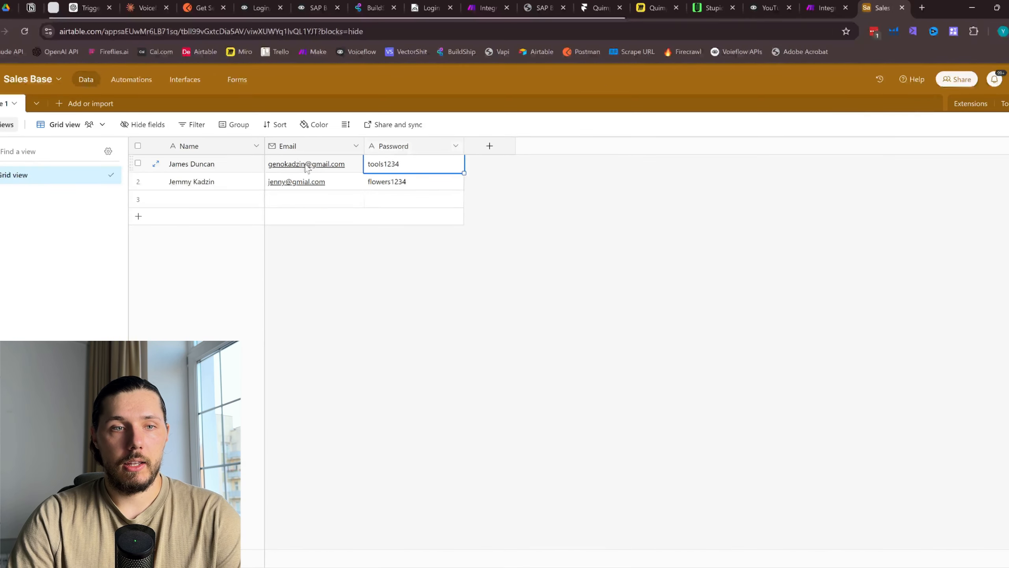
pyautogui.click(349, 167)
pyautogui.click(711, 8)
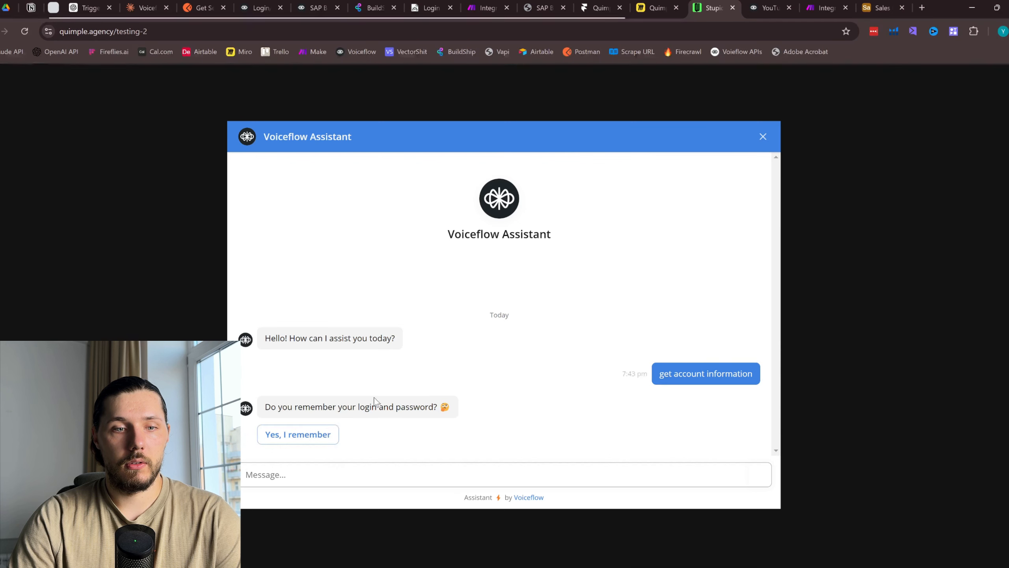
pyautogui.click(323, 434)
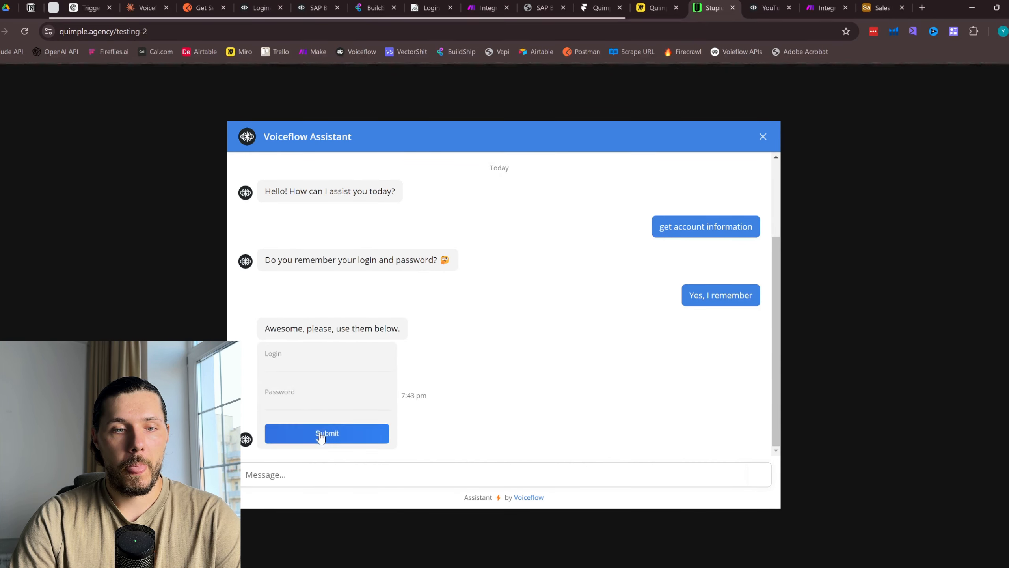
pyautogui.click(311, 367)
pyautogui.hotkey('ctrl', 'v')
# Paste the account's password from the Airtable table and submit the login form
pyautogui.click(886, 7)
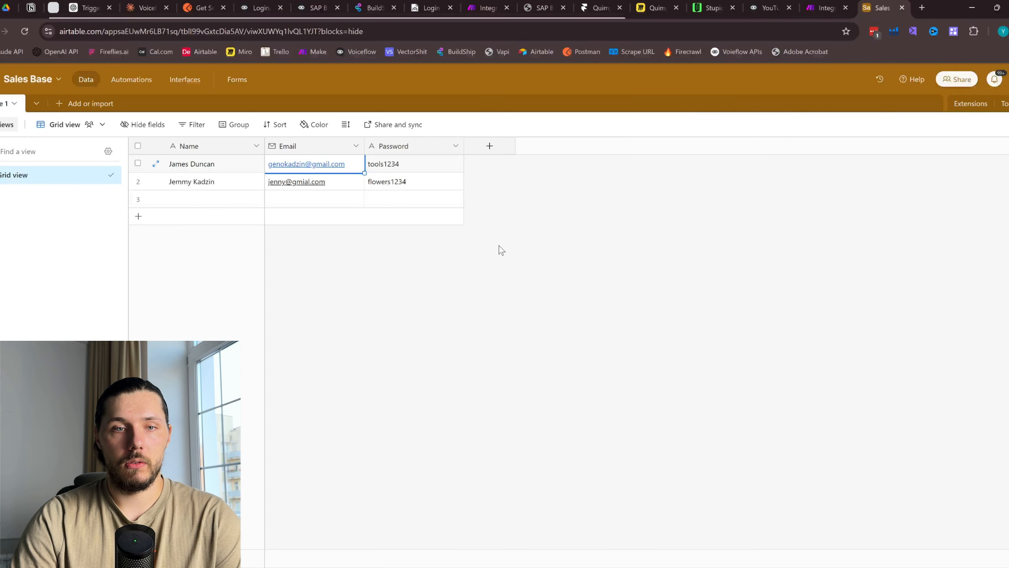
pyautogui.click(410, 162)
pyautogui.click(713, 7)
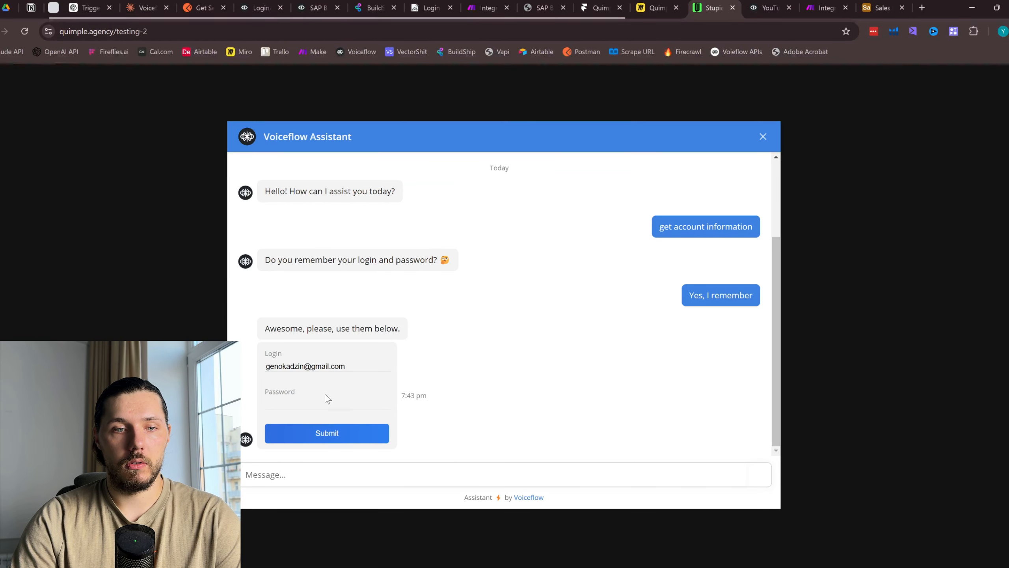
pyautogui.click(313, 403)
pyautogui.hotkey('ctrl', 'v')
pyautogui.click(323, 434)
# Check the Make run, then copy the bot's {"response":"success"} reply
pyautogui.click(826, 7)
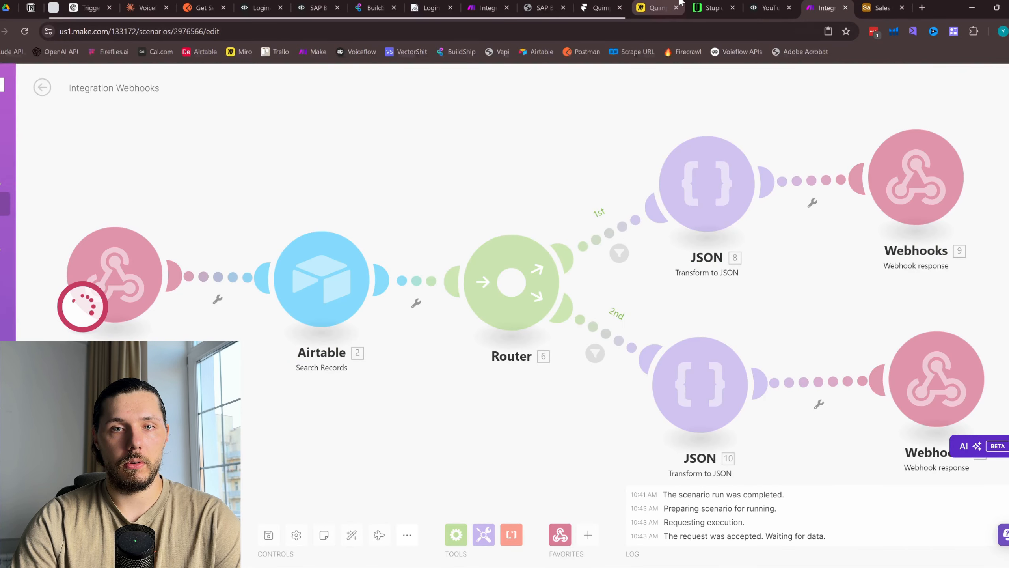
pyautogui.click(713, 8)
pyautogui.moveTo(331, 419); pyautogui.dragTo(367, 420)
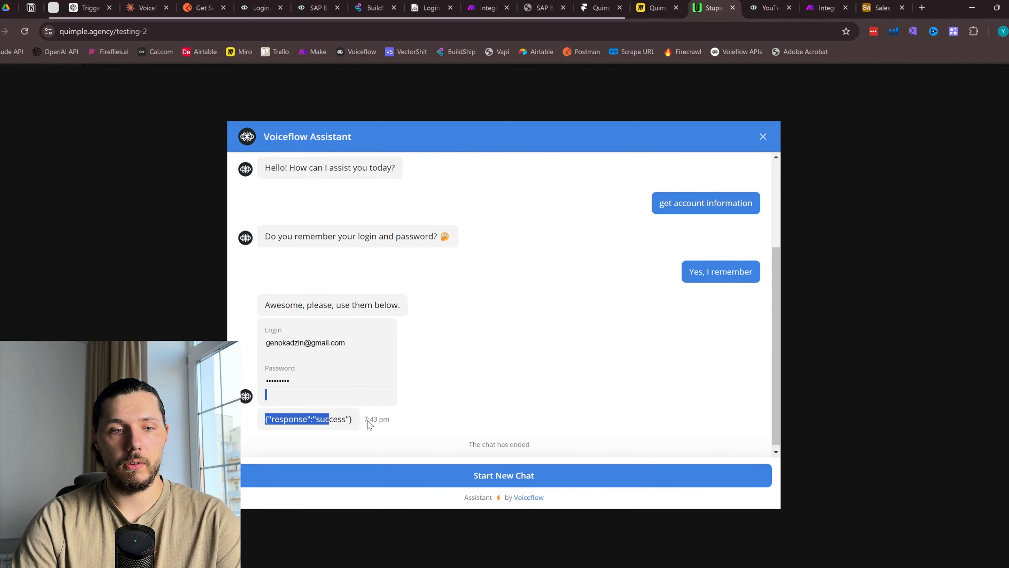
pyautogui.click(452, 413)
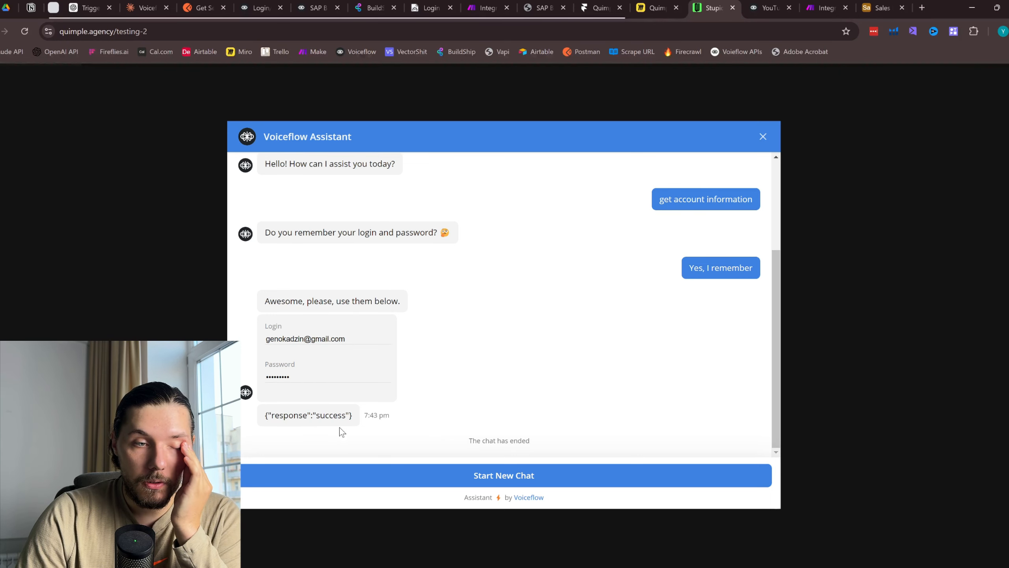
pyautogui.moveTo(266, 412); pyautogui.dragTo(364, 419)
pyautogui.hotkey('ctrl', 'c')
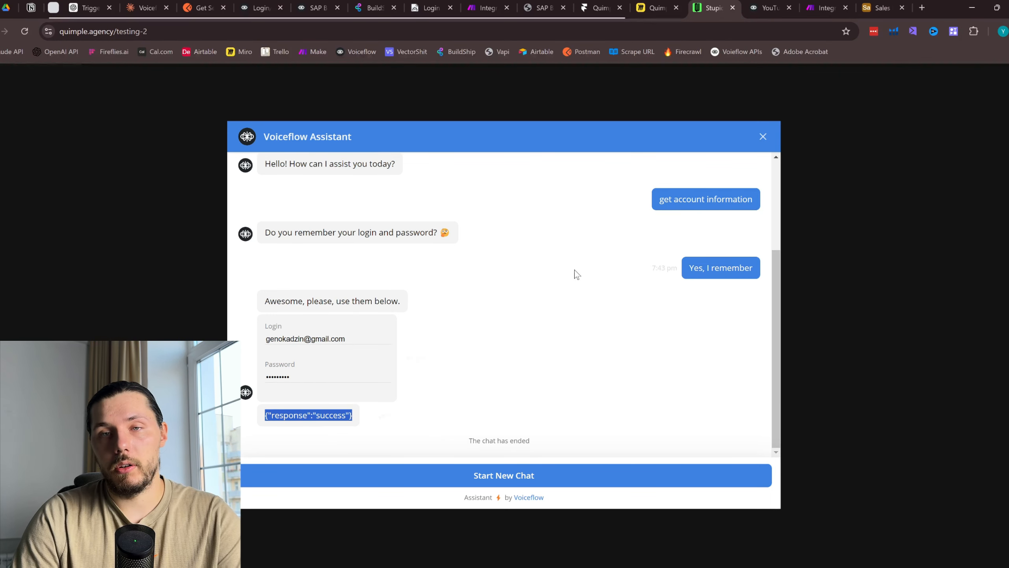
pyautogui.click(779, 8)
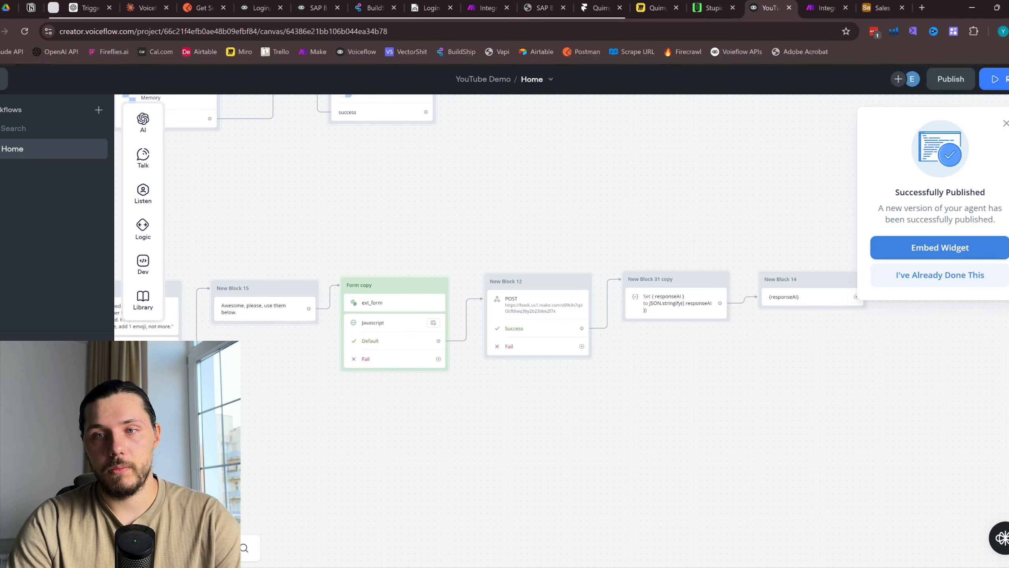
# Delete New Block 14 and add a Condition step after the Set step
pyautogui.click(1006, 123)
pyautogui.moveTo(814, 205); pyautogui.dragTo(653, 201)
pyautogui.scroll(3, 655, 230)
pyautogui.moveTo(721, 293); pyautogui.dragTo(533, 269)
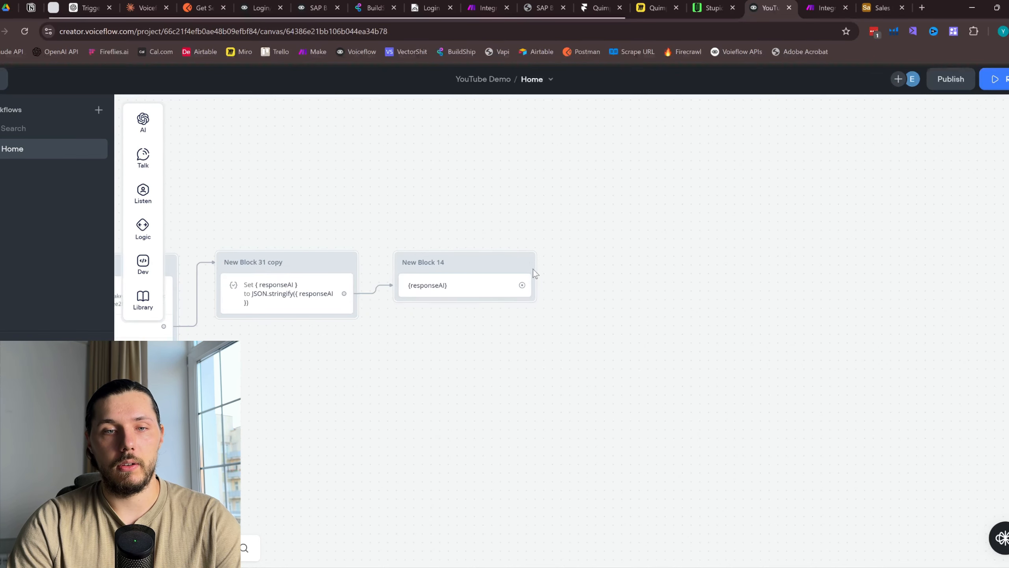
pyautogui.rightClick(520, 258)
pyautogui.click(496, 399)
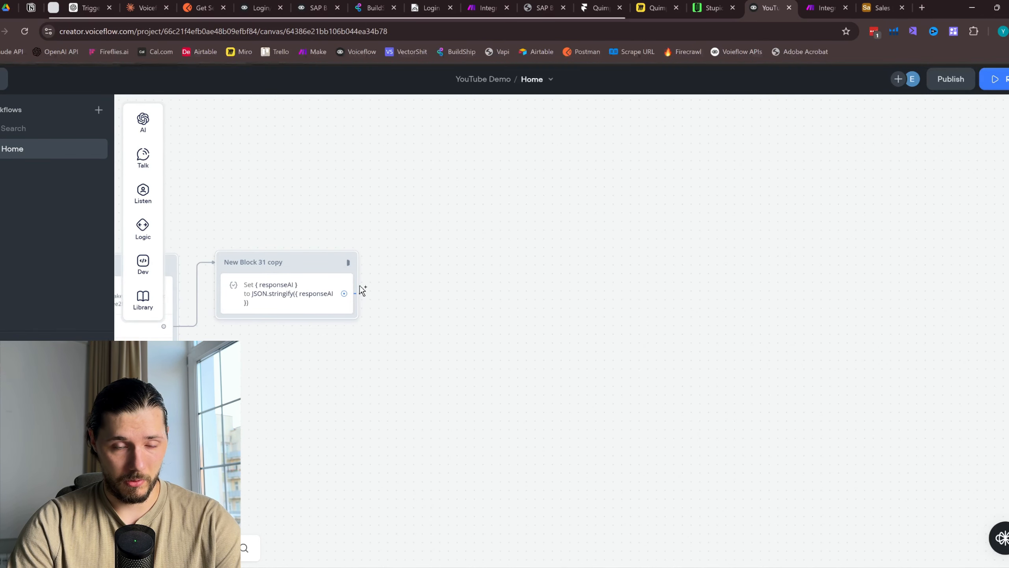
pyautogui.moveTo(360, 286); pyautogui.dragTo(390, 266)
pyautogui.moveTo(448, 301)
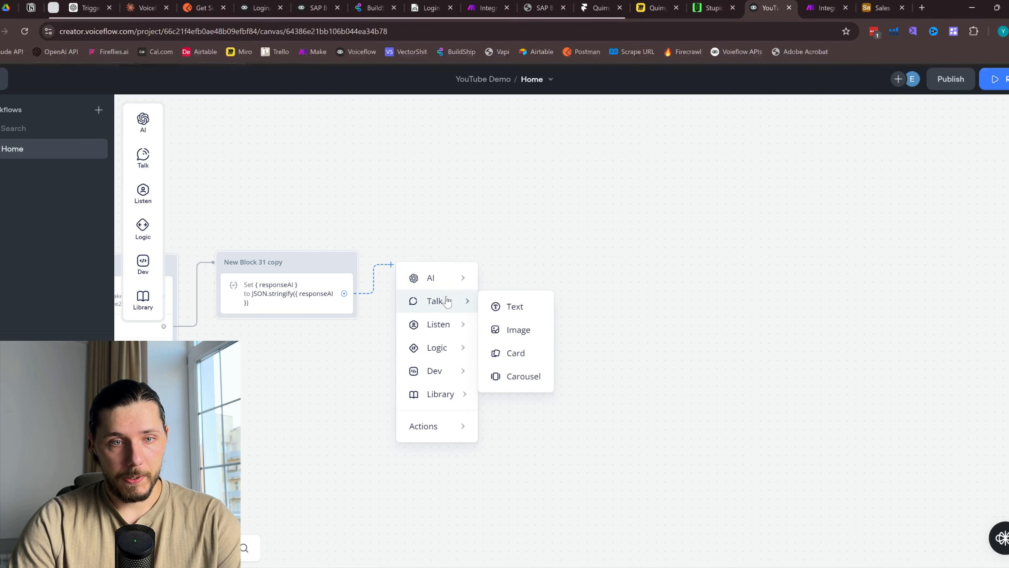
pyautogui.moveTo(444, 350)
pyautogui.click(519, 353)
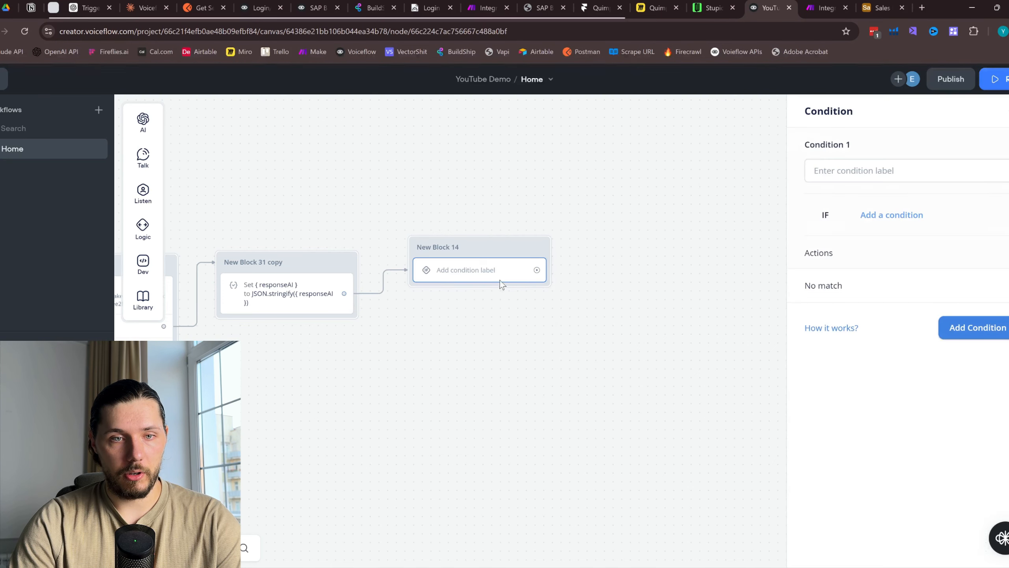
pyautogui.moveTo(497, 249); pyautogui.dragTo(485, 270)
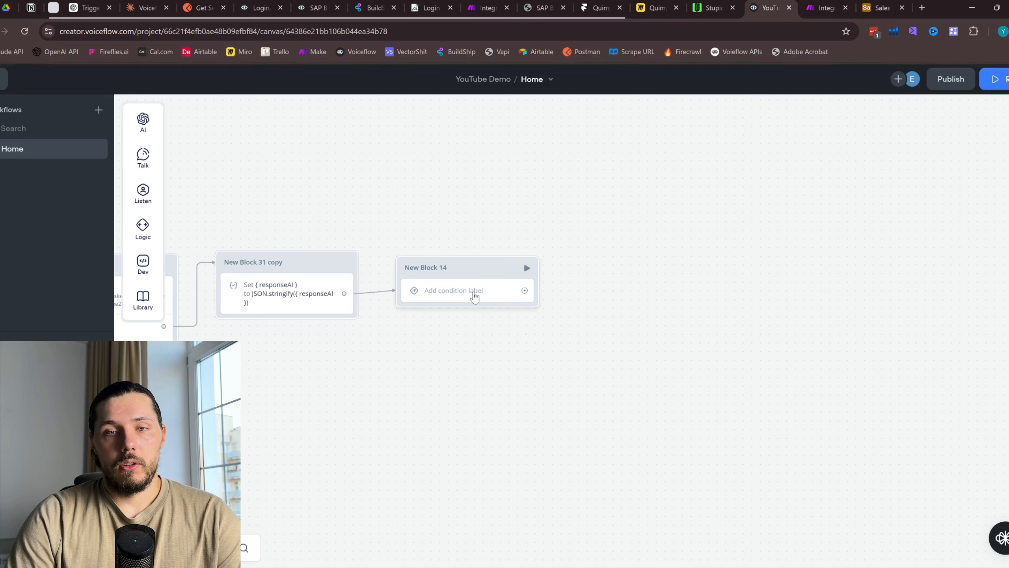
pyautogui.click(492, 293)
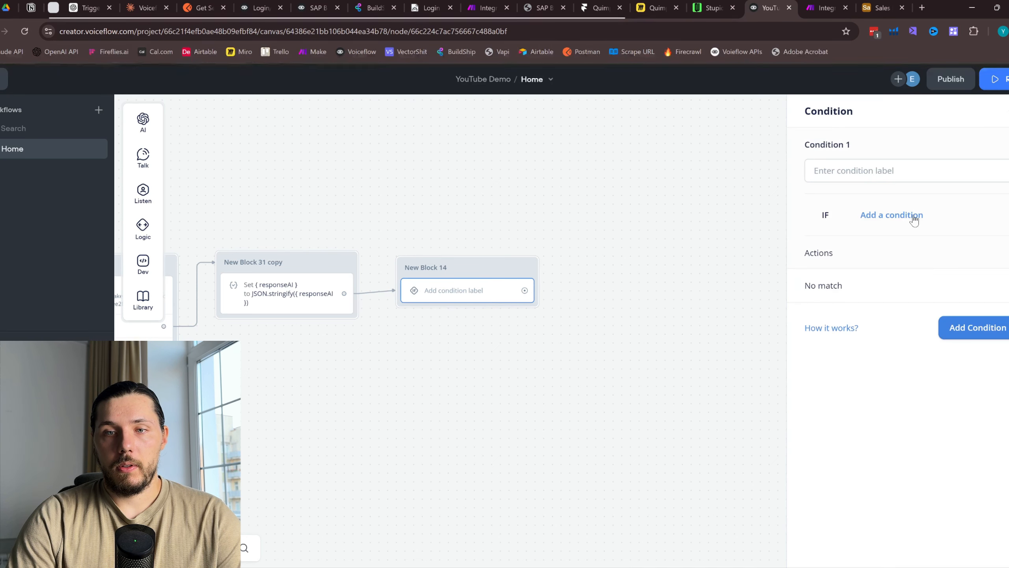
# Add the first condition: responseAI equals {"response":"success"}
pyautogui.click(913, 220)
pyautogui.click(880, 238)
pyautogui.click(864, 270)
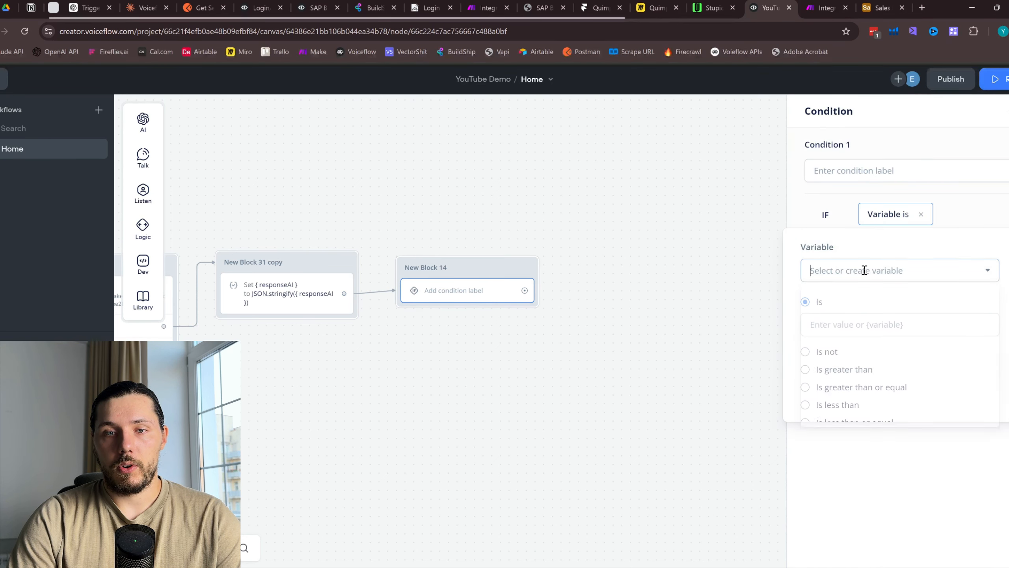
pyautogui.write('respo')
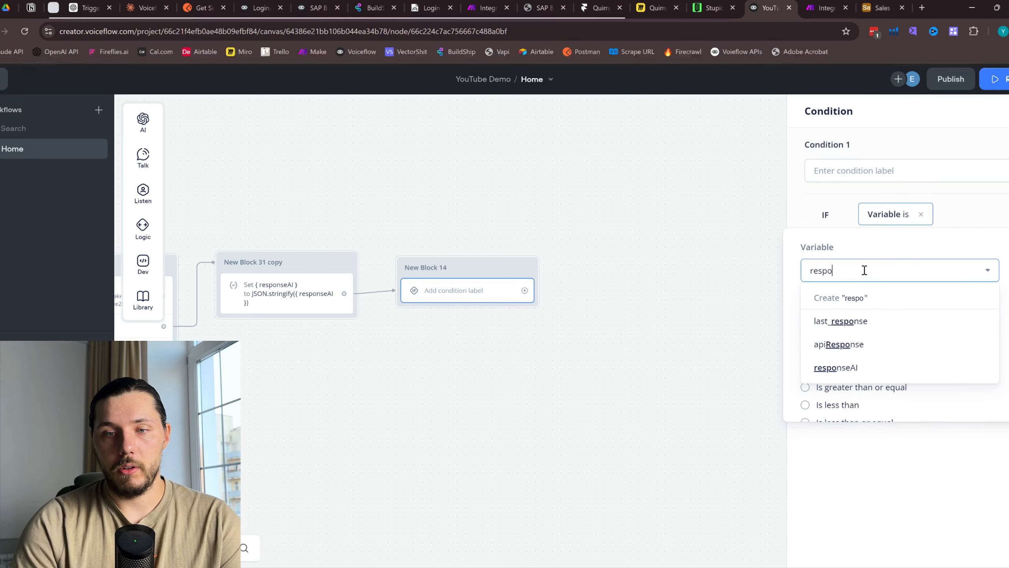
pyautogui.click(869, 362)
pyautogui.click(846, 324)
pyautogui.hotkey('ctrl', 'v')
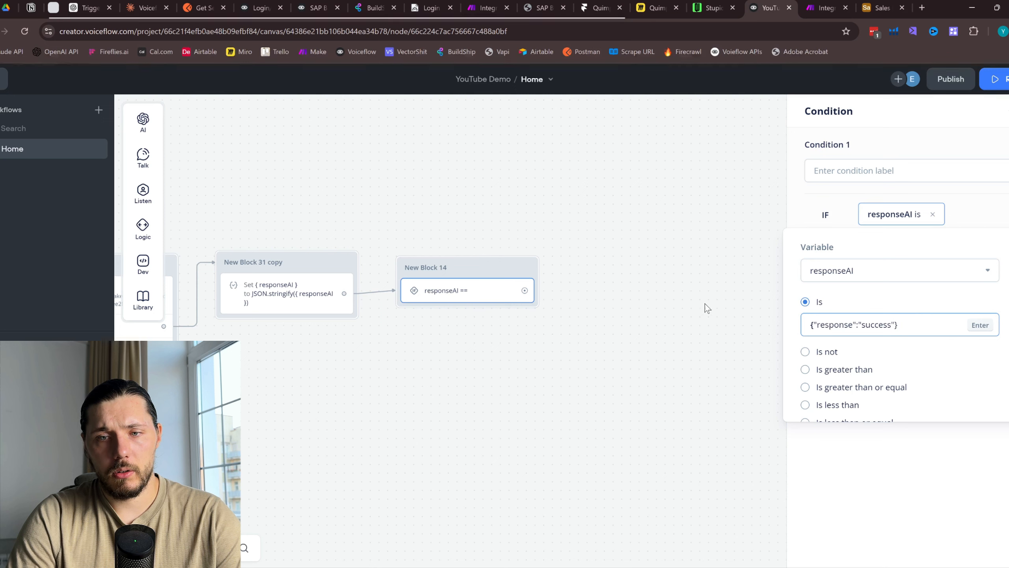
pyautogui.click(890, 495)
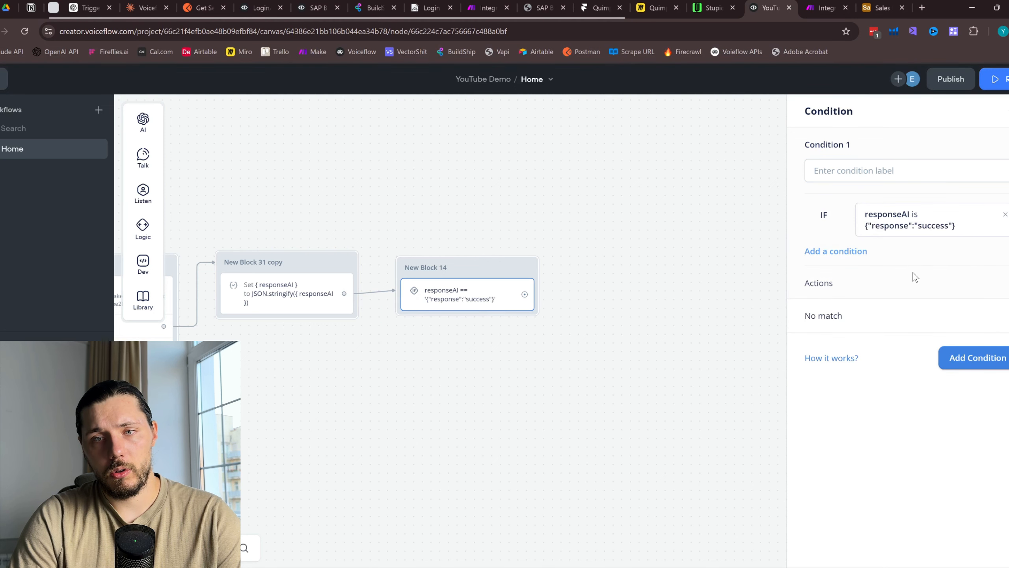
# Add a second condition, responseAI equals {"response":"error"}, and draw a step from the success branch
pyautogui.click(993, 364)
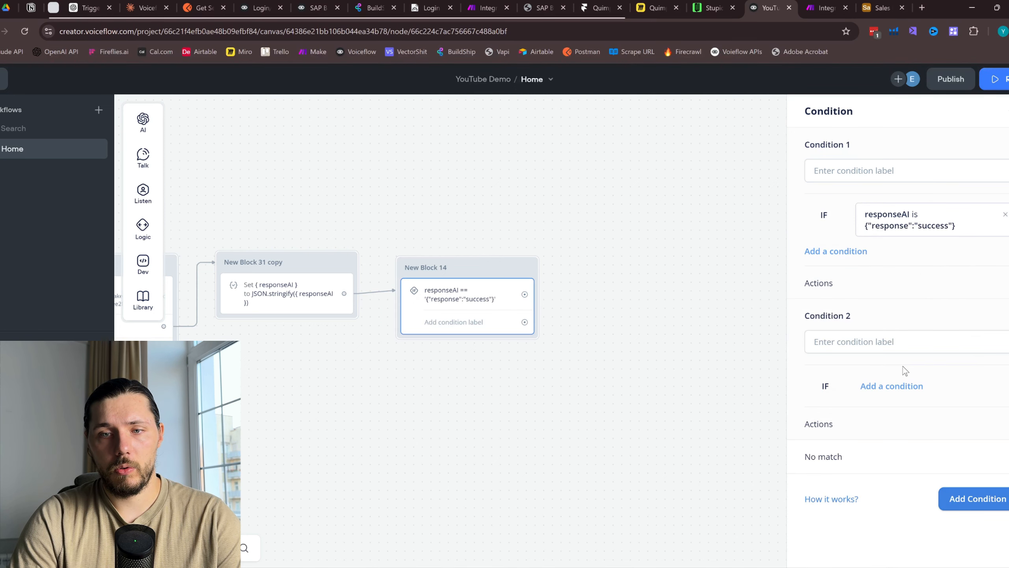
pyautogui.click(892, 385)
pyautogui.click(890, 407)
pyautogui.click(865, 222)
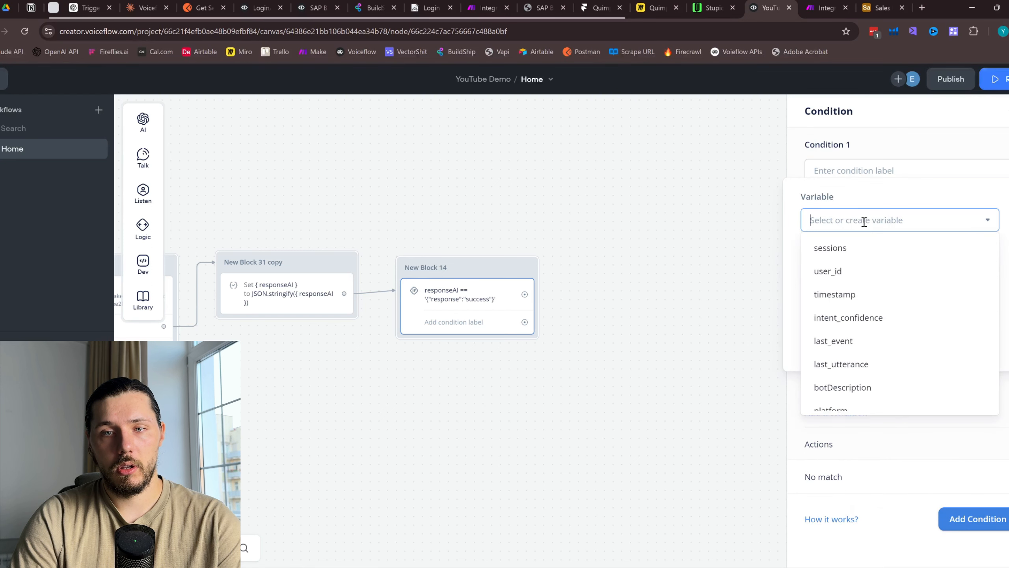
pyautogui.write('res')
pyautogui.click(857, 364)
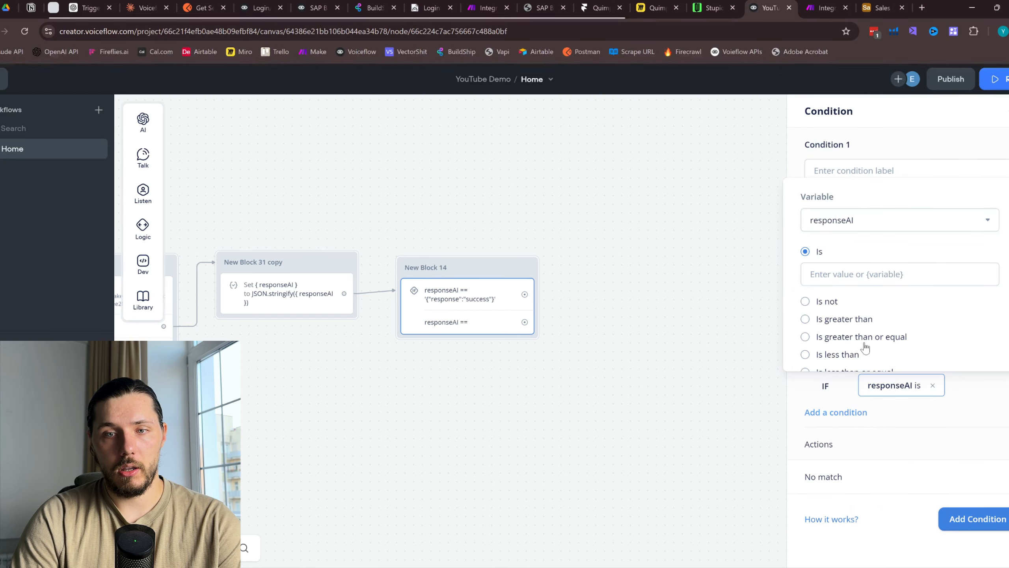
pyautogui.click(838, 267)
pyautogui.hotkey('ctrl', 'v')
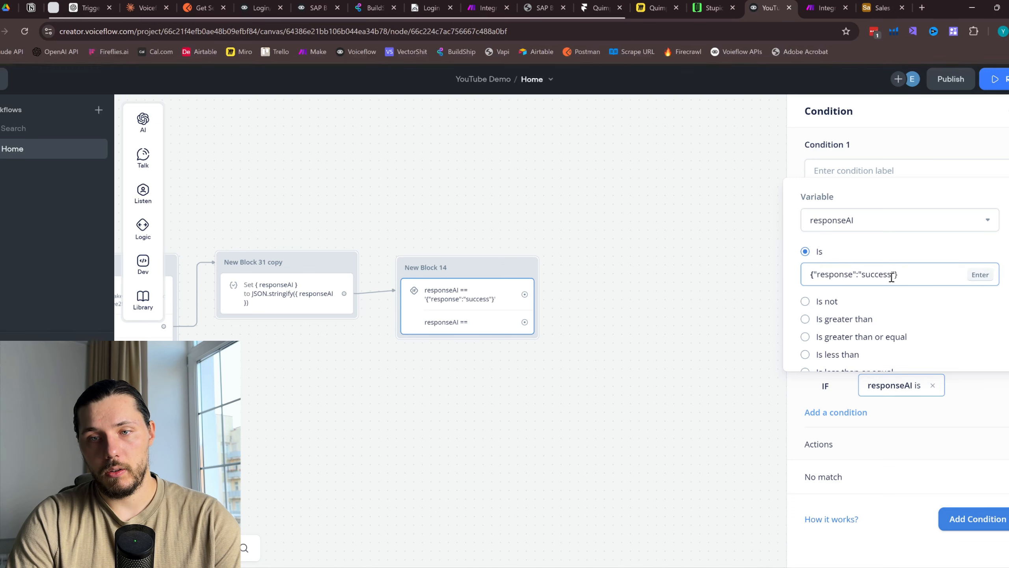
pyautogui.moveTo(882, 274); pyautogui.dragTo(862, 275)
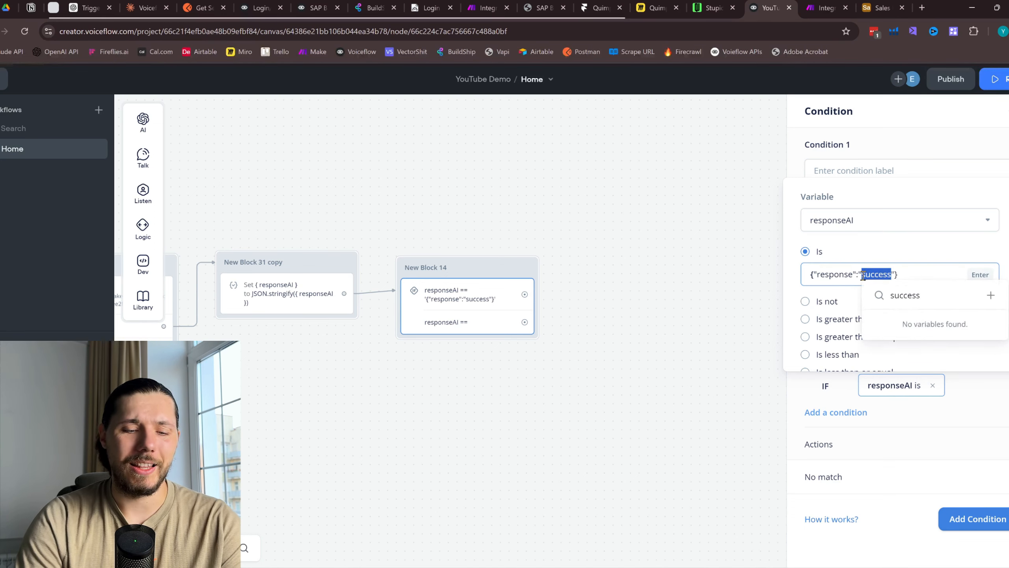
pyautogui.write('error')
pyautogui.press('Return')
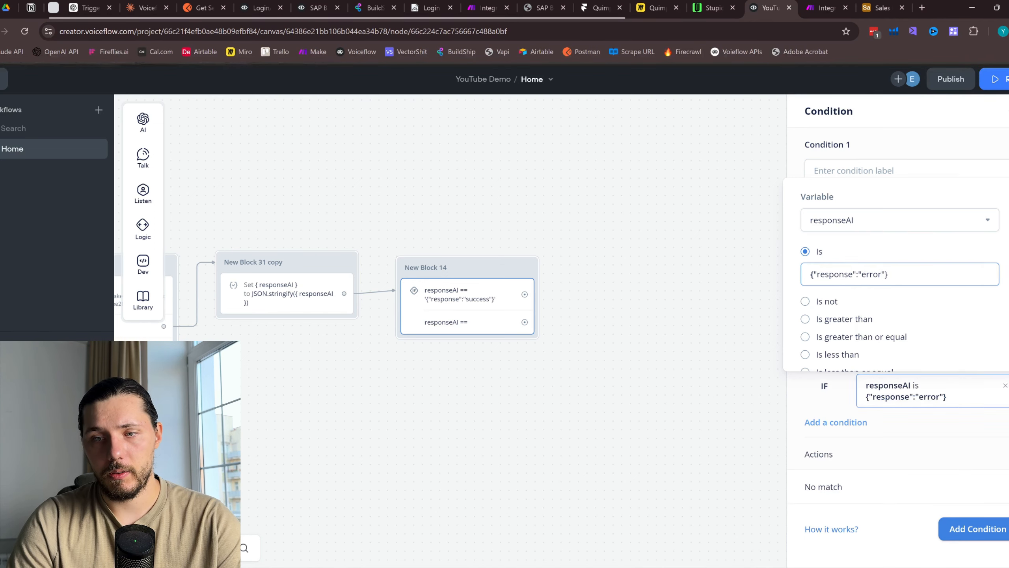
pyautogui.moveTo(577, 304); pyautogui.dragTo(584, 358)
pyautogui.moveTo(521, 377); pyautogui.dragTo(611, 285)
# Add an empty text step on the success branch and a 'That is bad' reply on the error branch
pyautogui.click(714, 329)
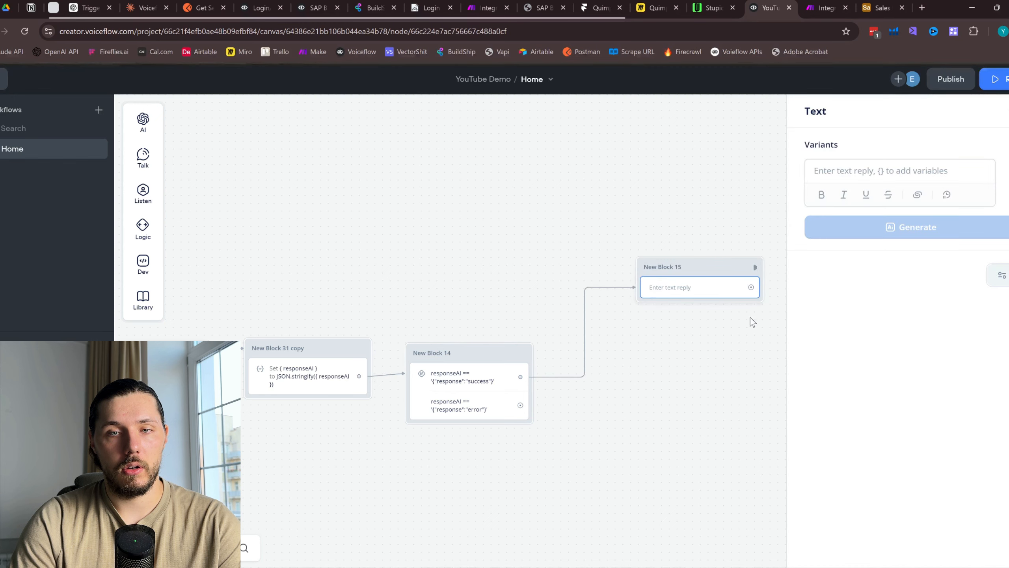
pyautogui.moveTo(520, 405); pyautogui.dragTo(645, 458)
pyautogui.moveTo(703, 331)
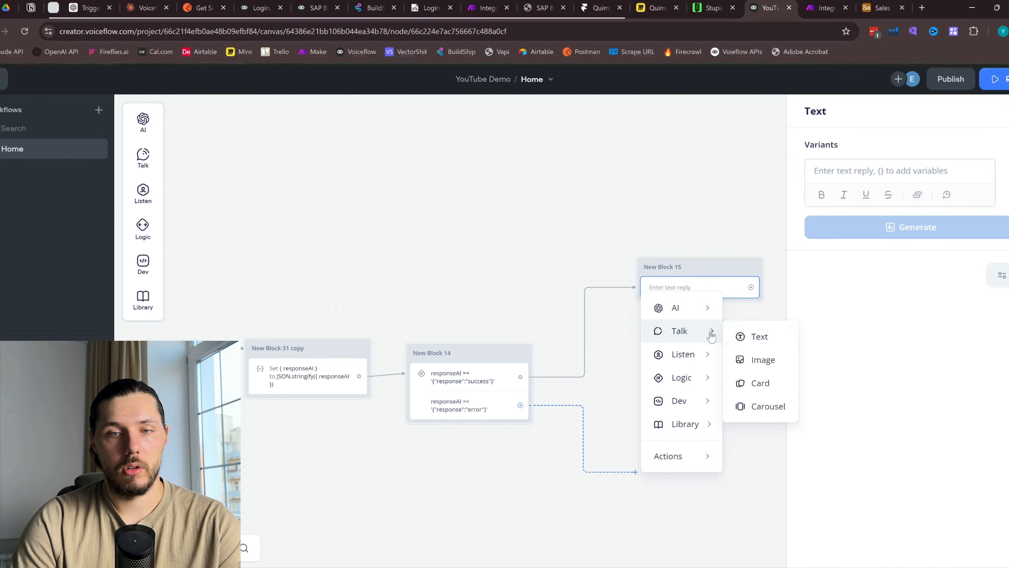
pyautogui.click(758, 333)
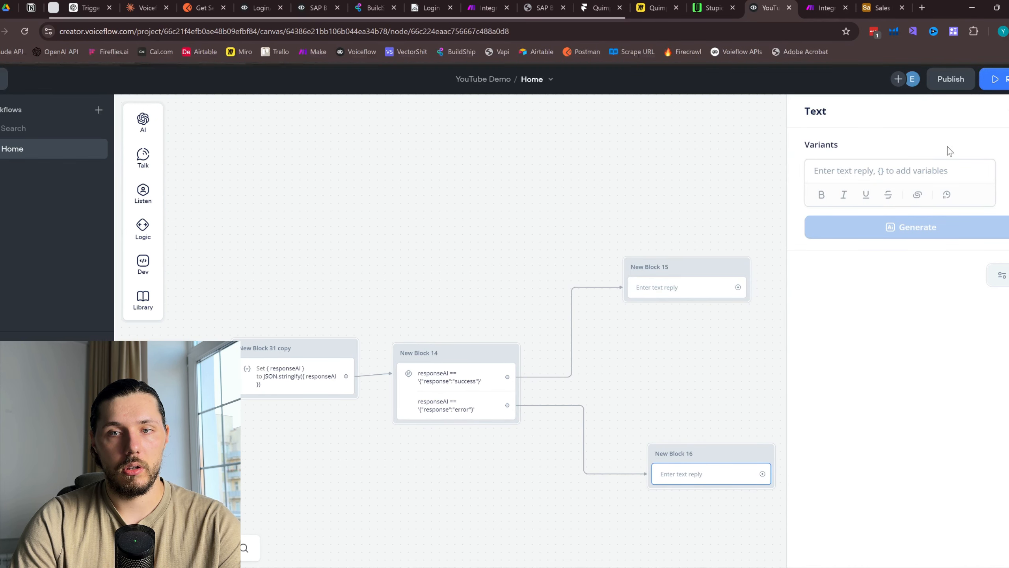
pyautogui.click(920, 166)
pyautogui.write('That is bad')
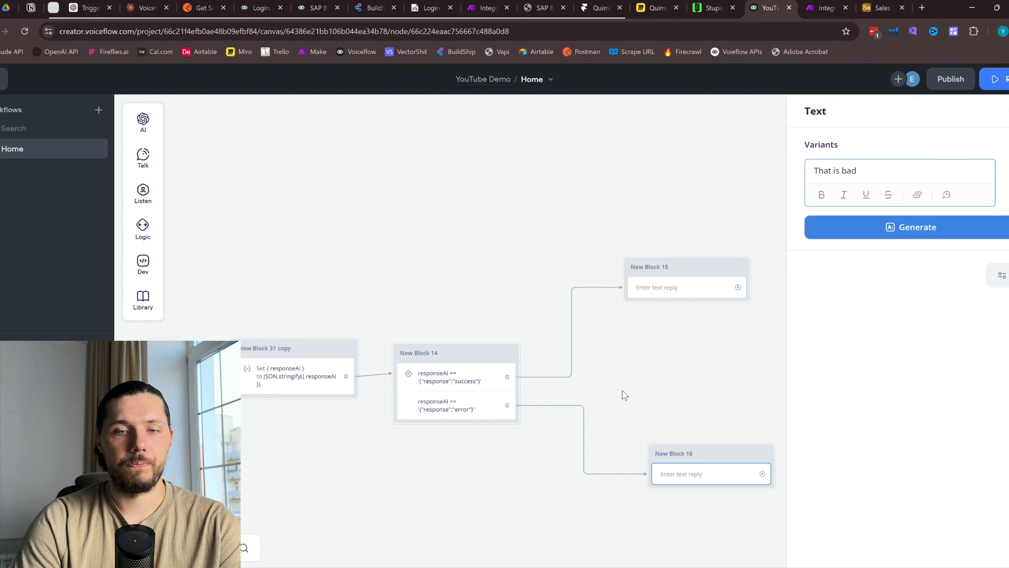
pyautogui.click(625, 395)
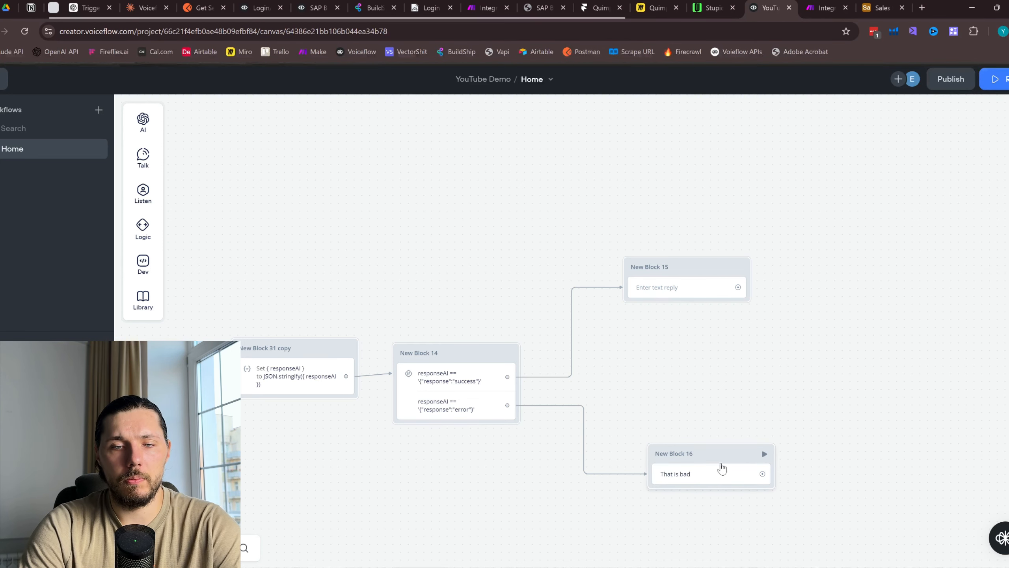
pyautogui.moveTo(720, 469); pyautogui.dragTo(629, 498)
pyautogui.moveTo(668, 423); pyautogui.dragTo(709, 372)
pyautogui.moveTo(618, 374); pyautogui.dragTo(779, 331)
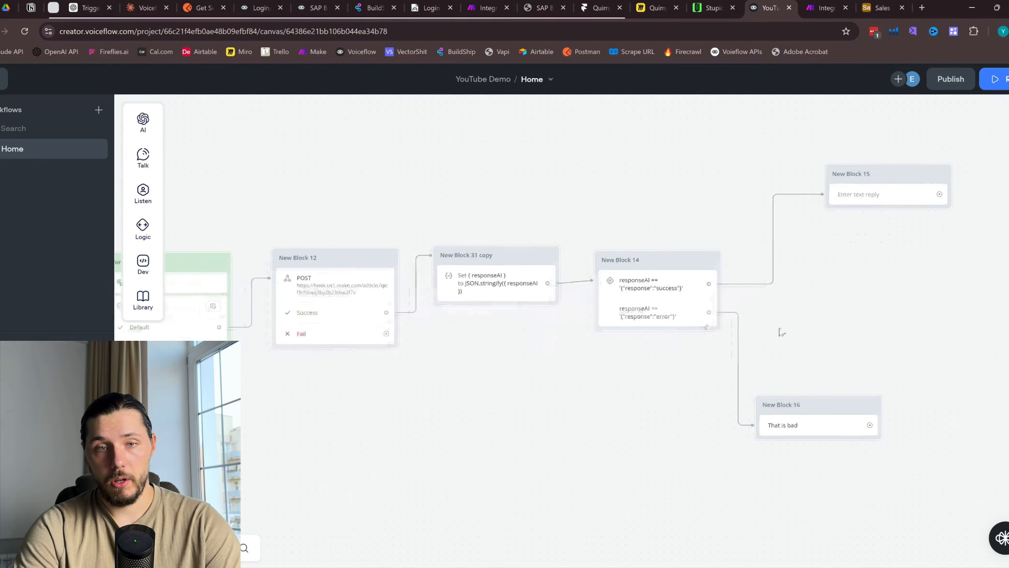
# Move New Block 15 lower on the canvas and open its text step
pyautogui.scroll(-1, 533, 334)
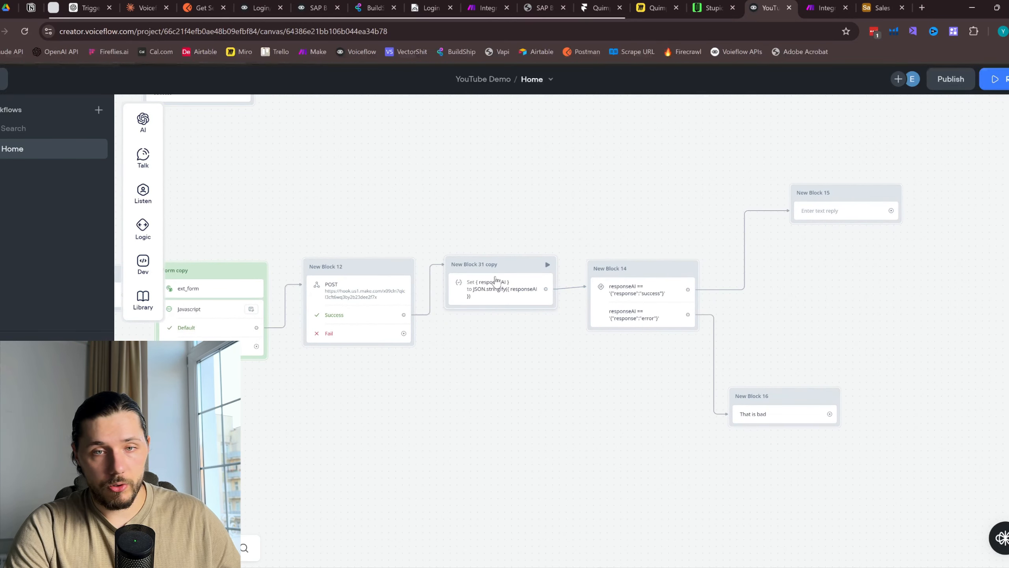
pyautogui.moveTo(598, 193); pyautogui.dragTo(760, 185)
pyautogui.scroll(-1, 713, 215)
pyautogui.moveTo(675, 187); pyautogui.dragTo(549, 228)
pyautogui.scroll(-1, 810, 247)
pyautogui.moveTo(817, 253); pyautogui.dragTo(830, 307)
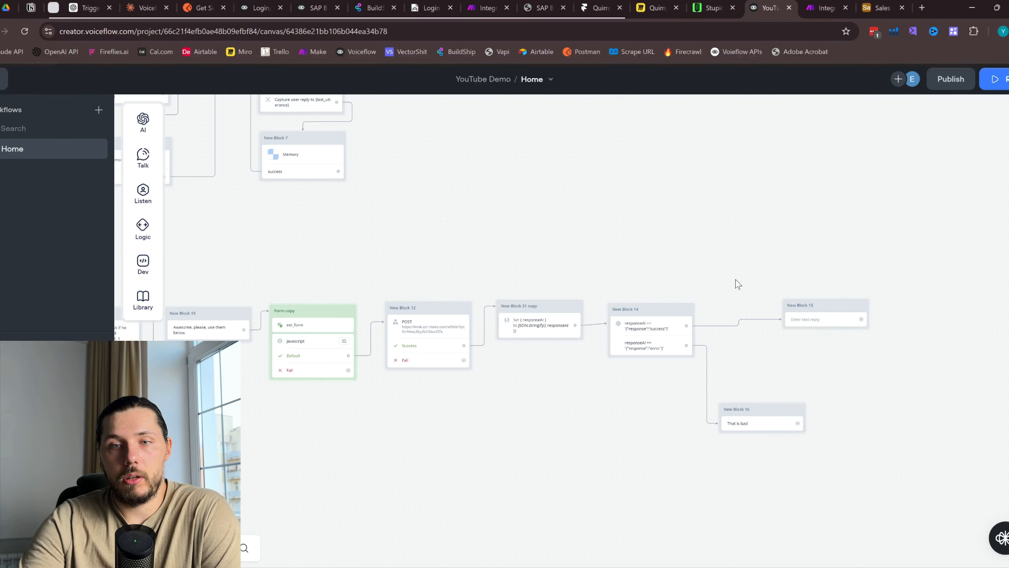
pyautogui.click(822, 320)
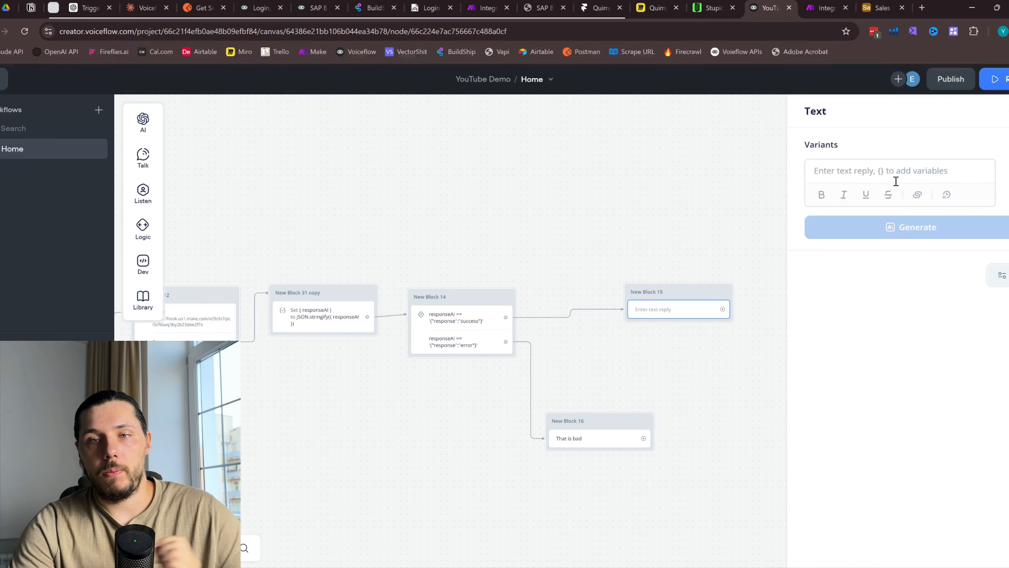
# Start New Block 15's reply: 'Choose what you need to do?'
pyautogui.click(894, 171)
pyautogui.write('Choose what you need to do?')
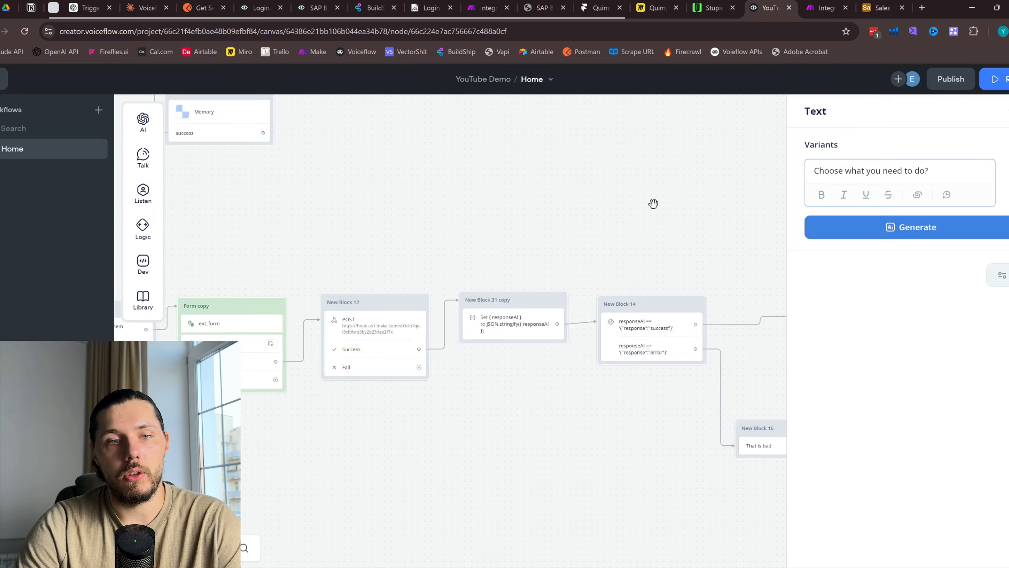
pyautogui.moveTo(653, 203); pyautogui.dragTo(785, 190)
pyautogui.scroll(-1, 362, 230)
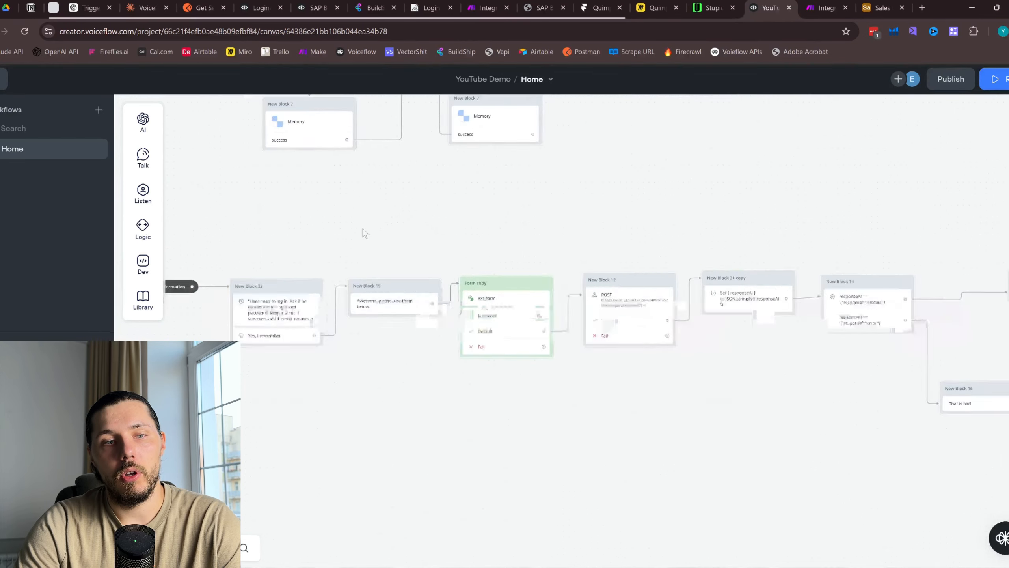
pyautogui.moveTo(363, 230); pyautogui.dragTo(592, 227)
pyautogui.scroll(3, 391, 277)
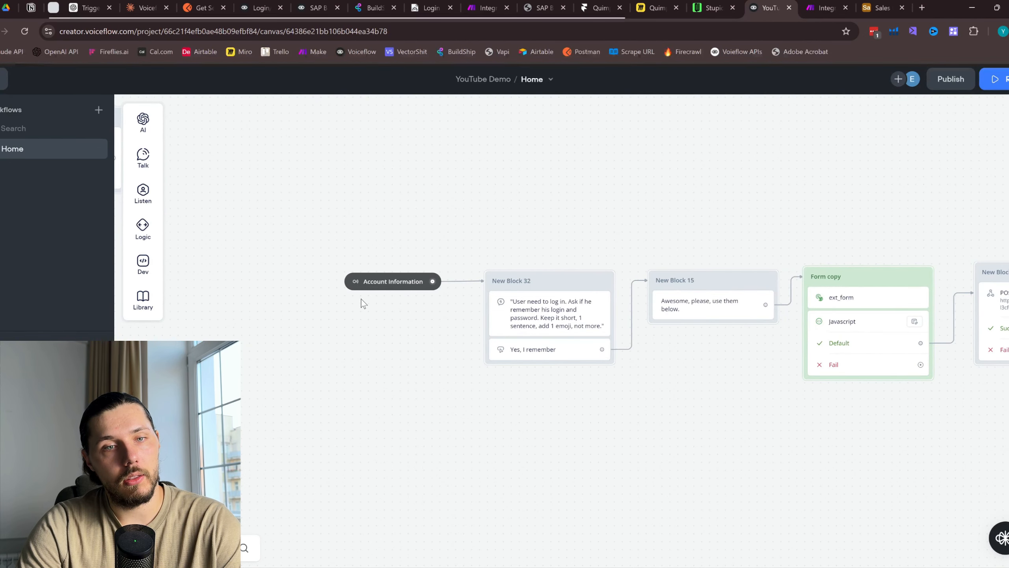
pyautogui.hscroll(15, 703, 223)
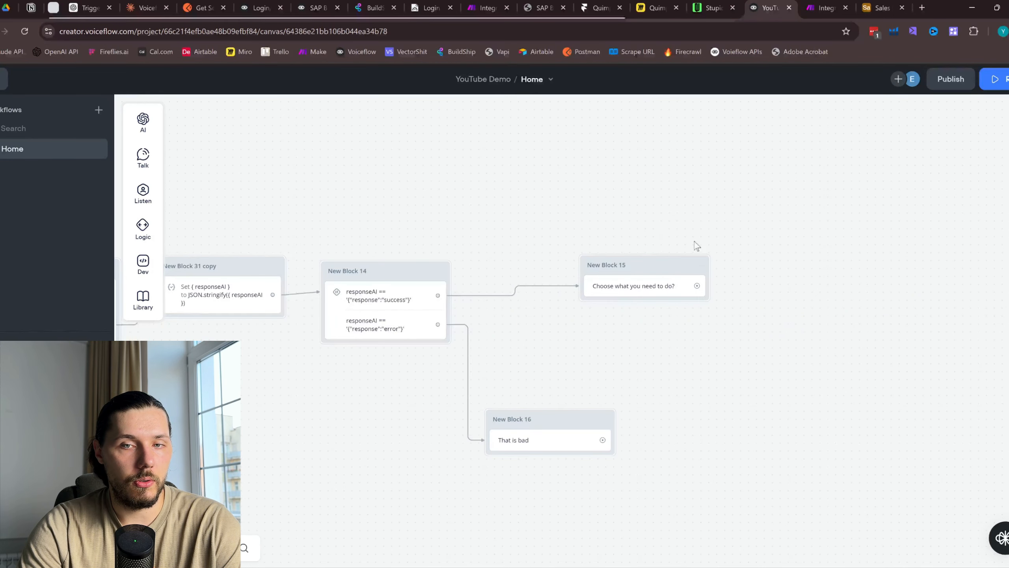
pyautogui.click(661, 292)
# Line New Block 16 up under New Block 14 and drop a Response AI step as New Block 17
pyautogui.moveTo(542, 415); pyautogui.dragTo(378, 417)
pyautogui.click(666, 286)
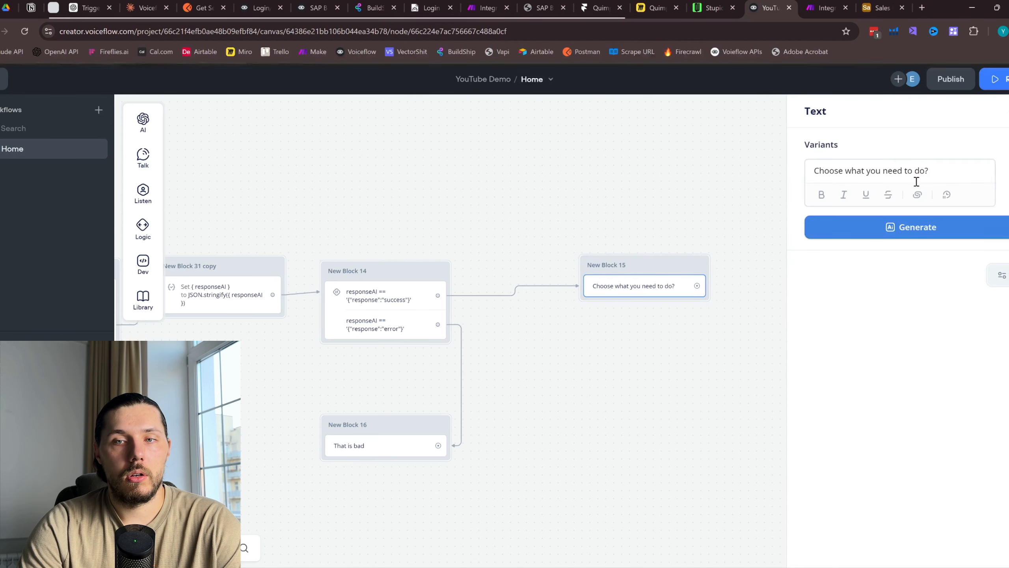
pyautogui.moveTo(929, 170); pyautogui.dragTo(806, 164)
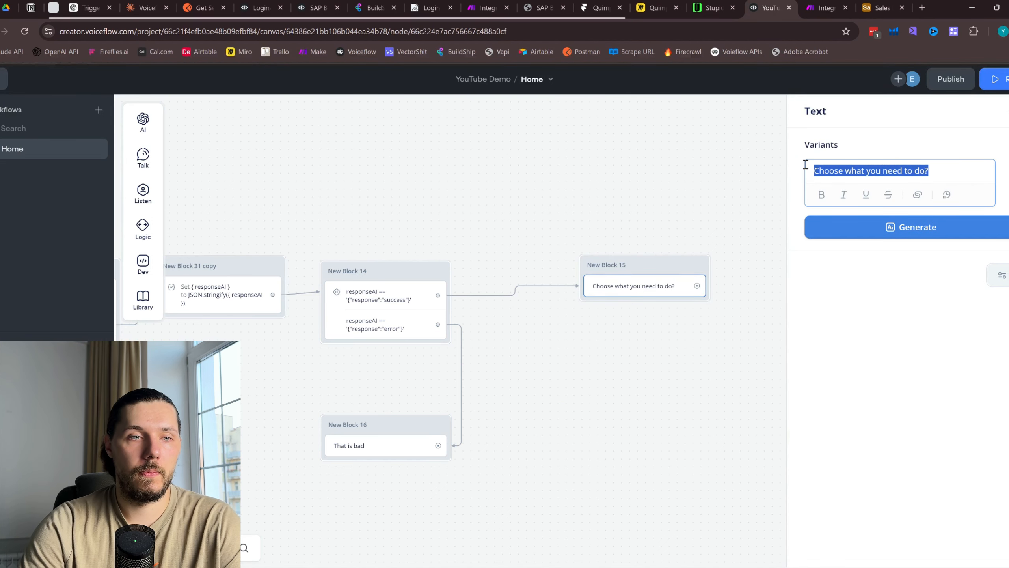
pyautogui.moveTo(144, 125)
pyautogui.moveTo(226, 121); pyautogui.dragTo(488, 267)
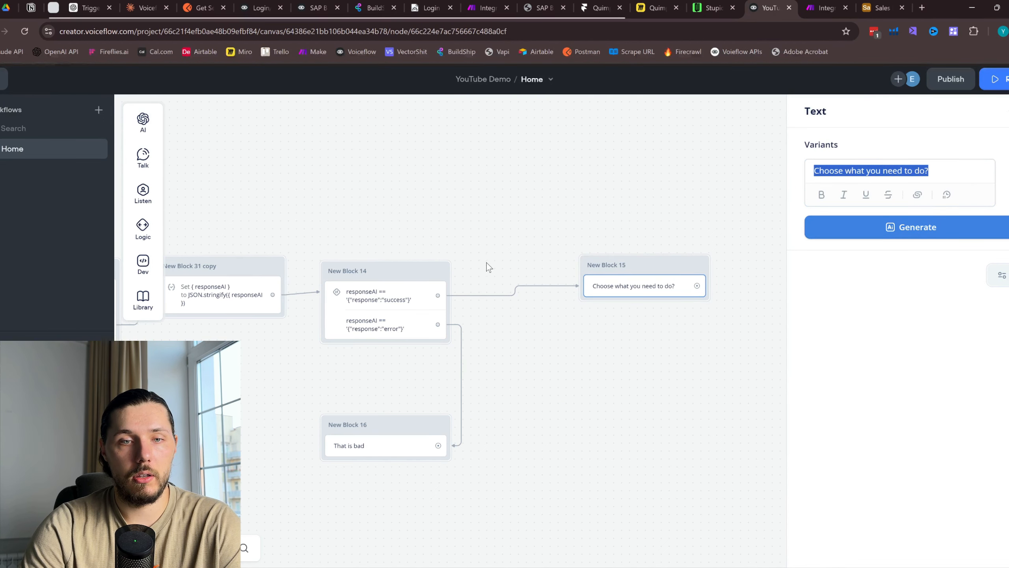
pyautogui.moveTo(210, 120); pyautogui.dragTo(608, 266)
# Delete New Block 15 and connect New Block 14's success path to New Block 17
pyautogui.rightClick(666, 274)
pyautogui.click(703, 469)
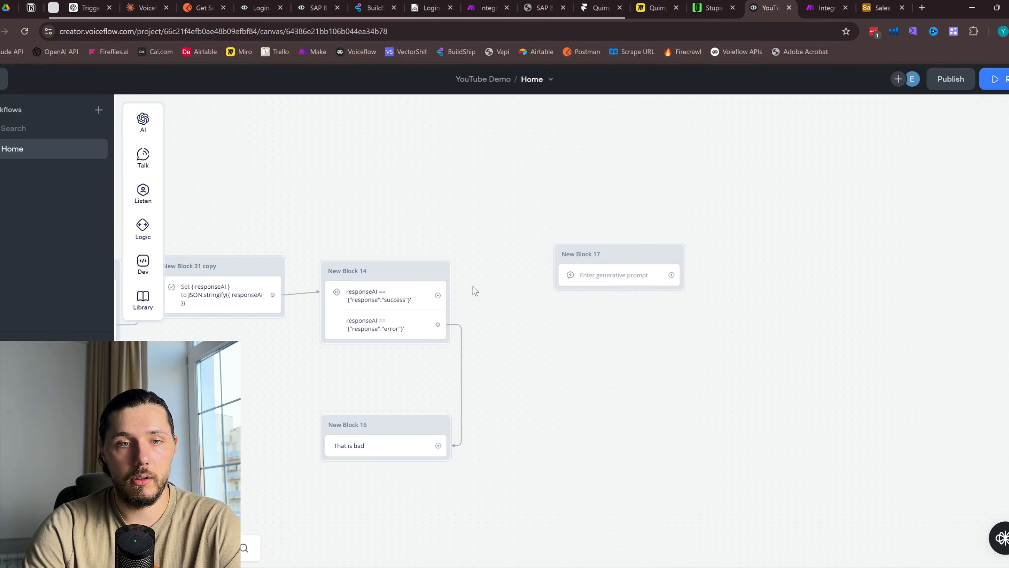
pyautogui.moveTo(438, 295)
pyautogui.mouseDown()
pyautogui.moveTo(570, 274)
pyautogui.moveTo(619, 280)
pyautogui.mouseUp()
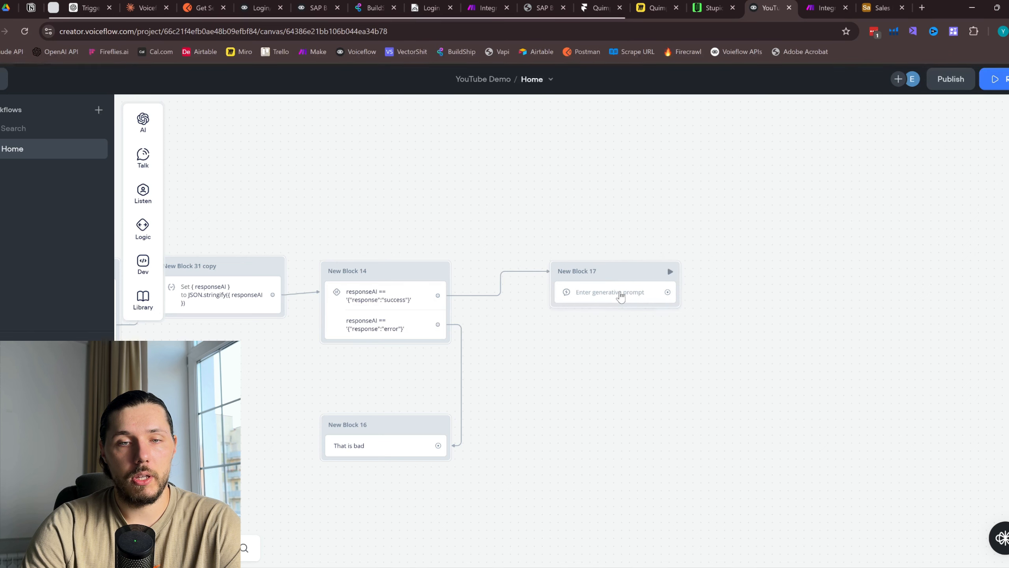
pyautogui.click(620, 296)
# Write New Block 17's AI prompt asking for the client's card code, with one emoji, kept short
pyautogui.click(901, 215)
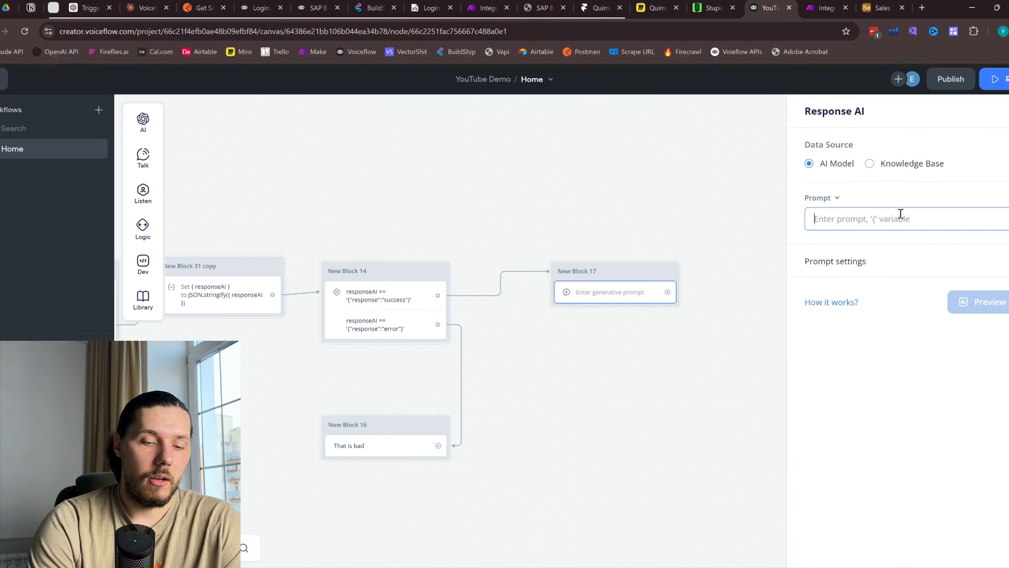
pyautogui.write('Plesae, ask the ')
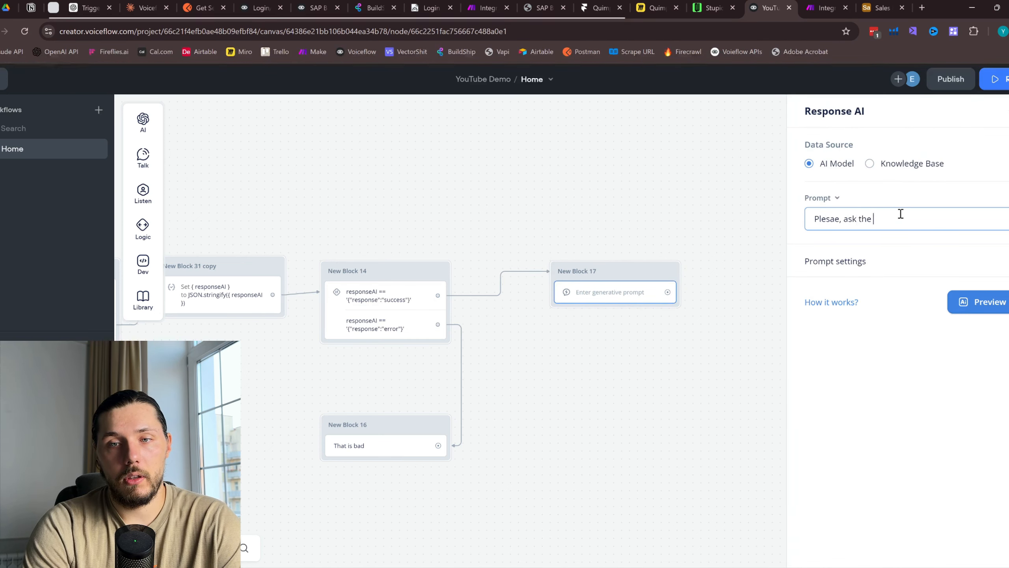
pyautogui.write('user to provide')
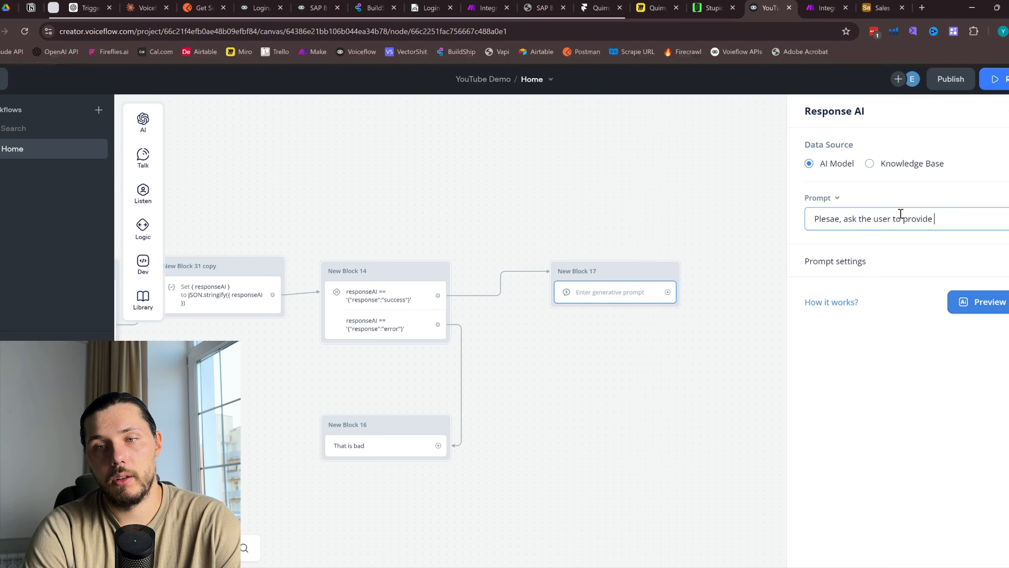
pyautogui.doubleClick(814, 216)
pyautogui.write('Please')
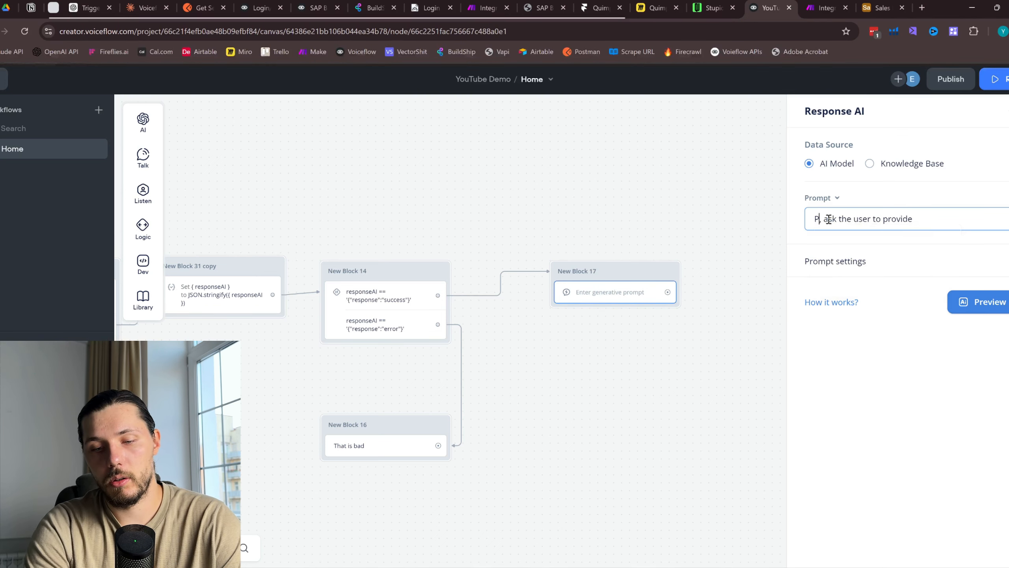
pyautogui.click(940, 219)
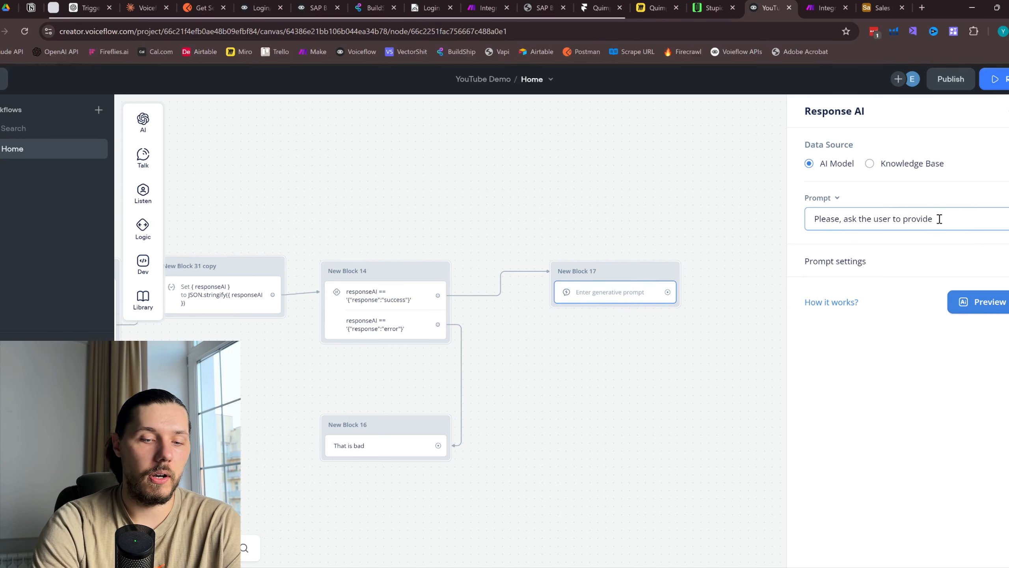
pyautogui.write('a car')
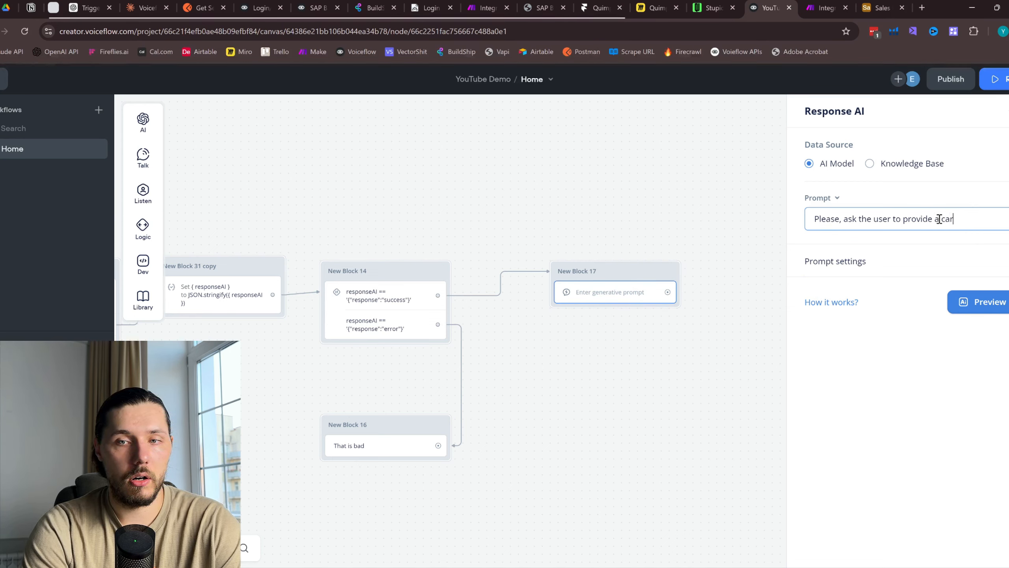
pyautogui.write('d cod')
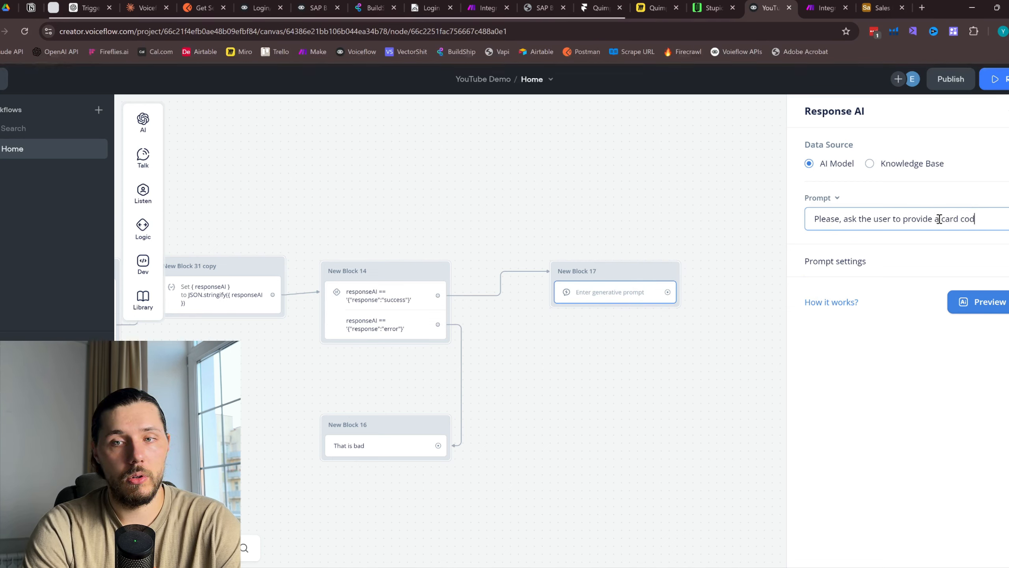
pyautogui.write('e of the client')
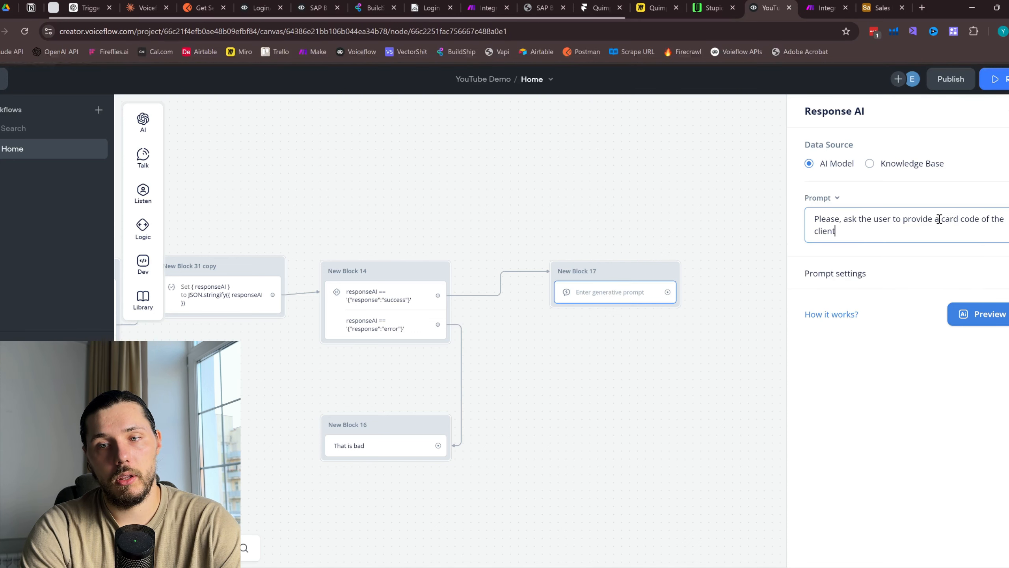
pyautogui.write(' he ')
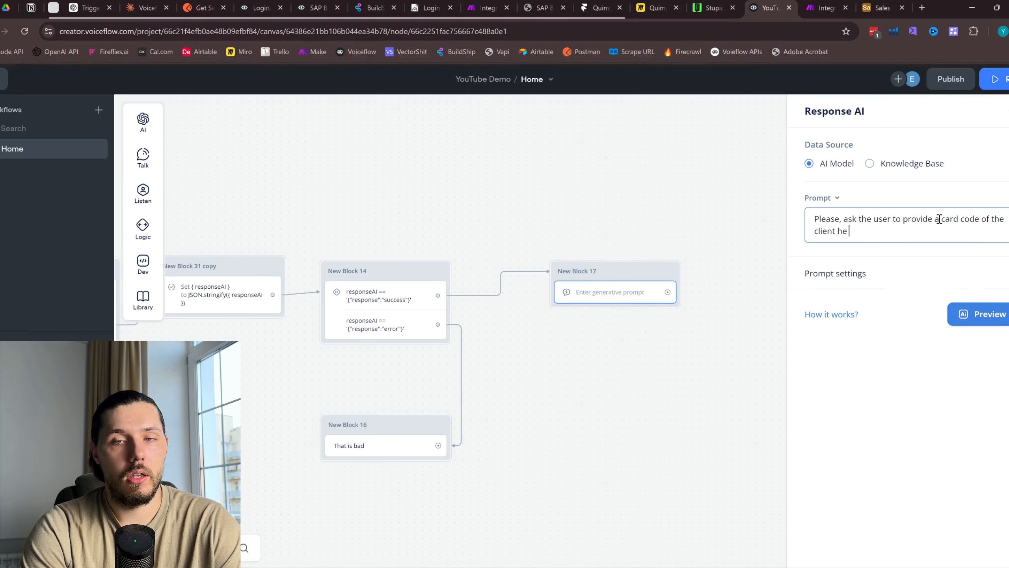
pyautogui.write('is looking for')
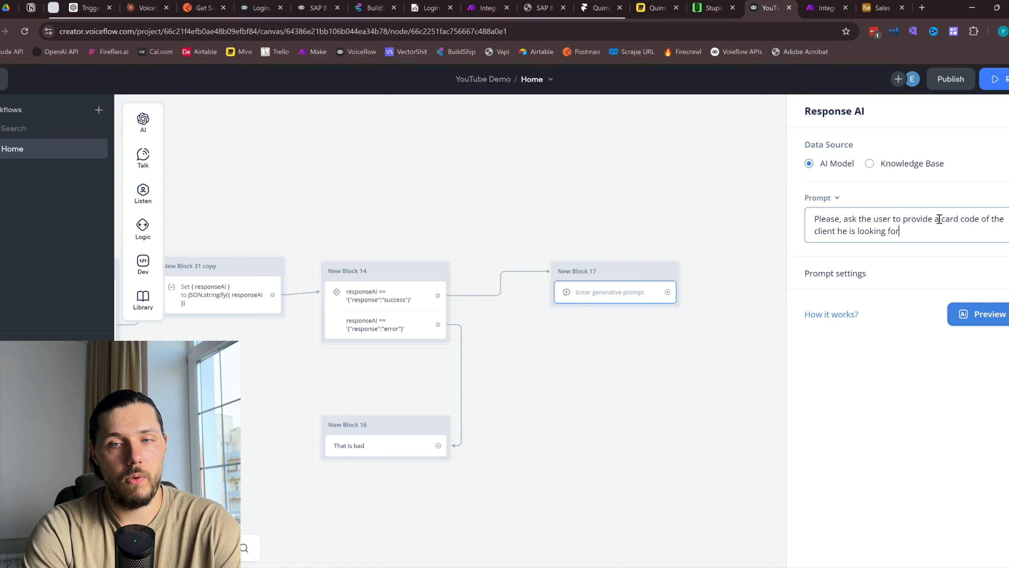
pyautogui.write('. This is a ')
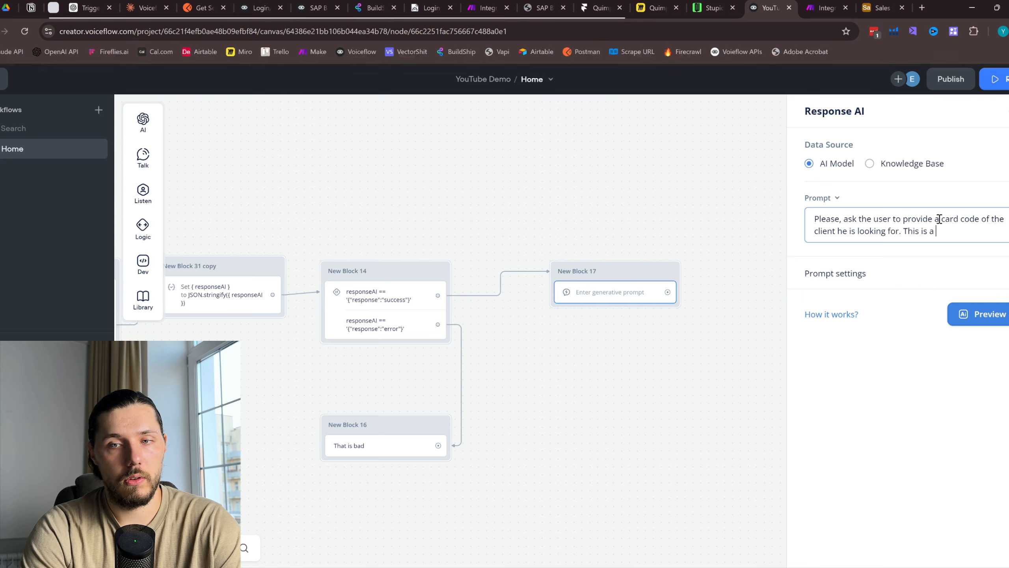
pyautogui.write('must. Add 1 ')
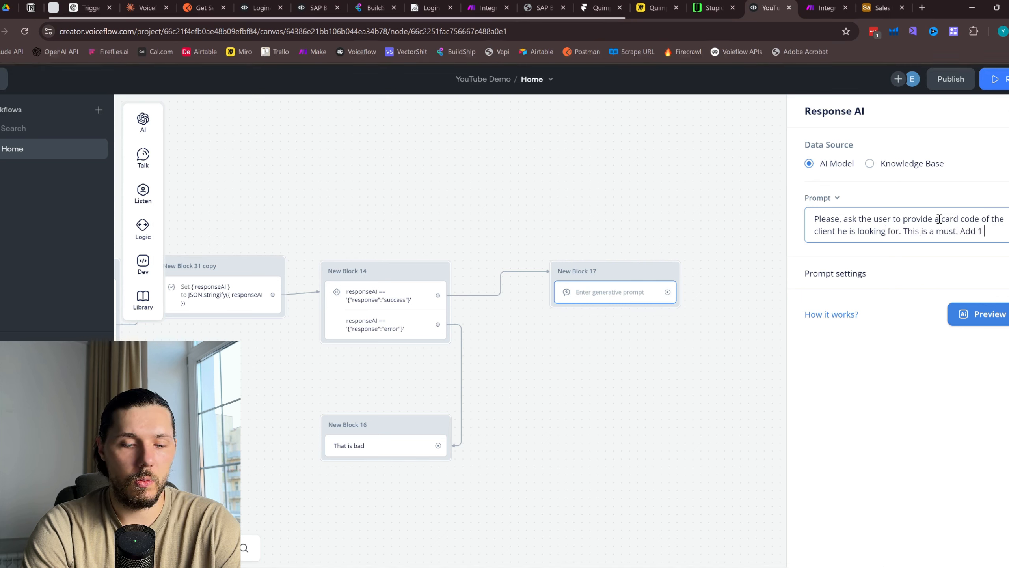
pyautogui.write('empji, be short and')
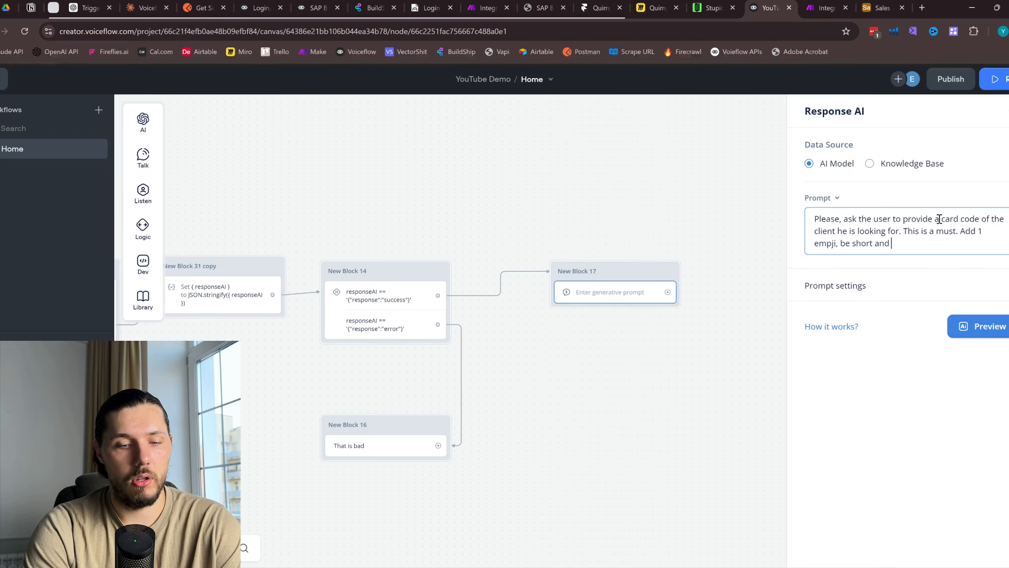
pyautogui.write(' straighfor')
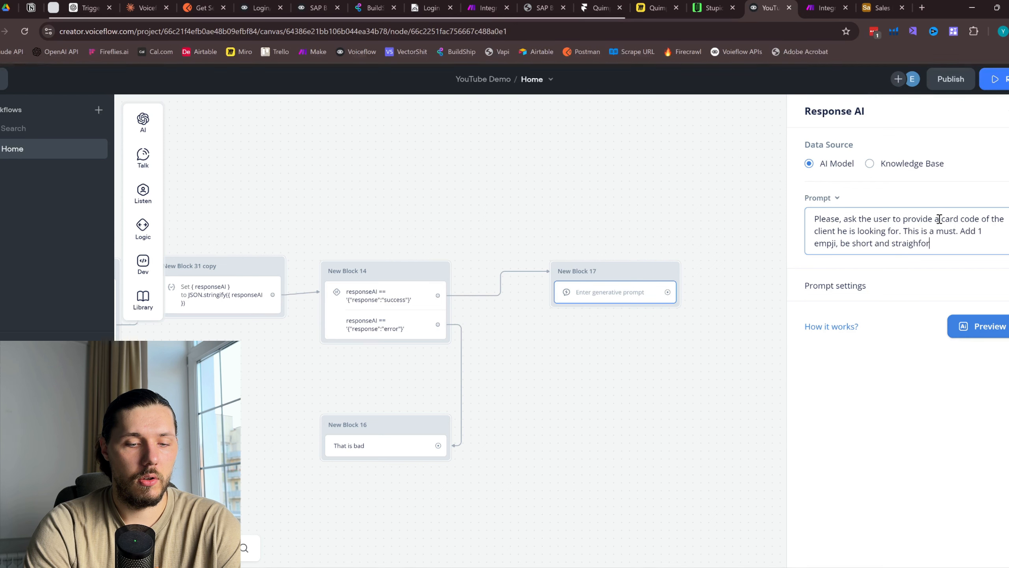
pyautogui.write('ward.')
pyautogui.click(602, 394)
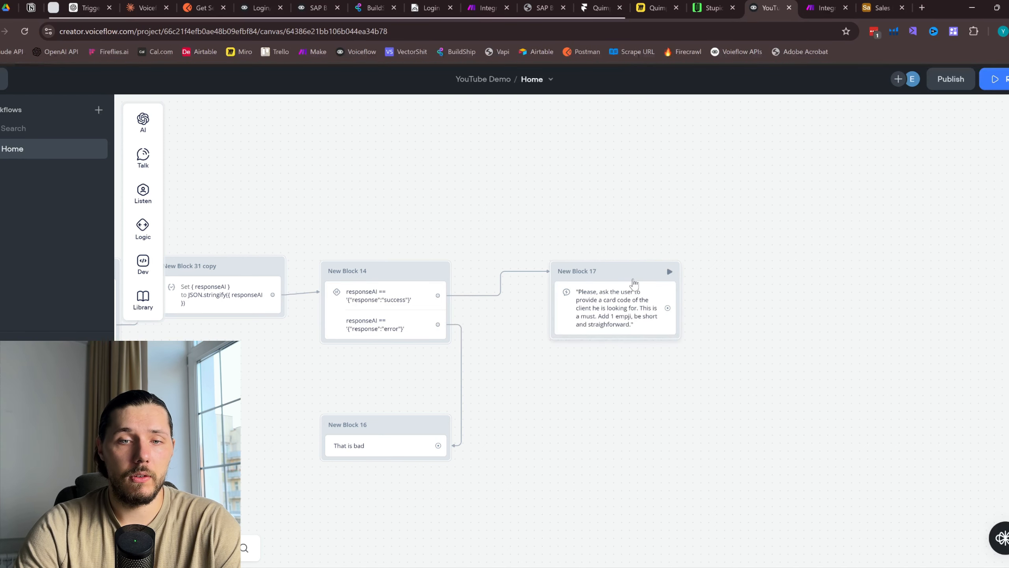
# Add a Capture step to New Block 17 saving the entire user reply to {last_utterance}
pyautogui.moveTo(145, 194)
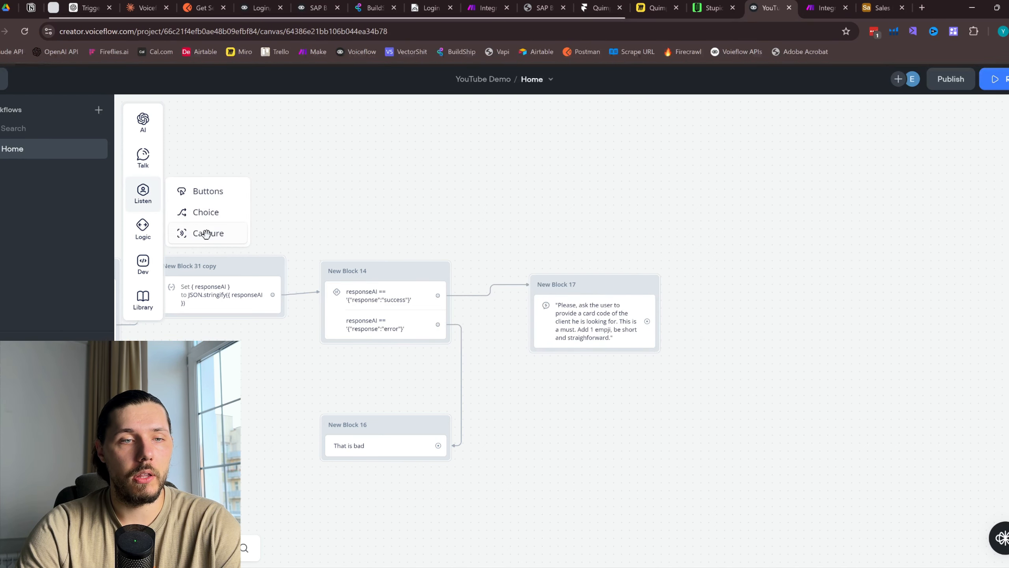
pyautogui.moveTo(204, 230); pyautogui.dragTo(576, 356)
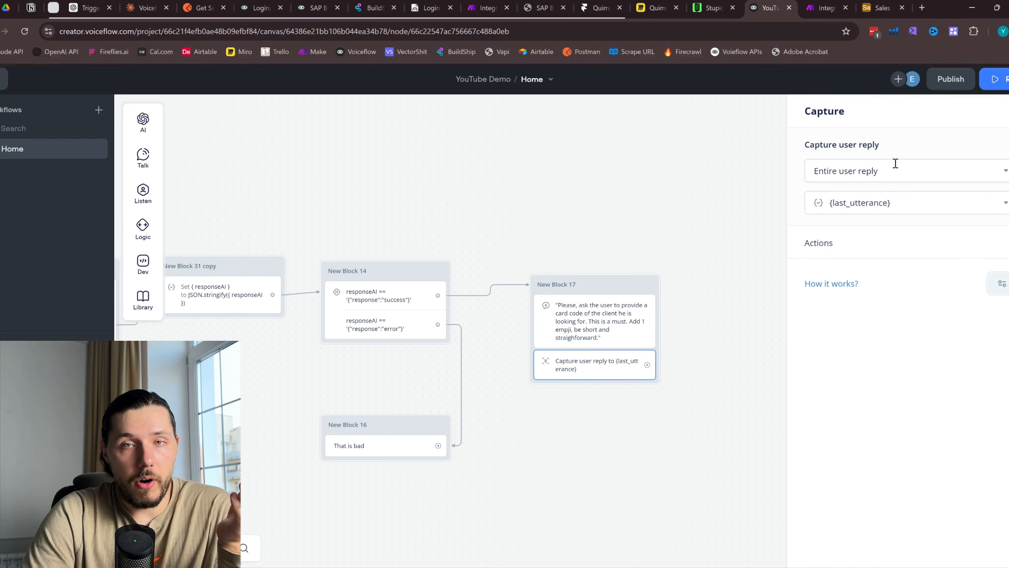
pyautogui.click(586, 266)
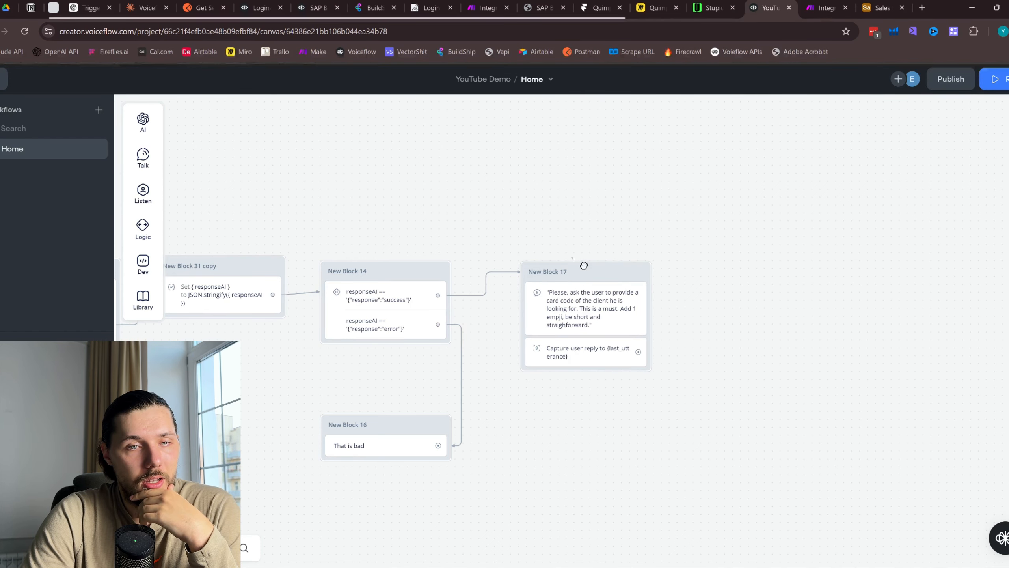
pyautogui.scroll(-5, 672, 209)
pyautogui.moveTo(547, 171); pyautogui.dragTo(610, 286)
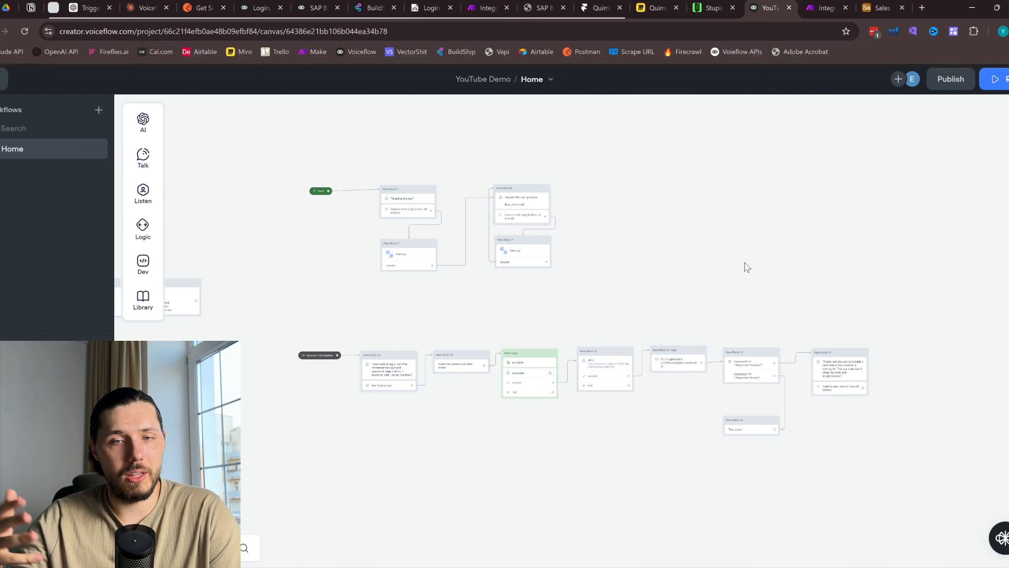
pyautogui.scroll(3, 848, 398)
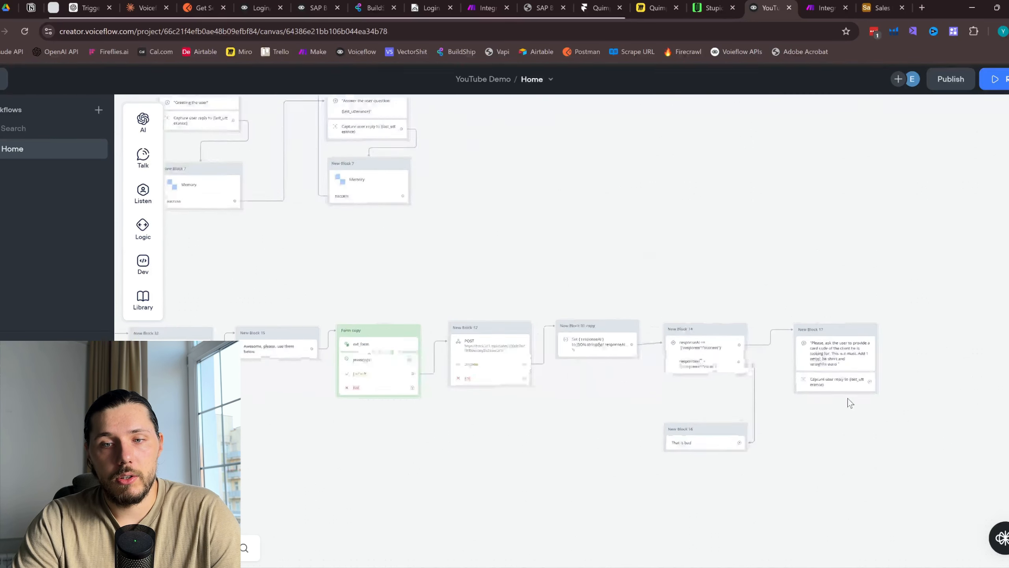
pyautogui.scroll(5, 930, 383)
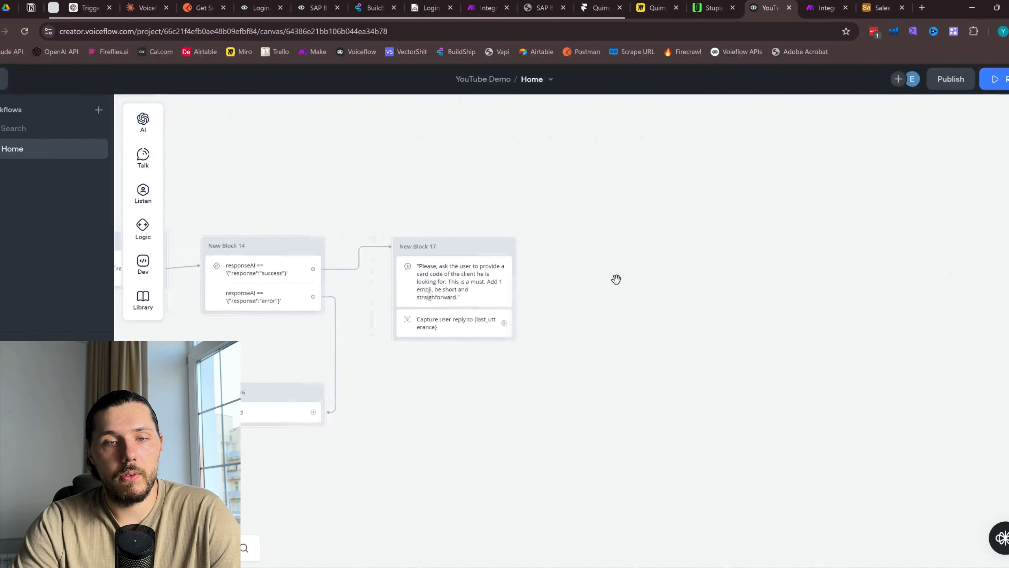
# Connect a new Set AI step after the capture and switch its prompt to Memory & Prompt
pyautogui.moveTo(465, 321); pyautogui.dragTo(579, 247)
pyautogui.moveTo(620, 262)
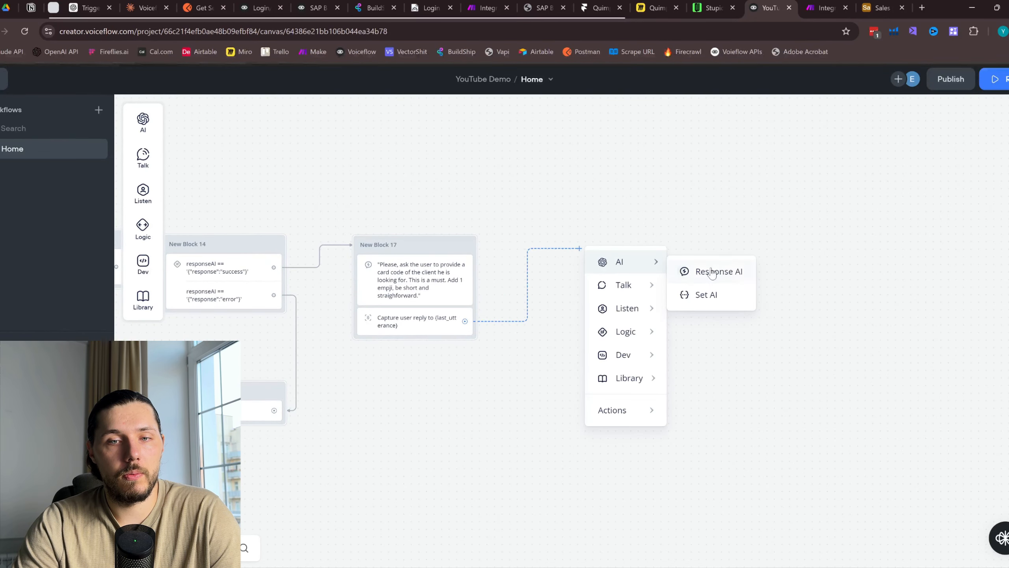
pyautogui.click(711, 294)
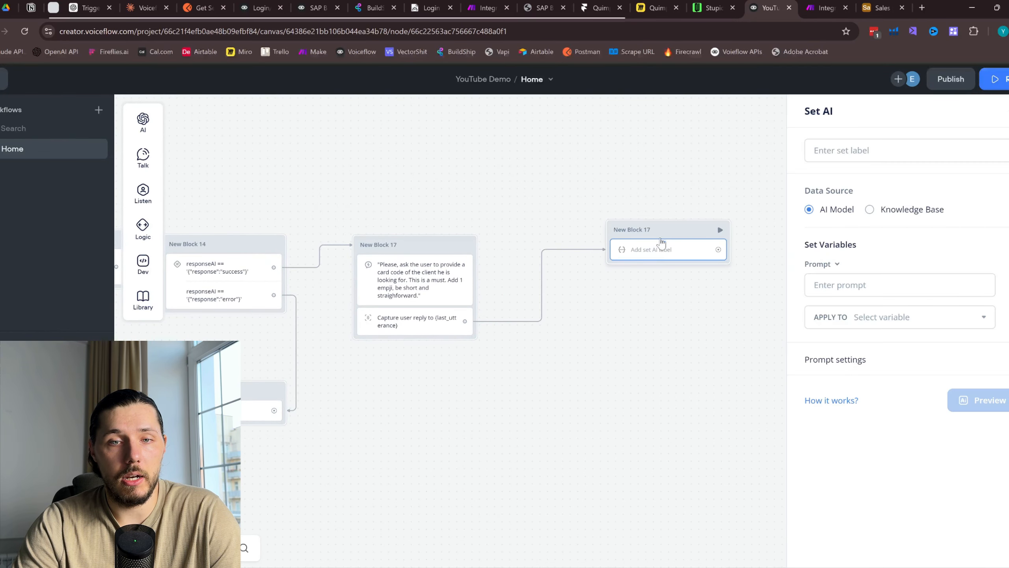
pyautogui.moveTo(661, 242); pyautogui.dragTo(583, 263)
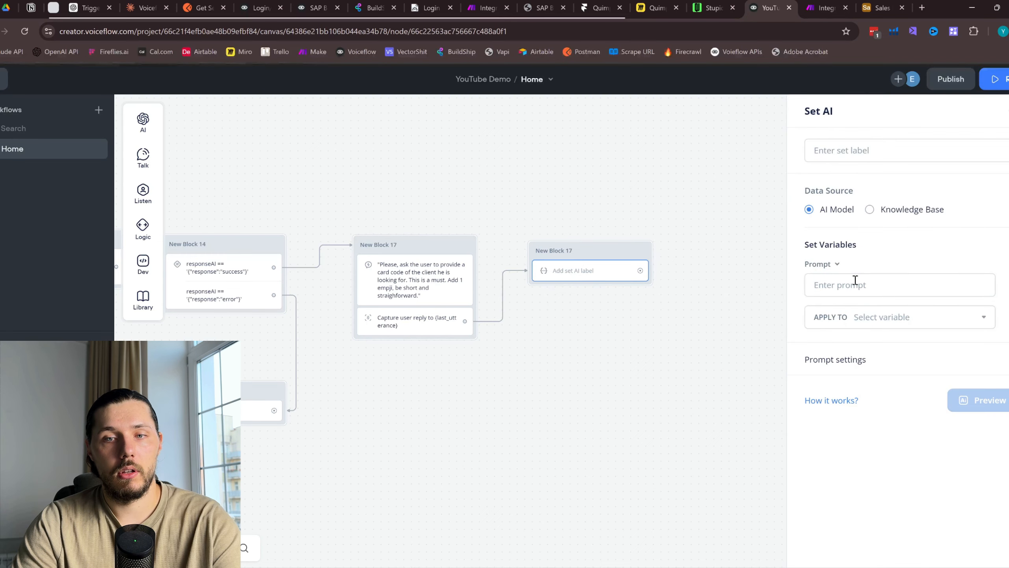
pyautogui.click(832, 264)
pyautogui.click(870, 312)
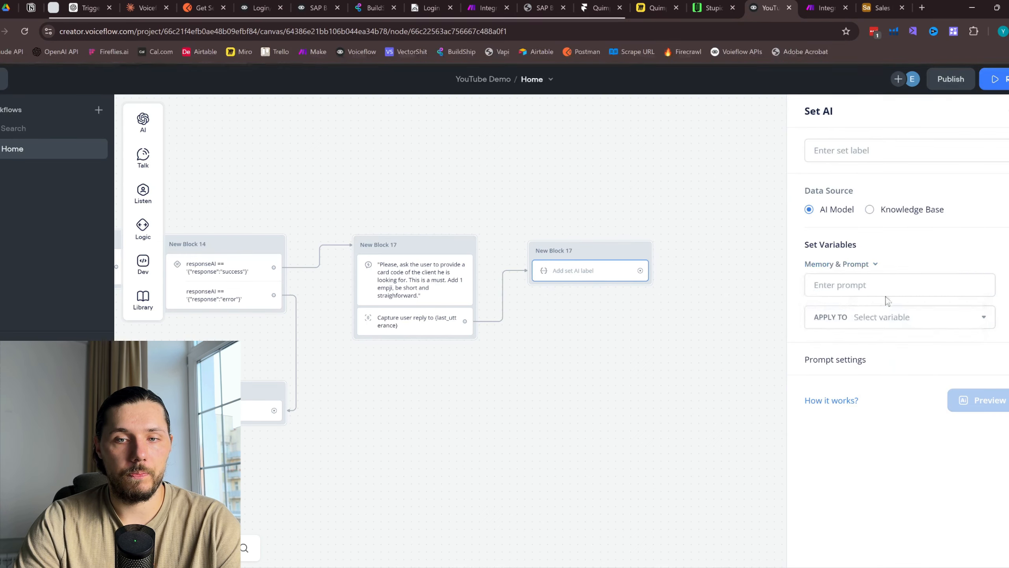
pyautogui.click(880, 285)
# Locate the Memory block in the Account Information flow and duplicate it
pyautogui.moveTo(497, 375); pyautogui.dragTo(707, 326)
pyautogui.scroll(-5, 480, 316)
pyautogui.moveTo(381, 323); pyautogui.dragTo(668, 324)
pyautogui.scroll(4, 510, 253)
pyautogui.moveTo(670, 191); pyautogui.dragTo(635, 236)
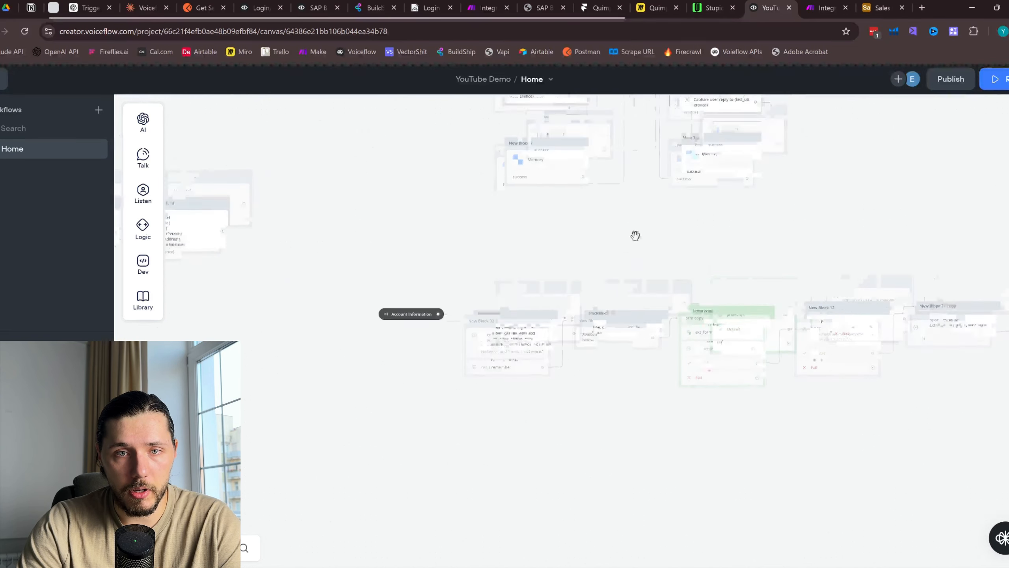
pyautogui.rightClick(553, 171)
pyautogui.click(584, 258)
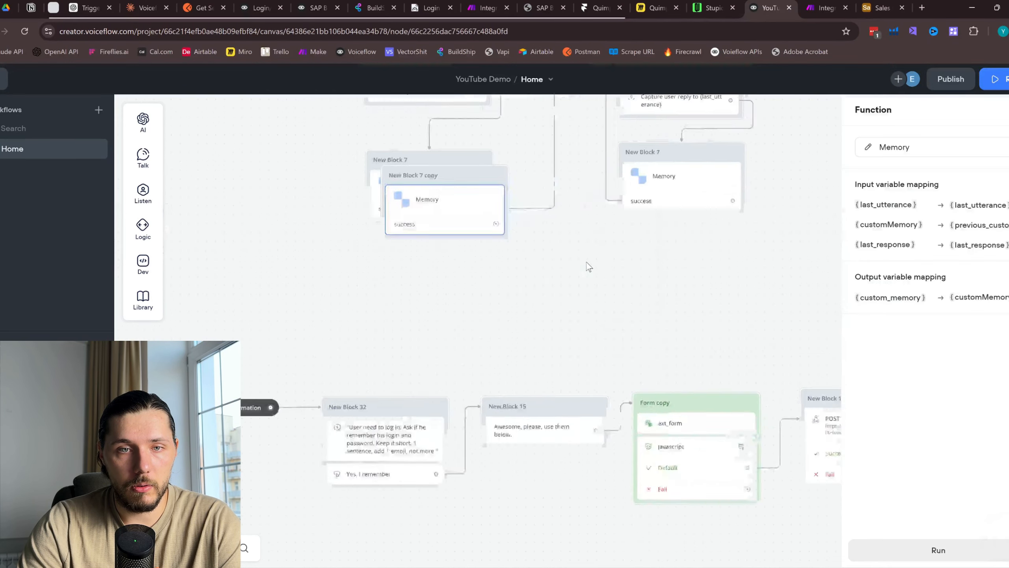
# Place the Memory copy, New Block 7 copy, beneath New Block 32
pyautogui.scroll(-1, 589, 267)
pyautogui.moveTo(440, 220); pyautogui.dragTo(495, 491)
pyautogui.moveTo(550, 467); pyautogui.dragTo(534, 356)
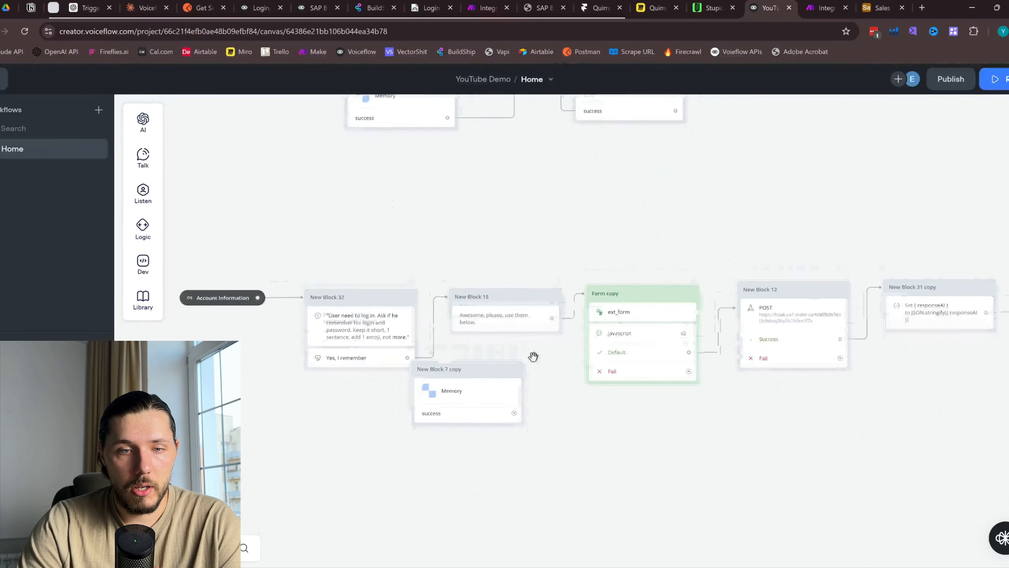
pyautogui.scroll(1, 354, 324)
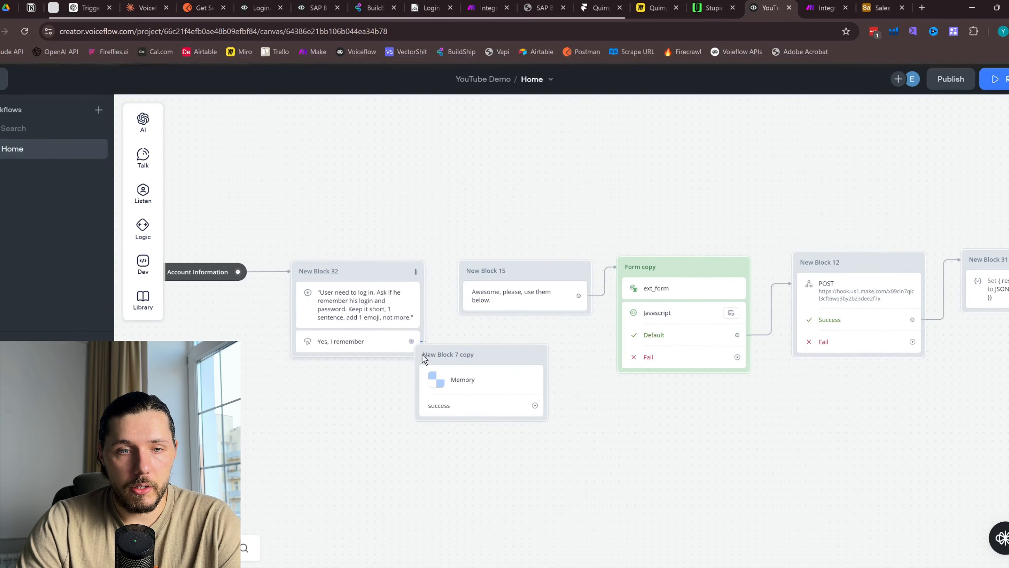
pyautogui.moveTo(481, 355); pyautogui.dragTo(358, 422)
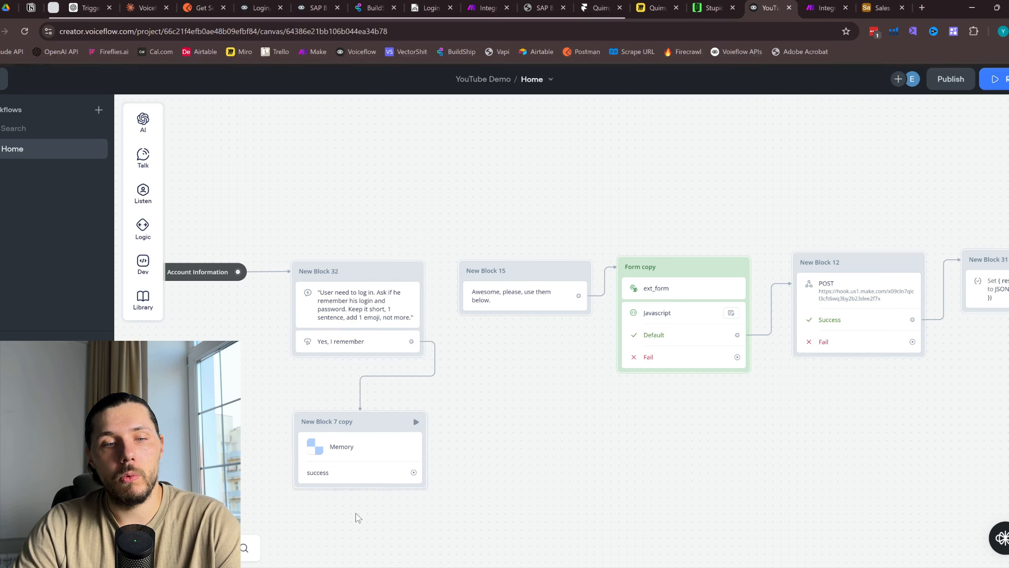
# Duplicate New Block 7 copy and place the new Memory block beneath New Block 17's card-code question
pyautogui.moveTo(596, 382); pyautogui.dragTo(410, 361)
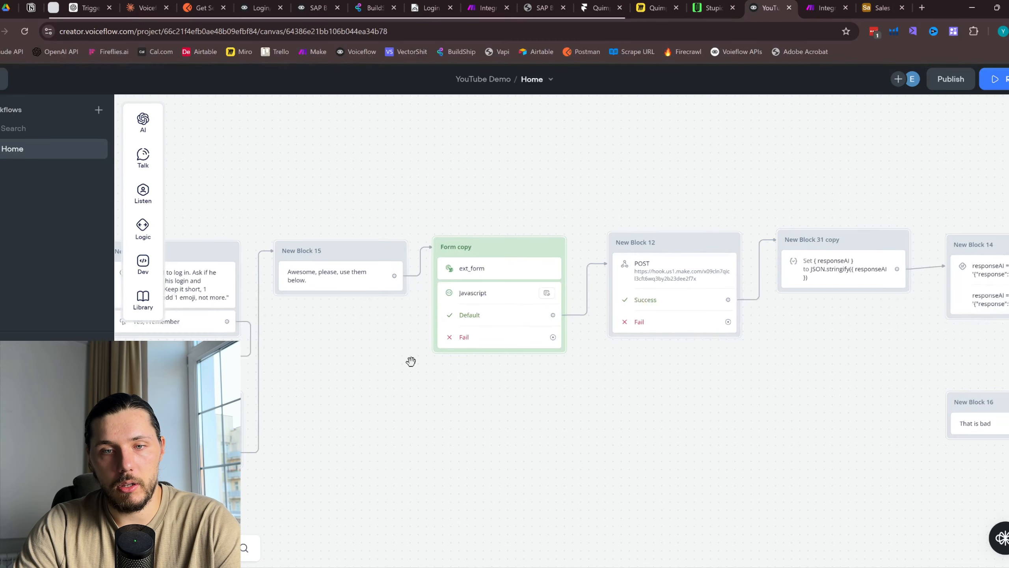
pyautogui.moveTo(696, 388); pyautogui.dragTo(421, 343)
pyautogui.moveTo(856, 363); pyautogui.dragTo(572, 363)
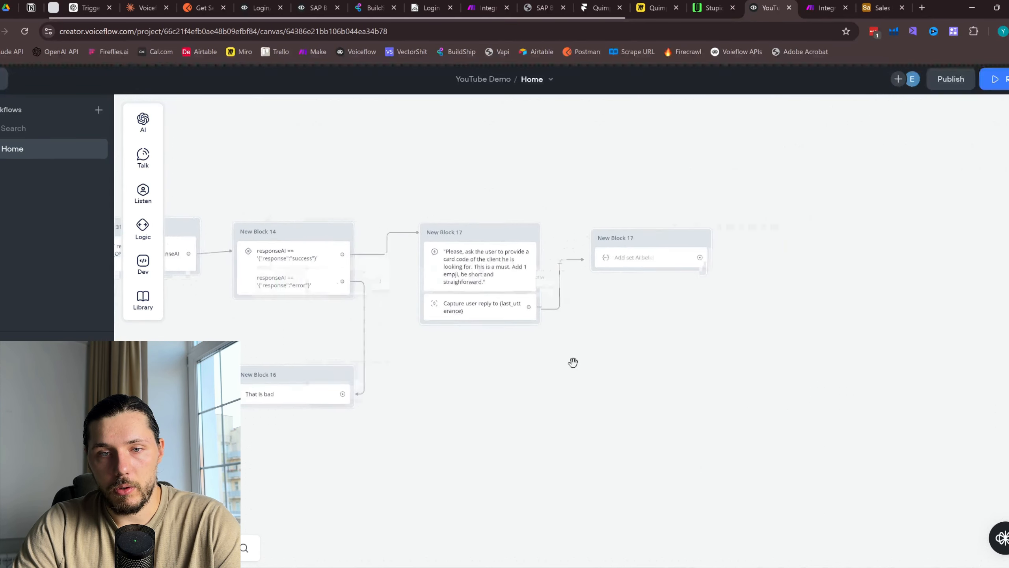
pyautogui.hscroll(-10, 558, 385)
pyautogui.rightClick(320, 343)
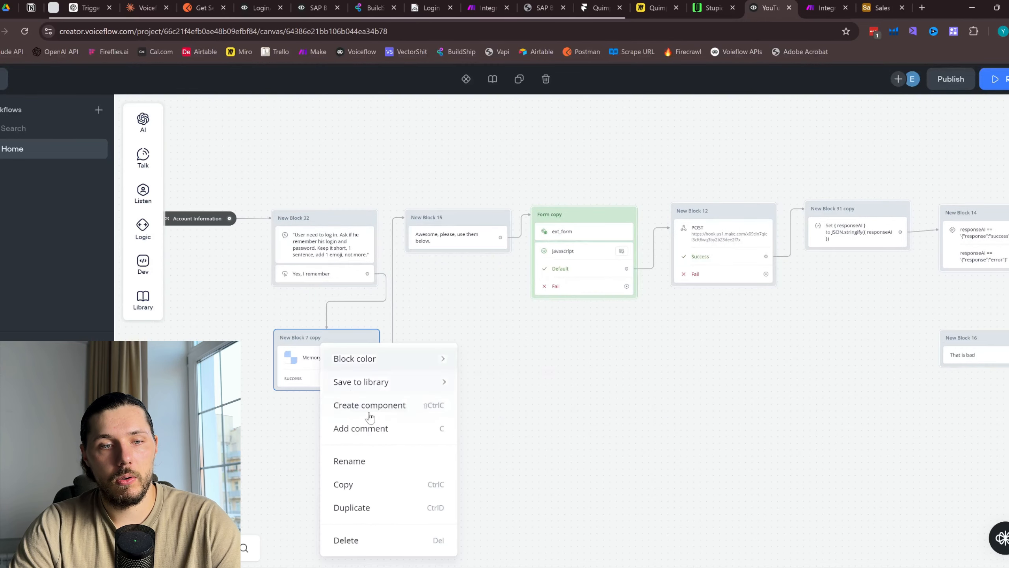
pyautogui.click(360, 508)
pyautogui.moveTo(609, 426); pyautogui.dragTo(671, 273)
pyautogui.scroll(3, 418, 238)
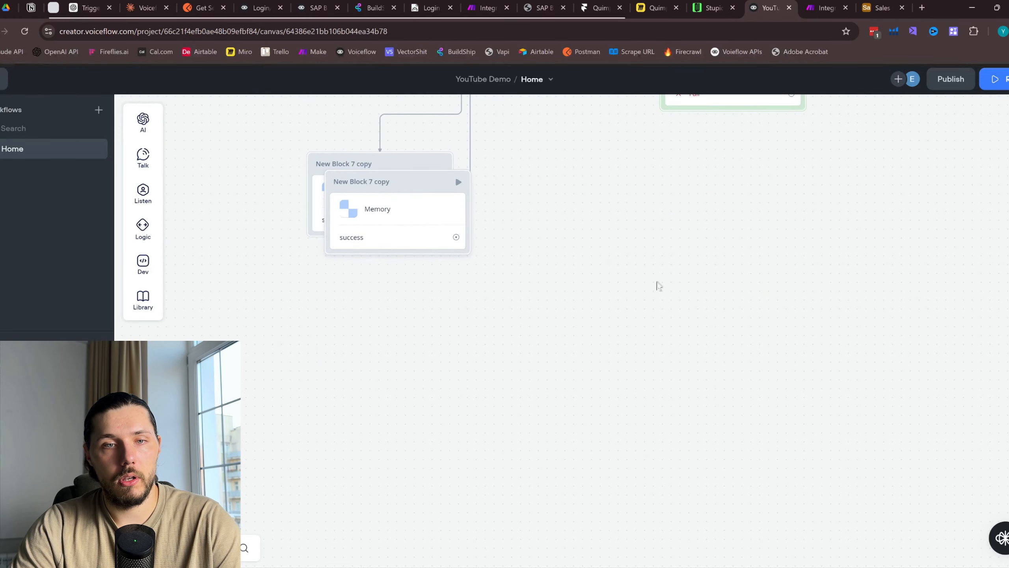
pyautogui.moveTo(419, 181); pyautogui.dragTo(507, 229)
pyautogui.scroll(-2, 695, 298)
pyautogui.moveTo(721, 273); pyautogui.dragTo(398, 352)
pyautogui.moveTo(199, 324); pyautogui.dragTo(868, 398)
pyautogui.moveTo(842, 329); pyautogui.dragTo(393, 351)
pyautogui.moveTo(408, 423); pyautogui.dragTo(636, 286)
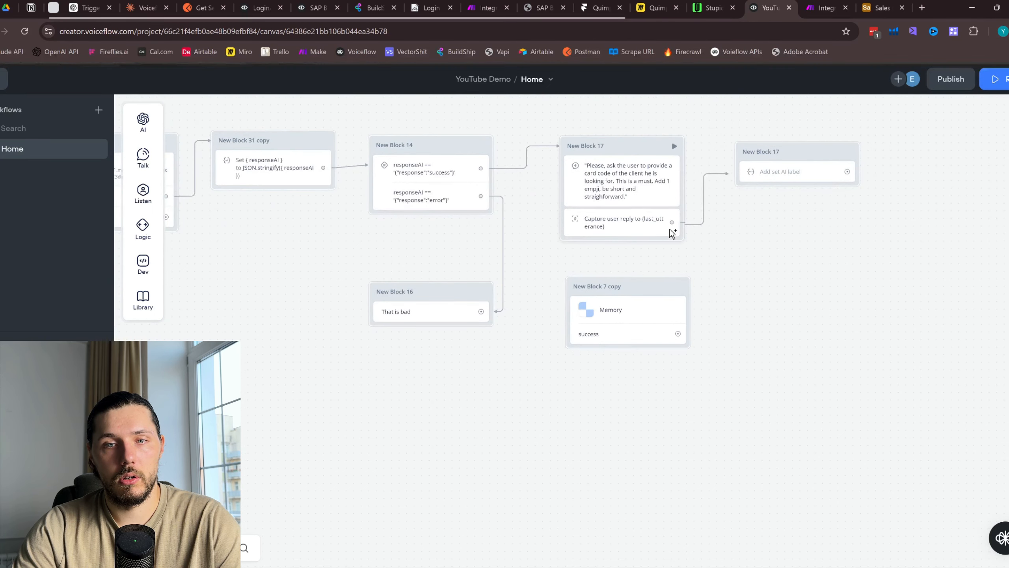
# Feed the card-code Capture into the Memory copy and its success port into the Set AI step
pyautogui.moveTo(672, 223); pyautogui.dragTo(667, 292)
pyautogui.scroll(3, 636, 338)
pyautogui.hscroll(3, 636, 337)
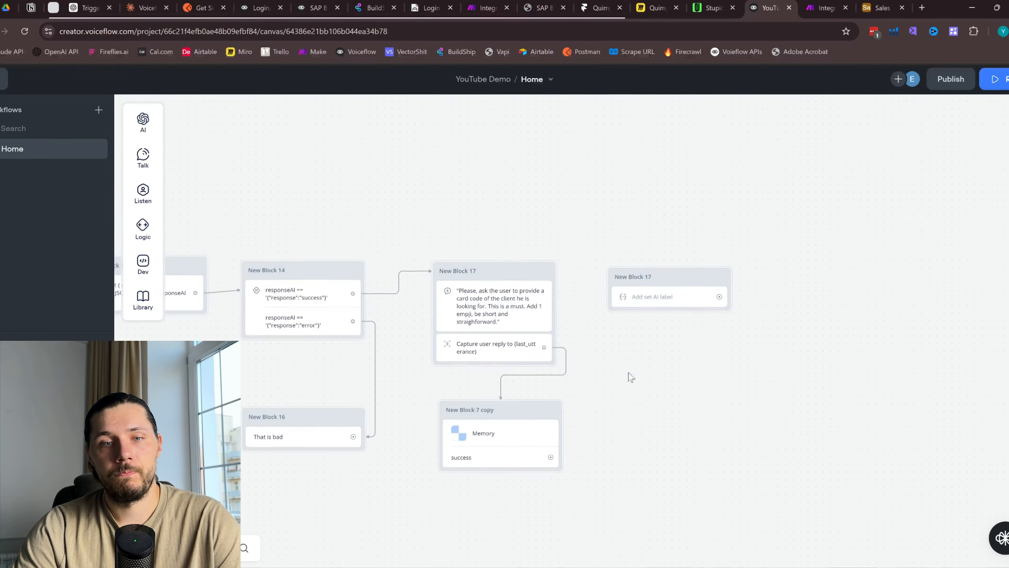
pyautogui.scroll(3, 596, 398)
pyautogui.moveTo(548, 474); pyautogui.dragTo(702, 256)
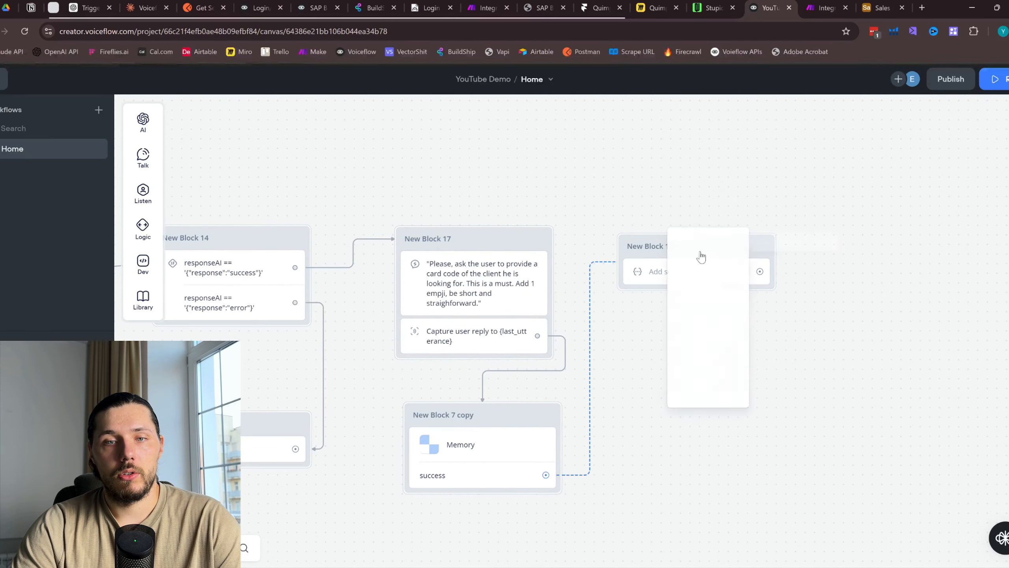
pyautogui.click(627, 246)
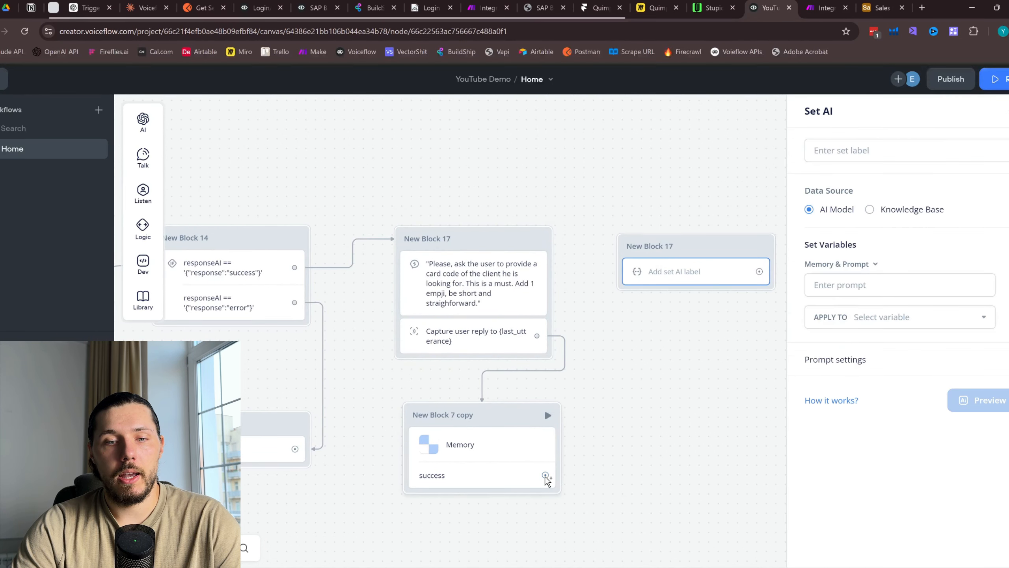
# Link Memory success into Set AI and write a '## GOAL:' prompt to output the client's card code
pyautogui.moveTo(546, 475); pyautogui.dragTo(659, 258)
pyautogui.click(879, 284)
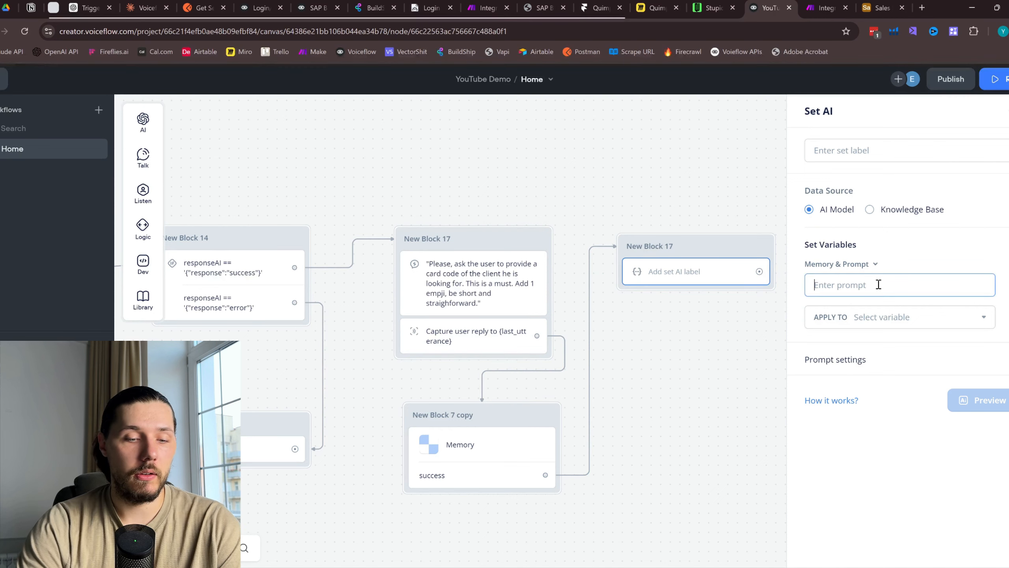
pyautogui.write('## GO')
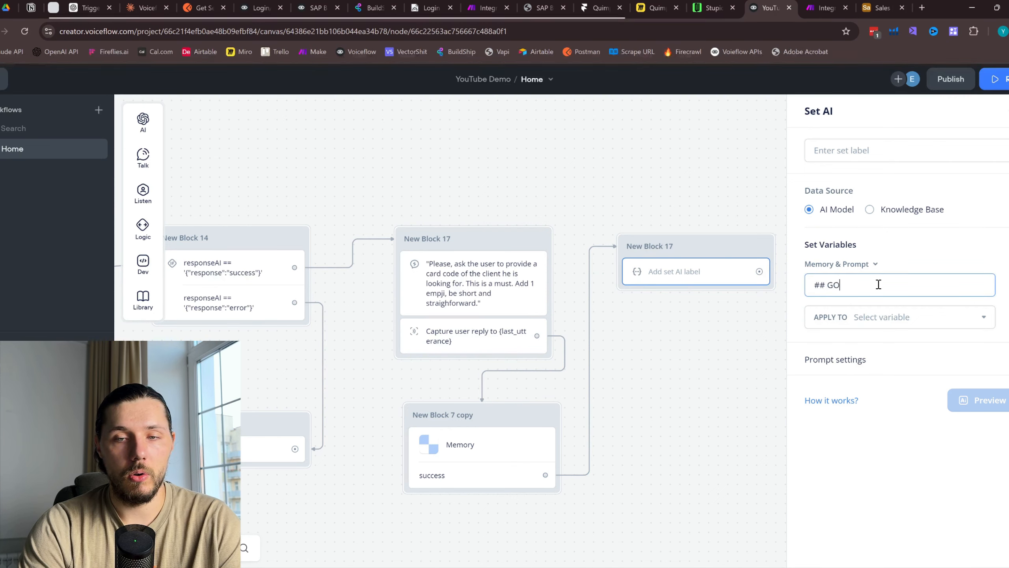
pyautogui.write('AL:')
pyautogui.press('Return')
pyautogui.press('Return')
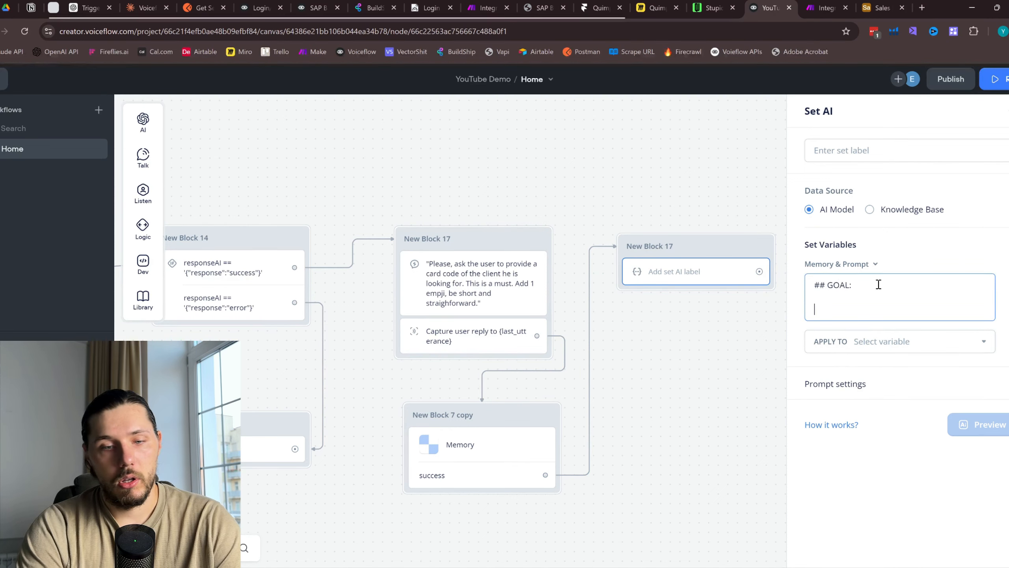
pyautogui.write('You need to')
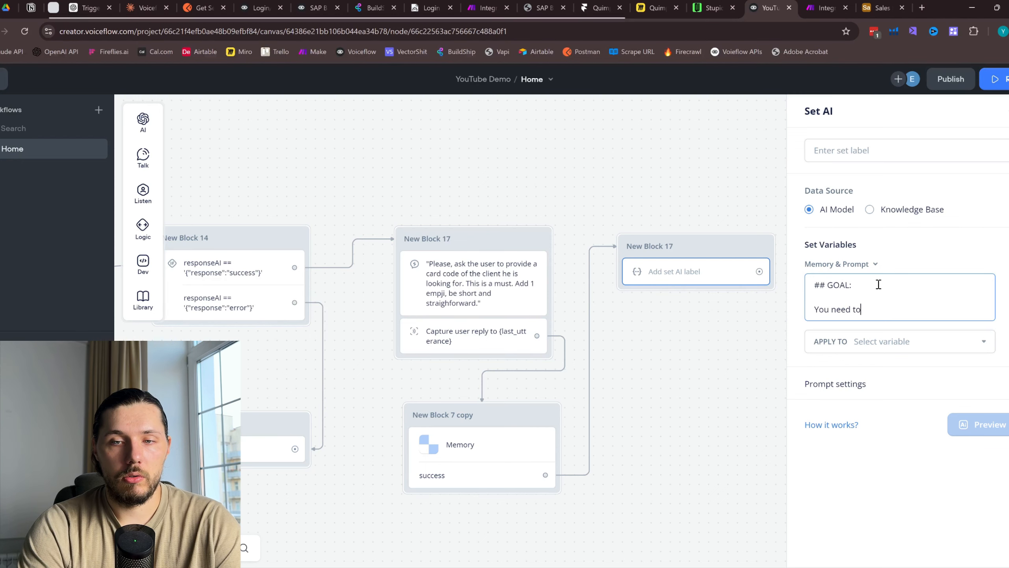
pyautogui.write(' analyze last')
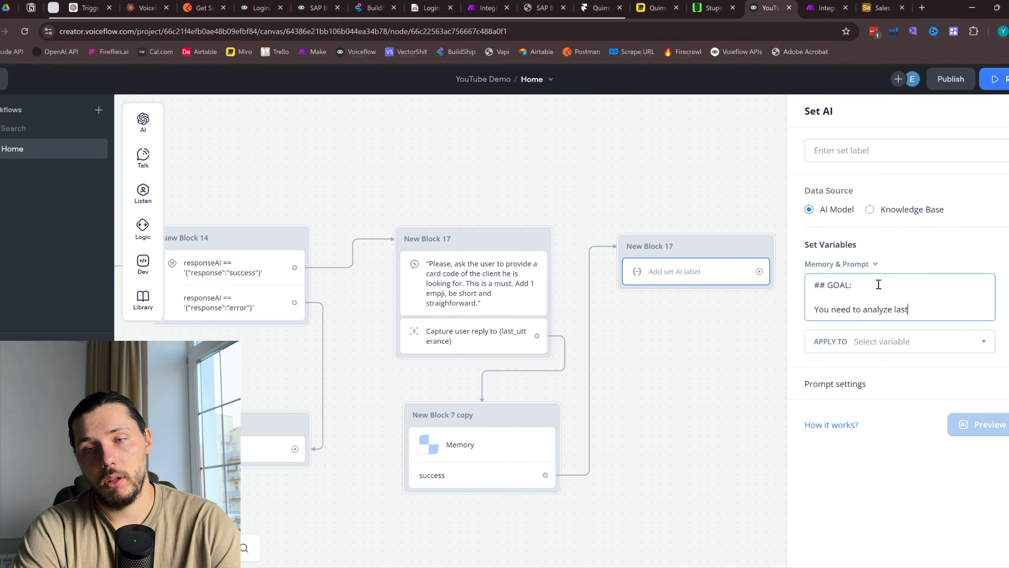
pyautogui.write(' user utter')
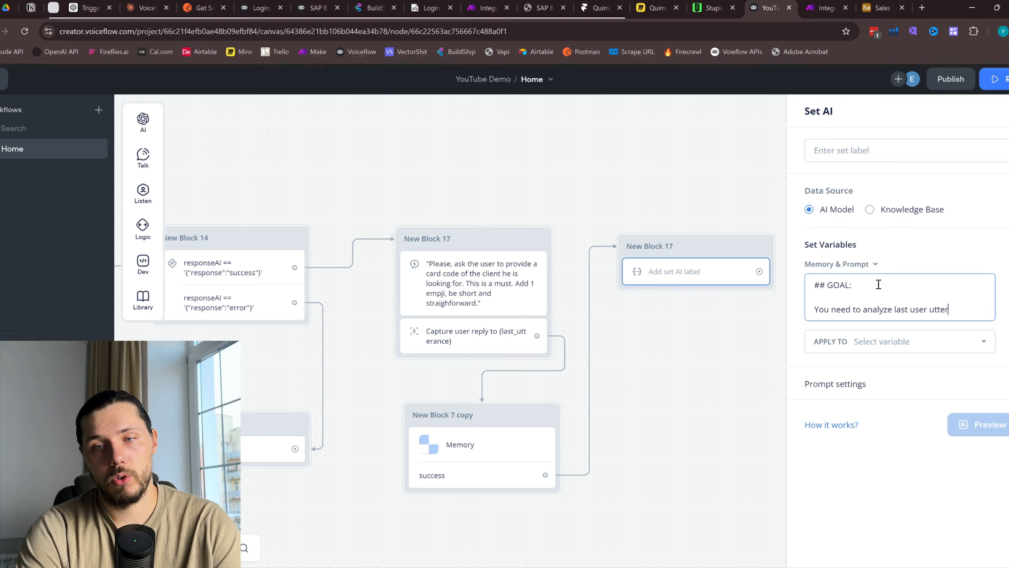
pyautogui.write('ance and ')
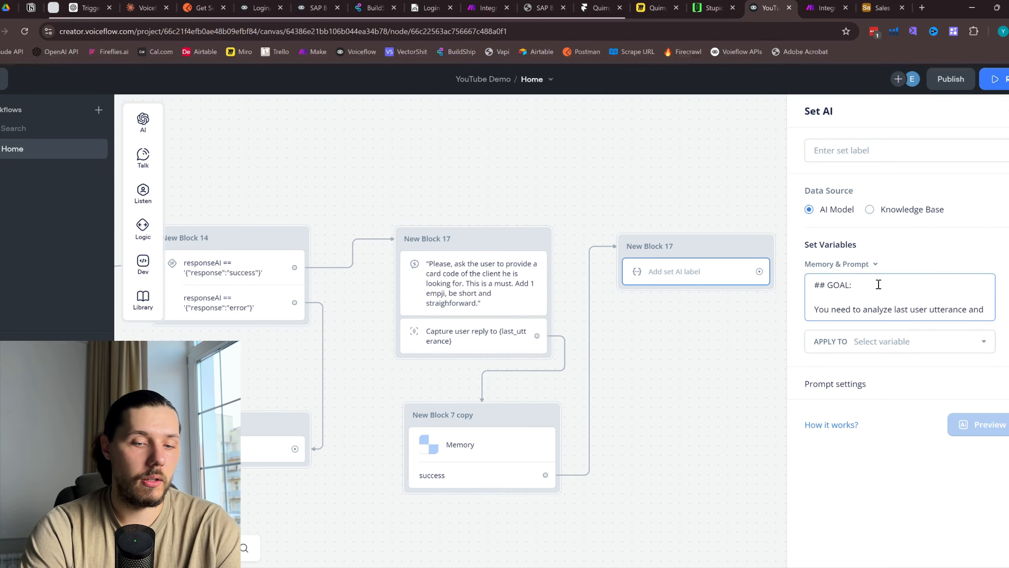
pyautogui.write('output the ')
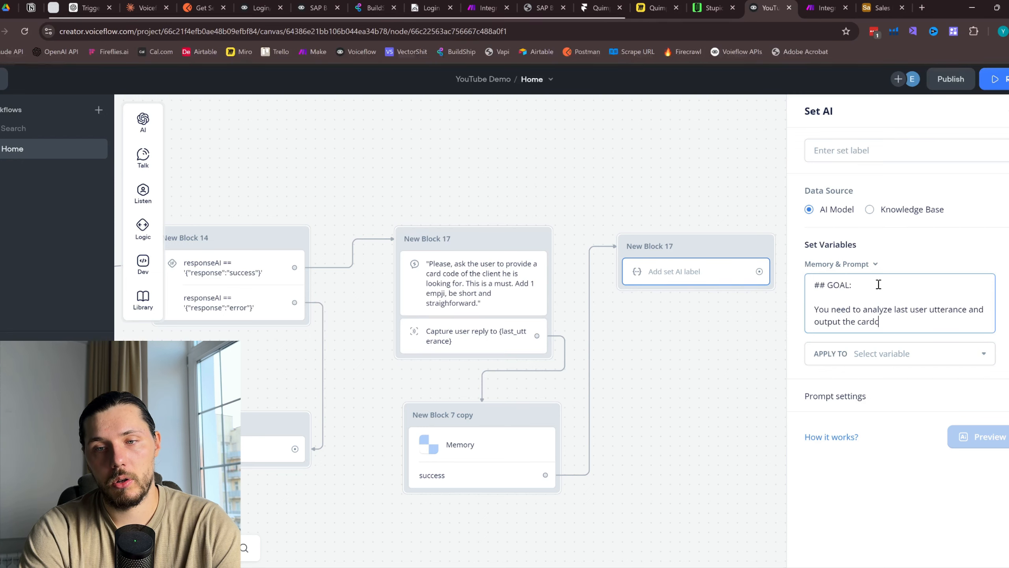
pyautogui.write('card code of the client')
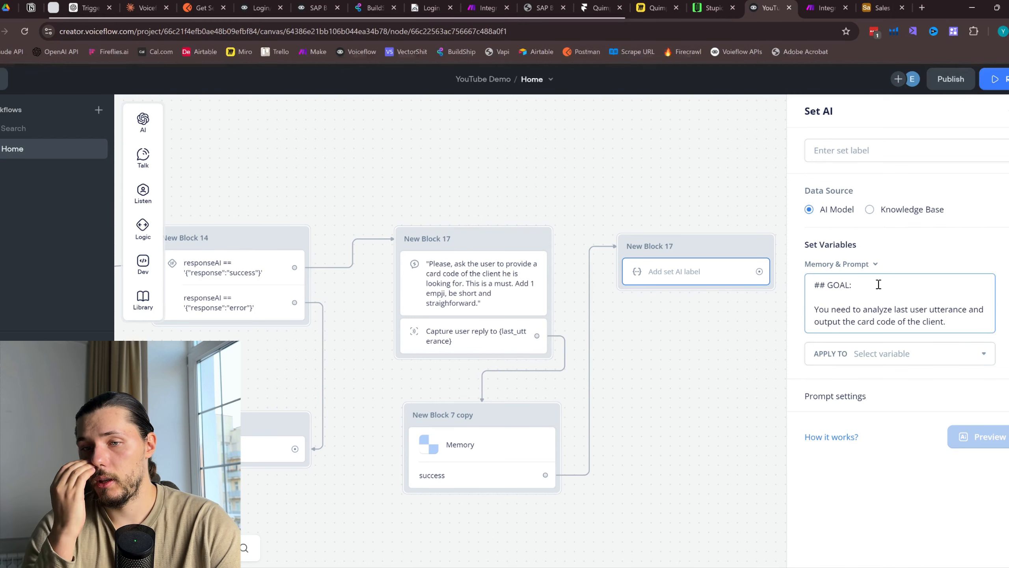
pyautogui.write('.')
pyautogui.press('Return')
pyautogui.press('Return')
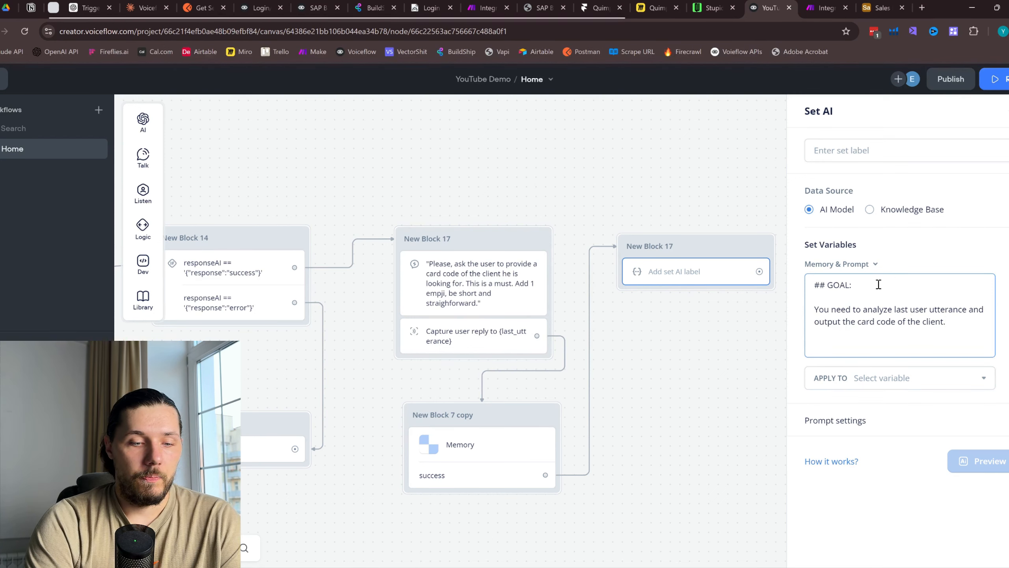
# Add a '## RULES:' section: always output only the 4-digit card code, never anything else
pyautogui.write('## RULE')
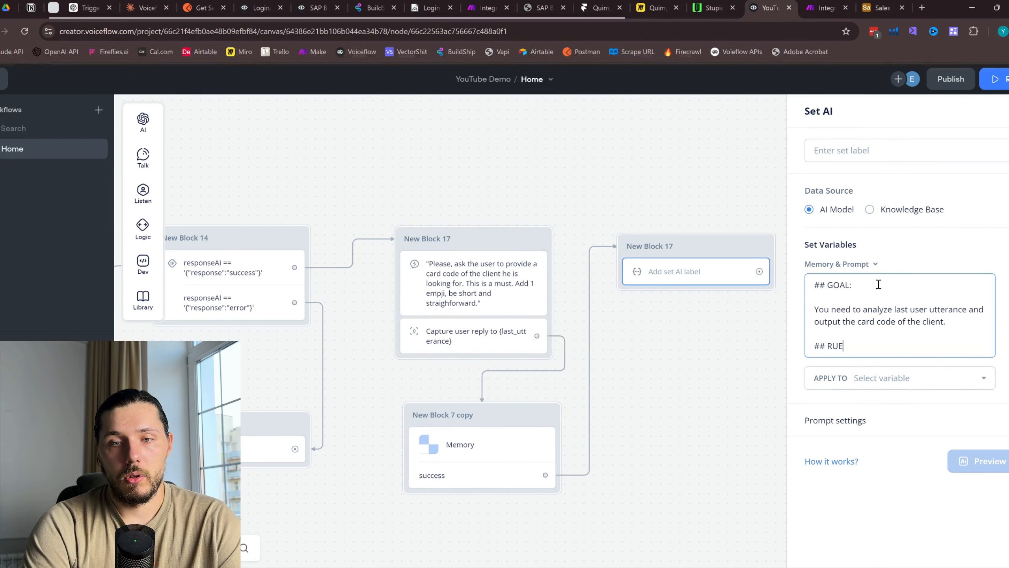
pyautogui.press('BackSpace')
pyautogui.write('LES:')
pyautogui.press('Return')
pyautogui.press('Return')
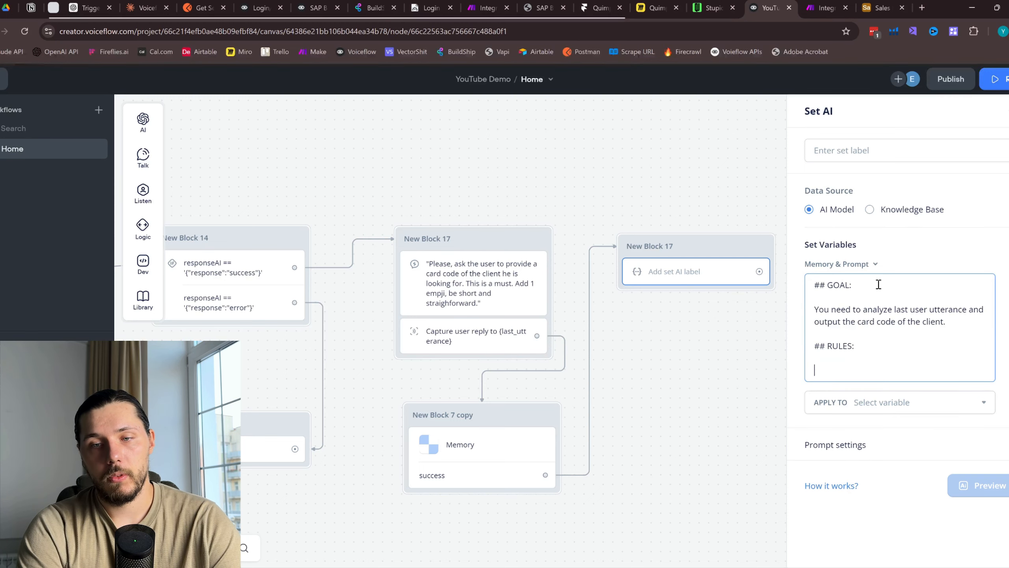
pyautogui.write('1. You mu')
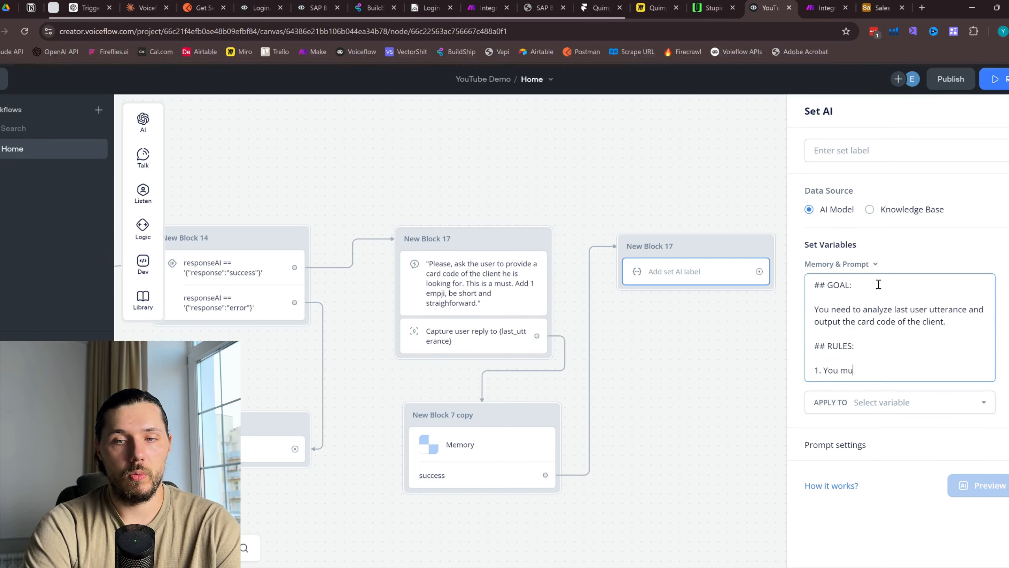
pyautogui.write('st always ')
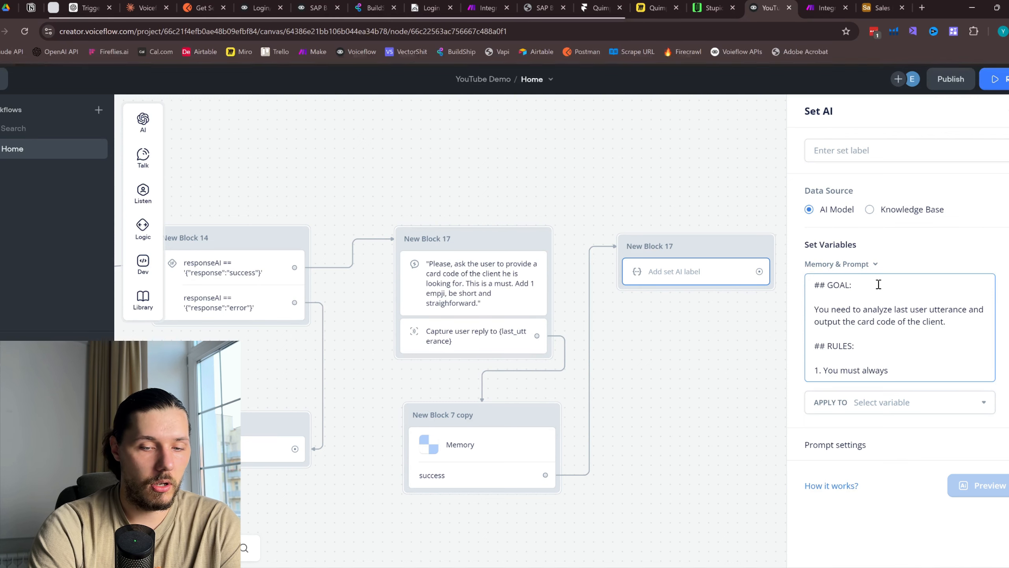
pyautogui.write('**ONLY')
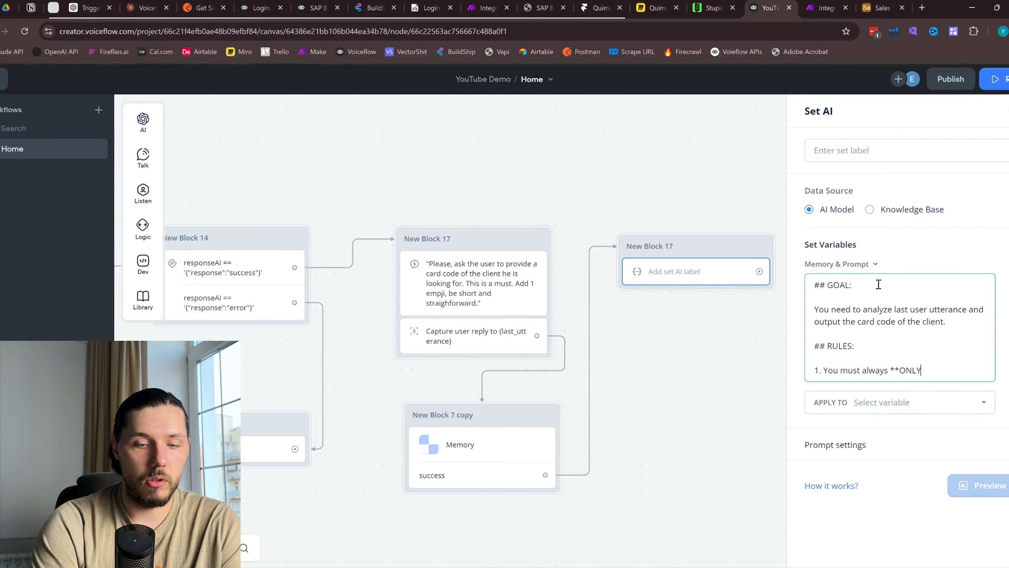
pyautogui.write('** output ')
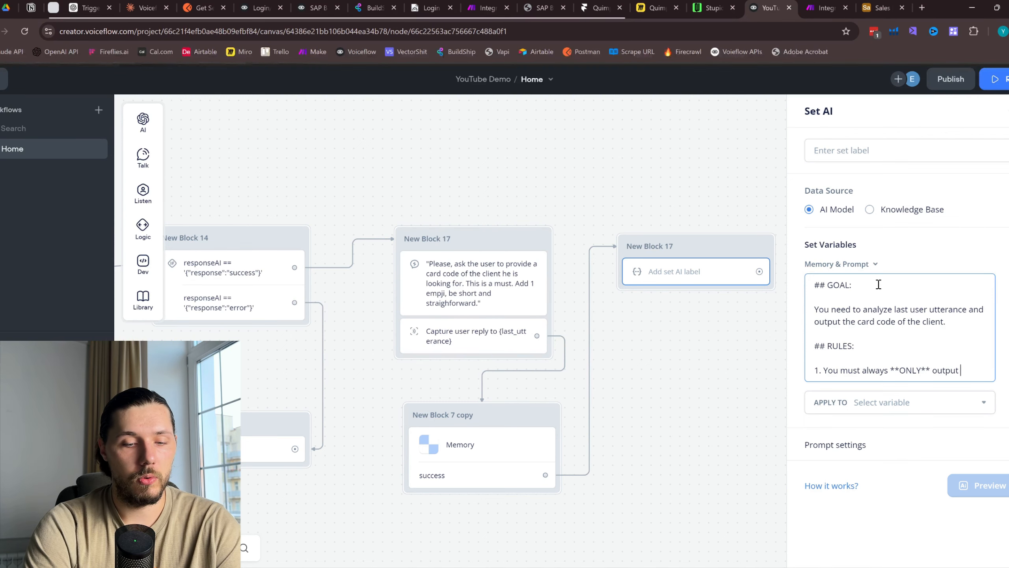
pyautogui.write('card code')
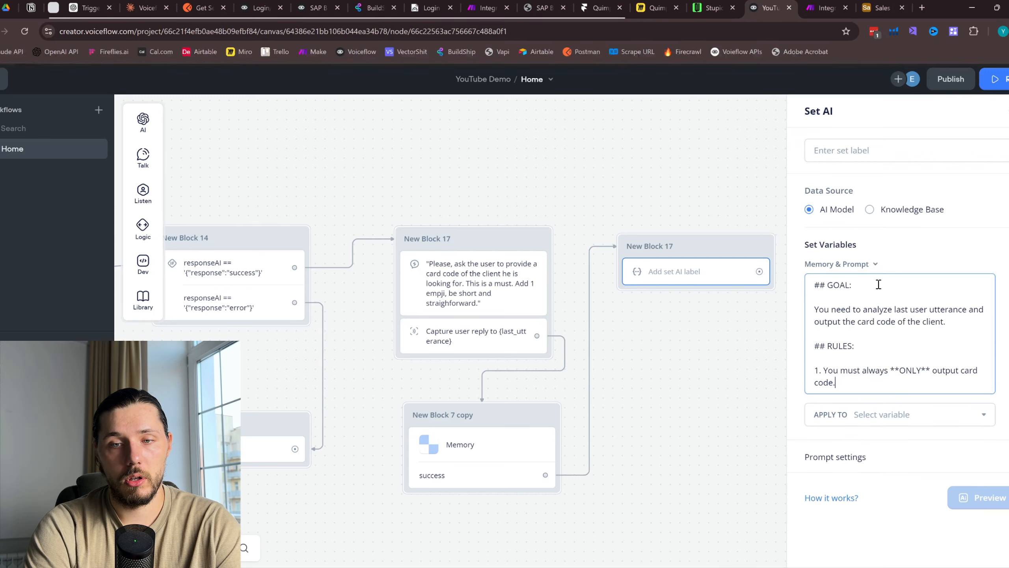
pyautogui.write(' (4 d')
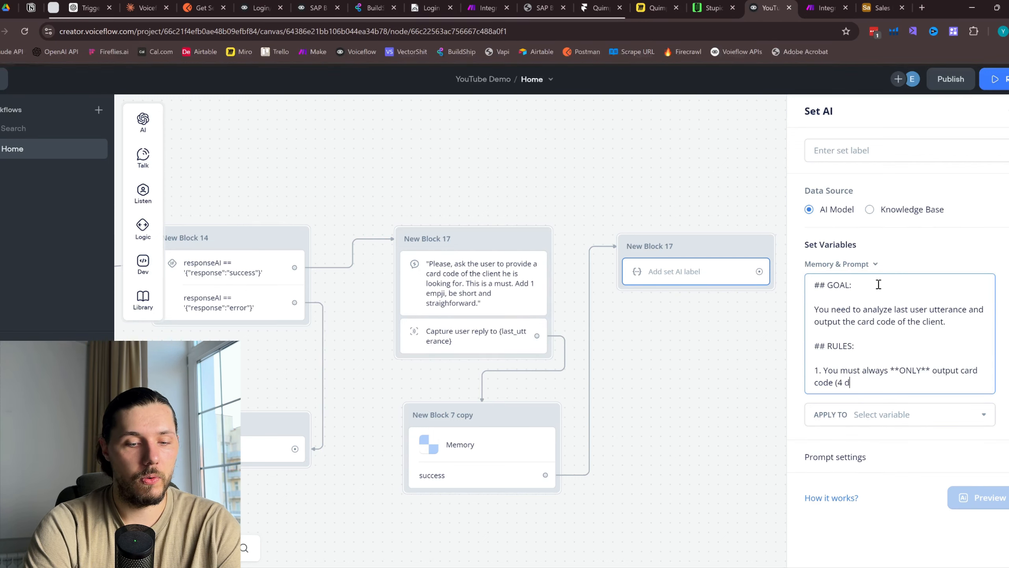
pyautogui.write('igit number)')
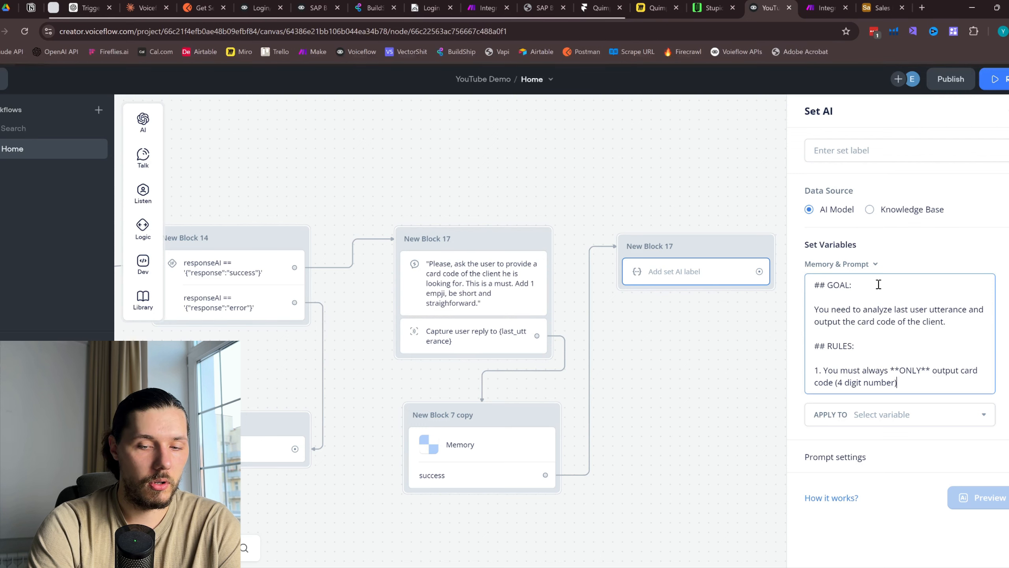
pyautogui.write('.')
pyautogui.press('Return')
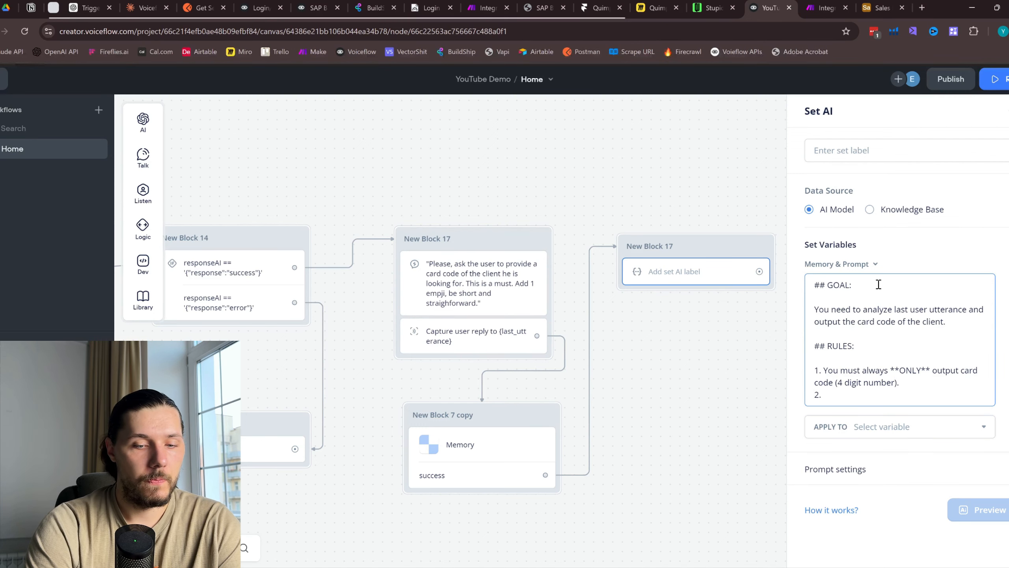
pyautogui.write('2. **NEVE')
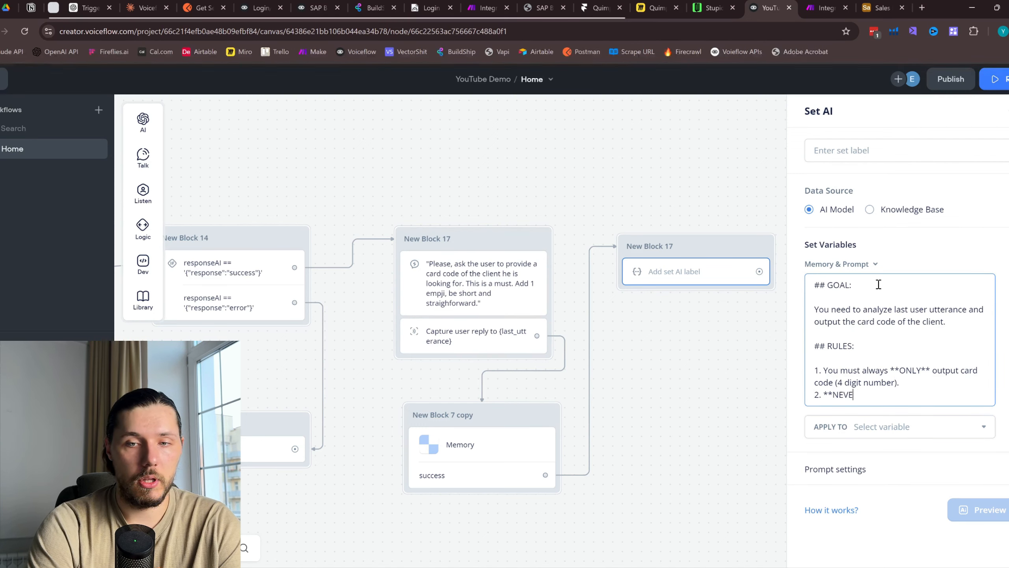
pyautogui.write('R** ')
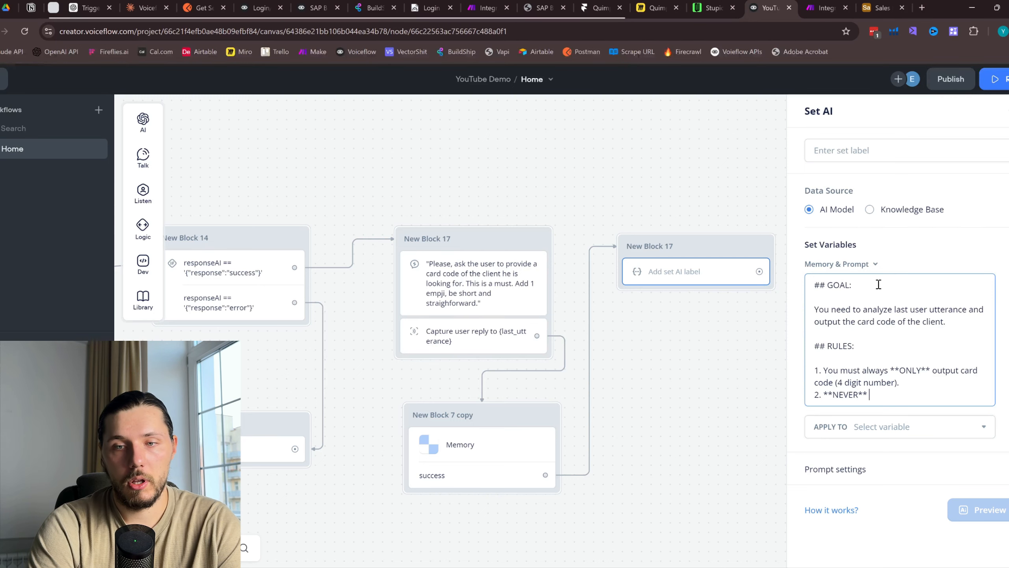
pyautogui.write('output anything ')
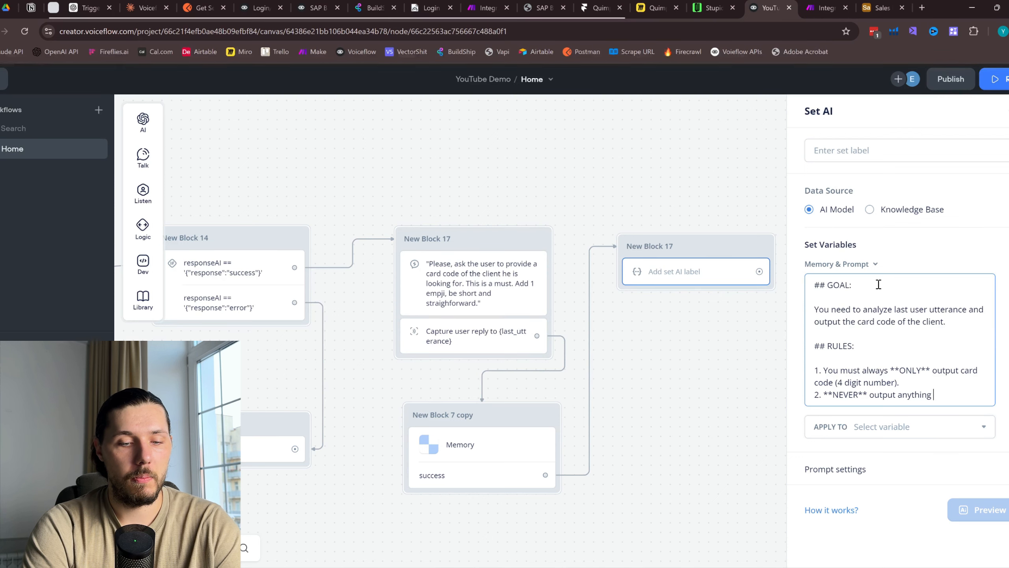
pyautogui.write('besides')
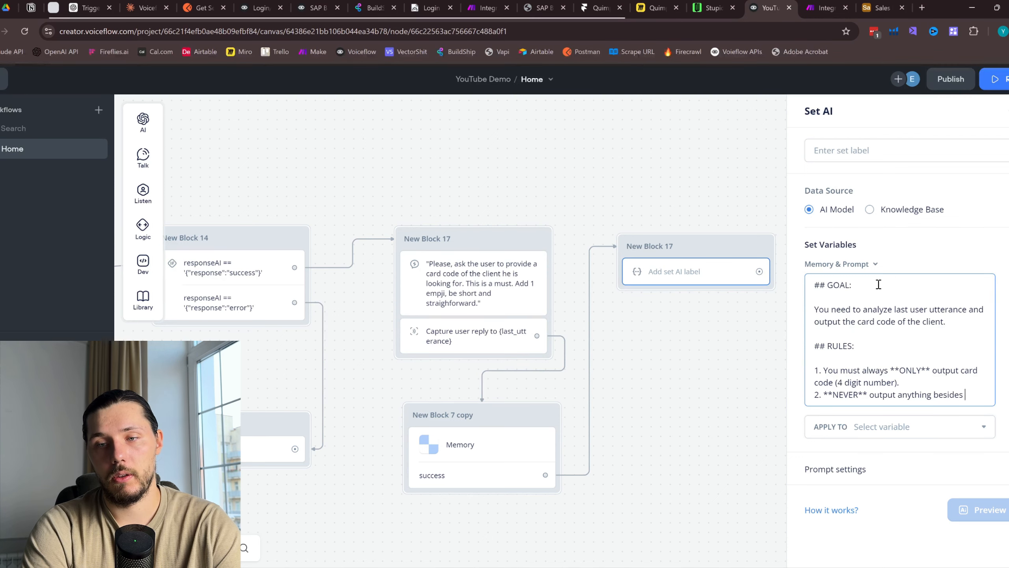
pyautogui.write(' the card code ')
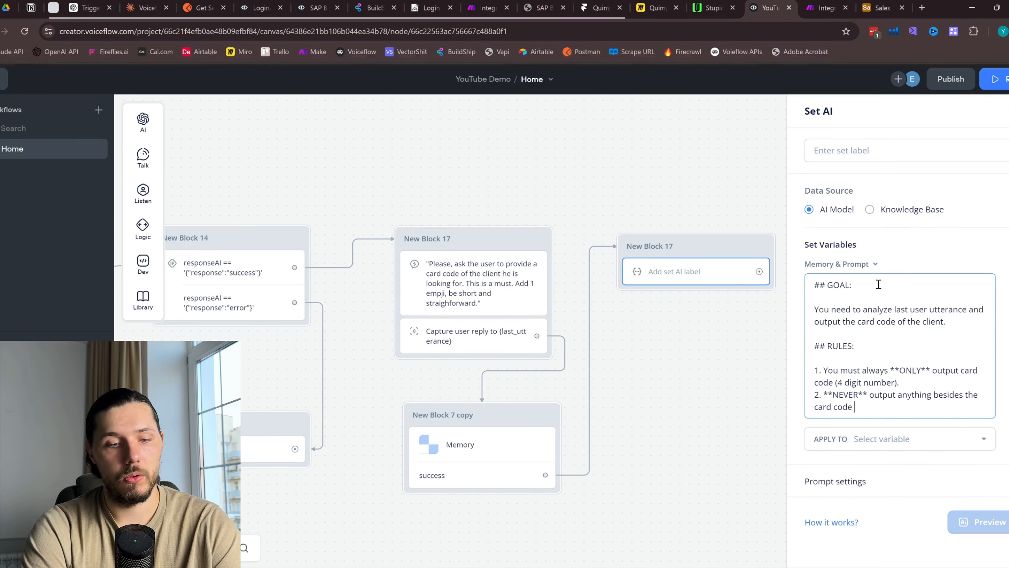
pyautogui.write('4 digit num')
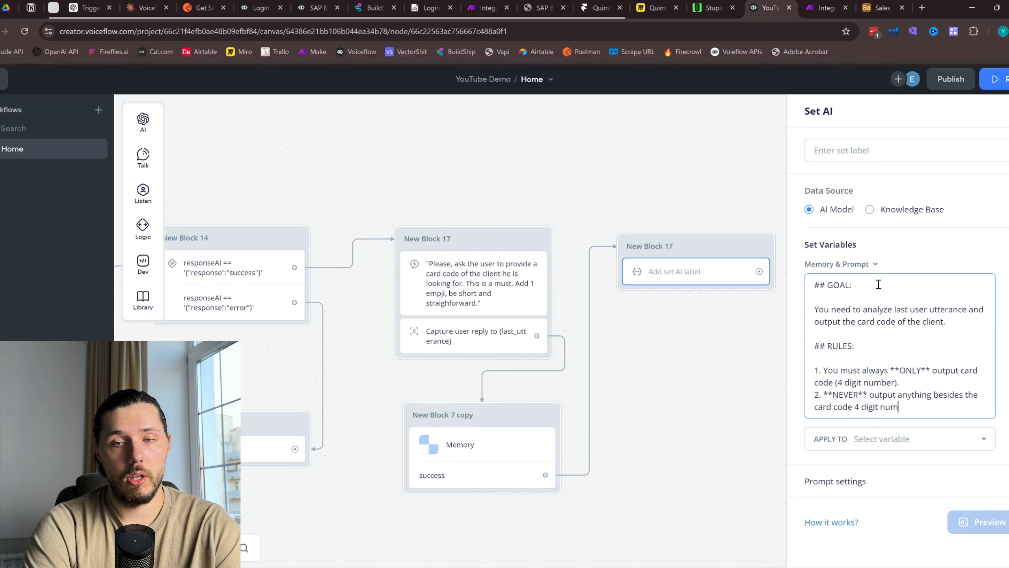
pyautogui.write('ber, no a')
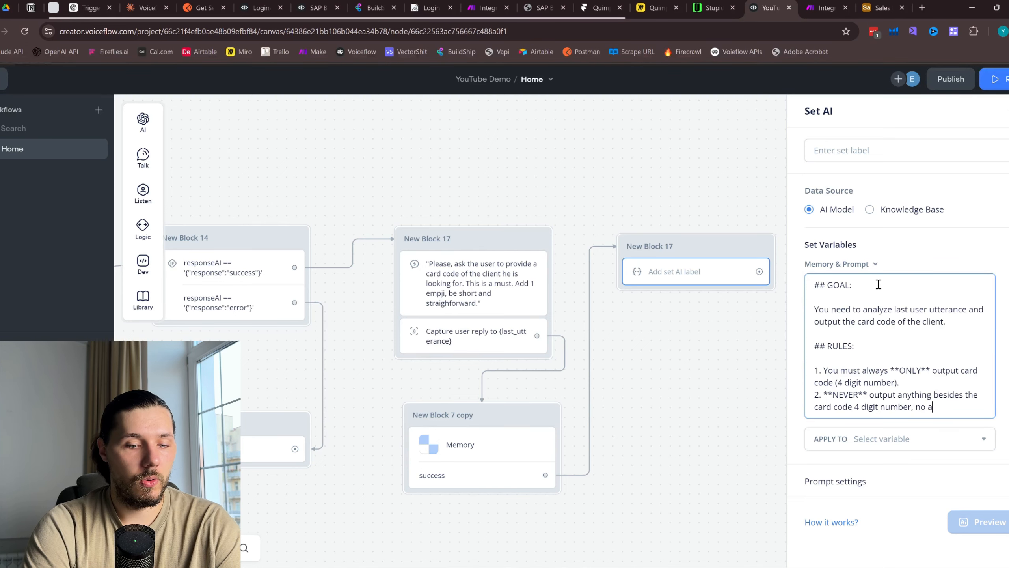
pyautogui.write('dditional chara')
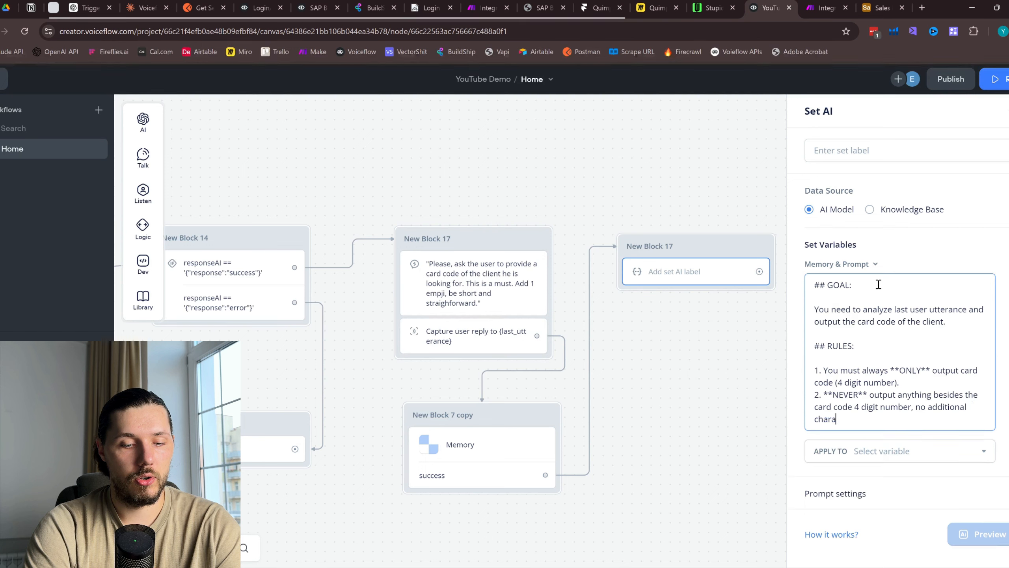
pyautogui.write('cters, no wor')
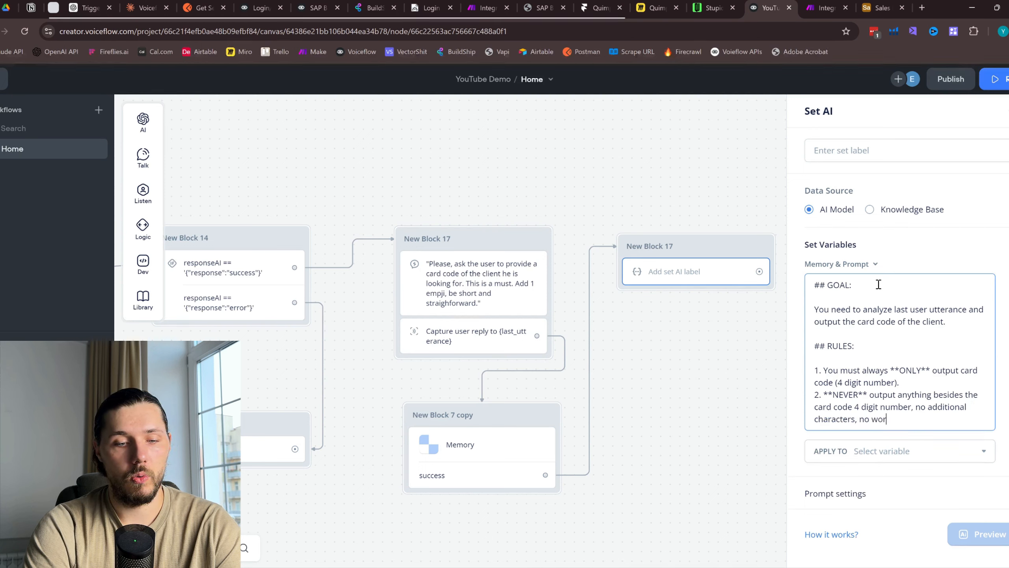
pyautogui.write('ds or s')
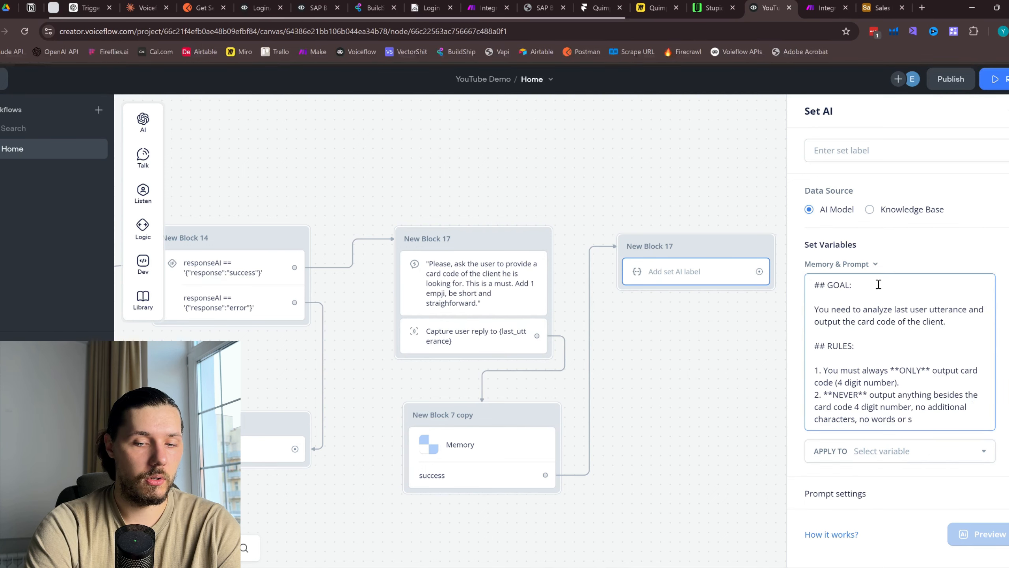
pyautogui.write('ymbols.')
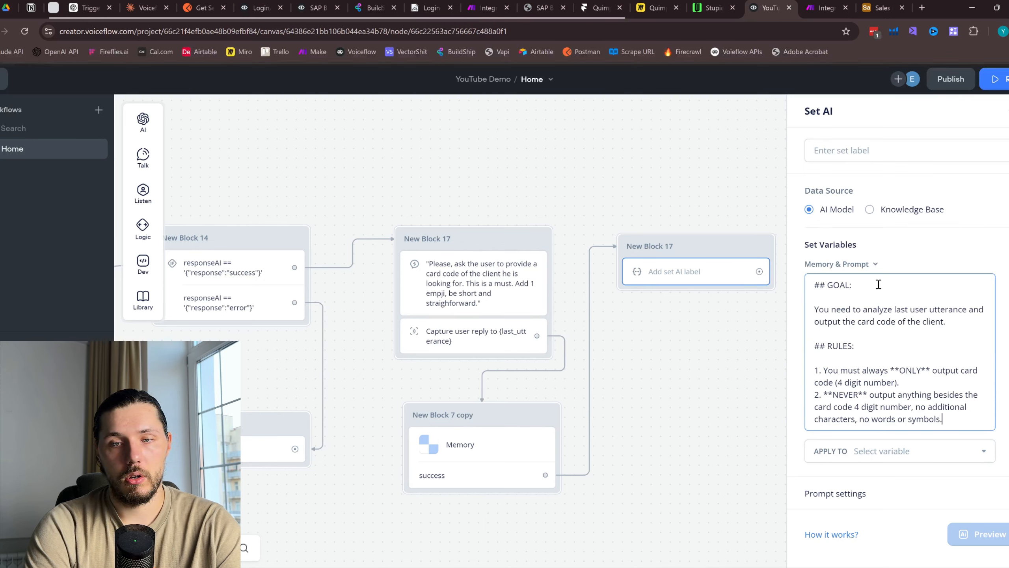
# Add the 'HERE IS THE CONVERSATION HISTORY FOR YOUR REFRENCE' heading and two <conversation-history> tag lines
pyautogui.press('Return')
pyautogui.press('Return')
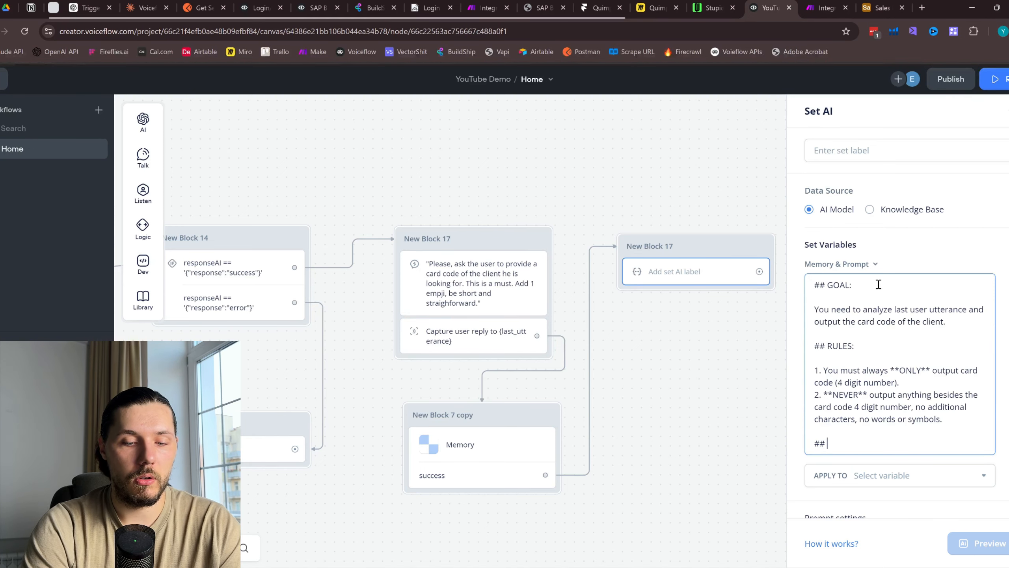
pyautogui.write('HERE')
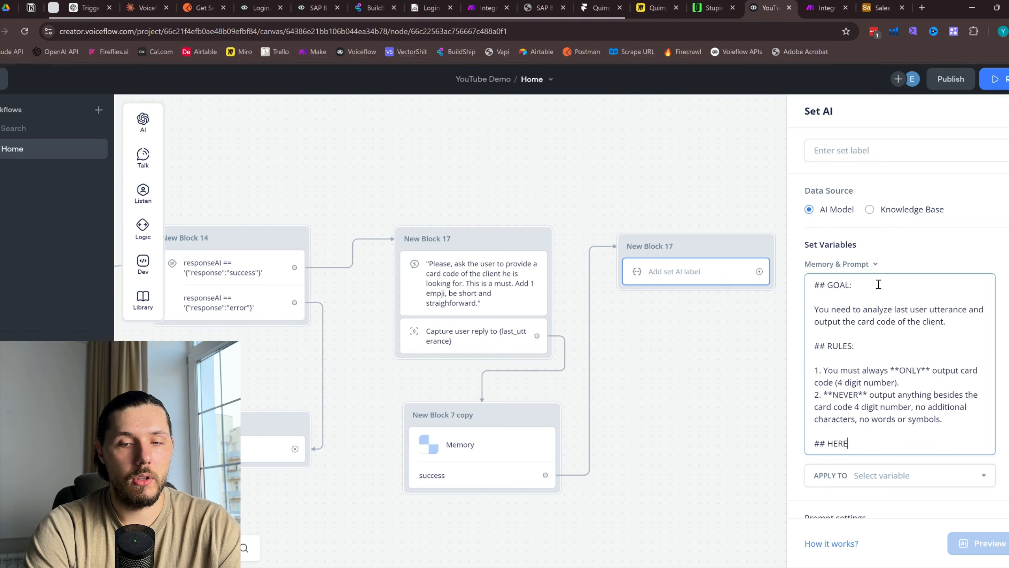
pyautogui.write(' IS THE CONVERSAT')
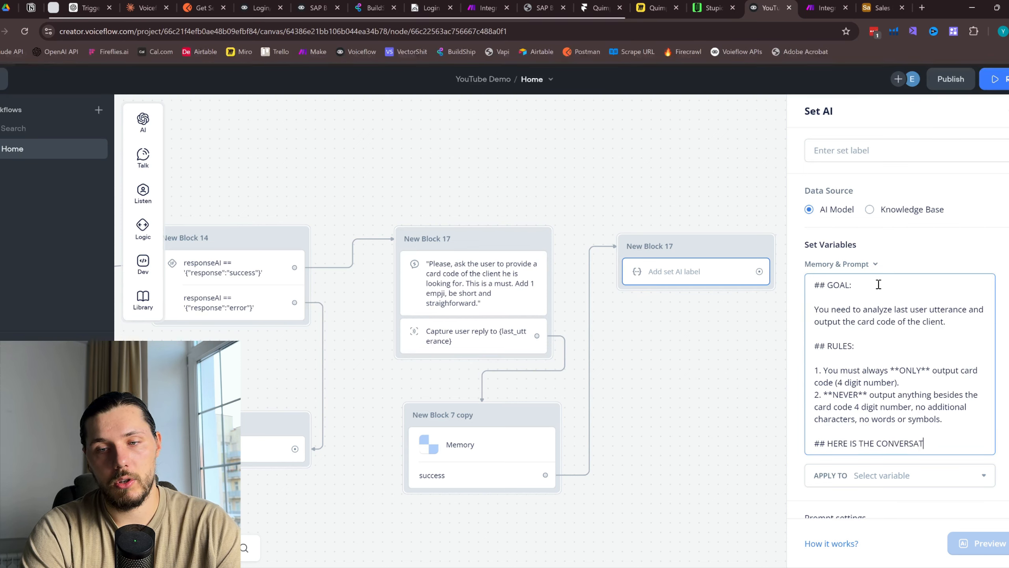
pyautogui.write('ION HISTORY')
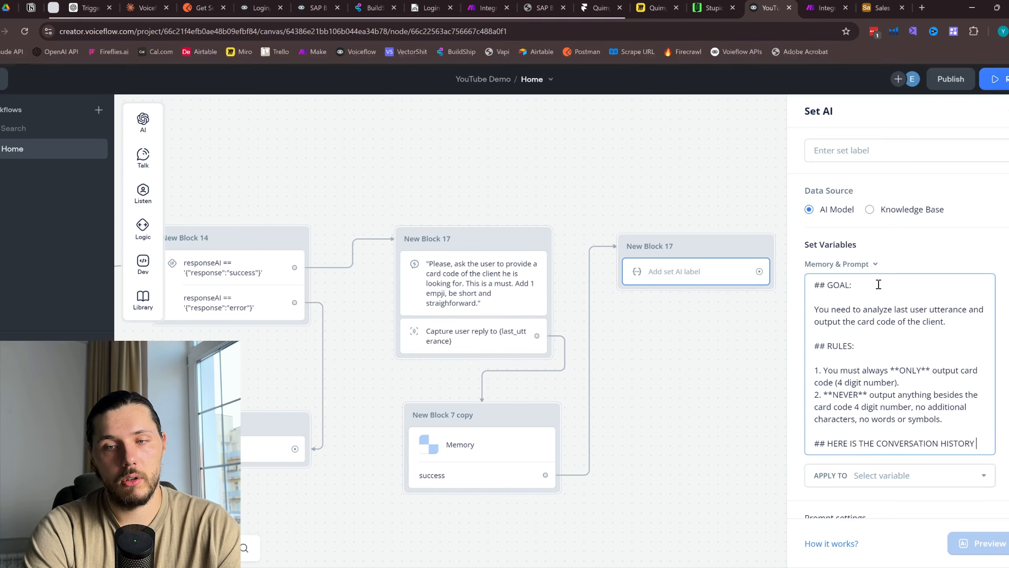
pyautogui.write(' FOR YOUR REF')
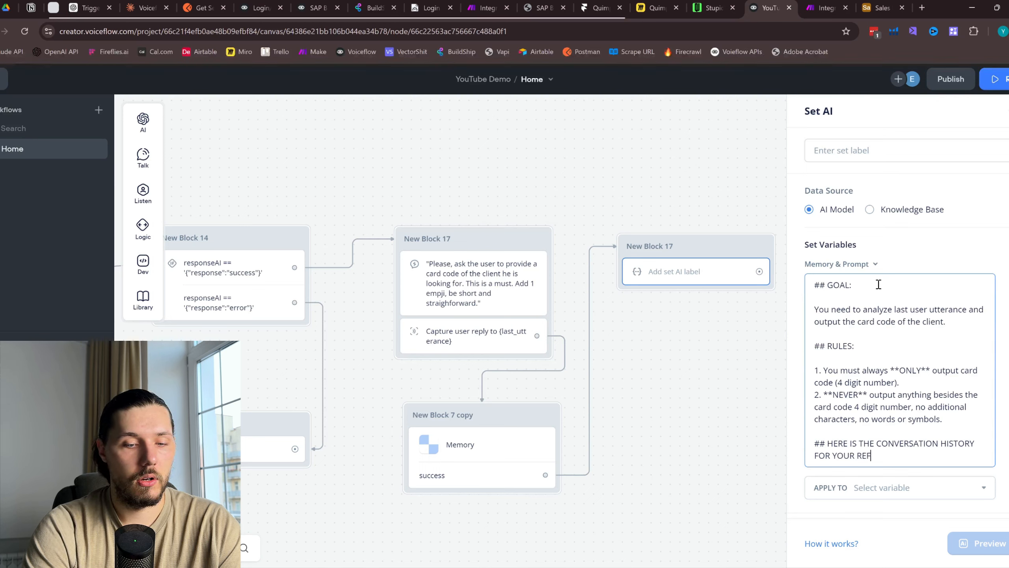
pyautogui.write('RENCE')
pyautogui.press('Return')
pyautogui.press('Return')
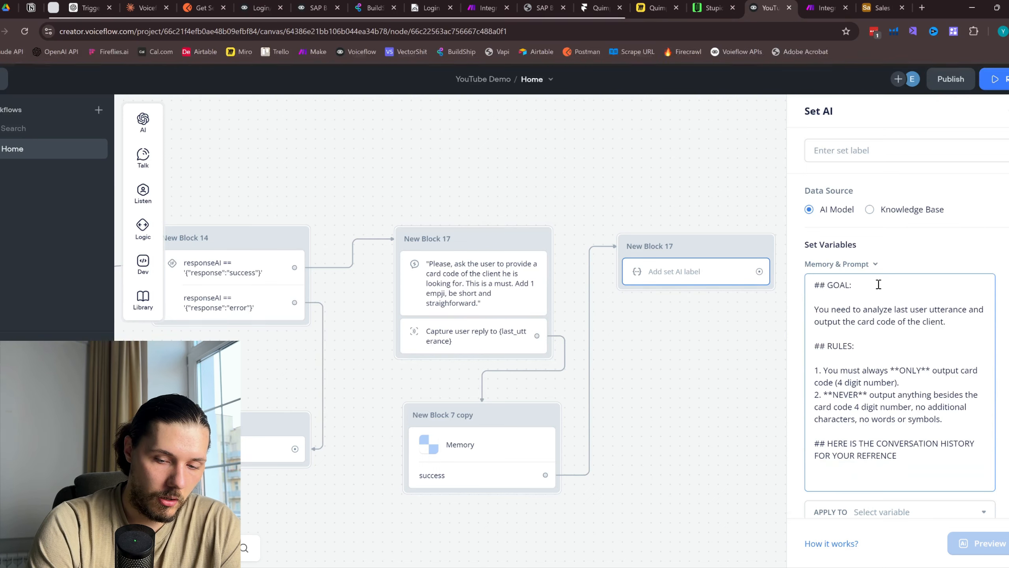
pyautogui.write('<')
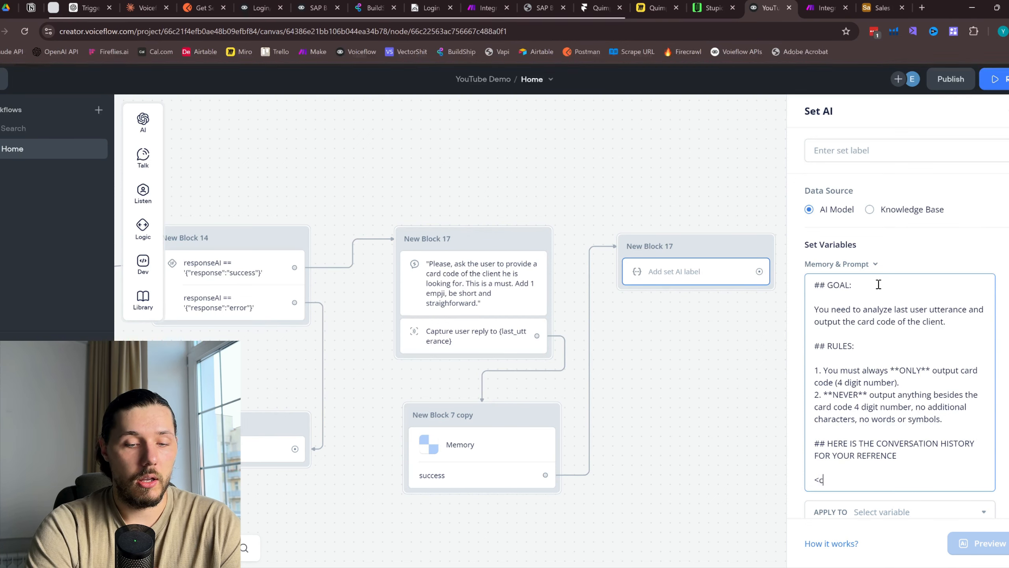
pyautogui.write('conversation-hist')
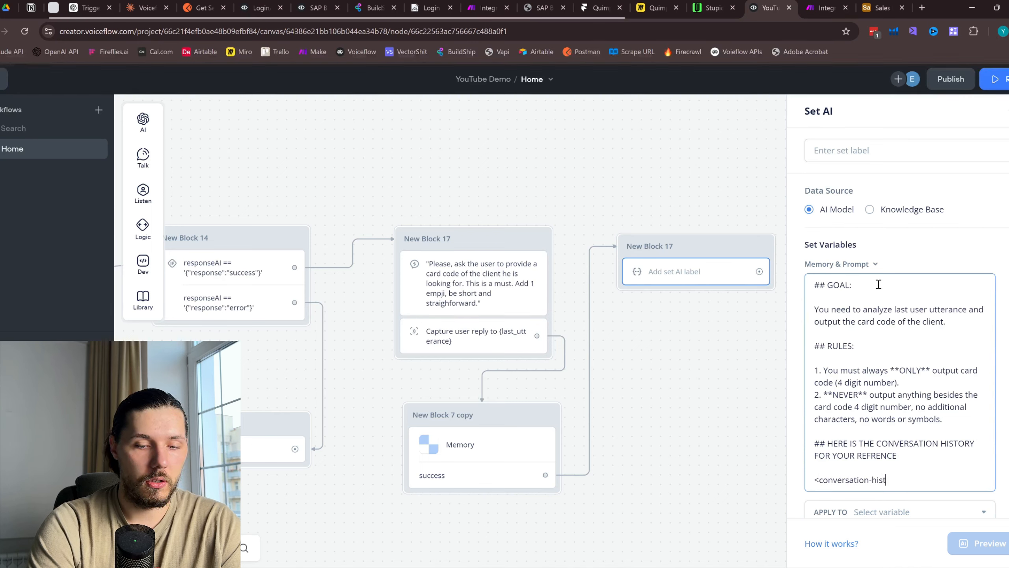
pyautogui.write('ory>')
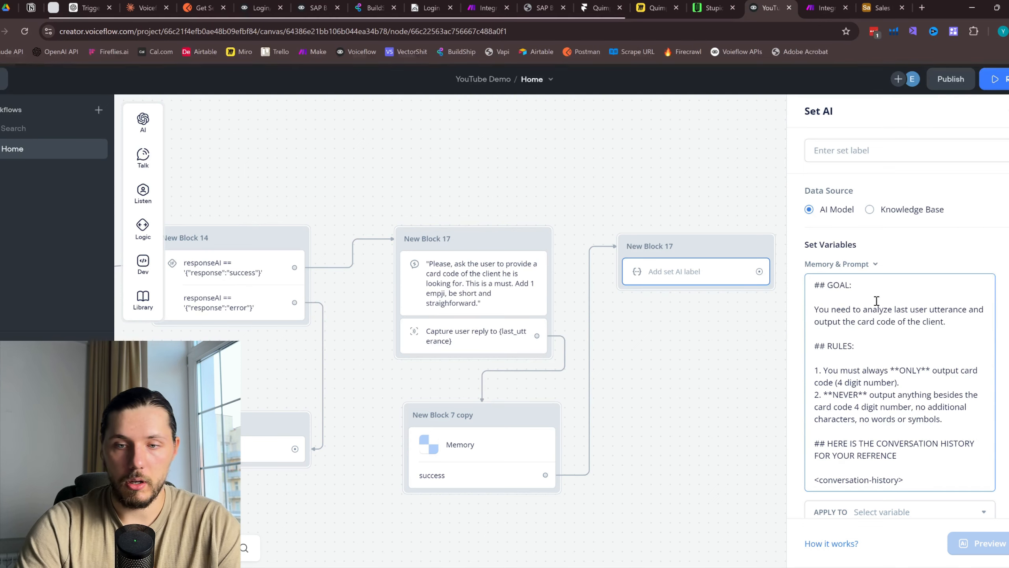
pyautogui.moveTo(915, 484); pyautogui.dragTo(811, 480)
pyautogui.hotkey('ctrl', 'c')
pyautogui.click(926, 478)
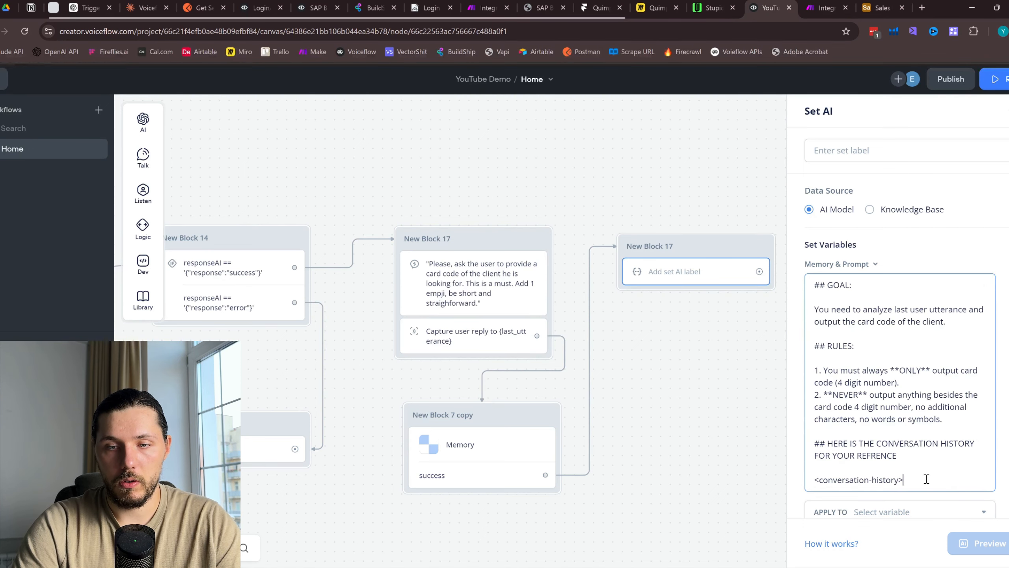
pyautogui.press('Return')
pyautogui.press('Return')
pyautogui.hotkey('ctrl', 'v')
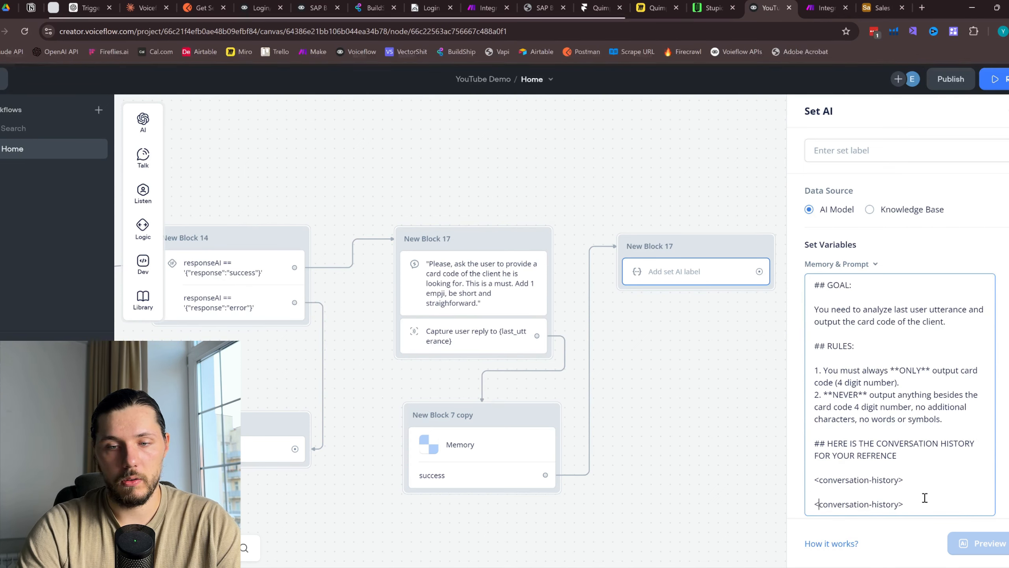
# Make the second tag </conversation-history> and insert {customMemory} between the tags
pyautogui.write('/')
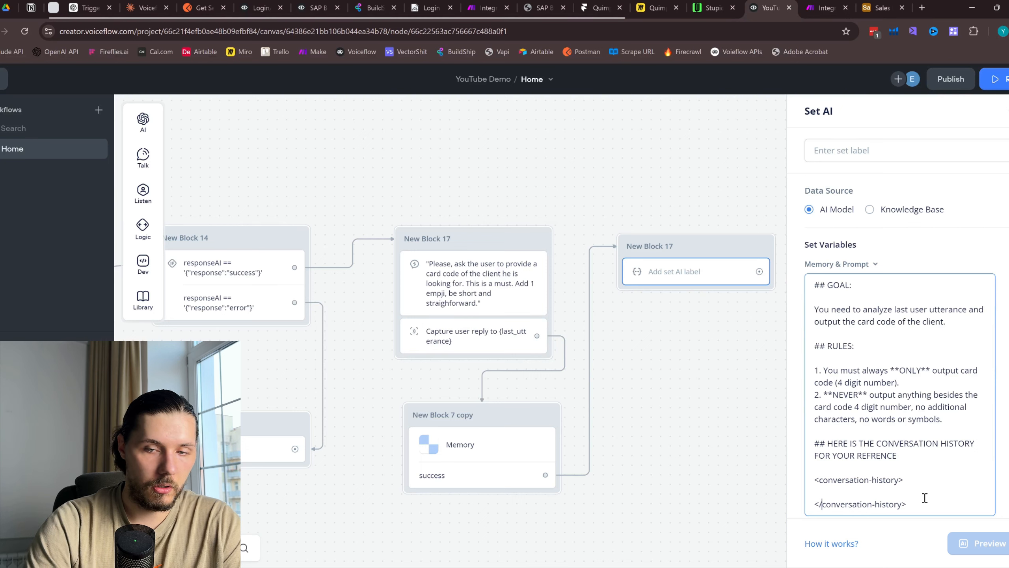
pyautogui.click(844, 493)
pyautogui.write('{')
pyautogui.scroll(-1, 837, 477)
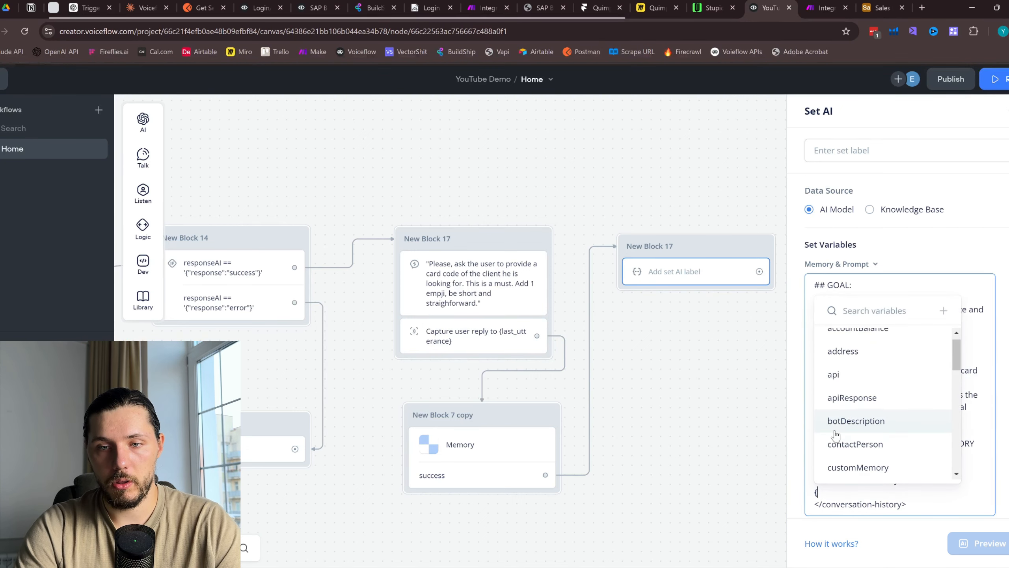
pyautogui.write('custom')
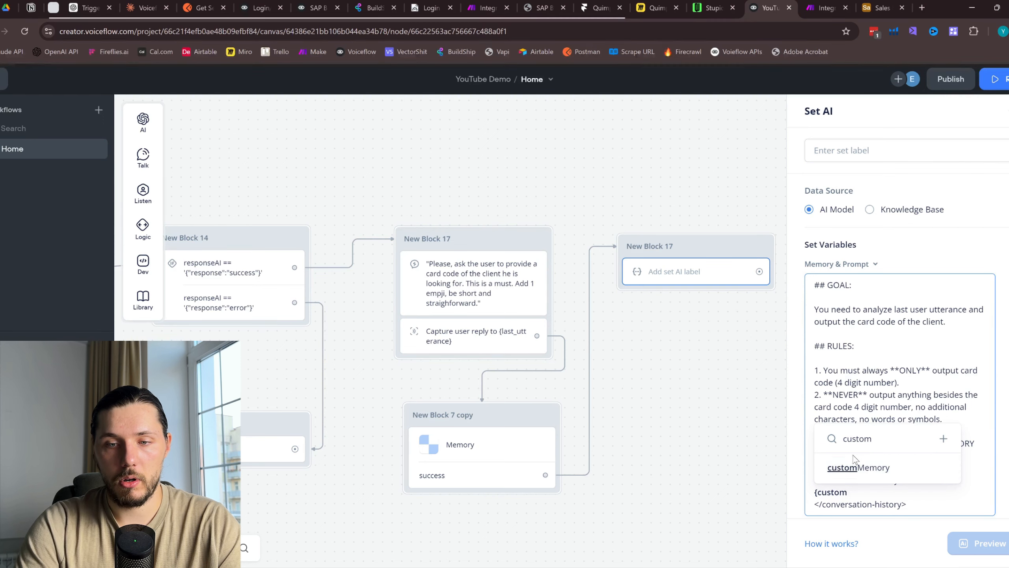
pyautogui.click(865, 468)
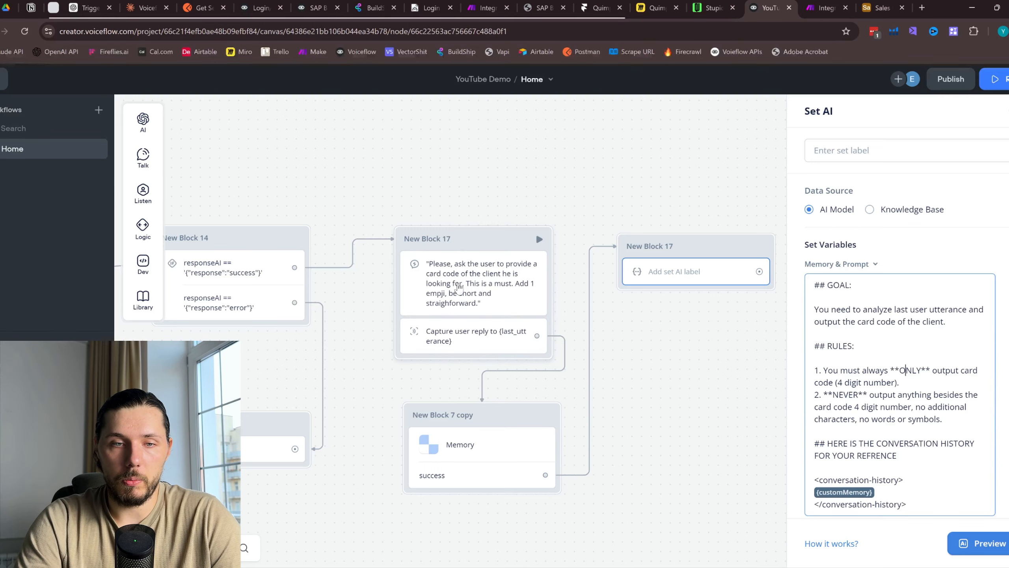
# Apply the Set AI output to a newly created variable named cardCode
pyautogui.scroll(-2, 947, 386)
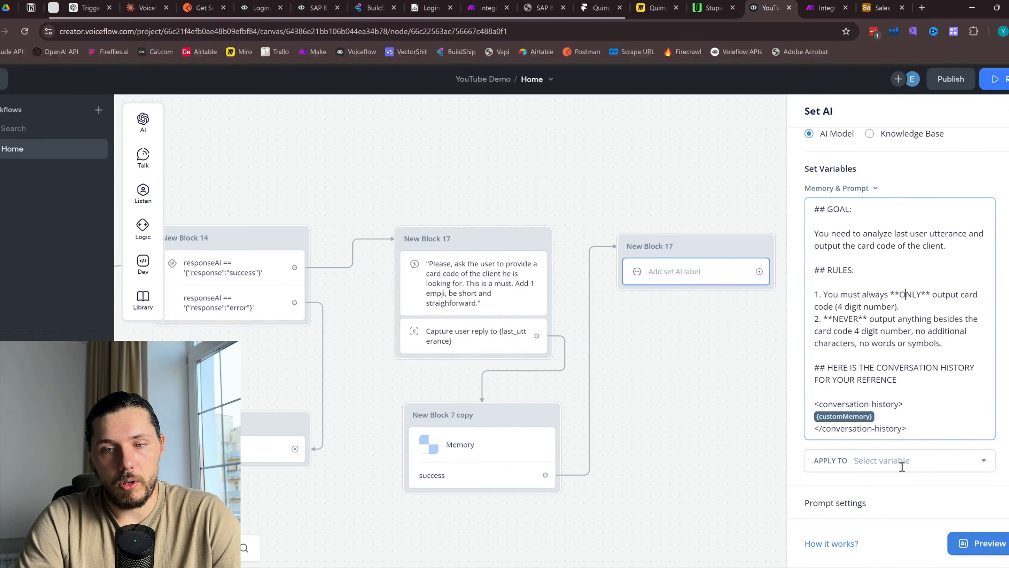
pyautogui.click(930, 463)
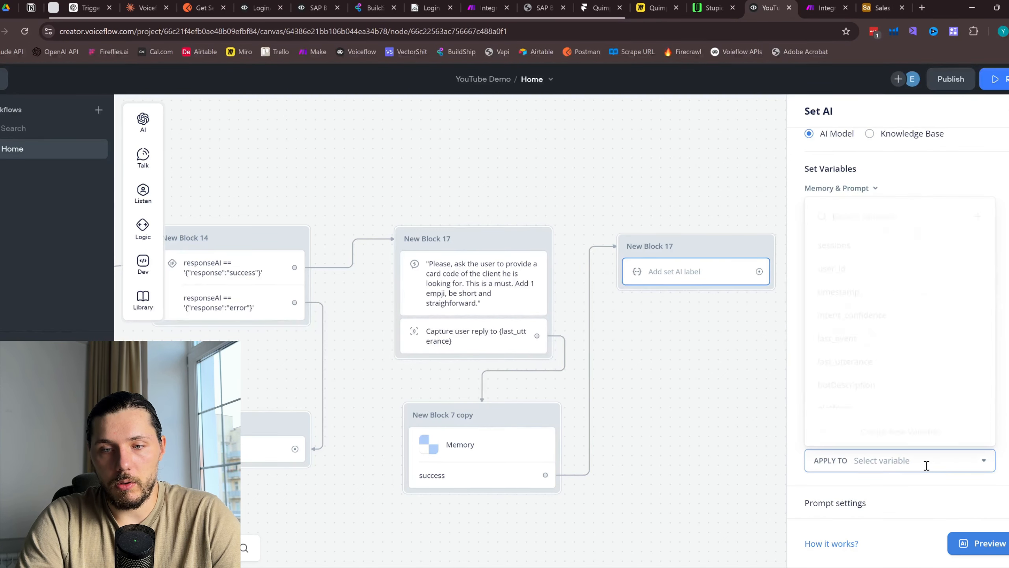
pyautogui.click(977, 212)
pyautogui.write('card')
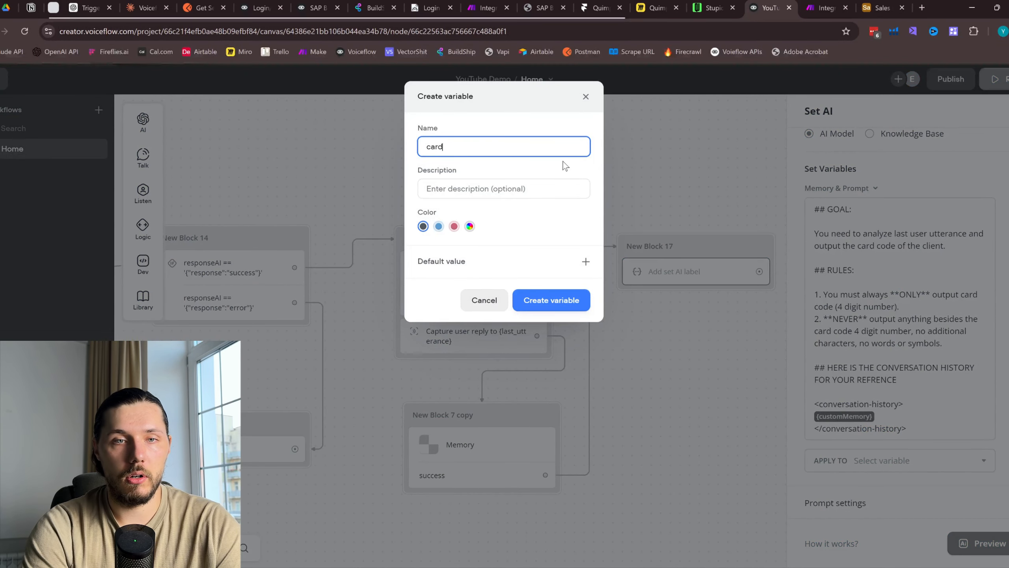
pyautogui.click(586, 96)
pyautogui.click(951, 460)
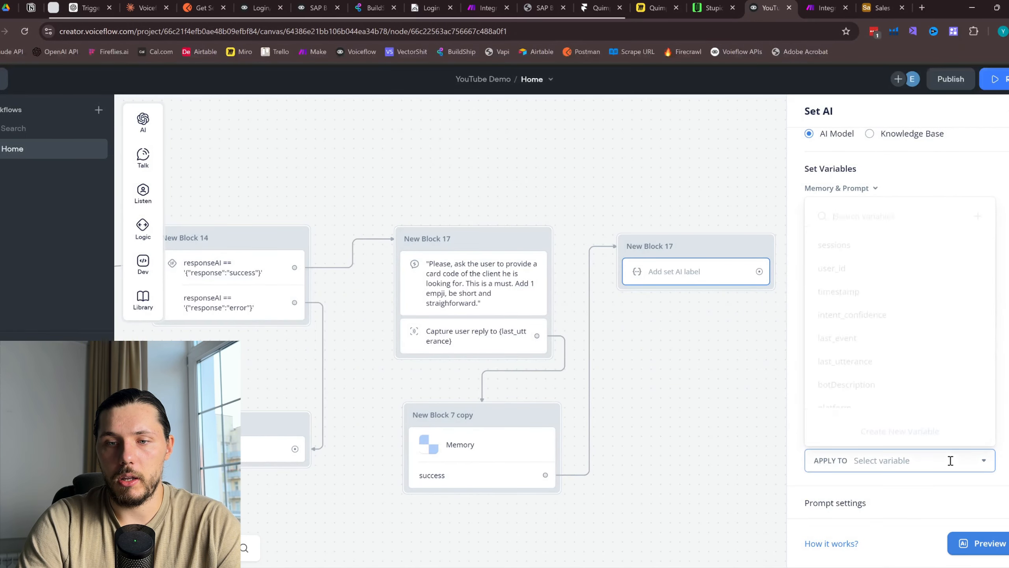
pyautogui.write('car')
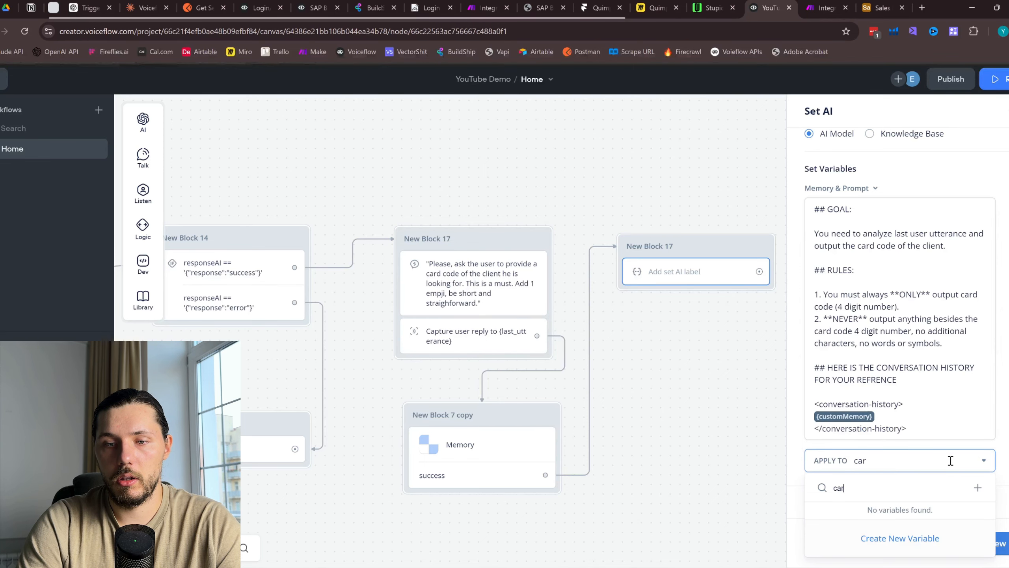
pyautogui.write('d')
pyautogui.click(977, 488)
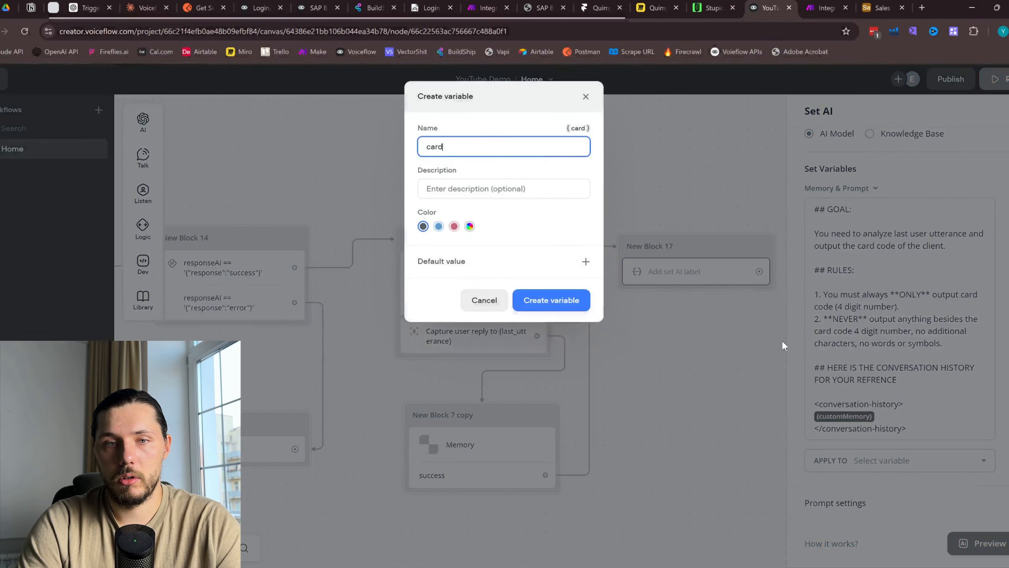
pyautogui.click(557, 304)
# In Set AI's prompt settings, choose GPT-4o and lower the temperature to 0.1
pyautogui.click(978, 507)
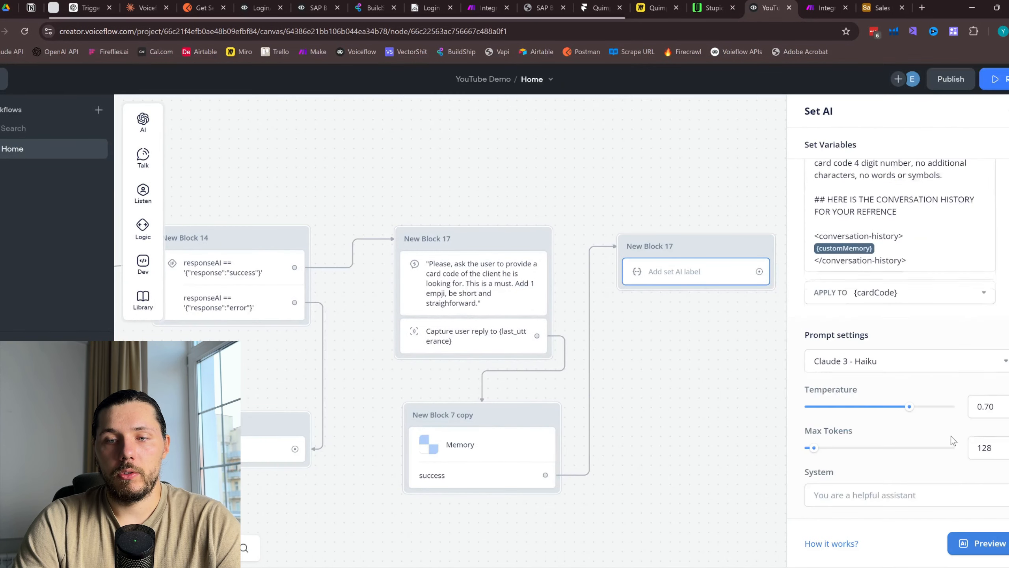
pyautogui.click(954, 361)
pyautogui.click(886, 466)
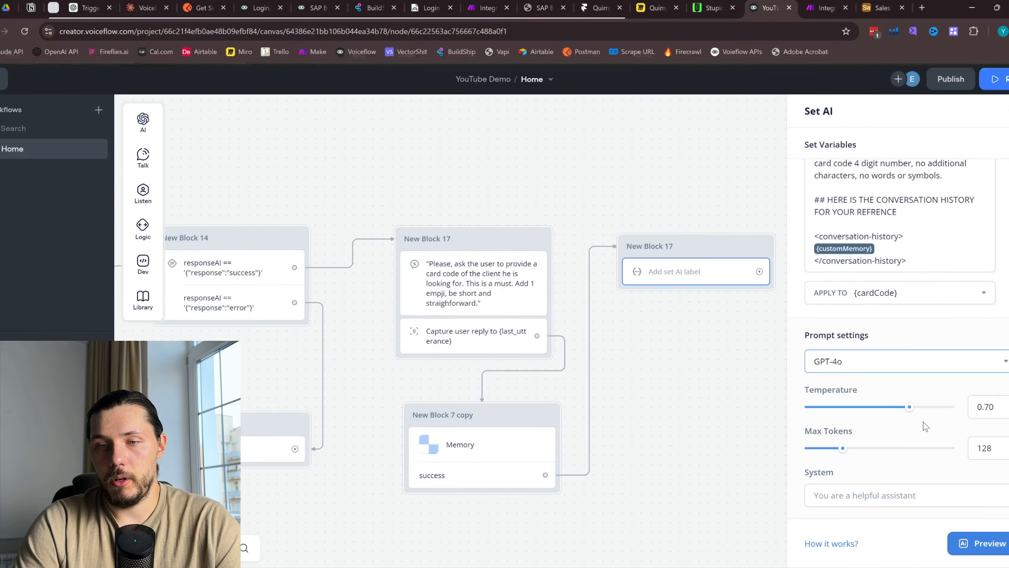
pyautogui.moveTo(913, 407); pyautogui.dragTo(810, 418)
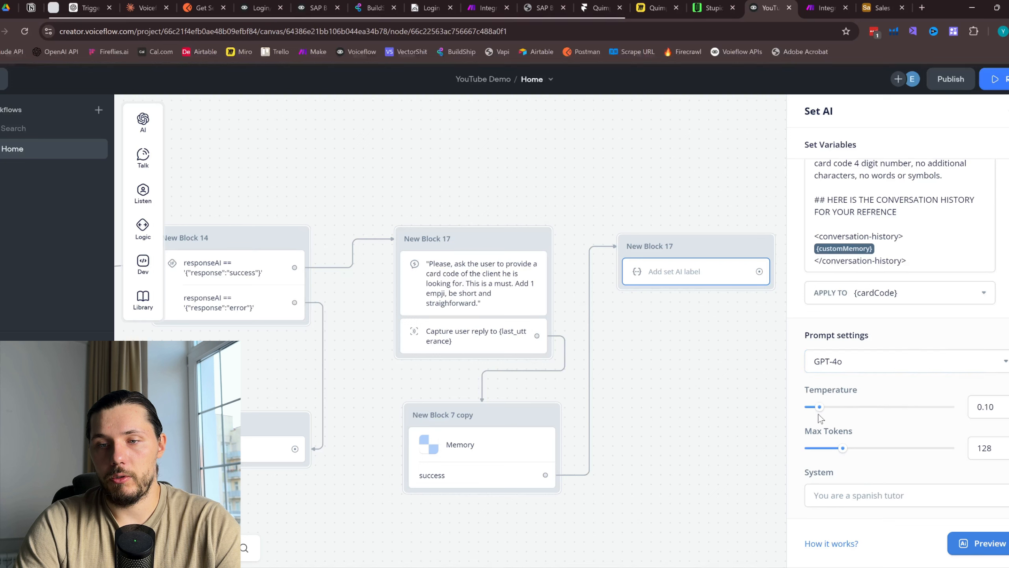
pyautogui.scroll(4, 863, 331)
# Copy the RULES text from the prompt into the System instructions field
pyautogui.click(863, 305)
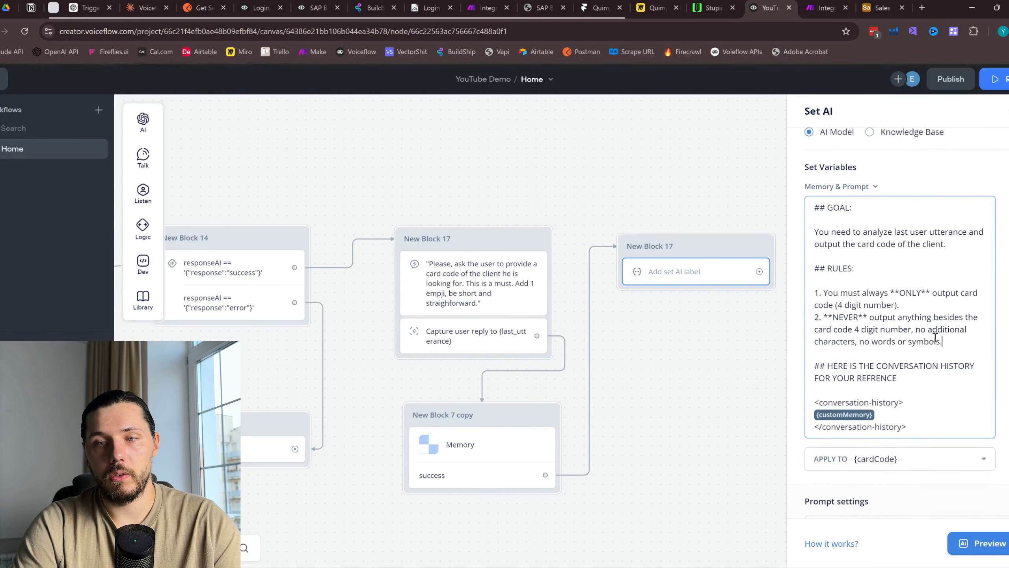
pyautogui.moveTo(942, 341); pyautogui.dragTo(814, 292)
pyautogui.moveTo(943, 341); pyautogui.dragTo(807, 271)
pyautogui.hotkey('ctrl', 'c')
pyautogui.scroll(-5, 875, 368)
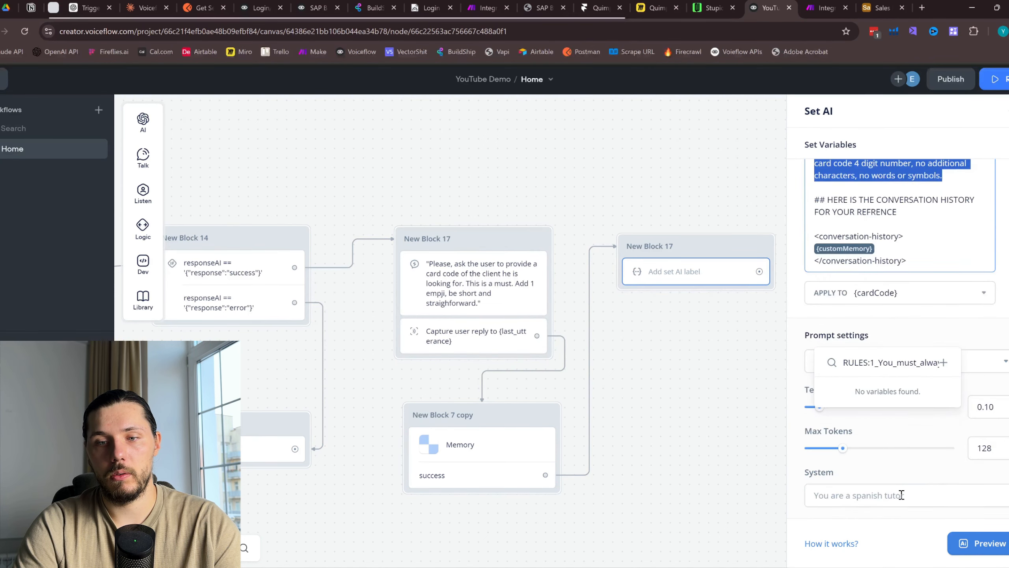
pyautogui.click(900, 492)
pyautogui.hotkey('ctrl', 'v')
# Close the Set AI settings and switch to the Miro flowchart board
pyautogui.click(695, 379)
pyautogui.scroll(-5, 694, 379)
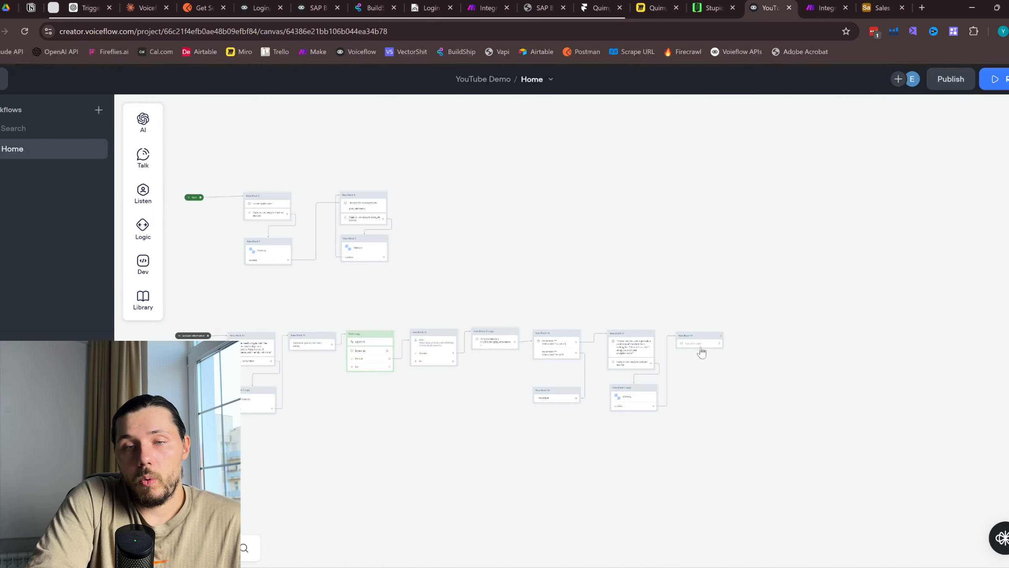
pyautogui.scroll(5, 698, 349)
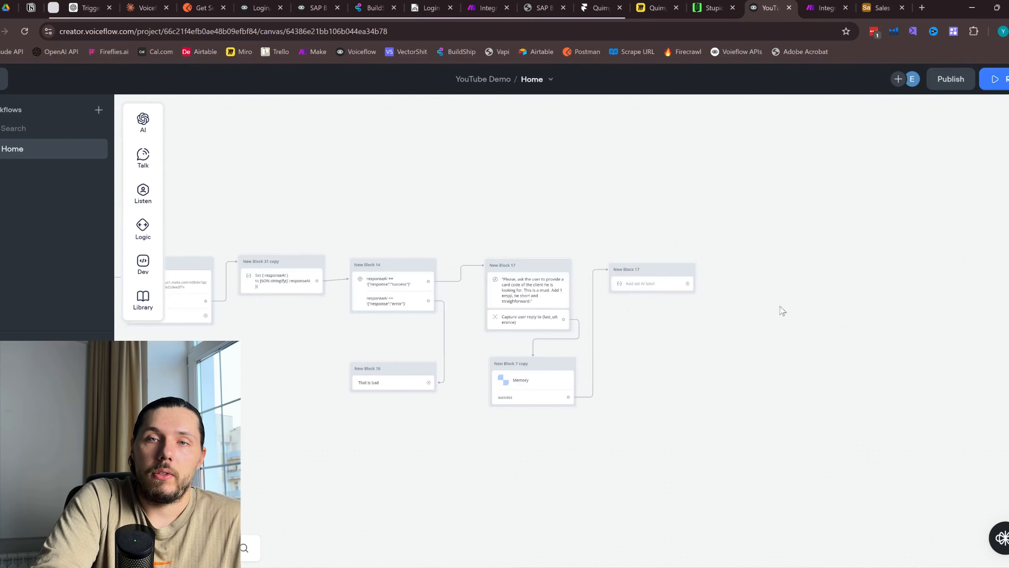
pyautogui.click(662, 5)
pyautogui.scroll(-3, 588, 302)
pyautogui.scroll(2, 572, 307)
pyautogui.scroll(4, 564, 310)
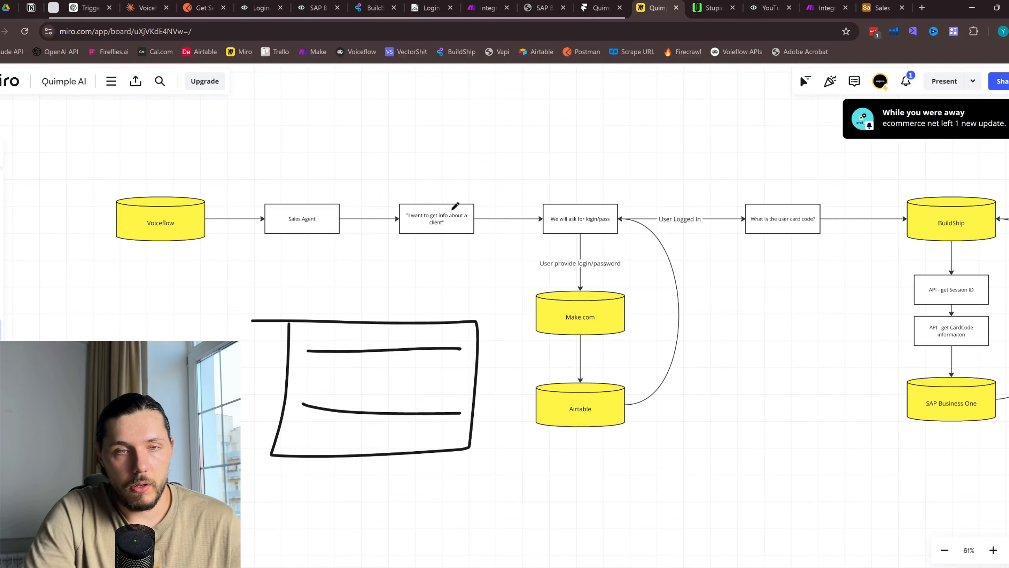
# Sketch trial pen circles around the login path and card-code question, undoing each
pyautogui.moveTo(628, 193)
pyautogui.mouseDown()
pyautogui.moveTo(621, 183)
pyautogui.moveTo(723, 435)
pyautogui.mouseUp()
pyautogui.moveTo(727, 384); pyautogui.dragTo(597, 350)
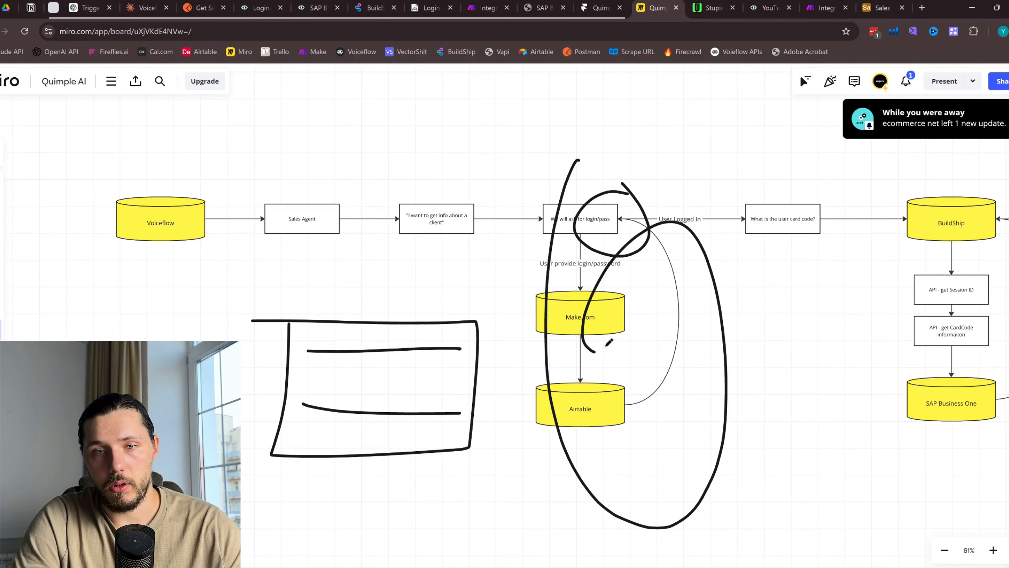
pyautogui.hotkey('ctrl', 'z')
pyautogui.hotkey('ctrl', 'z')
pyautogui.hscroll(4, 702, 242)
pyautogui.moveTo(640, 180)
pyautogui.mouseDown()
pyautogui.moveTo(650, 202)
pyautogui.moveTo(541, 202)
pyautogui.mouseUp()
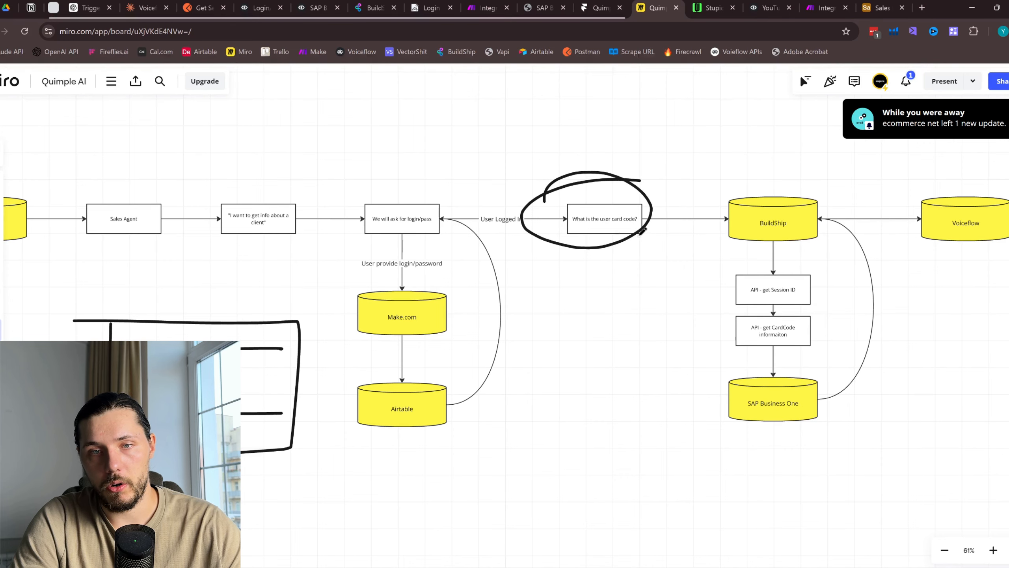
pyautogui.hotkey('ctrl', 'z')
pyautogui.hscroll(1, 688, 227)
# Draw a freehand arrow into BuildShip and a curve from BuildShip down to SAP Business One
pyautogui.moveTo(611, 226); pyautogui.dragTo(664, 220)
pyautogui.moveTo(632, 212); pyautogui.dragTo(651, 241)
pyautogui.moveTo(754, 178)
pyautogui.mouseDown()
pyautogui.moveTo(813, 151)
pyautogui.moveTo(654, 176)
pyautogui.mouseUp()
pyautogui.hotkey('ctrl', 'z')
pyautogui.moveTo(767, 213)
pyautogui.mouseDown()
pyautogui.moveTo(796, 406)
pyautogui.moveTo(832, 453)
pyautogui.moveTo(817, 458)
pyautogui.mouseUp()
pyautogui.moveTo(766, 362)
pyautogui.mouseDown()
pyautogui.moveTo(709, 412)
pyautogui.moveTo(823, 409)
pyautogui.mouseUp()
pyautogui.hotkey('ctrl', 'z')
pyautogui.hotkey('ctrl', 'z')
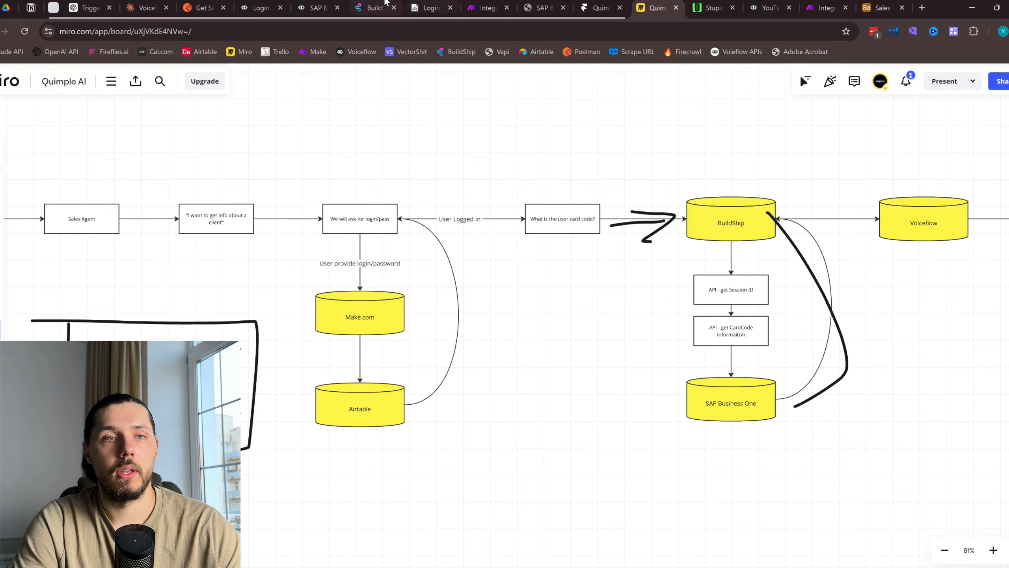
# Create an empty BuildShip flow named 'YouTube Demo', then return to Voiceflow's Set AI step
pyautogui.click(921, 9)
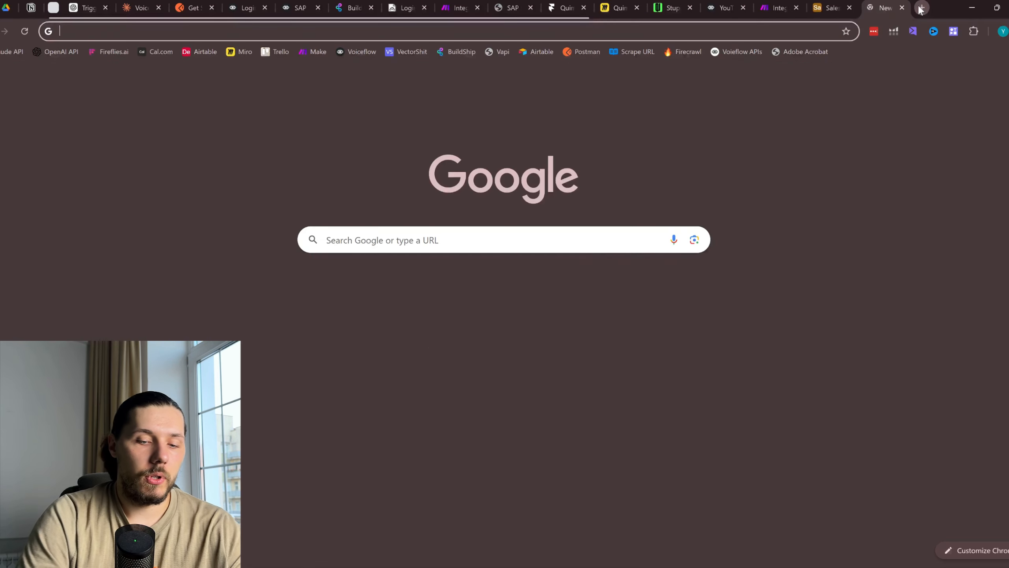
pyautogui.write('buildship.com')
pyautogui.press('Return')
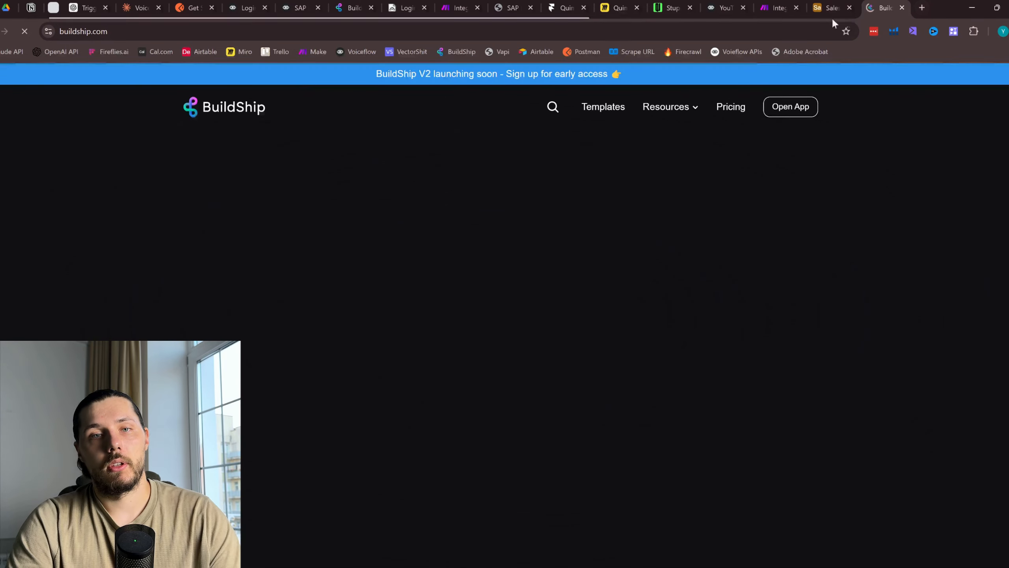
pyautogui.click(788, 106)
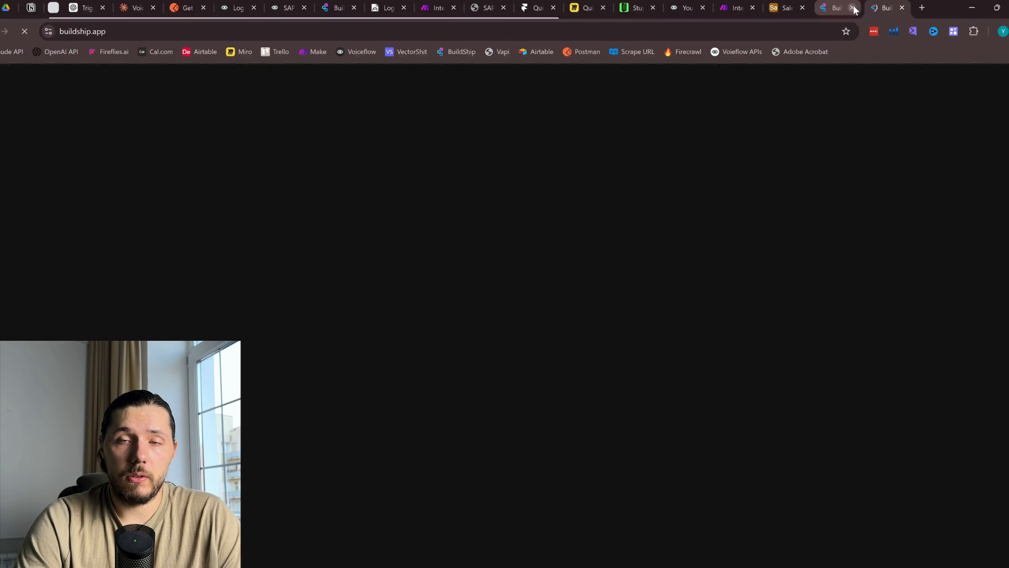
pyautogui.click(852, 8)
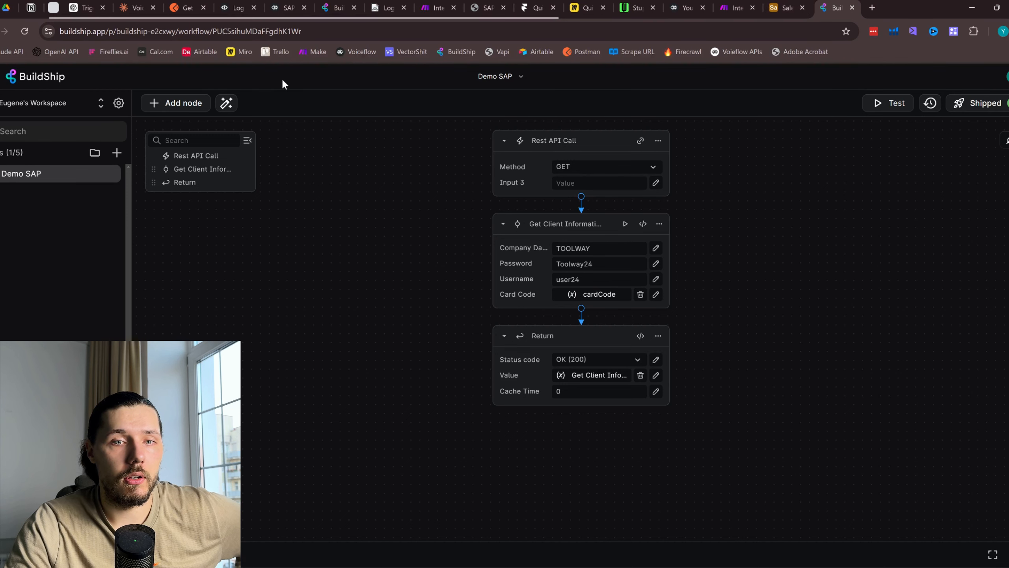
pyautogui.click(117, 153)
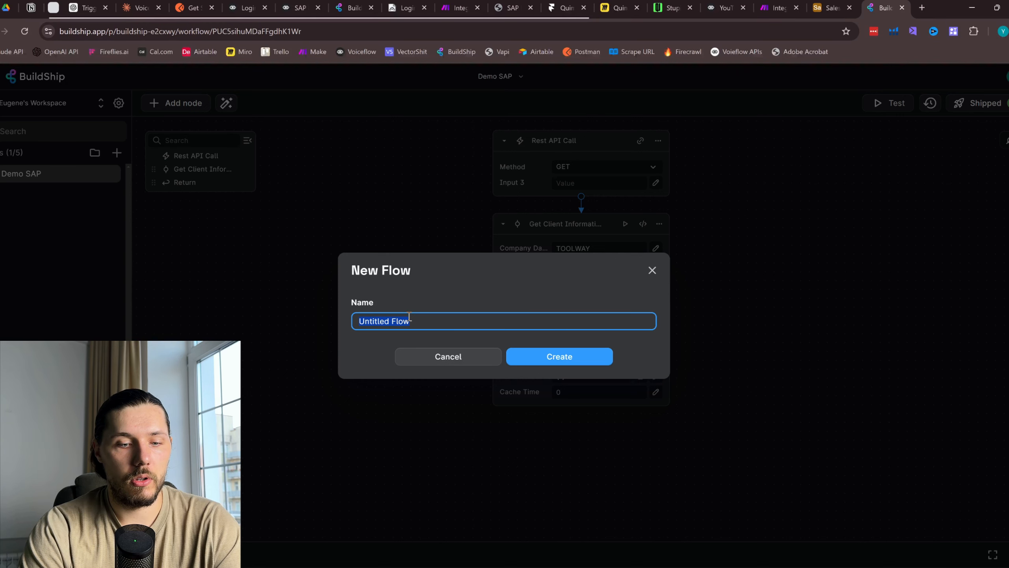
pyautogui.write('YouTube Demo')
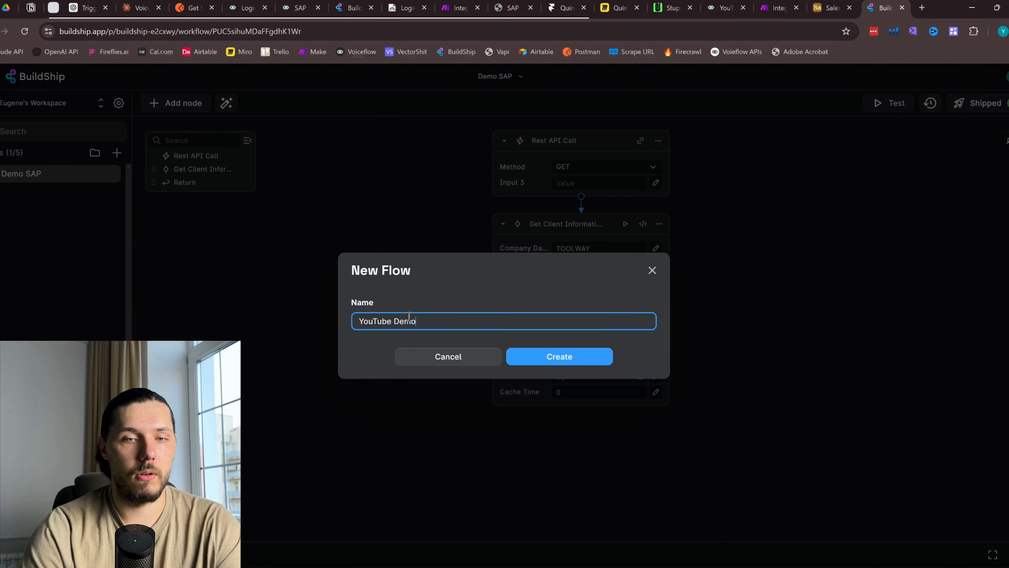
pyautogui.click(563, 358)
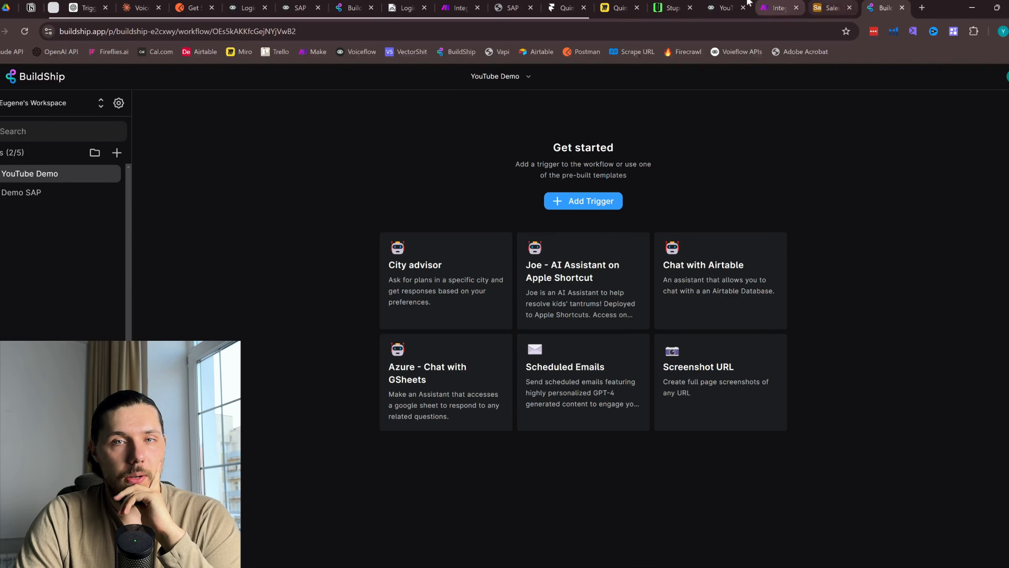
pyautogui.click(721, 7)
pyautogui.click(632, 284)
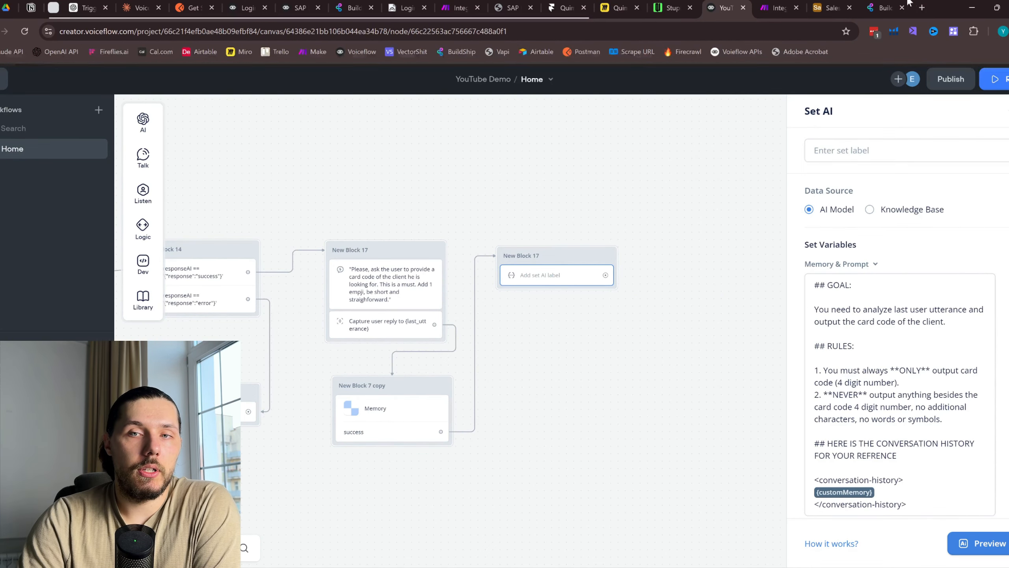
# View the BuildShip YouTube Demo flow, then move on to the Miro flowchart
pyautogui.click(886, 7)
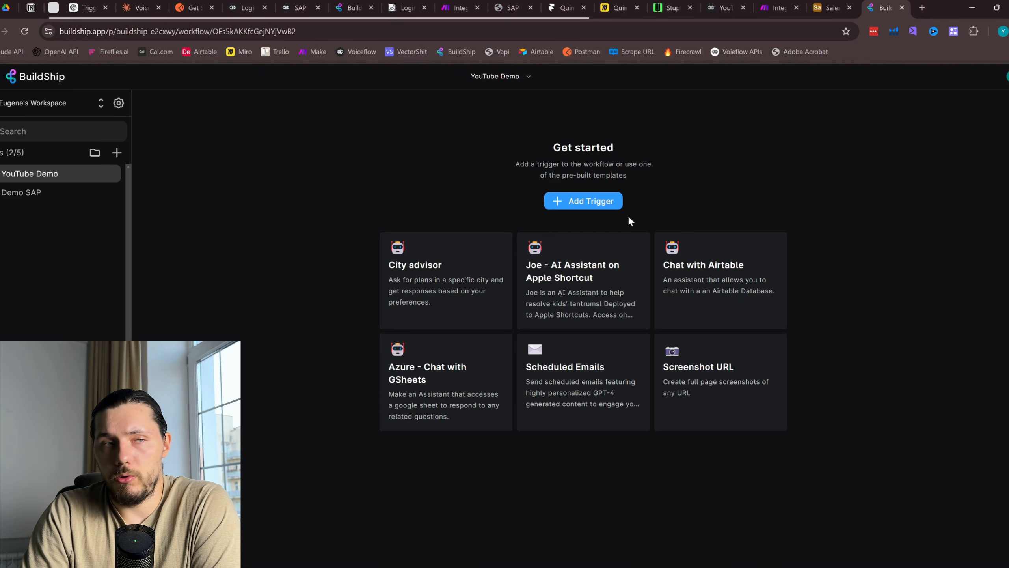
pyautogui.click(620, 8)
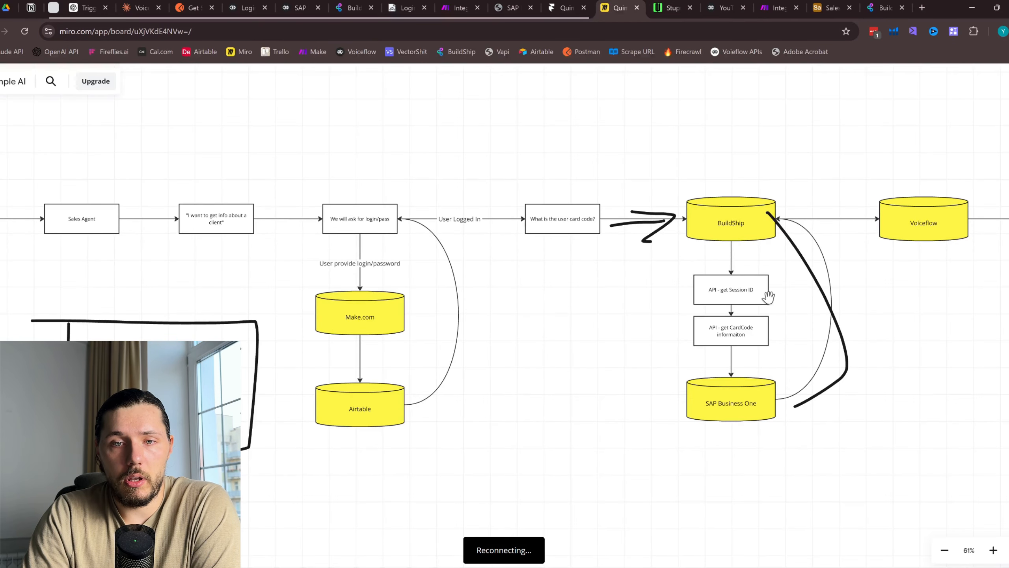
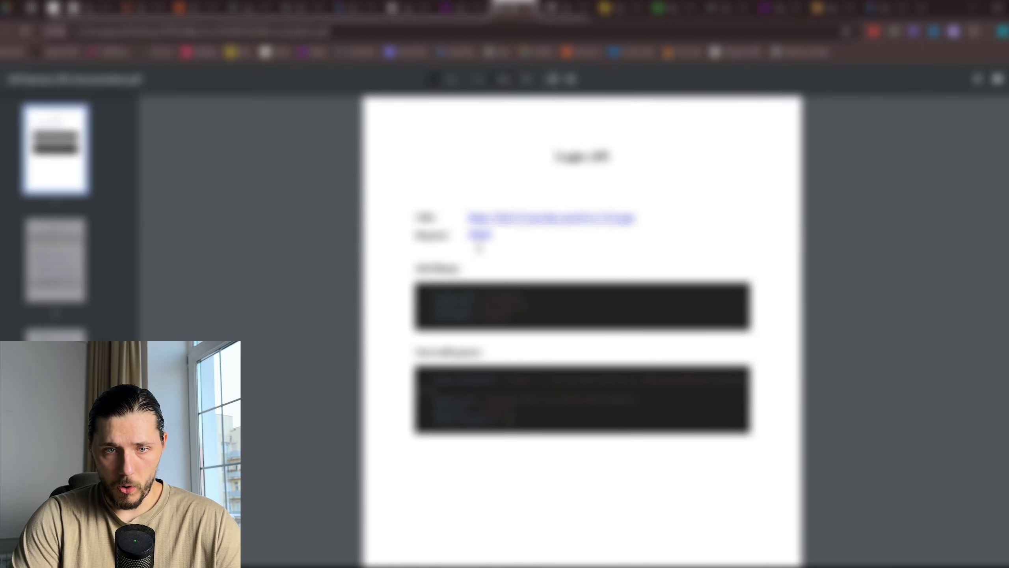
# Scroll through the API documentation pages in the Chrome PDF viewer
pyautogui.scroll(-5, 516, 206)
pyautogui.scroll(-10, 511, 206)
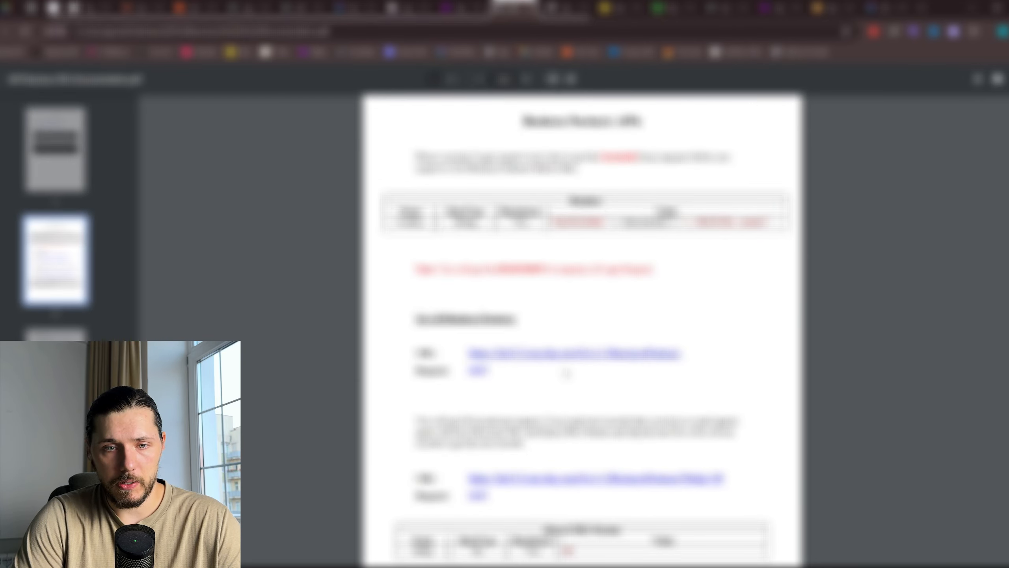
pyautogui.scroll(10, 665, 312)
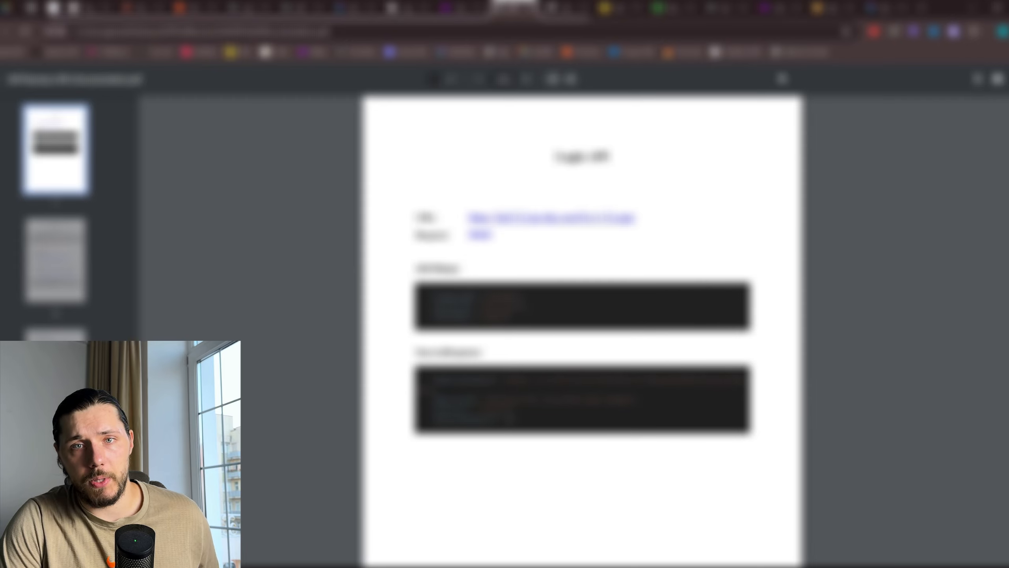
pyautogui.scroll(-2, 670, 324)
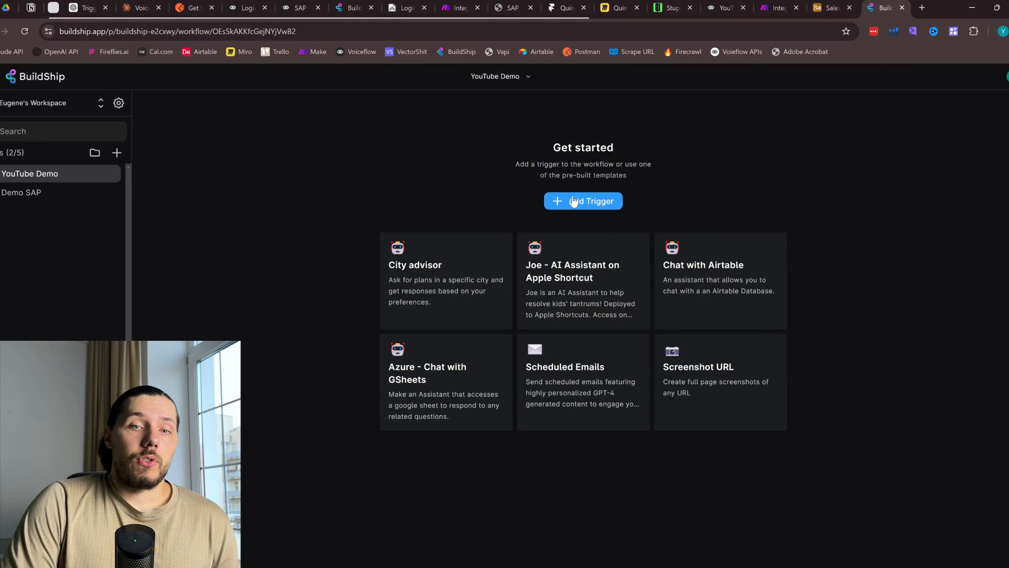
# Add a Rest API Call trigger on path / to the workflow, keeping GET as its method
pyautogui.click(576, 200)
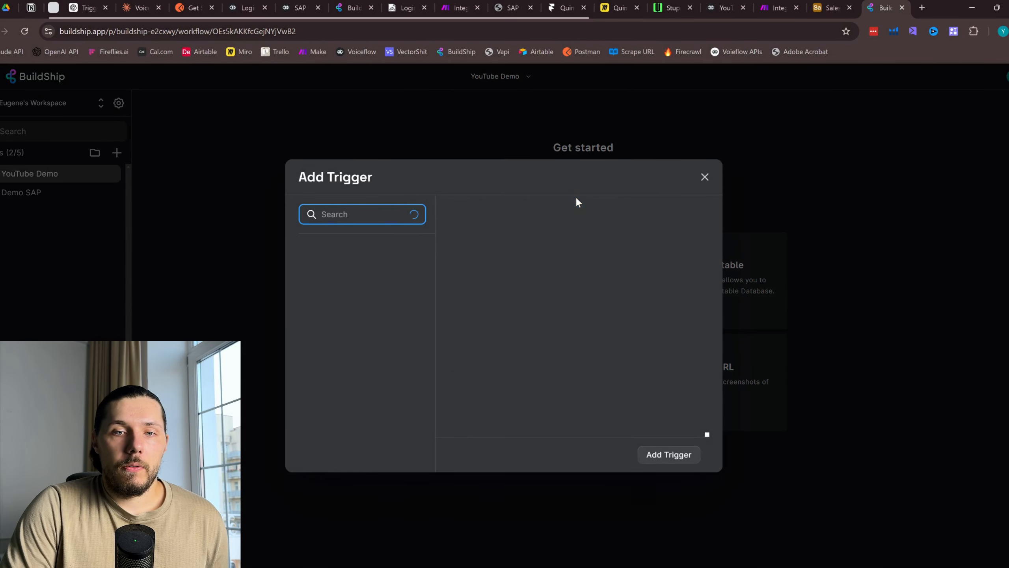
pyautogui.click(593, 120)
pyautogui.click(617, 209)
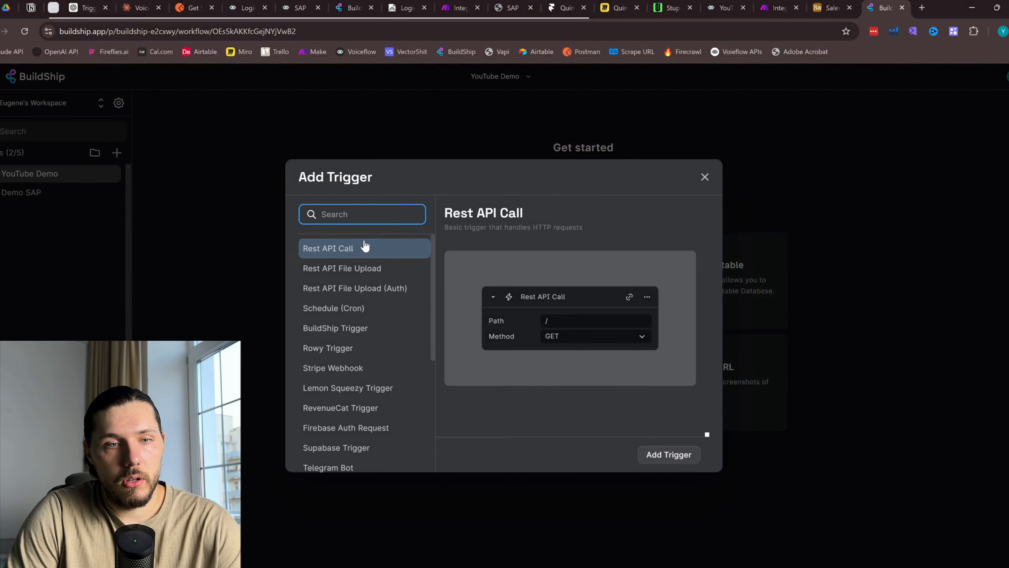
pyautogui.click(675, 457)
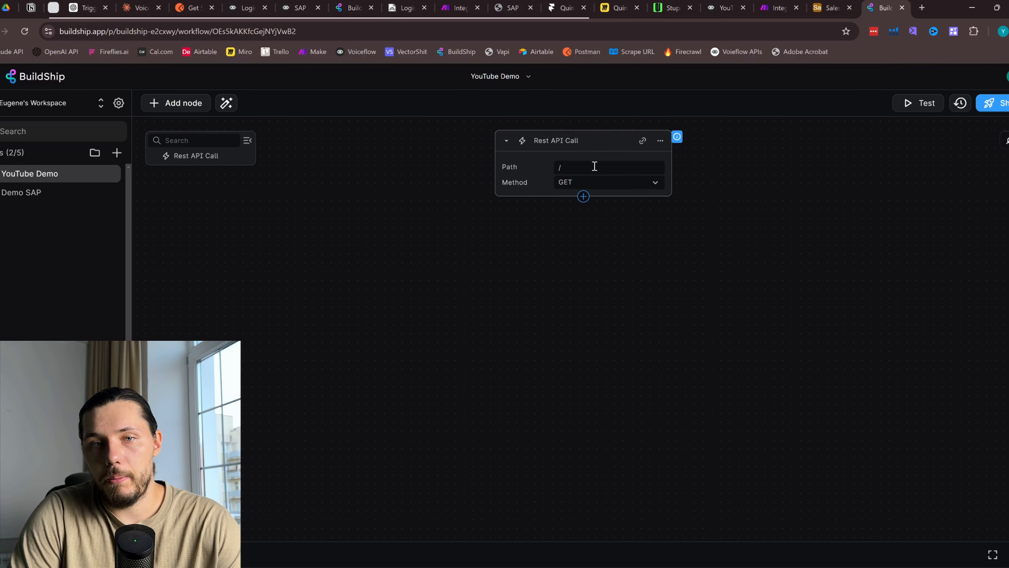
pyautogui.click(592, 186)
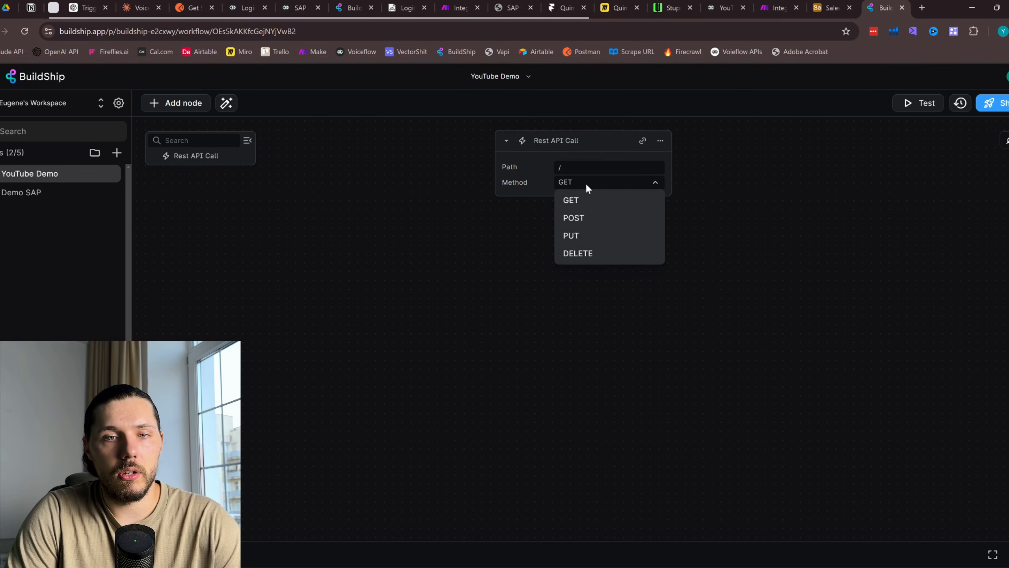
pyautogui.click(570, 202)
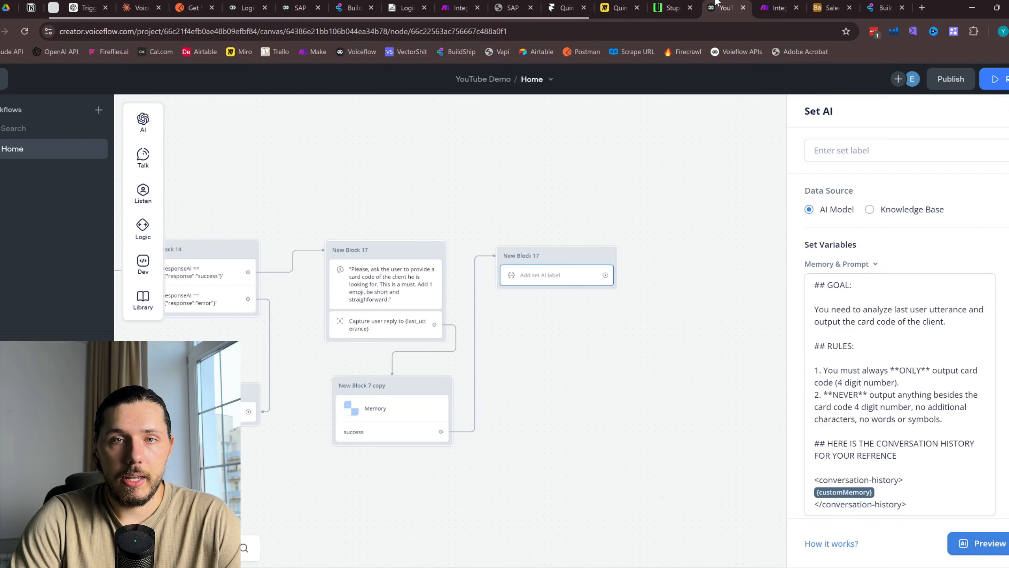
# In Voiceflow, connect a new API step after New Block 17
pyautogui.click(719, 7)
pyautogui.moveTo(606, 275); pyautogui.dragTo(669, 253)
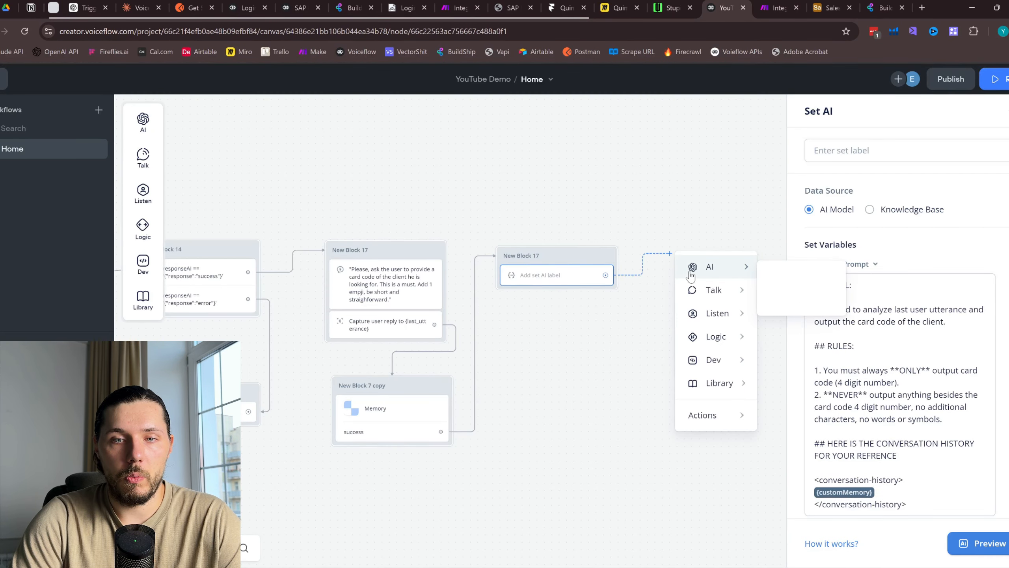
pyautogui.moveTo(710, 367)
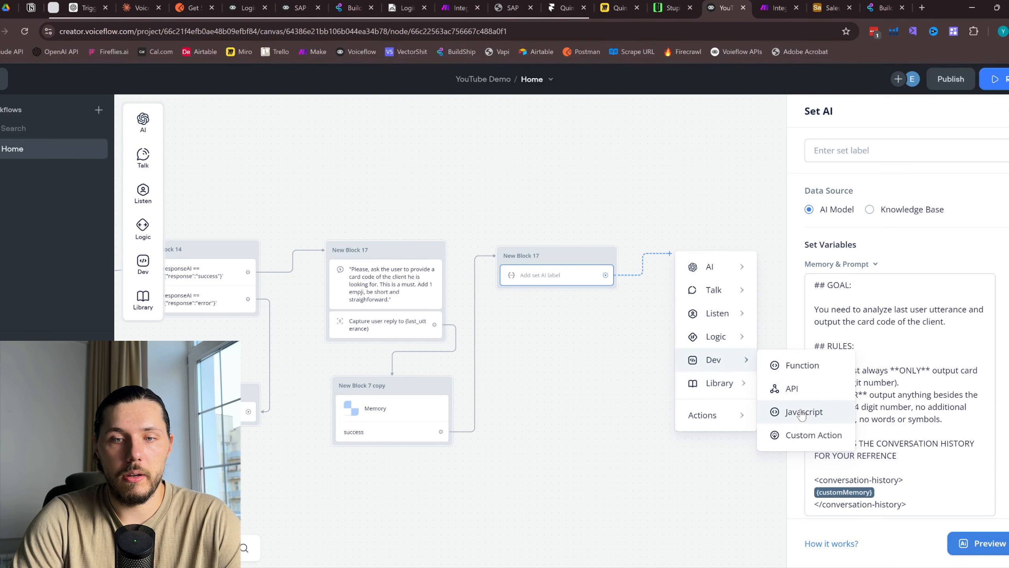
pyautogui.click(792, 388)
pyautogui.click(661, 284)
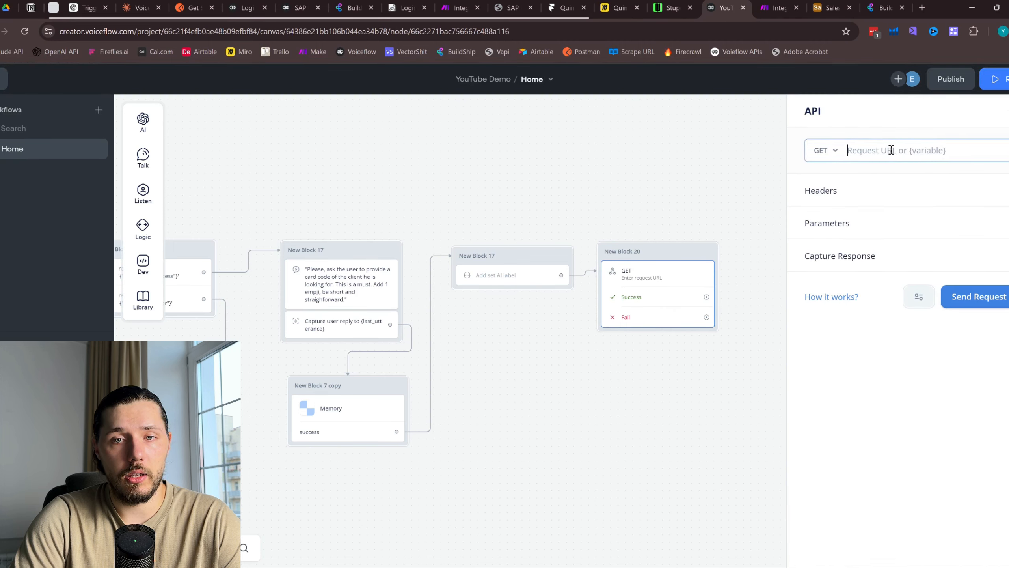
# Give the API step a request parameter with key cardCode and value {cardCode}
pyautogui.click(918, 223)
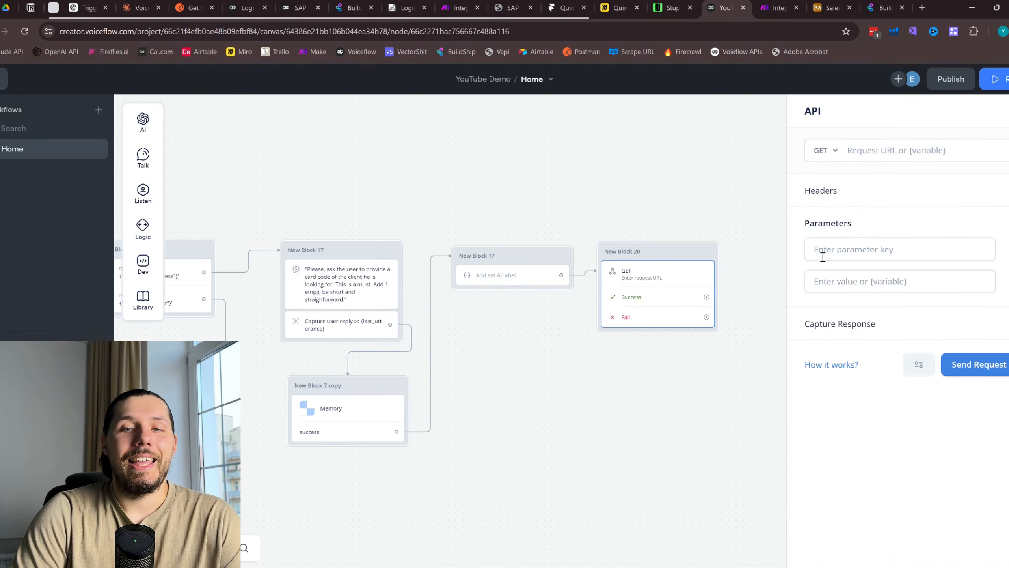
pyautogui.click(854, 253)
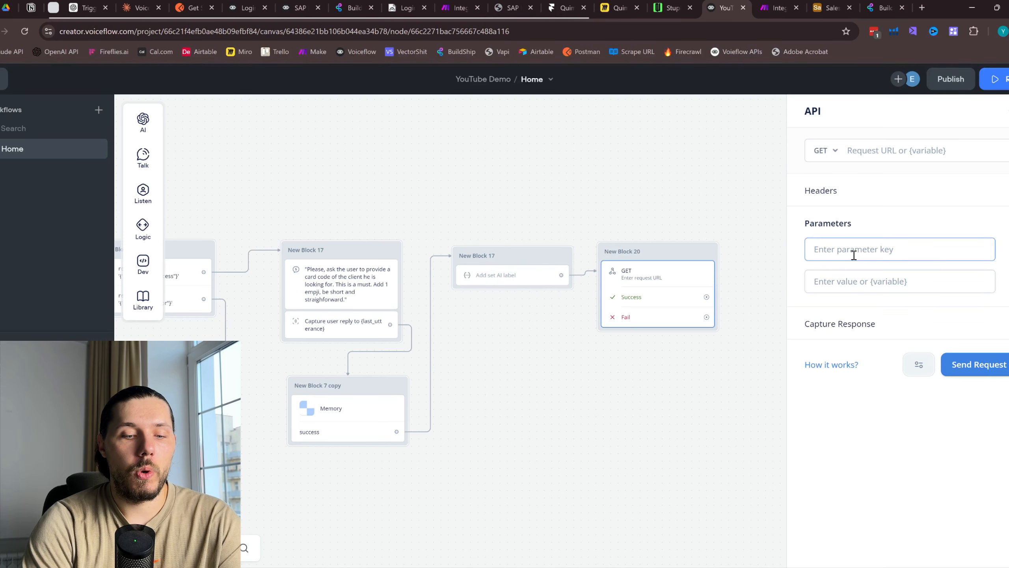
pyautogui.write('cardCode')
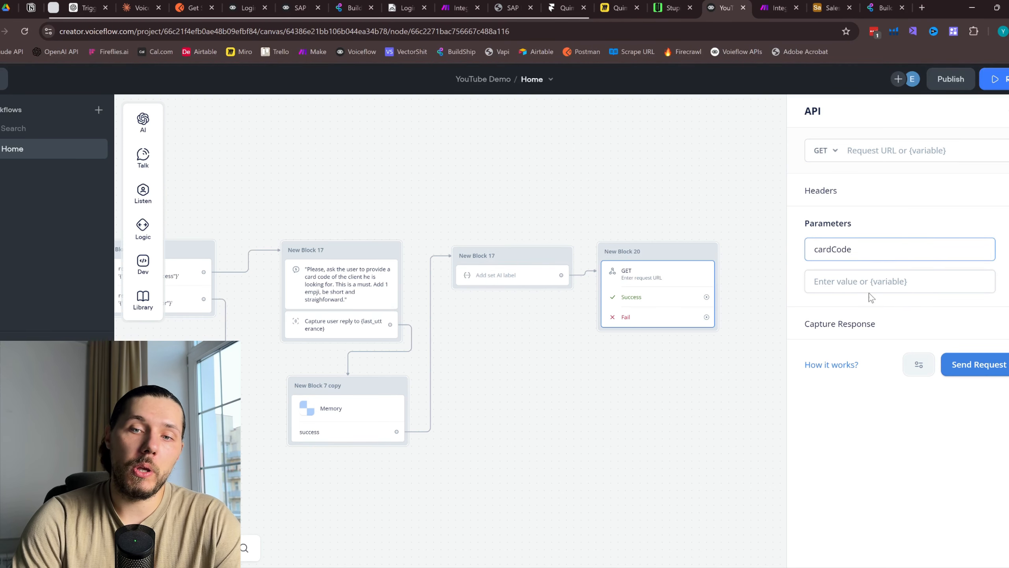
pyautogui.click(870, 284)
pyautogui.write('{')
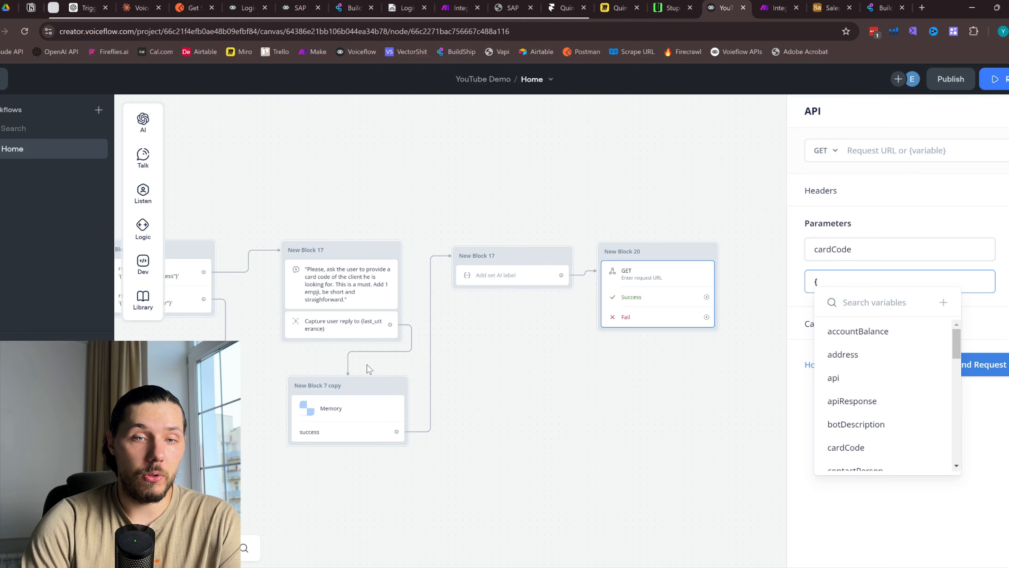
pyautogui.click(540, 278)
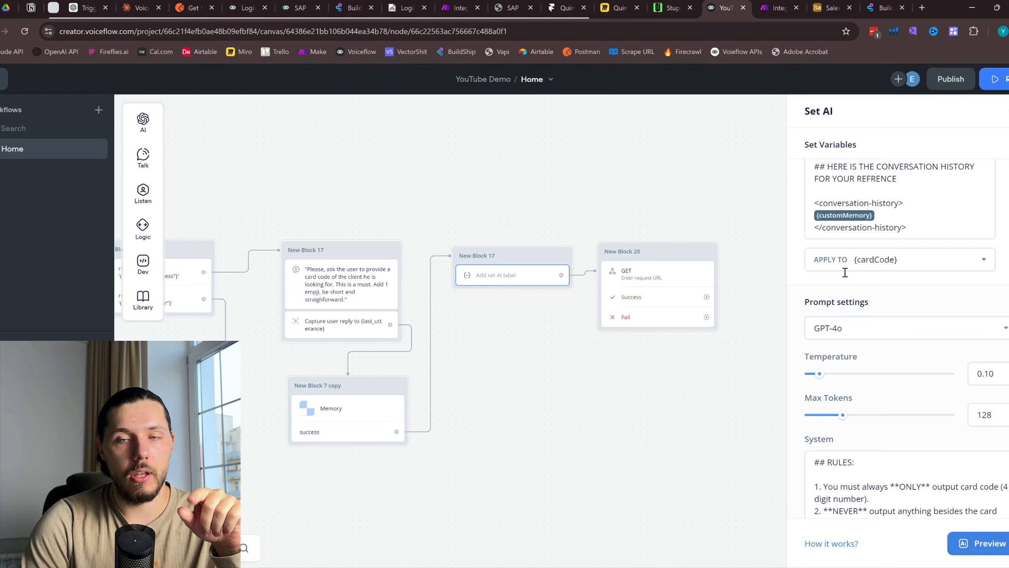
pyautogui.click(704, 284)
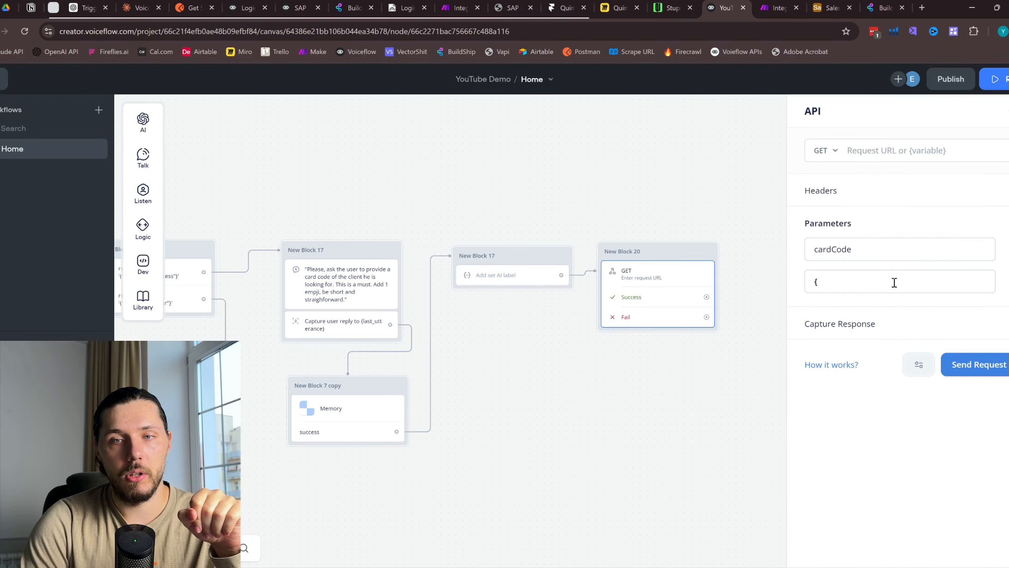
pyautogui.click(857, 280)
pyautogui.write('{card')
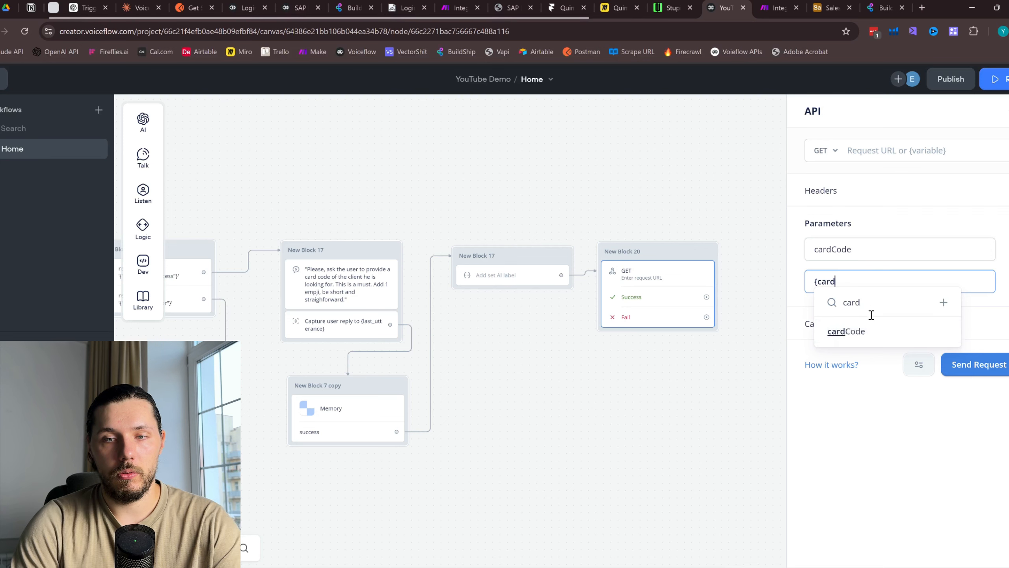
pyautogui.click(851, 332)
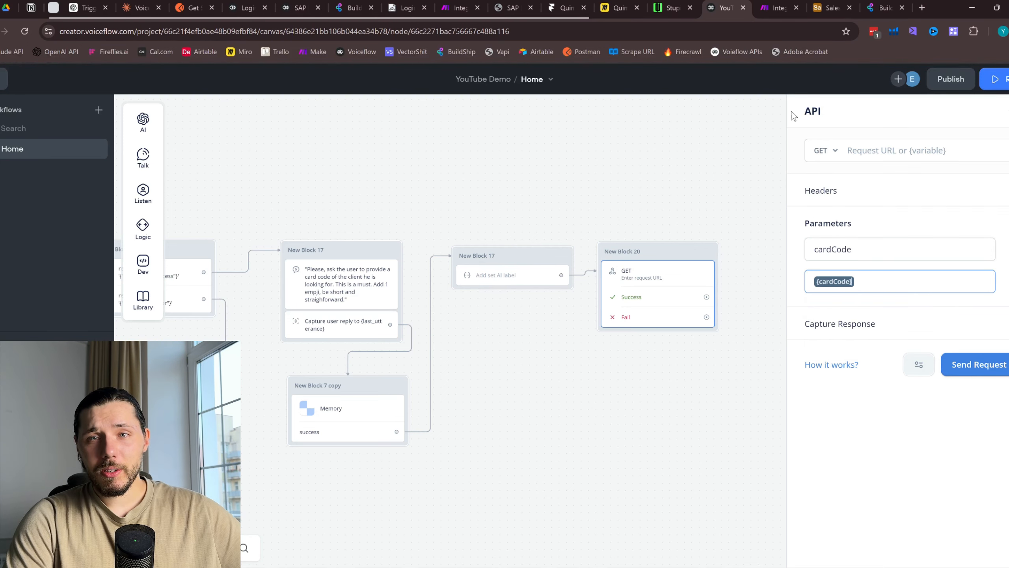
pyautogui.click(878, 8)
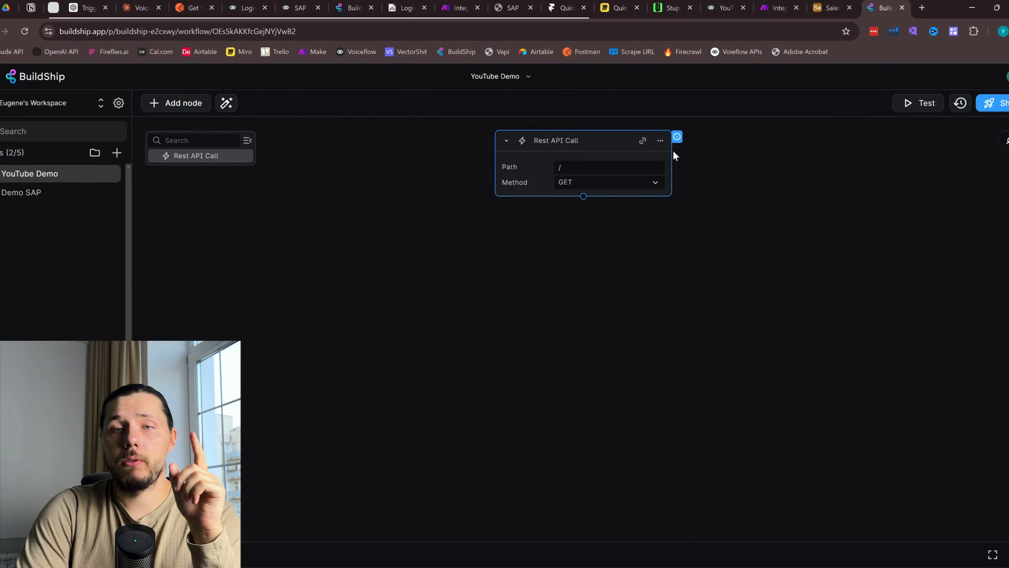
# Open the Rest API Call trigger's editor and select its Query output
pyautogui.click(660, 142)
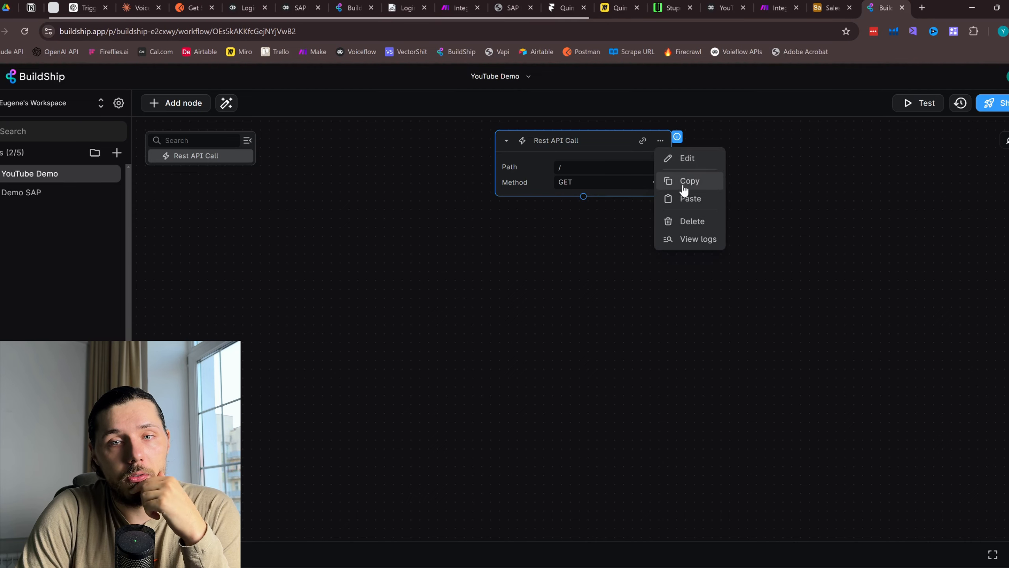
pyautogui.click(696, 157)
pyautogui.click(583, 136)
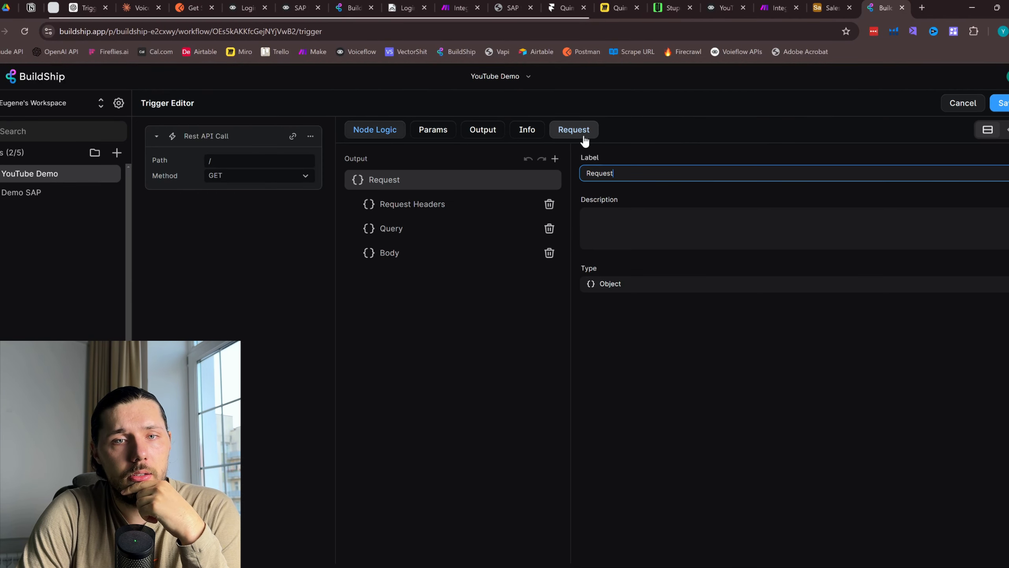
pyautogui.click(467, 235)
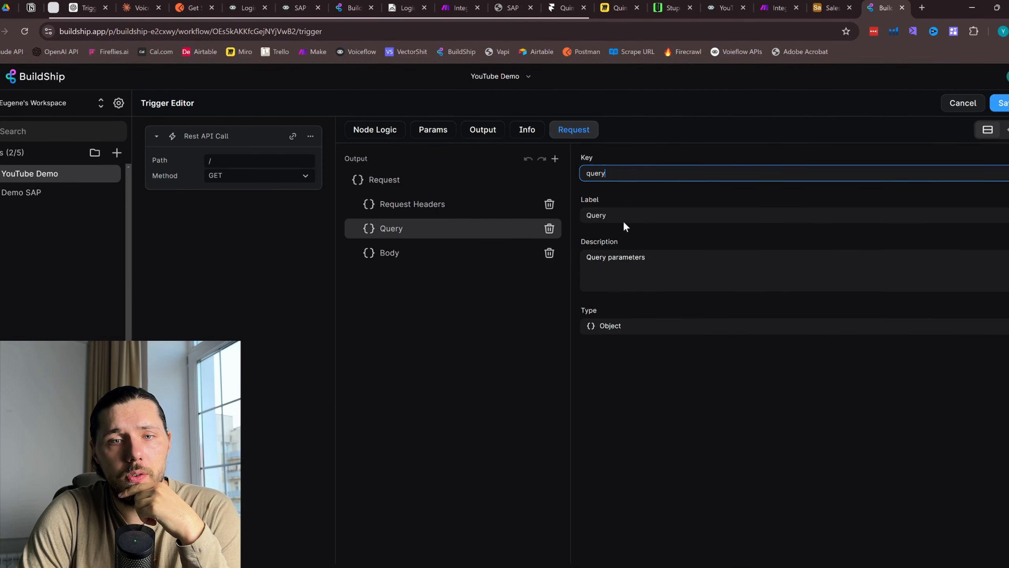
# Rename the Query output's key and label to cardCode and save the trigger
pyautogui.click(612, 171)
pyautogui.moveTo(613, 171); pyautogui.dragTo(576, 166)
pyautogui.write('cardCode')
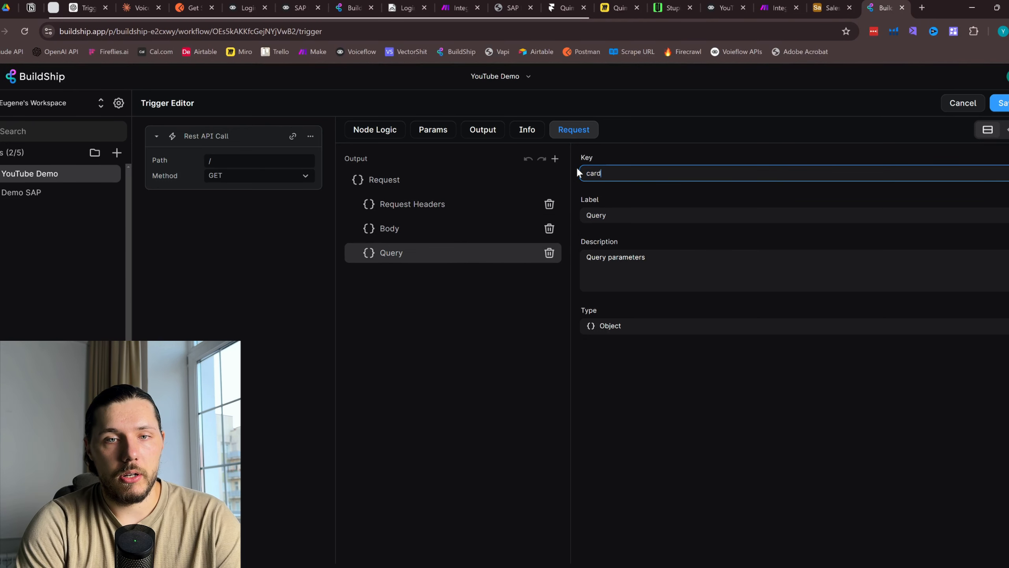
pyautogui.doubleClick(597, 168)
pyautogui.hotkey('ctrl', 'c')
pyautogui.click(597, 215)
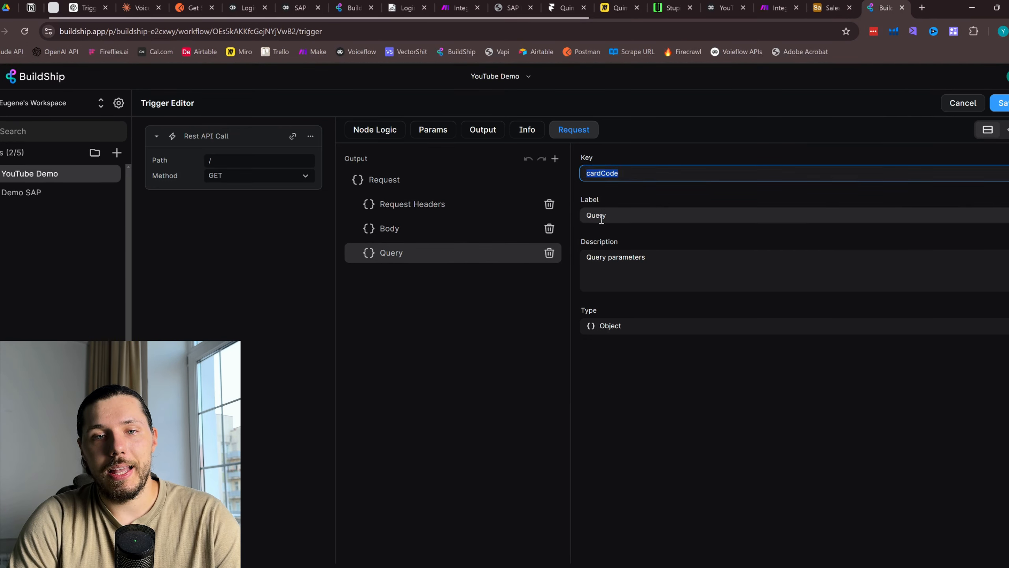
pyautogui.doubleClick(600, 215)
pyautogui.hotkey('ctrl', 'v')
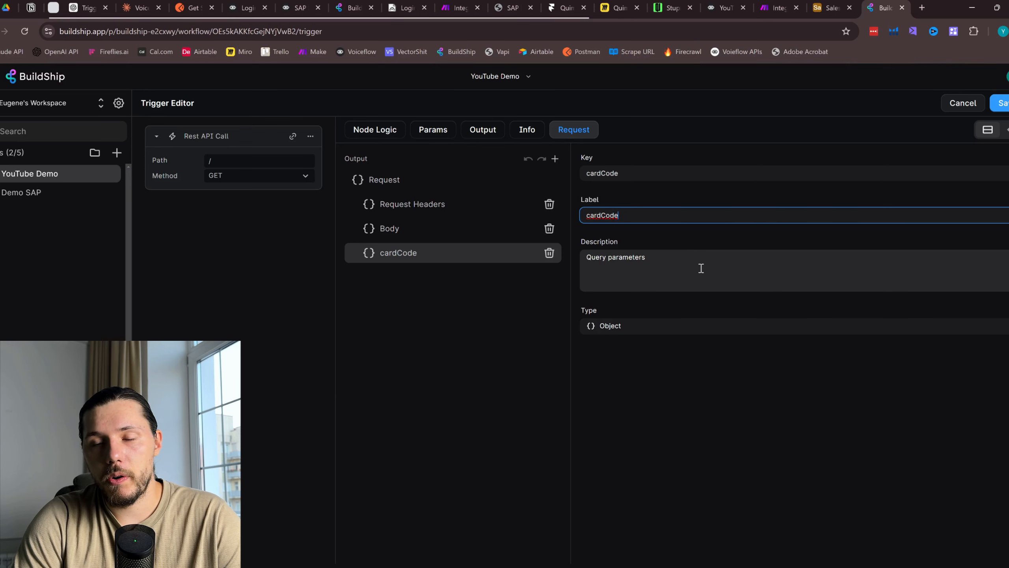
pyautogui.click(1000, 103)
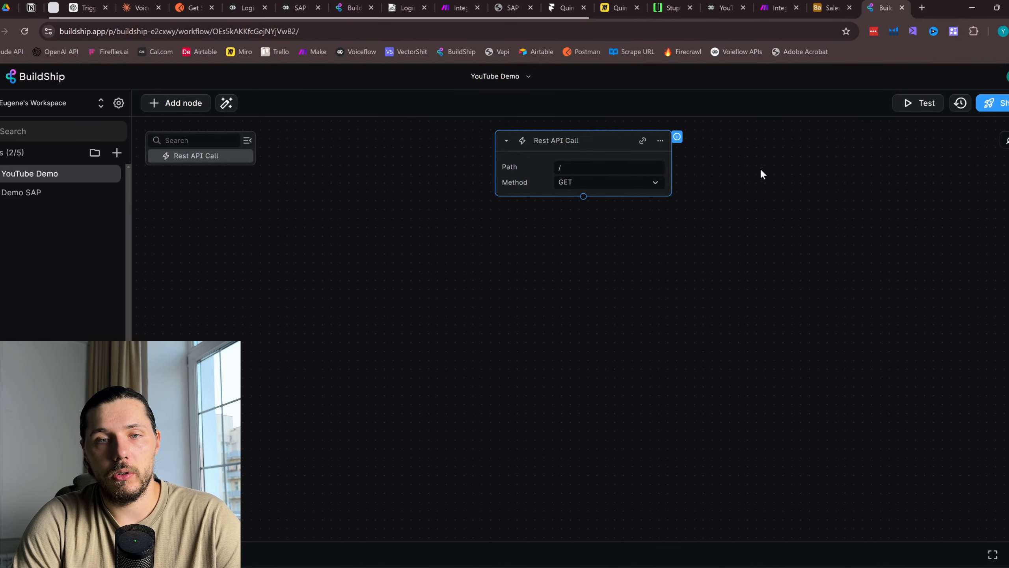
pyautogui.doubleClick(515, 183)
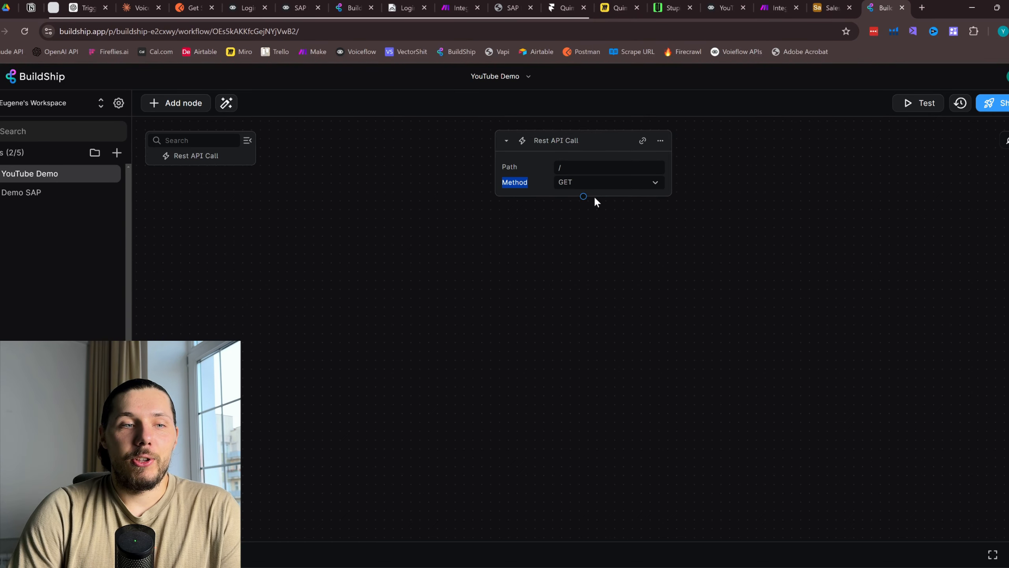
# Add an API Call node after the trigger, delete it again, and bring up the AI node generator
pyautogui.click(583, 196)
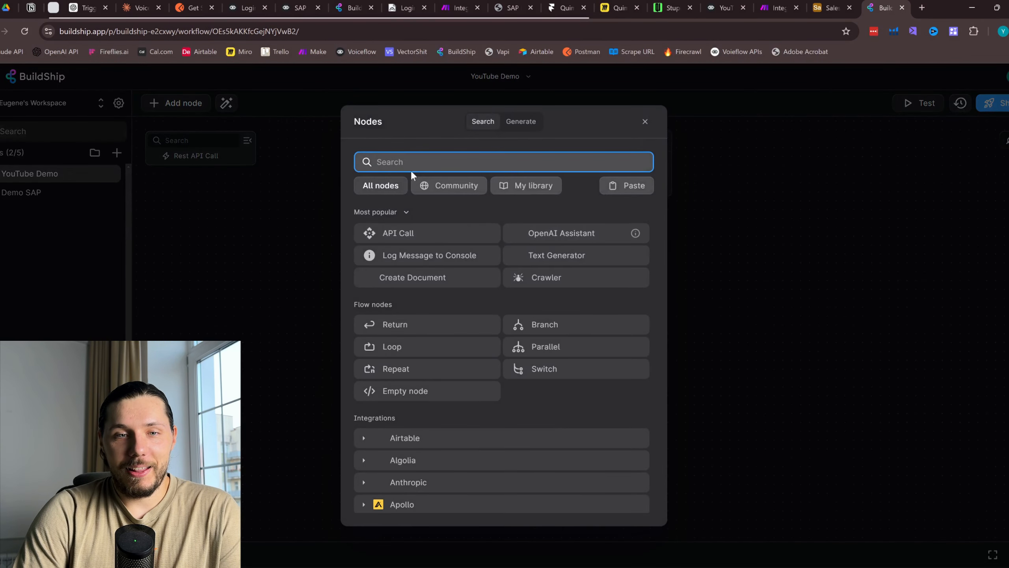
pyautogui.click(429, 239)
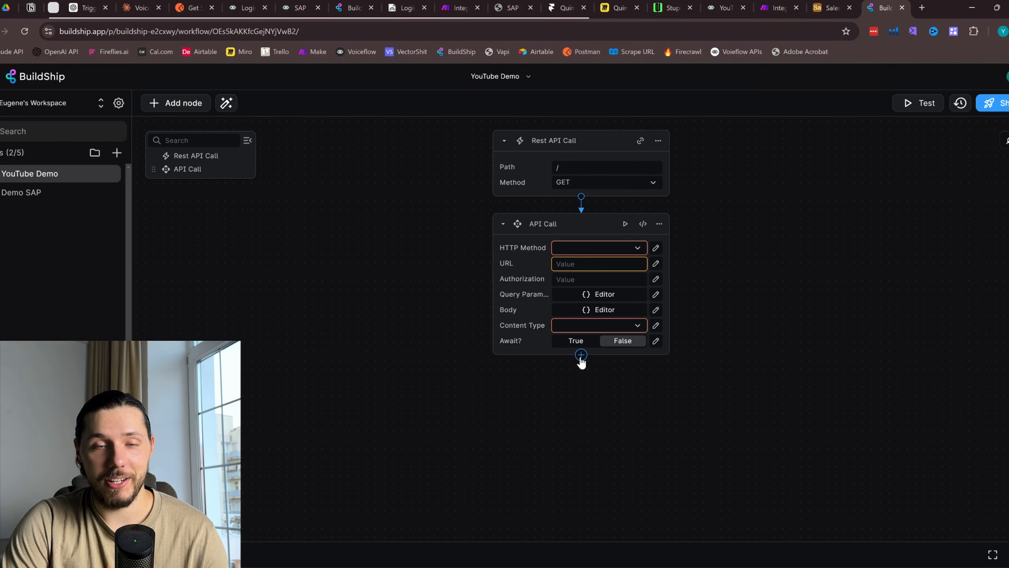
pyautogui.click(581, 355)
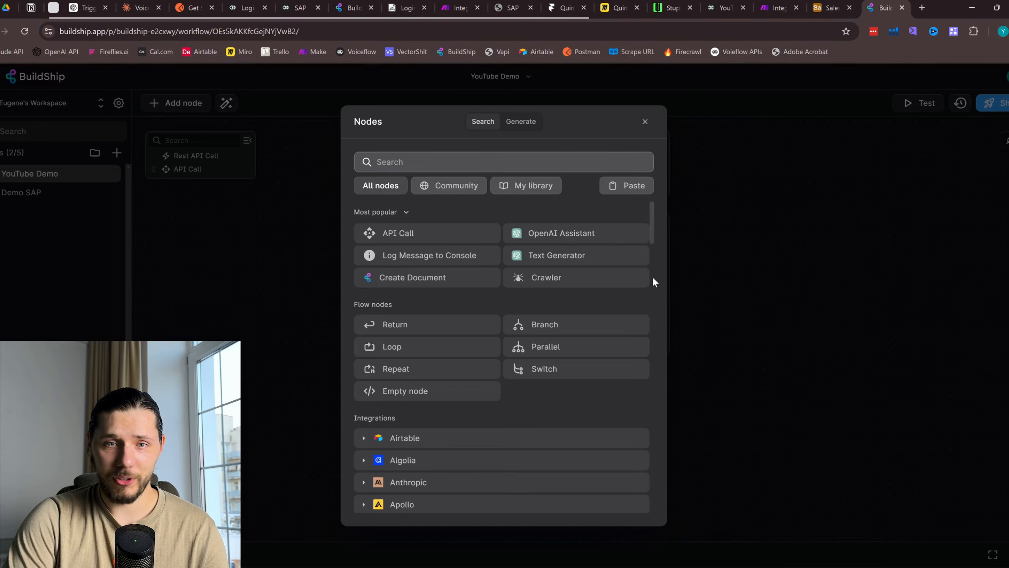
pyautogui.press('Escape')
pyautogui.click(659, 225)
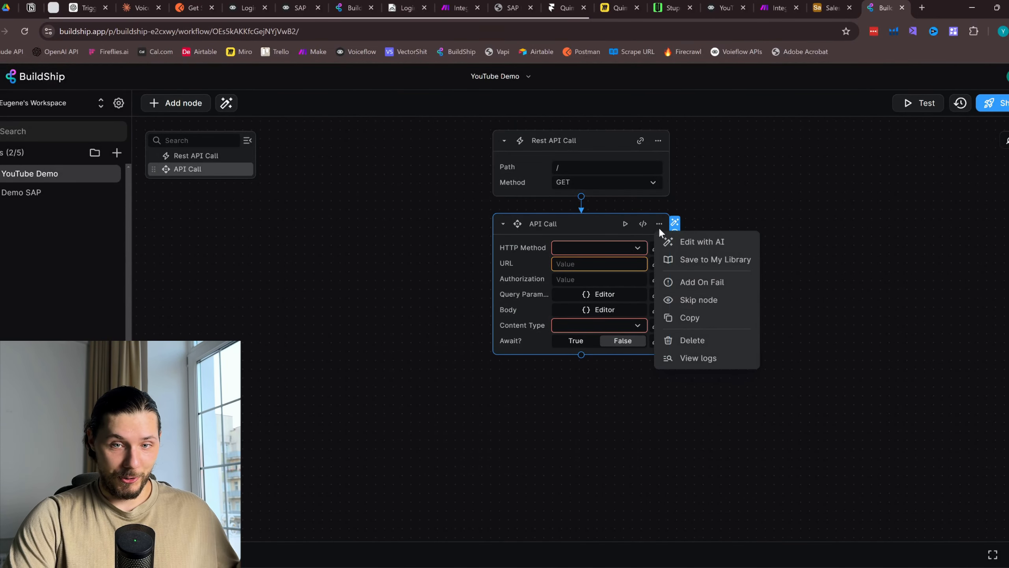
pyautogui.click(695, 342)
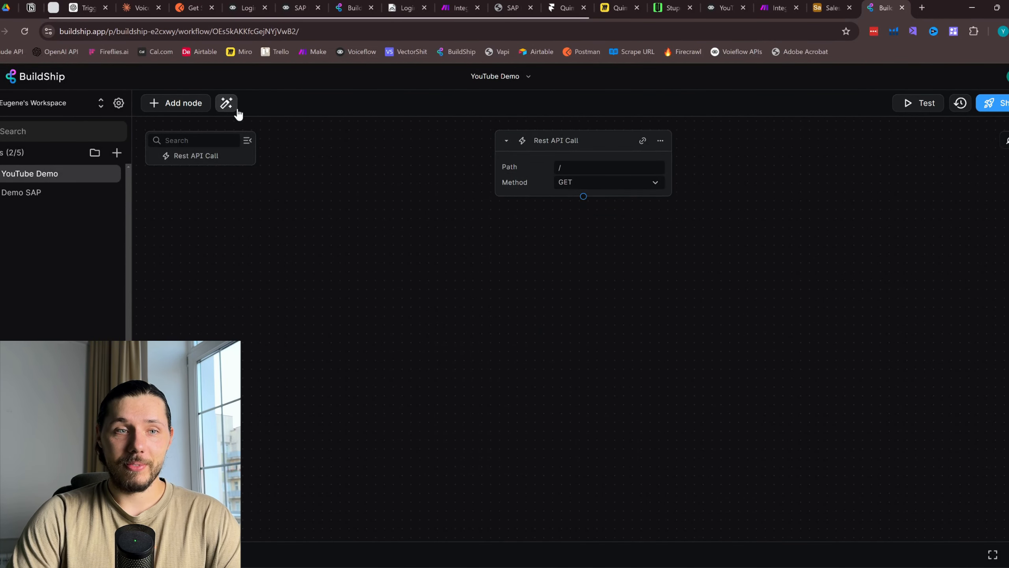
pyautogui.click(226, 103)
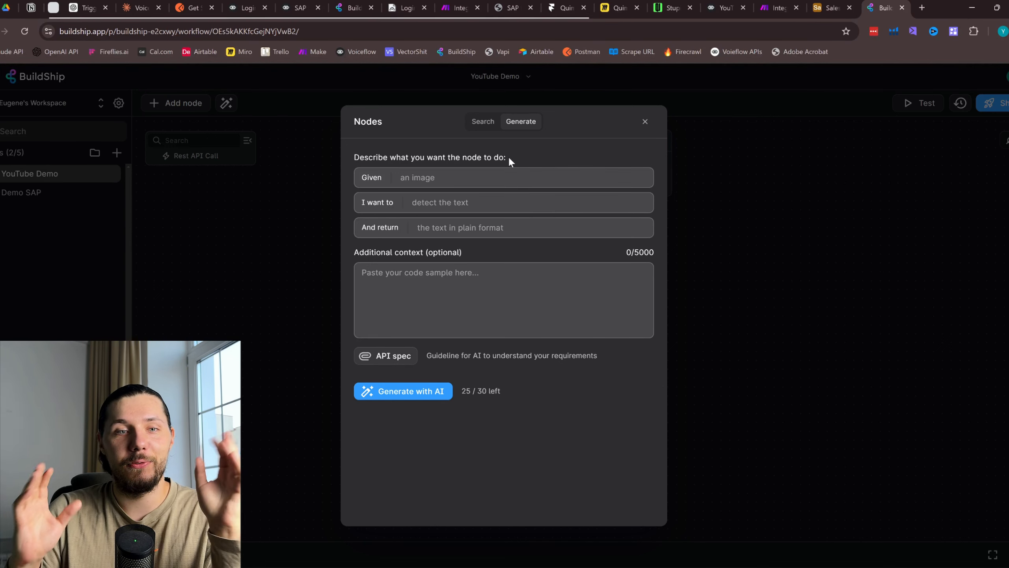
# Set Given to 'the 2 api endpoint' and I want to to 'connect to SAP business one through APIs'
pyautogui.click(492, 177)
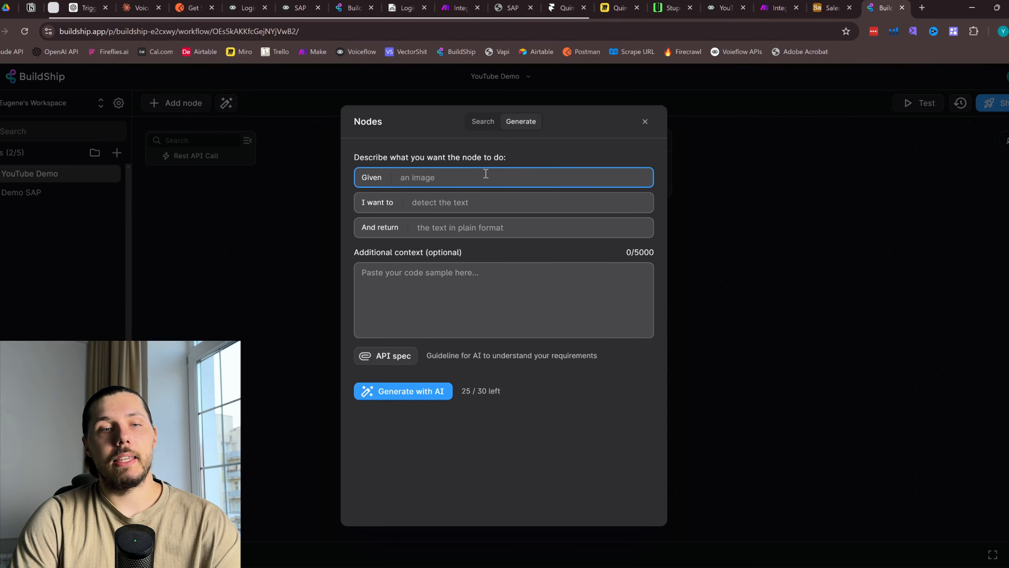
pyautogui.write('the 2')
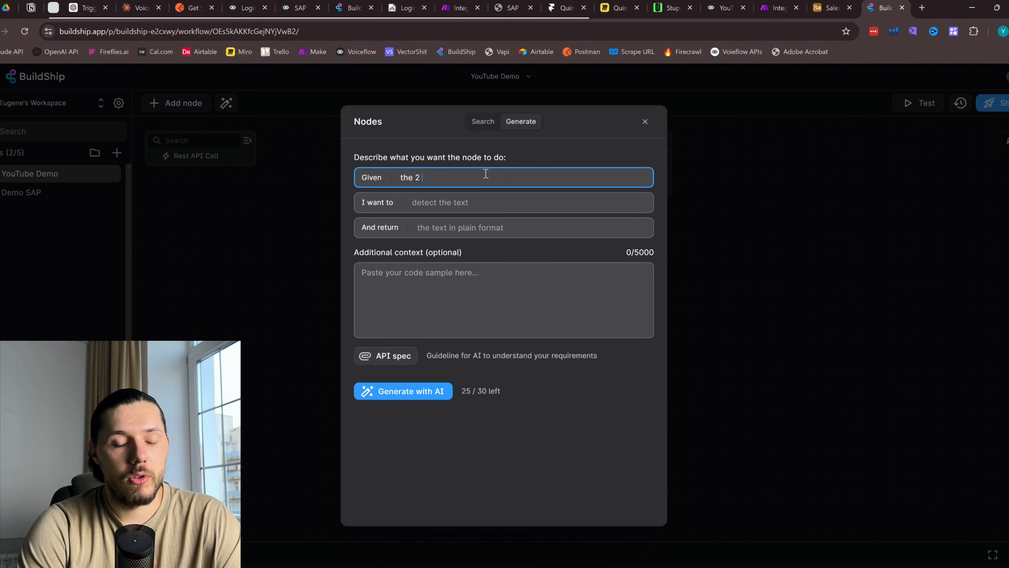
pyautogui.write(' api endpo')
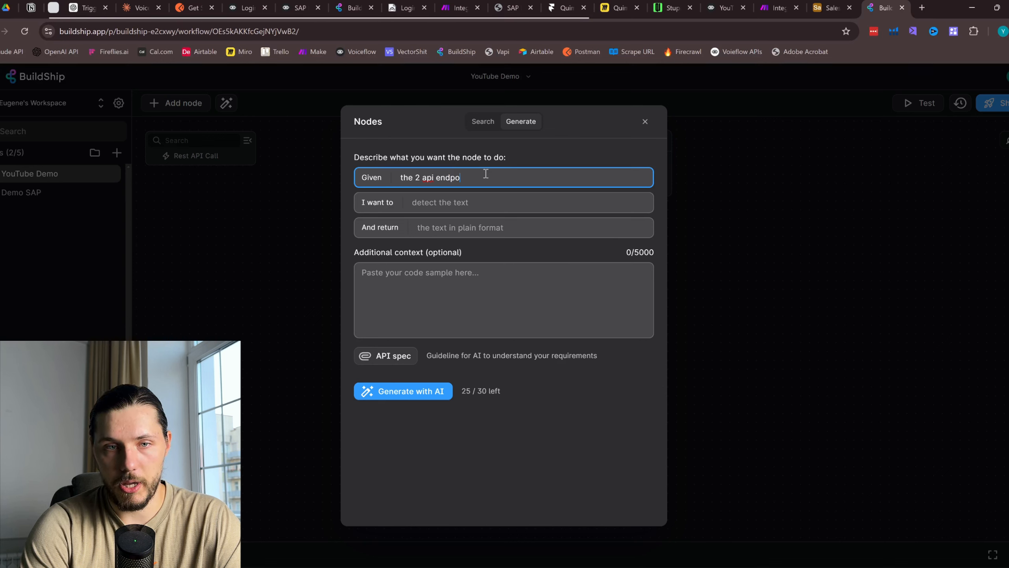
pyautogui.write('int')
pyautogui.click(468, 201)
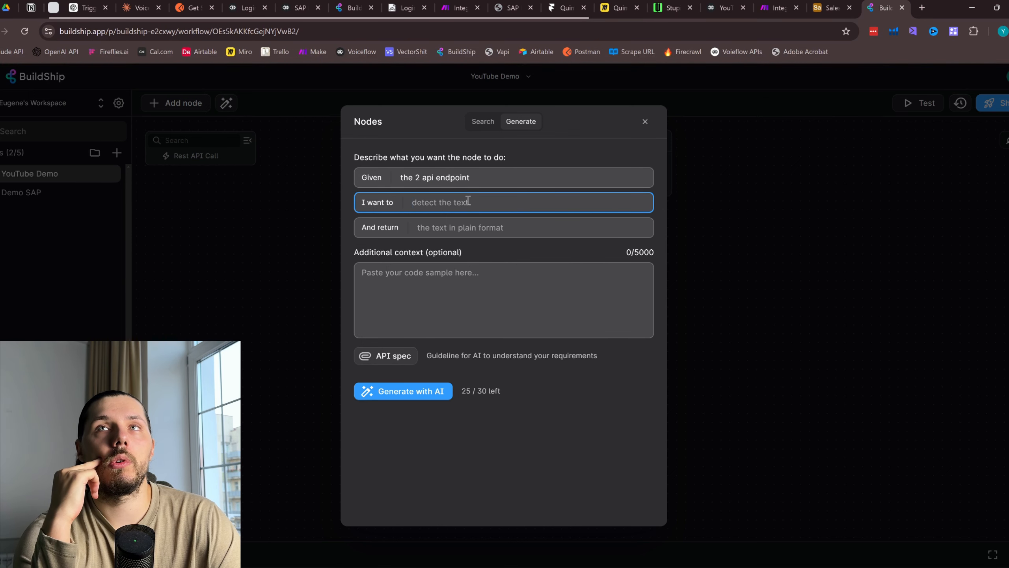
pyautogui.write('get ')
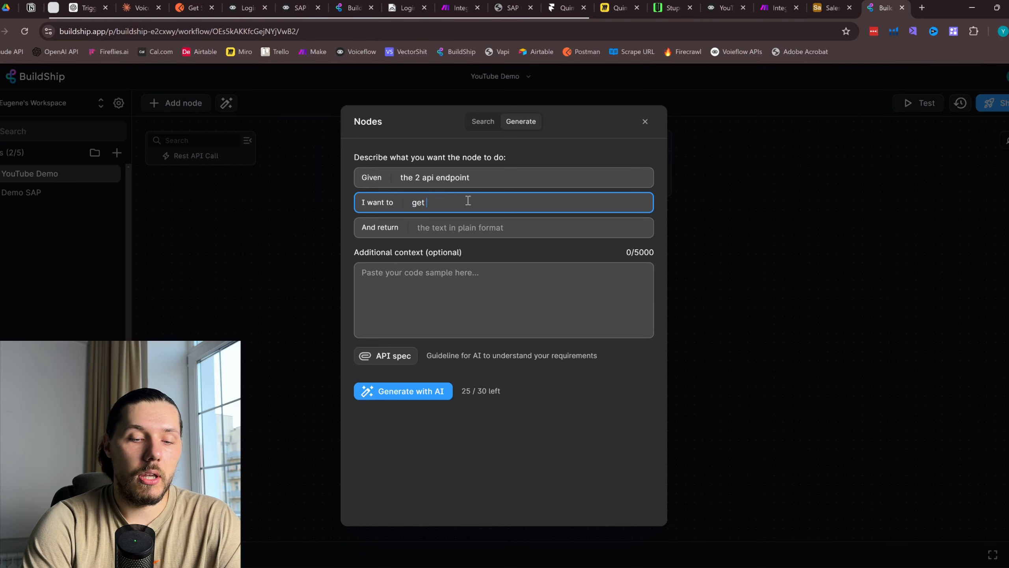
pyautogui.write('all informati')
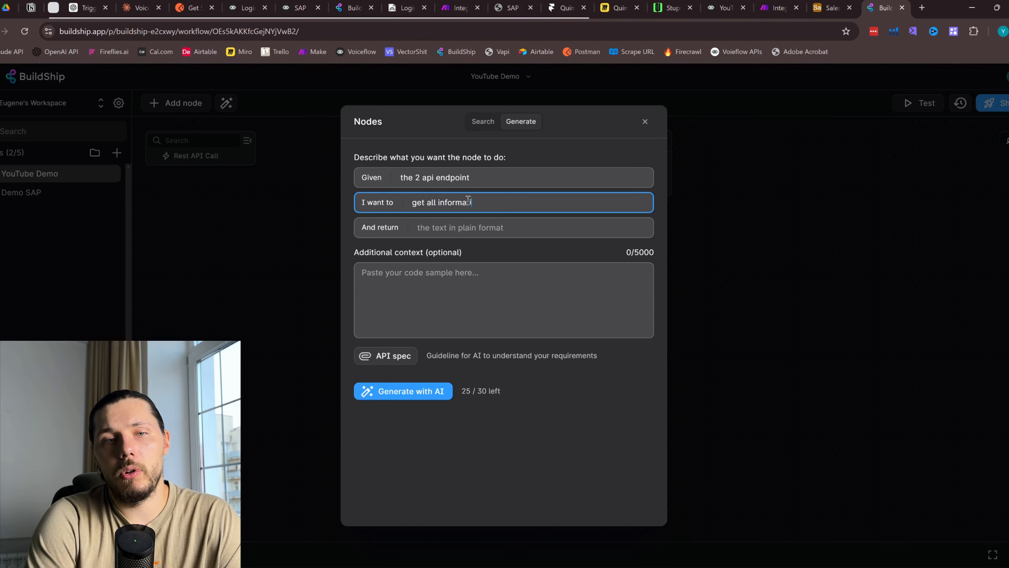
pyautogui.press('BackSpace')
pyautogui.press('BackSpace')
pyautogui.press('BackSpace')
pyautogui.press('BackSpace')
pyautogui.press('BackSpace')
pyautogui.press('BackSpace')
pyautogui.press('BackSpace')
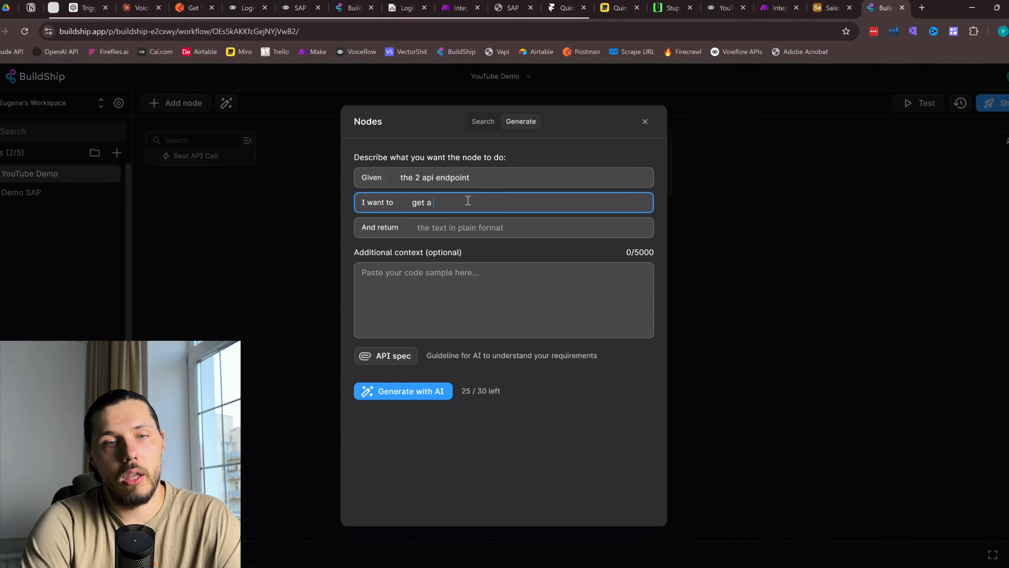
pyautogui.write('a response')
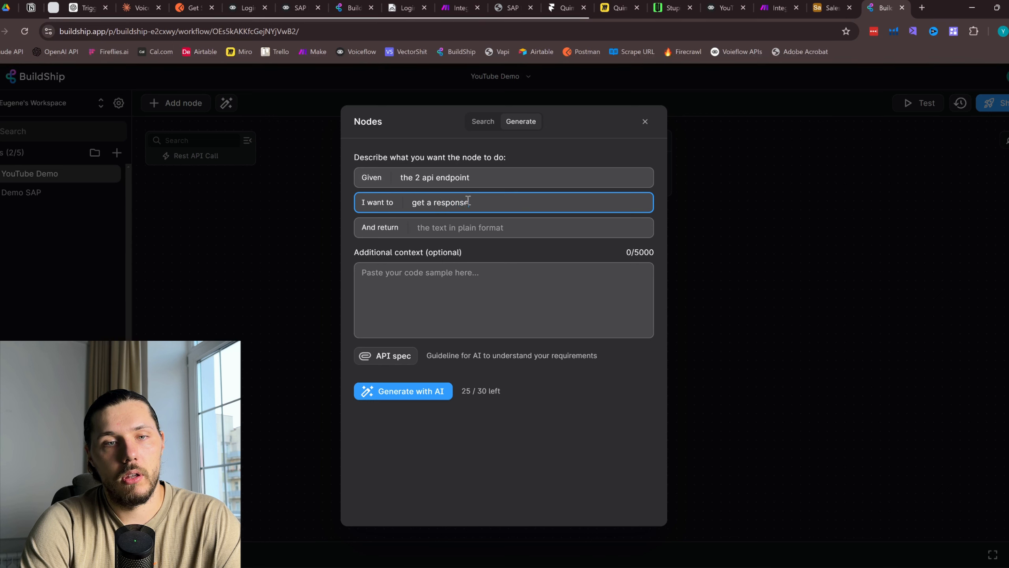
pyautogui.press('BackSpace')
pyautogui.press('BackSpace')
pyautogui.press('BackSpace')
pyautogui.press('BackSpace')
pyautogui.press('BackSpace')
pyautogui.press('BackSpace')
pyautogui.press('BackSpace')
pyautogui.press('BackSpace')
pyautogui.press('BackSpace')
pyautogui.press('BackSpace')
pyautogui.press('BackSpace')
pyautogui.press('BackSpace')
pyautogui.press('BackSpace')
pyautogui.press('BackSpace')
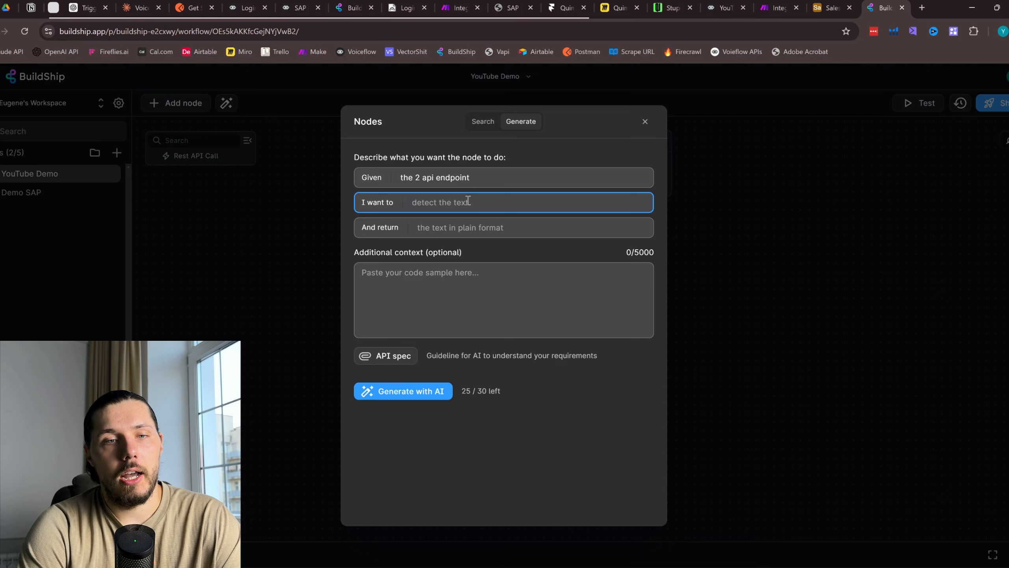
pyautogui.write('connect to SAP')
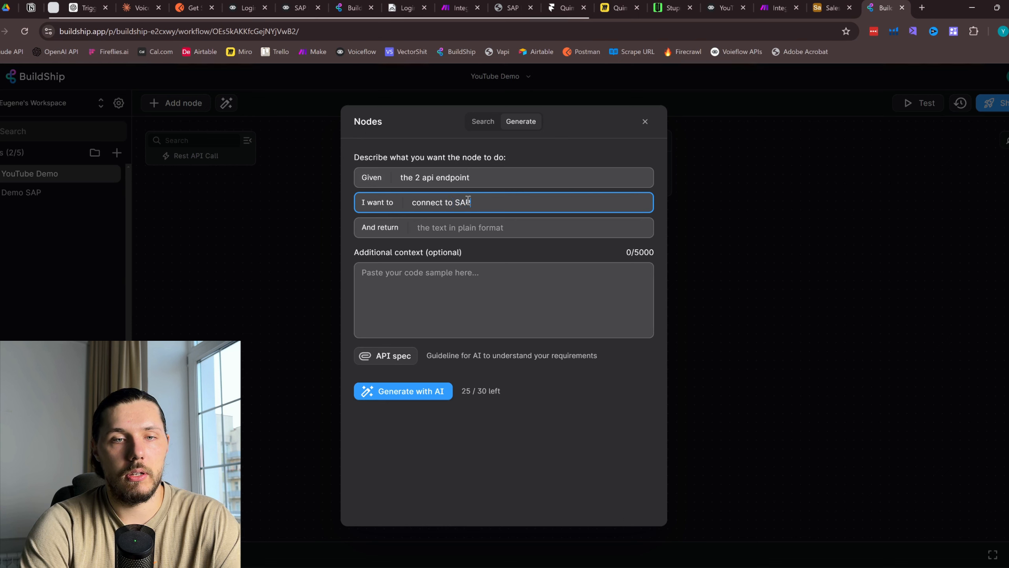
pyautogui.write('busine')
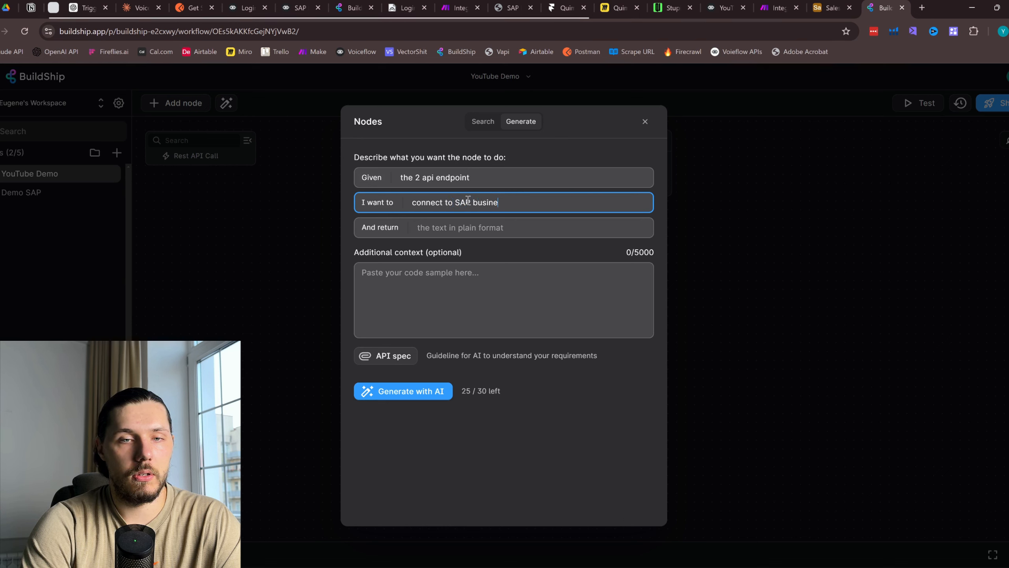
pyautogui.write('ss one thoruhg APIs')
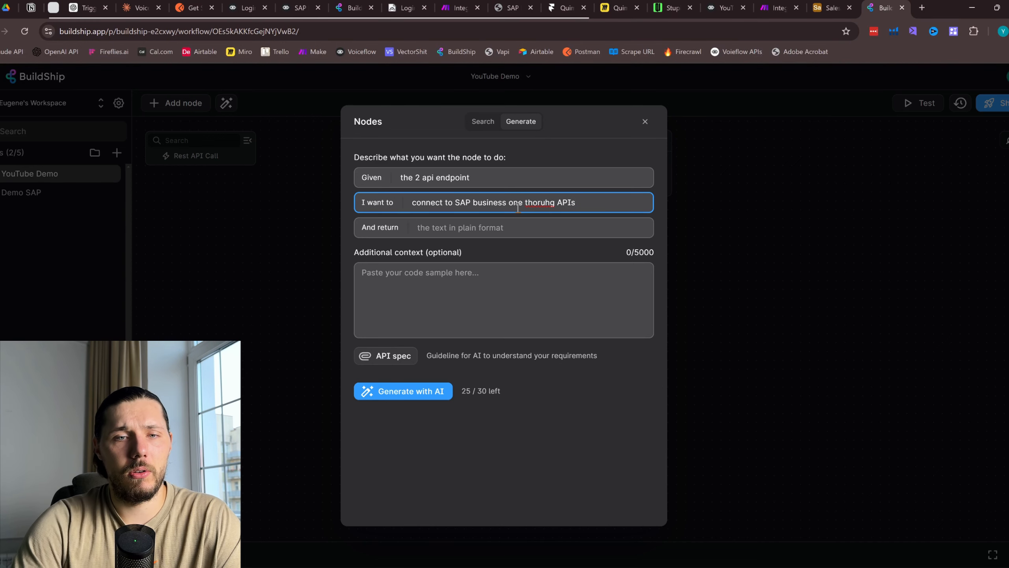
pyautogui.write('through')
# Set And return to 'the business partner information'
pyautogui.click(564, 225)
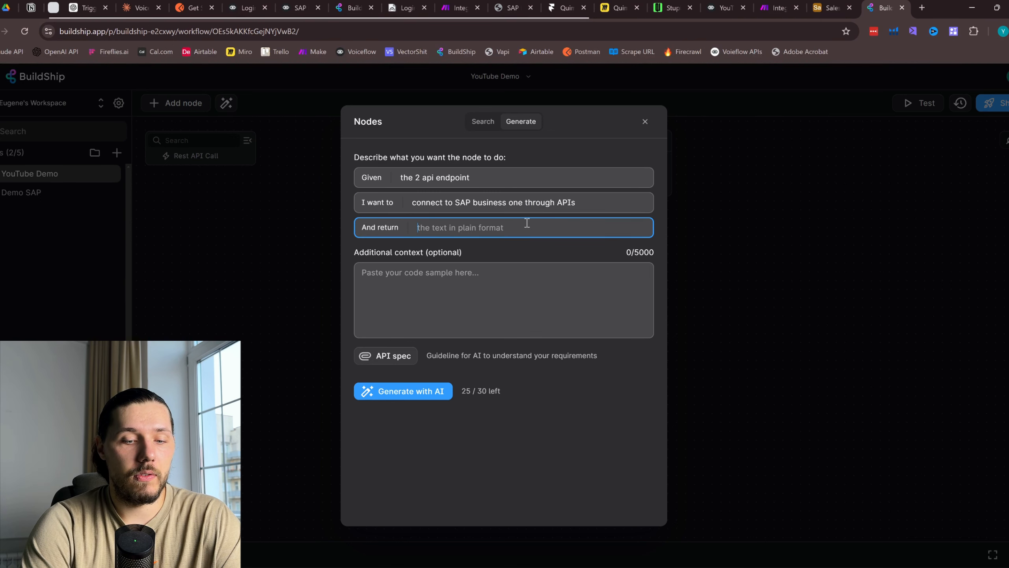
pyautogui.write('t')
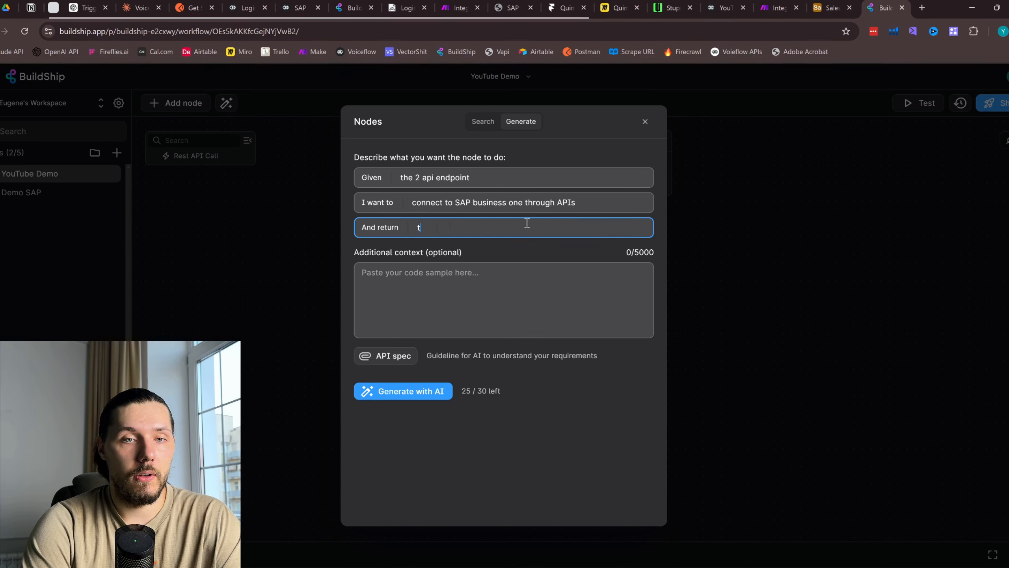
pyautogui.write('he ')
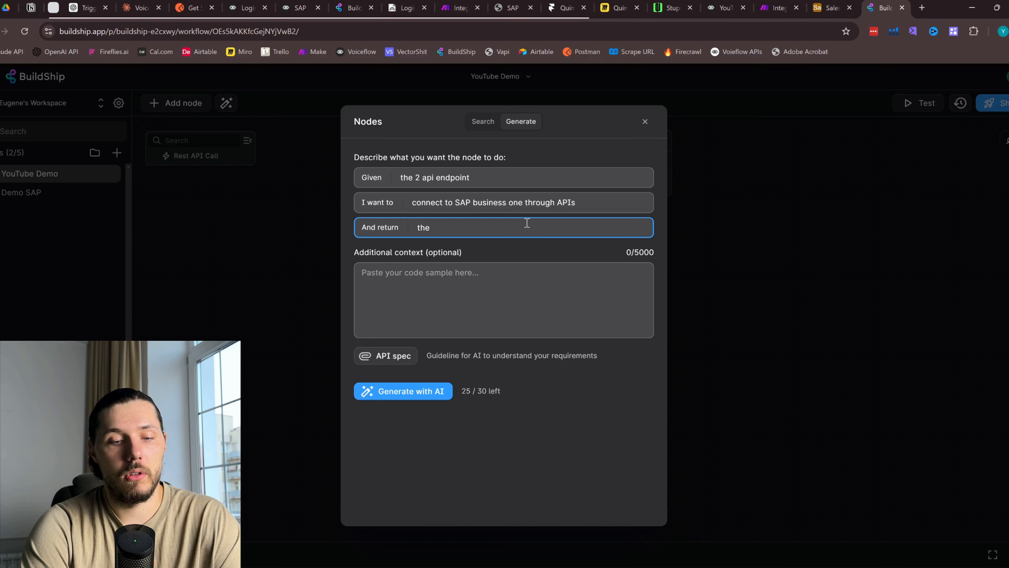
pyautogui.write('cl')
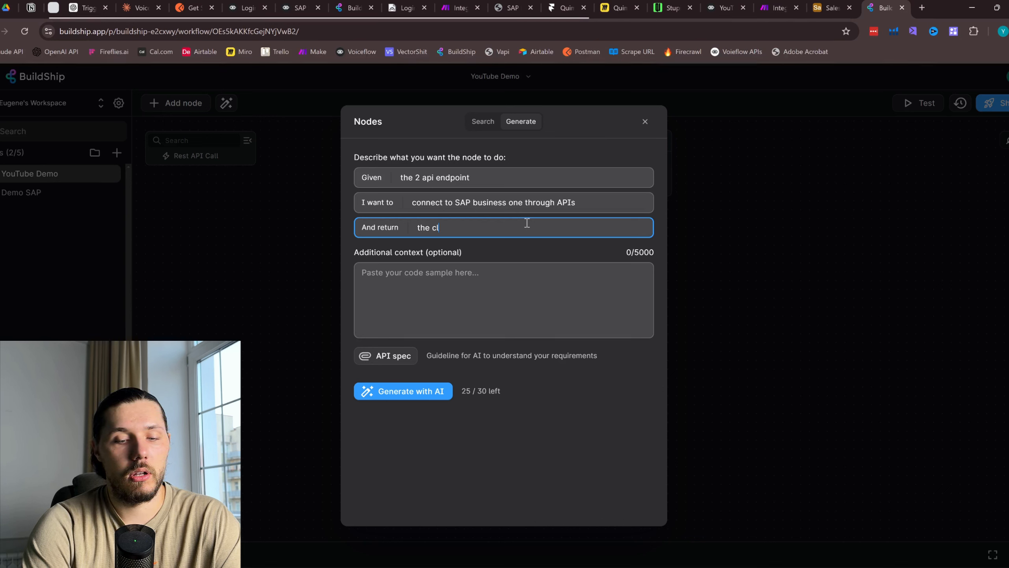
pyautogui.write('ient')
pyautogui.press('BackSpace')
pyautogui.press('BackSpace')
pyautogui.press('BackSpace')
pyautogui.press('BackSpace')
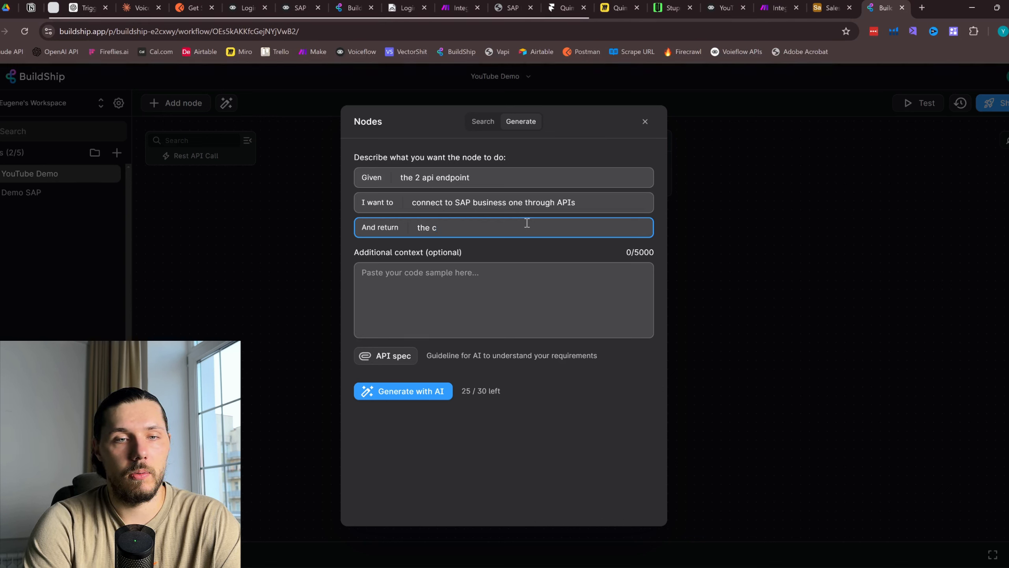
pyautogui.press('BackSpace')
pyautogui.write('business partner')
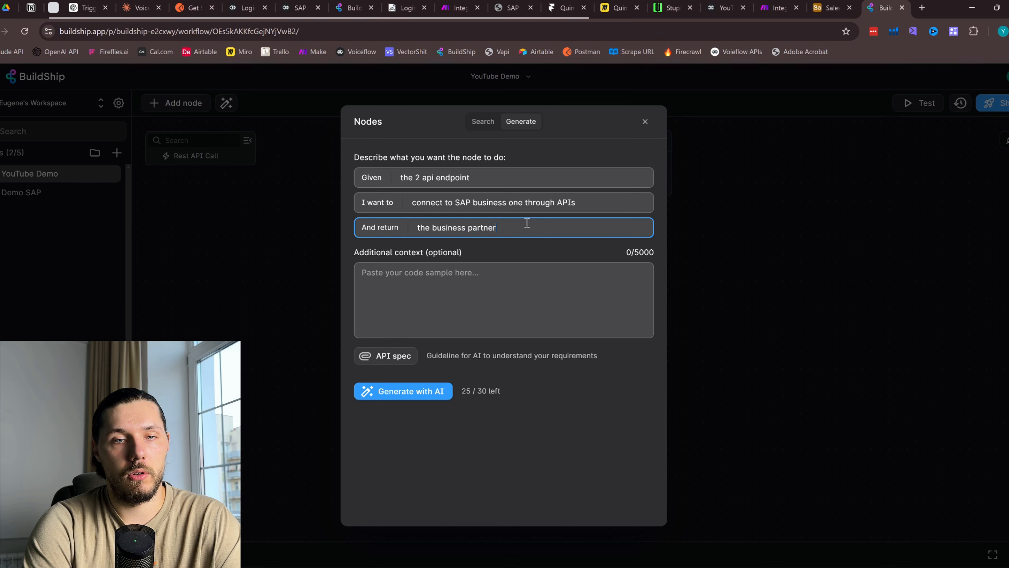
pyautogui.write(' information')
# Write additional context introducing the 2-endpoint logic and step 1: call endpoint #1 for the sessionID
pyautogui.click(476, 269)
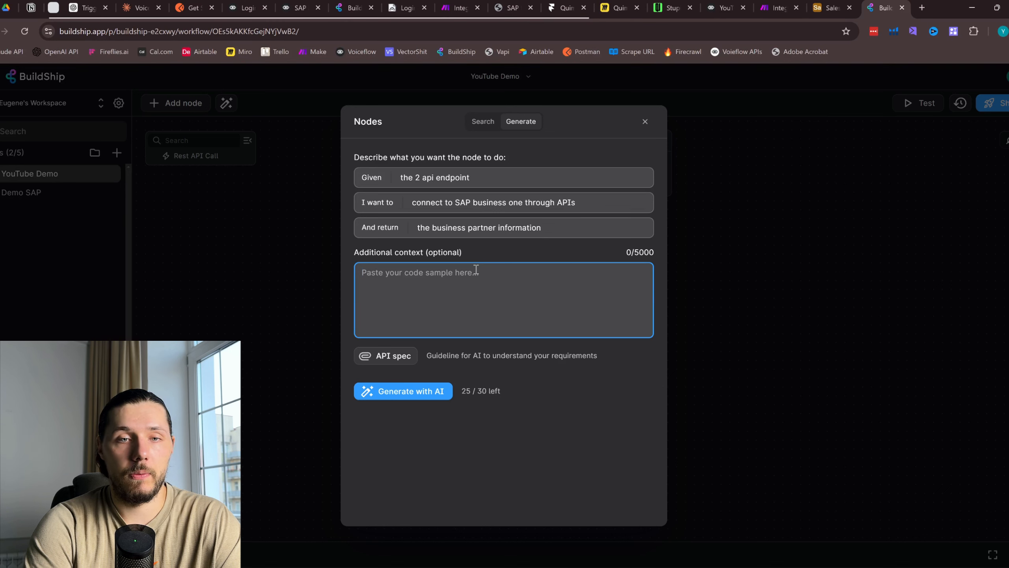
pyautogui.write('I ')
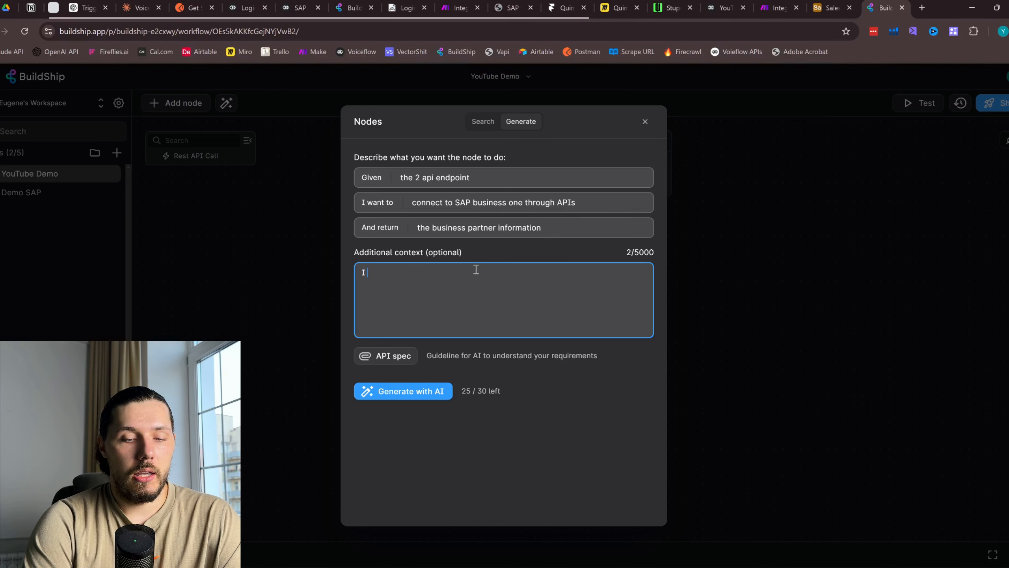
pyautogui.write('have 2 endpoi')
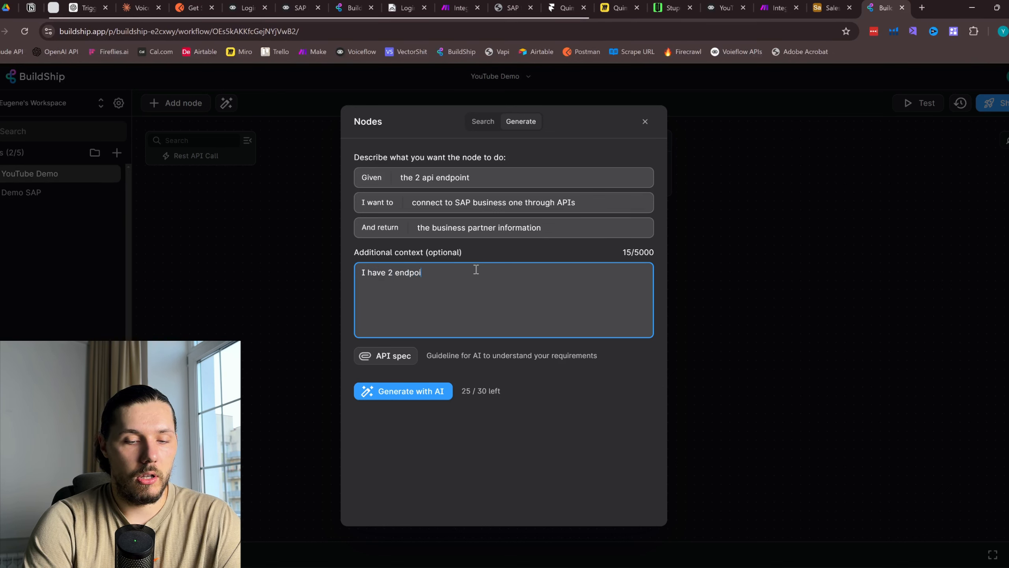
pyautogui.write('nt that I ')
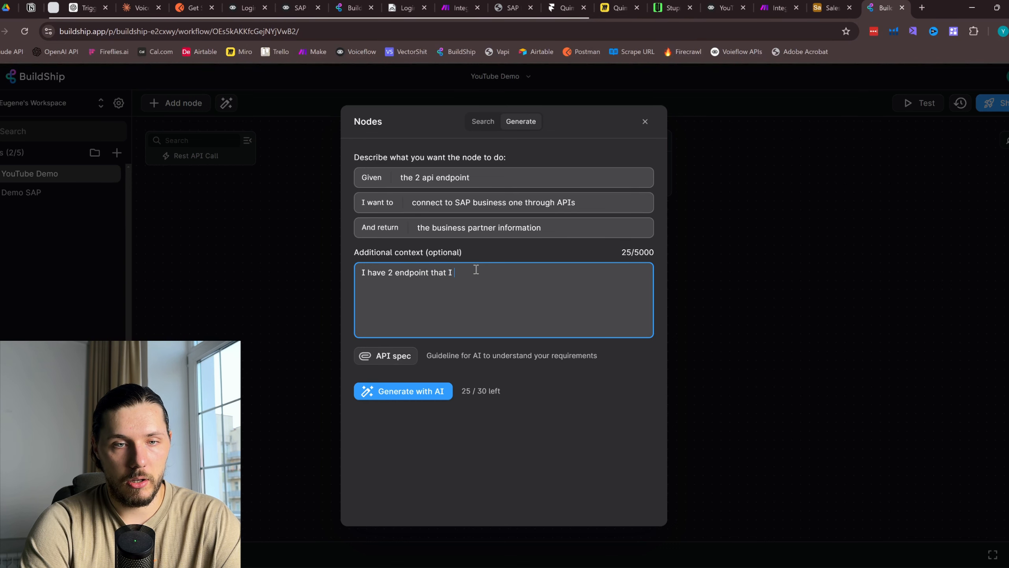
pyautogui.write('want to use')
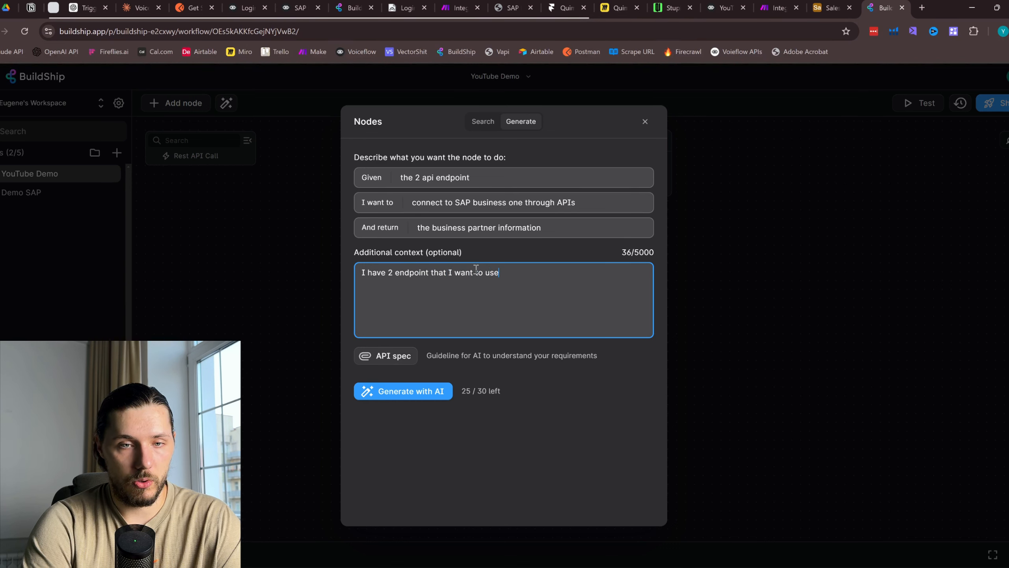
pyautogui.write(', this is how the log')
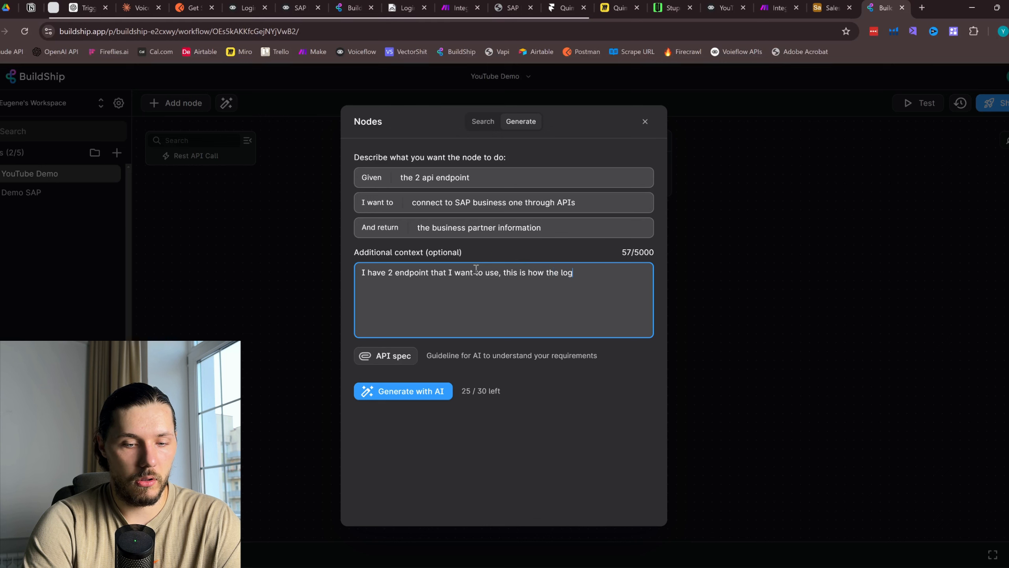
pyautogui.write('ic sh')
pyautogui.press('BackSpace')
pyautogui.write('sho')
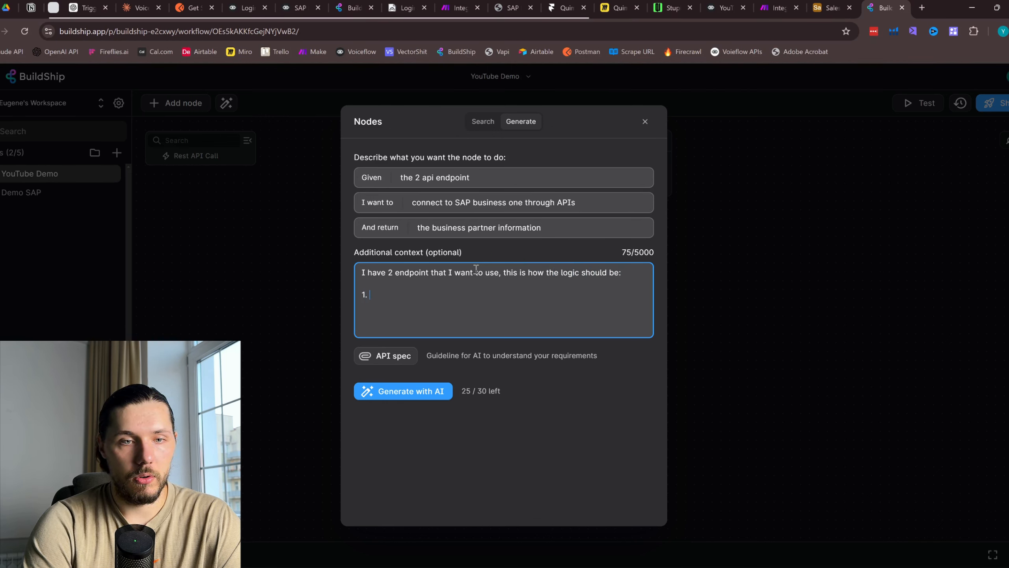
pyautogui.write('We need to ')
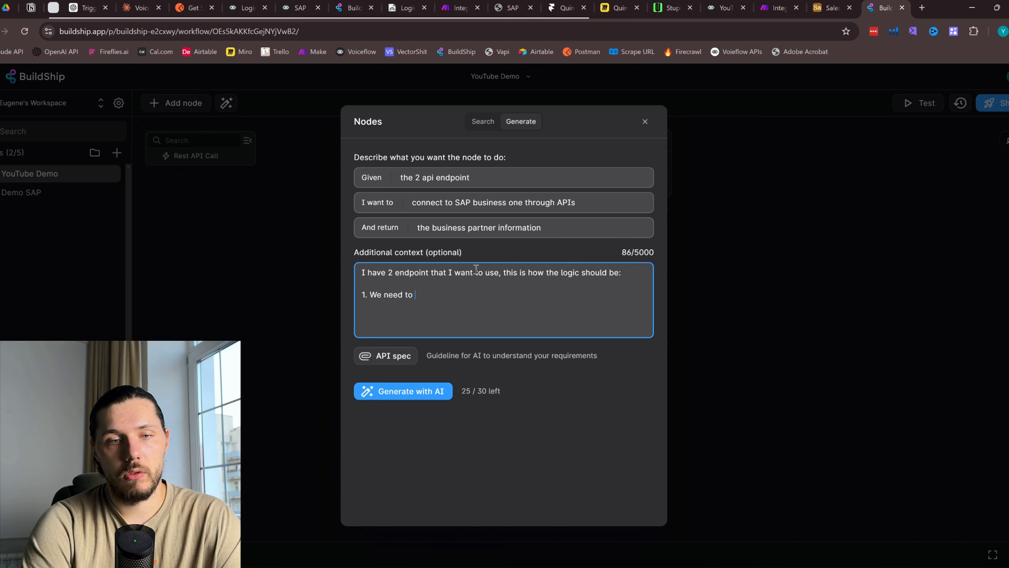
pyautogui.write('call e')
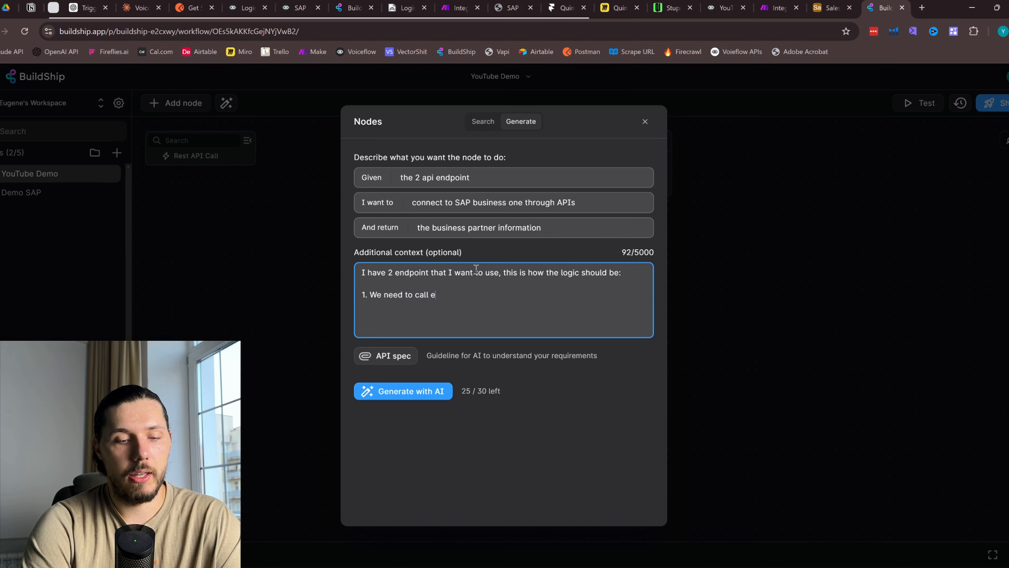
pyautogui.write('ndpoint #1')
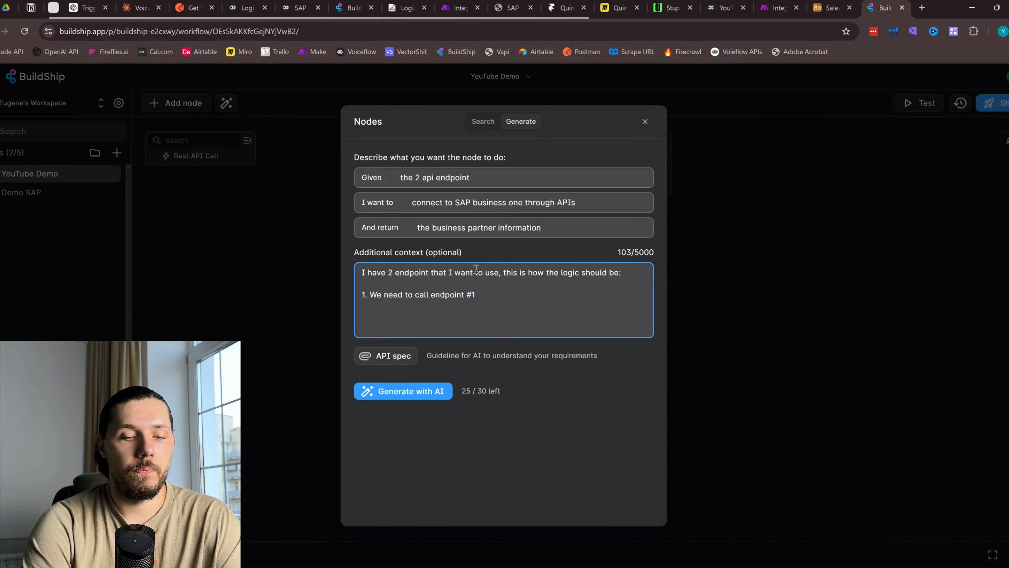
pyautogui.write(' to get the ')
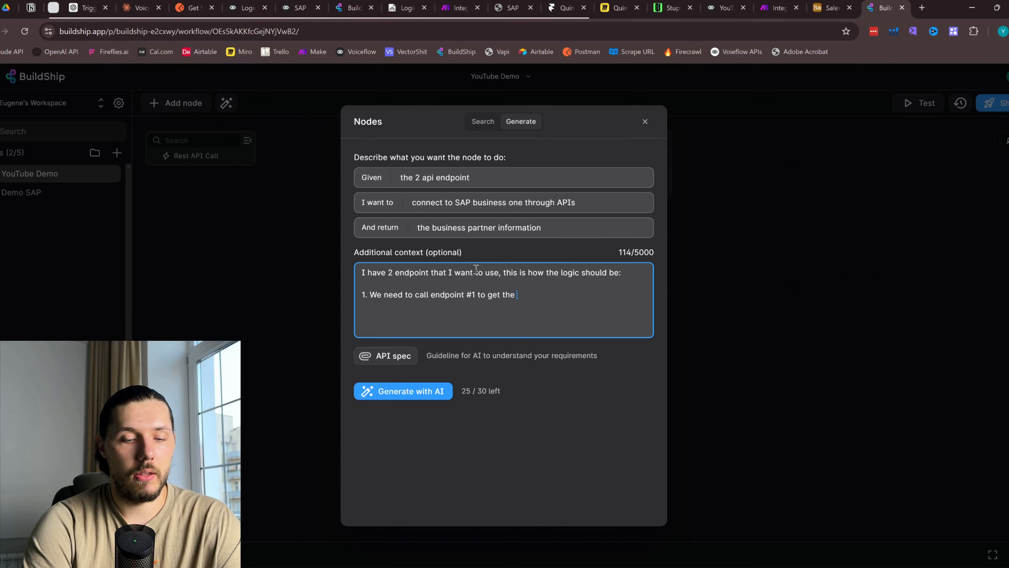
pyautogui.write('session')
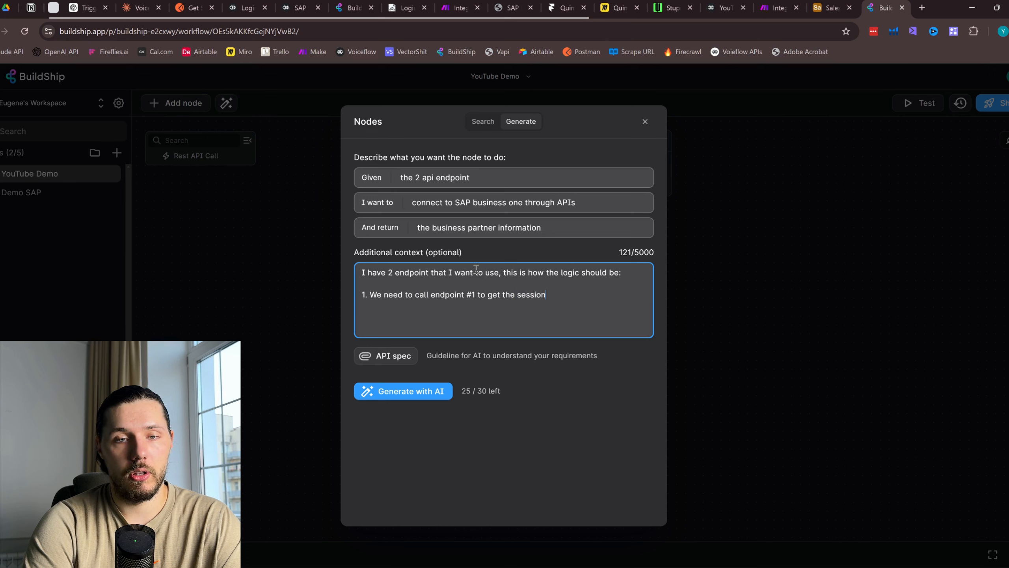
pyautogui.press('BackSpace')
pyautogui.write('ID')
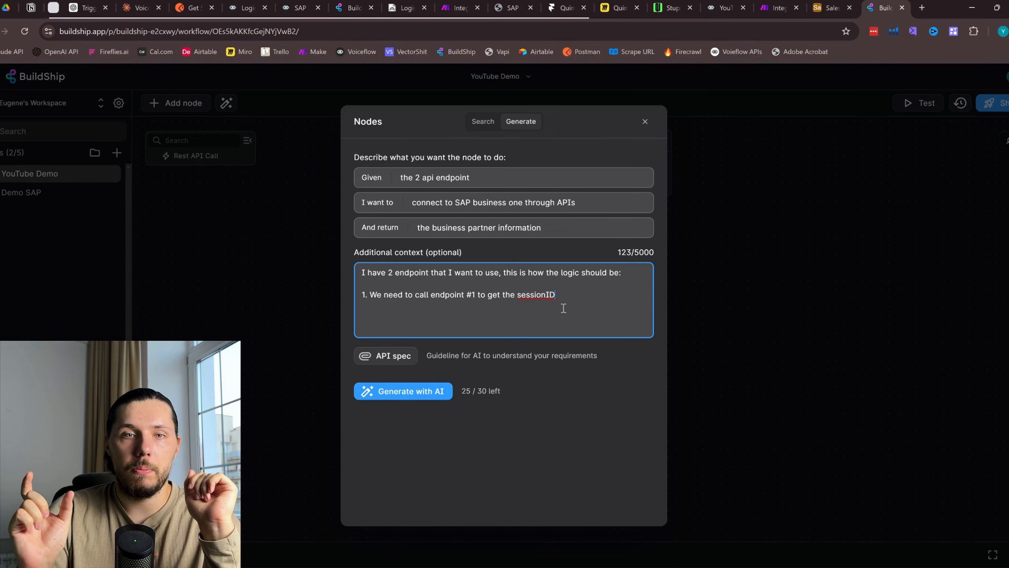
pyautogui.click(620, 7)
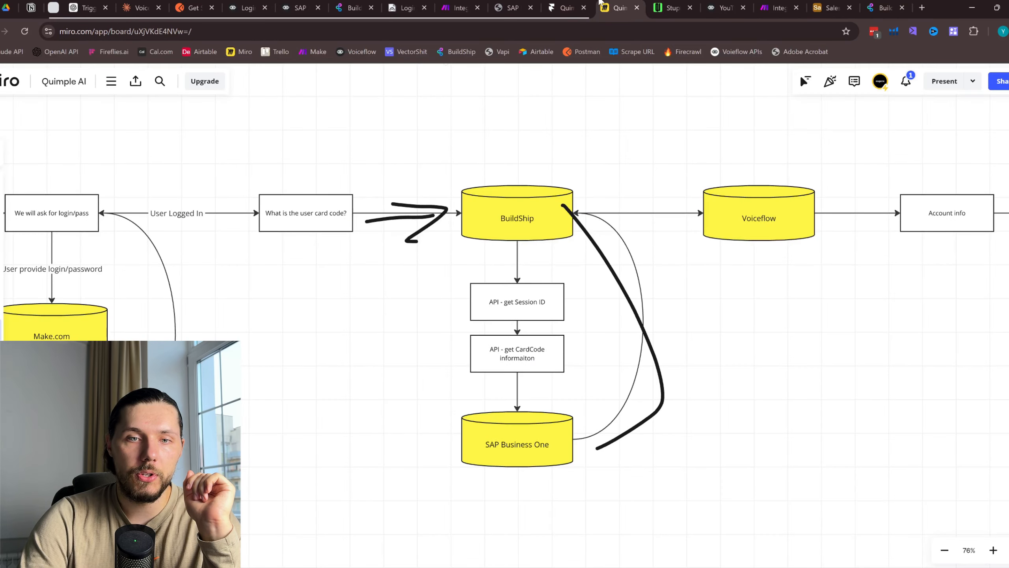
pyautogui.moveTo(549, 284); pyautogui.dragTo(493, 276)
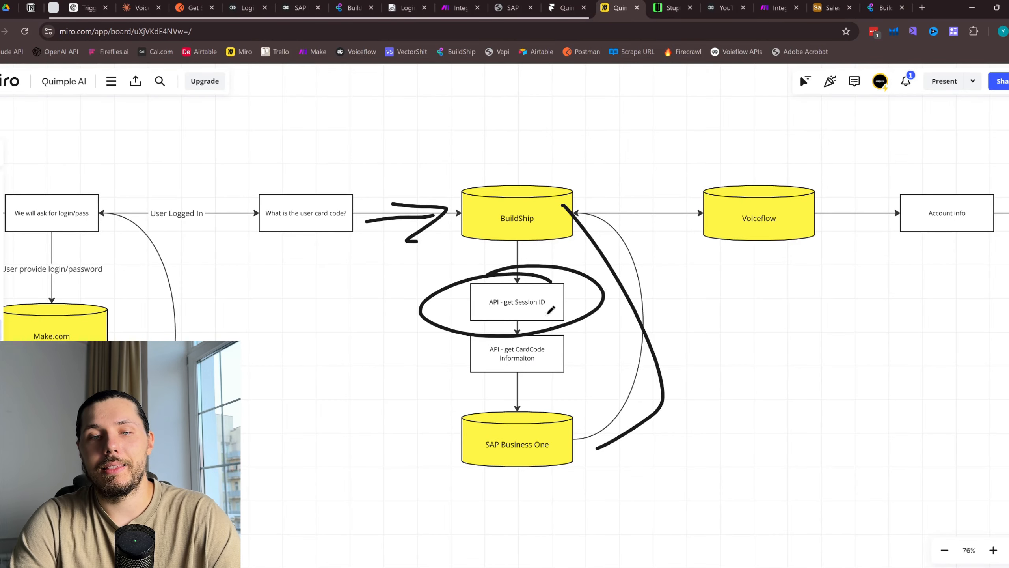
pyautogui.hotkey('ctrl', 'z')
pyautogui.hotkey('ctrl', 'z')
pyautogui.click(880, 8)
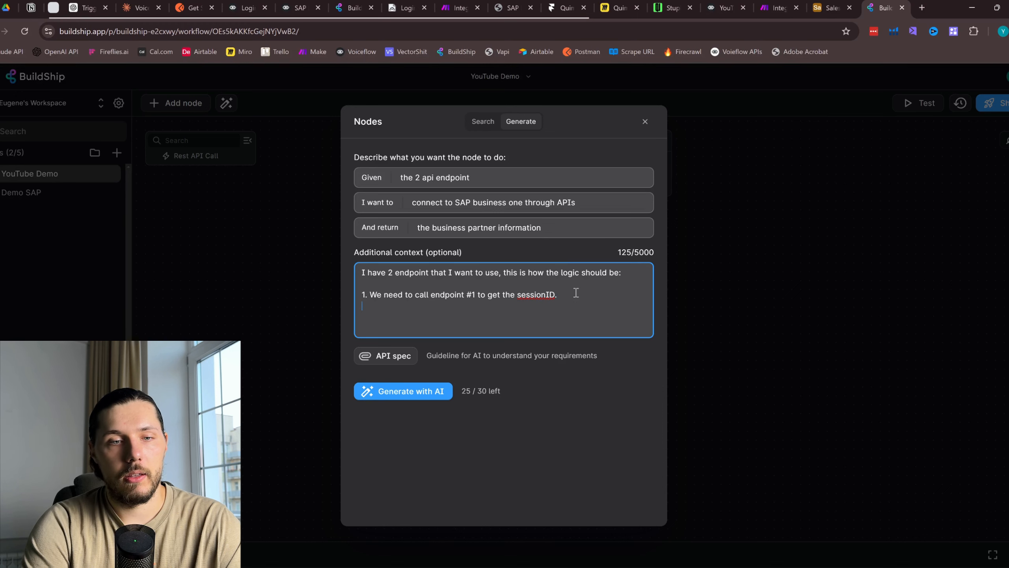
# Add context step 2, saving the SessionId from the response into the variable, and begin step 3
pyautogui.write('2. ')
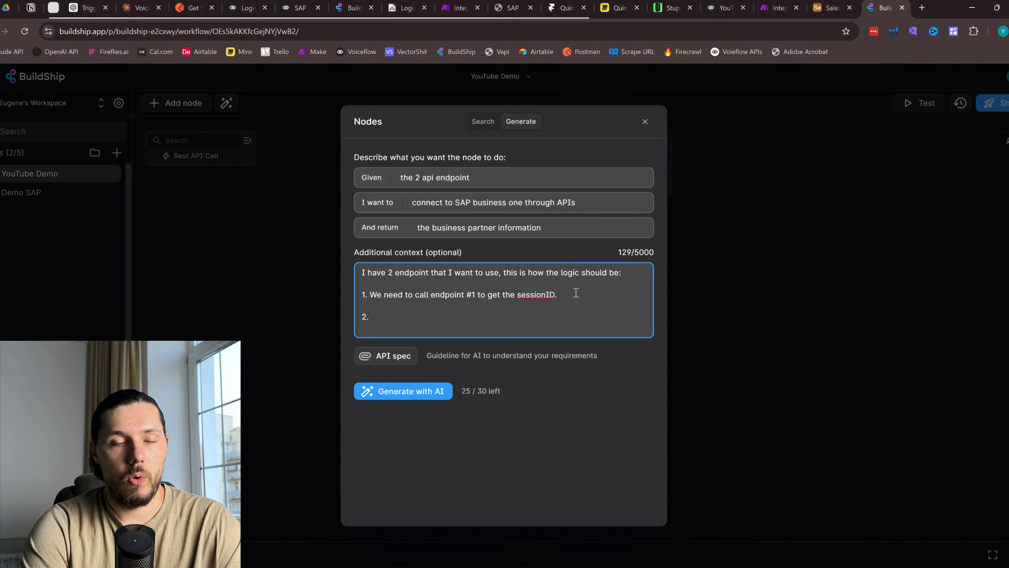
pyautogui.write('When')
pyautogui.press('BackSpace')
pyautogui.press('BackSpace')
pyautogui.press('BackSpace')
pyautogui.press('BackSpace')
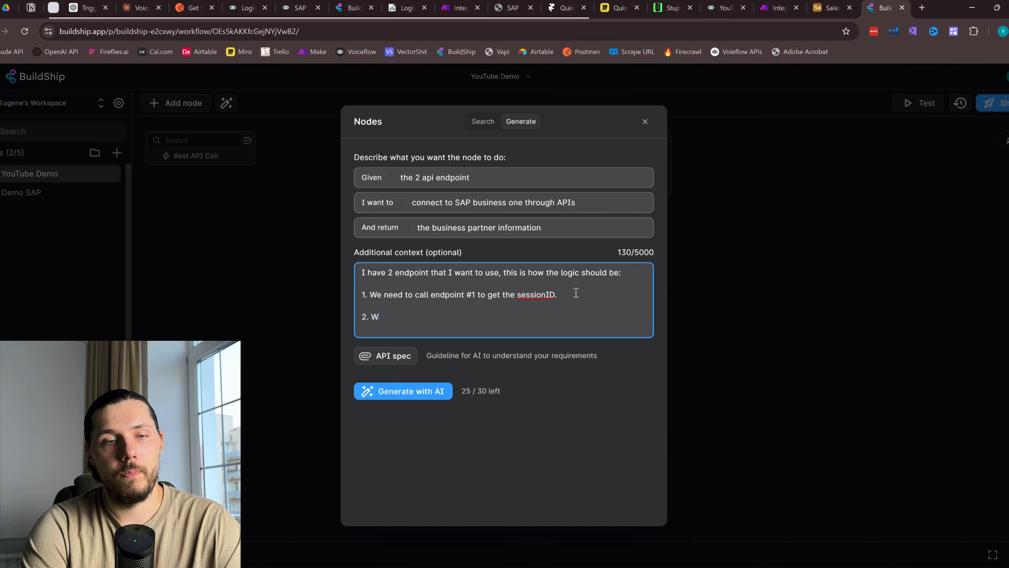
pyautogui.press('BackSpace')
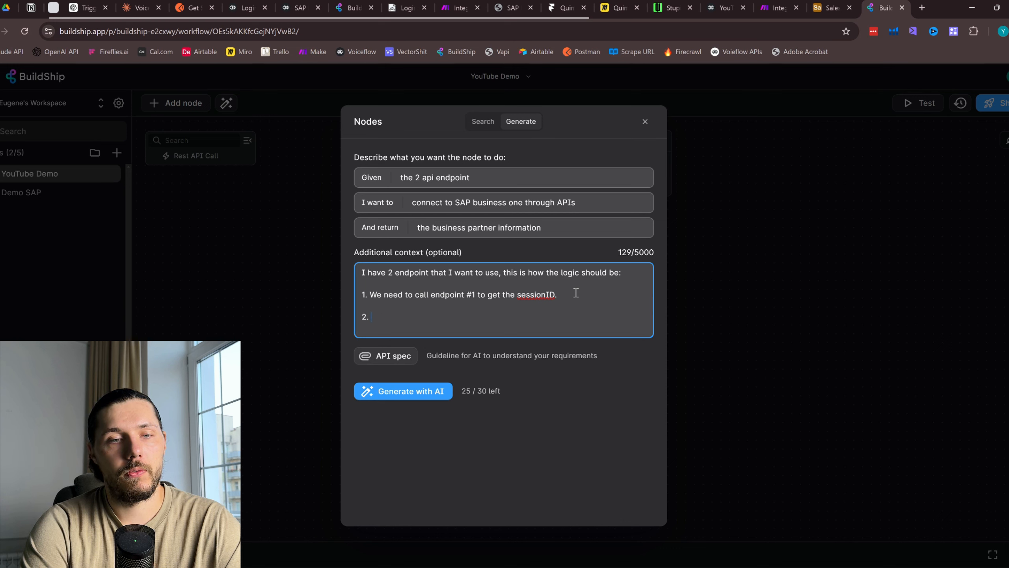
pyautogui.write('From the output')
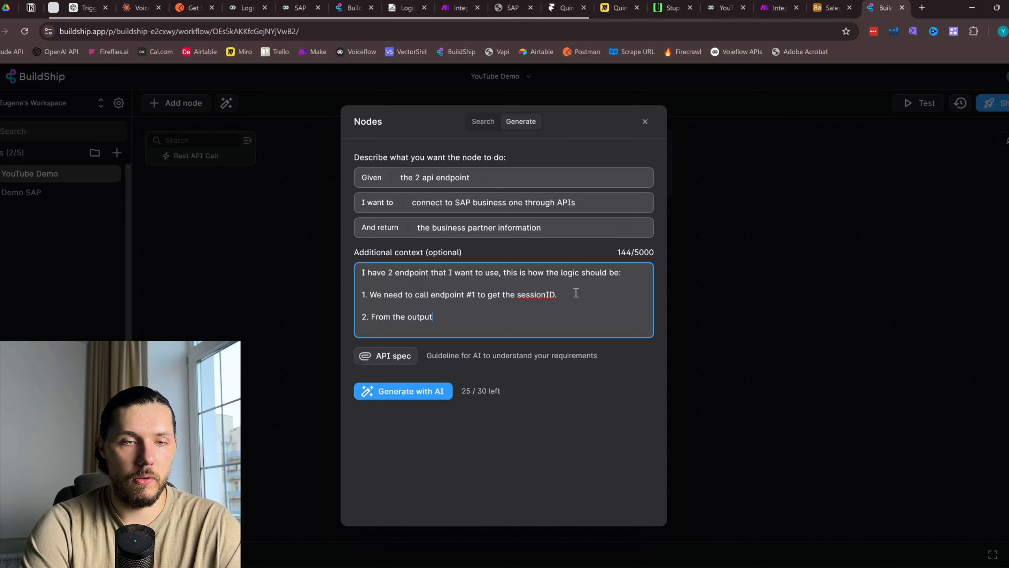
pyautogui.press('BackSpace')
pyautogui.press('BackSpace')
pyautogui.press('BackSpace')
pyautogui.press('BackSpace')
pyautogui.press('BackSpace')
pyautogui.press('BackSpace')
pyautogui.write('response ')
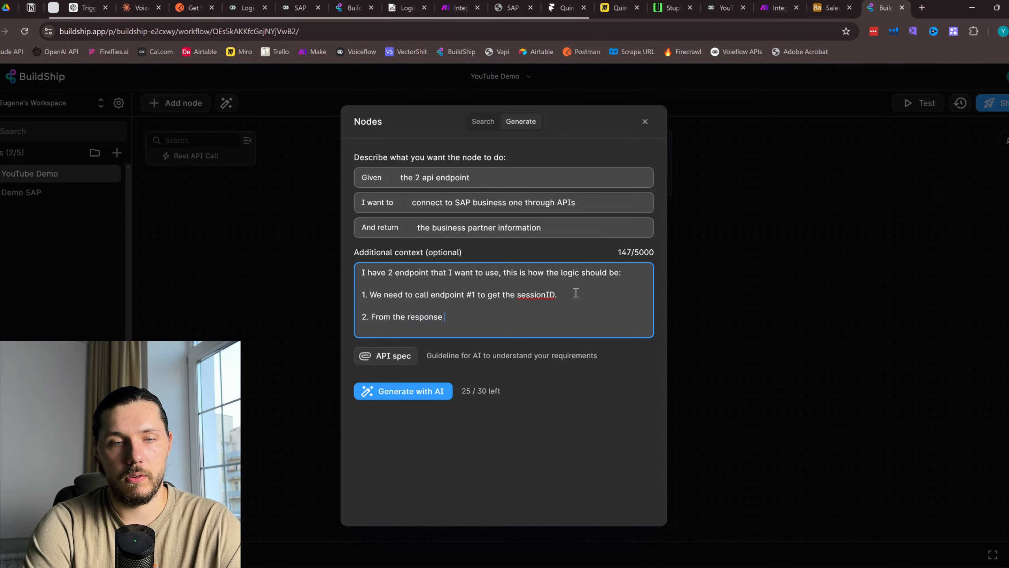
pyautogui.write('you nee')
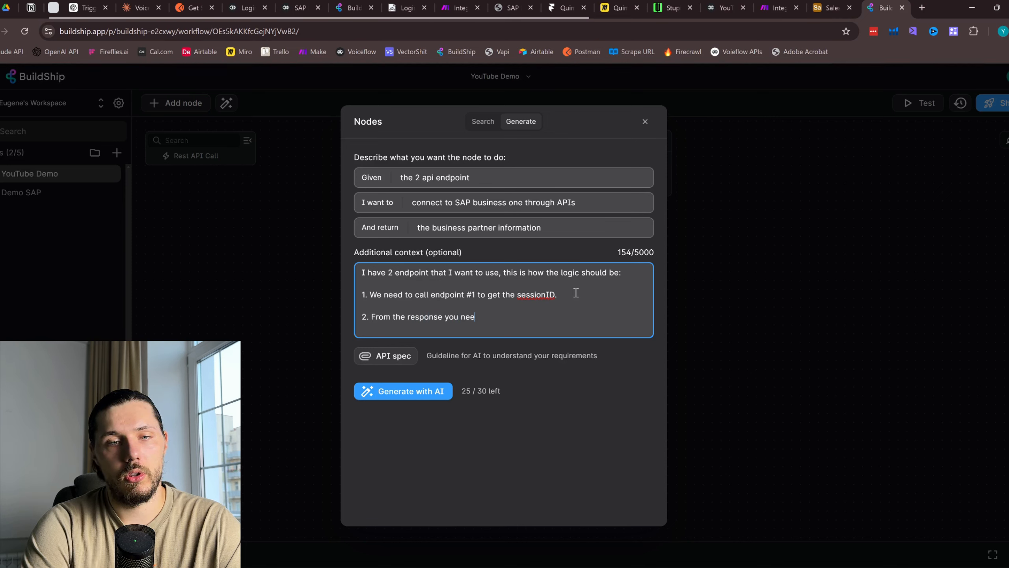
pyautogui.write('d to save the ')
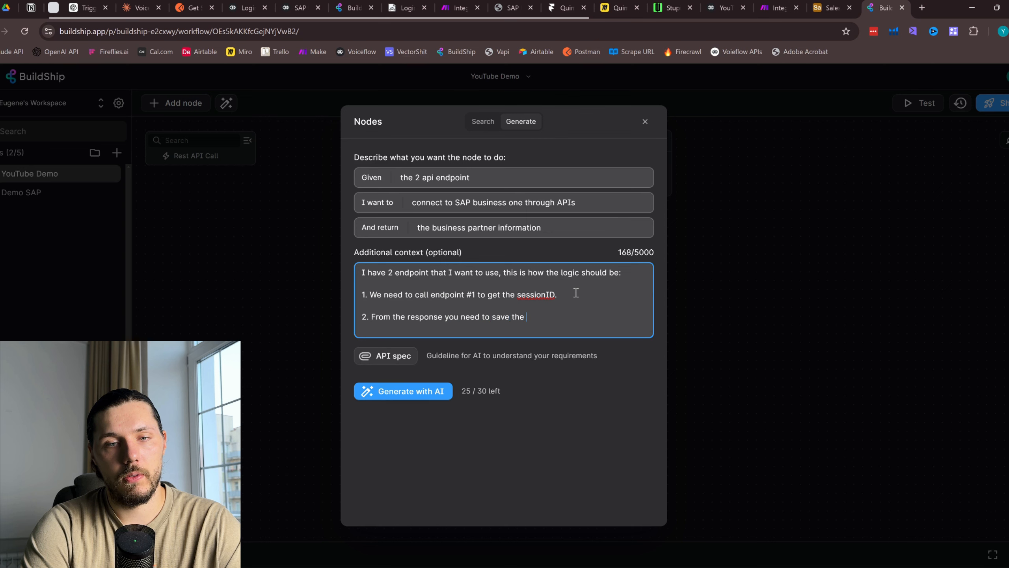
pyautogui.write('Session')
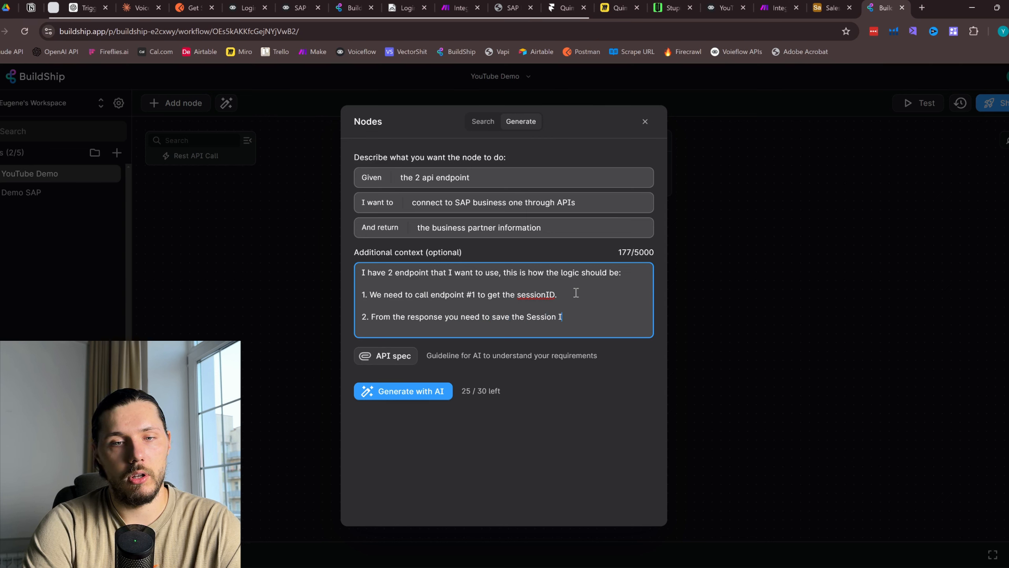
pyautogui.write('Id ')
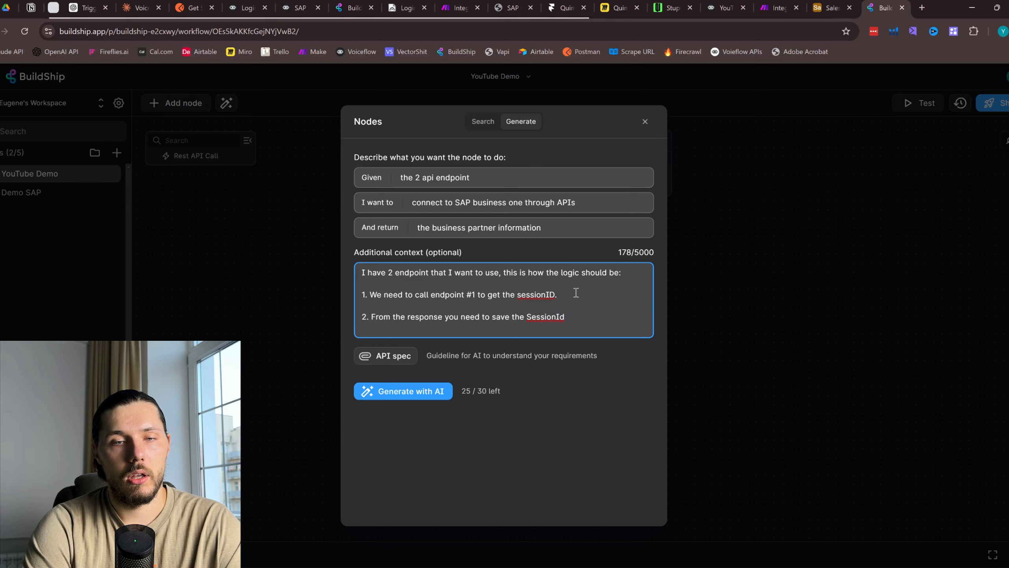
pyautogui.write('into the va')
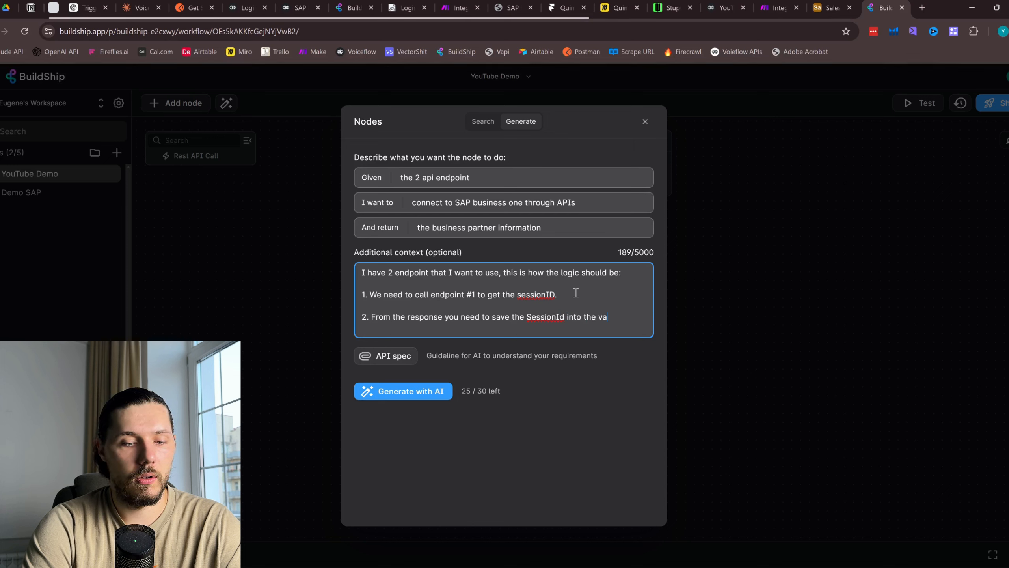
pyautogui.write('riable.')
pyautogui.press('Return')
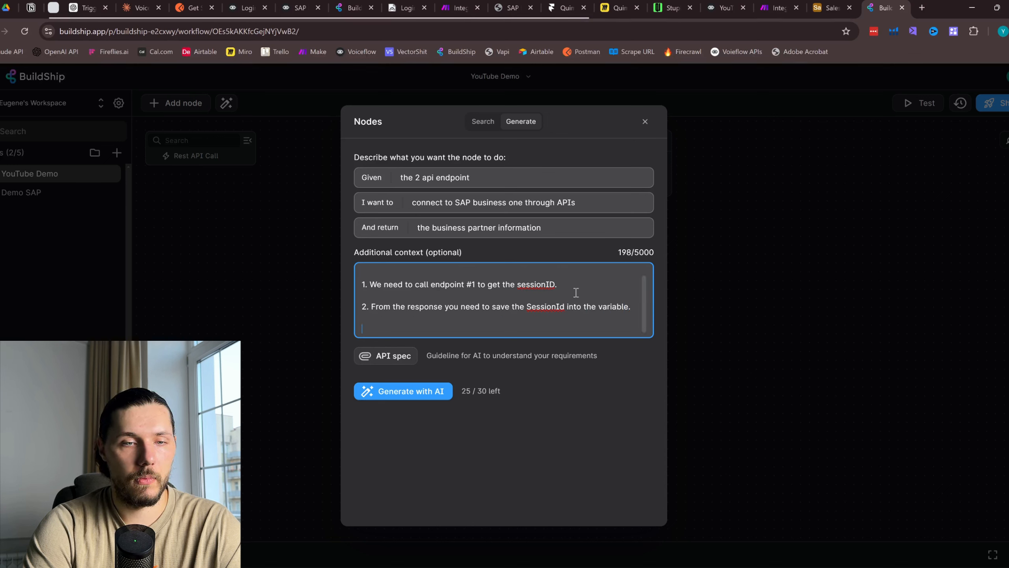
pyautogui.write('3.')
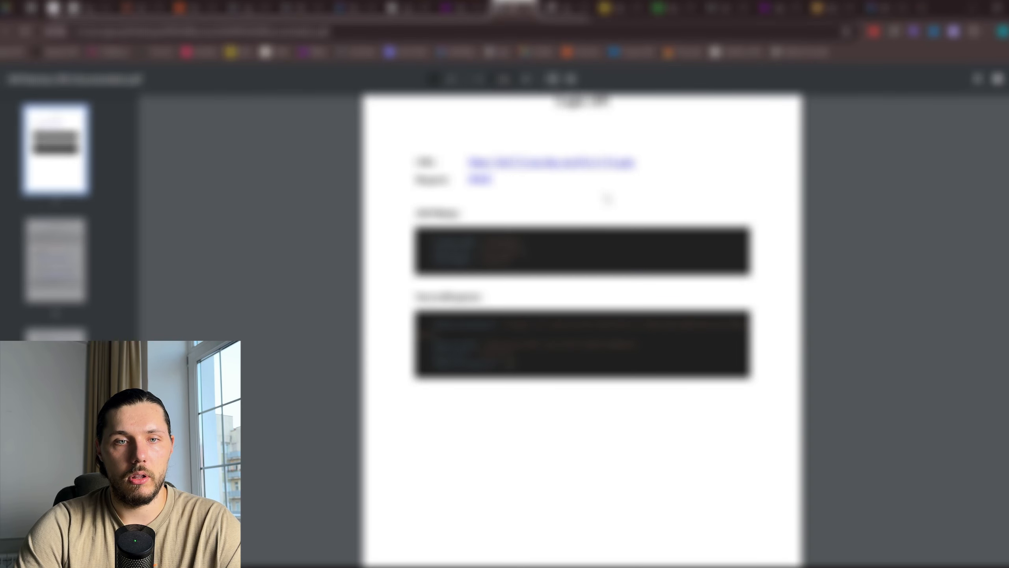
pyautogui.scroll(3, 607, 199)
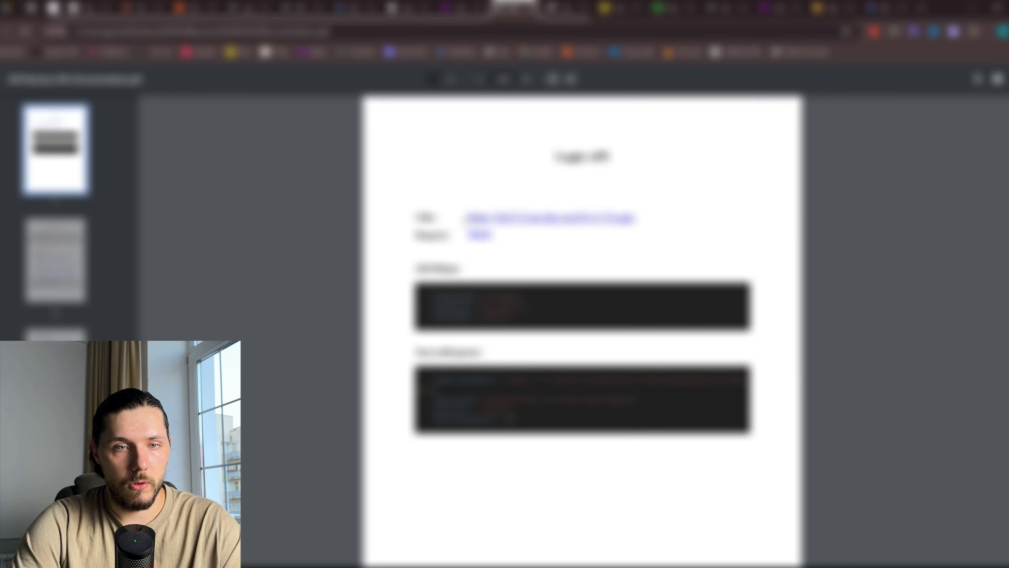
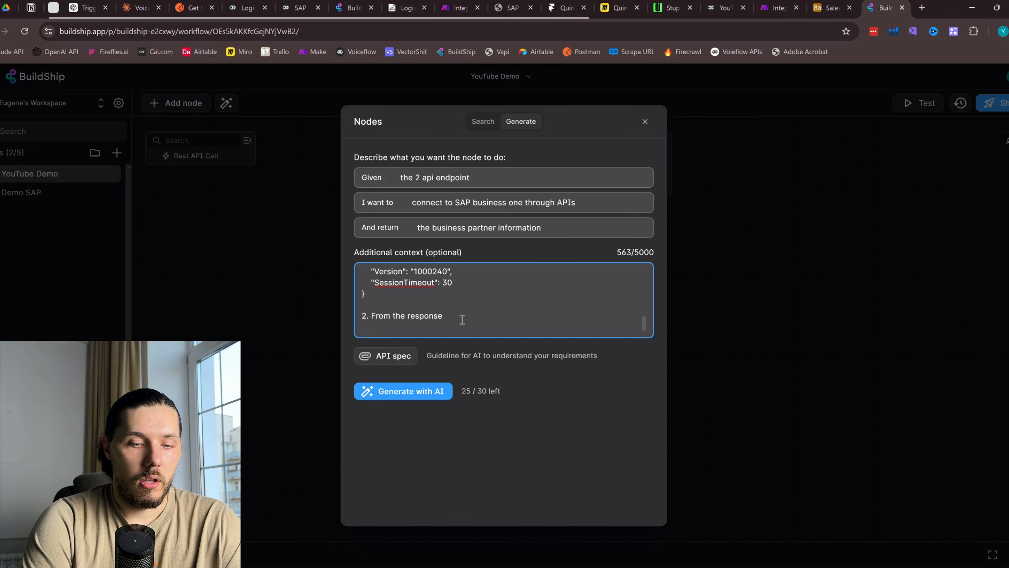
# Add context step 2: get the SessionId parameter and save it in the SessionId variable, then start step 3
pyautogui.write('you have, y')
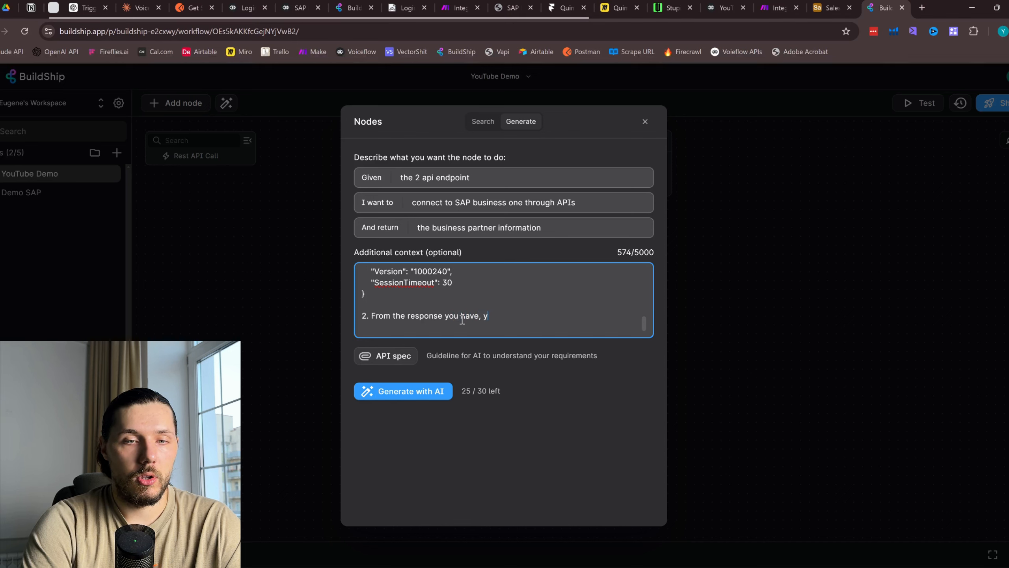
pyautogui.write('ou need to g')
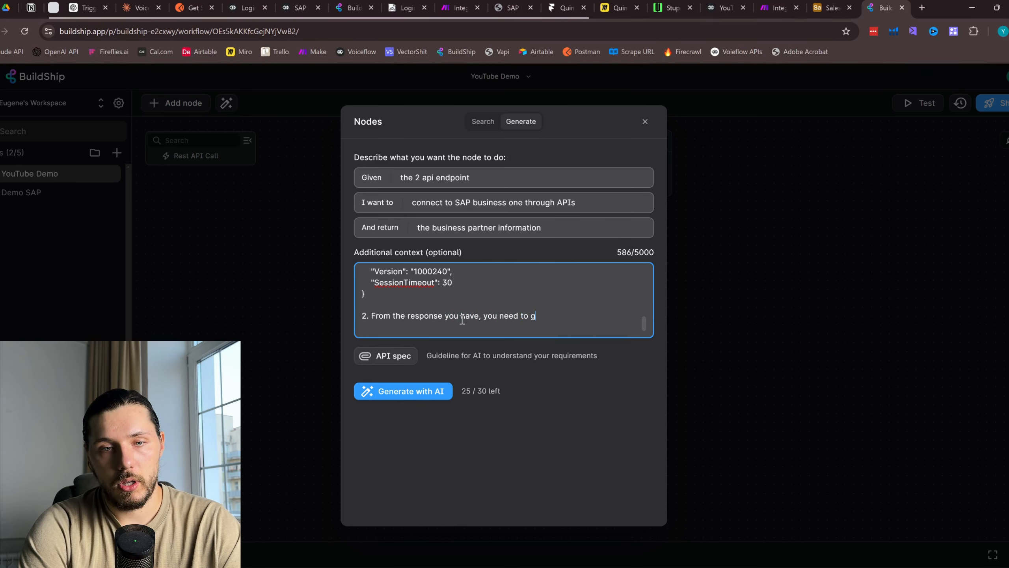
pyautogui.write('et the SessionI')
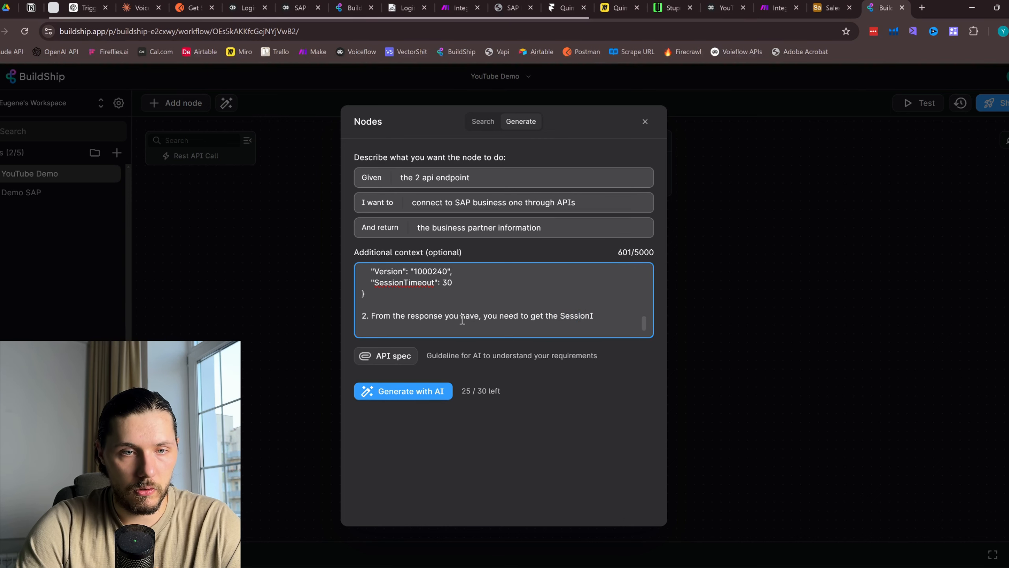
pyautogui.scroll(2, 462, 319)
pyautogui.scroll(-3, 477, 314)
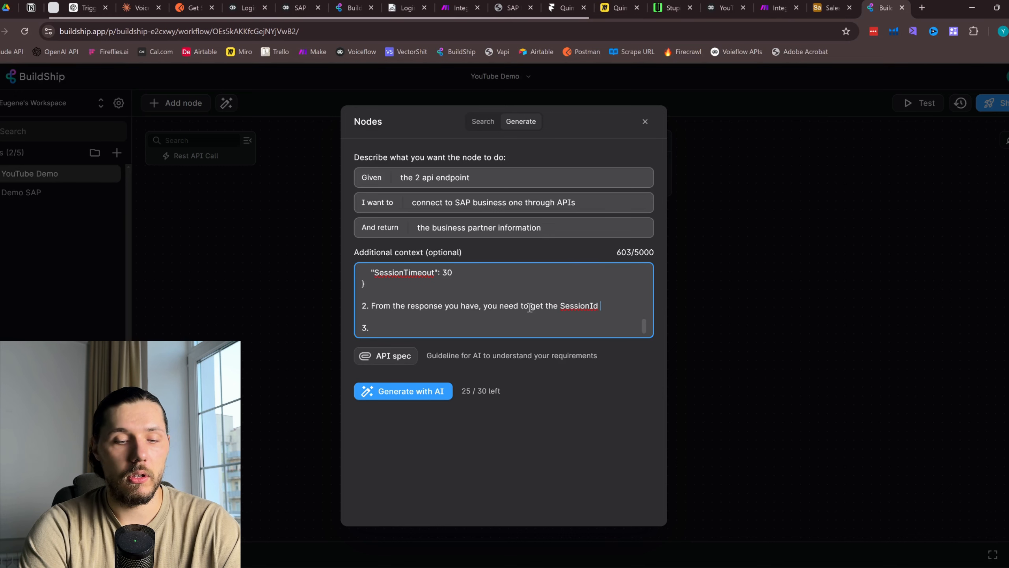
pyautogui.write('paramater')
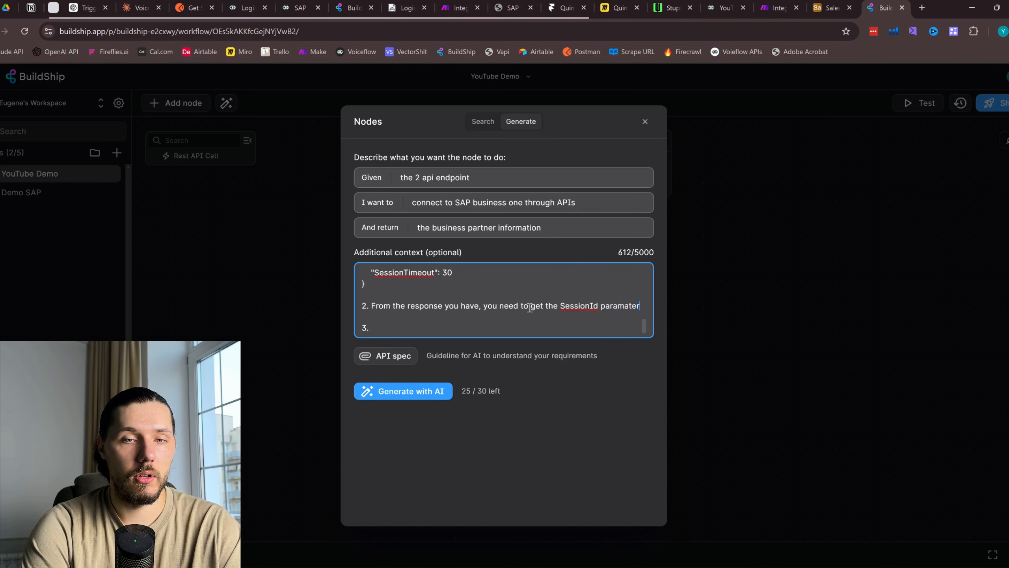
pyautogui.write(' and save it in')
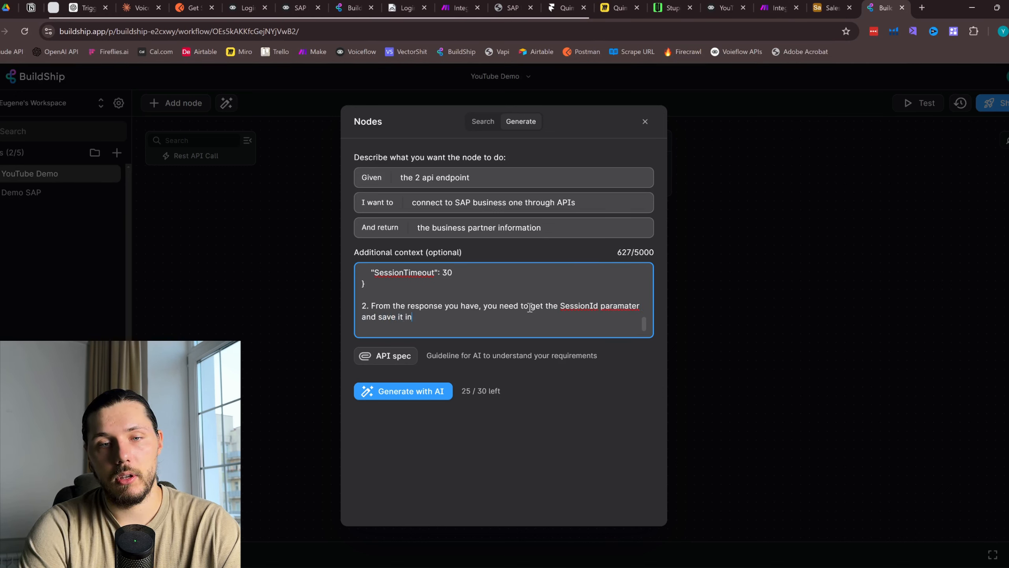
pyautogui.write(' the SessionID')
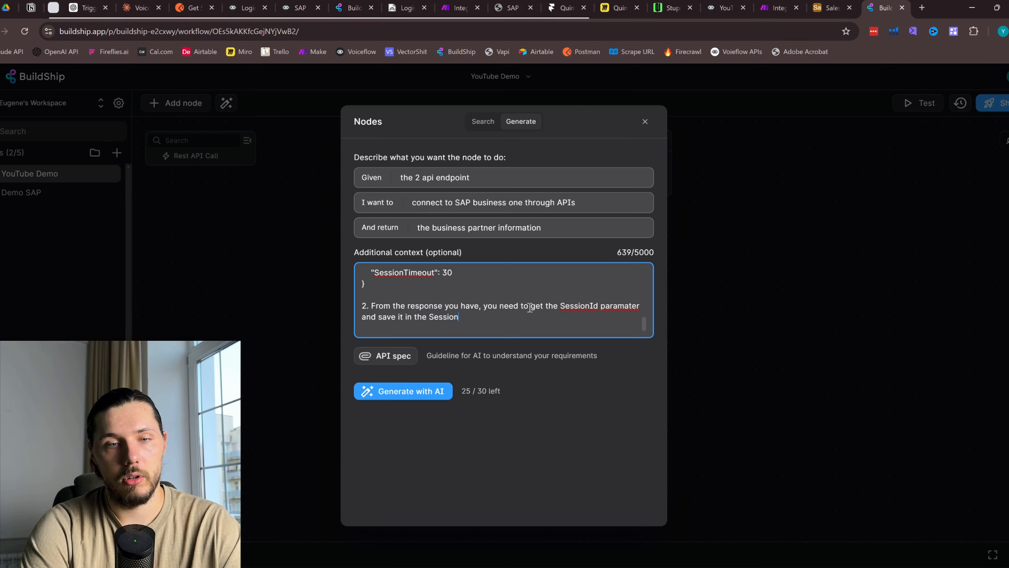
pyautogui.press('BackSpace')
pyautogui.press('BackSpace')
pyautogui.write('d ')
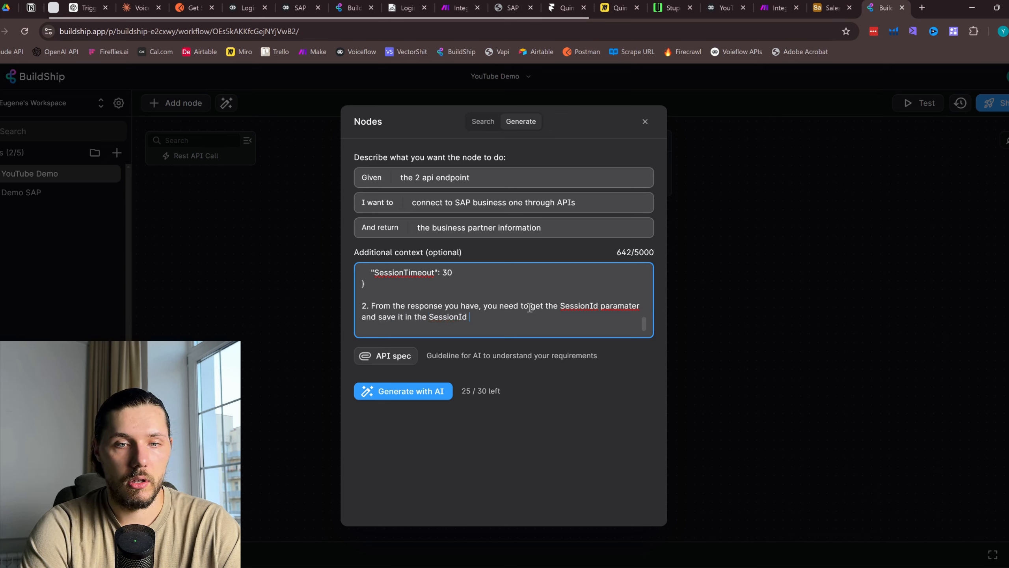
pyautogui.write('variable.')
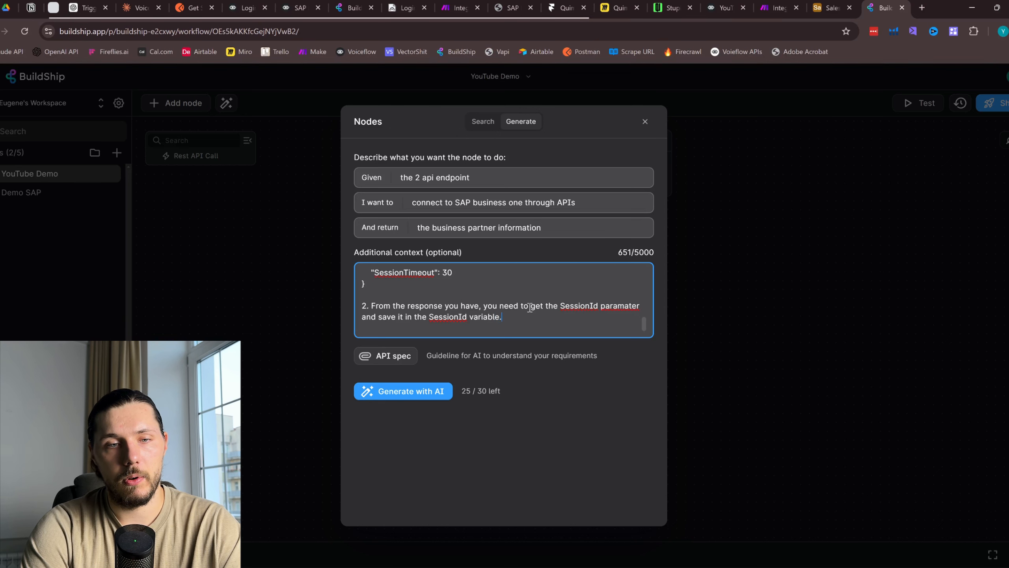
pyautogui.press('Return')
pyautogui.press('Return')
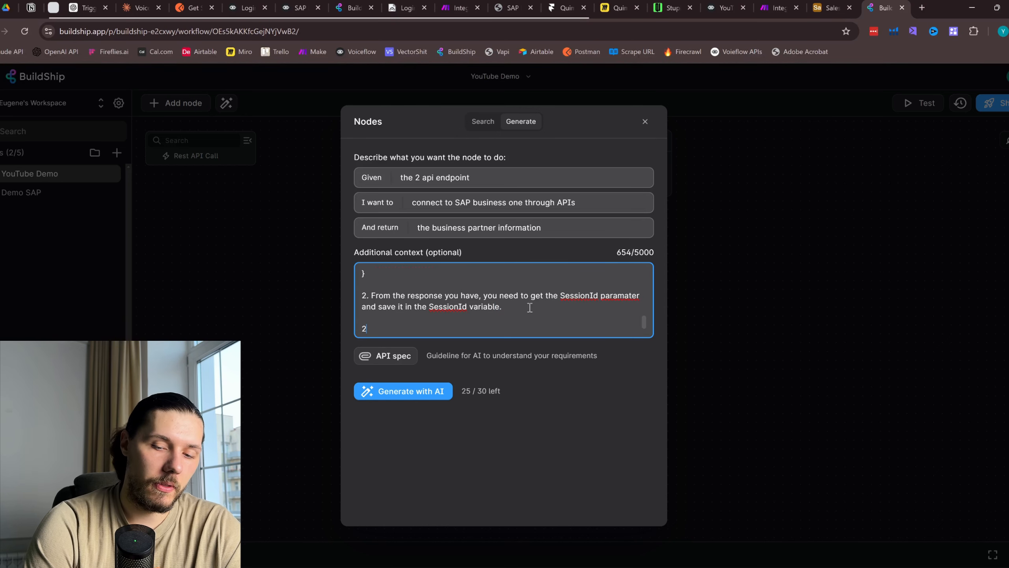
pyautogui.write('3.')
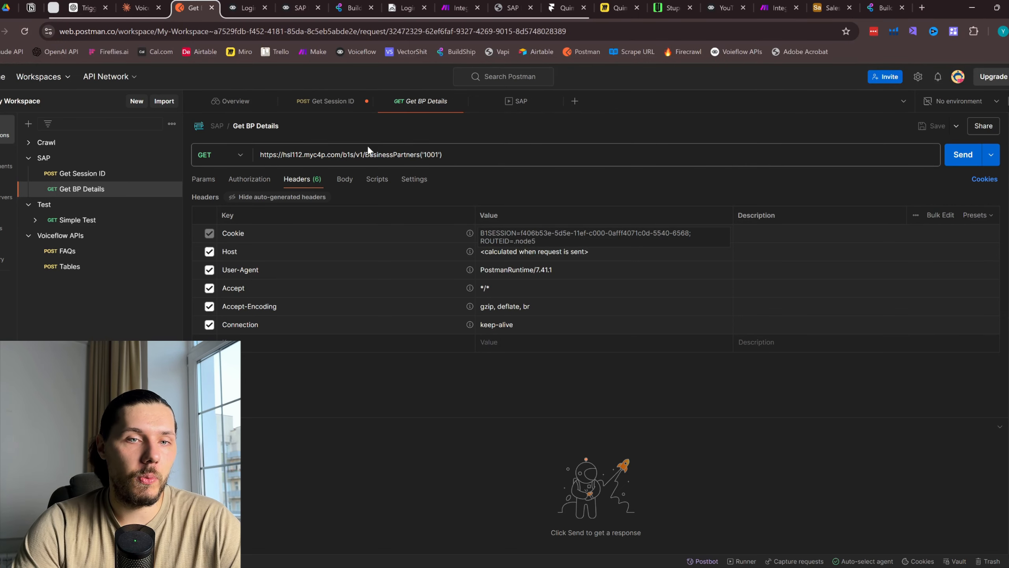
# Write step 3, 'Then you need to start the second api call:', and paste the copied Get BP Details endpoint URL
pyautogui.tripleClick(435, 155)
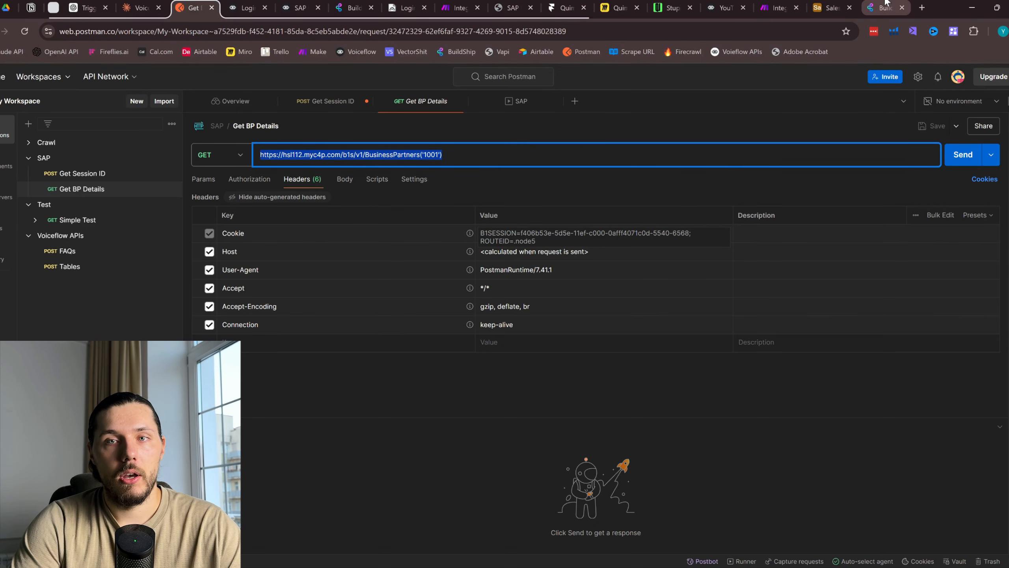
pyautogui.click(830, 7)
pyautogui.click(880, 5)
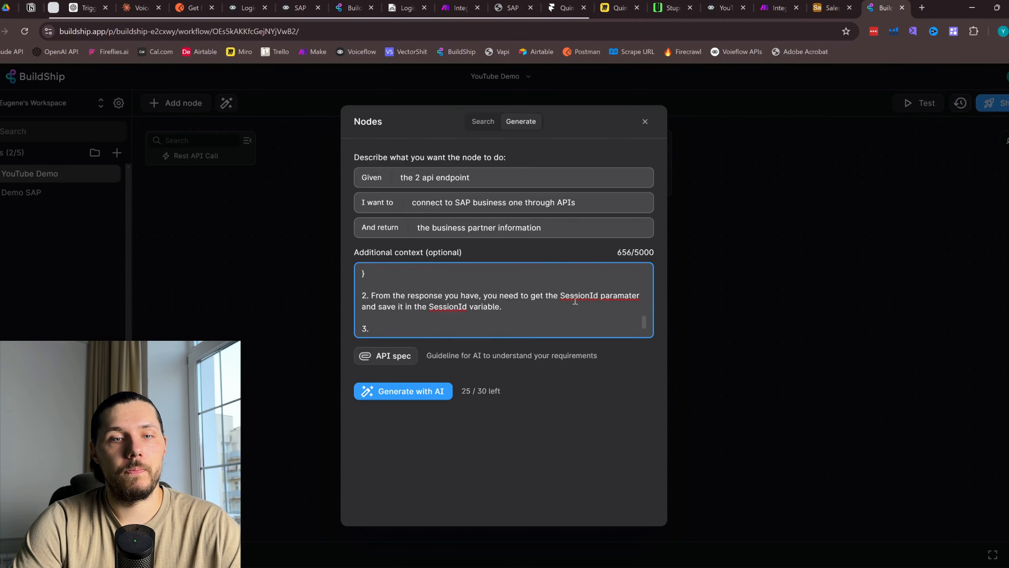
pyautogui.write('This')
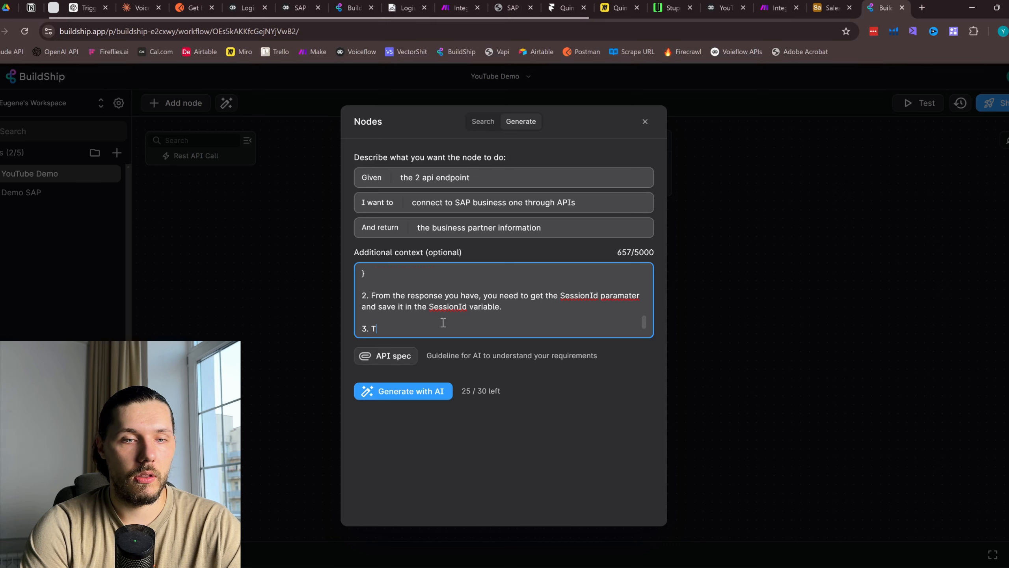
pyautogui.press('BackSpace')
pyautogui.press('BackSpace')
pyautogui.press('BackSpace')
pyautogui.press('BackSpace')
pyautogui.press('BackSpace')
pyautogui.write('Then you need ')
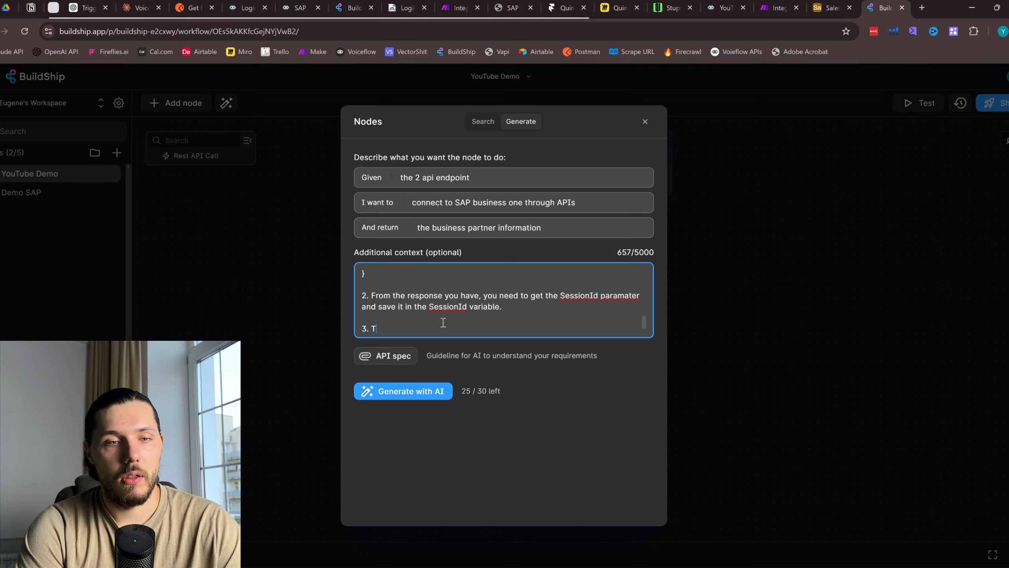
pyautogui.write('to start the ')
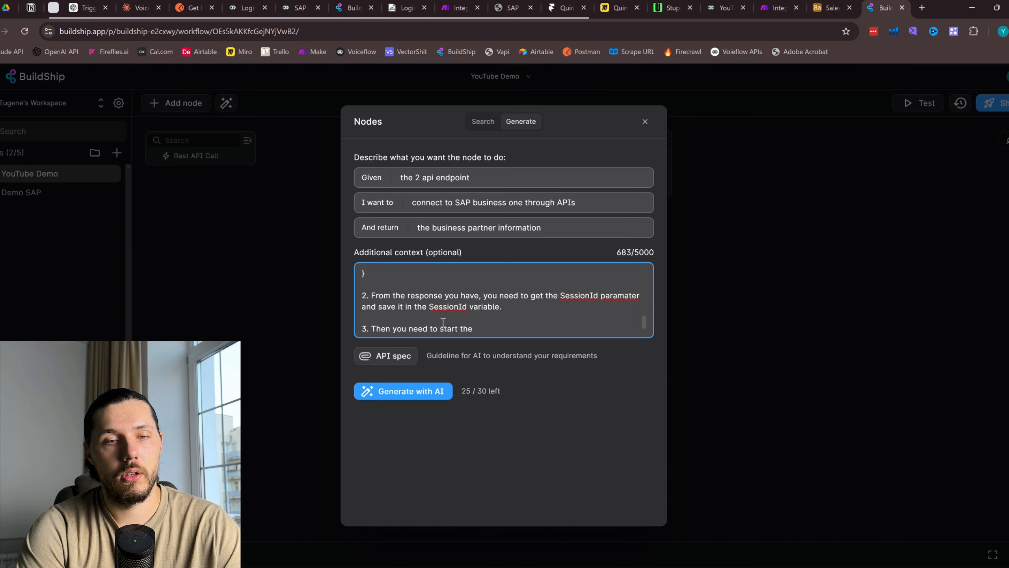
pyautogui.write('second ')
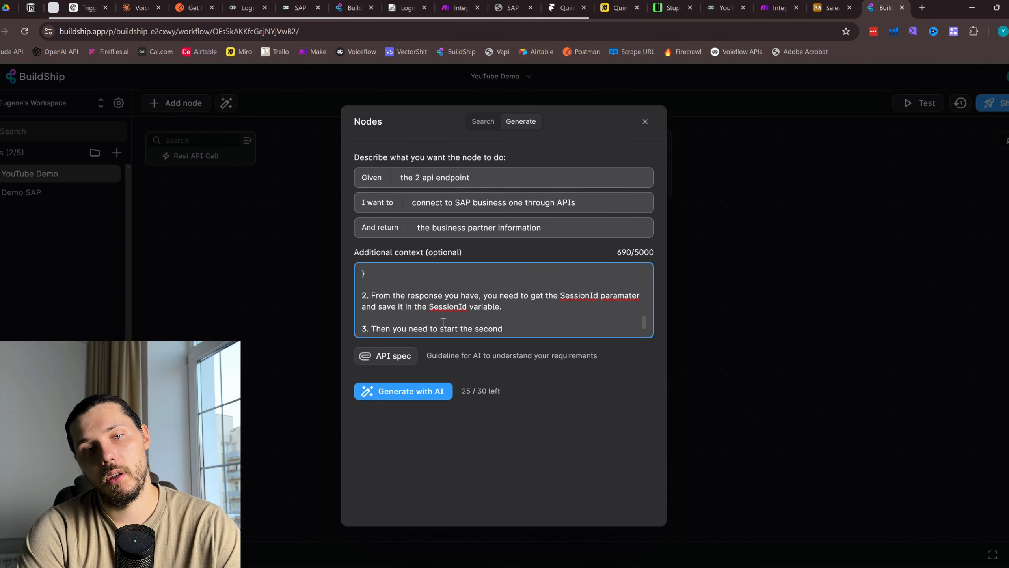
pyautogui.write('api call')
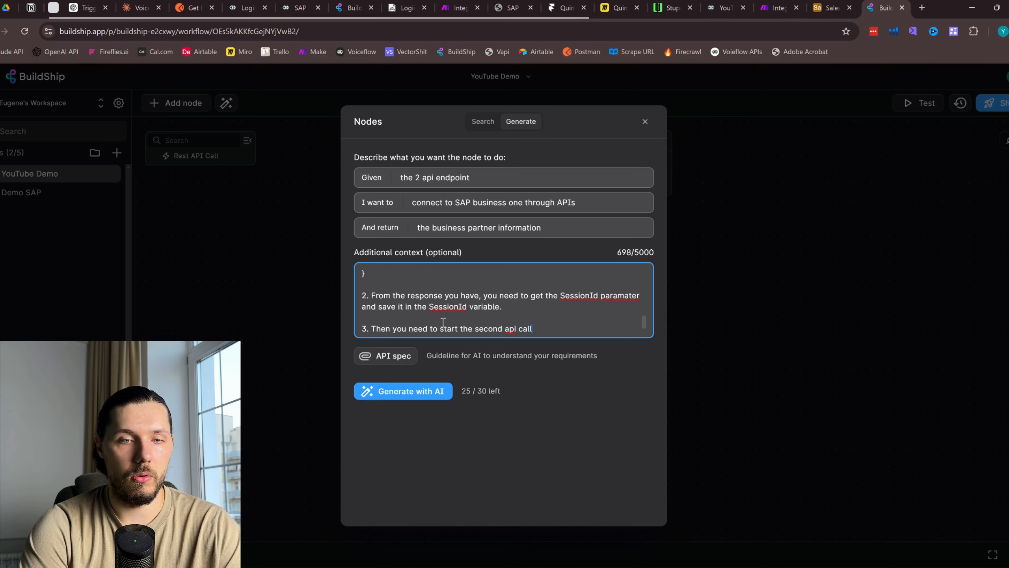
pyautogui.write(':')
pyautogui.press('Return')
pyautogui.press('Return')
pyautogui.write('this ')
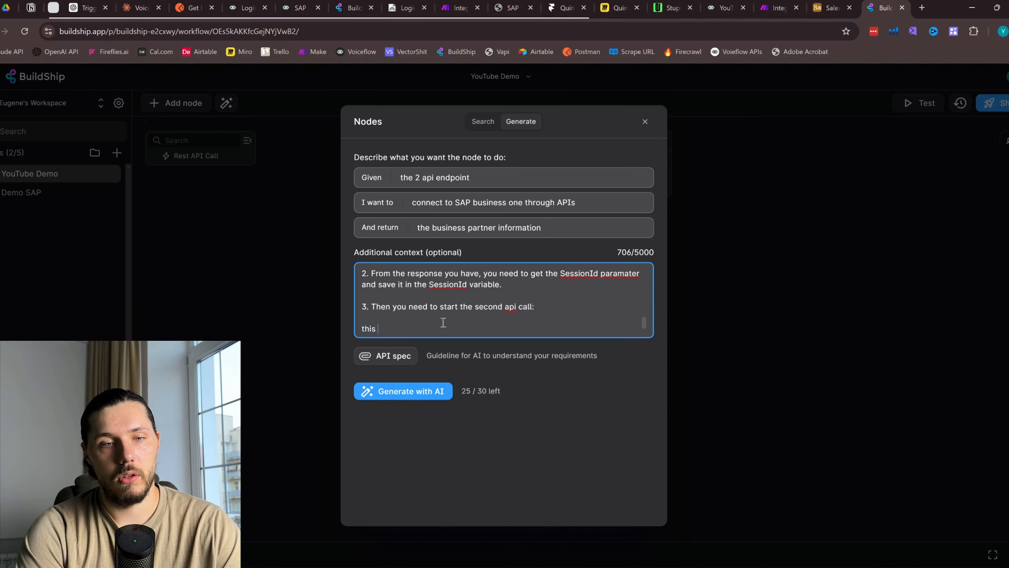
pyautogui.write('is the endpoint')
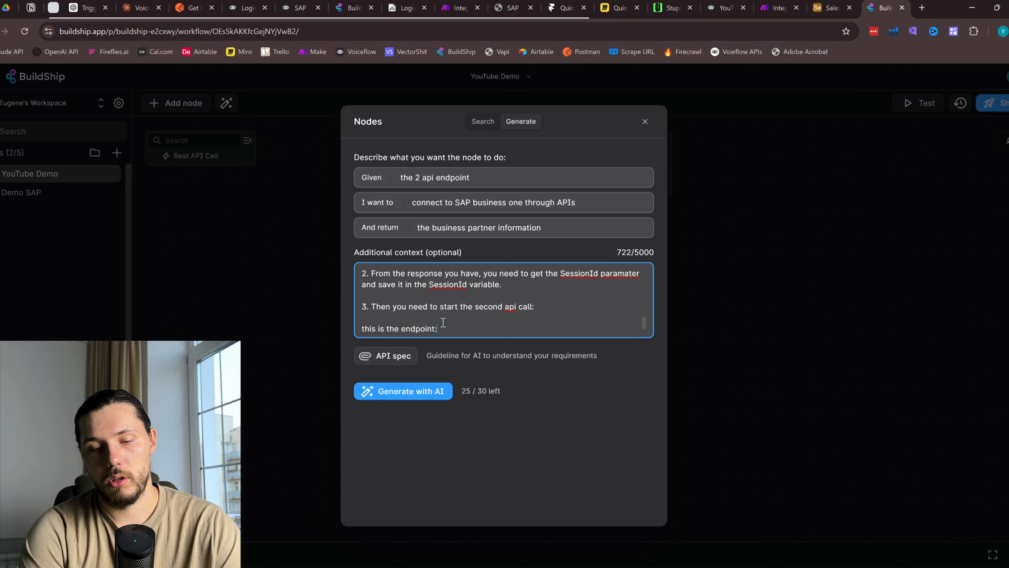
pyautogui.write(':')
pyautogui.write("https://hsl112.myc4p.com/b1s/v1/BusinessPartners('1001')")
# Note that no body is needed, and begin the list of headers to use
pyautogui.press('Return')
pyautogui.press('Return')
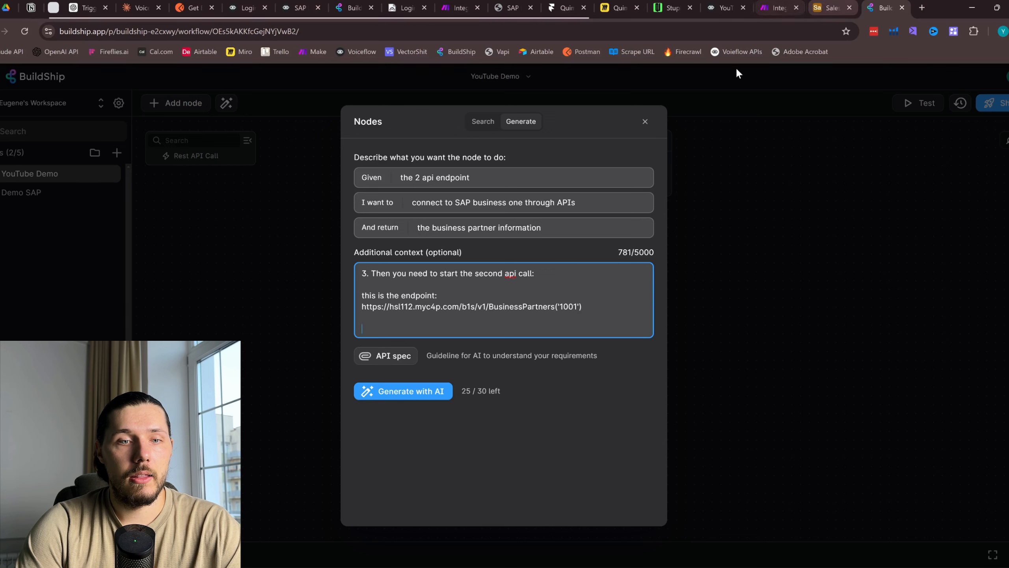
pyautogui.write('You do not ne')
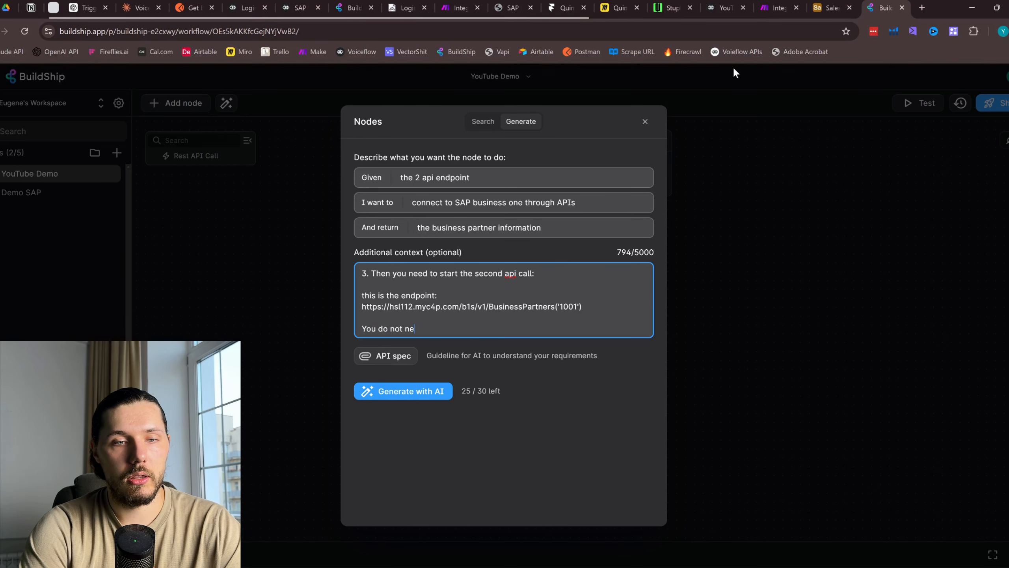
pyautogui.write('ed to put body')
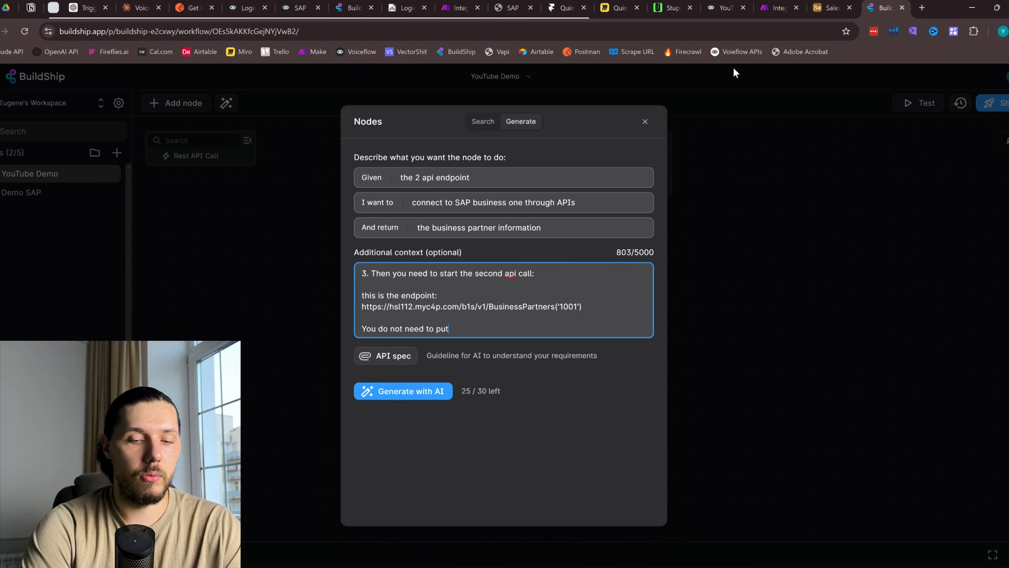
pyautogui.press('Return')
pyautogui.press('Return')
pyautogui.write('But ')
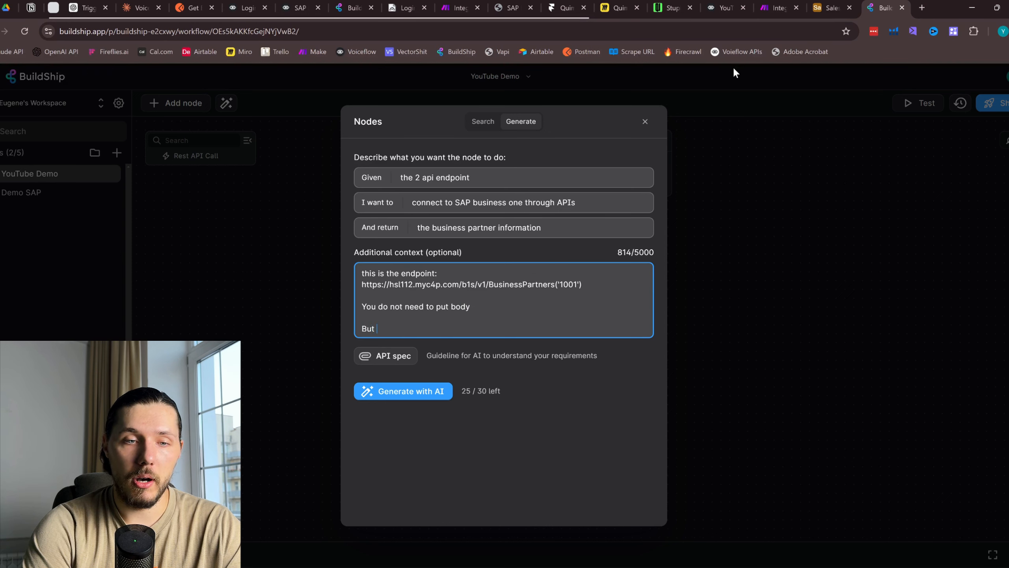
pyautogui.write('in the ehad')
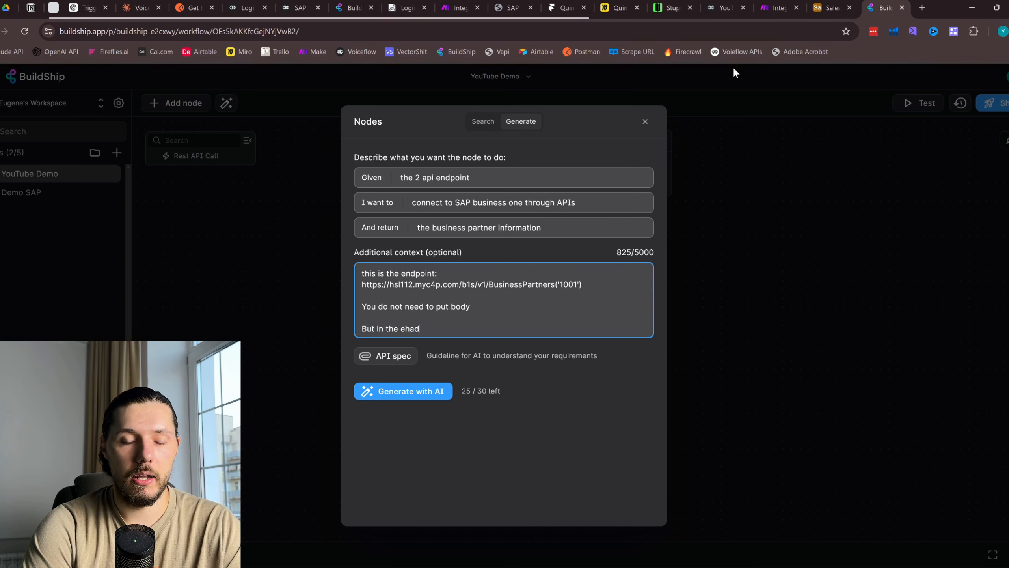
pyautogui.write('ers you need ')
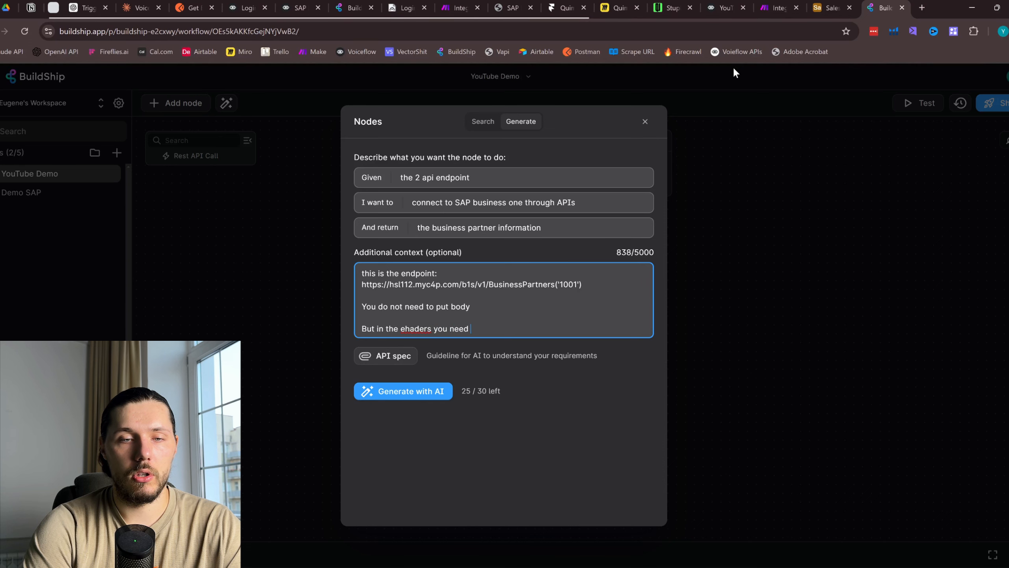
pyautogui.write('to use:')
pyautogui.press('Return')
pyautogui.press('Return')
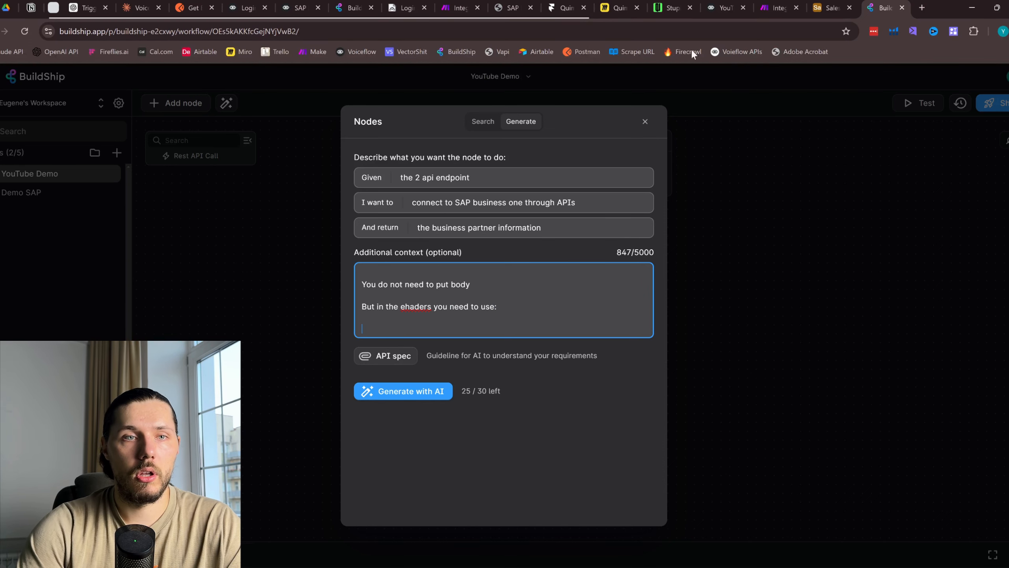
# Copy the Cookie header name from Postman into the context, followed by 'with value:'
pyautogui.click(199, 7)
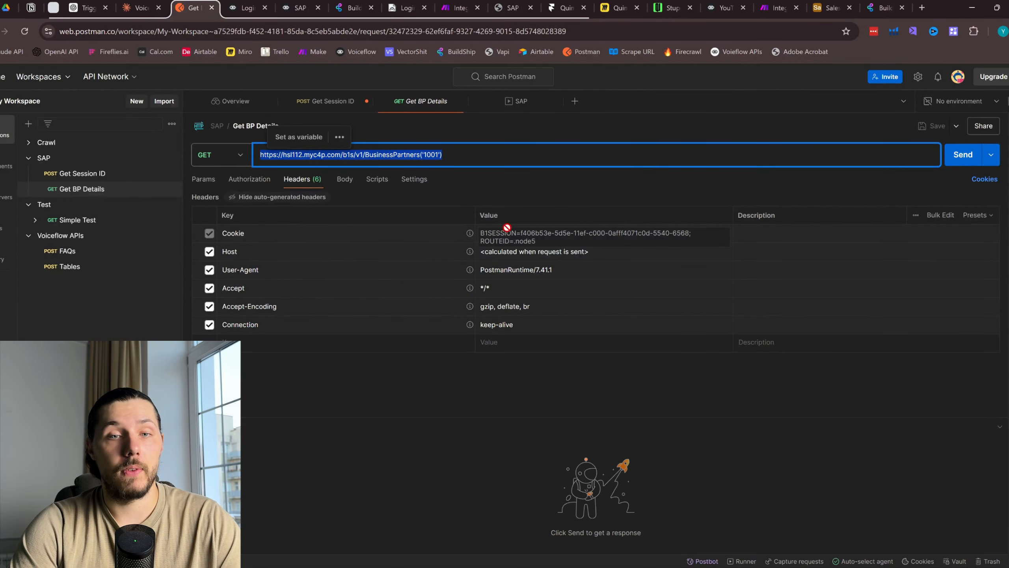
pyautogui.click(245, 233)
pyautogui.doubleClick(243, 233)
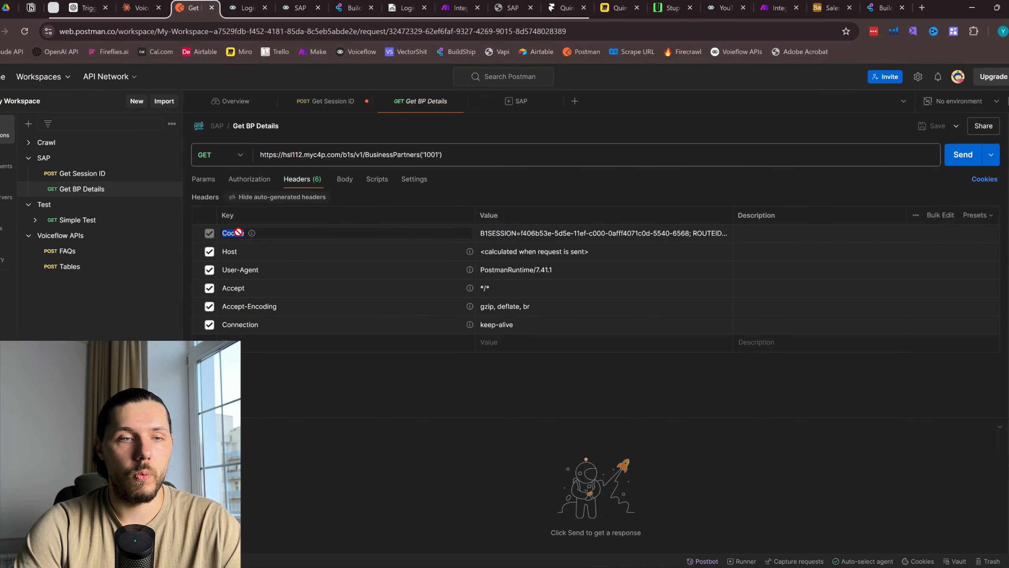
pyautogui.hotkey('ctrl', 'c')
pyautogui.click(885, 7)
pyautogui.hotkey('ctrl', 'v')
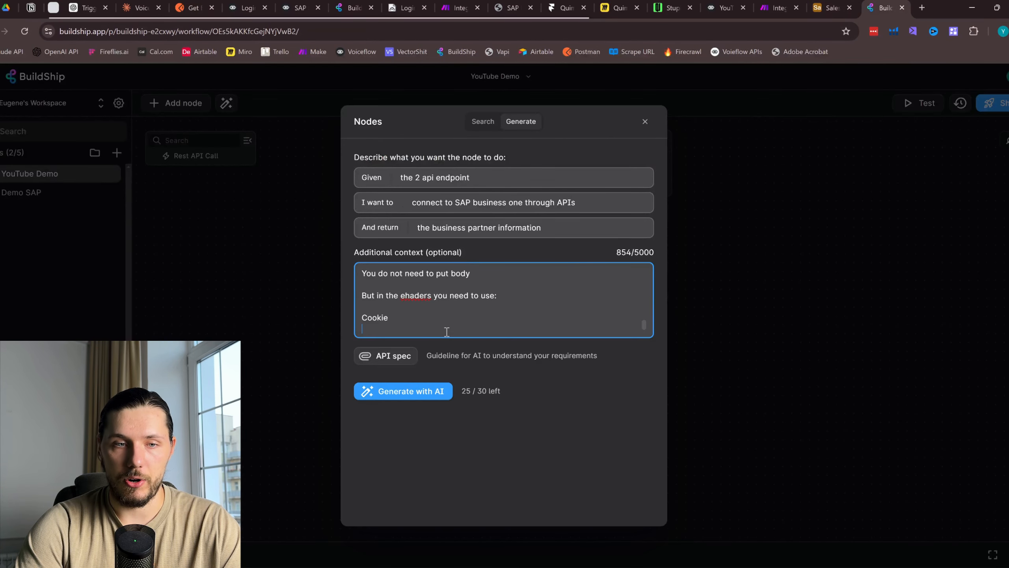
pyautogui.write('with ')
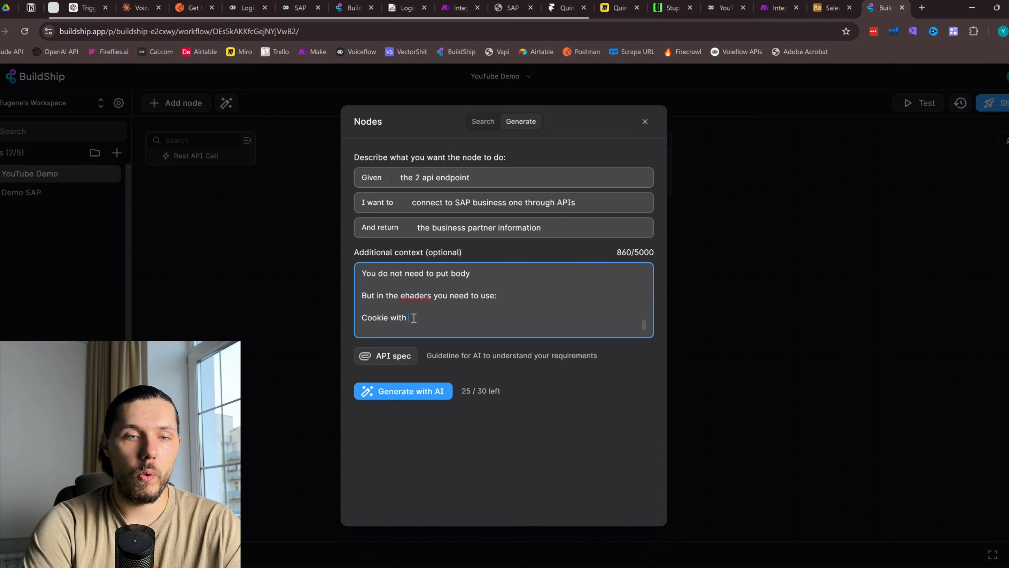
pyautogui.write('value:')
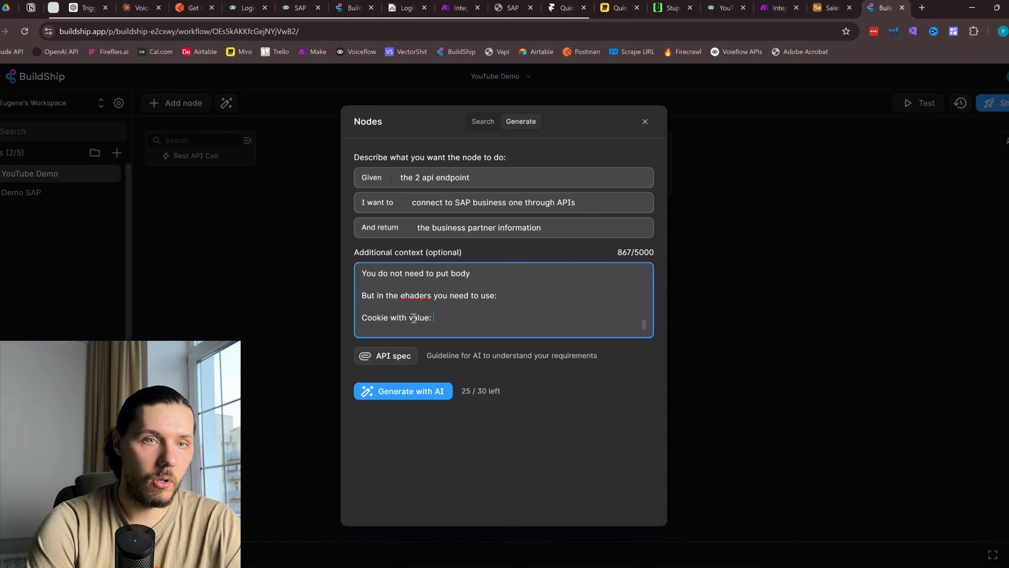
# Paste Postman's Cookie header value and delete its hard-coded session ID
pyautogui.click(193, 7)
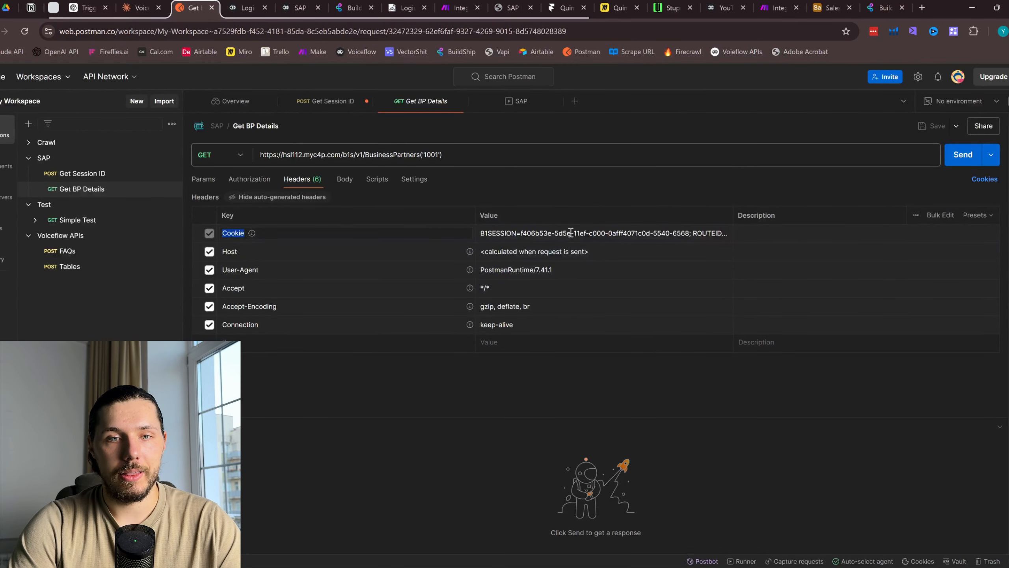
pyautogui.hotkey('ctrl', 'a')
pyautogui.hotkey('ctrl', 'c')
pyautogui.click(886, 7)
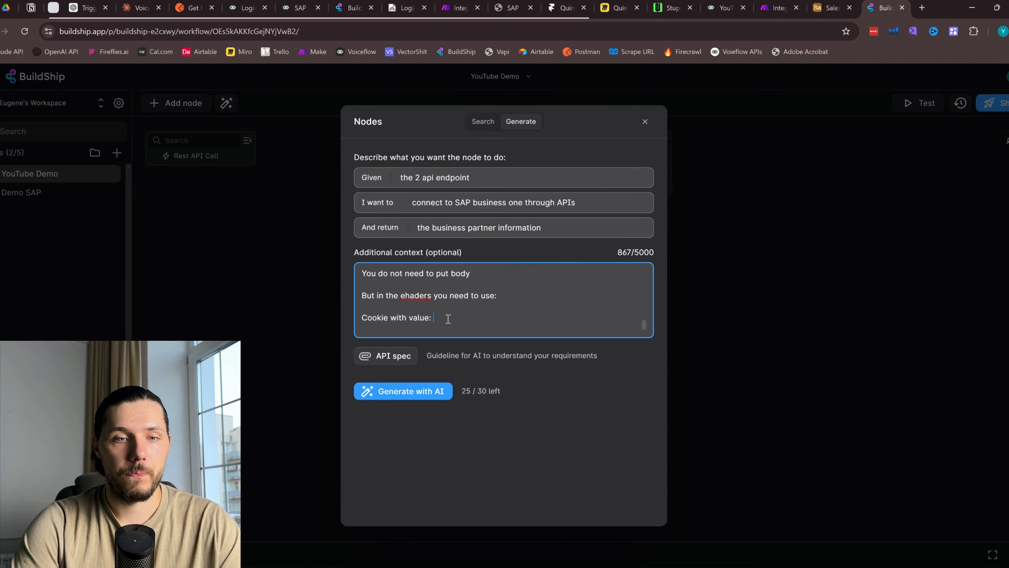
pyautogui.hotkey('ctrl', 'v')
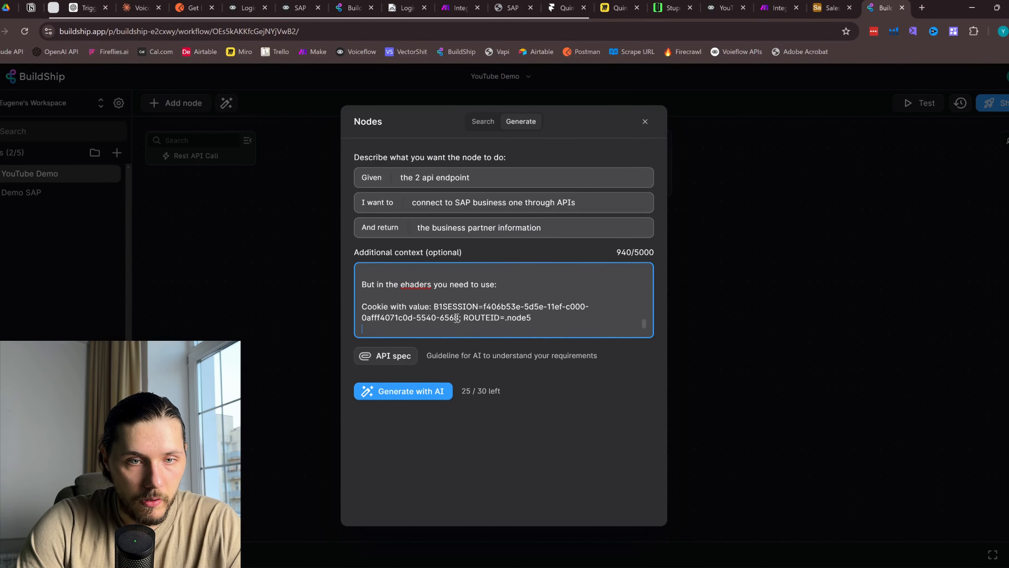
pyautogui.moveTo(458, 317); pyautogui.dragTo(485, 304)
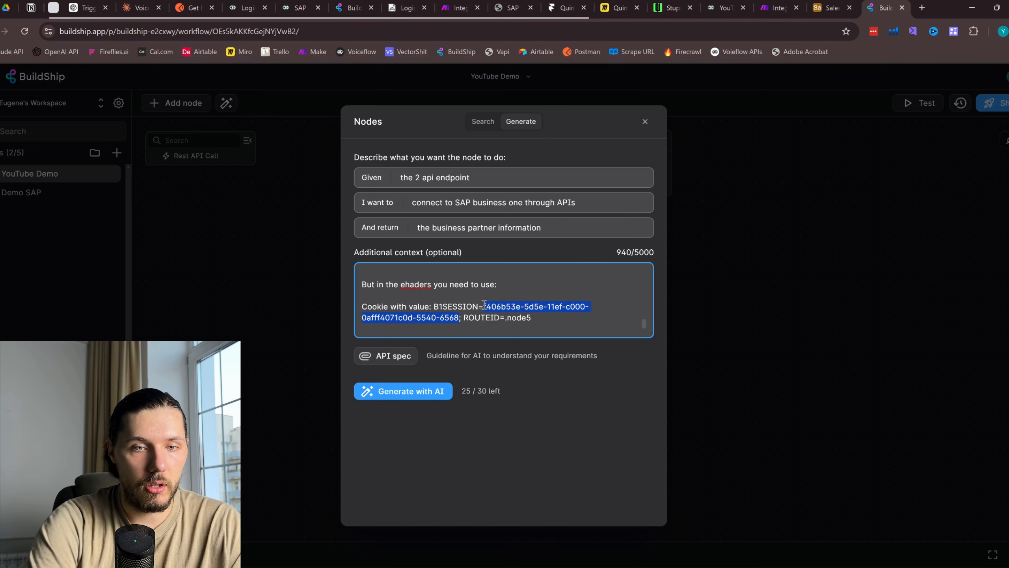
pyautogui.press('BackSpace')
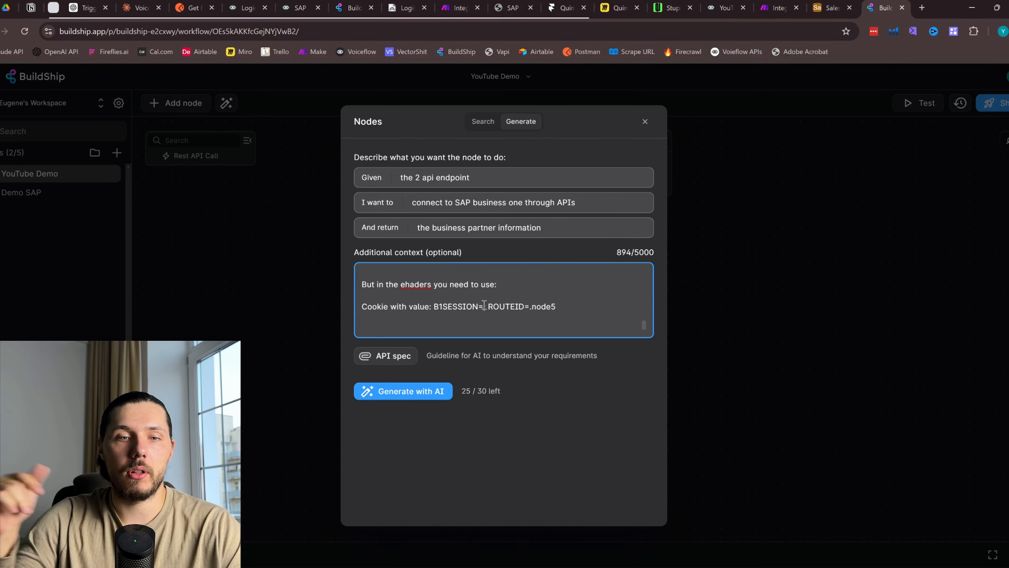
# Insert 'sessionid' and explain it is the value captured from the first API response
pyautogui.write('sessionid')
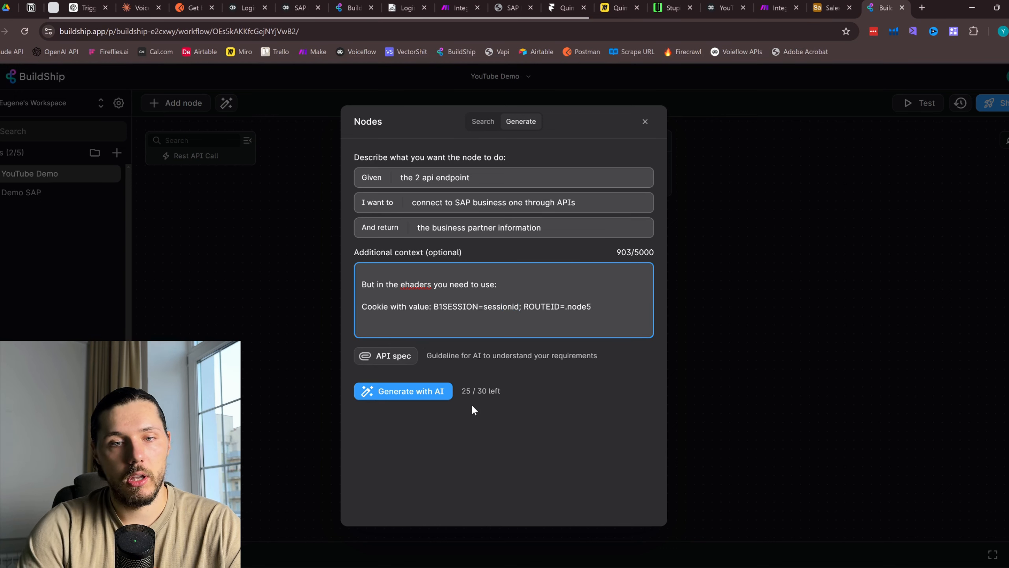
pyautogui.write('where')
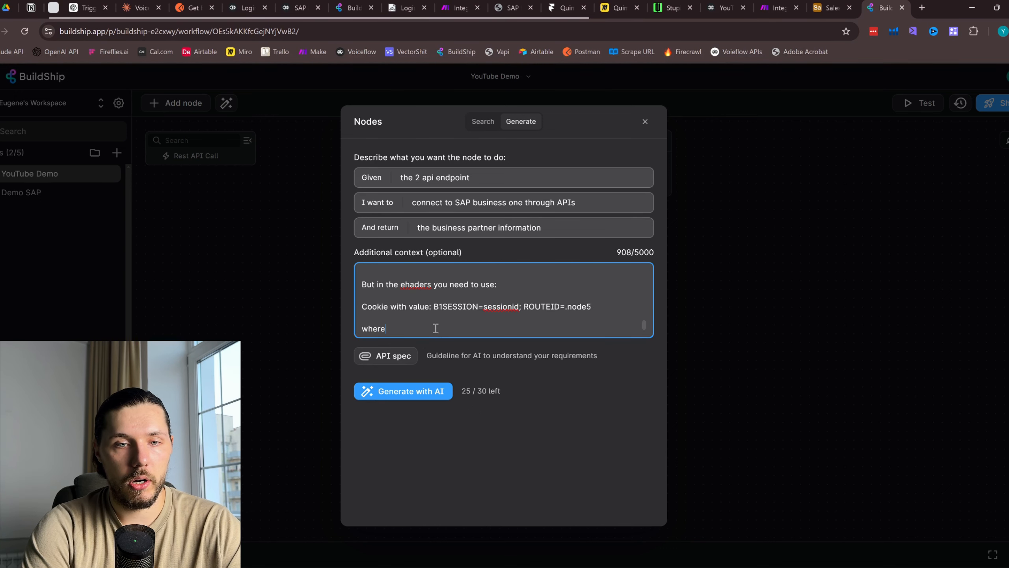
pyautogui.write(' sessi')
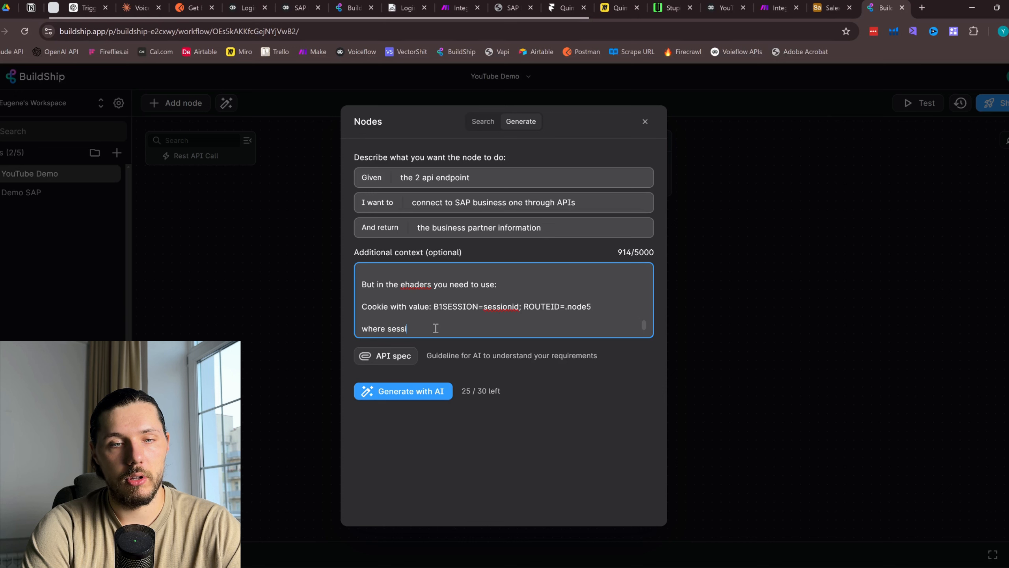
pyautogui.write('onid ')
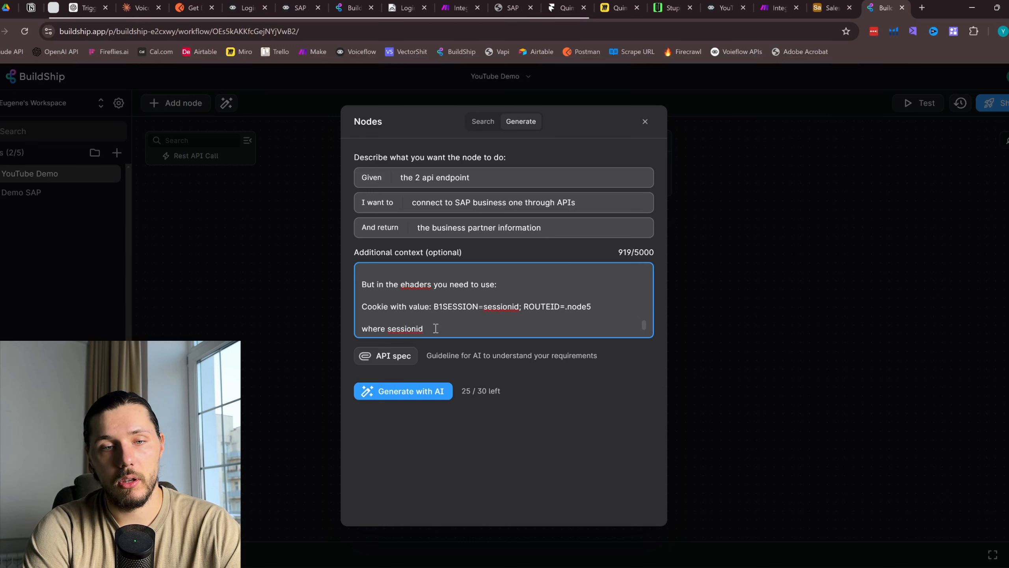
pyautogui.write('is the ')
pyautogui.write('Sessio')
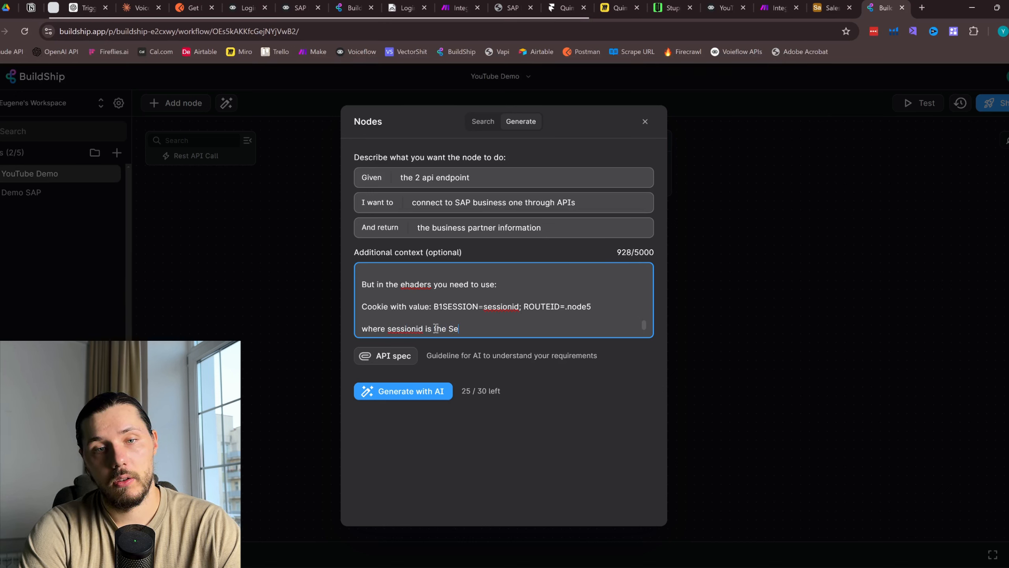
pyautogui.press('BackSpace')
pyautogui.press('BackSpace')
pyautogui.press('BackSpace')
pyautogui.press('BackSpace')
pyautogui.press('BackSpace')
pyautogui.press('BackSpace')
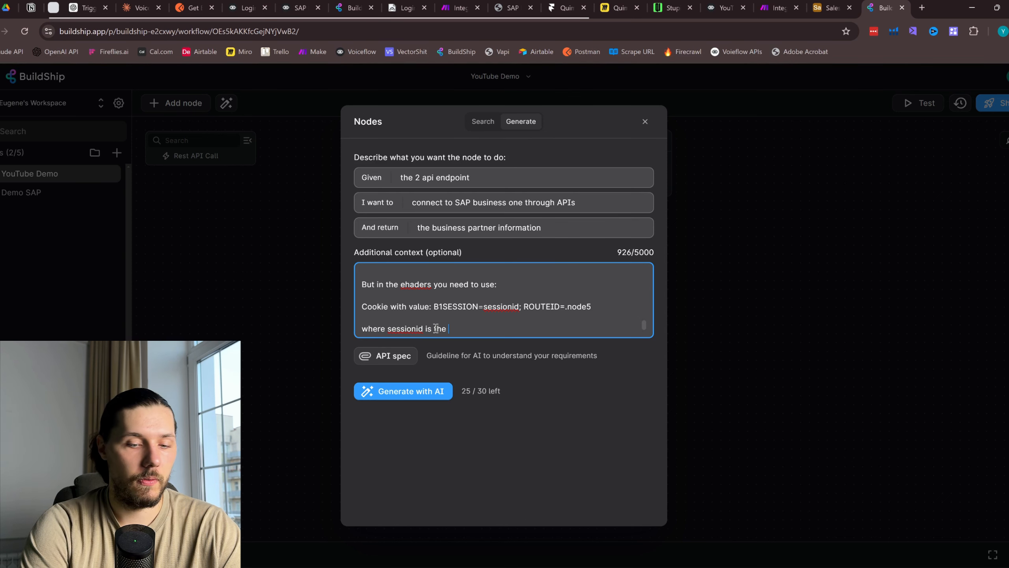
pyautogui.write('value that ')
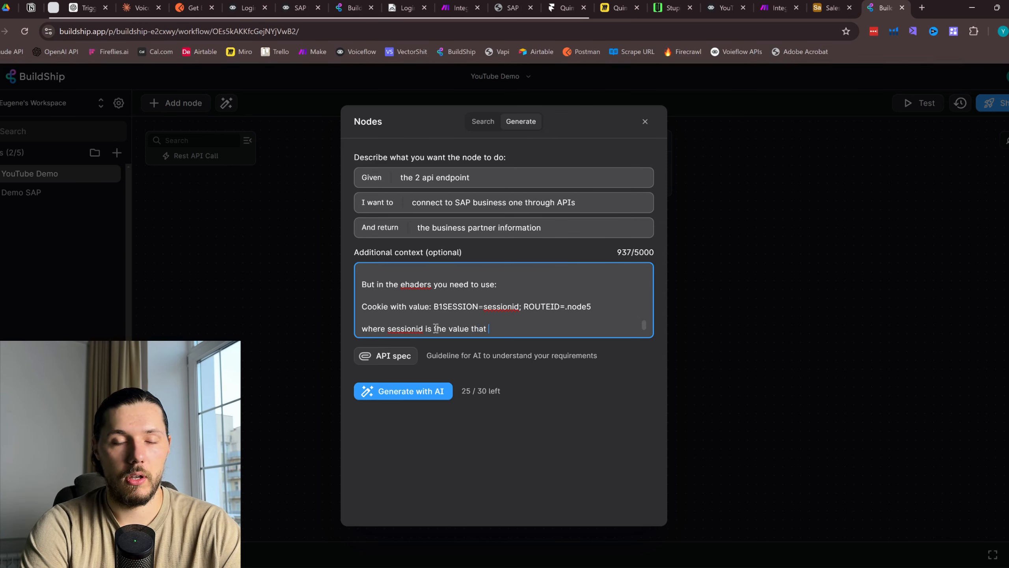
pyautogui.write('you captured from tht')
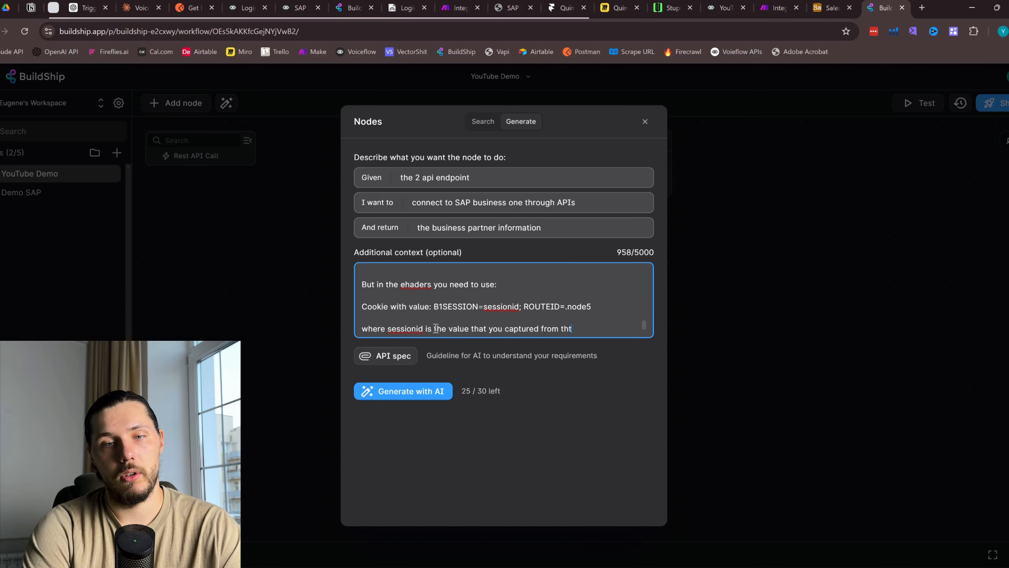
pyautogui.press('BackSpace')
pyautogui.write('e f')
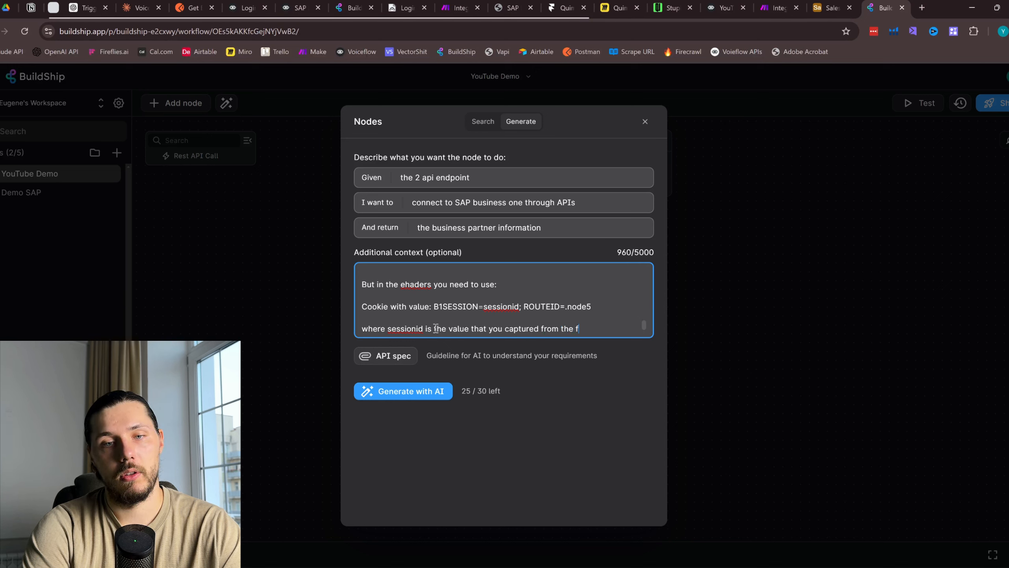
pyautogui.write('irst API re')
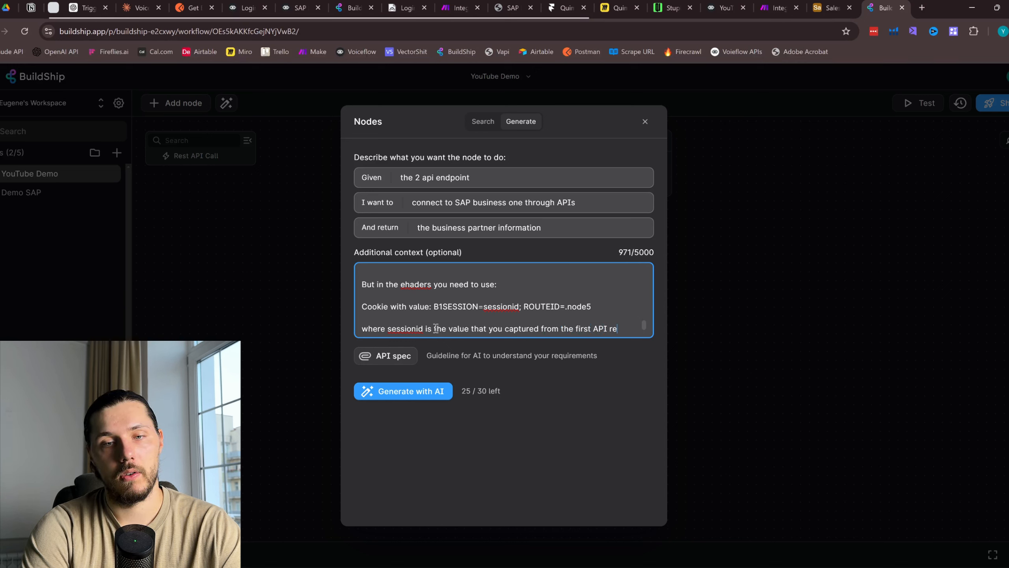
pyautogui.write('sponse.')
pyautogui.press('Return')
pyautogui.press('Return')
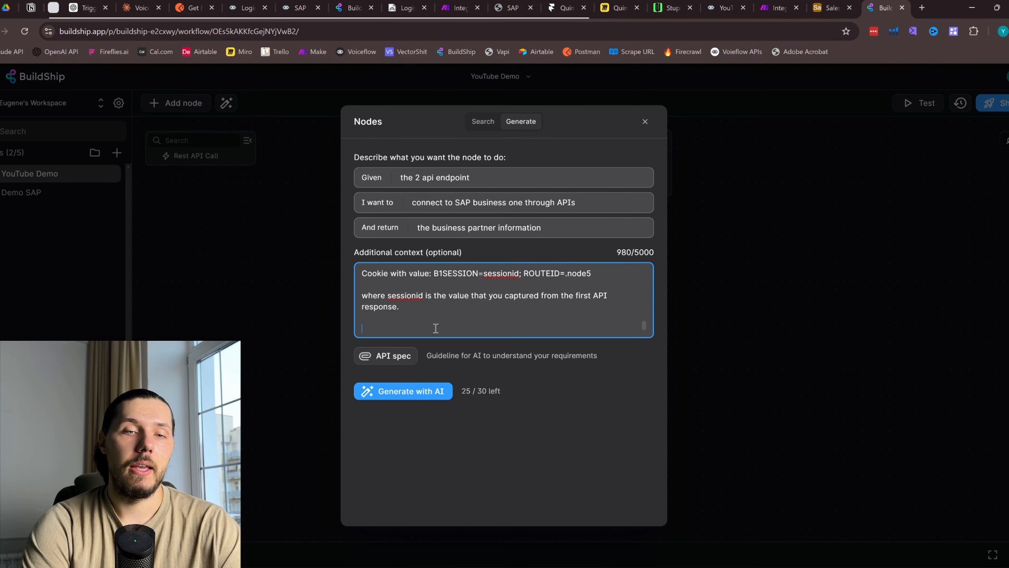
pyautogui.write('---')
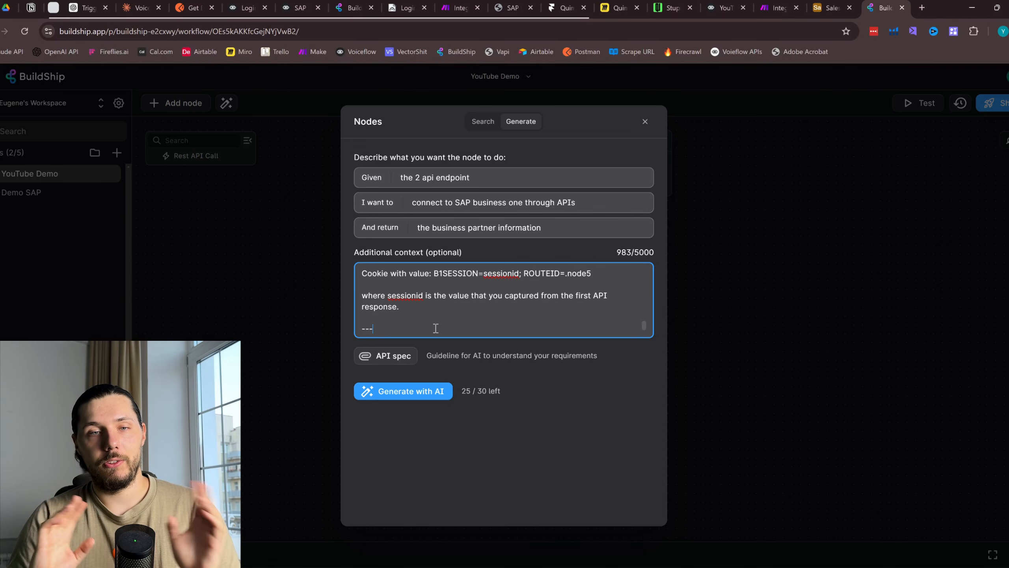
# Review the card code 1001 within the pasted BusinessPartners endpoint URL
pyautogui.scroll(5, 435, 328)
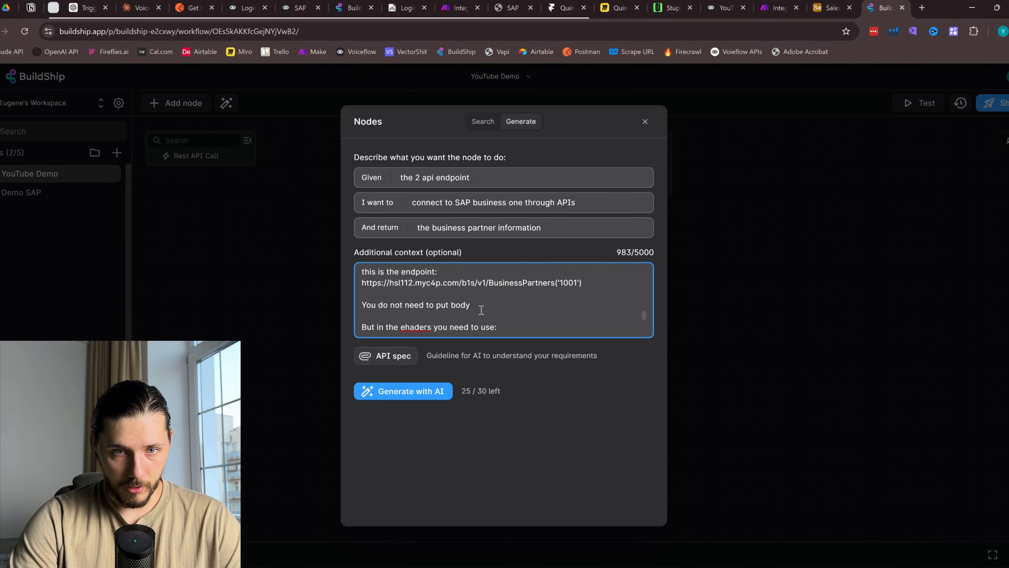
pyautogui.moveTo(580, 297); pyautogui.dragTo(559, 298)
pyautogui.doubleClick(574, 301)
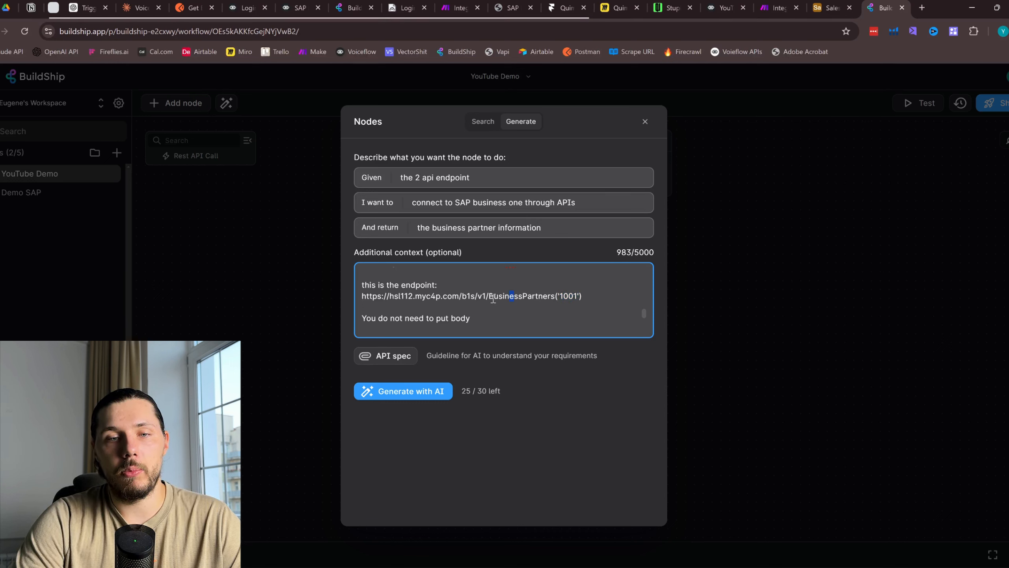
pyautogui.click(488, 295)
pyautogui.moveTo(488, 295); pyautogui.dragTo(572, 296)
pyautogui.doubleClick(575, 297)
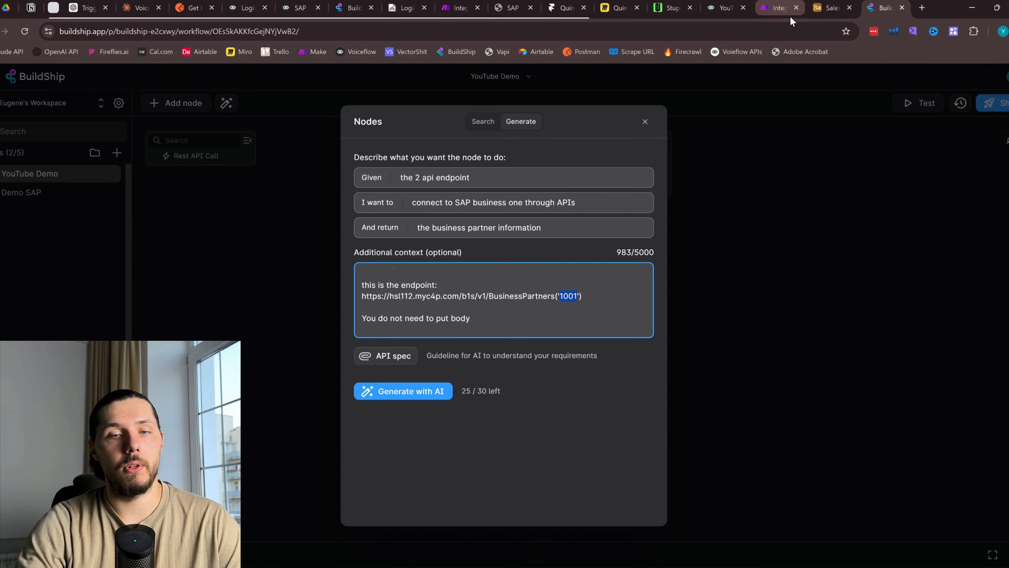
pyautogui.scroll(-5, 573, 314)
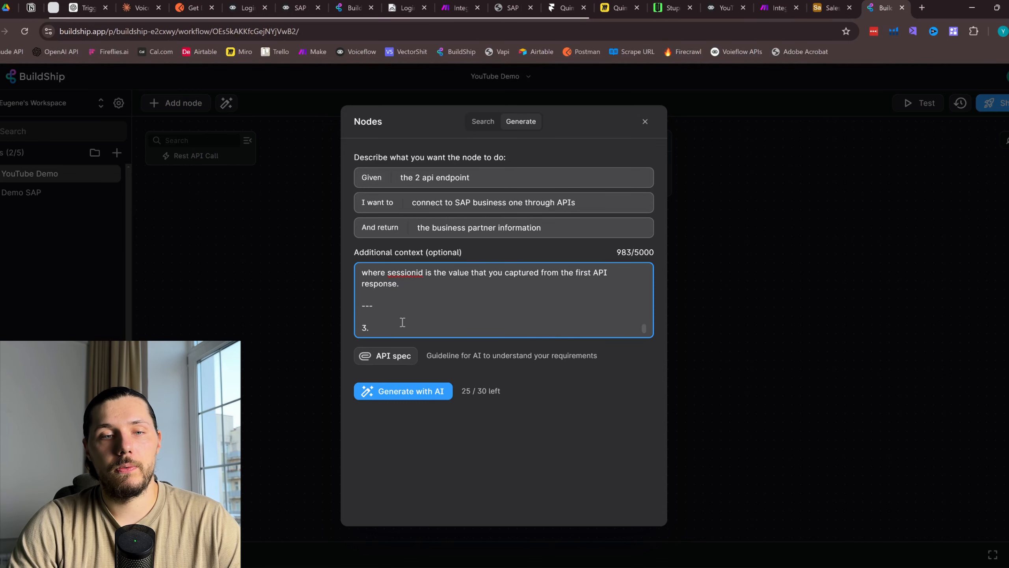
# Explain that 1001 in the second API request is a business partner cardCode to reference via a dynamic variable
pyautogui.click(388, 327)
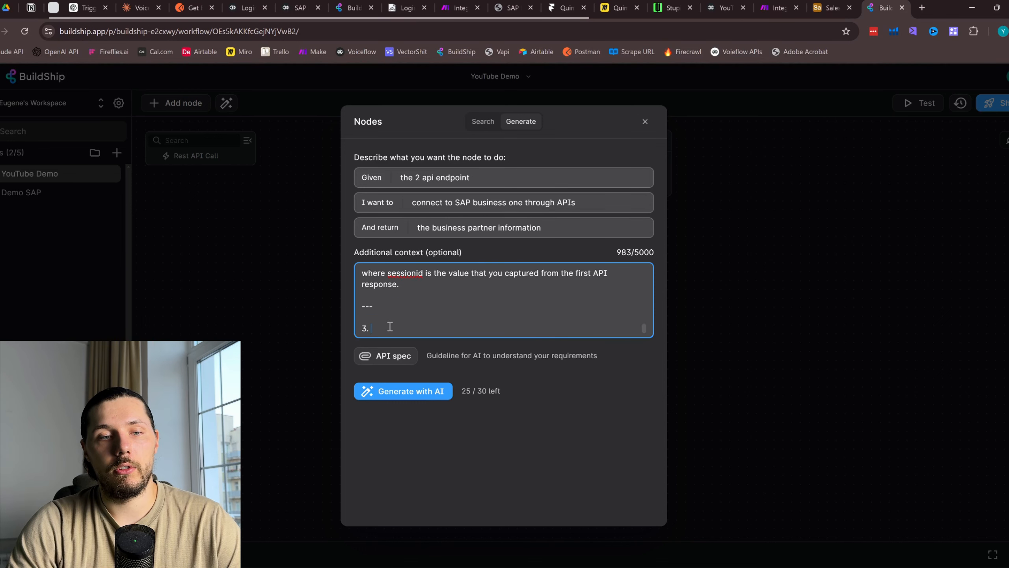
pyautogui.click(439, 317)
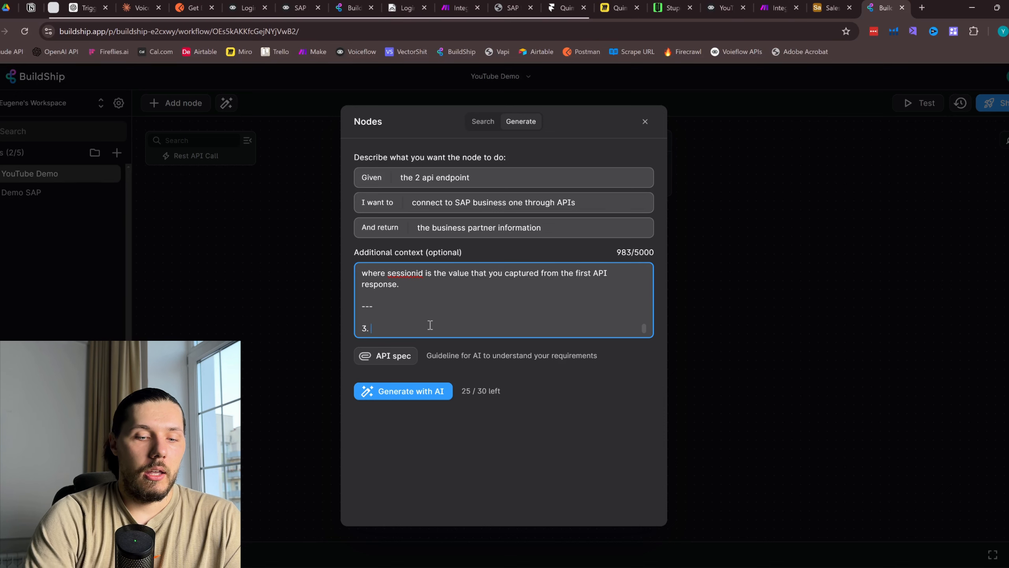
pyautogui.write('as you ')
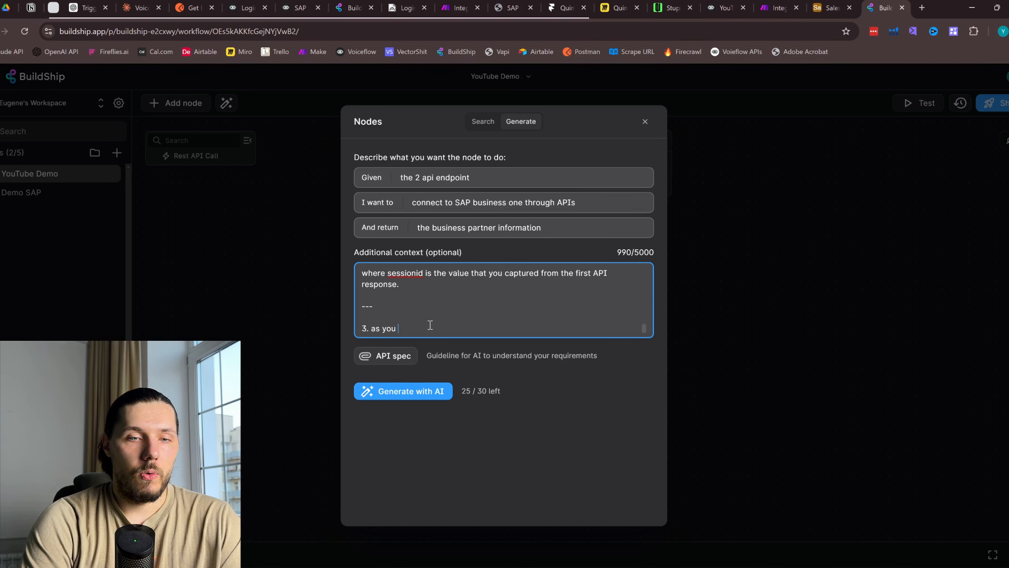
pyautogui.write('can see in the ')
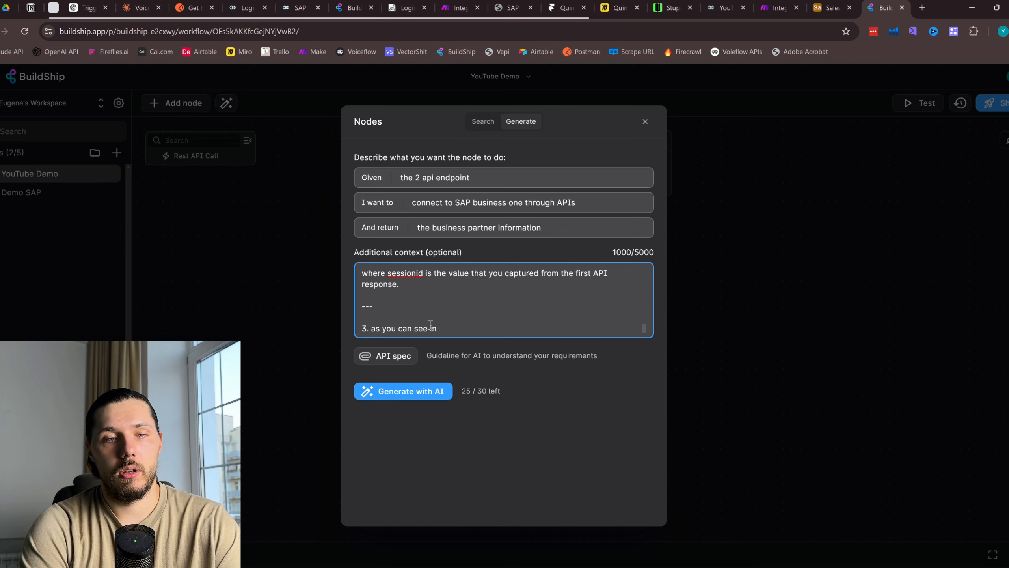
pyautogui.write('n the second ')
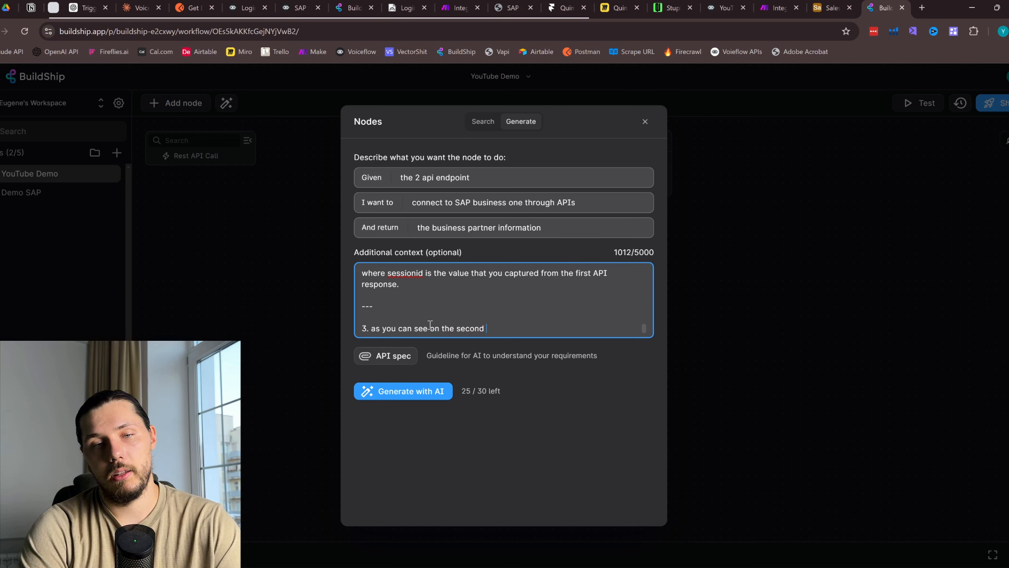
pyautogui.write('api request the ')
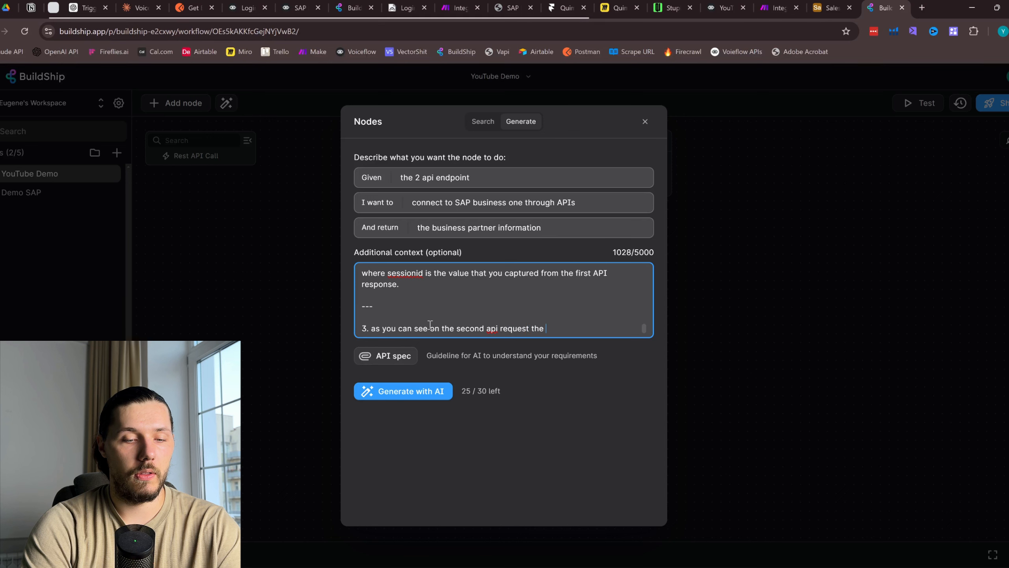
pyautogui.write('number ')
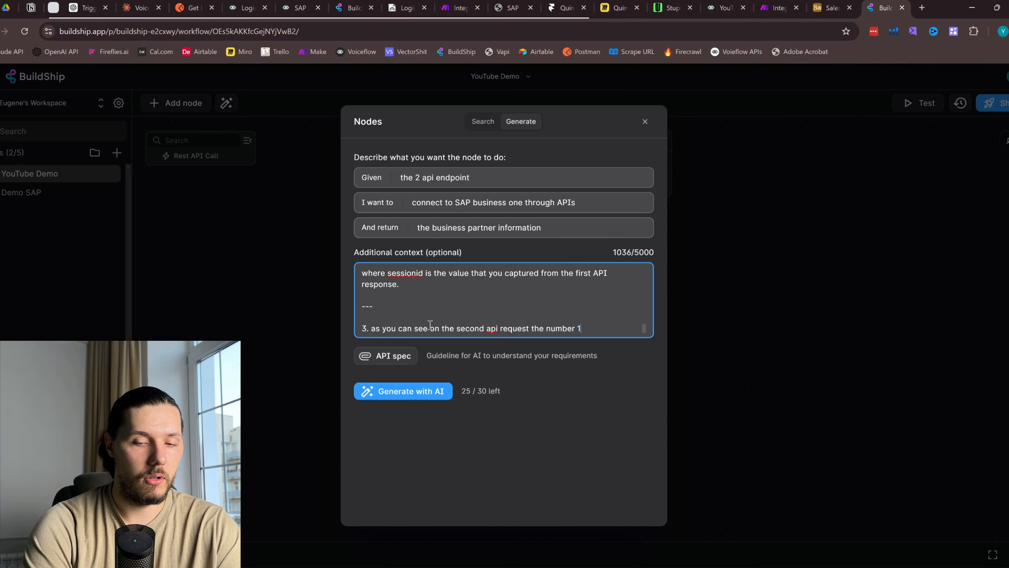
pyautogui.write('1001 is a ')
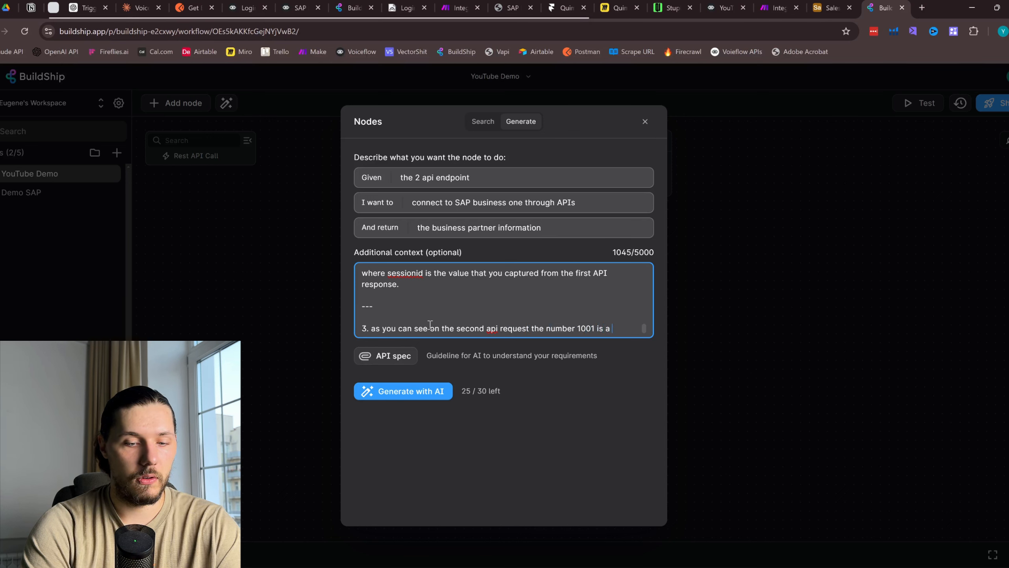
pyautogui.write('business partne')
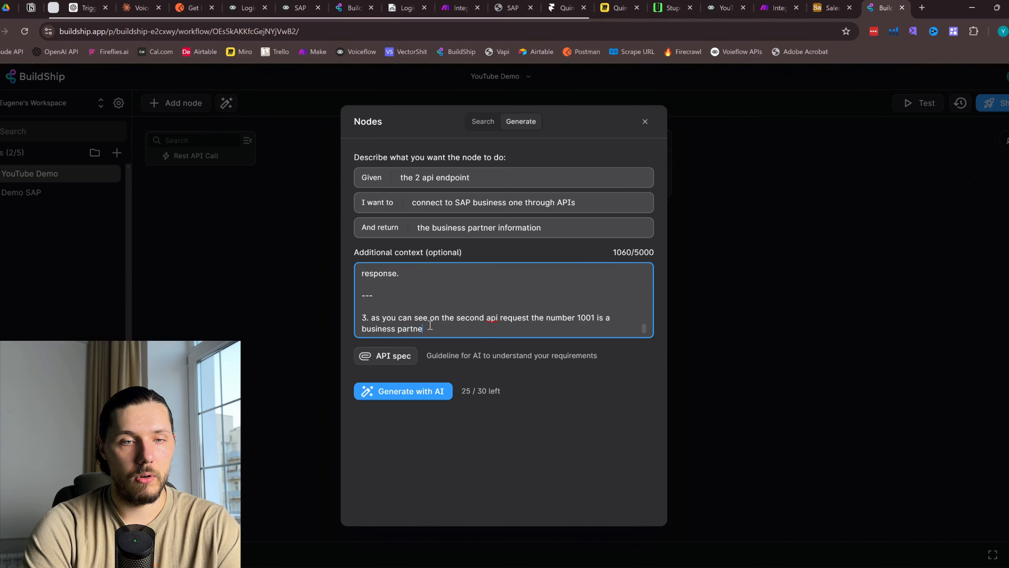
pyautogui.write('r cardcod')
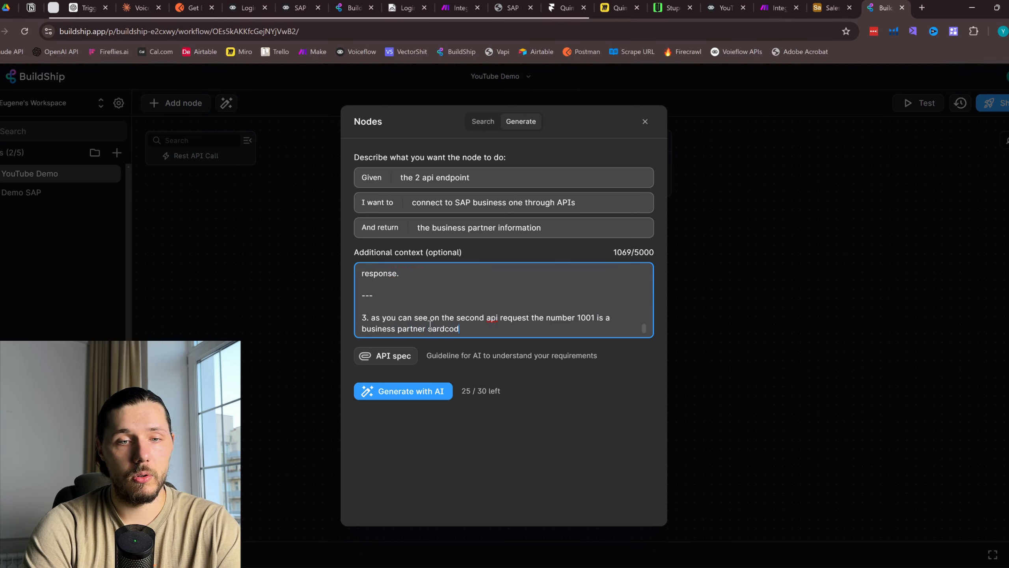
pyautogui.write('e, yt ')
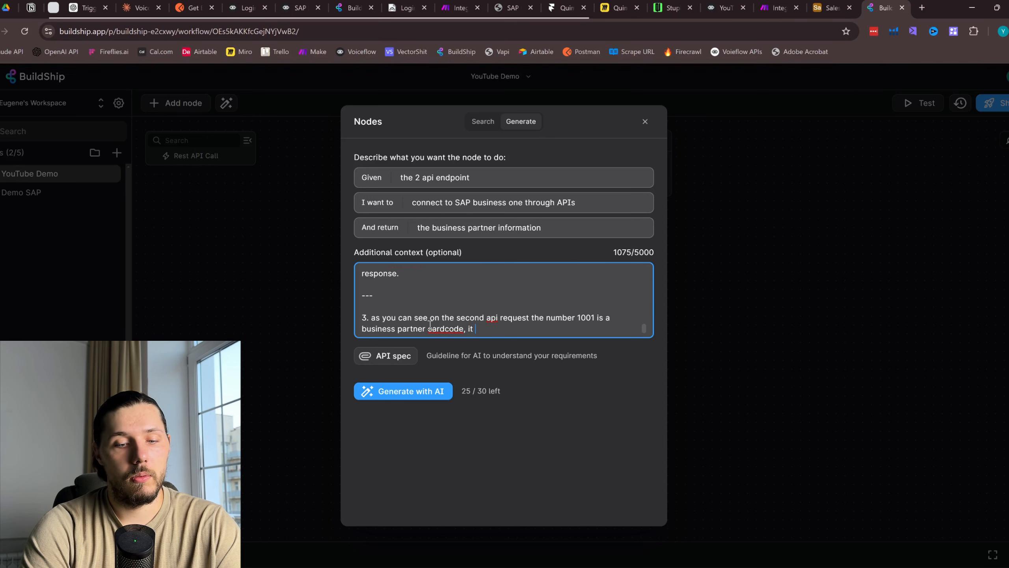
pyautogui.write('must be dy')
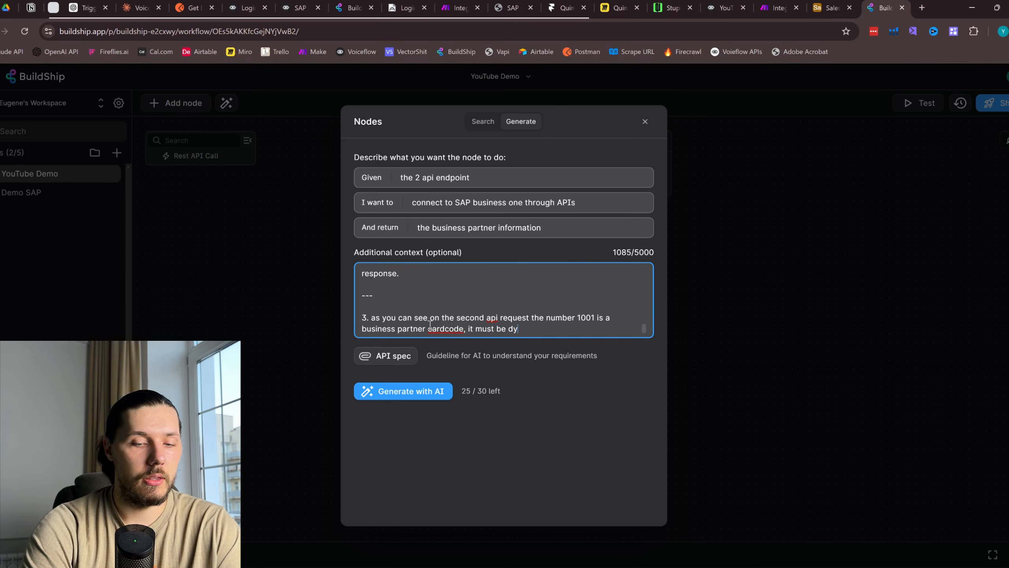
pyautogui.write('a')
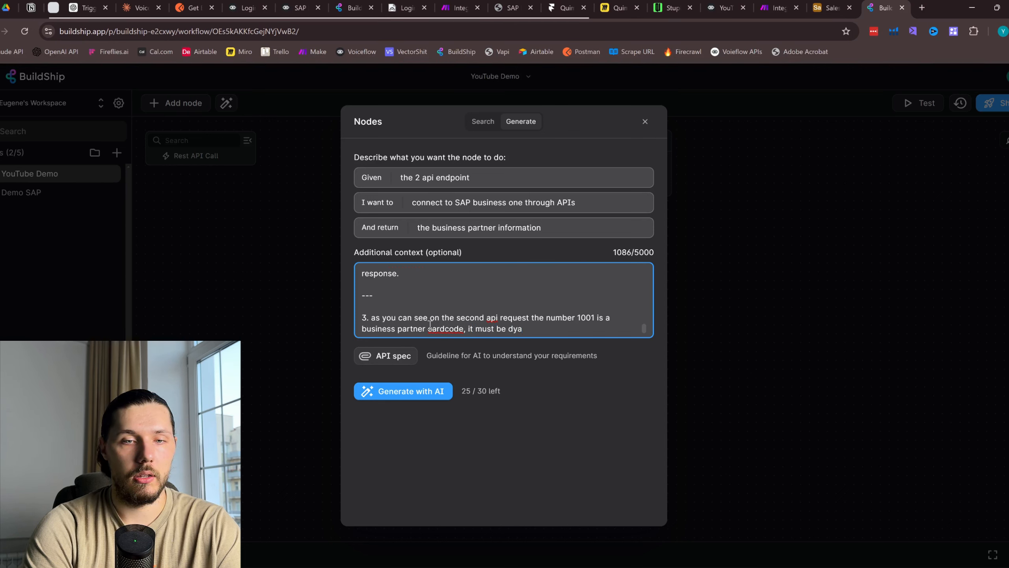
pyautogui.write('ninamic, not s')
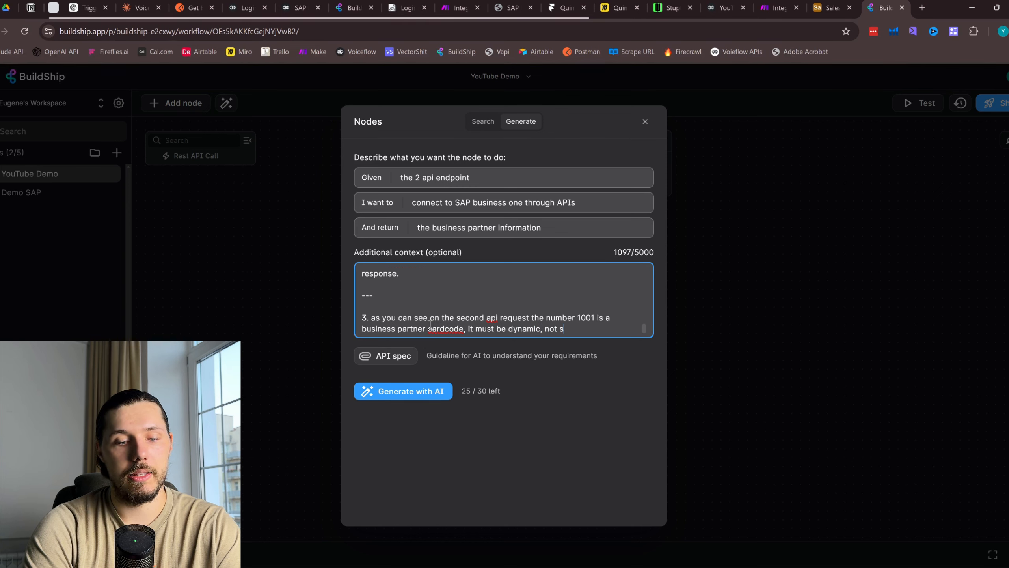
pyautogui.write('tatic, so')
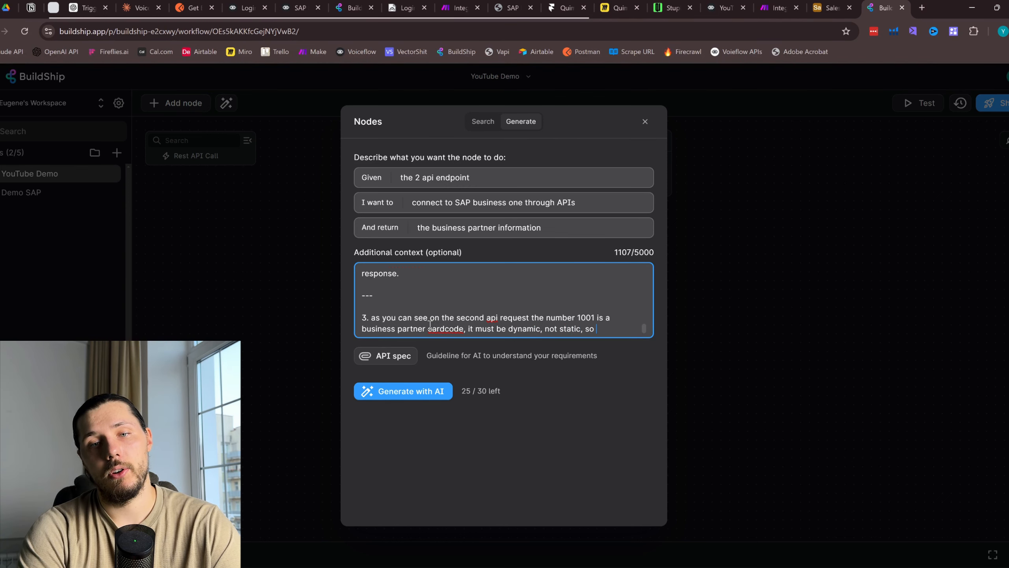
pyautogui.write(' that we can ')
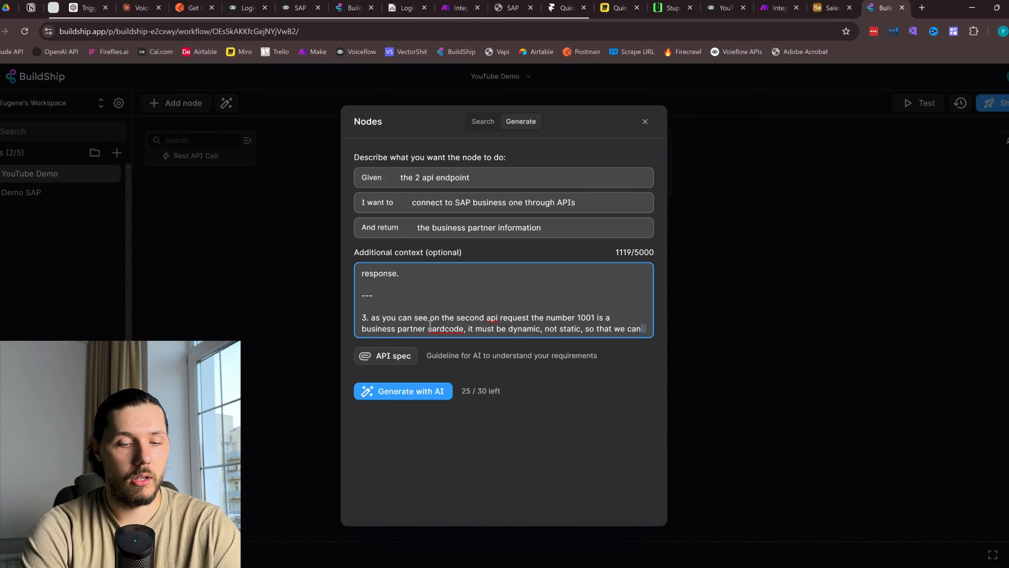
pyautogui.write('use ')
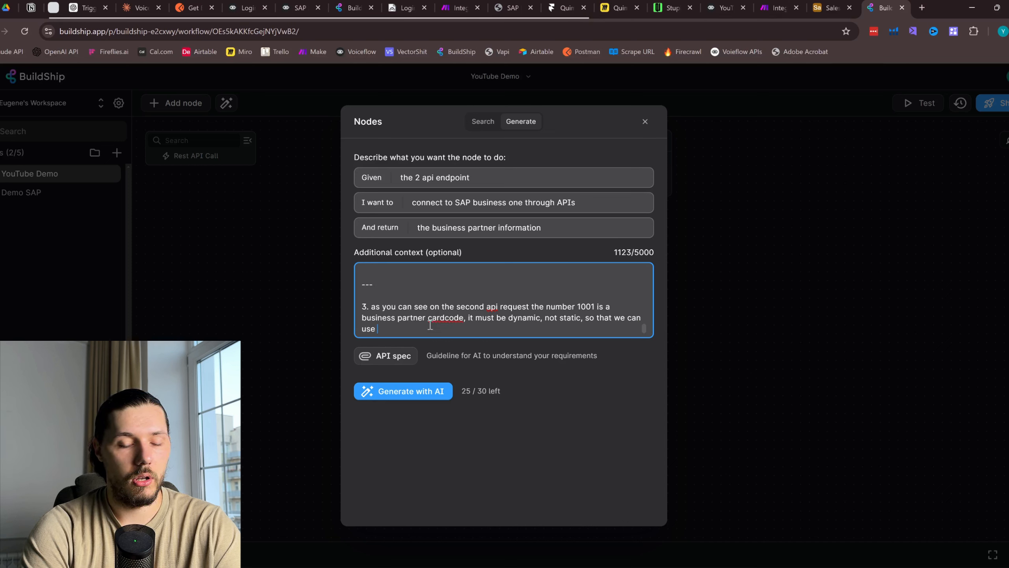
pyautogui.write('var')
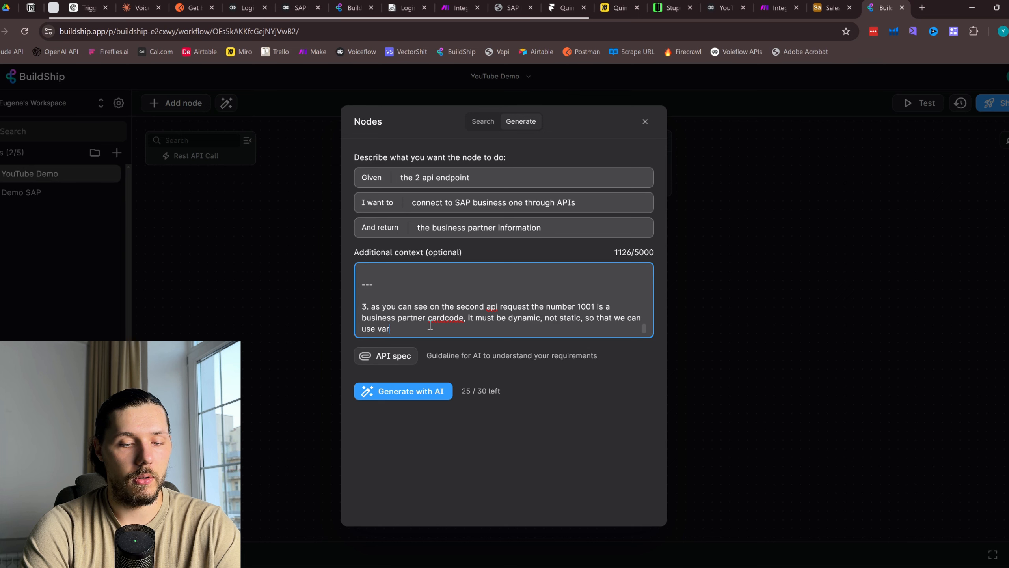
pyautogui.write('iable calle')
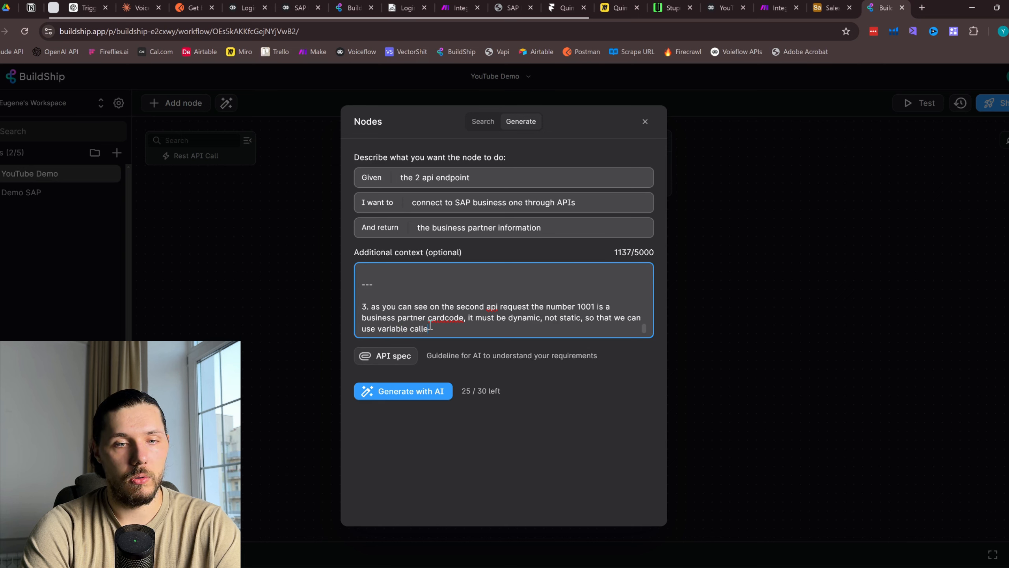
pyautogui.write('d card')
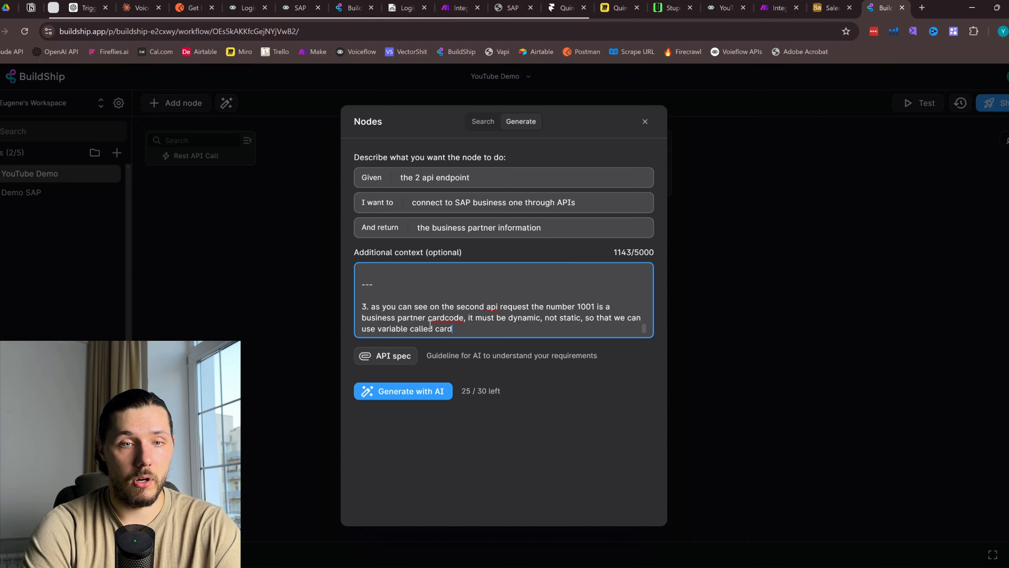
pyautogui.write('Code to ')
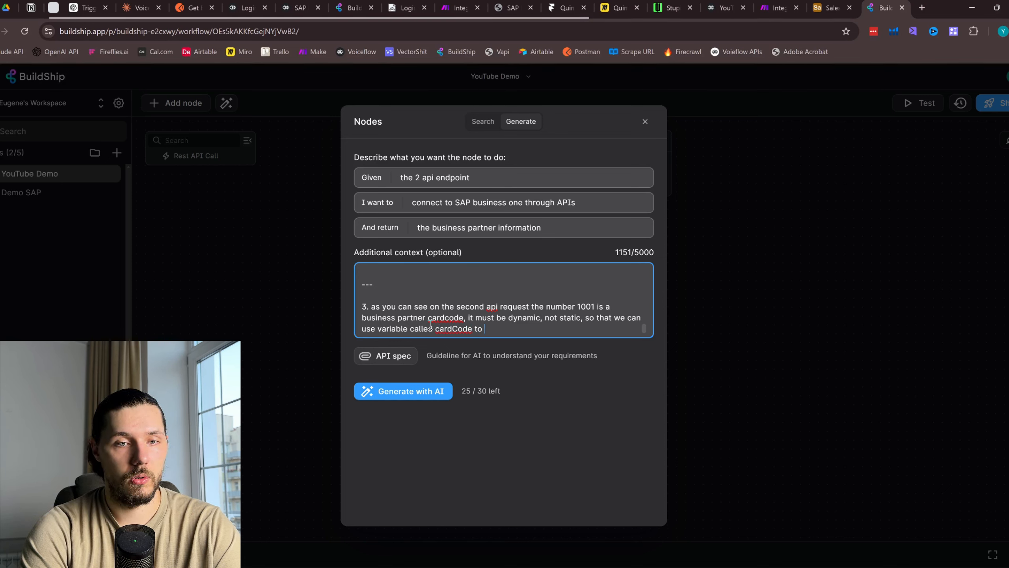
pyautogui.write('refrence')
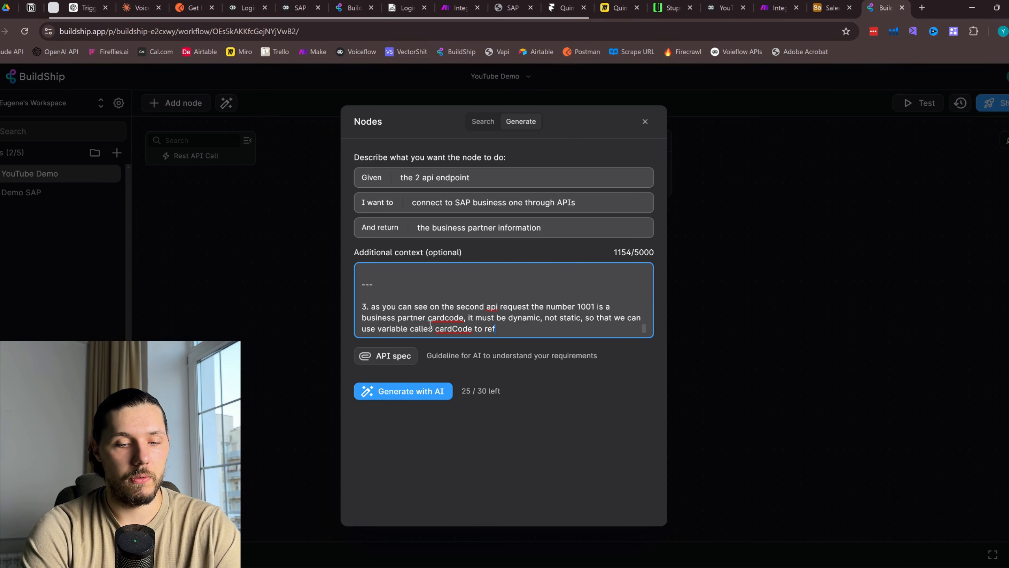
# Generate the Get Business Partner node with AI, inspect its generated code, and focus the Card Code input
pyautogui.click(440, 394)
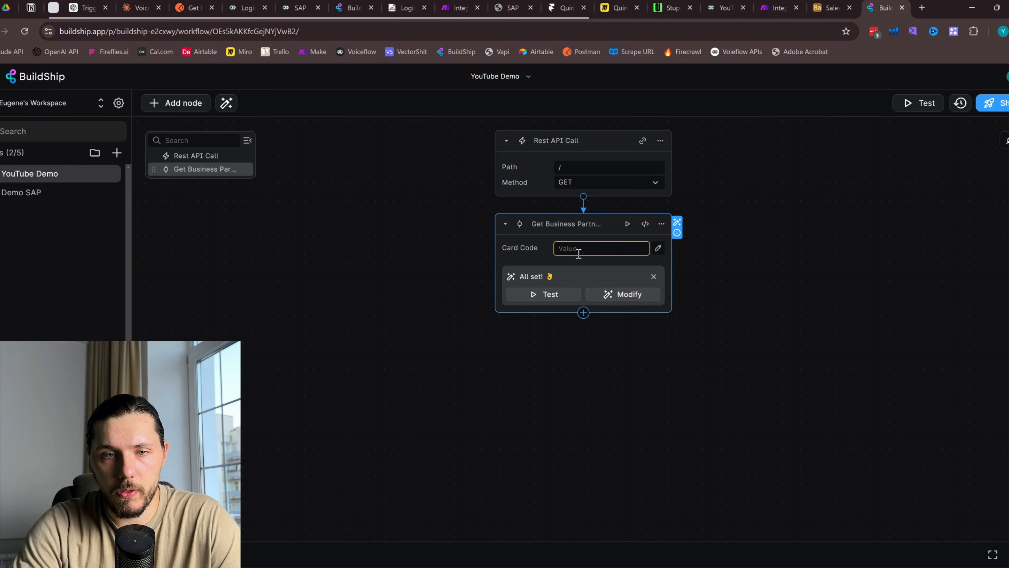
pyautogui.click(579, 253)
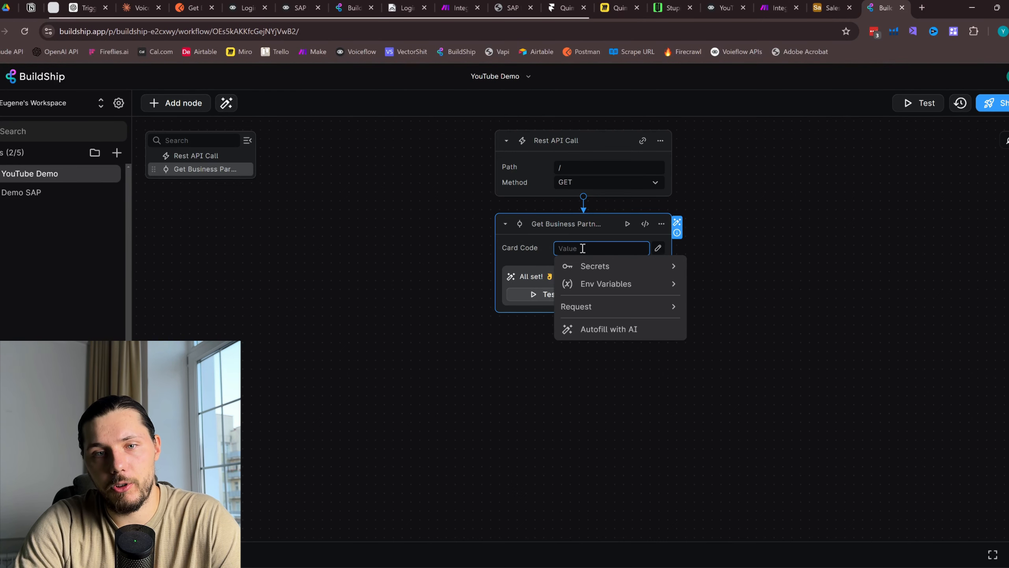
pyautogui.click(645, 223)
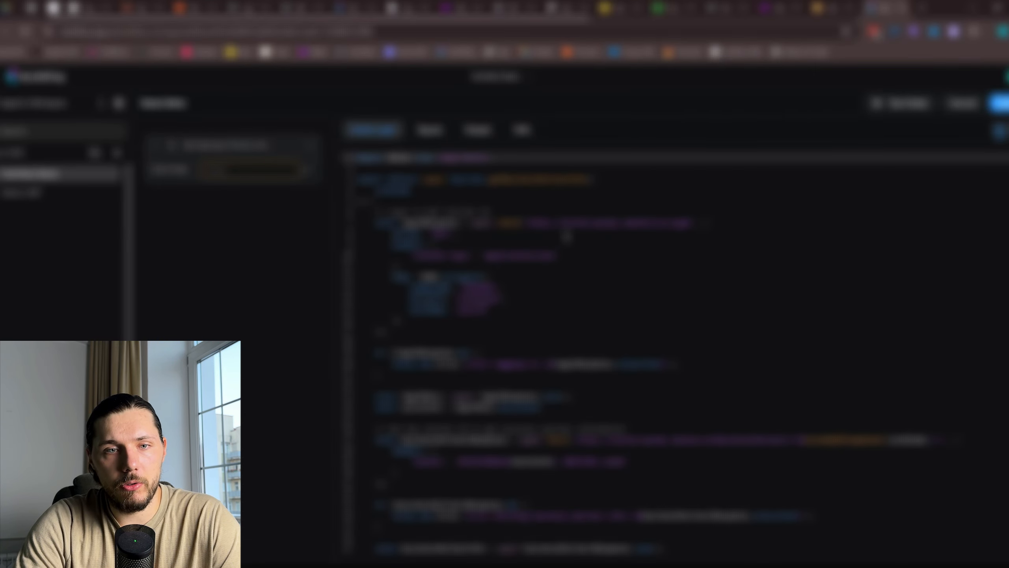
pyautogui.moveTo(651, 503); pyautogui.dragTo(509, 241)
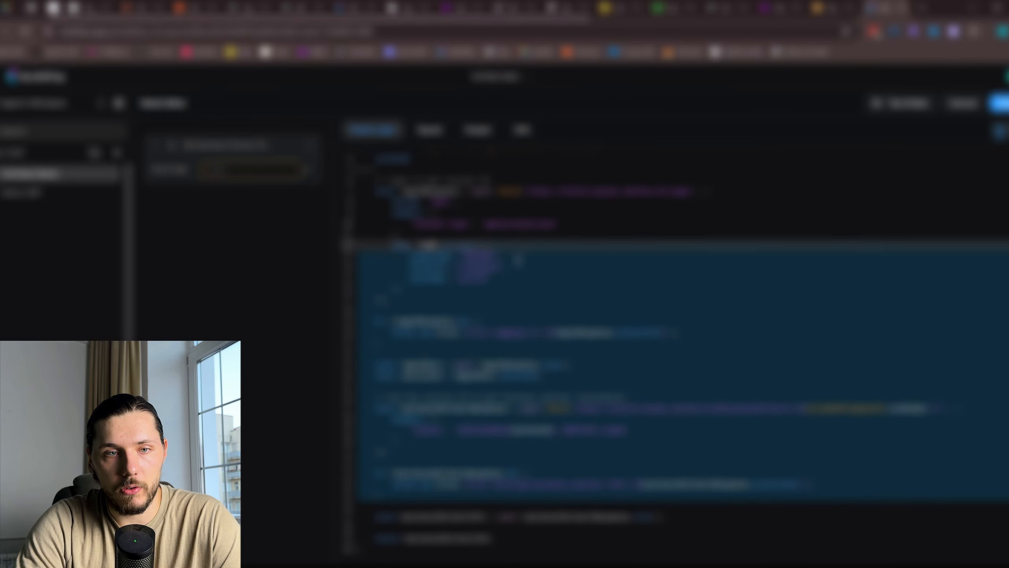
pyautogui.scroll(1, 519, 261)
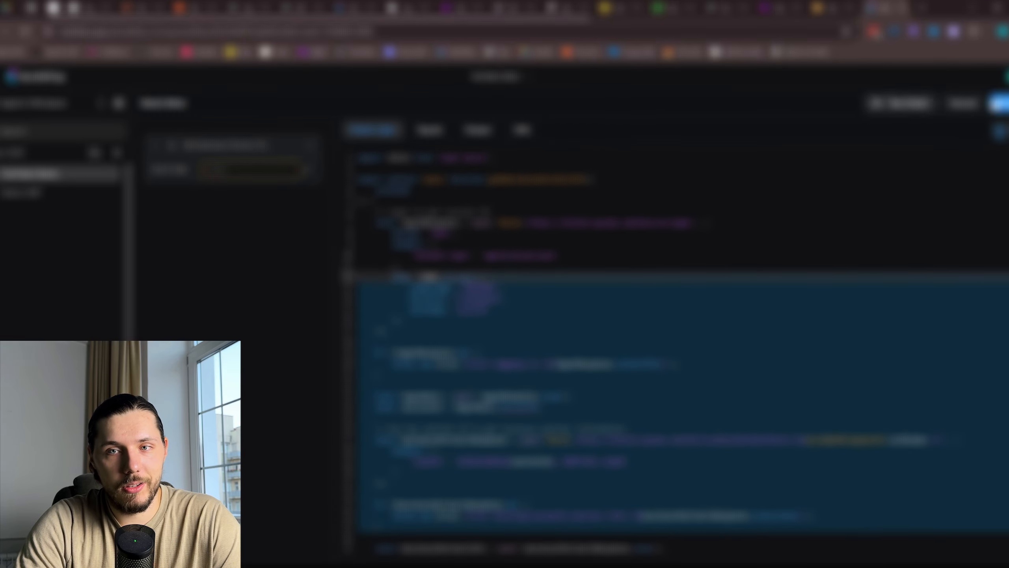
pyautogui.click(963, 104)
pyautogui.click(596, 248)
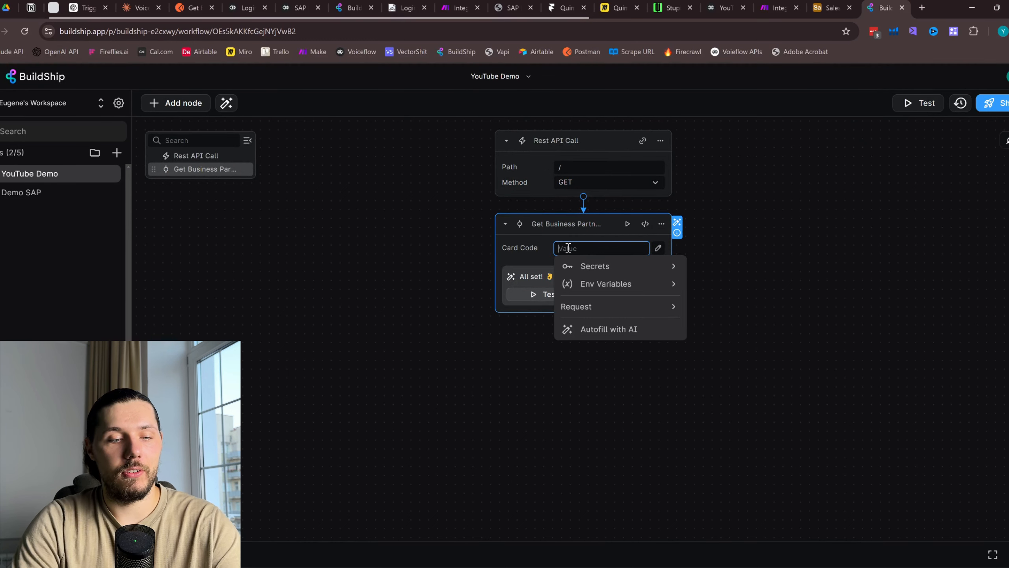
# Test the node with Card Code 1001; it fails because the first certificate can't be verified
pyautogui.write('1001')
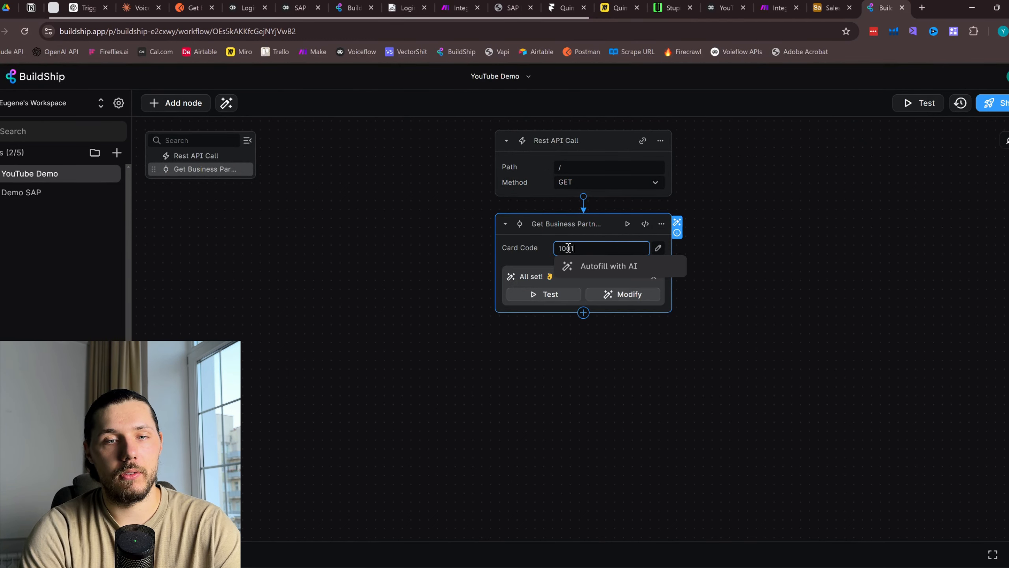
pyautogui.click(548, 294)
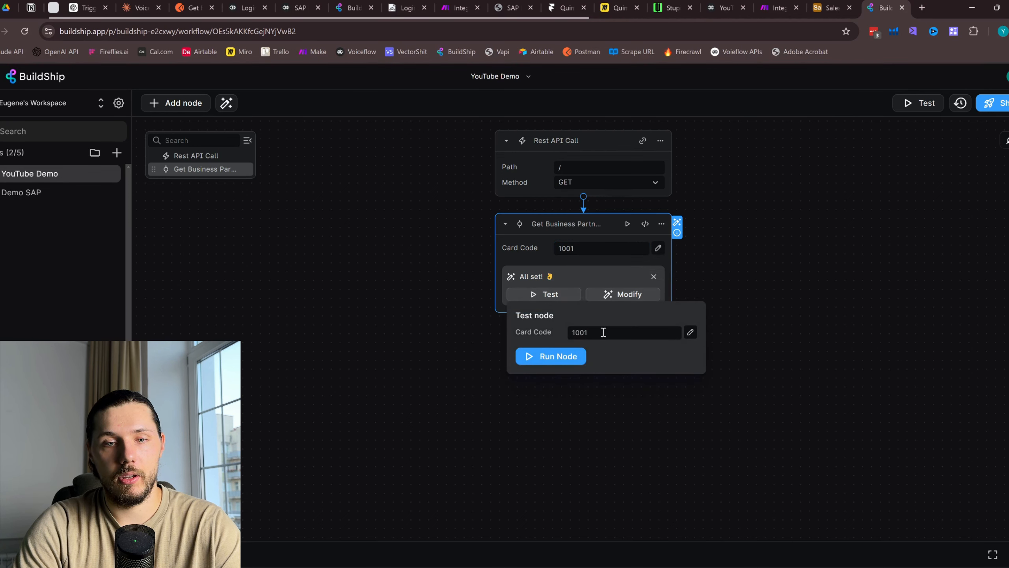
pyautogui.click(574, 356)
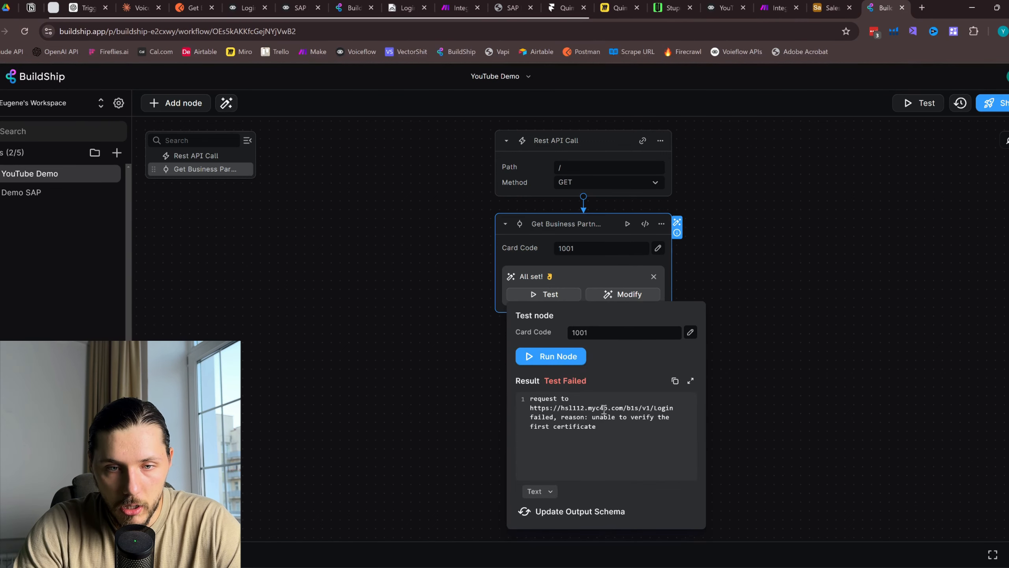
pyautogui.moveTo(627, 421); pyautogui.dragTo(603, 427)
pyautogui.click(603, 429)
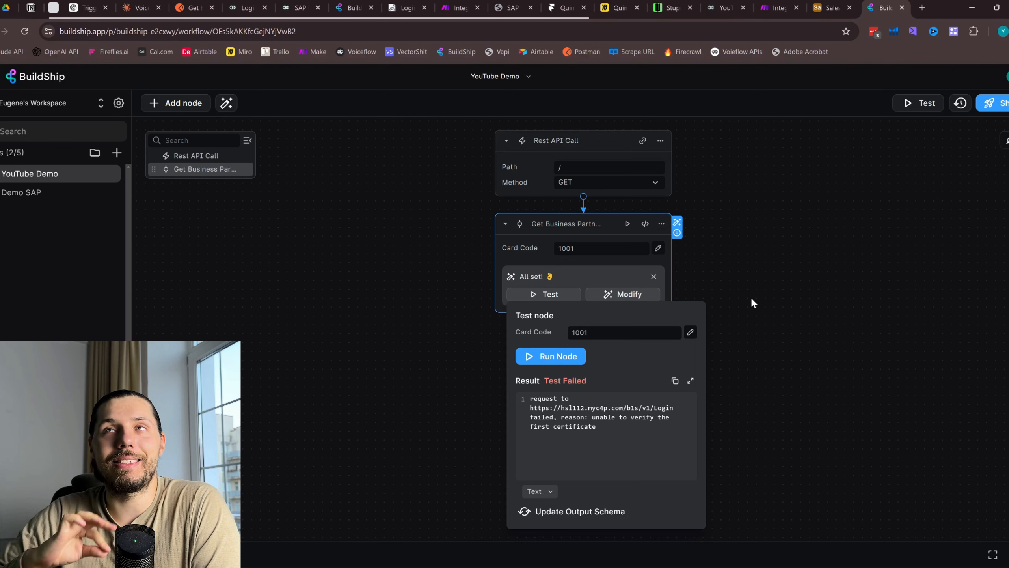
# Check the Get BP Details request's settings and Headers (6) in Postman, then return to Voiceflow
pyautogui.click(194, 7)
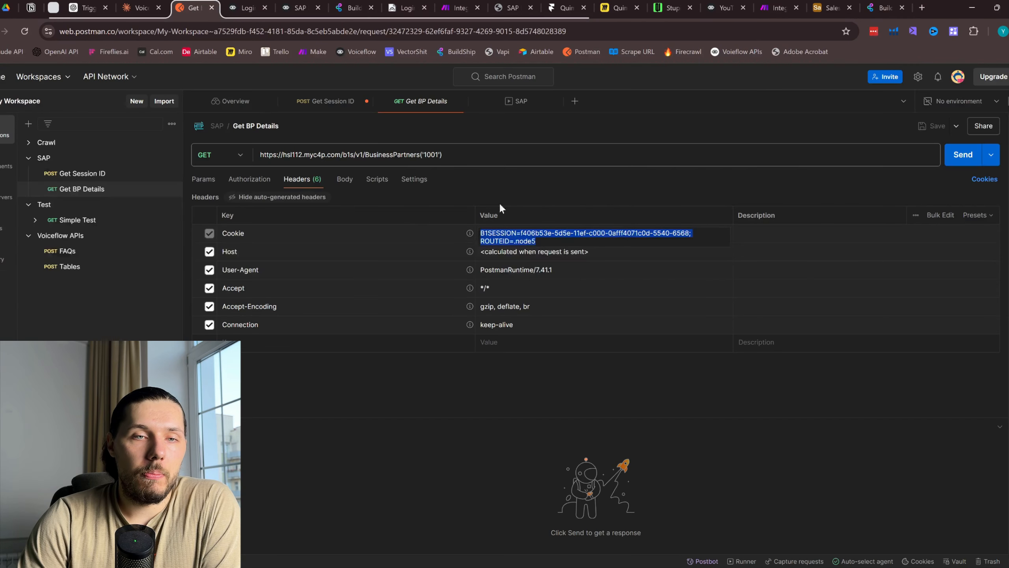
pyautogui.click(495, 164)
pyautogui.click(414, 179)
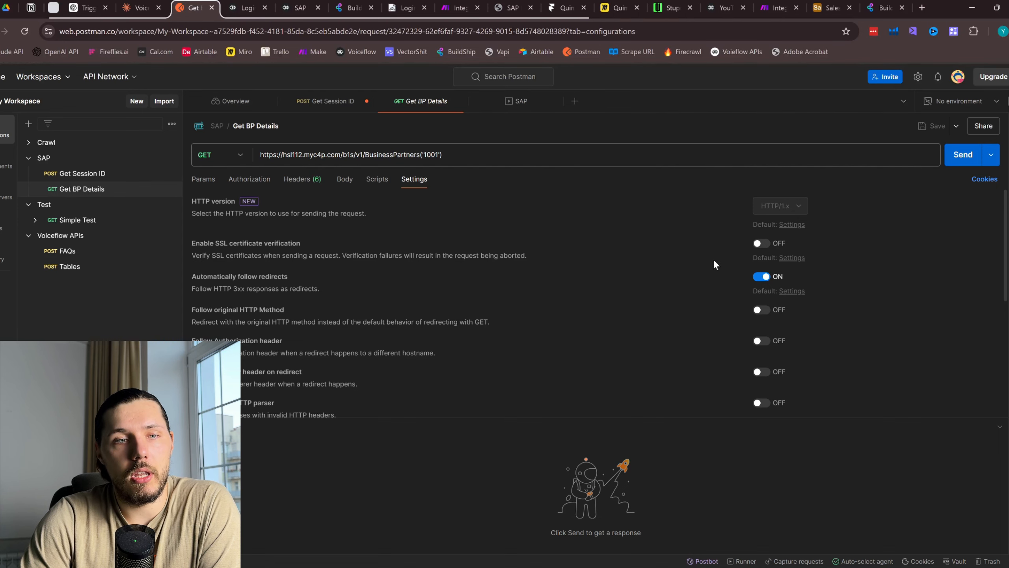
pyautogui.click(302, 179)
pyautogui.click(724, 7)
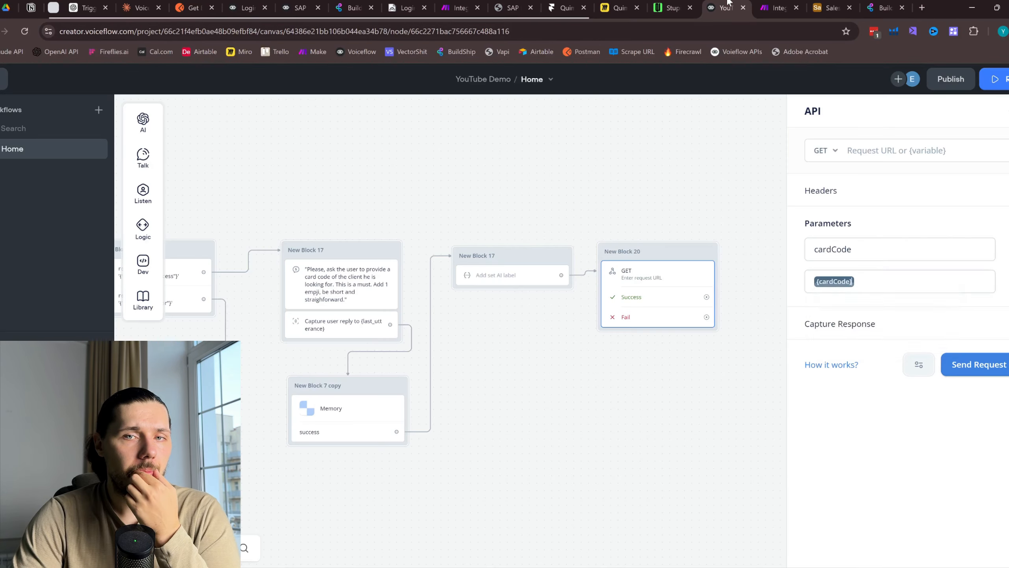
# Dismiss Voiceflow's variable suggestions, close BuildShip's failed test result, and open Modify Node with AI
pyautogui.doubleClick(812, 113)
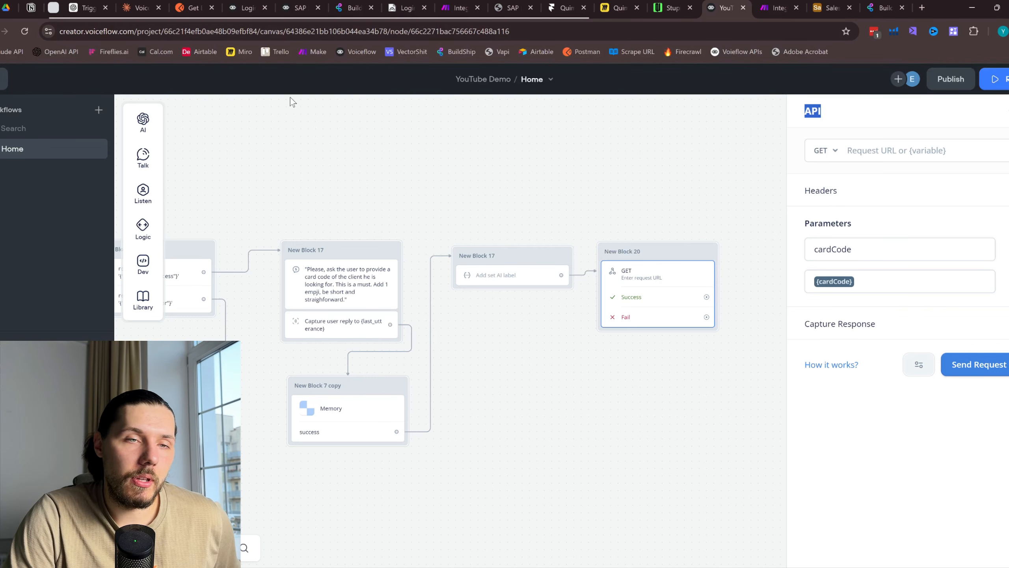
pyautogui.click(885, 8)
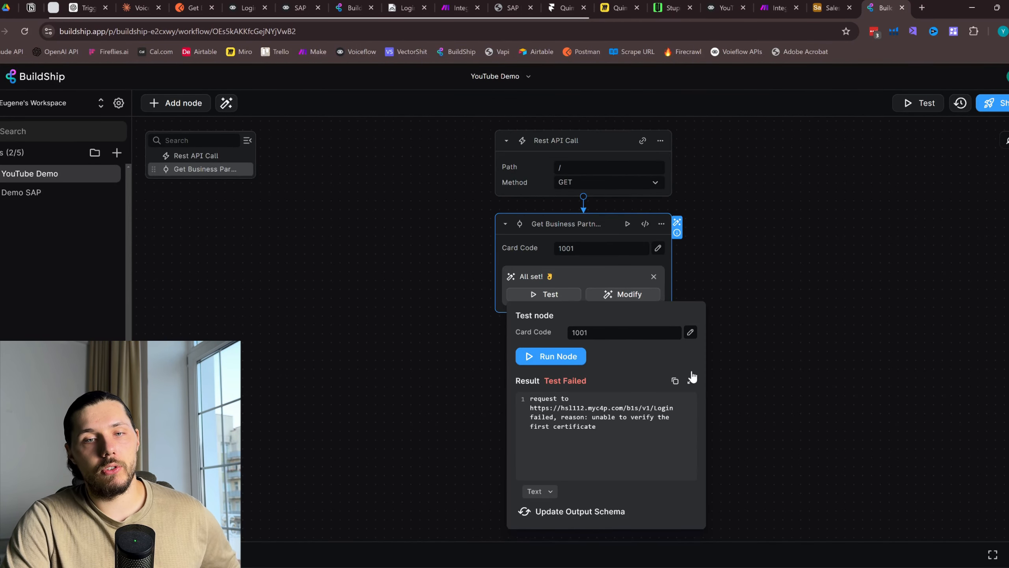
pyautogui.click(729, 367)
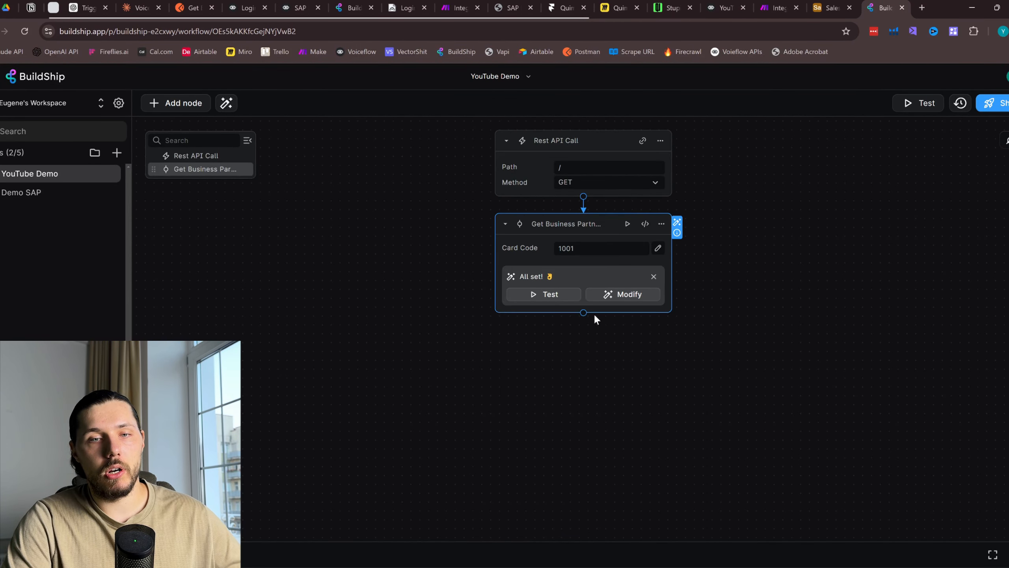
pyautogui.click(634, 299)
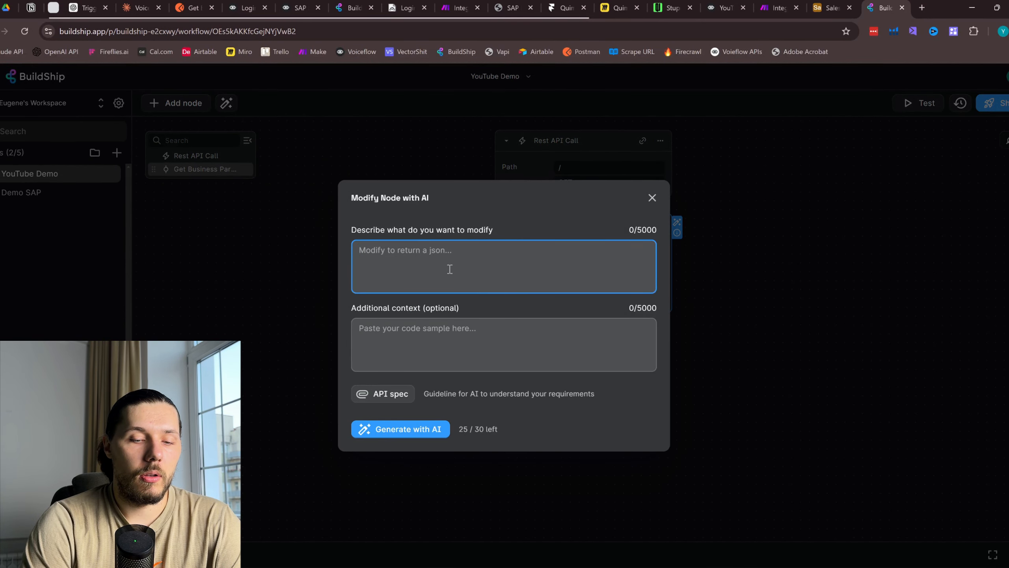
# Ask AI to 'Please, disable SSL certificate check for both of the API calls' and regenerate the node
pyautogui.write('pLEASE,')
pyautogui.press('BackSpace')
pyautogui.press('BackSpace')
pyautogui.press('BackSpace')
pyautogui.press('BackSpace')
pyautogui.press('BackSpace')
pyautogui.press('BackSpace')
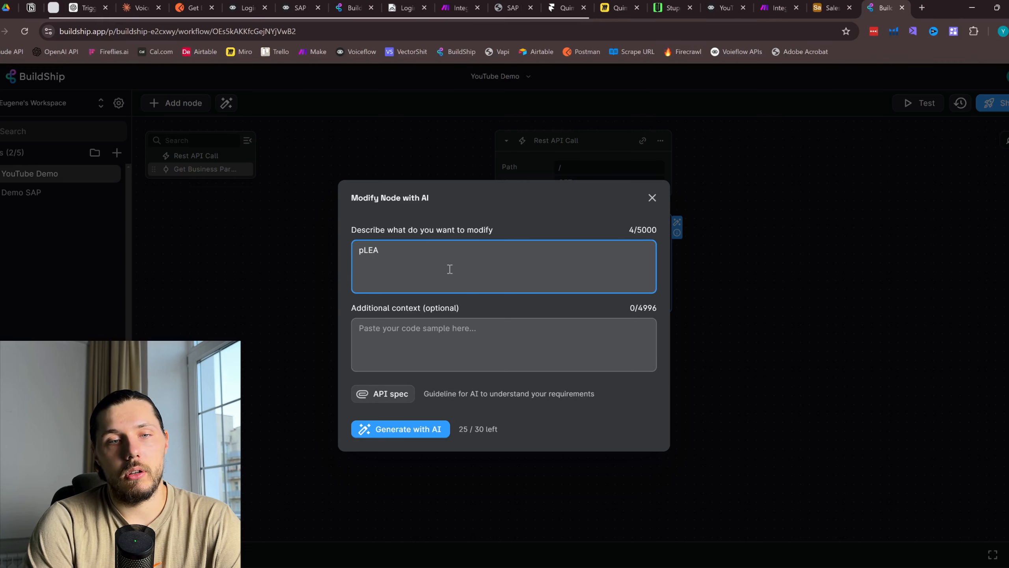
pyautogui.press('BackSpace')
pyautogui.press('BackSpace')
pyautogui.write('Please, ')
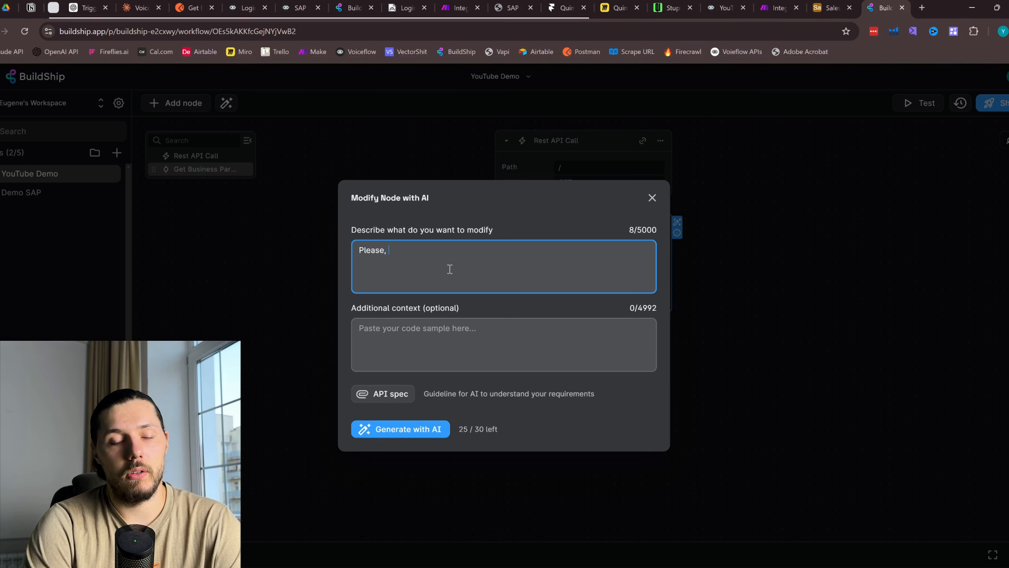
pyautogui.write('disable SL')
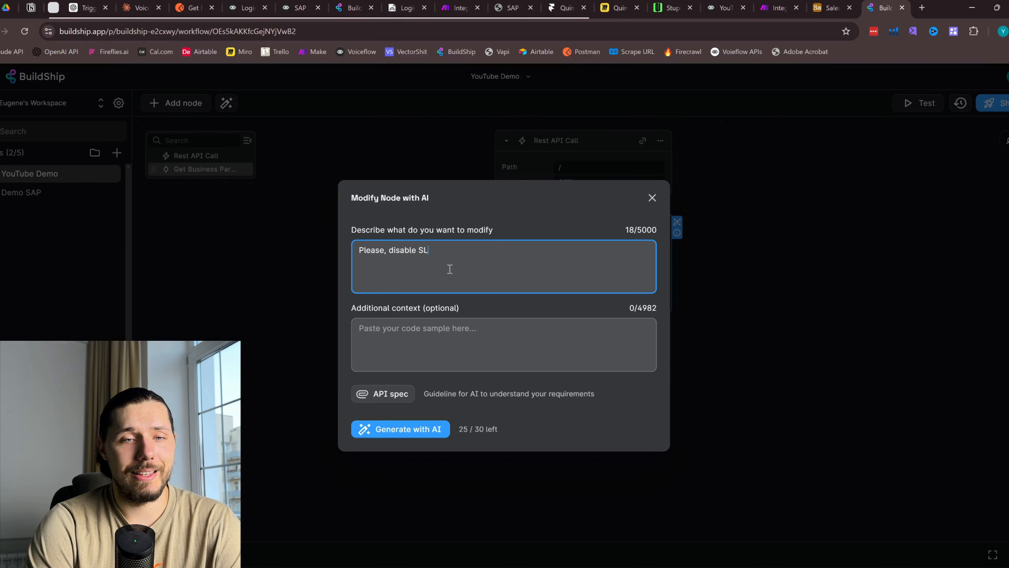
pyautogui.press('BackSpace')
pyautogui.write('SL cer')
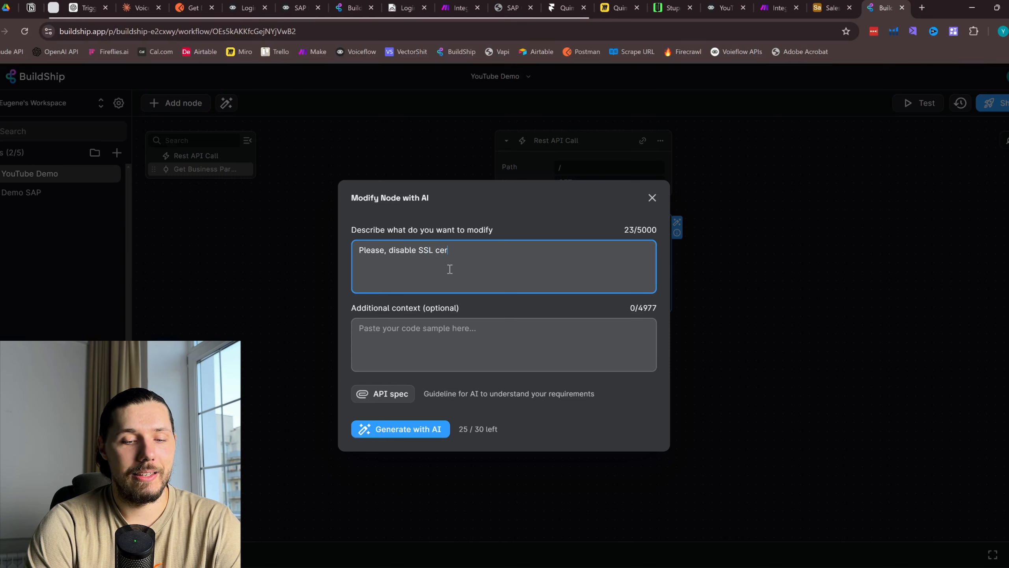
pyautogui.write('tificate che')
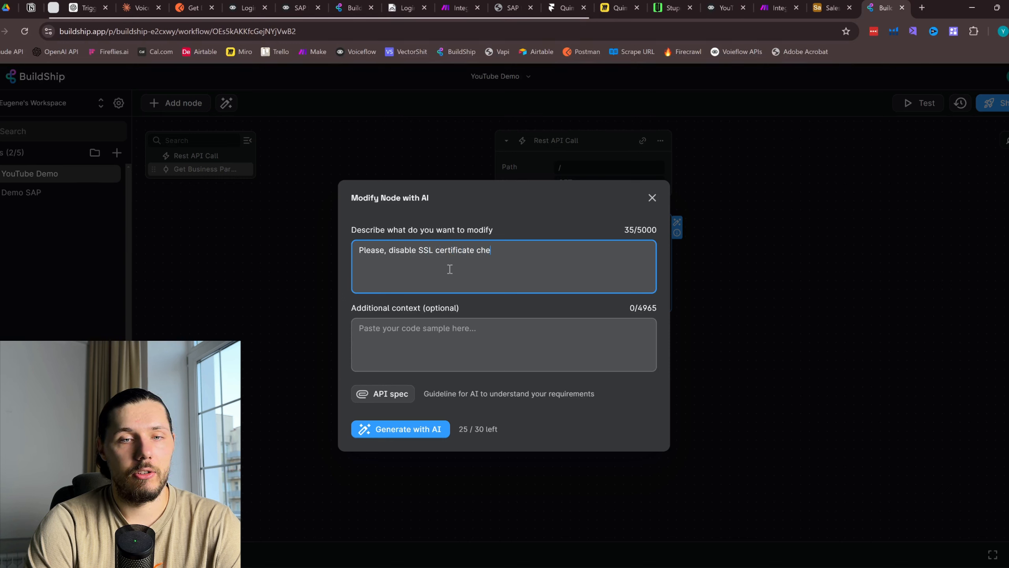
pyautogui.write('ck for ')
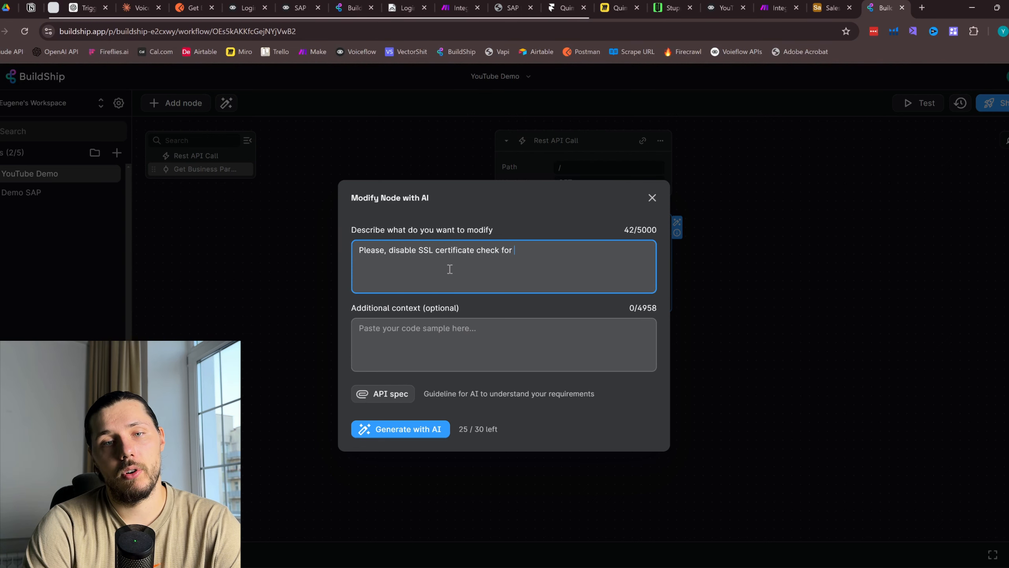
pyautogui.write('both of the ')
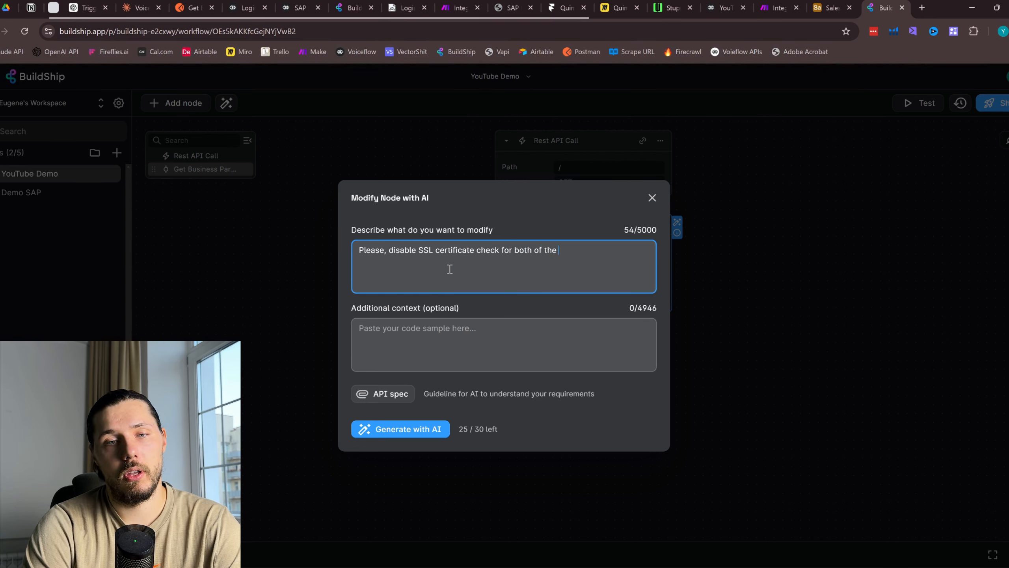
pyautogui.write('API calls')
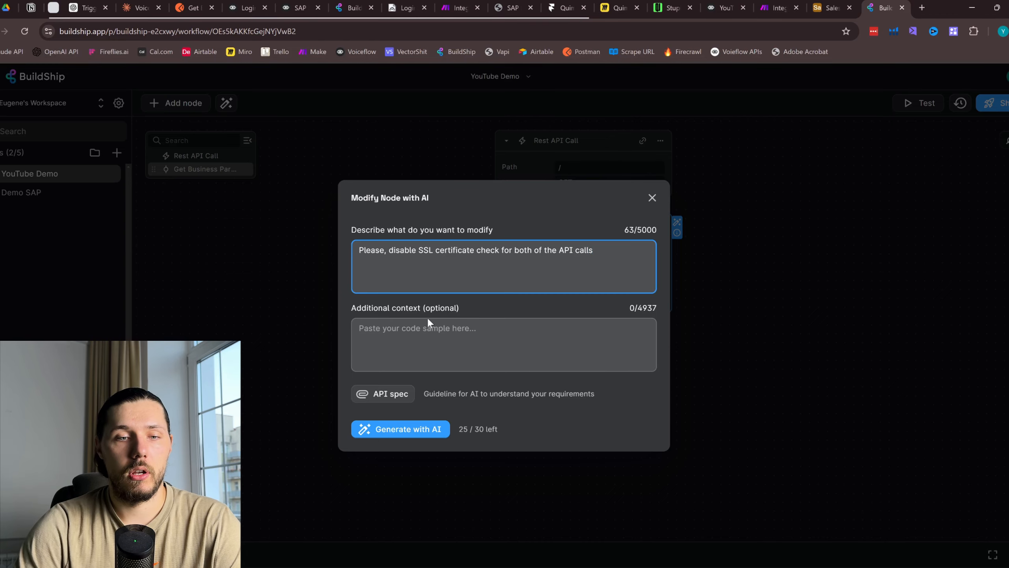
pyautogui.click(396, 428)
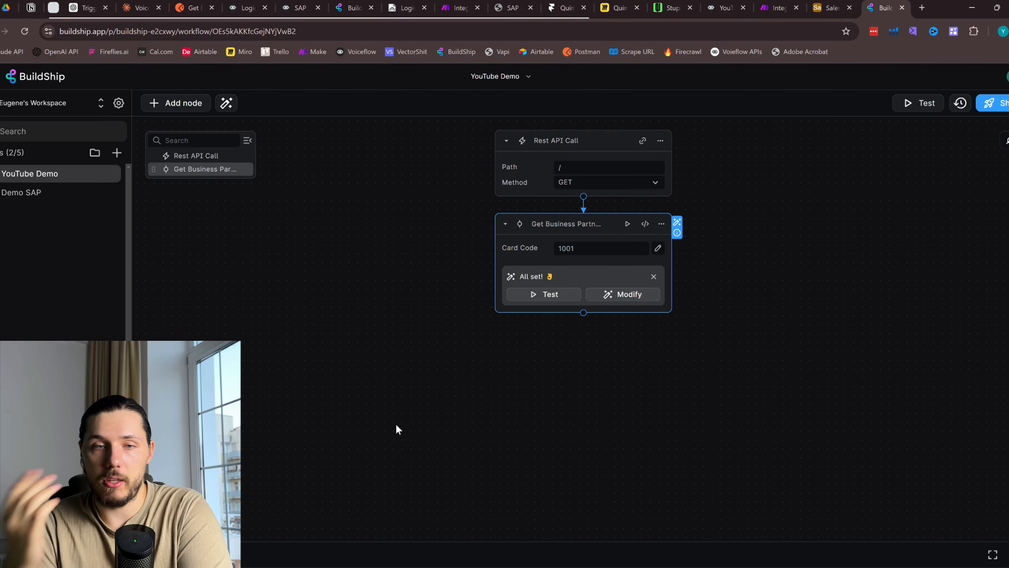
# Rerun the node test for card code 1001 and confirm the OK (200) business partner response
pyautogui.click(550, 297)
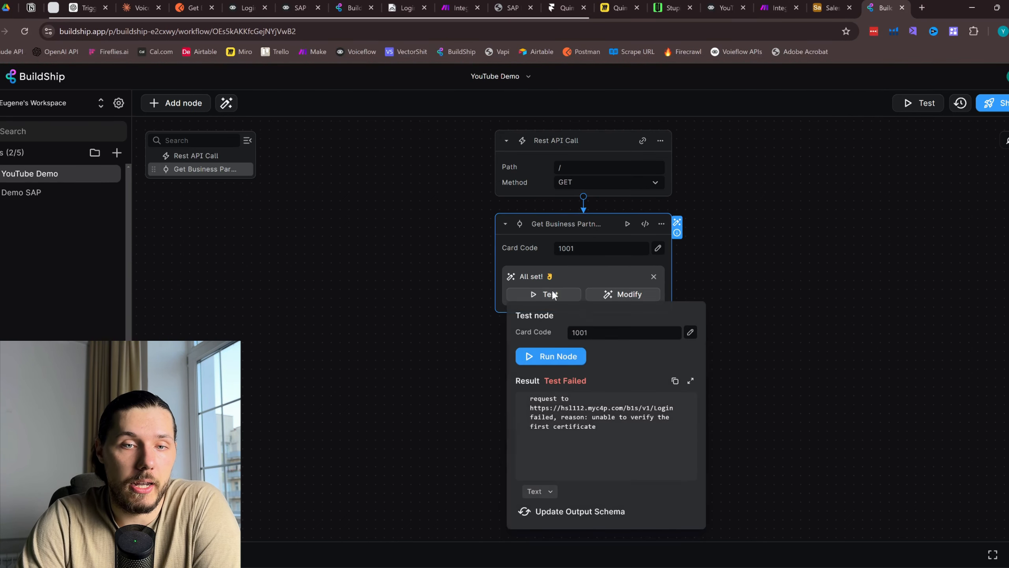
pyautogui.click(588, 360)
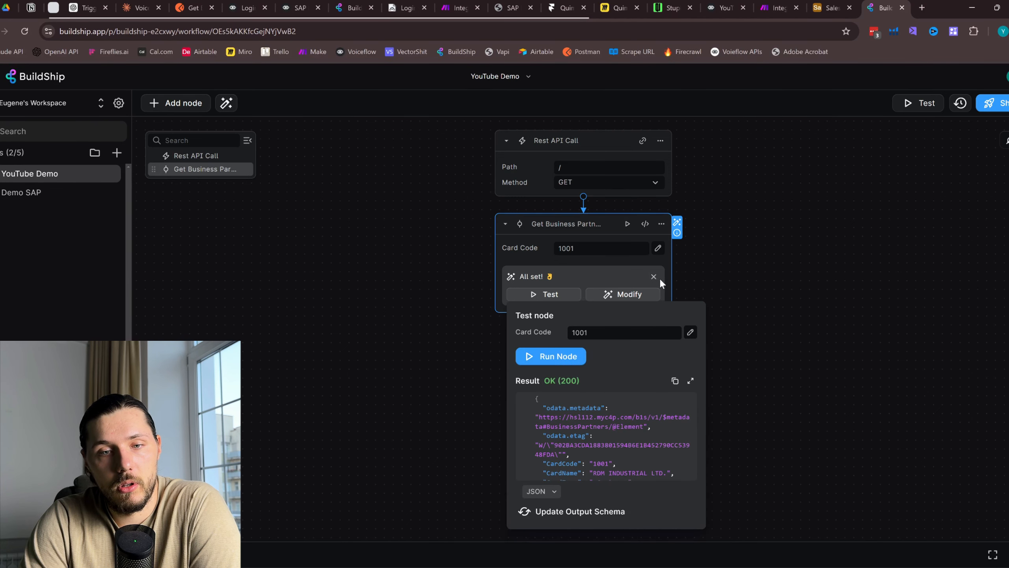
pyautogui.scroll(-2, 598, 414)
pyautogui.moveTo(593, 417); pyautogui.dragTo(644, 418)
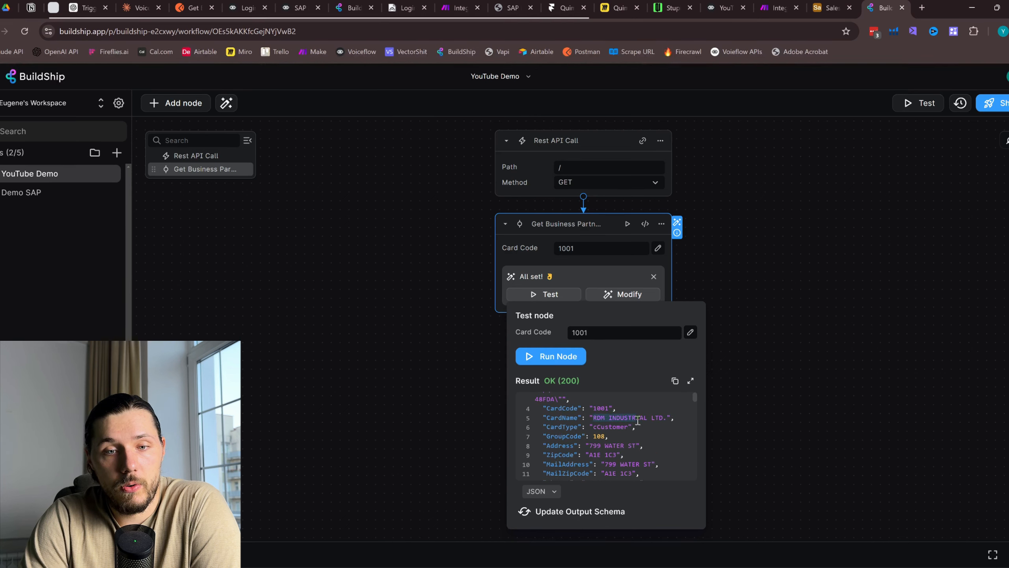
pyautogui.scroll(2, 617, 406)
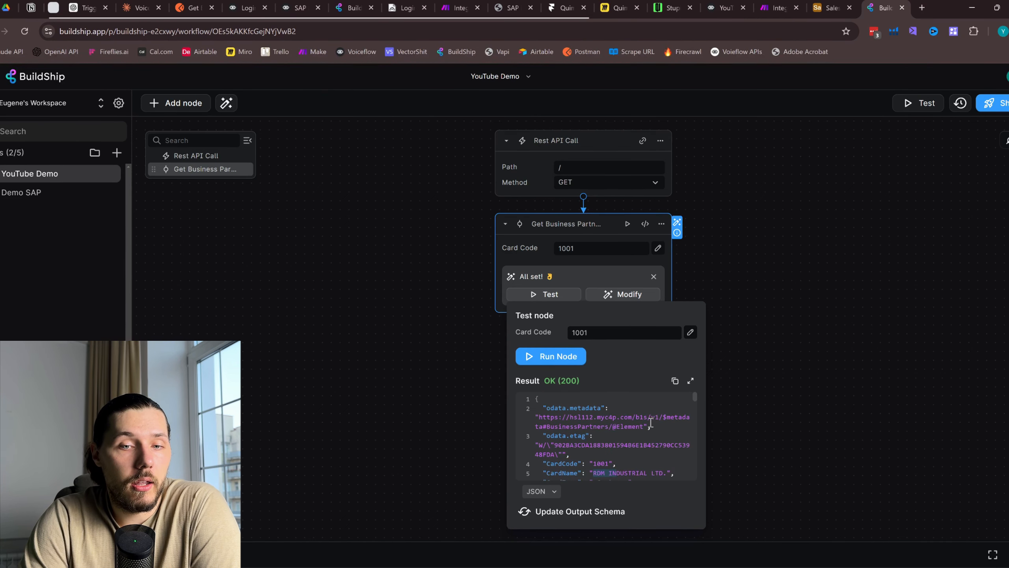
pyautogui.click(732, 326)
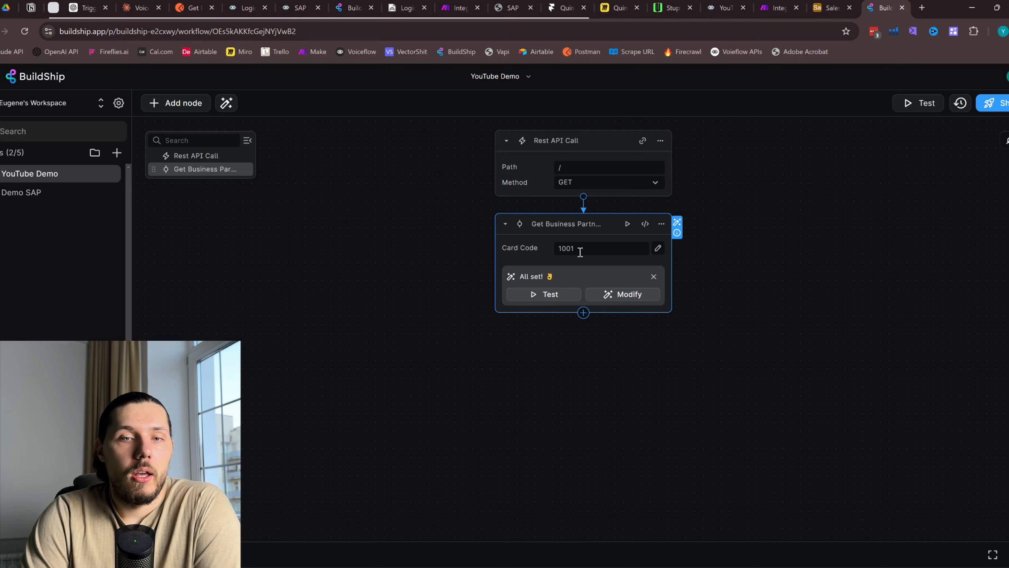
# Clear the hard-coded 1001 from the Card Code input, then open the Rest API Call trigger's options
pyautogui.click(632, 245)
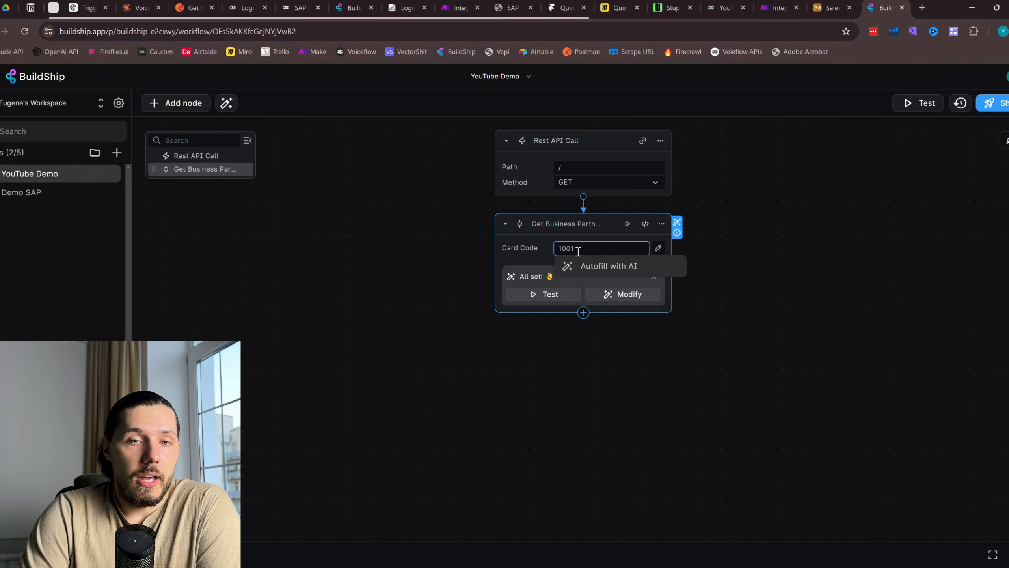
pyautogui.press('BackSpace')
pyautogui.press('BackSpace')
pyautogui.press('BackSpace')
pyautogui.press('BackSpace')
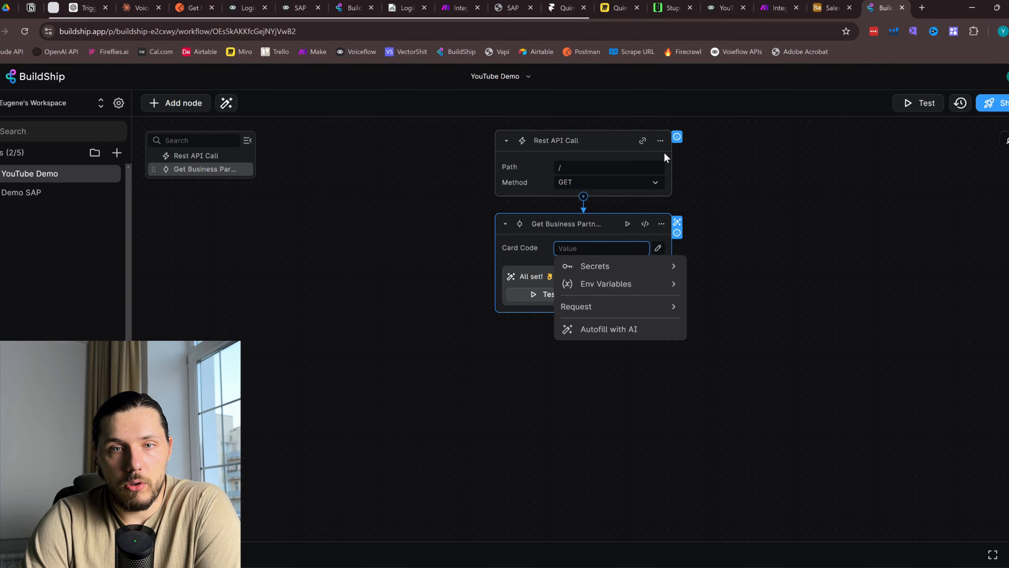
pyautogui.click(660, 141)
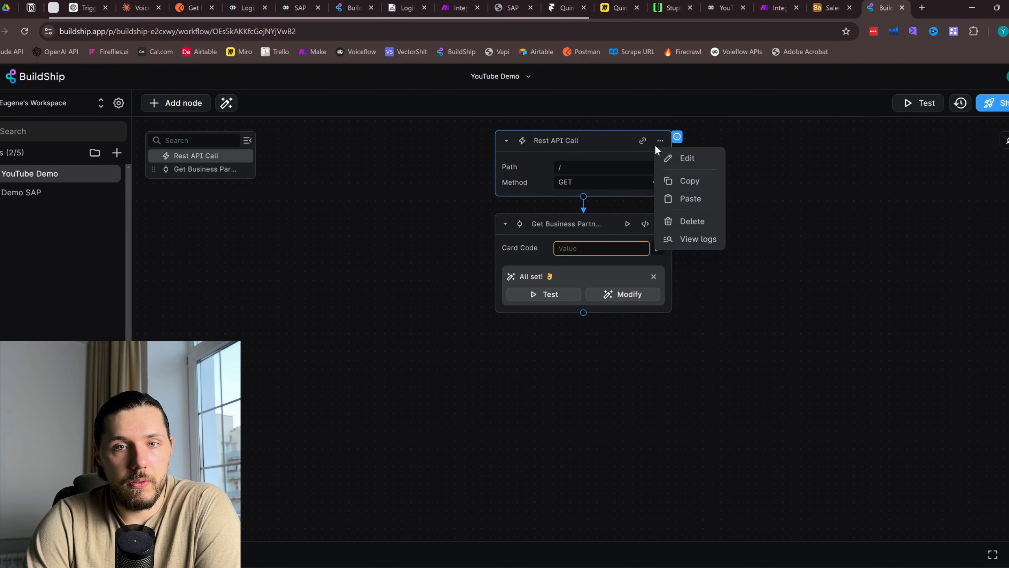
# Rename the trigger's existing query output's key and label to Query
pyautogui.click(687, 163)
pyautogui.click(571, 137)
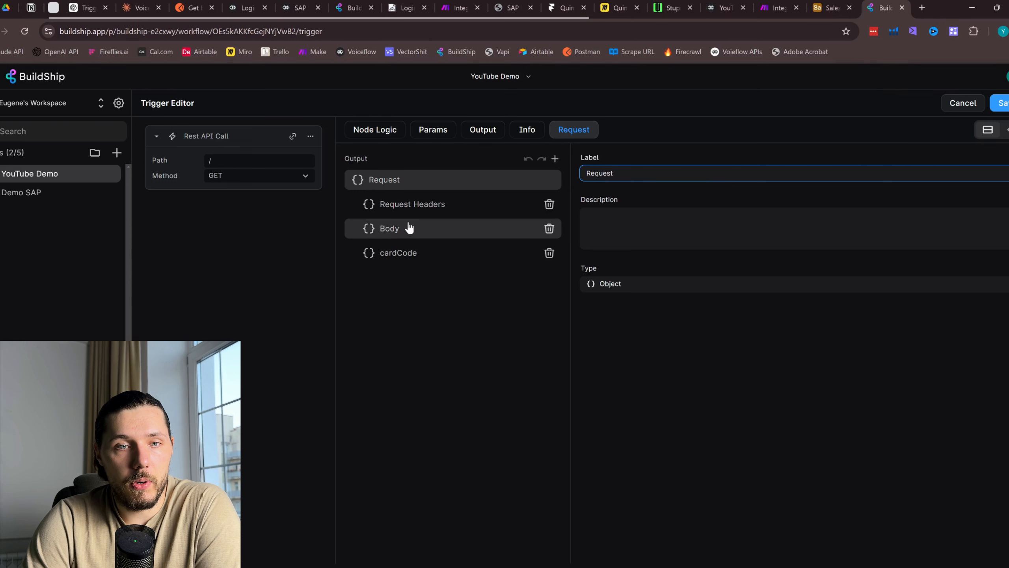
pyautogui.click(419, 256)
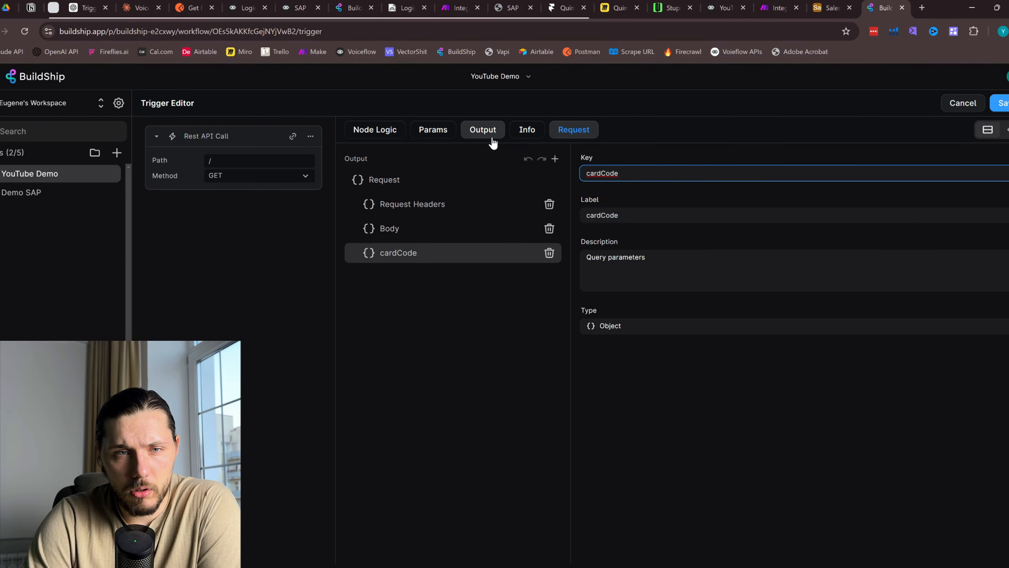
pyautogui.click(401, 227)
pyautogui.click(403, 204)
pyautogui.click(421, 255)
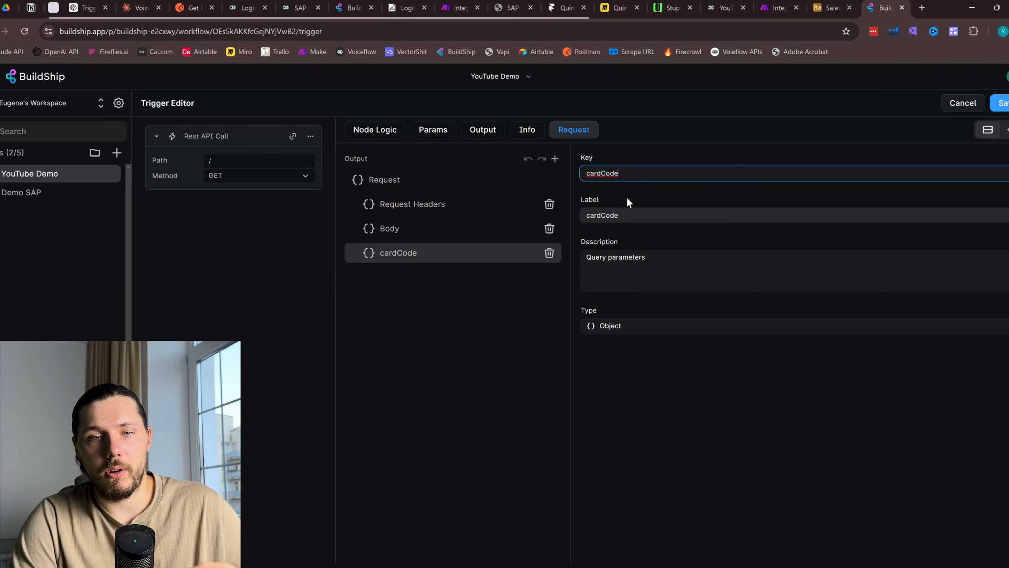
pyautogui.click(653, 257)
pyautogui.doubleClick(606, 256)
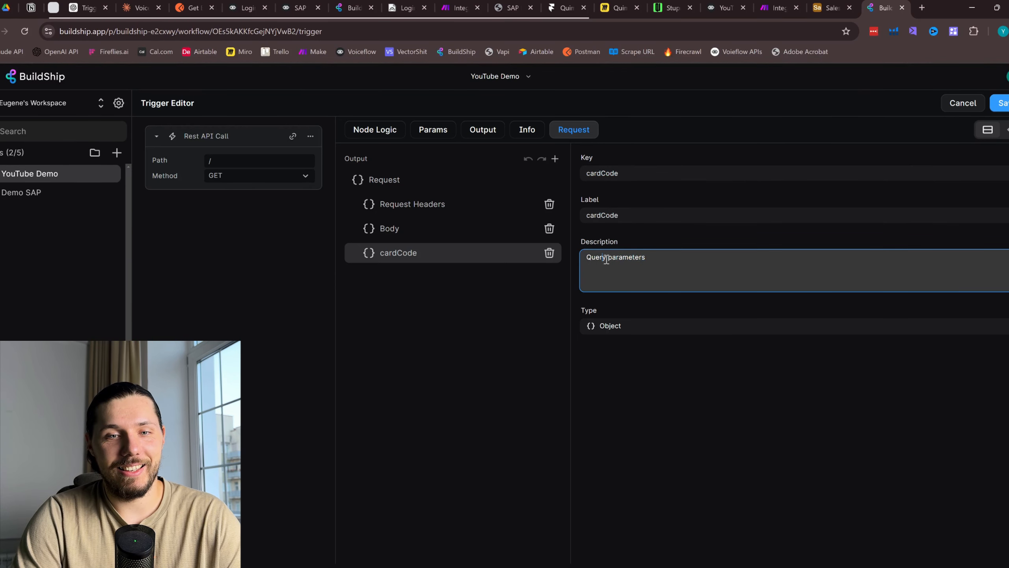
pyautogui.hotkey('ctrl', 'c')
pyautogui.moveTo(622, 216); pyautogui.dragTo(581, 215)
pyautogui.hotkey('ctrl', 'v')
pyautogui.moveTo(621, 175); pyautogui.dragTo(560, 164)
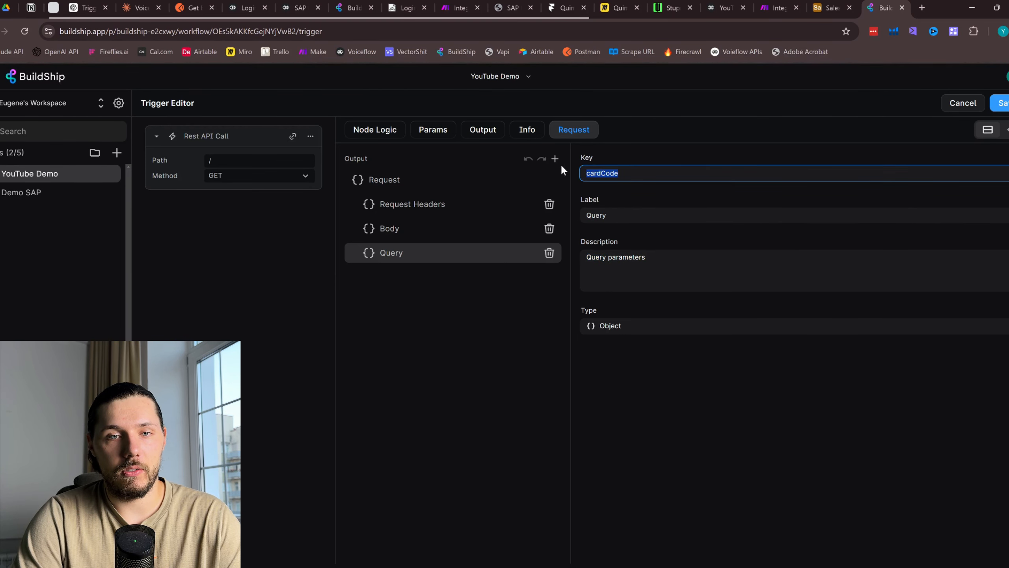
pyautogui.hotkey('ctrl', 'v')
# Add a new query output with key and label cardCode, and save the trigger
pyautogui.click(555, 158)
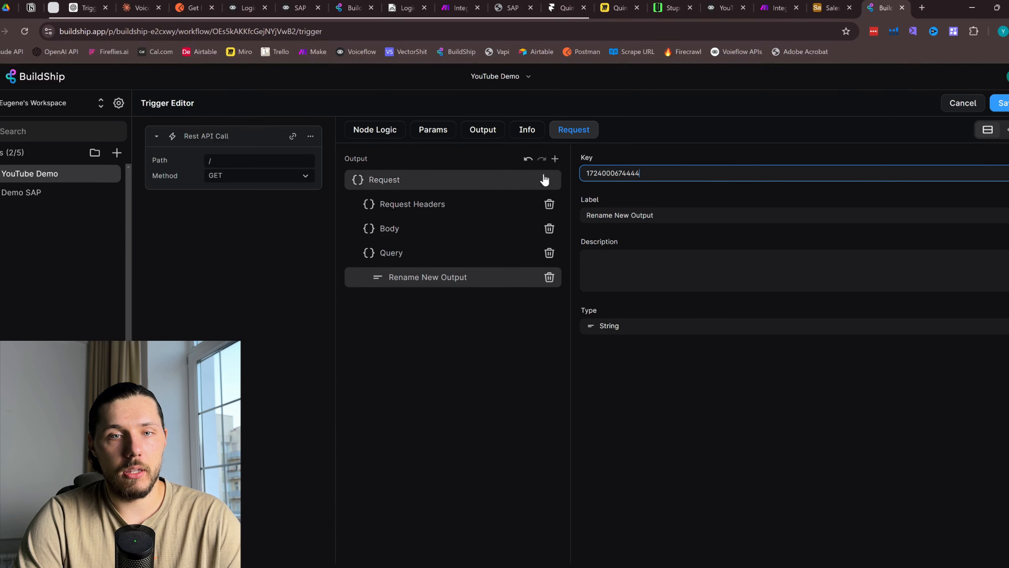
pyautogui.click(433, 258)
pyautogui.click(455, 278)
pyautogui.moveTo(644, 174); pyautogui.dragTo(589, 174)
pyautogui.write('cardCode')
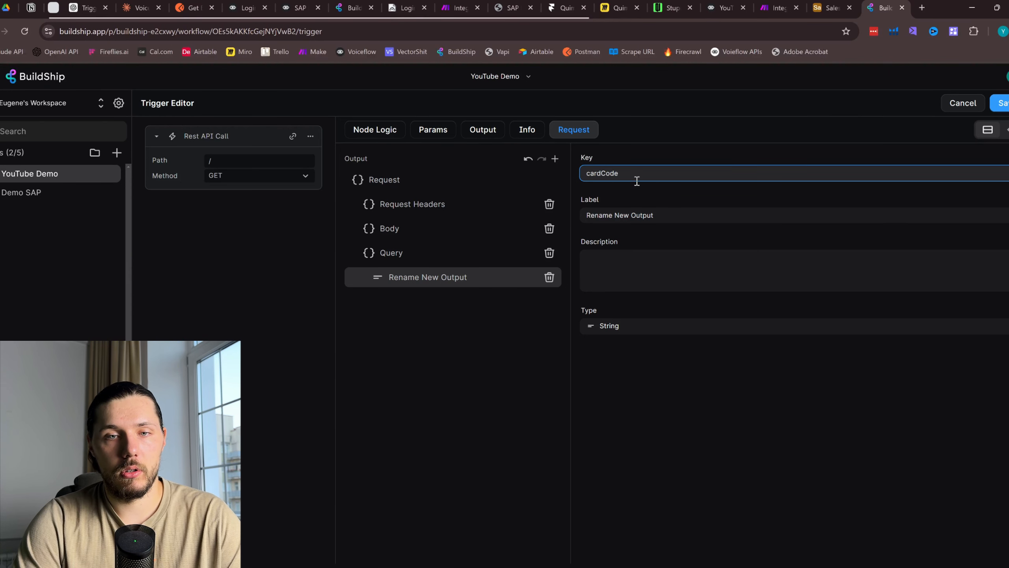
pyautogui.moveTo(632, 175); pyautogui.dragTo(587, 174)
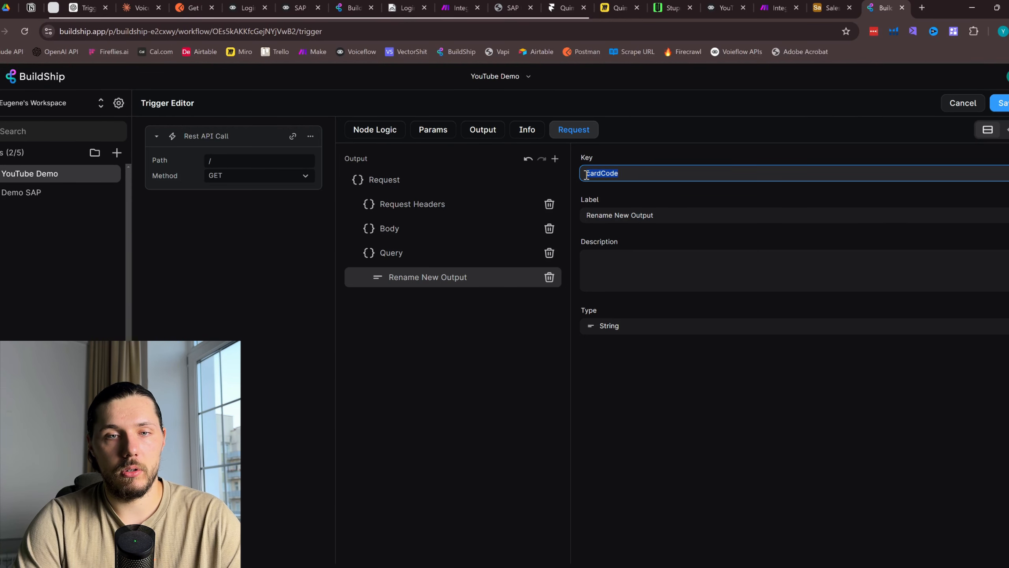
pyautogui.moveTo(667, 214); pyautogui.dragTo(583, 211)
pyautogui.hotkey('ctrl', 'v')
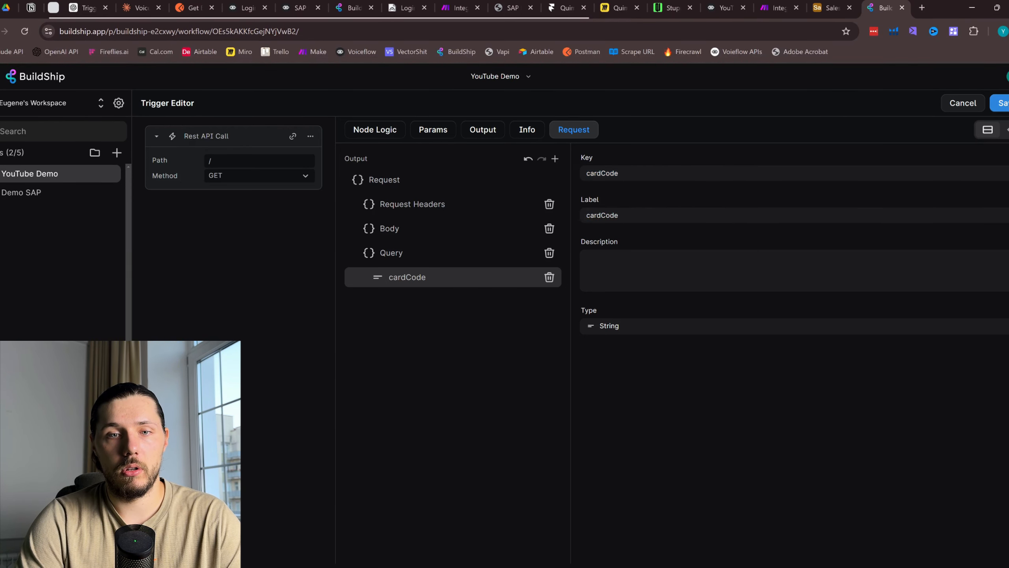
pyautogui.click(1001, 103)
# Set the Get Business Partner node's Card Code to the trigger's cardCode query value
pyautogui.click(582, 248)
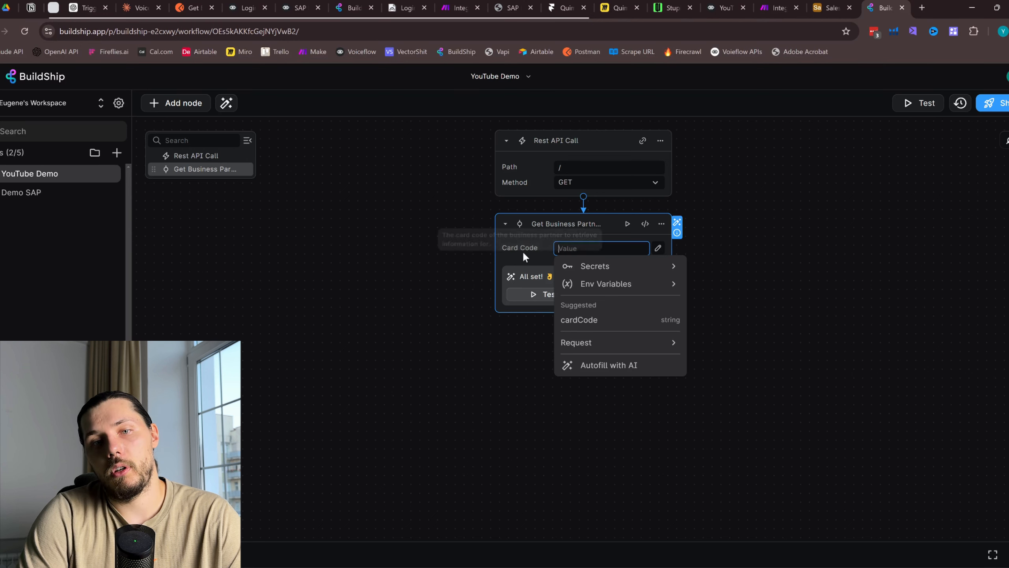
pyautogui.click(583, 325)
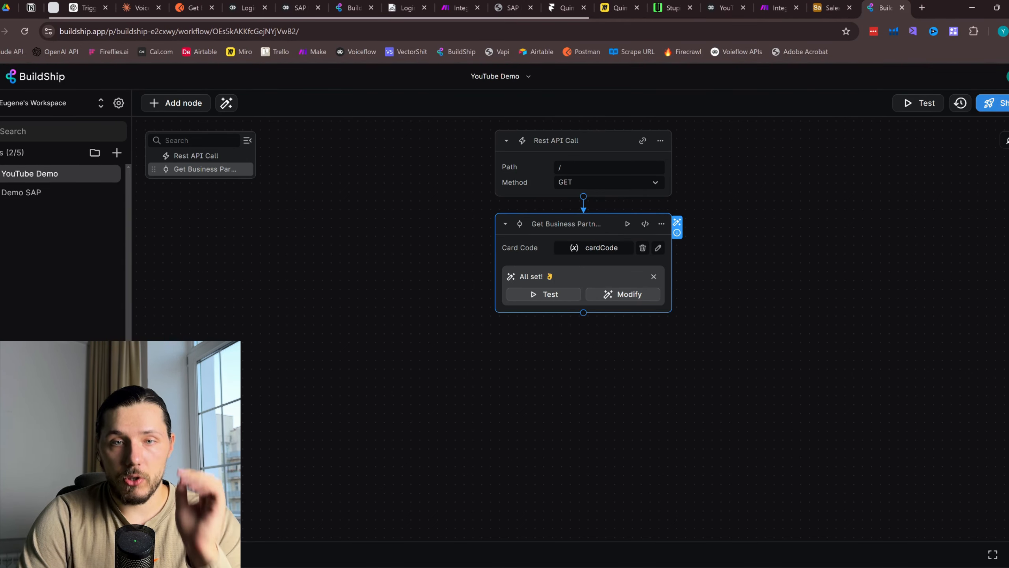
pyautogui.click(828, 8)
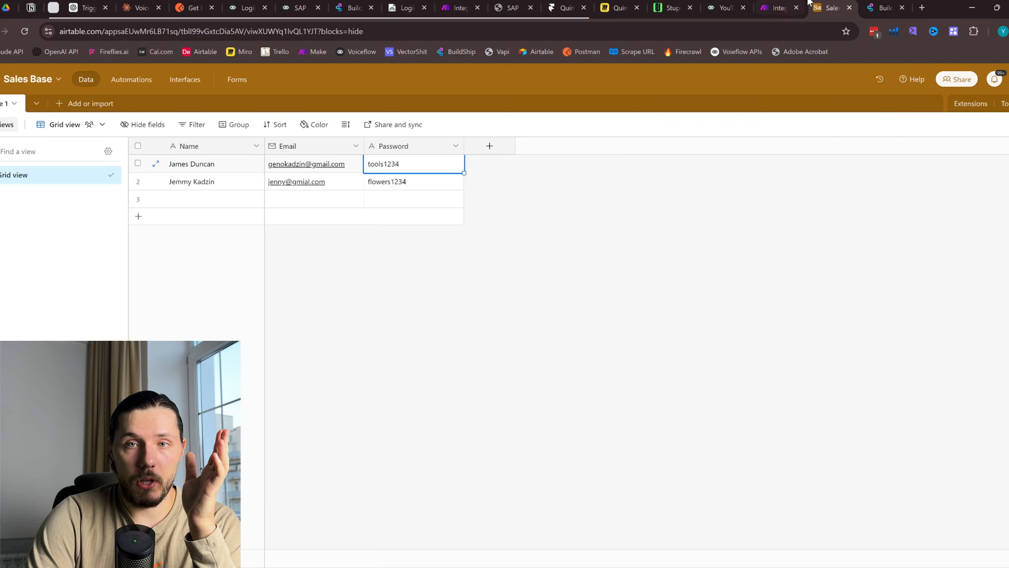
pyautogui.click(778, 8)
# Point out the Voiceflow API block's Parameters section, then review the lookup node's code
pyautogui.click(721, 8)
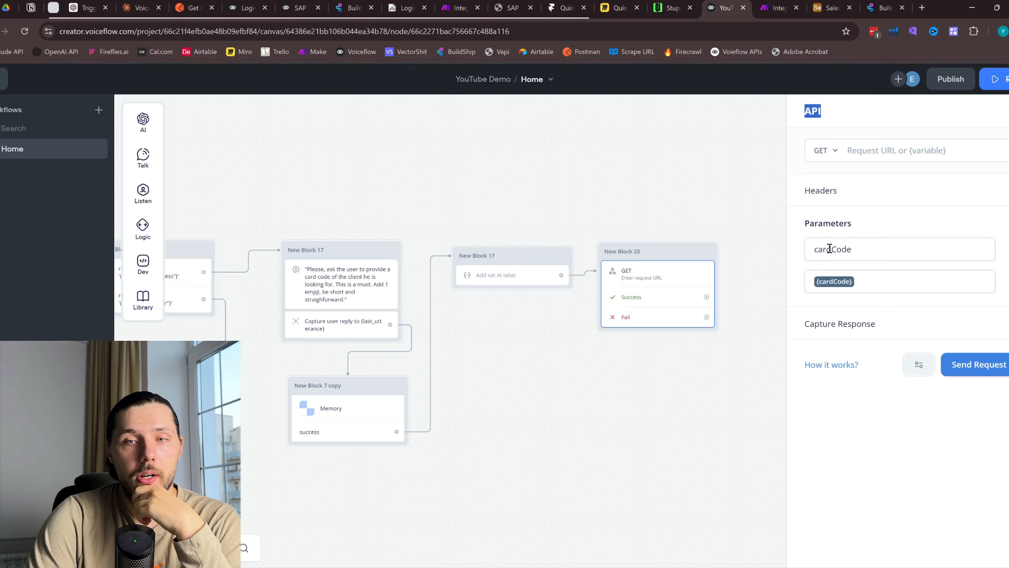
pyautogui.moveTo(806, 223); pyautogui.dragTo(871, 233)
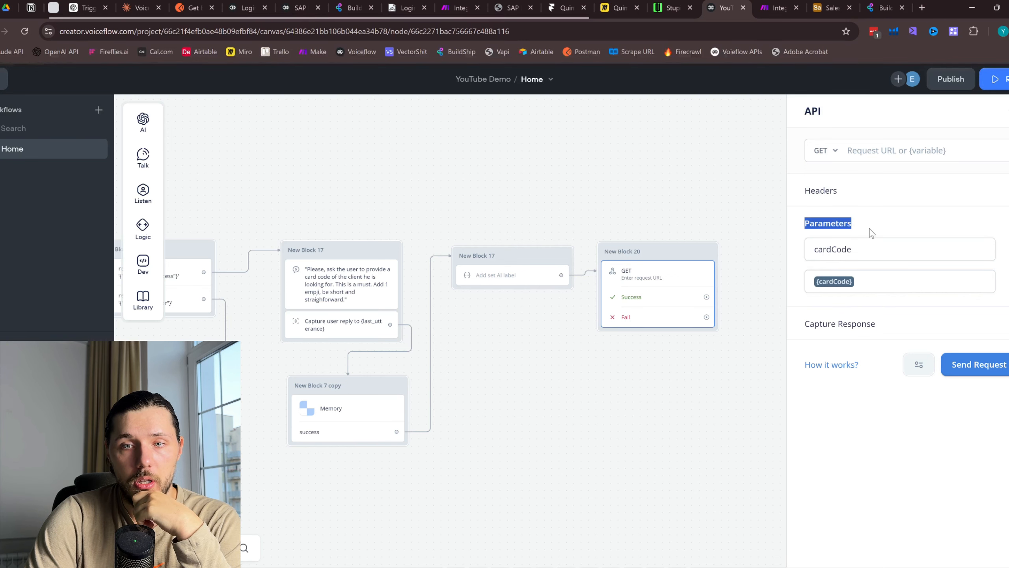
pyautogui.click(886, 8)
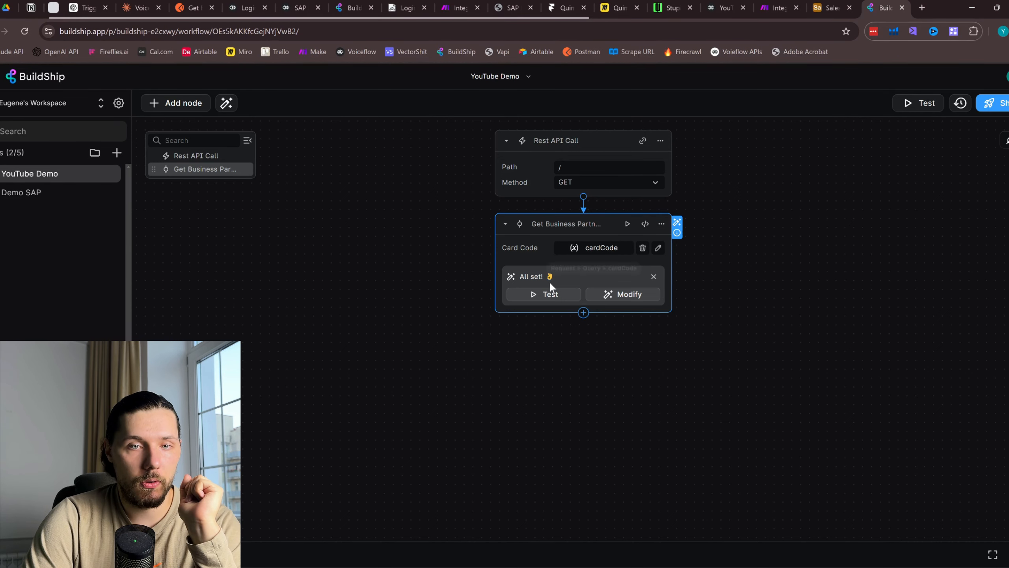
pyautogui.click(645, 224)
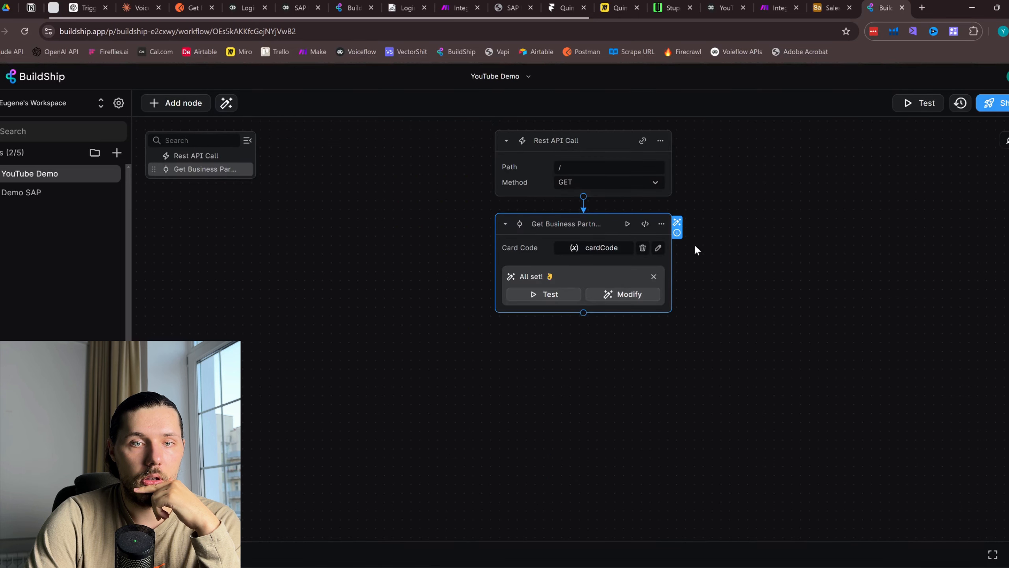
# Add a Return node that outputs the Get Business Partner result
pyautogui.click(582, 312)
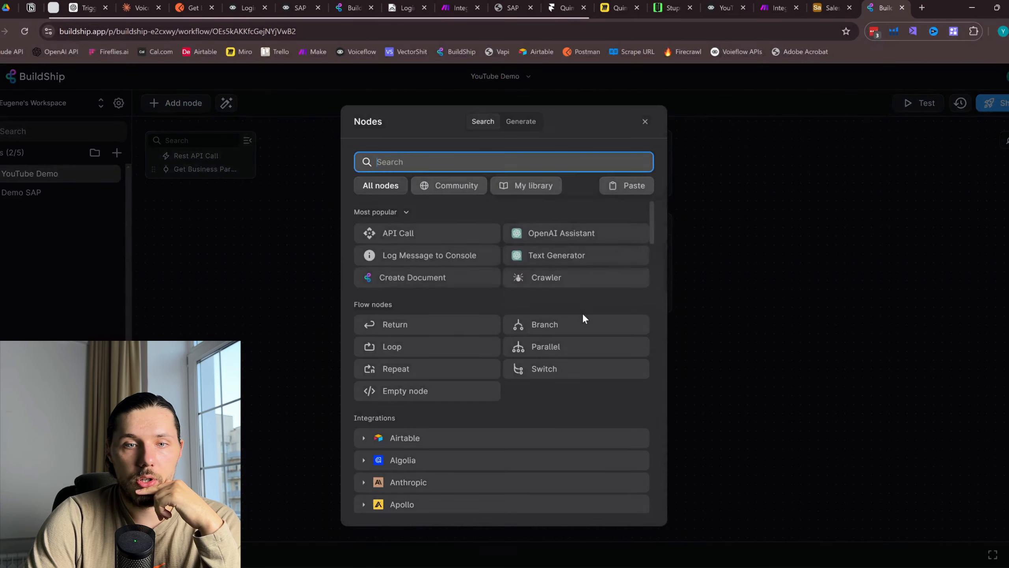
pyautogui.click(426, 325)
pyautogui.click(589, 378)
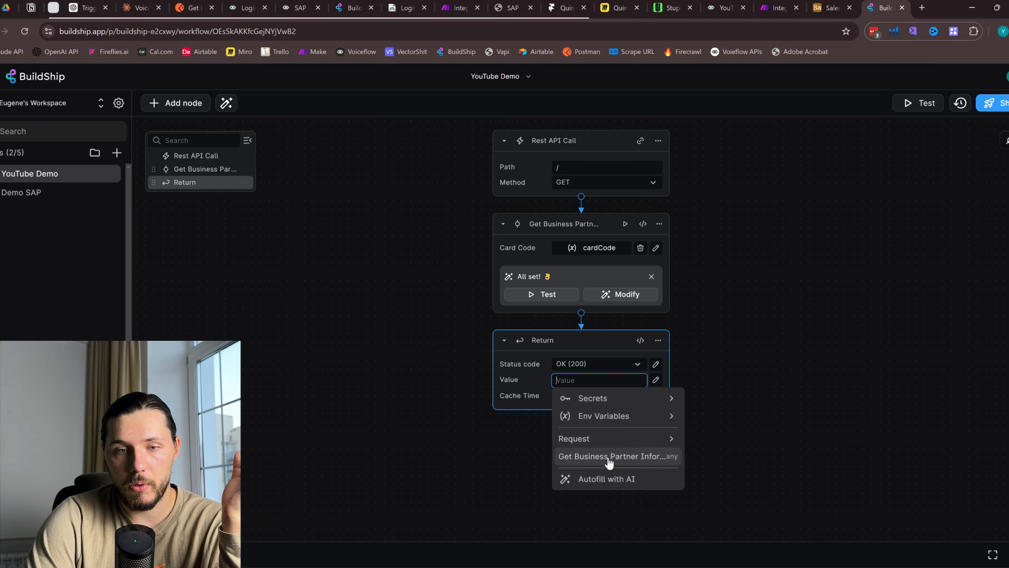
pyautogui.click(640, 458)
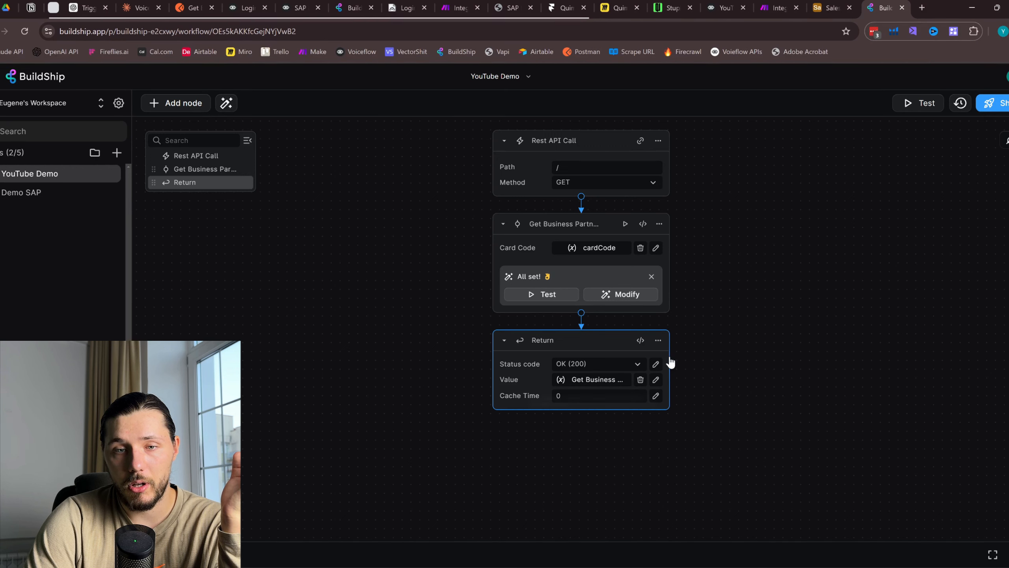
# Ship the workflow and copy its endpoint URL
pyautogui.click(997, 113)
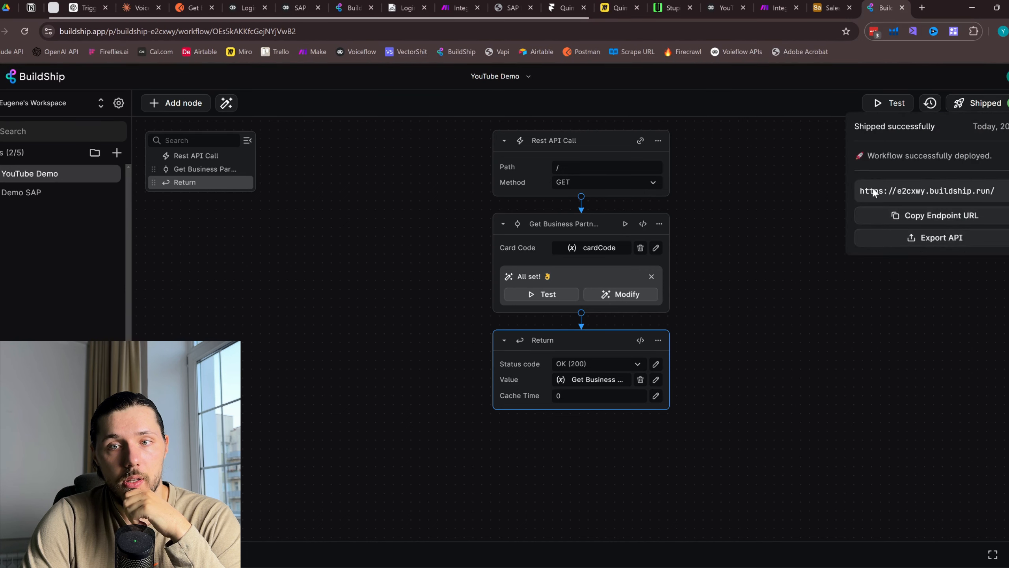
pyautogui.click(932, 222)
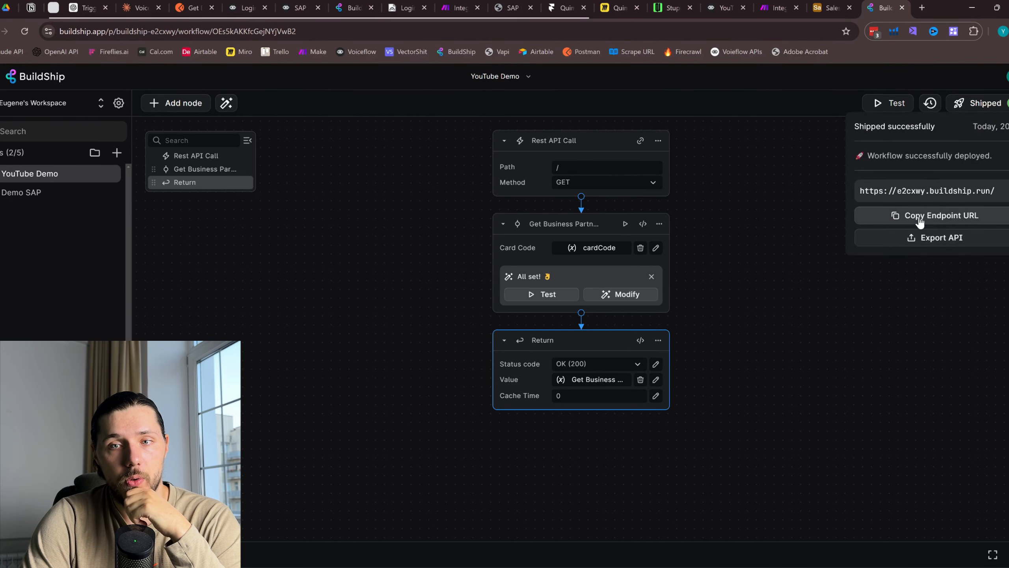
pyautogui.click(830, 7)
pyautogui.click(783, 6)
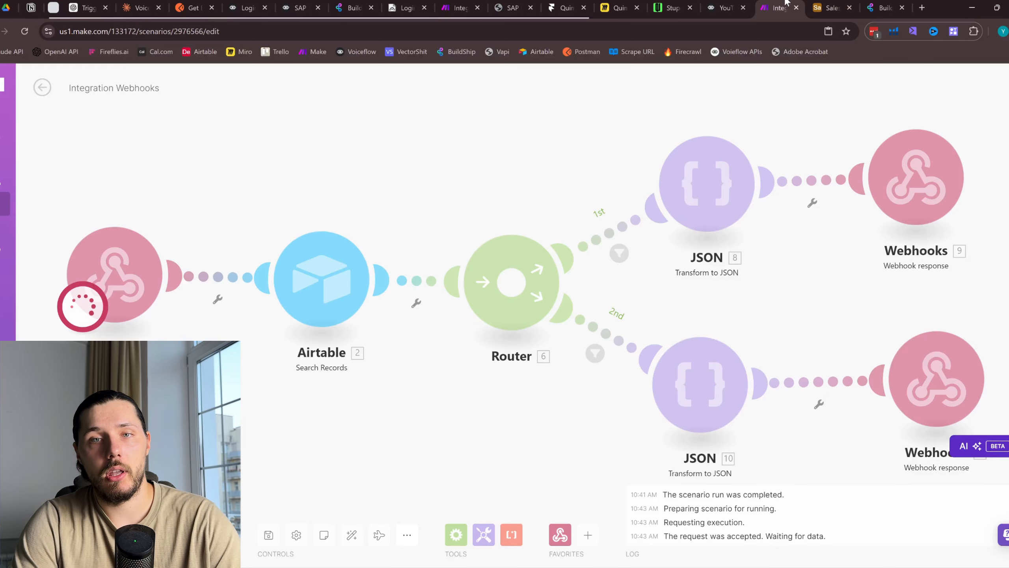
# Paste the BuildShip endpoint URL into the Voiceflow API block's address field
pyautogui.moveTo(728, 5); pyautogui.dragTo(828, 5)
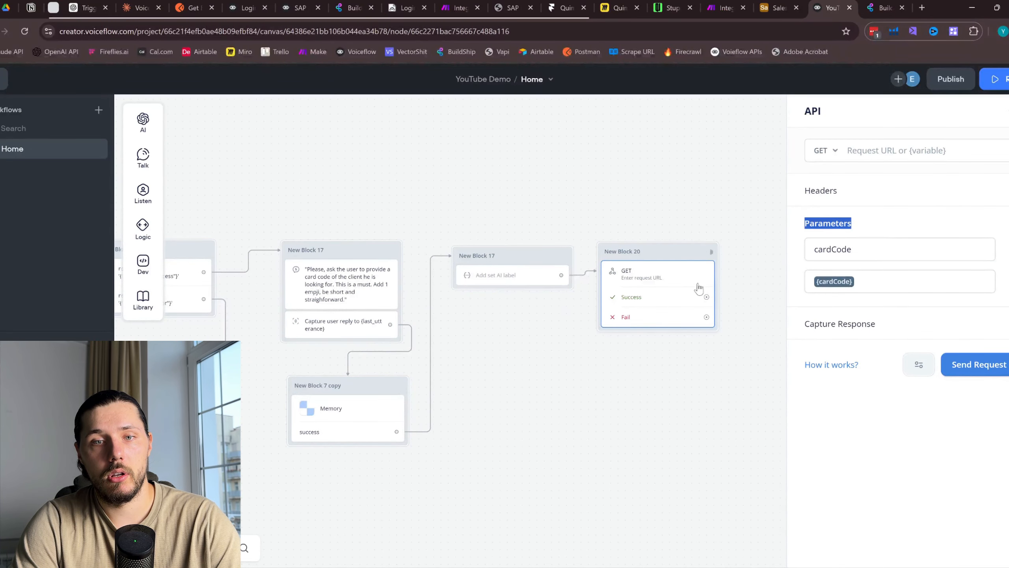
pyautogui.click(879, 147)
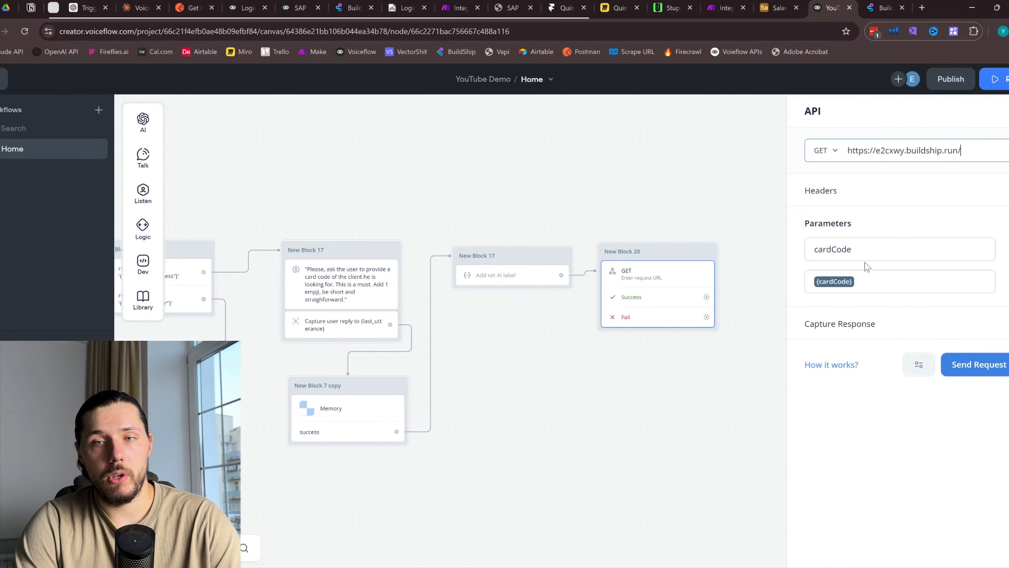
# Test the request with cardCode 1002 and note the 500 error about cardCode
pyautogui.click(994, 361)
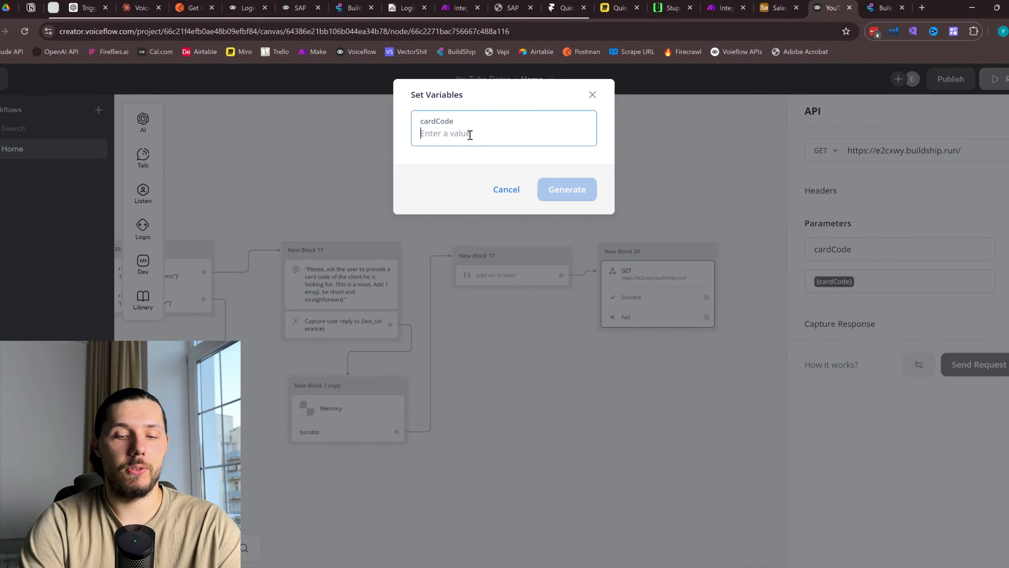
pyautogui.write('1002')
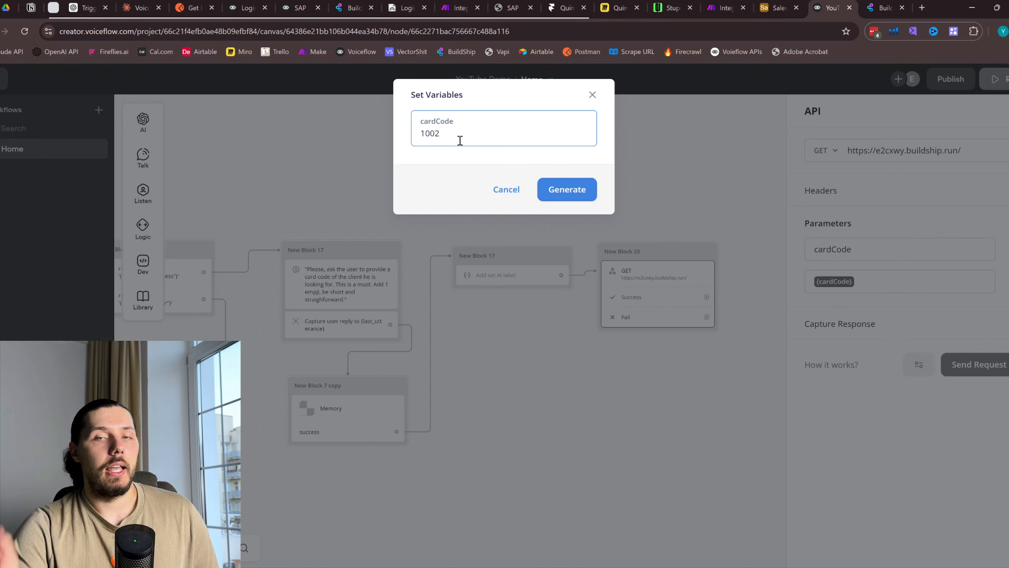
pyautogui.click(885, 7)
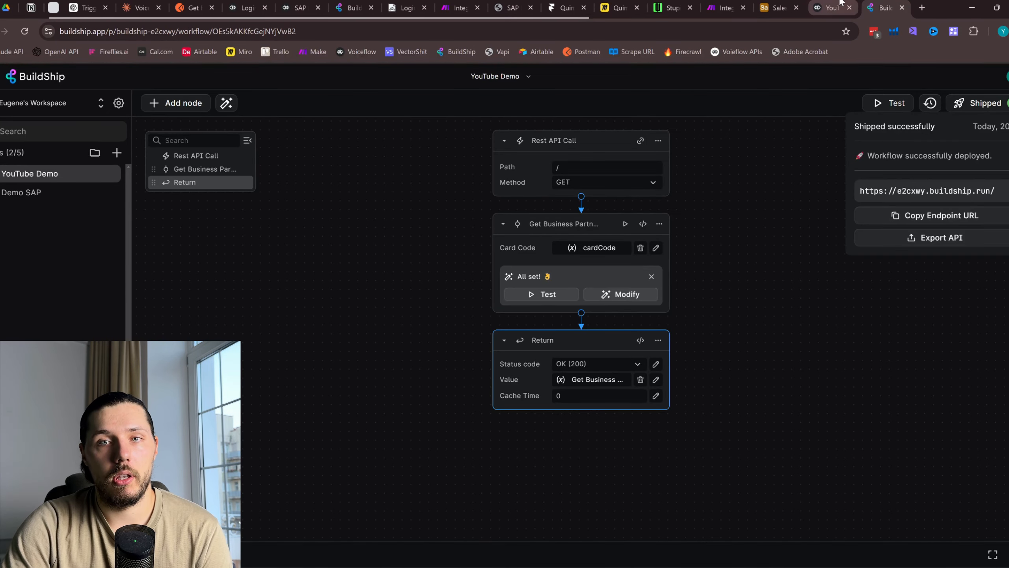
pyautogui.click(830, 7)
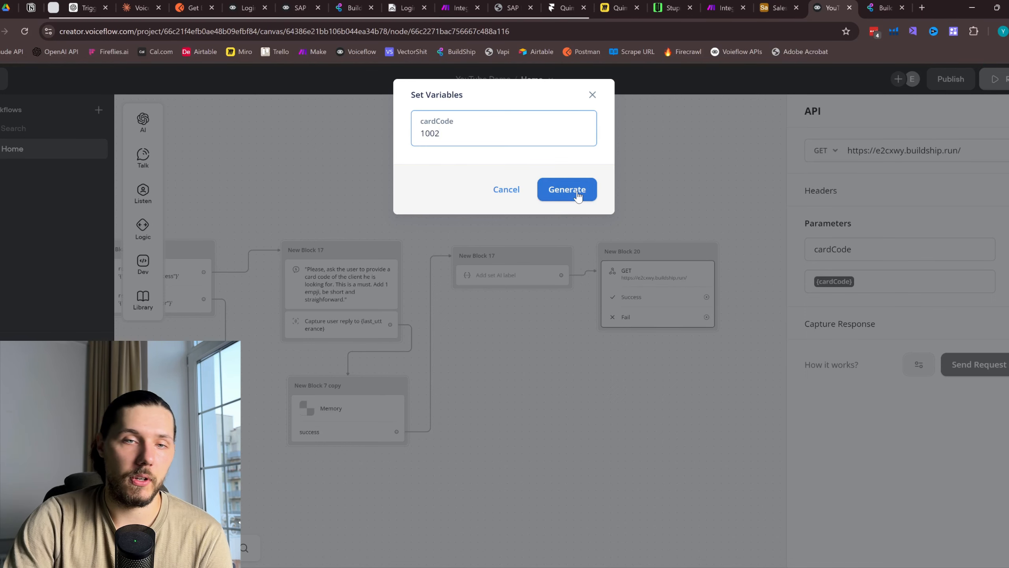
pyautogui.click(567, 190)
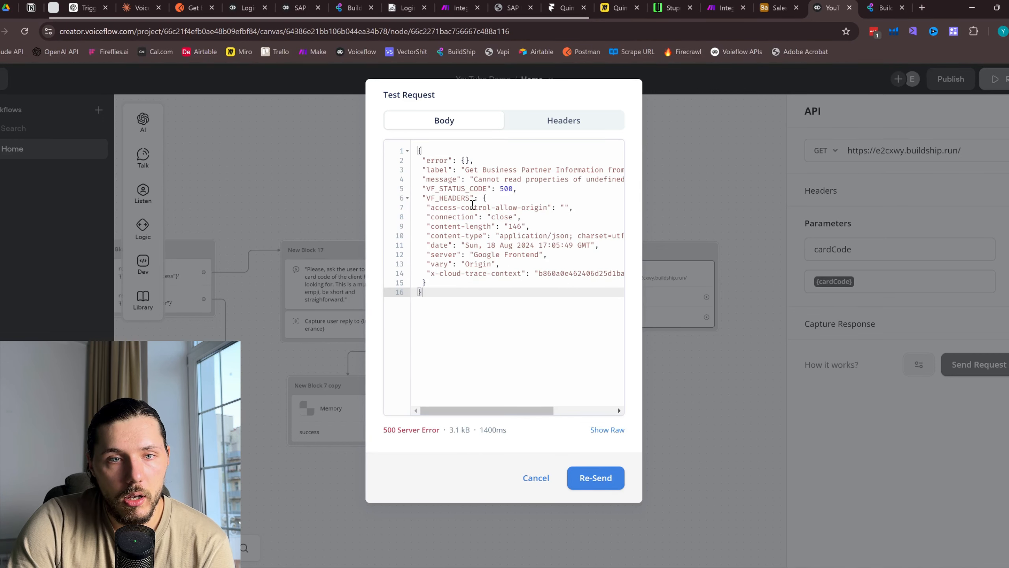
pyautogui.moveTo(518, 409)
pyautogui.mouseDown()
pyautogui.moveTo(586, 410)
pyautogui.moveTo(522, 401)
pyautogui.mouseUp()
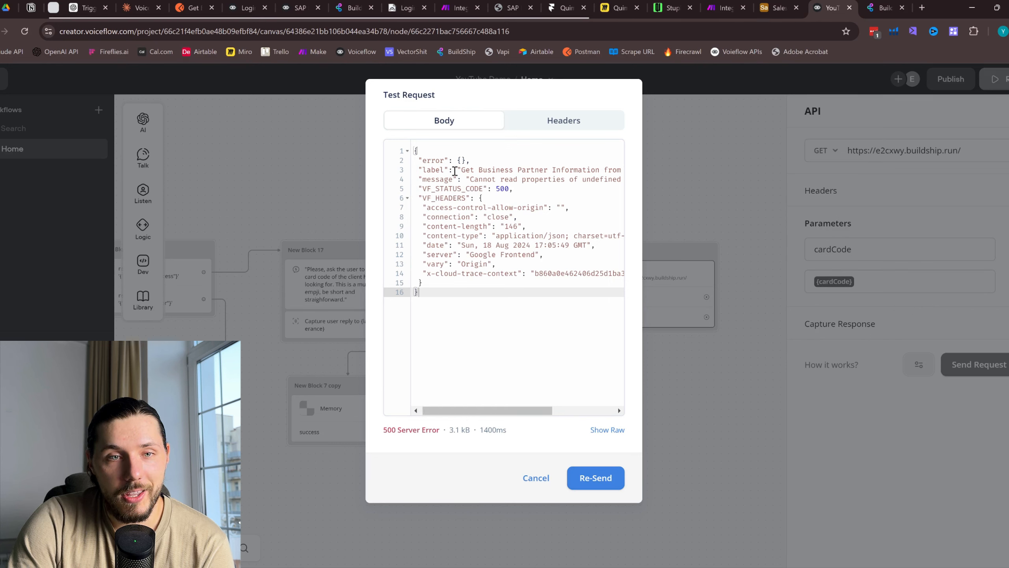
pyautogui.moveTo(459, 169)
pyautogui.mouseDown()
pyautogui.moveTo(559, 180)
pyautogui.moveTo(553, 171)
pyautogui.moveTo(615, 171)
pyautogui.moveTo(475, 176)
pyautogui.mouseUp()
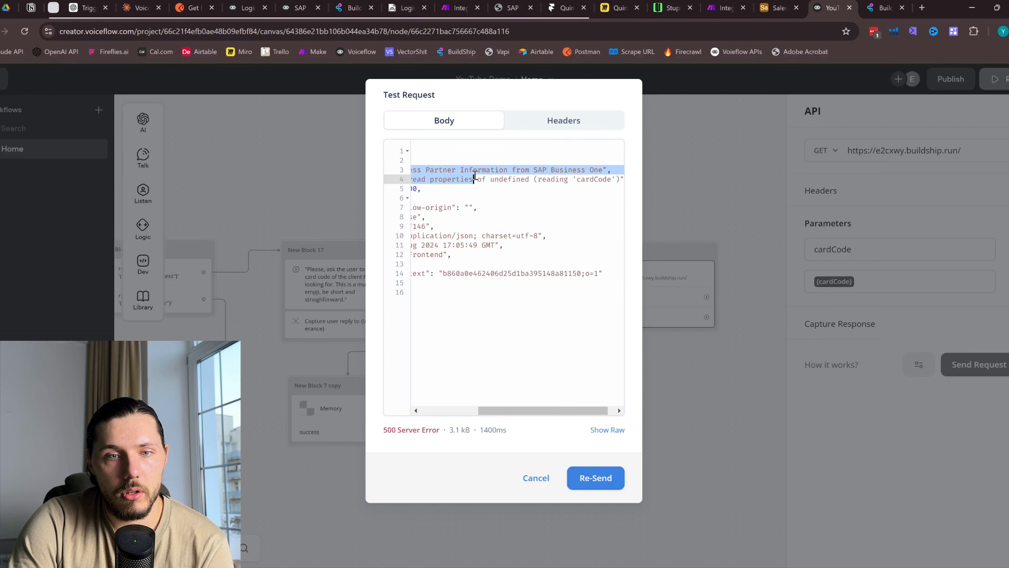
pyautogui.click(536, 477)
# Reopen the REST trigger's Request tab and inspect the cardCode query parameter
pyautogui.hotkey('ctrl', 'Tab')
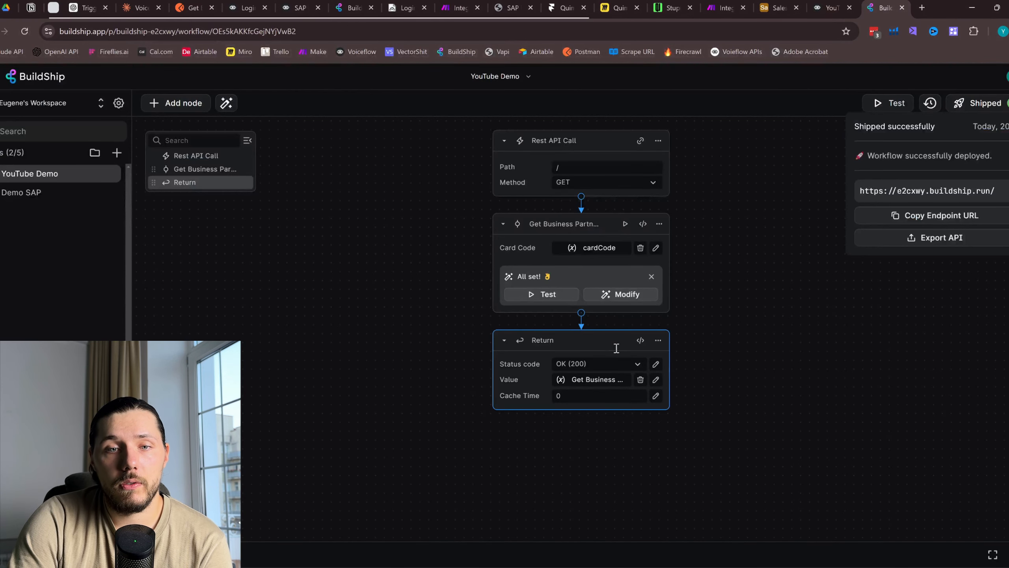
pyautogui.click(607, 382)
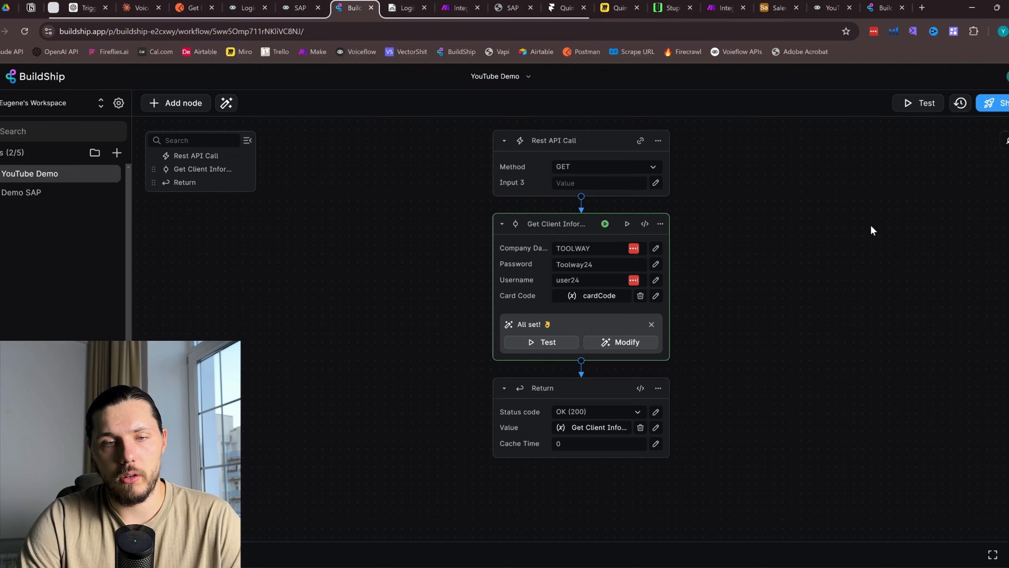
pyautogui.click(659, 142)
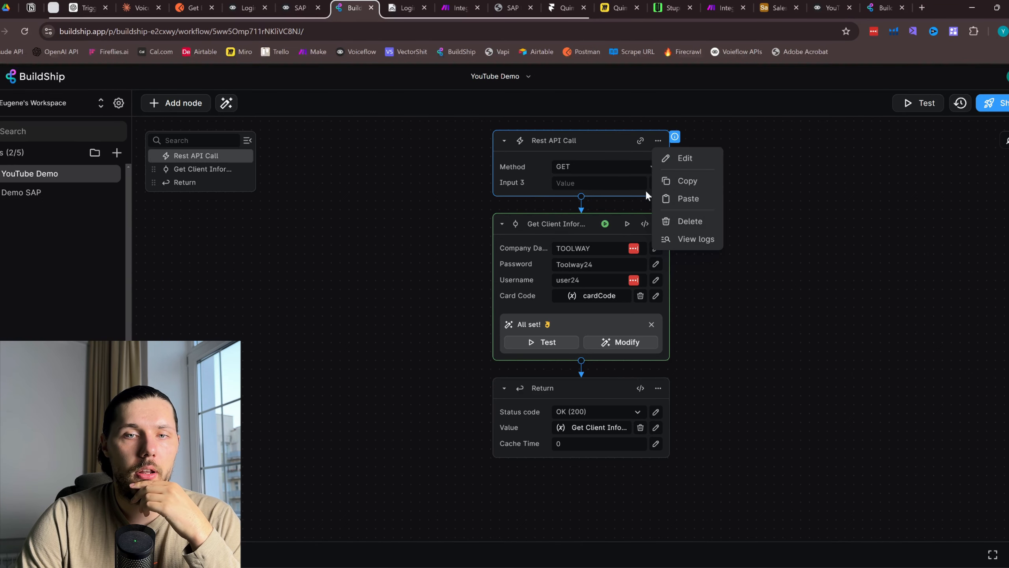
pyautogui.click(695, 155)
pyautogui.click(567, 133)
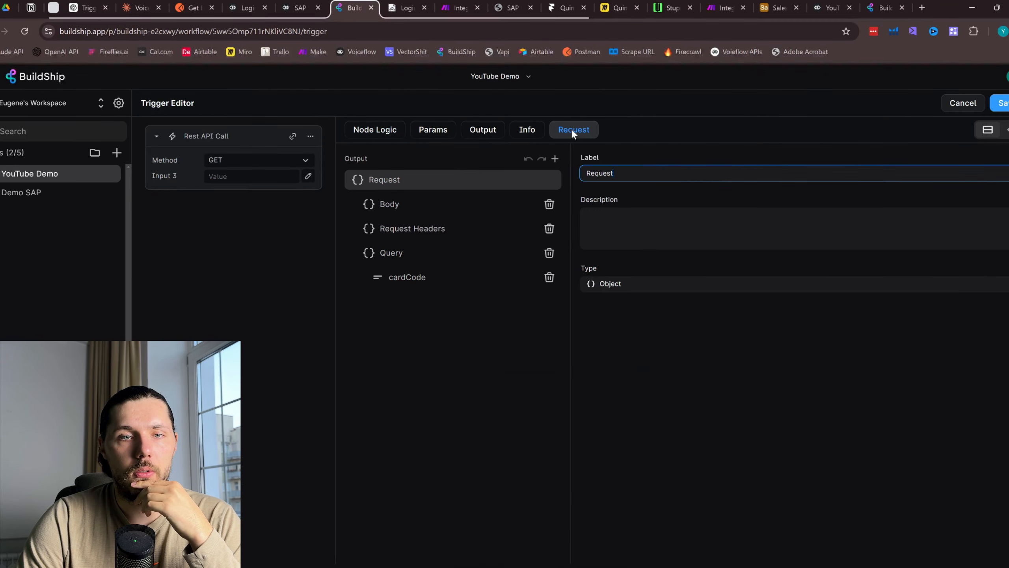
pyautogui.click(405, 255)
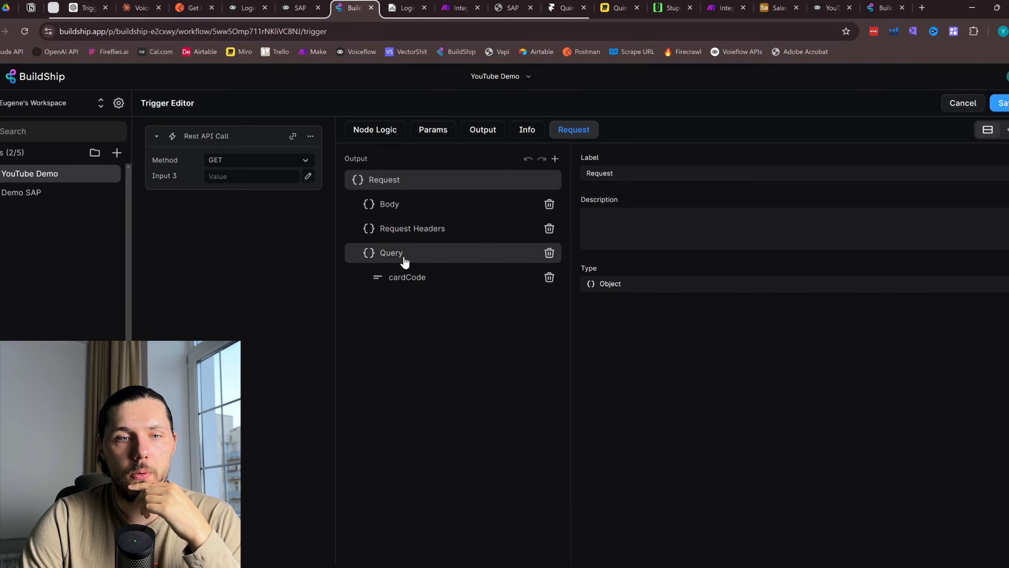
pyautogui.click(457, 287)
# Save the trigger and ship, which fails because GET /testing is already used
pyautogui.click(218, 136)
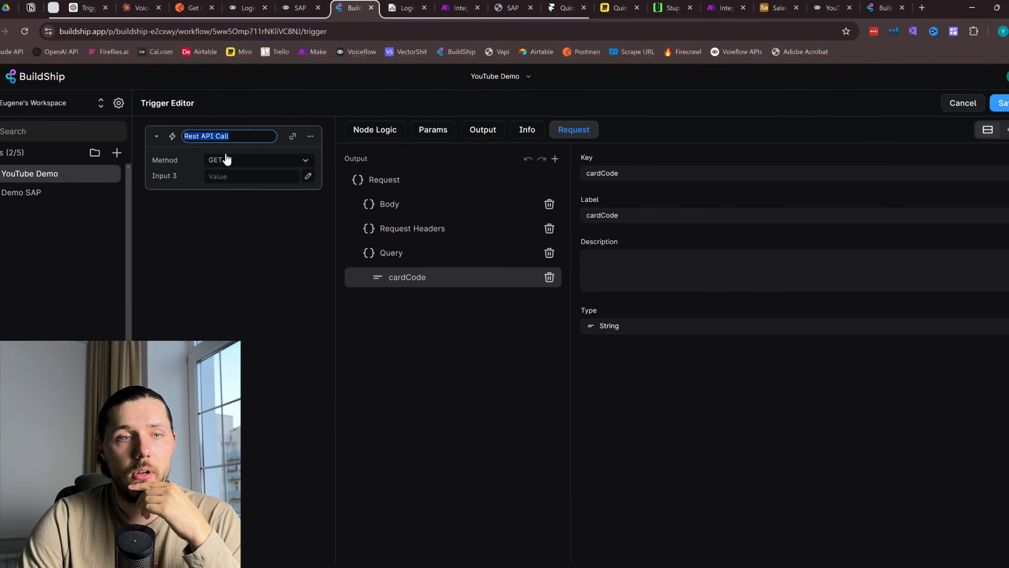
pyautogui.click(998, 103)
pyautogui.click(998, 104)
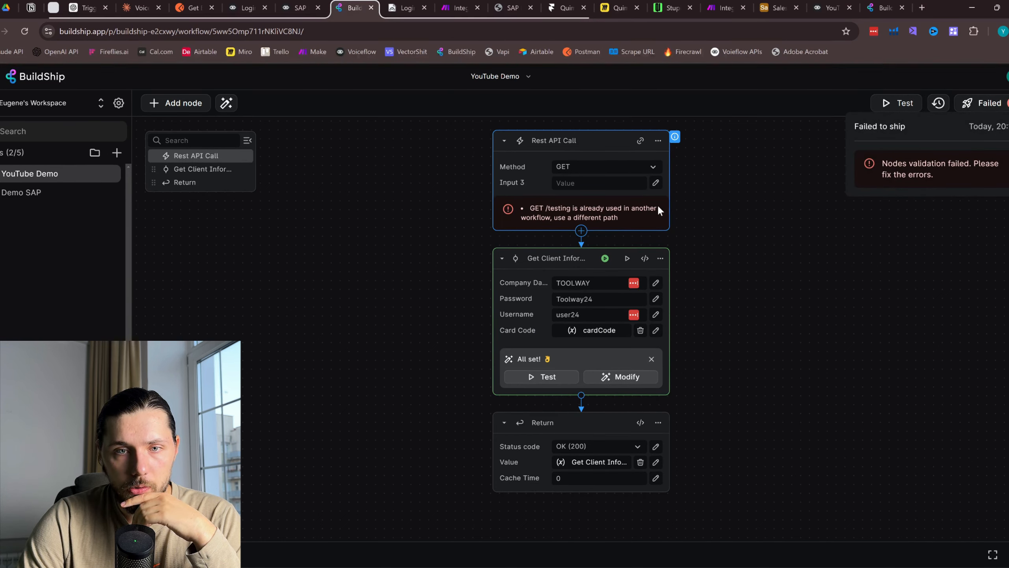
# Delete the conflicting Demo SAP workflow
pyautogui.click(607, 184)
pyautogui.click(97, 195)
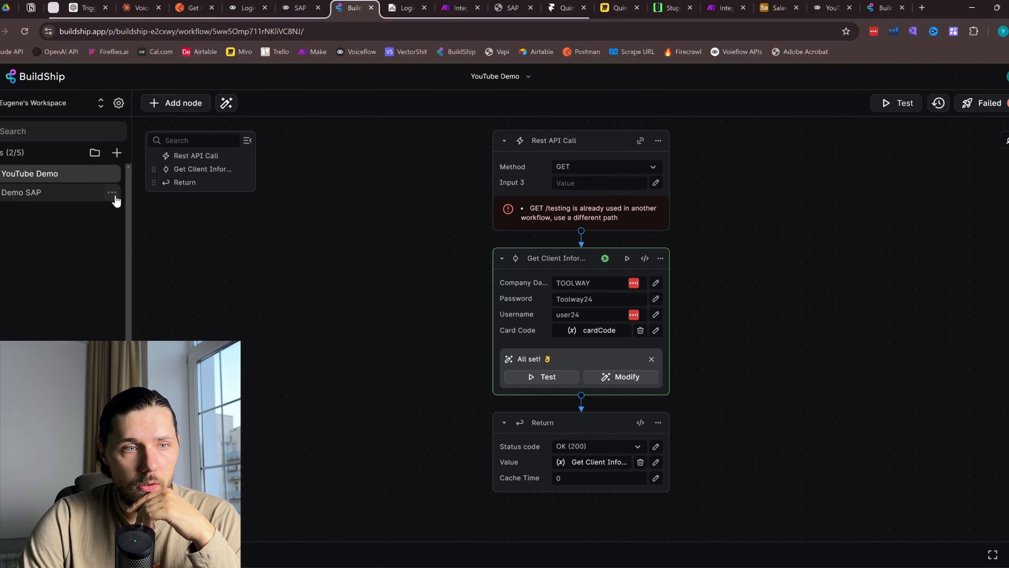
pyautogui.click(112, 193)
pyautogui.click(150, 285)
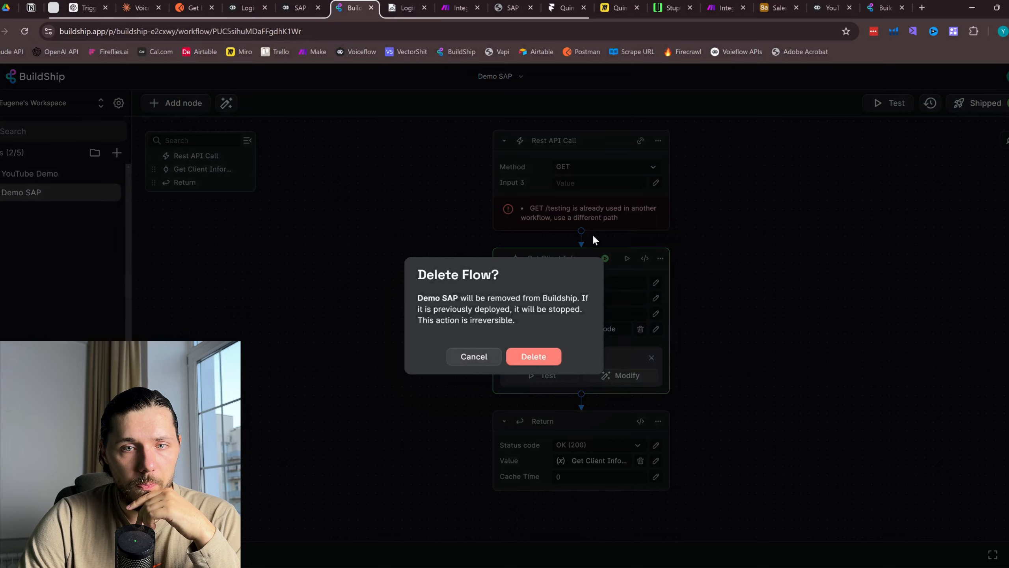
pyautogui.click(543, 357)
# Ship the YouTube Demo workflow and copy its endpoint URL
pyautogui.click(59, 176)
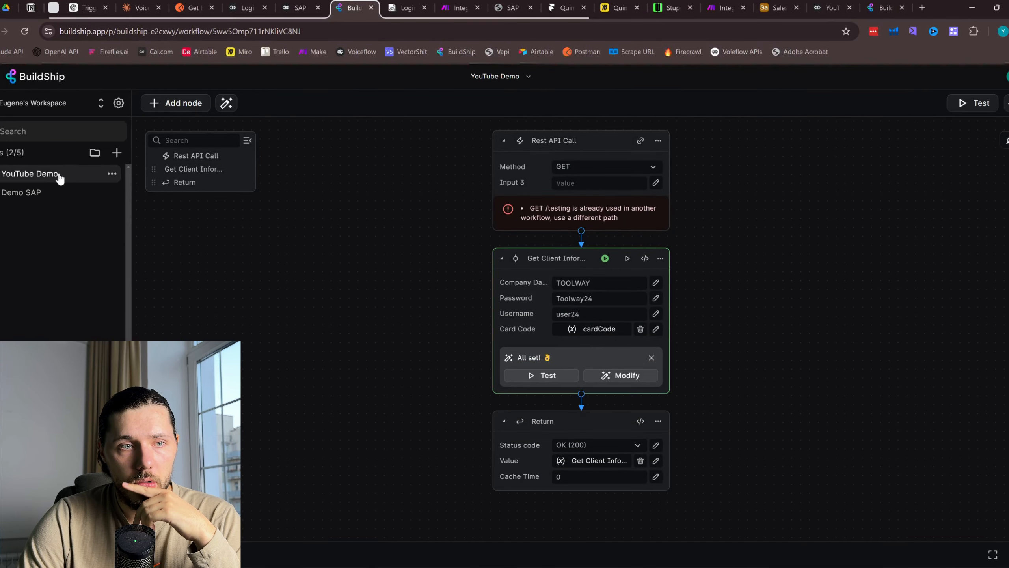
pyautogui.click(997, 105)
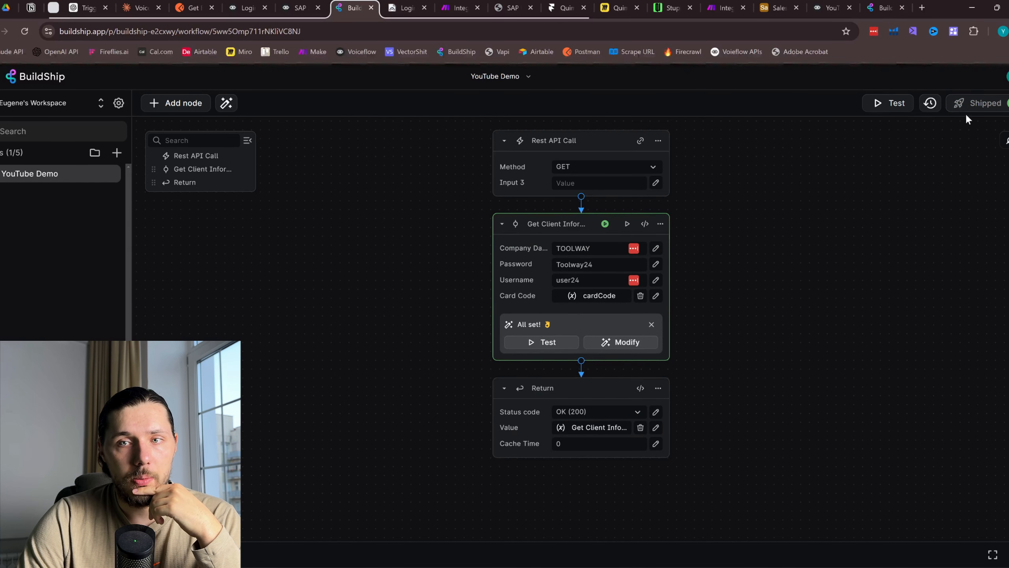
pyautogui.moveTo(965, 108)
pyautogui.click(943, 224)
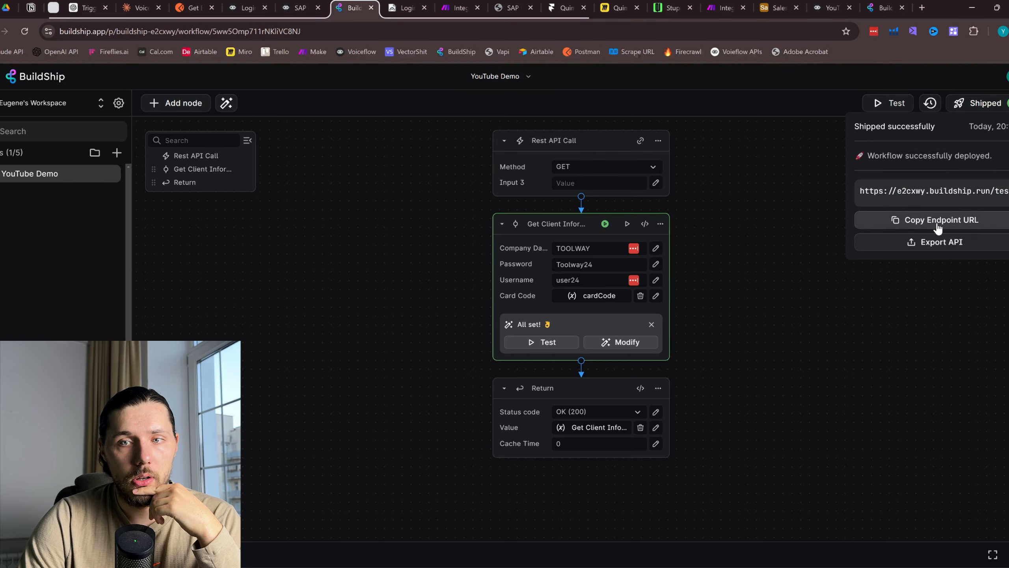
pyautogui.click(890, 4)
pyautogui.click(902, 7)
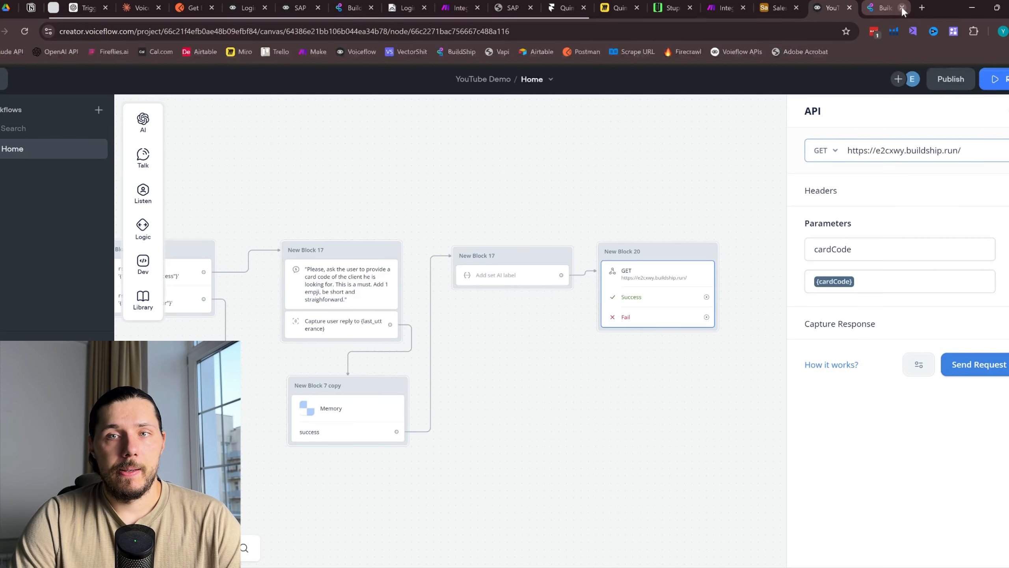
# Replace the API step's URL with the BuildShip testing endpoint and run a test request
pyautogui.tripleClick(901, 145)
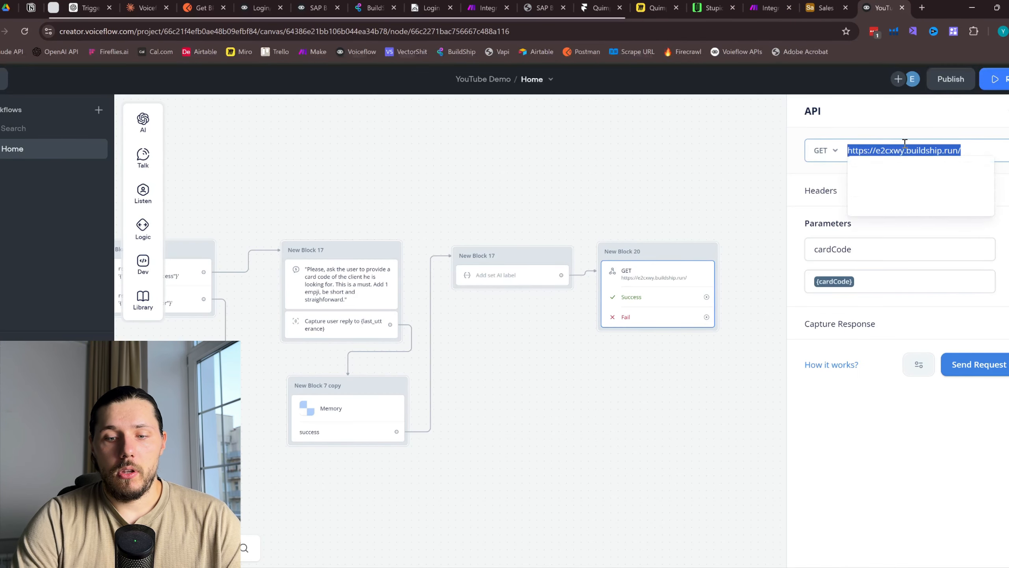
pyautogui.click(978, 364)
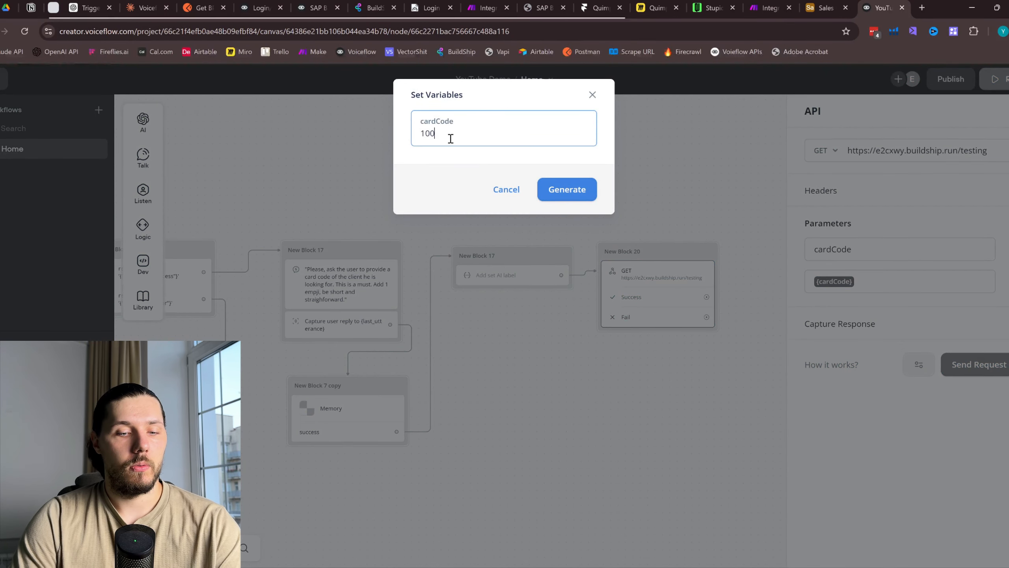
pyautogui.write('1')
pyautogui.click(572, 191)
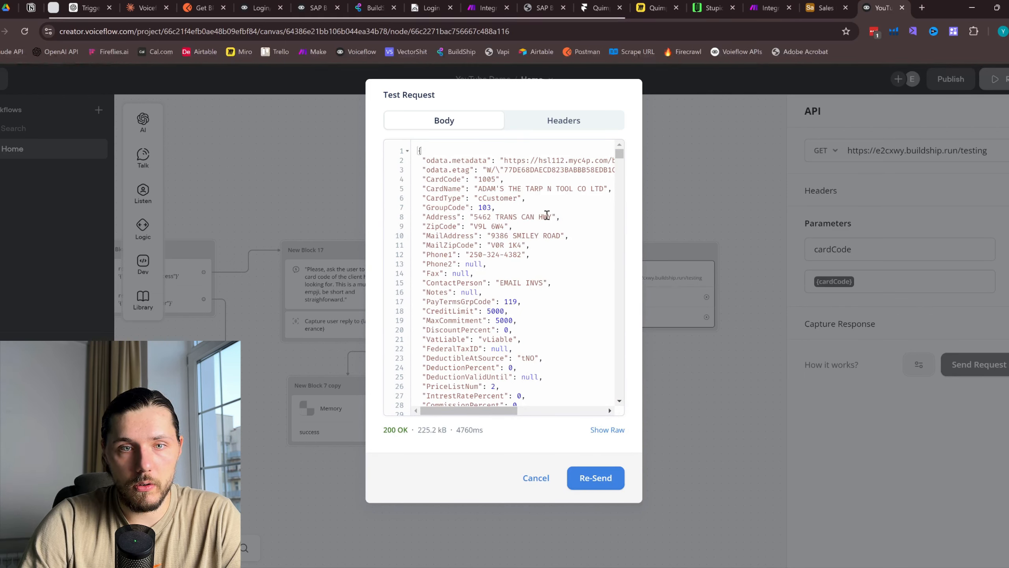
pyautogui.moveTo(483, 179); pyautogui.dragTo(492, 181)
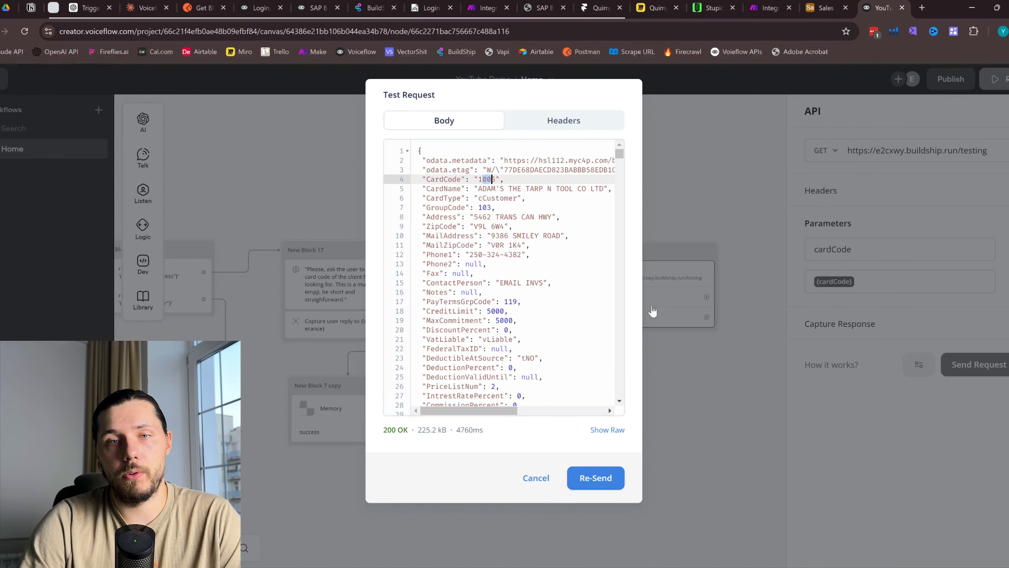
pyautogui.click(537, 477)
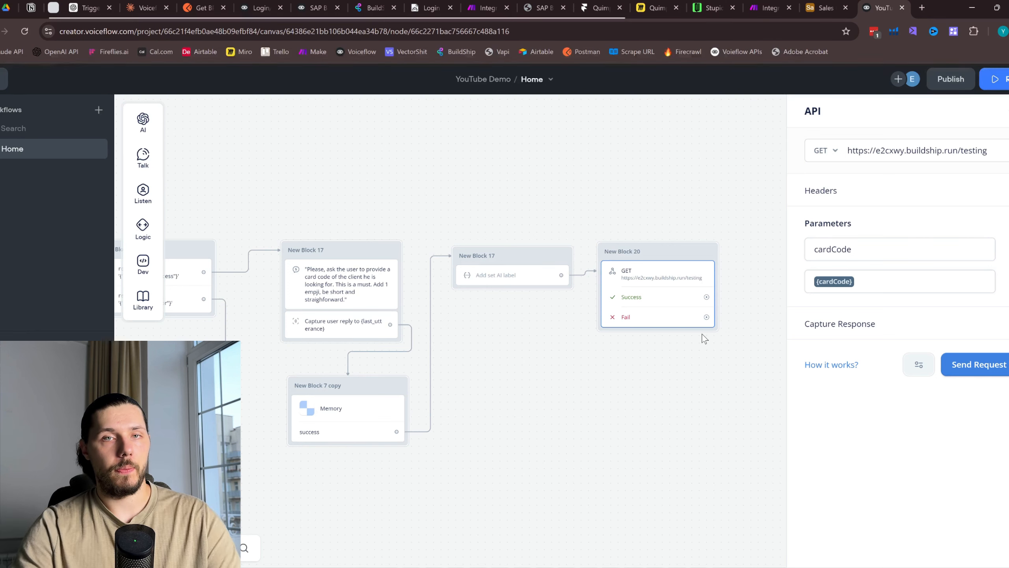
# Rerun the test with card code 1005 and review the returned business-partner details
pyautogui.click(969, 378)
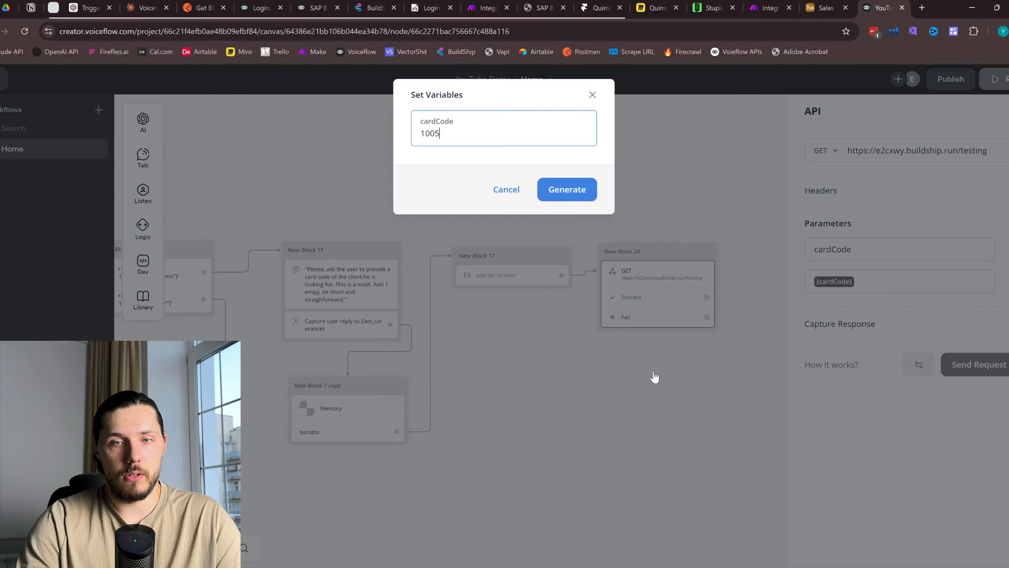
pyautogui.click(560, 190)
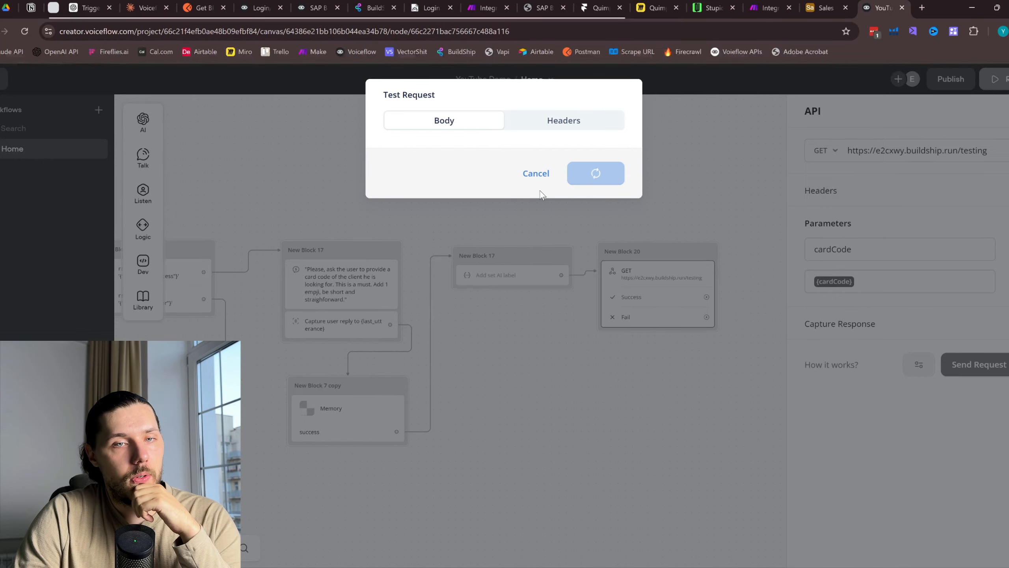
pyautogui.scroll(-20, 564, 239)
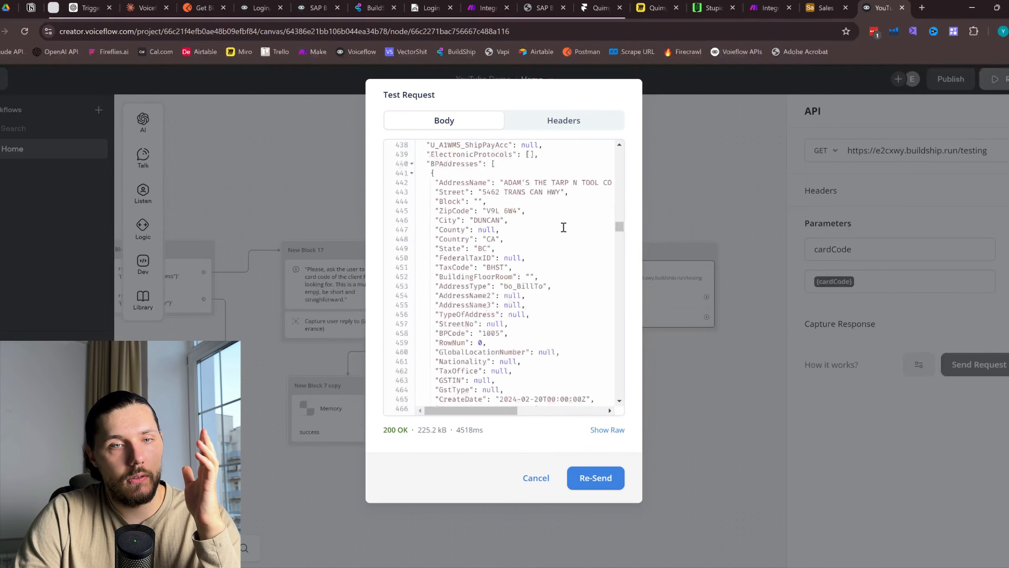
pyautogui.scroll(-20, 576, 250)
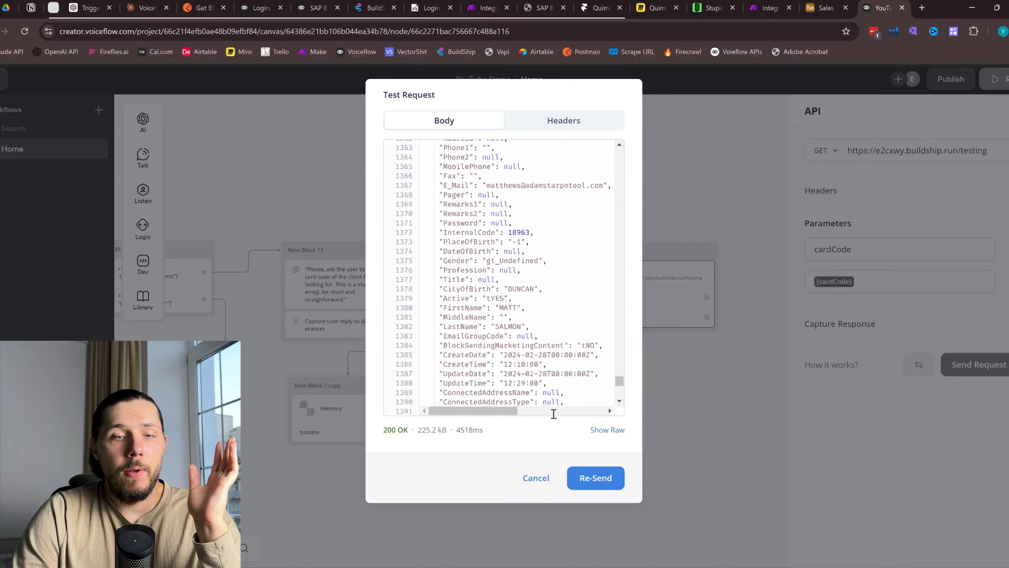
pyautogui.click(536, 478)
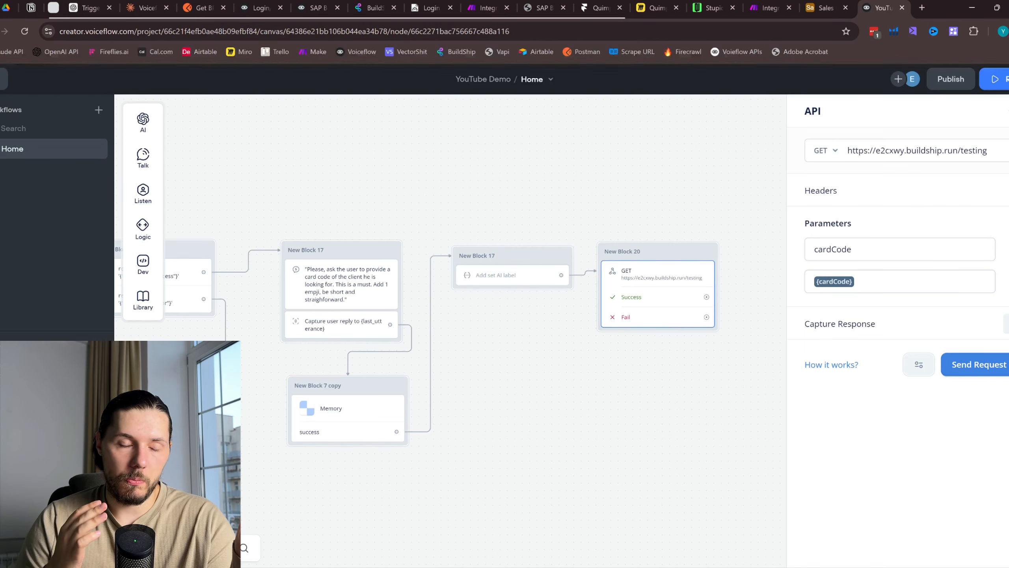
# Review the GET API step settings in New Block 20 on the canvas
pyautogui.scroll(-5, 652, 195)
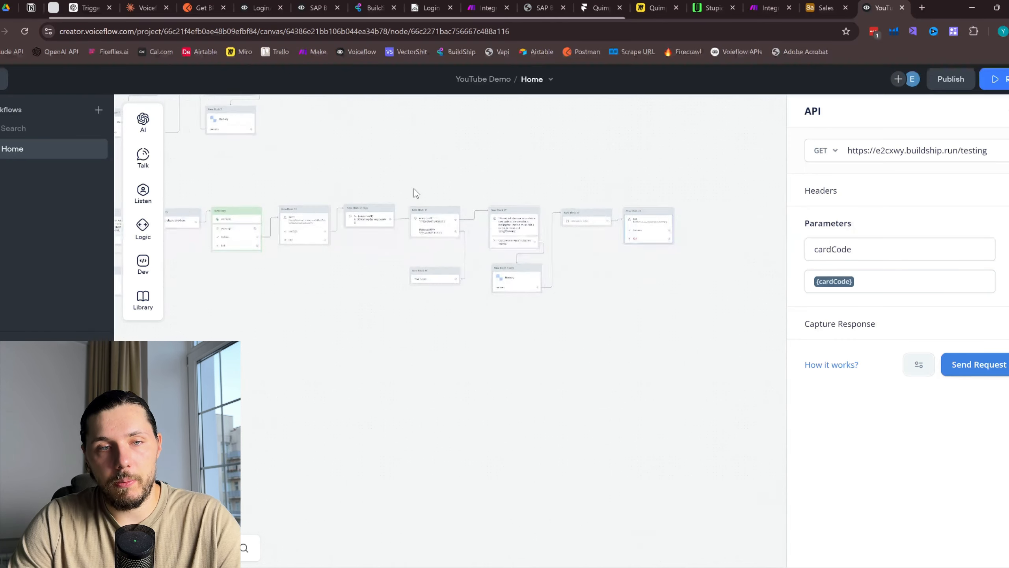
pyautogui.moveTo(168, 221); pyautogui.dragTo(343, 245)
pyautogui.scroll(1, 222, 259)
pyautogui.scroll(3, 222, 259)
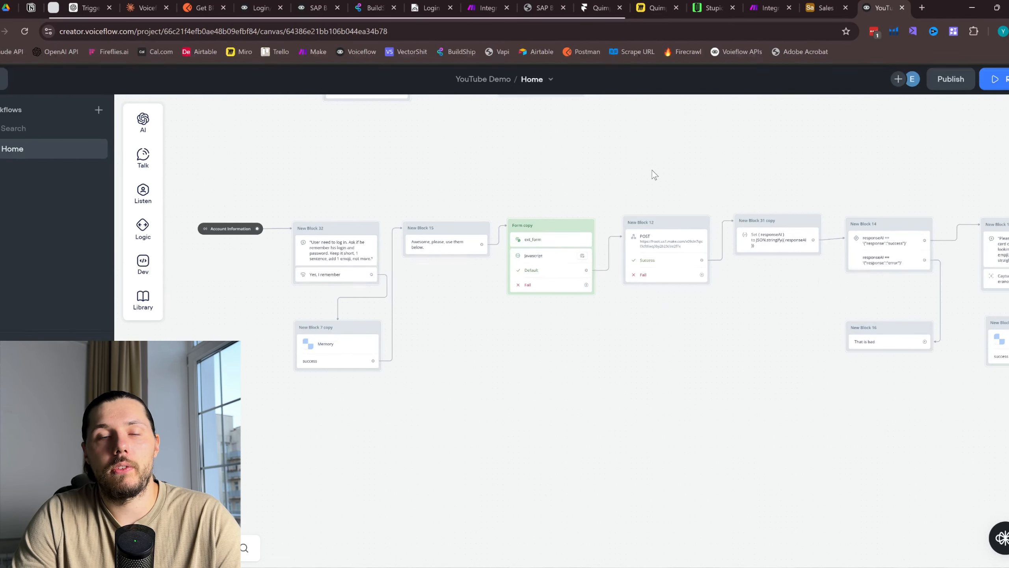
pyautogui.moveTo(902, 159)
pyautogui.mouseDown()
pyautogui.moveTo(598, 184)
pyautogui.moveTo(749, 161)
pyautogui.mouseUp()
pyautogui.scroll(2, 829, 233)
pyautogui.click(776, 287)
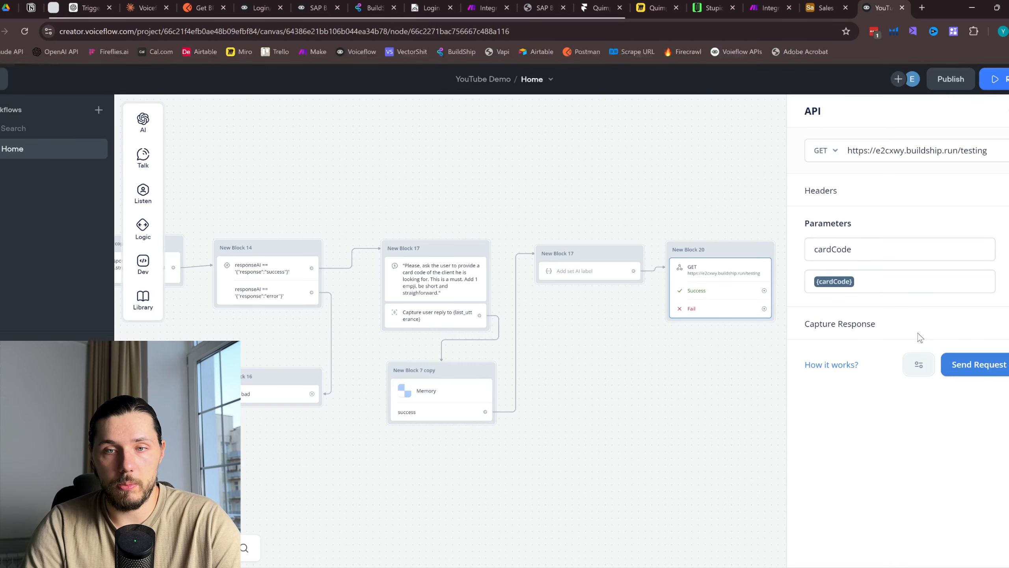
pyautogui.moveTo(678, 210); pyautogui.dragTo(566, 207)
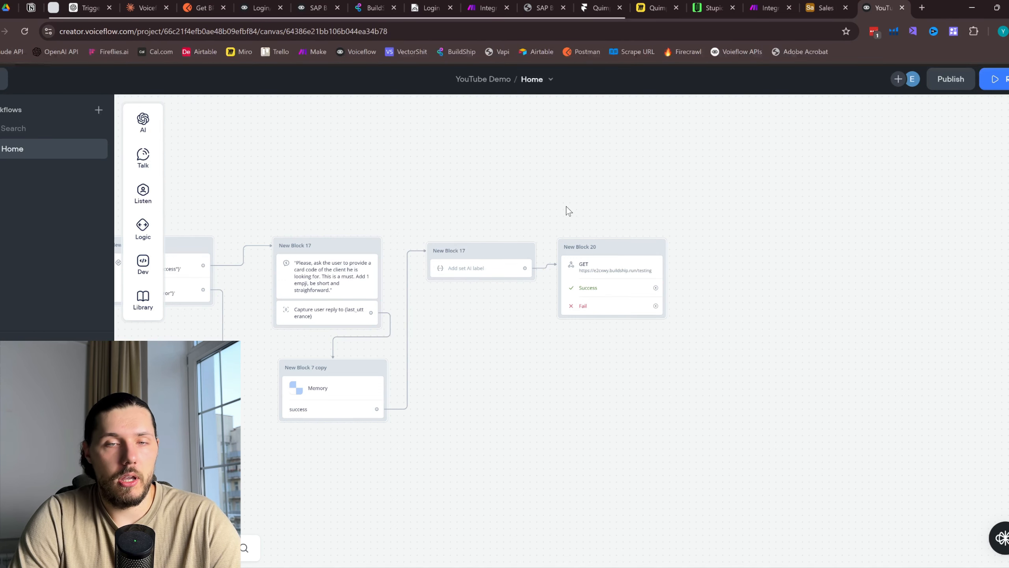
pyautogui.scroll(2, 607, 276)
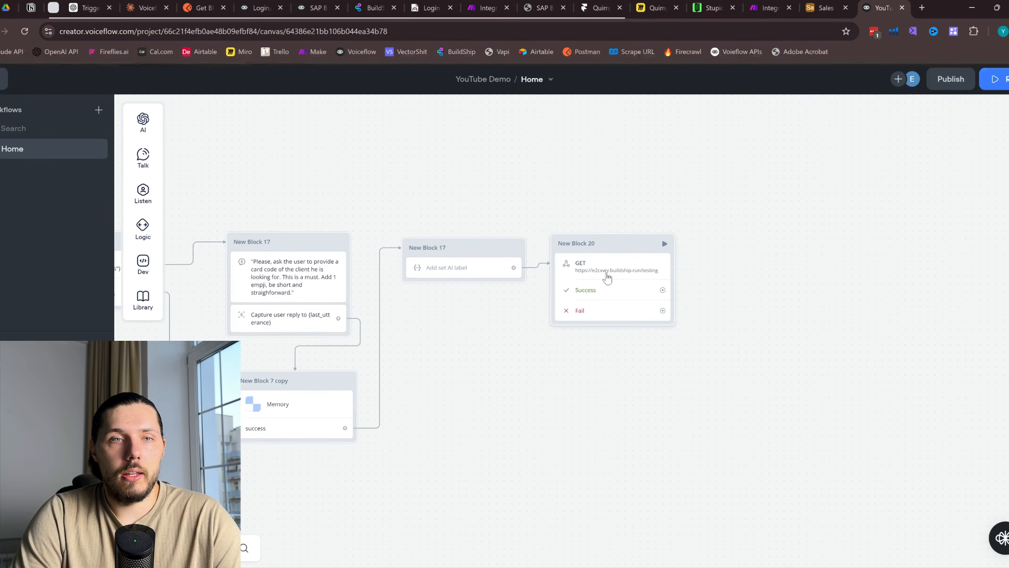
pyautogui.moveTo(693, 229); pyautogui.dragTo(576, 212)
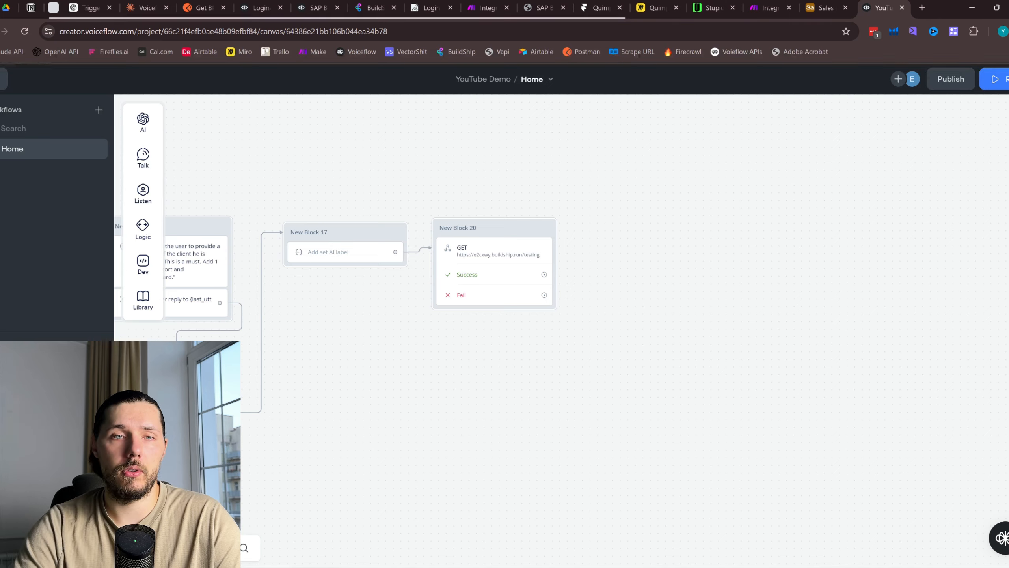
# Close the Login/Pass Demo project and select the Javascript and text steps in YouTube Demo
pyautogui.click(260, 7)
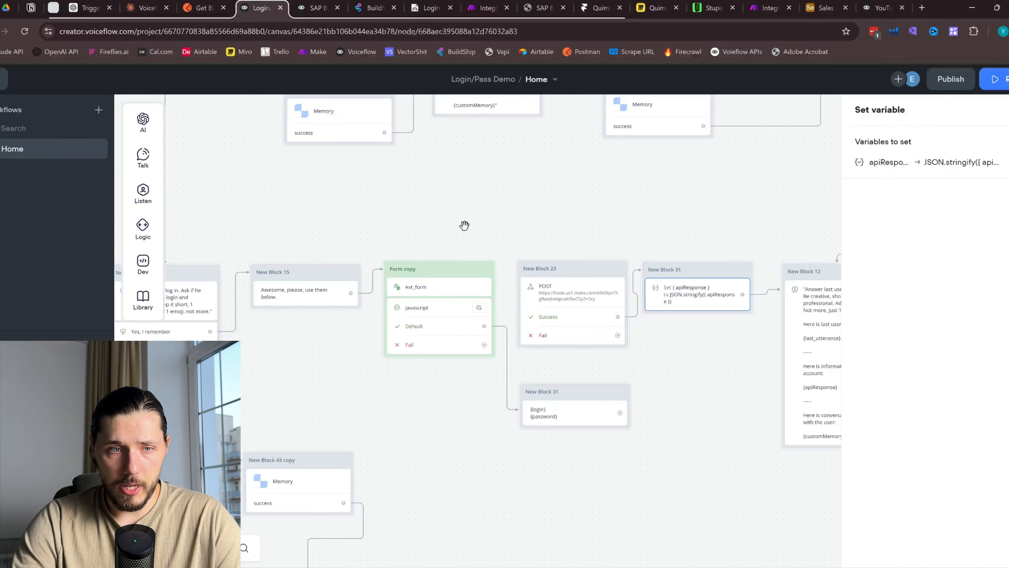
pyautogui.hotkey('ctrl', 'w')
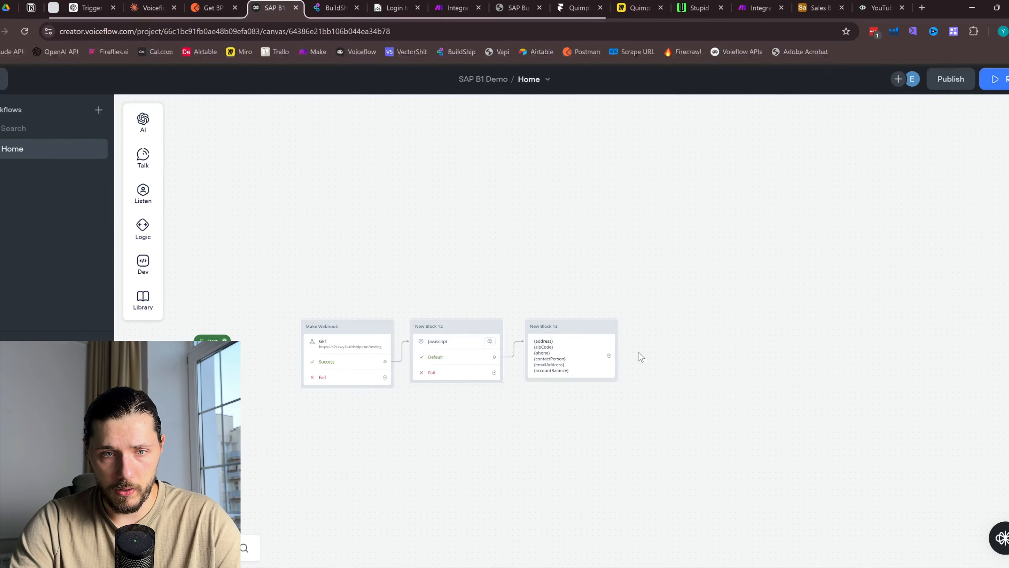
pyautogui.click(876, 7)
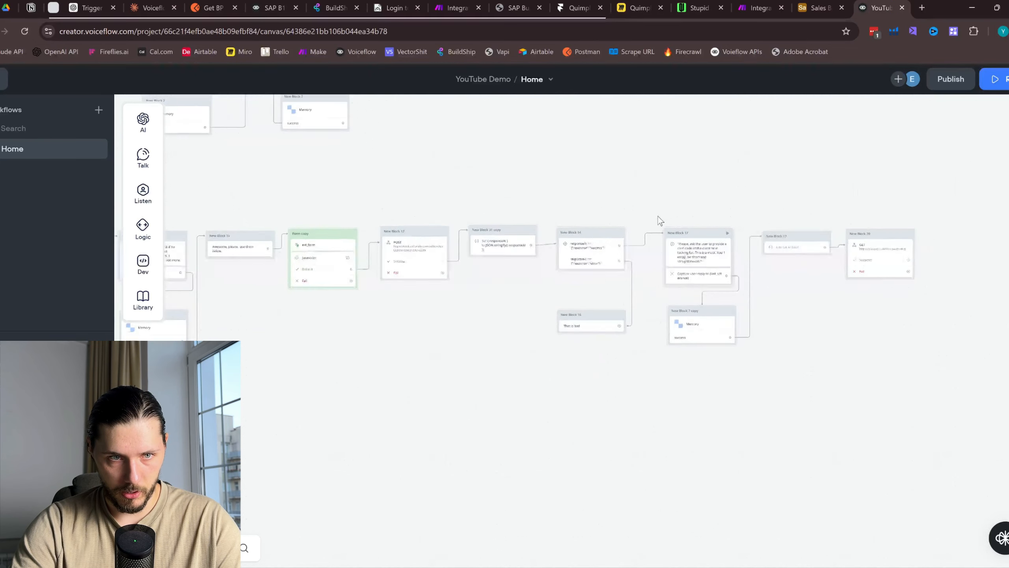
pyautogui.scroll(-2, 658, 217)
pyautogui.moveTo(352, 169); pyautogui.dragTo(775, 195)
pyautogui.scroll(5, 257, 194)
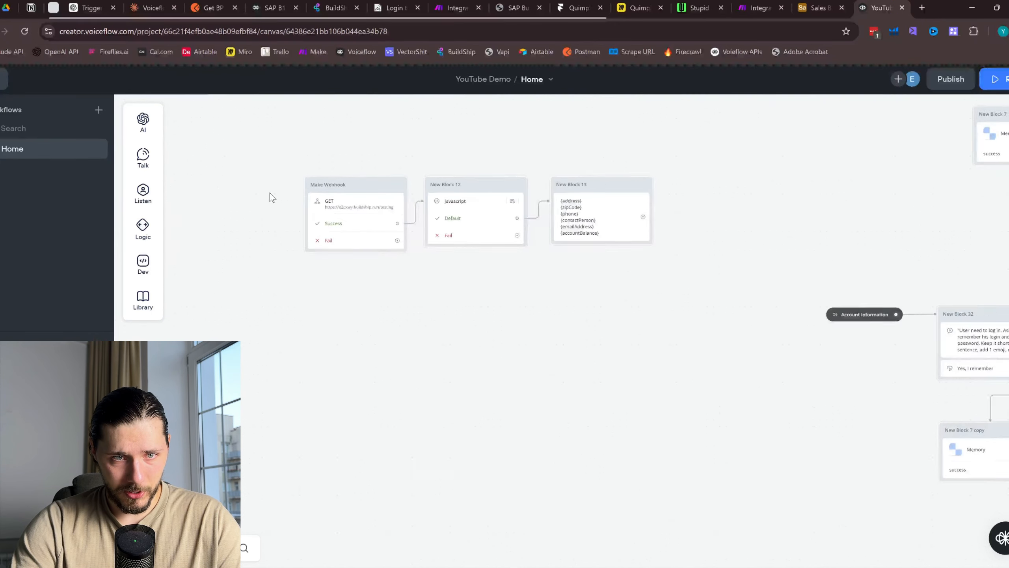
pyautogui.scroll(2, 269, 192)
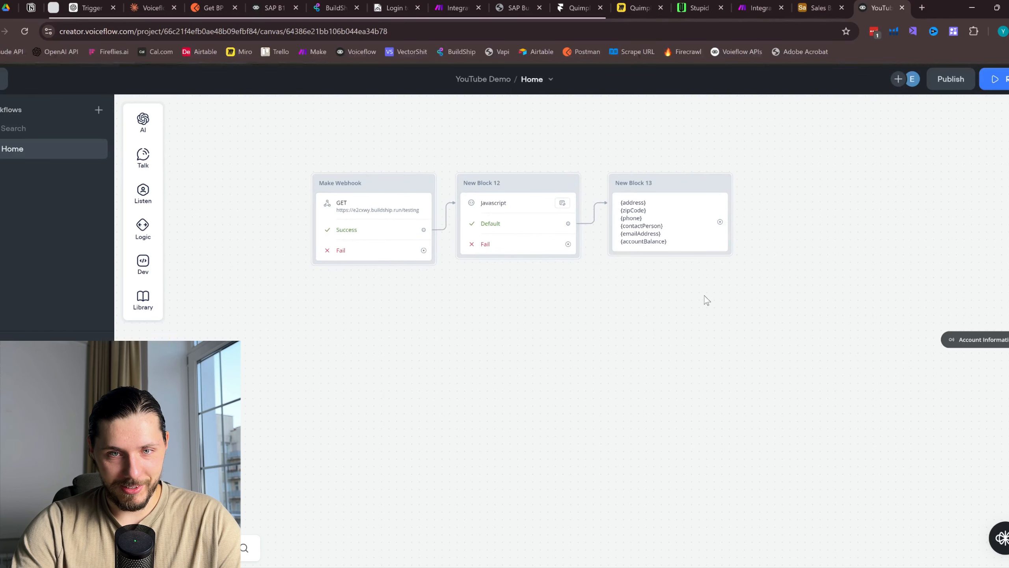
pyautogui.moveTo(705, 296); pyautogui.dragTo(457, 155)
# Paste copies of the Javascript and text steps beside New Block 20 and connect its Success path
pyautogui.hotkey('ctrl', 'c')
pyautogui.click(973, 339)
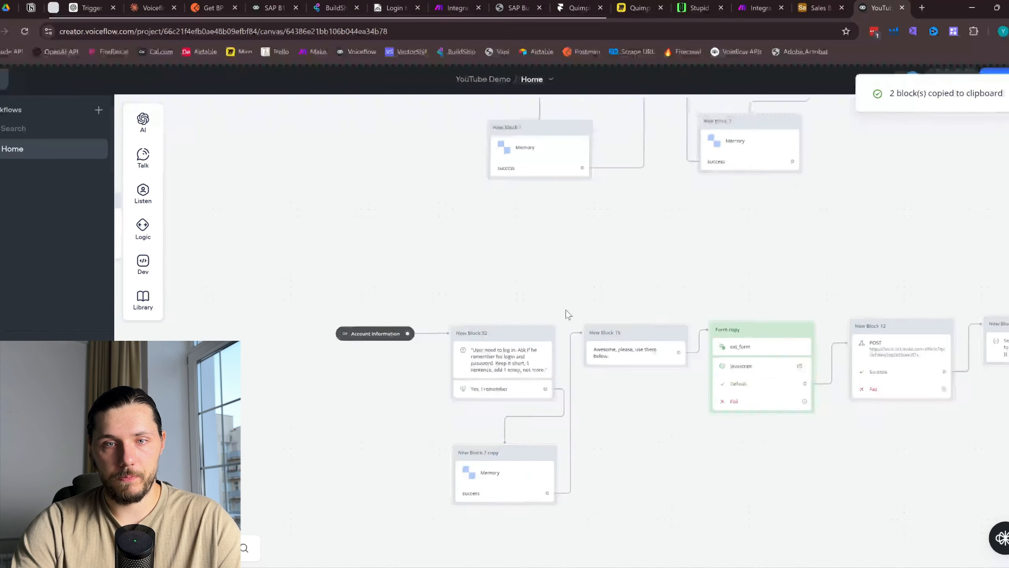
pyautogui.scroll(-6, 568, 312)
pyautogui.moveTo(856, 264); pyautogui.dragTo(547, 236)
pyautogui.scroll(5, 449, 282)
pyautogui.scroll(1, 709, 291)
pyautogui.moveTo(709, 289); pyautogui.dragTo(513, 275)
pyautogui.hotkey('ctrl', 'v')
pyautogui.moveTo(627, 274); pyautogui.dragTo(705, 280)
pyautogui.moveTo(493, 273); pyautogui.dragTo(532, 271)
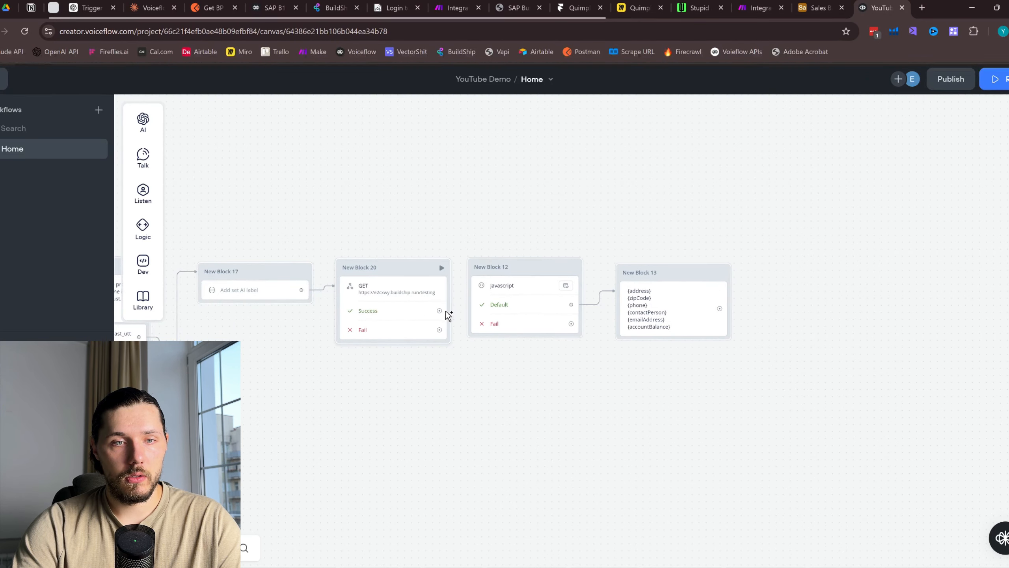
pyautogui.moveTo(448, 316)
pyautogui.mouseDown()
pyautogui.moveTo(511, 272)
pyautogui.moveTo(521, 302)
pyautogui.mouseUp()
pyautogui.click(521, 303)
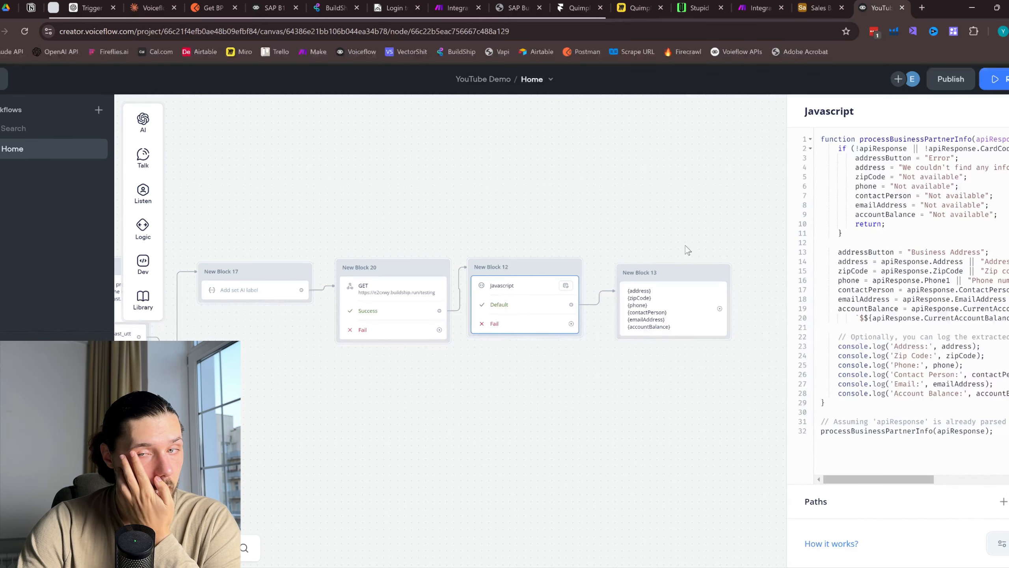
# Capture the GET response key 'response' into apiResponse and check it in the Javascript code
pyautogui.click(409, 303)
pyautogui.click(1006, 320)
pyautogui.click(892, 354)
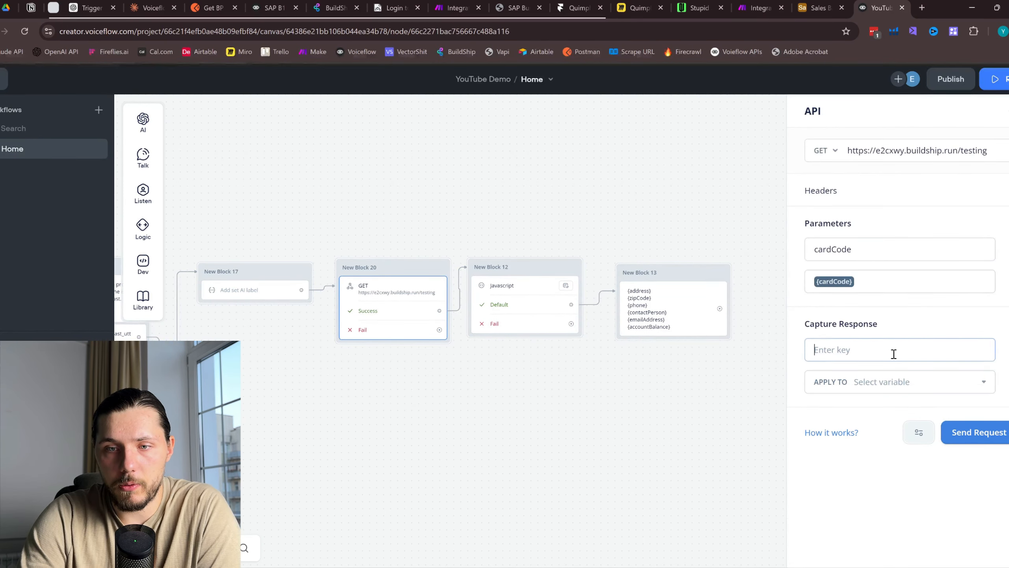
pyautogui.write('res')
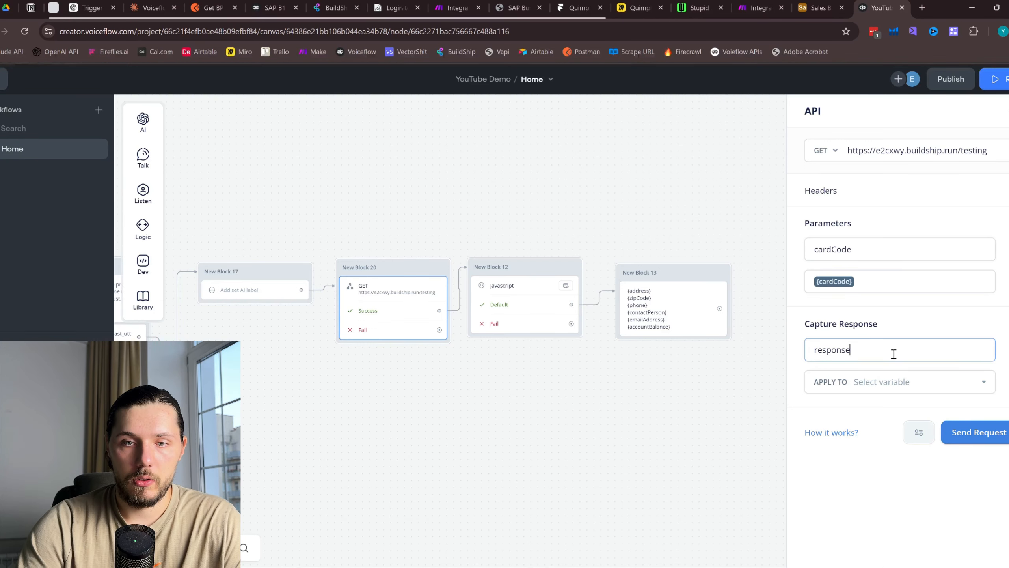
pyautogui.write('ponse')
pyautogui.click(888, 384)
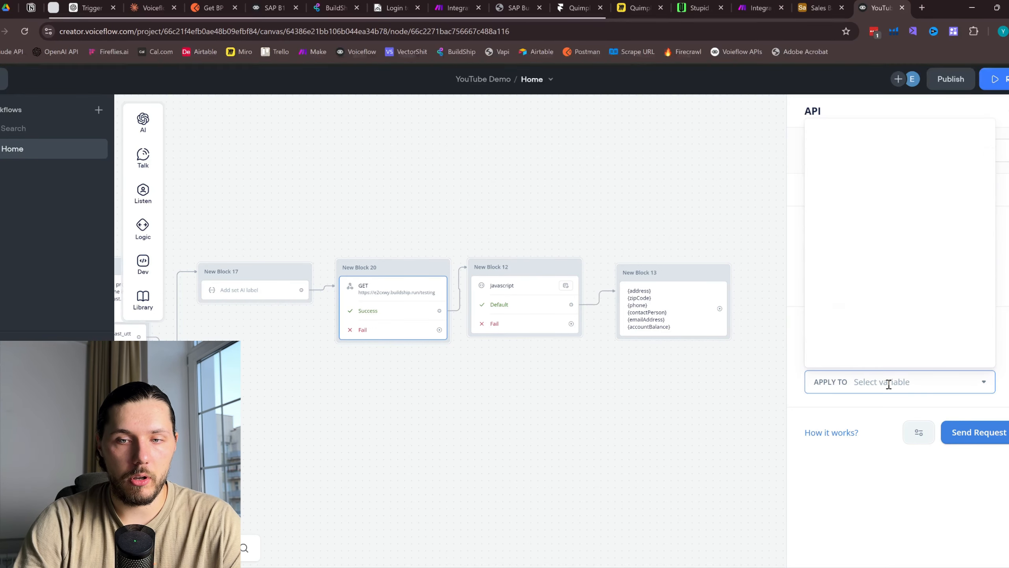
pyautogui.press('Escape')
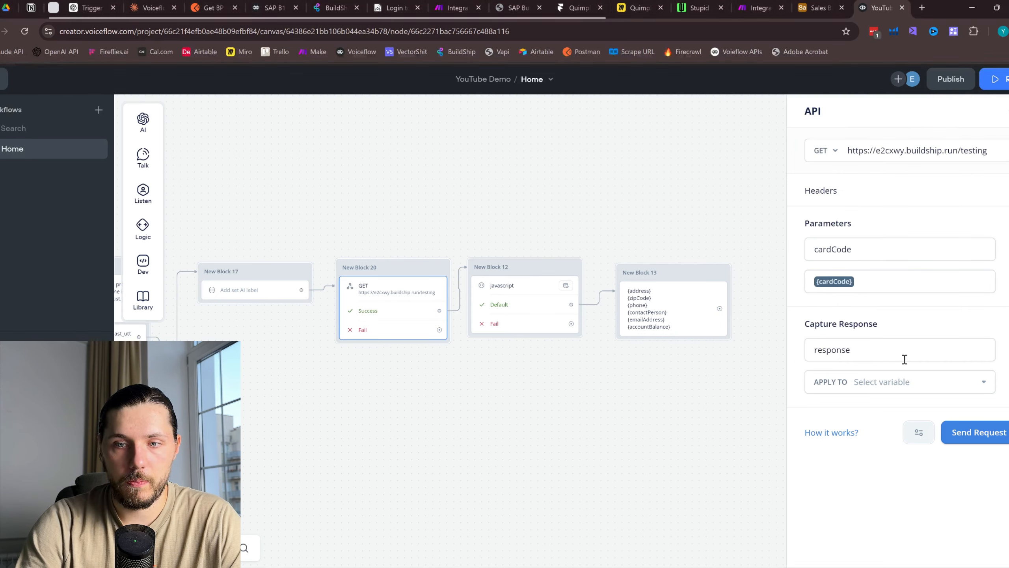
pyautogui.click(898, 381)
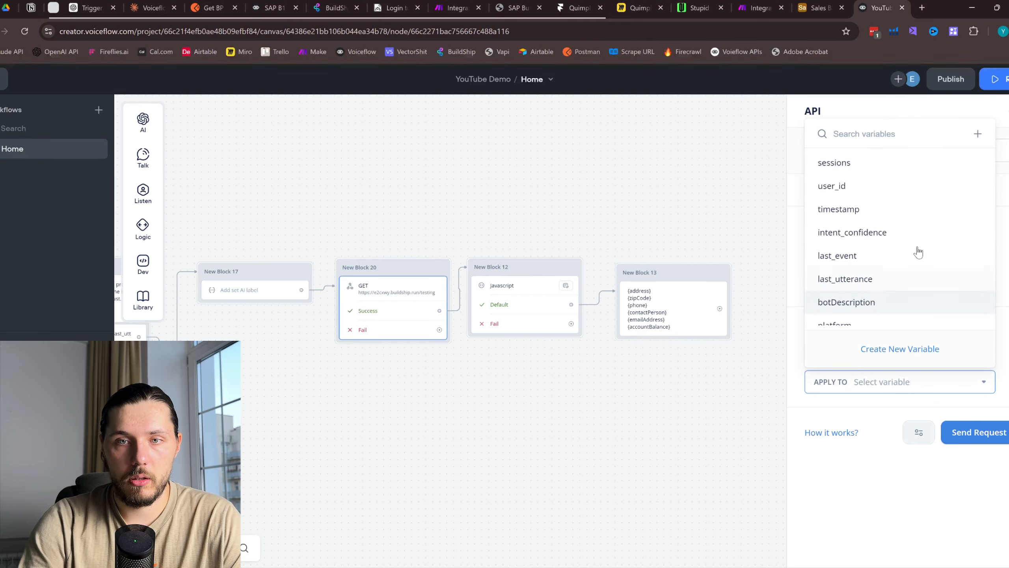
pyautogui.write('ap')
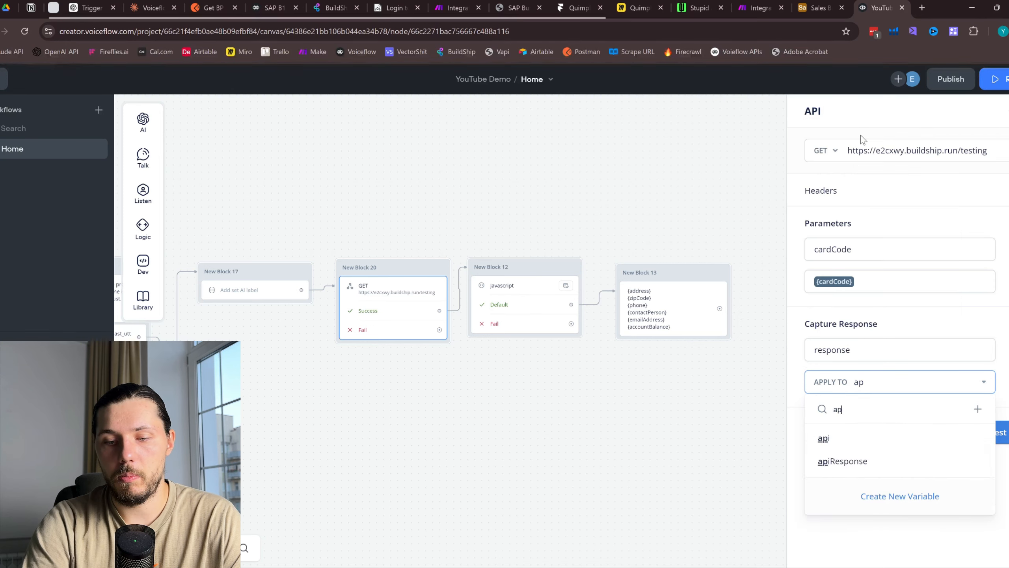
pyautogui.write('u')
pyautogui.press('BackSpace')
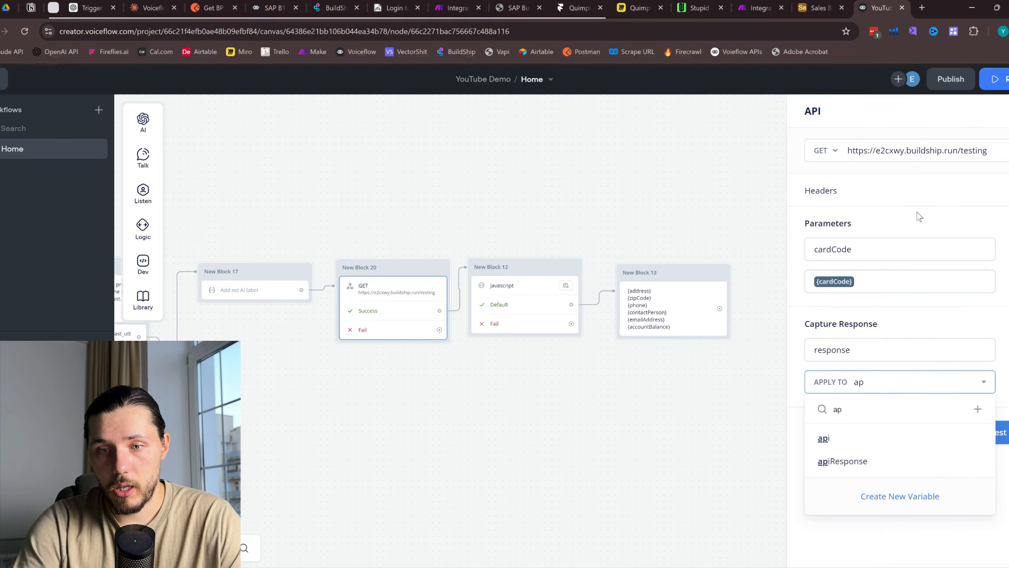
pyautogui.click(850, 464)
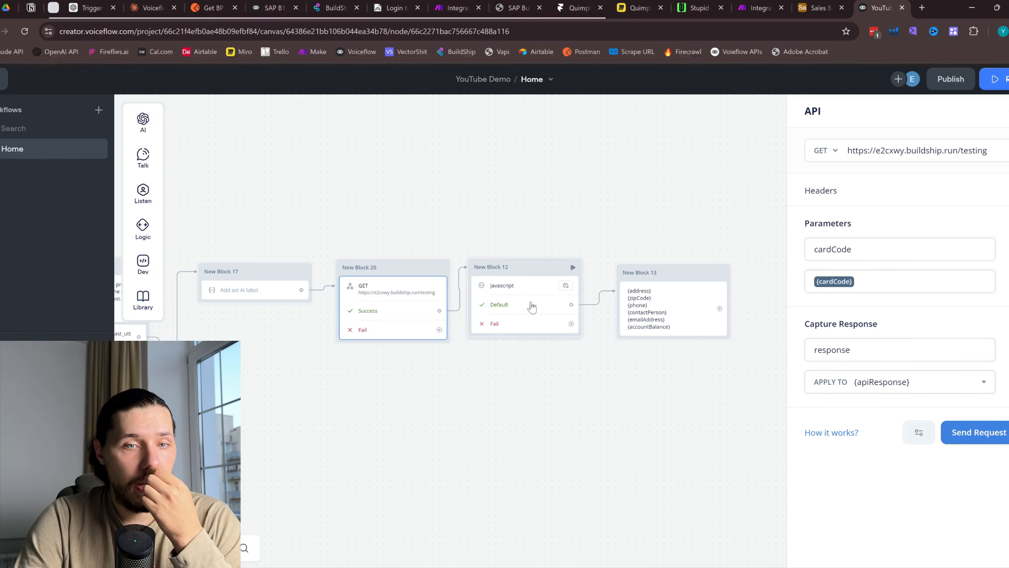
pyautogui.click(533, 307)
pyautogui.moveTo(859, 146); pyautogui.dragTo(885, 215)
pyautogui.hscroll(1, 882, 175)
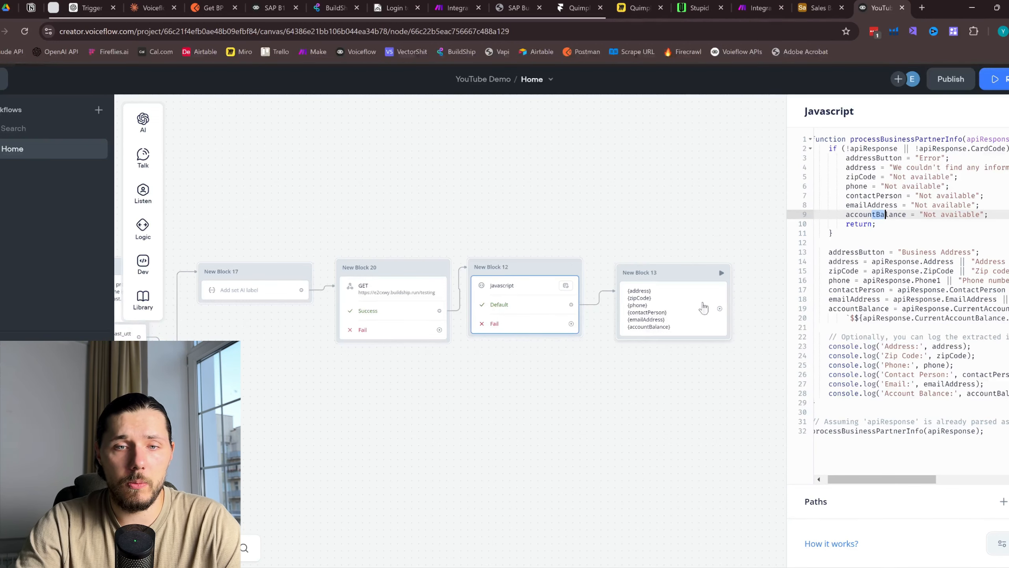
# Review the account-details text step's message variants in New Block 13
pyautogui.click(656, 308)
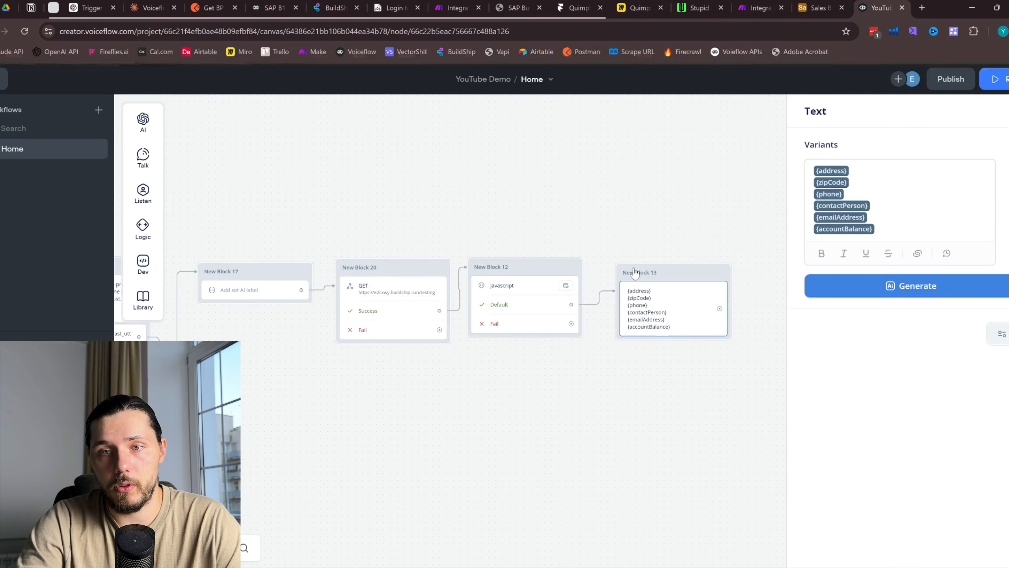
pyautogui.moveTo(671, 274); pyautogui.dragTo(662, 271)
pyautogui.moveTo(633, 231); pyautogui.dragTo(666, 226)
pyautogui.click(699, 318)
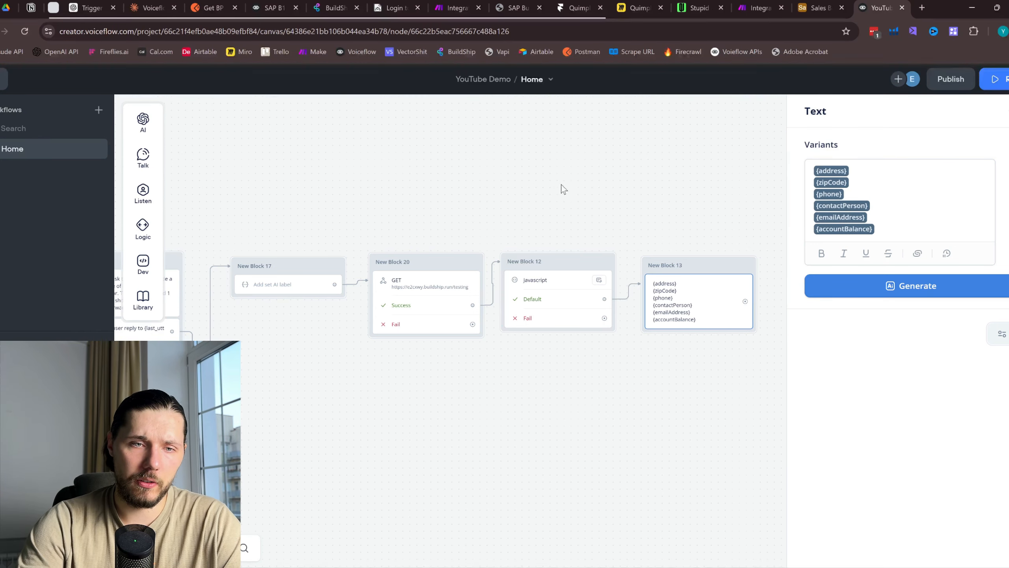
pyautogui.scroll(-4, 558, 189)
pyautogui.moveTo(199, 171); pyautogui.dragTo(662, 256)
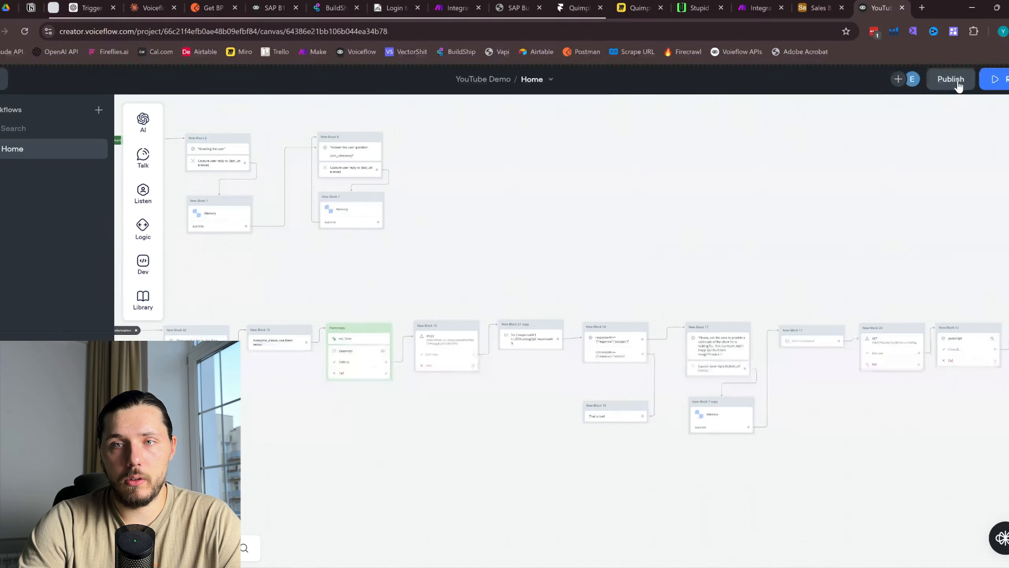
# Publish a new version of the agent
pyautogui.click(951, 78)
pyautogui.click(569, 219)
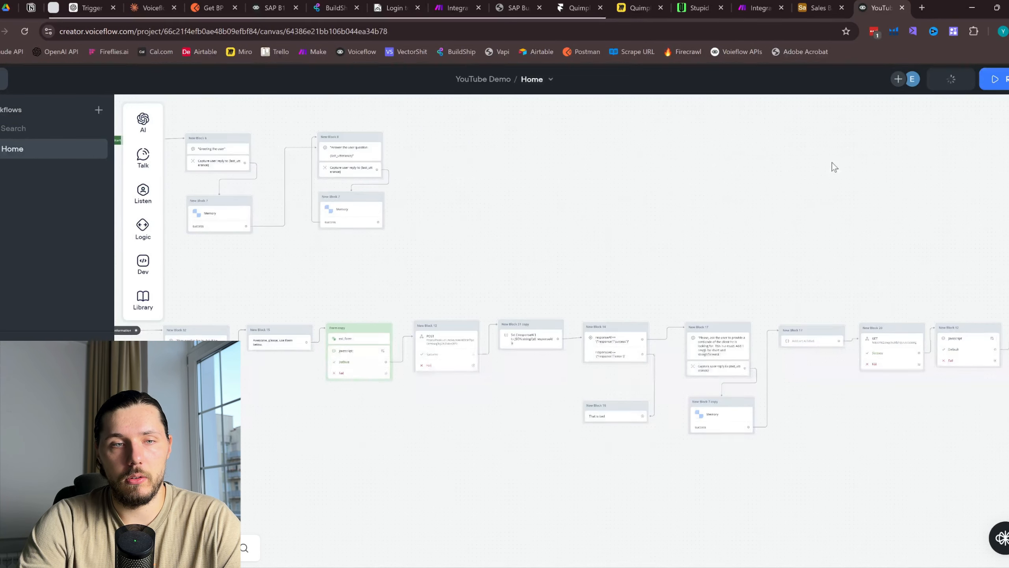
pyautogui.scroll(-2, 782, 175)
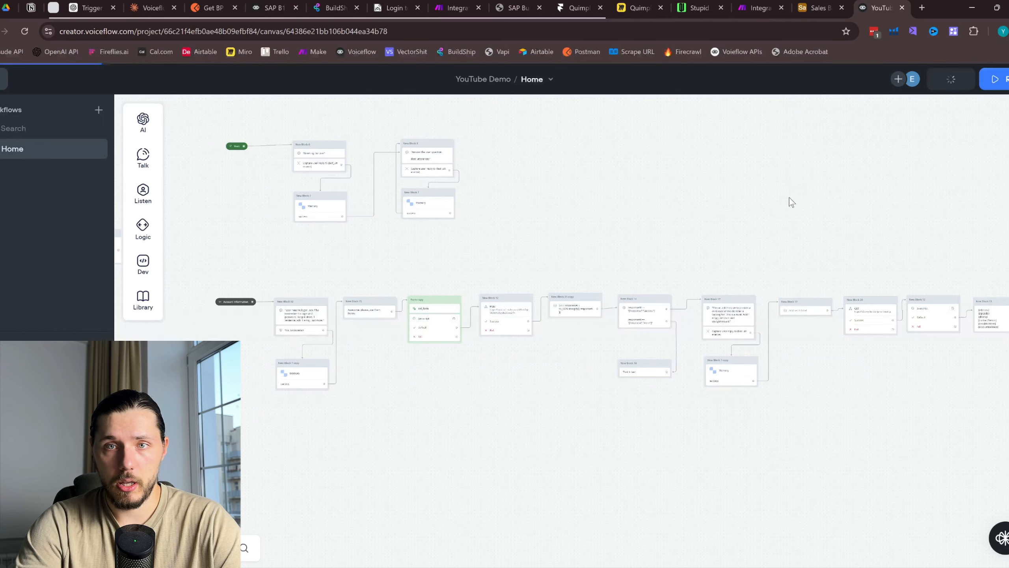
# On the Miro diagram, circle the BuildShip-to-SAP part and the login, Make.com and Airtable steps
pyautogui.click(640, 8)
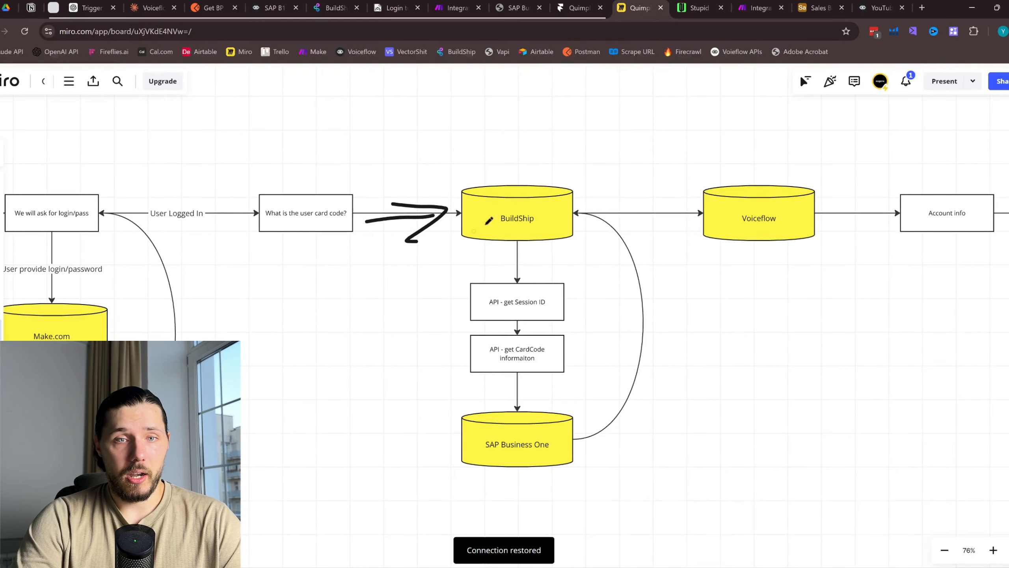
pyautogui.moveTo(486, 146)
pyautogui.mouseDown()
pyautogui.moveTo(472, 148)
pyautogui.moveTo(494, 183)
pyautogui.mouseUp()
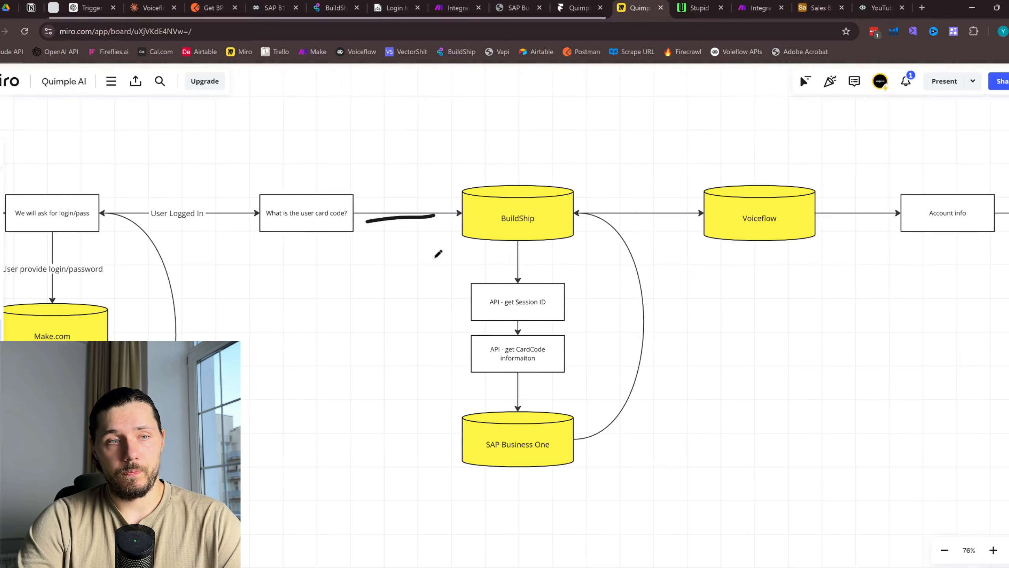
pyautogui.hscroll(-5, 435, 252)
pyautogui.scroll(-3, 194, 247)
pyautogui.moveTo(179, 188)
pyautogui.mouseDown()
pyautogui.moveTo(110, 178)
pyautogui.moveTo(92, 236)
pyautogui.mouseUp()
pyautogui.moveTo(50, 225); pyautogui.dragTo(131, 253)
# Undo the stray mark, circle the BuildShip/SAP column and the Voiceflow step, then return to Voiceflow
pyautogui.hotkey('ctrl', 'z')
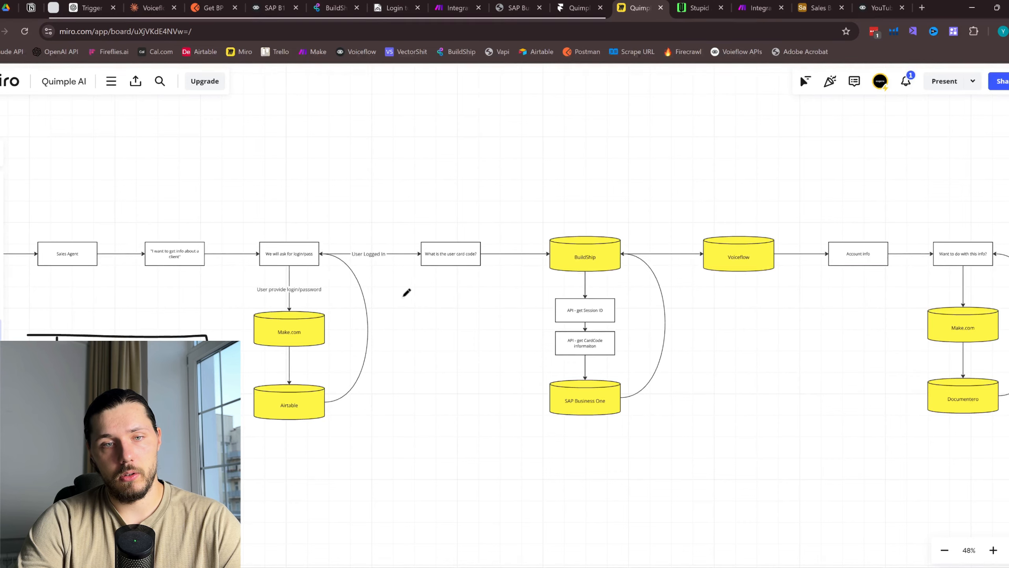
pyautogui.moveTo(407, 295); pyautogui.dragTo(403, 296)
pyautogui.moveTo(582, 218); pyautogui.dragTo(512, 250)
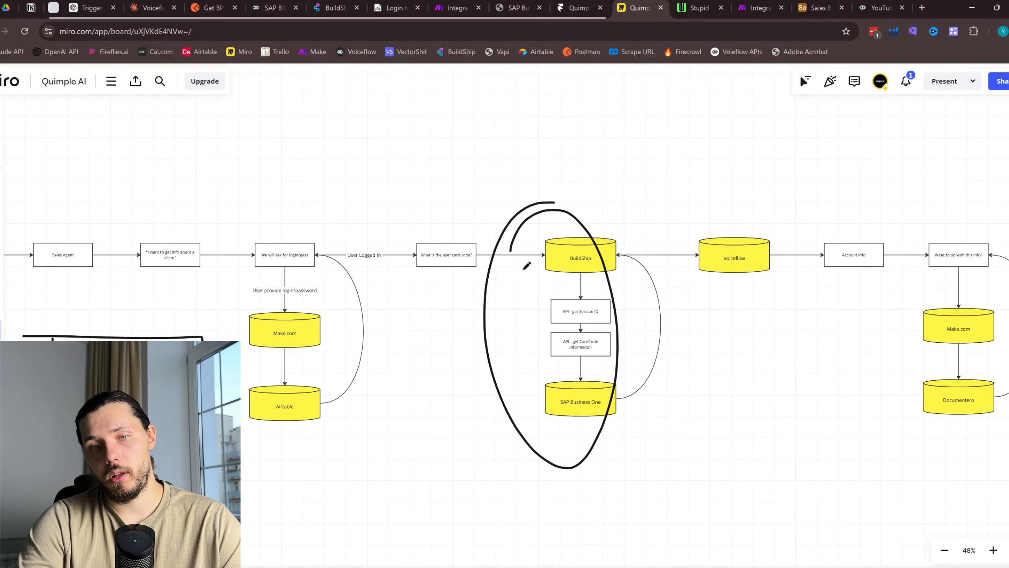
pyautogui.hscroll(2, 652, 364)
pyautogui.moveTo(593, 237)
pyautogui.mouseDown()
pyautogui.moveTo(683, 207)
pyautogui.moveTo(798, 221)
pyautogui.mouseUp()
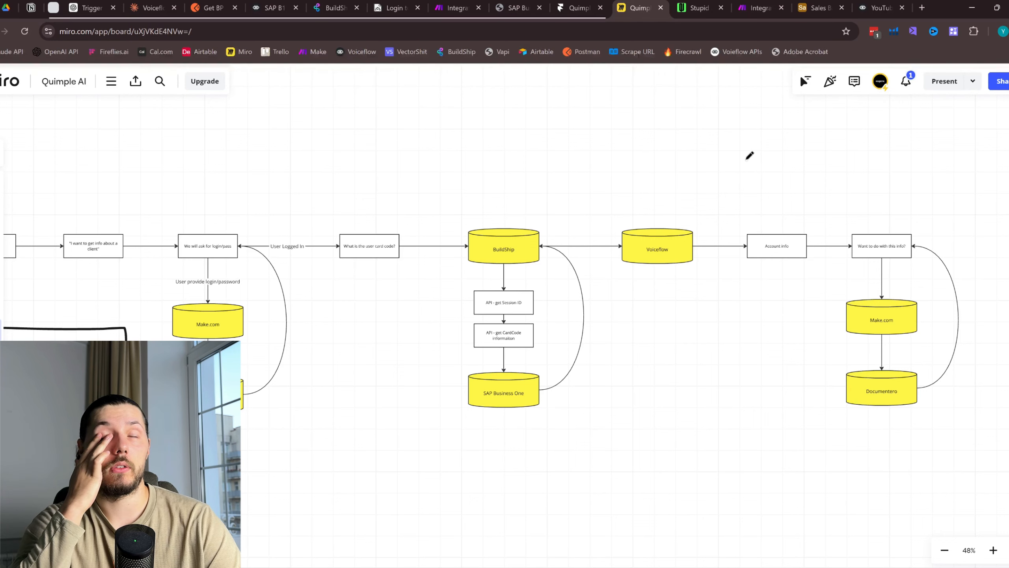
pyautogui.click(874, 8)
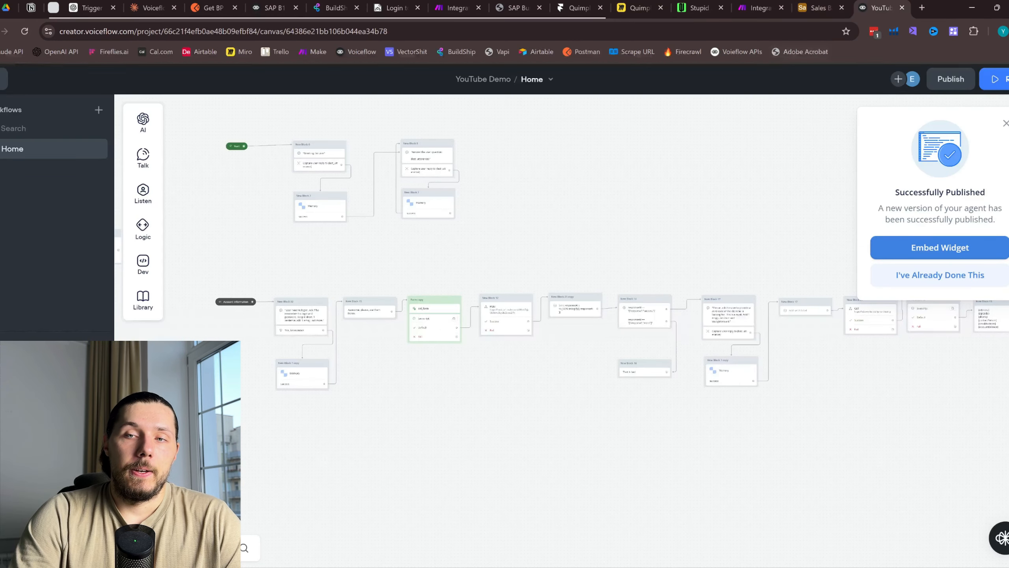
# Dismiss the publish confirmation and move the Sales Base tab ahead of the chat test page
pyautogui.click(1006, 124)
pyautogui.click(817, 3)
pyautogui.moveTo(798, 4); pyautogui.dragTo(877, 9)
pyautogui.click(818, 6)
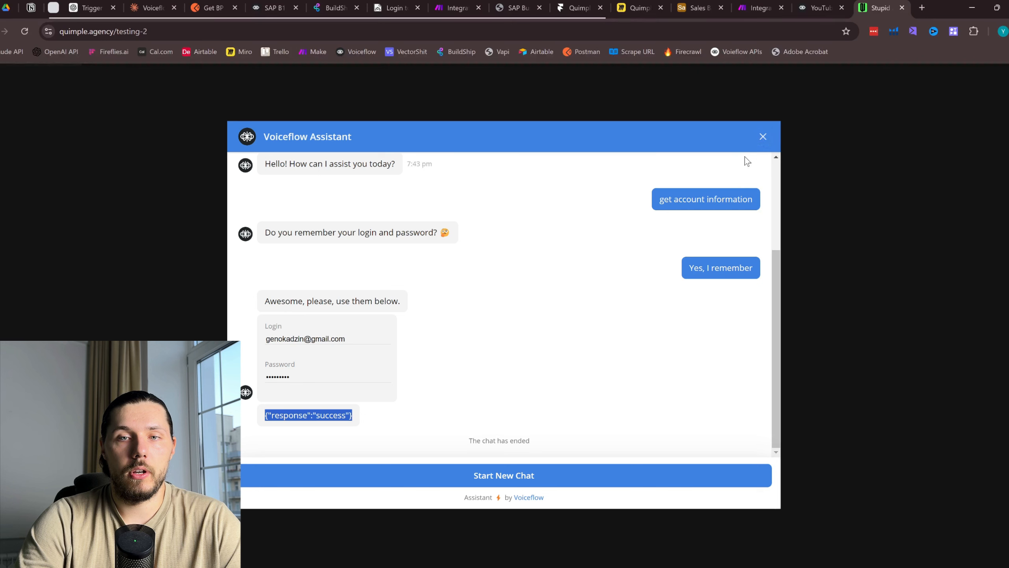
# Start a fresh chat and send 'Hi' and 'How are you doing today?'
pyautogui.click(504, 477)
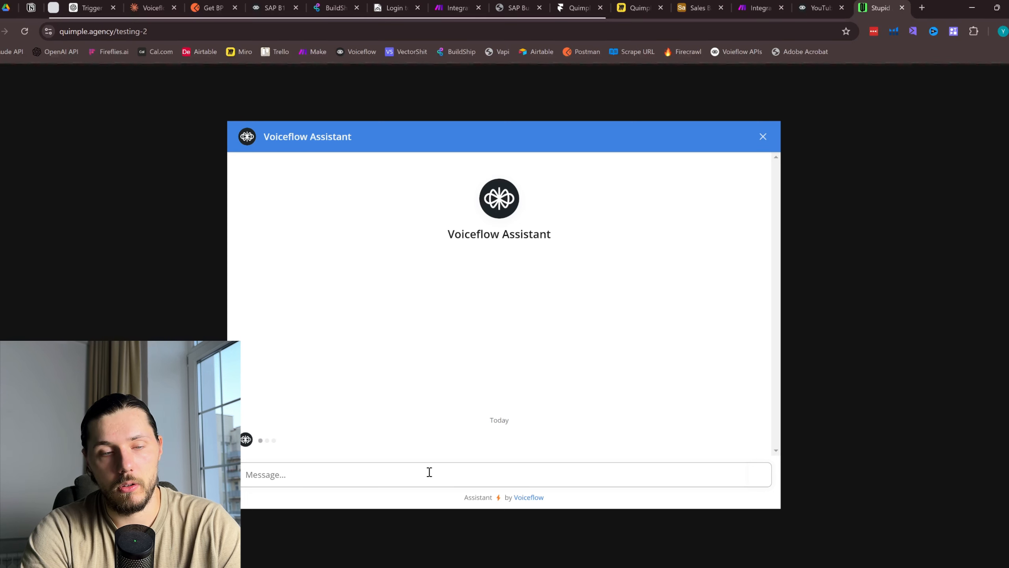
pyautogui.write('Hi')
pyautogui.press('Return')
pyautogui.write('Ho')
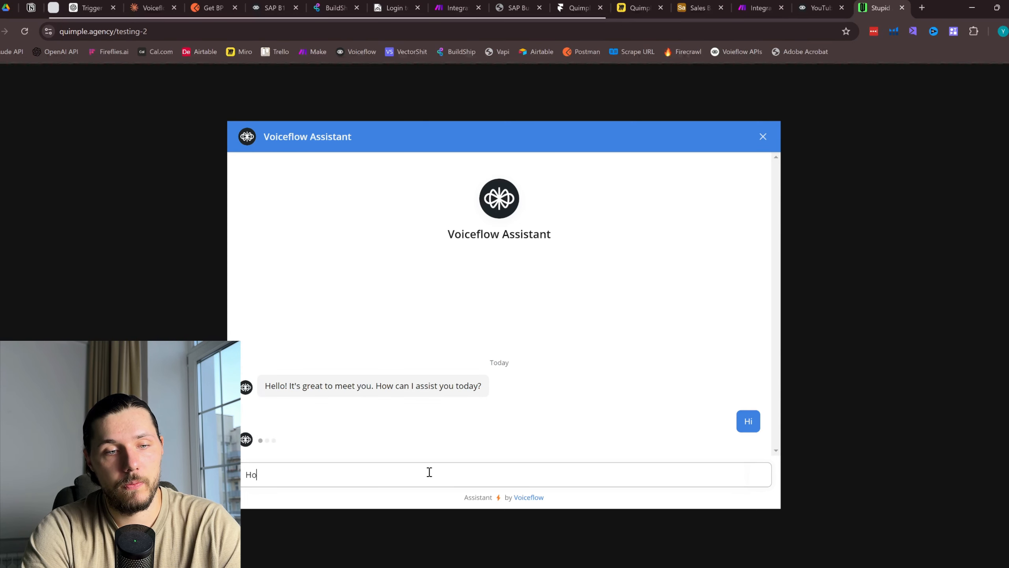
pyautogui.write('w are you doing ')
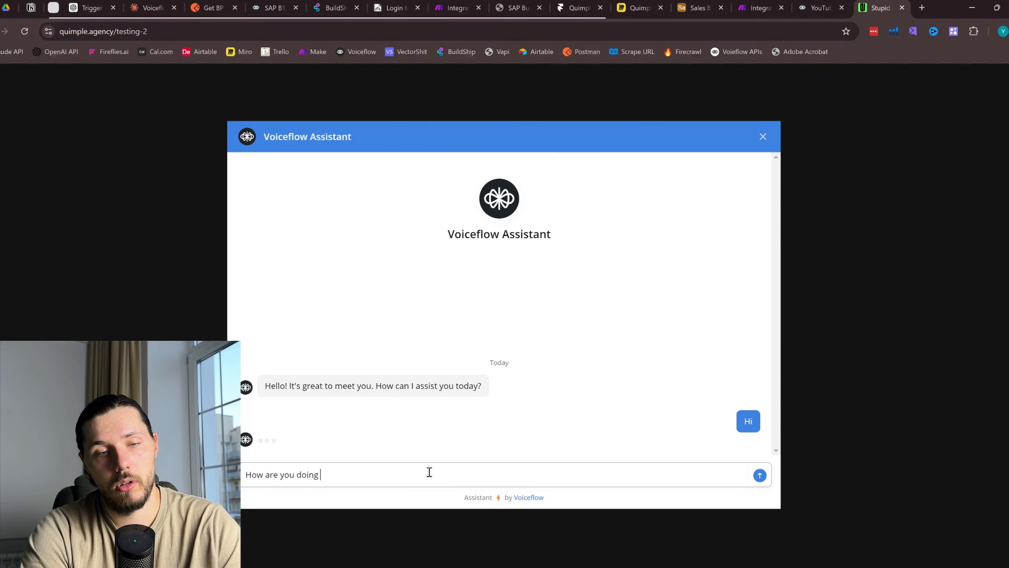
pyautogui.write('today?')
pyautogui.press('Return')
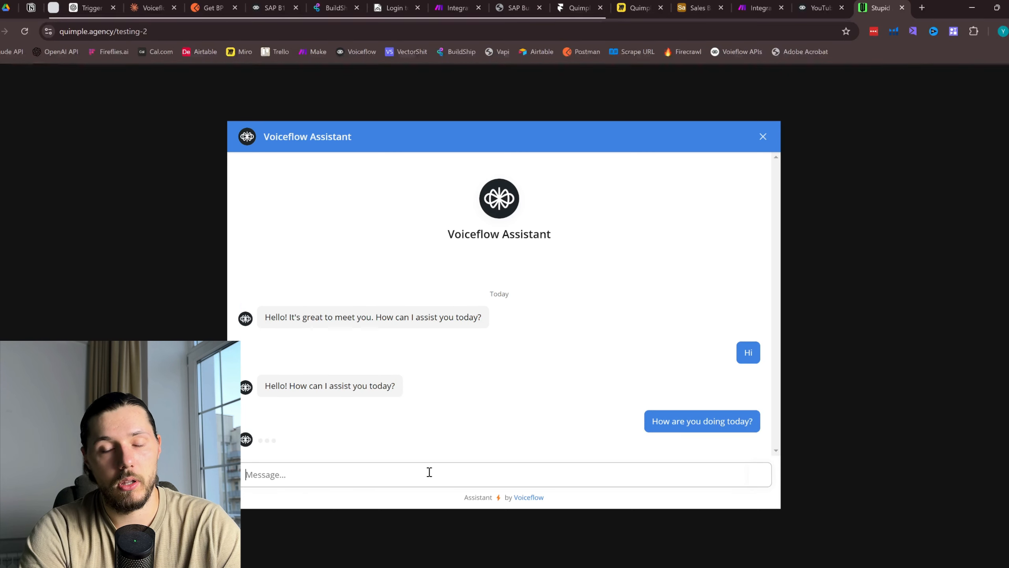
# Ask 'I want to get information about client account' and answer 'Yes, I remember'
pyautogui.write('I want to get')
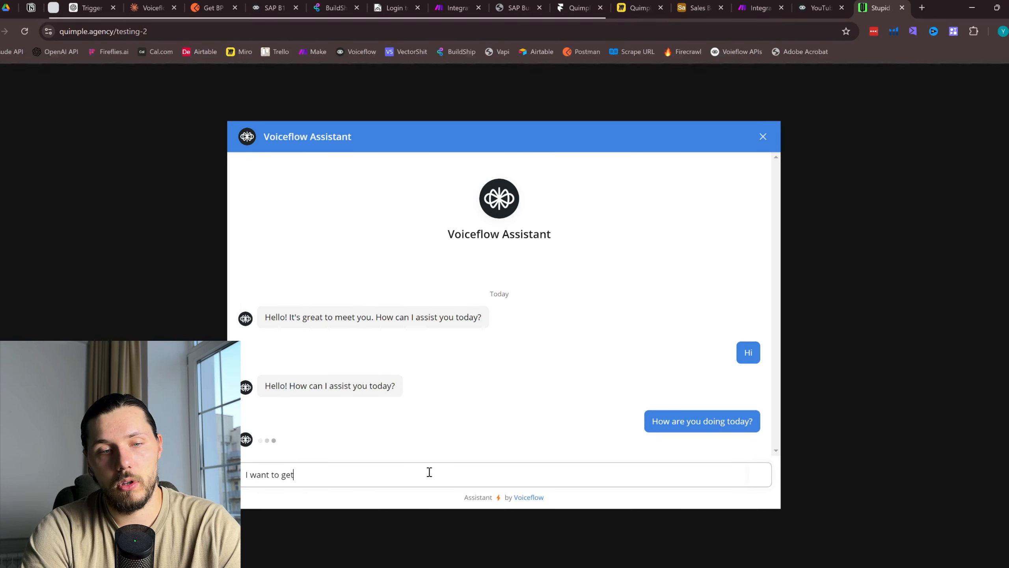
pyautogui.write(' information ab')
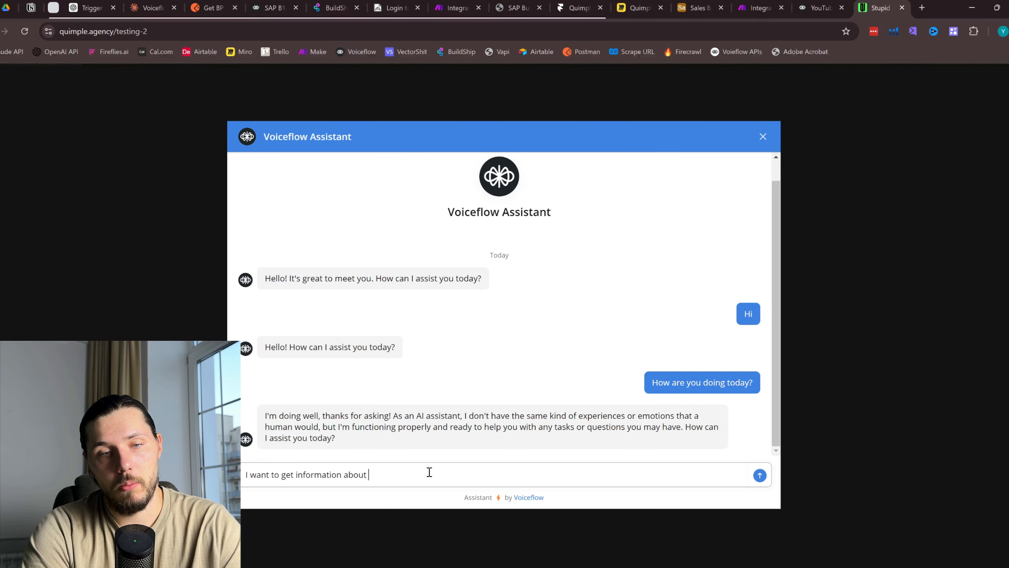
pyautogui.write('out ')
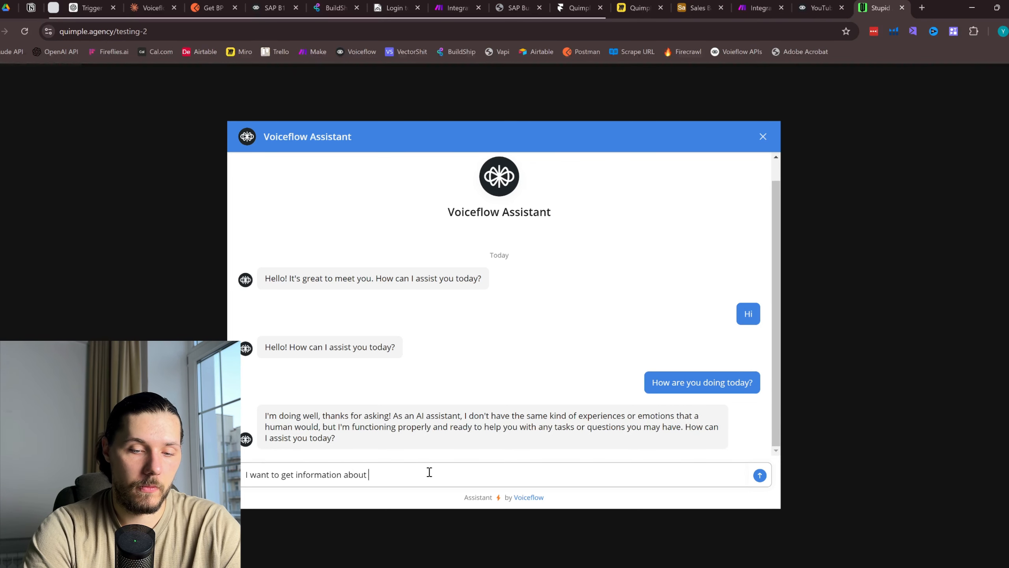
pyautogui.write('client ')
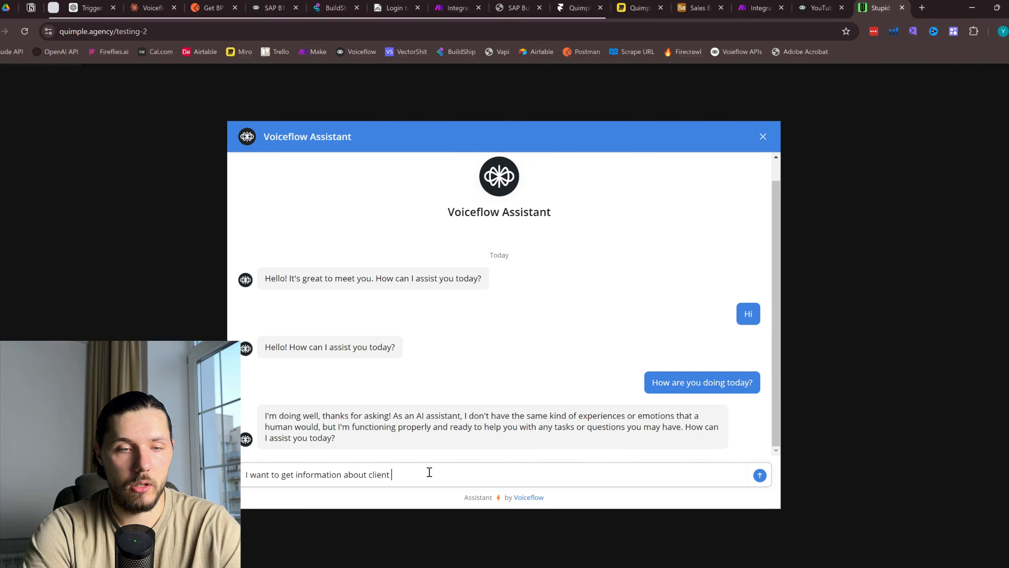
pyautogui.write('account')
pyautogui.press('Return')
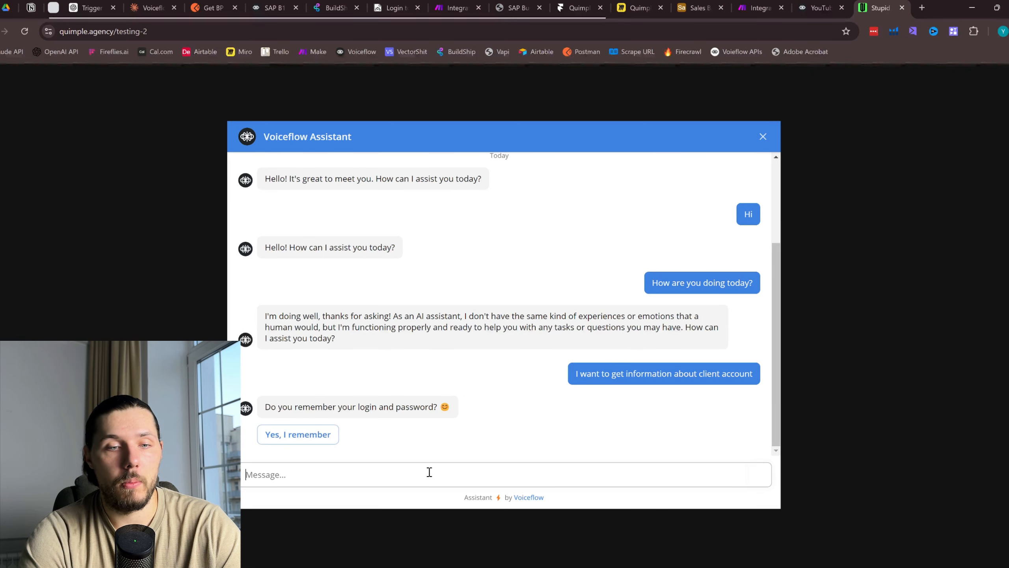
pyautogui.click(297, 434)
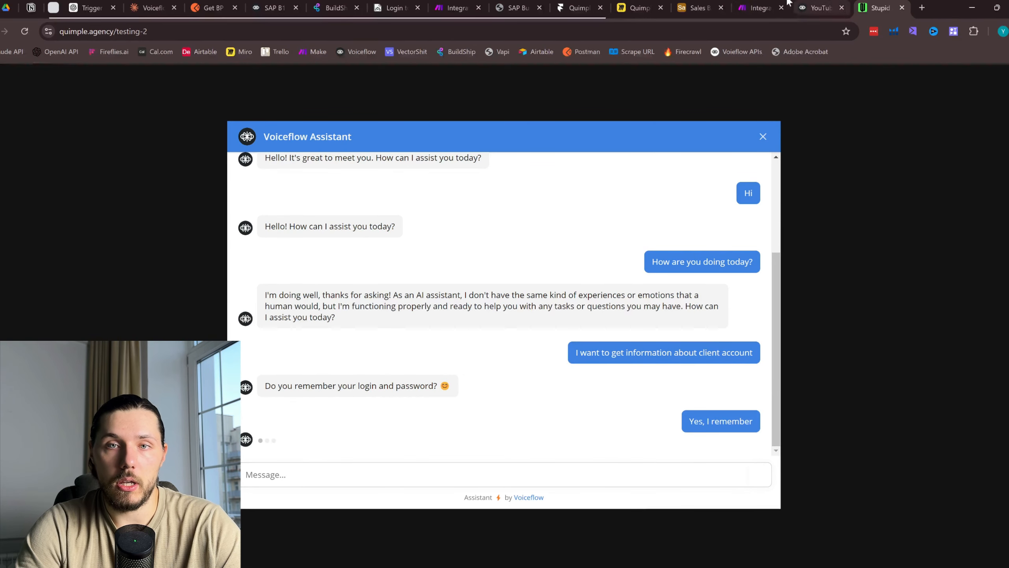
pyautogui.click(767, 3)
# Copy the second client's email and password from Sales Base into the chat's Login and Password fields
pyautogui.click(717, 2)
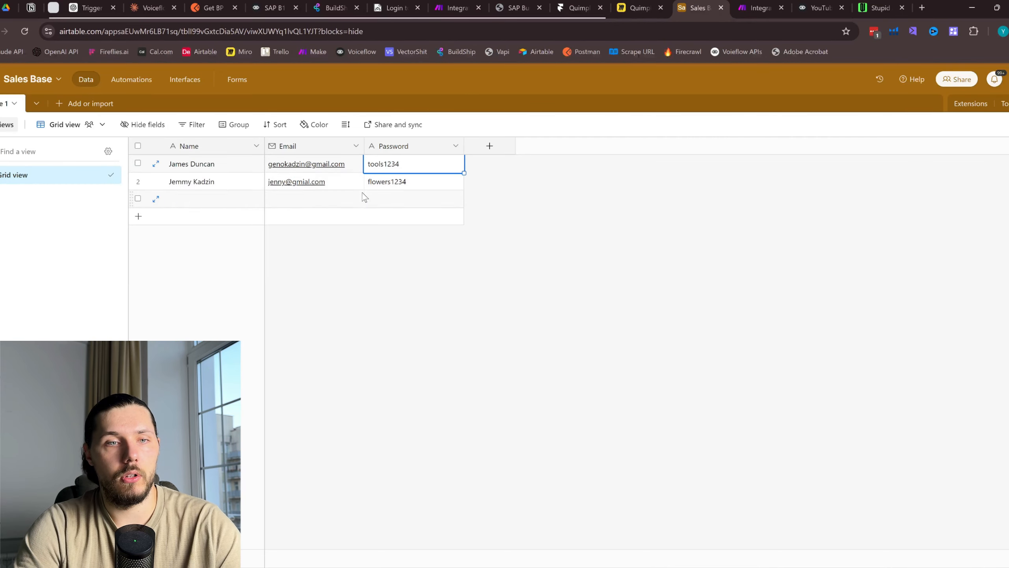
pyautogui.click(343, 180)
pyautogui.click(876, 7)
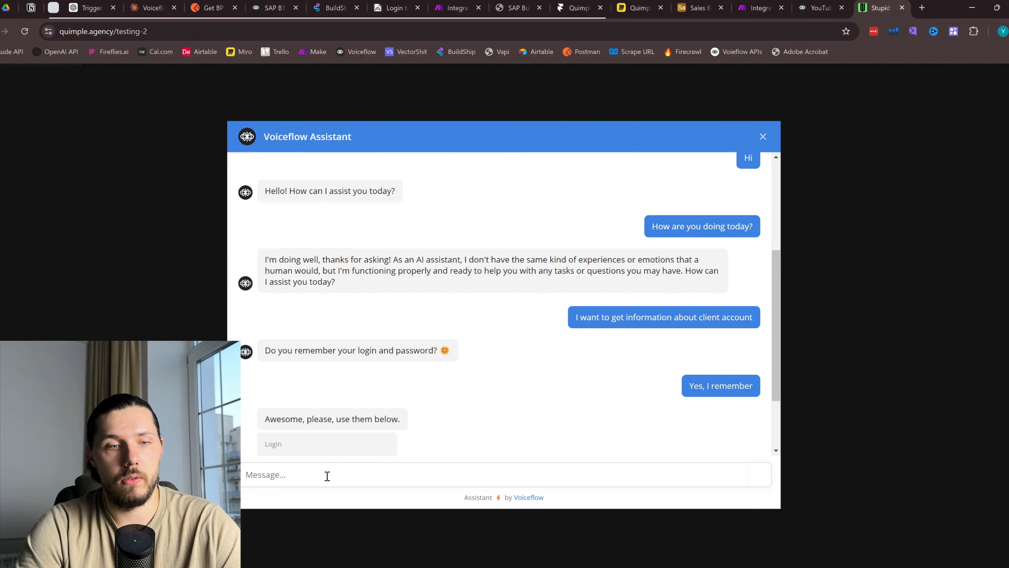
pyautogui.hotkey('ctrl', 'v')
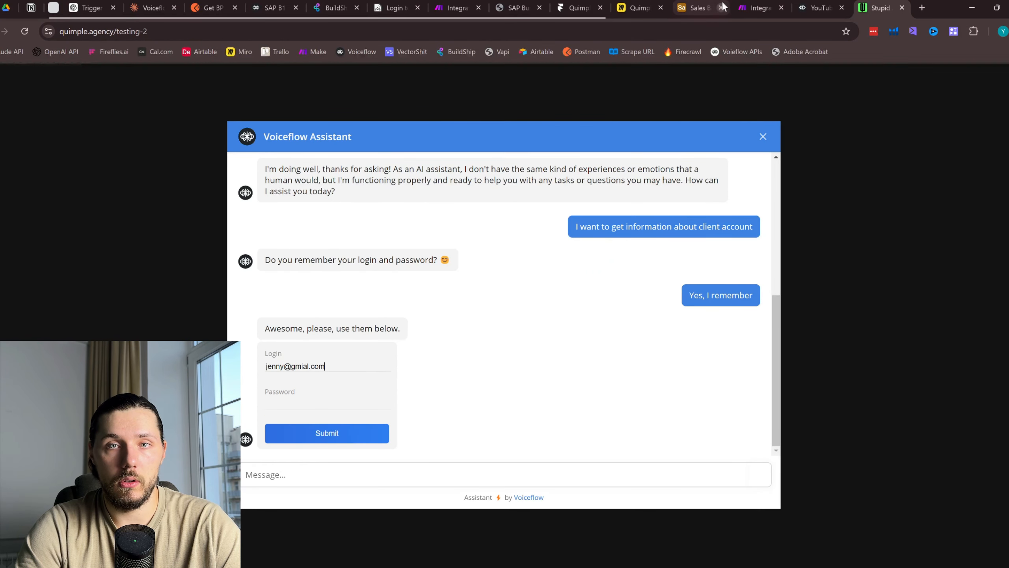
pyautogui.click(700, 7)
pyautogui.click(429, 183)
pyautogui.click(875, 7)
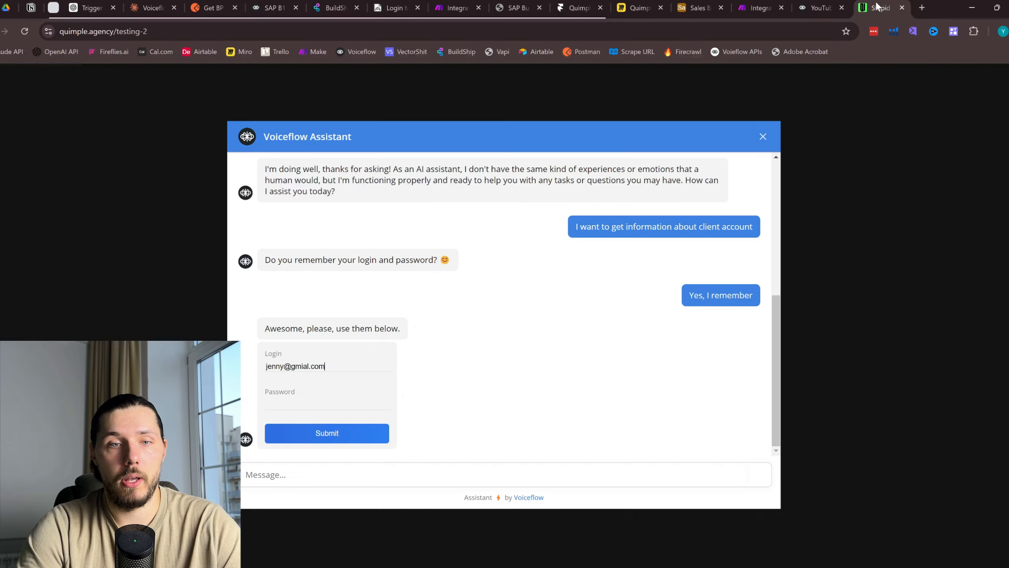
pyautogui.click(344, 401)
pyautogui.hotkey('ctrl', 'v')
# Submit the credentials, check the Make scenario run, and review the bot's card code request
pyautogui.click(752, 8)
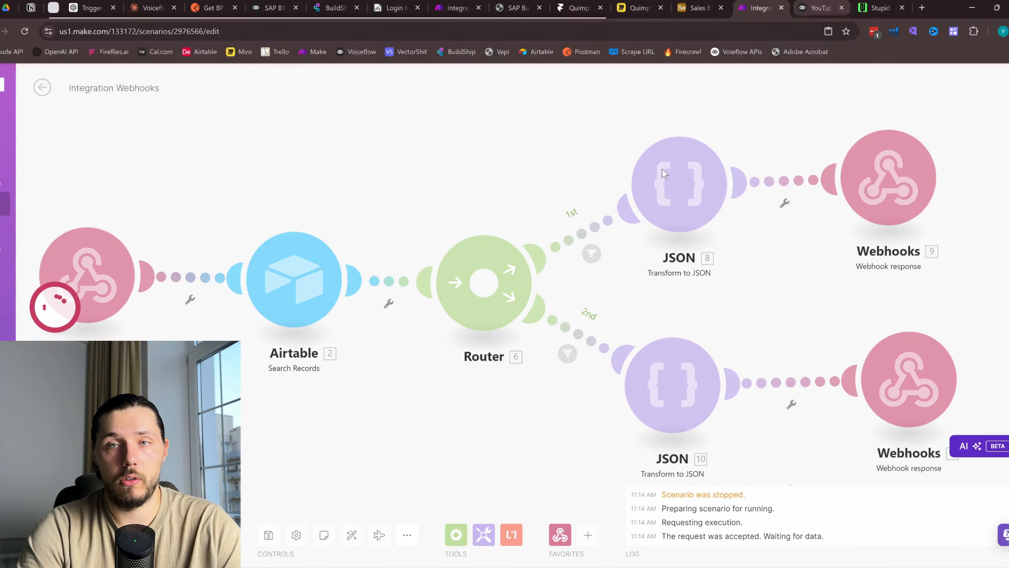
pyautogui.click(878, 7)
pyautogui.click(306, 434)
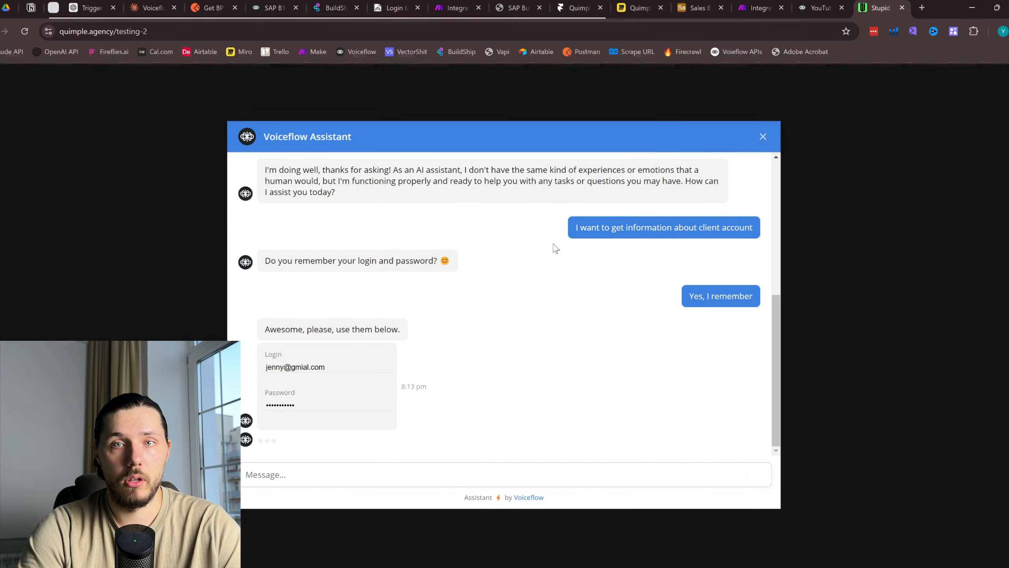
pyautogui.click(756, 8)
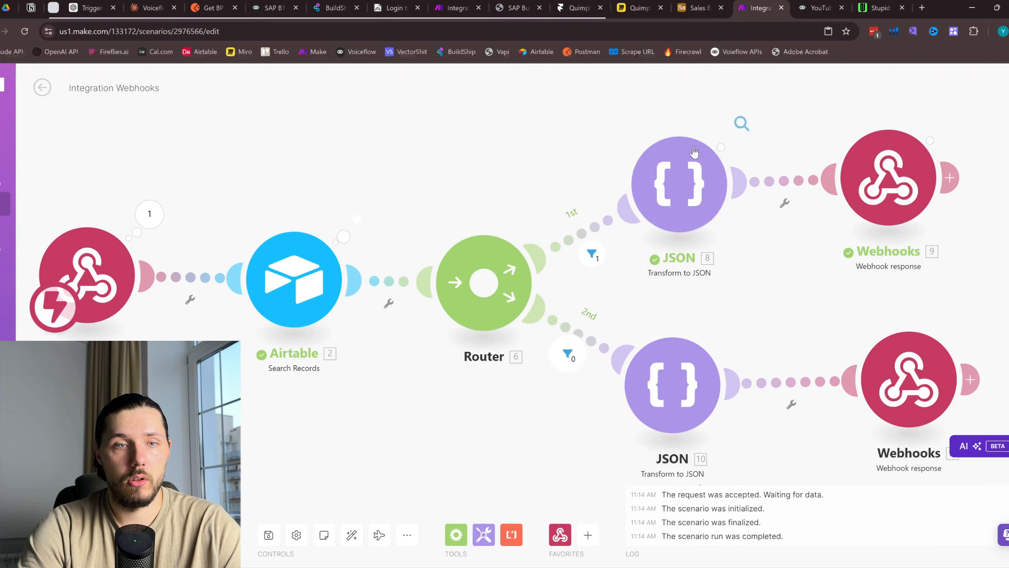
pyautogui.click(848, 5)
pyautogui.click(866, 8)
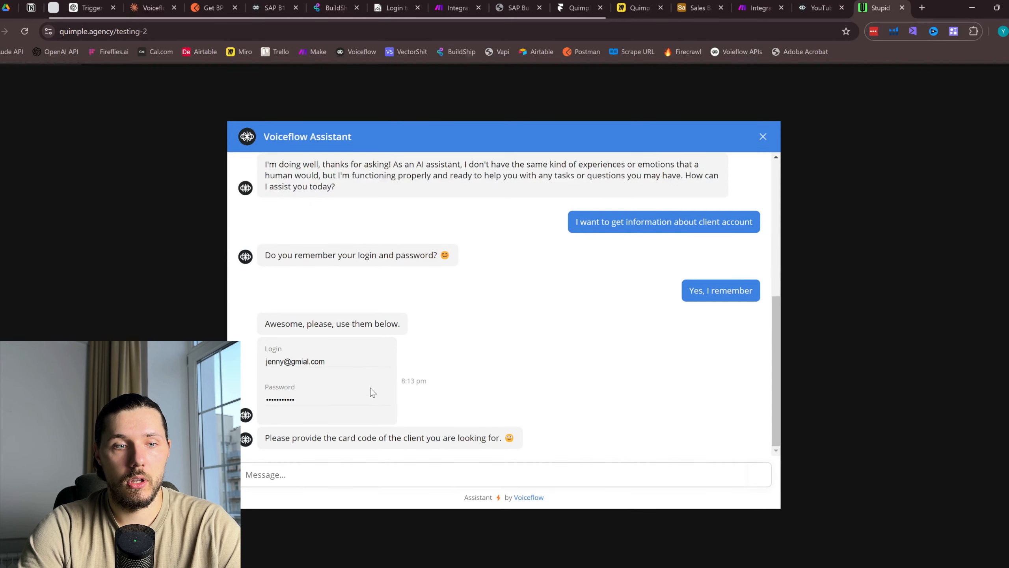
pyautogui.moveTo(371, 439); pyautogui.dragTo(266, 439)
pyautogui.click(273, 440)
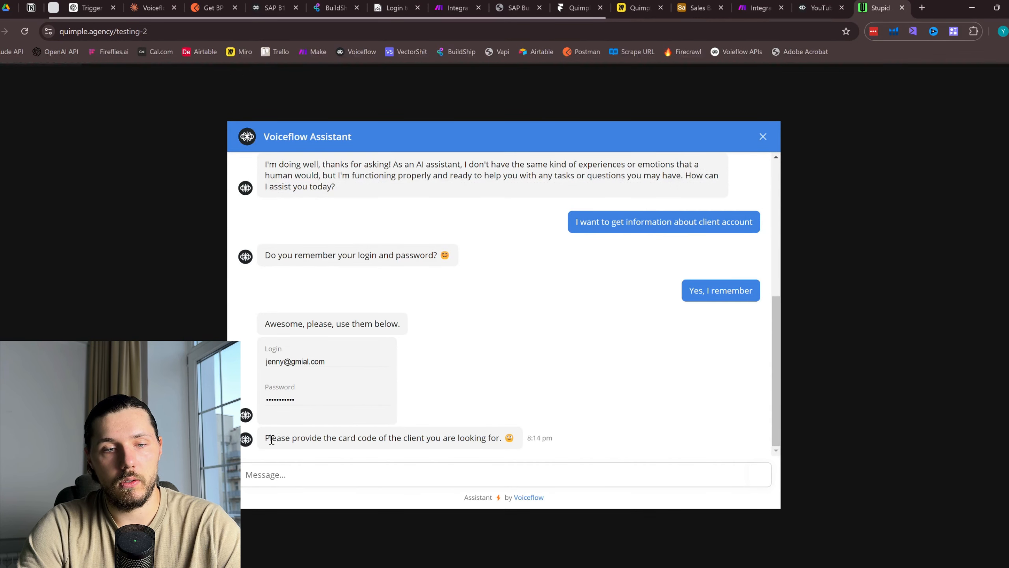
# Reply 'Oh sure, so how about 1007' and review the returned address, phone and balance details
pyautogui.moveTo(269, 438); pyautogui.dragTo(524, 436)
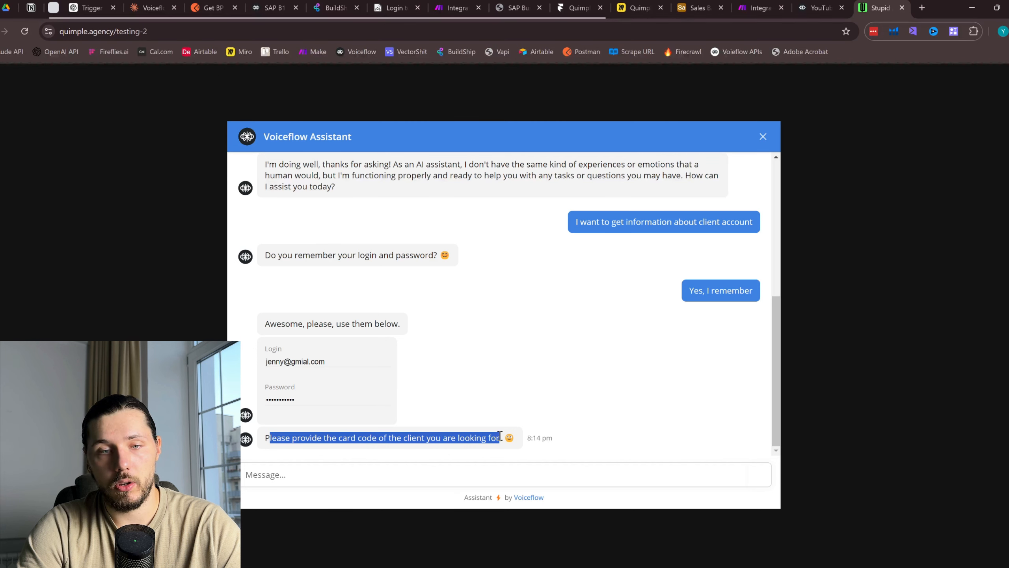
pyautogui.click(356, 476)
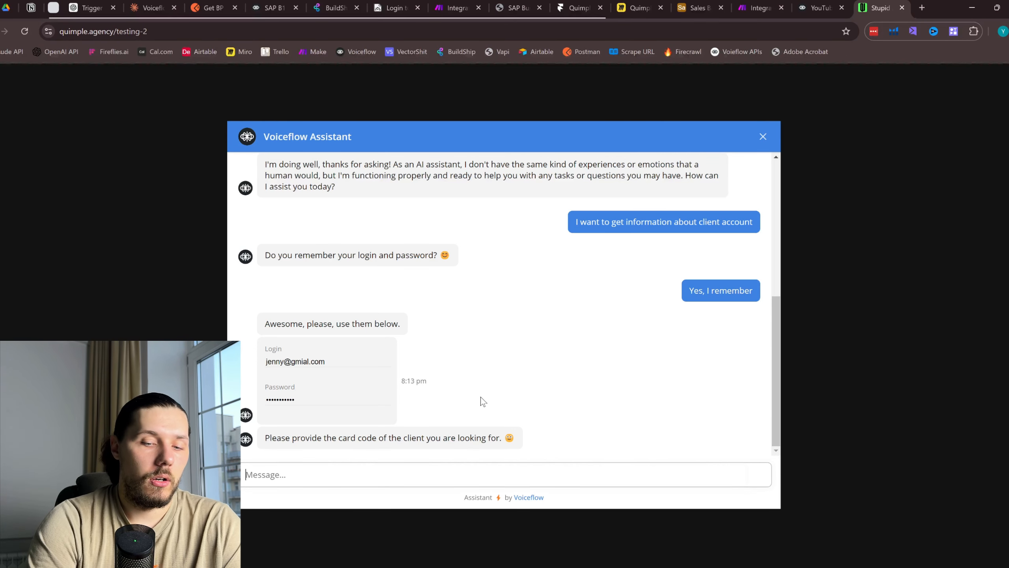
pyautogui.write('Oh sure, so ')
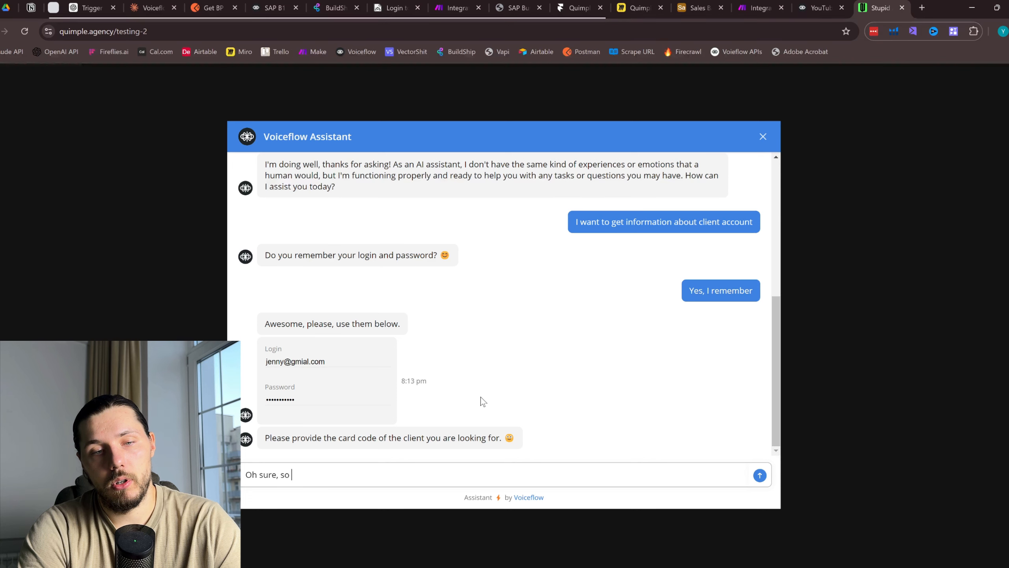
pyautogui.write('how about')
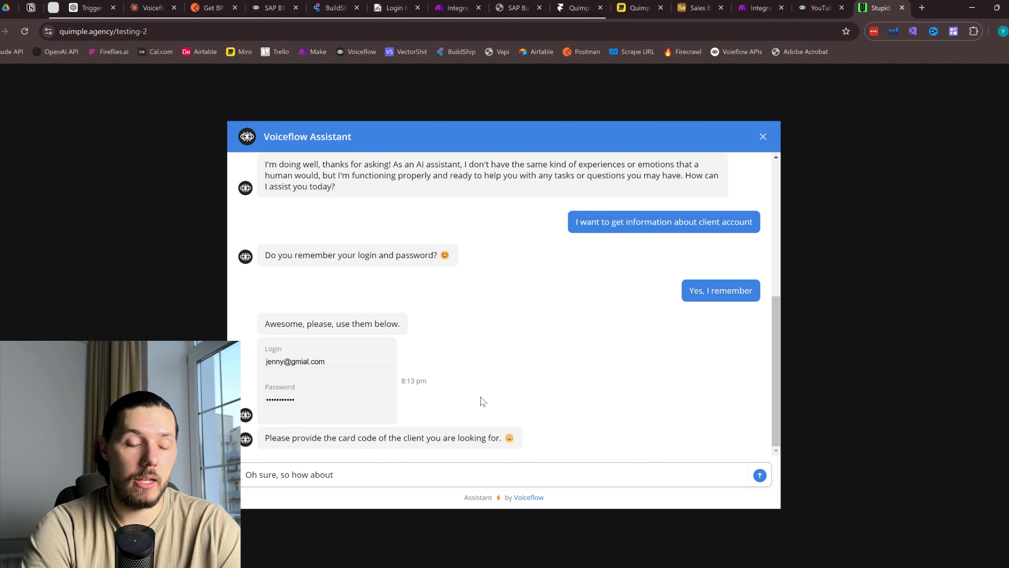
pyautogui.write(' 100')
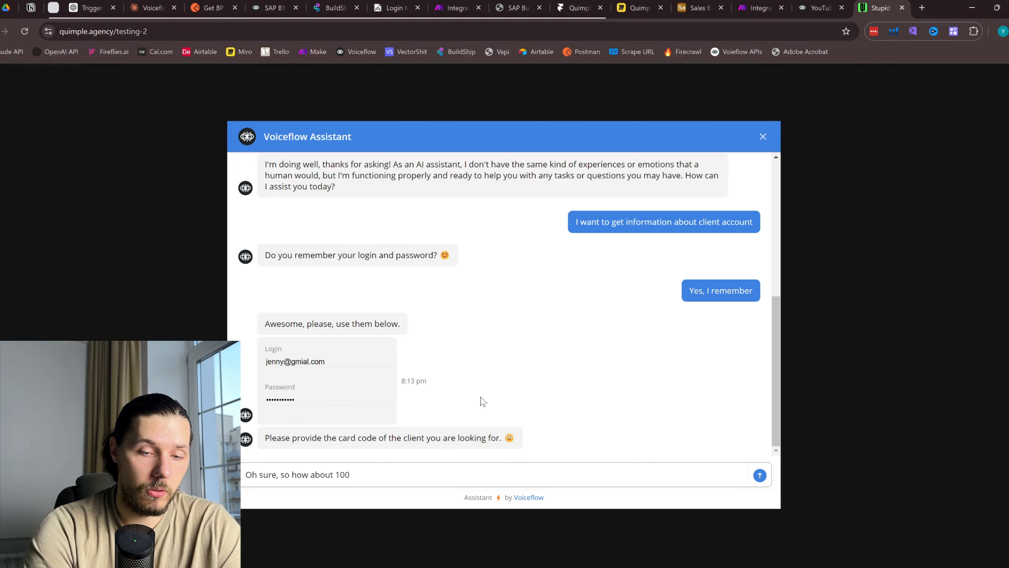
pyautogui.write('7')
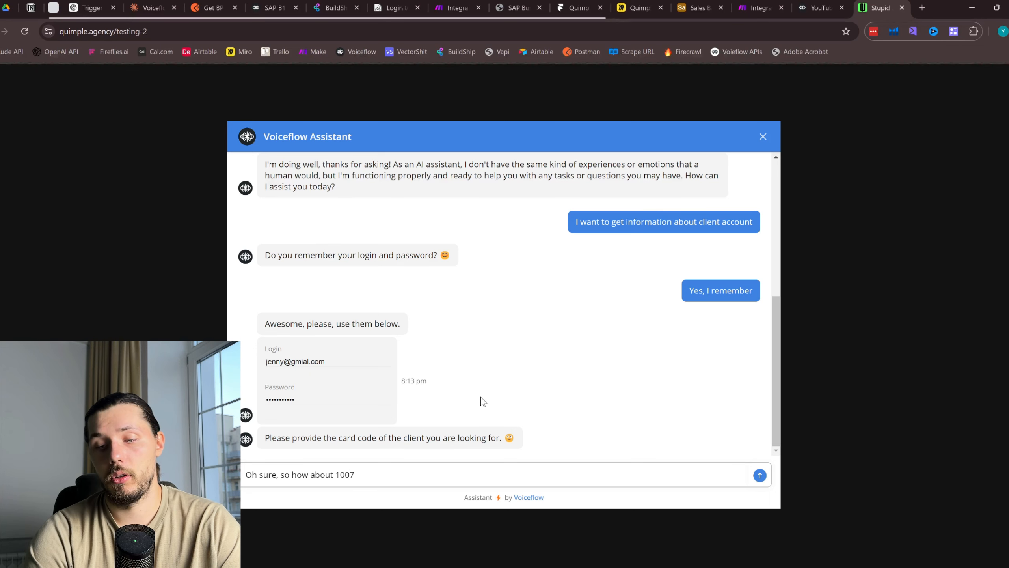
pyautogui.press('Return')
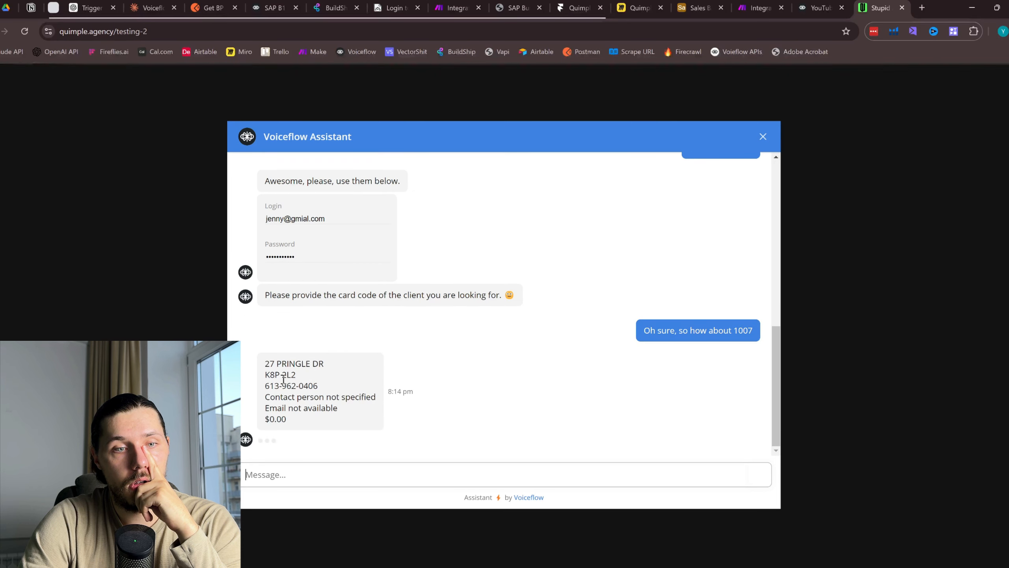
pyautogui.moveTo(261, 360)
pyautogui.mouseDown()
pyautogui.moveTo(331, 420)
pyautogui.moveTo(313, 420)
pyautogui.moveTo(264, 366)
pyautogui.mouseUp()
pyautogui.click(265, 367)
pyautogui.moveTo(293, 416); pyautogui.dragTo(260, 403)
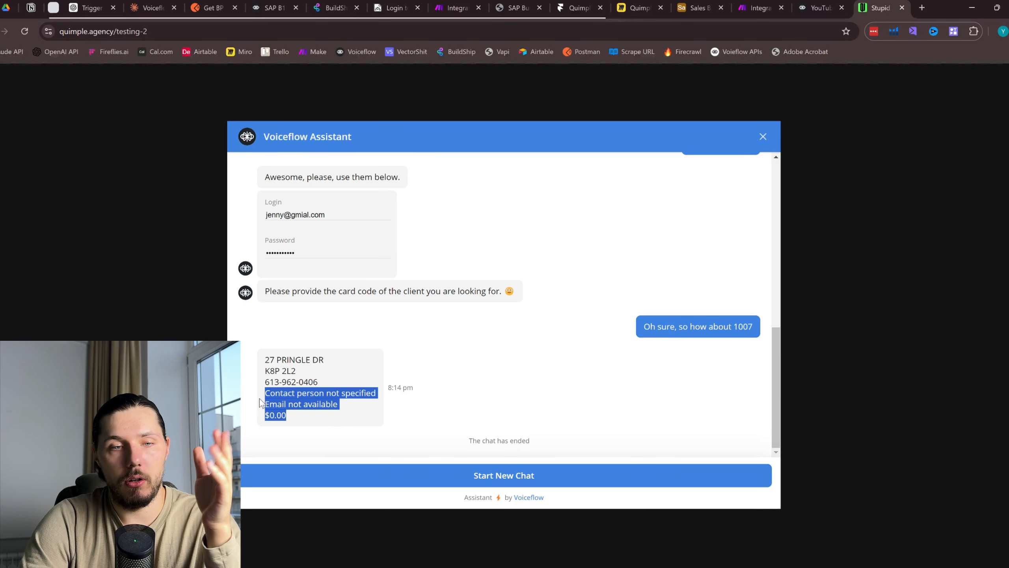
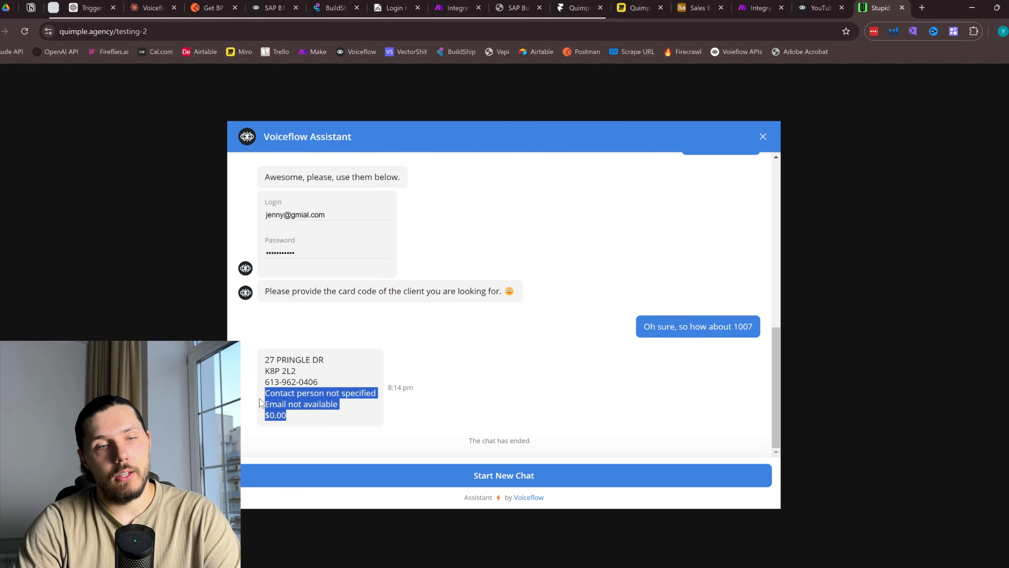
# Clear the chat selection and return to the YouTube Demo flow canvas
pyautogui.click(283, 410)
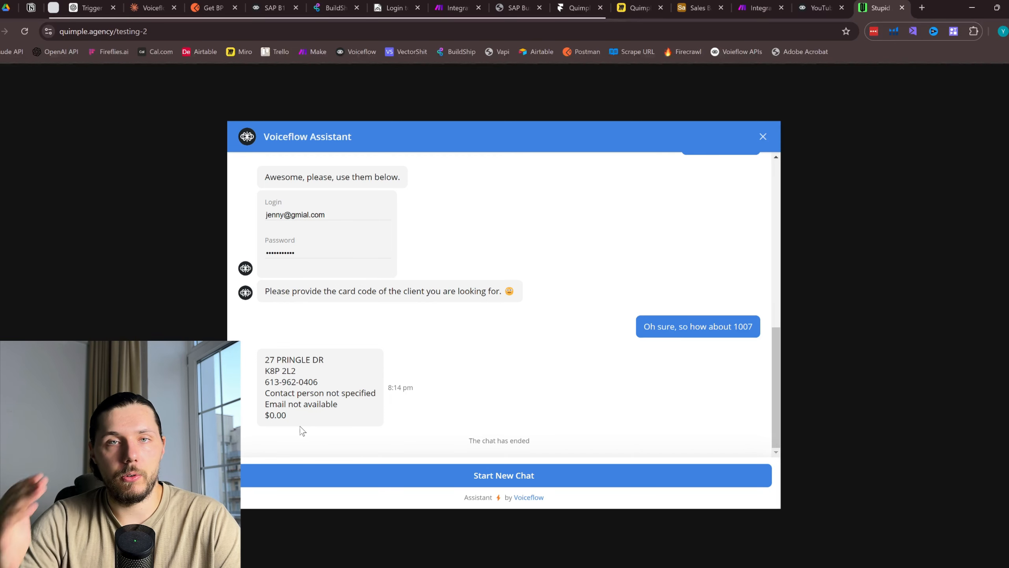
pyautogui.click(816, 8)
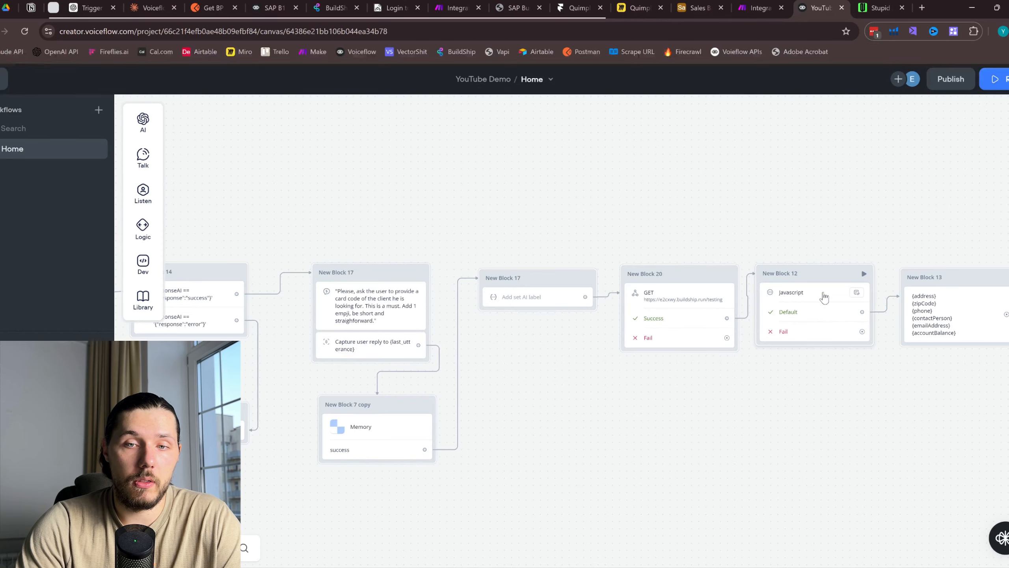
# Move New Block 13 lower and to the right on the canvas
pyautogui.click(820, 295)
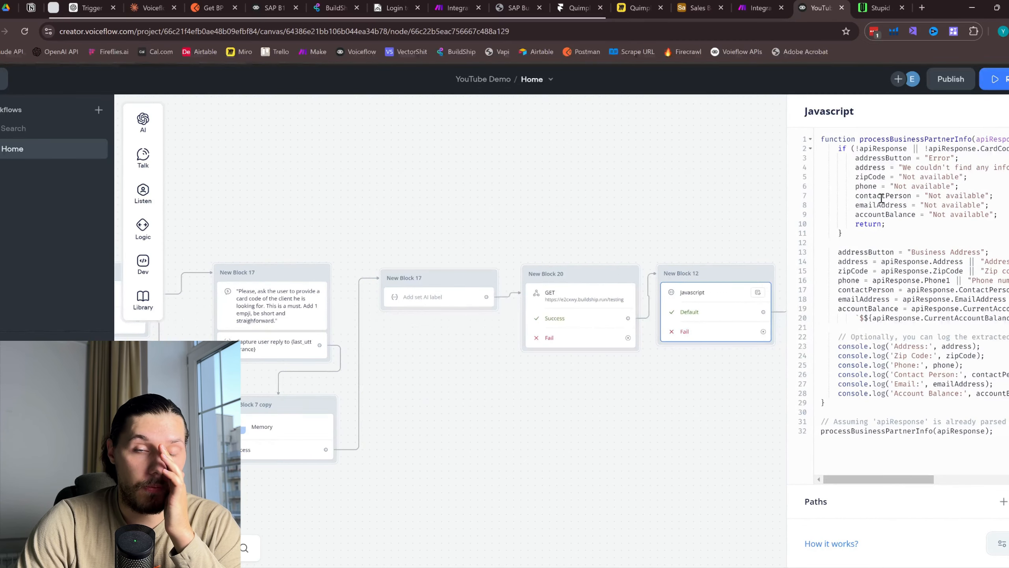
pyautogui.moveTo(717, 205); pyautogui.dragTo(518, 163)
pyautogui.click(718, 202)
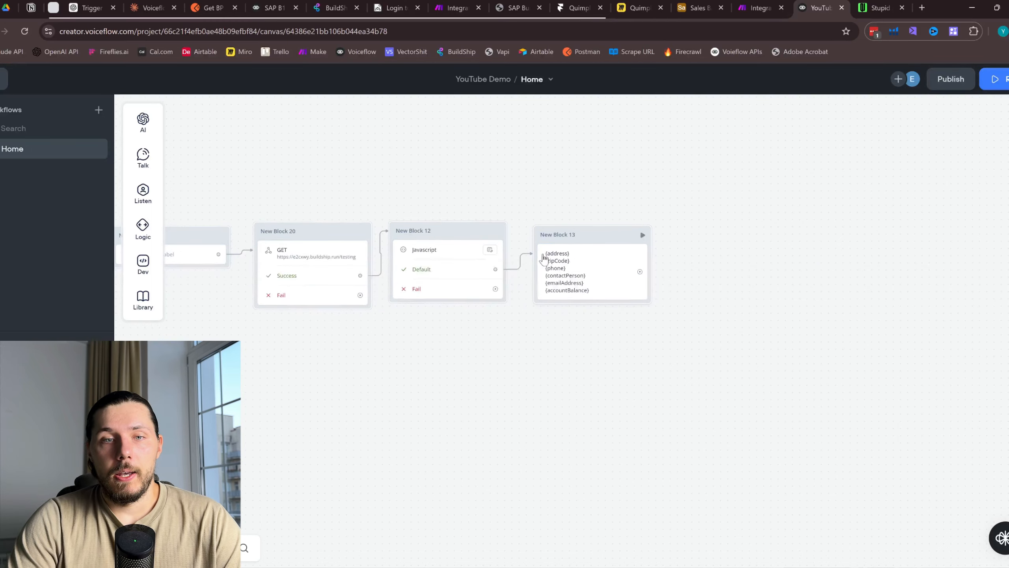
pyautogui.click(878, 8)
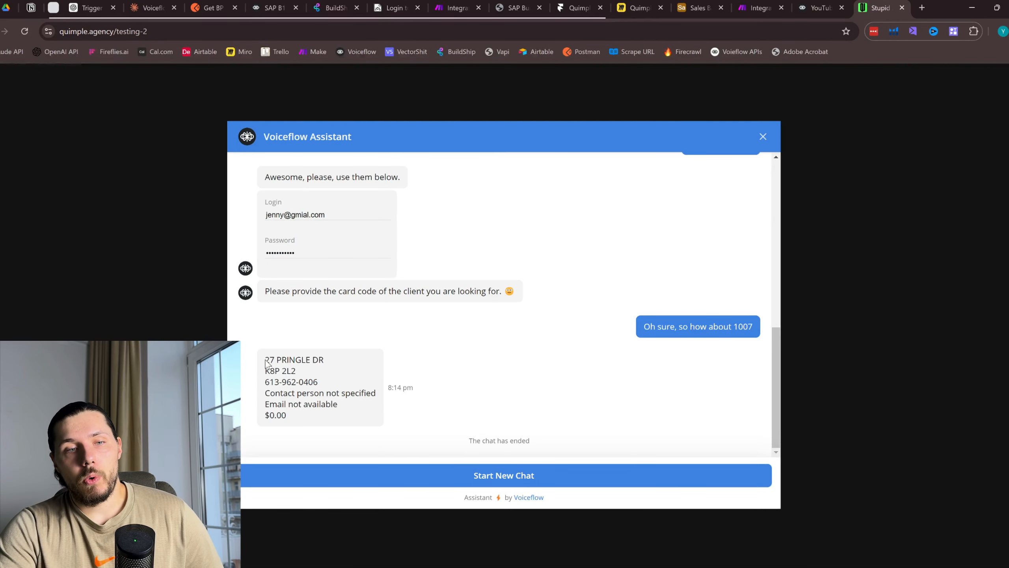
pyautogui.moveTo(265, 359); pyautogui.dragTo(311, 417)
pyautogui.hotkey('ctrl', 'shift', 'Tab')
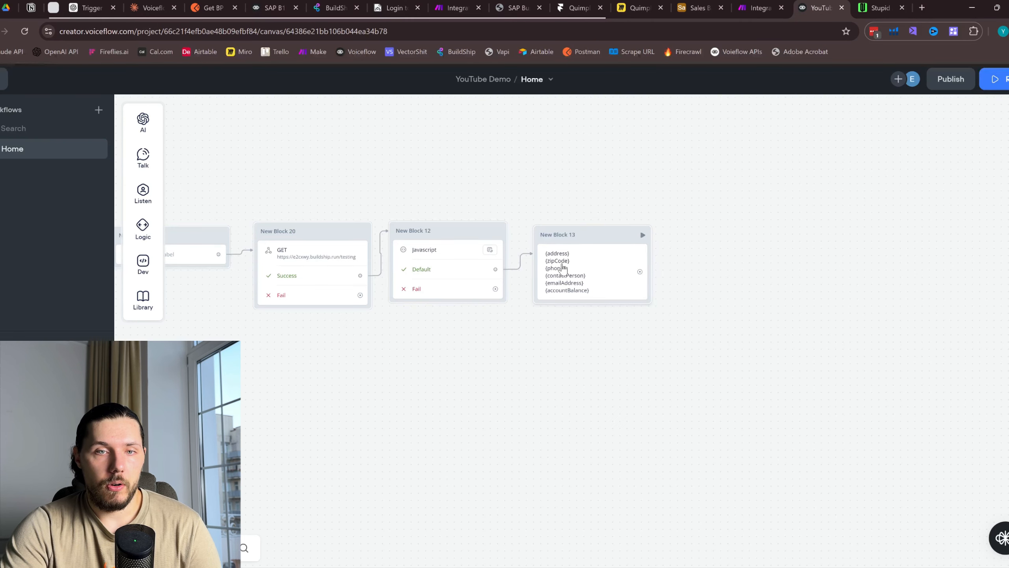
pyautogui.click(561, 264)
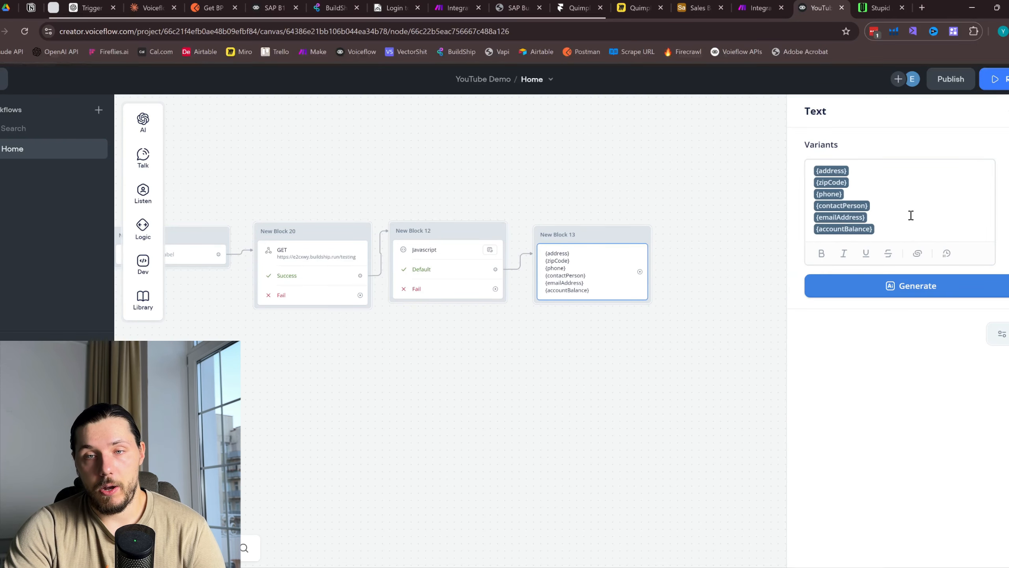
pyautogui.moveTo(598, 235); pyautogui.dragTo(632, 362)
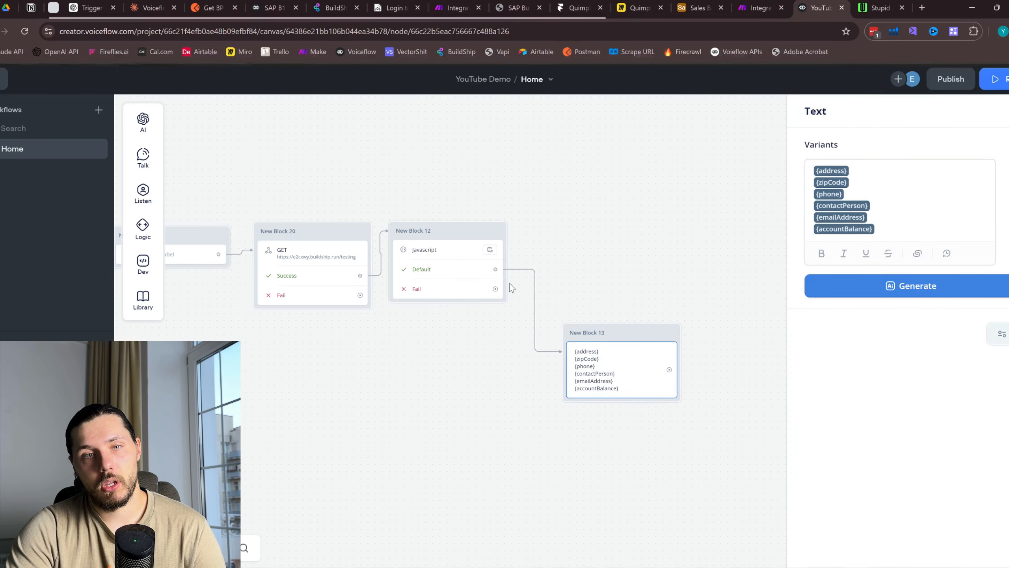
# Select lines 1 to 24 of the Javascript step's code
pyautogui.click(441, 263)
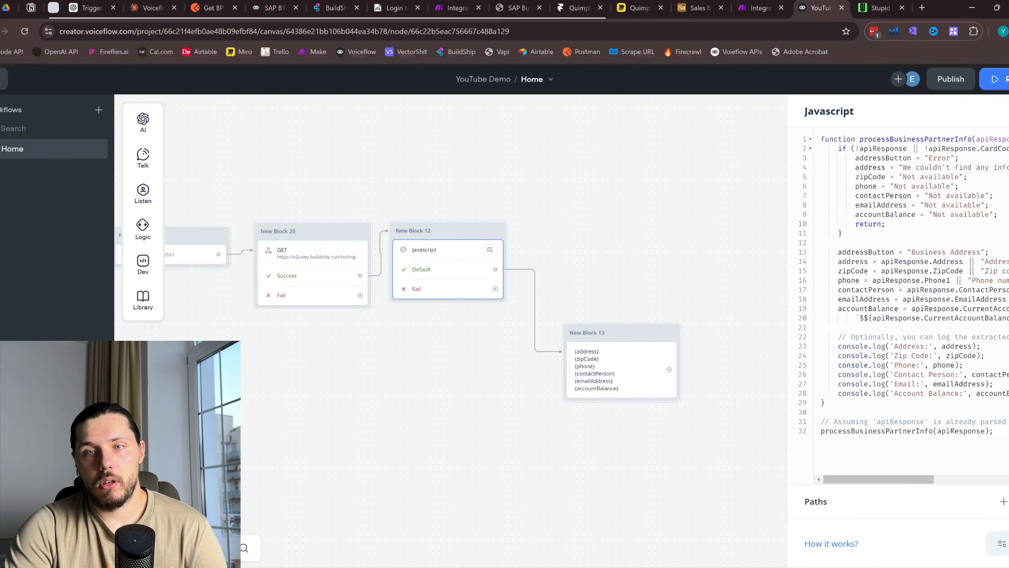
pyautogui.moveTo(857, 139); pyautogui.dragTo(941, 356)
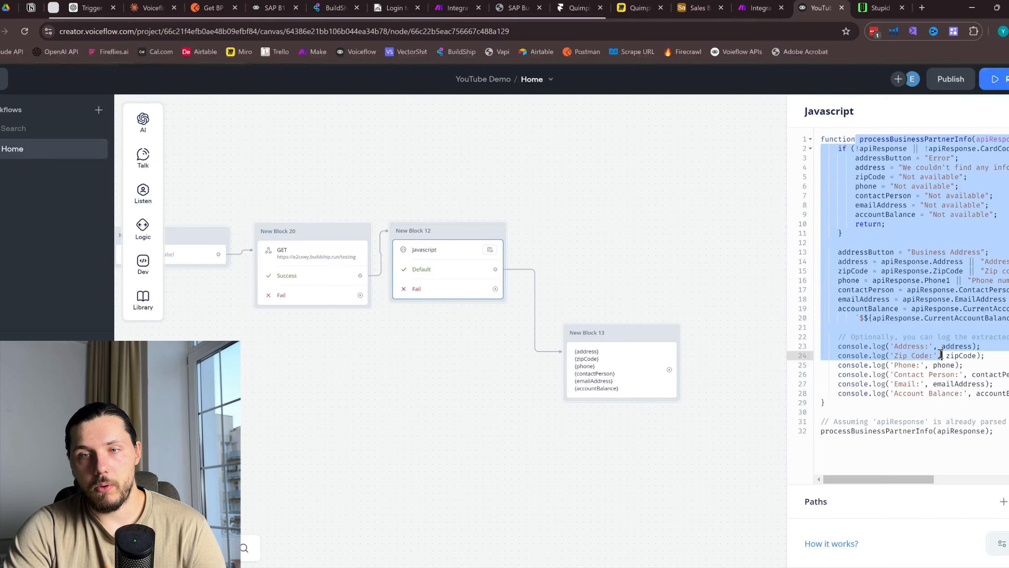
pyautogui.click(151, 7)
pyautogui.scroll(-10, 556, 274)
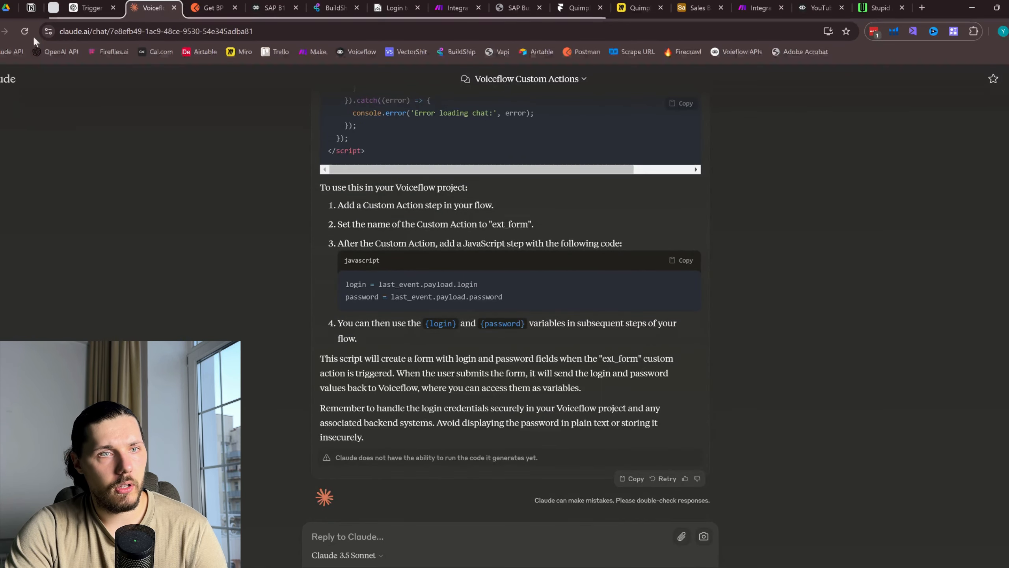
# In the 'Extracting Content from Voiceflow API Response' chat, ask Claude to save all client details into one clientInformation variable
pyautogui.scroll(8, 394, 322)
pyautogui.moveTo(2, 73)
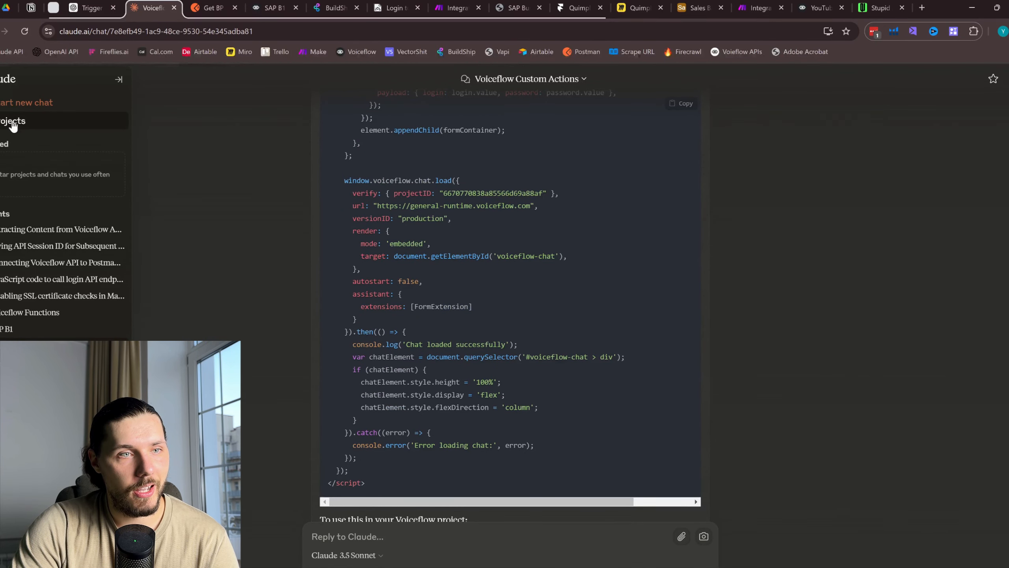
pyautogui.click(95, 326)
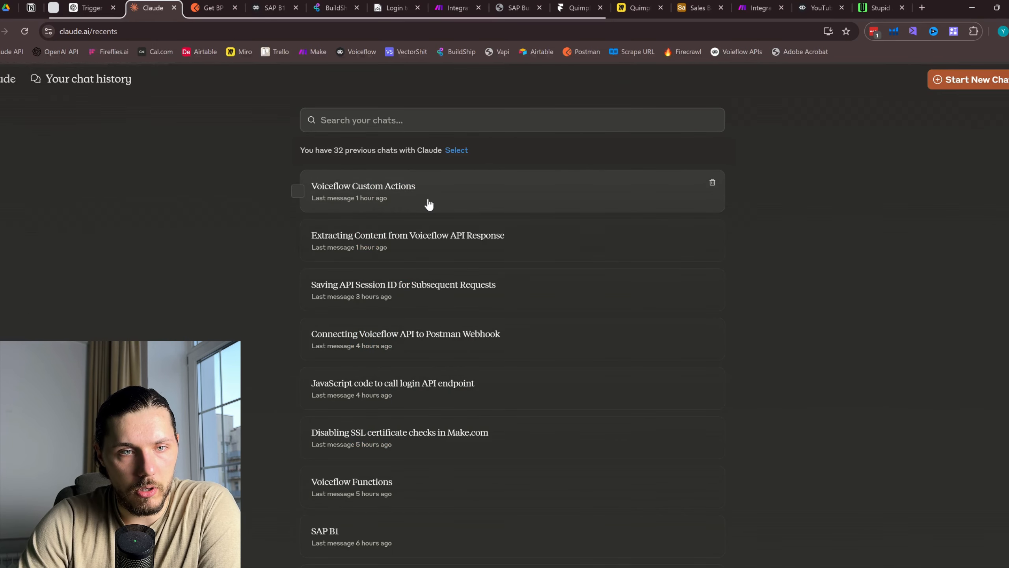
pyautogui.click(421, 234)
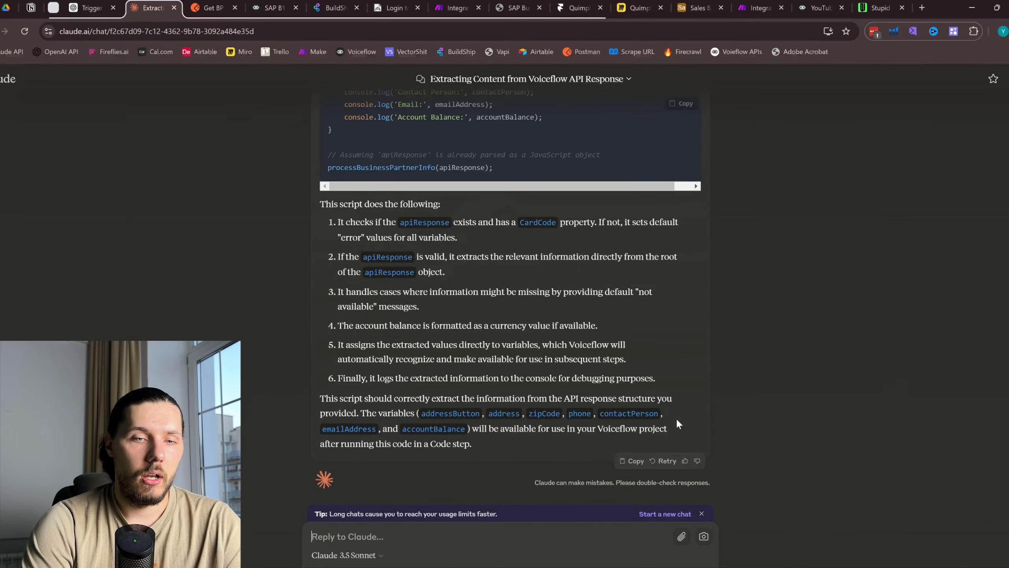
pyautogui.write('ok, it works,')
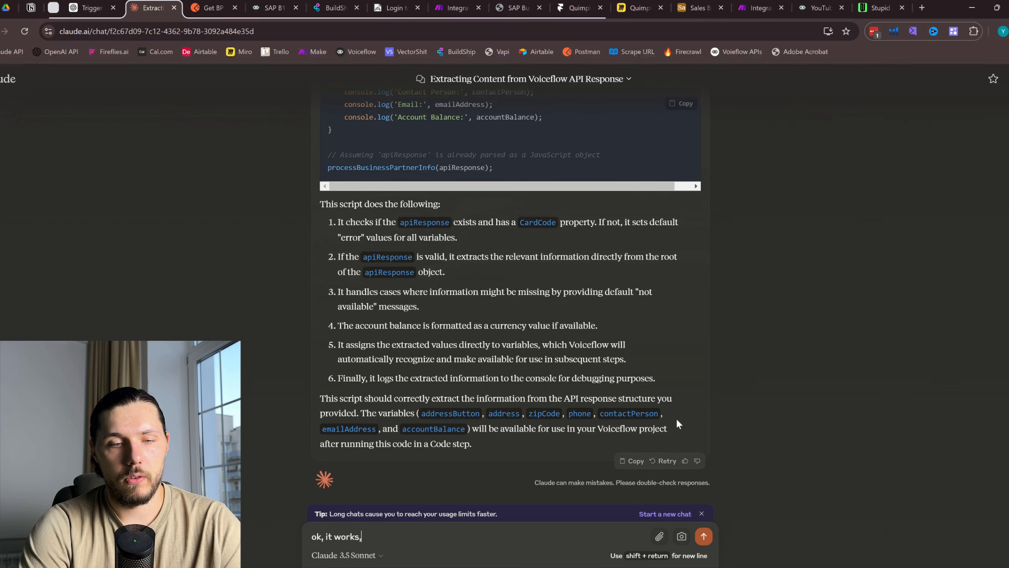
pyautogui.write(' p')
pyautogui.press('BackSpace')
pyautogui.write('but c')
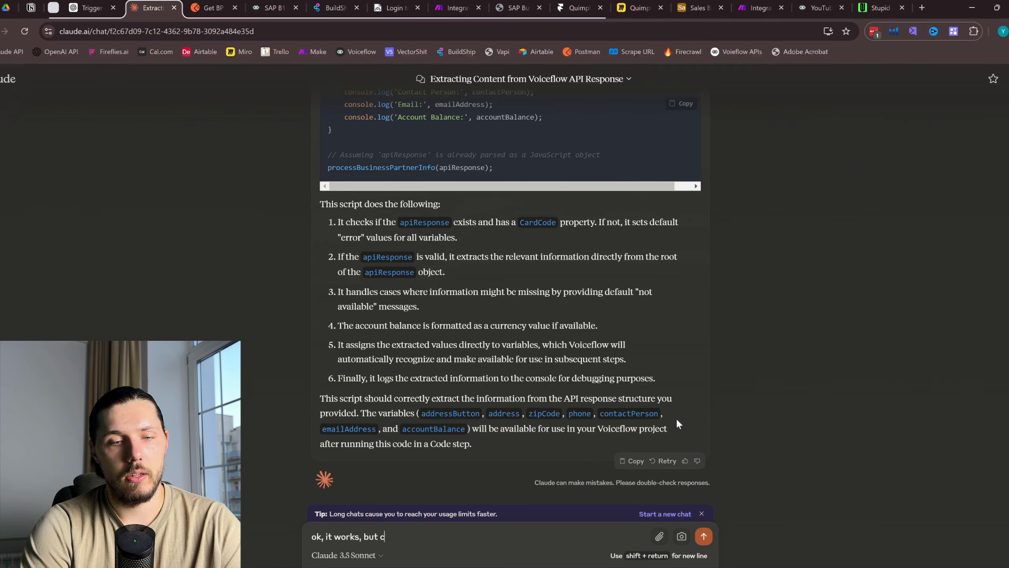
pyautogui.write('nstead of')
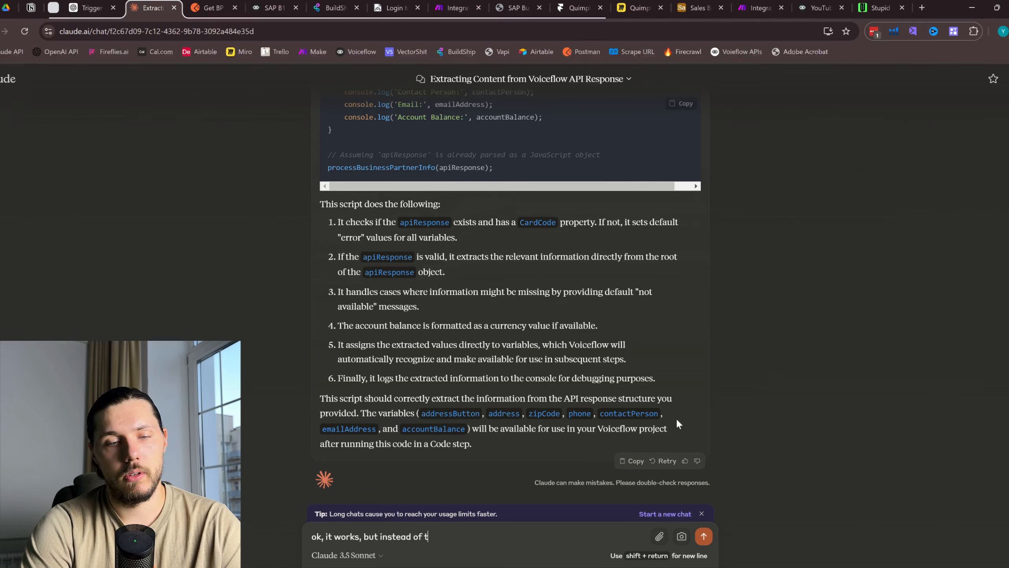
pyautogui.write(' saving the info')
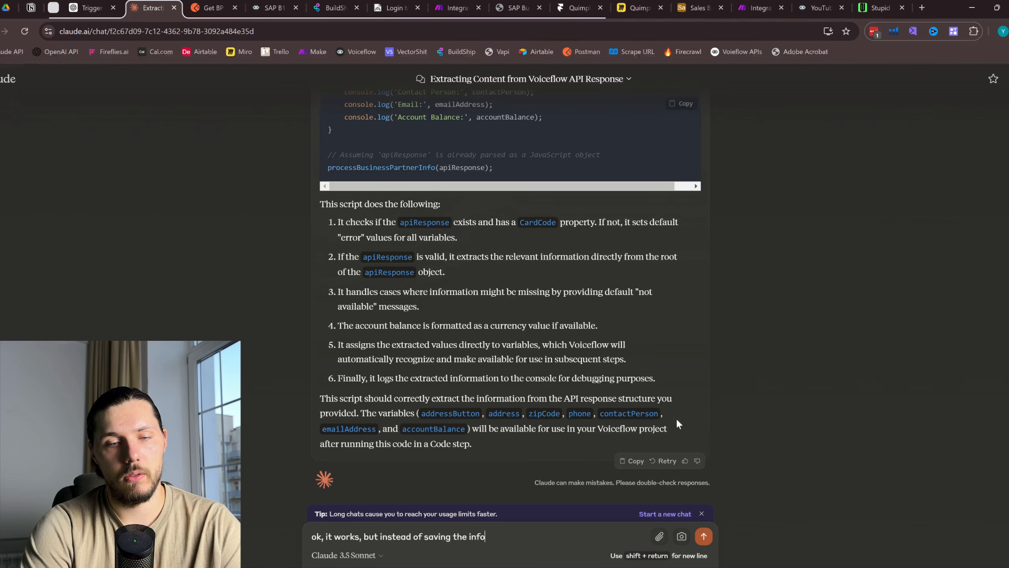
pyautogui.write(' into se')
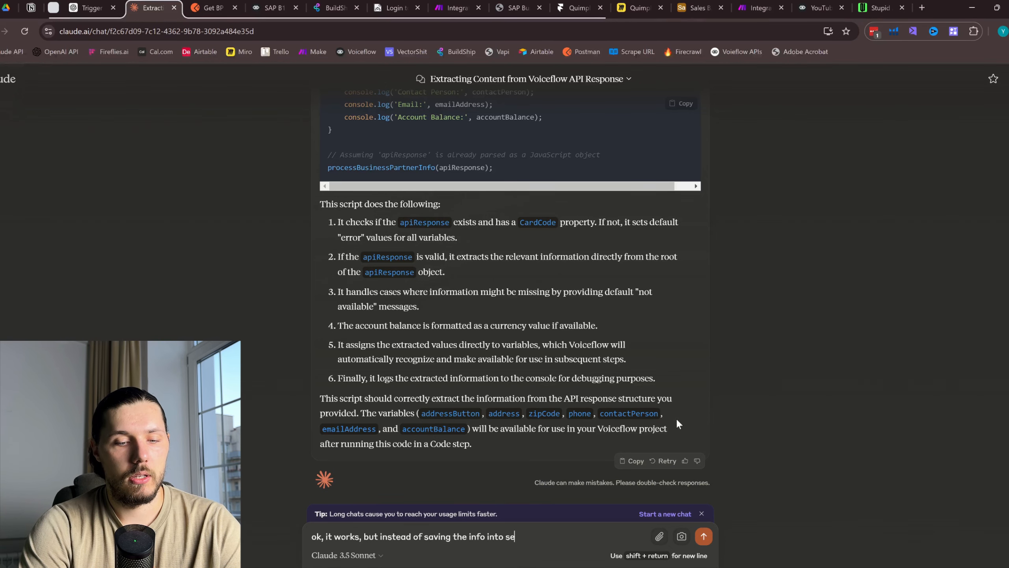
pyautogui.write('parate vari')
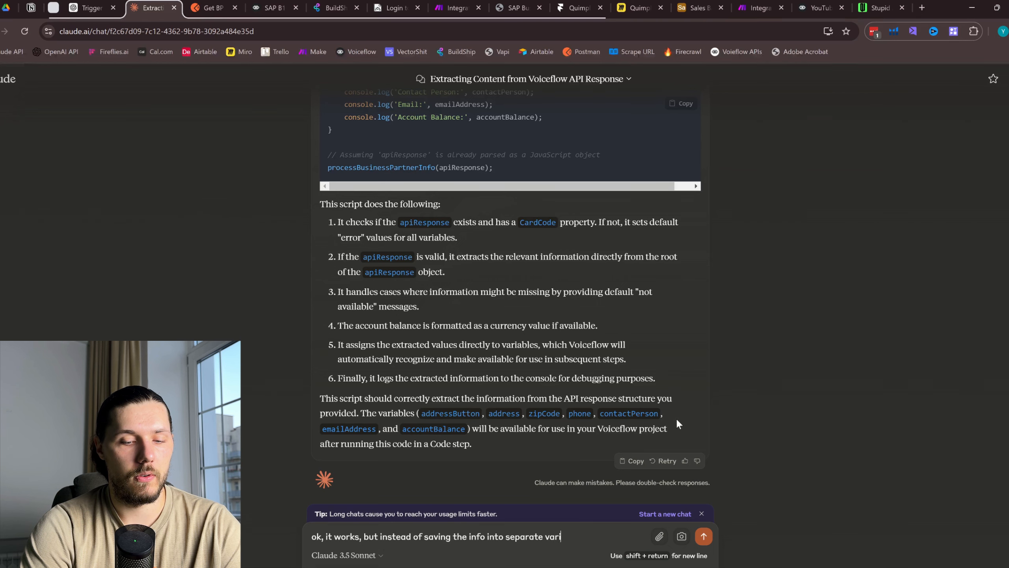
pyautogui.write('ables, can you p')
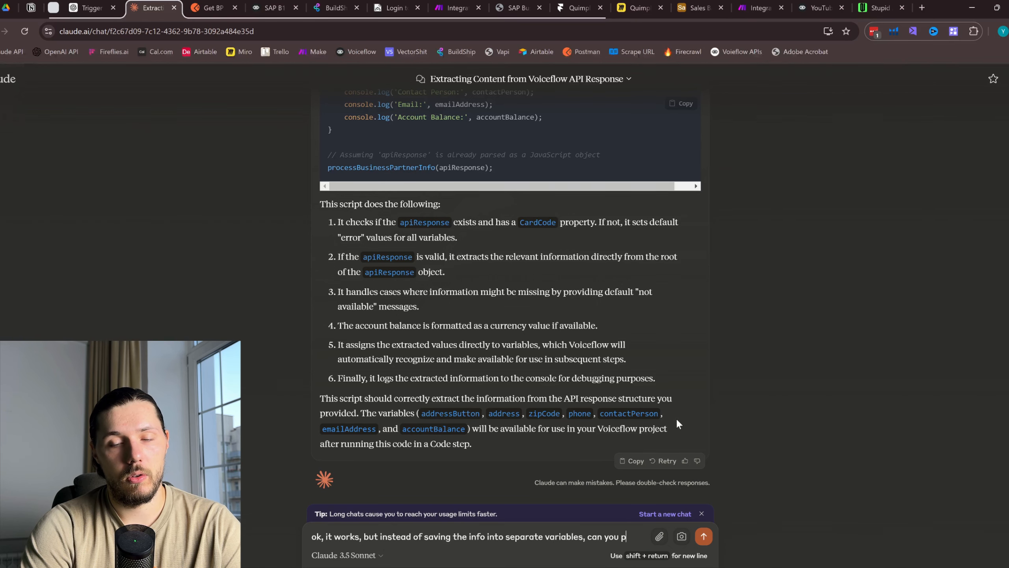
pyautogui.write('lease save it i')
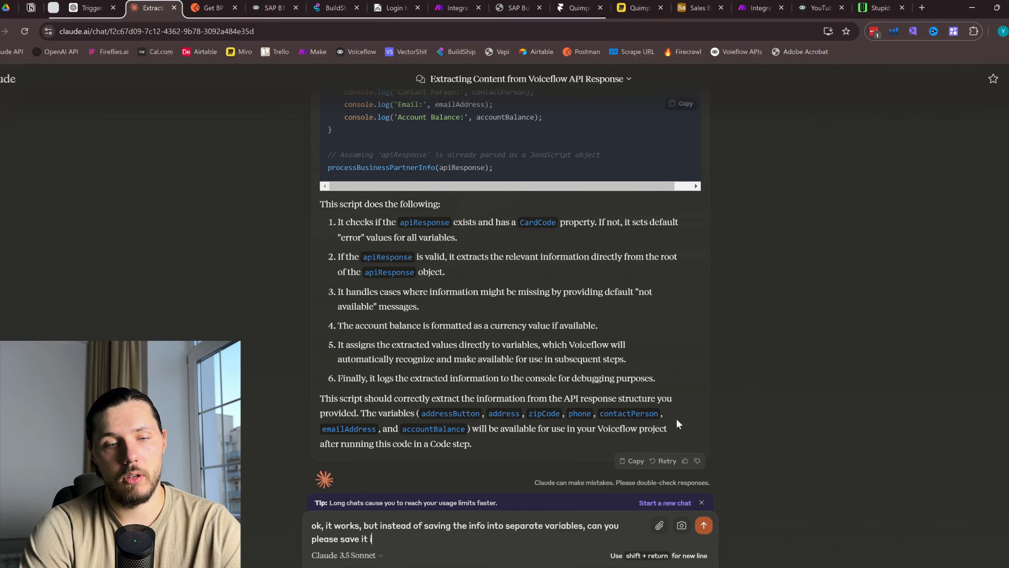
pyautogui.write('nto 1 v')
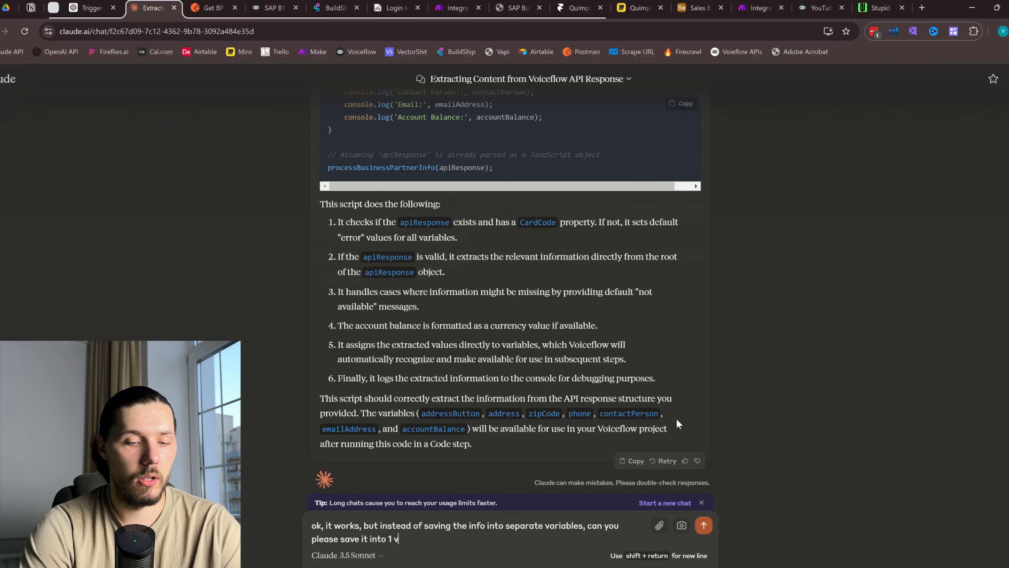
pyautogui.write('ariable calle')
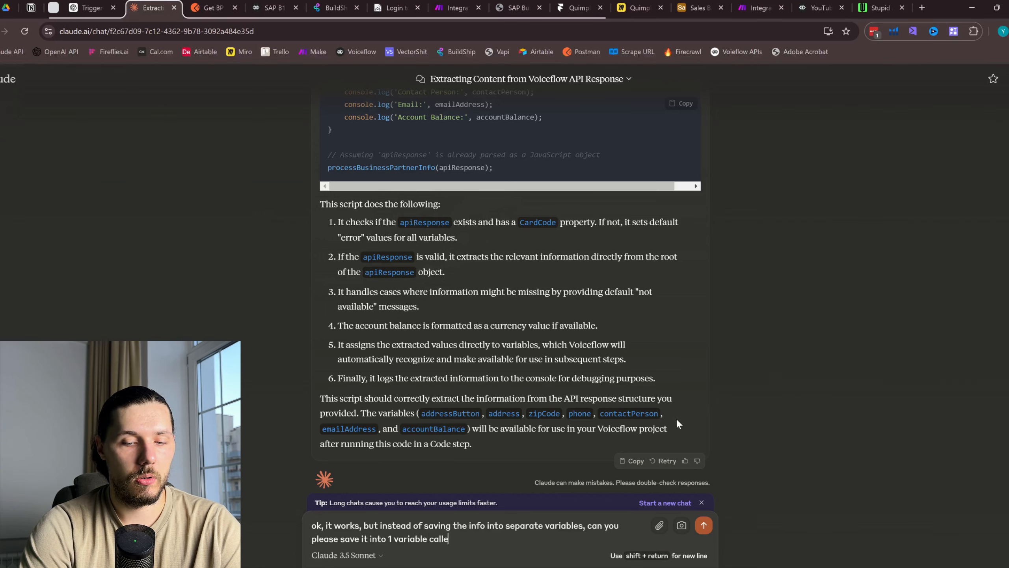
pyautogui.write('d "client')
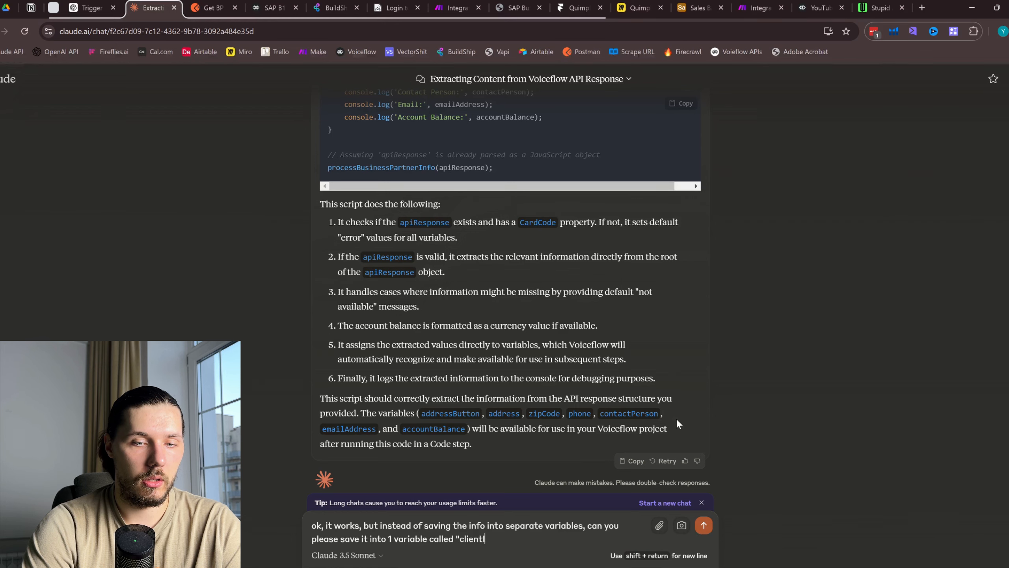
pyautogui.write('Information')
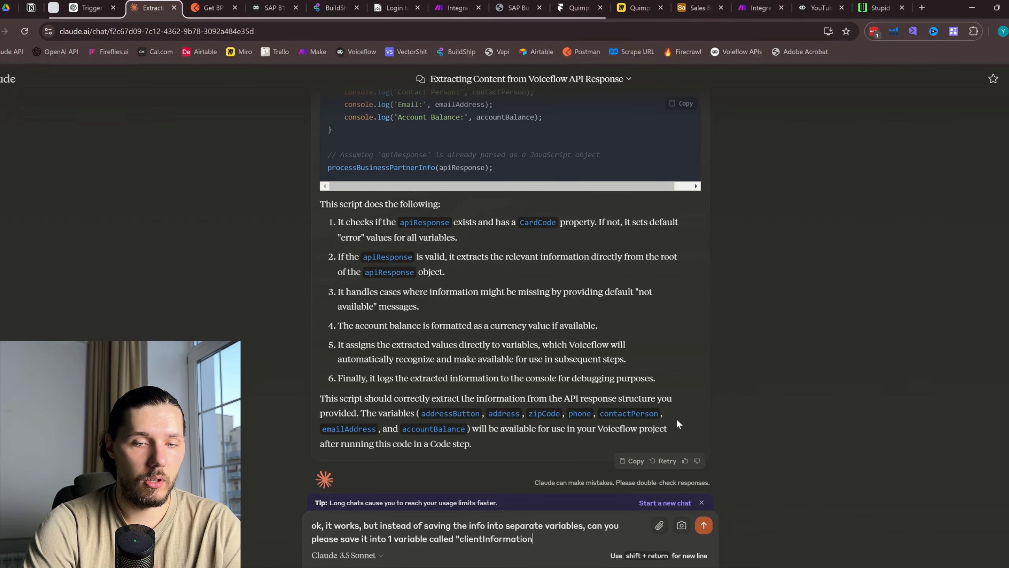
pyautogui.press('Return')
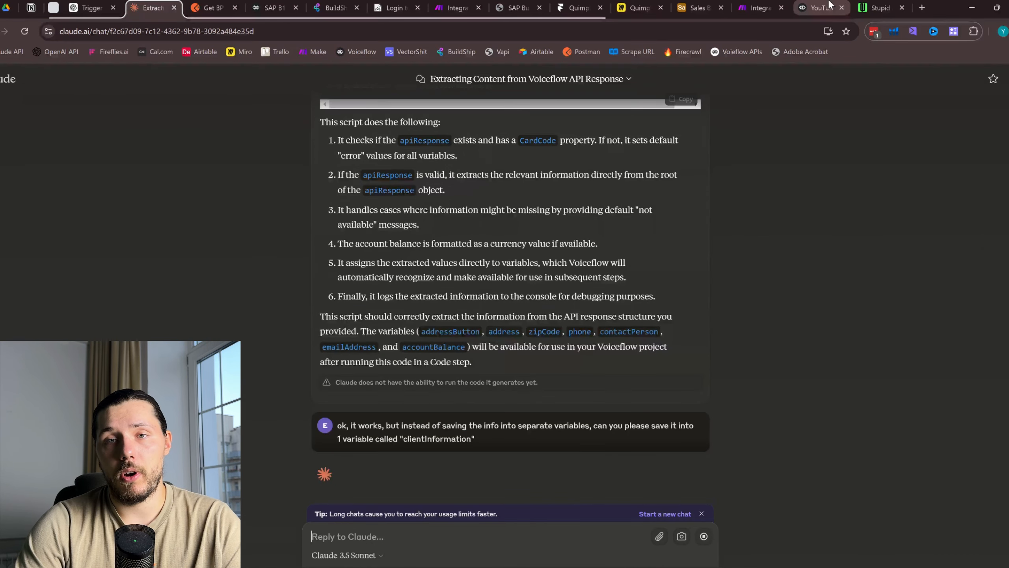
pyautogui.click(829, 5)
# Start a new variable line after {accountBalance} in New Block 13's text message
pyautogui.click(734, 262)
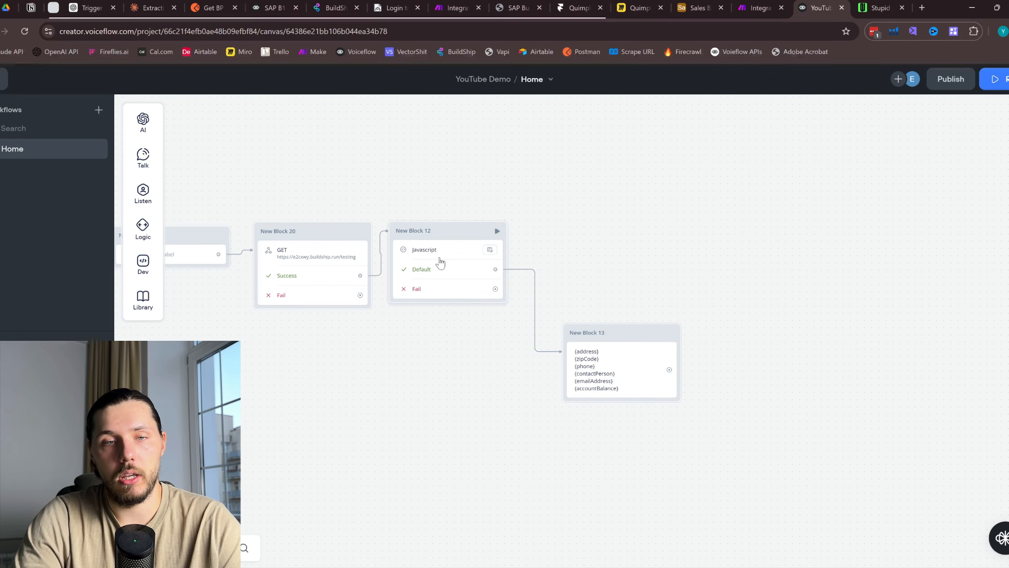
pyautogui.scroll(2, 441, 261)
pyautogui.click(458, 266)
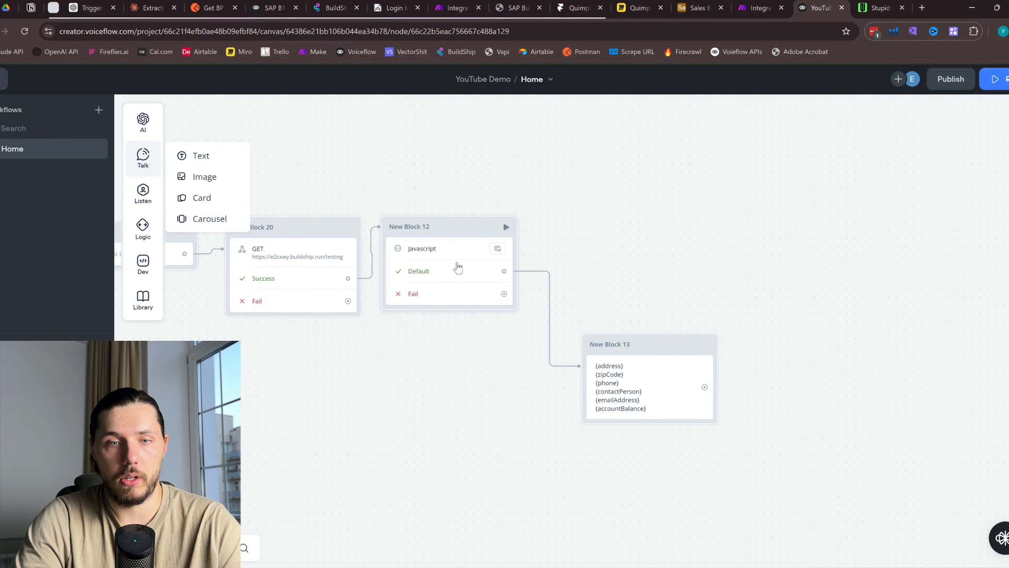
pyautogui.moveTo(574, 283); pyautogui.dragTo(650, 260)
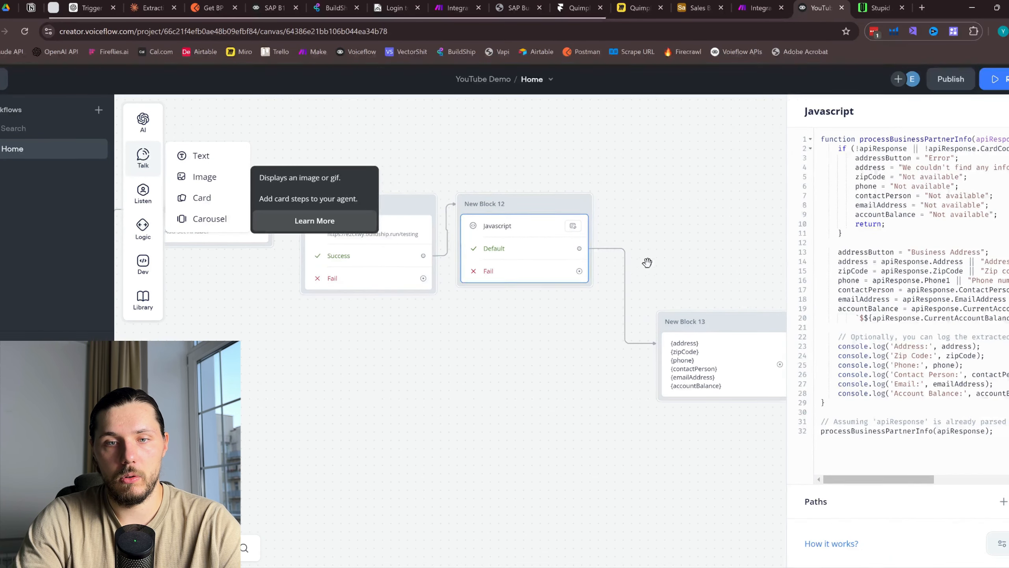
pyautogui.click(647, 261)
pyautogui.click(525, 232)
pyautogui.click(690, 356)
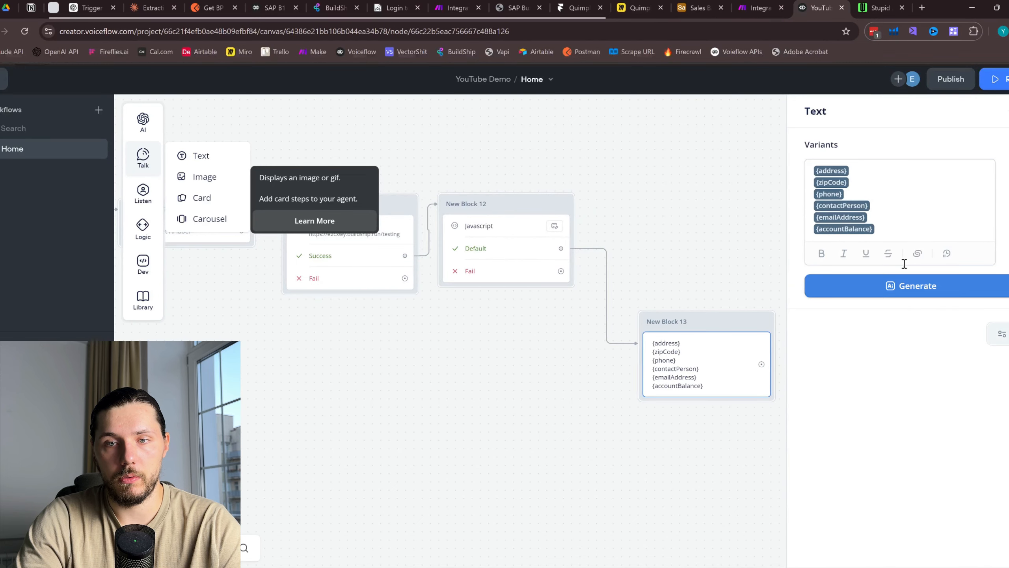
pyautogui.click(916, 233)
pyautogui.press('Return')
pyautogui.write('{res')
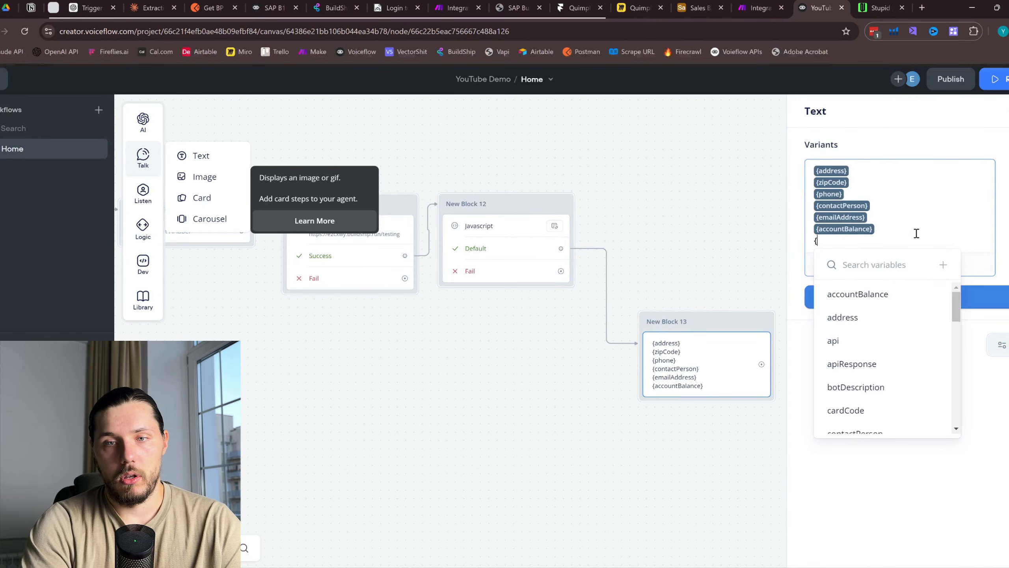
pyautogui.press('BackSpace')
pyautogui.press('BackSpace')
pyautogui.press('BackSpace')
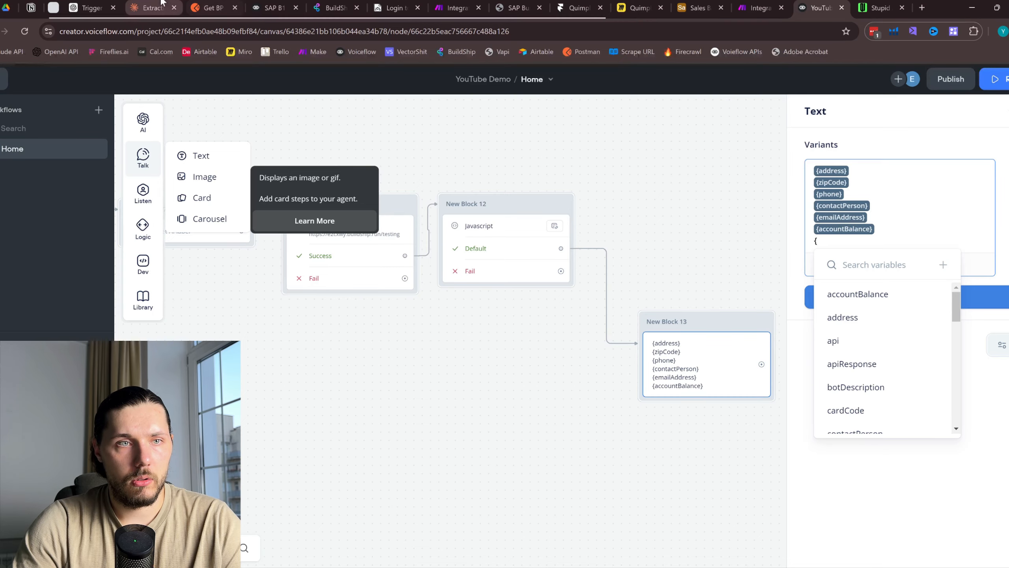
# Copy the name clientInformation from Claude and create it as a new variable in the message
pyautogui.click(149, 7)
pyautogui.scroll(4, 422, 368)
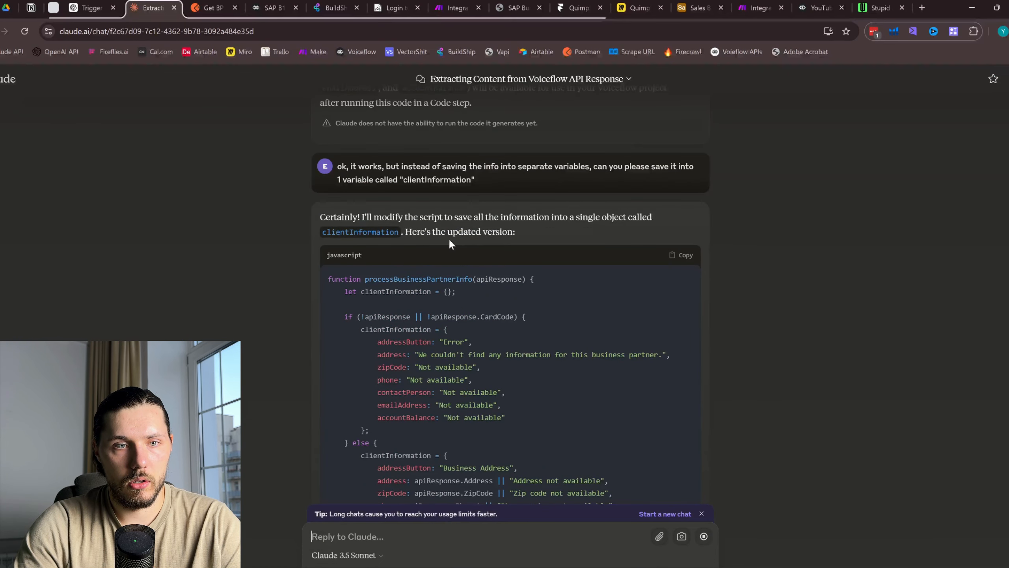
pyautogui.moveTo(322, 234); pyautogui.dragTo(401, 232)
pyautogui.hotkey('ctrl', 'c')
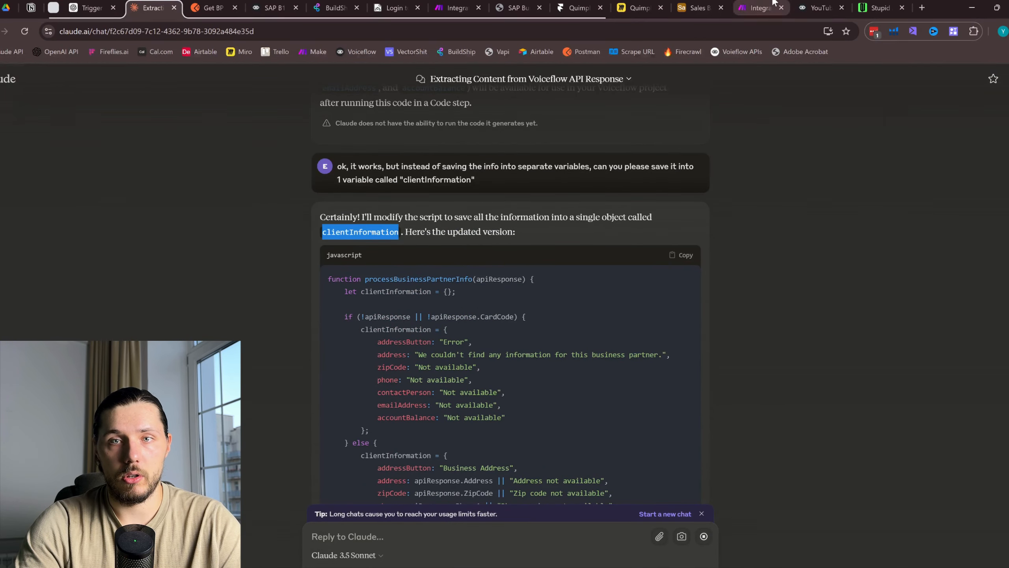
pyautogui.click(810, 7)
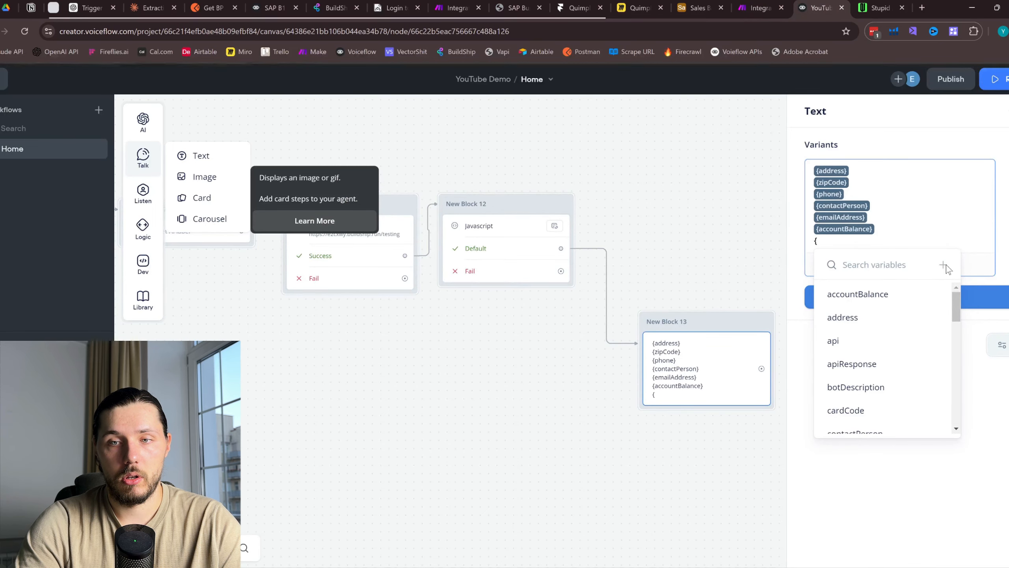
pyautogui.hotkey('ctrl', 'v')
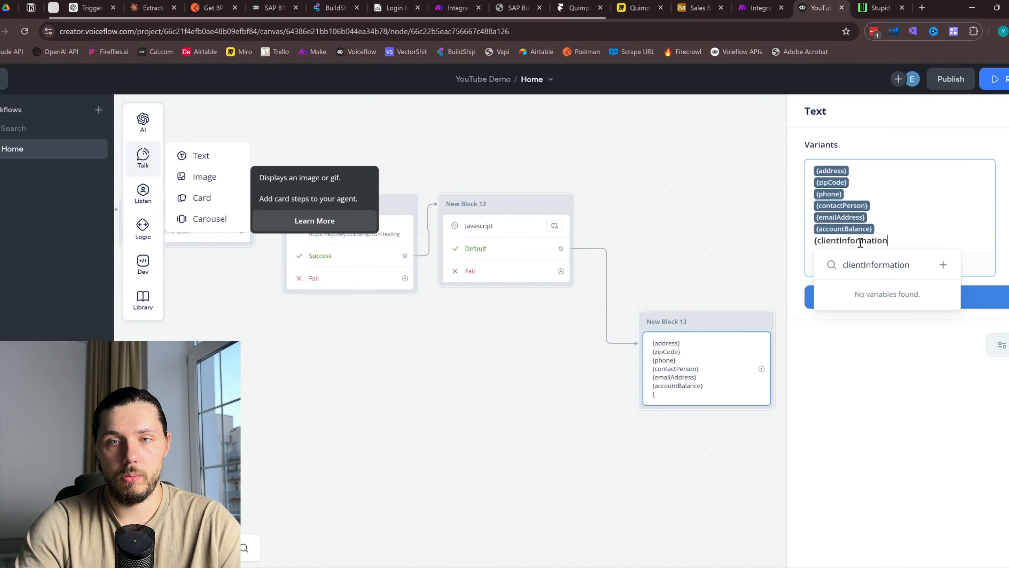
pyautogui.click(939, 267)
pyautogui.click(550, 300)
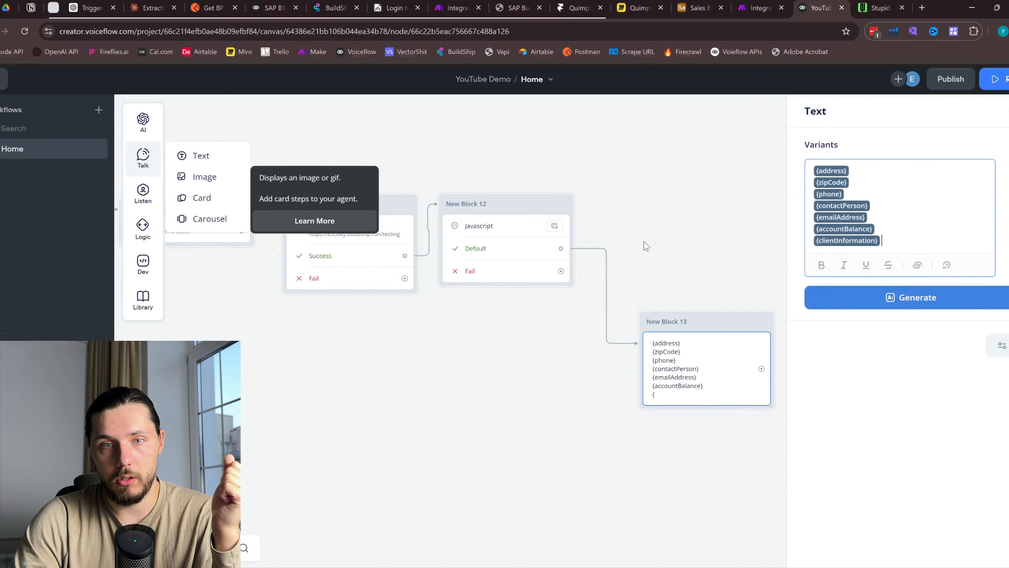
pyautogui.click(614, 241)
# Add a new text step on the Javascript step's Default path
pyautogui.moveTo(561, 249); pyautogui.dragTo(711, 186)
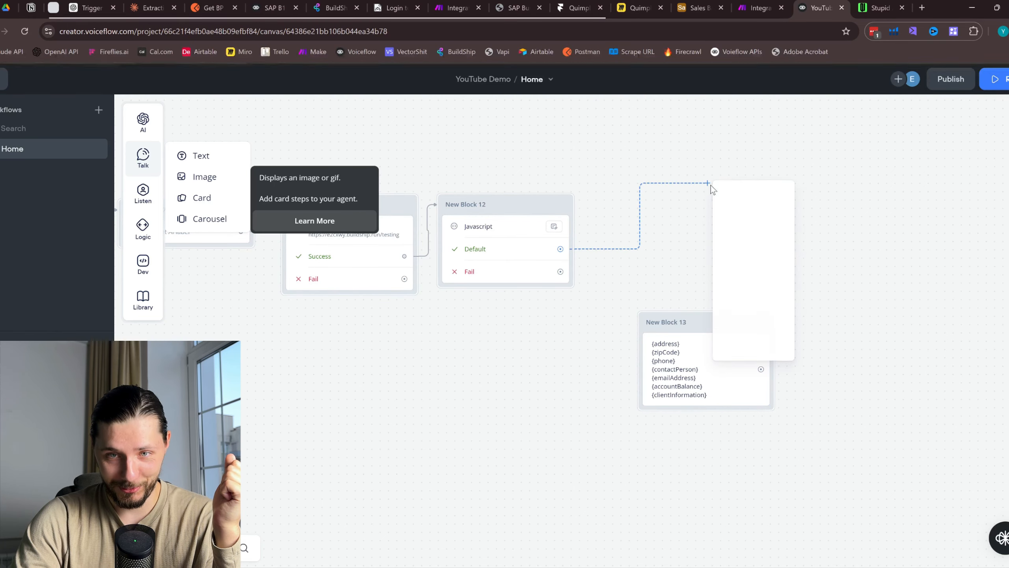
pyautogui.moveTo(750, 217)
pyautogui.click(824, 226)
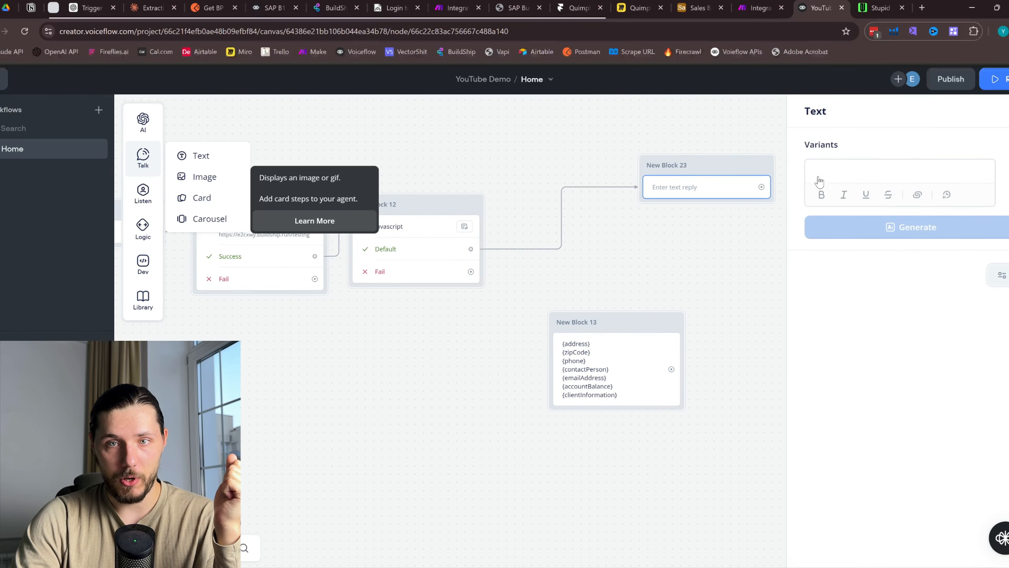
# Make the new block's message the {clientInformation} variable
pyautogui.write('{respo')
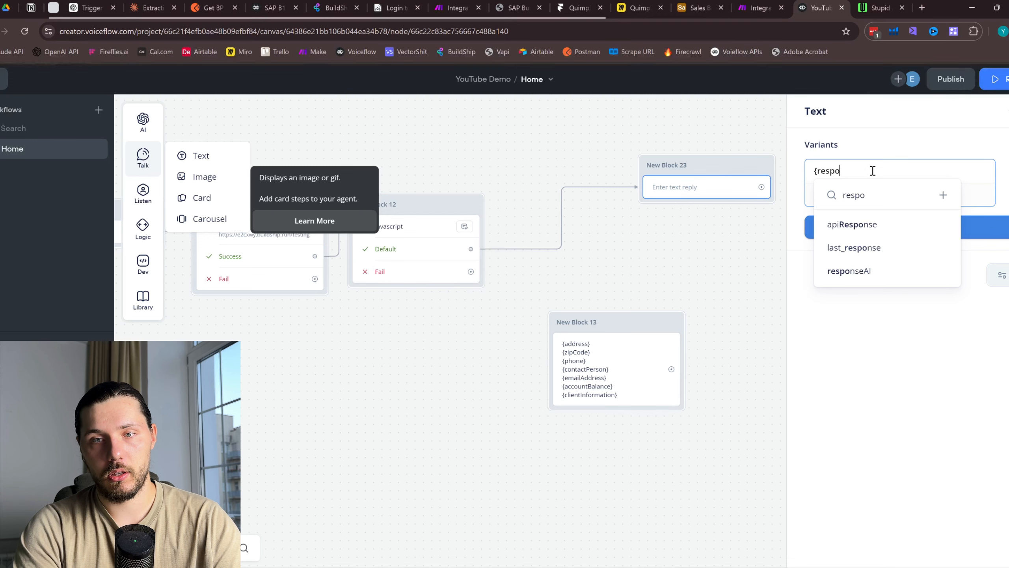
pyautogui.press('BackSpace')
pyautogui.press('BackSpace')
pyautogui.press('BackSpace')
pyautogui.press('BackSpace')
pyautogui.press('BackSpace')
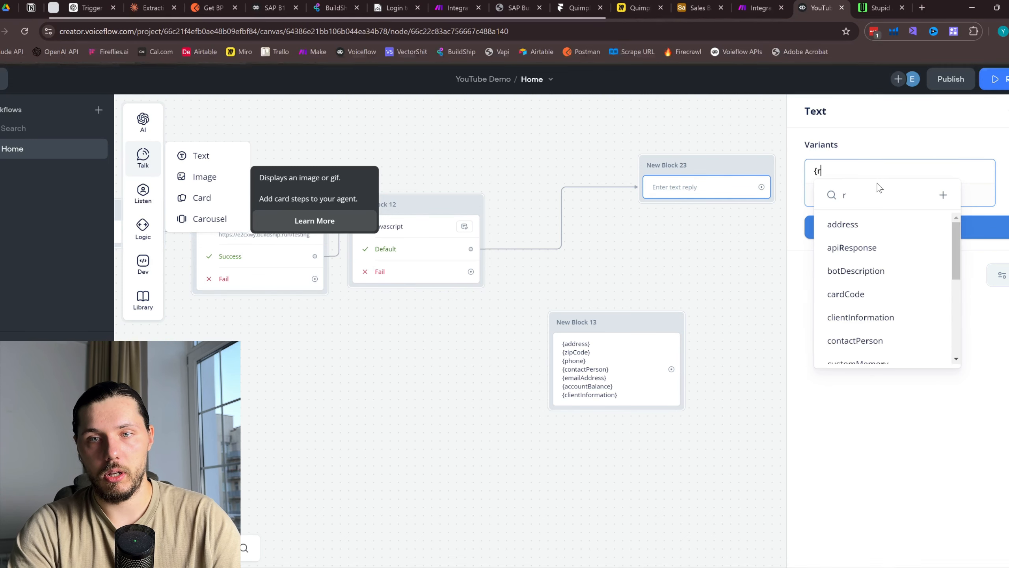
pyautogui.write('clientInformation')
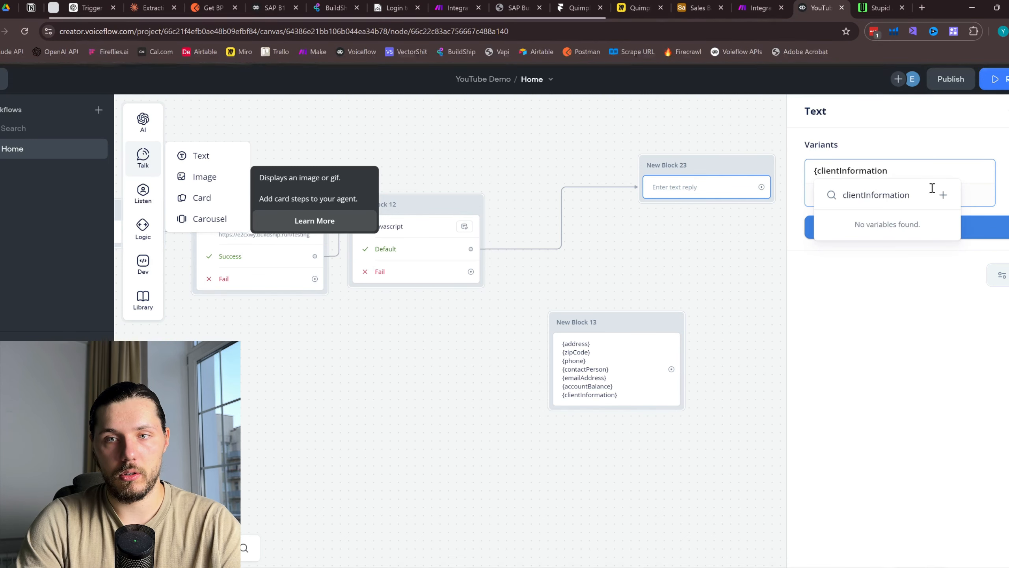
pyautogui.moveTo(903, 171); pyautogui.dragTo(820, 174)
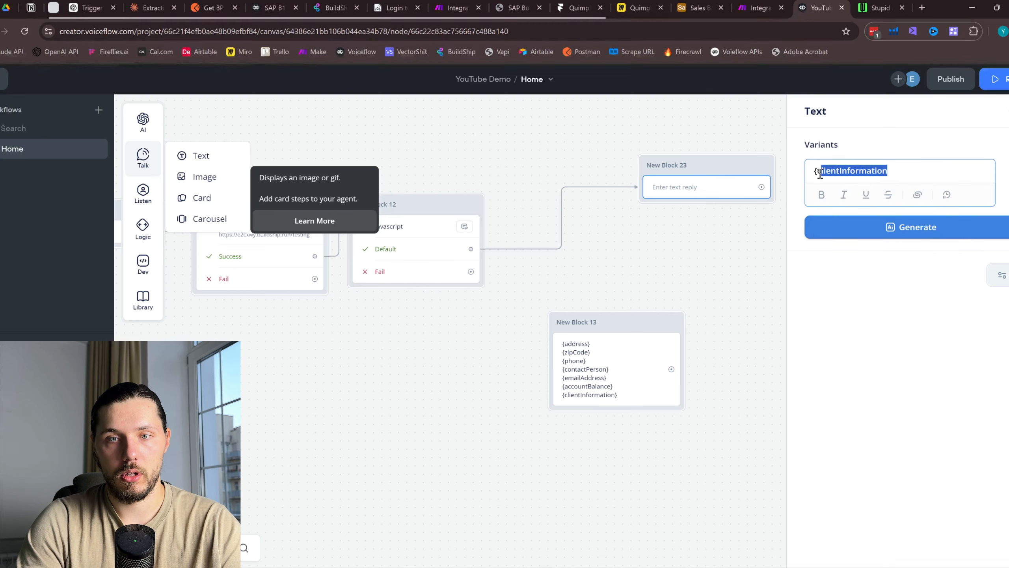
pyautogui.press('BackSpace')
pyautogui.write('le')
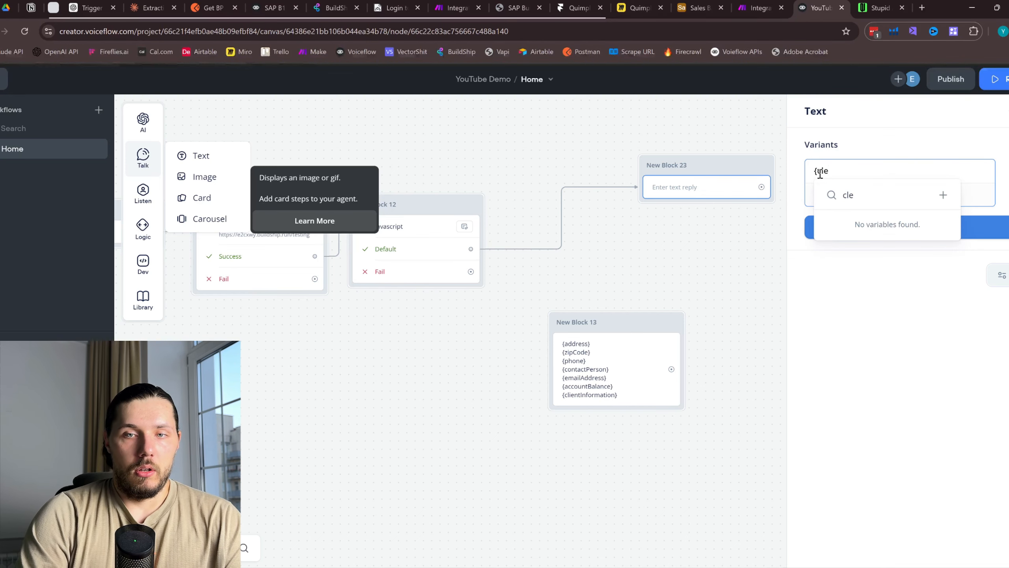
pyautogui.press('BackSpace')
pyautogui.click(885, 234)
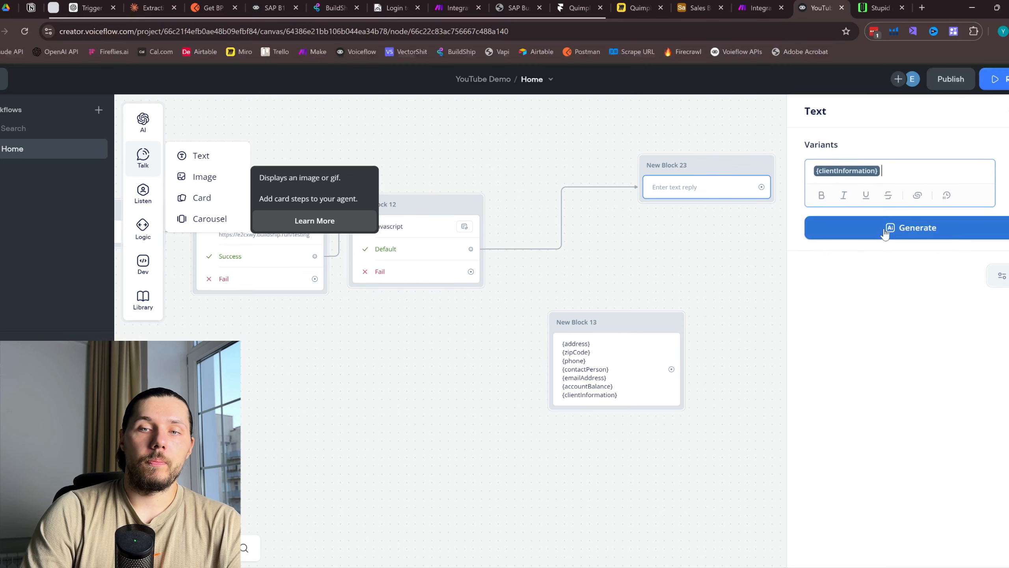
pyautogui.click(622, 222)
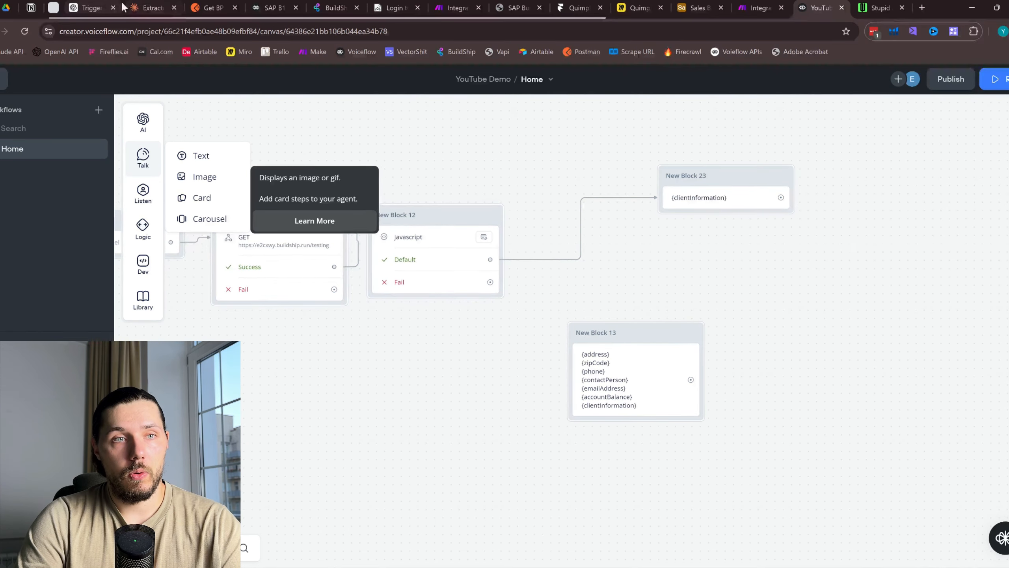
pyautogui.click(148, 8)
# Copy Claude's updated script that builds the clientInformation object
pyautogui.scroll(-5, 566, 274)
pyautogui.scroll(4, 557, 290)
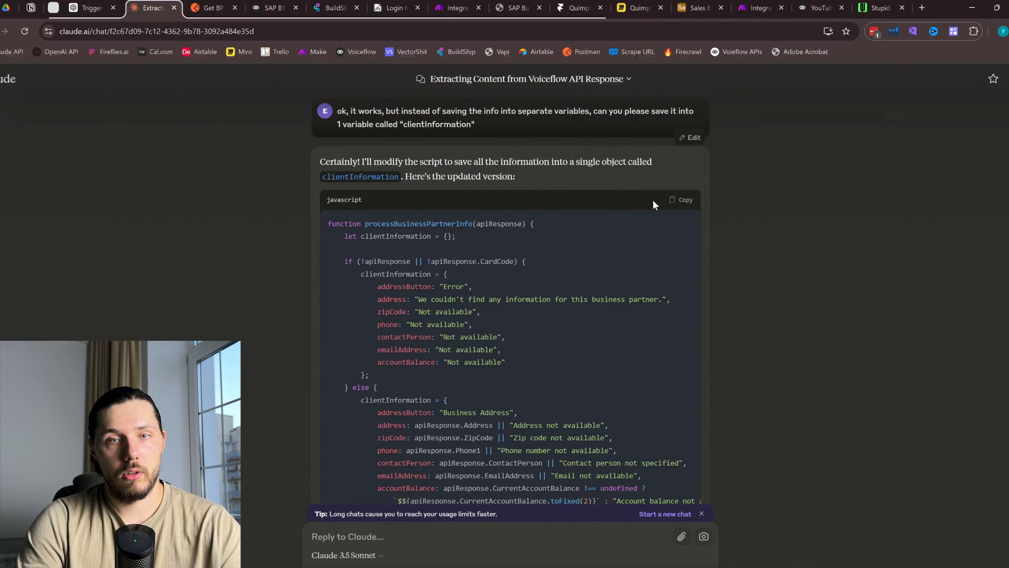
pyautogui.click(684, 201)
pyautogui.scroll(-5, 649, 248)
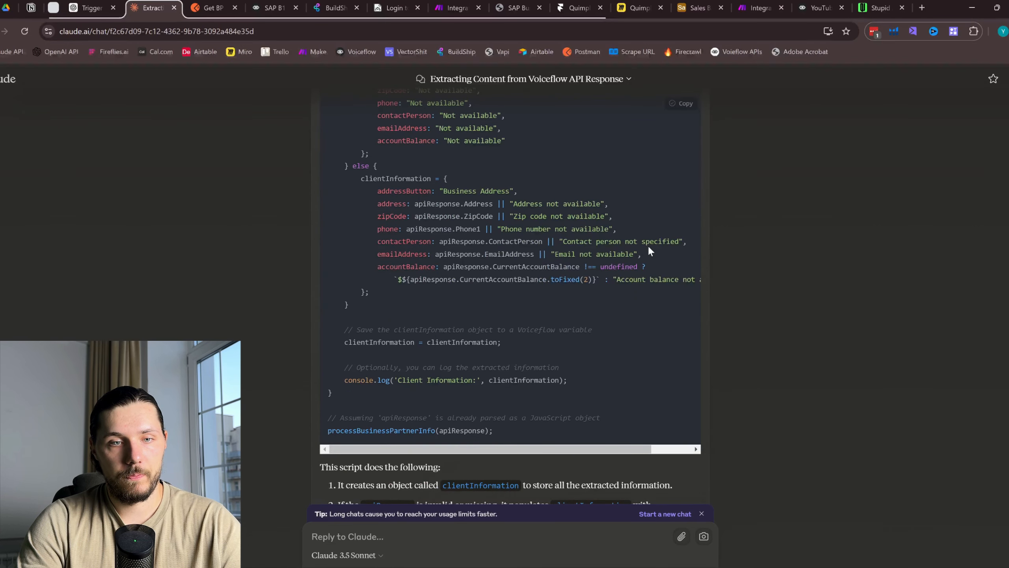
pyautogui.scroll(-3, 643, 252)
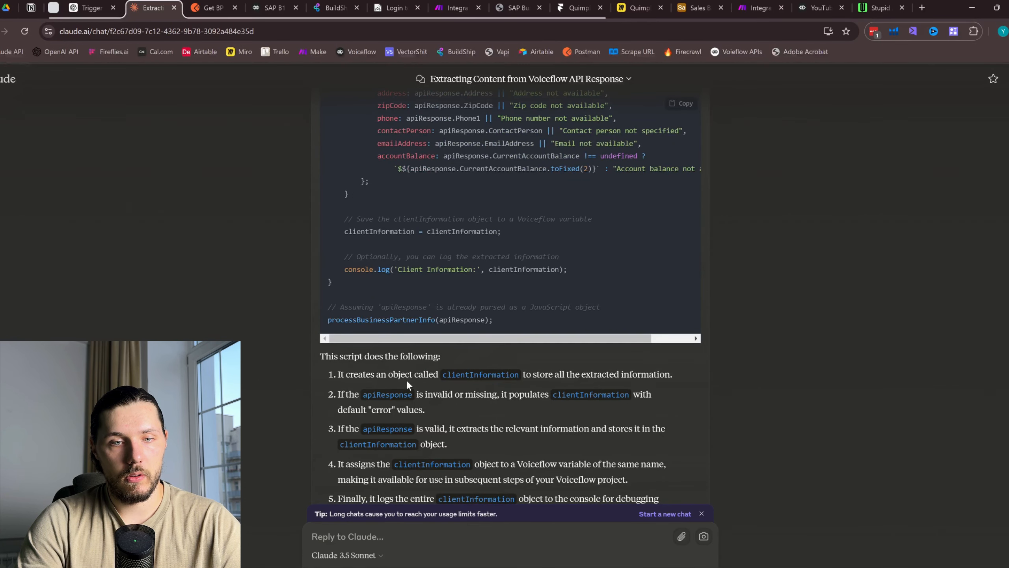
pyautogui.moveTo(401, 376); pyautogui.dragTo(610, 375)
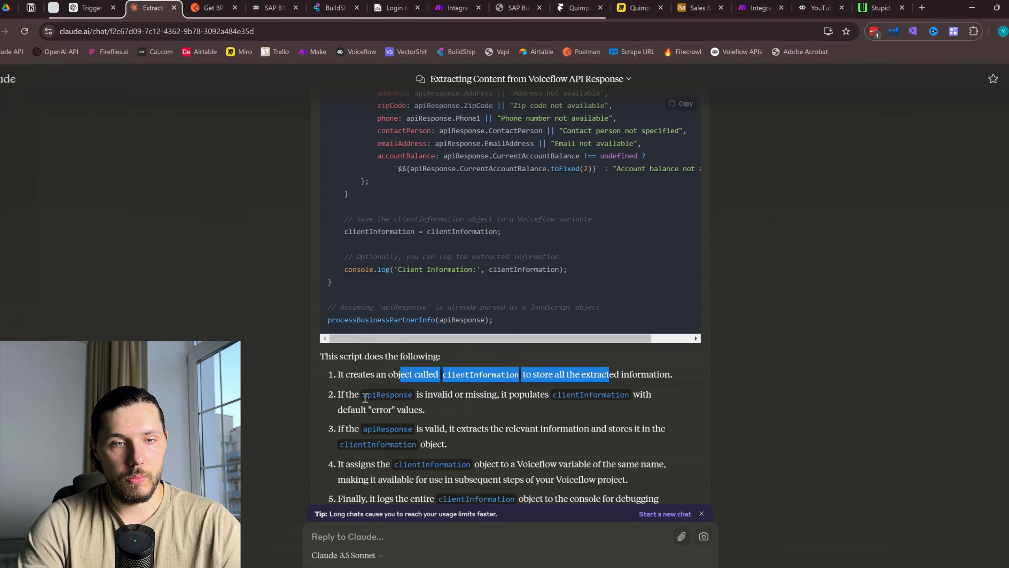
pyautogui.scroll(5, 646, 338)
pyautogui.click(683, 104)
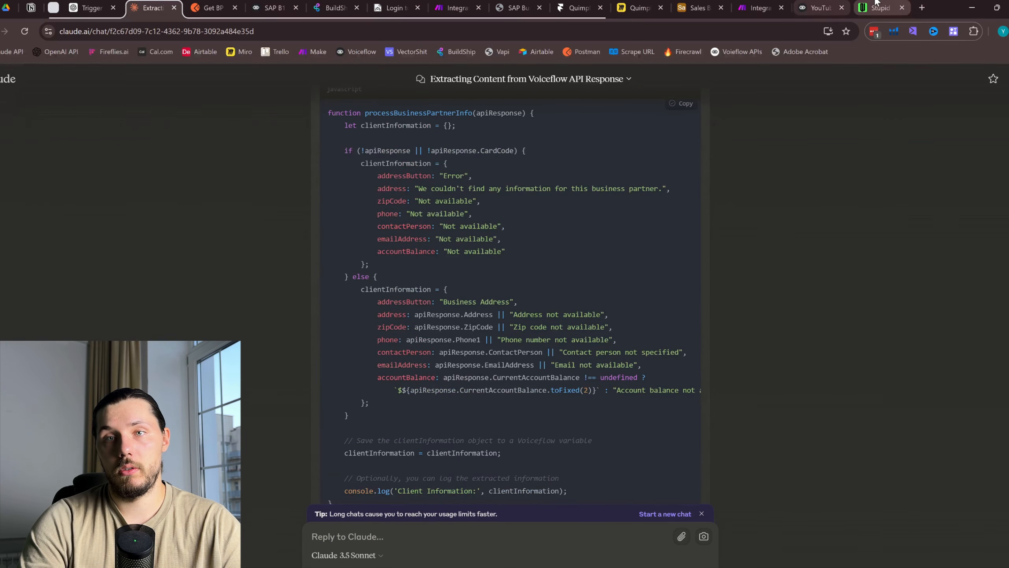
pyautogui.click(814, 8)
# Replace the Javascript step's code with Claude's clientInformation script and test from the API block
pyautogui.click(425, 262)
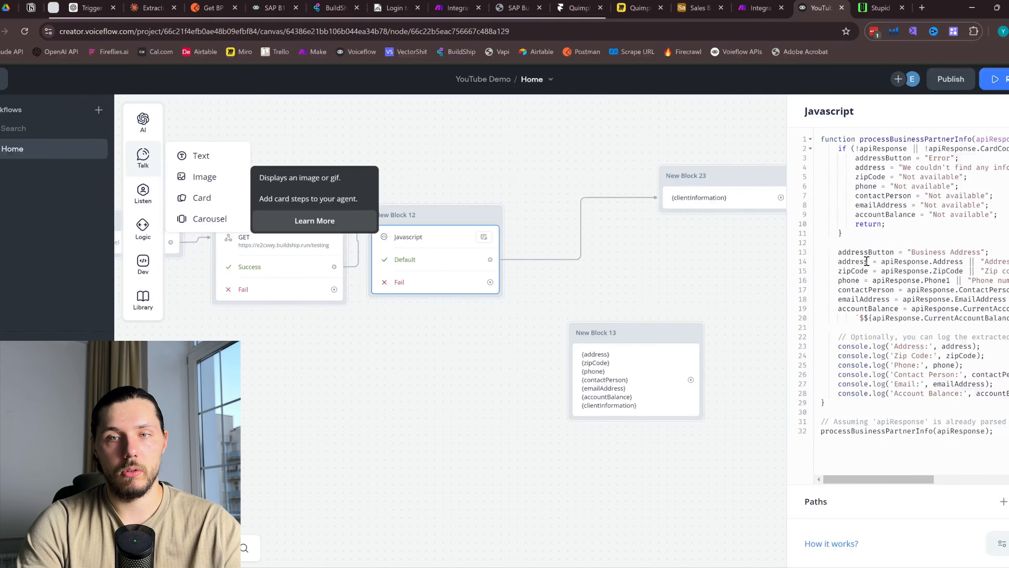
pyautogui.click(866, 254)
pyautogui.hotkey('ctrl', 'a')
pyautogui.hotkey('ctrl', 'v')
pyautogui.moveTo(658, 290); pyautogui.dragTo(777, 299)
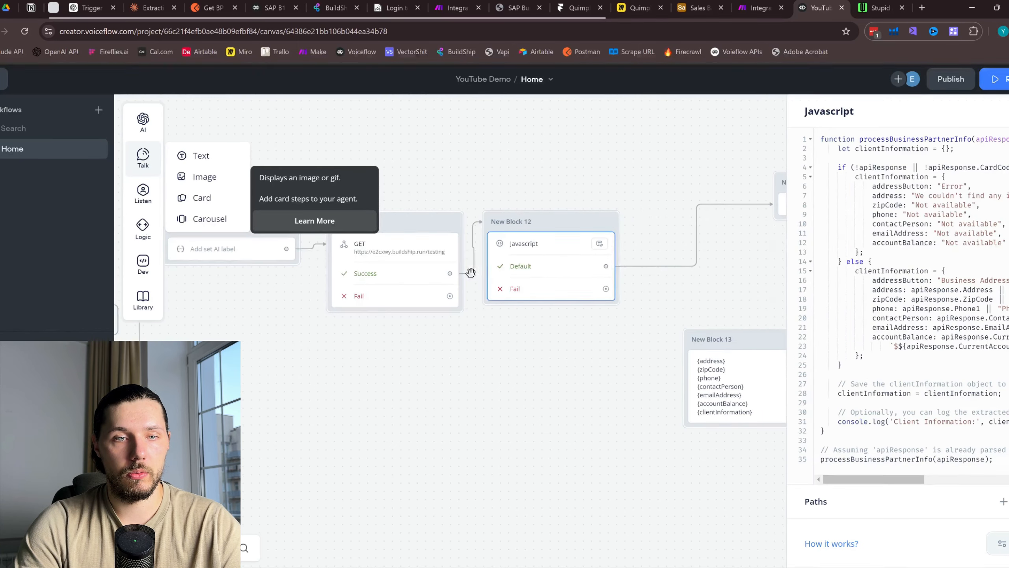
pyautogui.click(453, 223)
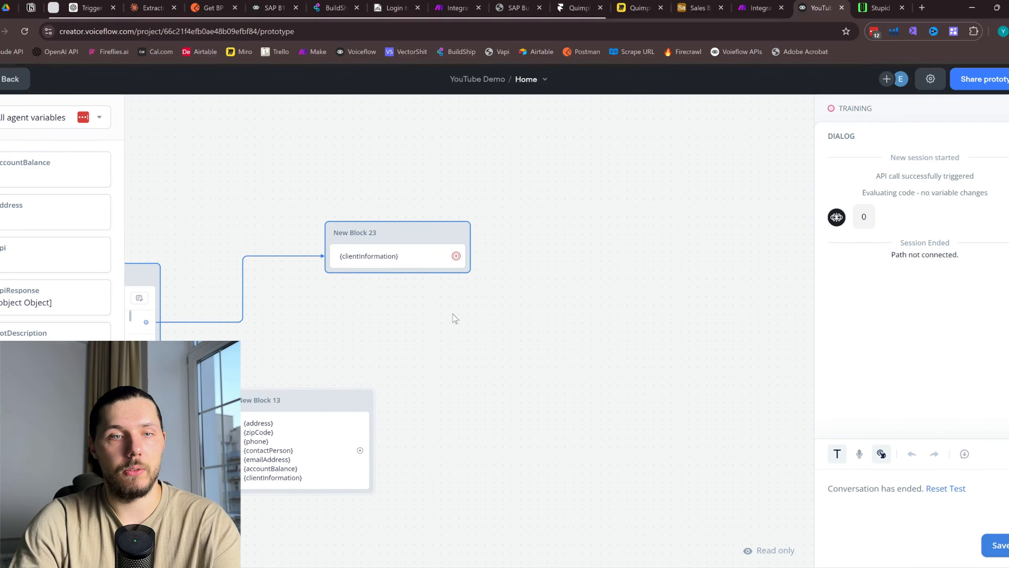
pyautogui.moveTo(357, 318); pyautogui.dragTo(712, 312)
pyautogui.press('Escape')
pyautogui.moveTo(437, 193); pyautogui.dragTo(552, 174)
# Set the GET request's cardCode parameter to 1001, rerun the test, and review the script
pyautogui.click(420, 289)
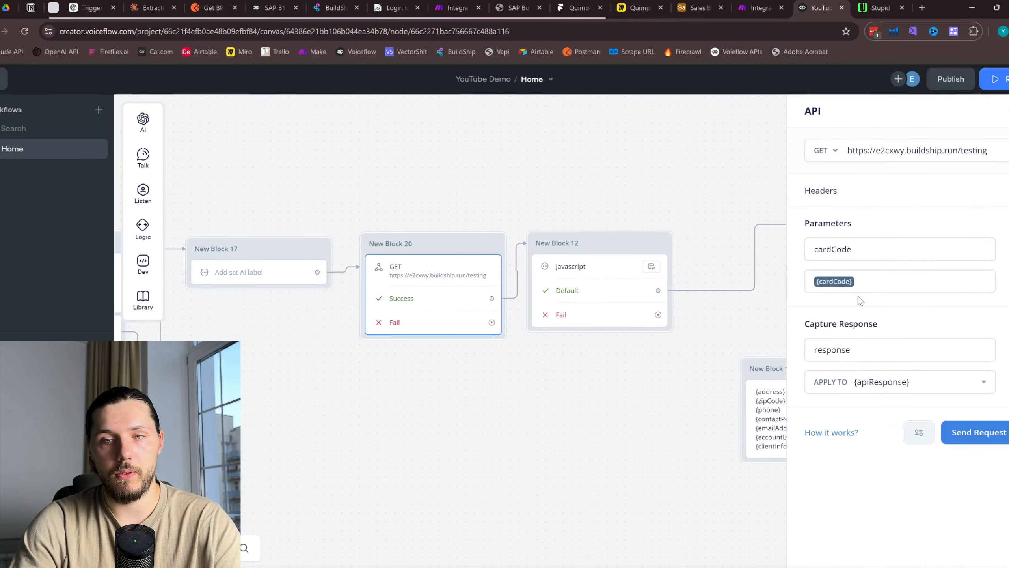
pyautogui.click(865, 281)
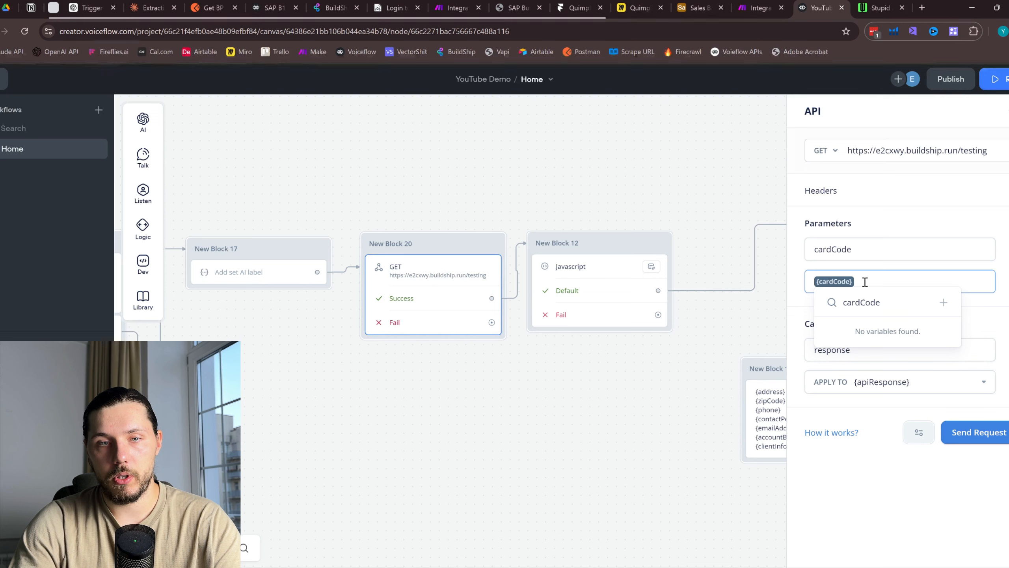
pyautogui.press('BackSpace')
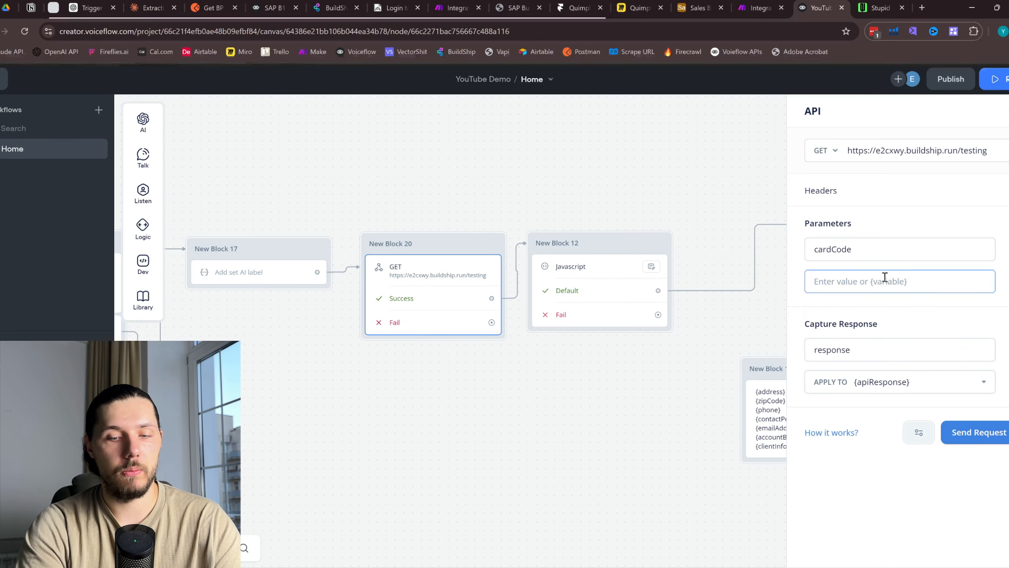
pyautogui.write('1001')
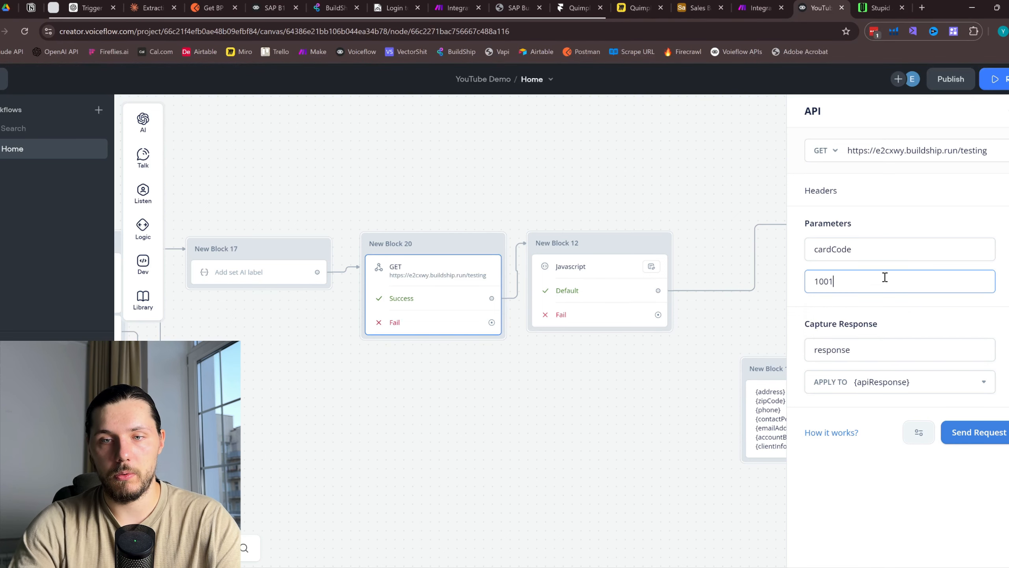
pyautogui.click(494, 245)
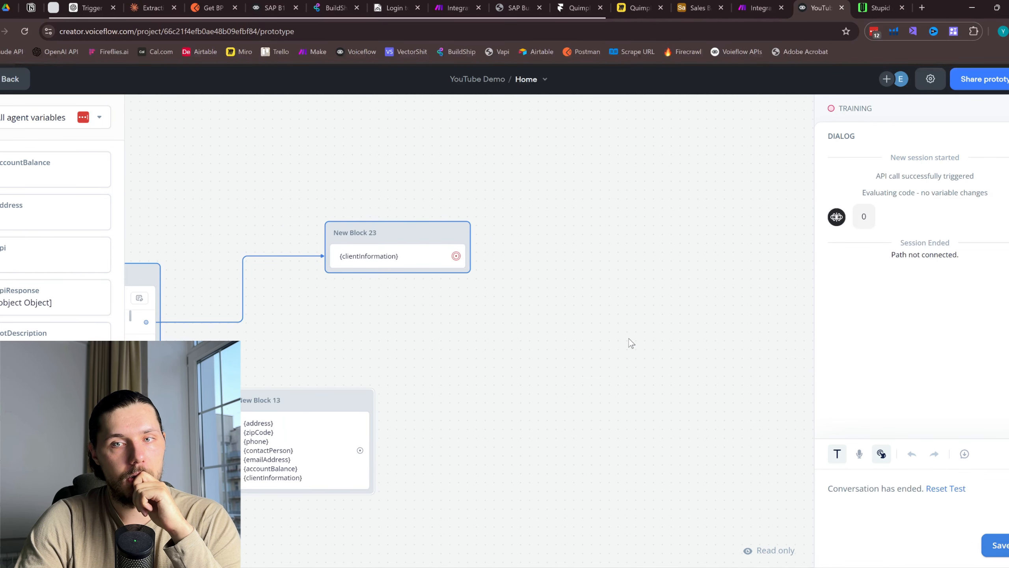
pyautogui.moveTo(355, 305); pyautogui.dragTo(586, 318)
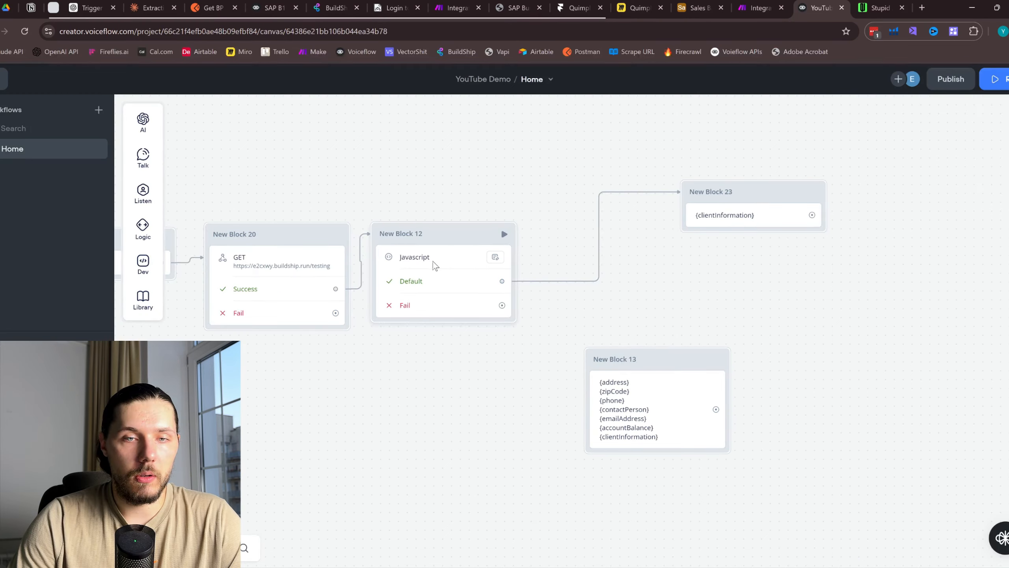
pyautogui.click(436, 265)
pyautogui.moveTo(913, 238); pyautogui.dragTo(869, 128)
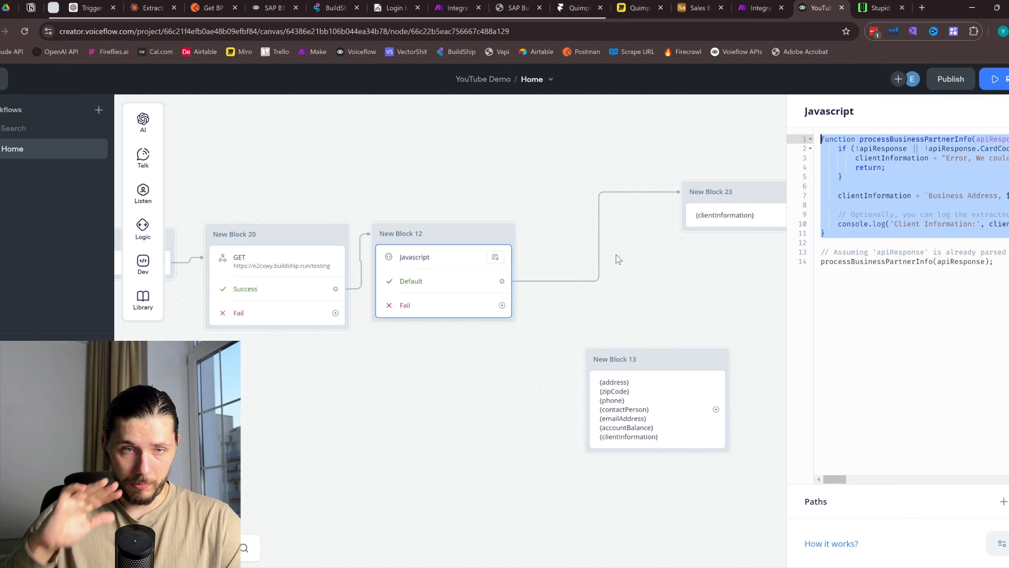
# Move New Blocks 13 and 23 aside and pull the Javascript Default path onto empty canvas
pyautogui.scroll(-1, 619, 259)
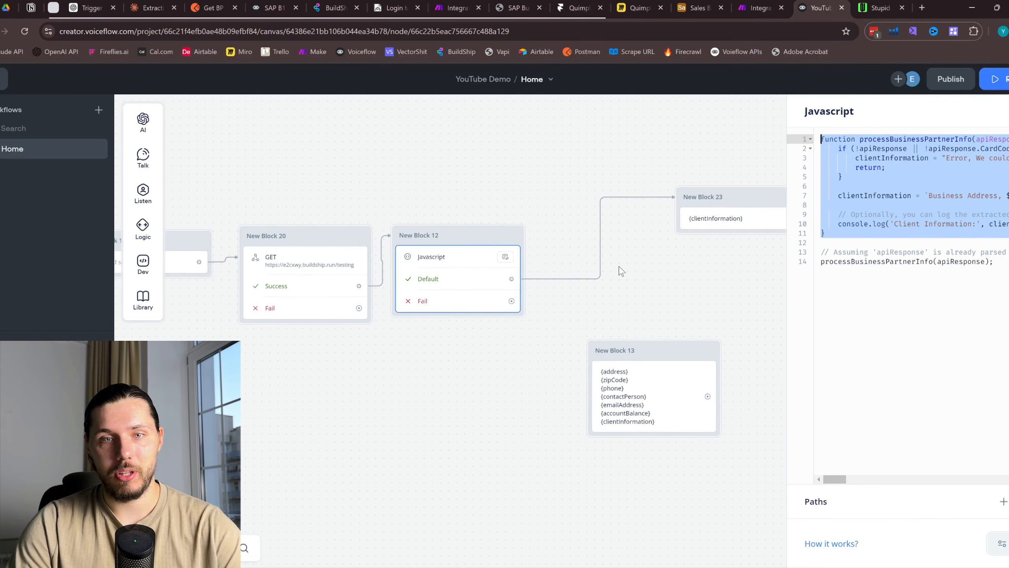
pyautogui.scroll(-3, 614, 257)
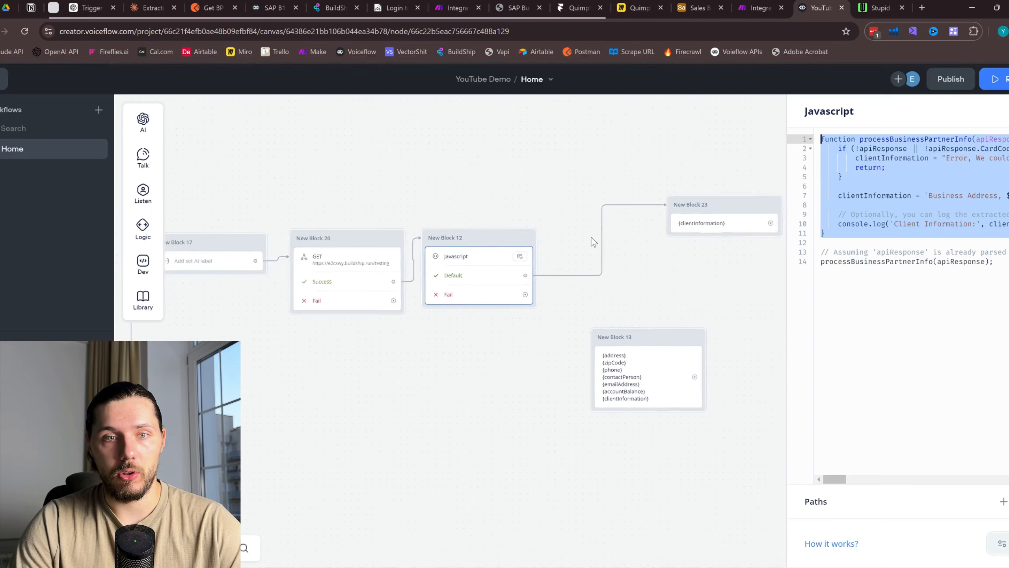
pyautogui.click(717, 240)
pyautogui.click(724, 233)
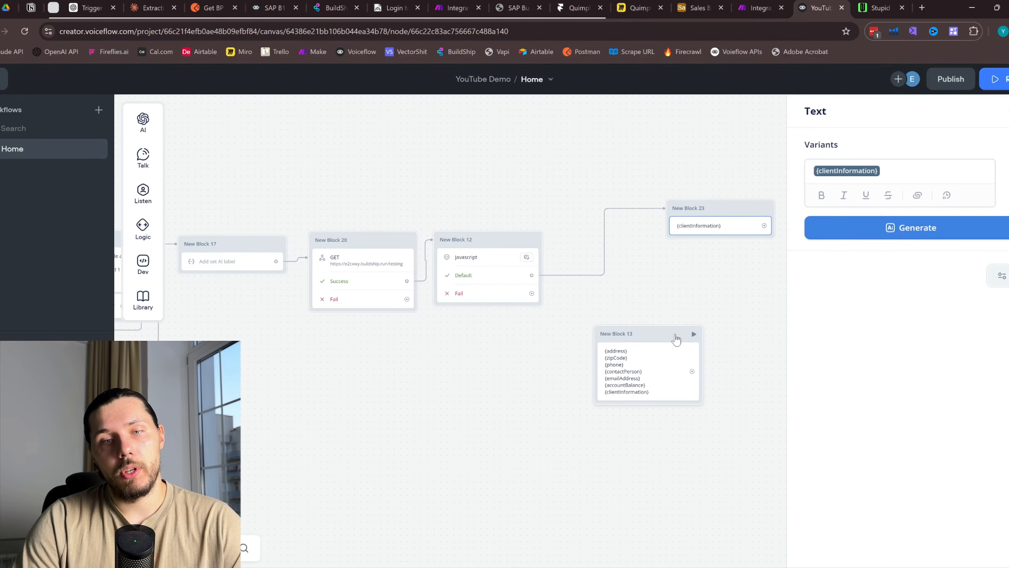
pyautogui.moveTo(675, 334); pyautogui.dragTo(567, 393)
pyautogui.scroll(3, 656, 280)
pyautogui.click(722, 217)
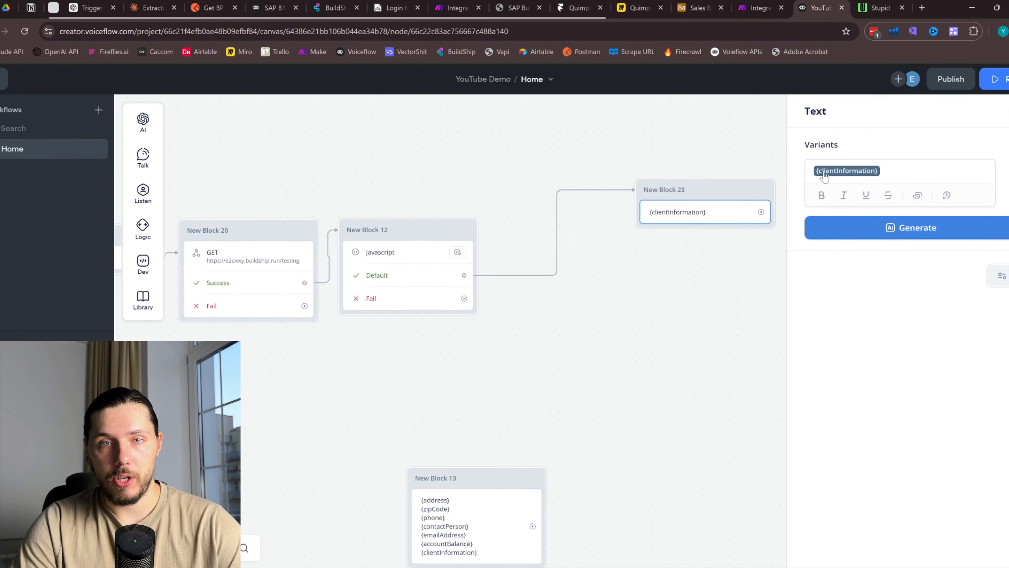
pyautogui.moveTo(710, 195); pyautogui.dragTo(680, 306)
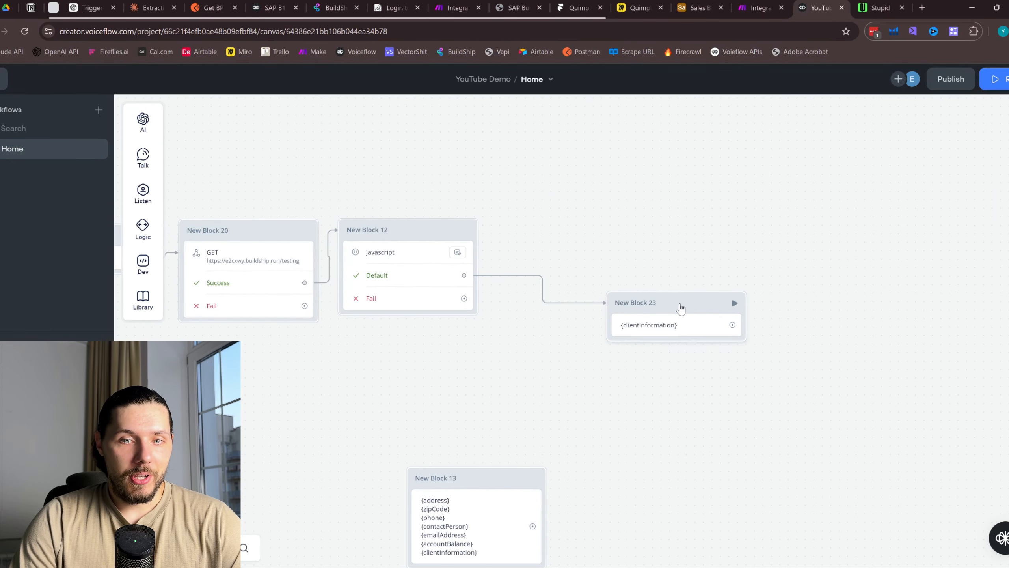
pyautogui.moveTo(464, 275); pyautogui.dragTo(651, 190)
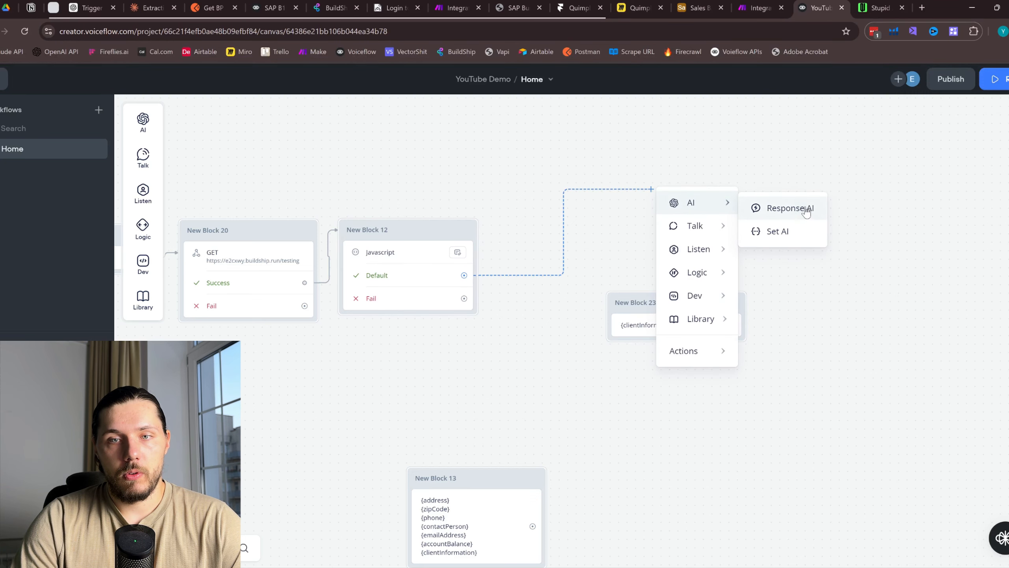
# Add Response AI New Block 24 with a prompt telling the user the client information was retrieved
pyautogui.moveTo(621, 300); pyautogui.dragTo(626, 367)
pyautogui.click(685, 197)
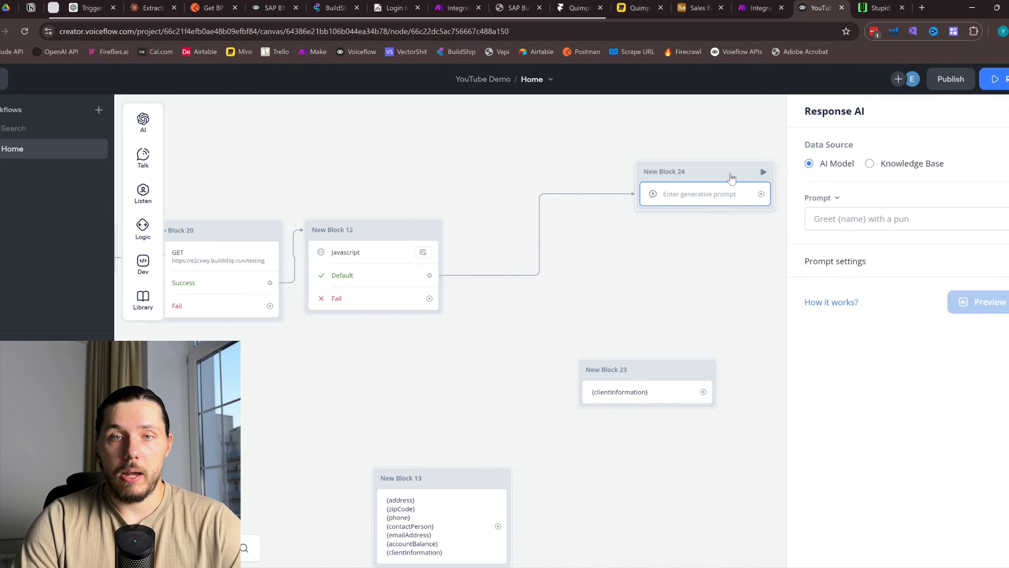
pyautogui.moveTo(709, 174); pyautogui.dragTo(670, 231)
pyautogui.click(671, 249)
pyautogui.click(872, 218)
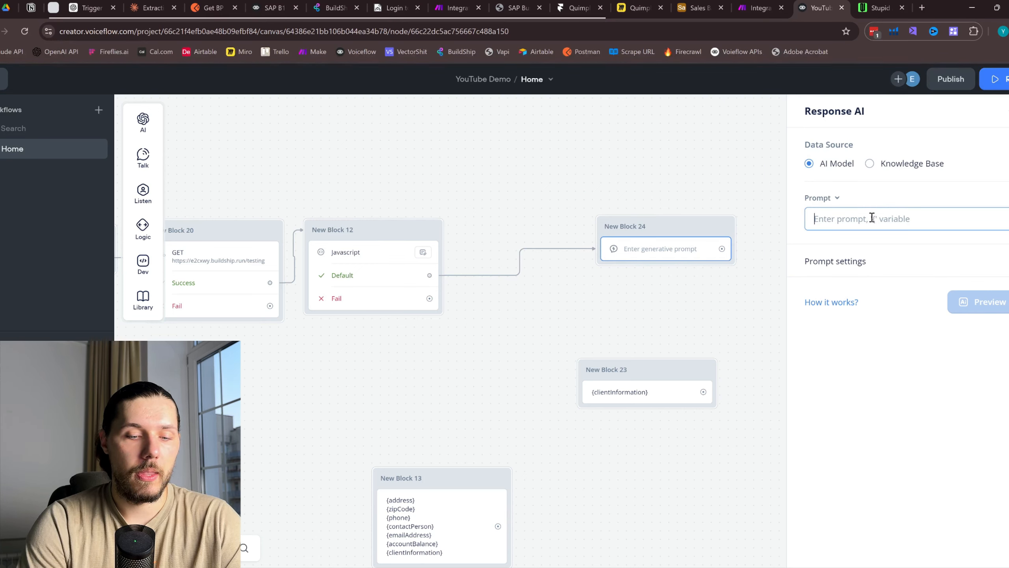
pyautogui.write('Ask the ')
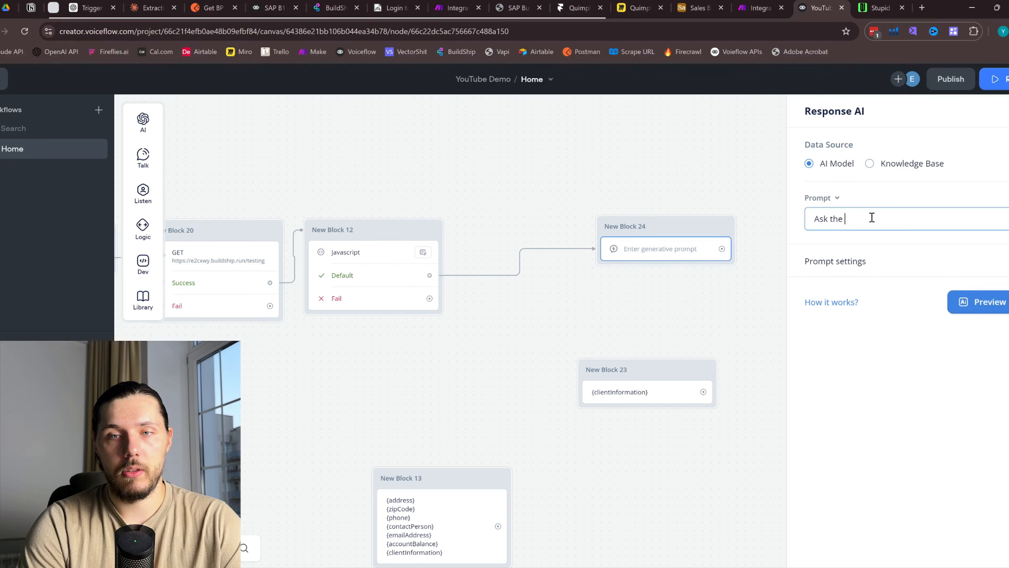
pyautogui.write('u')
pyautogui.press('BackSpace')
pyautogui.press('BackSpace')
pyautogui.press('BackSpace')
pyautogui.press('BackSpace')
pyautogui.press('BackSpace')
pyautogui.press('BackSpace')
pyautogui.press('BackSpace')
pyautogui.press('BackSpace')
pyautogui.press('BackSpace')
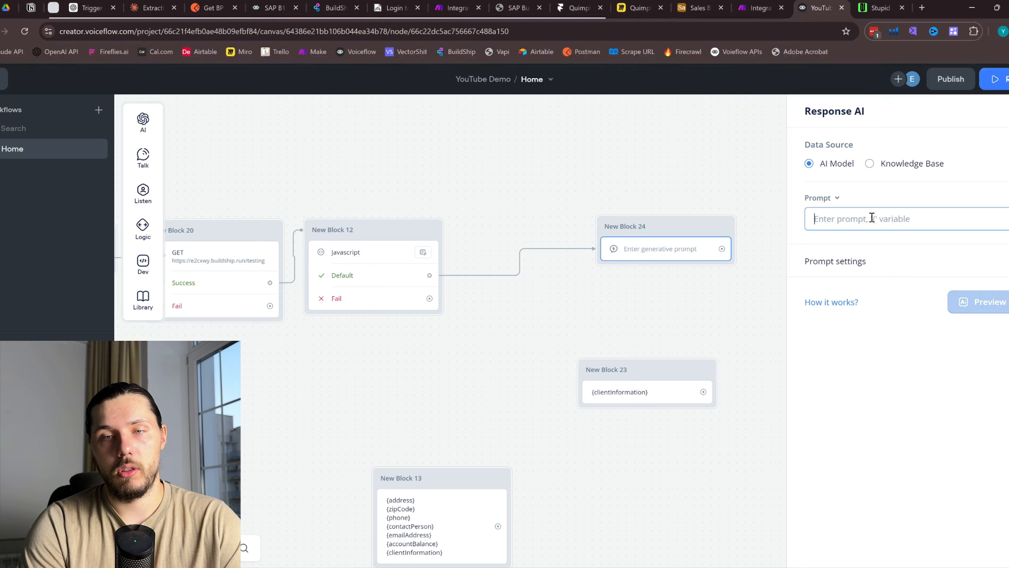
pyautogui.write('Now let the u')
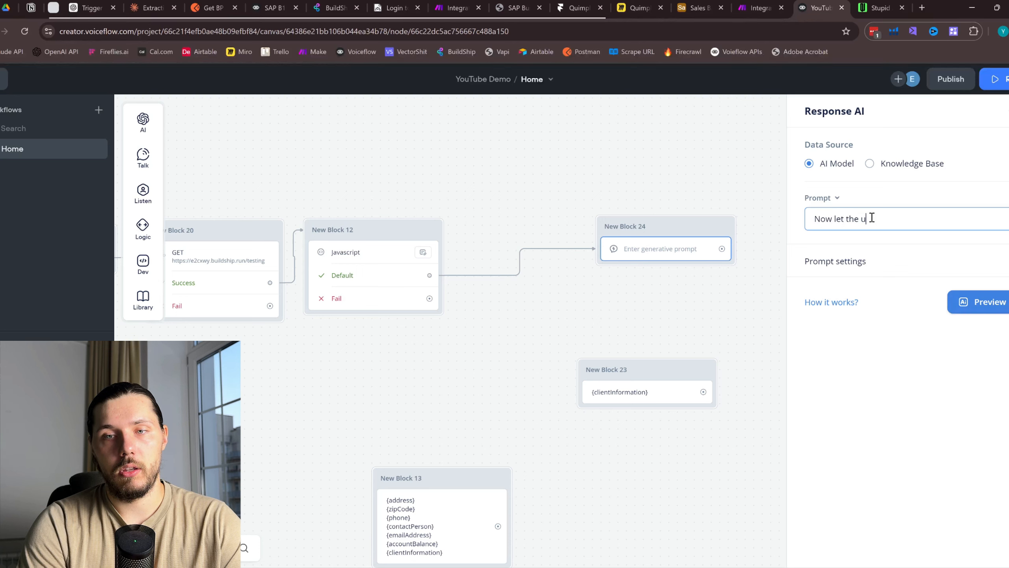
pyautogui.write('ser know that we successful')
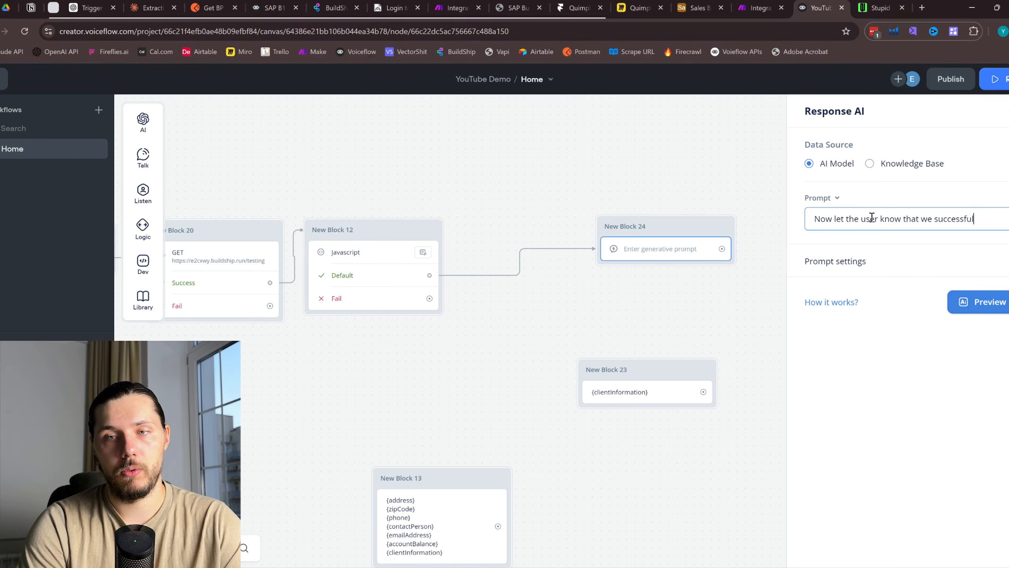
pyautogui.write('ly retrieved ')
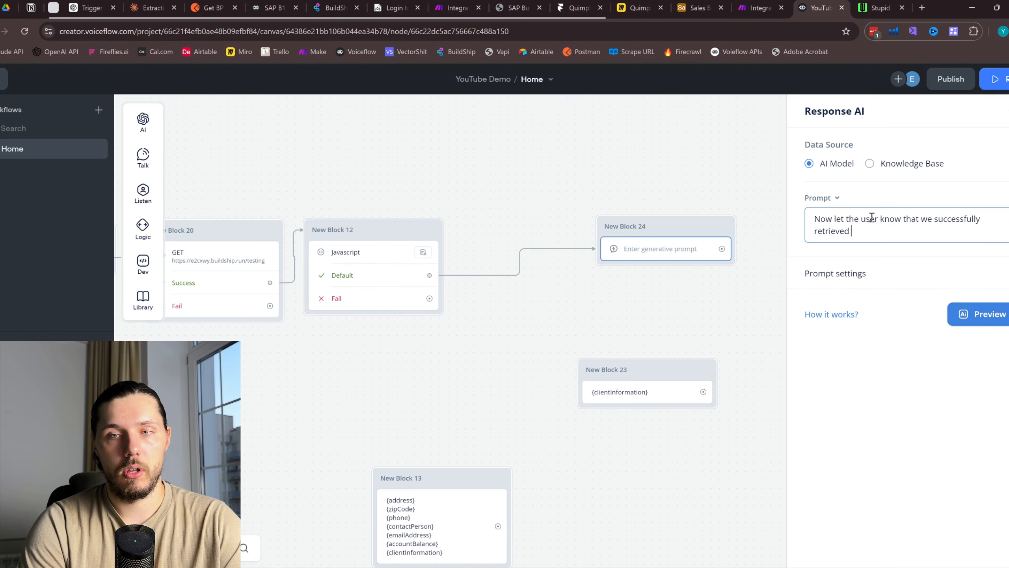
pyautogui.write('information about ')
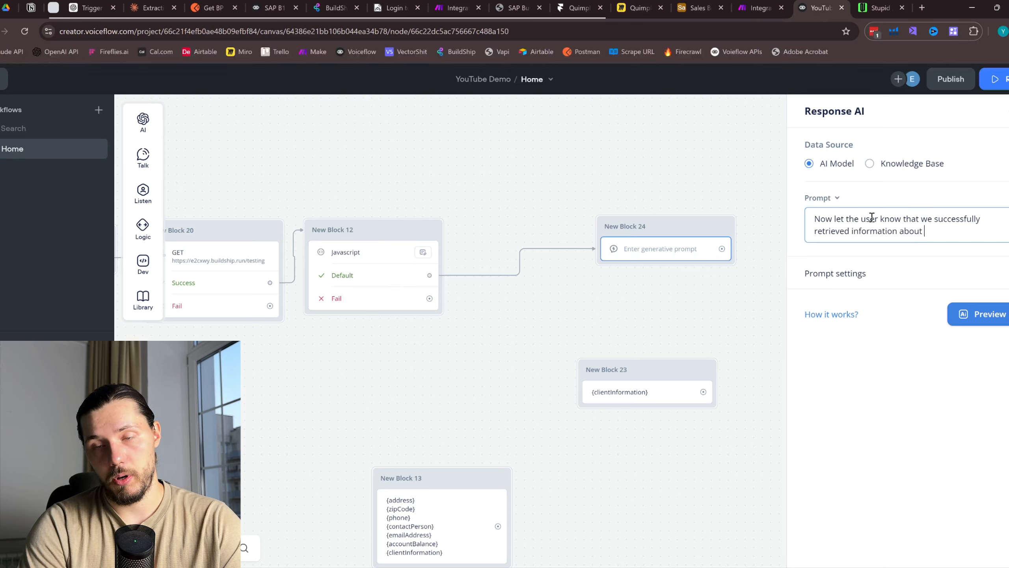
pyautogui.write('the client a')
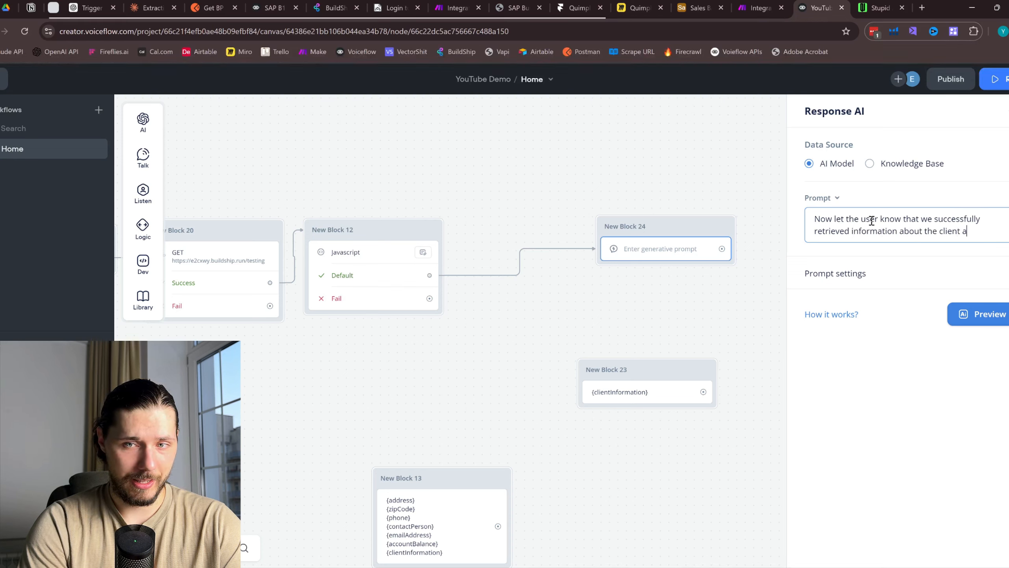
pyautogui.write('ccount')
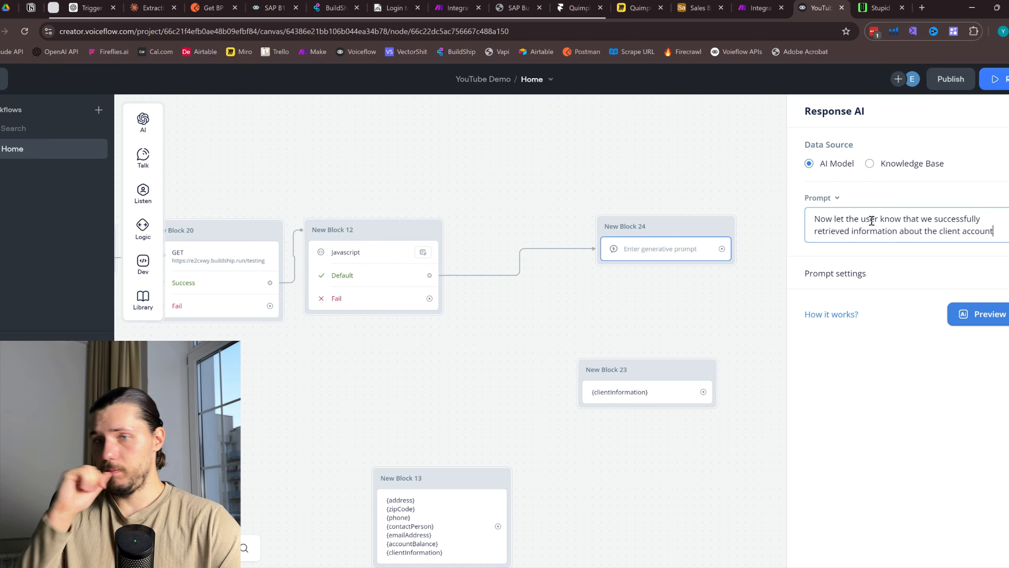
pyautogui.write(' and ')
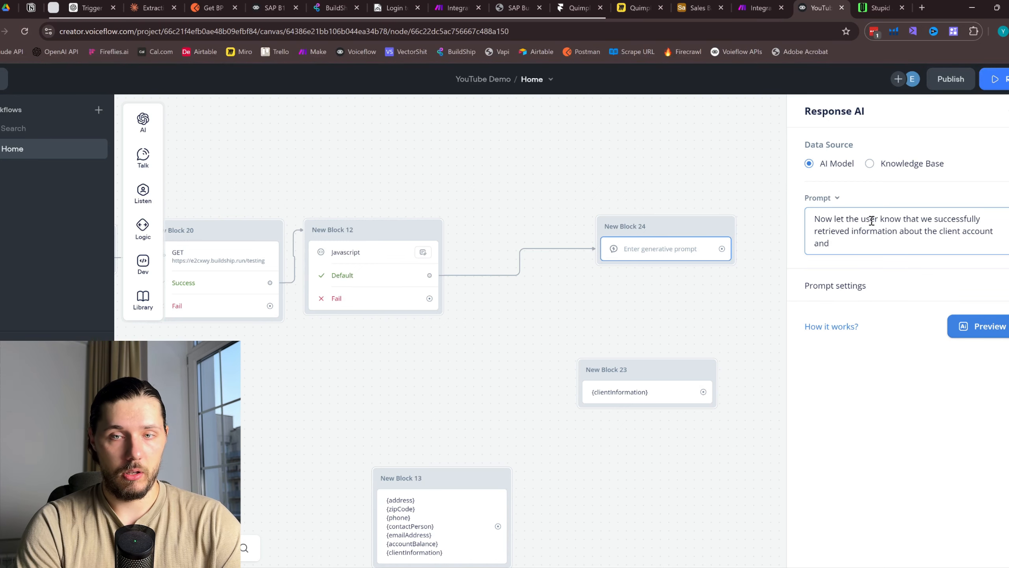
pyautogui.write('he can ask a')
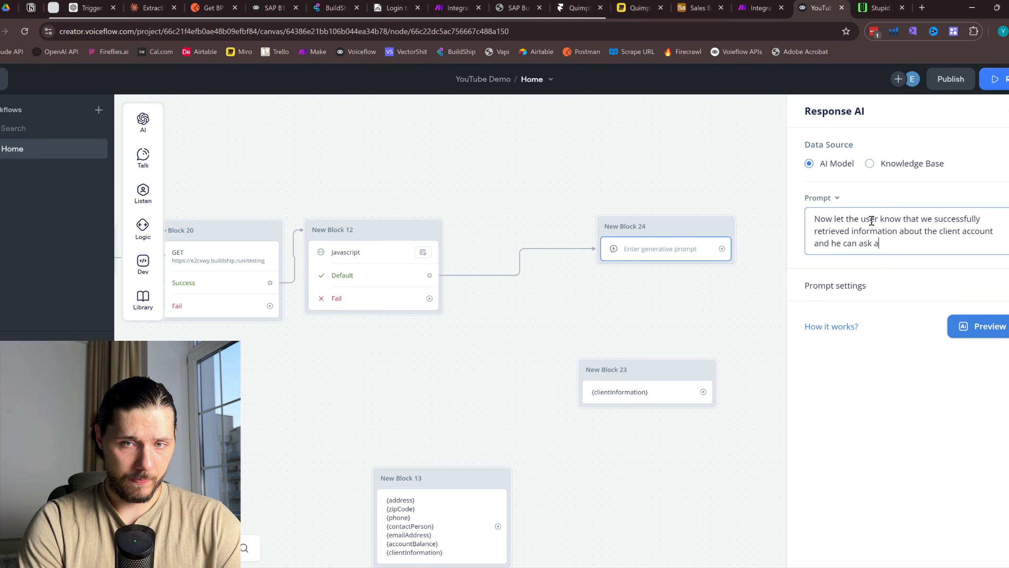
pyautogui.write('ny question about')
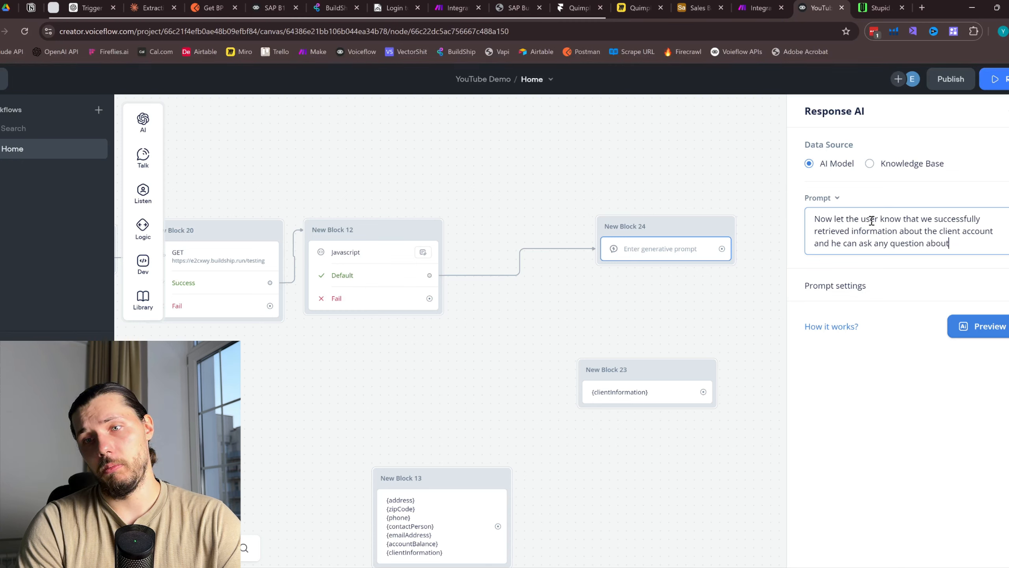
pyautogui.write(' the account')
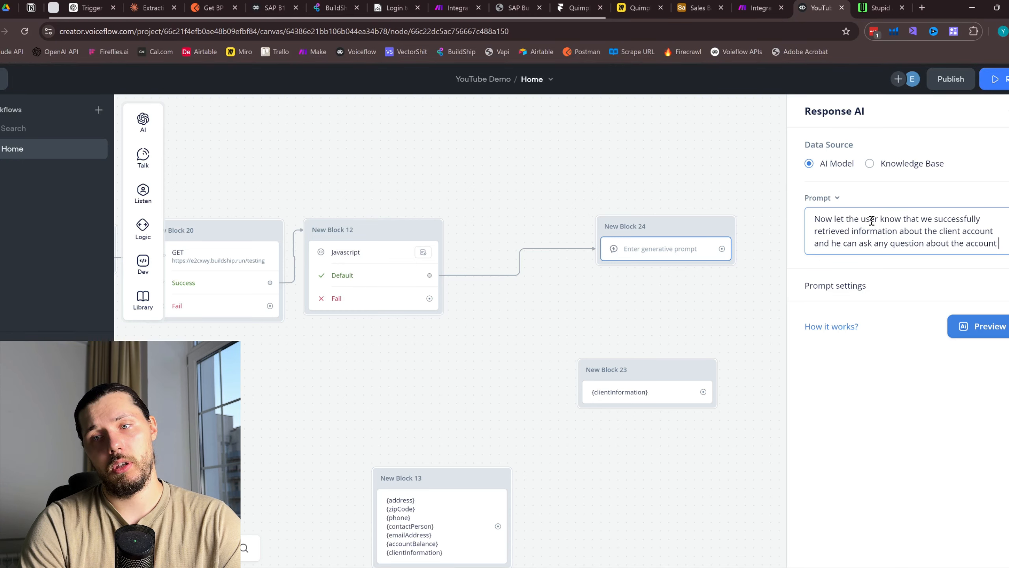
pyautogui.write(' he wants.')
pyautogui.press('Return')
pyautogui.press('Return')
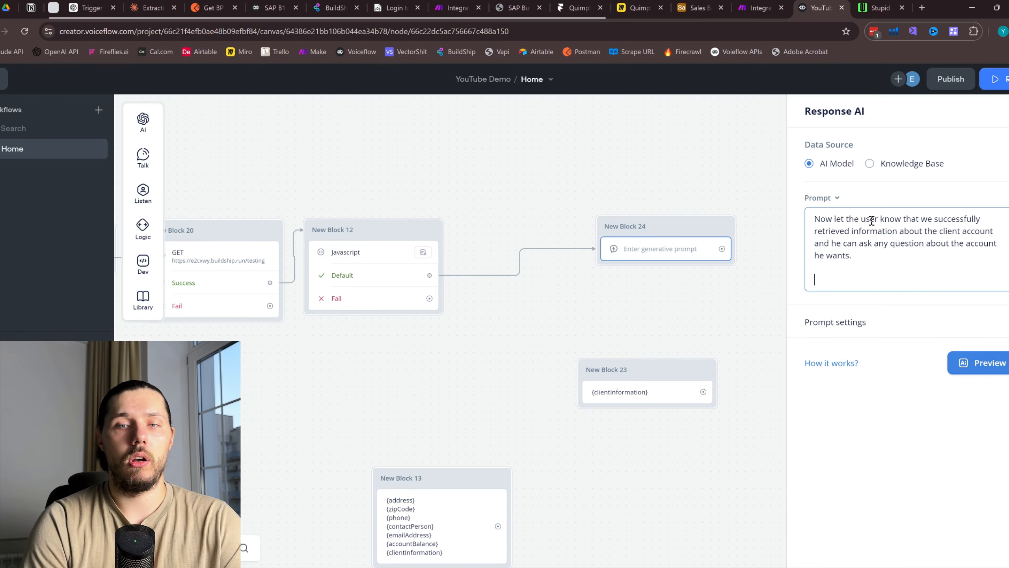
pyautogui.press('Return')
pyautogui.press('Return')
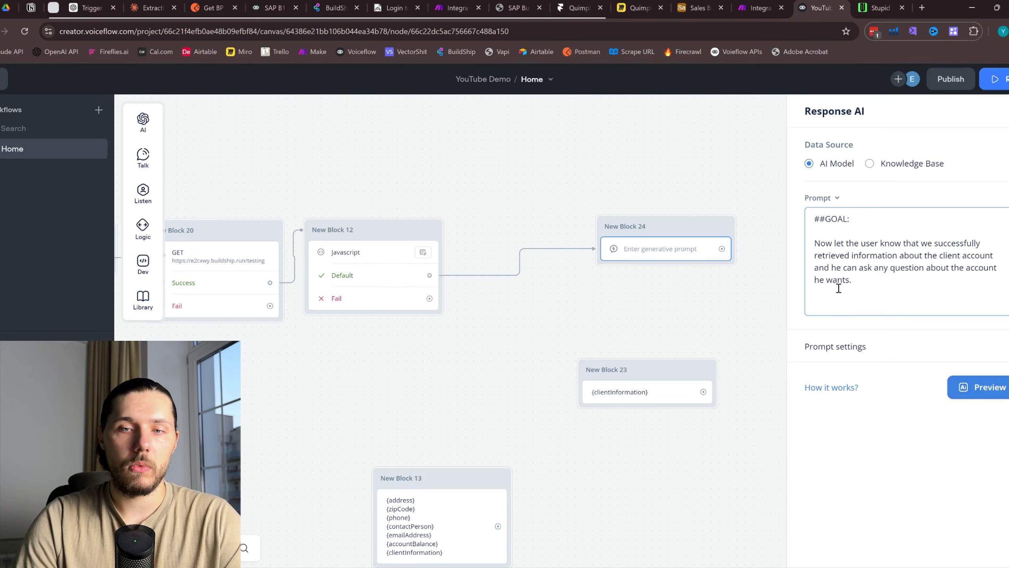
pyautogui.click(836, 306)
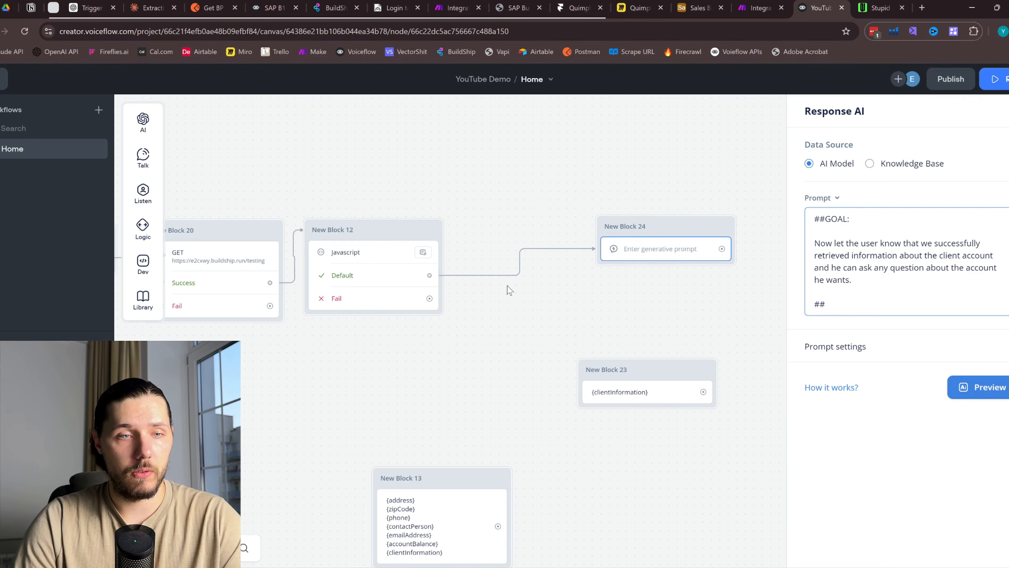
# Copy the conversation history section from the card-code Set AI prompt into the Response AI prompt
pyautogui.moveTo(306, 362); pyautogui.dragTo(651, 292)
pyautogui.scroll(-1, 618, 300)
pyautogui.moveTo(446, 319); pyautogui.dragTo(572, 330)
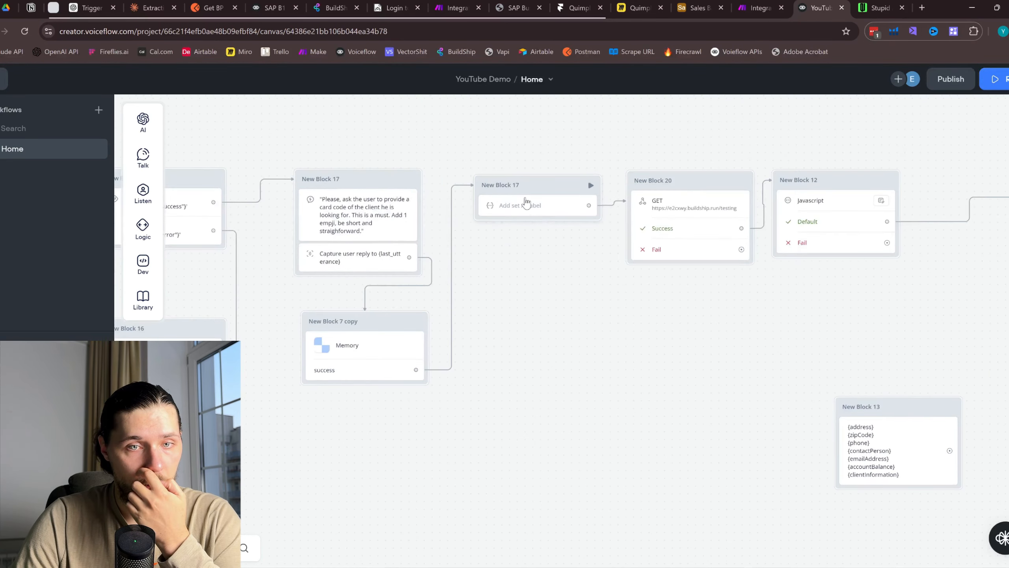
pyautogui.click(524, 205)
pyautogui.click(875, 362)
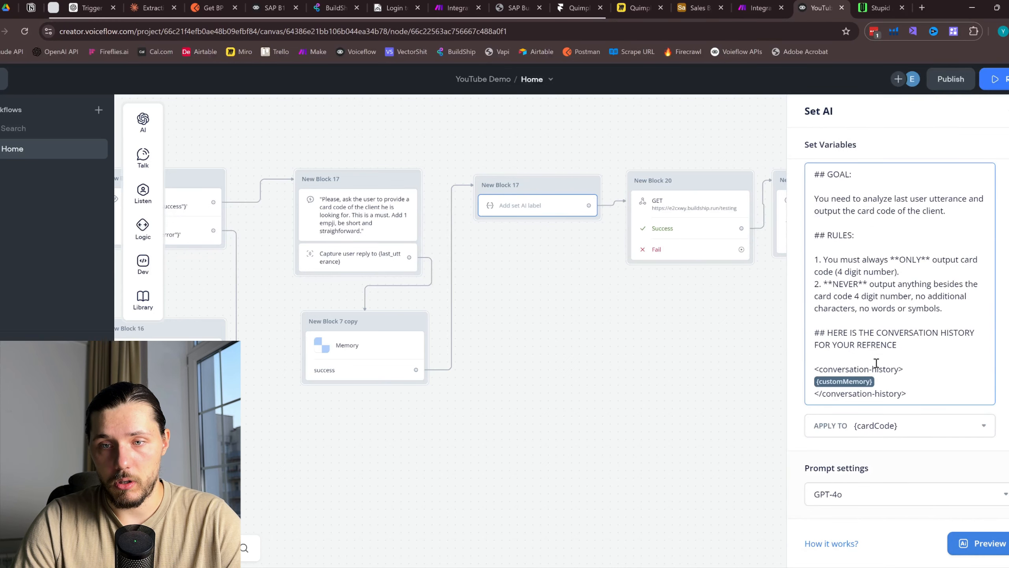
pyautogui.moveTo(945, 391); pyautogui.dragTo(814, 332)
pyautogui.hotkey('ctrl', 'c')
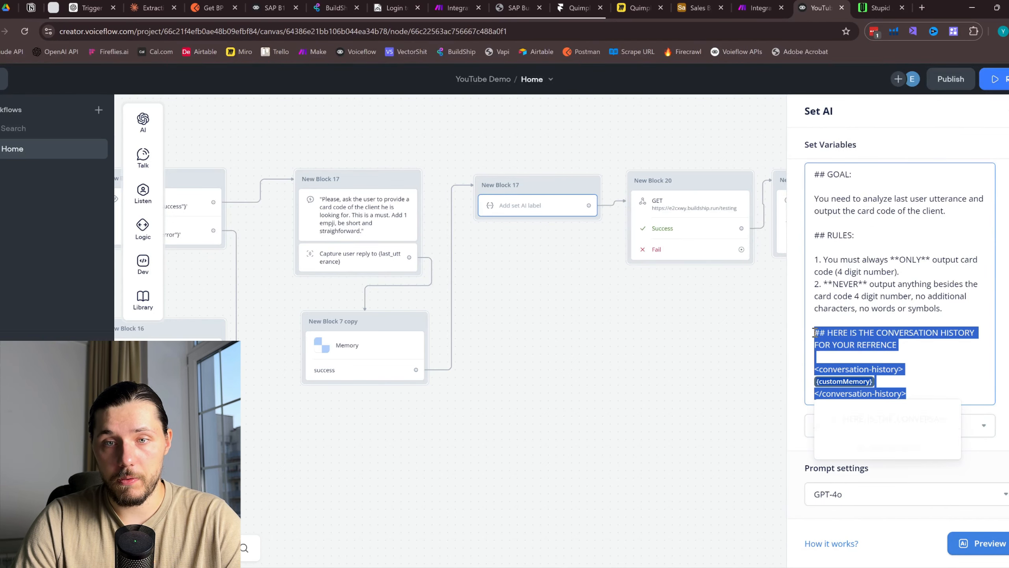
pyautogui.click(754, 322)
pyautogui.moveTo(754, 322); pyautogui.dragTo(403, 329)
pyautogui.click(766, 235)
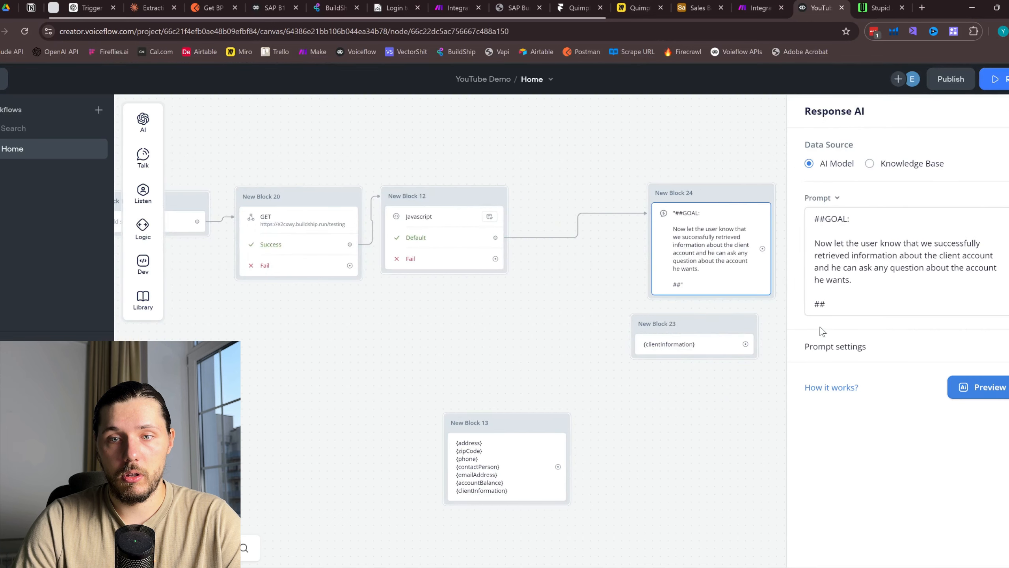
pyautogui.click(821, 304)
pyautogui.hotkey('ctrl', 'v')
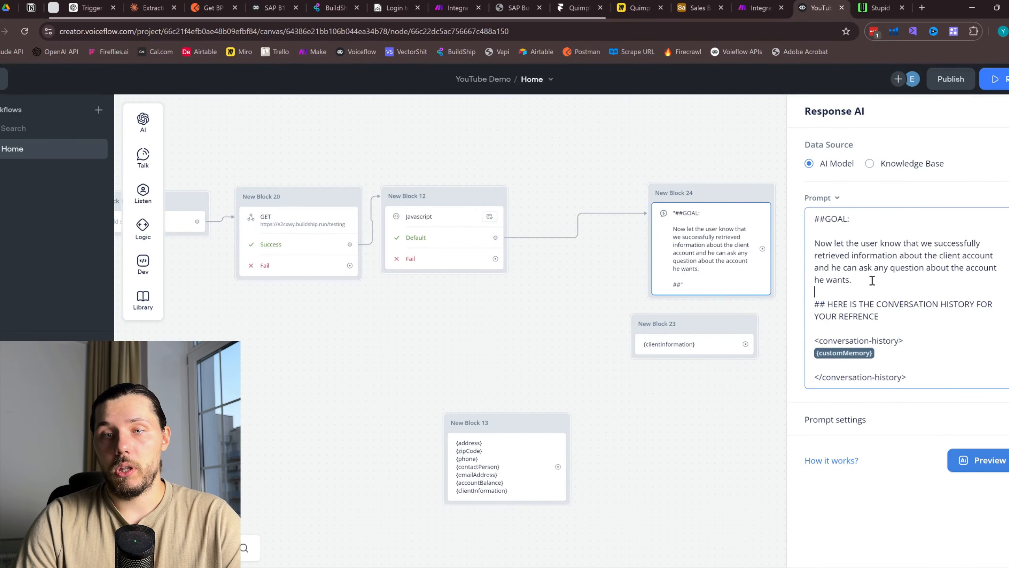
# Add the heading '#HERE IS THE CUSTOMER ACCOUNT INFO FOR YOUR REFRENCE:' with a copied tag block below
pyautogui.press('Return')
pyautogui.press('Return')
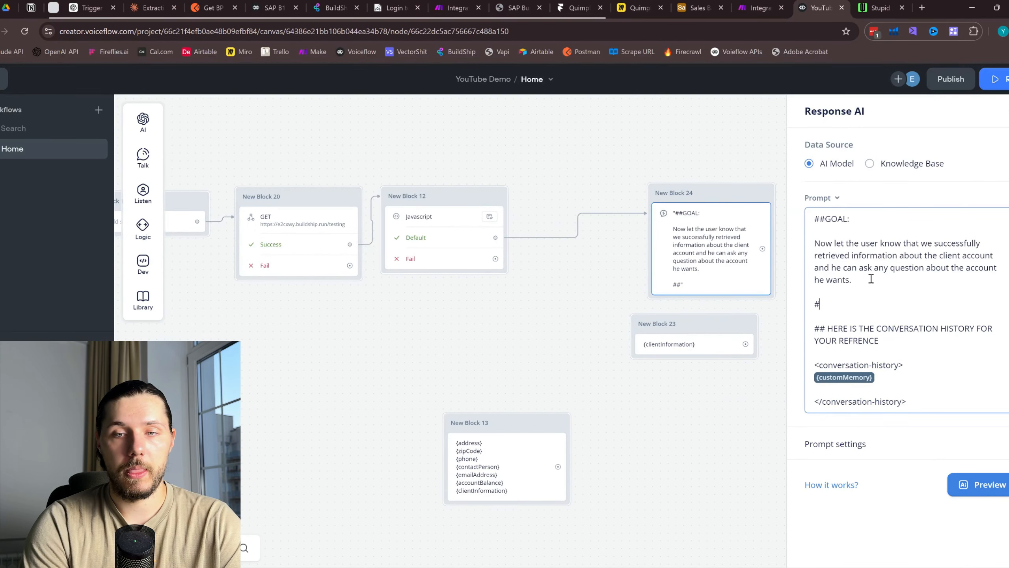
pyautogui.write('#HERE IS THE ')
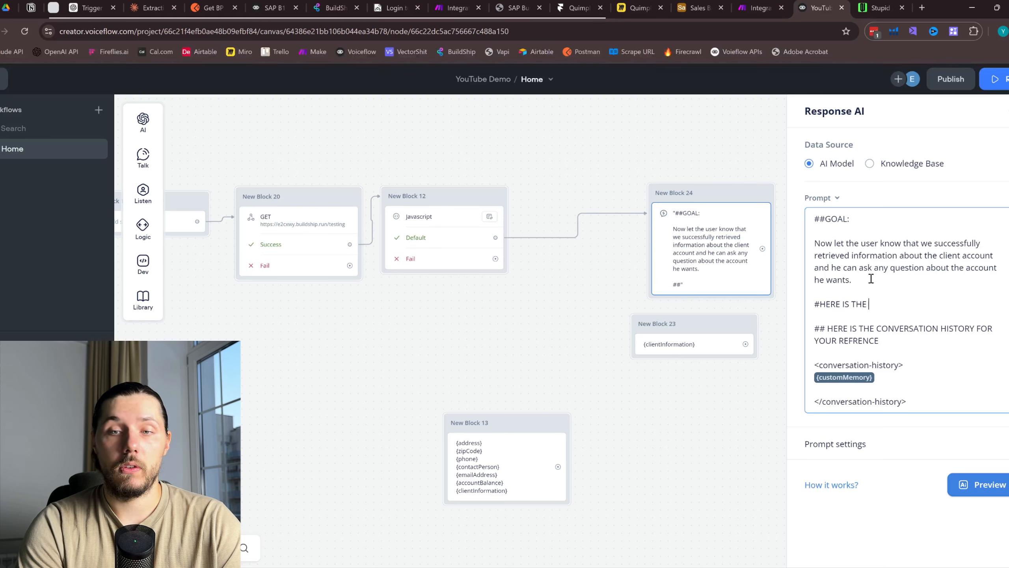
pyautogui.write('CUSTOMER ACCOUNT INFO')
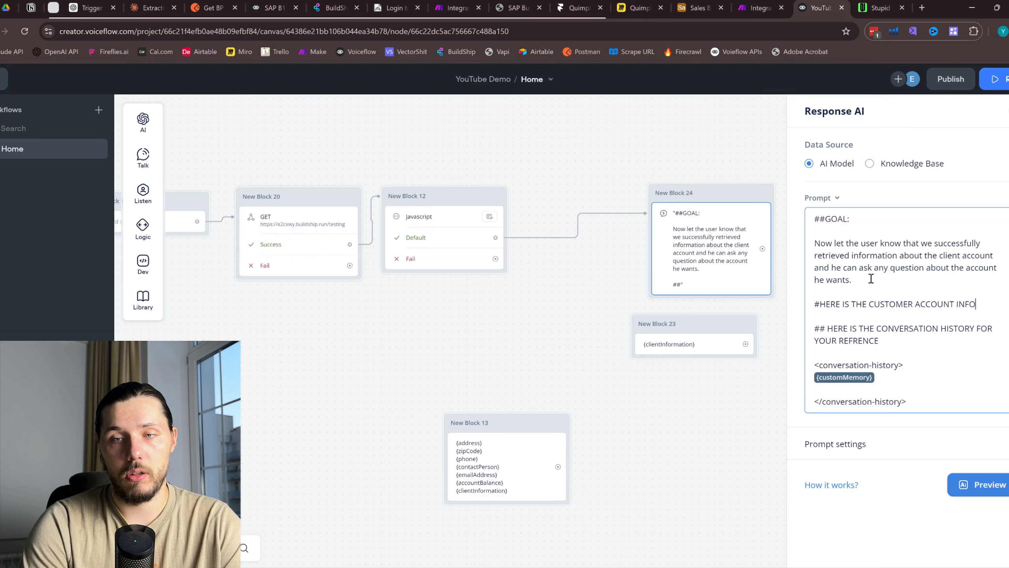
pyautogui.write(' FOR YOUR')
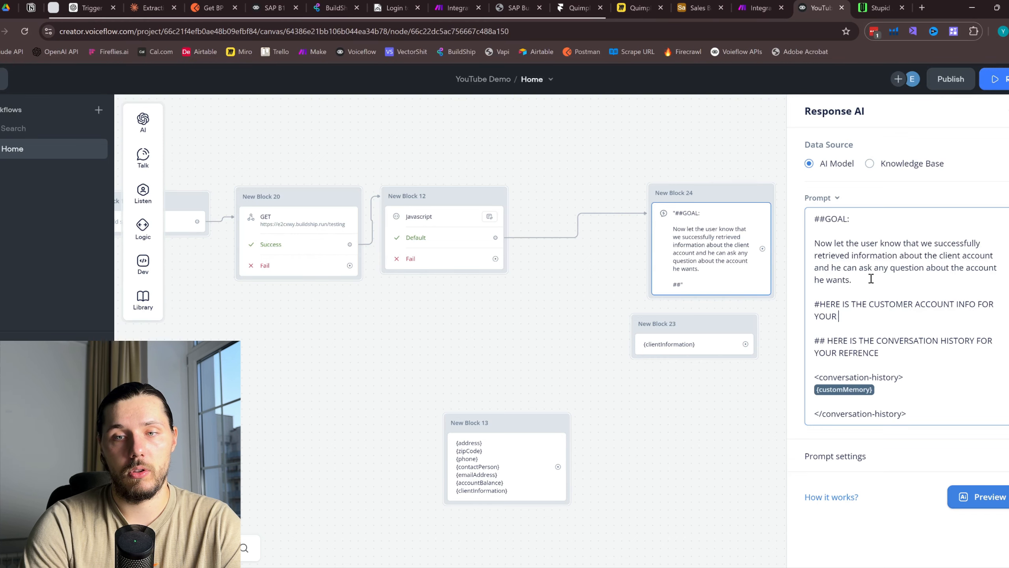
pyautogui.write(' REF')
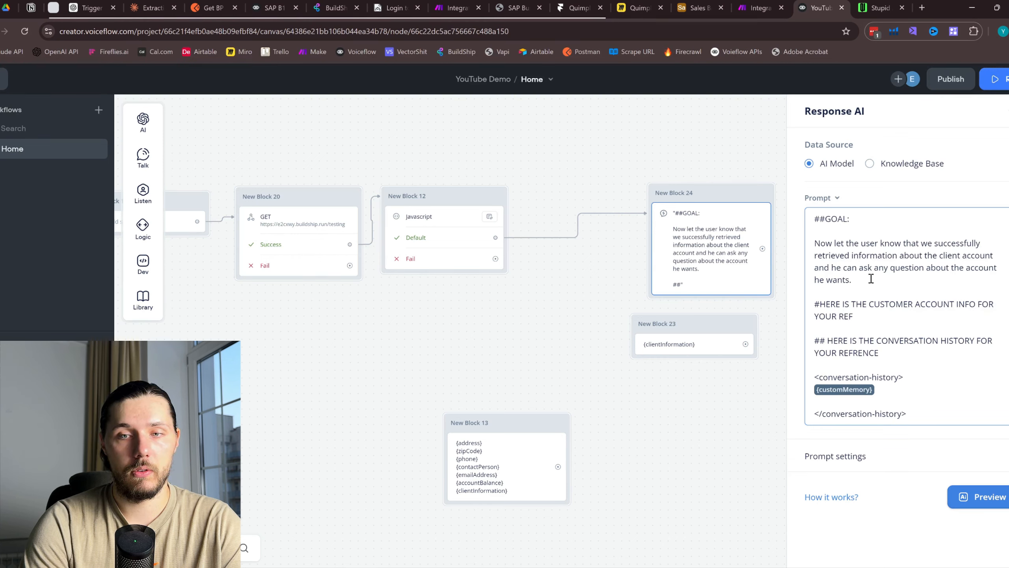
pyautogui.write('RENCE')
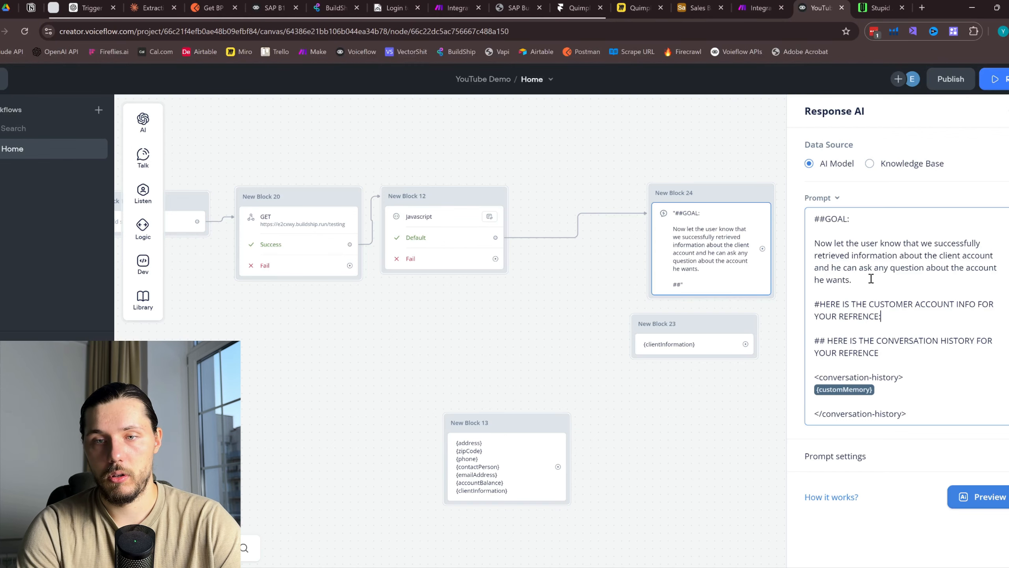
pyautogui.write(':')
pyautogui.press('Return')
pyautogui.press('Return')
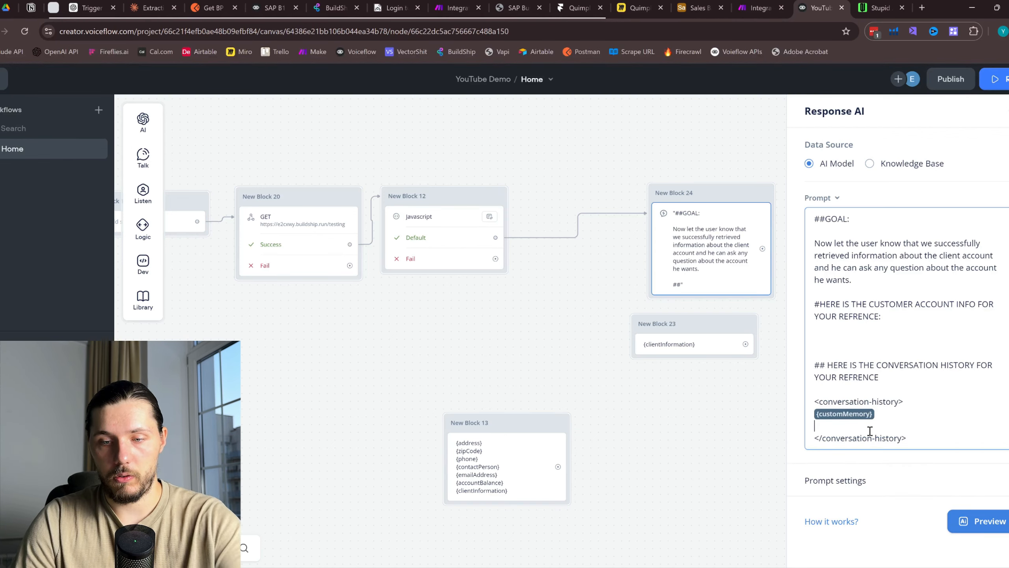
pyautogui.press('BackSpace')
pyautogui.moveTo(922, 430); pyautogui.dragTo(816, 400)
pyautogui.hotkey('ctrl', 'c')
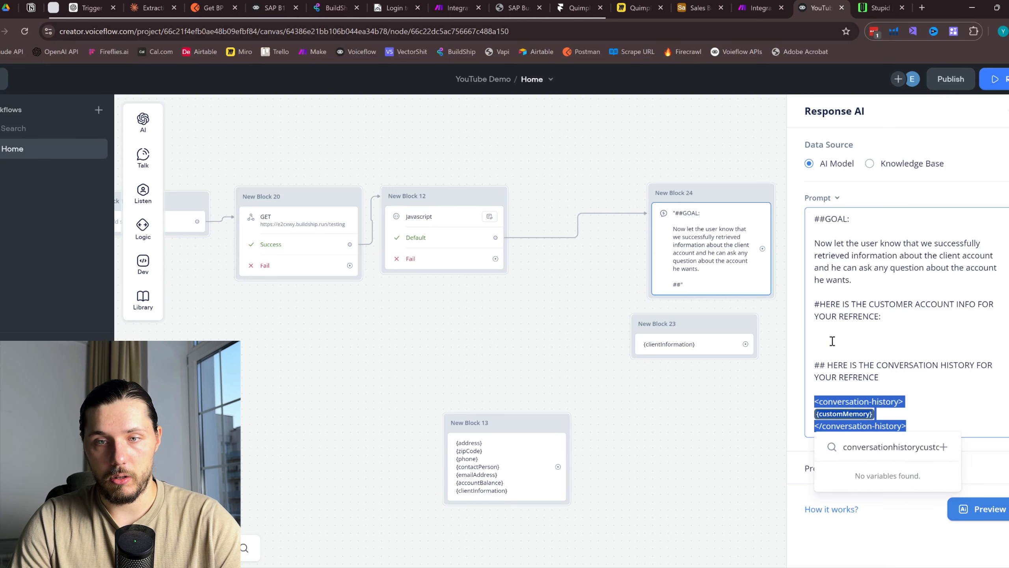
pyautogui.click(832, 341)
pyautogui.hotkey('ctrl', 'v')
pyautogui.click(896, 354)
pyautogui.press('BackSpace')
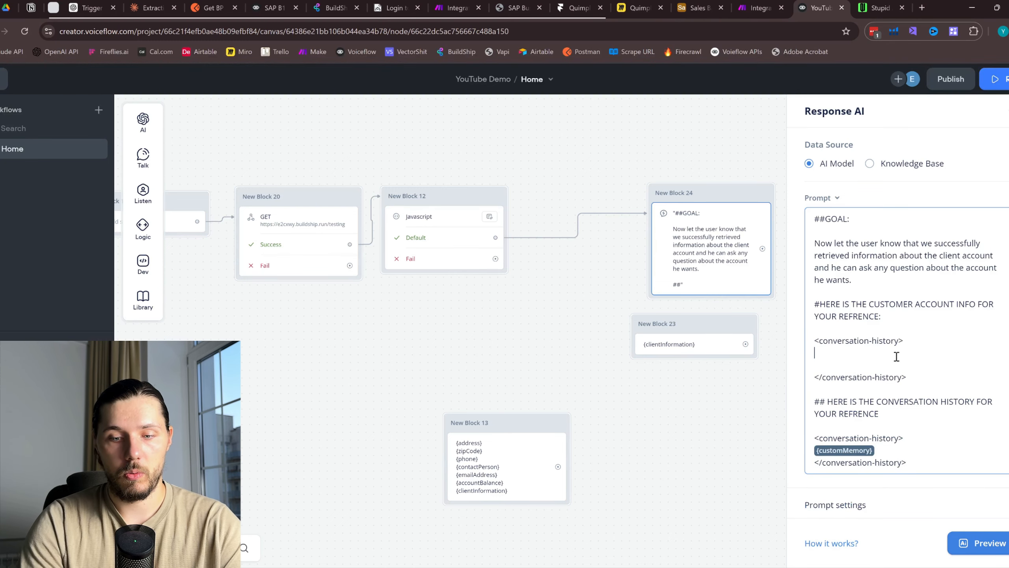
# Put {clientInformation} in the copied block and rename both tags to client-information
pyautogui.write('{CLIENT')
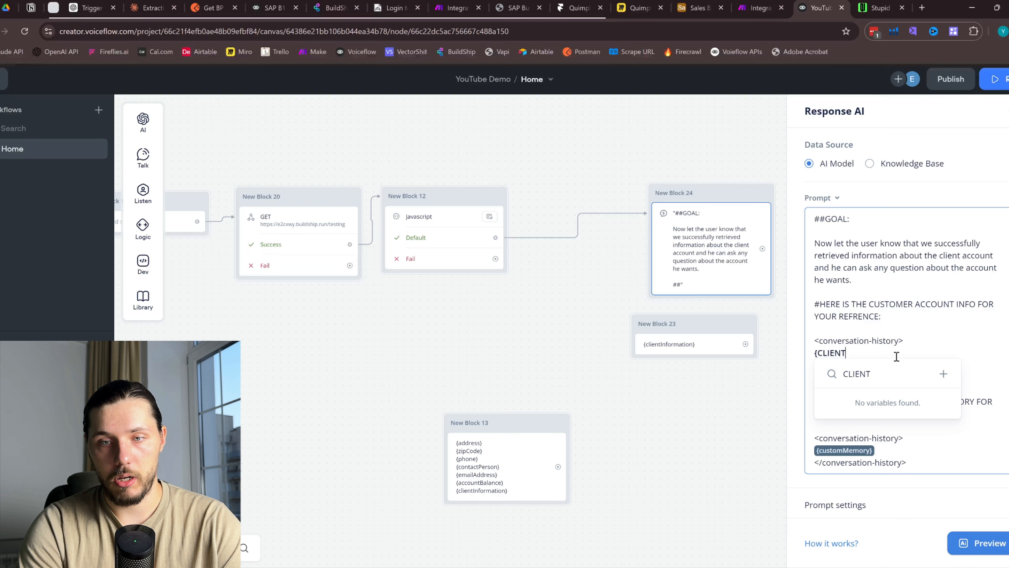
pyautogui.press('Escape')
pyautogui.write('clie')
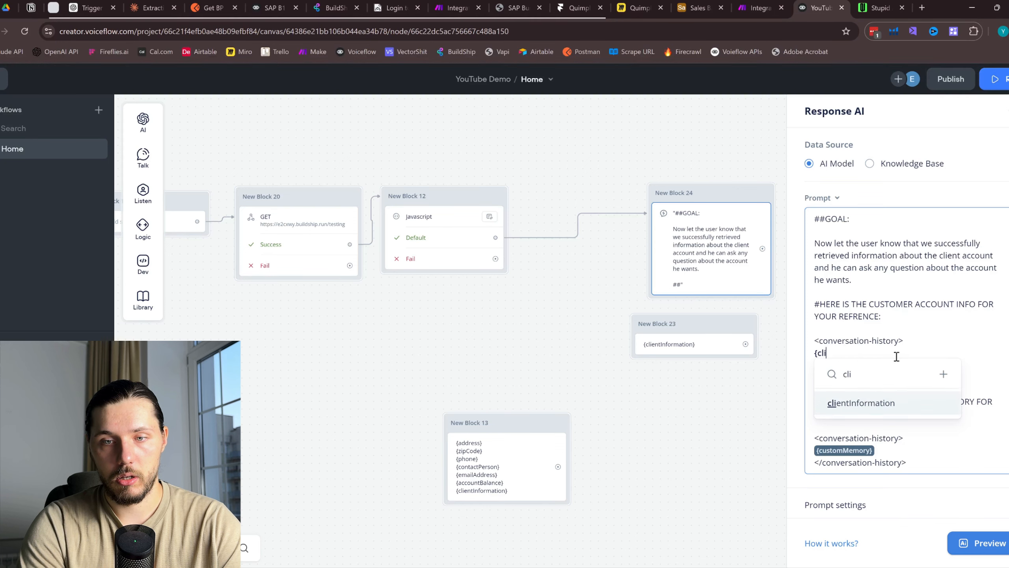
pyautogui.click(885, 399)
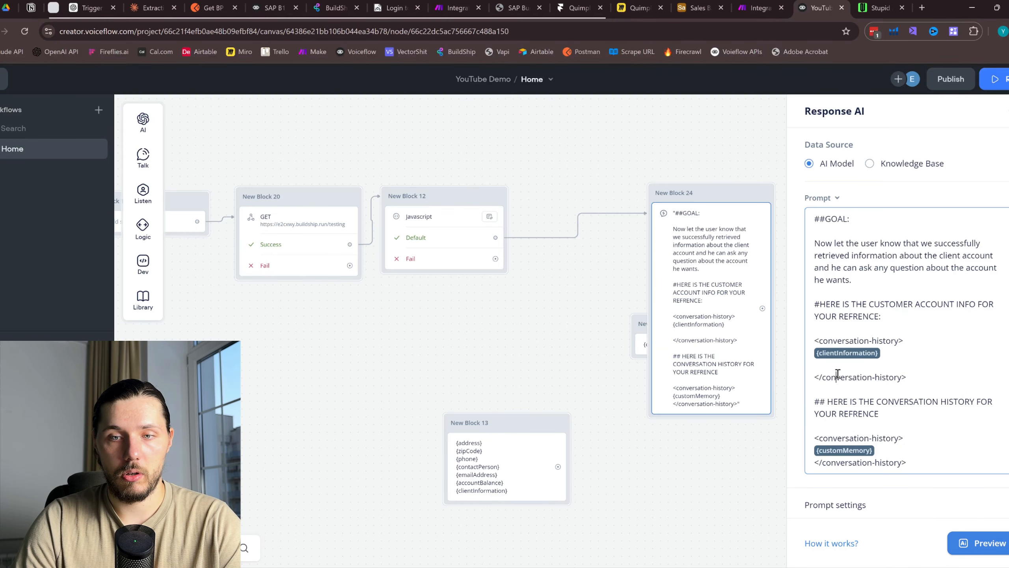
pyautogui.press('BackSpace')
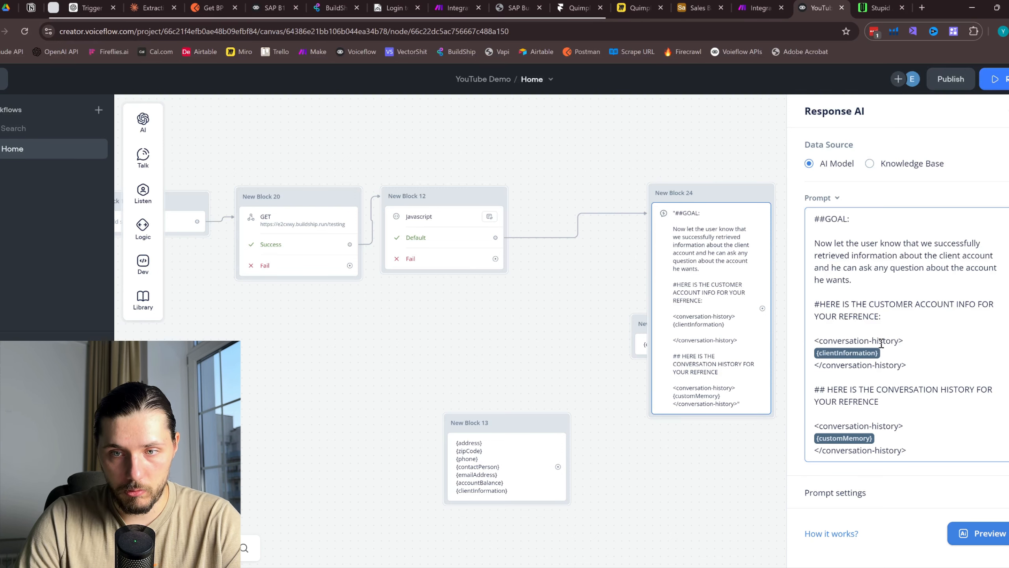
pyautogui.moveTo(899, 342); pyautogui.dragTo(823, 337)
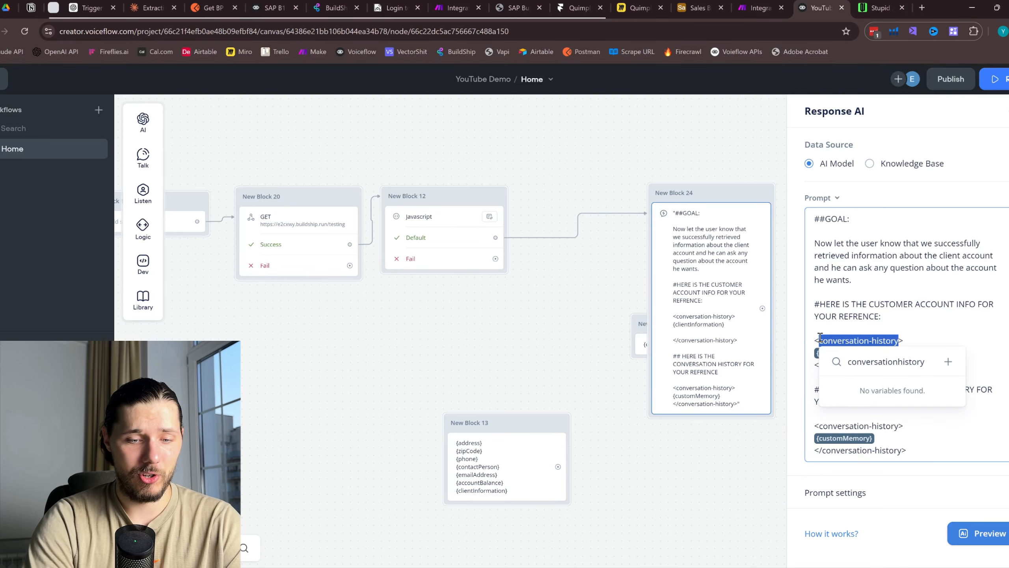
pyautogui.write('clie')
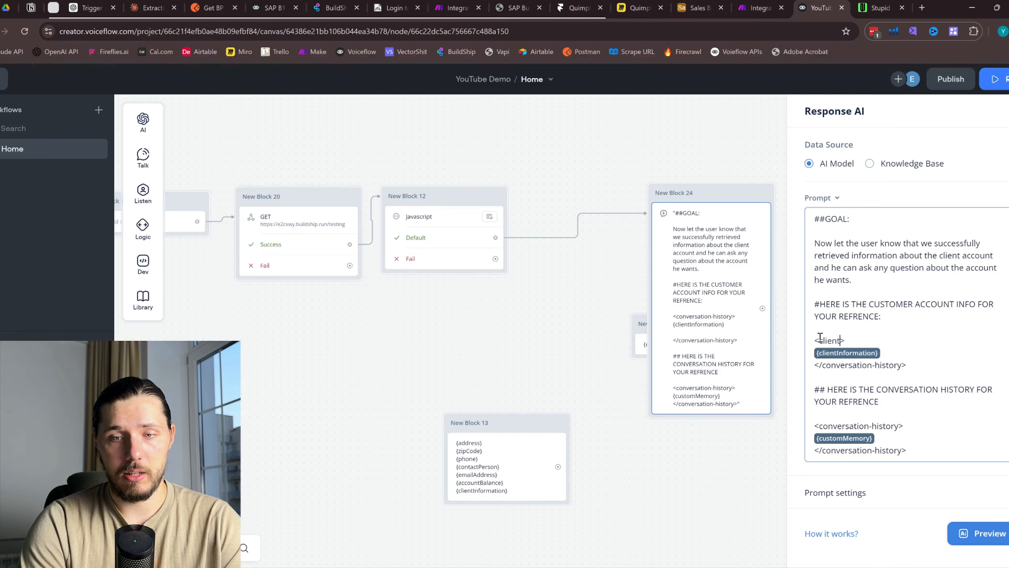
pyautogui.write('nt-inf')
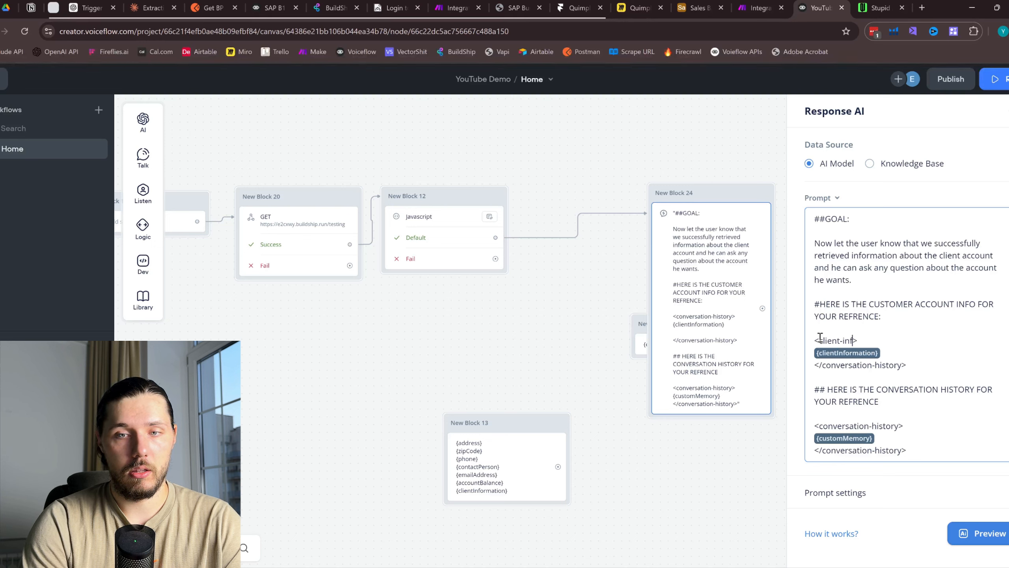
pyautogui.write('ormation')
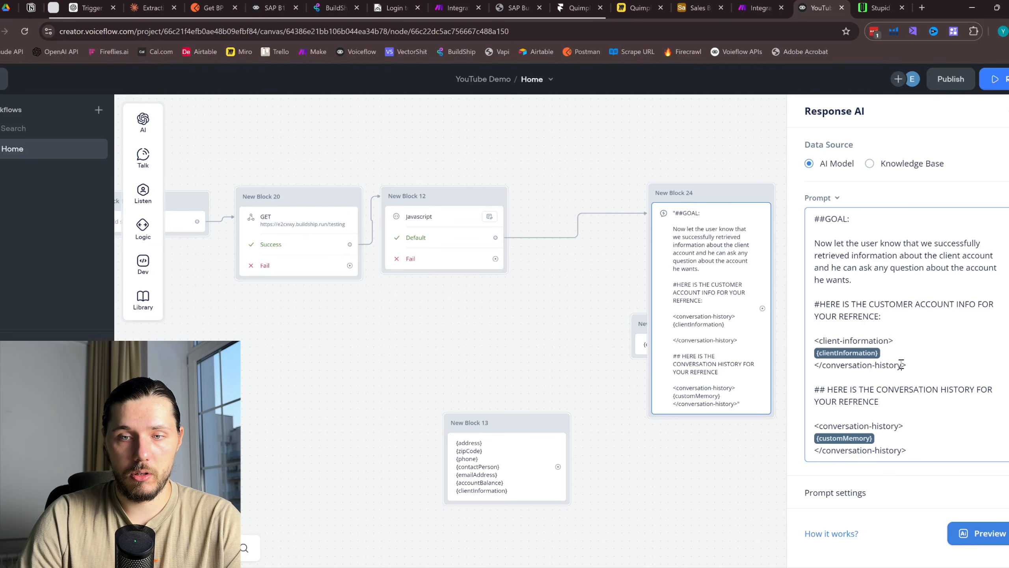
pyautogui.moveTo(901, 364); pyautogui.dragTo(821, 366)
pyautogui.write('clien')
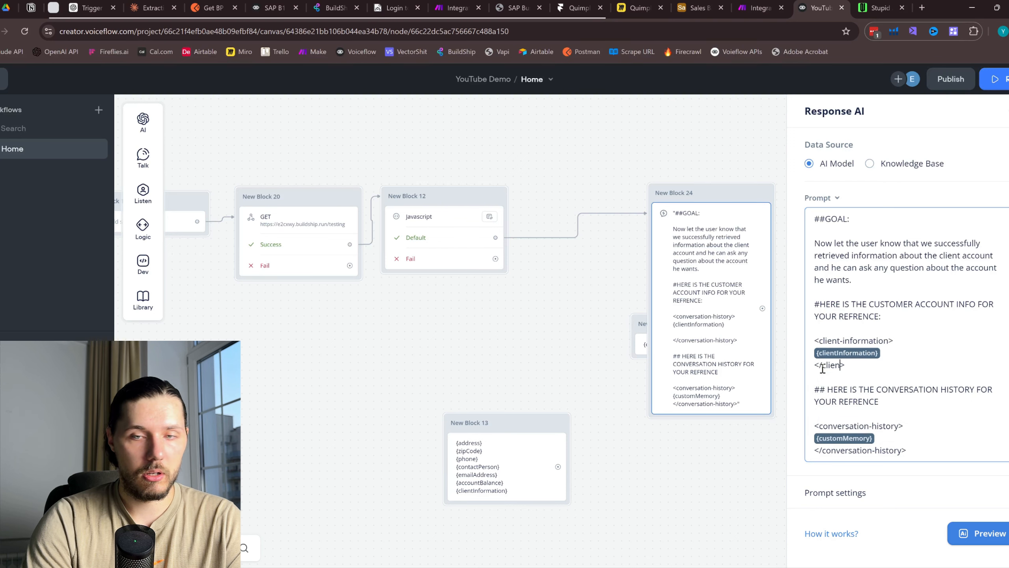
pyautogui.write('t-i')
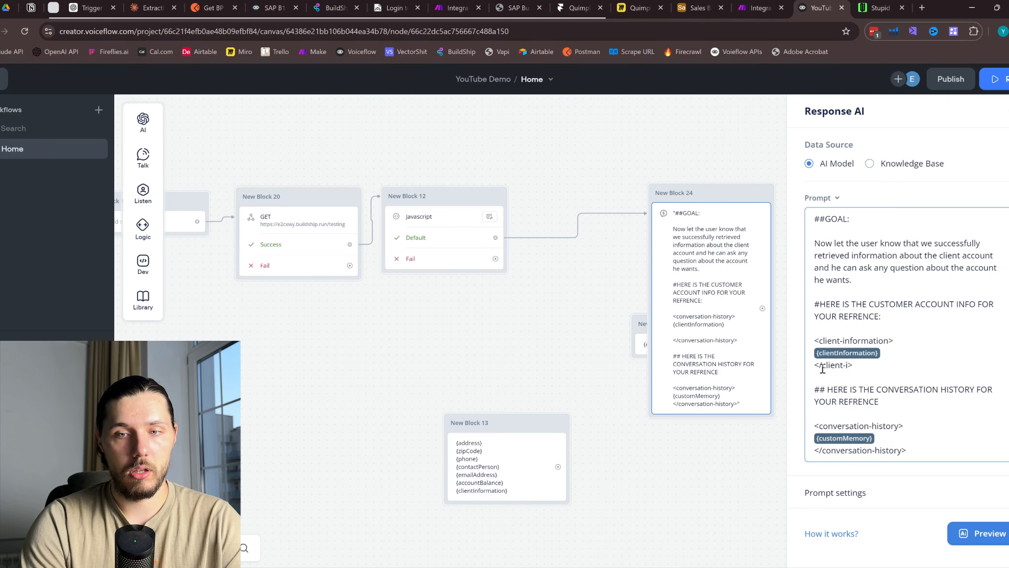
pyautogui.write('nformation')
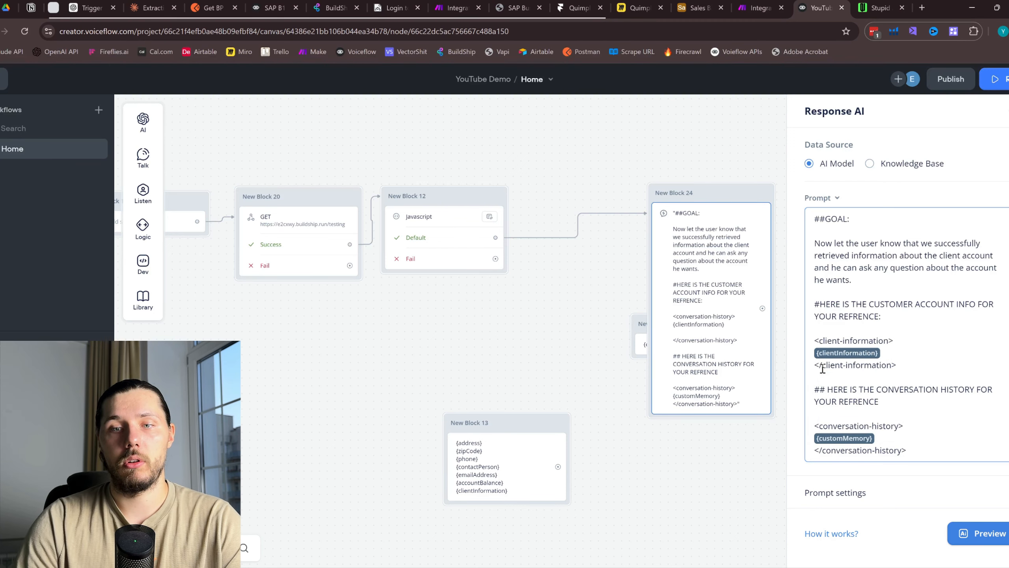
# Set the response block to GPT-4o with temperature 0.50
pyautogui.scroll(-5, 908, 500)
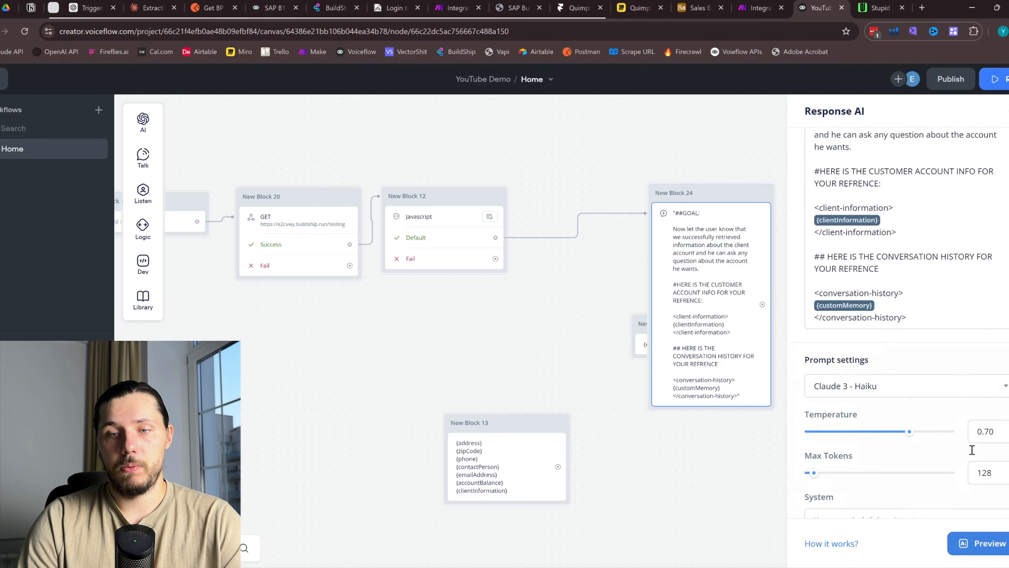
pyautogui.click(879, 360)
pyautogui.click(872, 459)
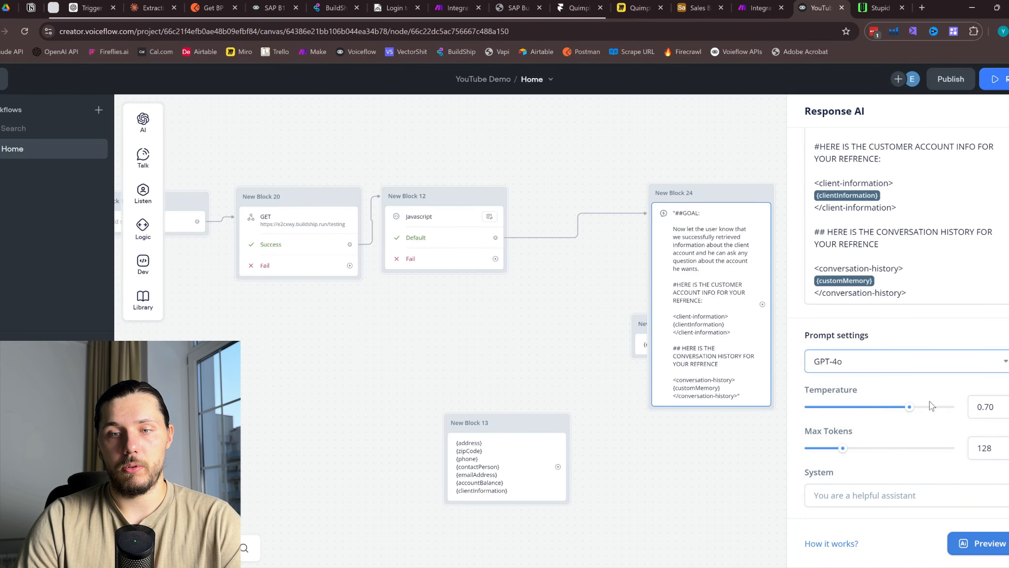
pyautogui.moveTo(912, 408); pyautogui.dragTo(879, 408)
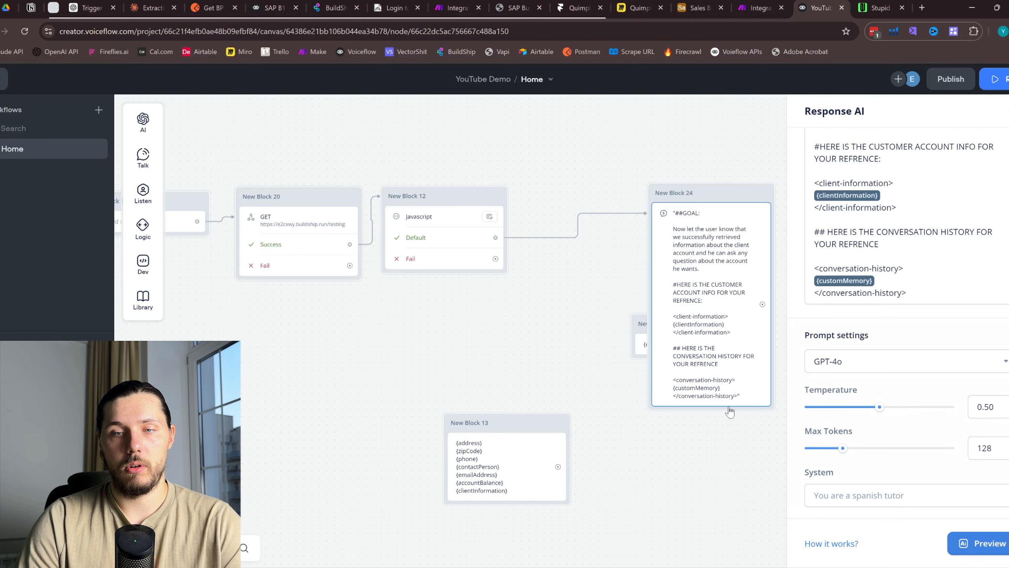
pyautogui.click(665, 445)
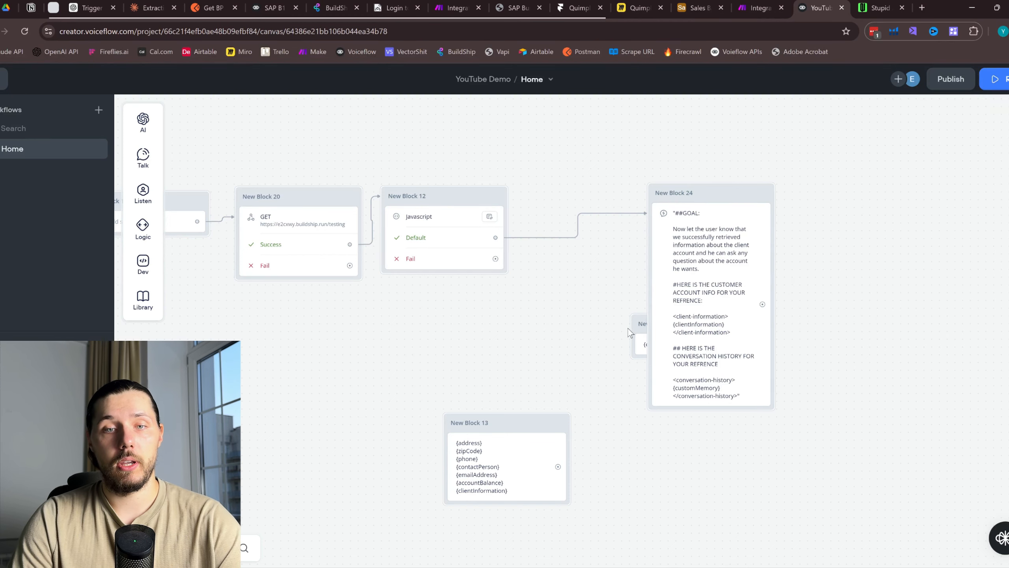
# Delete New Block 23 and New Block 13 from the canvas
pyautogui.moveTo(644, 320); pyautogui.dragTo(515, 385)
pyautogui.rightClick(561, 383)
pyautogui.click(587, 367)
pyautogui.rightClick(514, 417)
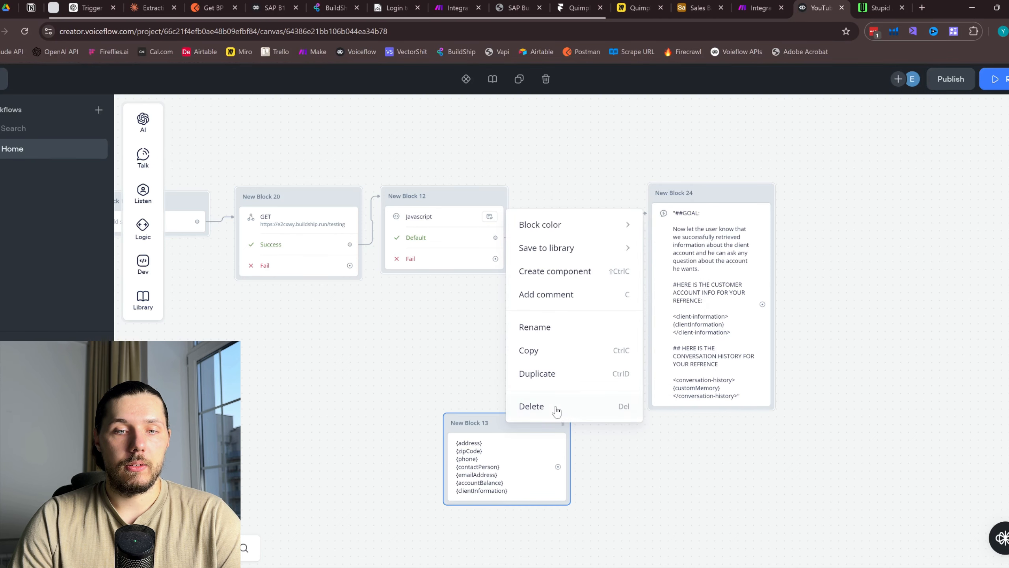
pyautogui.click(533, 406)
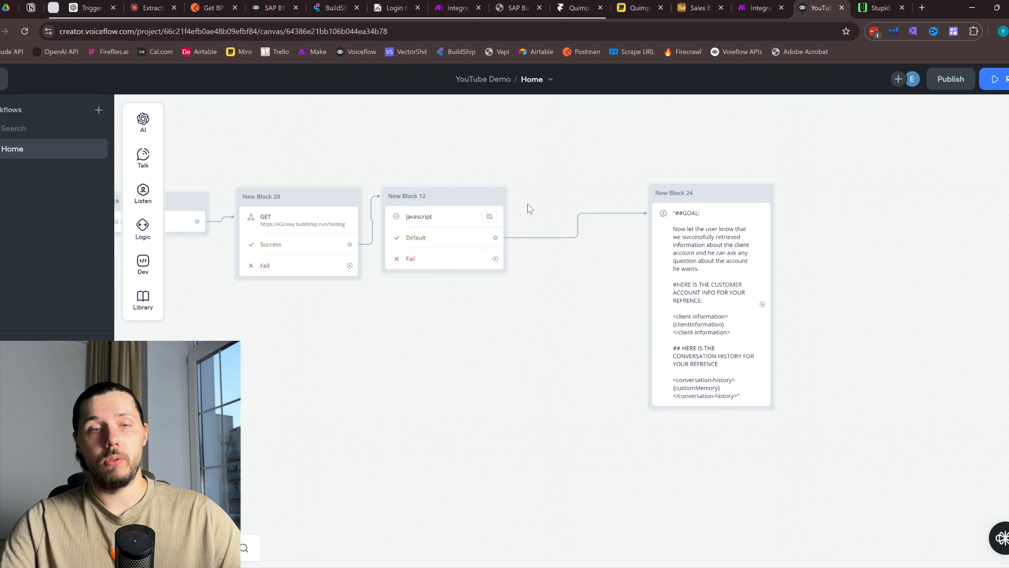
# Move New Block 24 left, closer to New Block 12
pyautogui.moveTo(711, 197); pyautogui.dragTo(616, 197)
pyautogui.hscroll(-2, 635, 159)
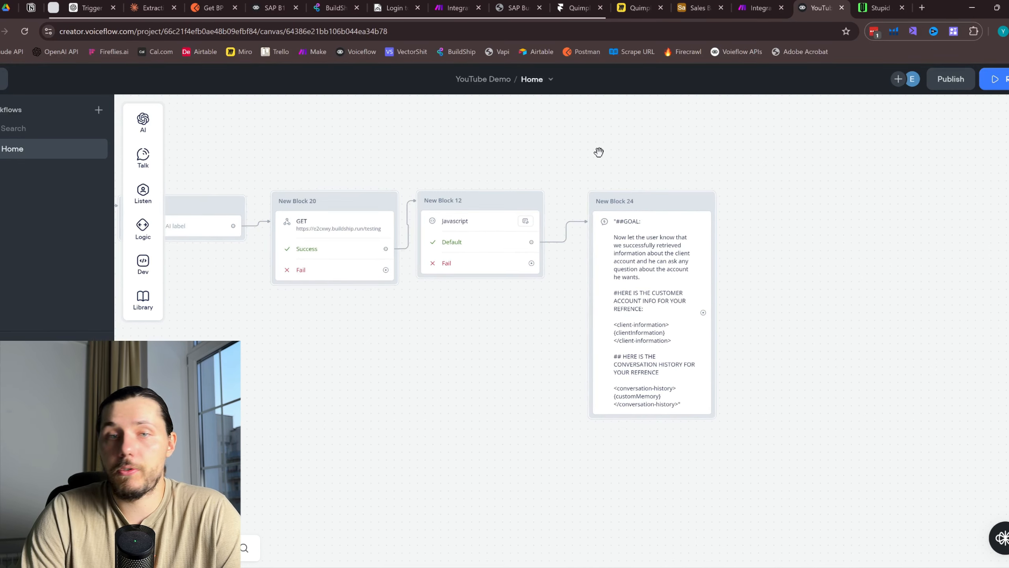
pyautogui.hscroll(4, 667, 168)
pyautogui.hscroll(1, 675, 212)
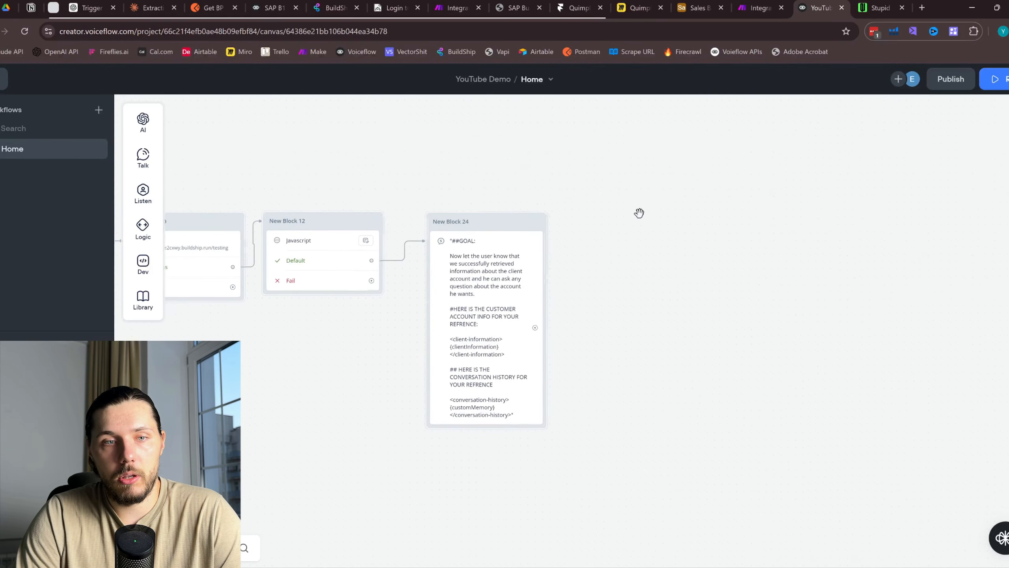
# Attach a Capture step under New Block 24 and duplicate the existing Memory block
pyautogui.moveTo(143, 192)
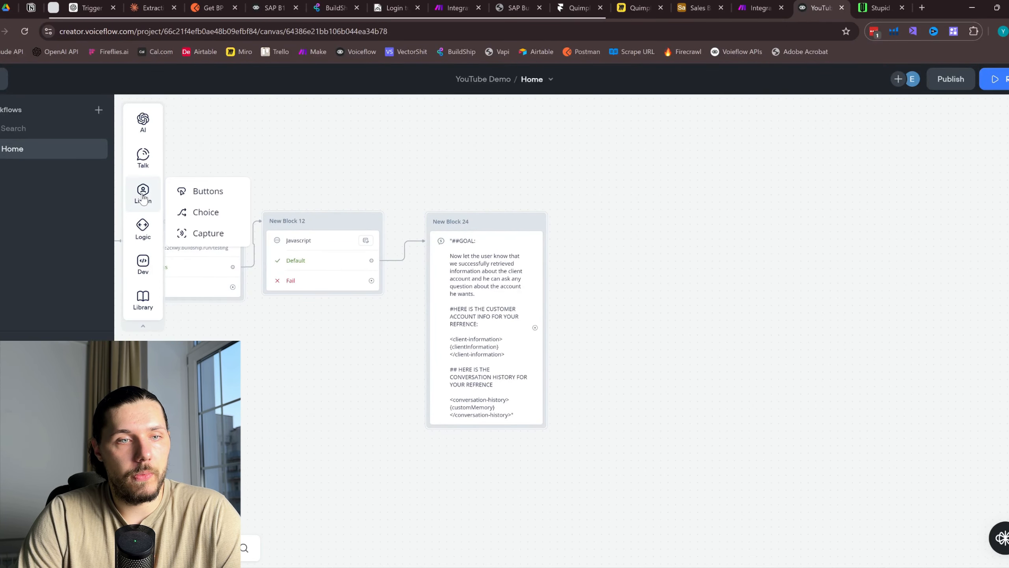
pyautogui.moveTo(196, 232); pyautogui.dragTo(433, 421)
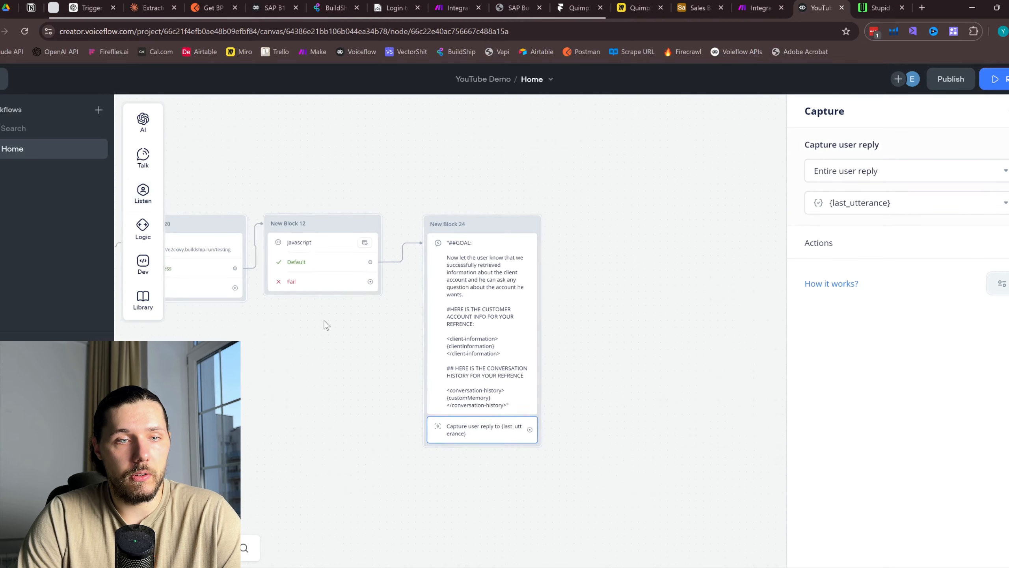
pyautogui.moveTo(253, 375); pyautogui.dragTo(641, 308)
pyautogui.rightClick(459, 277)
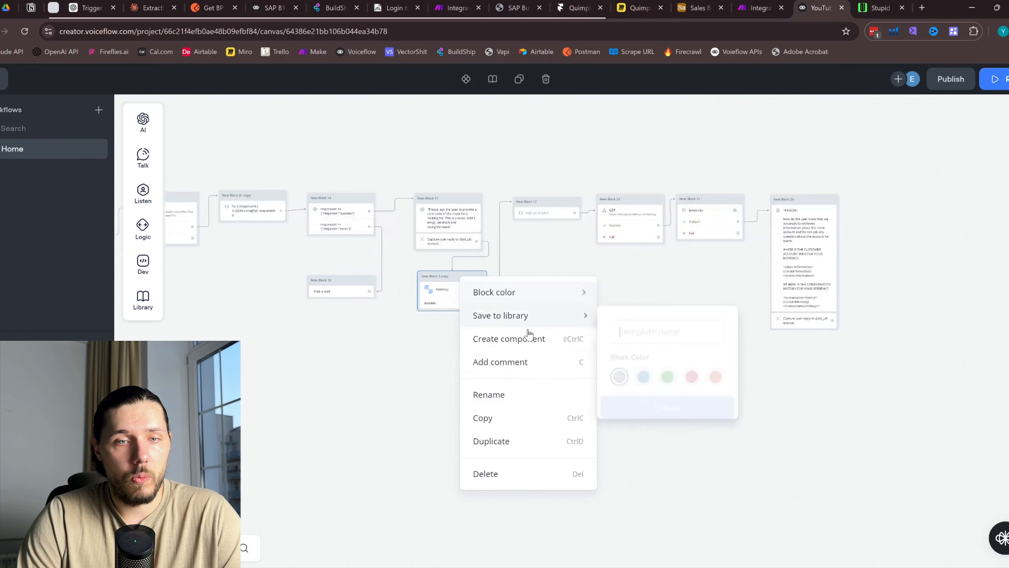
pyautogui.click(521, 444)
# Place the Memory copy below New Block 24 and connect the captured reply into it
pyautogui.moveTo(669, 390); pyautogui.dragTo(595, 383)
pyautogui.scroll(-5, 592, 358)
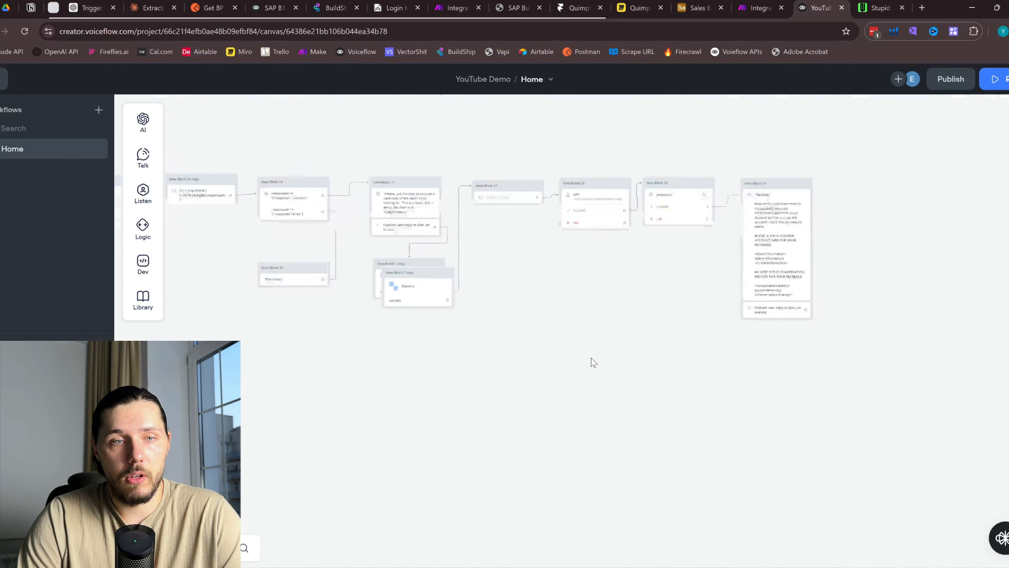
pyautogui.moveTo(648, 366); pyautogui.dragTo(534, 369)
pyautogui.moveTo(329, 289); pyautogui.dragTo(678, 358)
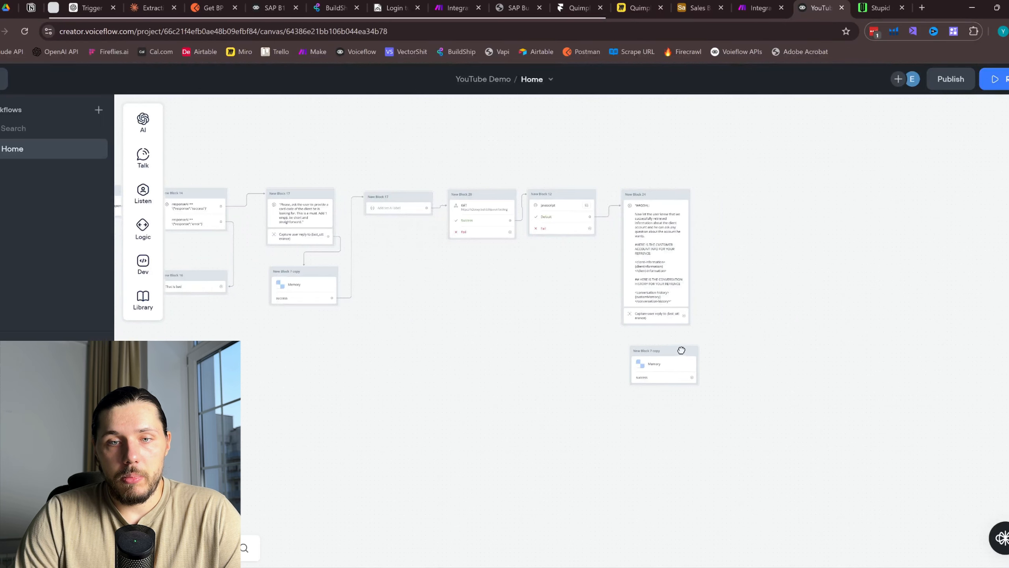
pyautogui.scroll(2, 679, 324)
pyautogui.moveTo(682, 308)
pyautogui.mouseDown()
pyautogui.moveTo(683, 343)
pyautogui.moveTo(671, 350)
pyautogui.mouseUp()
# Loop the Memory block's success path back into New Block 24 and publish the version
pyautogui.scroll(3, 694, 348)
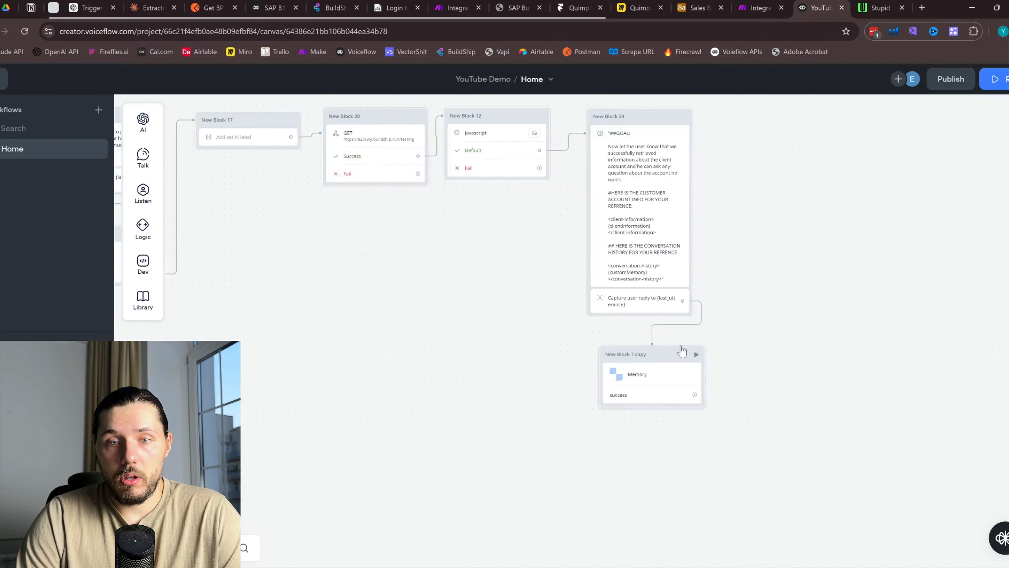
pyautogui.moveTo(698, 403); pyautogui.dragTo(683, 163)
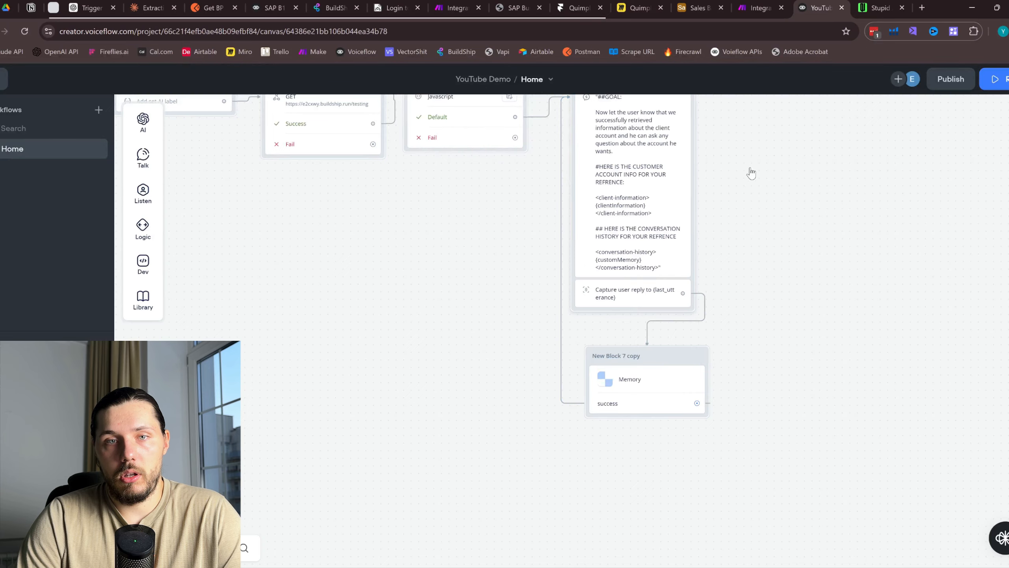
pyautogui.moveTo(751, 171); pyautogui.dragTo(612, 469)
pyautogui.moveTo(650, 552); pyautogui.dragTo(642, 222)
pyautogui.click(950, 79)
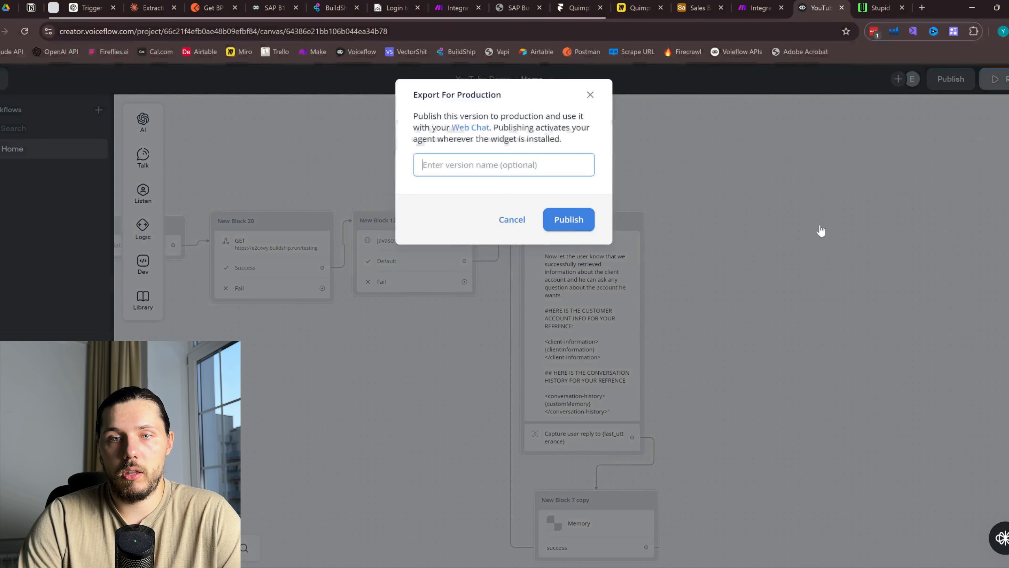
pyautogui.click(559, 222)
pyautogui.click(639, 7)
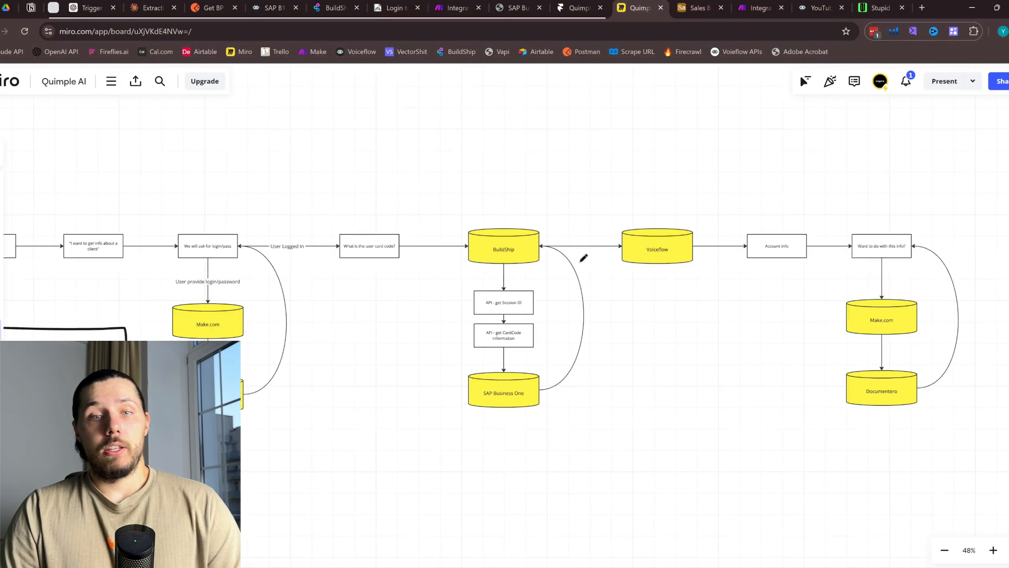
pyautogui.scroll(-3, 584, 258)
pyautogui.moveTo(191, 213)
pyautogui.mouseDown()
pyautogui.moveTo(356, 467)
pyautogui.moveTo(665, 210)
pyautogui.moveTo(156, 214)
pyautogui.mouseUp()
pyautogui.moveTo(184, 161); pyautogui.dragTo(502, 452)
pyautogui.moveTo(618, 180); pyautogui.dragTo(250, 408)
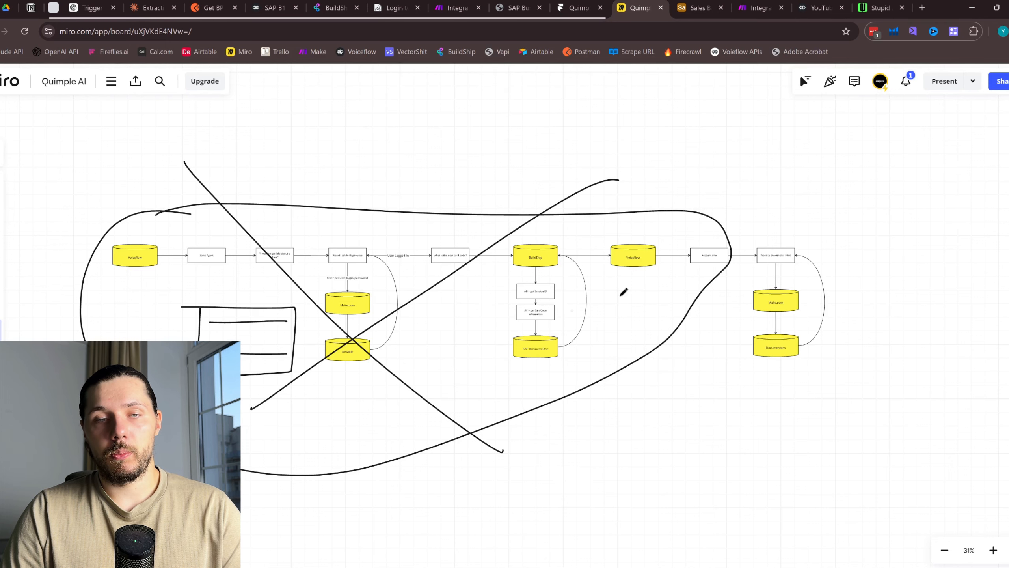
pyautogui.scroll(3, 635, 290)
pyautogui.moveTo(838, 194)
pyautogui.mouseDown()
pyautogui.moveTo(1007, 254)
pyautogui.moveTo(775, 177)
pyautogui.mouseUp()
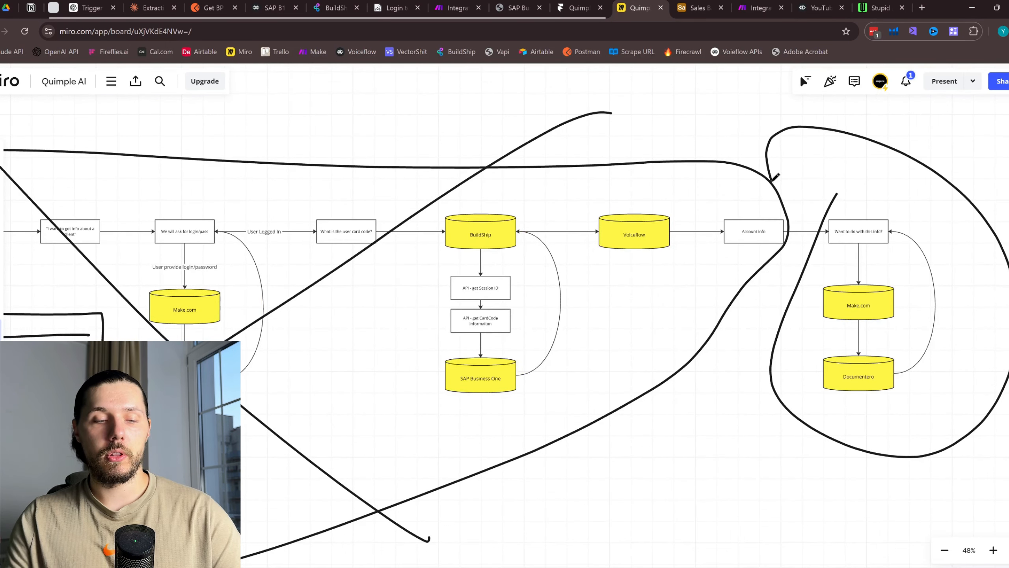
pyautogui.hotkey('ctrl', 'z')
pyautogui.hotkey('ctrl', 'z')
pyautogui.hotkey('ctrl', 'z')
pyautogui.hotkey('ctrl', 'z')
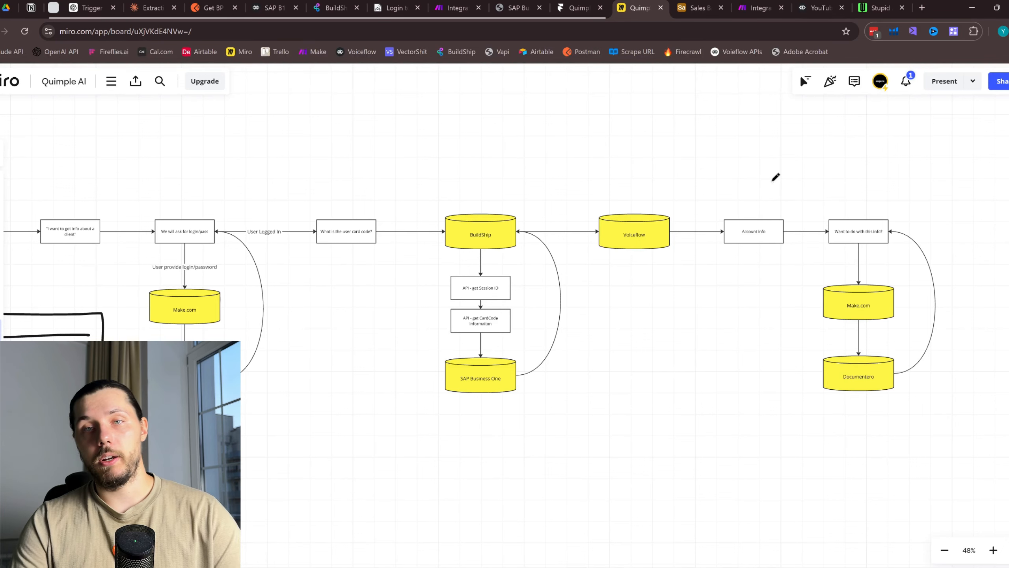
pyautogui.hotkey('ctrl', 'z')
pyautogui.hotkey('ctrl', 'z')
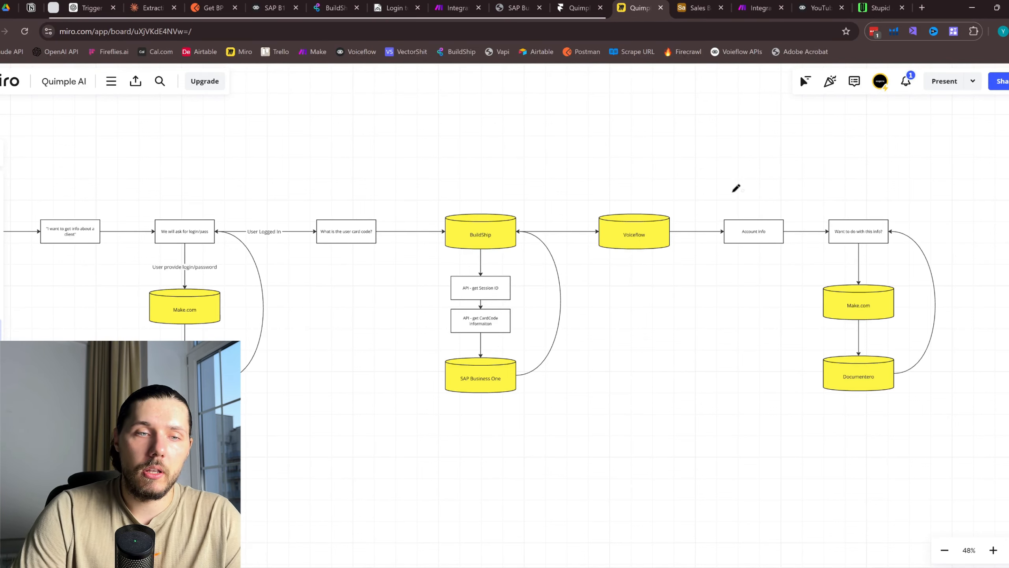
pyautogui.hscroll(-3, 699, 192)
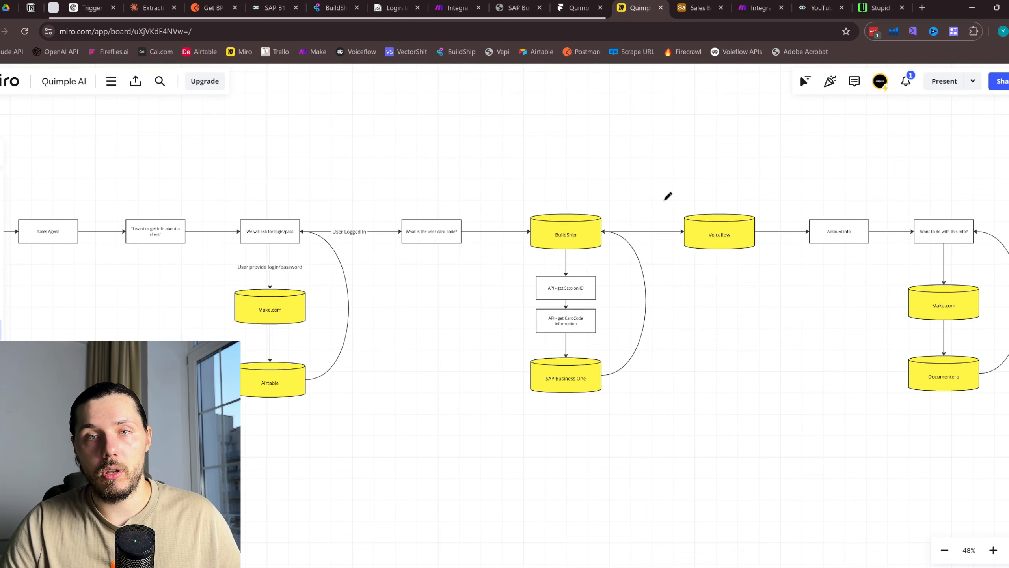
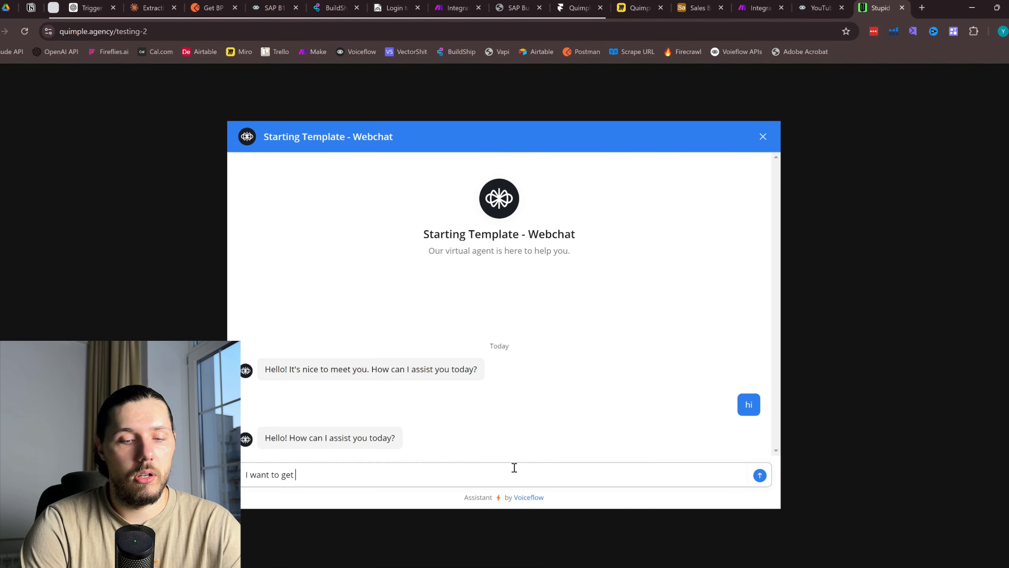
# Ask the webchat to get account information and confirm the login details are remembered
pyautogui.write('accou')
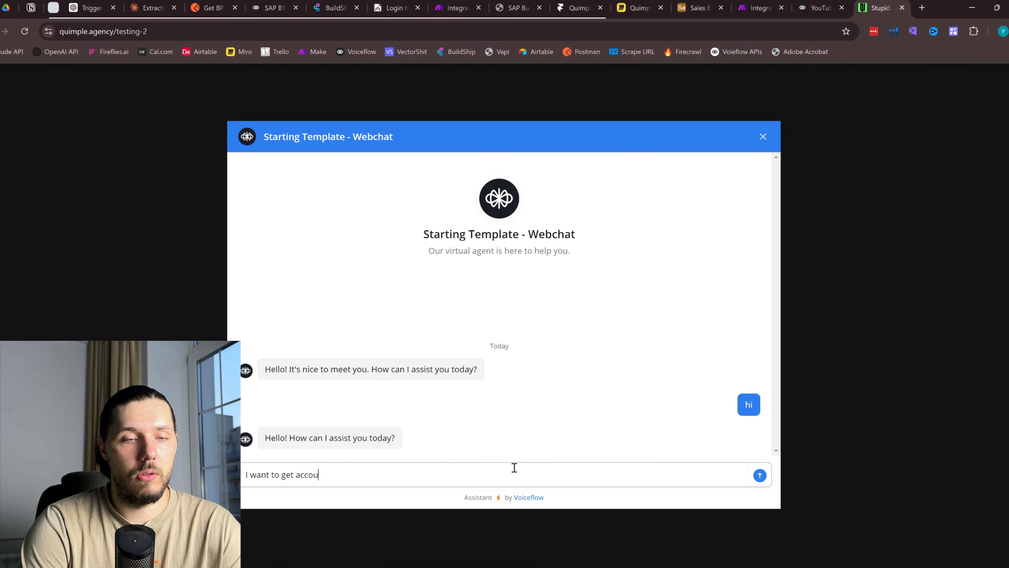
pyautogui.write('nt information')
pyautogui.press('Return')
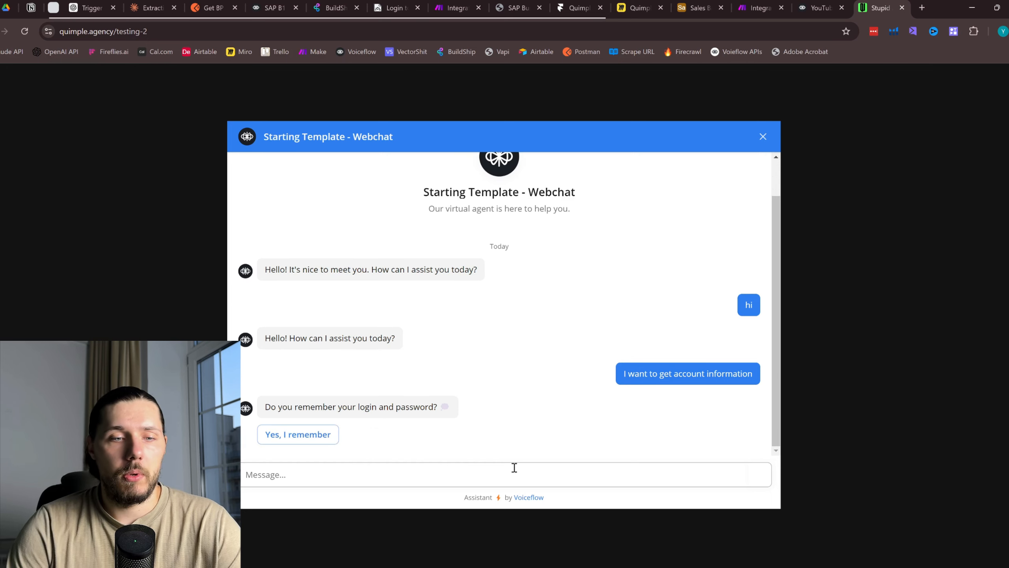
pyautogui.click(315, 439)
# Copy the first account's name from the Airtable table into the form's Login field
pyautogui.click(767, 4)
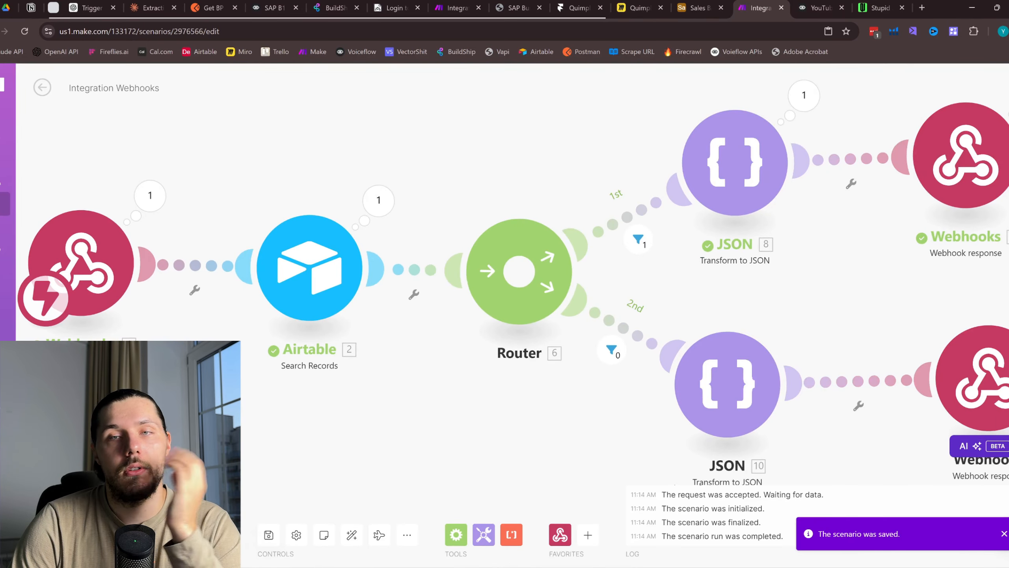
pyautogui.click(710, 3)
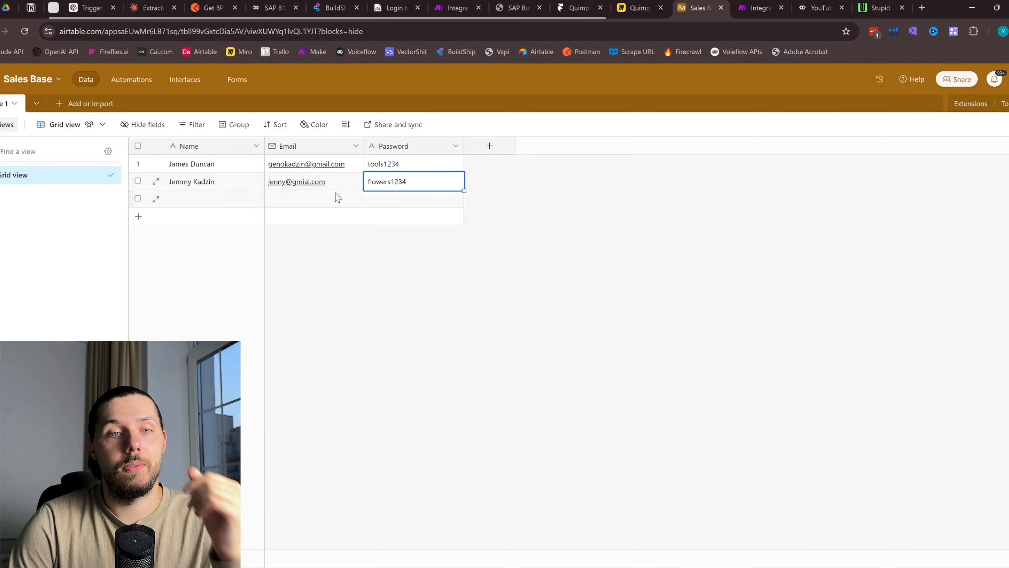
pyautogui.click(225, 171)
pyautogui.hotkey('ctrl', 'c')
pyautogui.click(880, 7)
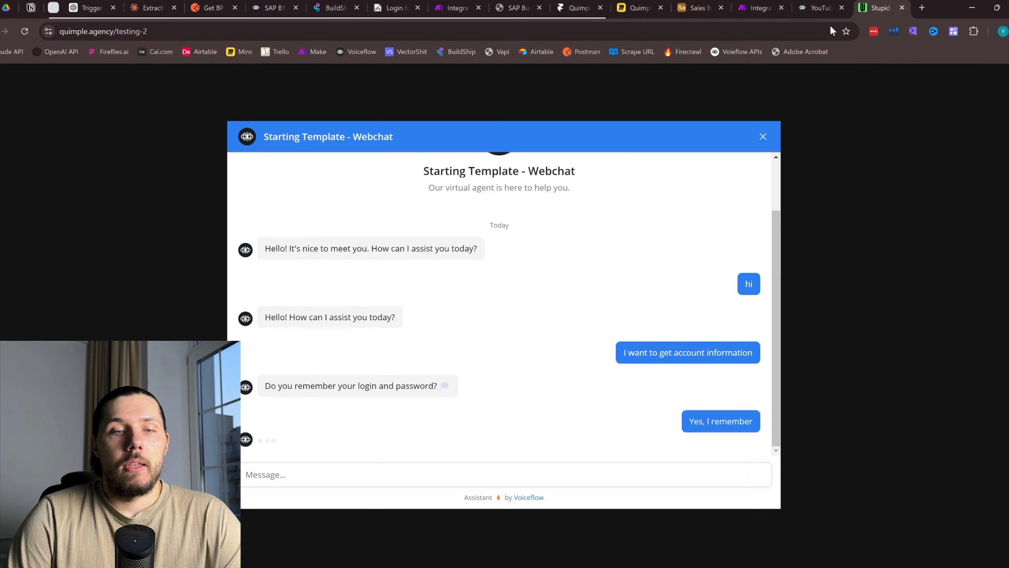
pyautogui.click(322, 365)
pyautogui.hotkey('ctrl', 'v')
# Paste the account's password from Airtable, submit the form, and highlight the 'That is bad' reply
pyautogui.click(715, 4)
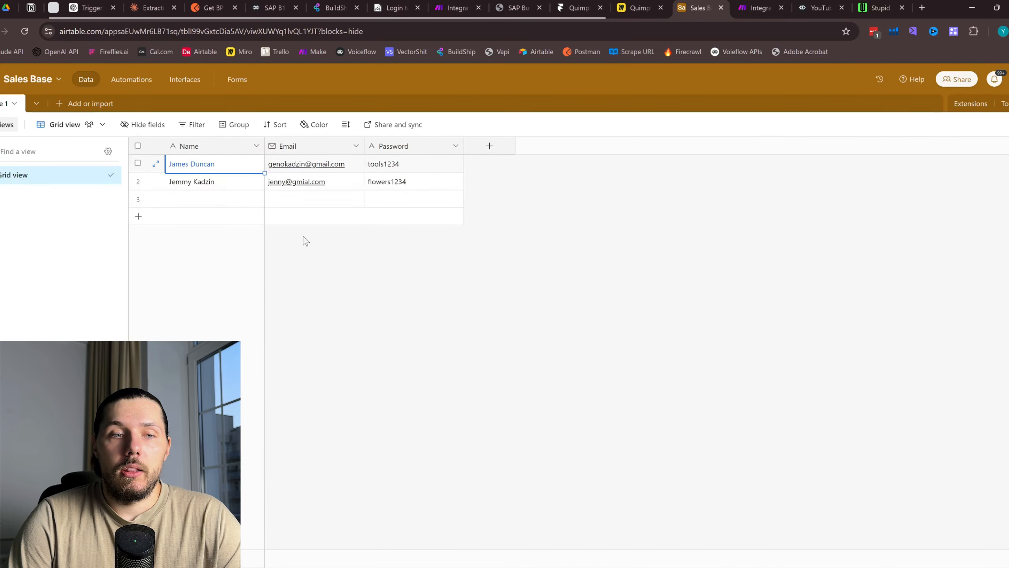
pyautogui.click(436, 167)
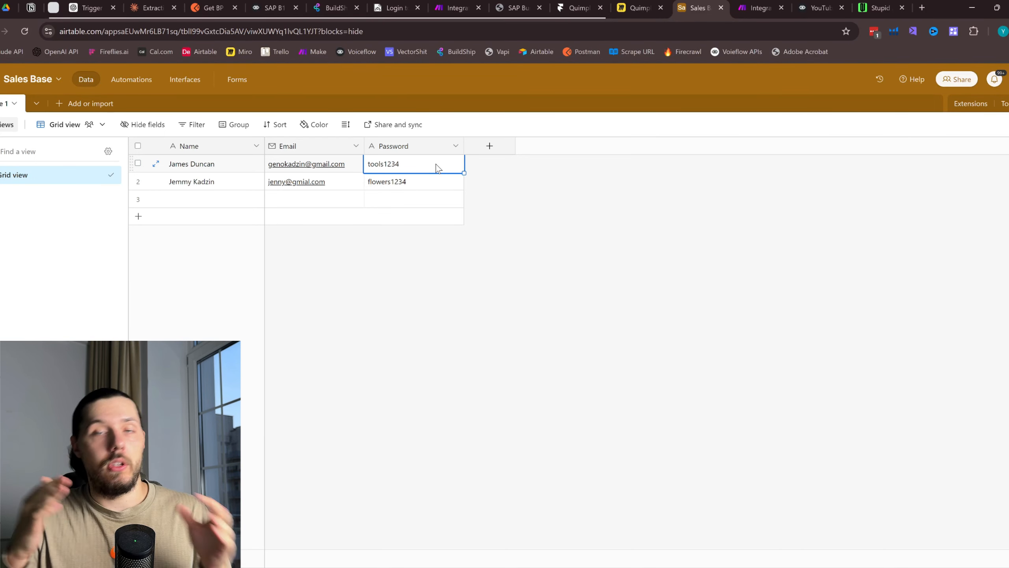
pyautogui.click(803, 3)
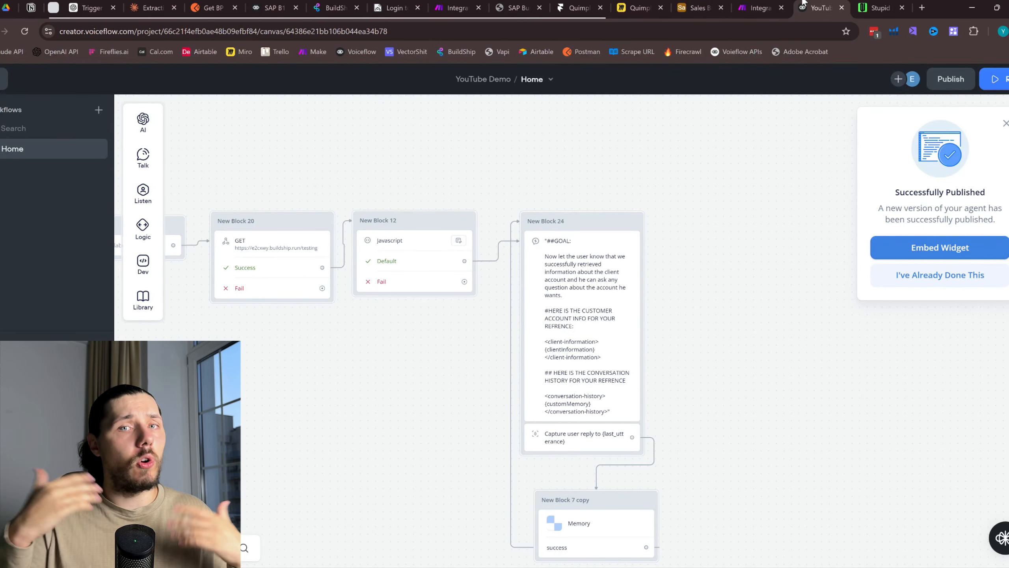
pyautogui.click(868, 8)
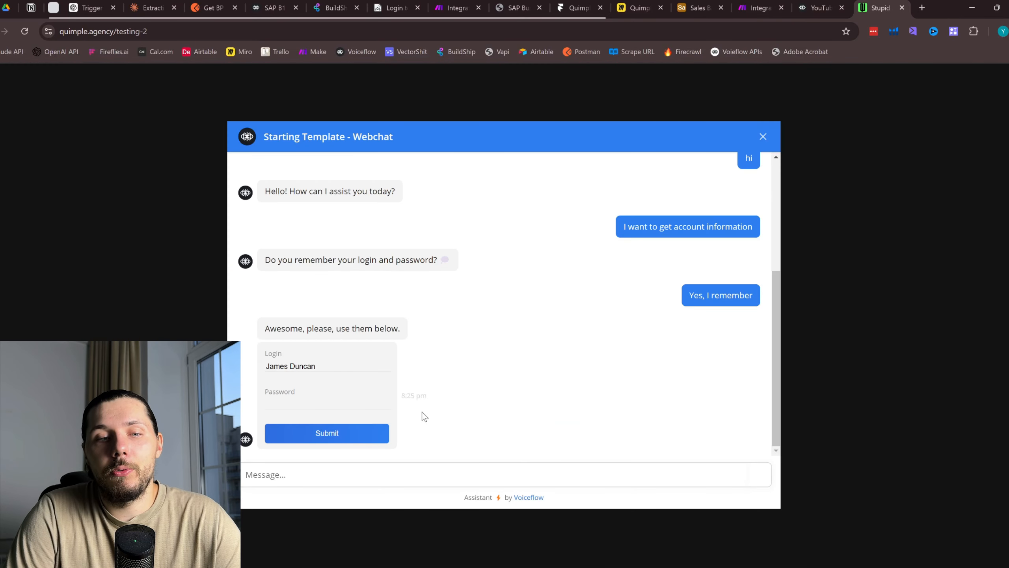
pyautogui.hotkey('ctrl', 'v')
pyautogui.click(316, 433)
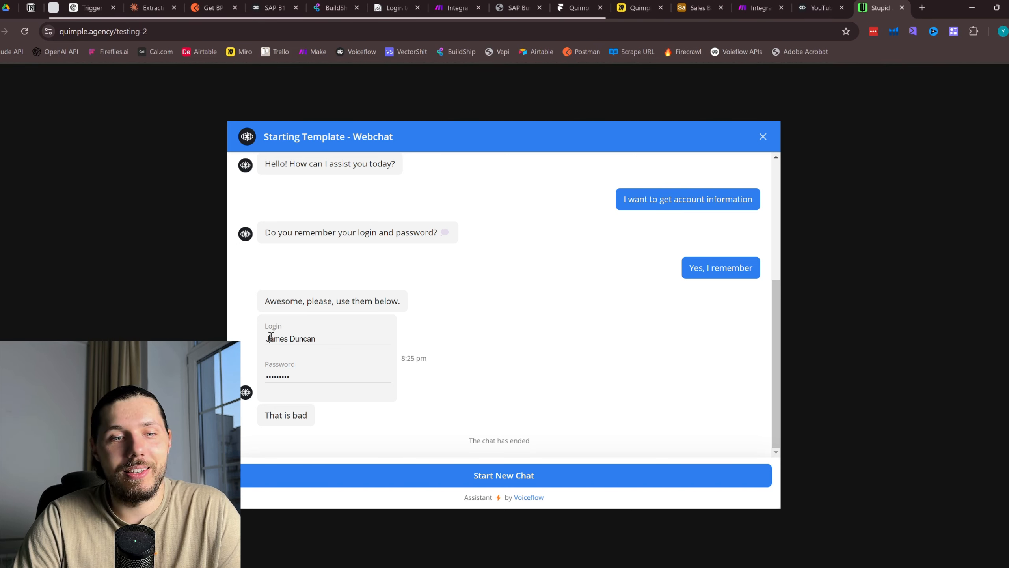
pyautogui.moveTo(269, 339); pyautogui.dragTo(302, 373)
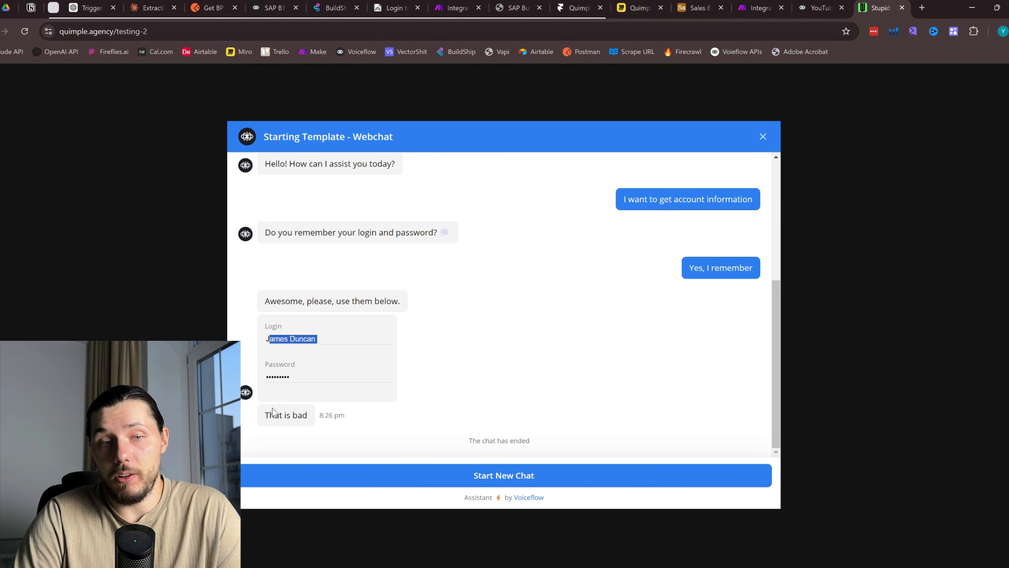
pyautogui.moveTo(270, 415); pyautogui.dragTo(322, 416)
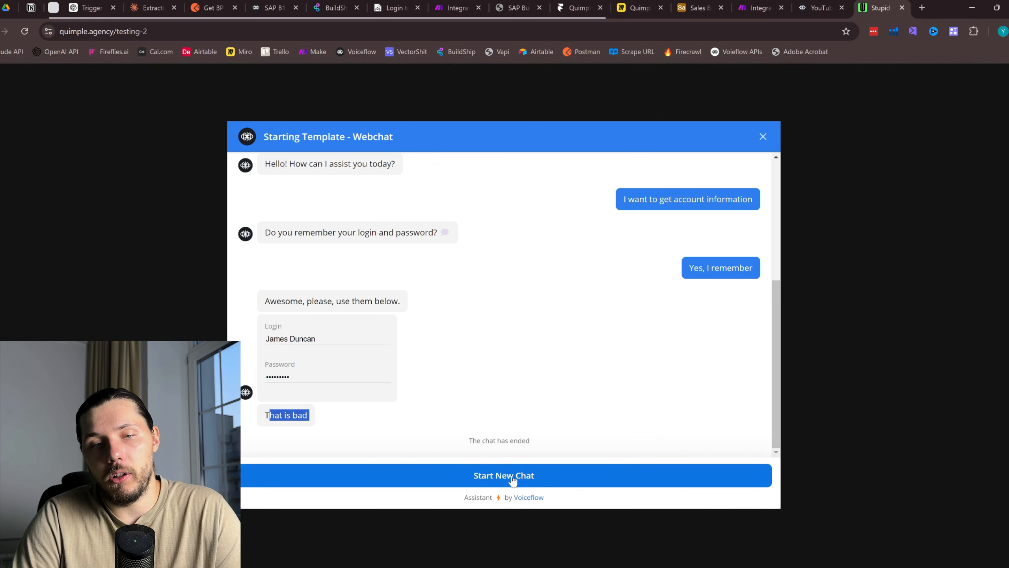
# Start a new chat, request client information, and confirm the login details are remembered
pyautogui.click(501, 485)
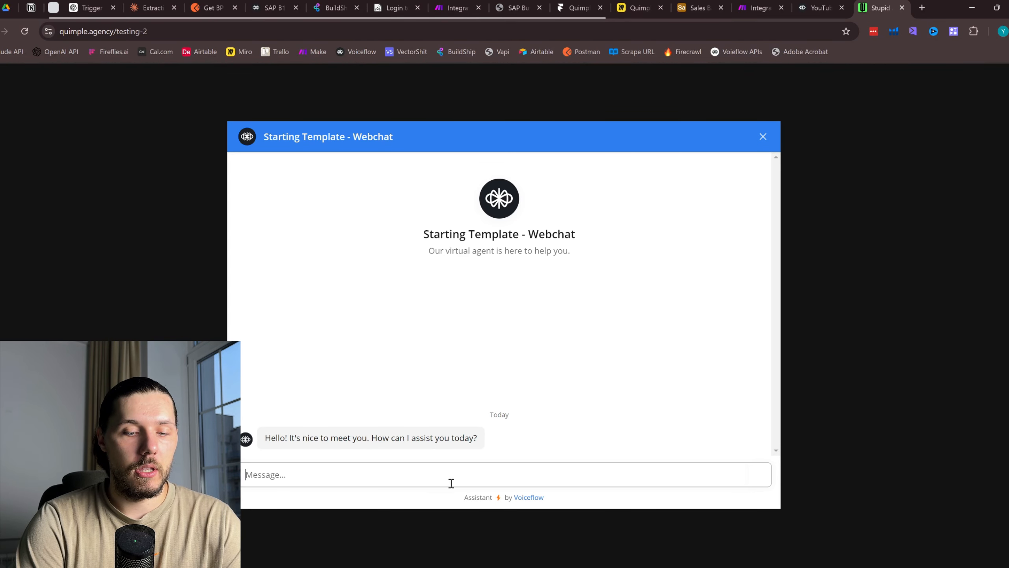
pyautogui.write('get client')
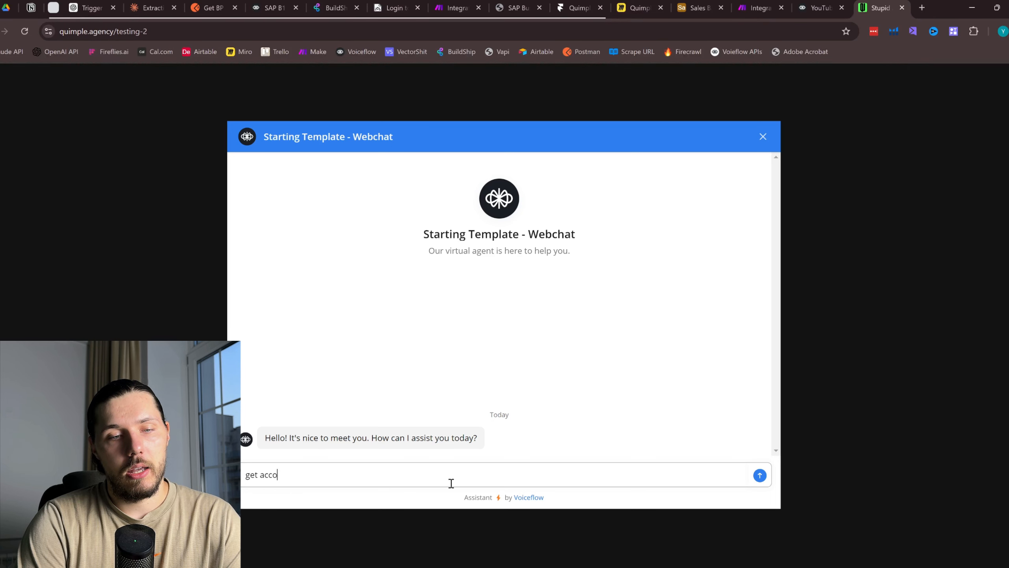
pyautogui.write('nformation')
pyautogui.press('Return')
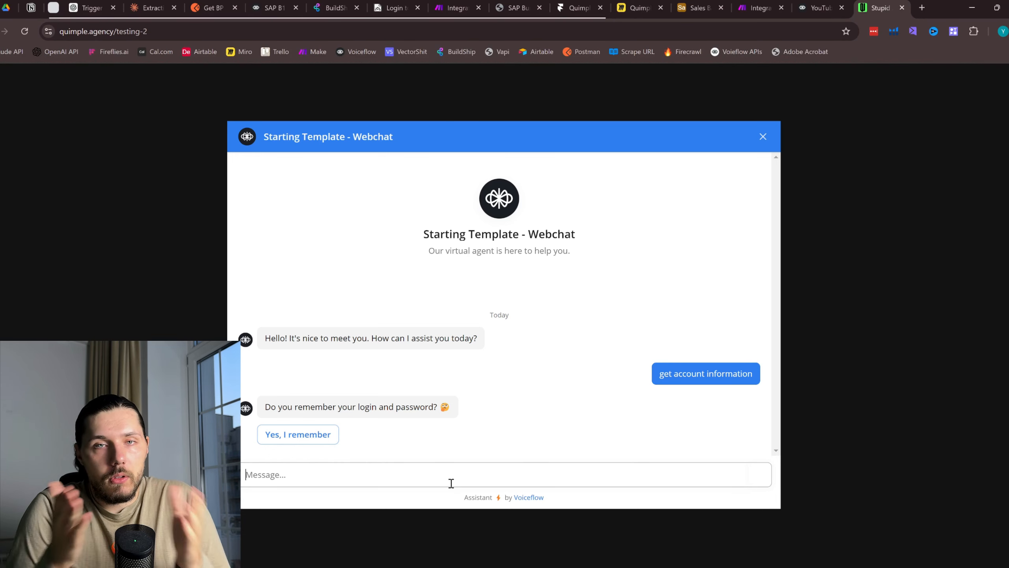
pyautogui.click(325, 434)
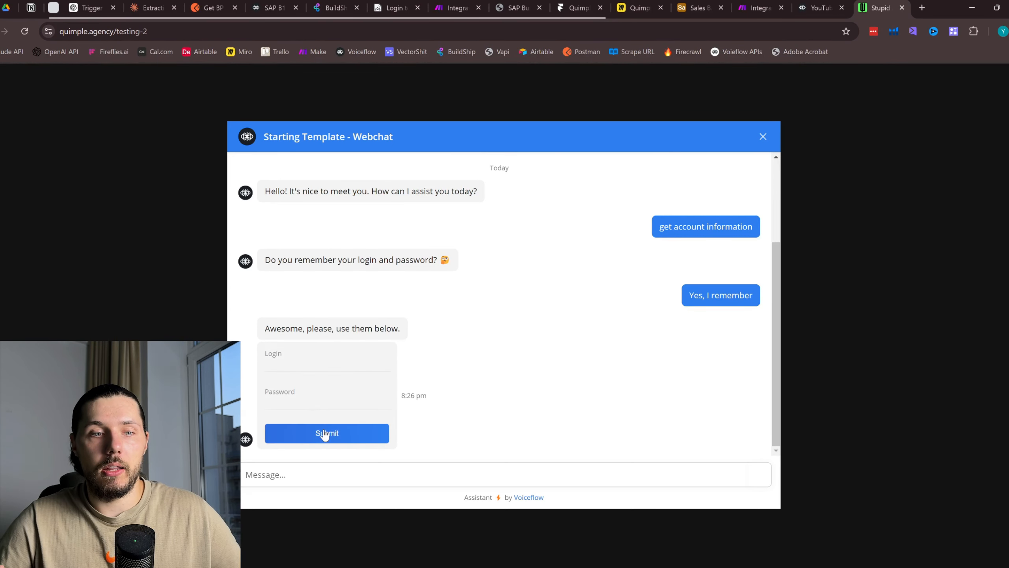
# Fill the login form with the first account's email and password from Airtable and submit it
pyautogui.click(678, 4)
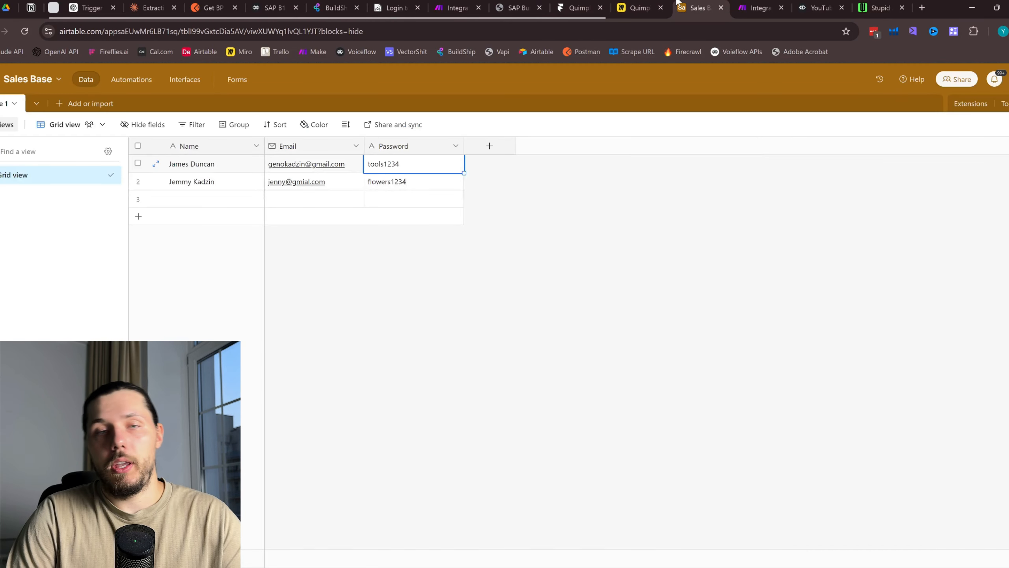
pyautogui.click(354, 168)
pyautogui.click(878, 8)
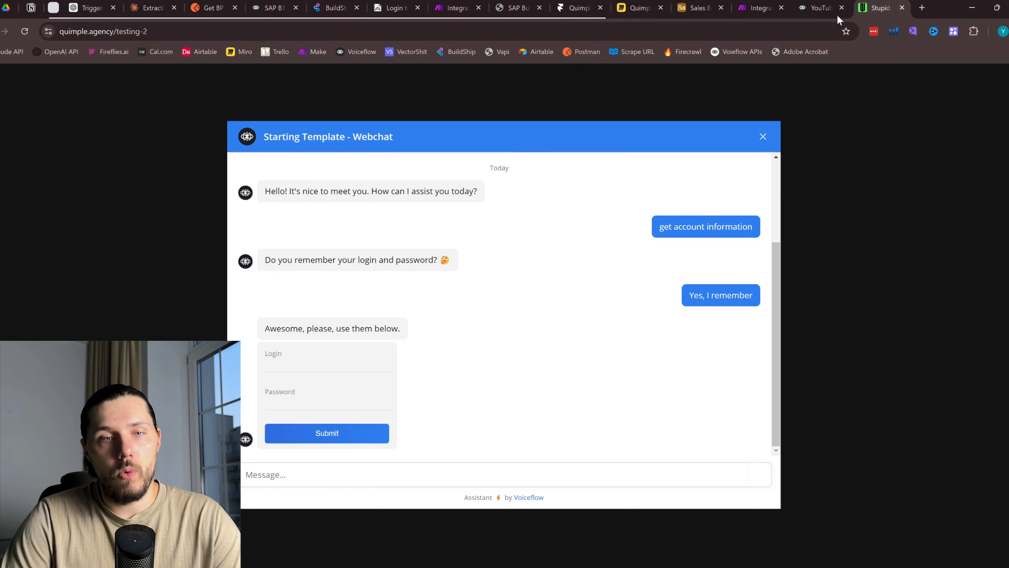
pyautogui.click(310, 358)
pyautogui.hotkey('ctrl', 'v')
pyautogui.click(696, 9)
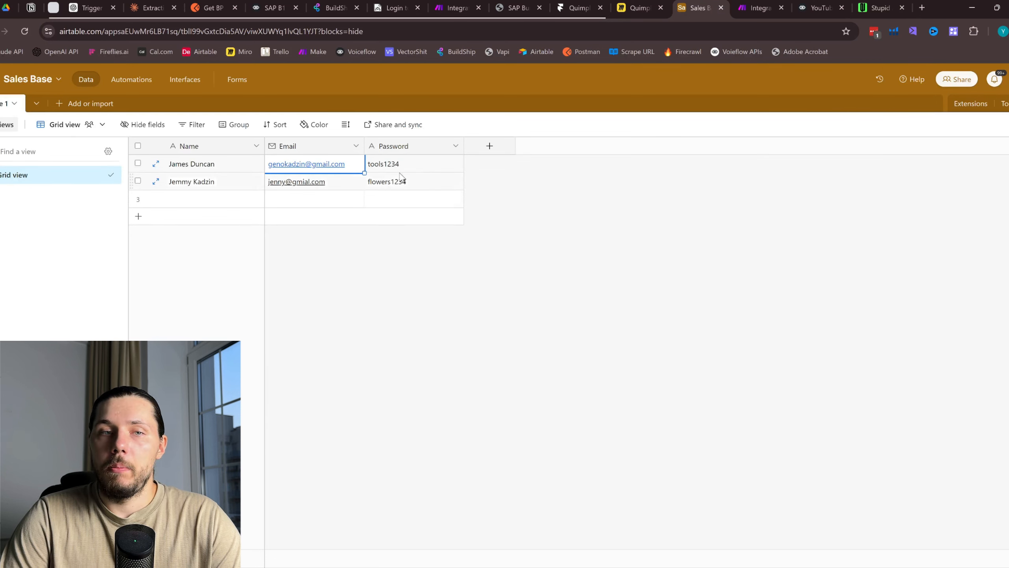
pyautogui.click(435, 170)
pyautogui.click(878, 7)
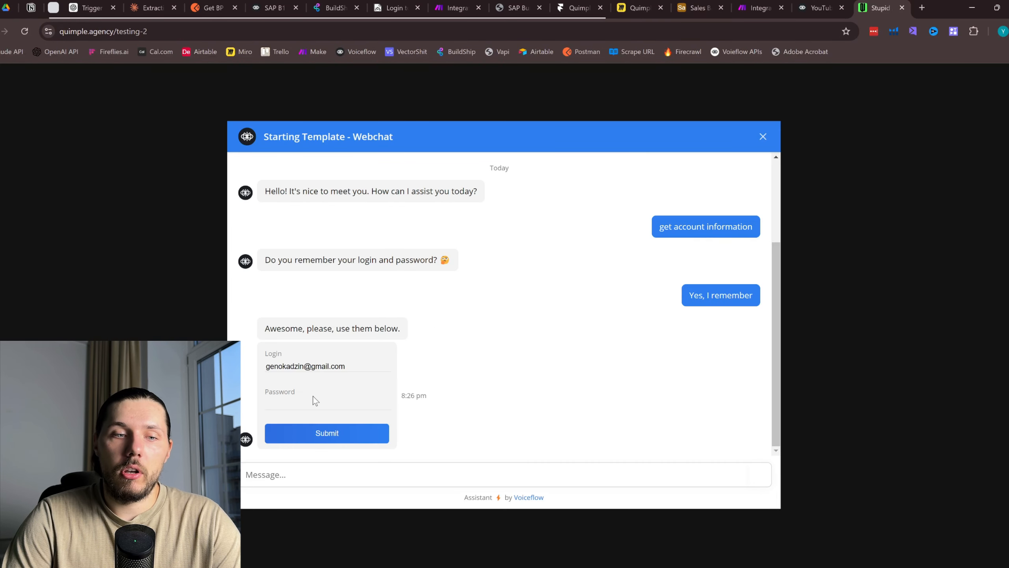
pyautogui.click(295, 403)
pyautogui.hotkey('ctrl', 'v')
pyautogui.click(325, 432)
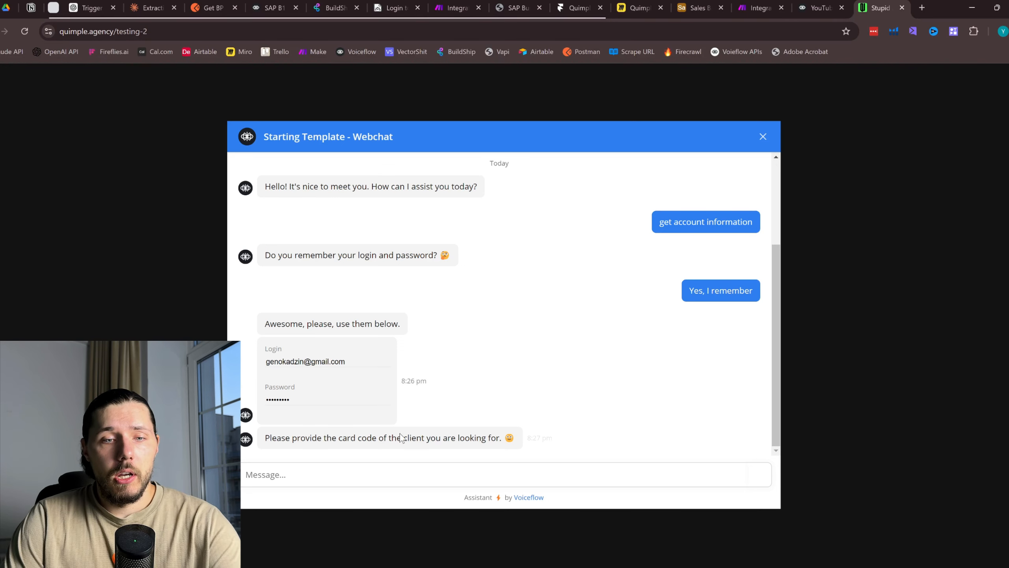
# Send the client's card code in reply, then reload the BuildShip 'YouTube Demo' workflow
pyautogui.click(418, 482)
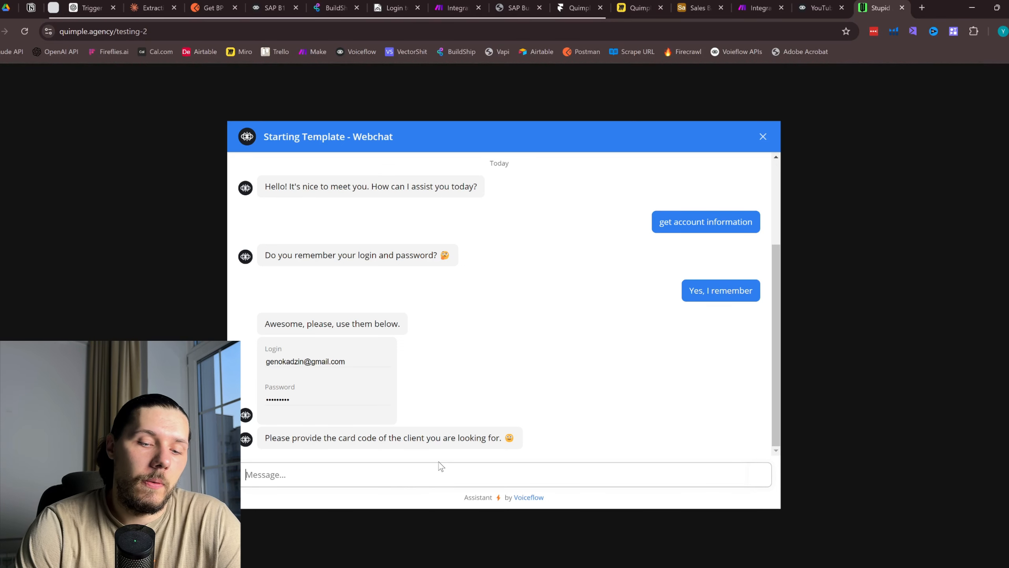
pyautogui.write('The client is 1')
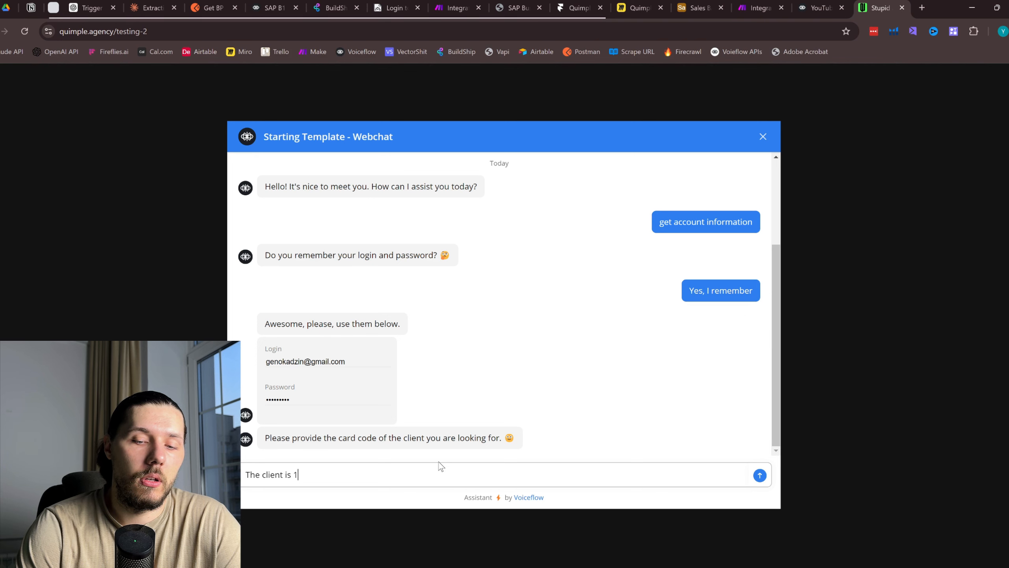
pyautogui.write('002')
pyautogui.press('Return')
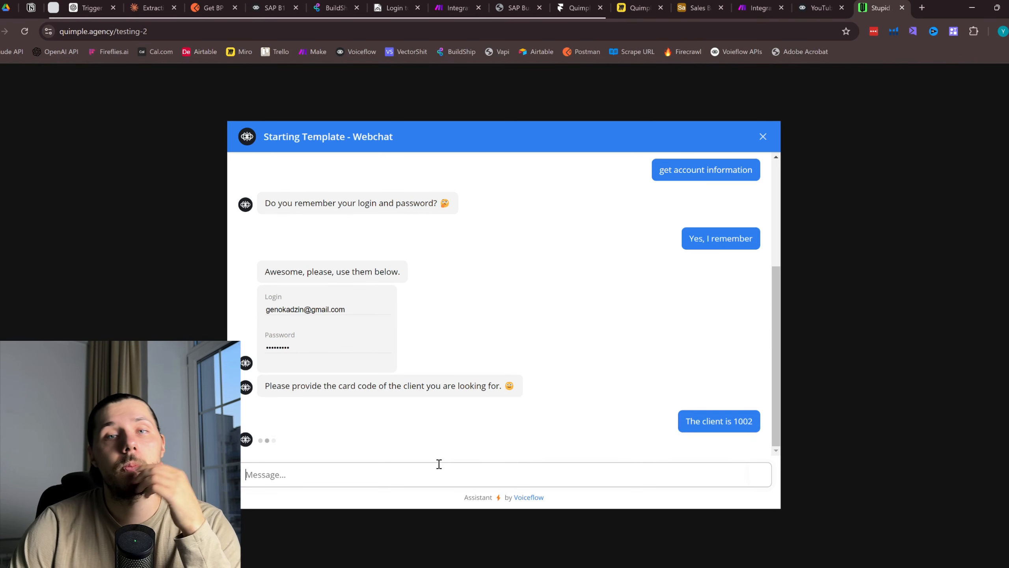
pyautogui.click(343, 2)
pyautogui.click(28, 31)
pyautogui.moveTo(347, 6); pyautogui.dragTo(164, 3)
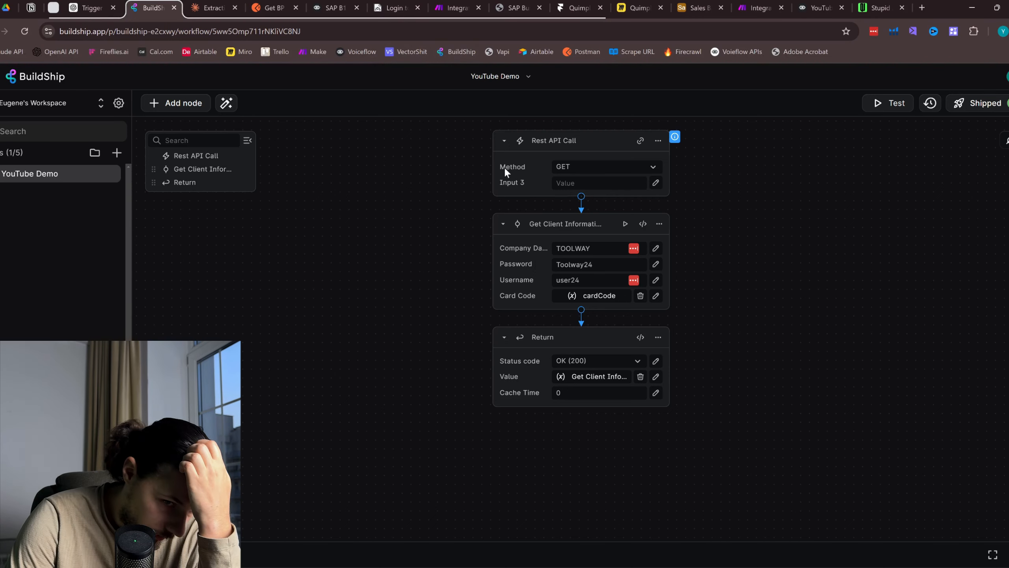
pyautogui.click(110, 176)
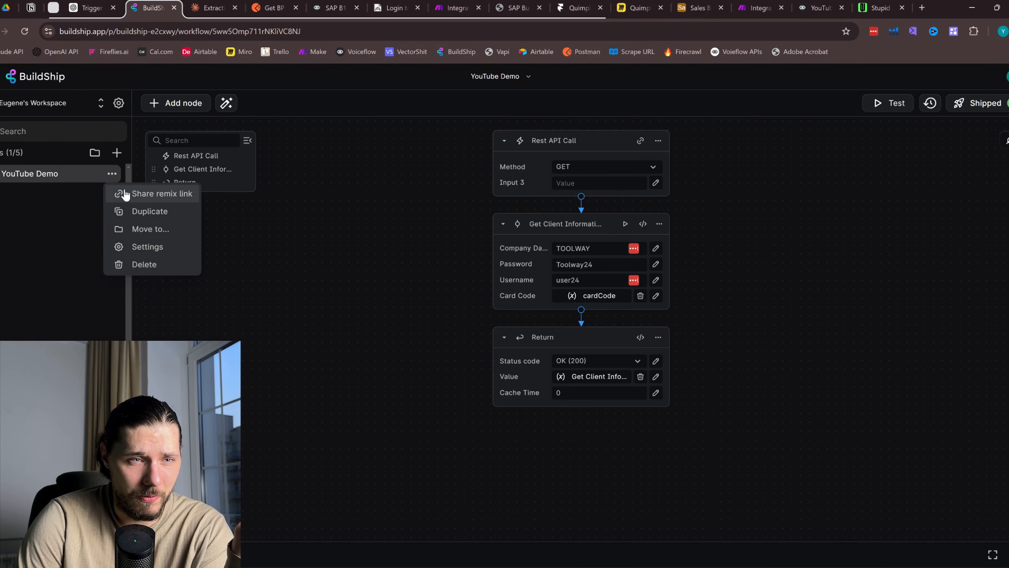
pyautogui.click(434, 299)
pyautogui.click(880, 7)
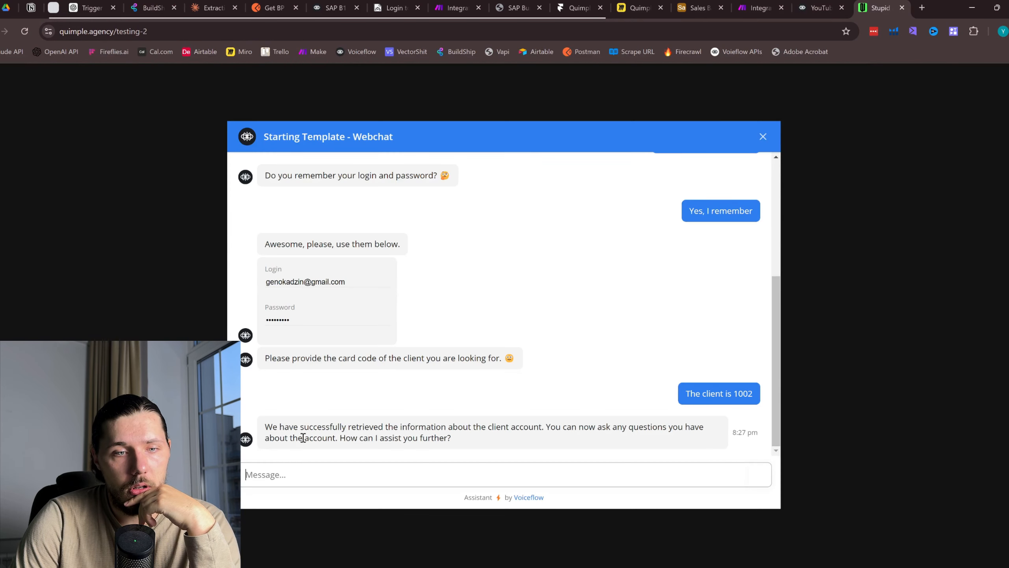
# Ask the webchat 'what is the client address?' and review the login-prompt reply it returns
pyautogui.moveTo(300, 432); pyautogui.dragTo(566, 443)
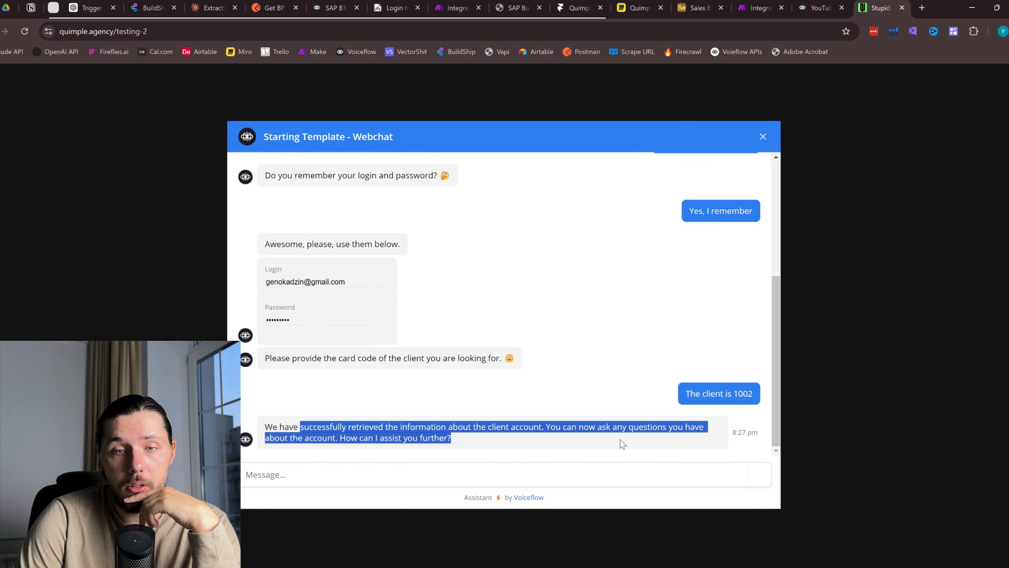
pyautogui.moveTo(473, 442); pyautogui.dragTo(313, 475)
pyautogui.click(313, 475)
pyautogui.write('what ')
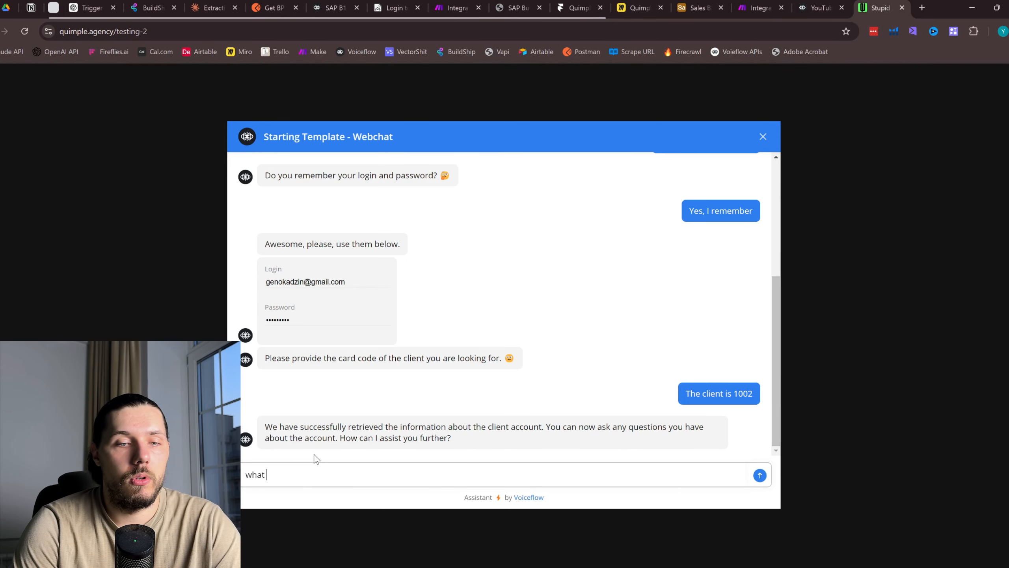
pyautogui.write('is the client addre')
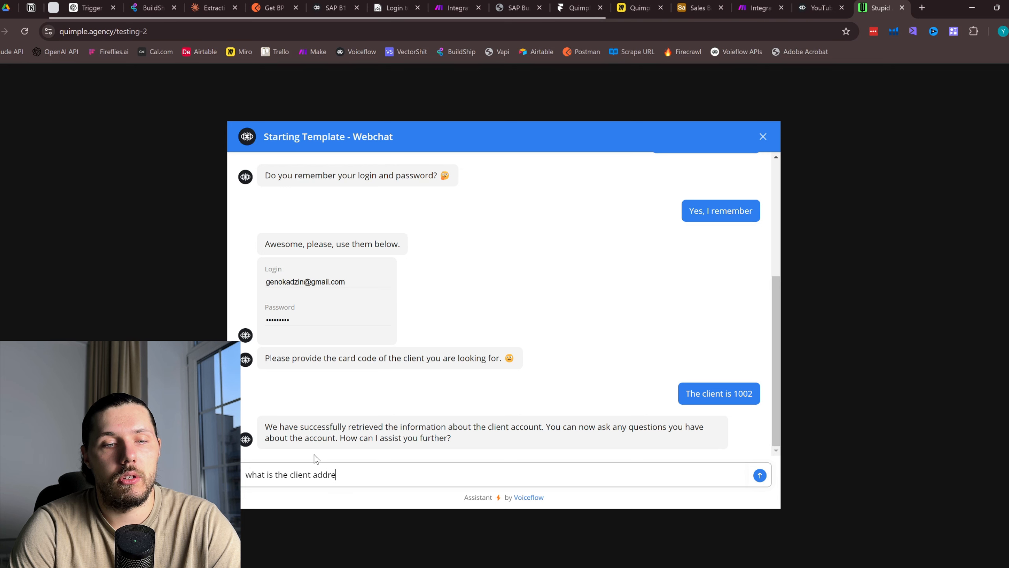
pyautogui.write('ss?')
pyautogui.press('Return')
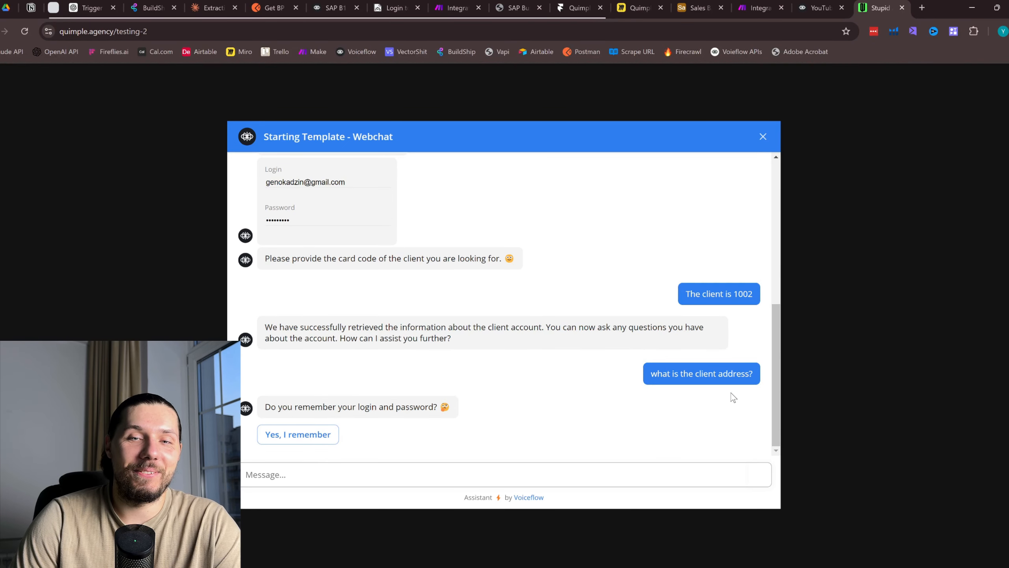
pyautogui.moveTo(652, 373); pyautogui.dragTo(696, 379)
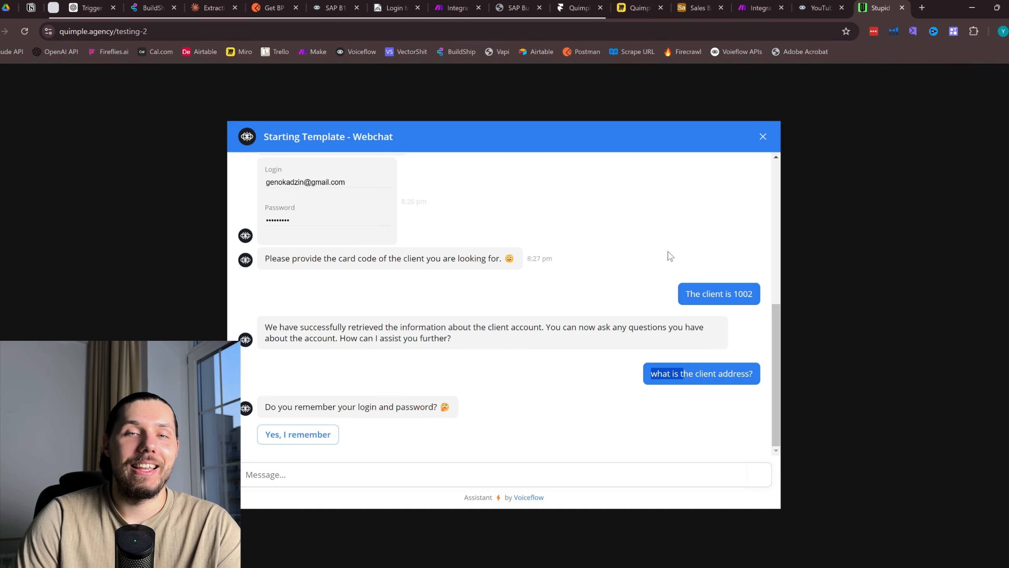
pyautogui.scroll(5, 668, 250)
pyautogui.scroll(-4, 654, 321)
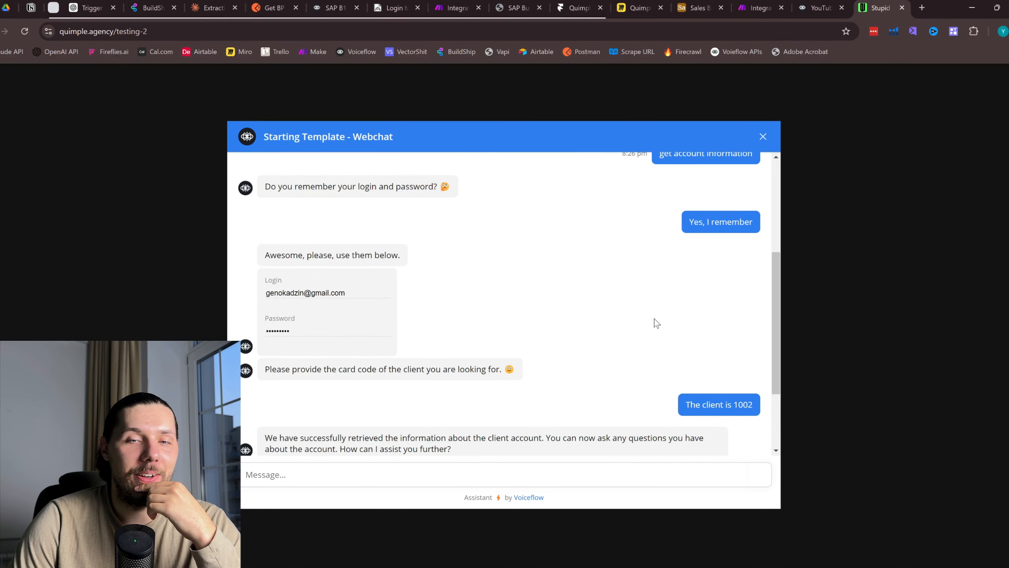
pyautogui.click(819, 8)
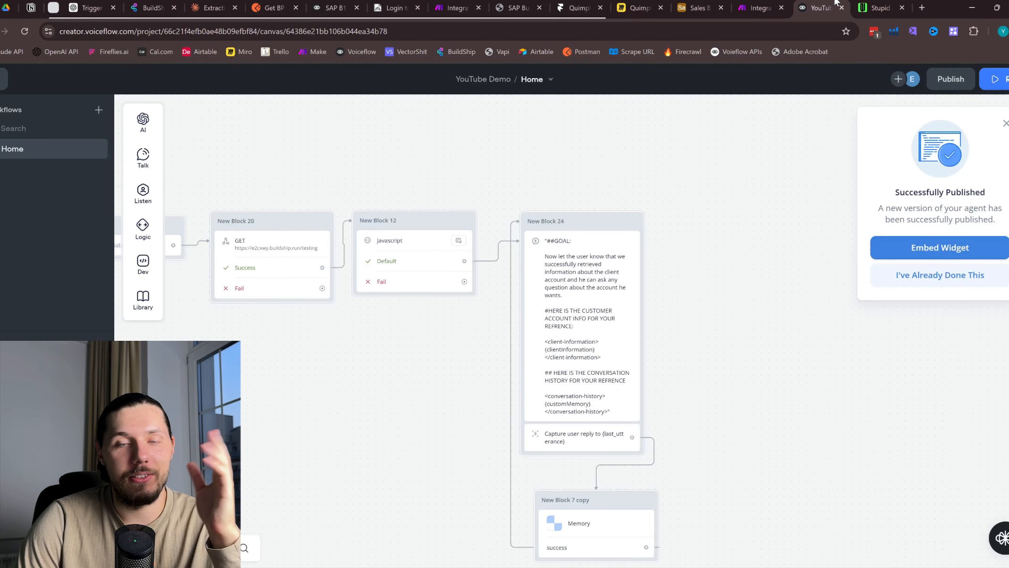
# Dismiss the publish notice and pan through the Account Information flow to New Block 24 and Memory
pyautogui.click(1006, 124)
pyautogui.moveTo(418, 163); pyautogui.dragTo(761, 196)
pyautogui.moveTo(464, 204); pyautogui.dragTo(603, 206)
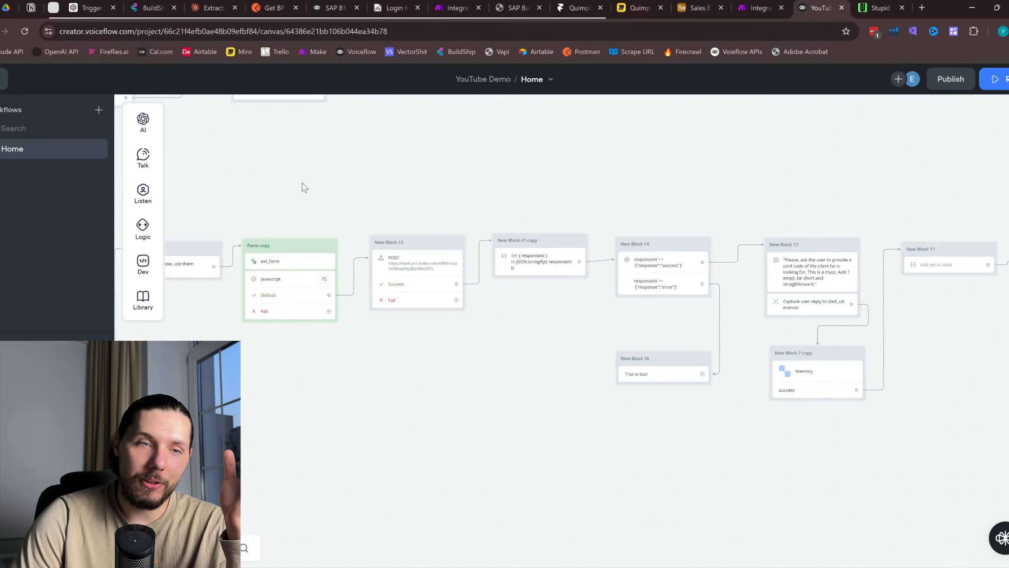
pyautogui.moveTo(220, 179); pyautogui.dragTo(512, 183)
pyautogui.scroll(2, 236, 258)
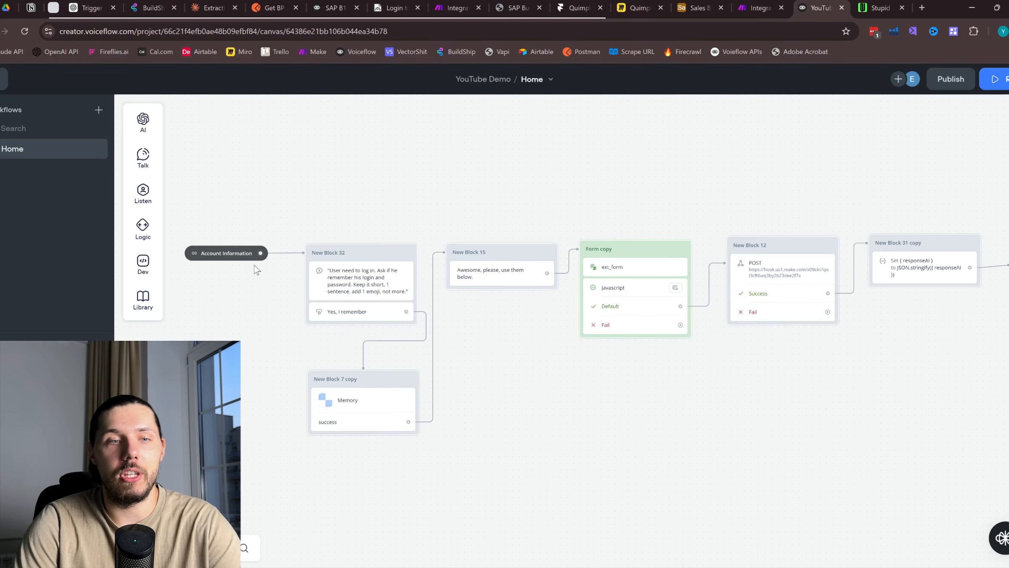
pyautogui.moveTo(779, 174); pyautogui.dragTo(338, 175)
pyautogui.moveTo(952, 199); pyautogui.dragTo(377, 169)
pyautogui.moveTo(882, 157); pyautogui.dragTo(529, 112)
pyautogui.scroll(1, 564, 440)
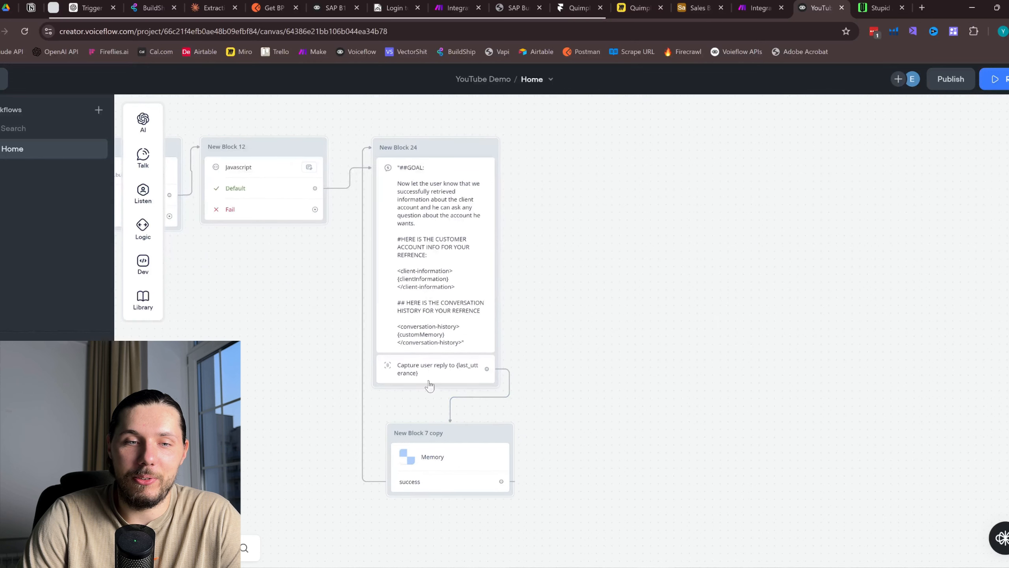
# Limit the Capture step's intent scoping to only intents in this step
pyautogui.click(429, 383)
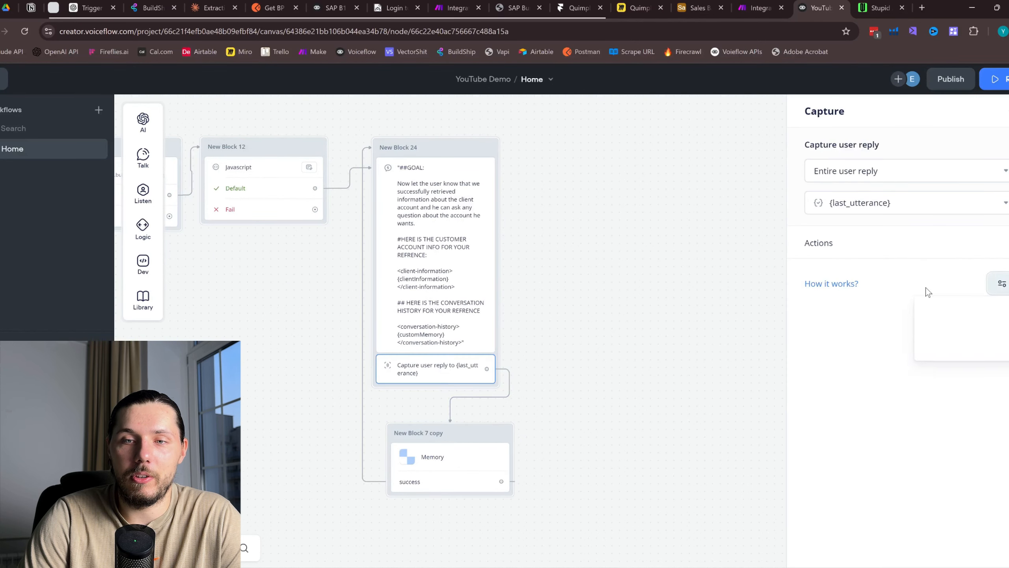
pyautogui.moveTo(961, 314)
pyautogui.click(819, 330)
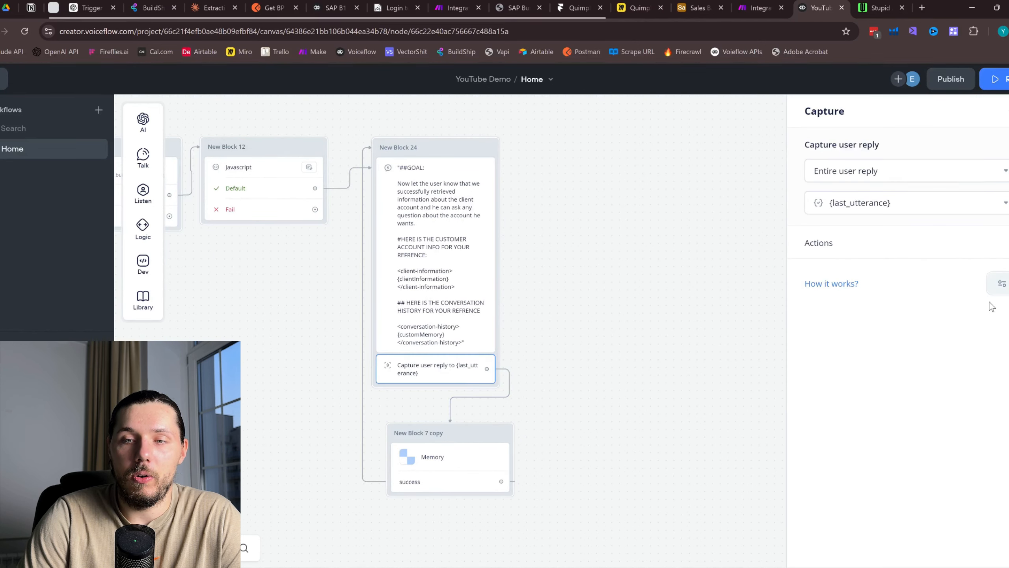
pyautogui.click(1002, 283)
pyautogui.click(592, 393)
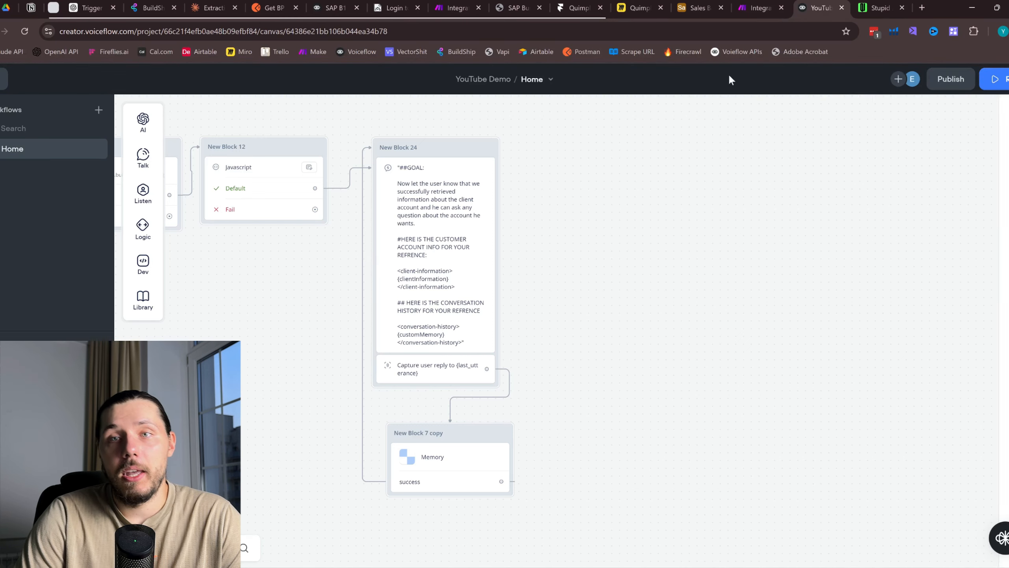
# Recheck the webchat reply, then open New Block 20's GET request to inspect its cardCode parameter
pyautogui.click(878, 7)
pyautogui.moveTo(323, 370); pyautogui.dragTo(521, 385)
pyautogui.scroll(-3, 516, 382)
pyautogui.click(818, 7)
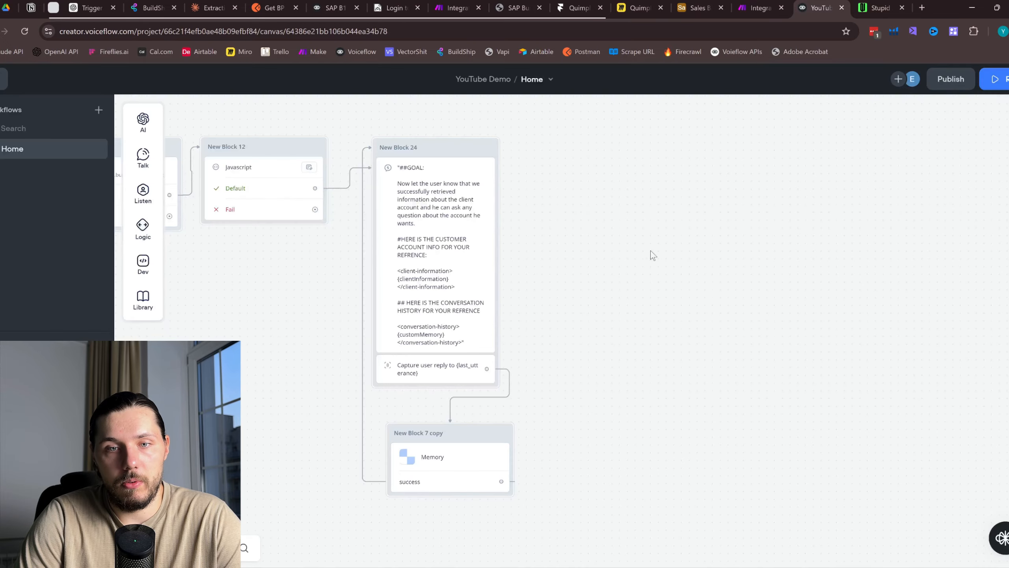
pyautogui.scroll(-2, 522, 298)
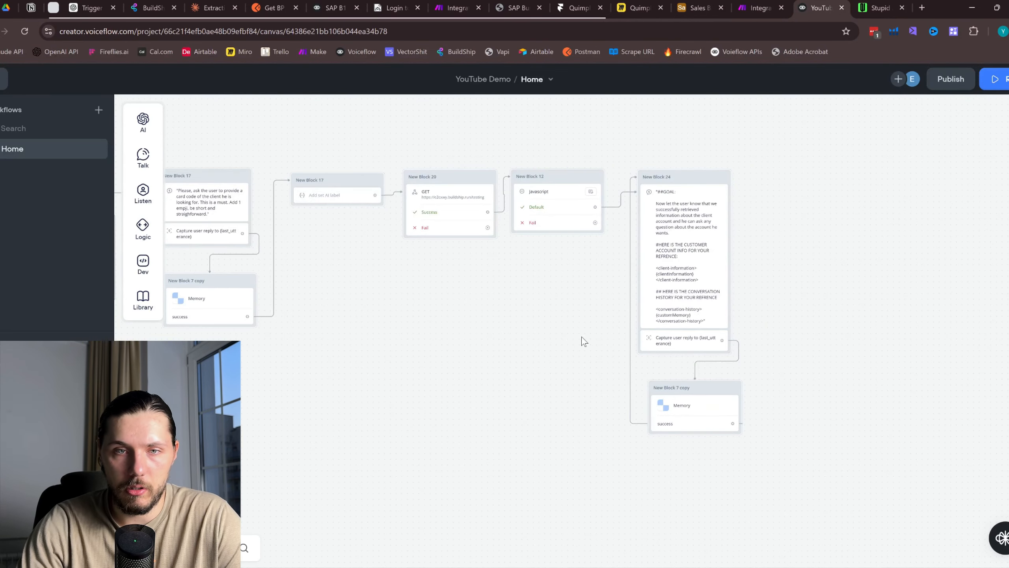
pyautogui.scroll(3, 589, 326)
pyautogui.moveTo(598, 263); pyautogui.dragTo(555, 288)
pyautogui.moveTo(870, 263); pyautogui.dragTo(866, 284)
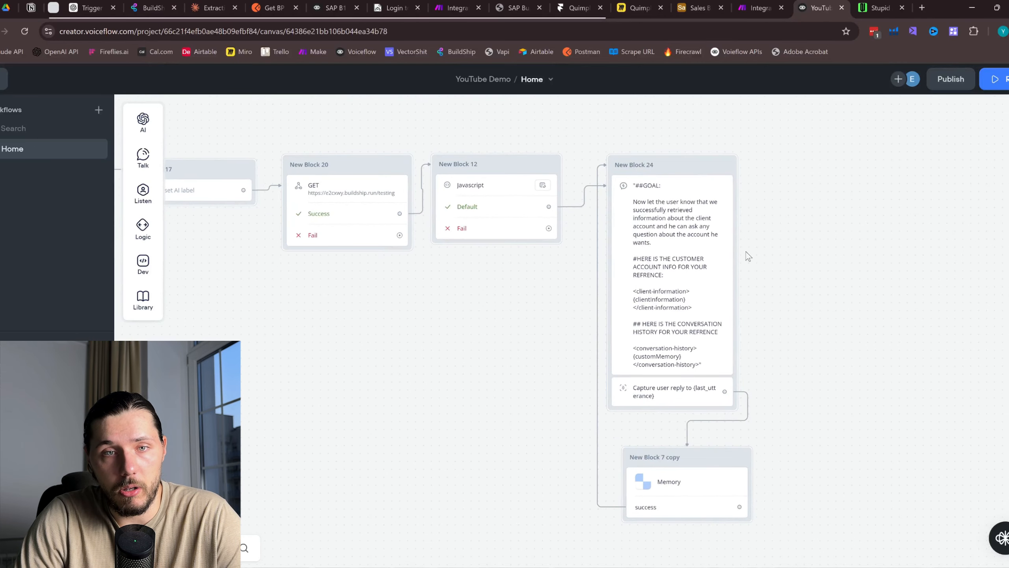
pyautogui.click(401, 165)
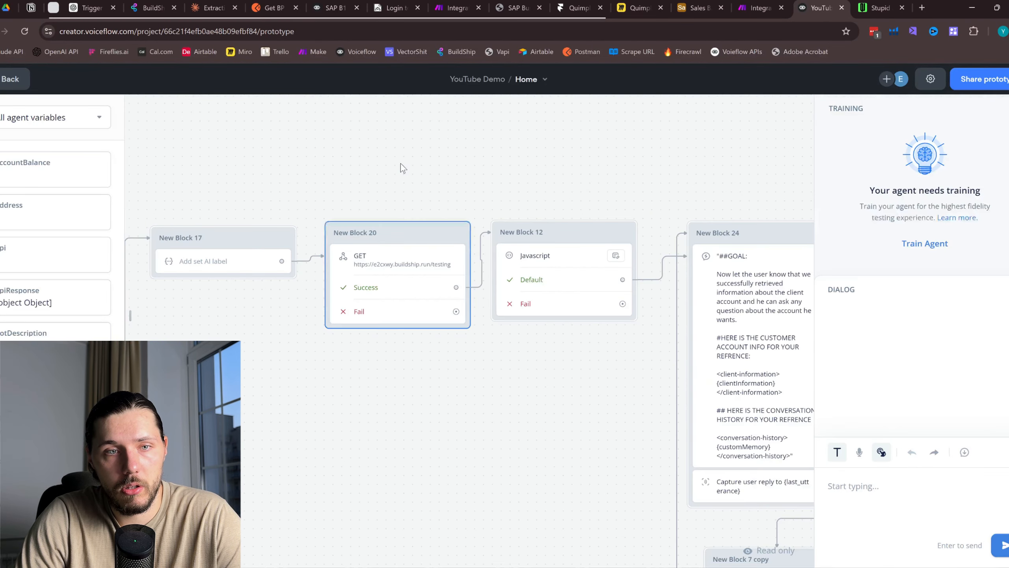
pyautogui.click(418, 265)
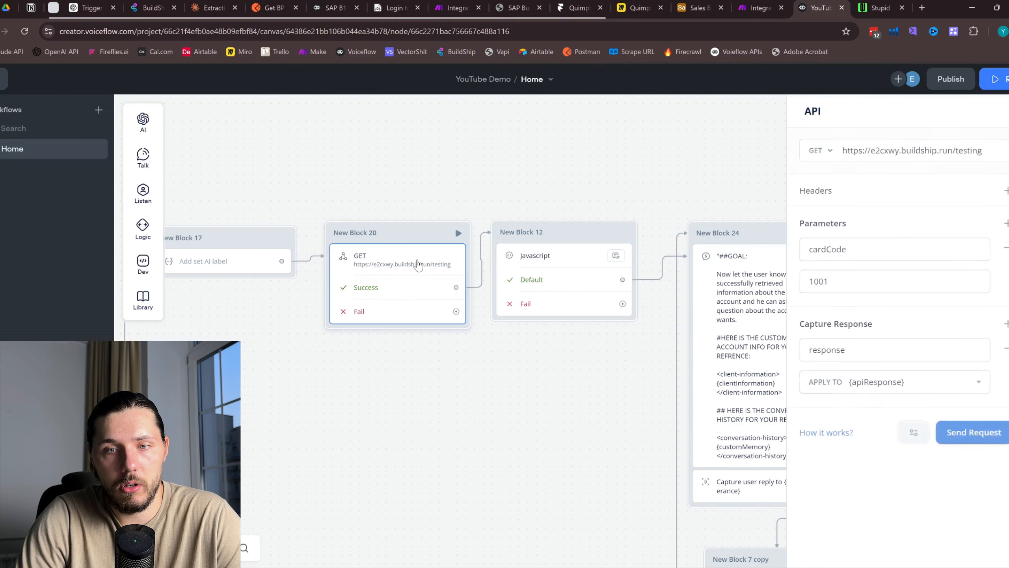
pyautogui.click(891, 3)
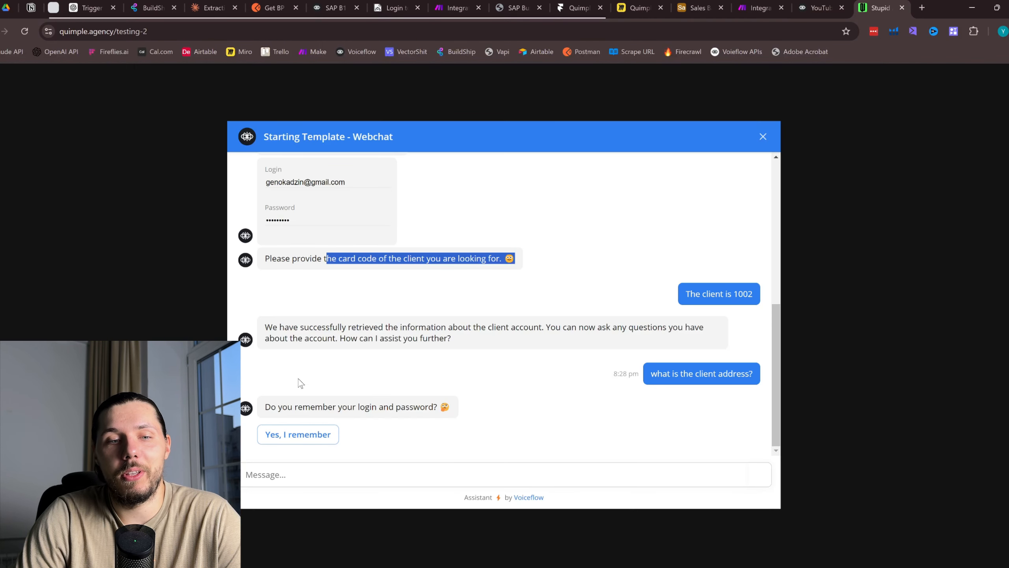
# Inspect the hard-coded cardCode value, then test-run New Block 20 with 'what is the client address?'
pyautogui.scroll(3, 706, 338)
pyautogui.moveTo(739, 404); pyautogui.dragTo(746, 409)
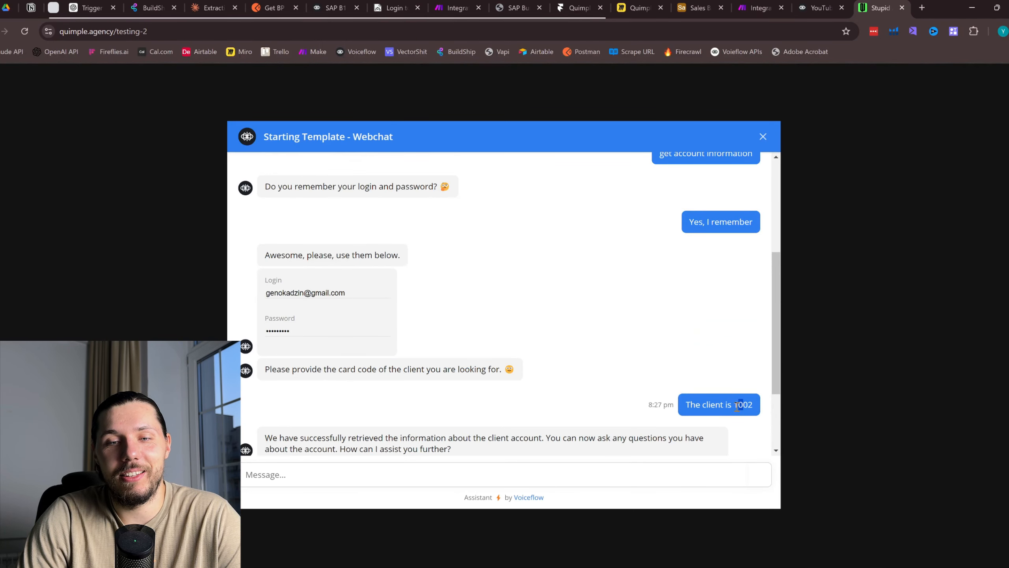
pyautogui.click(814, 7)
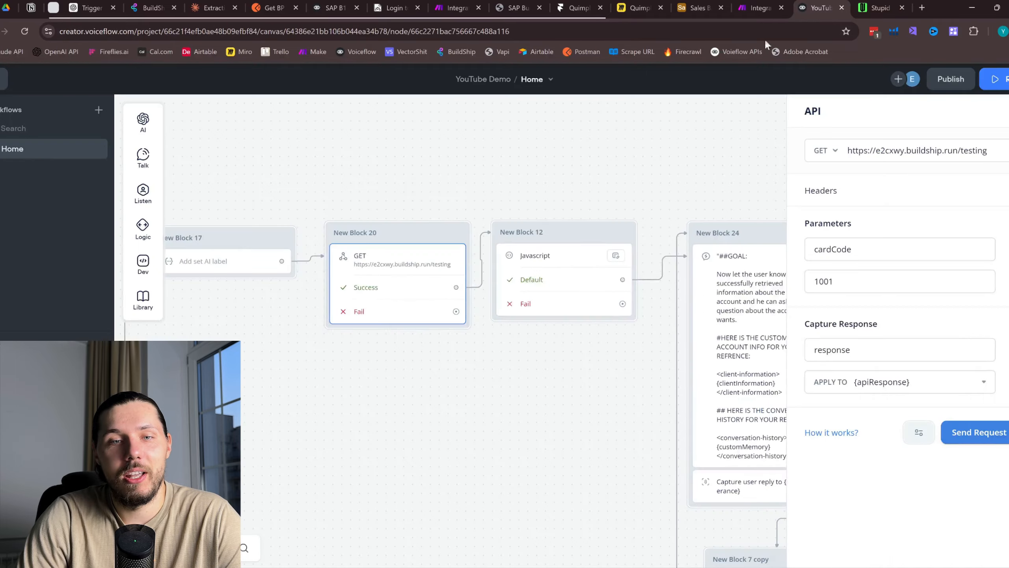
pyautogui.doubleClick(842, 280)
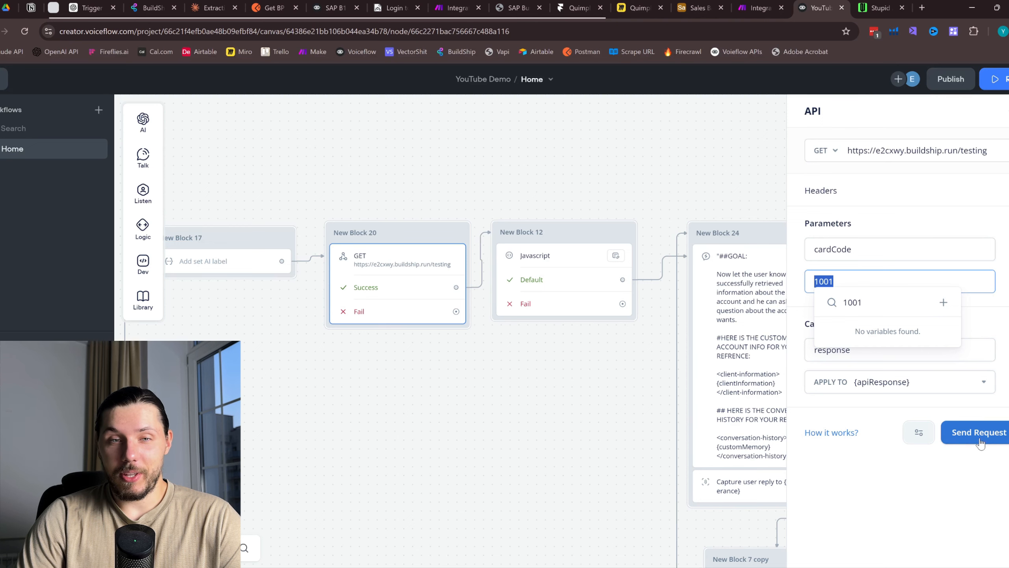
pyautogui.click(611, 157)
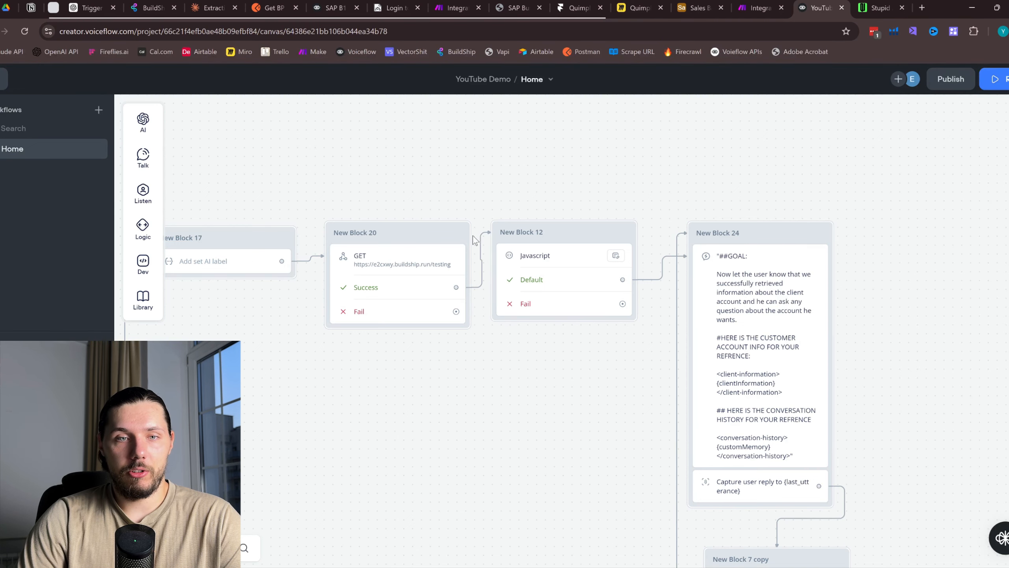
pyautogui.click(459, 233)
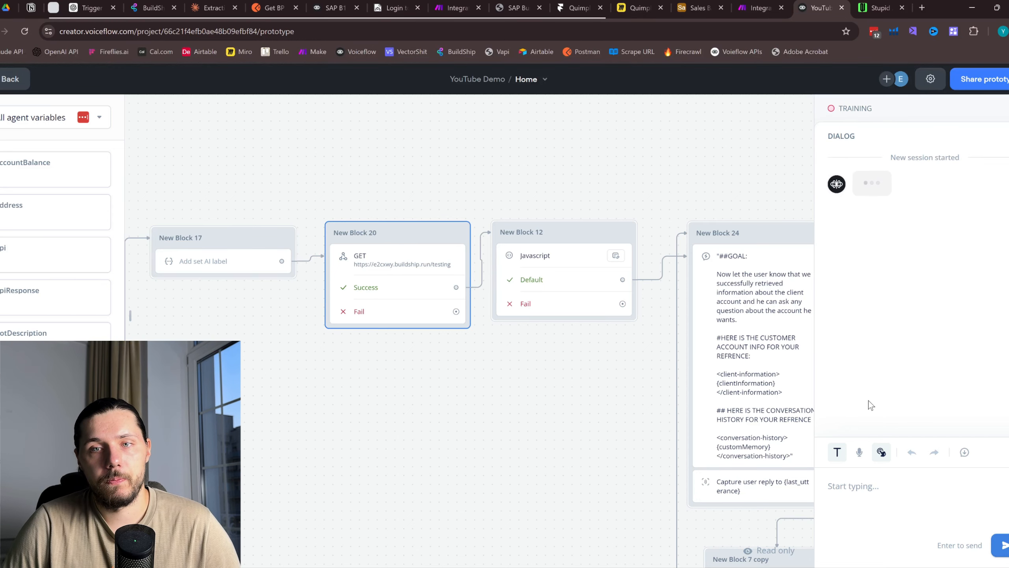
pyautogui.click(930, 80)
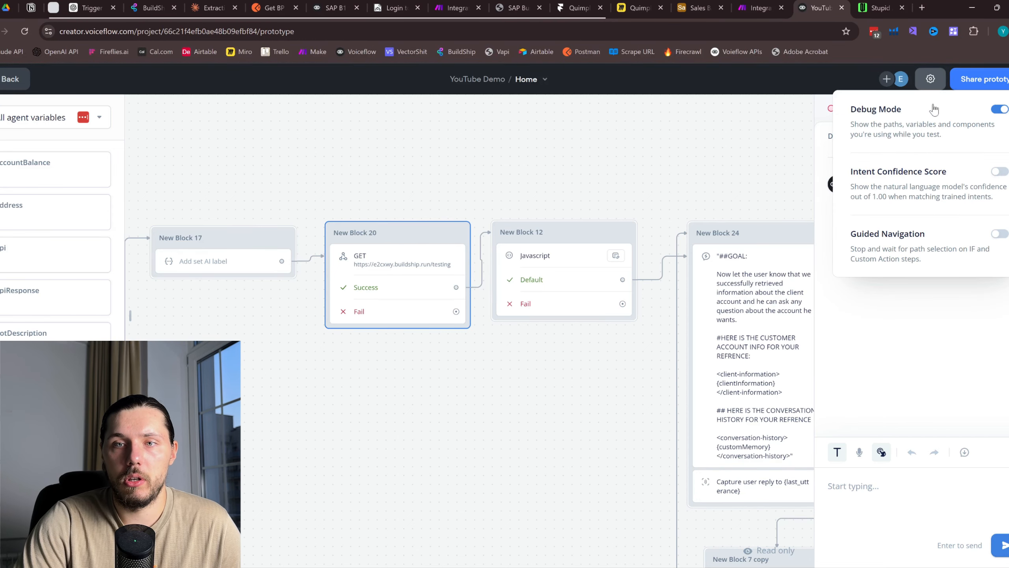
pyautogui.click(962, 332)
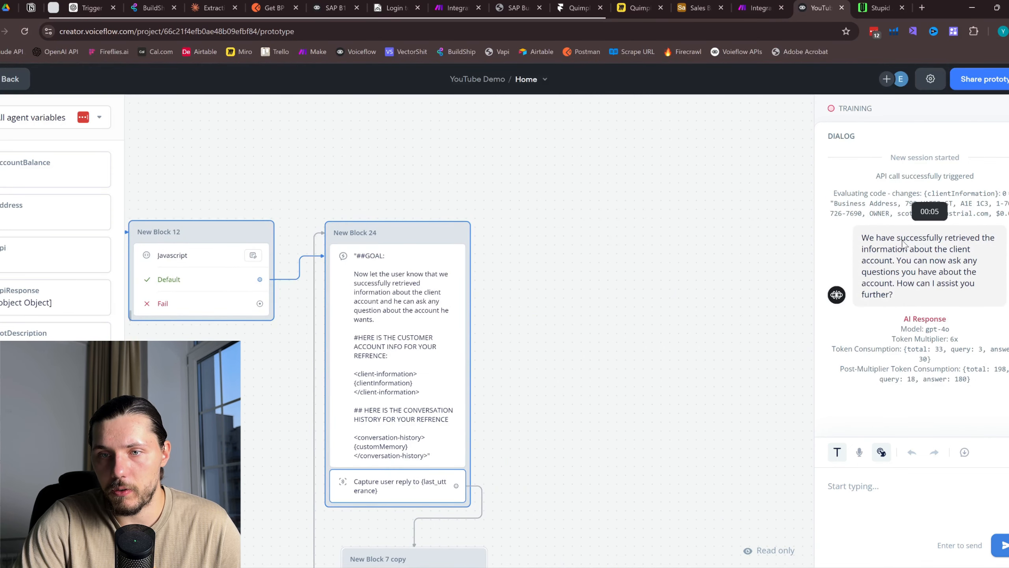
pyautogui.write('what is the client ad')
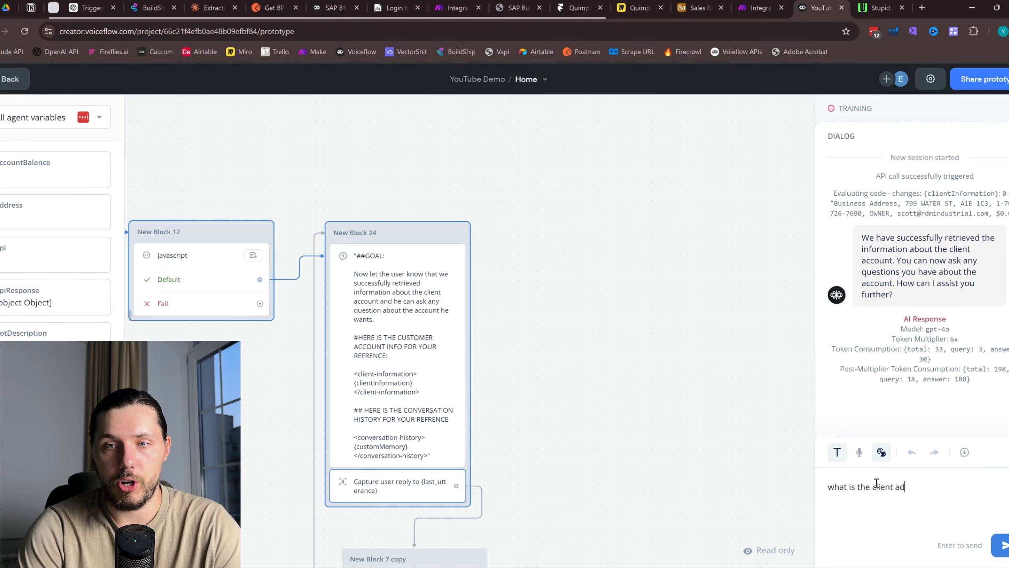
pyautogui.write('dress?')
pyautogui.press('Return')
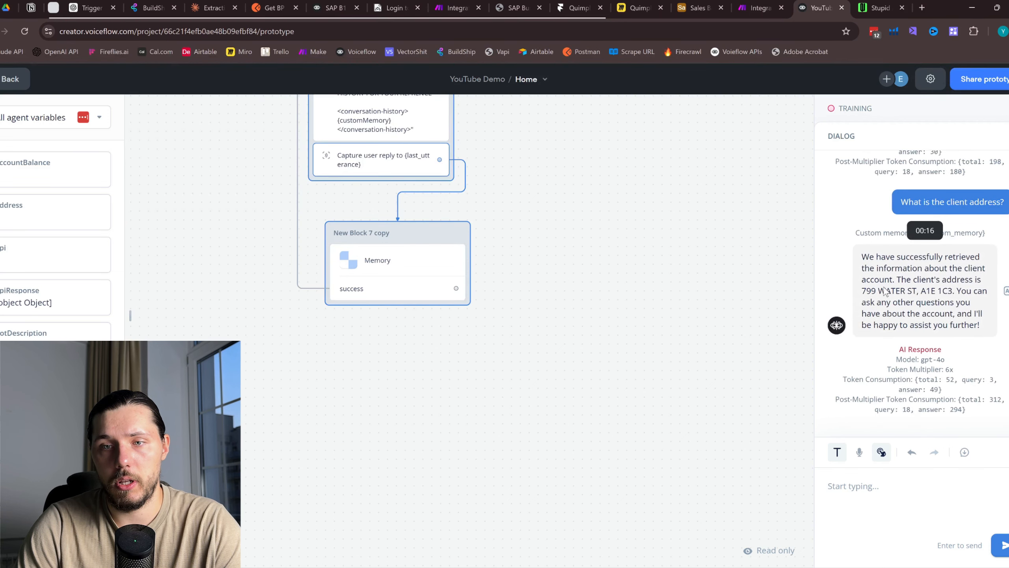
pyautogui.press('Escape')
# Replace the GET request's hard-coded cardCode parameter with the {cardCode} variable
pyautogui.moveTo(619, 191); pyautogui.dragTo(904, 382)
pyautogui.moveTo(410, 243); pyautogui.dragTo(541, 330)
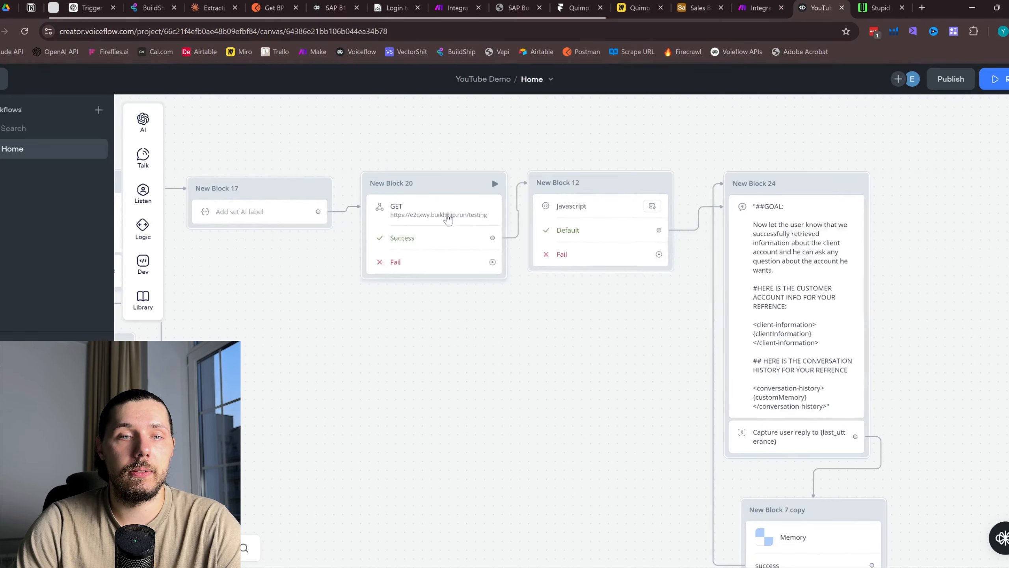
pyautogui.click(447, 219)
pyautogui.click(852, 280)
pyautogui.press('BackSpace')
pyautogui.press('BackSpace')
pyautogui.press('BackSpace')
pyautogui.press('BackSpace')
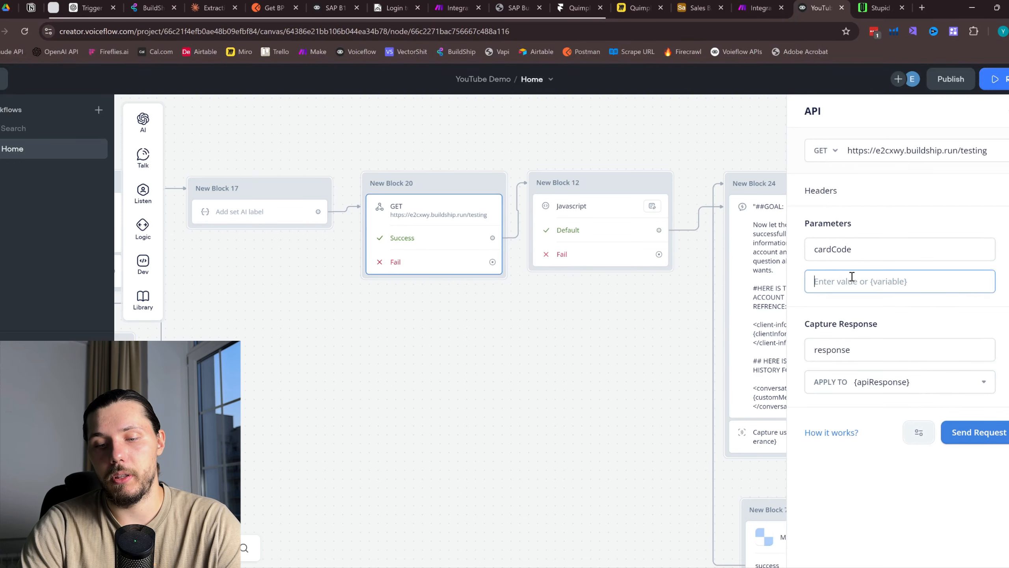
pyautogui.write('{card')
pyautogui.click(874, 338)
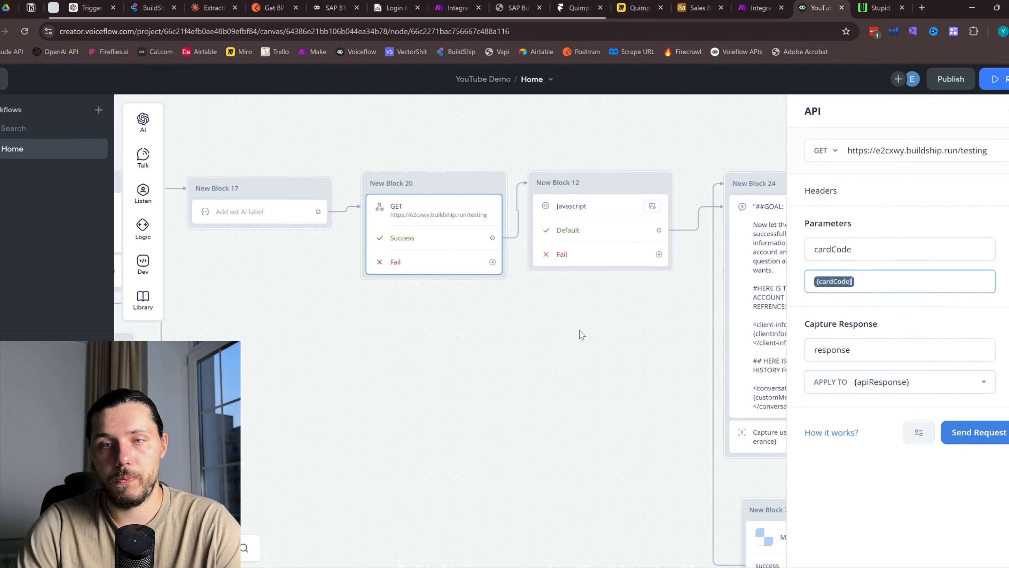
pyautogui.click(581, 332)
# Pan the canvas past Block 24 back to the POST request and earlier blocks
pyautogui.scroll(-2, 714, 220)
pyautogui.moveTo(867, 287); pyautogui.dragTo(665, 264)
pyautogui.moveTo(290, 366); pyautogui.dragTo(904, 311)
pyautogui.moveTo(444, 379); pyautogui.dragTo(790, 425)
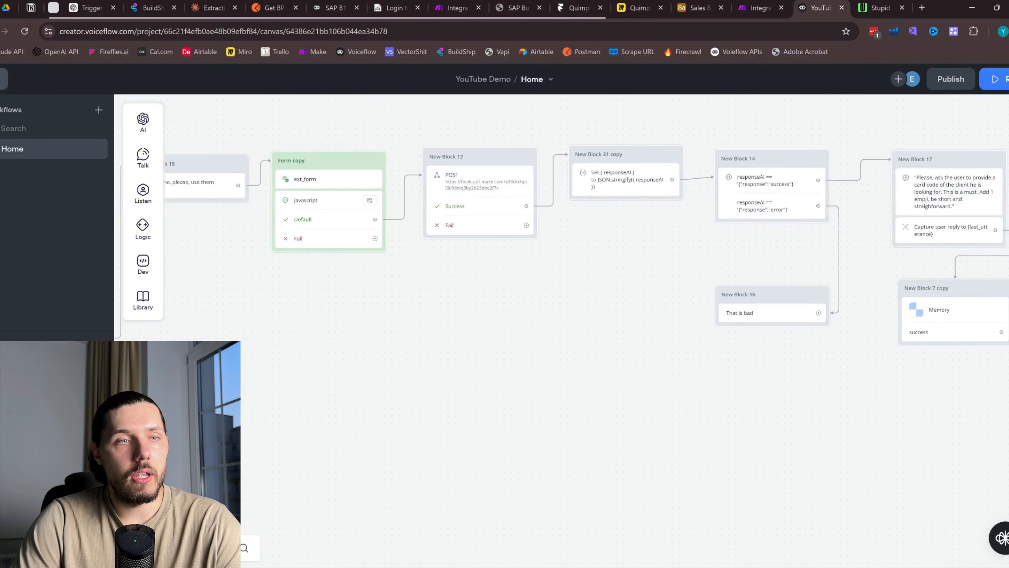
pyautogui.click(1, 110)
# Start a new intent named 'Generate Report' with a description about generating a report
pyautogui.click(68, 285)
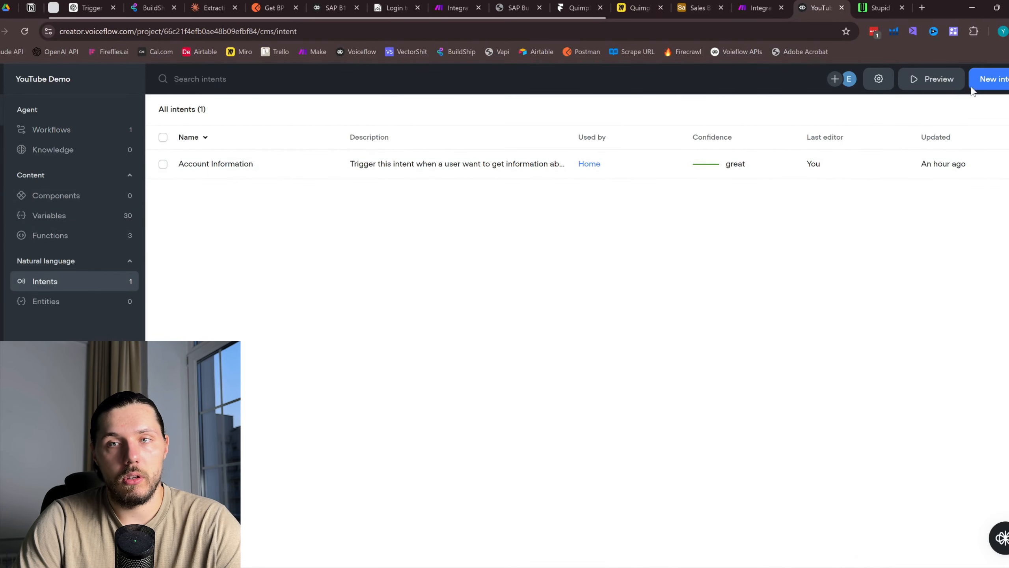
pyautogui.click(989, 81)
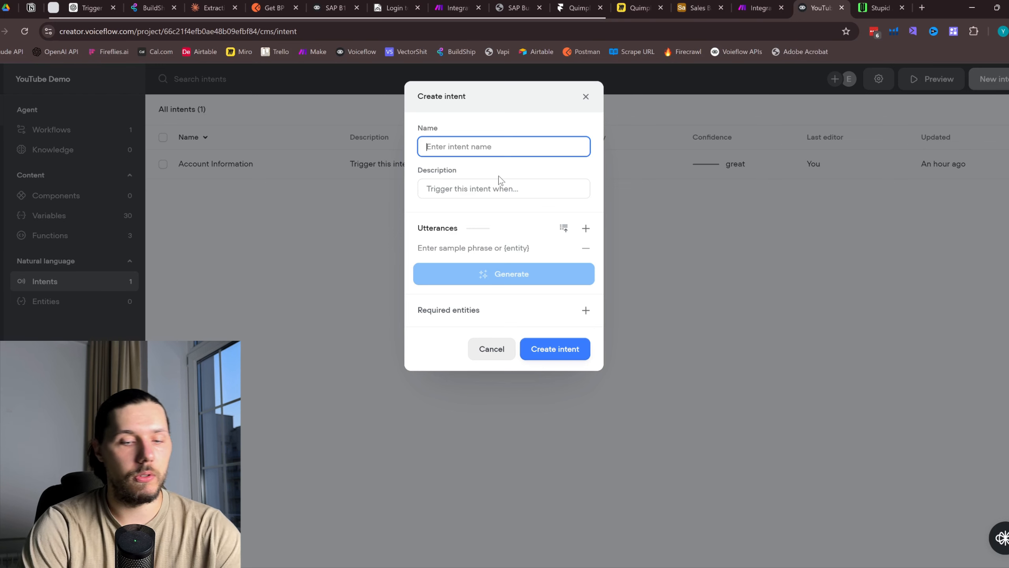
pyautogui.write('Gene')
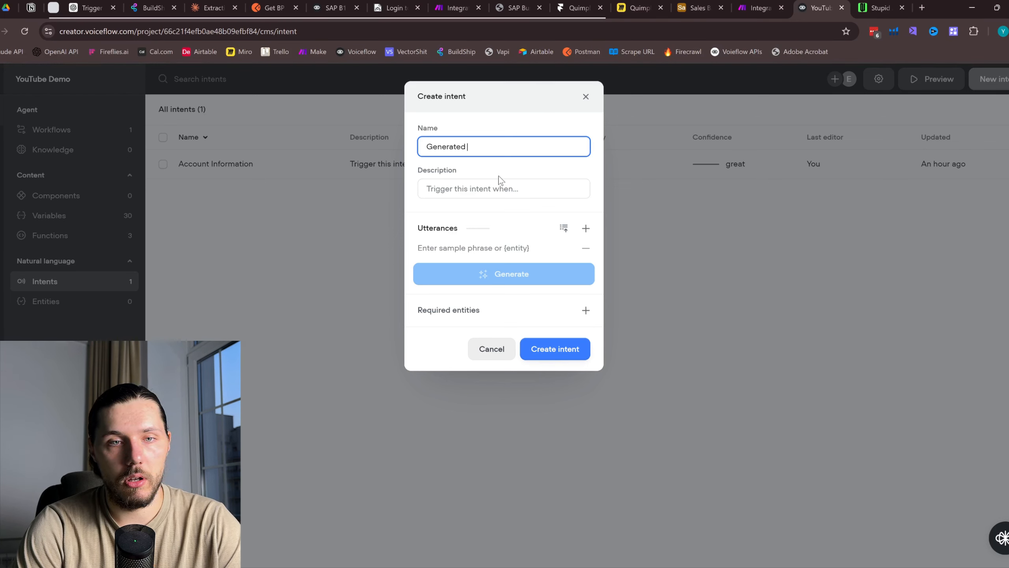
pyautogui.write('rated')
pyautogui.press('BackSpace')
pyautogui.write('r')
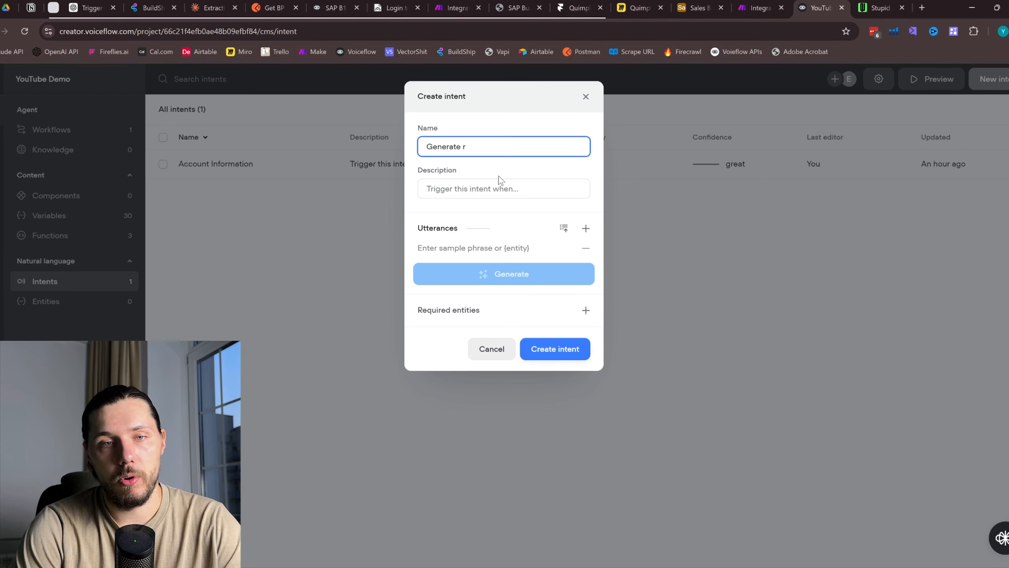
pyautogui.press('BackSpace')
pyautogui.write('Report')
pyautogui.click(482, 186)
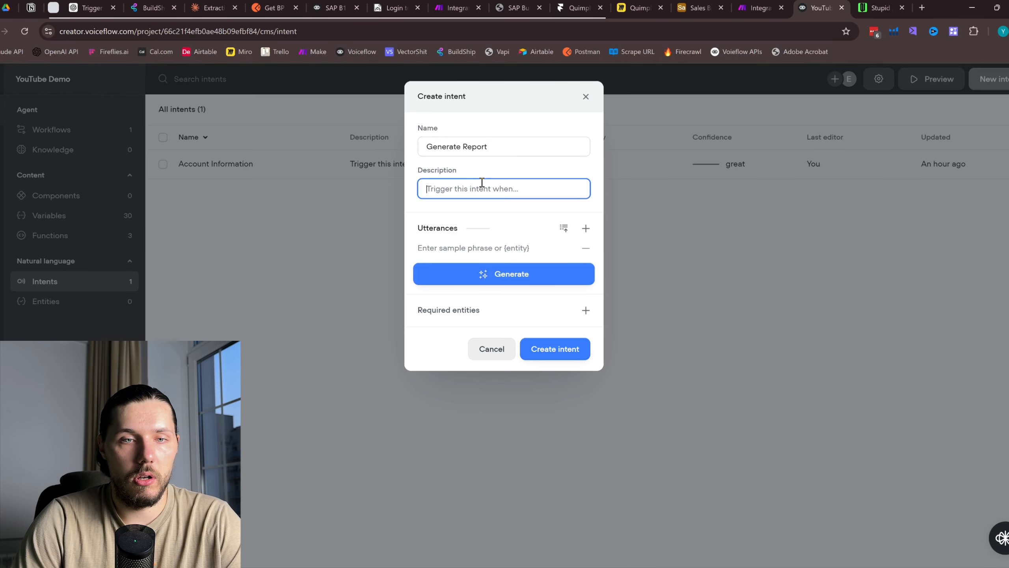
pyautogui.write('Trigge')
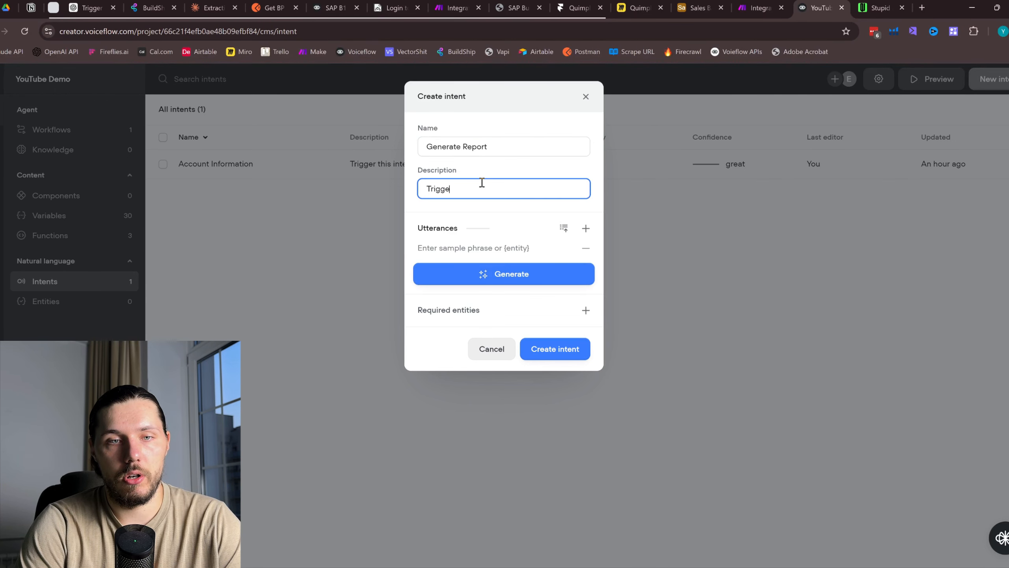
pyautogui.write('r this in')
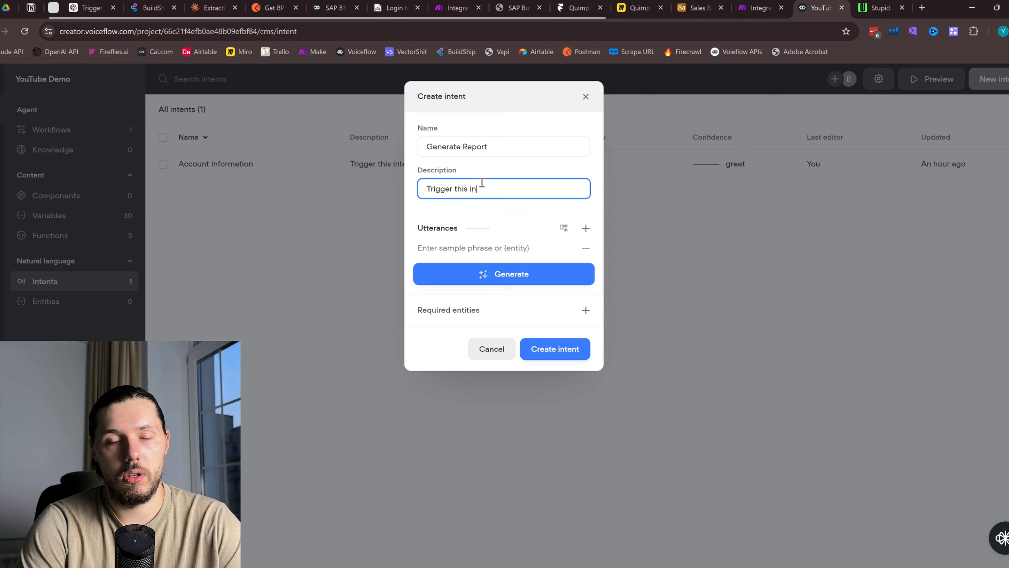
pyautogui.write('tent when a u')
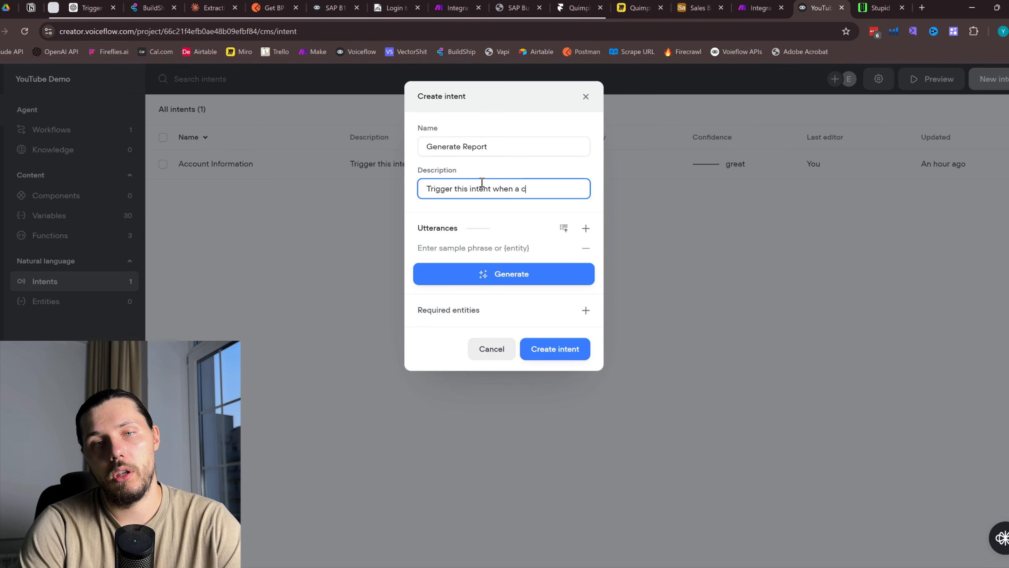
pyautogui.write('ser wna')
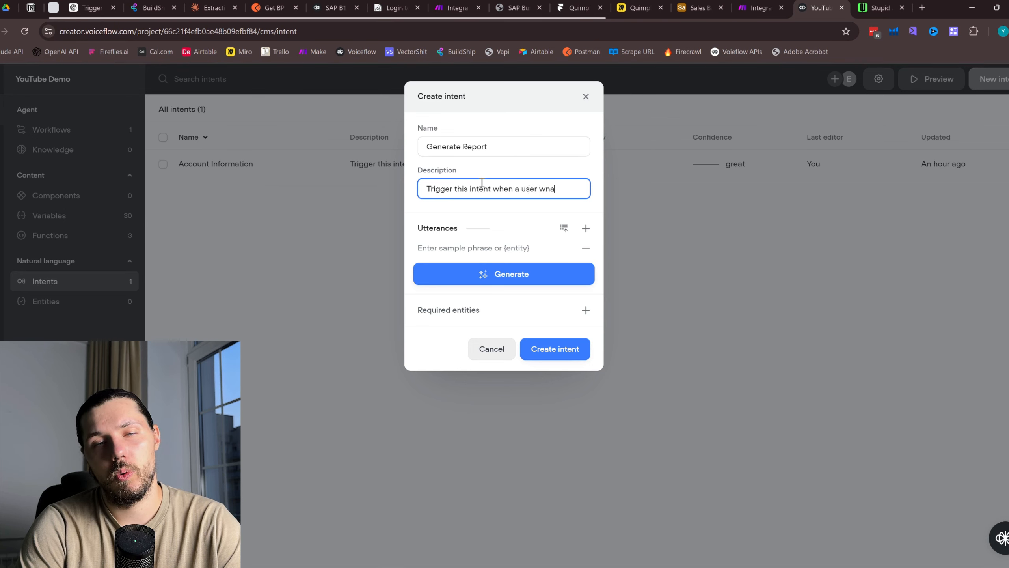
pyautogui.press('BackSpace')
pyautogui.press('BackSpace')
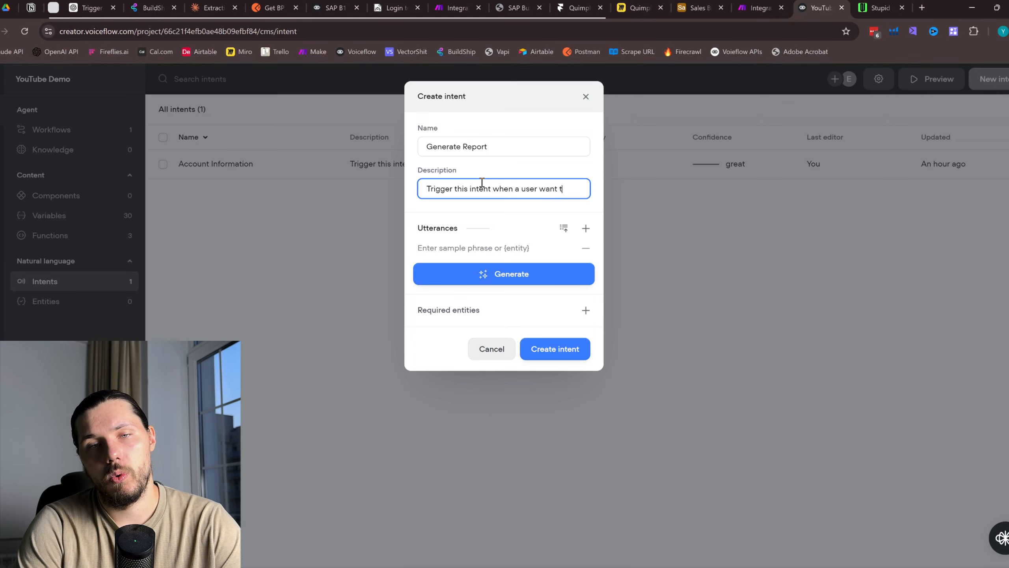
pyautogui.write('o generate a ')
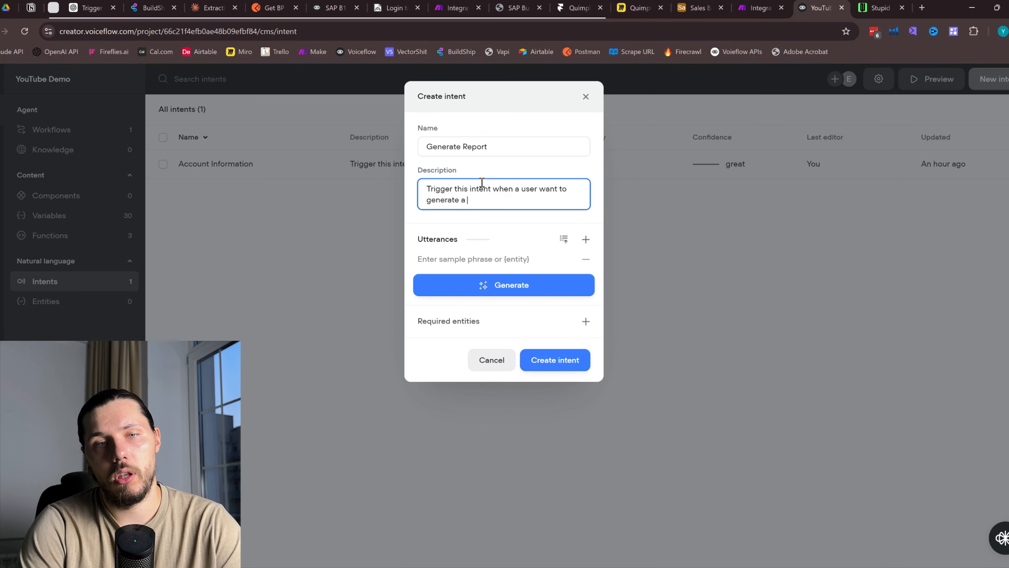
pyautogui.write('report')
# Add sample utterances like 'I want to generate a report', AI-generate 10 more, and create the intent
pyautogui.click(490, 258)
pyautogui.write('I')
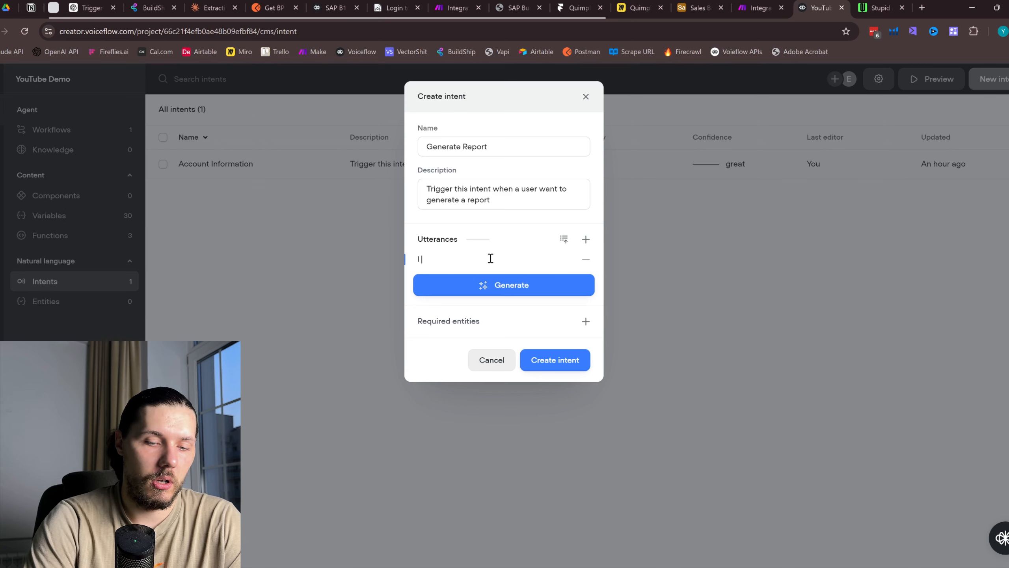
pyautogui.write(' want to genera')
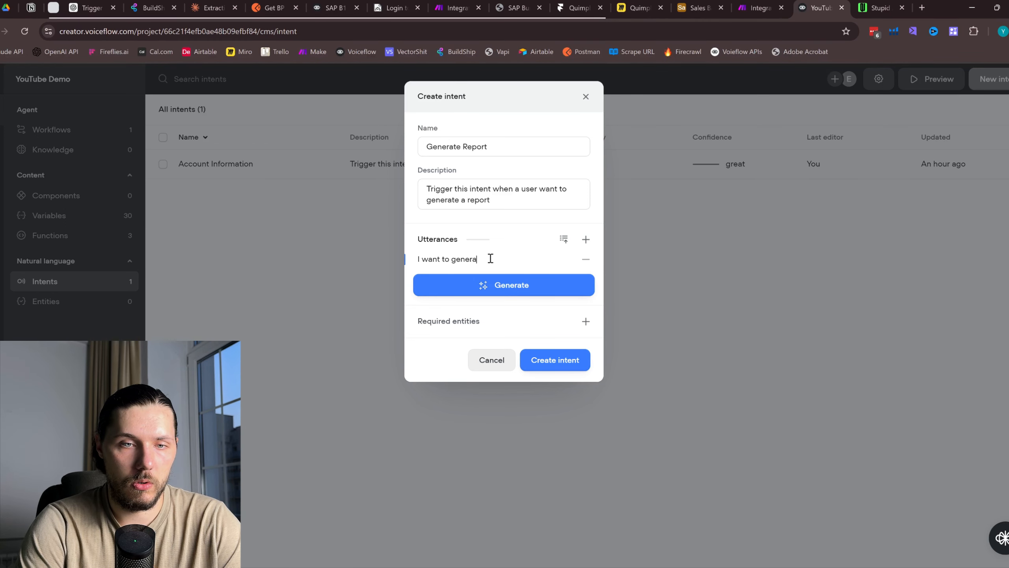
pyautogui.write('tee a r')
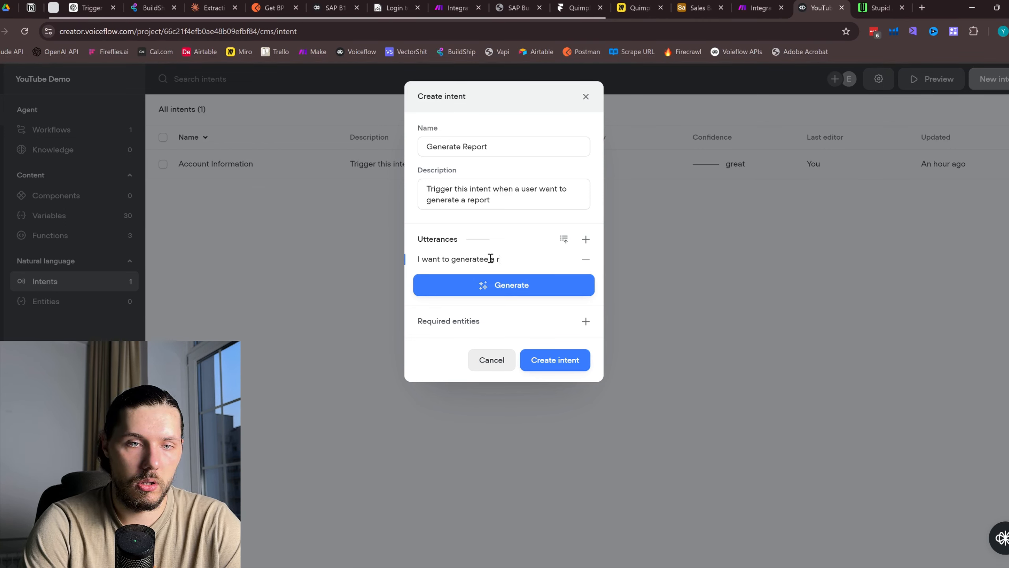
pyautogui.write('erport')
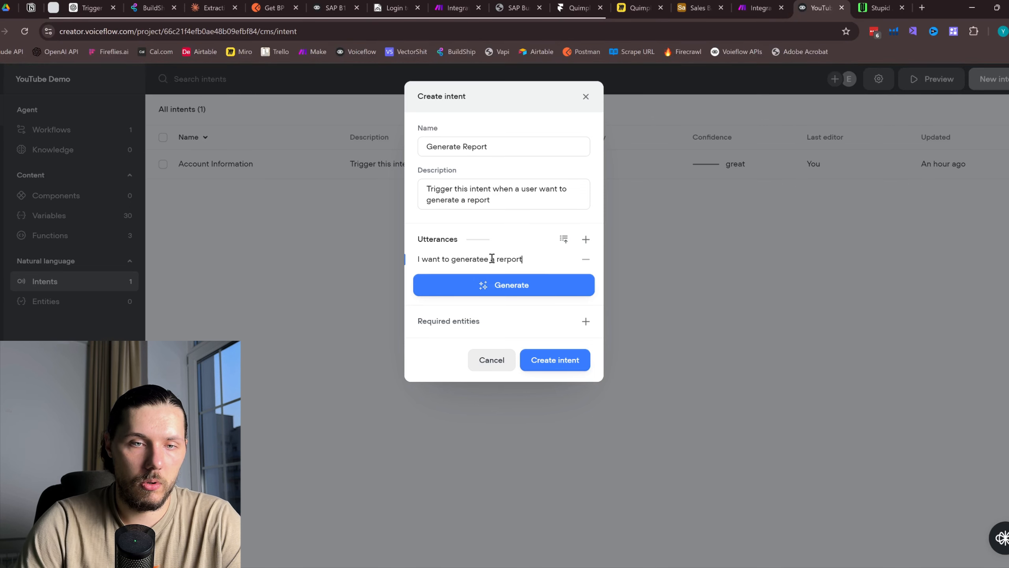
pyautogui.click(585, 239)
pyautogui.write('Gener')
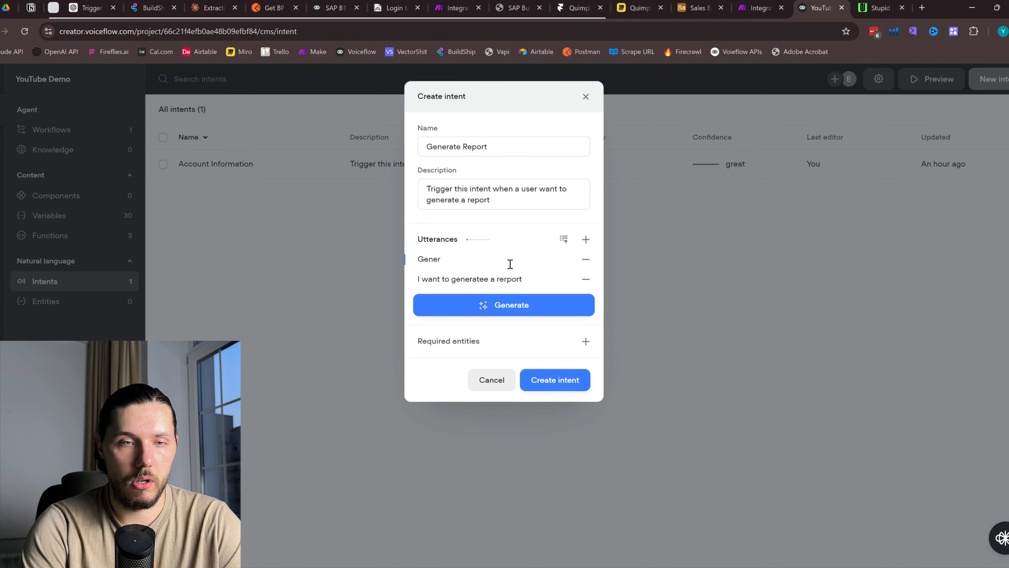
pyautogui.write('eate report')
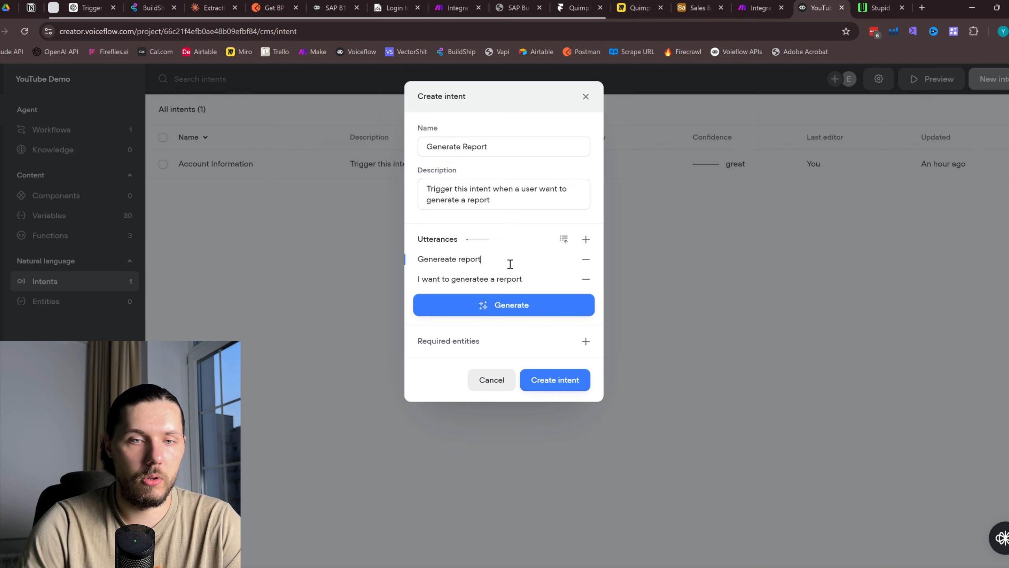
pyautogui.click(518, 305)
pyautogui.click(518, 349)
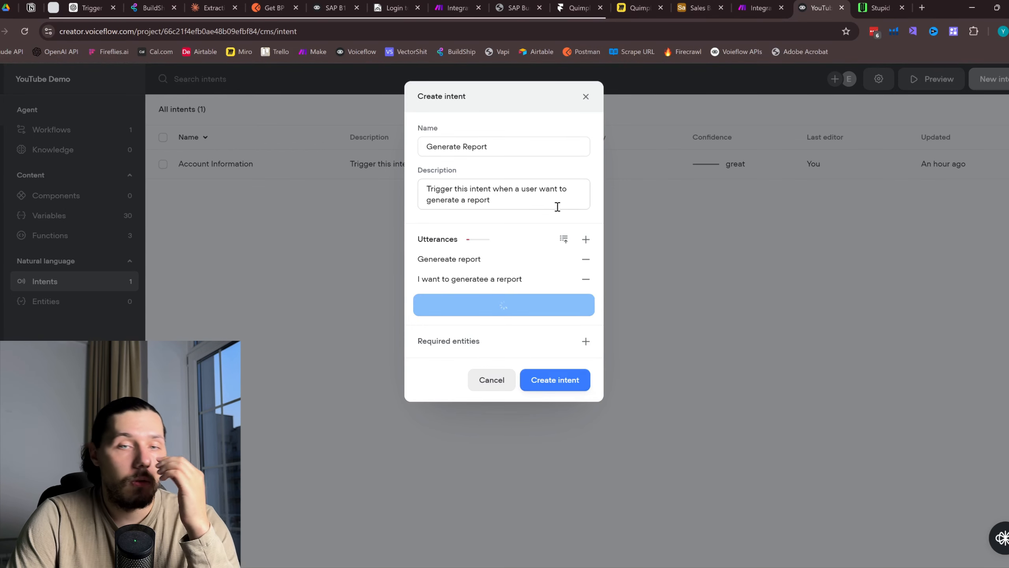
pyautogui.click(565, 528)
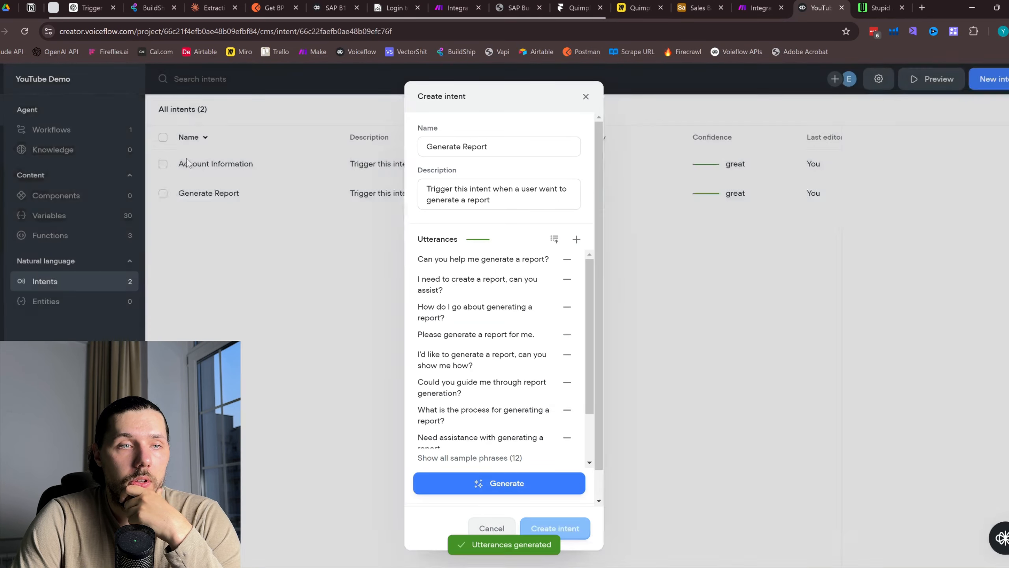
pyautogui.click(95, 131)
pyautogui.click(257, 170)
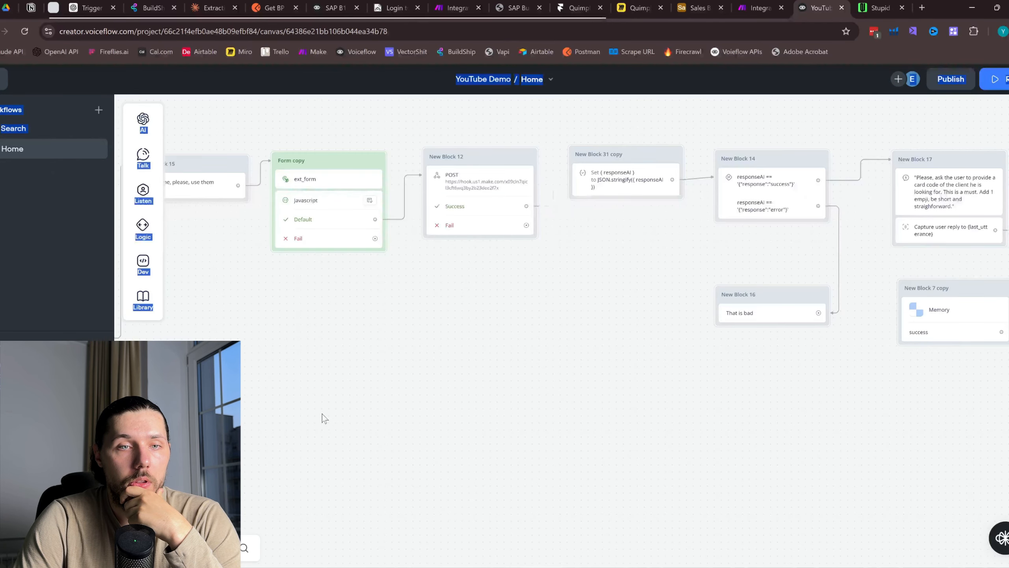
# Add a trigger for the Generate Report intent below the existing flow on the Home canvas
pyautogui.moveTo(323, 418); pyautogui.dragTo(774, 342)
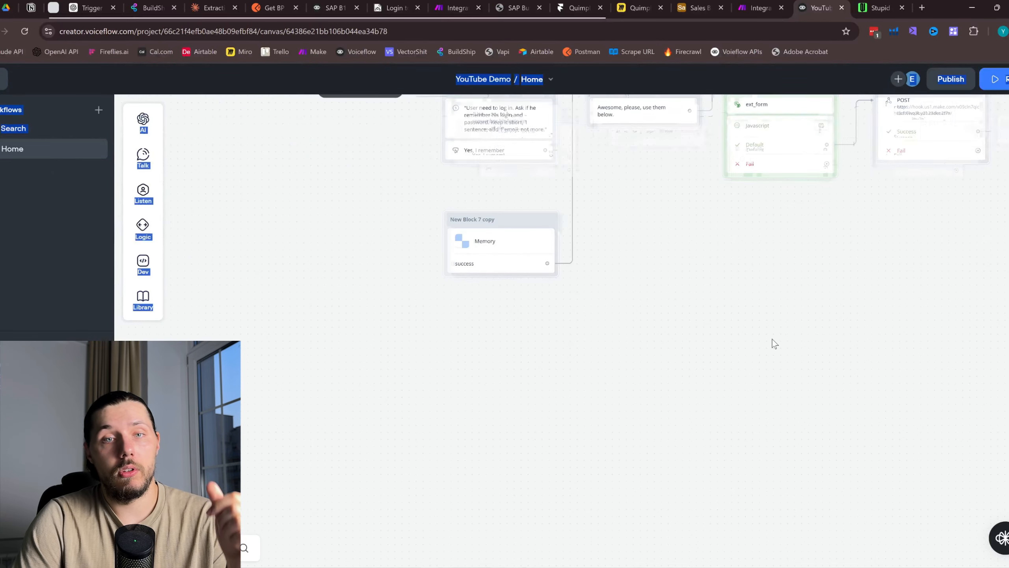
pyautogui.scroll(-2, 774, 343)
pyautogui.moveTo(620, 417); pyautogui.dragTo(615, 314)
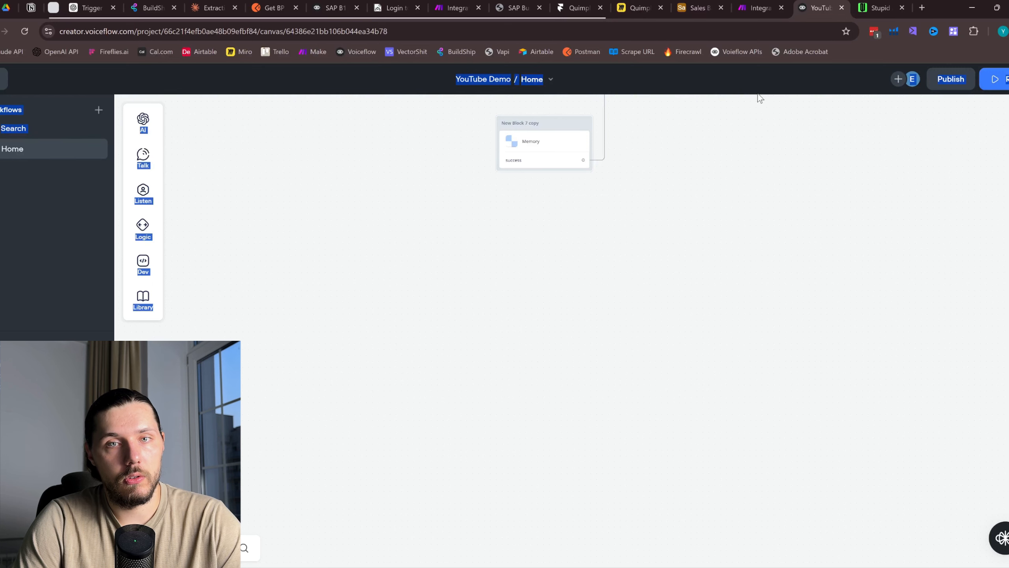
pyautogui.click(523, 246)
pyautogui.rightClick(469, 265)
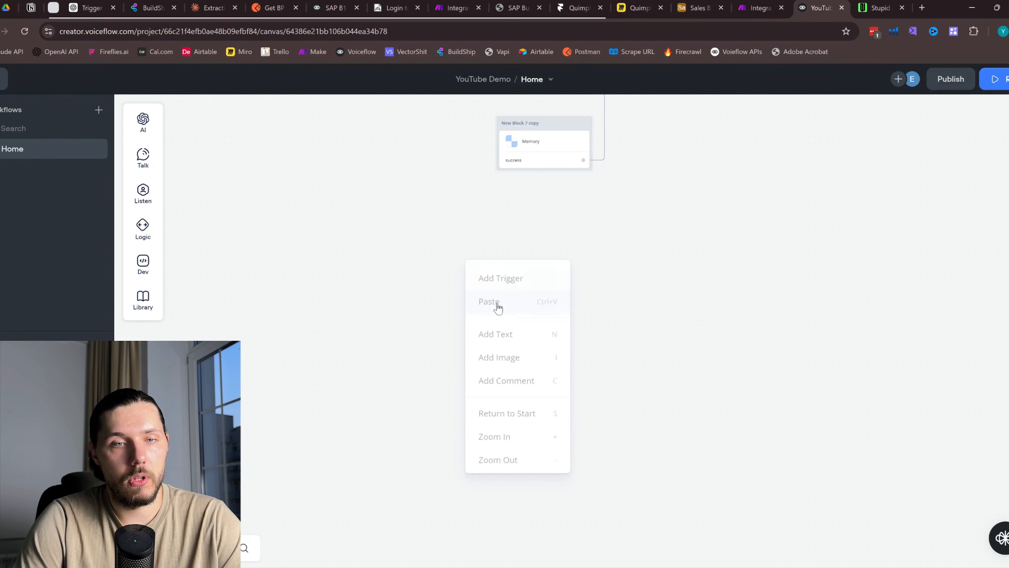
pyautogui.click(522, 279)
pyautogui.click(990, 155)
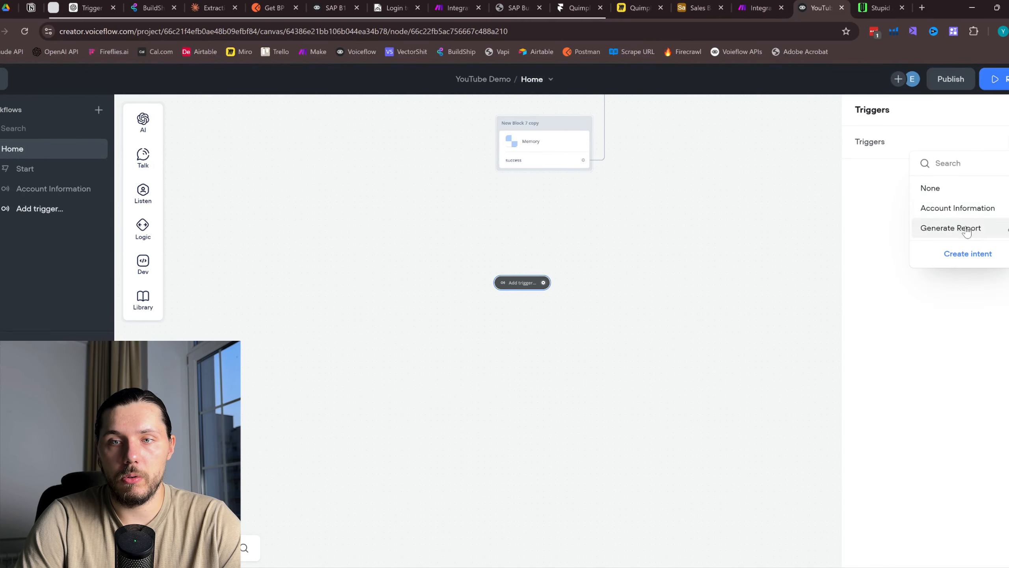
pyautogui.click(951, 228)
pyautogui.moveTo(597, 285); pyautogui.dragTo(478, 421)
# Go back to Make's Integration Webhooks scenario details page
pyautogui.moveTo(555, 382); pyautogui.dragTo(564, 431)
pyautogui.scroll(-2, 680, 377)
pyautogui.moveTo(767, 375); pyautogui.dragTo(693, 380)
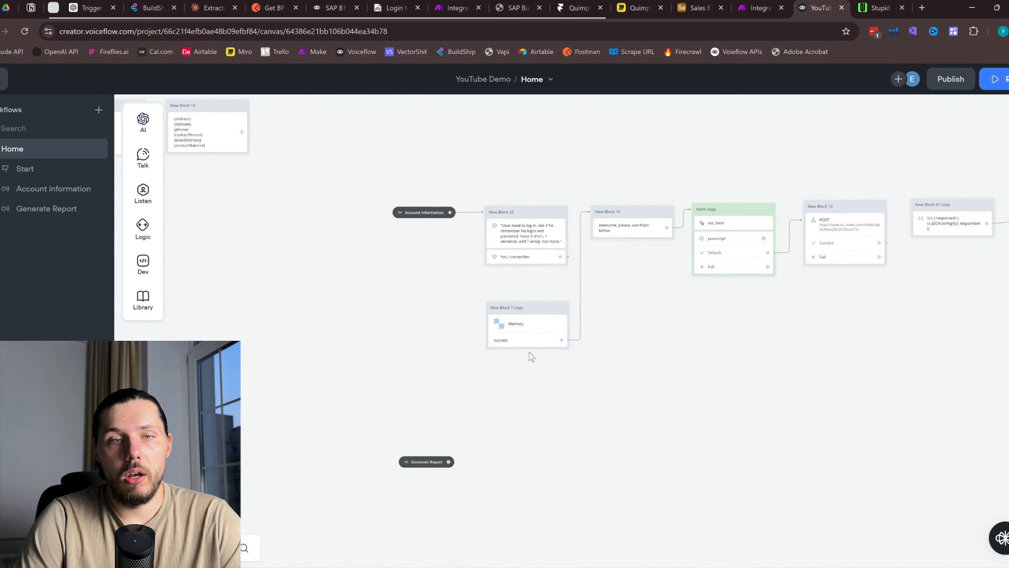
pyautogui.click(776, 5)
pyautogui.click(42, 88)
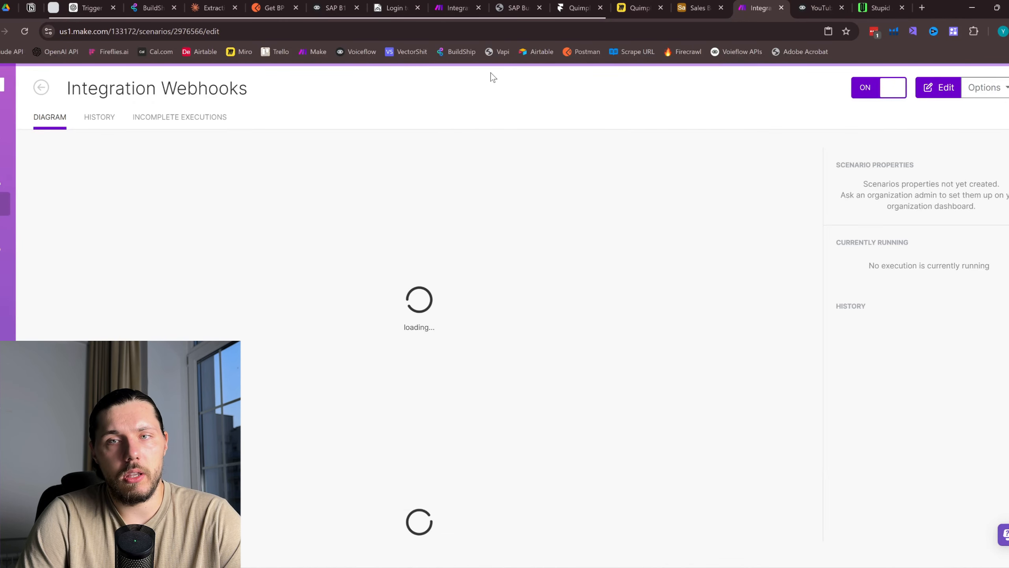
# Start a new scenario, then delete the Webhook response module added by mistake
pyautogui.click(41, 89)
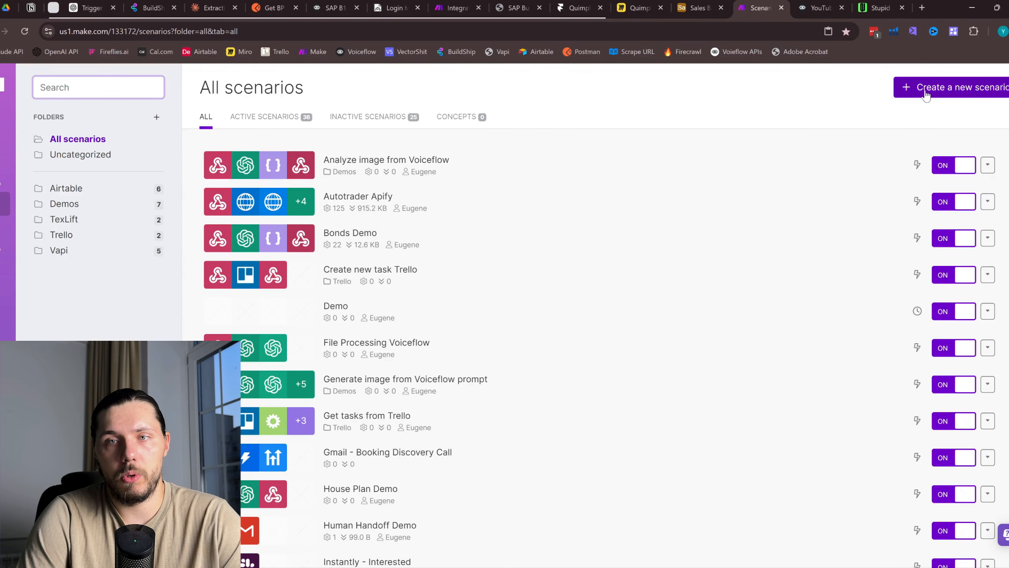
pyautogui.click(926, 95)
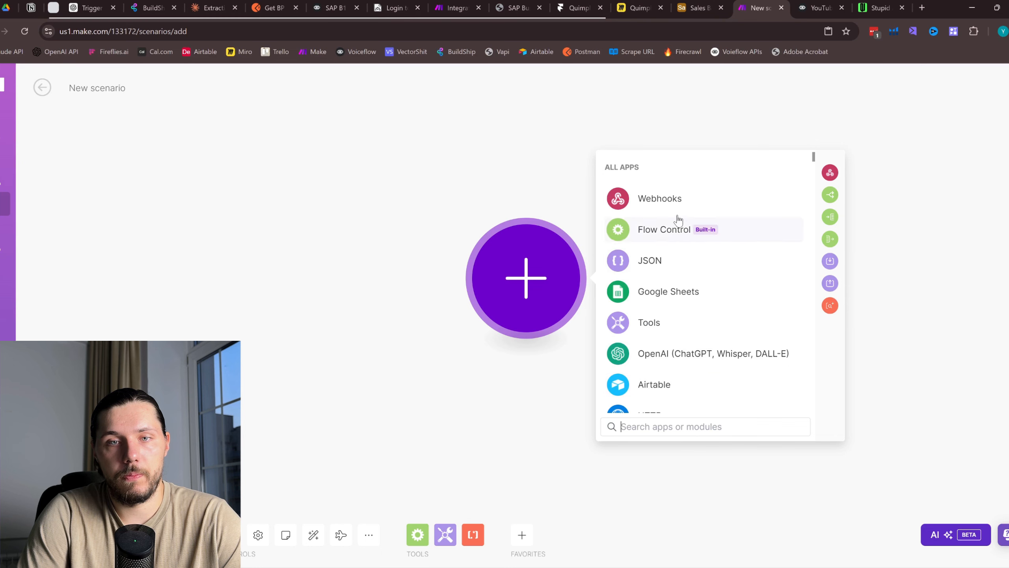
pyautogui.click(676, 198)
pyautogui.click(700, 346)
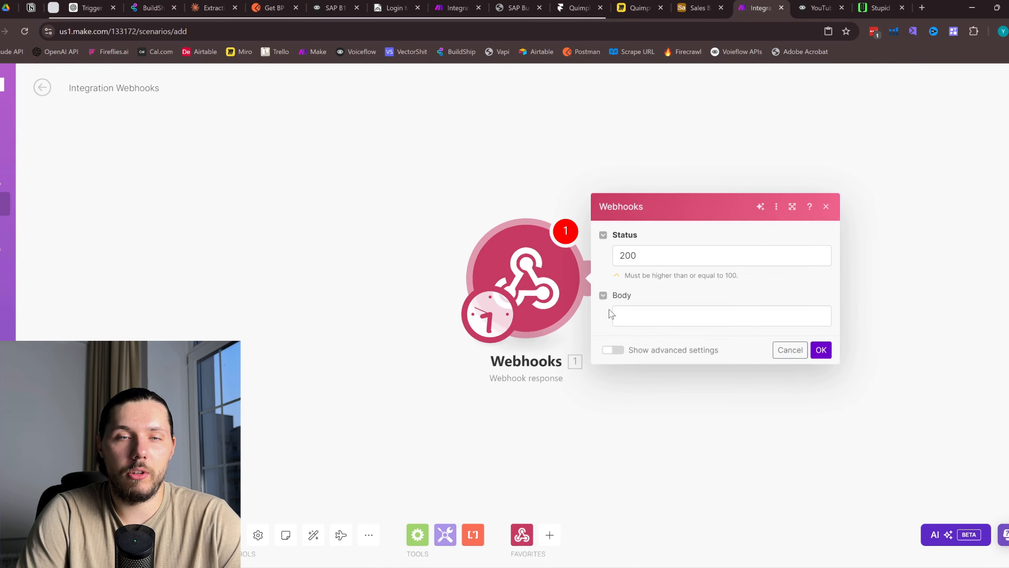
pyautogui.click(826, 207)
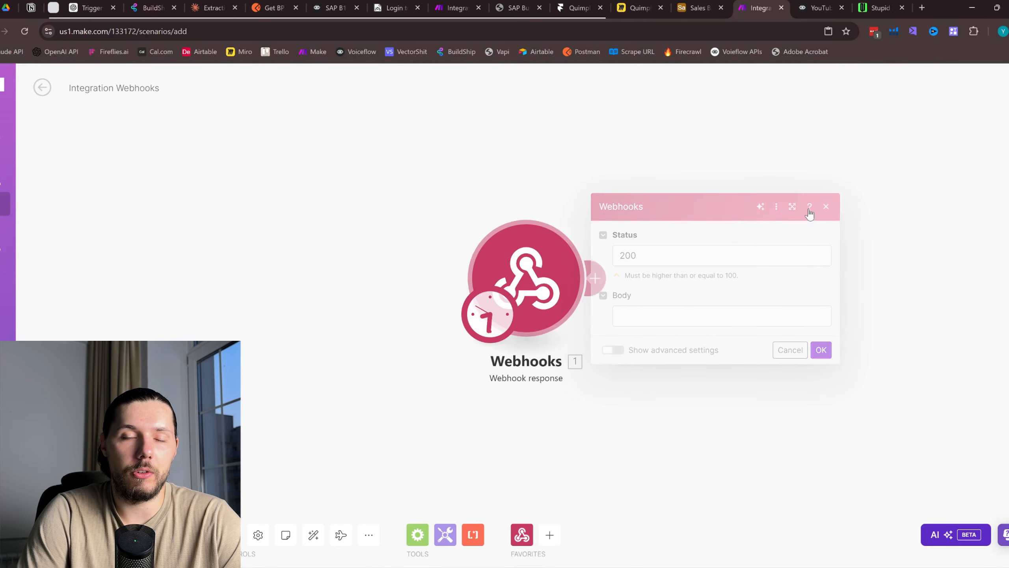
pyautogui.rightClick(525, 265)
pyautogui.click(583, 411)
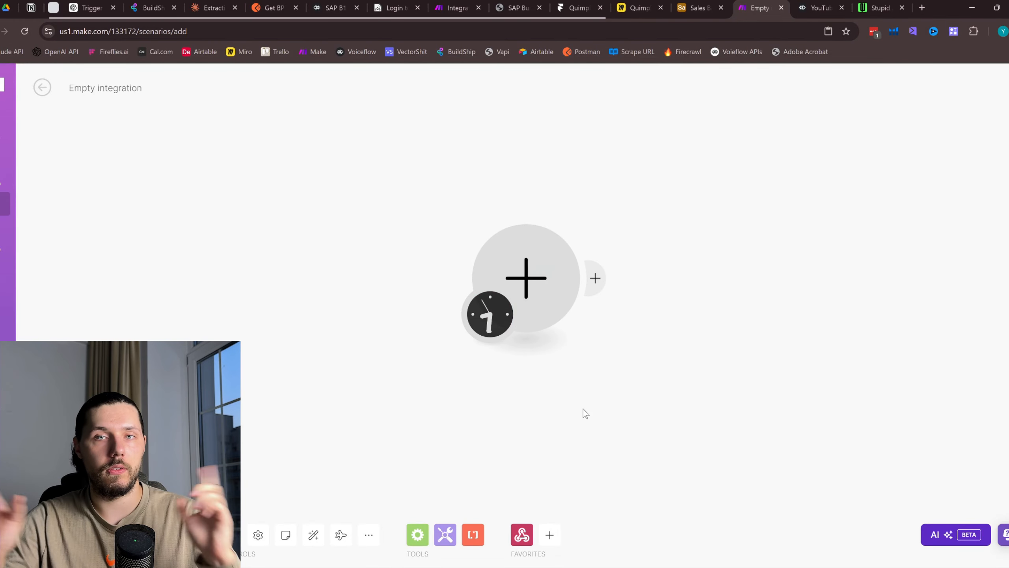
# Pan to the last blocks of the Voiceflow flow
pyautogui.click(817, 6)
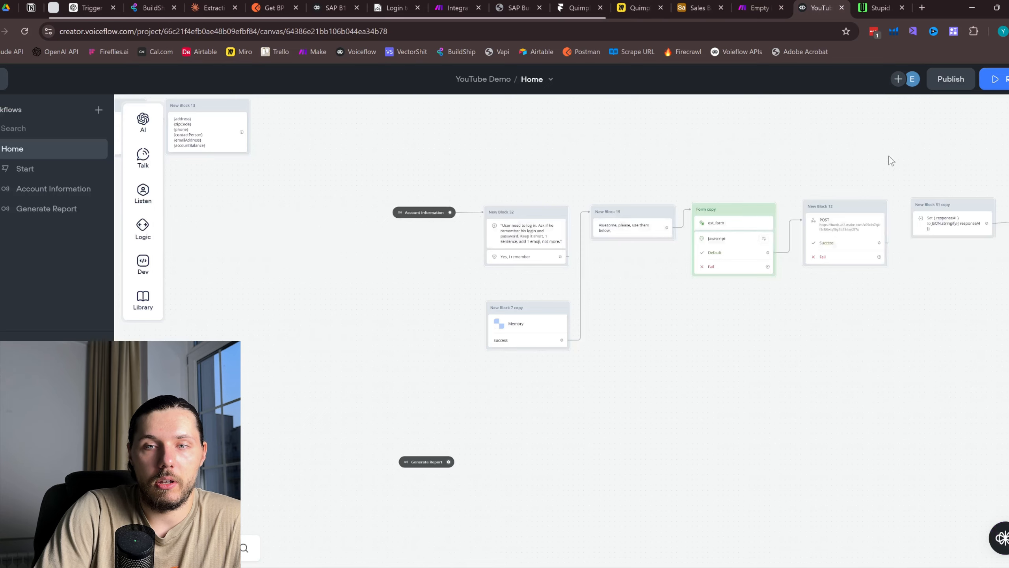
pyautogui.moveTo(959, 178); pyautogui.dragTo(475, 197)
pyautogui.moveTo(787, 210); pyautogui.dragTo(329, 191)
pyautogui.scroll(3, 693, 408)
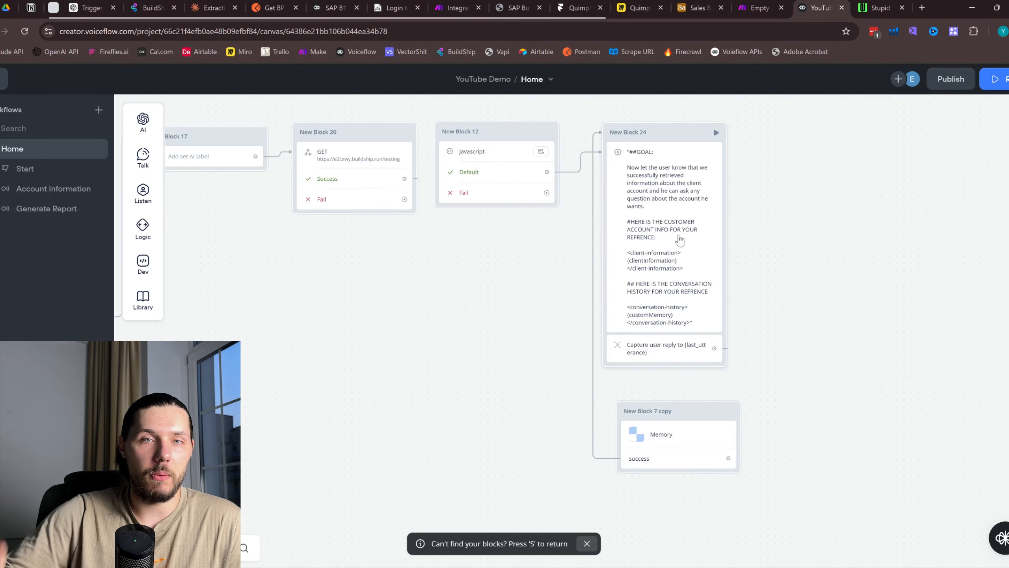
# Add a Webhooks Custom webhook trigger, save a new webhook, and copy its address
pyautogui.click(754, 8)
pyautogui.click(534, 277)
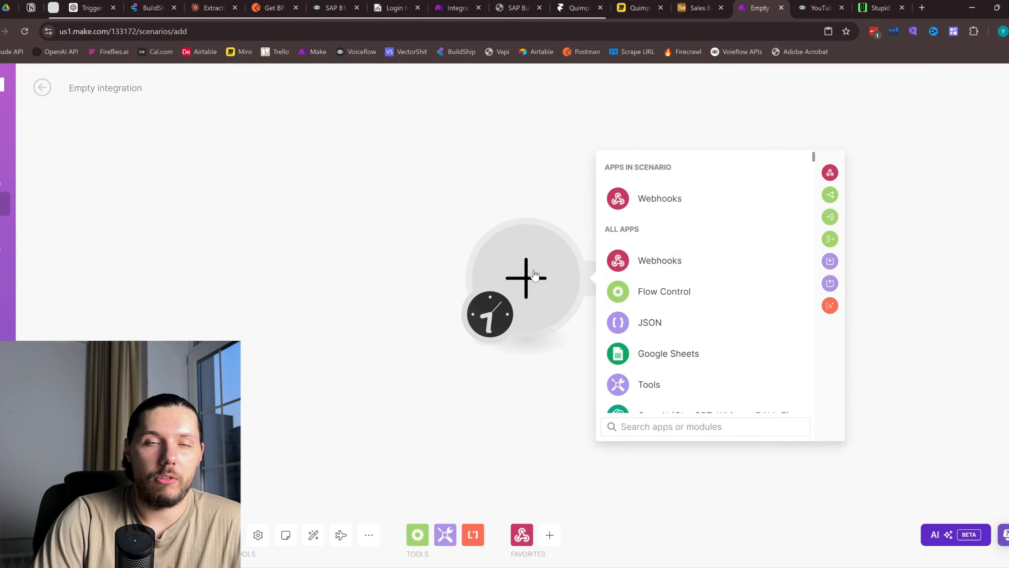
pyautogui.click(670, 201)
pyautogui.click(669, 299)
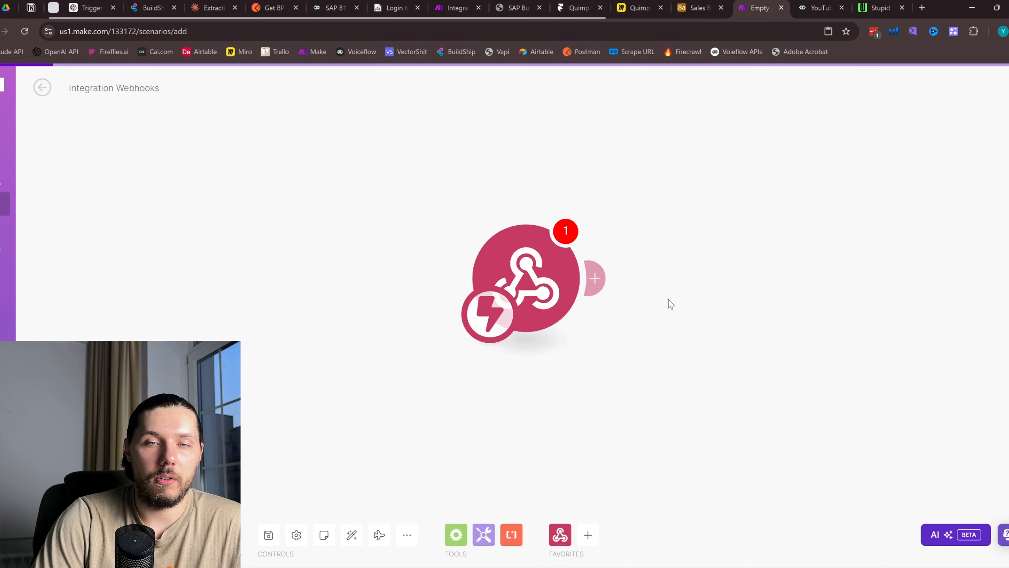
pyautogui.click(816, 275)
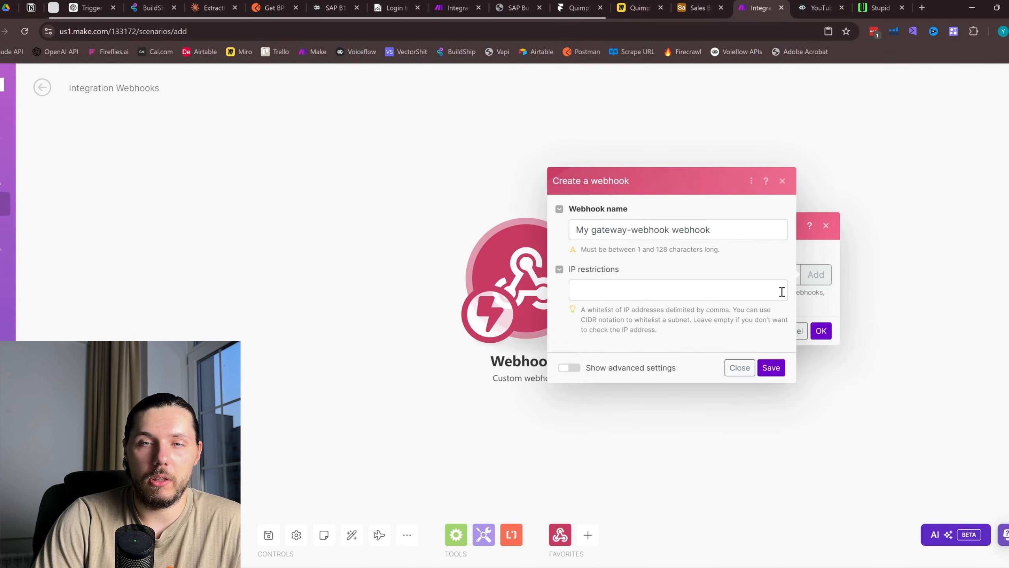
pyautogui.click(770, 366)
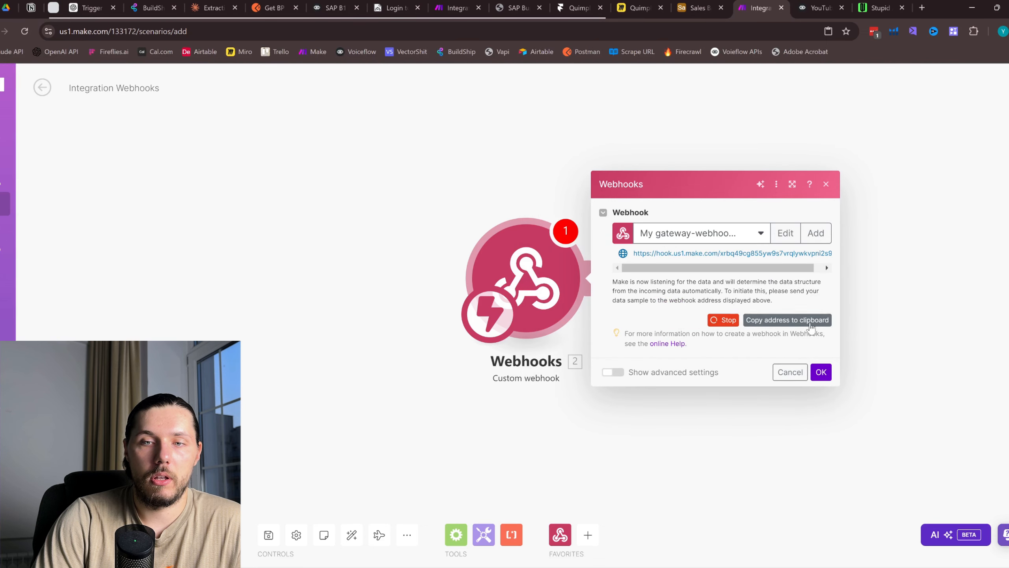
pyautogui.click(811, 322)
pyautogui.click(671, 401)
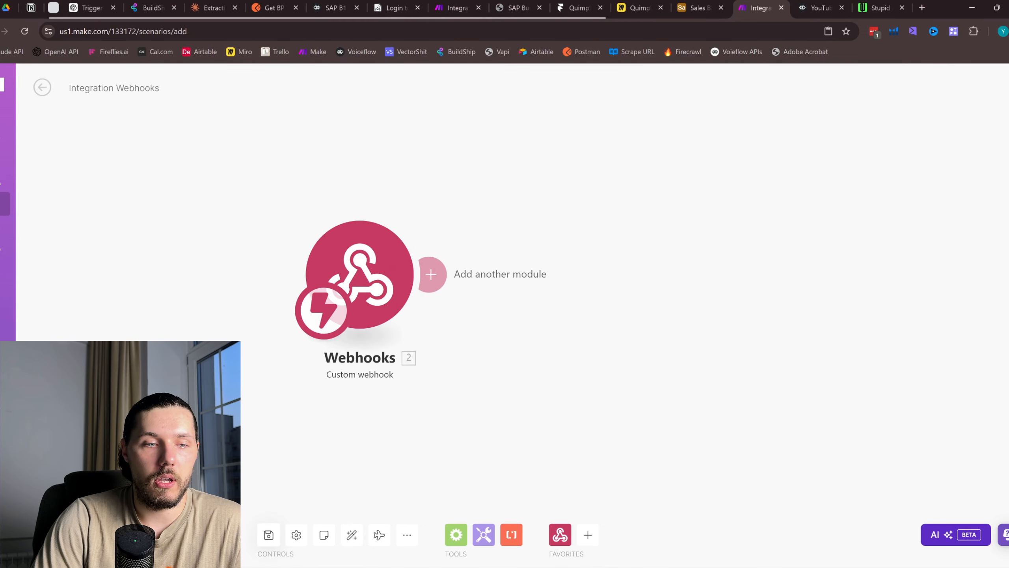
# Add a Dev API step connected after the Generate Report block
pyautogui.click(816, 8)
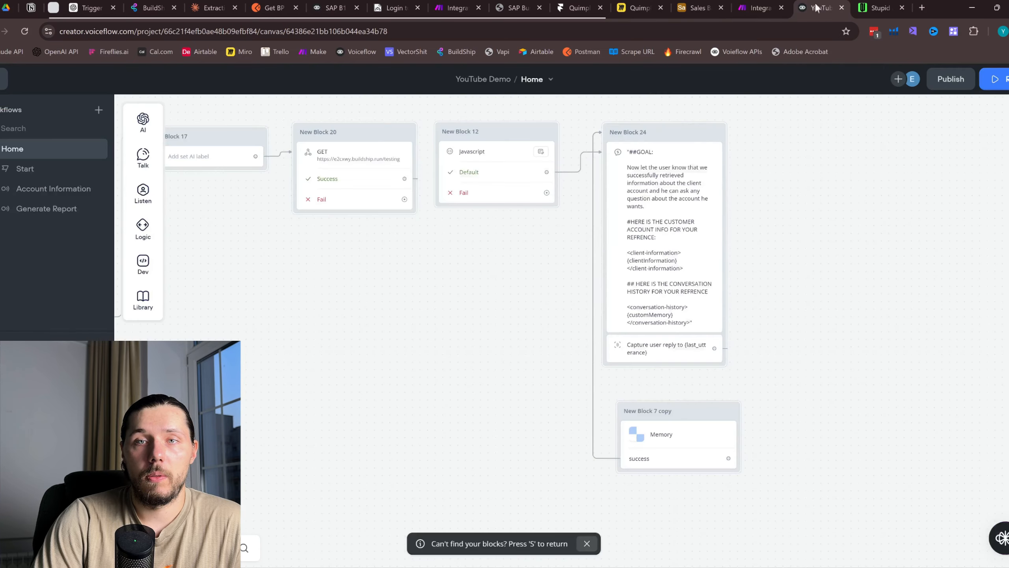
pyautogui.moveTo(388, 310); pyautogui.dragTo(914, 222)
pyautogui.moveTo(369, 410); pyautogui.dragTo(753, 391)
pyautogui.scroll(-3, 620, 343)
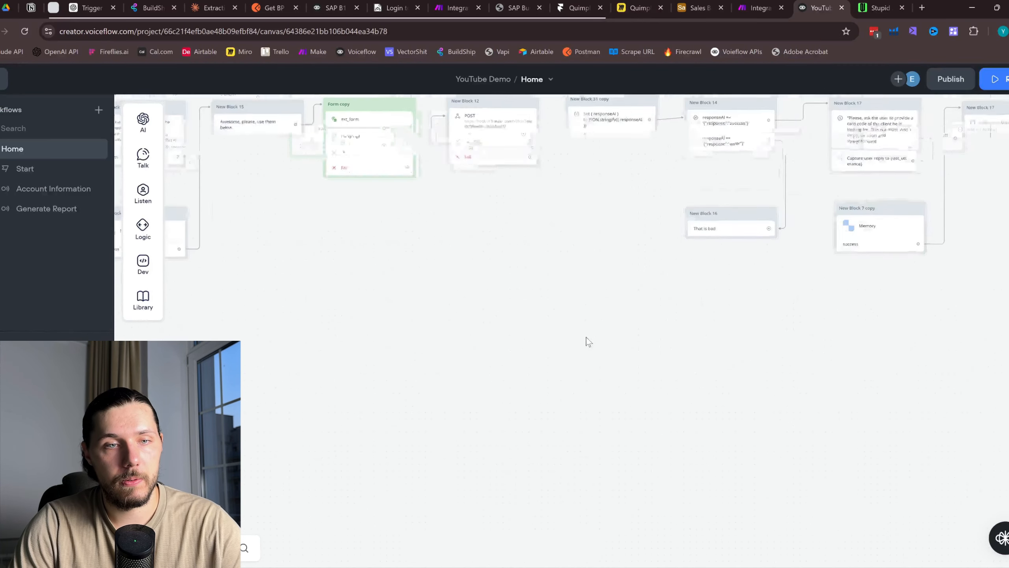
pyautogui.moveTo(347, 334); pyautogui.dragTo(836, 358)
pyautogui.moveTo(570, 411); pyautogui.dragTo(626, 401)
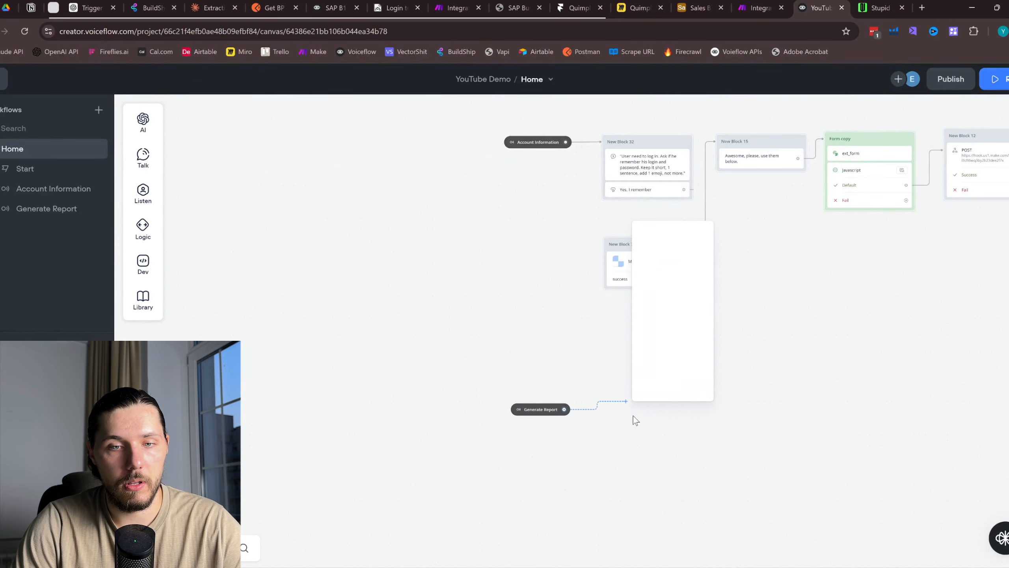
pyautogui.moveTo(692, 336)
pyautogui.click(762, 365)
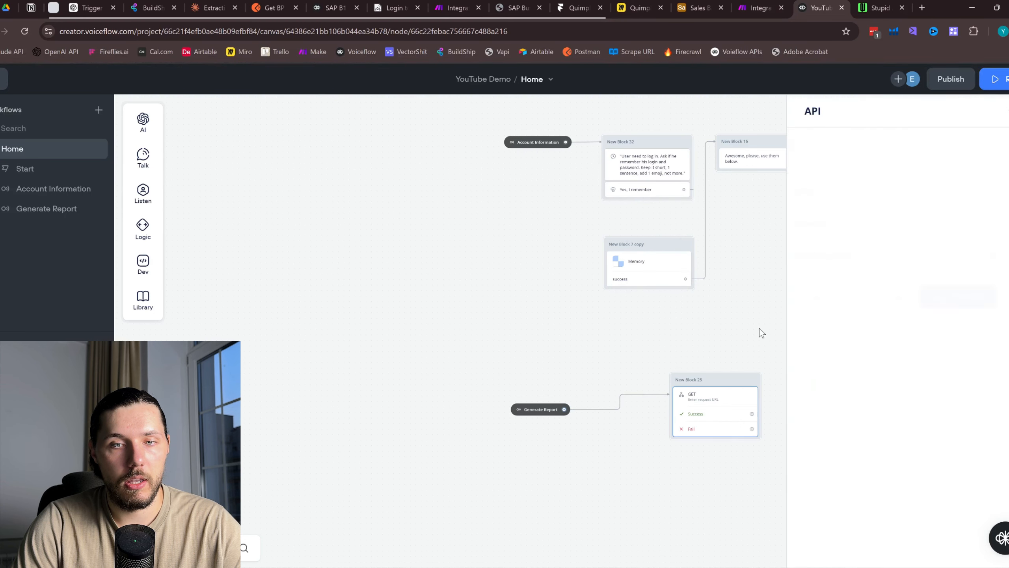
# Paste the Make webhook address as the API URL and set the method to POST
pyautogui.click(887, 153)
pyautogui.hotkey('ctrl', 'v')
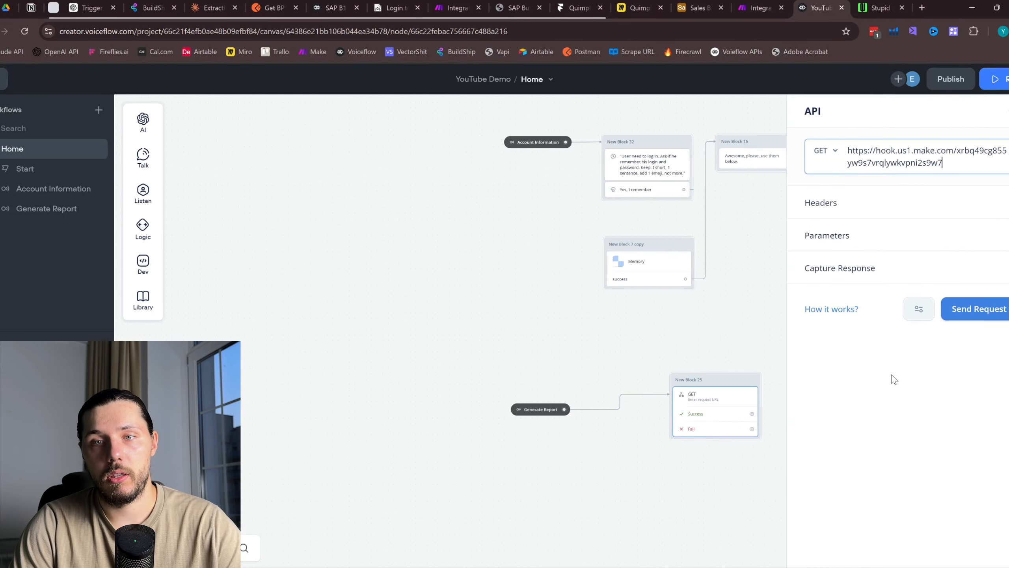
pyautogui.click(825, 155)
pyautogui.click(834, 199)
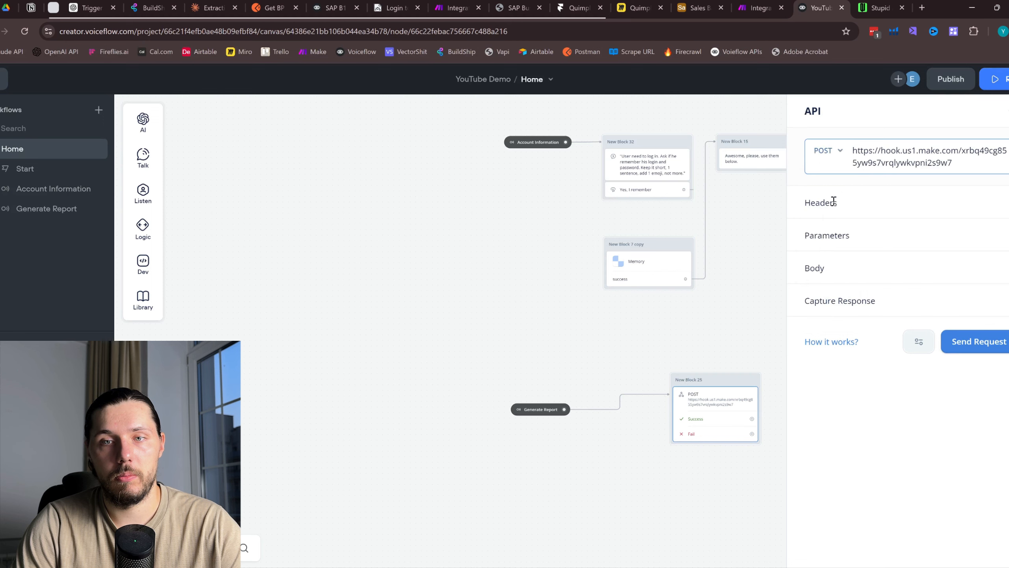
pyautogui.moveTo(718, 380); pyautogui.dragTo(649, 405)
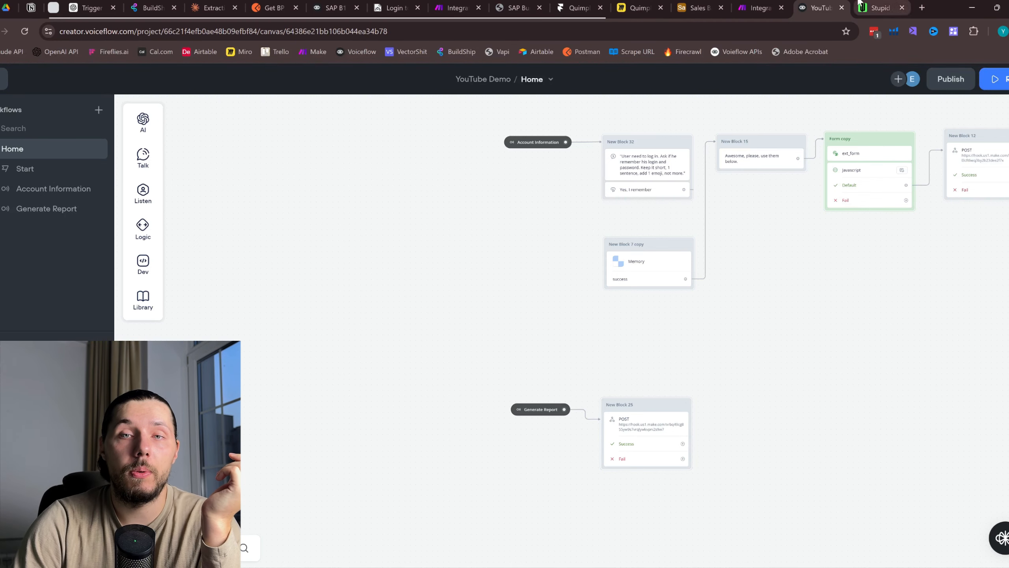
pyautogui.click(758, 8)
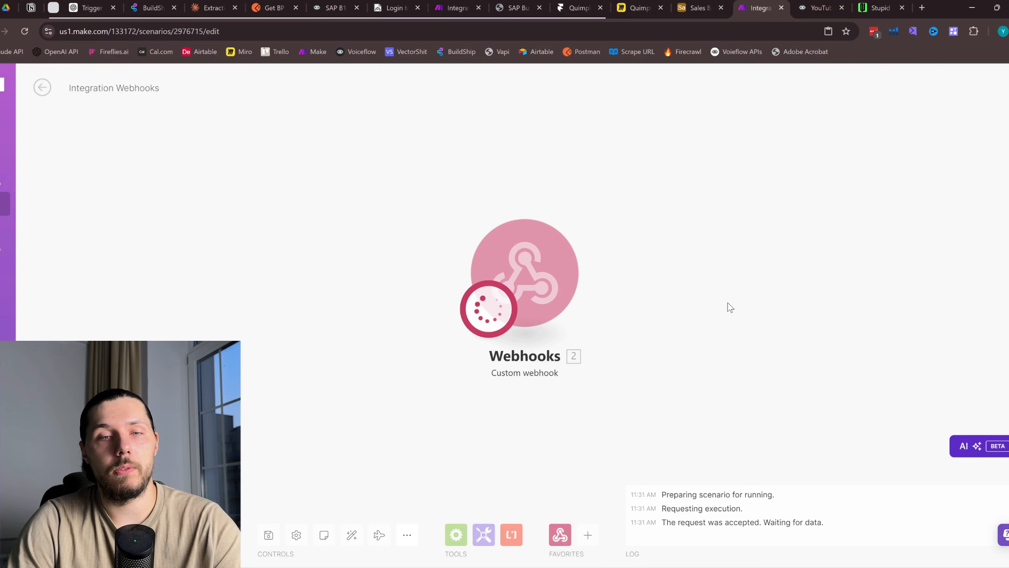
# Stop the waiting run, search 'document', and add Documentero Generate Document after the webhook
pyautogui.moveTo(728, 303); pyautogui.dragTo(557, 279)
pyautogui.click(67, 534)
pyautogui.click(422, 248)
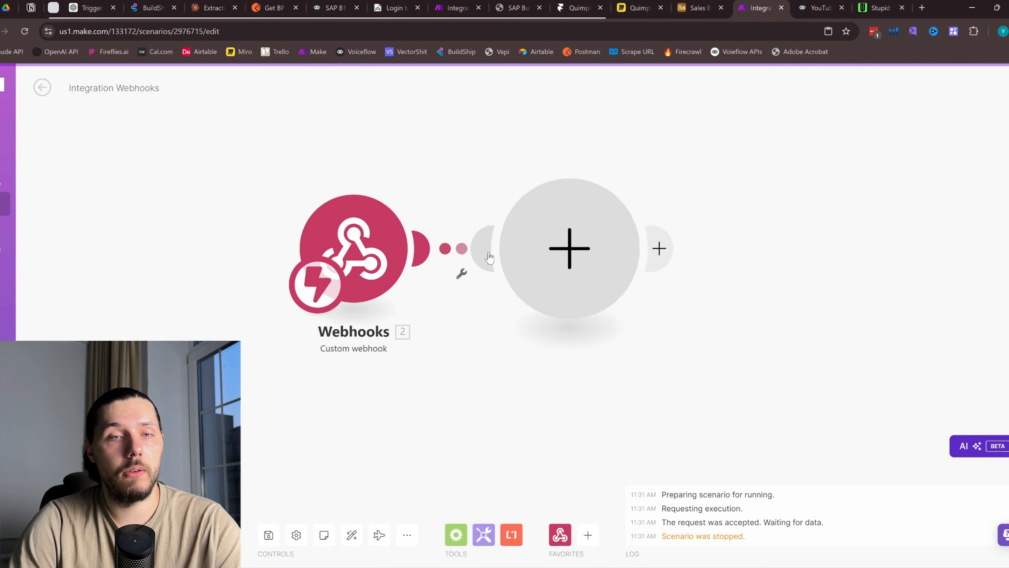
pyautogui.write('docum')
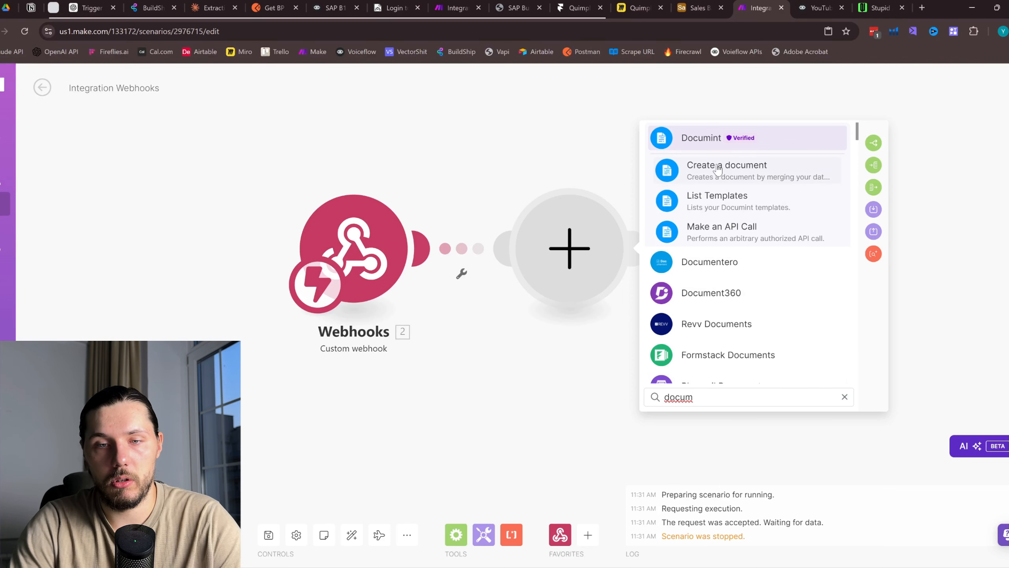
pyautogui.write('ent')
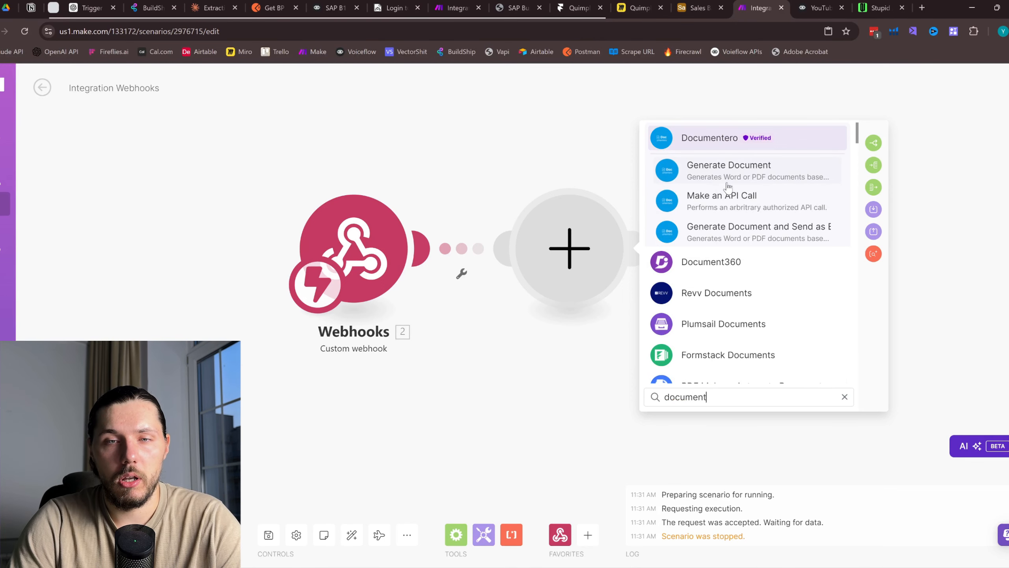
pyautogui.click(752, 172)
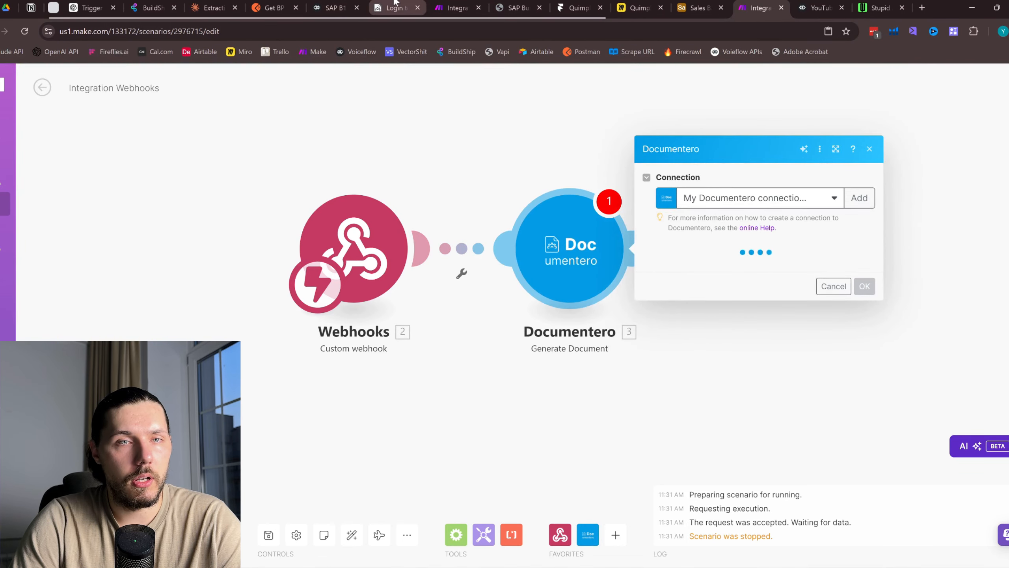
pyautogui.moveTo(395, 2); pyautogui.dragTo(740, 2)
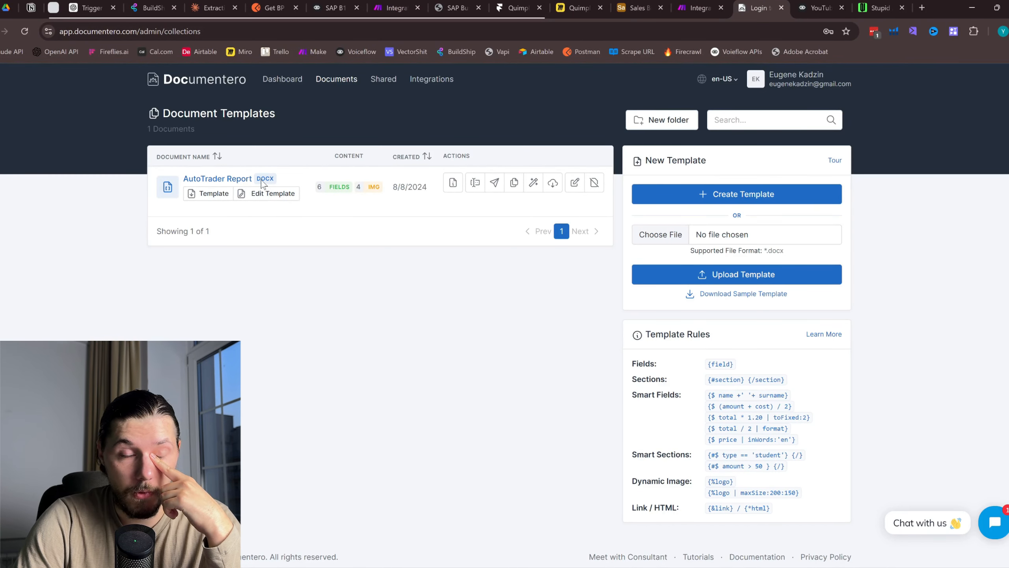
# Start a new template, clear the sample content, and insert a four-row, two-column table
pyautogui.moveTo(765, 8); pyautogui.dragTo(821, 8)
pyautogui.click(768, 194)
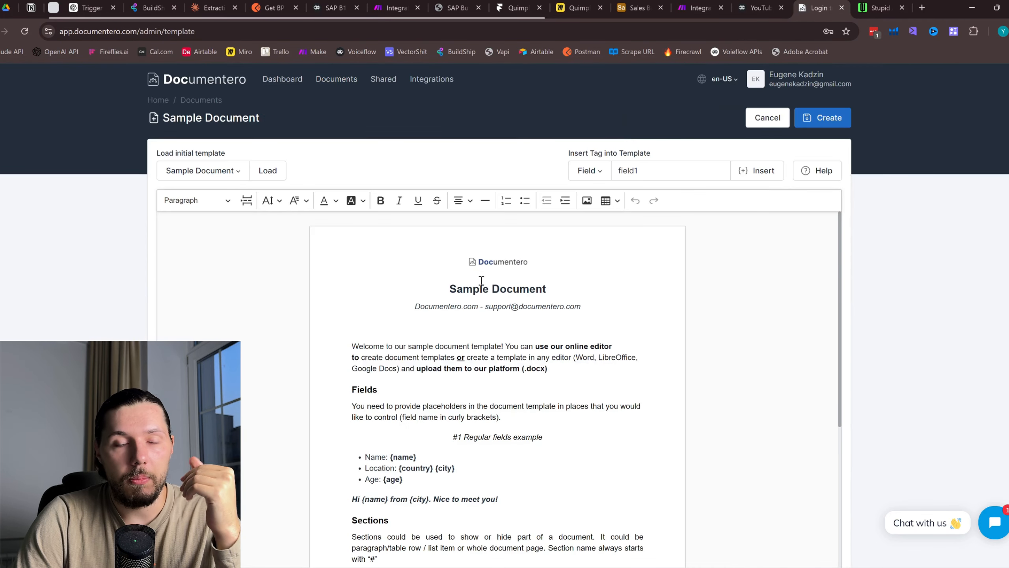
pyautogui.scroll(-4, 567, 285)
pyautogui.scroll(4, 566, 283)
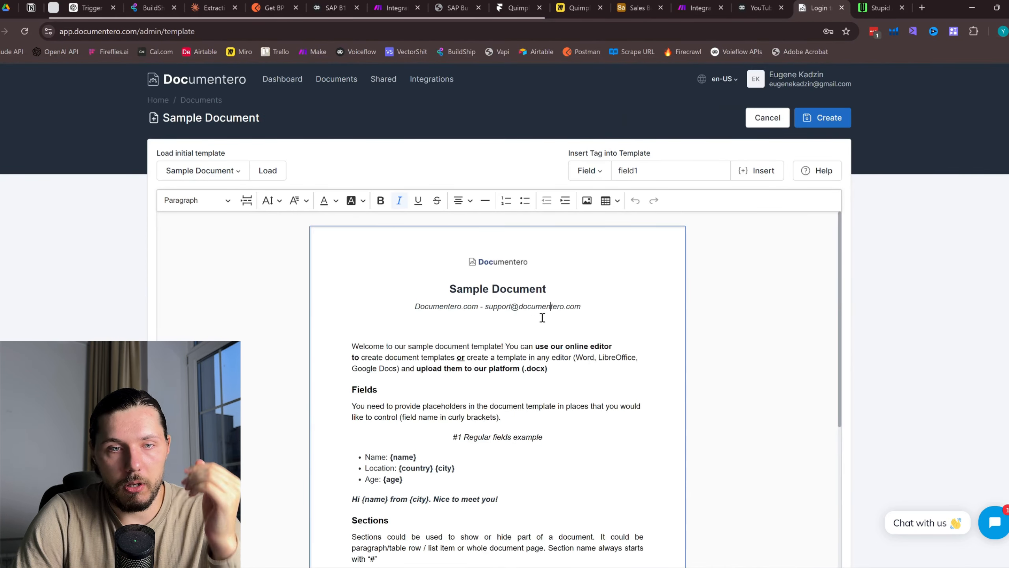
pyautogui.scroll(-4, 541, 316)
pyautogui.hotkey('ctrl', 'a')
pyautogui.press('BackSpace')
pyautogui.scroll(1, 536, 323)
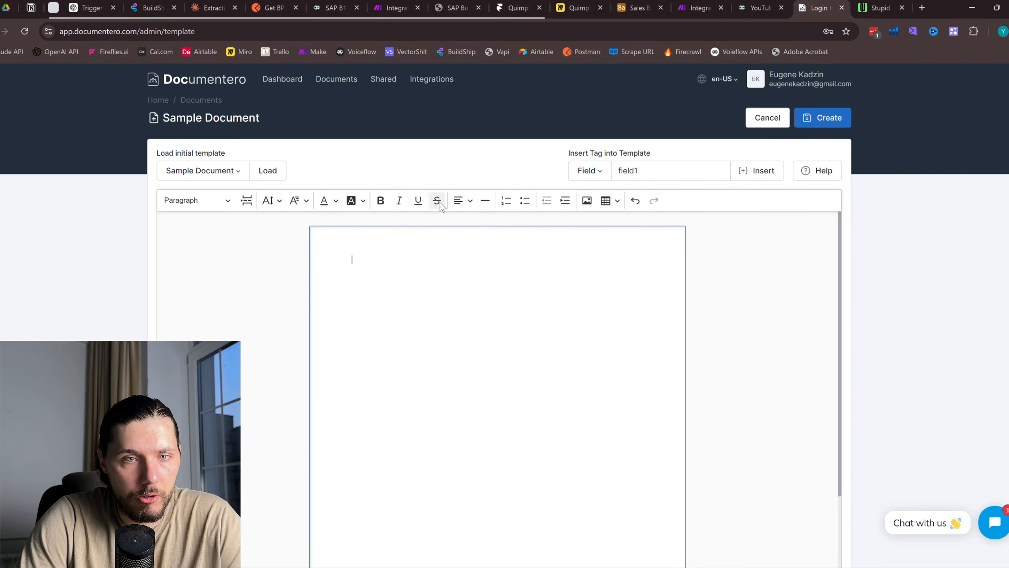
pyautogui.click(606, 201)
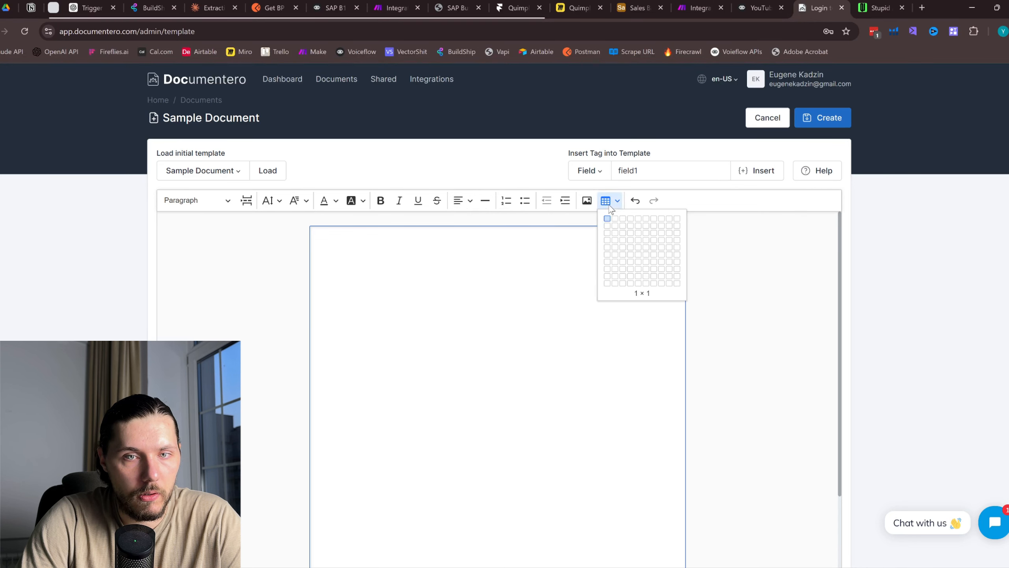
pyautogui.click(615, 240)
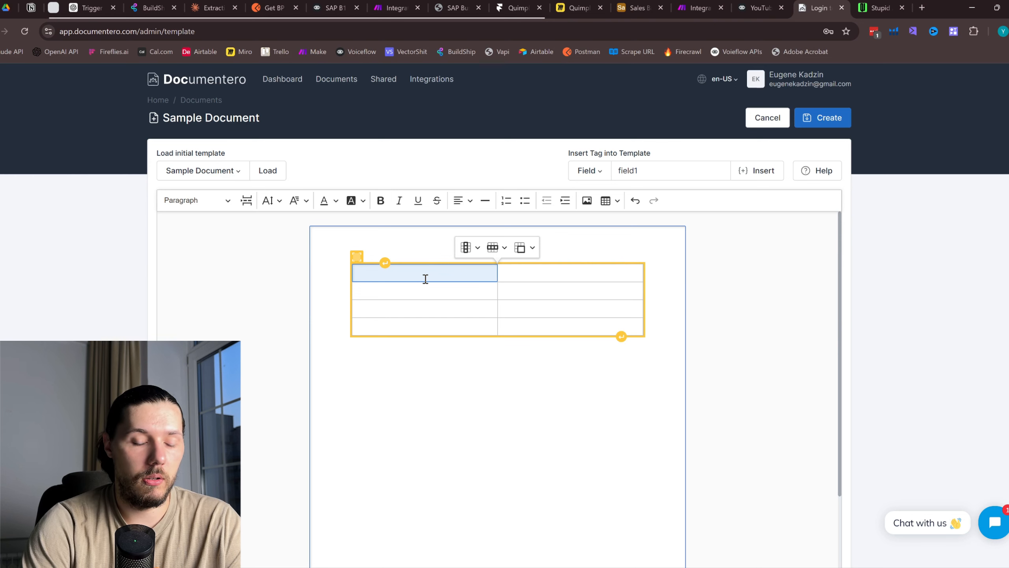
# Label the table's left column info 1 through info 4
pyautogui.write('fo 1')
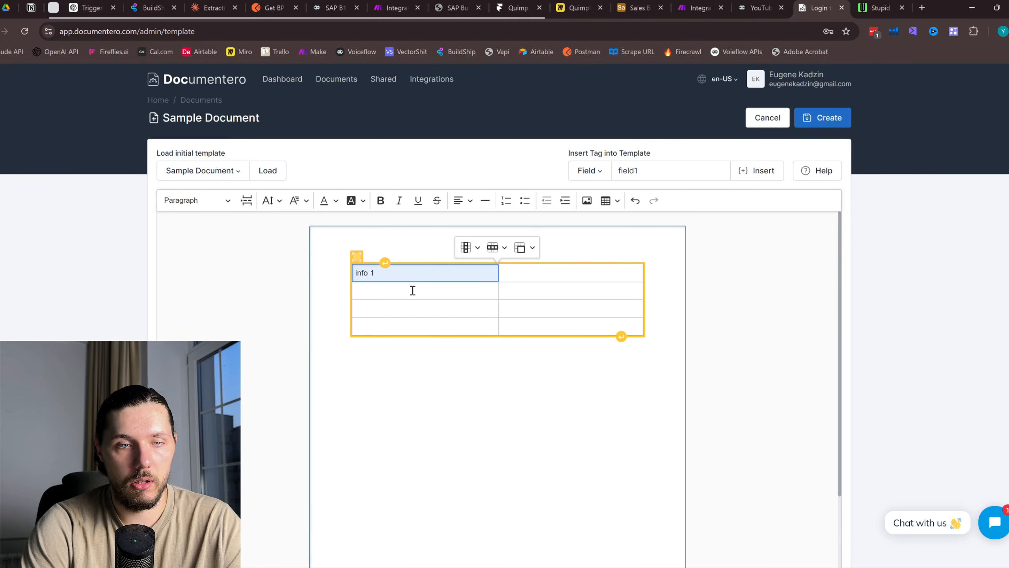
pyautogui.click(413, 290)
pyautogui.write('info 2')
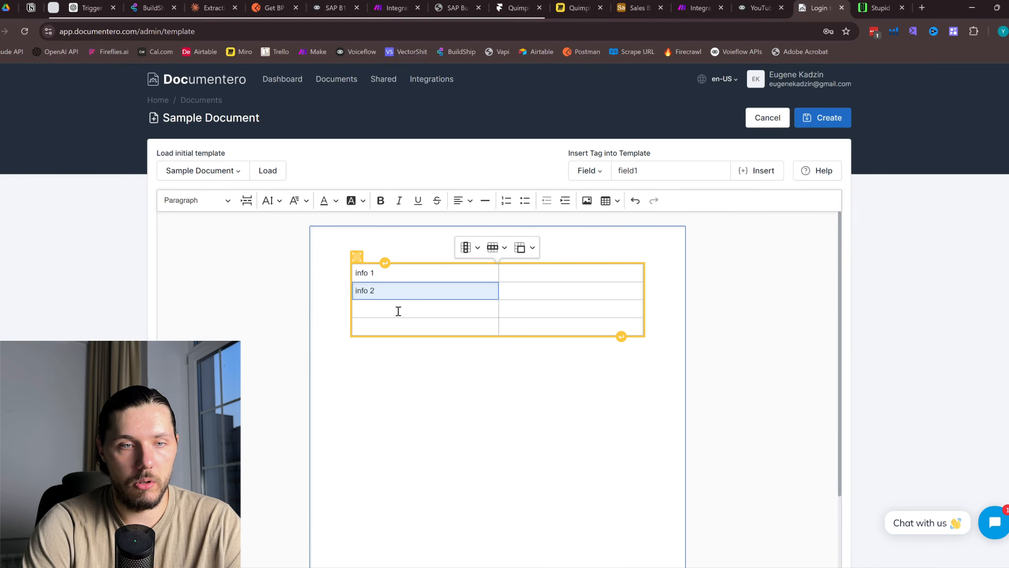
pyautogui.click(399, 311)
pyautogui.write('info 3')
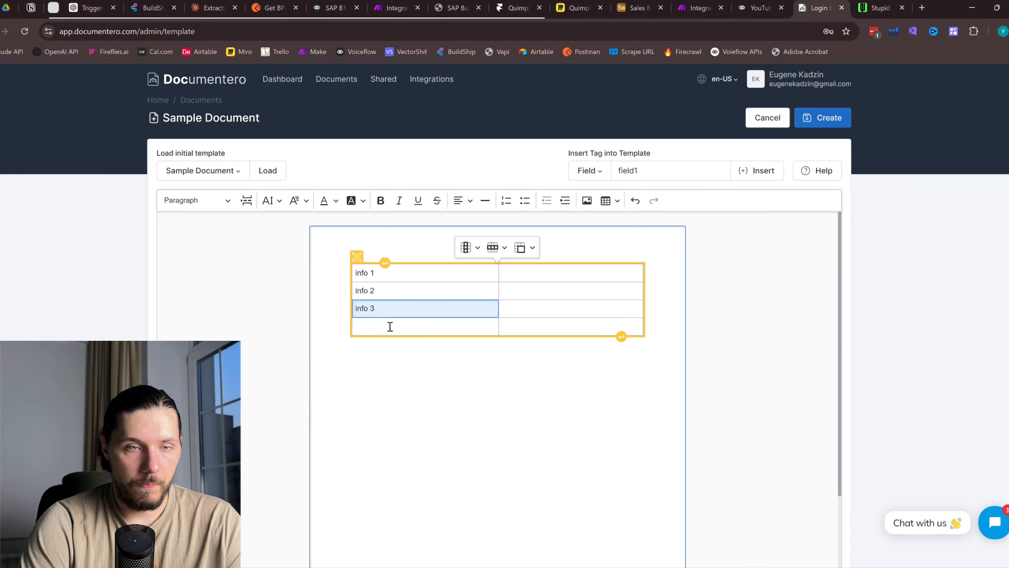
pyautogui.click(390, 326)
pyautogui.write('info 4')
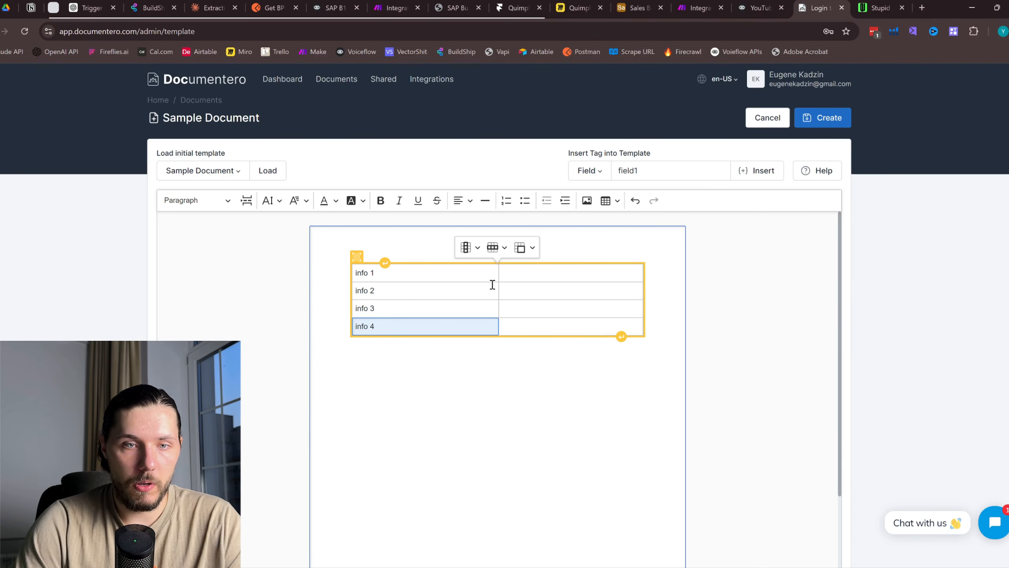
# Insert the {field1}–{field4} tags in the right column beside each info row
pyautogui.click(516, 274)
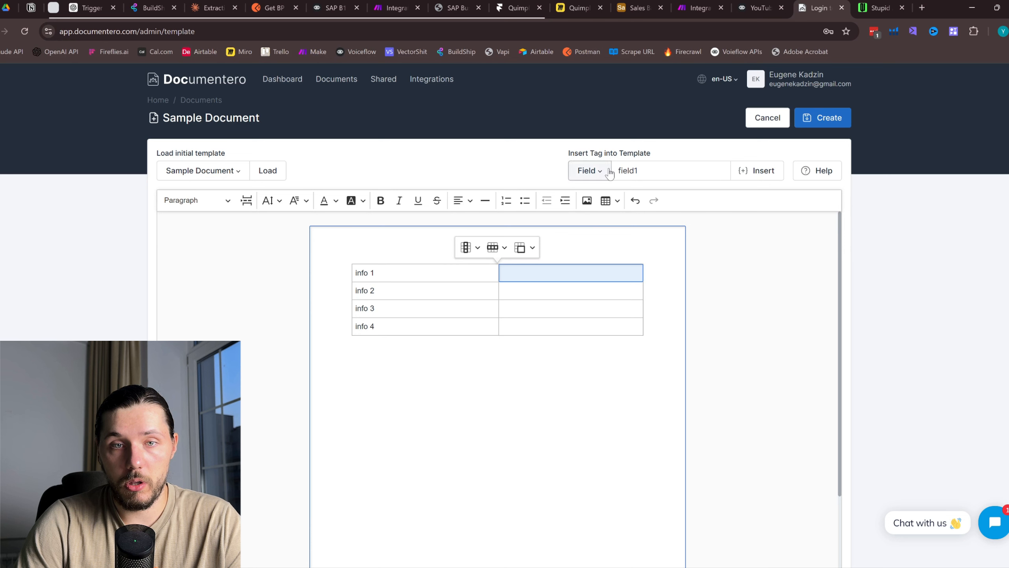
pyautogui.click(757, 172)
pyautogui.click(536, 292)
pyautogui.click(756, 175)
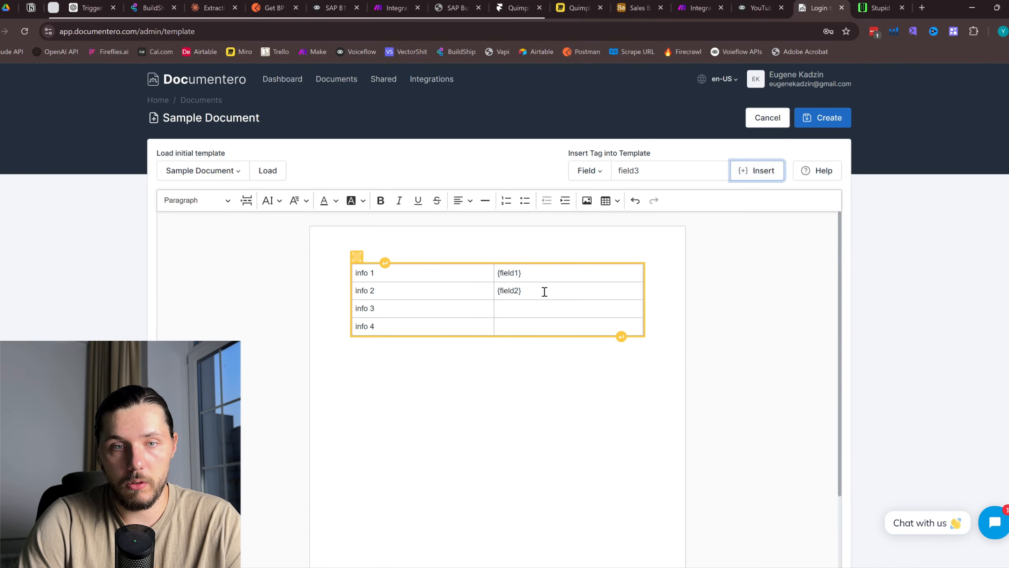
pyautogui.click(537, 305)
pyautogui.click(758, 171)
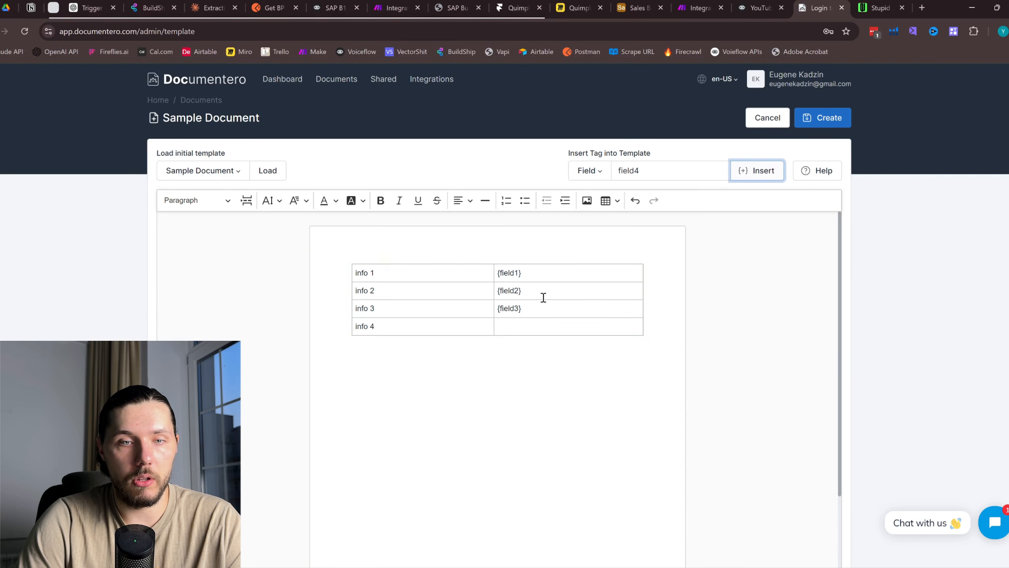
pyautogui.click(535, 326)
pyautogui.click(757, 172)
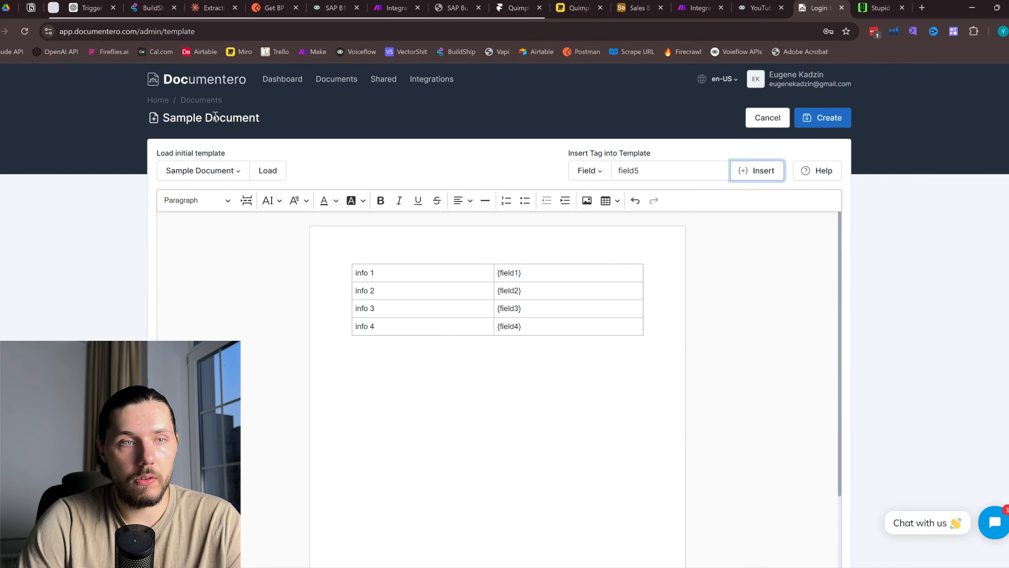
# Save the document as a template named 'YouTube Demo'
pyautogui.click(198, 124)
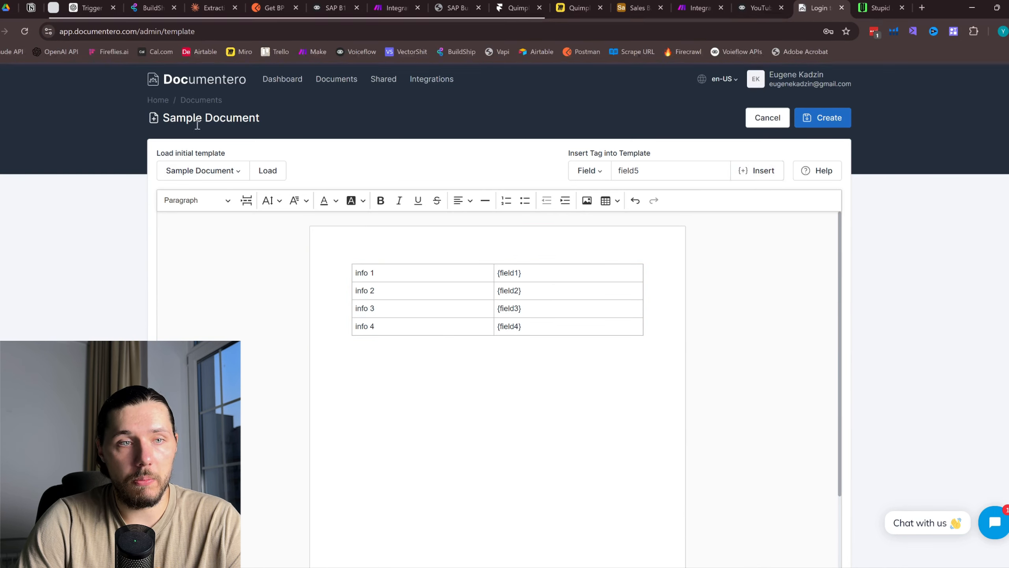
pyautogui.click(827, 120)
pyautogui.moveTo(482, 144); pyautogui.dragTo(364, 144)
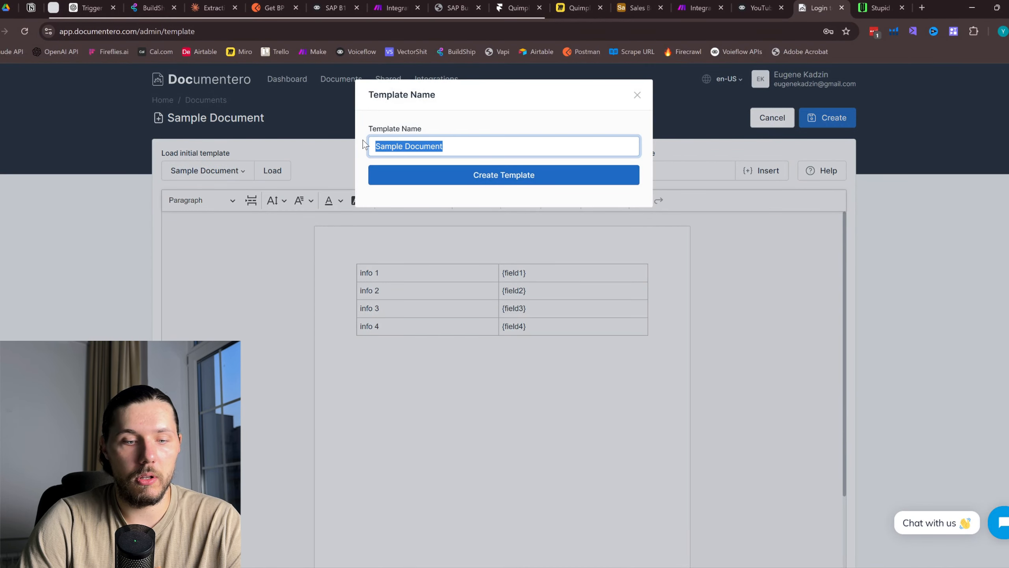
pyautogui.write('YouTube Demo')
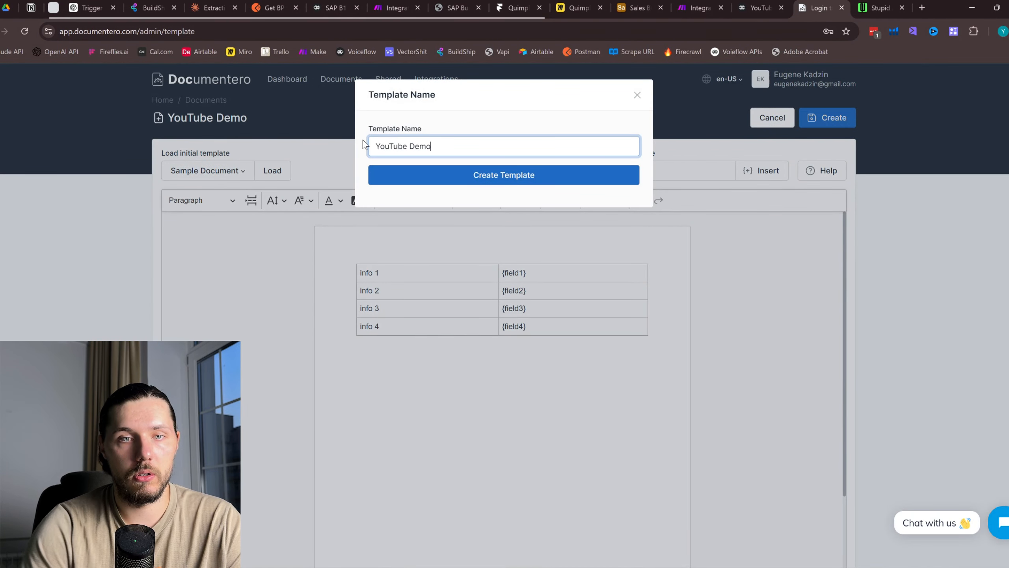
pyautogui.click(535, 184)
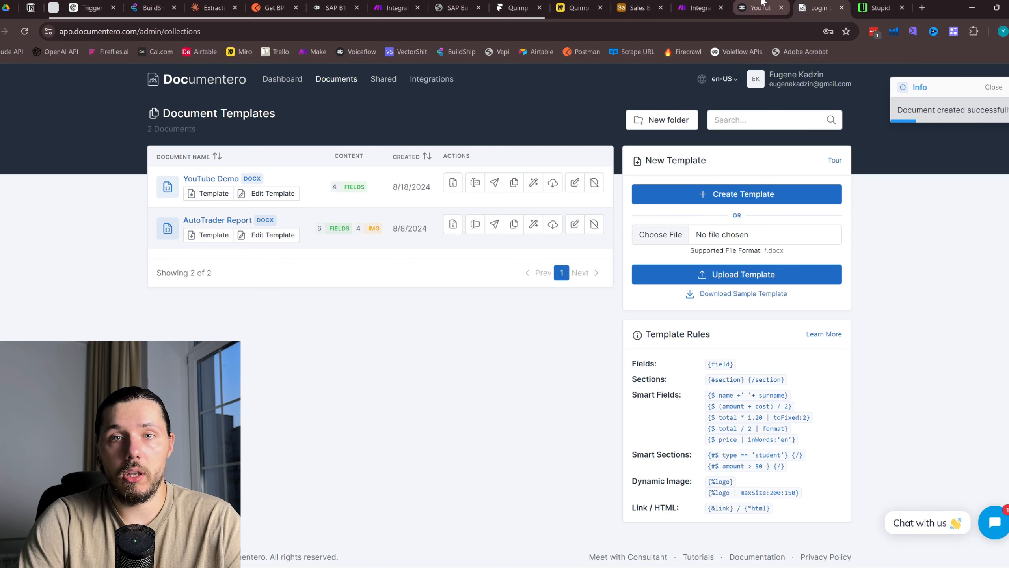
# Set the Documentero module to Word/Docx output using the refreshed YouTube Demo template
pyautogui.click(699, 8)
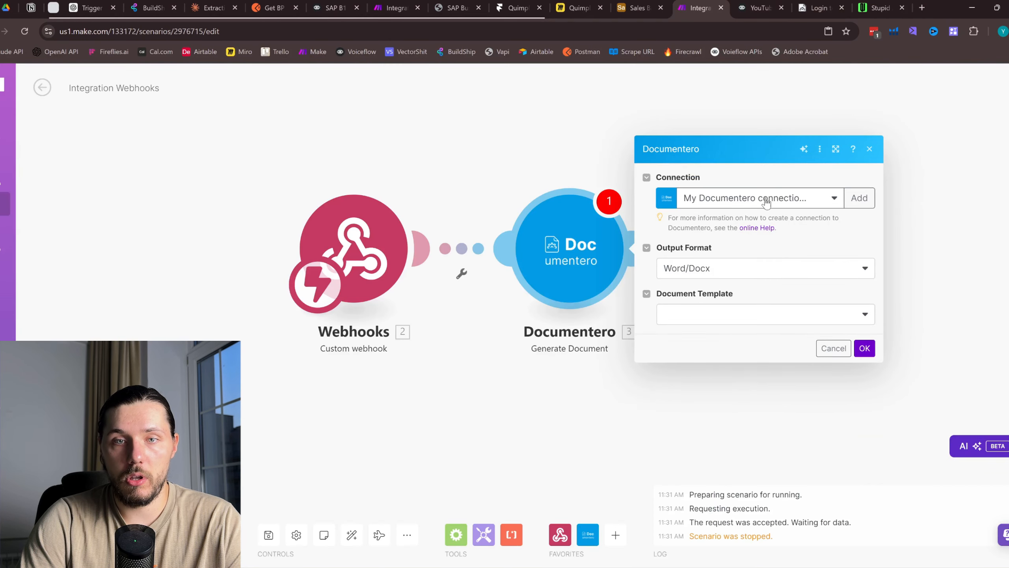
pyautogui.click(845, 269)
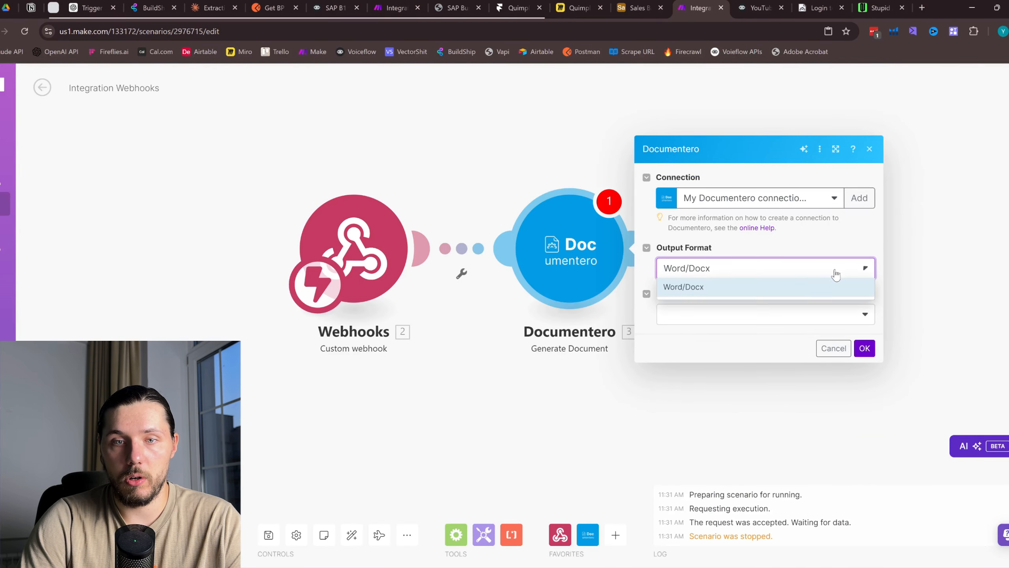
pyautogui.click(701, 287)
pyautogui.click(807, 317)
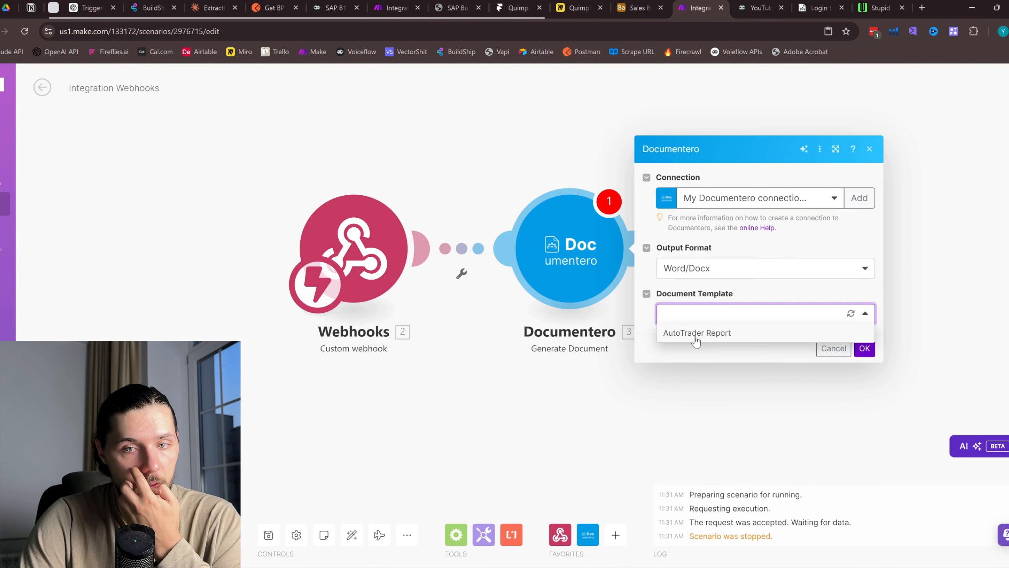
pyautogui.click(851, 314)
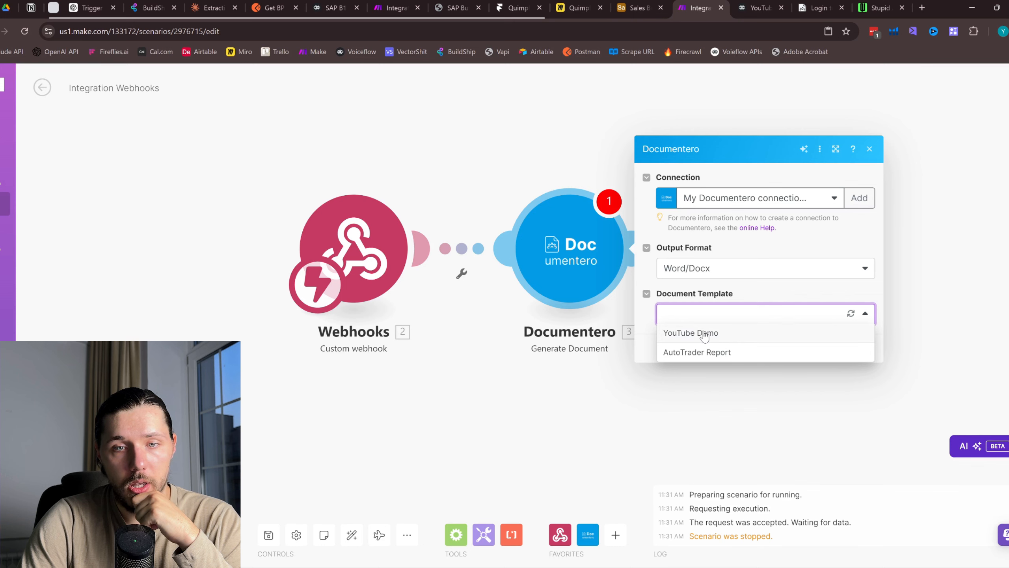
pyautogui.click(712, 334)
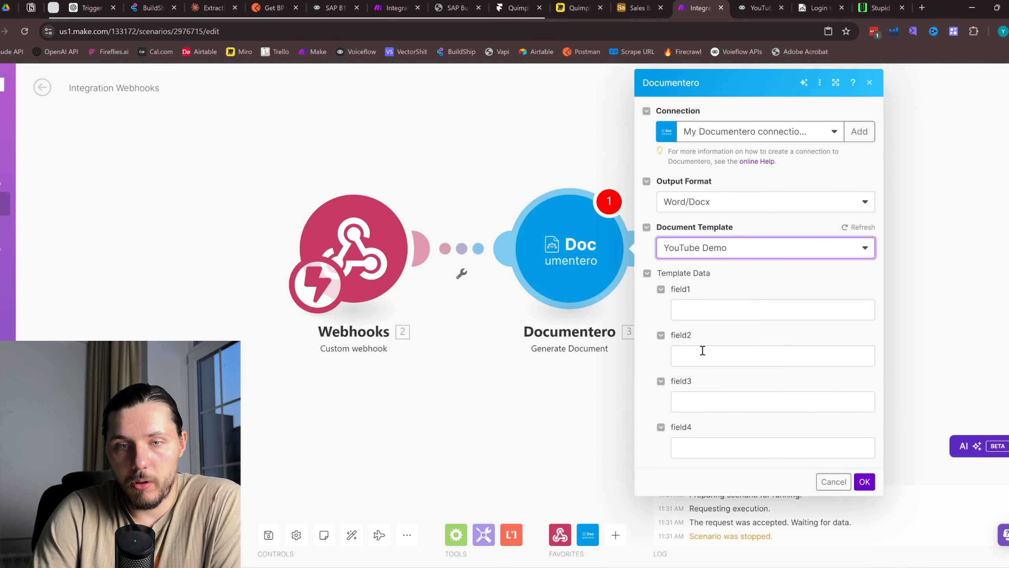
pyautogui.click(704, 351)
pyautogui.click(743, 400)
pyautogui.click(745, 447)
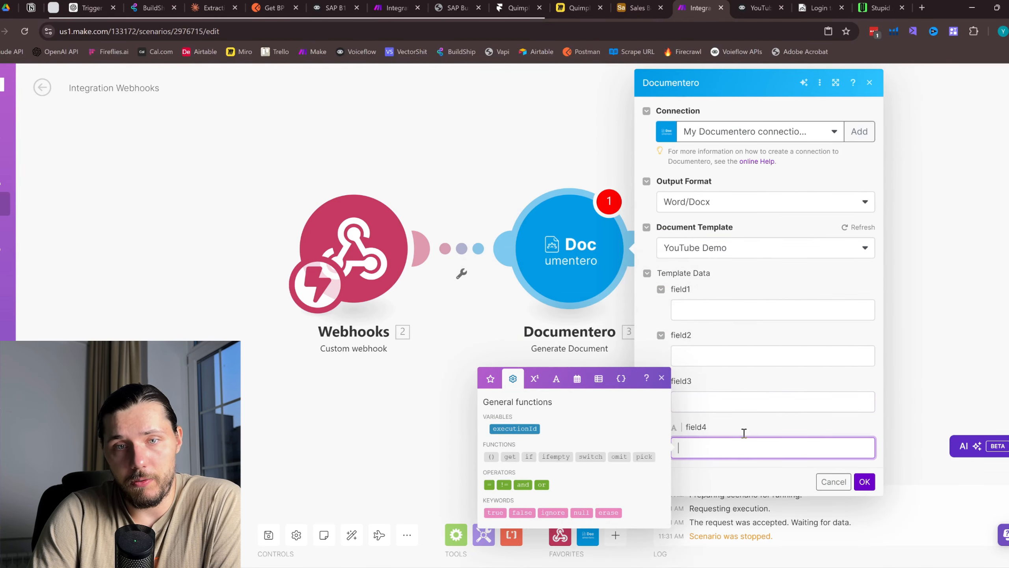
# Drag the Webhooks module left and the Documentero module right to spread them apart
pyautogui.moveTo(388, 252); pyautogui.dragTo(247, 243)
pyautogui.moveTo(405, 166); pyautogui.dragTo(443, 167)
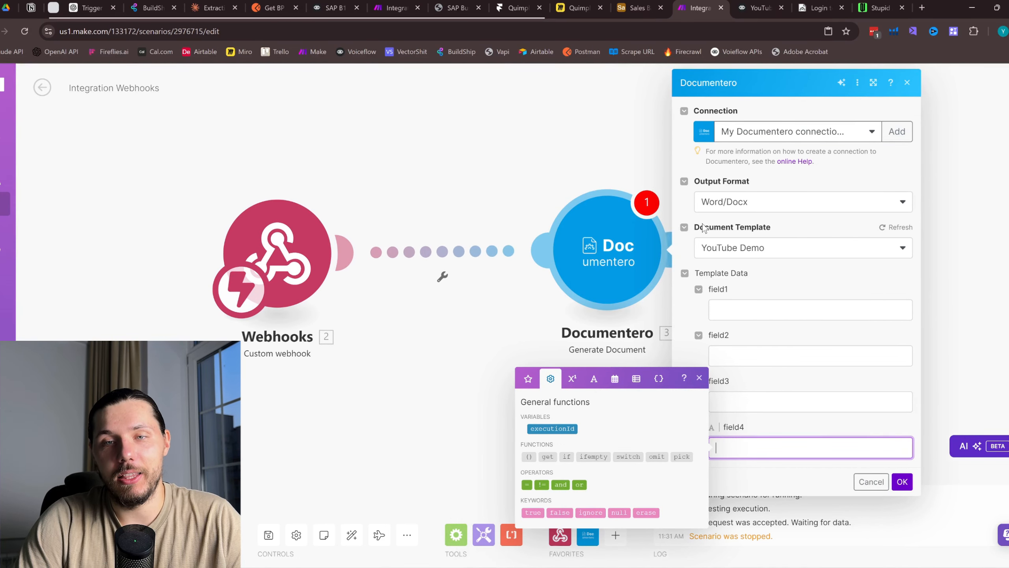
pyautogui.click(907, 83)
pyautogui.moveTo(618, 241); pyautogui.dragTo(684, 245)
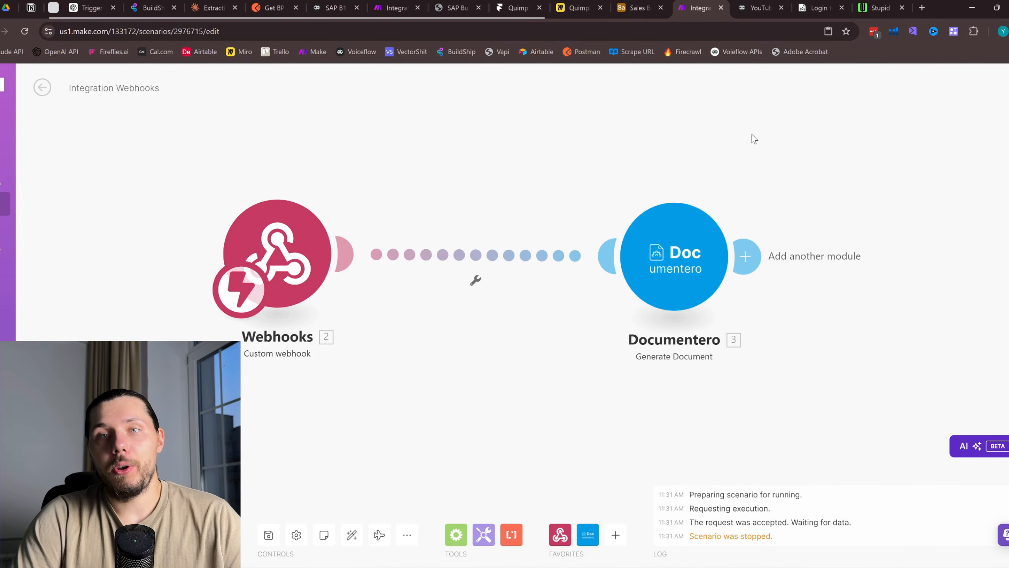
pyautogui.click(736, 4)
pyautogui.click(701, 4)
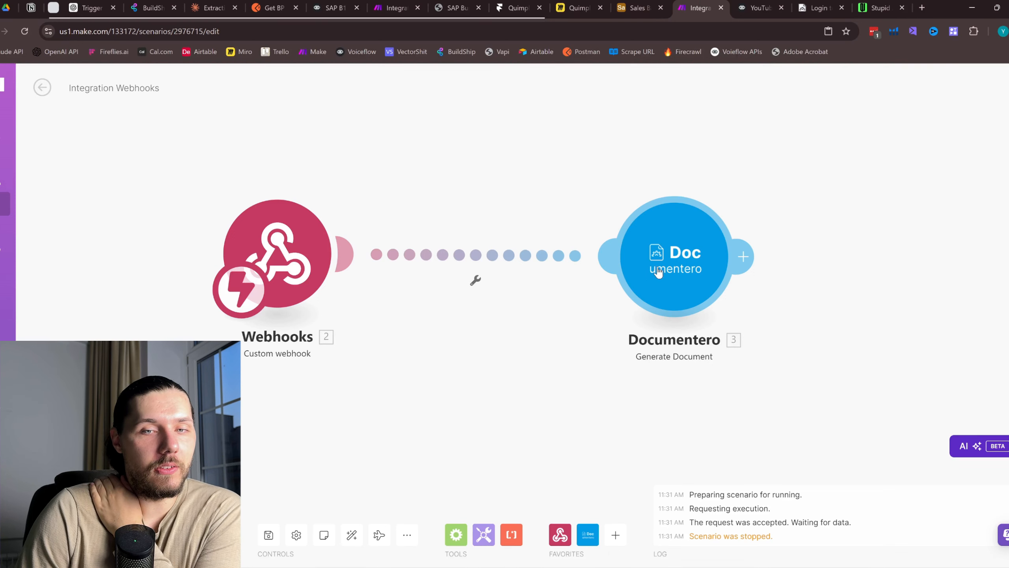
pyautogui.moveTo(658, 269); pyautogui.dragTo(835, 287)
pyautogui.moveTo(592, 328); pyautogui.dragTo(508, 317)
pyautogui.moveTo(776, 278); pyautogui.dragTo(848, 246)
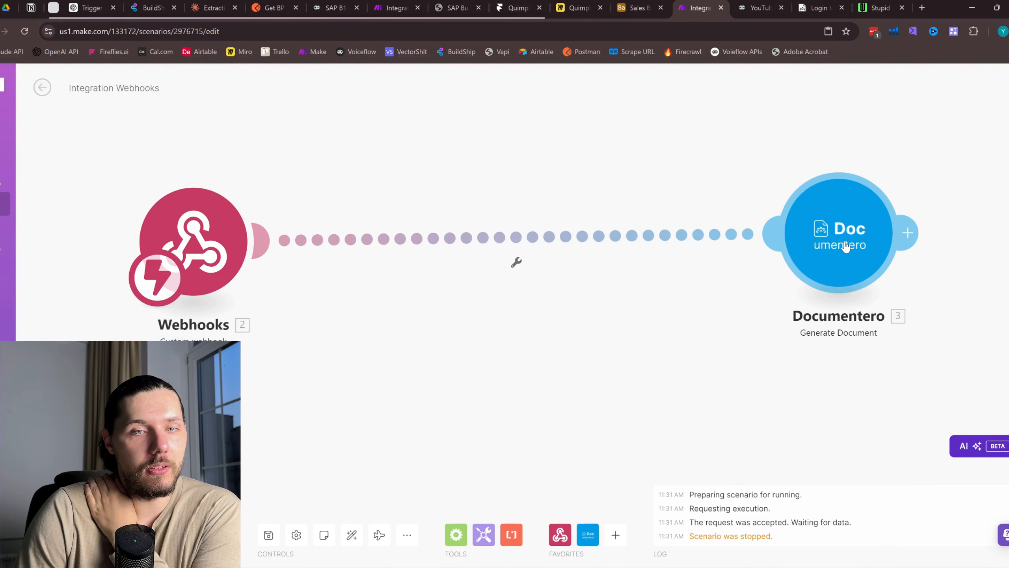
pyautogui.click(615, 535)
# Search 'chat' and insert an OpenAI Message an Assistant module between Webhooks and Documentero
pyautogui.write('chat')
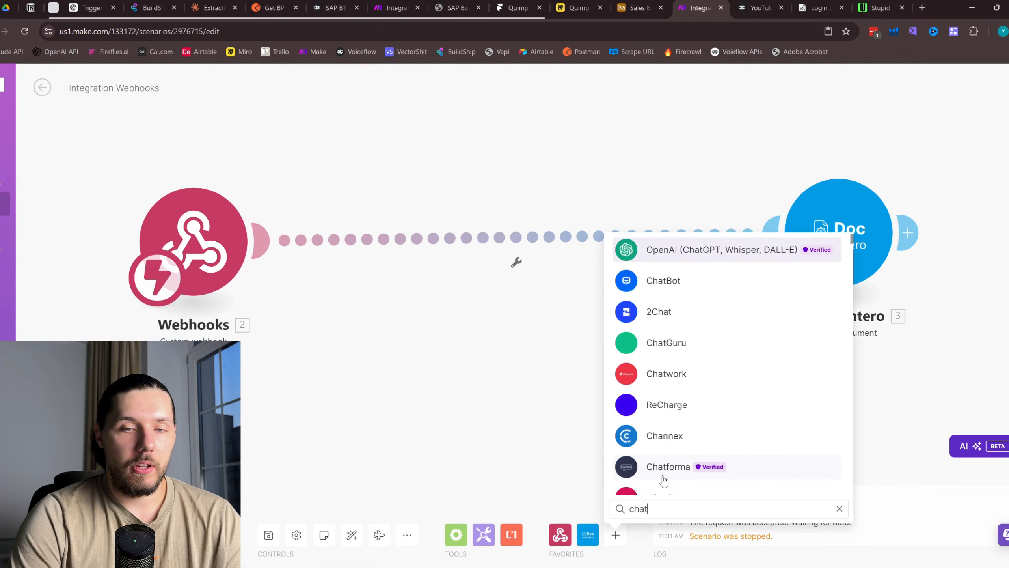
pyautogui.click(735, 281)
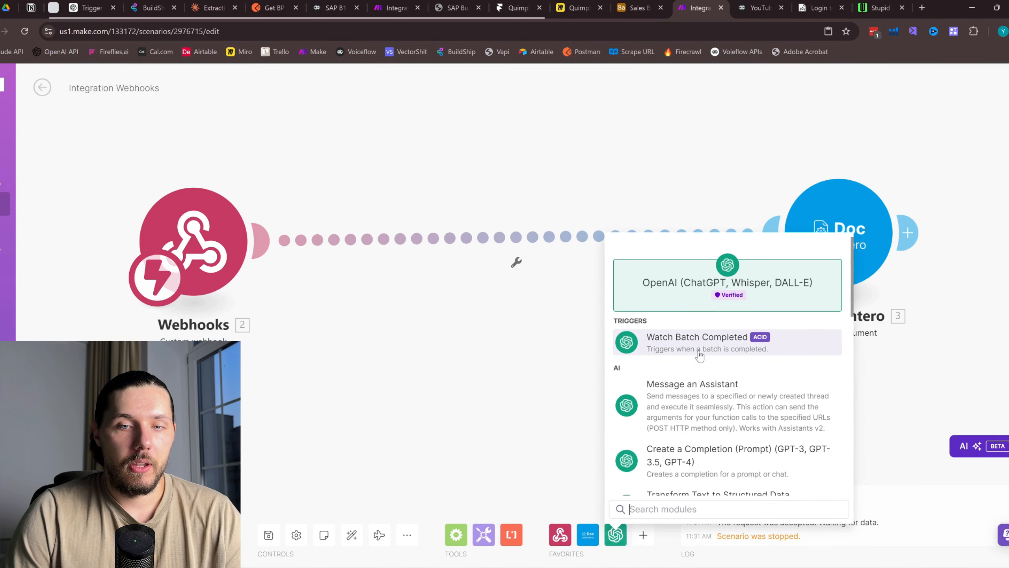
pyautogui.click(711, 410)
pyautogui.moveTo(712, 409); pyautogui.dragTo(417, 235)
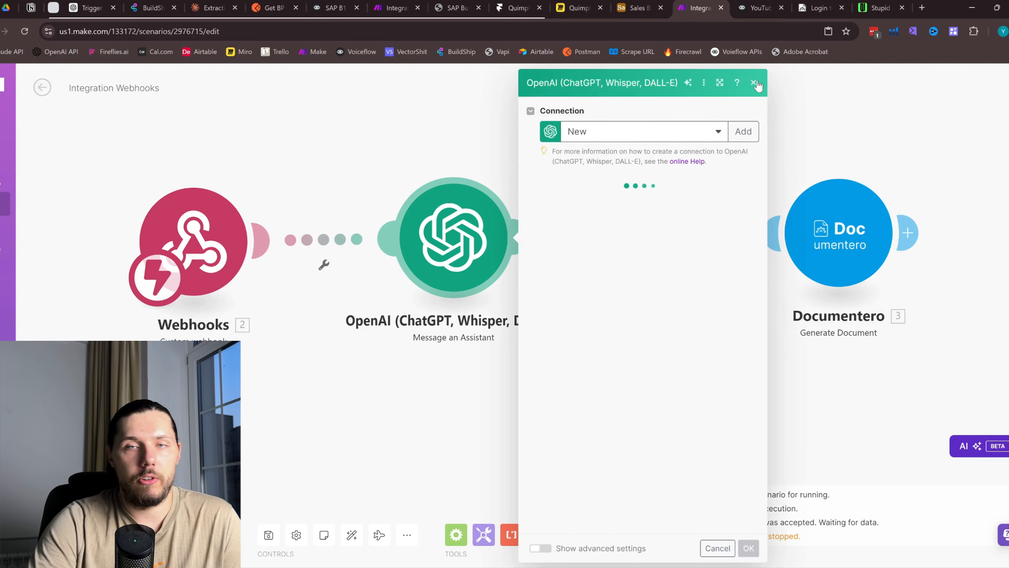
pyautogui.click(753, 83)
# Replace Message an Assistant with an OpenAI Create a Completion module on the connection
pyautogui.click(615, 534)
pyautogui.scroll(-2, 750, 415)
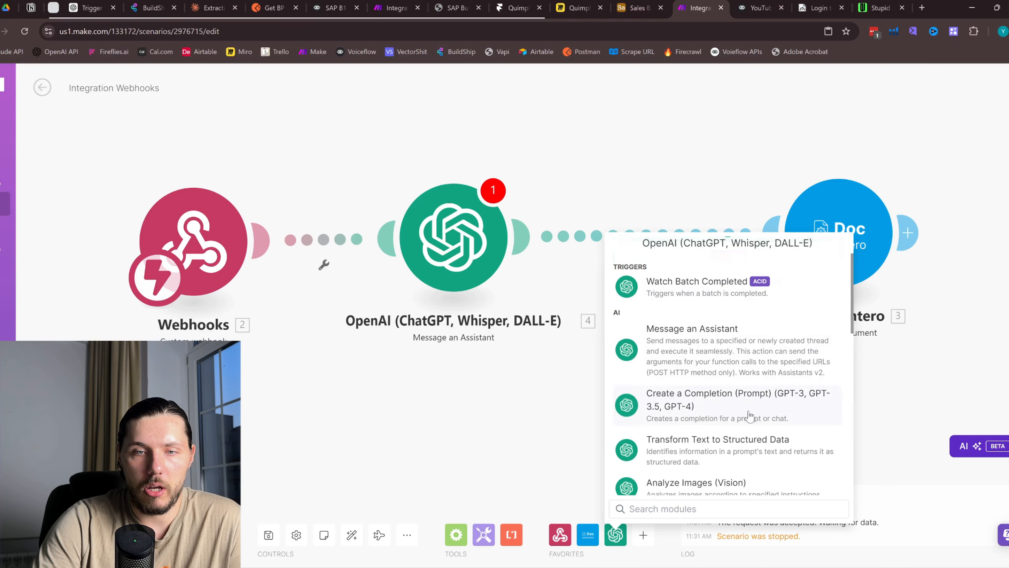
pyautogui.click(750, 415)
pyautogui.rightClick(461, 243)
pyautogui.click(507, 373)
pyautogui.moveTo(737, 413); pyautogui.dragTo(440, 266)
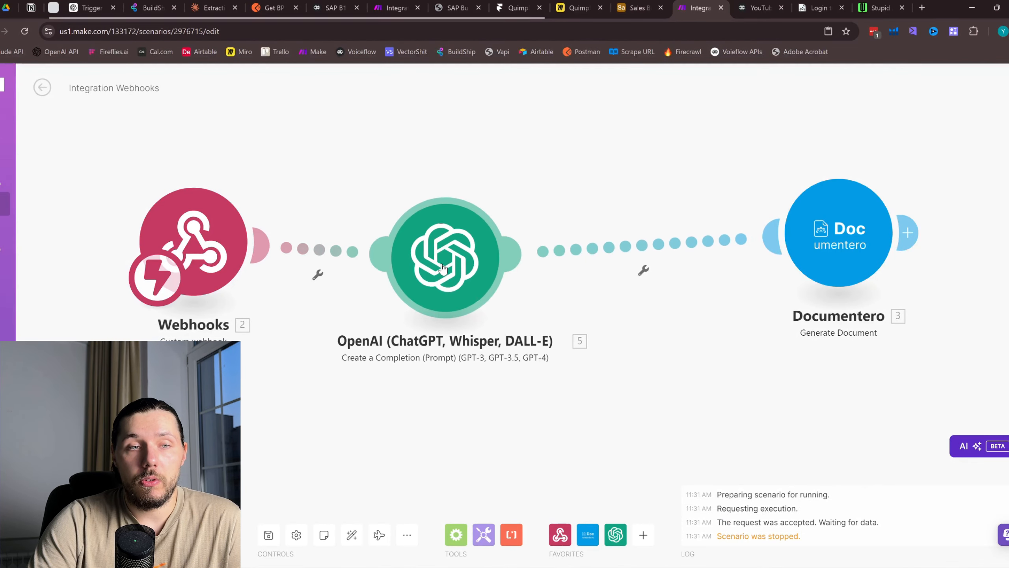
pyautogui.click(780, 4)
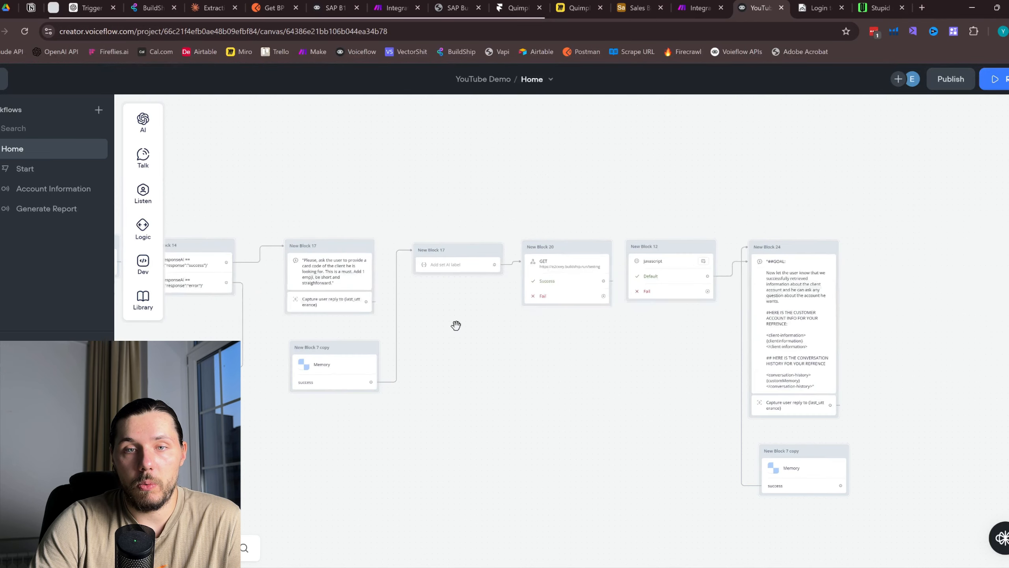
# View New Block 24's AI response prompt, then open Make's OpenAI module settings
pyautogui.scroll(2, 666, 294)
pyautogui.click(815, 348)
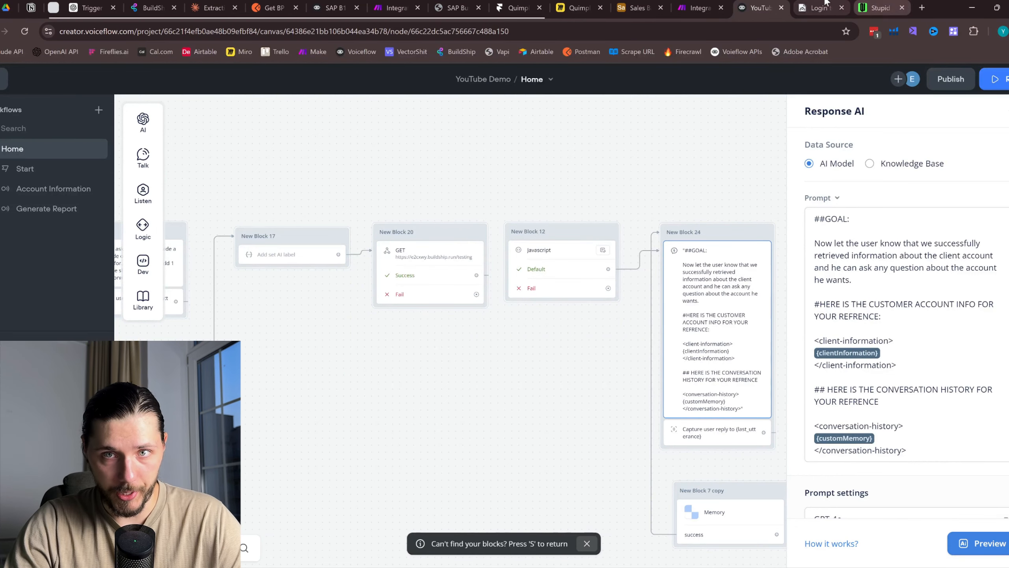
pyautogui.click(698, 7)
pyautogui.click(449, 258)
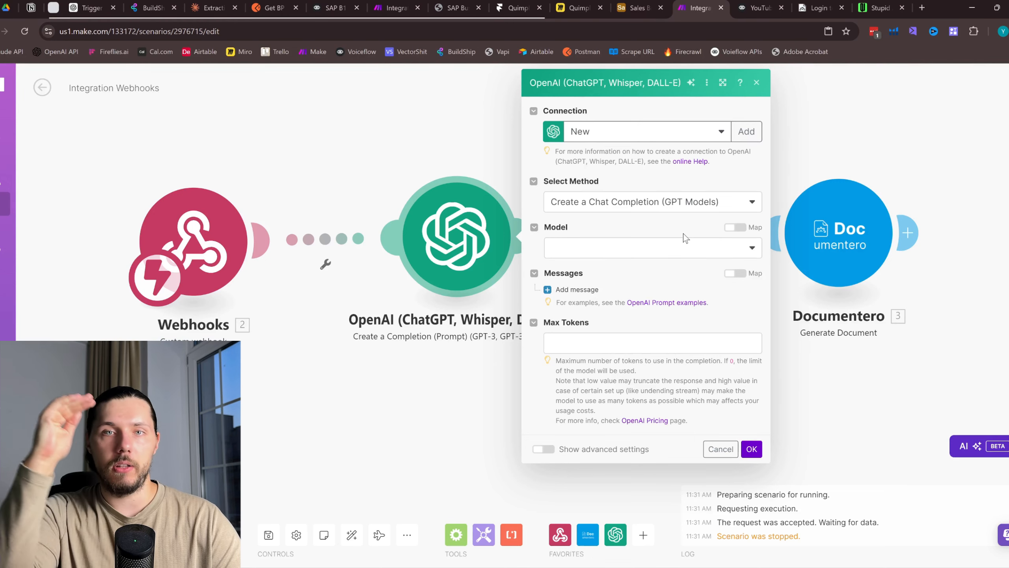
# Close the OpenAI settings and delete the OpenAI module, then go back to Voiceflow
pyautogui.click(756, 84)
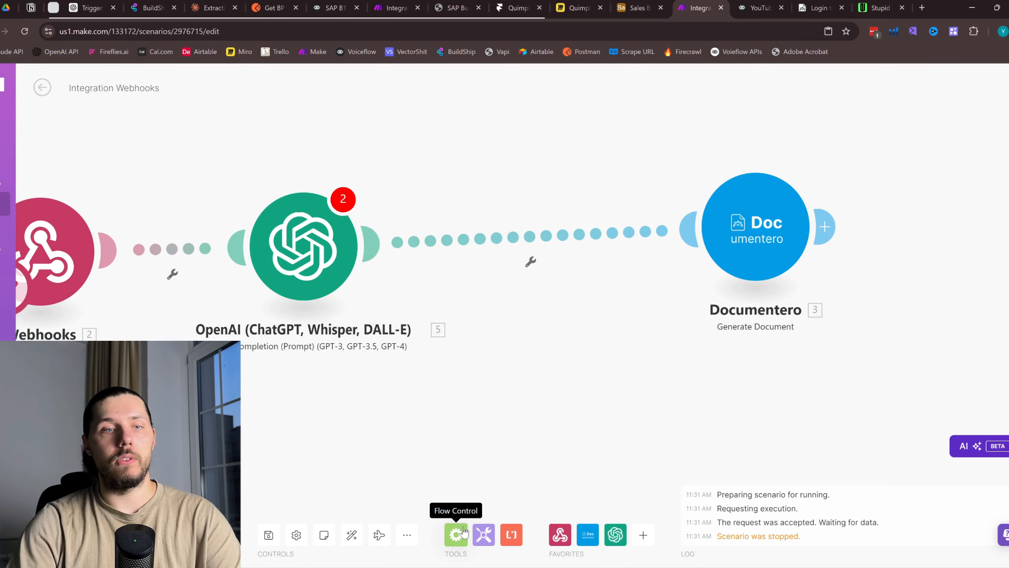
pyautogui.rightClick(325, 242)
pyautogui.click(362, 374)
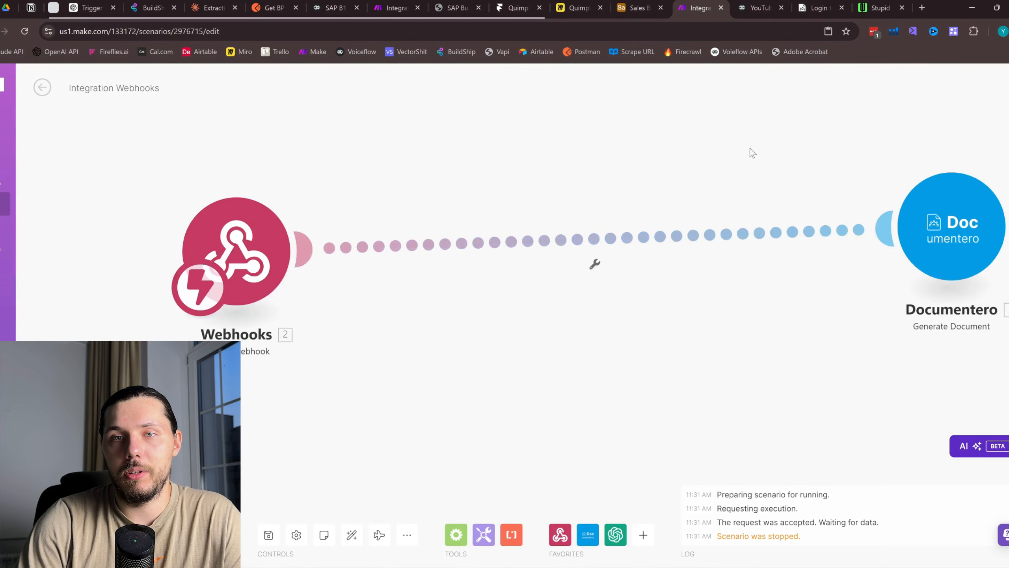
pyautogui.click(756, 8)
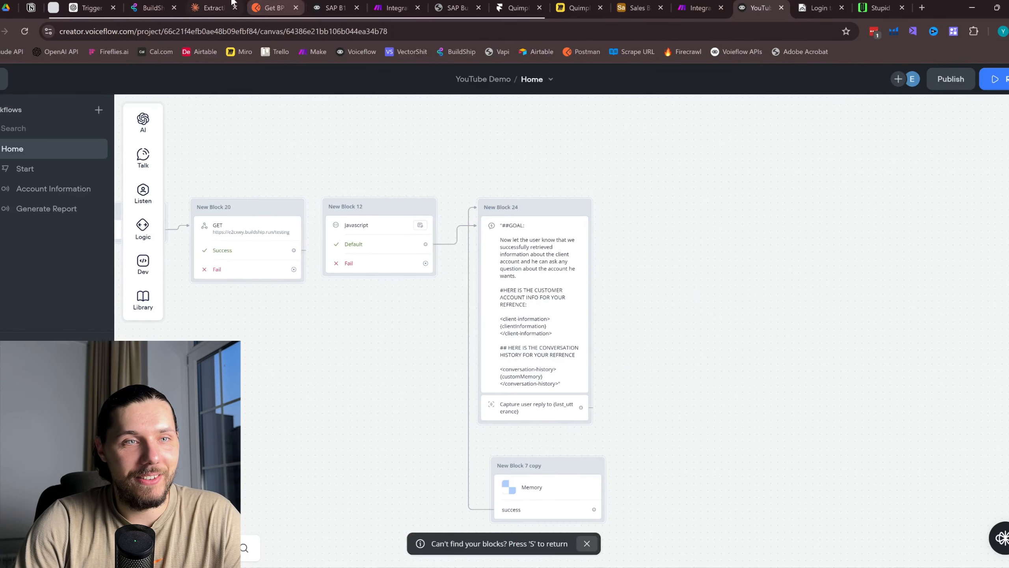
pyautogui.click(210, 7)
pyautogui.scroll(-5, 517, 254)
pyautogui.scroll(15, 590, 373)
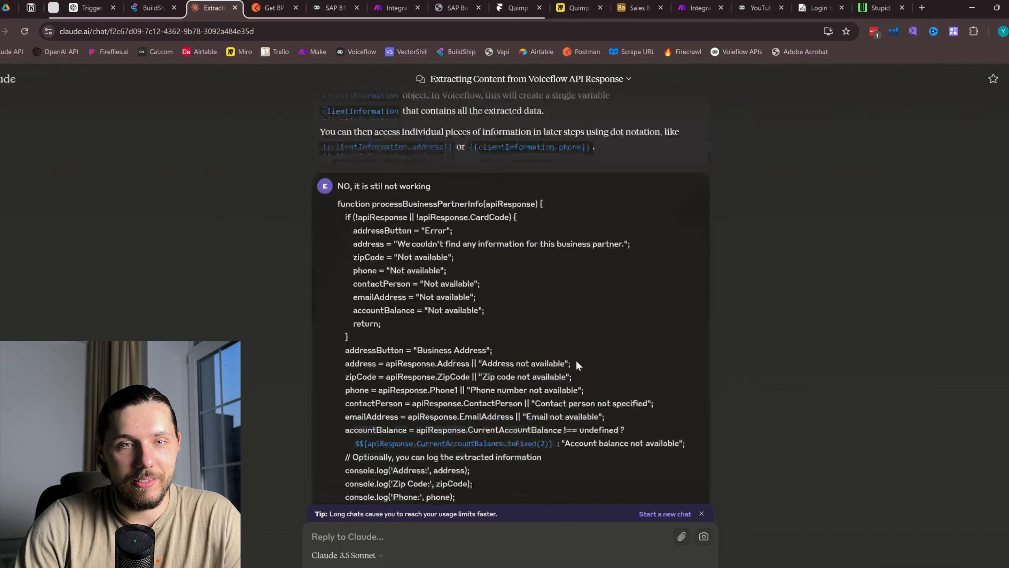
pyautogui.scroll(-10, 395, 465)
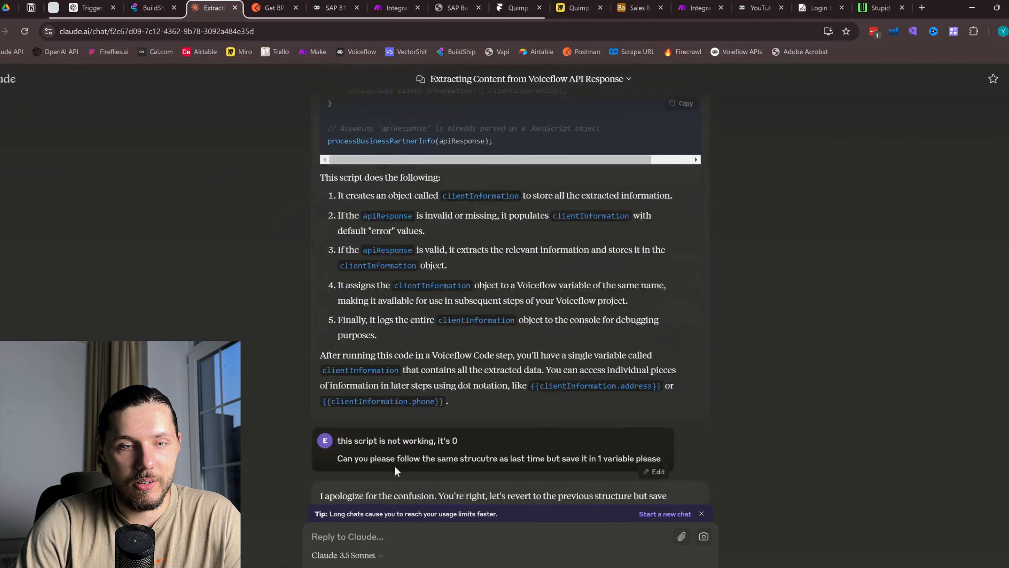
pyautogui.scroll(10, 390, 441)
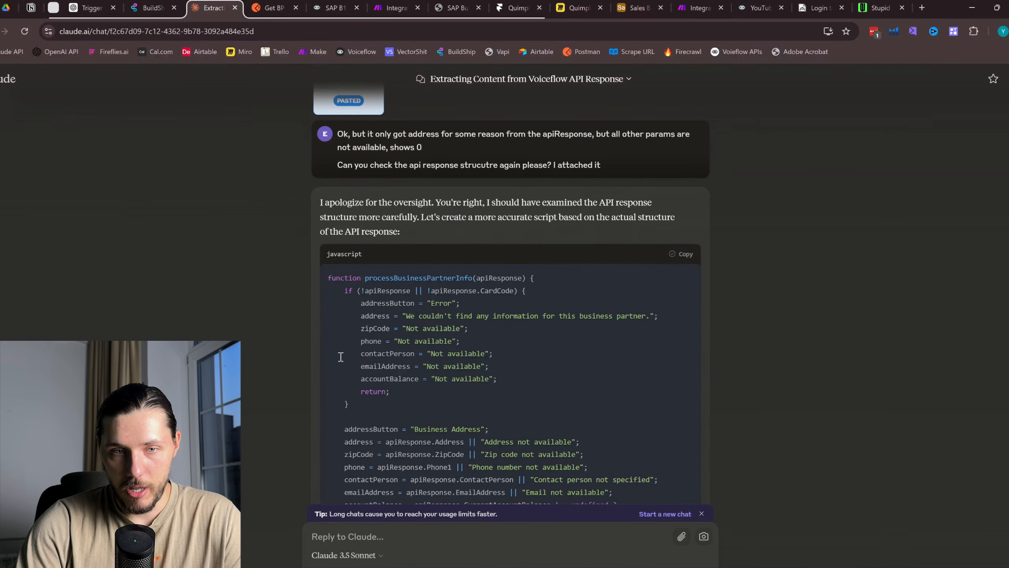
pyautogui.click(757, 8)
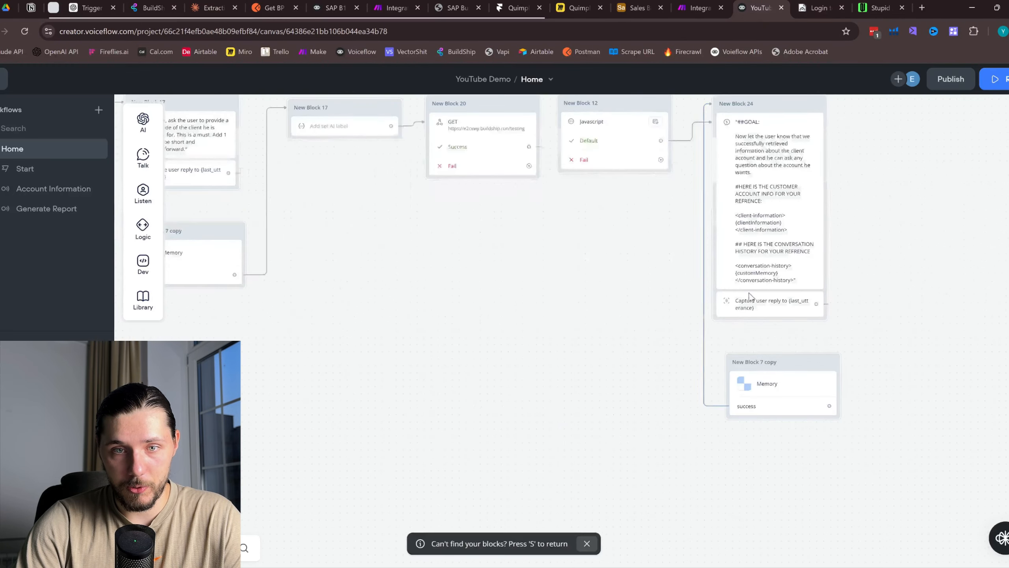
# Shift New Block 24 and Memory right, and duplicate New Block 12 just below it
pyautogui.hscroll(6, 708, 278)
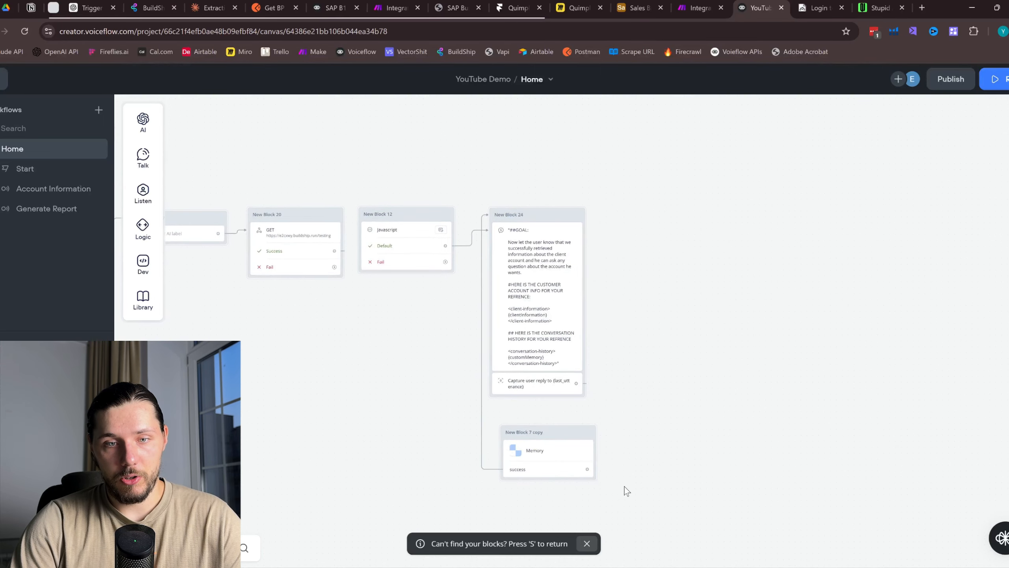
pyautogui.moveTo(621, 486); pyautogui.dragTo(496, 181)
pyautogui.moveTo(540, 217); pyautogui.dragTo(784, 217)
pyautogui.scroll(3, 469, 192)
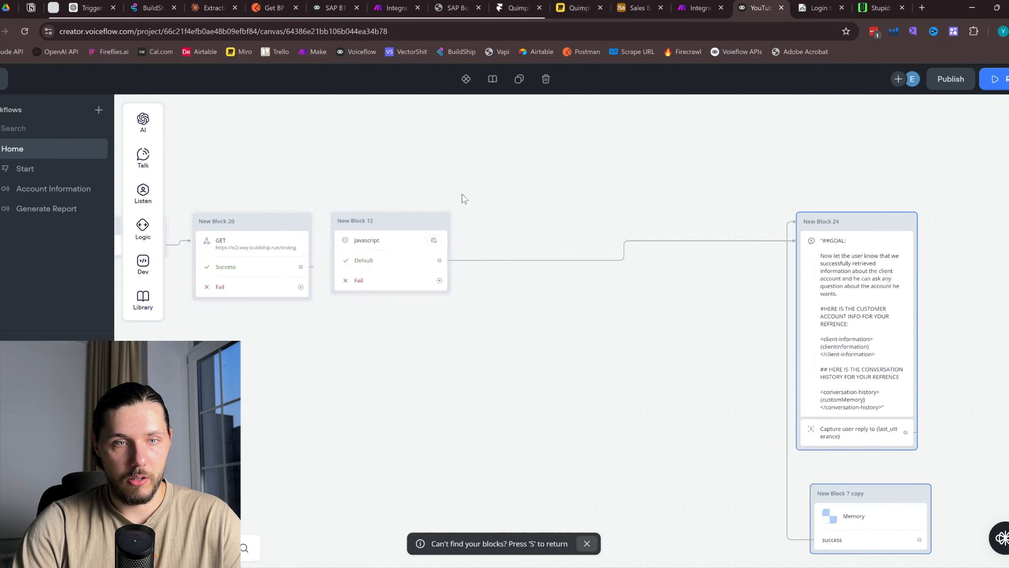
pyautogui.rightClick(384, 237)
pyautogui.click(449, 328)
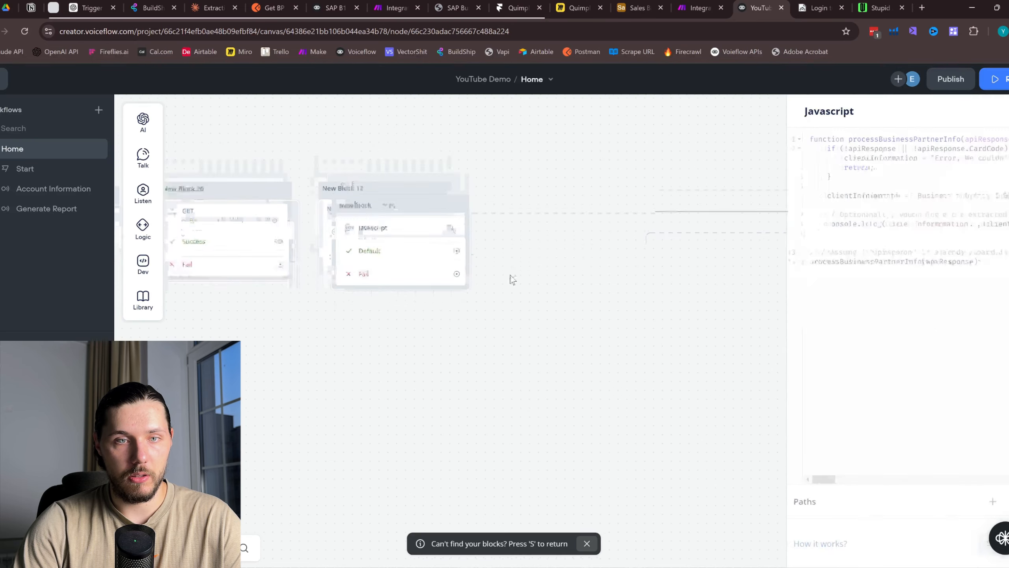
pyautogui.moveTo(412, 183); pyautogui.dragTo(395, 280)
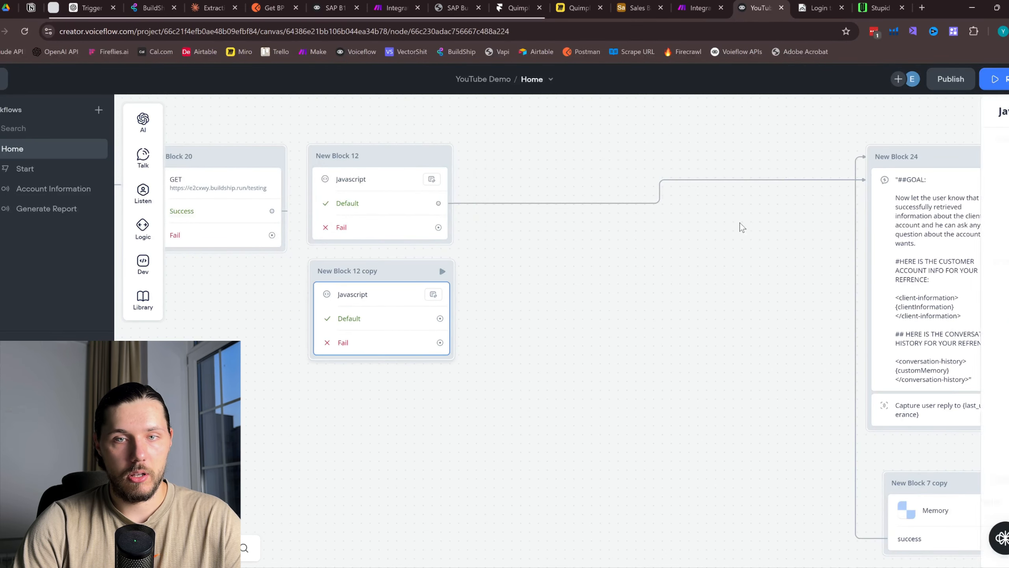
# Replace the copy's code with the new 32-line script and link New Block 12's Default path to it
pyautogui.click(896, 214)
pyautogui.hotkey('ctrl', 'a')
pyautogui.press('BackSpace')
pyautogui.hotkey('ctrl', 'v')
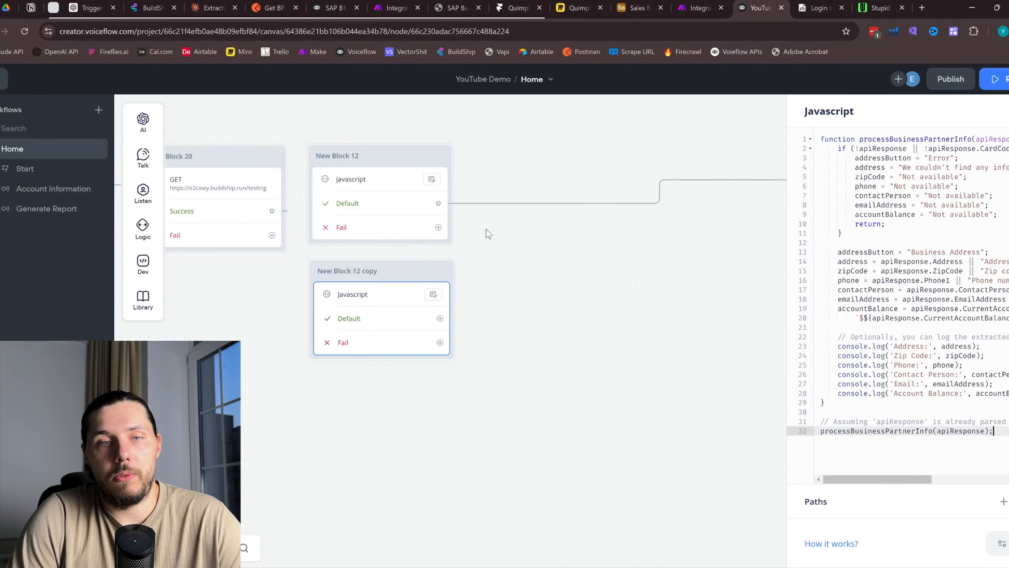
pyautogui.moveTo(438, 203); pyautogui.dragTo(437, 280)
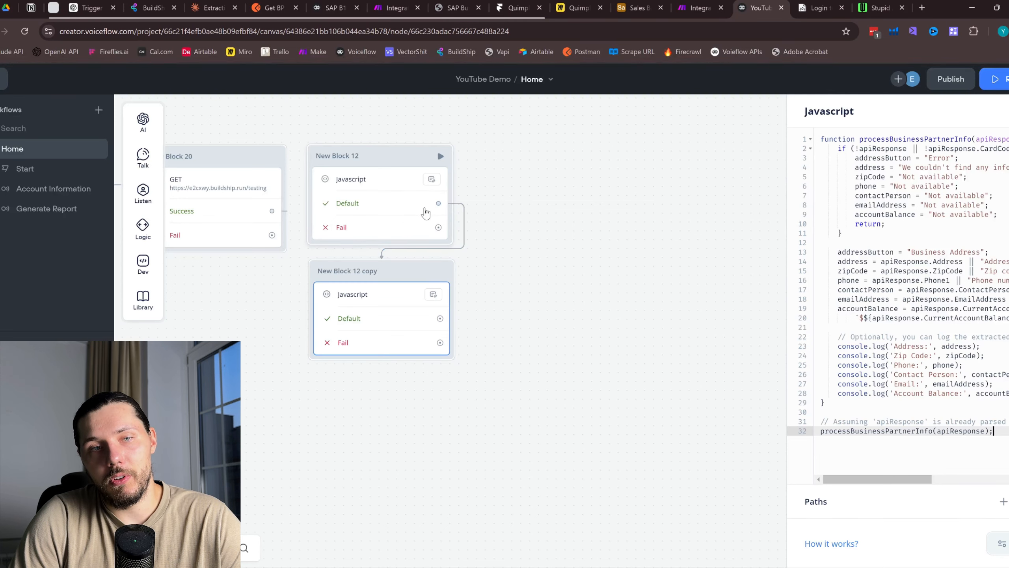
# Open and review New Block 12 copy's code
pyautogui.moveTo(586, 235); pyautogui.dragTo(413, 316)
pyautogui.scroll(-1, 412, 315)
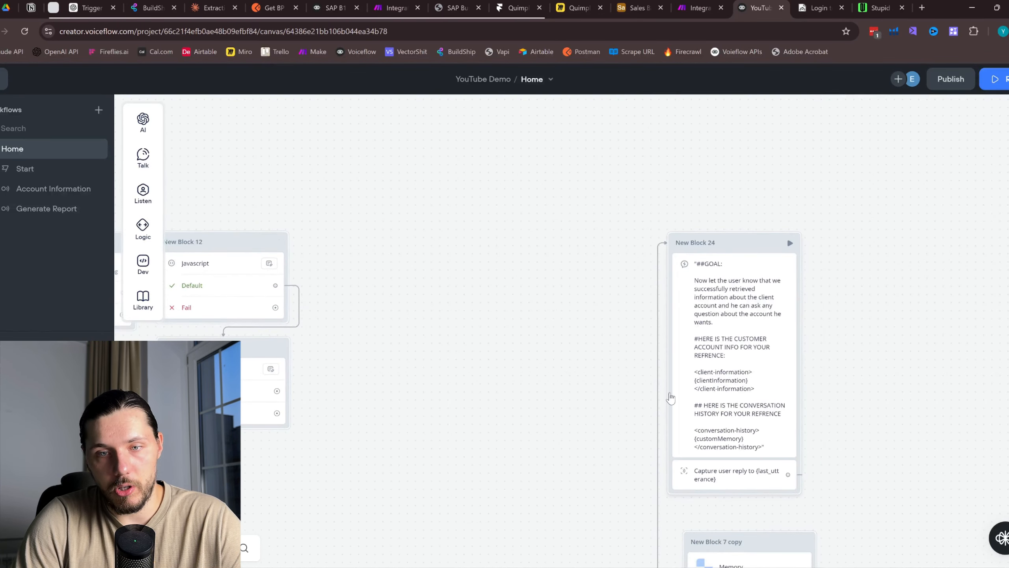
pyautogui.click(278, 347)
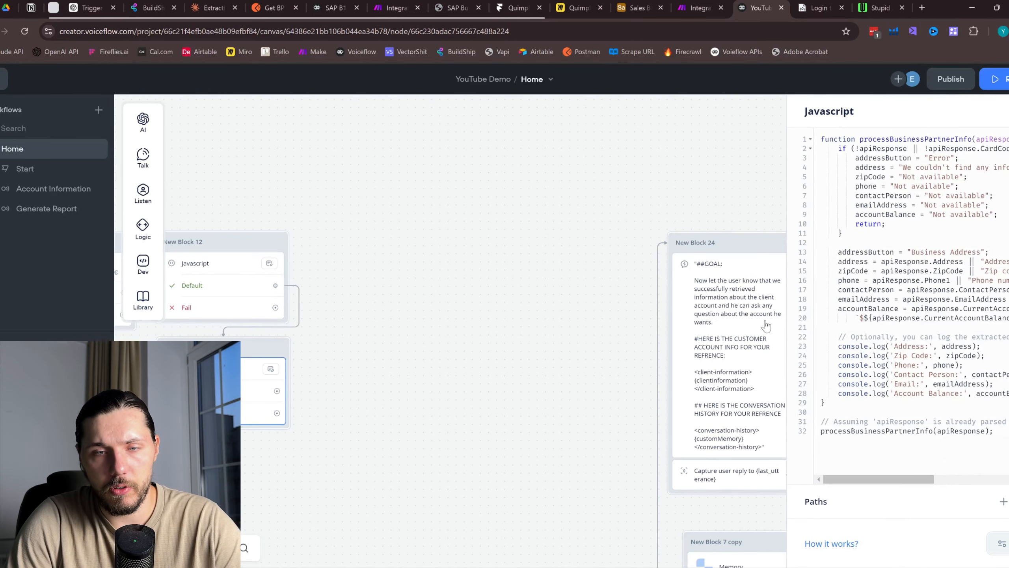
pyautogui.moveTo(544, 497); pyautogui.dragTo(695, 449)
pyautogui.scroll(-1, 493, 248)
pyautogui.scroll(2, 417, 318)
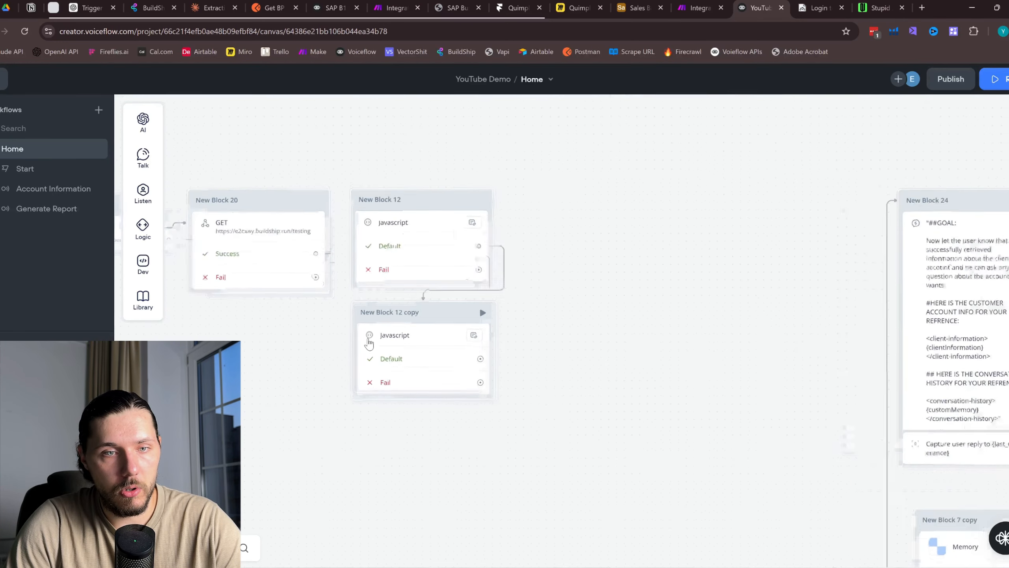
pyautogui.click(441, 358)
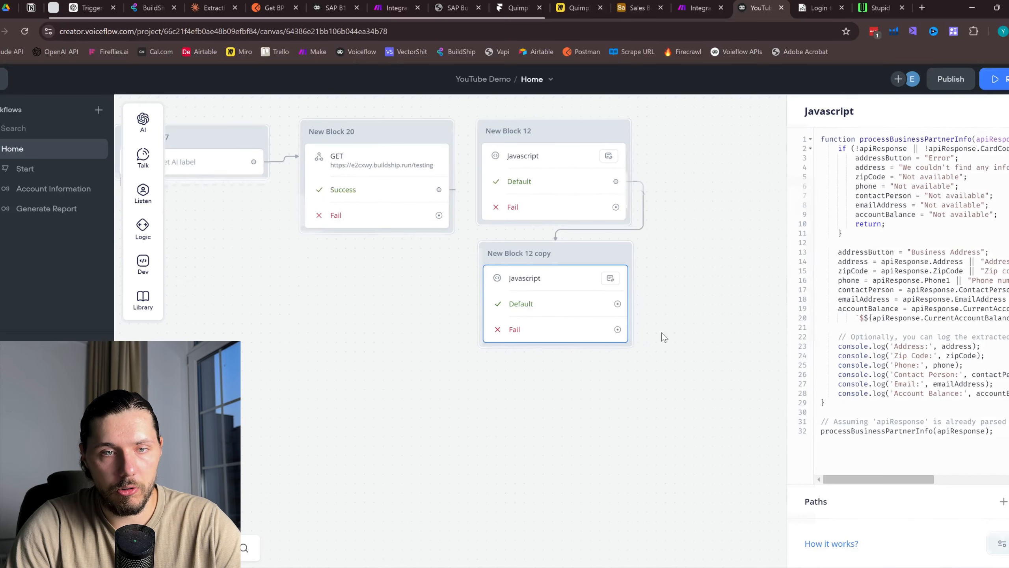
pyautogui.click(665, 337)
pyautogui.scroll(-5, 444, 401)
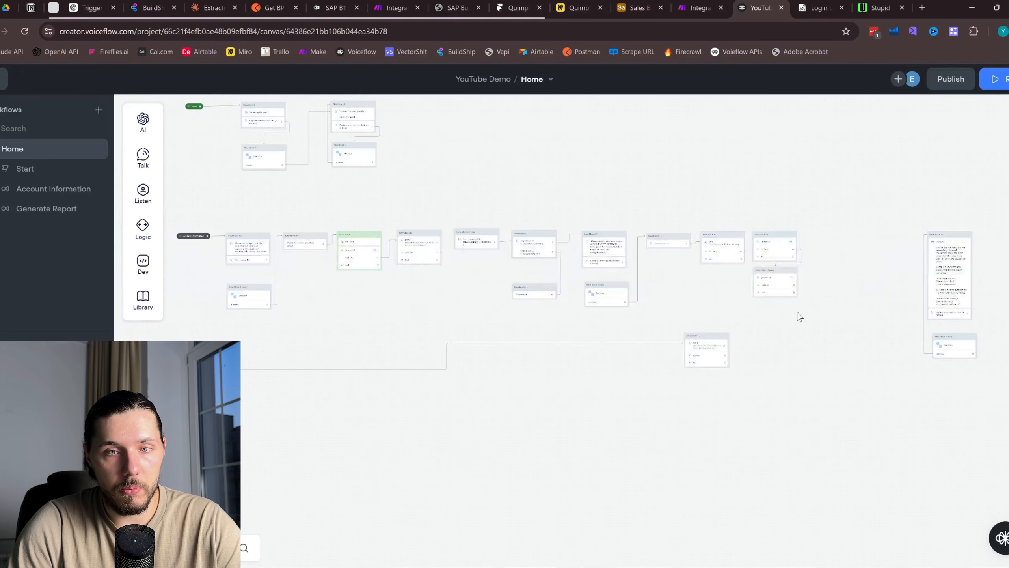
pyautogui.scroll(5, 815, 295)
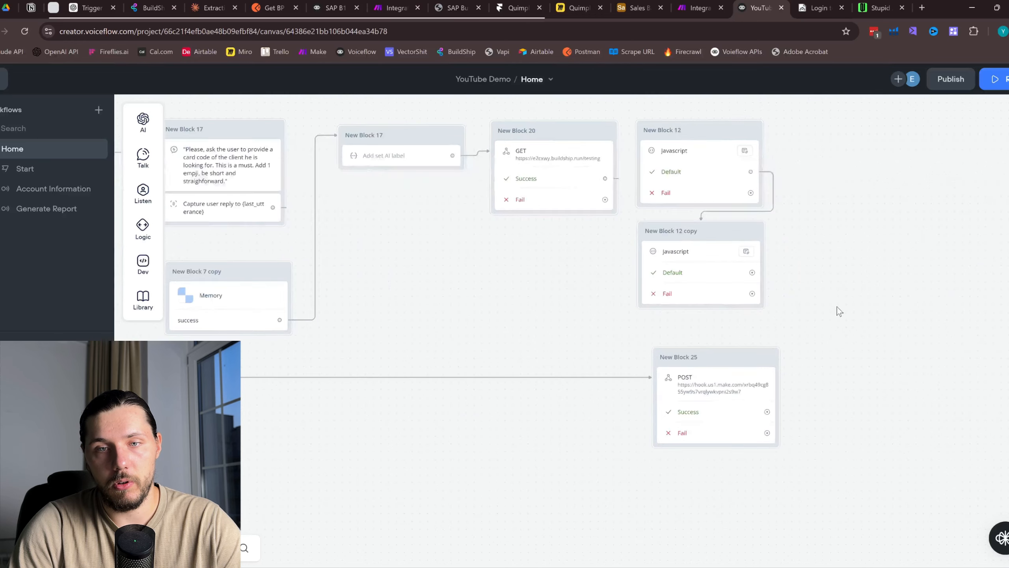
# Check the address variable on line 23 of the copy's script, returning to New Block 25's POST settings
pyautogui.click(531, 418)
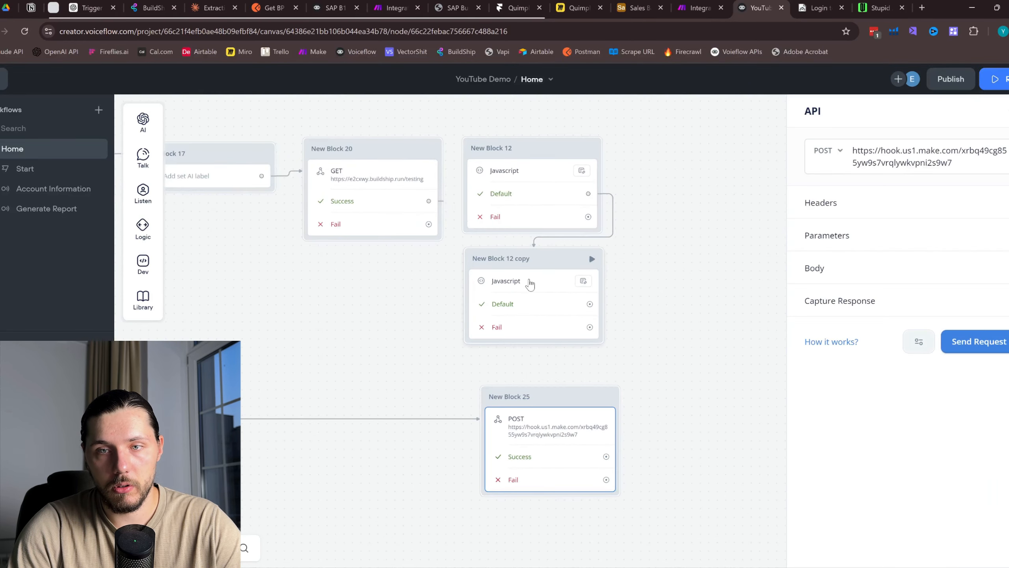
pyautogui.click(530, 283)
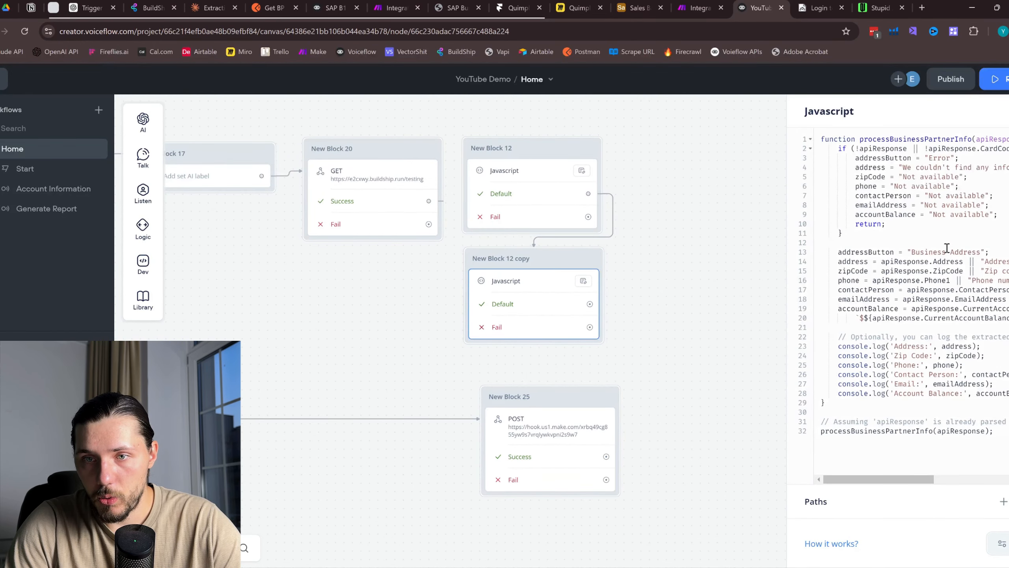
pyautogui.moveTo(926, 348); pyautogui.dragTo(896, 346)
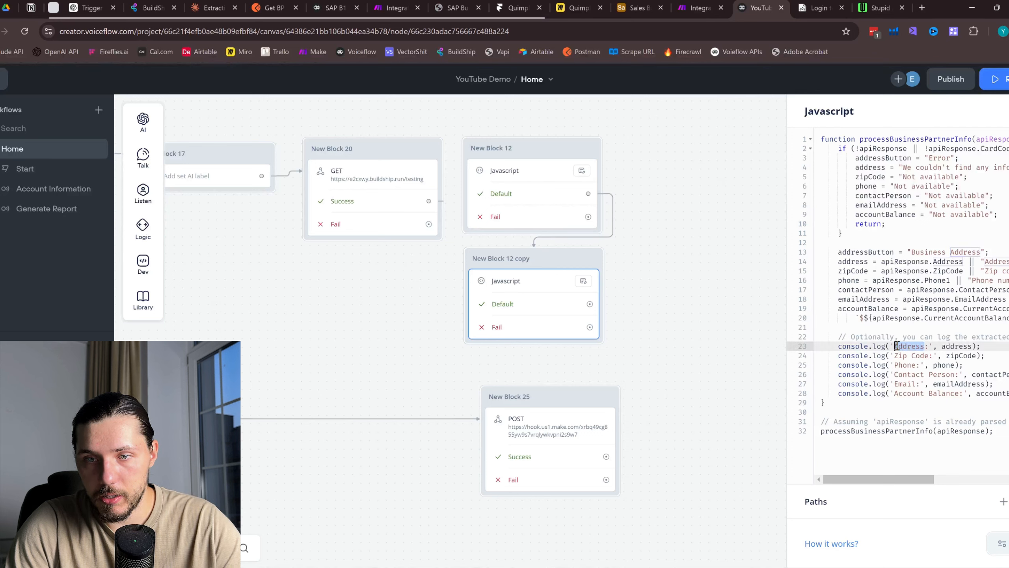
pyautogui.moveTo(974, 346); pyautogui.dragTo(942, 345)
pyautogui.hotkey('ctrl', 'c')
pyautogui.click(598, 431)
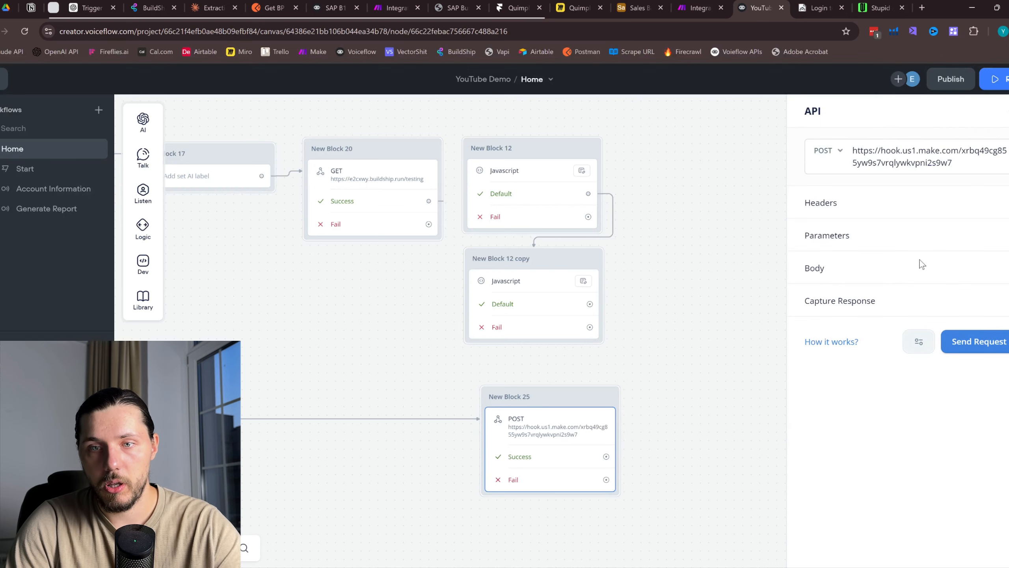
# Add request parameters address={address} and zip={zipCode} to the POST request
pyautogui.click(1007, 239)
pyautogui.click(874, 262)
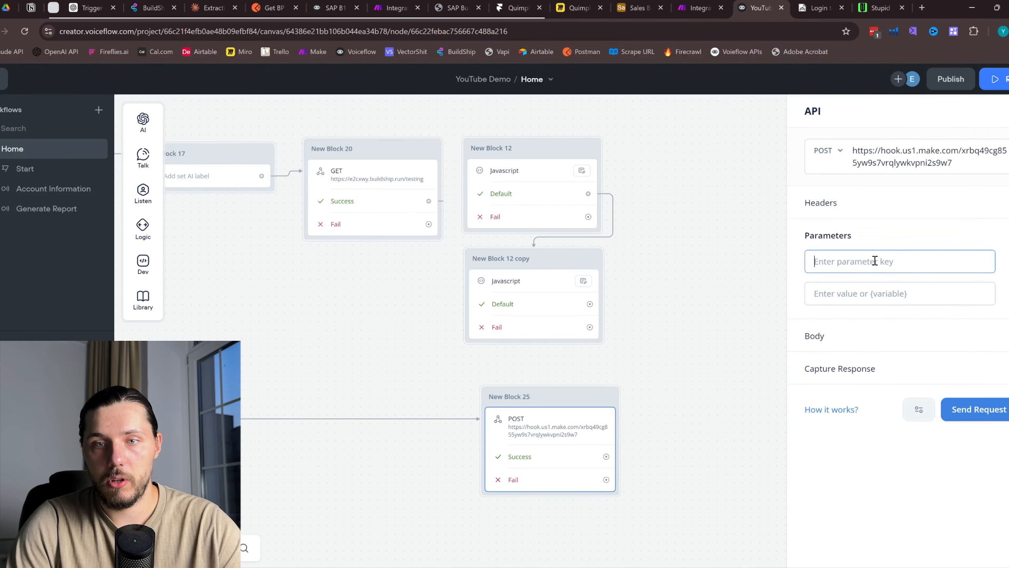
pyautogui.hotkey('ctrl', 'v')
pyautogui.click(877, 293)
pyautogui.write('{ad')
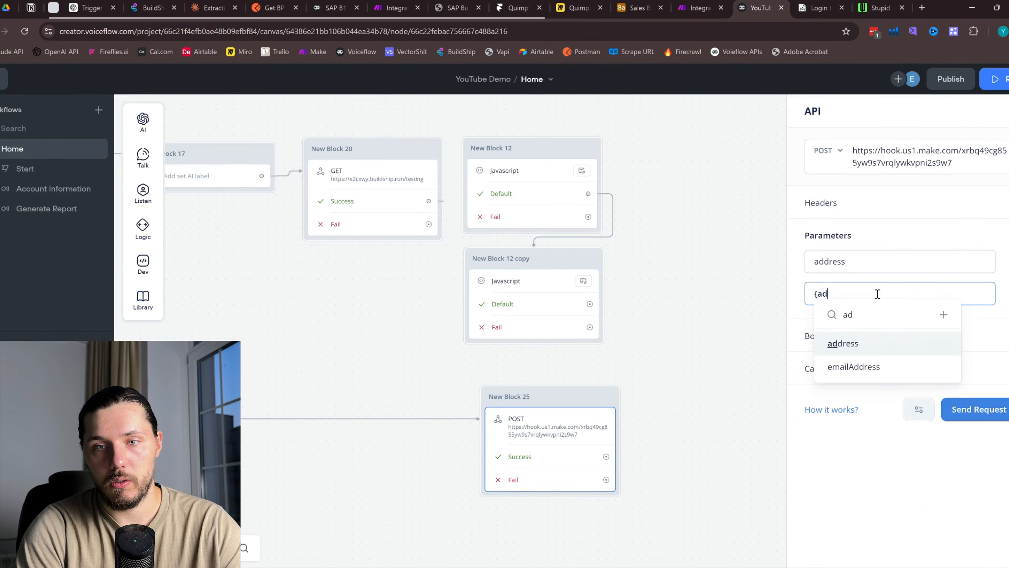
pyautogui.click(880, 344)
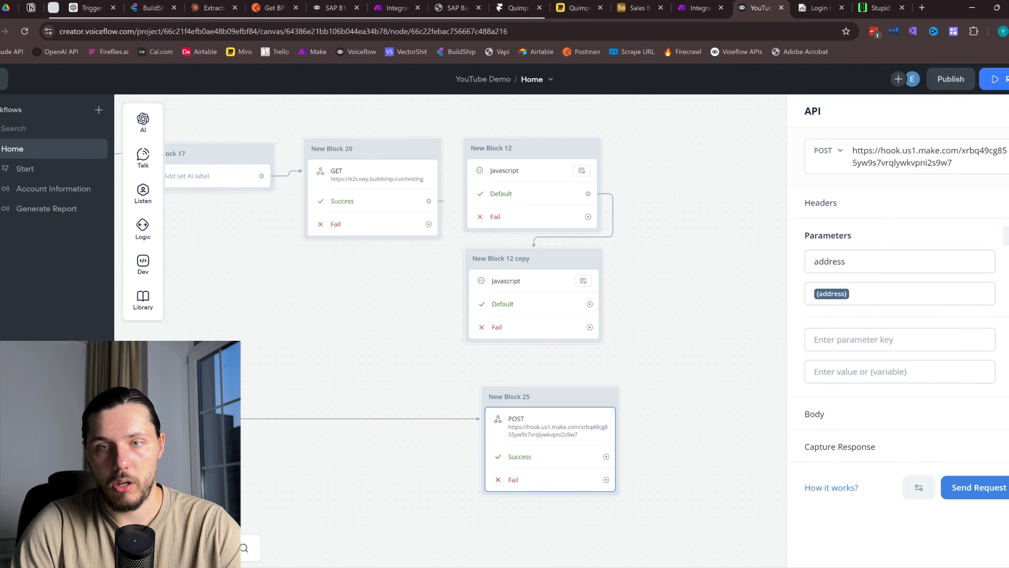
pyautogui.click(897, 342)
pyautogui.write('zipcode')
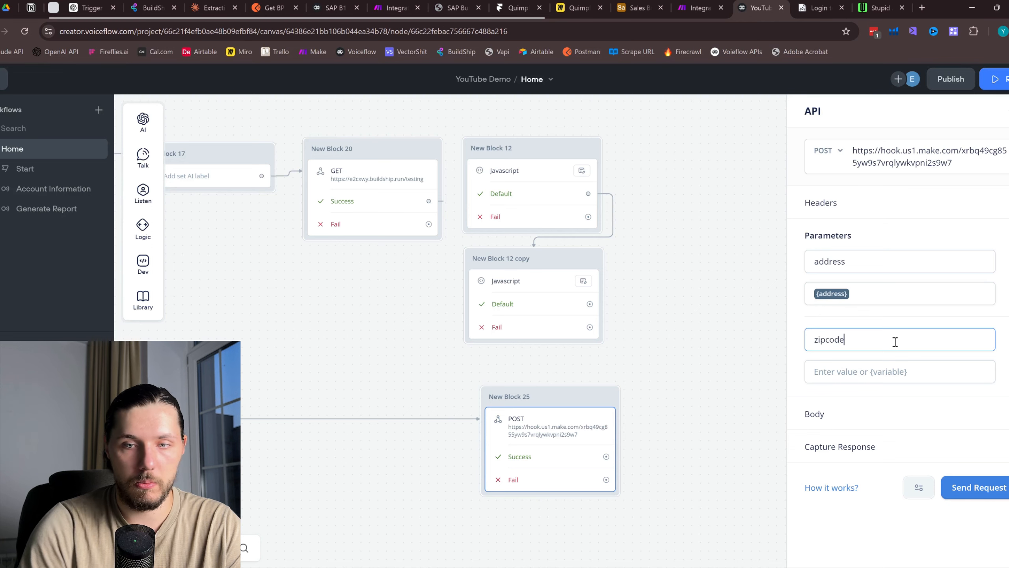
pyautogui.click(890, 365)
pyautogui.write('{zi')
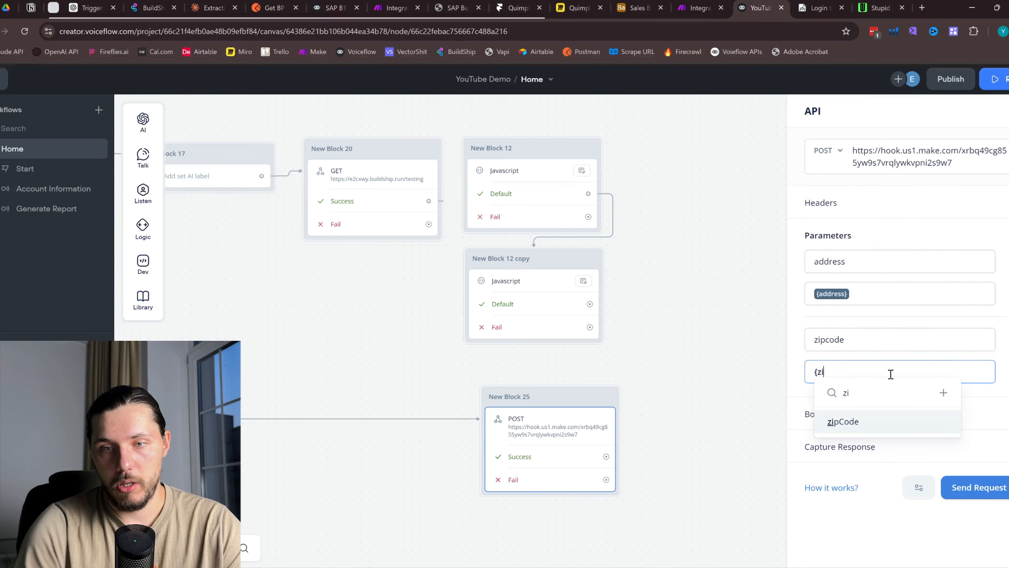
pyautogui.click(849, 418)
# Reopen the POST request settings and add a new parameter valued with the {email} variable
pyautogui.click(548, 280)
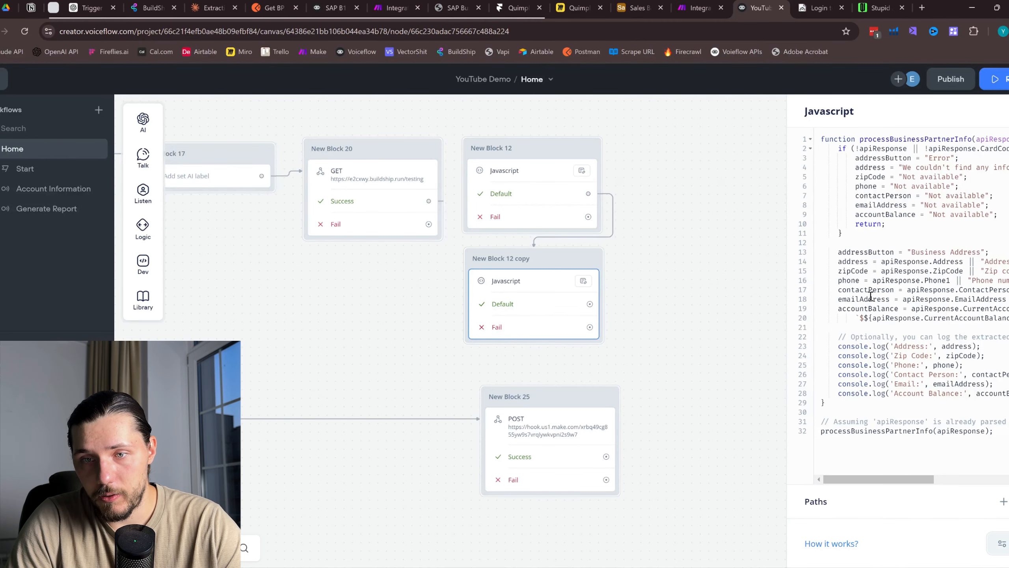
pyautogui.click(548, 437)
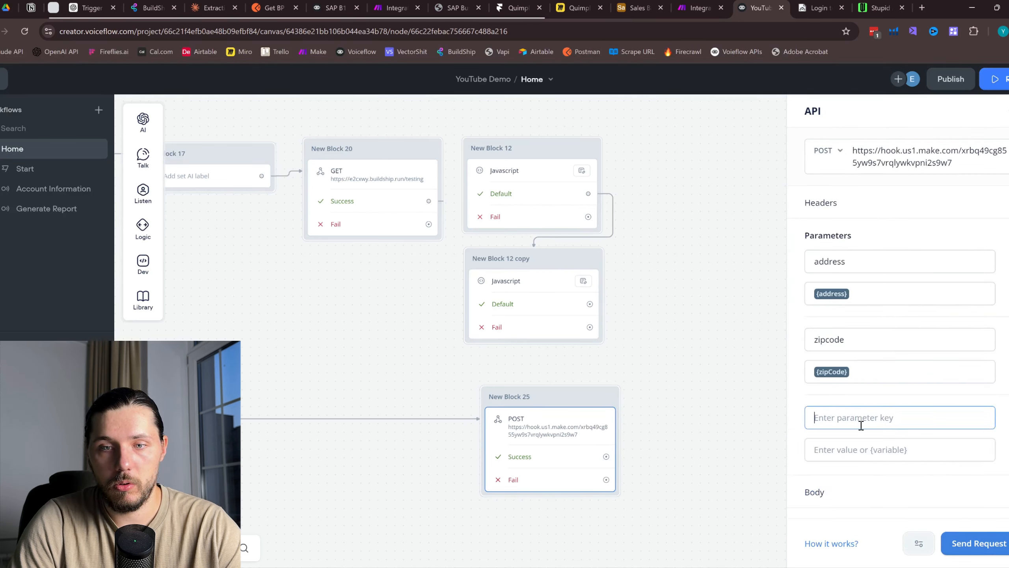
pyautogui.click(872, 454)
pyautogui.write('{em')
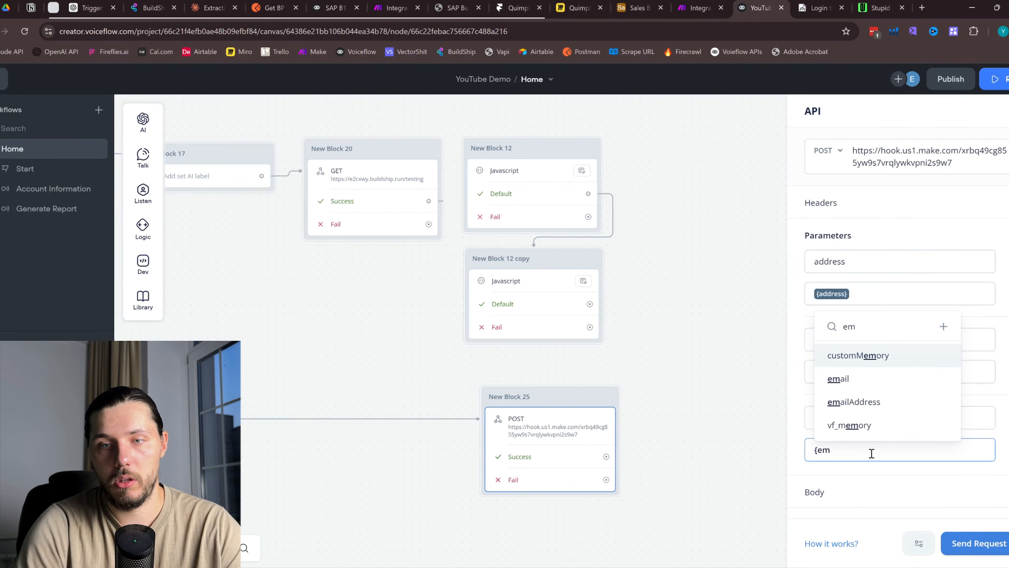
pyautogui.click(916, 378)
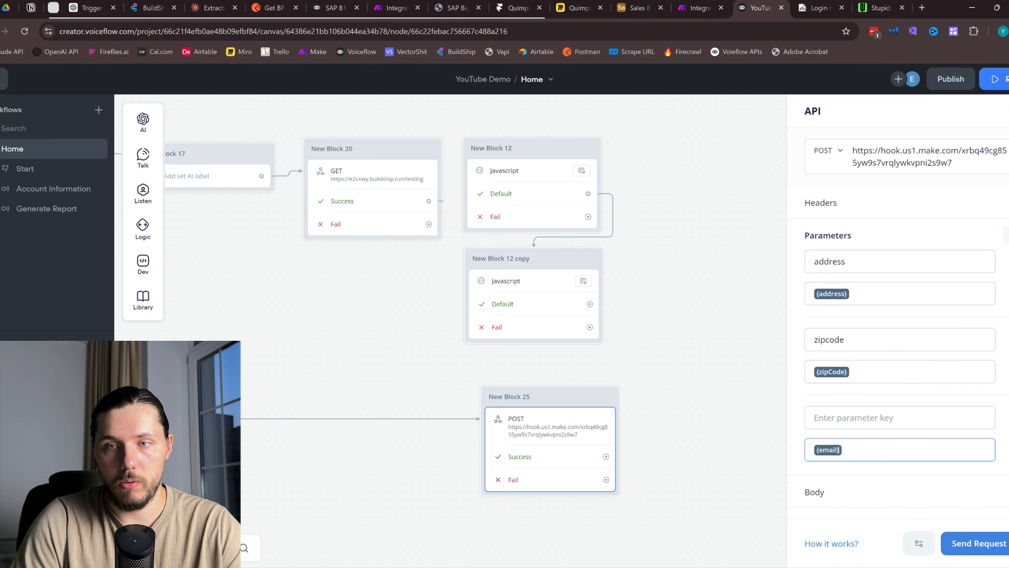
pyautogui.click(1006, 203)
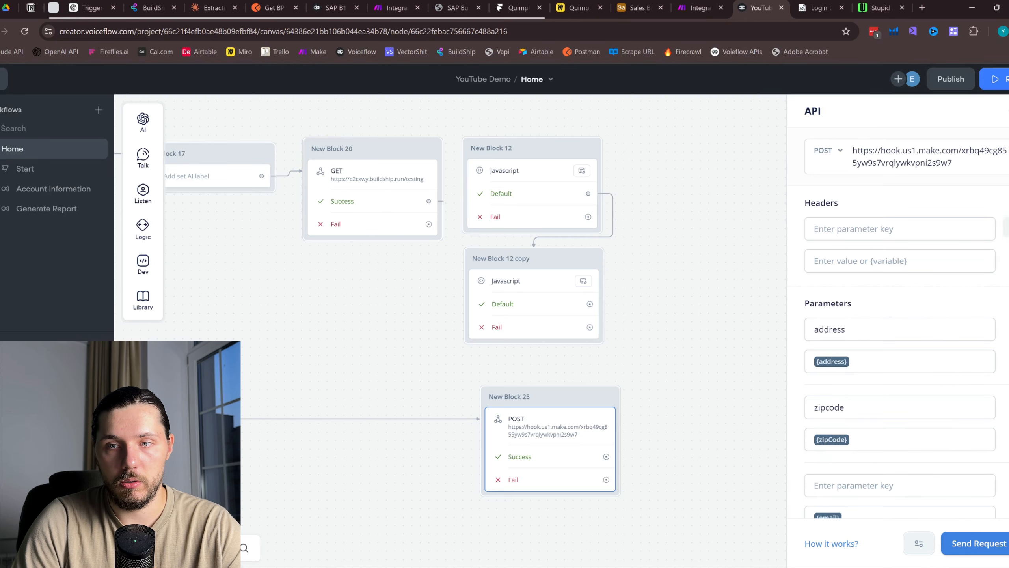
pyautogui.click(1006, 202)
pyautogui.scroll(-1, 985, 335)
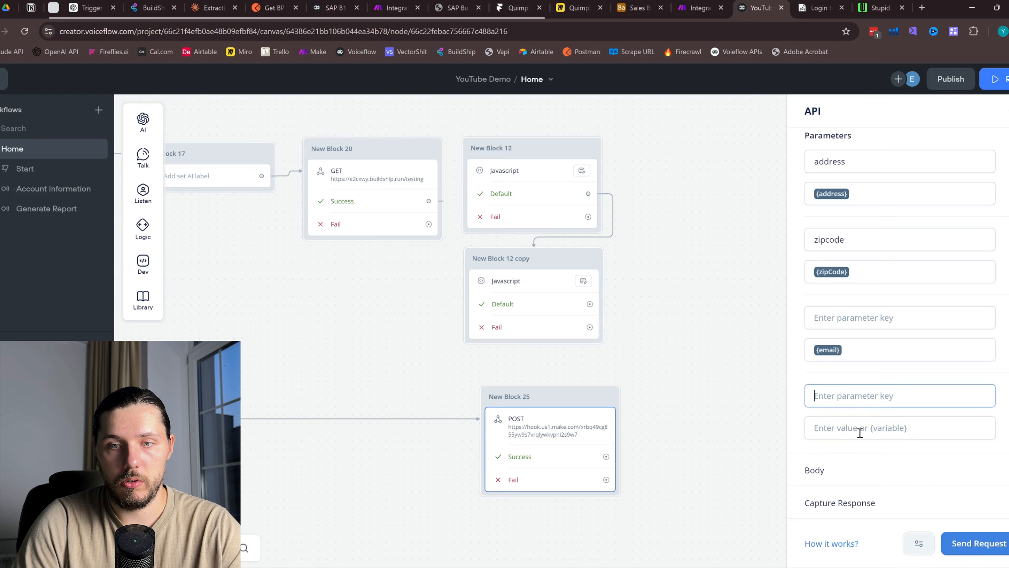
# Add a phone parameter valued {phone} and name the email parameter 'email'
pyautogui.click(860, 429)
pyautogui.write('{{')
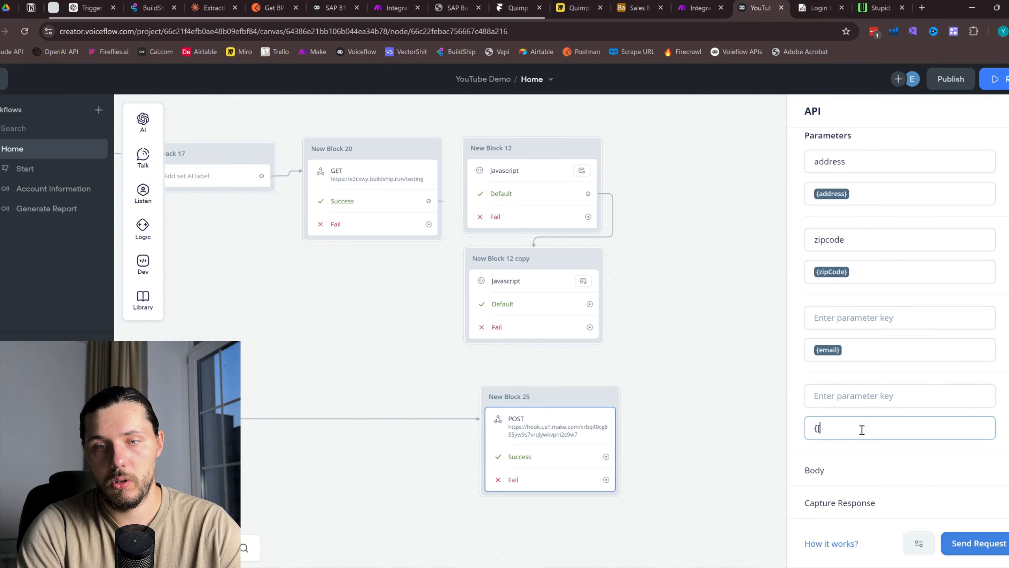
pyautogui.press('BackSpace')
pyautogui.press('BackSpace')
pyautogui.write('p')
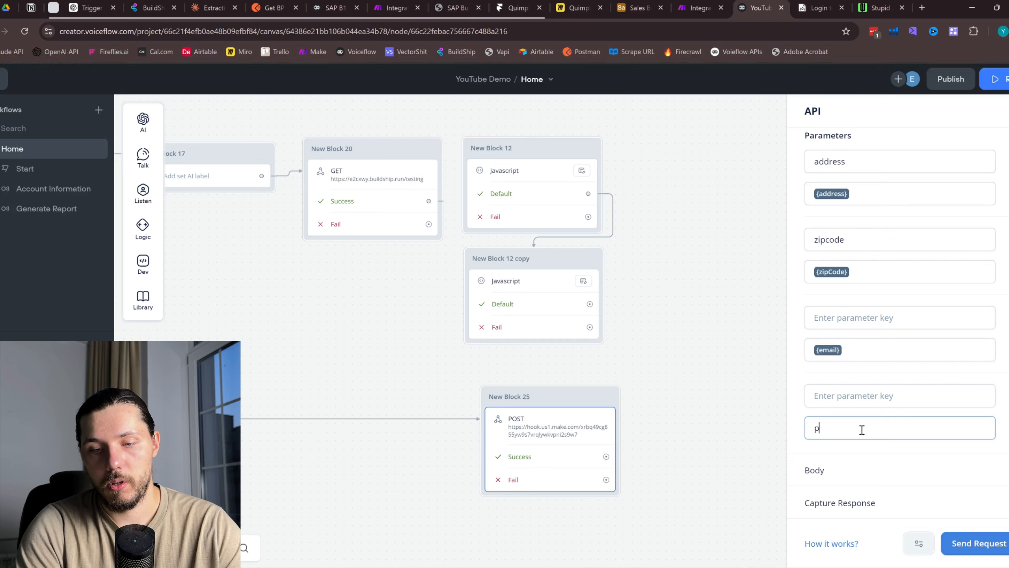
pyautogui.press('BackSpace')
pyautogui.write('{pj')
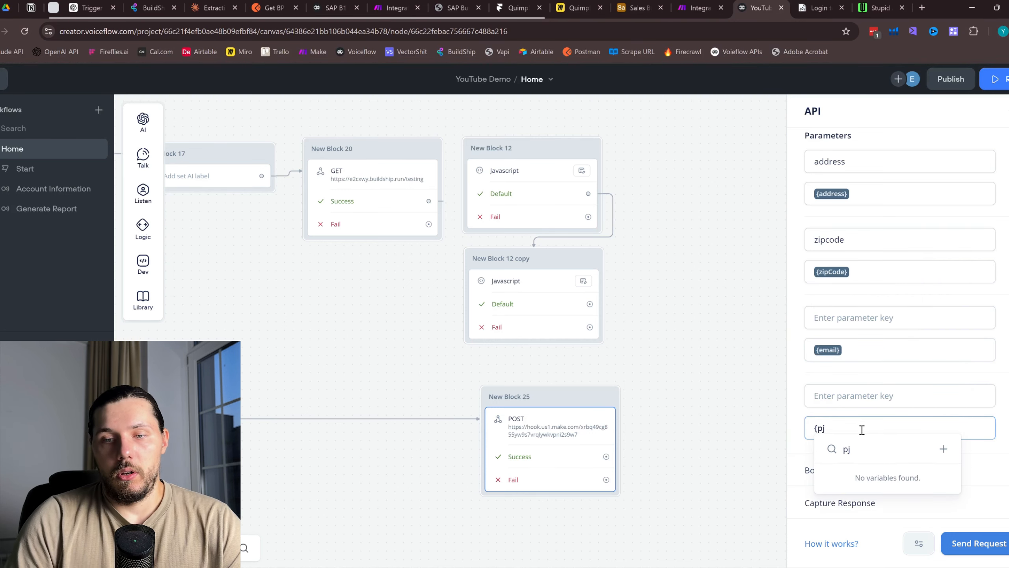
pyautogui.press('BackSpace')
pyautogui.write('h')
pyautogui.press('Return')
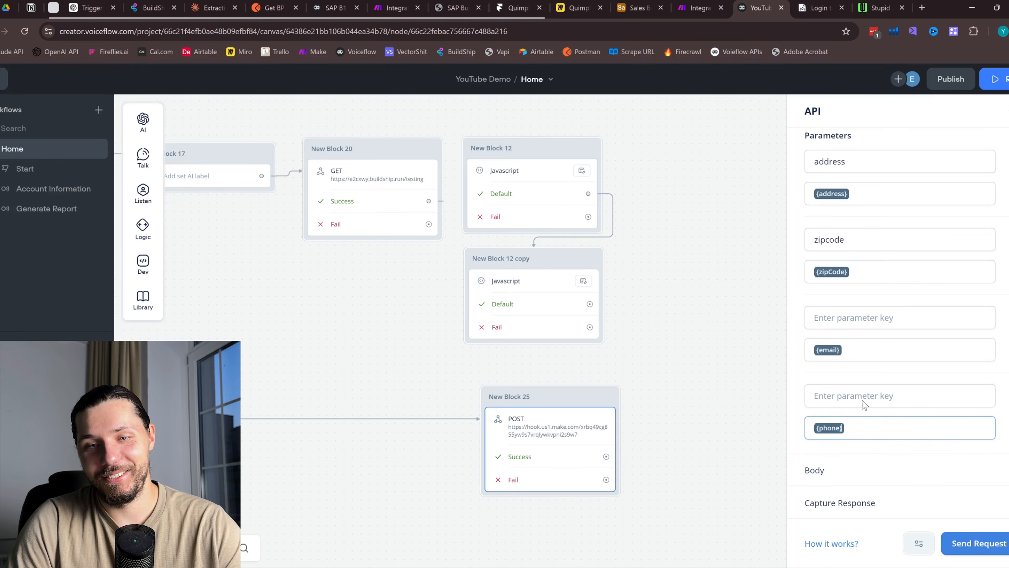
pyautogui.click(853, 392)
pyautogui.write('phone')
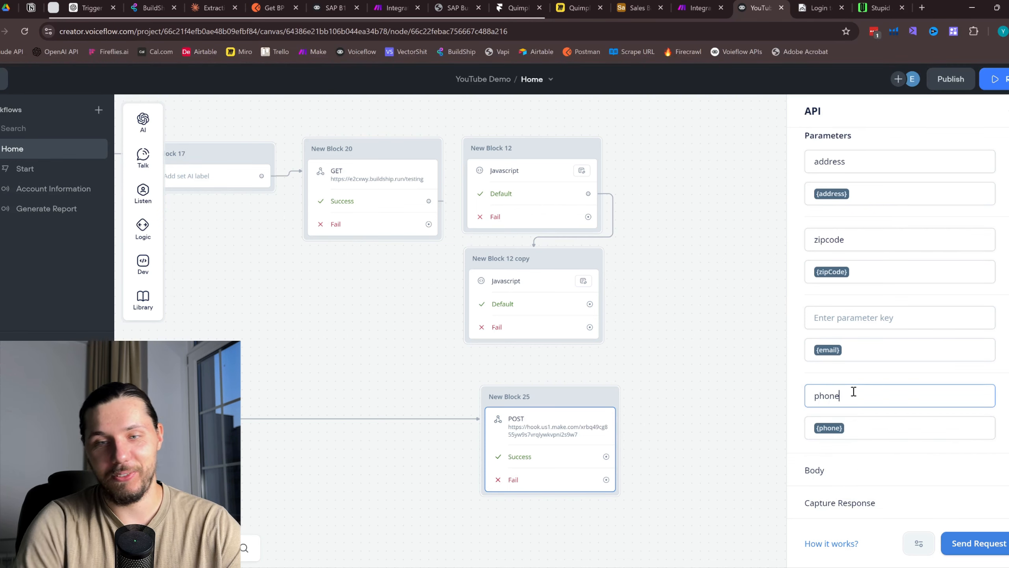
pyautogui.click(868, 324)
pyautogui.write('email')
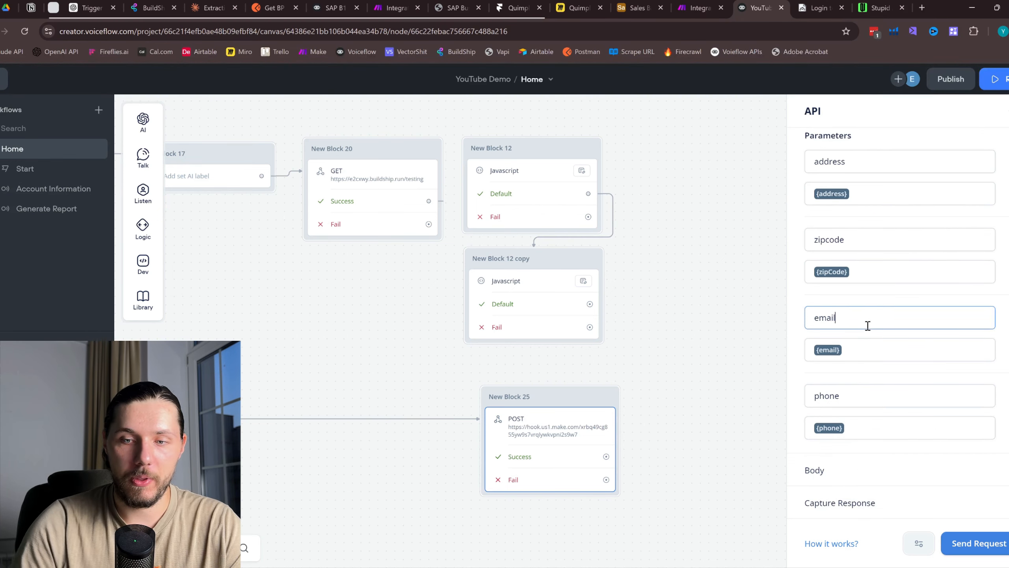
# Pan across the flow and reopen the POST block's settings
pyautogui.scroll(3, 854, 271)
pyautogui.scroll(-3, 930, 336)
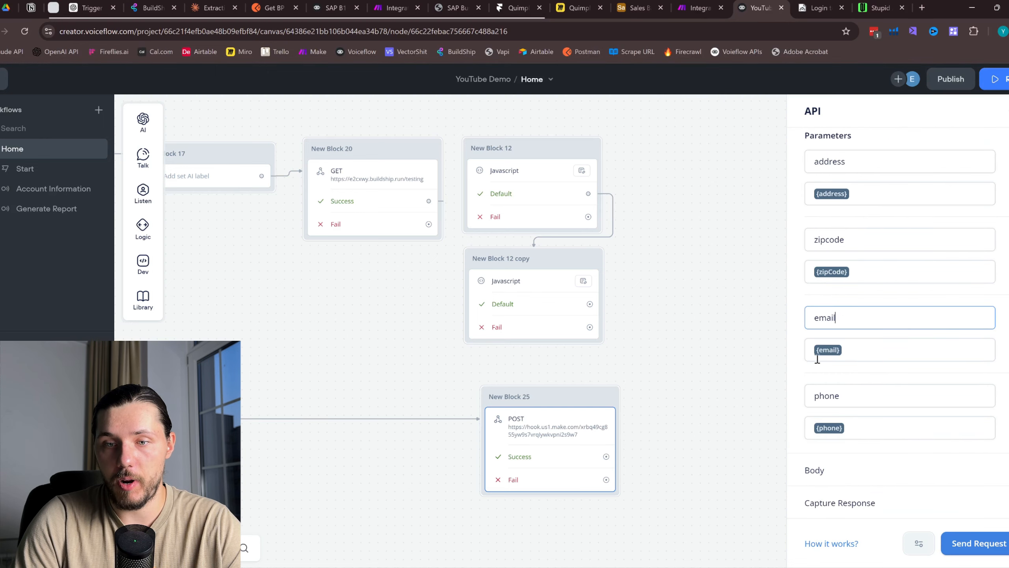
pyautogui.scroll(-5, 667, 303)
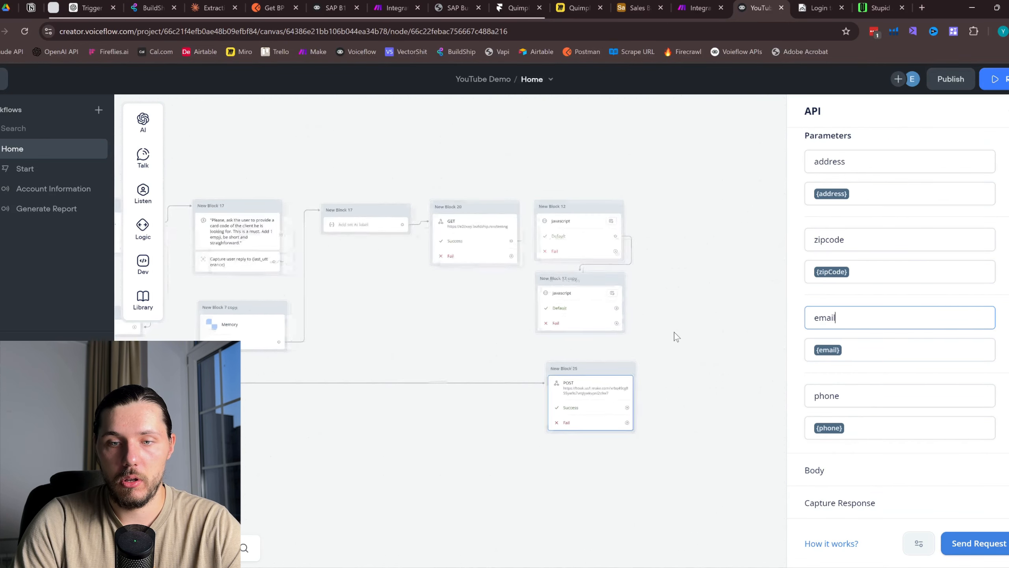
pyautogui.scroll(1, 868, 308)
pyautogui.scroll(1, 862, 296)
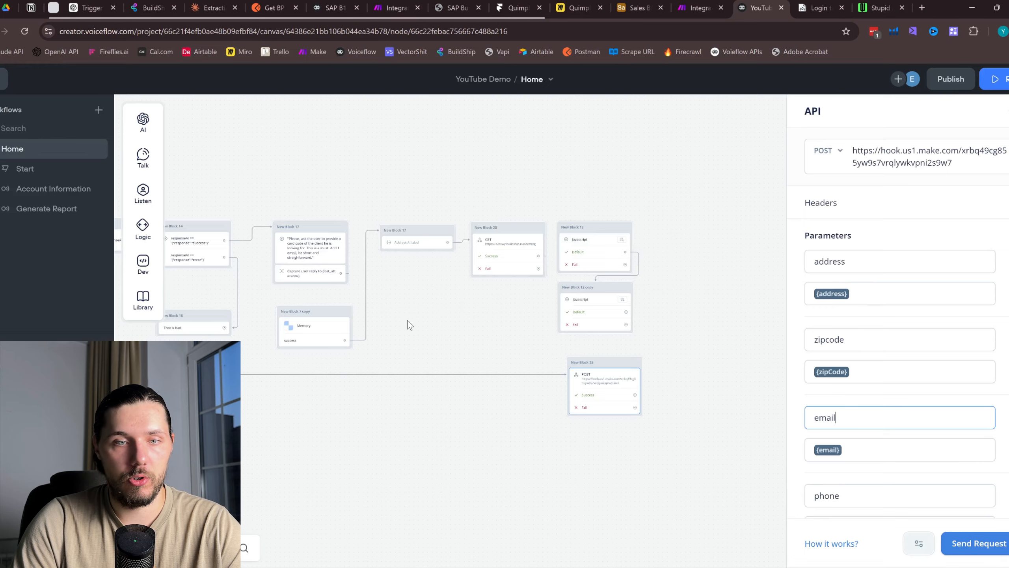
pyautogui.moveTo(377, 332); pyautogui.dragTo(457, 342)
pyautogui.scroll(-5, 703, 306)
pyautogui.scroll(5, 457, 342)
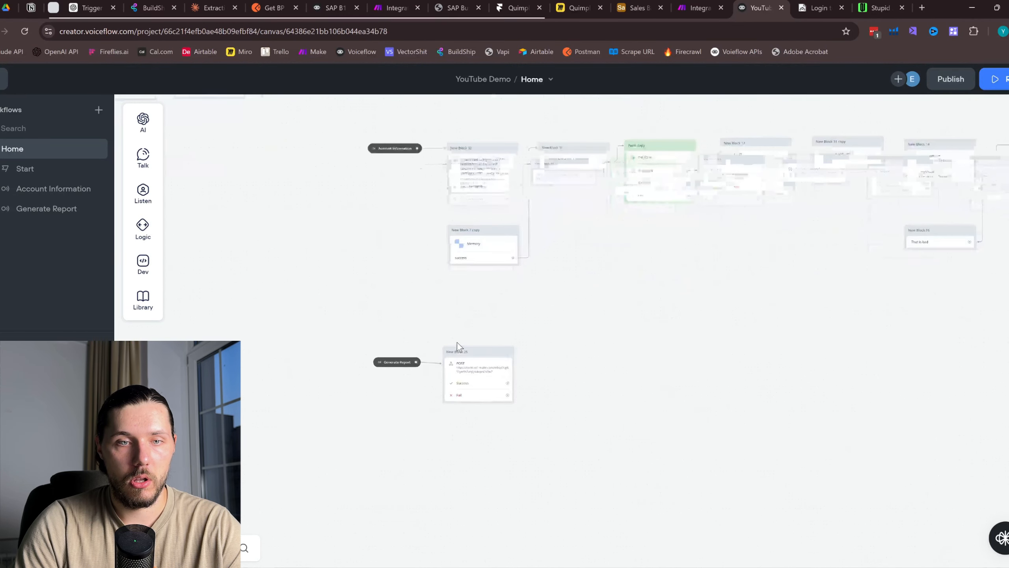
pyautogui.click(486, 355)
# Start a POST request test and fill the four variables with placeholder text
pyautogui.click(699, 8)
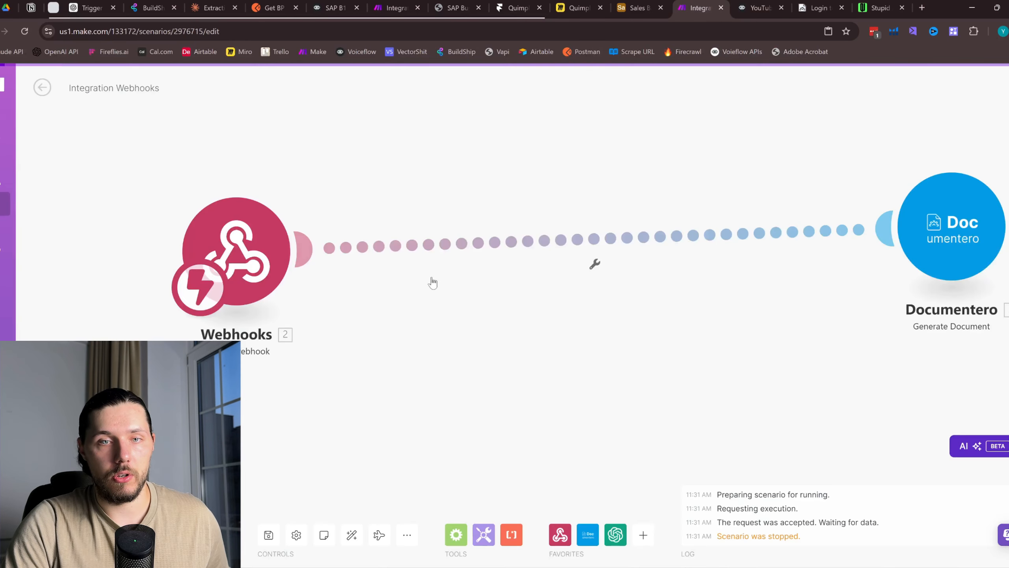
pyautogui.hotkey('ctrl', 'Tab')
pyautogui.click(978, 543)
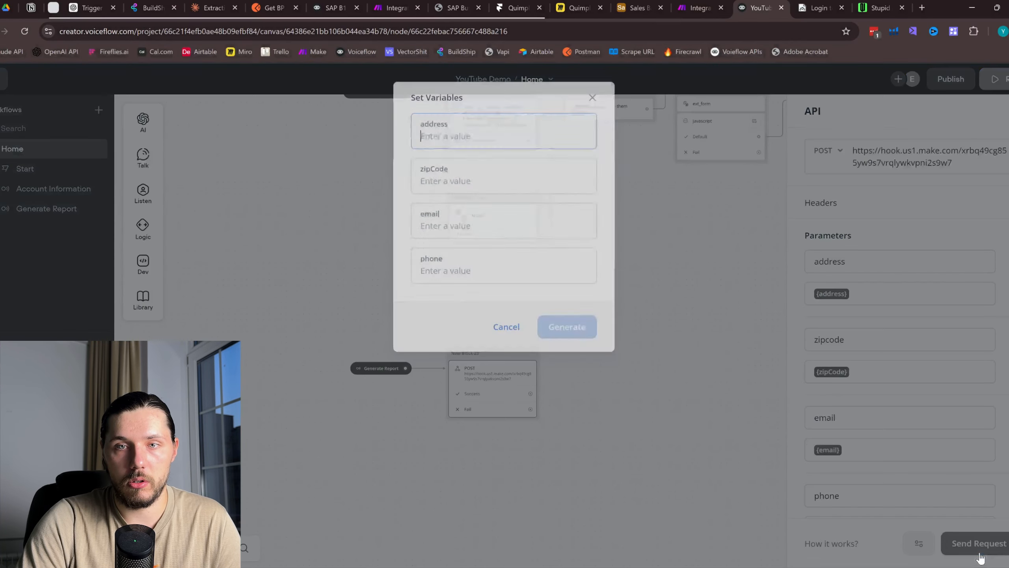
pyautogui.write('sdf')
pyautogui.click(481, 177)
pyautogui.write('sdfsfsd')
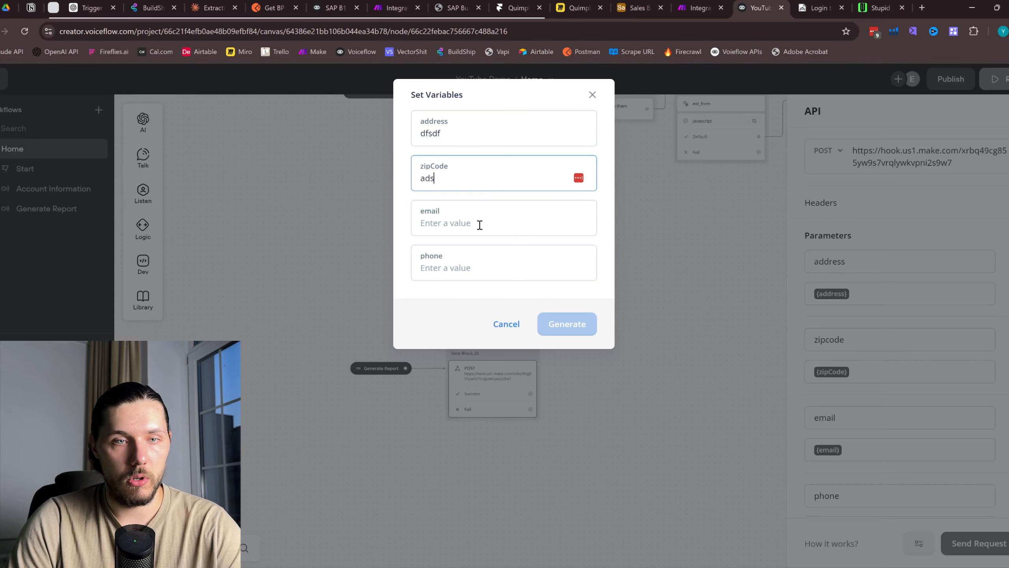
pyautogui.click(480, 226)
pyautogui.write('fsdsf')
pyautogui.click(475, 270)
pyautogui.write('sdfsdfd')
# In Make, unlink Documentero from Webhooks, save, and run the scenario to await data
pyautogui.click(678, 2)
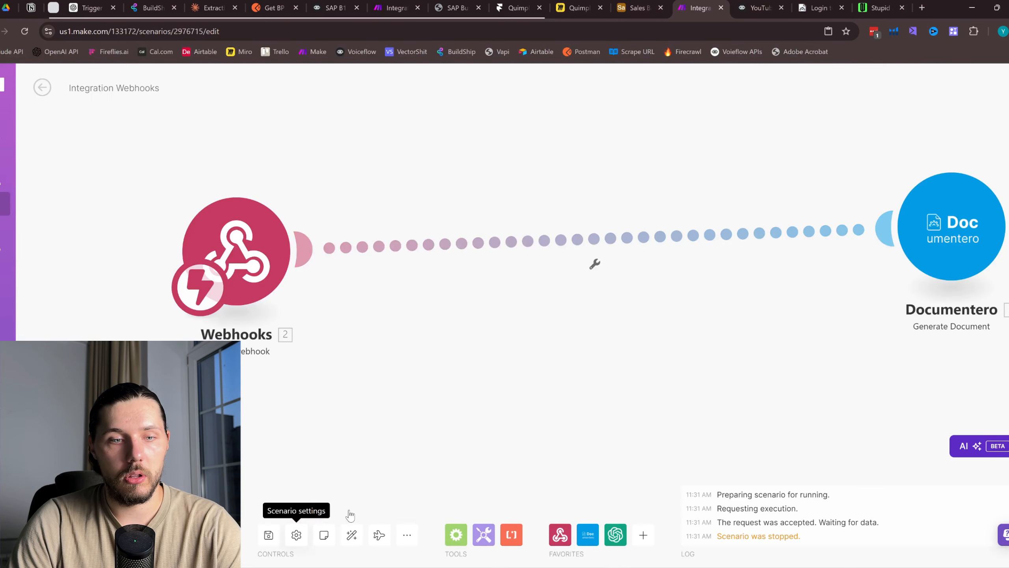
pyautogui.moveTo(929, 230); pyautogui.dragTo(653, 237)
pyautogui.click(270, 535)
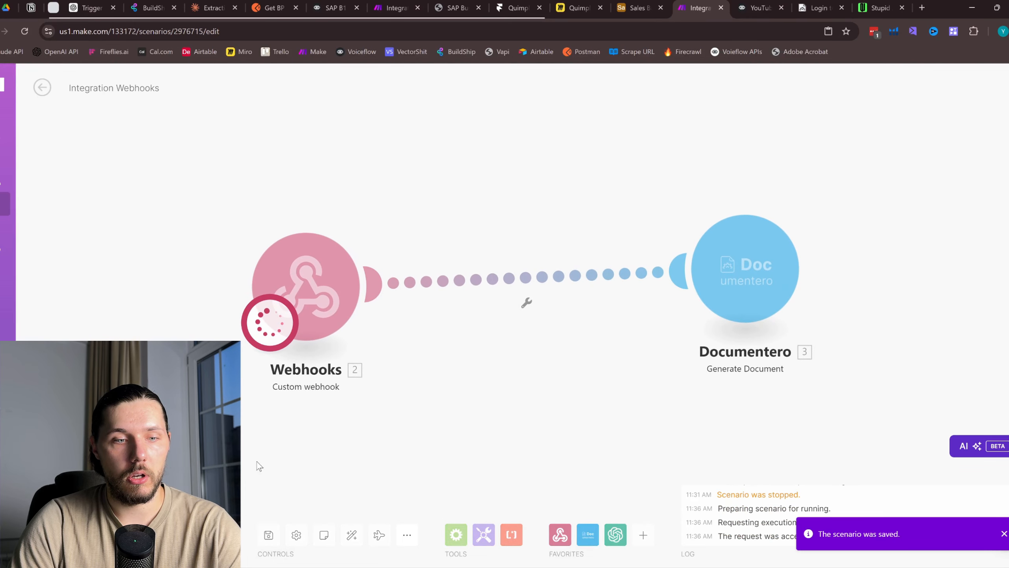
pyautogui.click(66, 535)
pyautogui.rightClick(522, 277)
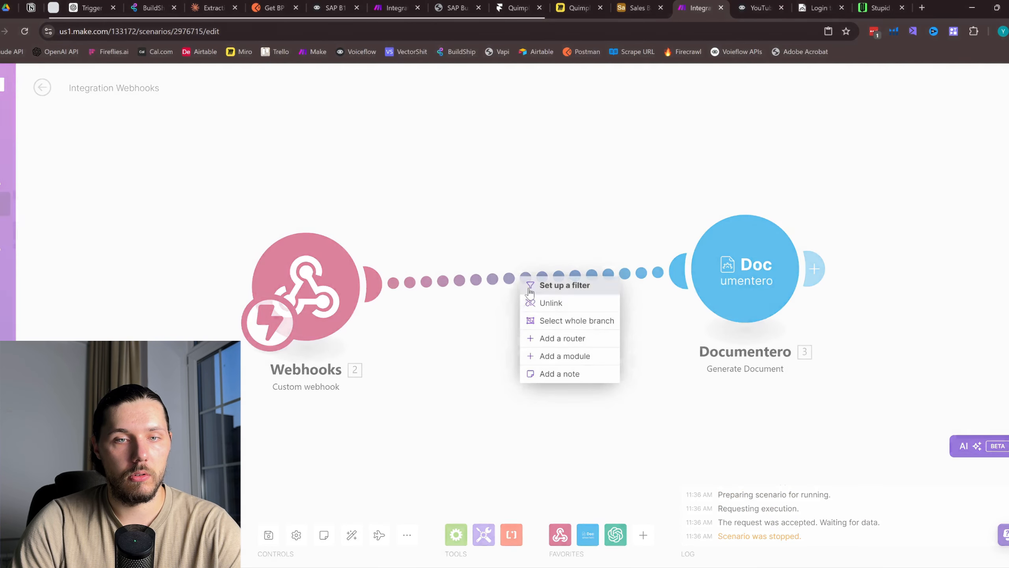
pyautogui.click(531, 302)
pyautogui.click(65, 534)
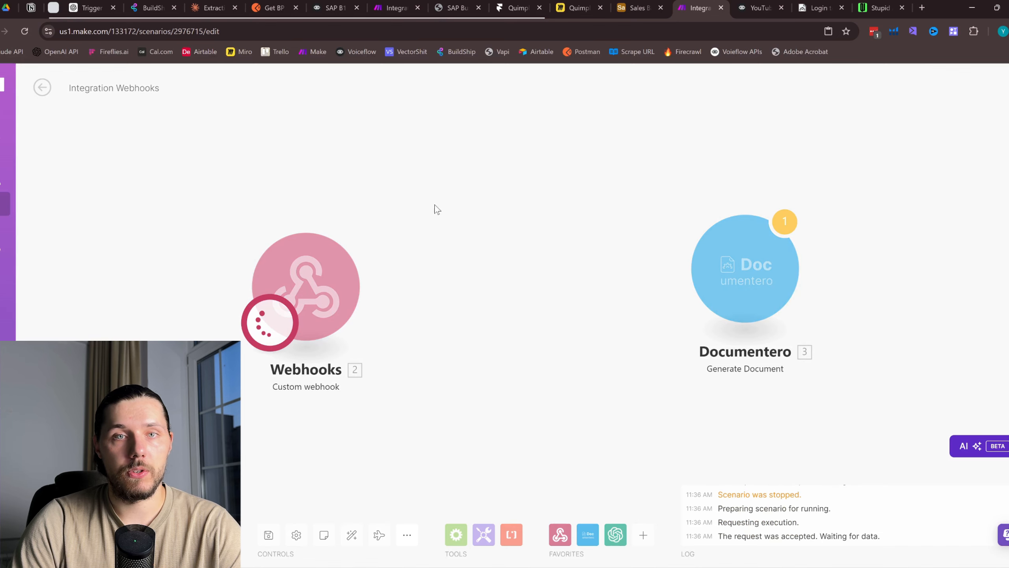
# Send the Voiceflow test request and check whether Make received it
pyautogui.hotkey('ctrl', 'Tab')
pyautogui.click(569, 330)
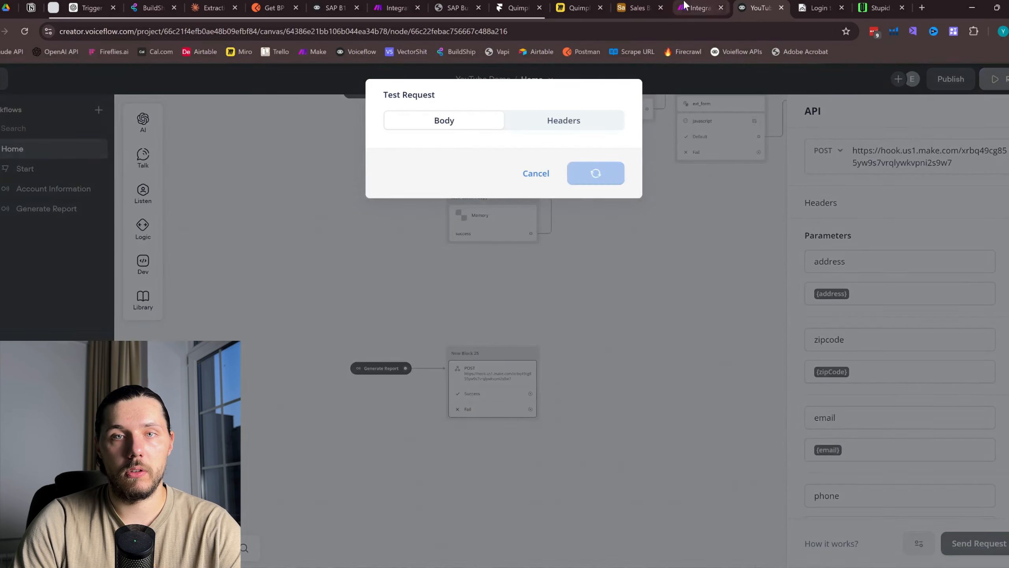
pyautogui.hotkey('ctrl', 'shift', 'Tab')
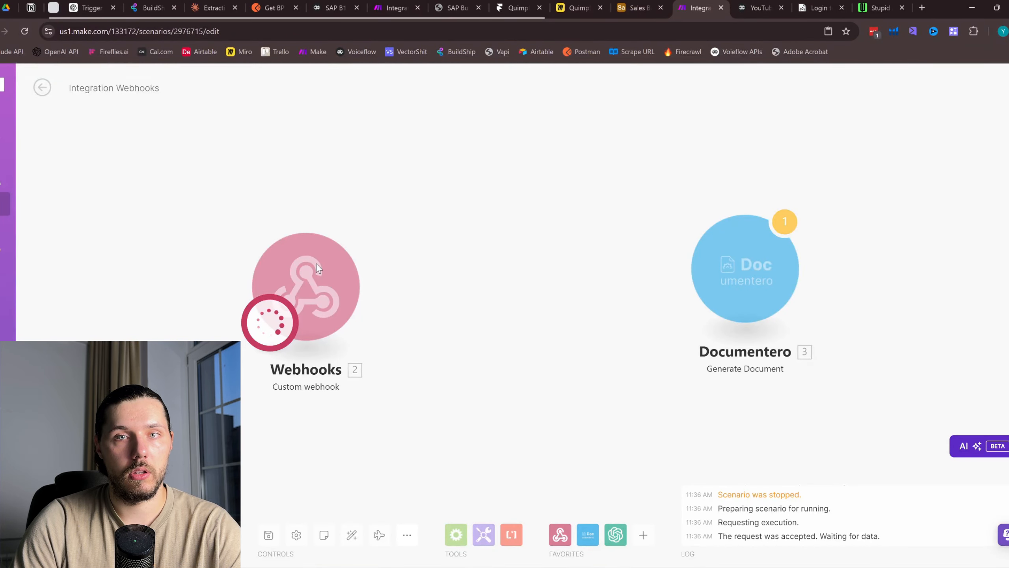
pyautogui.click(749, 7)
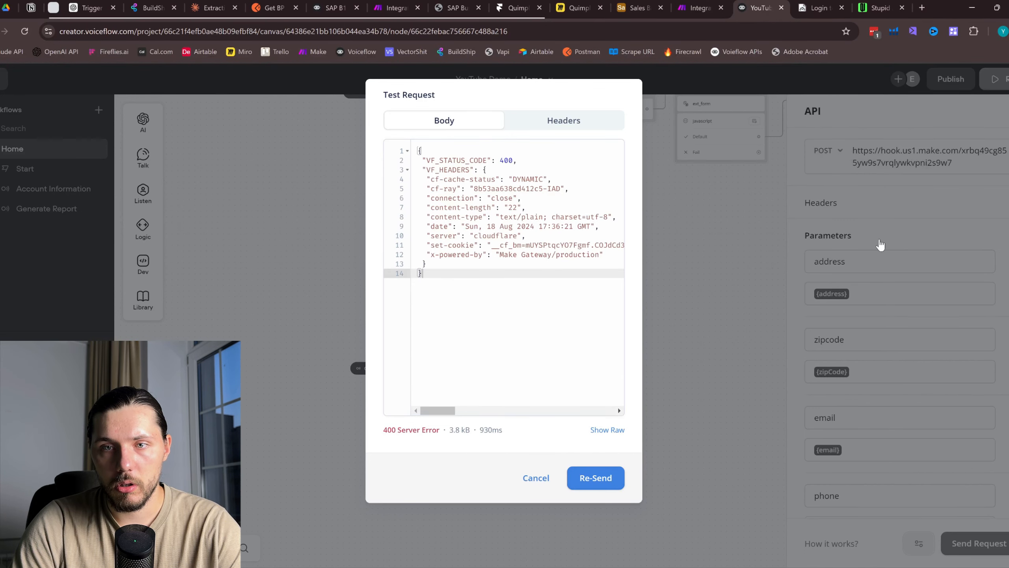
pyautogui.click(702, 7)
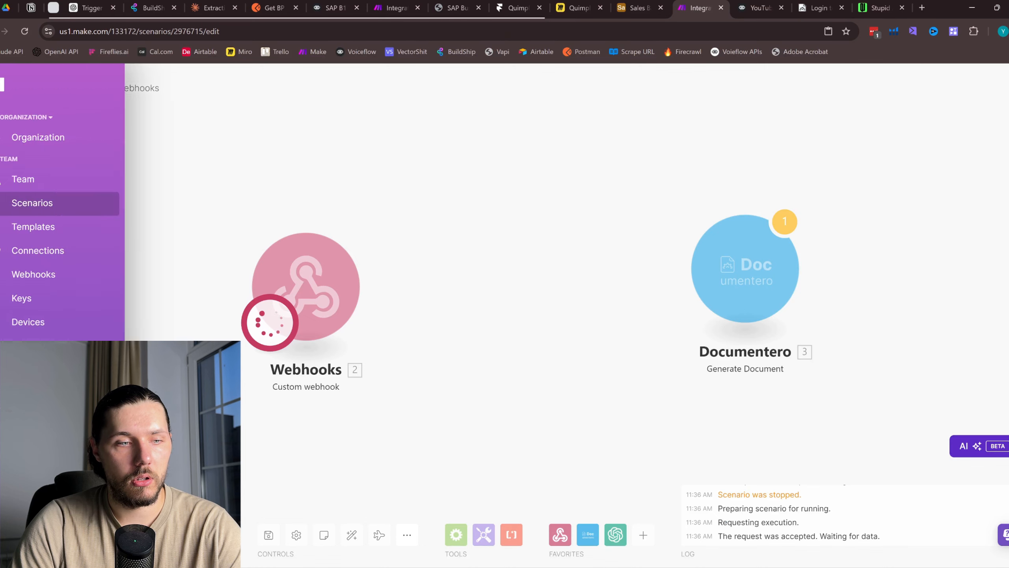
# Paste Make's webhook address into the POST URL and set a raw body of {}
pyautogui.click(306, 286)
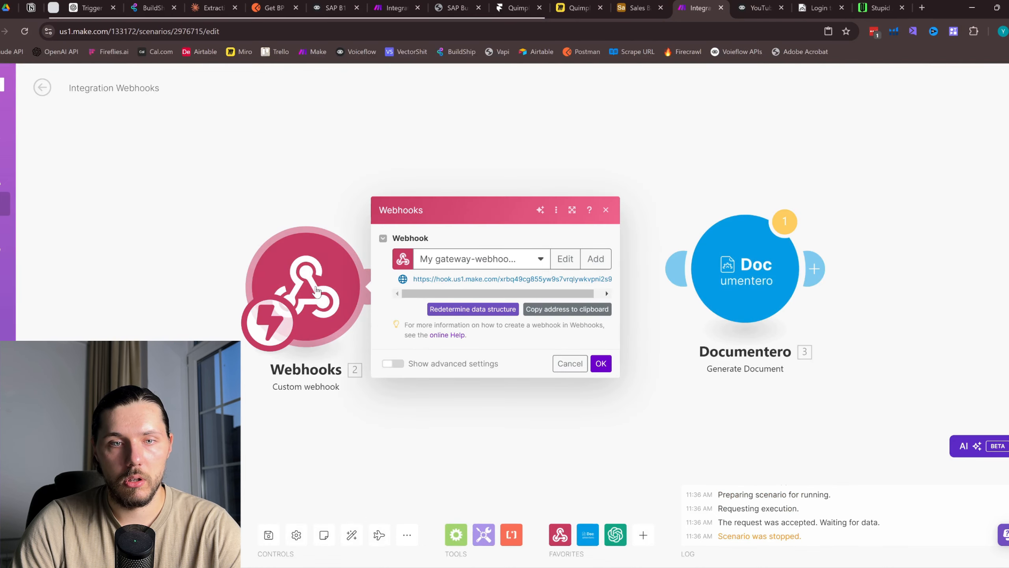
pyautogui.click(583, 310)
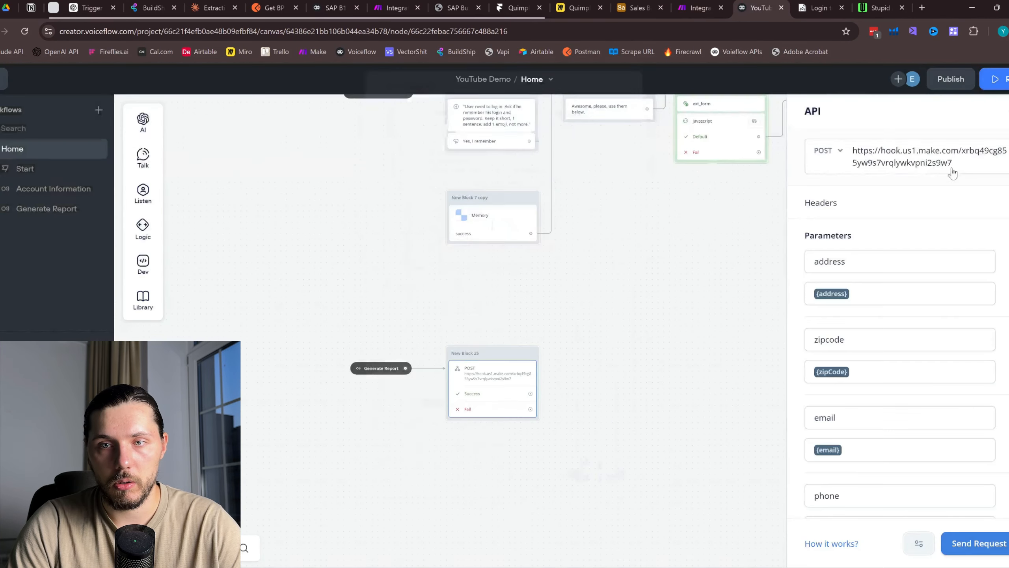
pyautogui.moveTo(953, 163); pyautogui.dragTo(957, 154)
pyautogui.hotkey('ctrl', 'v')
pyautogui.scroll(-3, 914, 457)
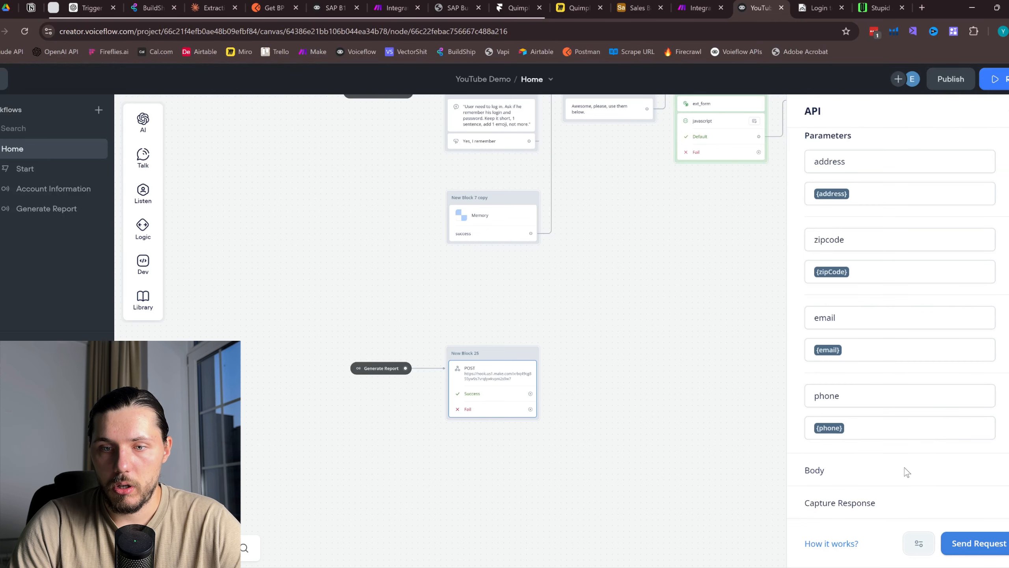
pyautogui.click(994, 469)
pyautogui.scroll(-3, 974, 424)
pyautogui.click(954, 398)
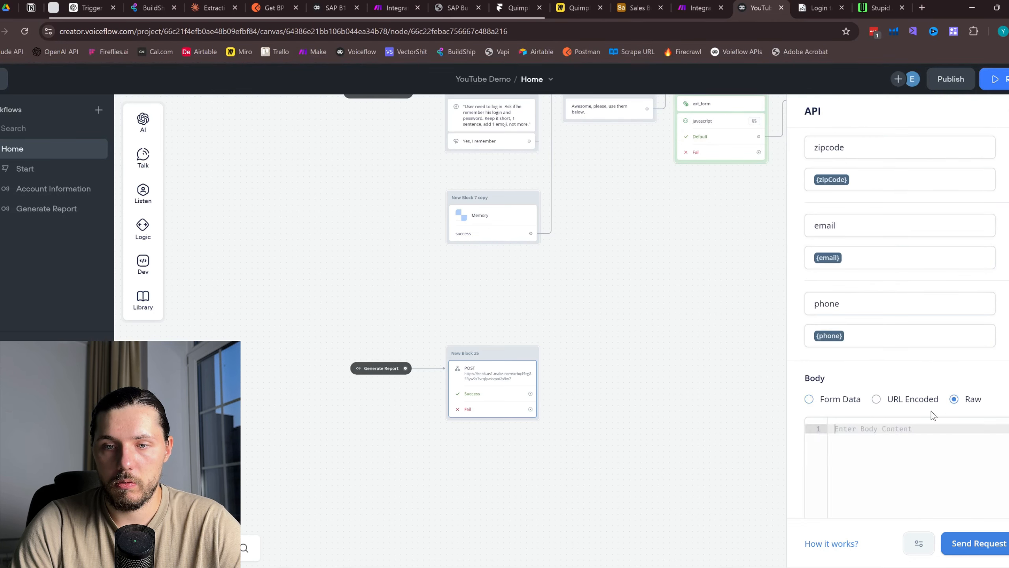
pyautogui.write('{}')
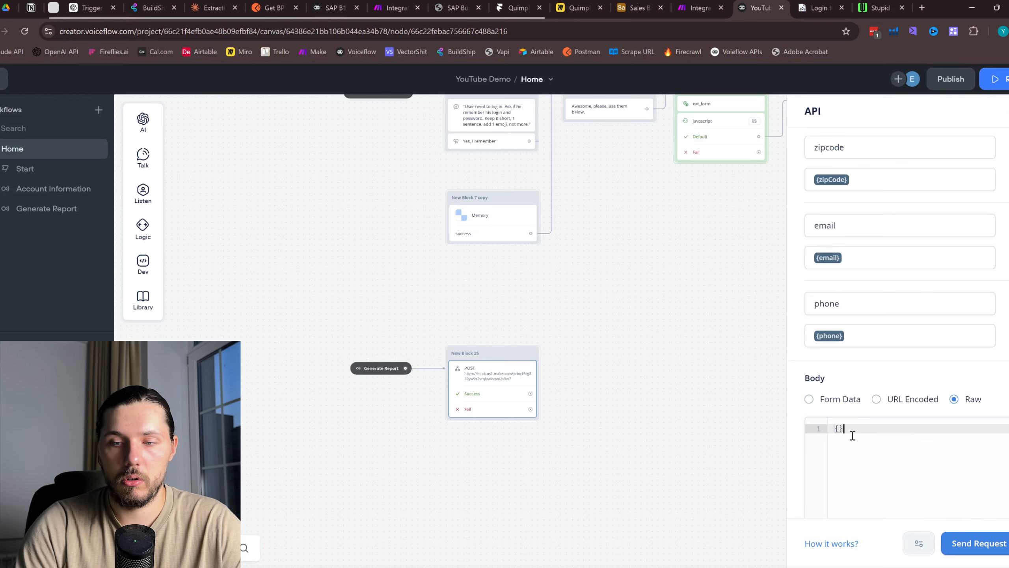
pyautogui.scroll(4, 852, 436)
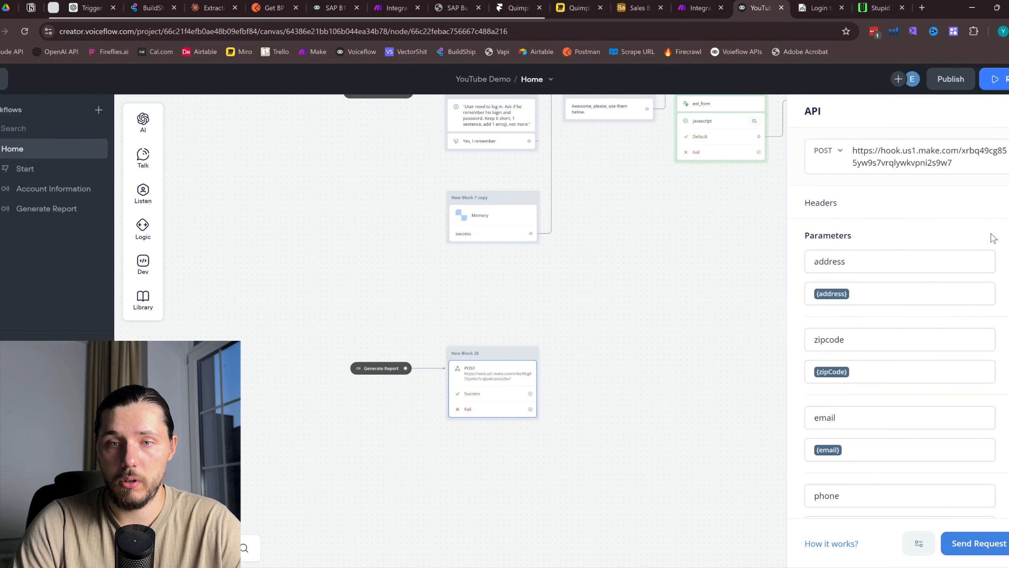
pyautogui.scroll(-3, 991, 233)
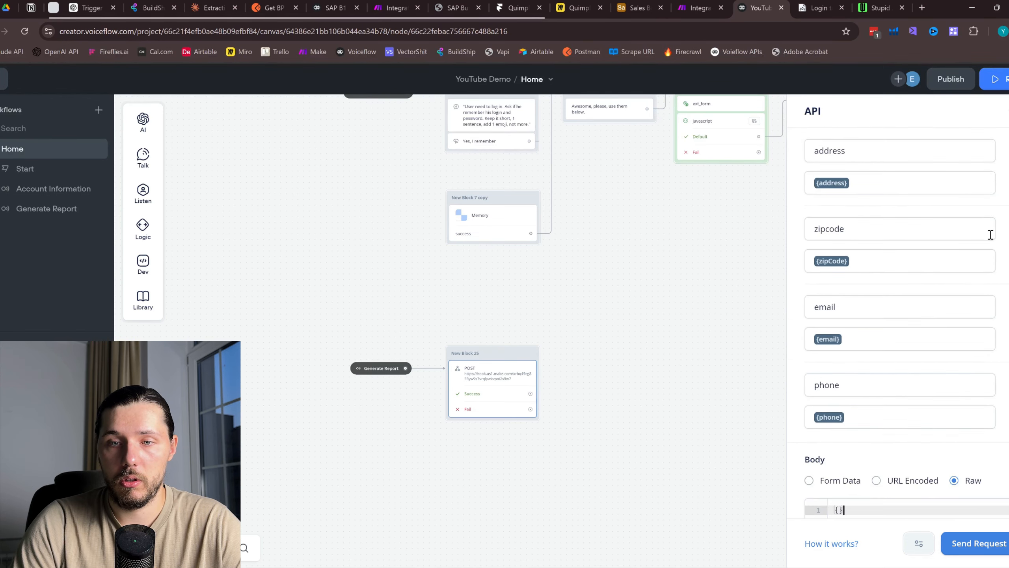
# Resend the test request with the sample values and check Make's received data
pyautogui.click(699, 7)
pyautogui.press('Escape')
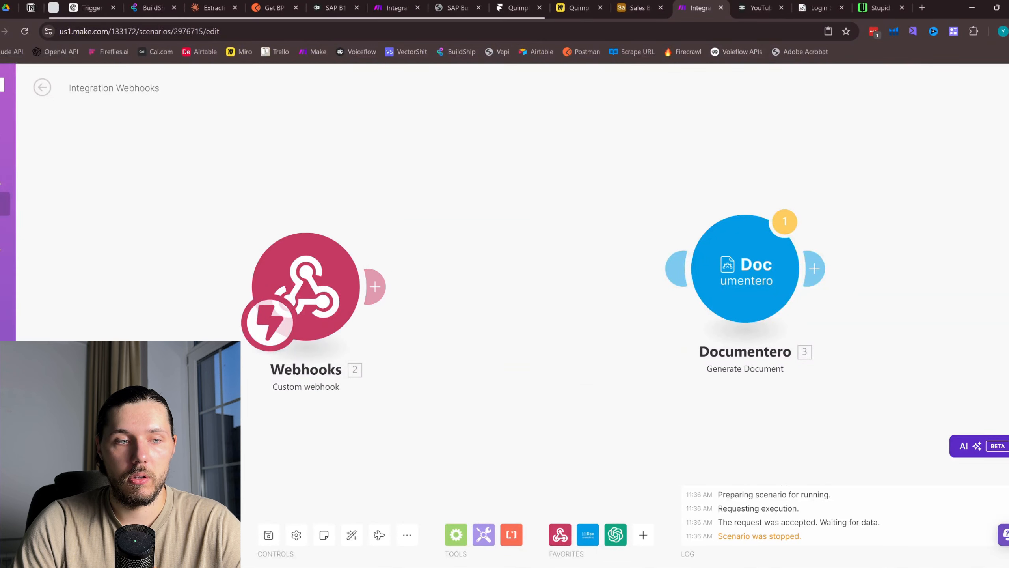
pyautogui.click(759, 7)
pyautogui.click(978, 542)
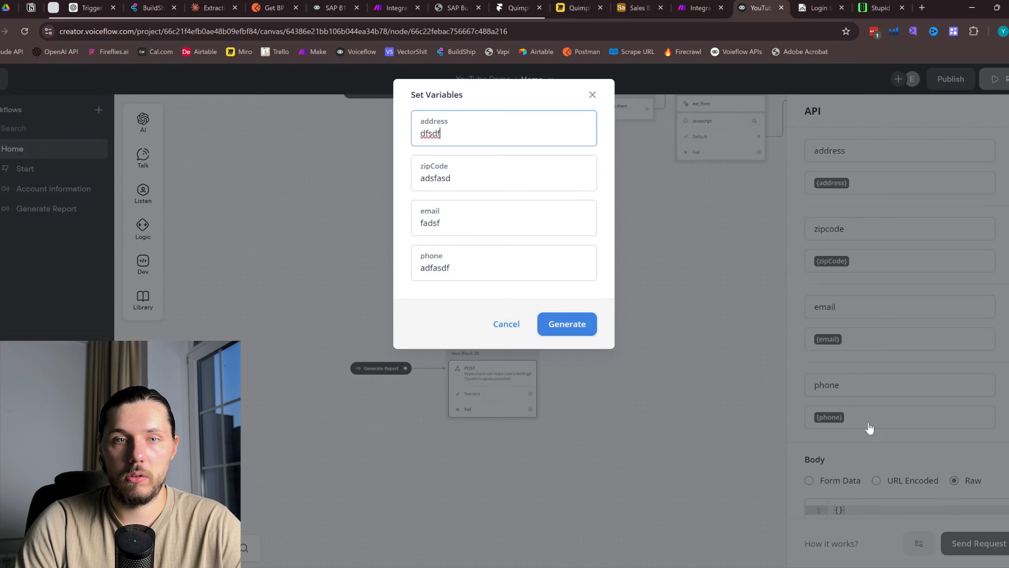
pyautogui.click(567, 324)
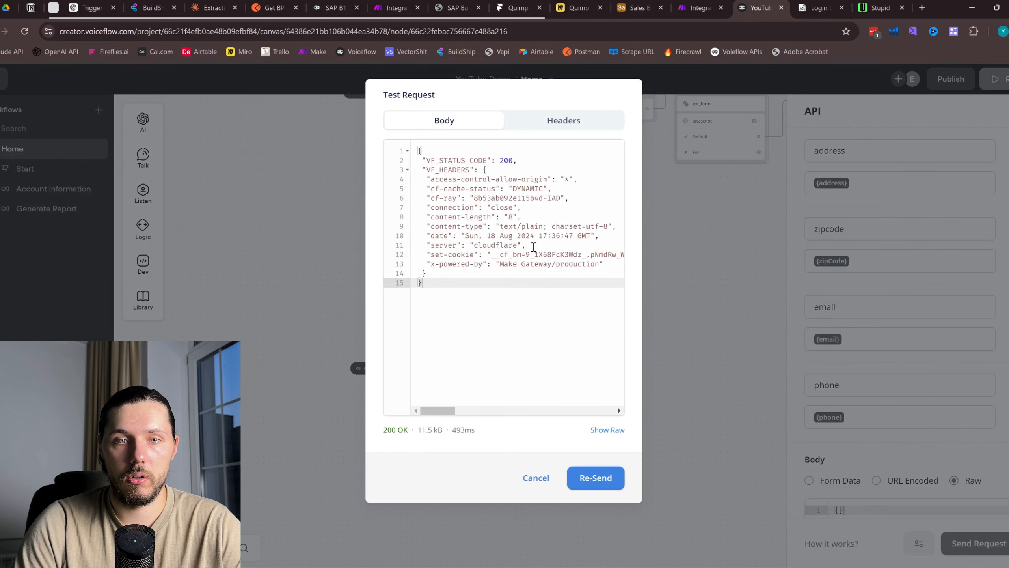
pyautogui.click(700, 8)
# Inspect the webhook bundle, connect Documentero after Webhooks, and choose the YouTube Demo template
pyautogui.moveTo(462, 222); pyautogui.dragTo(447, 197)
pyautogui.click(514, 270)
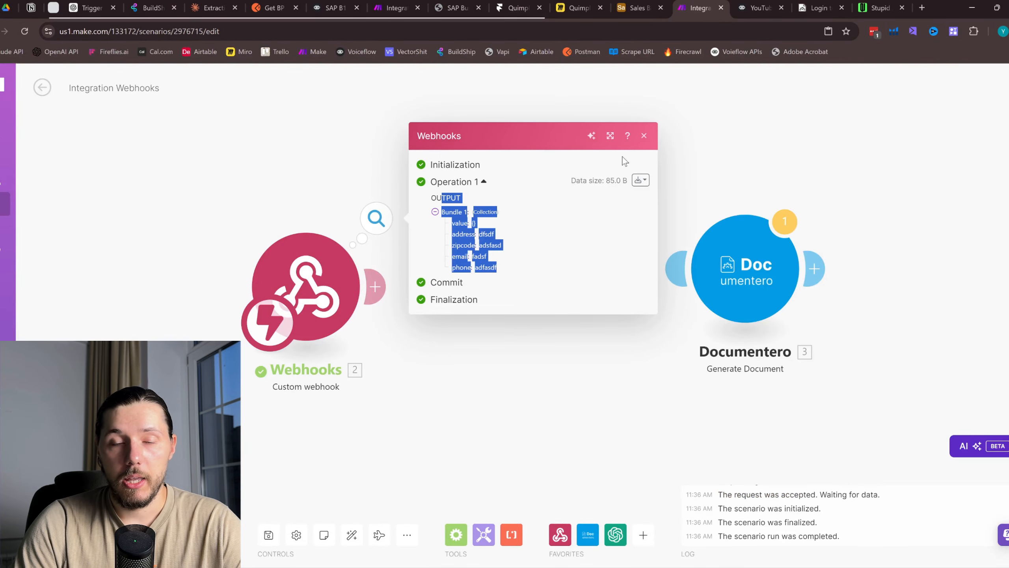
pyautogui.click(644, 136)
pyautogui.moveTo(677, 270); pyautogui.dragTo(596, 283)
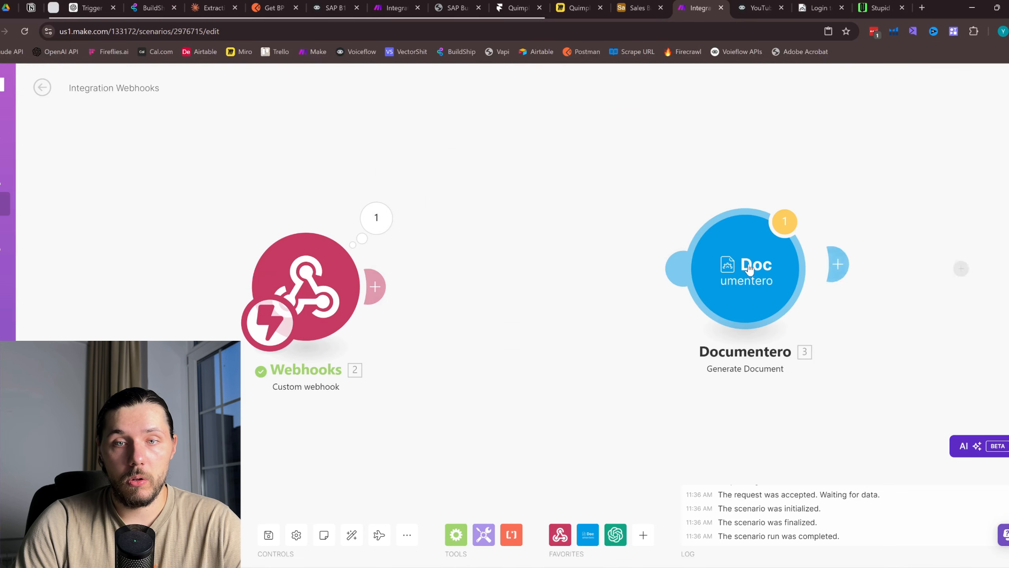
pyautogui.moveTo(750, 272); pyautogui.dragTo(597, 287)
pyautogui.click(597, 293)
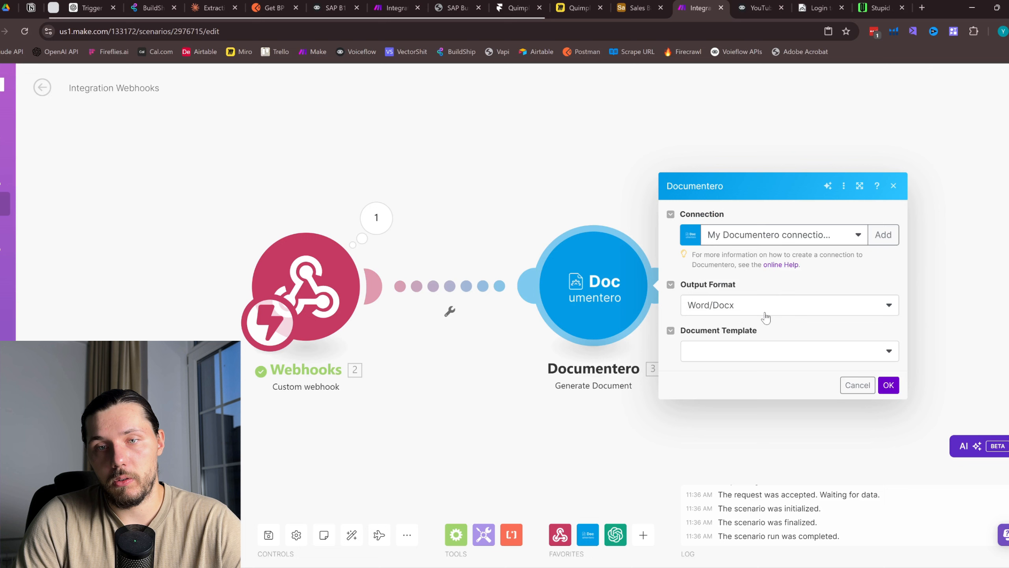
pyautogui.click(729, 359)
pyautogui.click(739, 372)
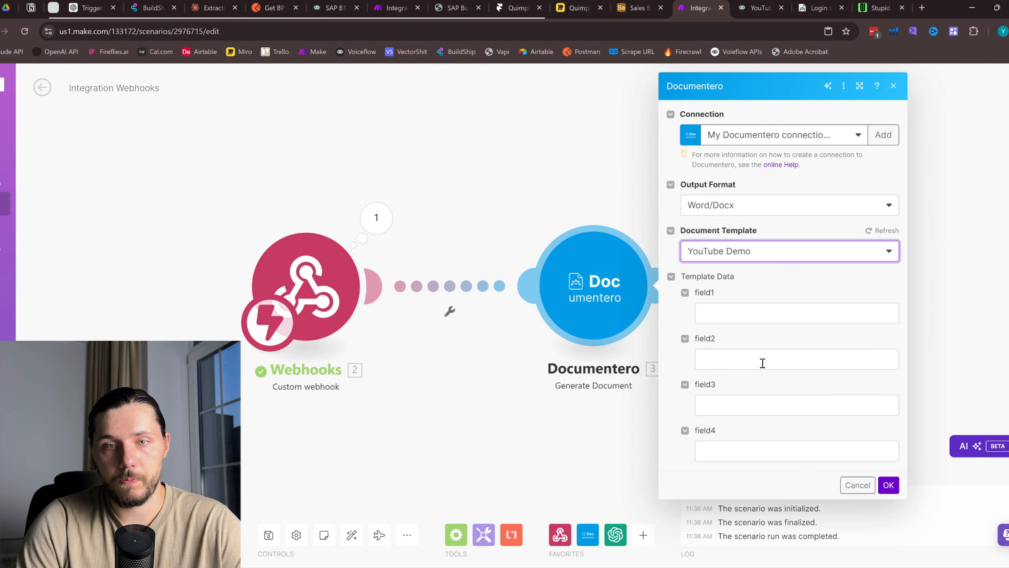
# Map address, zipcode, email and phone into field1–field4, confirm, and save the scenario
pyautogui.click(732, 320)
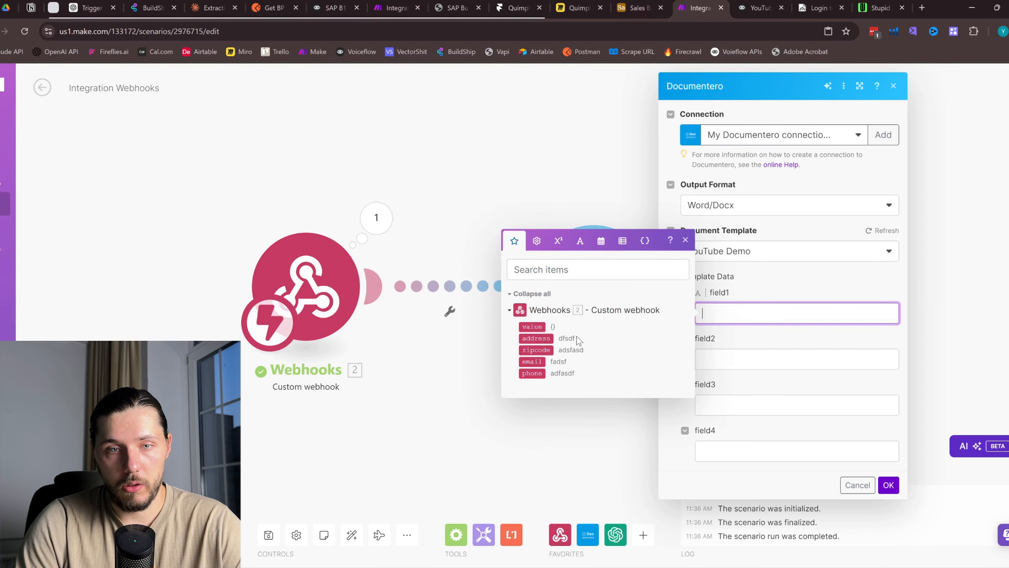
pyautogui.click(550, 339)
pyautogui.click(754, 361)
pyautogui.click(531, 395)
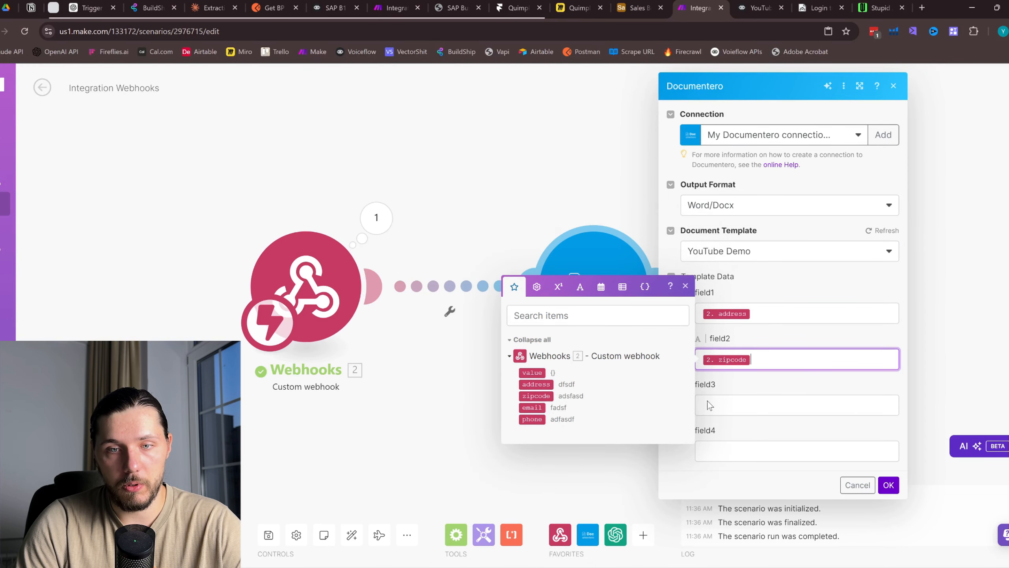
pyautogui.press('Tab')
pyautogui.click(536, 455)
pyautogui.click(766, 450)
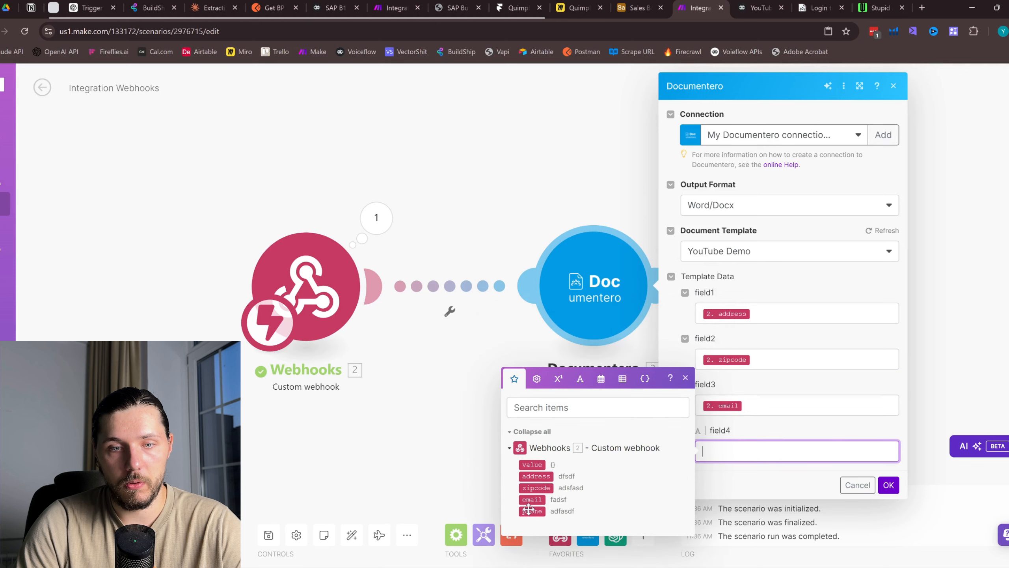
pyautogui.click(532, 511)
pyautogui.click(889, 485)
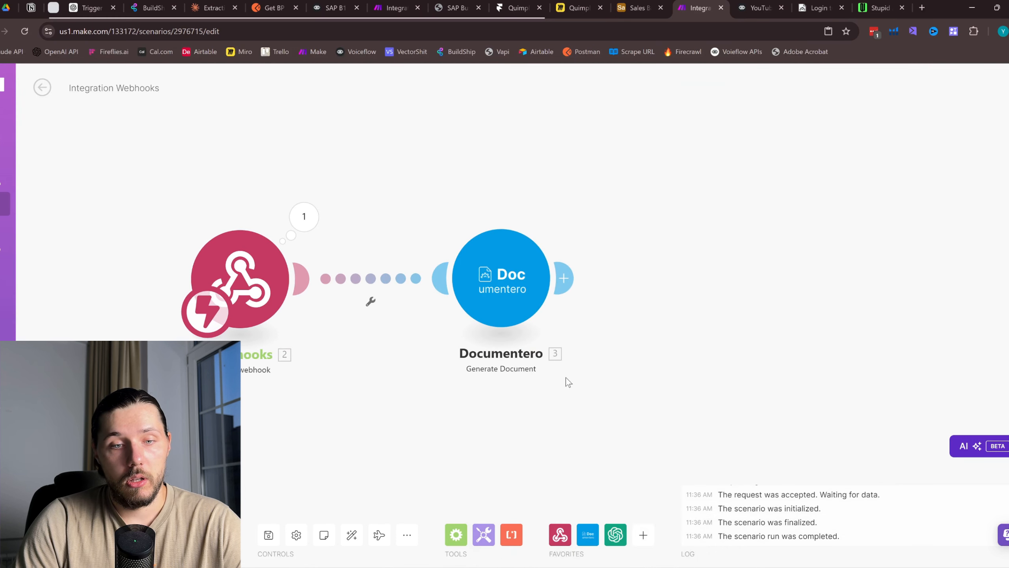
pyautogui.click(269, 534)
# Run the Make scenario once and check the Documentero templates
pyautogui.click(65, 535)
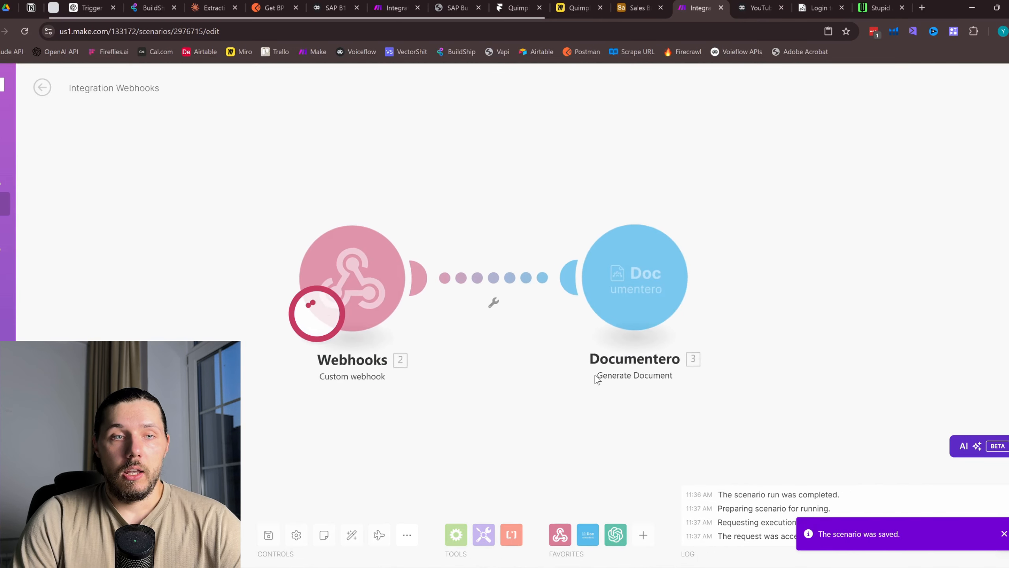
pyautogui.moveTo(596, 376); pyautogui.dragTo(598, 332)
pyautogui.click(757, 7)
pyautogui.click(818, 7)
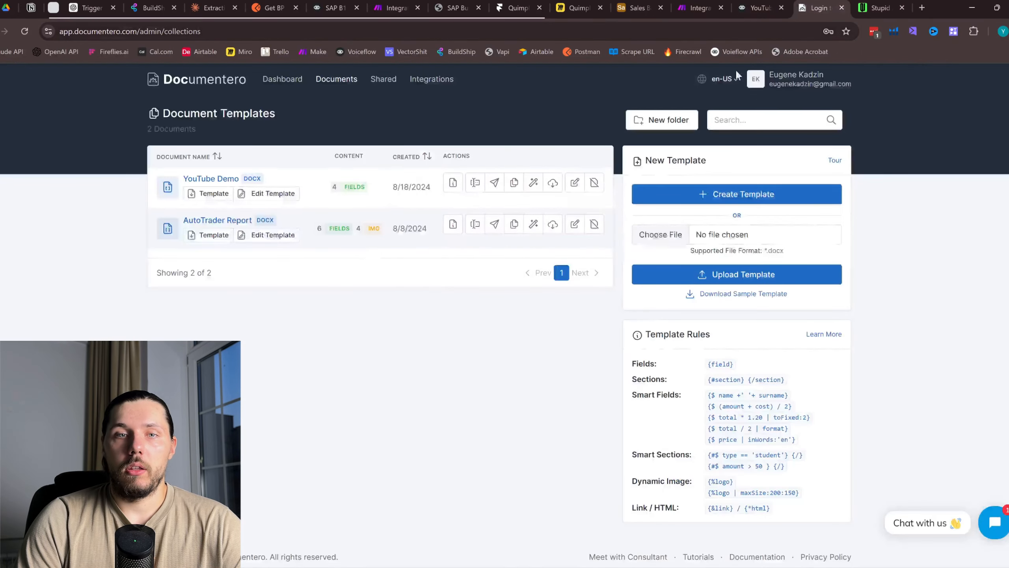
pyautogui.click(753, 6)
# Close Voiceflow's test response and publish the agent to production
pyautogui.click(690, 132)
pyautogui.scroll(-2, 715, 237)
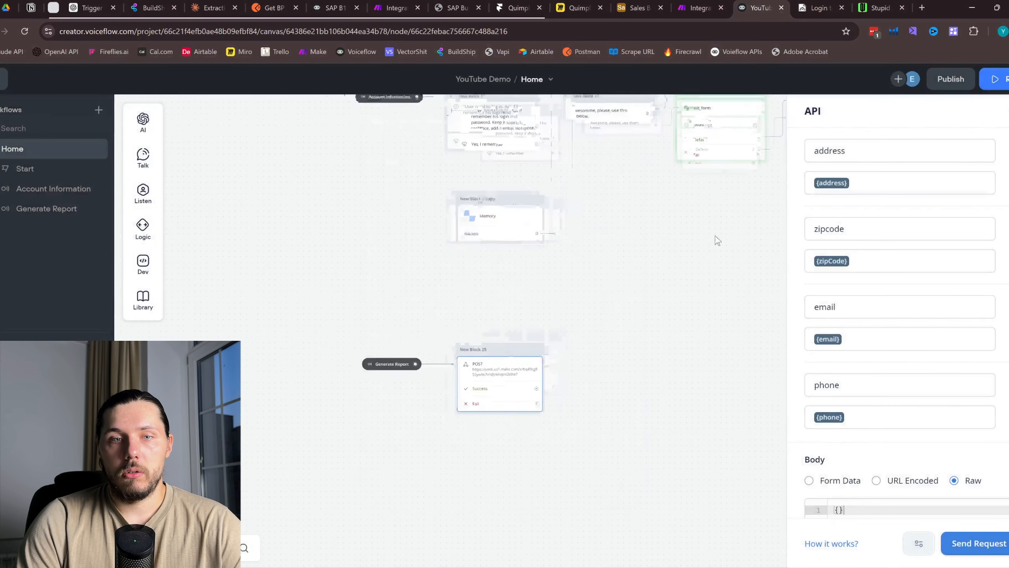
pyautogui.moveTo(651, 279); pyautogui.dragTo(617, 293)
pyautogui.scroll(4, 399, 389)
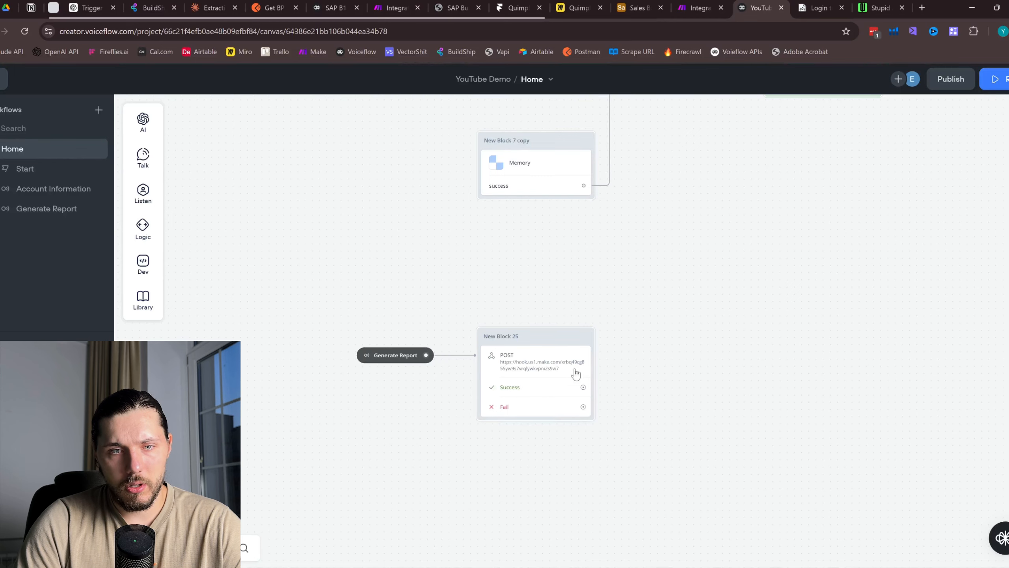
pyautogui.scroll(-4, 565, 417)
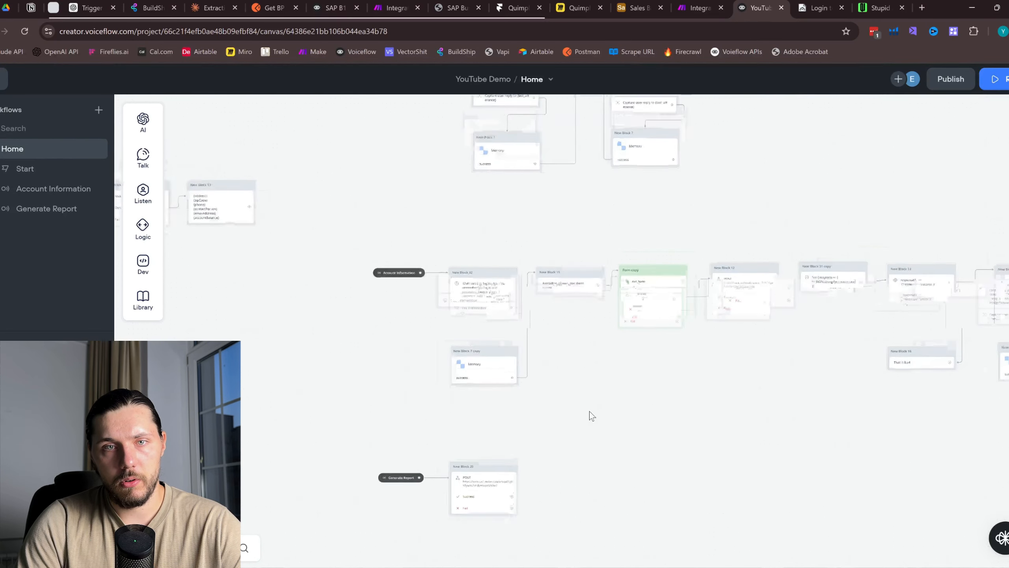
pyautogui.scroll(3, 620, 254)
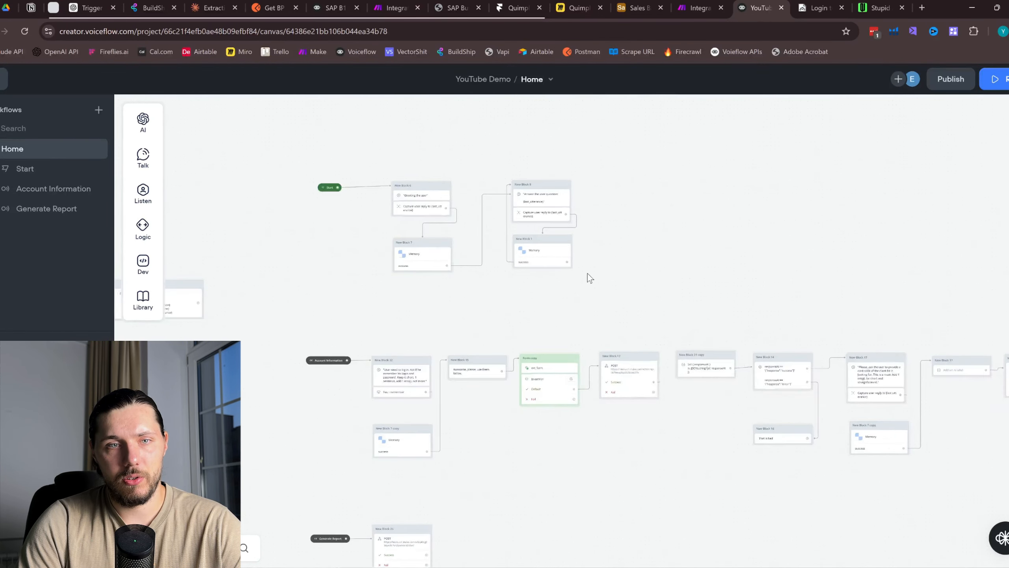
pyautogui.click(950, 79)
pyautogui.click(566, 216)
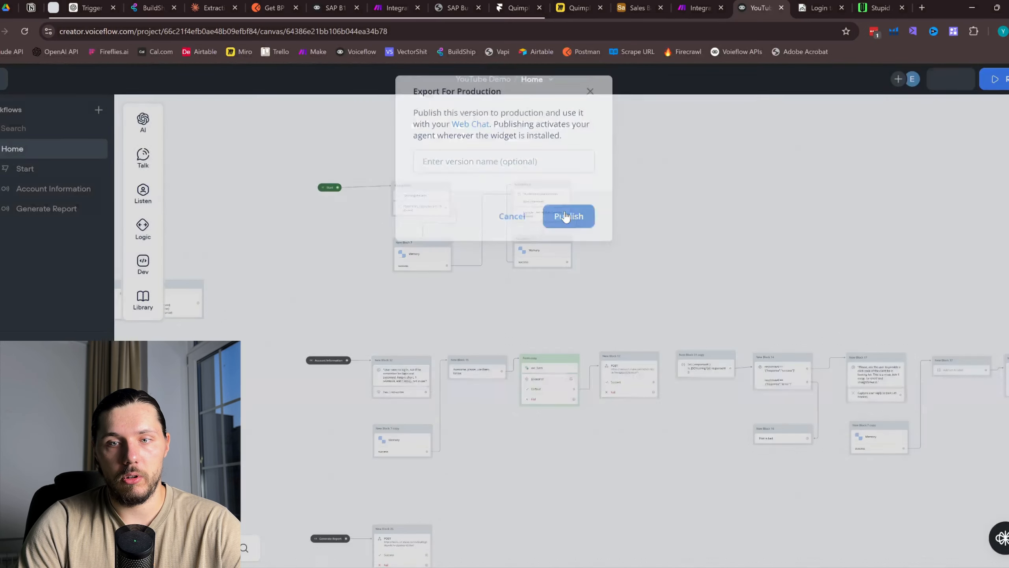
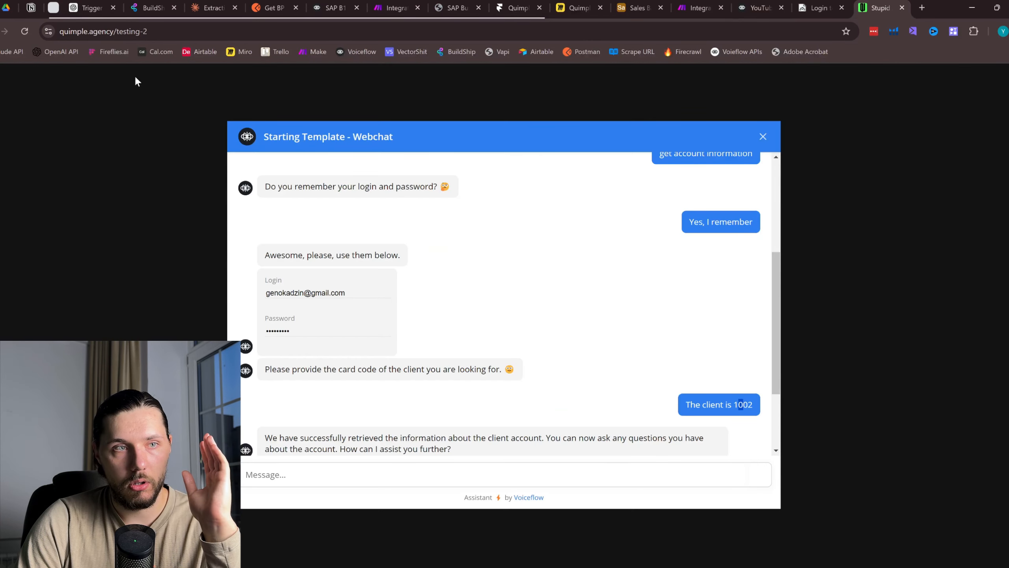
# Restart the webchat and send 'Hi', 'How are you' and a request for account information
pyautogui.click(762, 137)
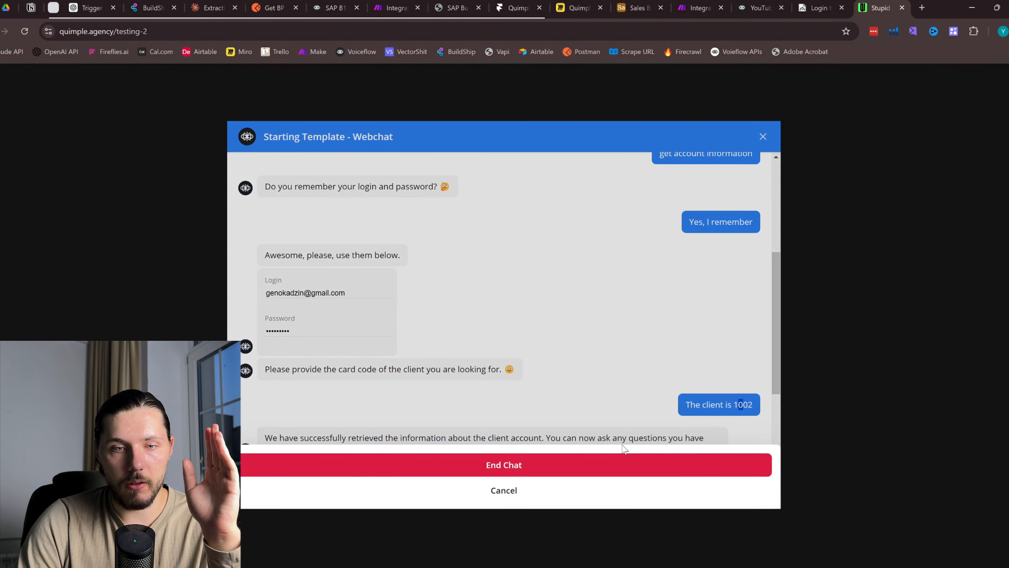
pyautogui.click(624, 465)
pyautogui.click(540, 477)
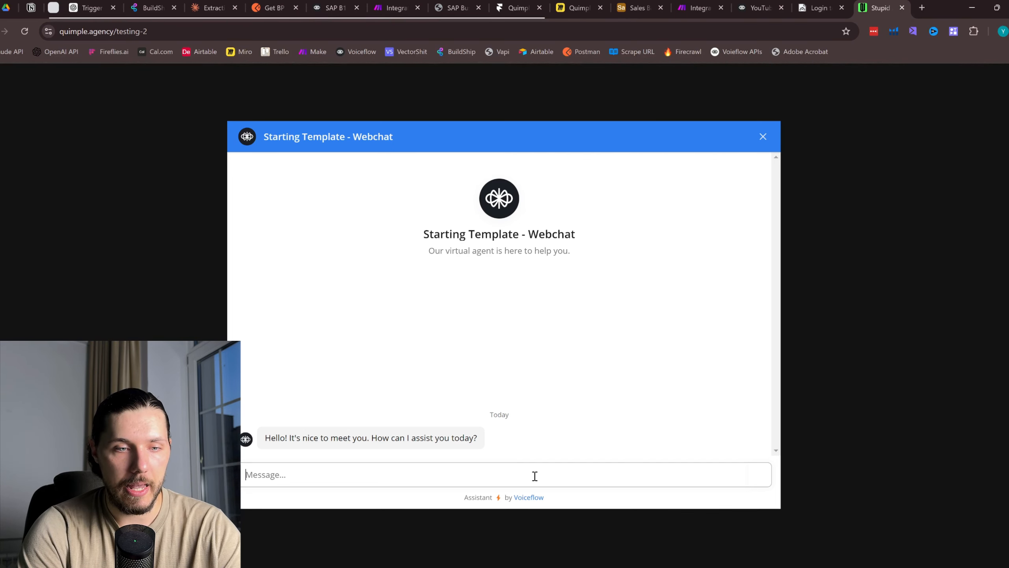
pyautogui.press('Return')
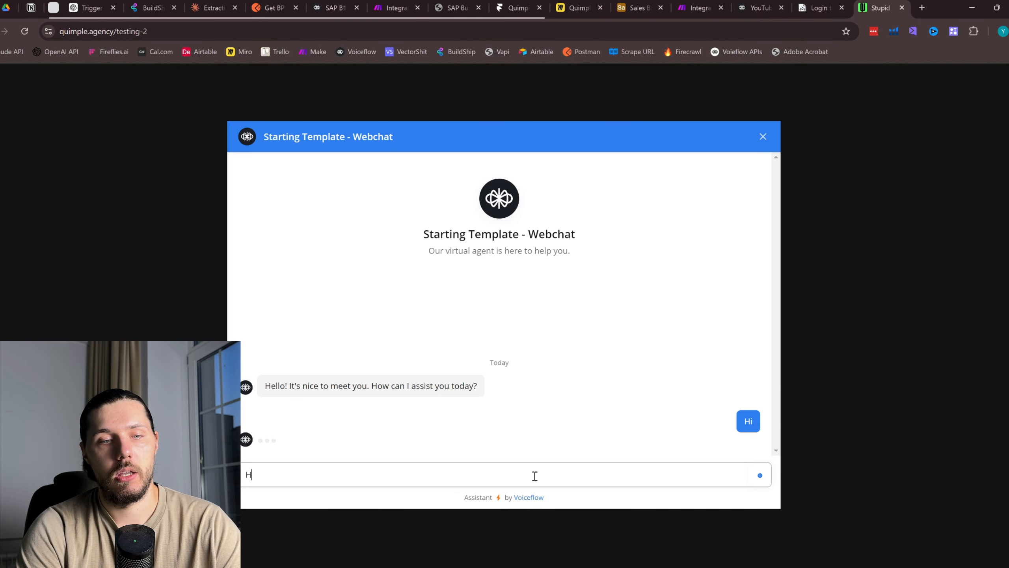
pyautogui.write('How are you')
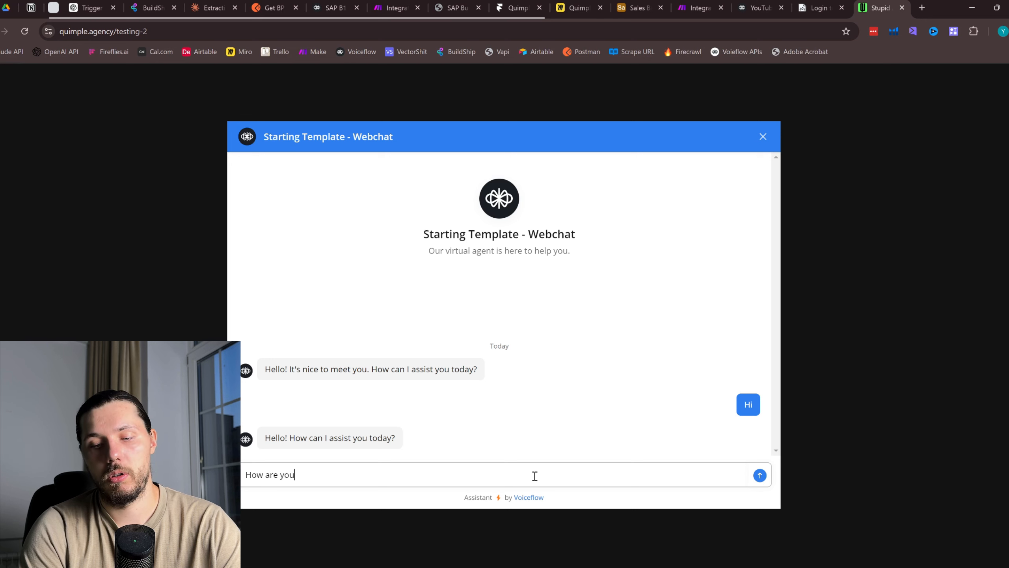
pyautogui.press('Return')
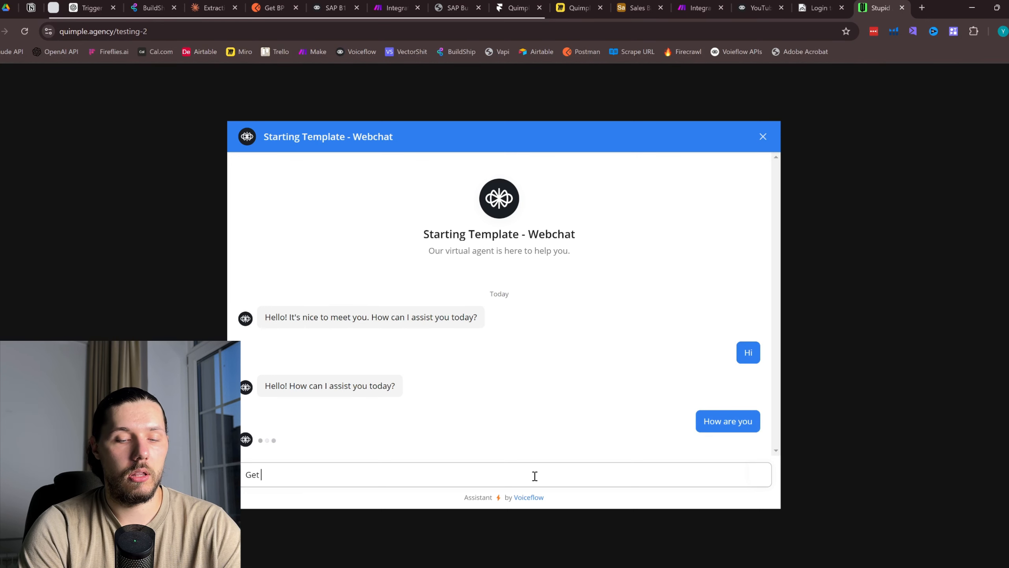
pyautogui.write('Get account inform')
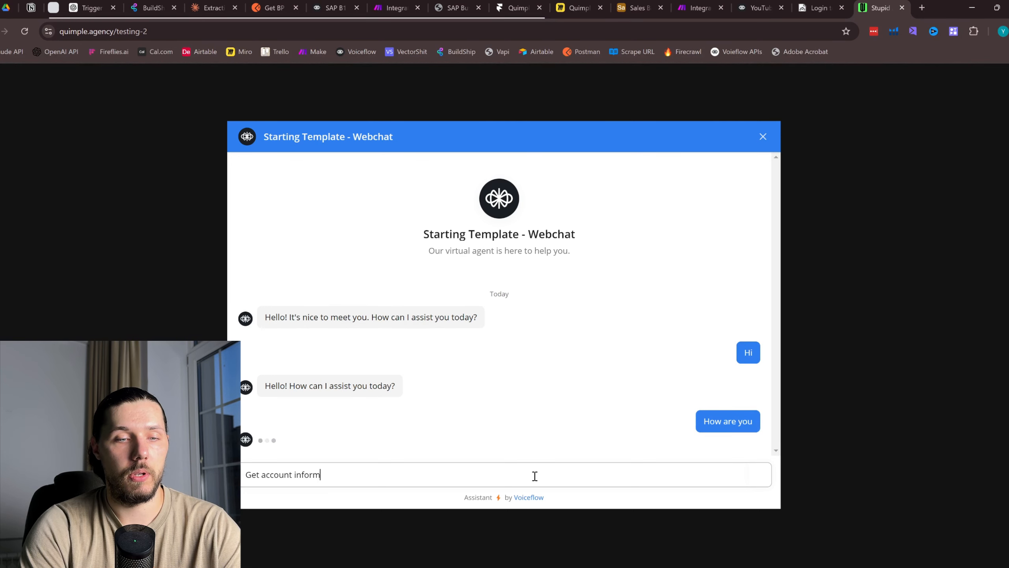
pyautogui.write('atonion')
pyautogui.press('Return')
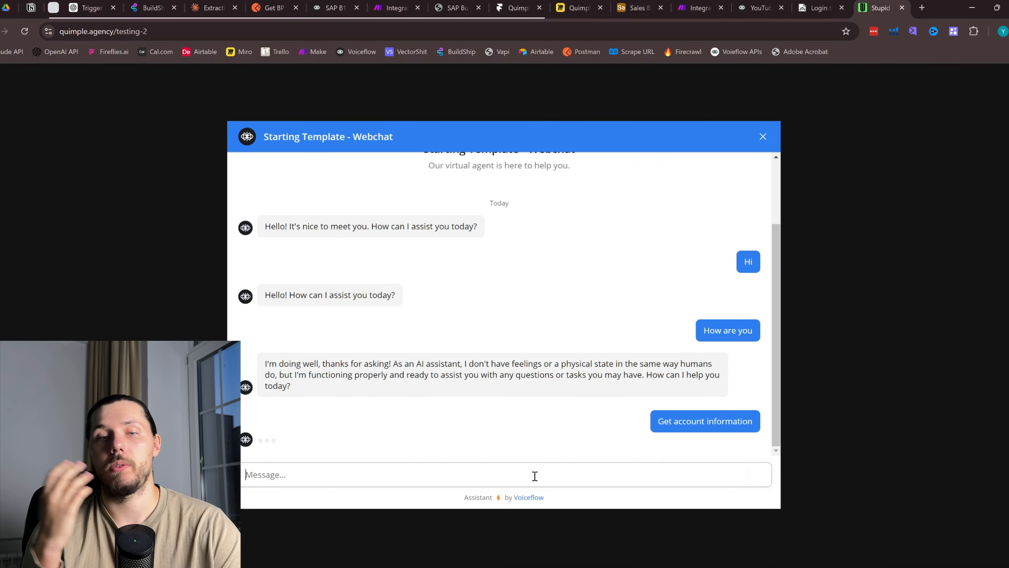
# Log in with the second Sales Base user's e-mail and password
pyautogui.click(638, 7)
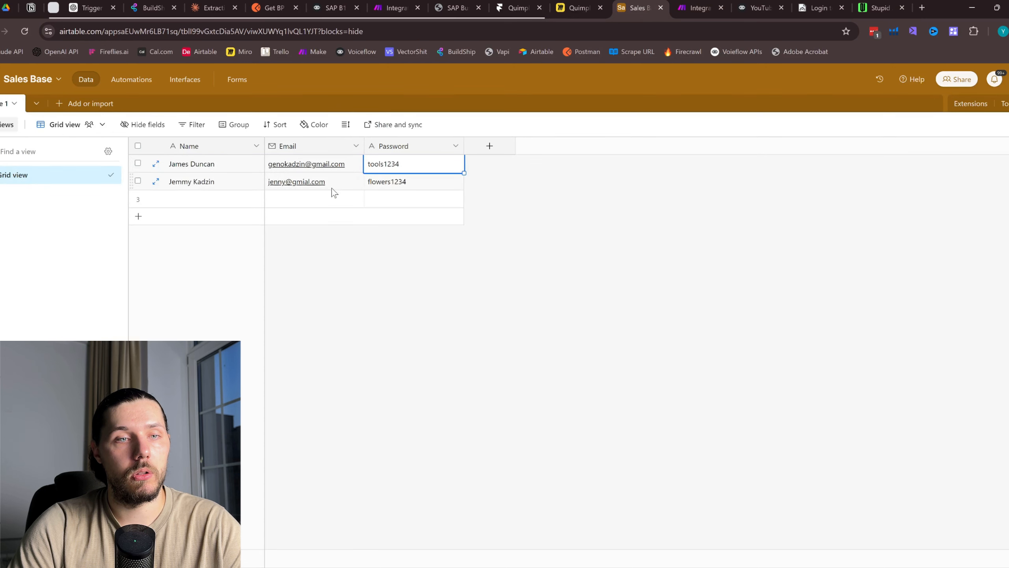
pyautogui.click(345, 172)
pyautogui.click(347, 182)
pyautogui.click(880, 8)
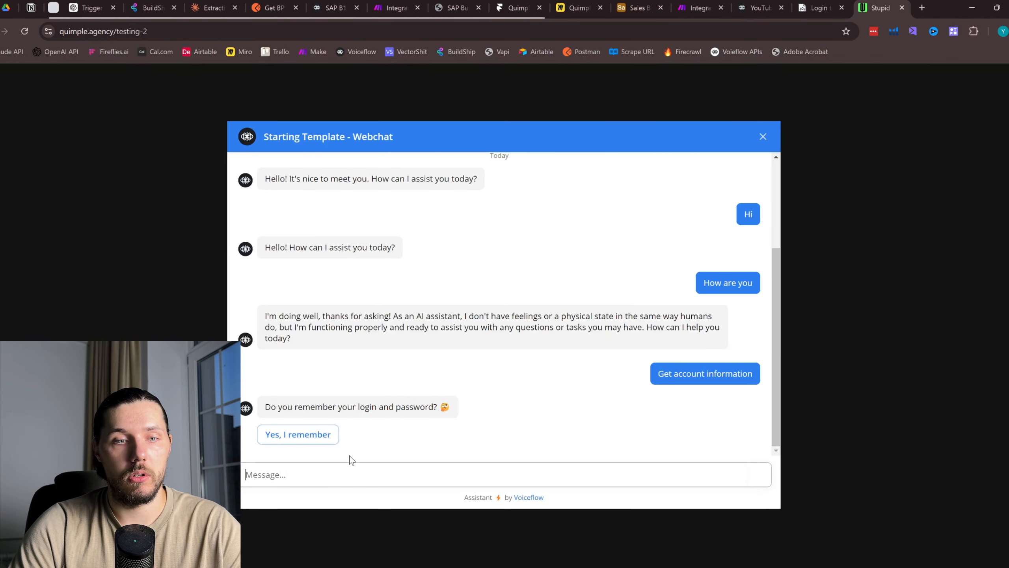
pyautogui.click(318, 436)
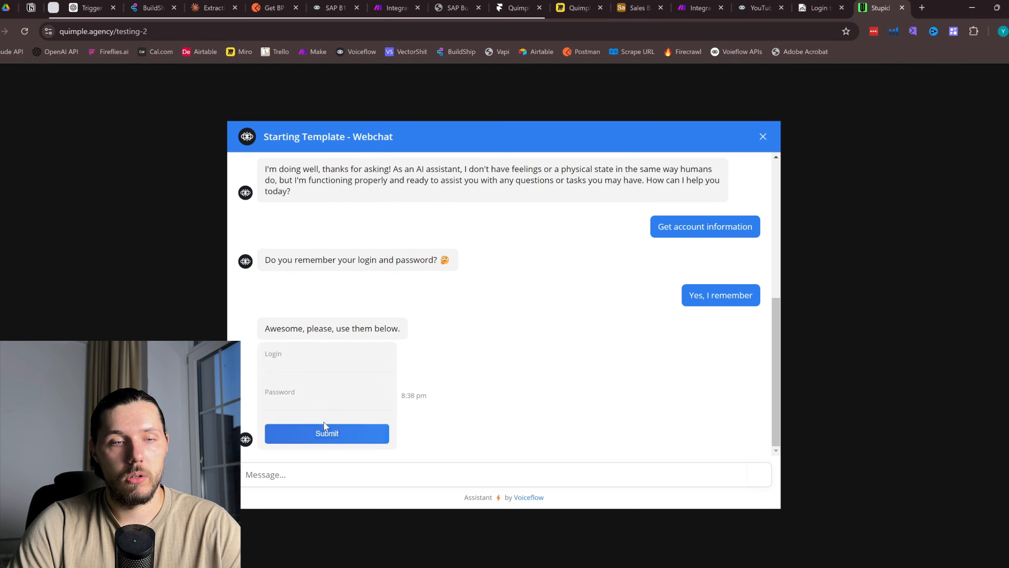
pyautogui.click(315, 368)
pyautogui.hotkey('ctrl', 'v')
pyautogui.click(629, 5)
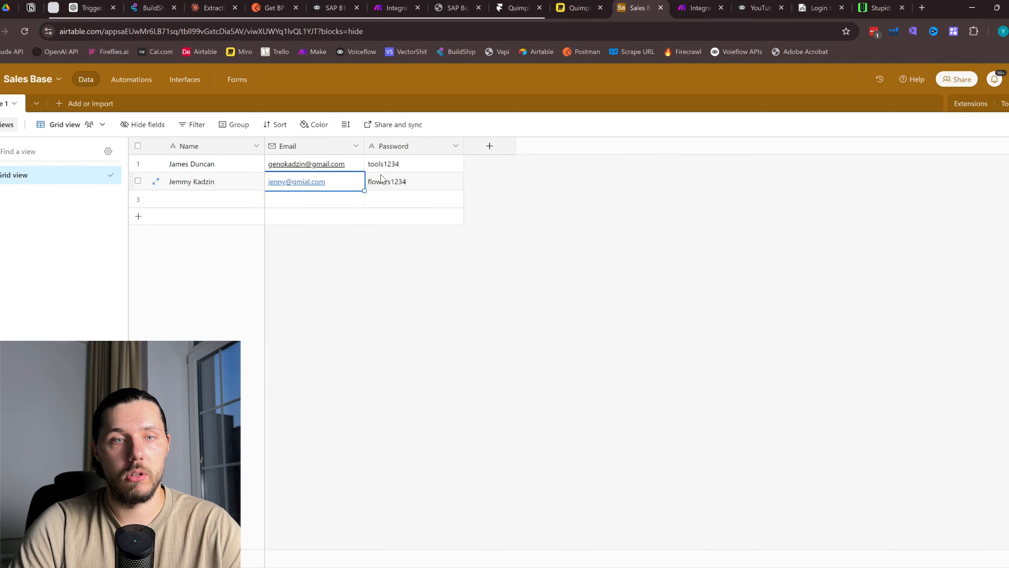
pyautogui.click(411, 183)
pyautogui.click(879, 7)
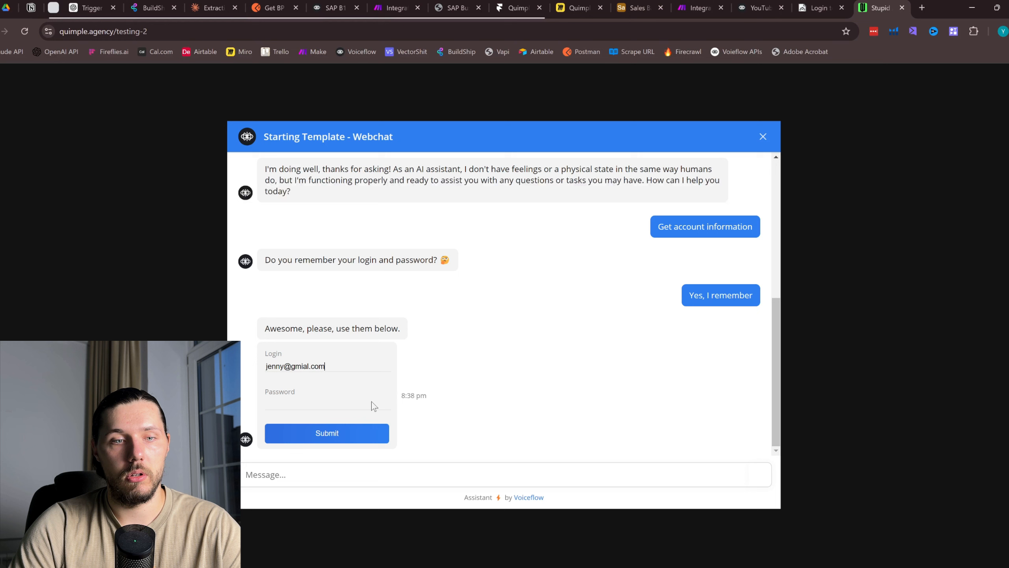
pyautogui.click(332, 434)
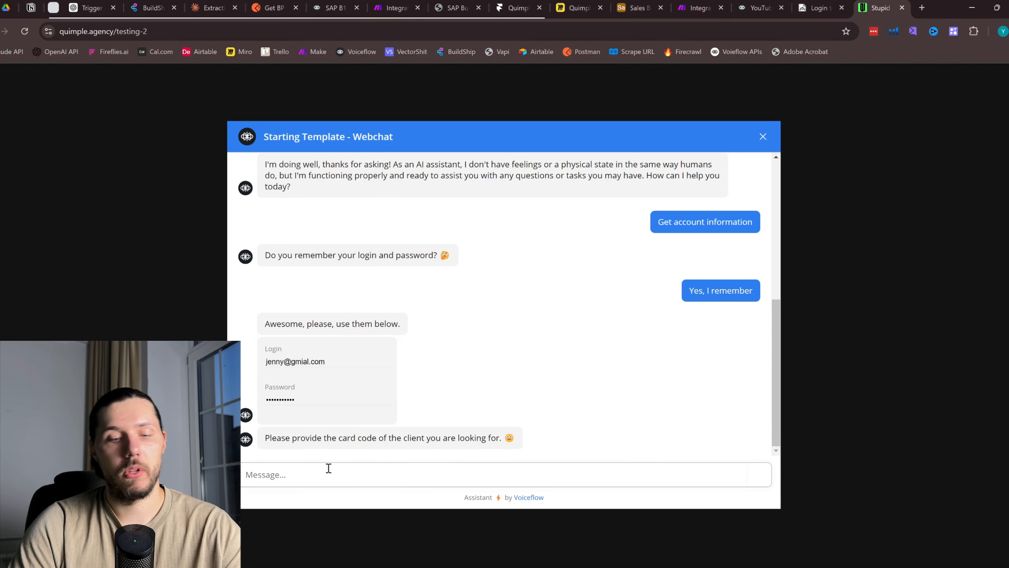
# Send client card code 1002, then start a new conversation once the chat ends
pyautogui.write('it should be 1002')
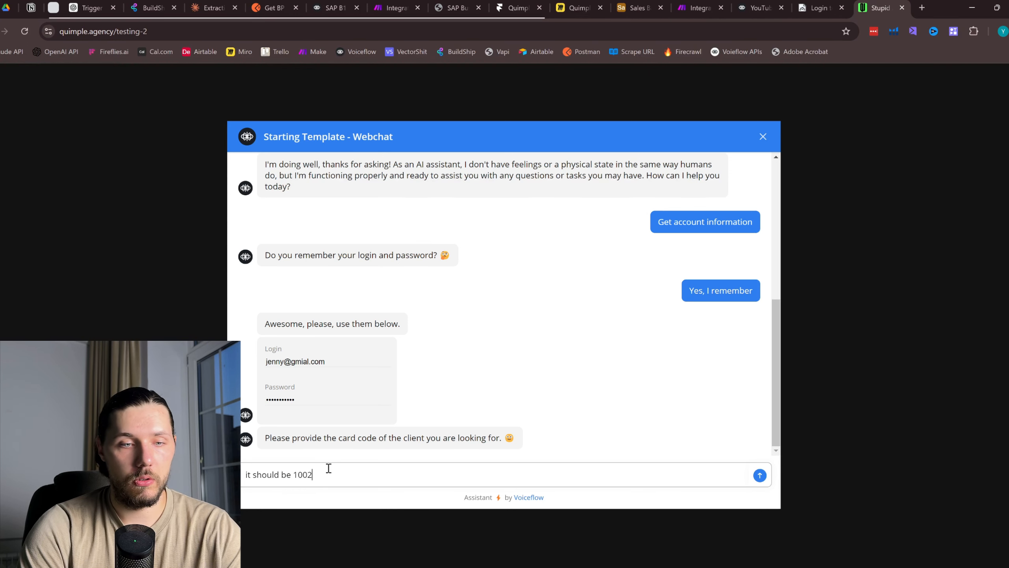
pyautogui.press('Return')
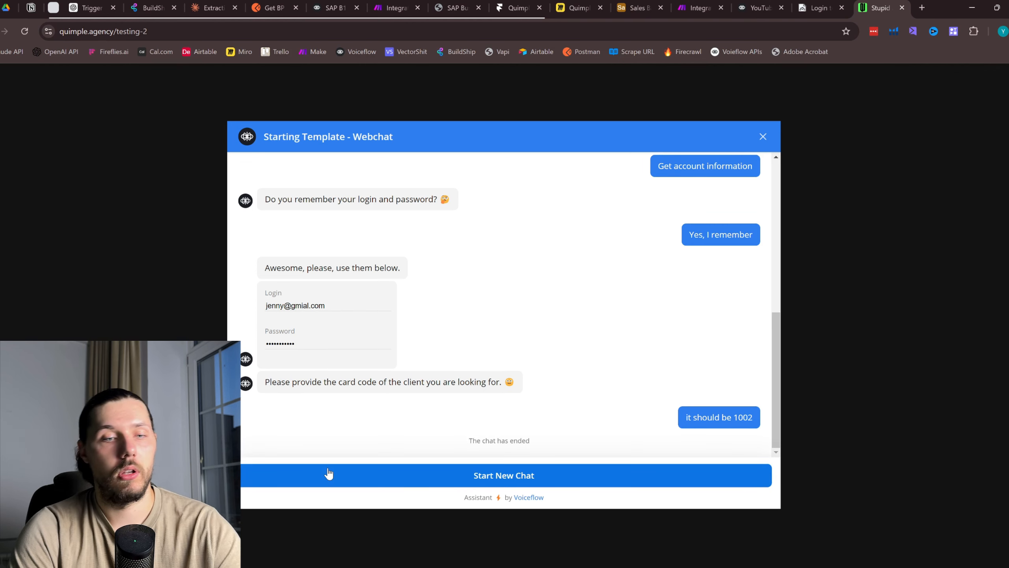
pyautogui.click(329, 473)
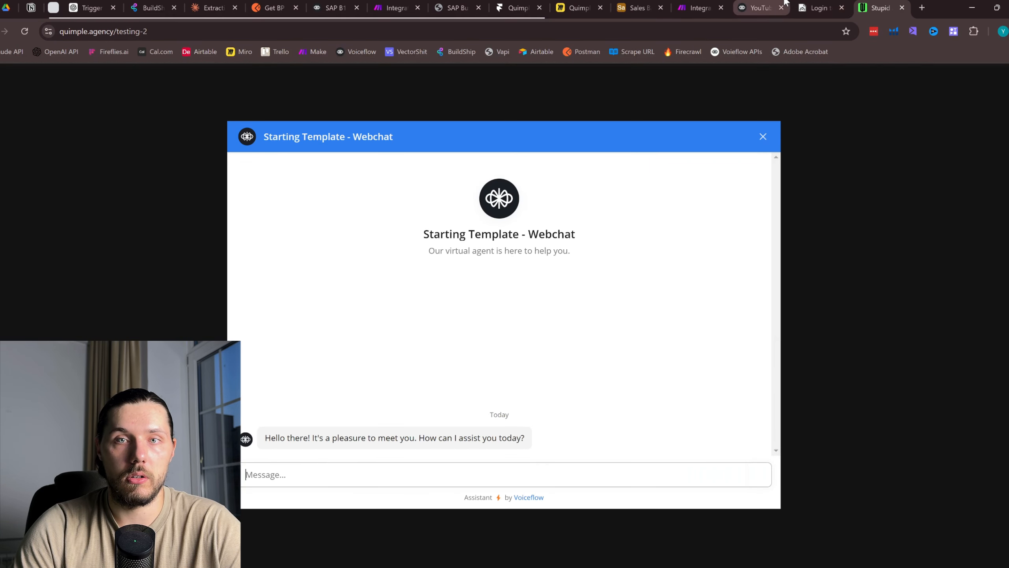
# Connect New Block 12 copy's default path to New Block 24 and move the blocks closer together
pyautogui.click(766, 5)
pyautogui.scroll(-2, 781, 199)
pyautogui.moveTo(769, 207); pyautogui.dragTo(591, 192)
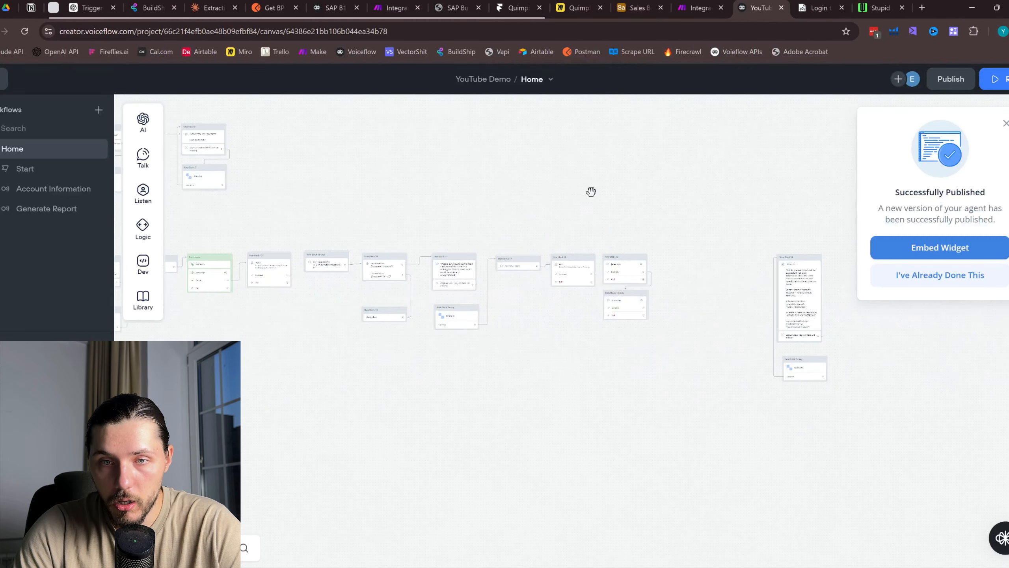
pyautogui.scroll(3, 671, 264)
pyautogui.moveTo(707, 255); pyautogui.dragTo(541, 239)
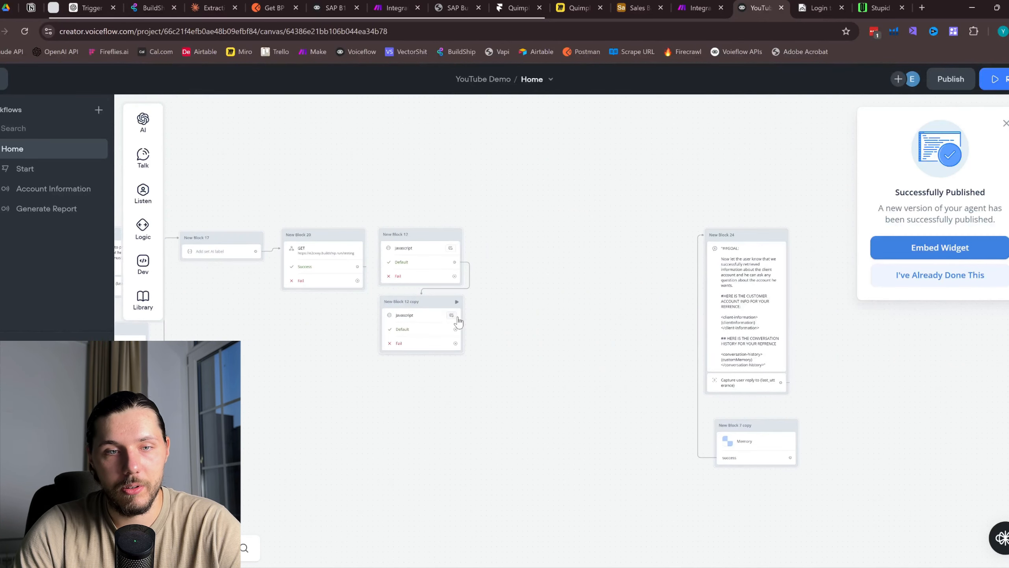
pyautogui.moveTo(455, 330); pyautogui.dragTo(743, 287)
pyautogui.moveTo(835, 508); pyautogui.dragTo(671, 189)
pyautogui.moveTo(672, 183); pyautogui.dragTo(490, 181)
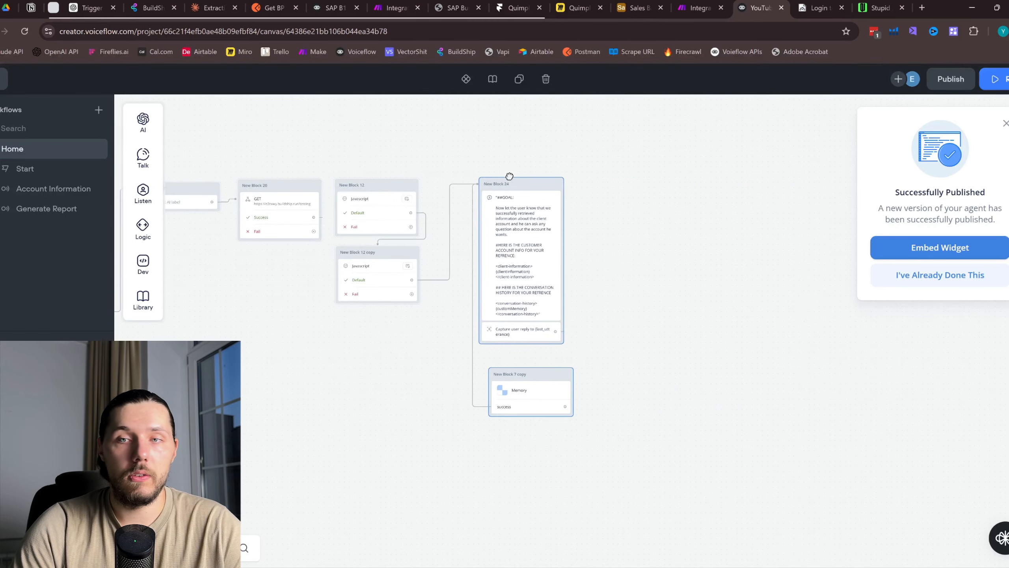
pyautogui.click(639, 123)
# Publish a new version of the agent
pyautogui.click(951, 79)
pyautogui.click(569, 220)
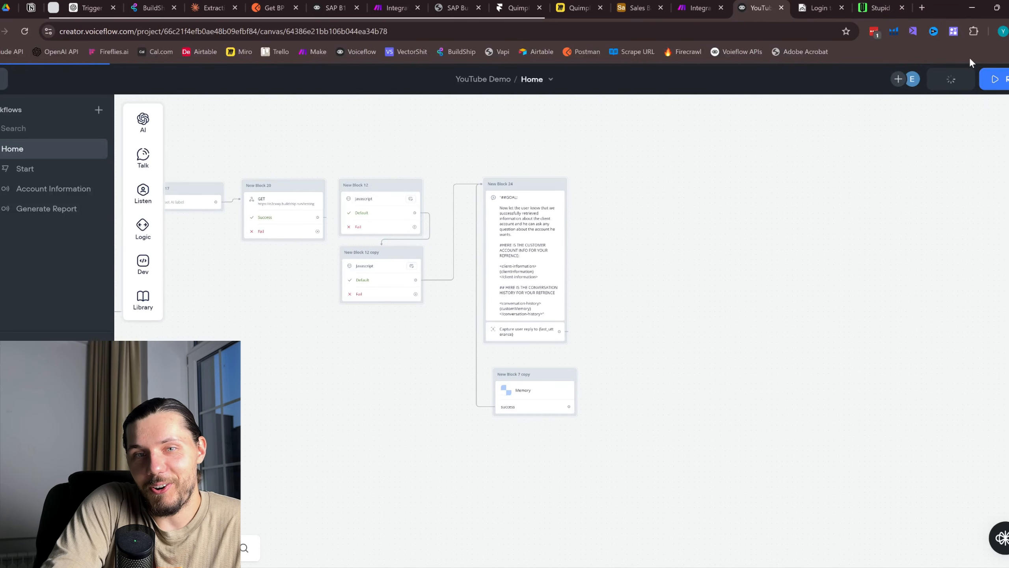
pyautogui.moveTo(949, 79)
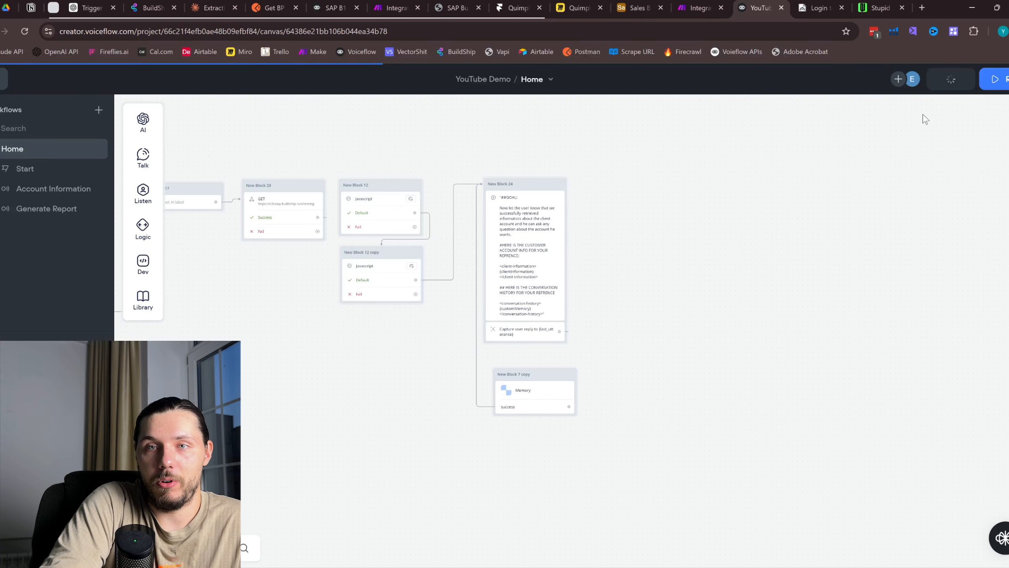
# Restart the webchat and send 'get account information'
pyautogui.click(897, 6)
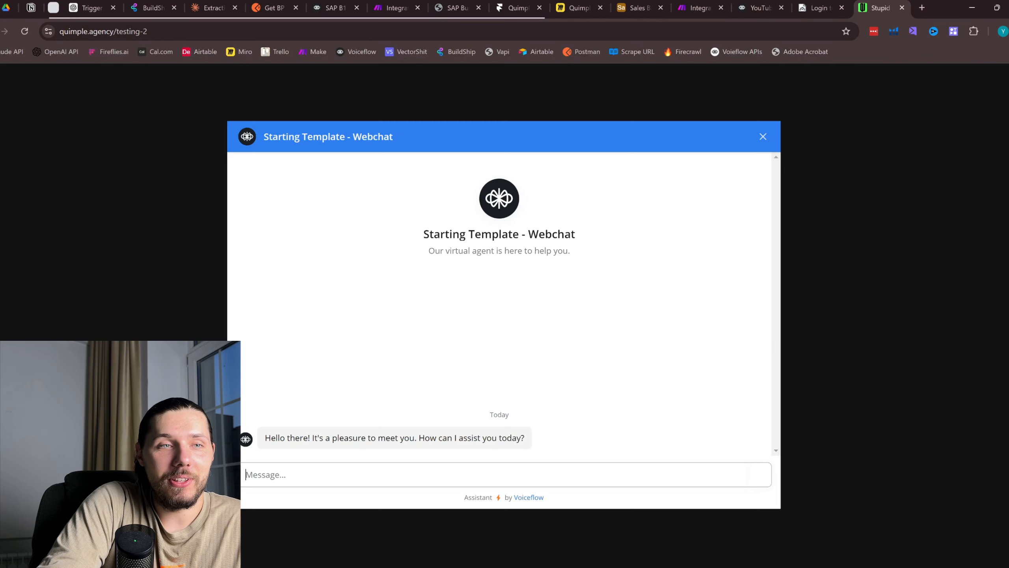
pyautogui.click(763, 137)
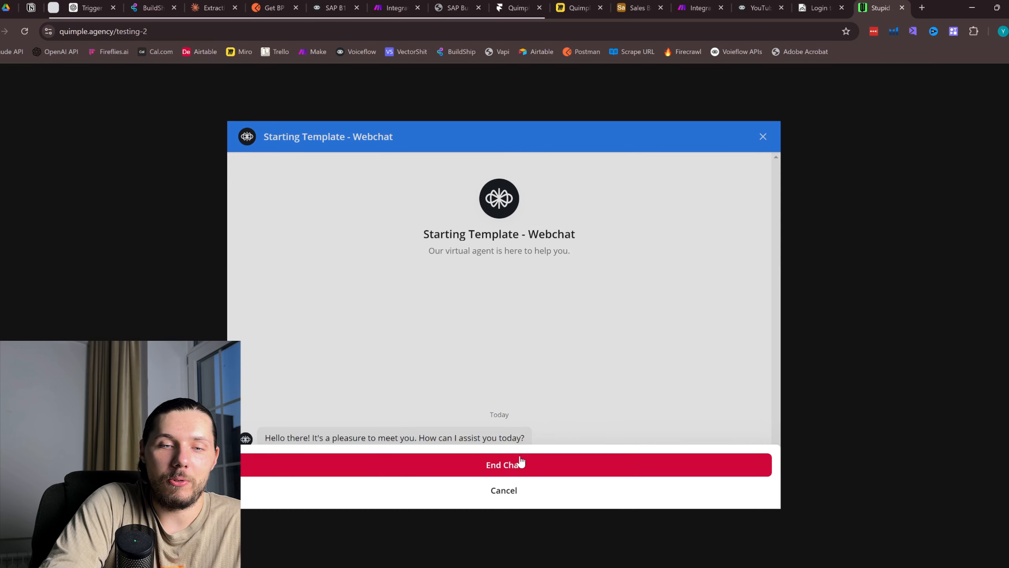
pyautogui.click(520, 464)
pyautogui.click(525, 473)
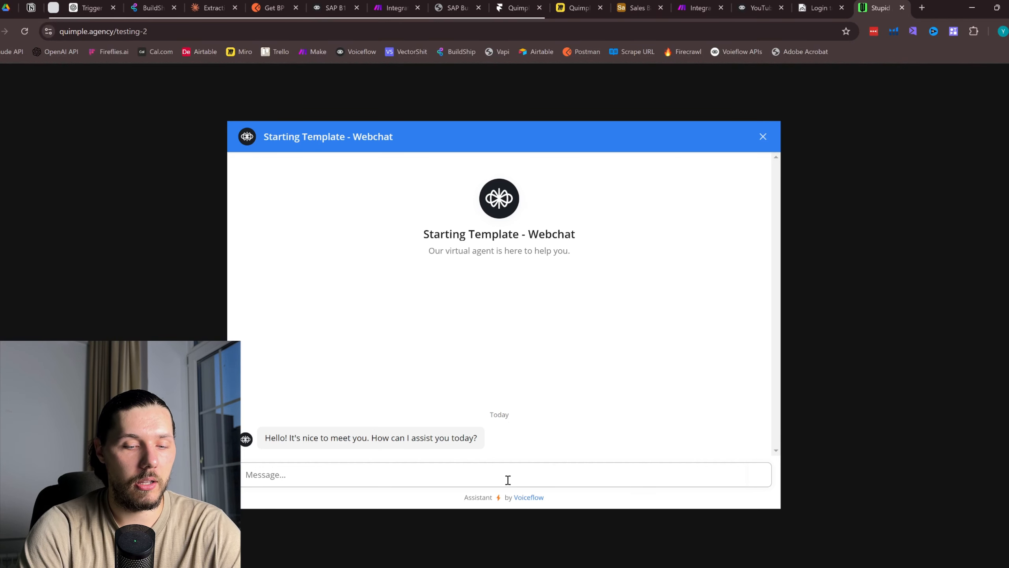
pyautogui.write('get account inf')
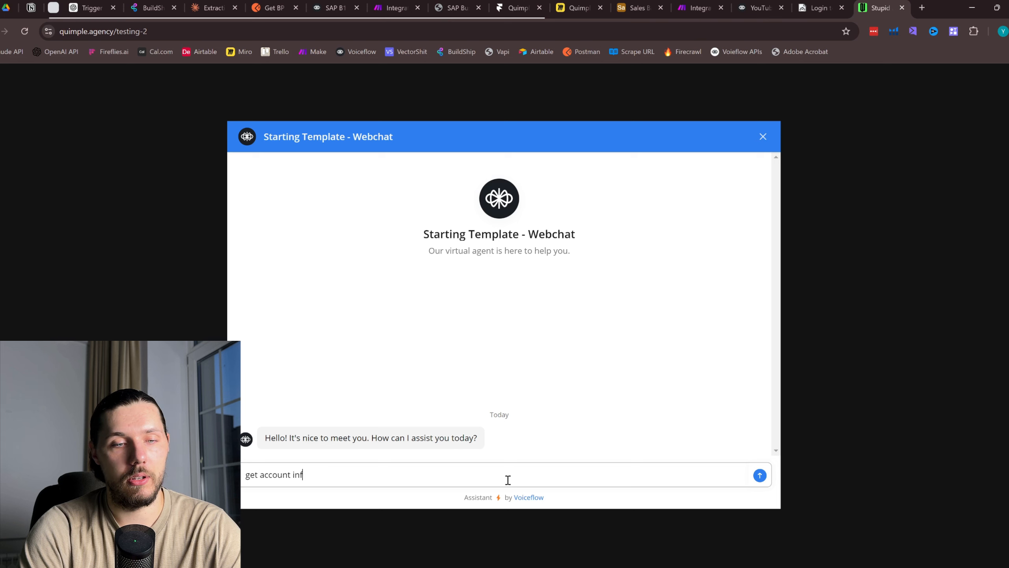
pyautogui.write('ormation')
pyautogui.press('Return')
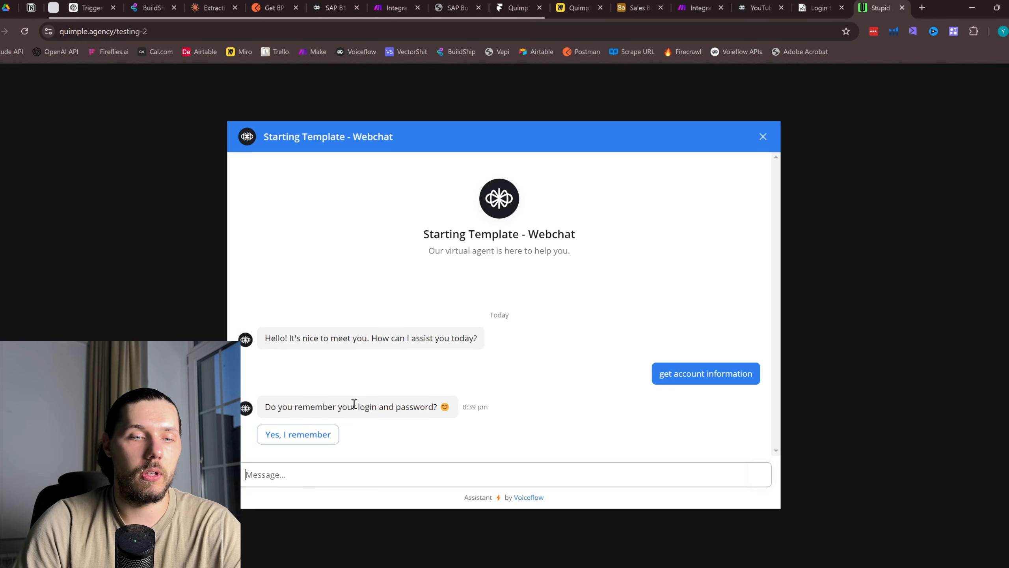
# Log in with the stored account e-mail and password from the Sales Base
pyautogui.click(298, 434)
pyautogui.click(636, 8)
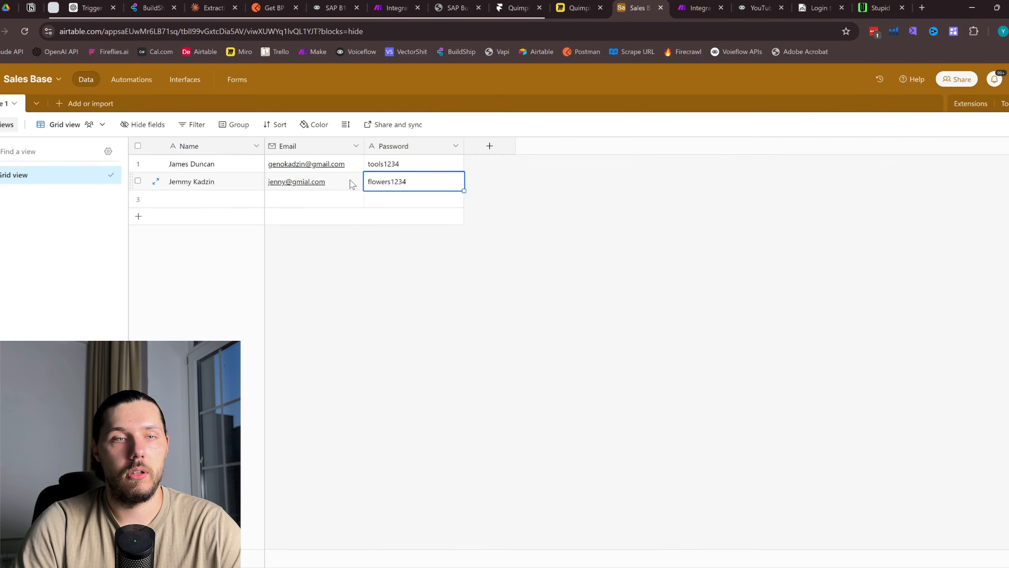
pyautogui.click(880, 8)
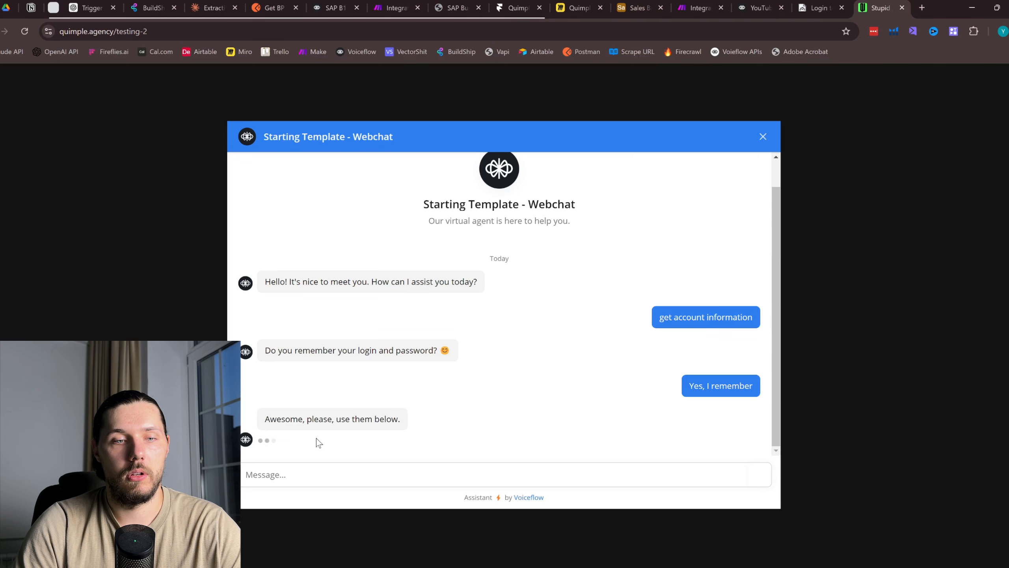
pyautogui.click(331, 353)
pyautogui.hotkey('ctrl', 'v')
pyautogui.click(636, 7)
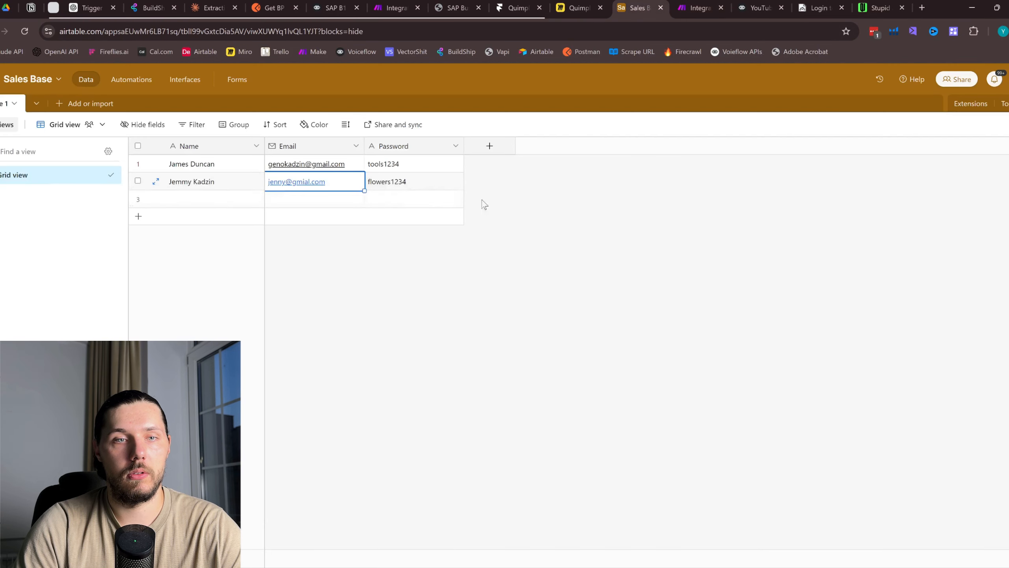
pyautogui.click(427, 181)
pyautogui.click(880, 7)
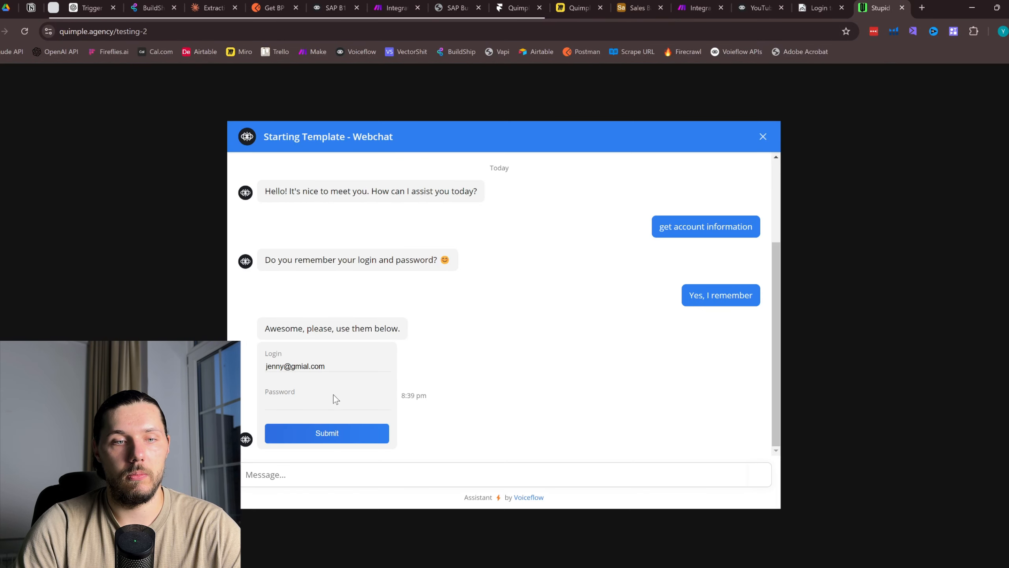
pyautogui.click(313, 402)
pyautogui.hotkey('ctrl', 'v')
pyautogui.click(326, 435)
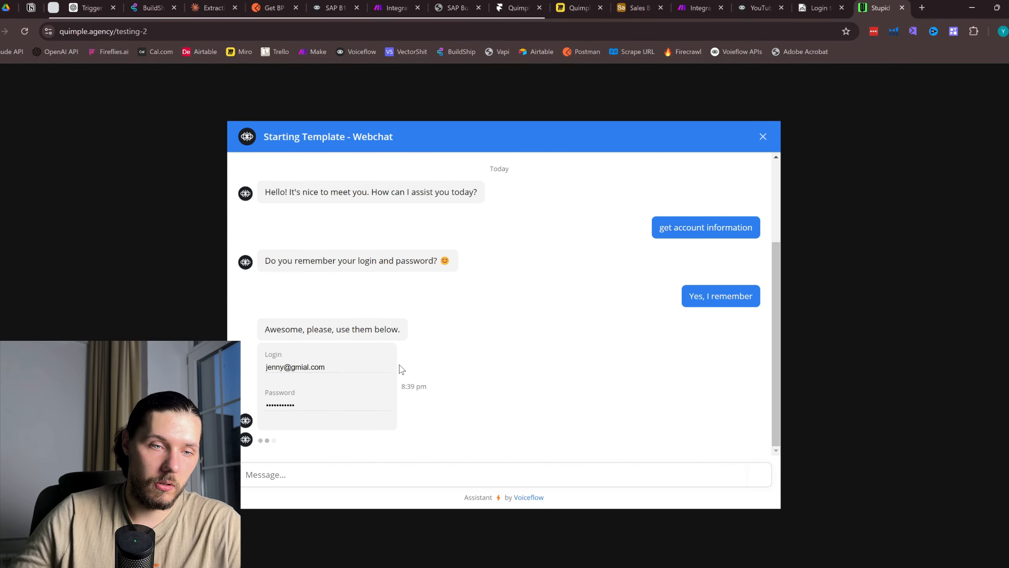
# Send "it's 1002", then ask 'what is the client address?'
pyautogui.click(379, 466)
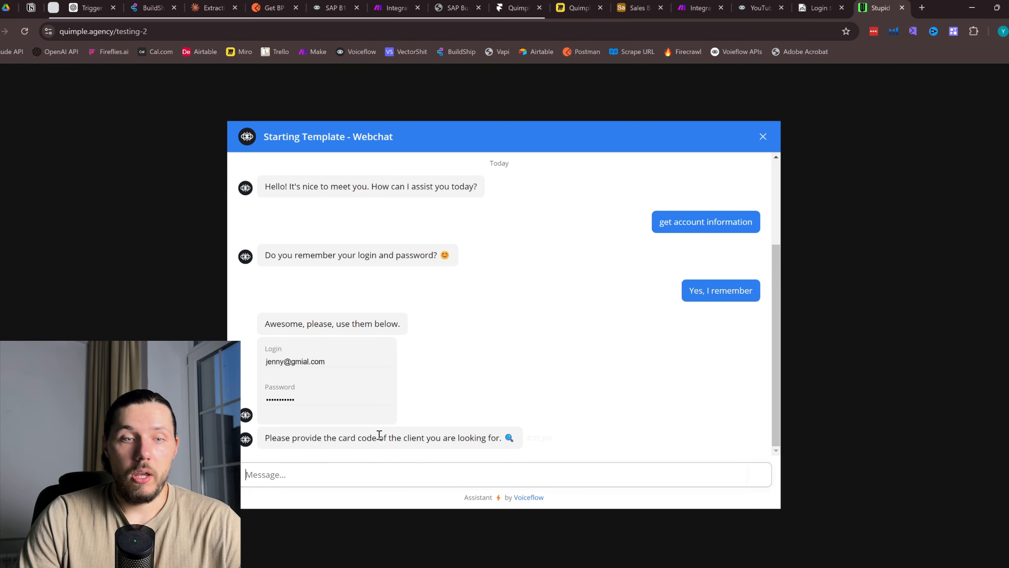
pyautogui.write('i')
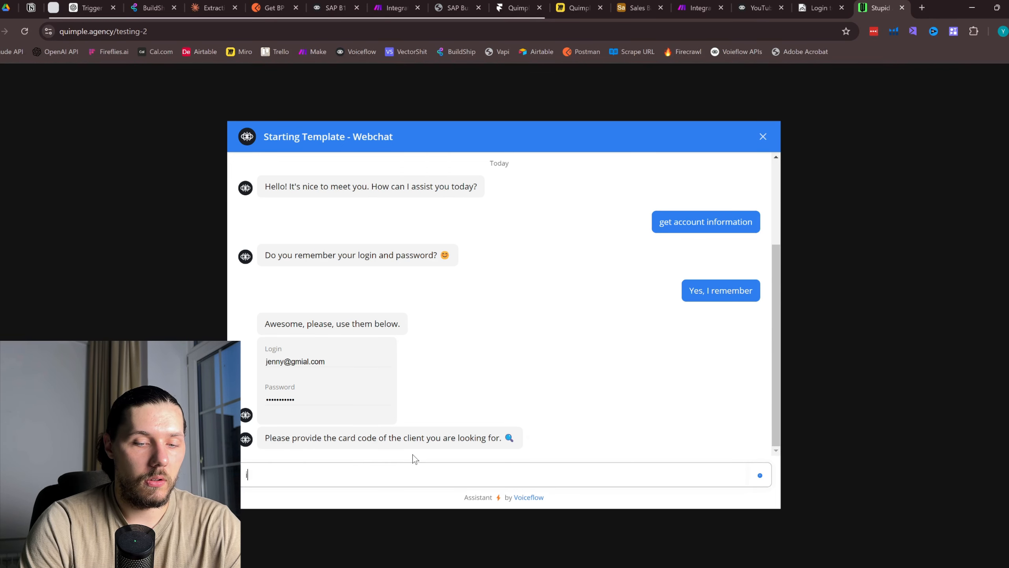
pyautogui.write("t's 1002")
pyautogui.press('Return')
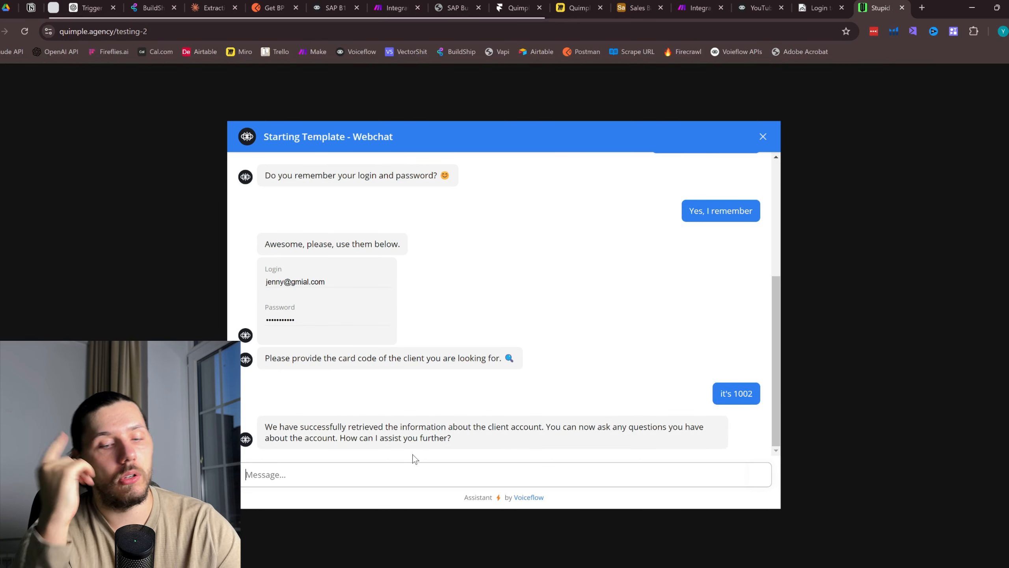
pyautogui.write('what is the clie')
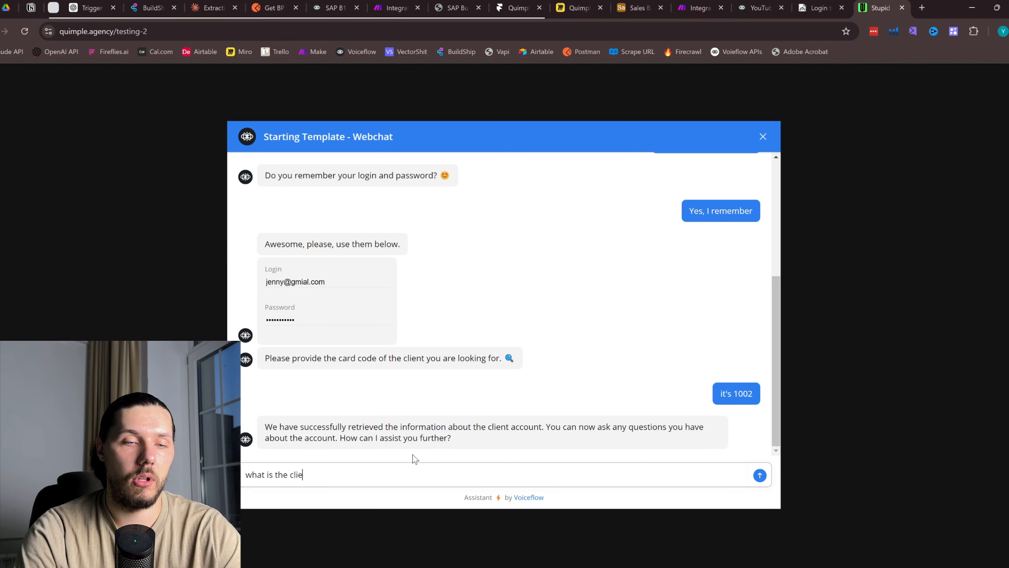
pyautogui.write('nt address?')
pyautogui.press('Return')
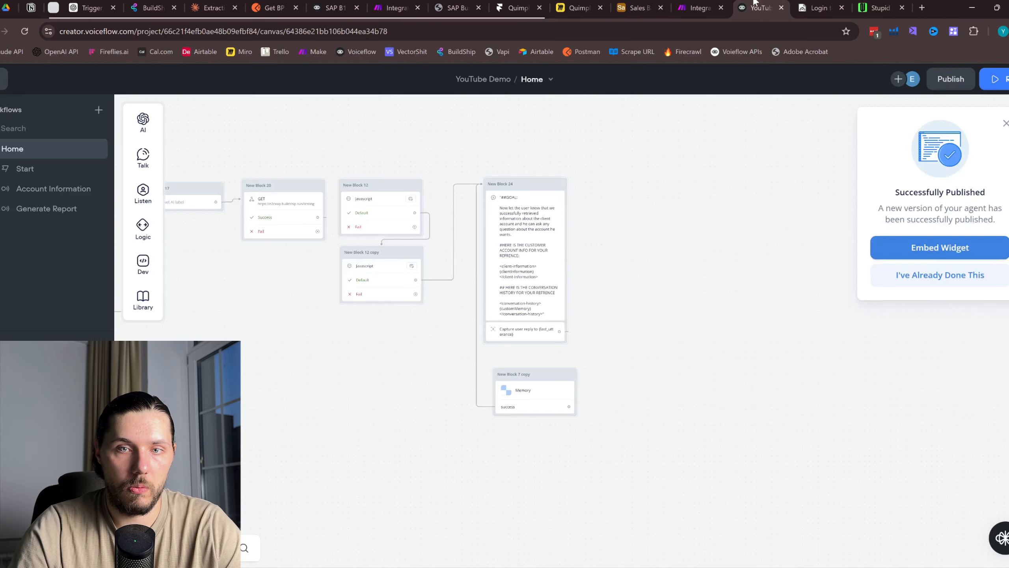
# Shift the New Block 7 copy block slightly right on the canvas
pyautogui.click(757, 7)
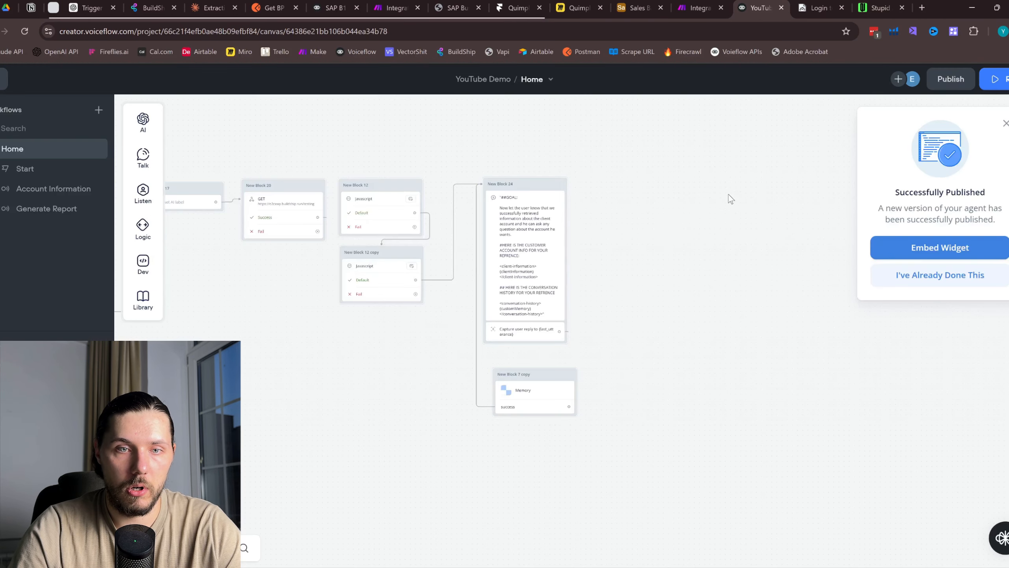
pyautogui.scroll(3, 523, 302)
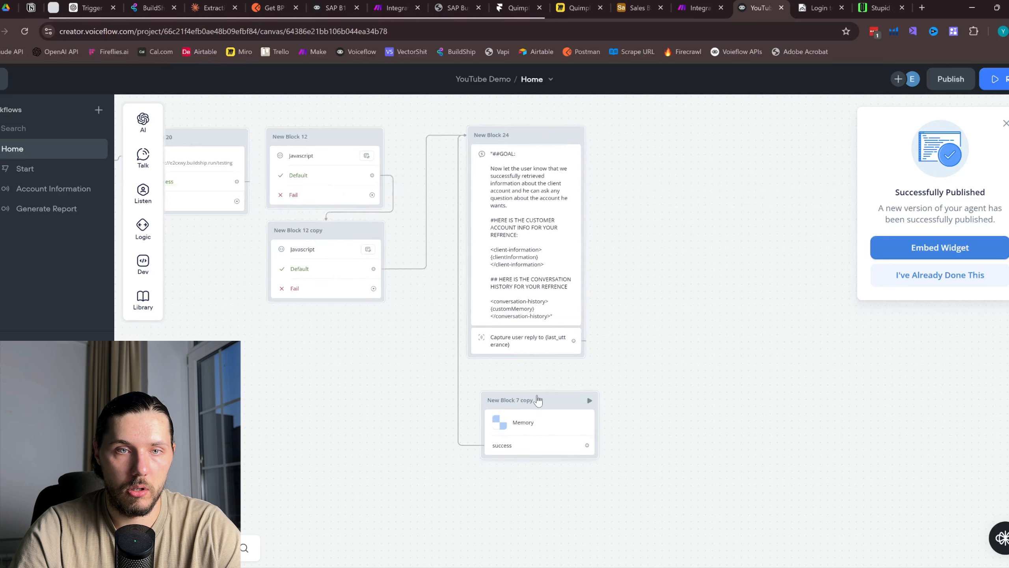
pyautogui.moveTo(538, 400)
pyautogui.mouseDown()
pyautogui.moveTo(576, 401)
pyautogui.moveTo(556, 402)
pyautogui.mouseUp()
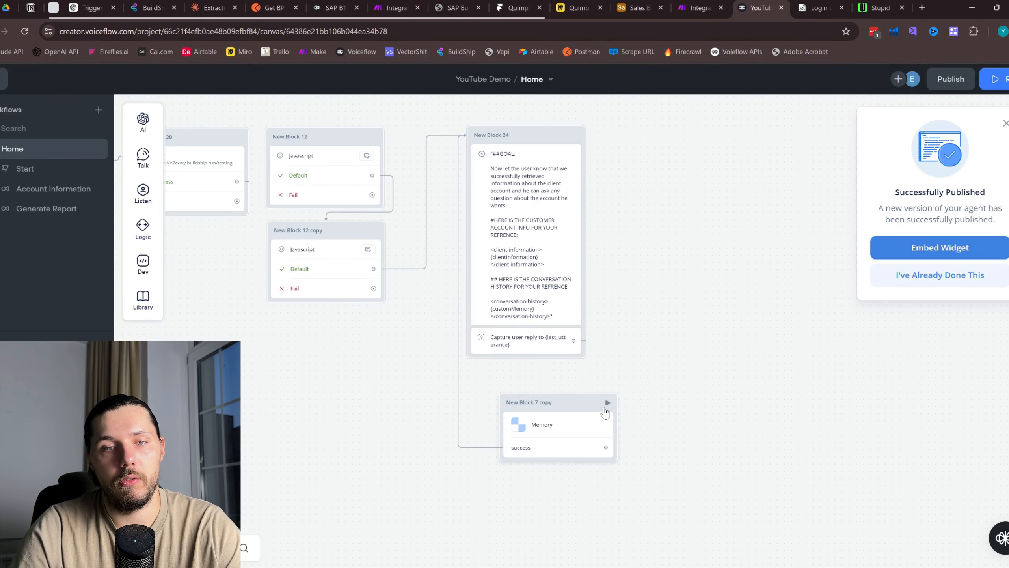
# Return to the webchat and begin typing a request for the client information
pyautogui.click(819, 8)
pyautogui.click(699, 7)
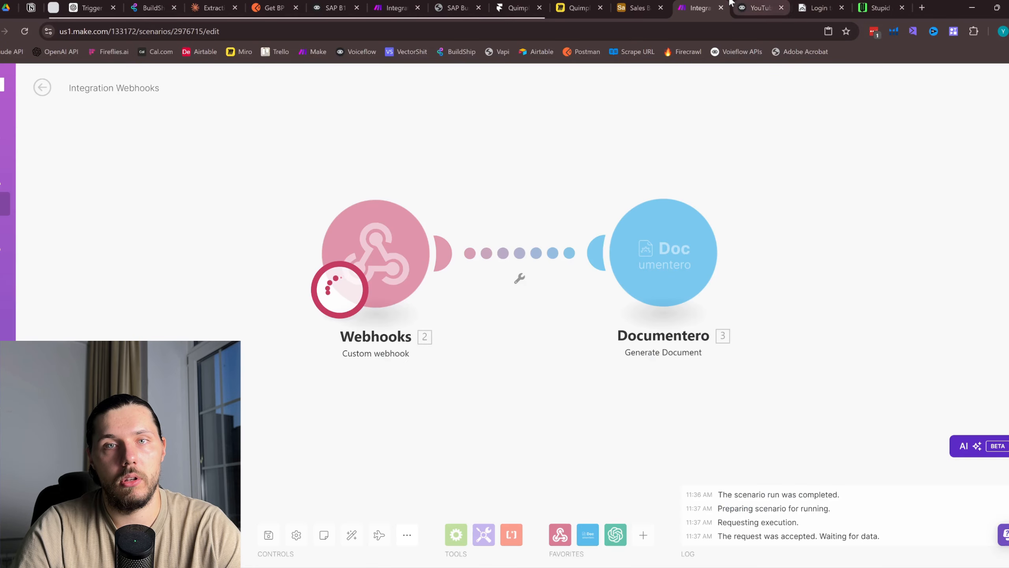
pyautogui.click(335, 8)
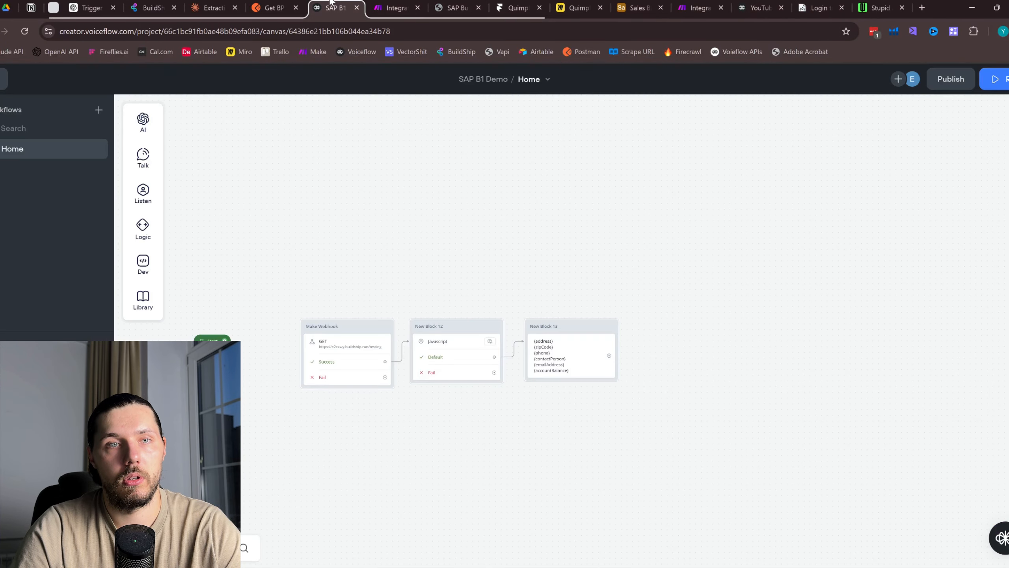
pyautogui.click(877, 5)
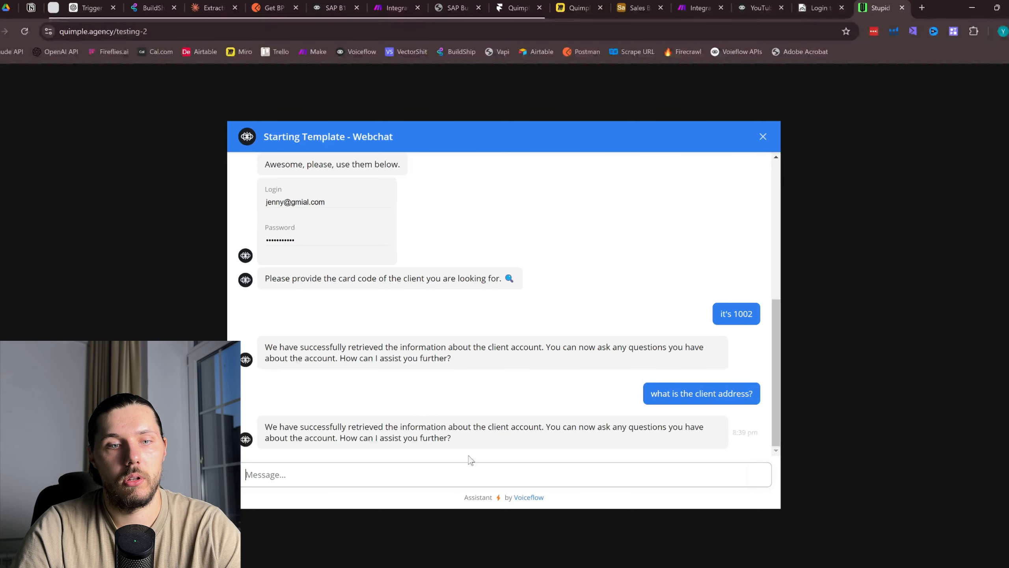
pyautogui.click(394, 469)
pyautogui.write('send me th')
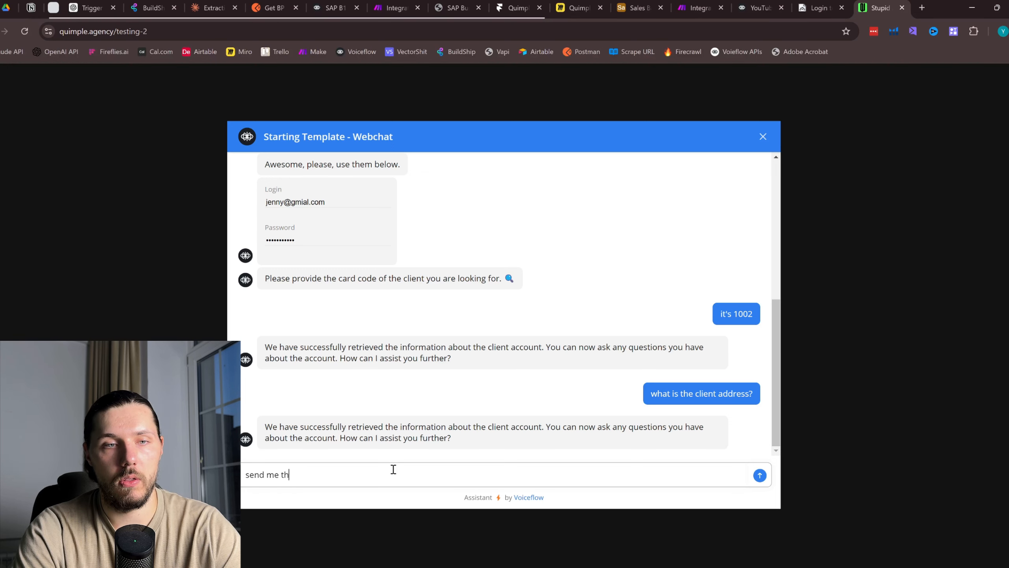
pyautogui.write('e lcient information')
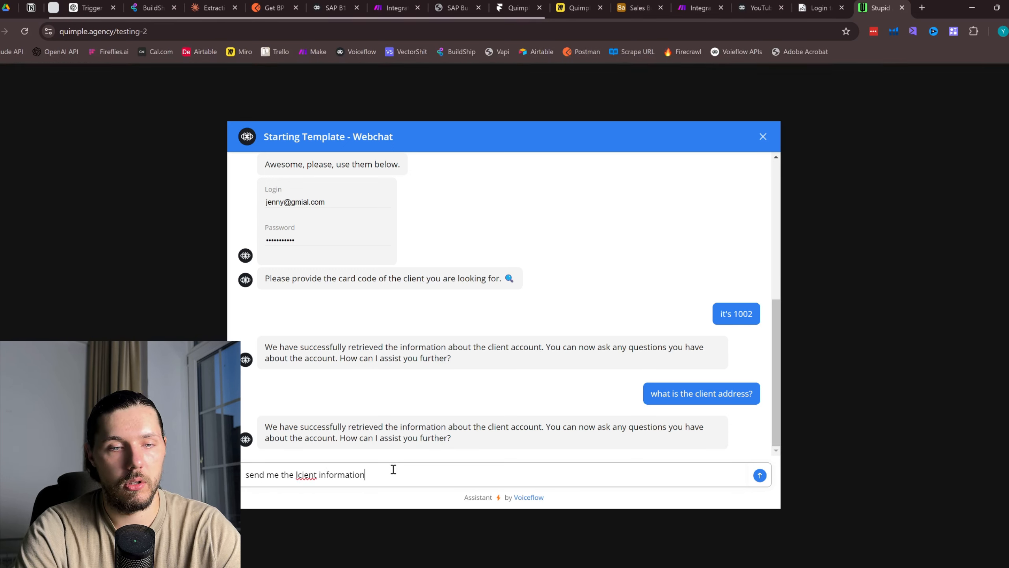
# Send 'send me the client information please' and get address, zip, phone, fax, e-mail and balance
pyautogui.press('BackSpace')
pyautogui.press('BackSpace')
pyautogui.press('BackSpace')
pyautogui.press('BackSpace')
pyautogui.press('BackSpace')
pyautogui.press('BackSpace')
pyautogui.press('BackSpace')
pyautogui.press('BackSpace')
pyautogui.press('BackSpace')
pyautogui.press('BackSpace')
pyautogui.press('BackSpace')
pyautogui.press('BackSpace')
pyautogui.press('BackSpace')
pyautogui.press('BackSpace')
pyautogui.press('BackSpace')
pyautogui.press('BackSpace')
pyautogui.write('cl')
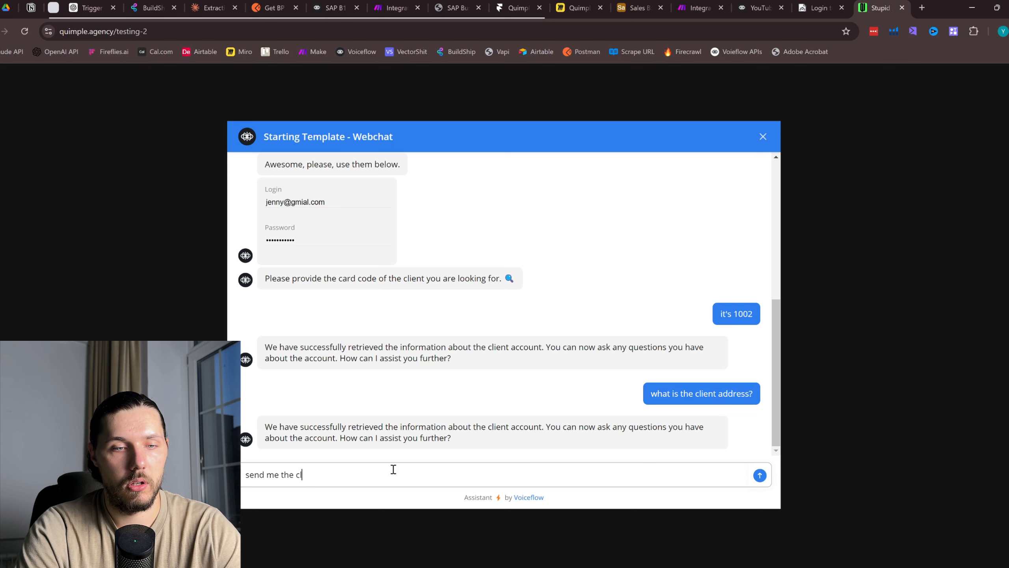
pyautogui.write('ient info')
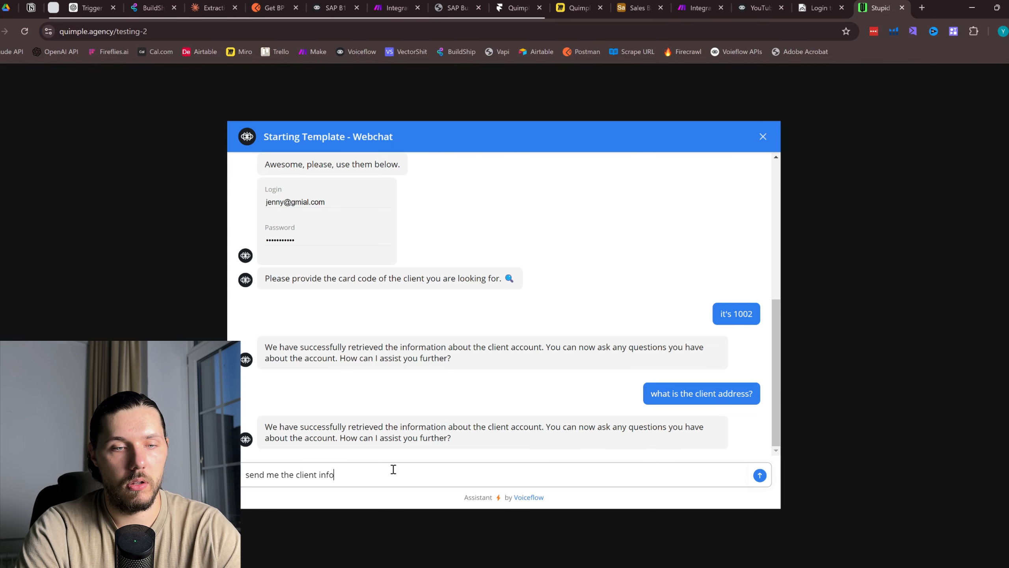
pyautogui.write('rmation please')
pyautogui.press('Return')
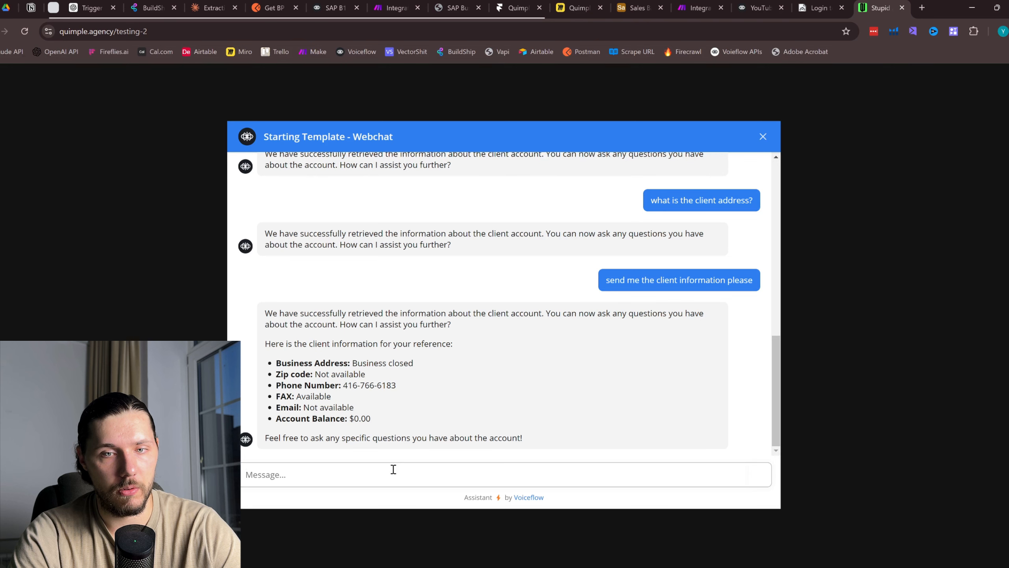
pyautogui.click(757, 7)
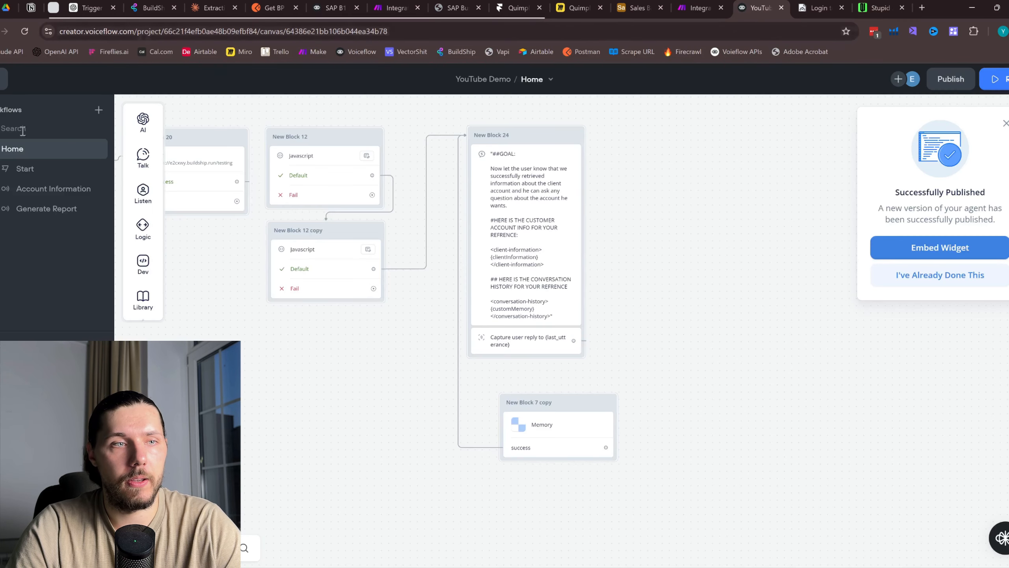
pyautogui.click(3, 79)
pyautogui.click(1, 145)
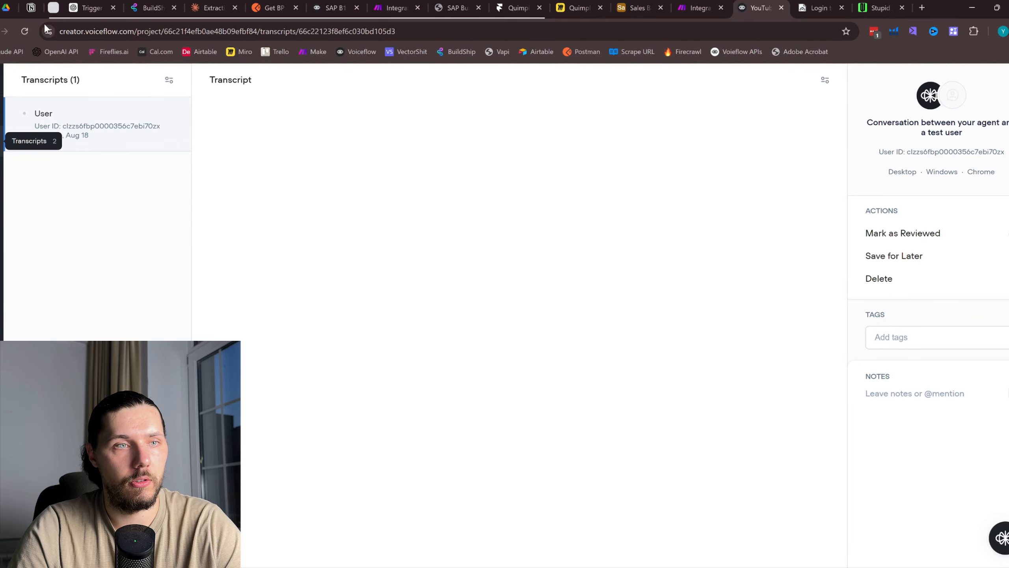
pyautogui.scroll(-20, 713, 326)
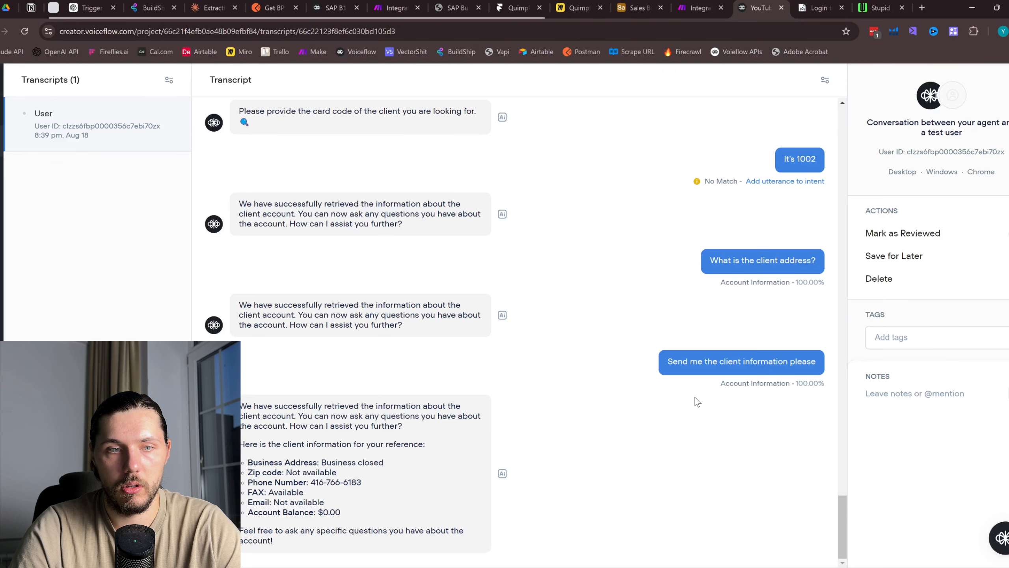
pyautogui.scroll(3, 779, 385)
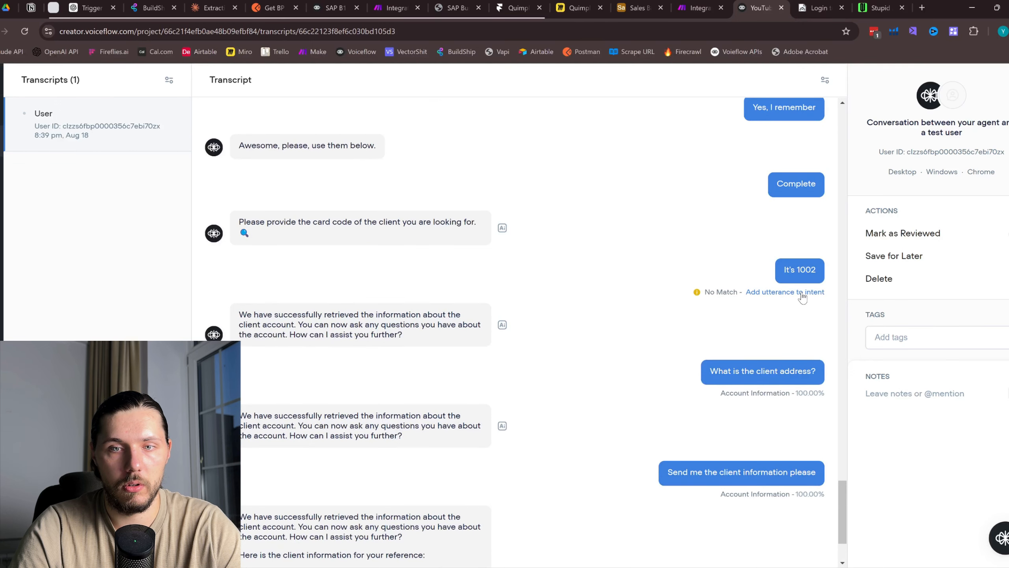
pyautogui.scroll(-3, 802, 297)
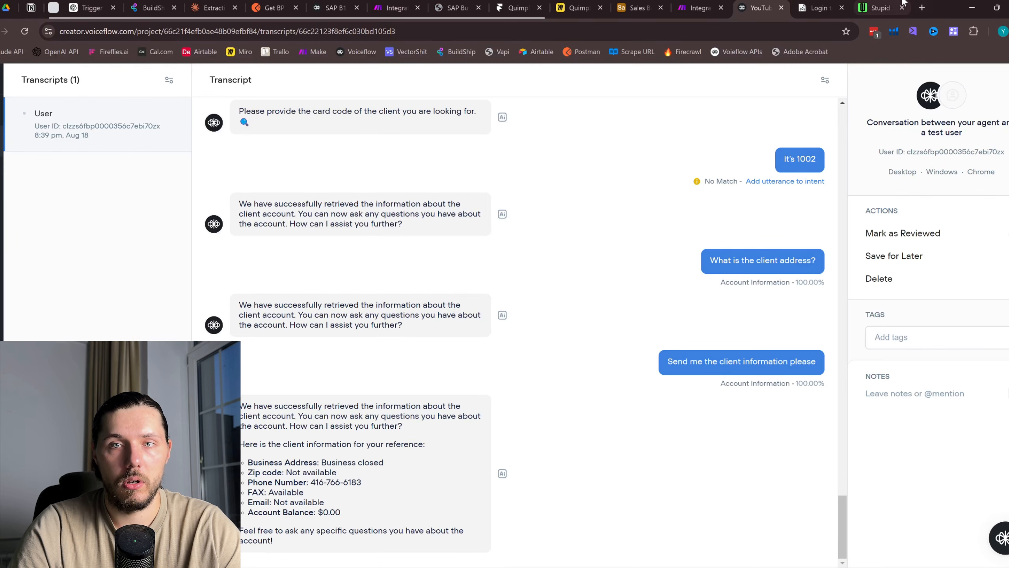
pyautogui.click(878, 8)
pyautogui.click(822, 7)
pyautogui.click(760, 7)
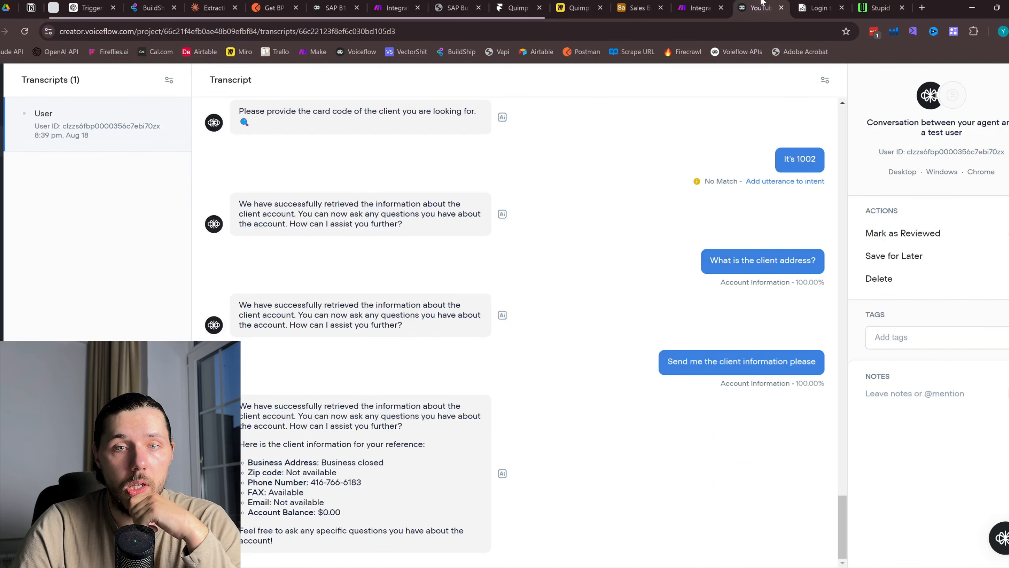
pyautogui.click(4, 114)
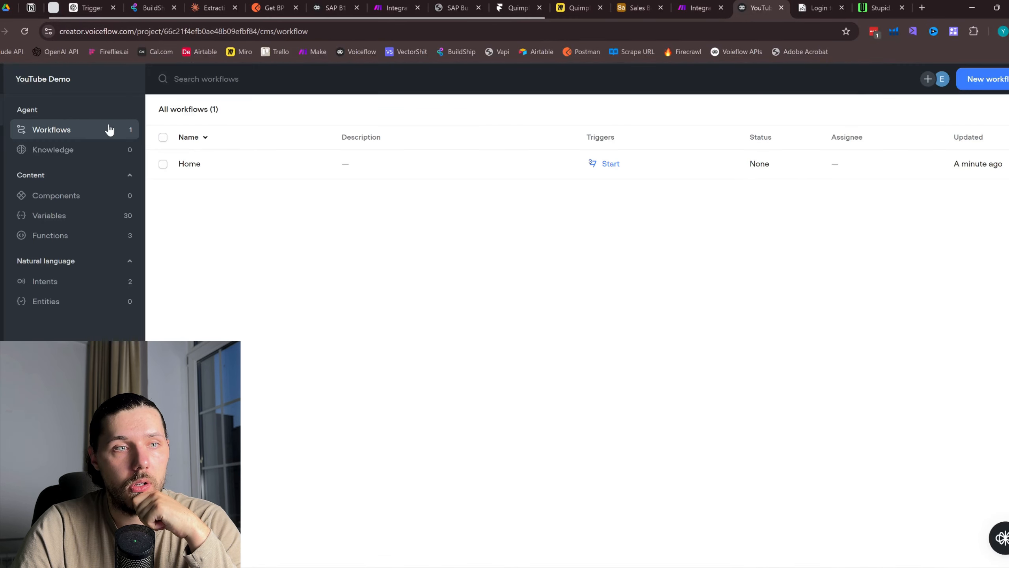
pyautogui.doubleClick(253, 174)
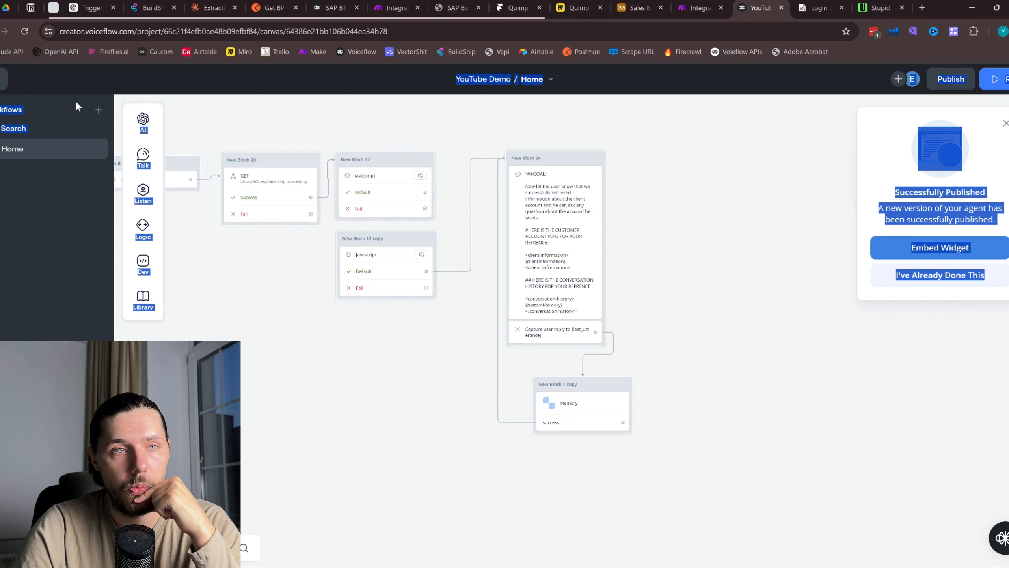
pyautogui.click(24, 31)
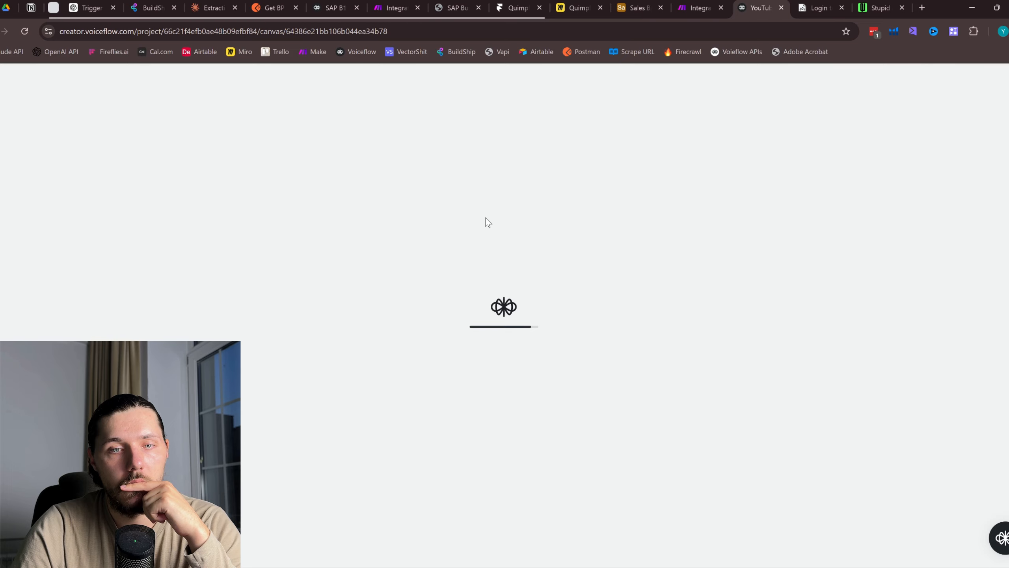
# Add 'Answer last user utterance:' under the ##GOAL heading in New Block 24's prompt
pyautogui.click(563, 221)
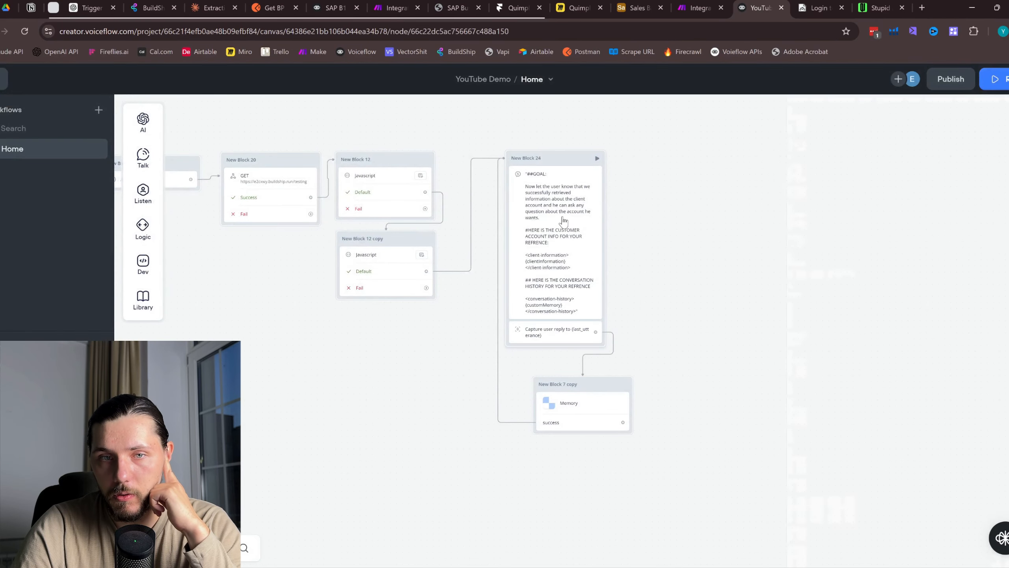
pyautogui.click(872, 219)
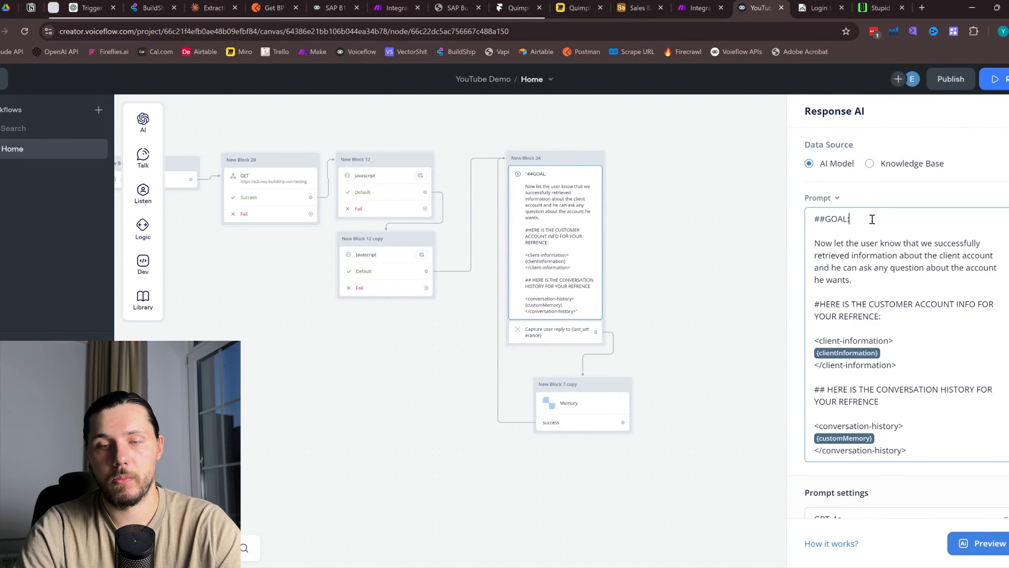
pyautogui.press('Return')
pyautogui.press('Return')
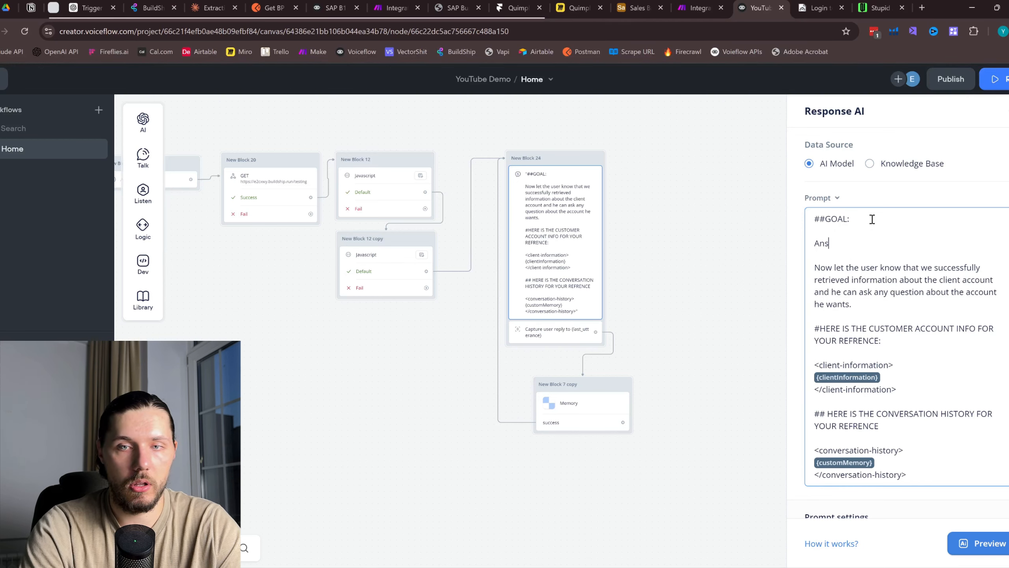
pyautogui.write('Answer last use')
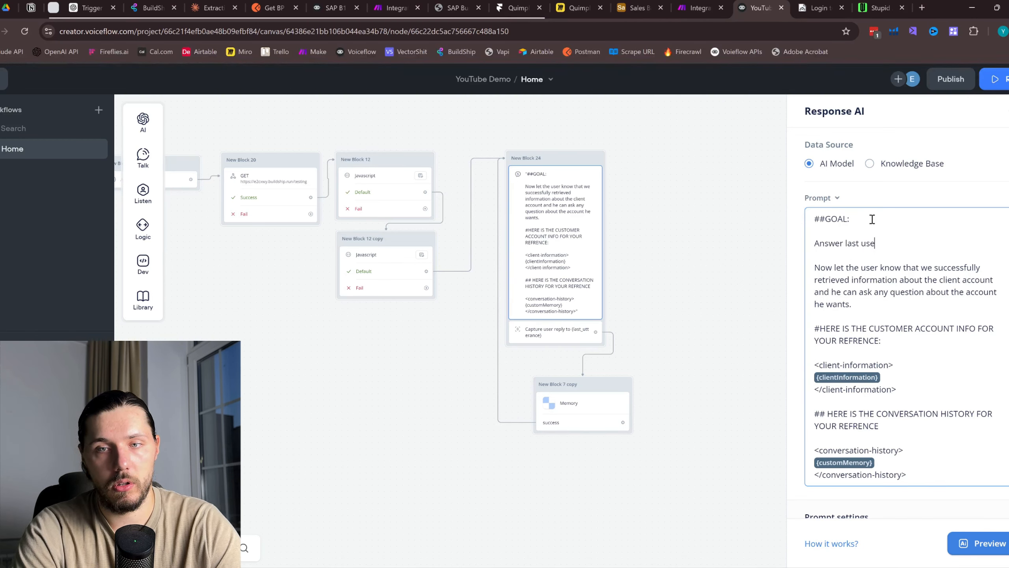
pyautogui.write('r utterance')
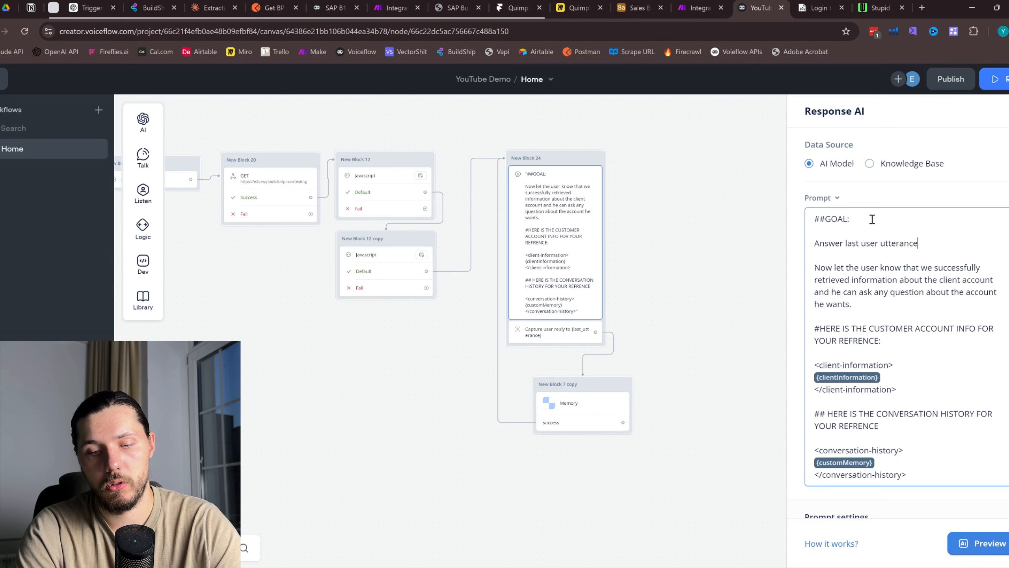
pyautogui.write(':')
pyautogui.press('Return')
pyautogui.press('Return')
# Copy the client-information tag block below the goal and swap its variable for {last_utterance}
pyautogui.moveTo(922, 417); pyautogui.dragTo(808, 391)
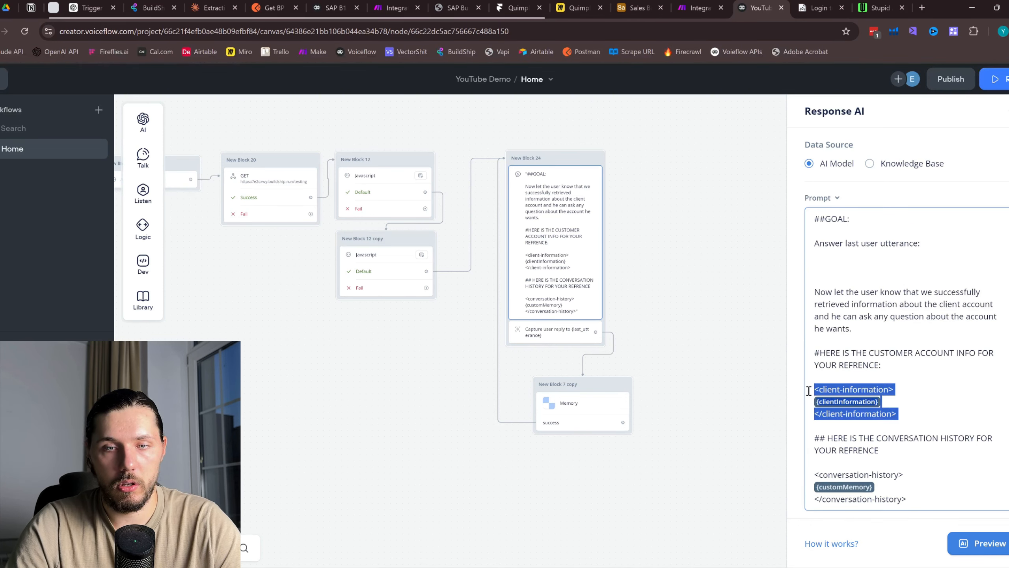
pyautogui.hotkey('ctrl', 'c')
pyautogui.click(834, 266)
pyautogui.hotkey('ctrl', 'v')
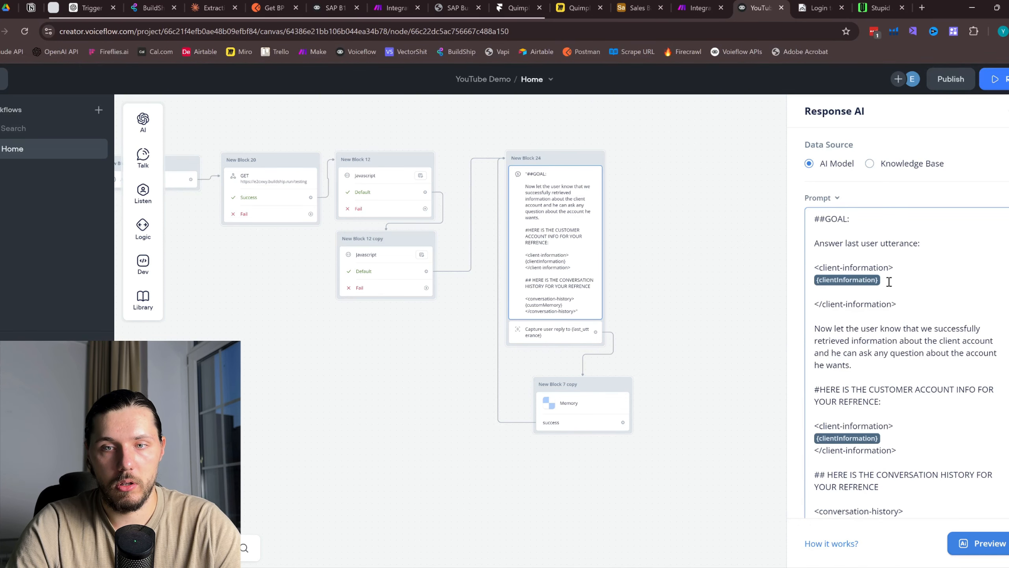
pyautogui.click(889, 282)
pyautogui.press('BackSpace')
pyautogui.write('{last')
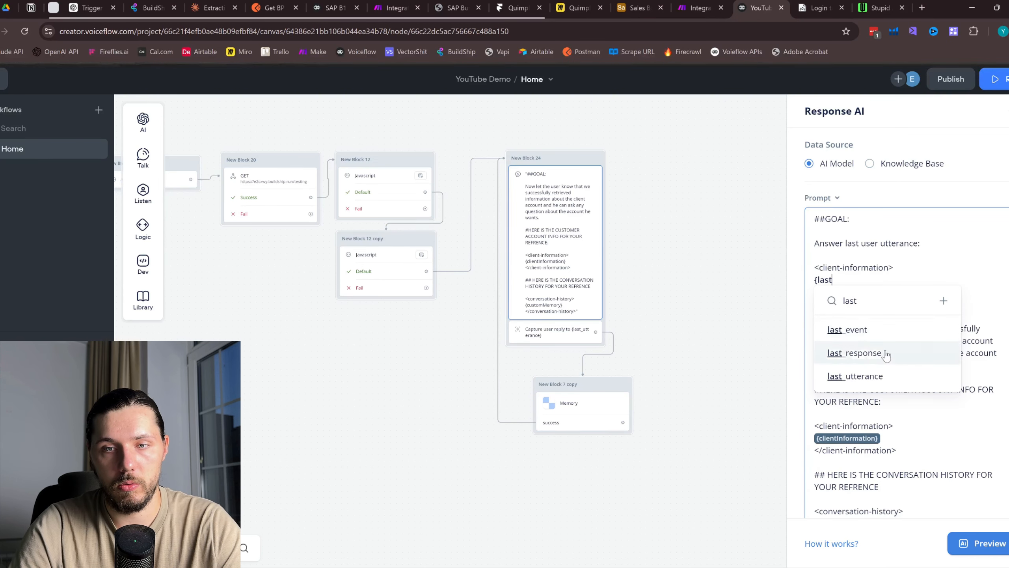
pyautogui.click(874, 375)
# Rename the wrapping tags to last-utterance and move New Block 7 copy further down
pyautogui.moveTo(887, 263); pyautogui.dragTo(819, 266)
pyautogui.write('json')
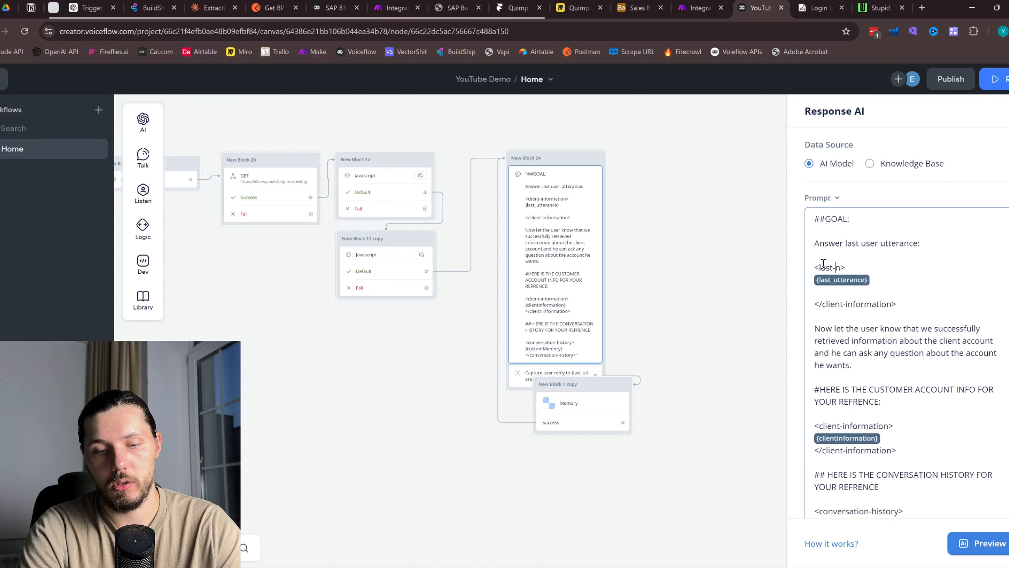
pyautogui.write('utterance')
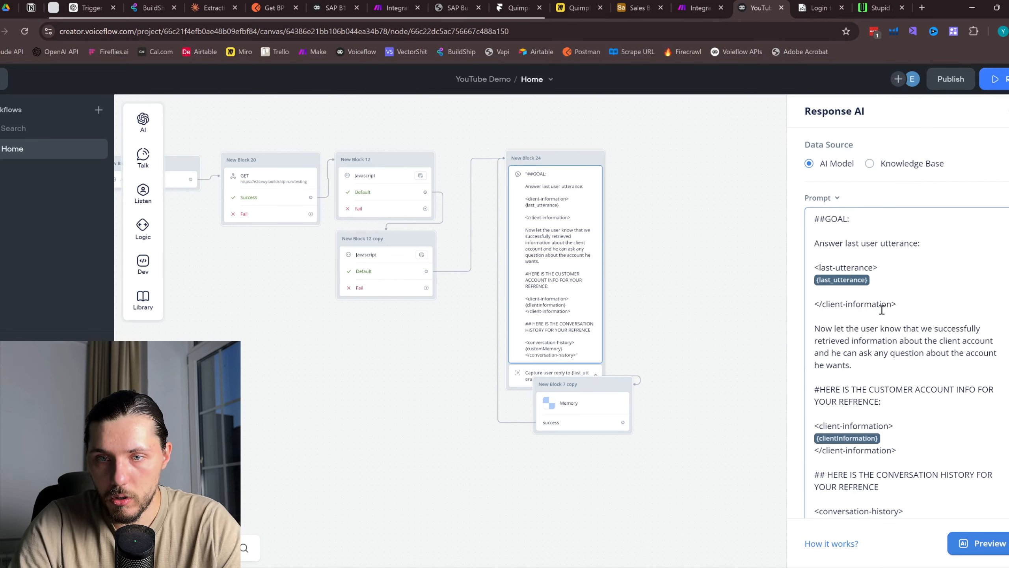
pyautogui.moveTo(892, 303); pyautogui.dragTo(821, 304)
pyautogui.write('l')
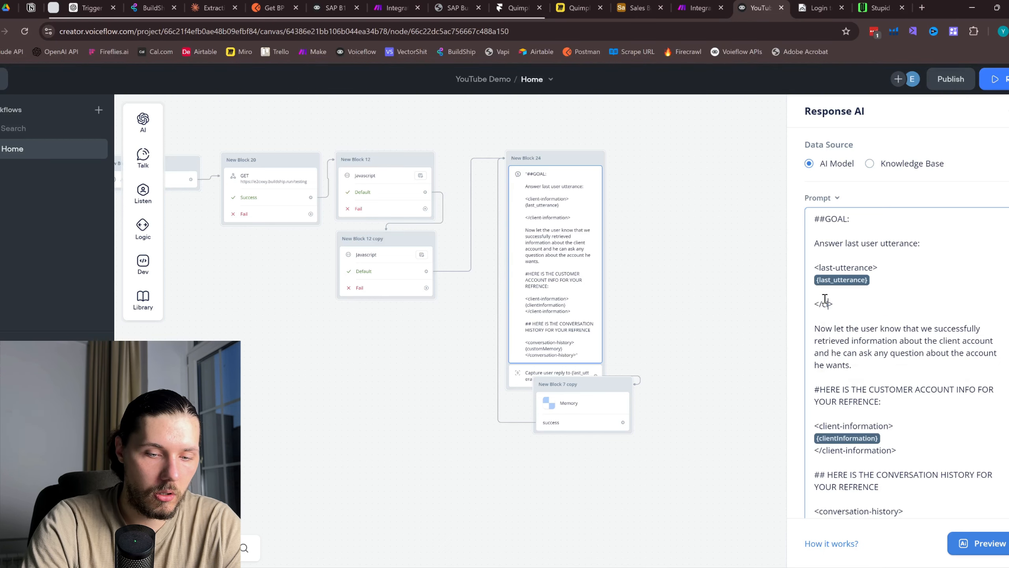
pyautogui.write('ast-u')
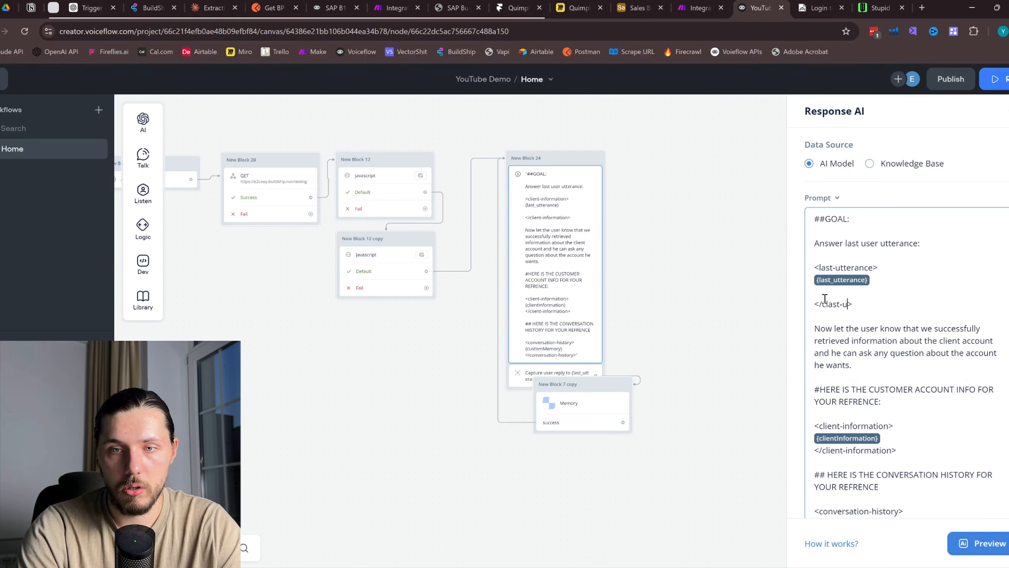
pyautogui.write('tterance')
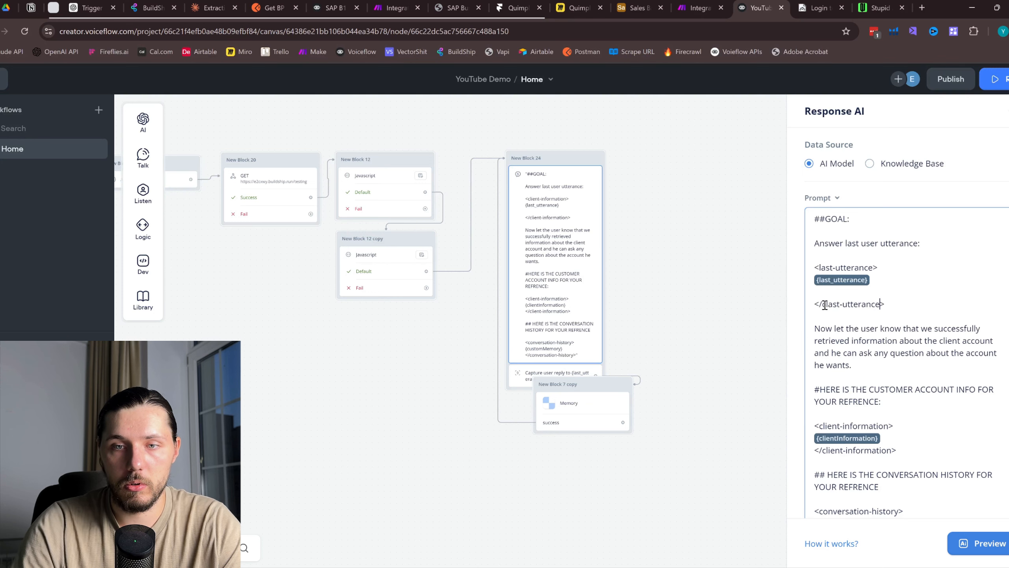
pyautogui.press('BackSpace')
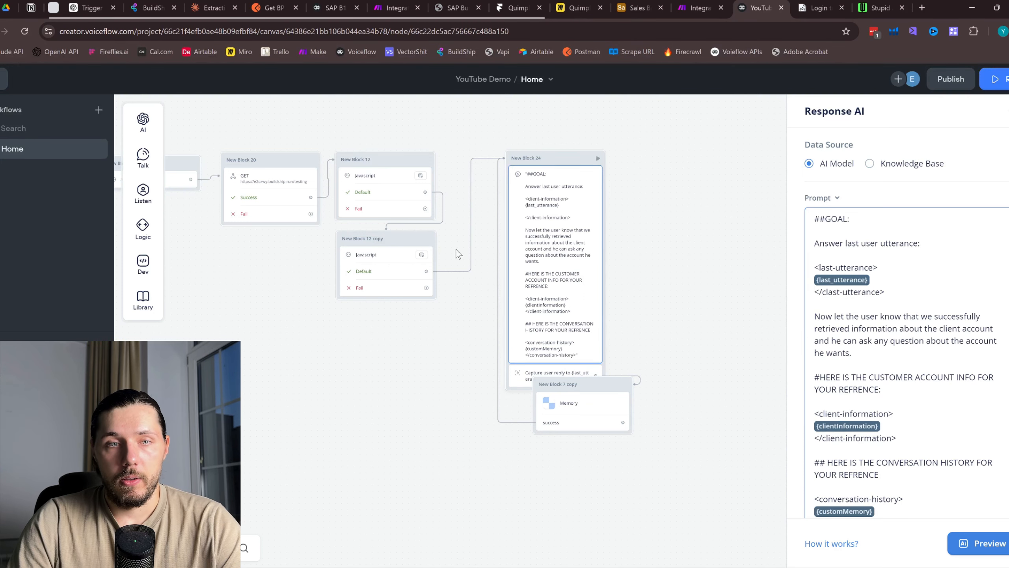
pyautogui.moveTo(600, 389); pyautogui.dragTo(587, 434)
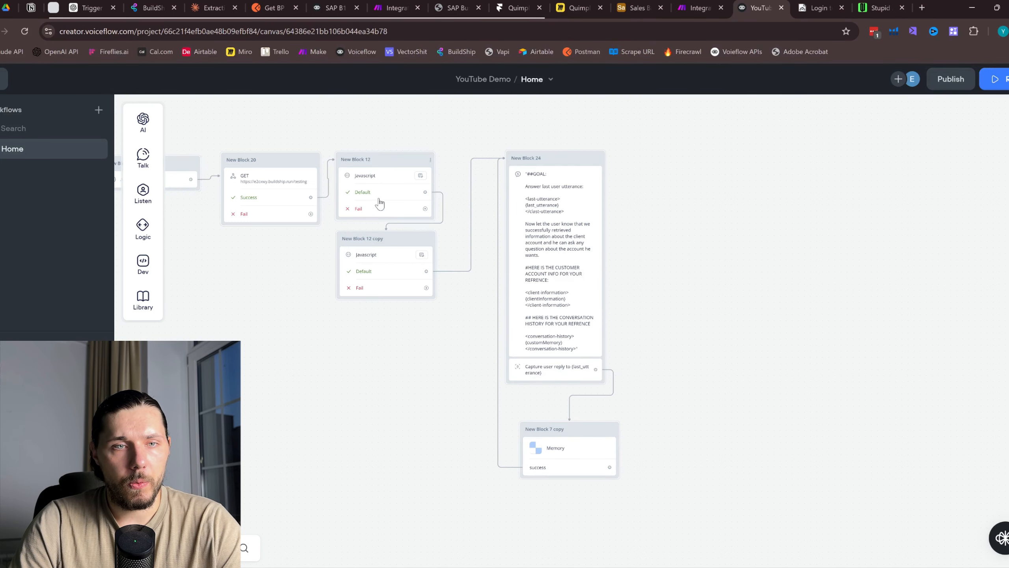
# Inspect New Block 20's GET request and New Block 17's card-code extraction step
pyautogui.click(245, 177)
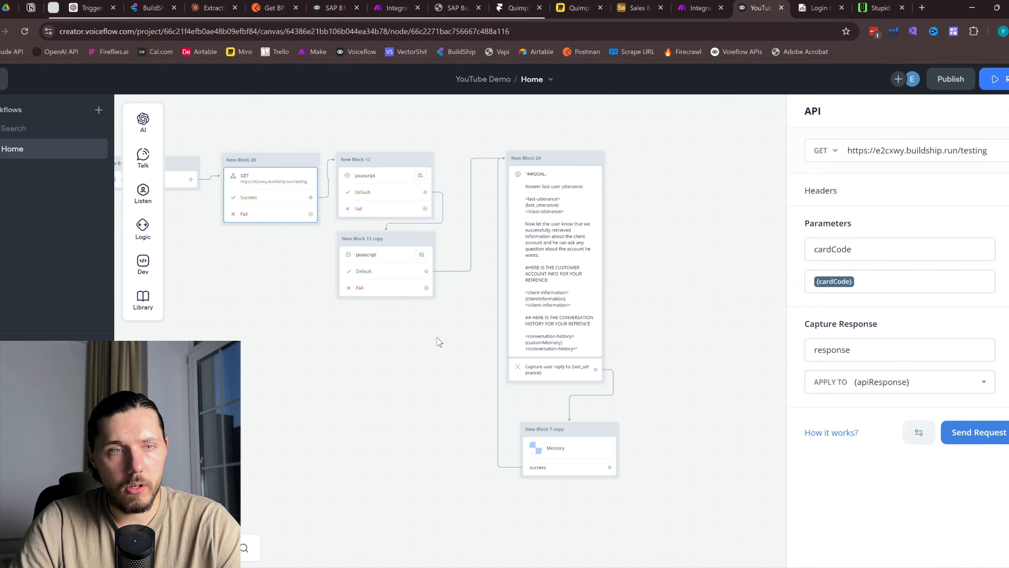
pyautogui.moveTo(236, 279); pyautogui.dragTo(430, 309)
pyautogui.click(345, 213)
pyautogui.scroll(-7, 894, 388)
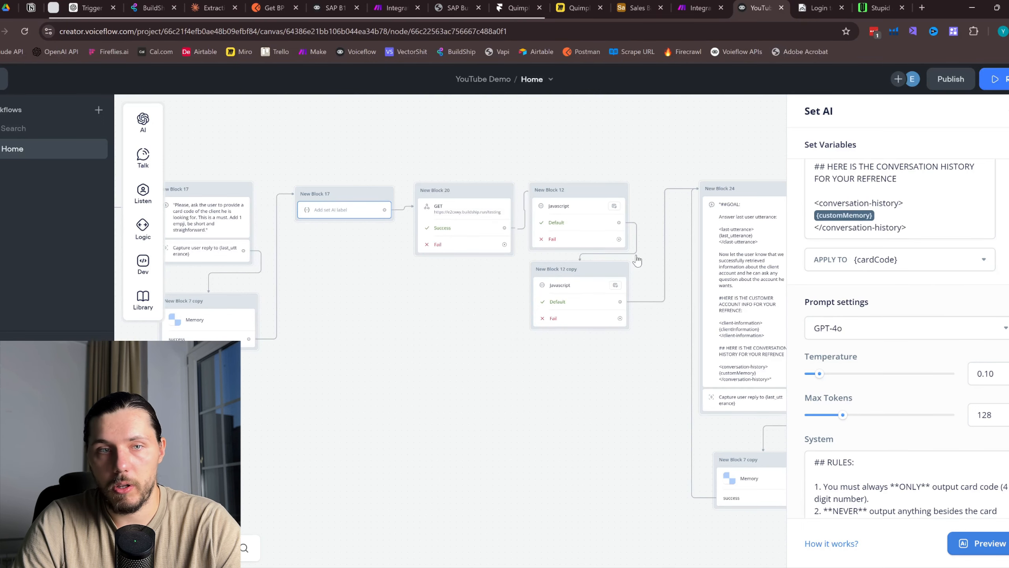
pyautogui.scroll(1, 383, 226)
pyautogui.scroll(1, 383, 226)
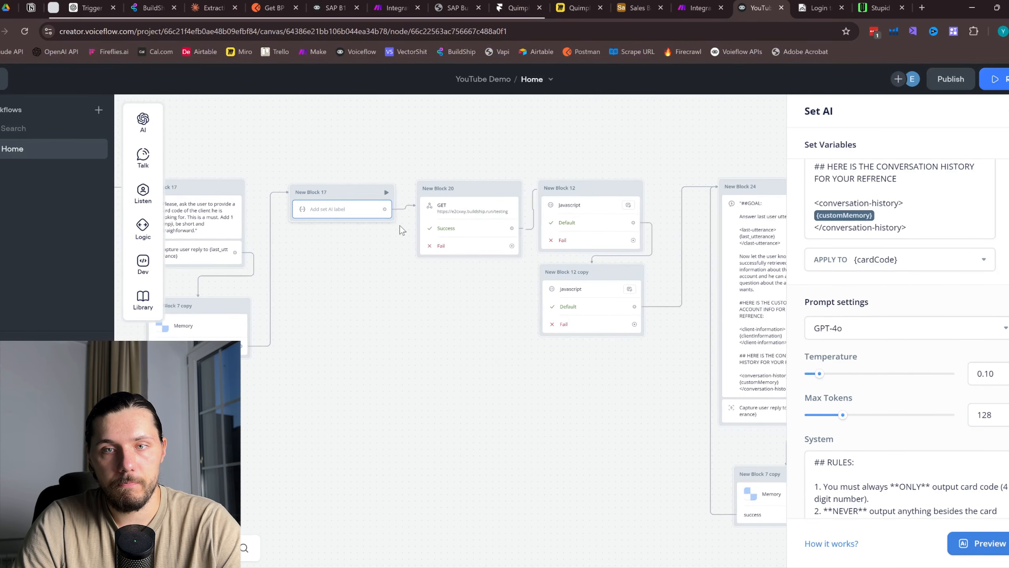
pyautogui.scroll(7, 882, 263)
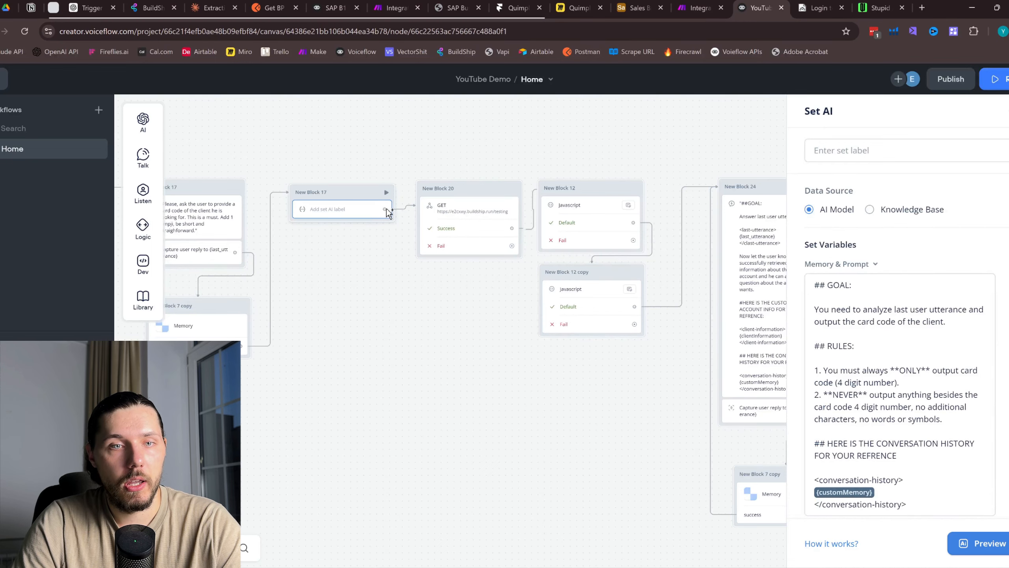
pyautogui.moveTo(387, 208); pyautogui.dragTo(348, 287)
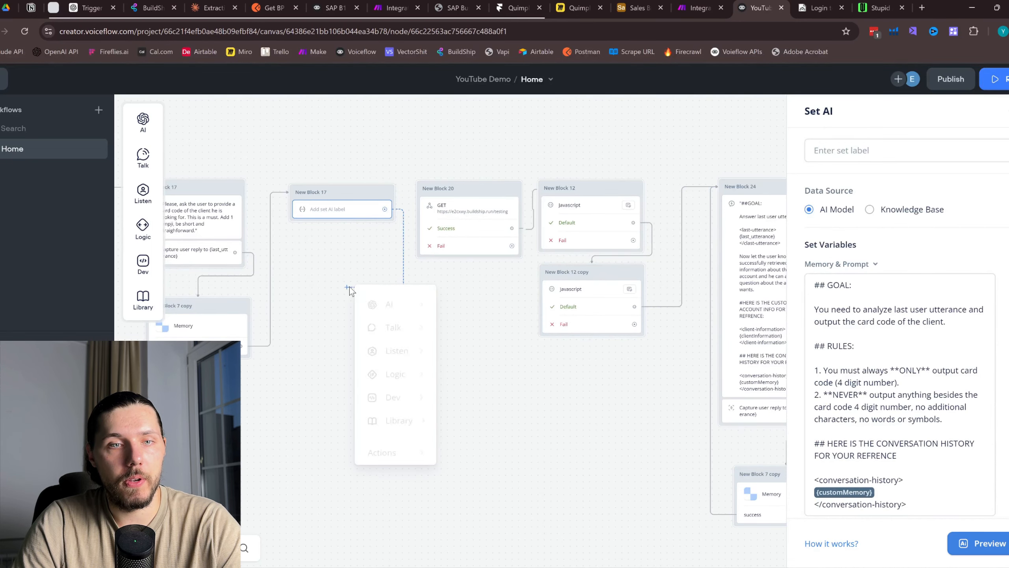
pyautogui.click(300, 270)
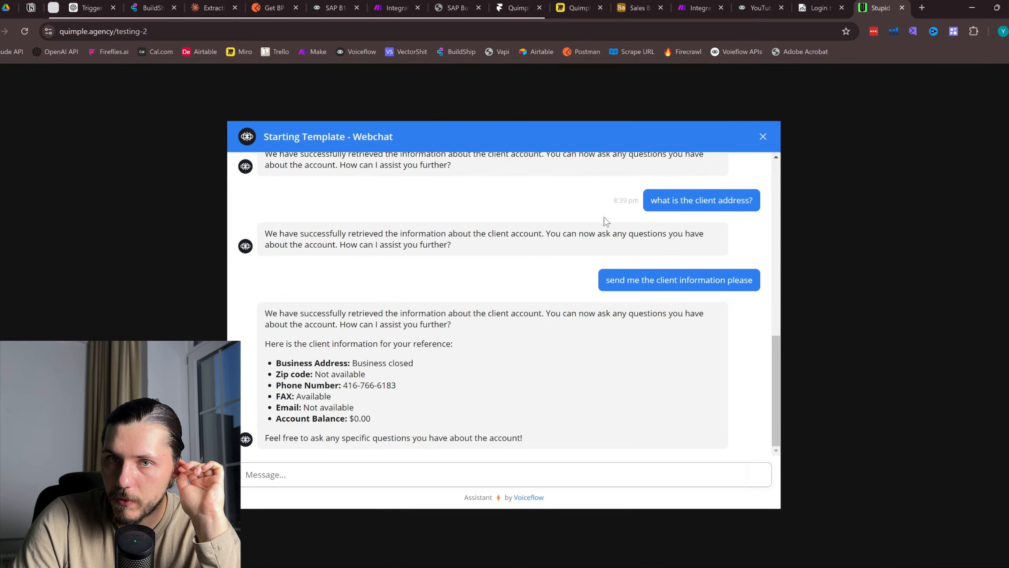
# Add a text block, New Block 27, between New Block 17 and New Block 20
pyautogui.click(755, 7)
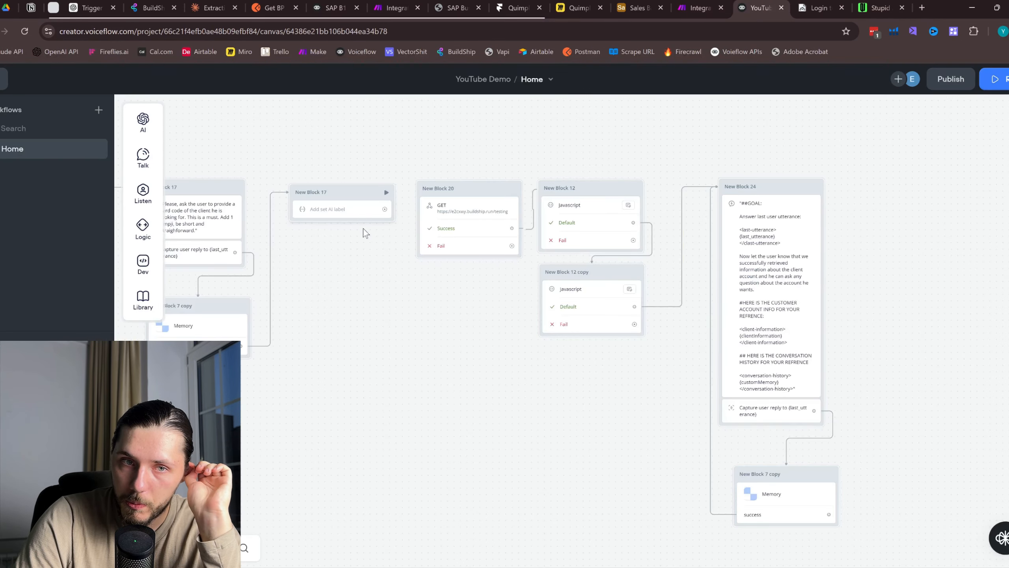
pyautogui.scroll(2, 308, 253)
pyautogui.moveTo(470, 237); pyautogui.dragTo(428, 311)
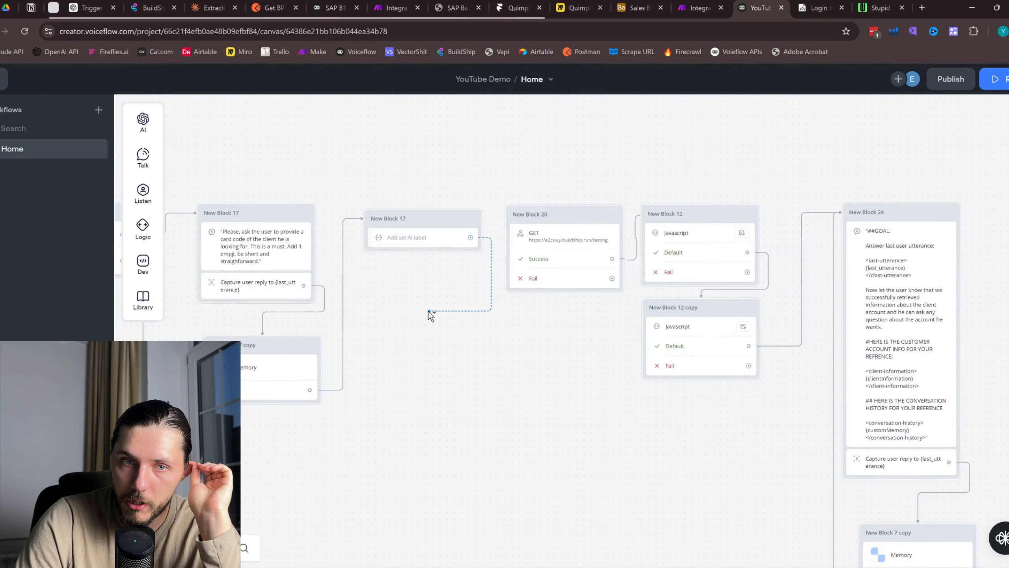
pyautogui.moveTo(491, 345)
pyautogui.click(557, 354)
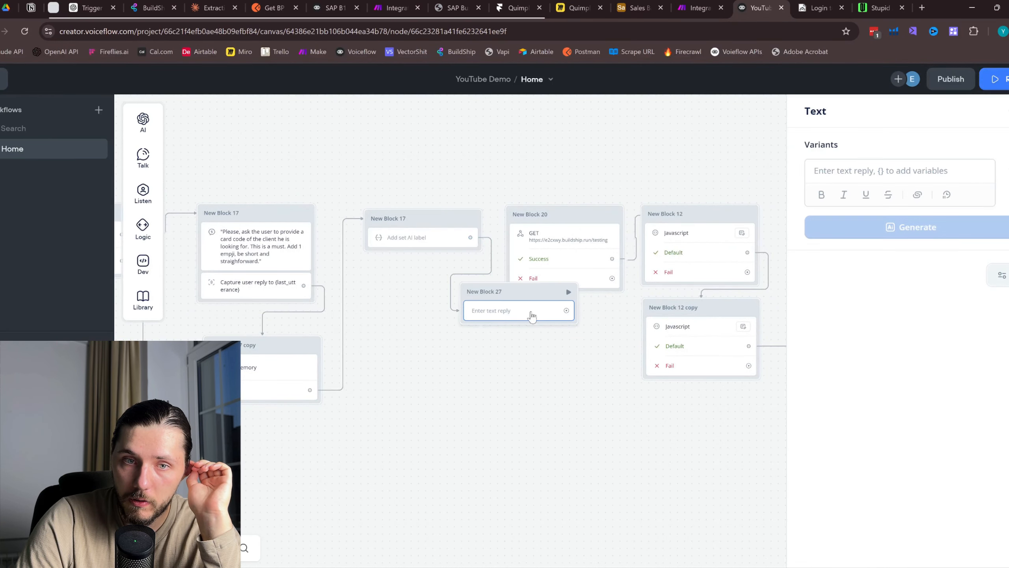
pyautogui.moveTo(507, 309); pyautogui.dragTo(421, 342)
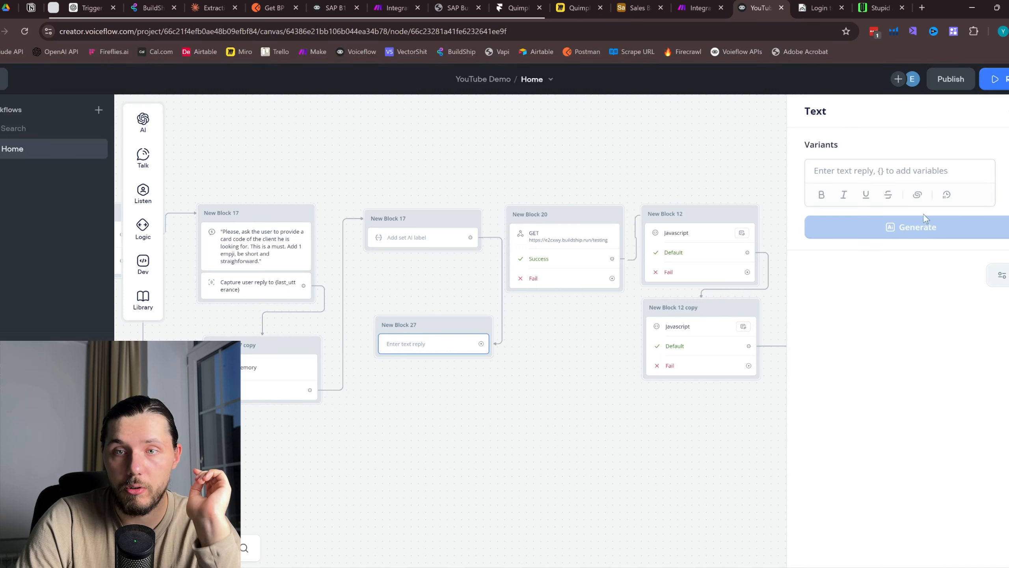
# Make New Block 27 reply with {cardCode} and move it above the other blocks
pyautogui.click(887, 179)
pyautogui.write('{card')
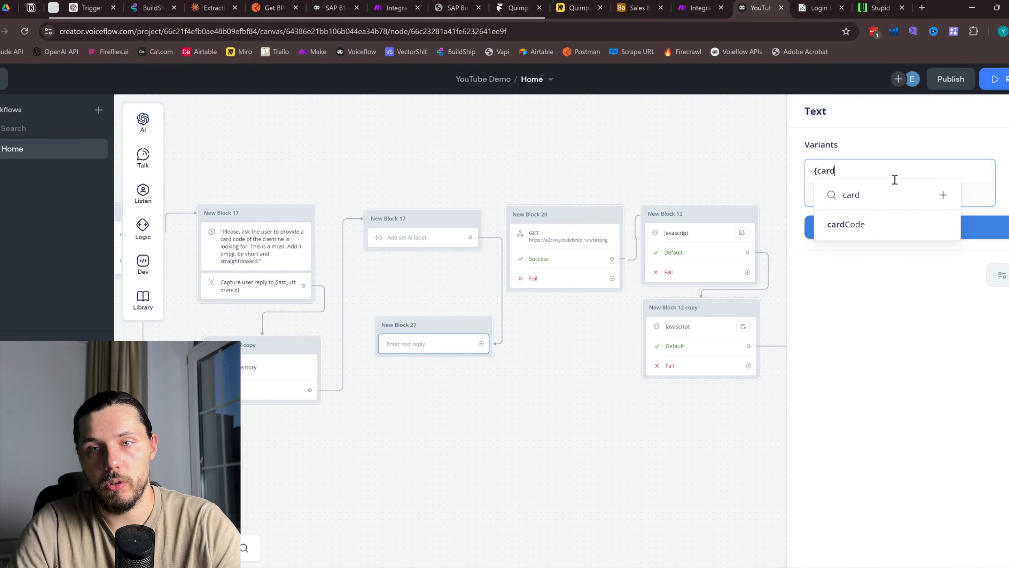
pyautogui.press('Return')
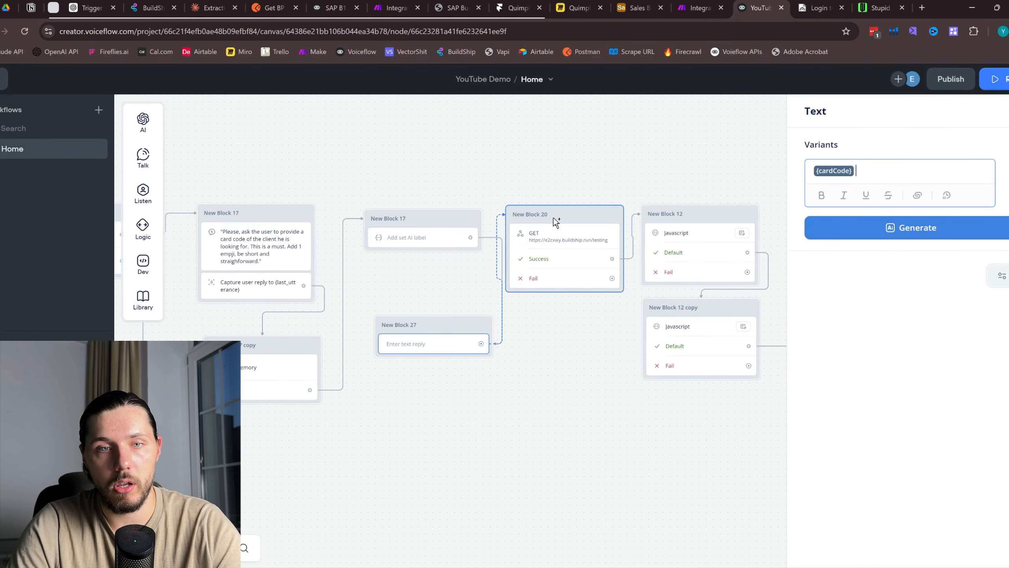
pyautogui.moveTo(453, 324); pyautogui.dragTo(448, 121)
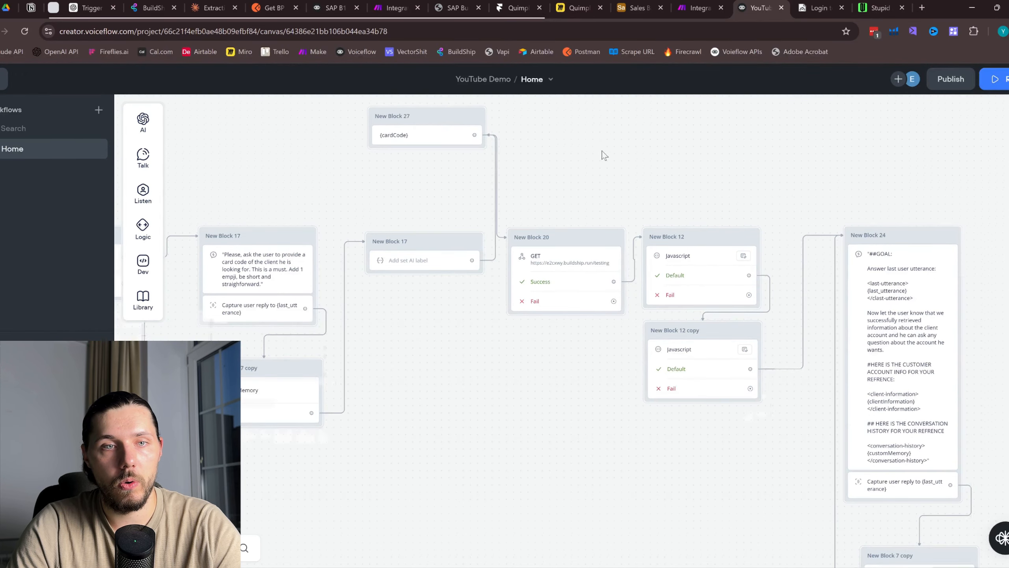
pyautogui.moveTo(603, 155); pyautogui.dragTo(629, 247)
pyautogui.scroll(2, 448, 217)
pyautogui.click(449, 233)
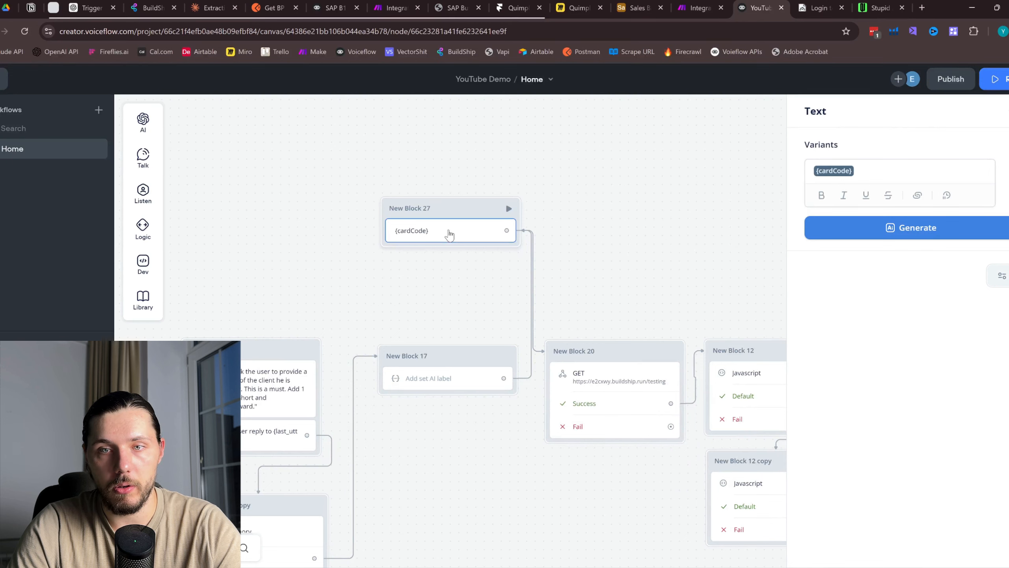
pyautogui.click(425, 384)
# Set the GET request's cardCode to 1002 and test from the lookup block, getting the client's details
pyautogui.scroll(-6, 880, 330)
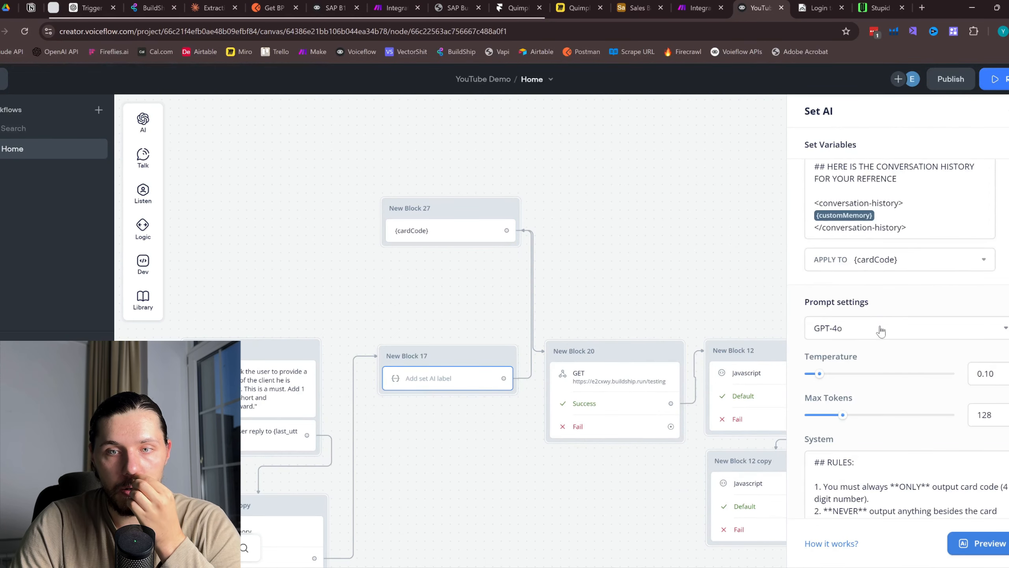
pyautogui.click(633, 252)
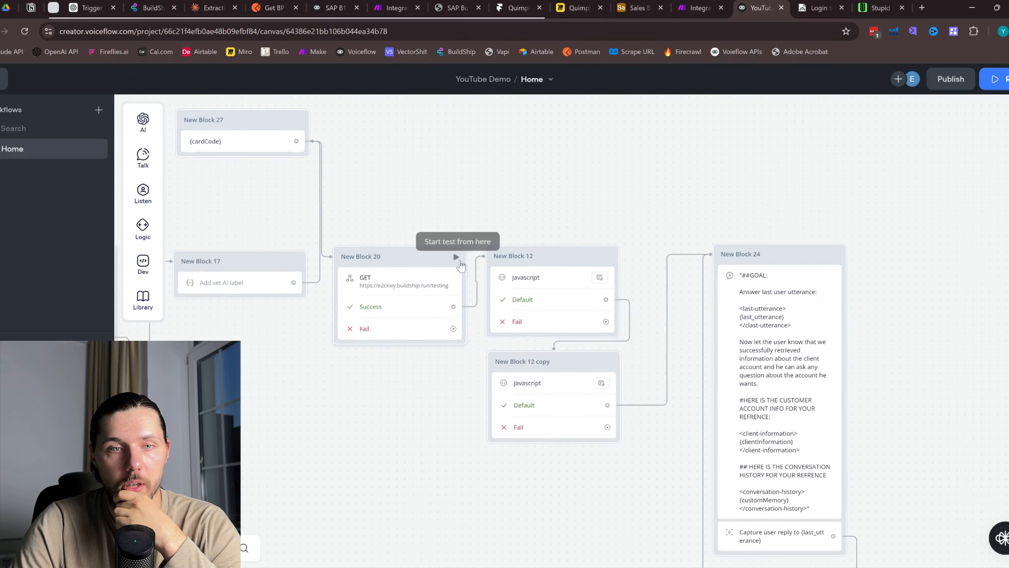
pyautogui.click(408, 290)
pyautogui.click(887, 282)
pyautogui.press('BackSpace')
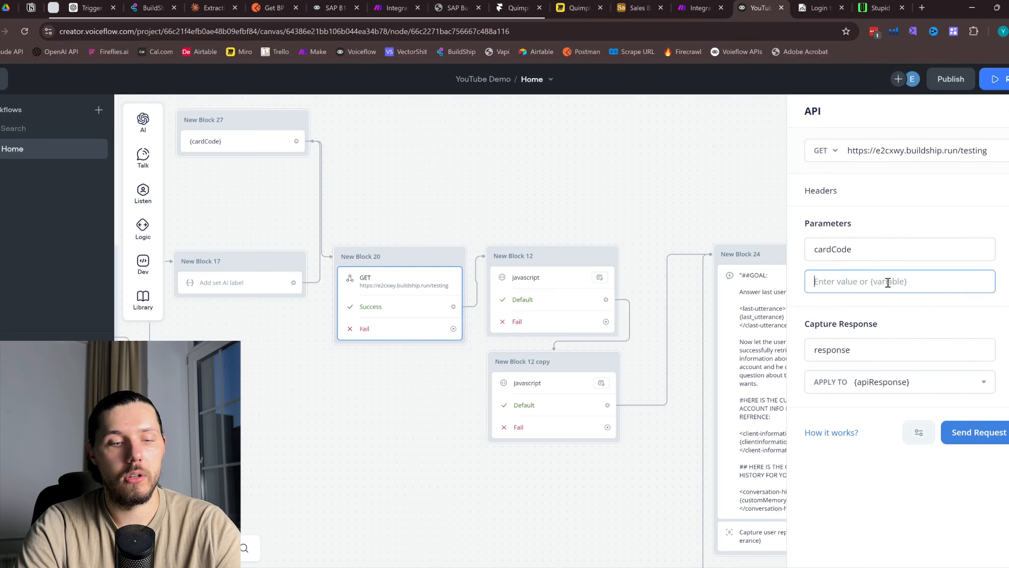
pyautogui.write('1002')
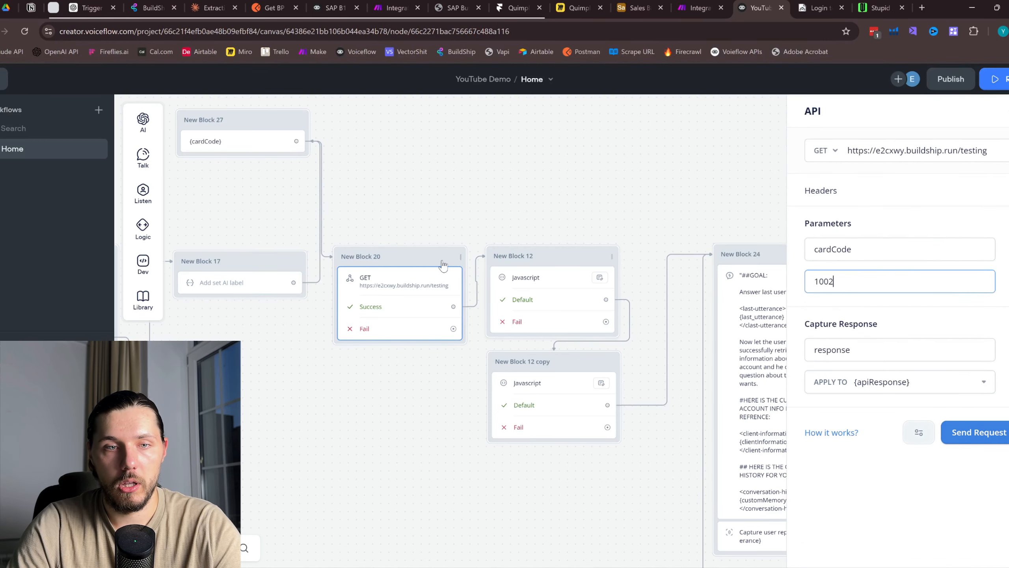
pyautogui.click(457, 257)
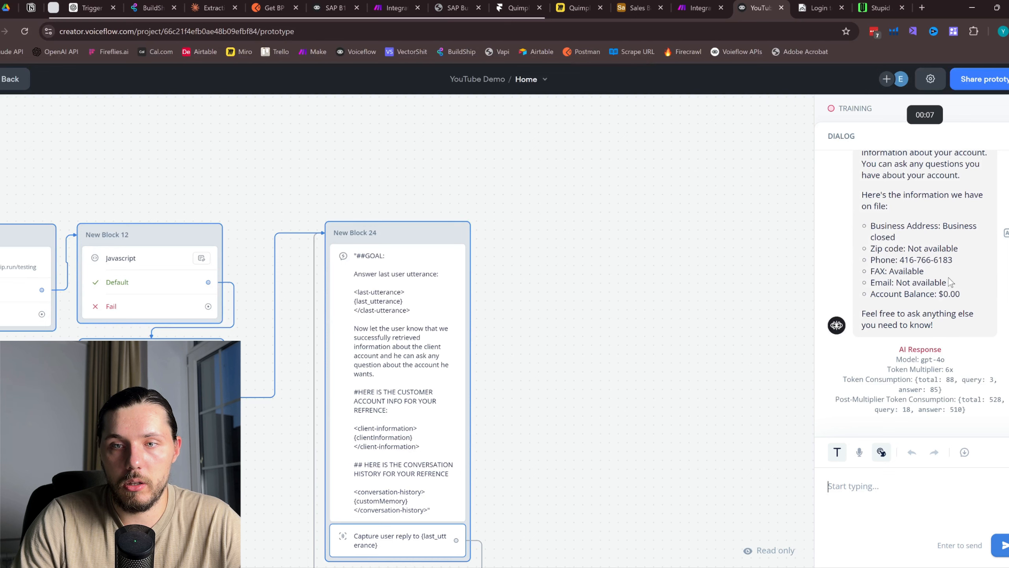
pyautogui.scroll(4, 936, 261)
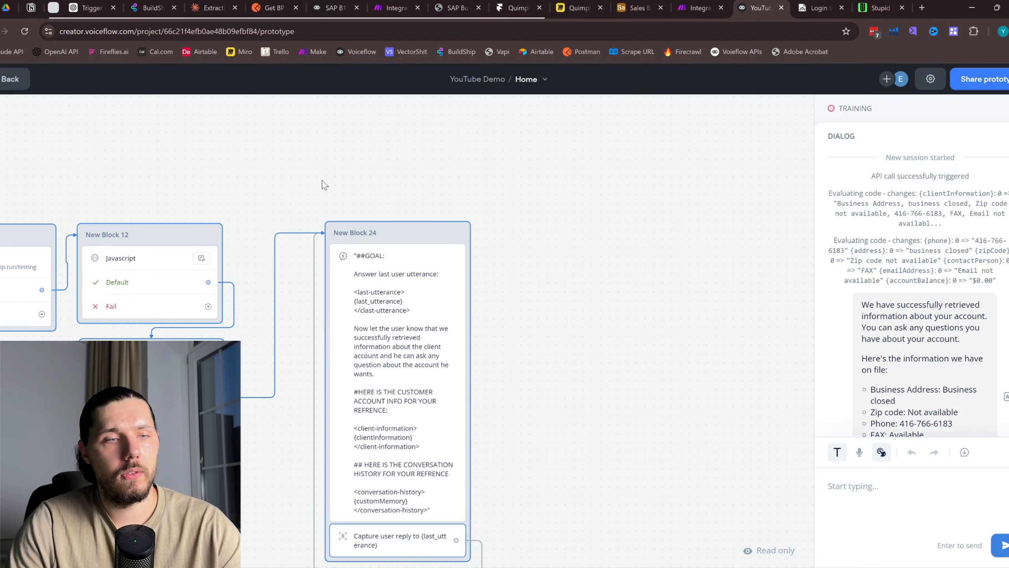
pyautogui.press('Escape')
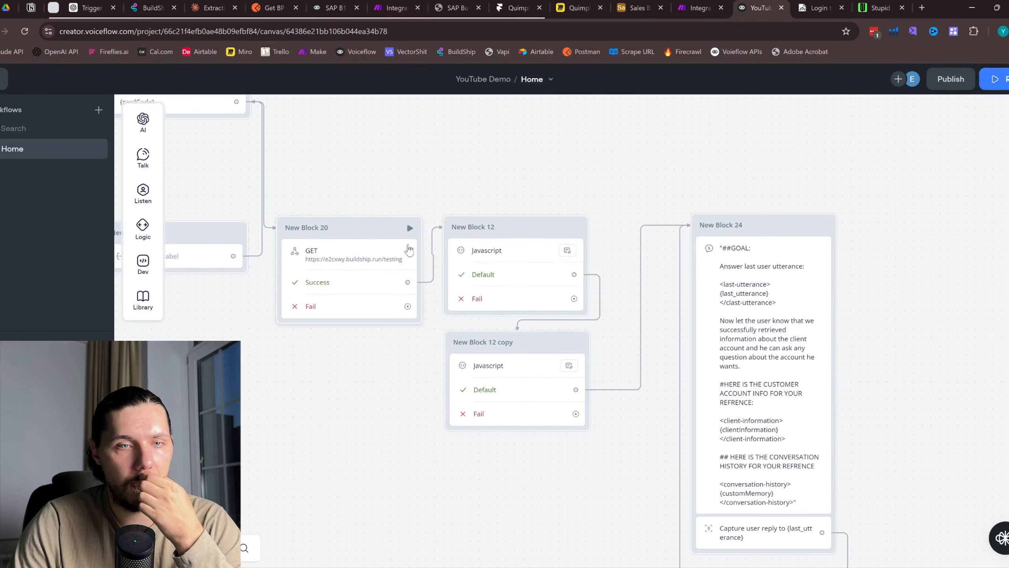
# Change the GET request's cardCode to 1001 and test again from the lookup block
pyautogui.click(407, 238)
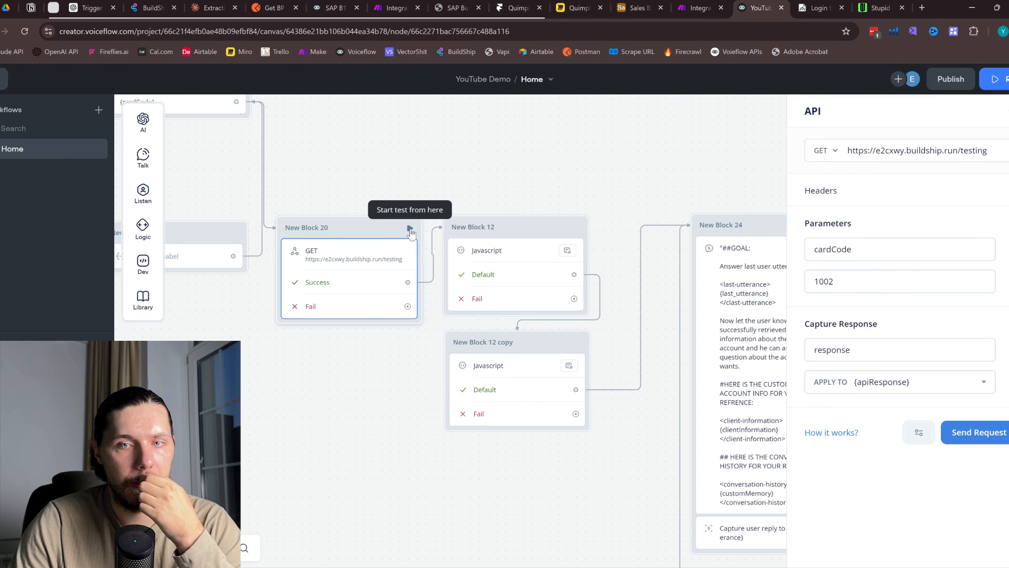
pyautogui.click(859, 285)
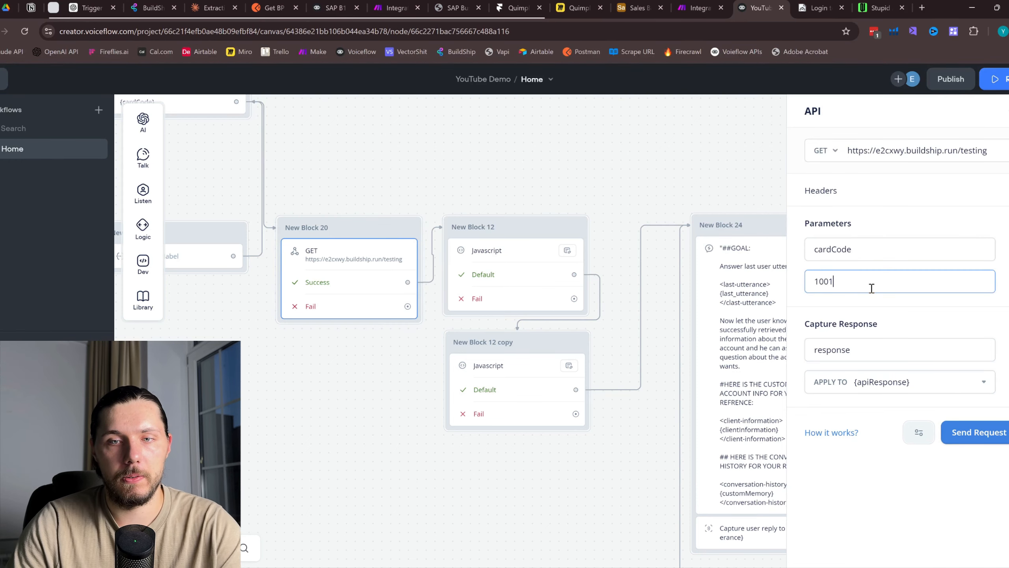
pyautogui.click(412, 229)
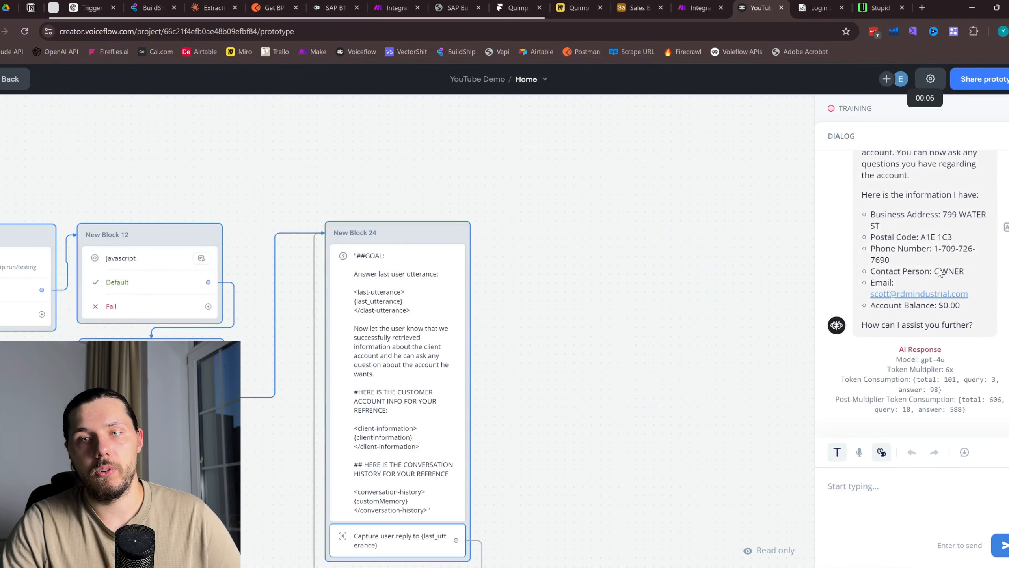
pyautogui.moveTo(400, 207); pyautogui.dragTo(646, 203)
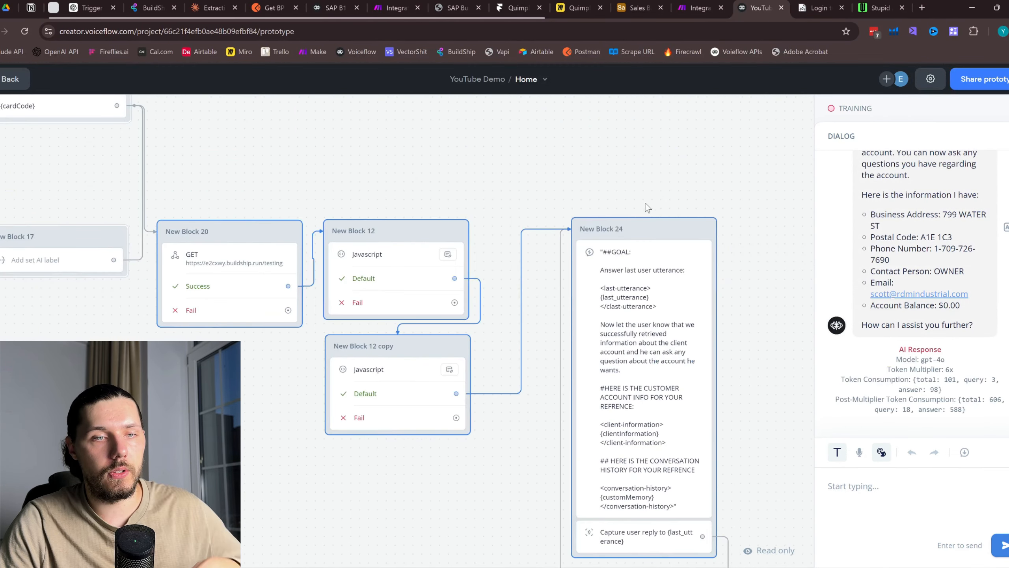
pyautogui.press('Escape')
# Check New Block 27's cardCode step, then bring up the Documentero templates page
pyautogui.moveTo(432, 156); pyautogui.dragTo(586, 162)
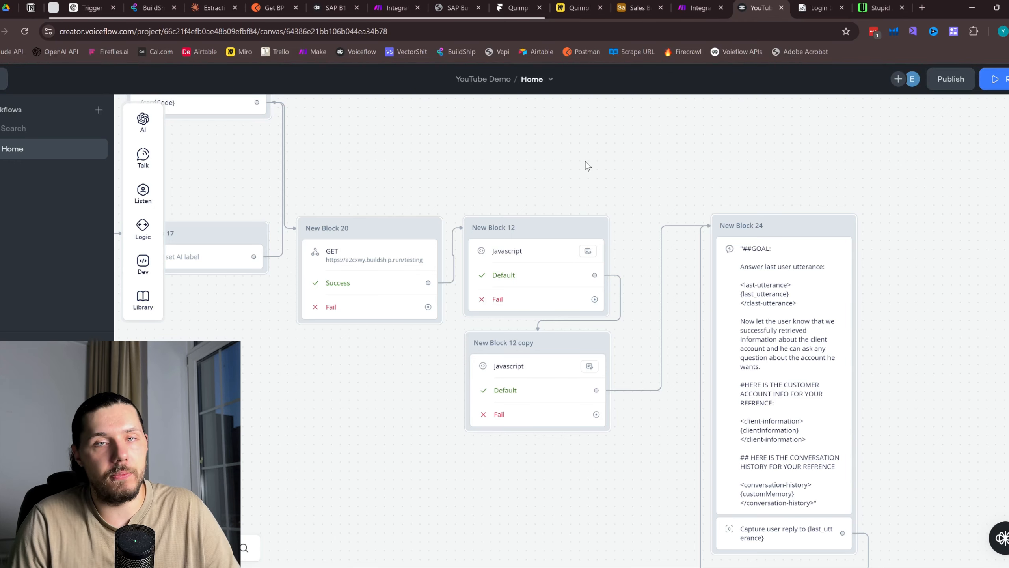
pyautogui.moveTo(450, 172); pyautogui.dragTo(664, 211)
pyautogui.scroll(-3, 579, 206)
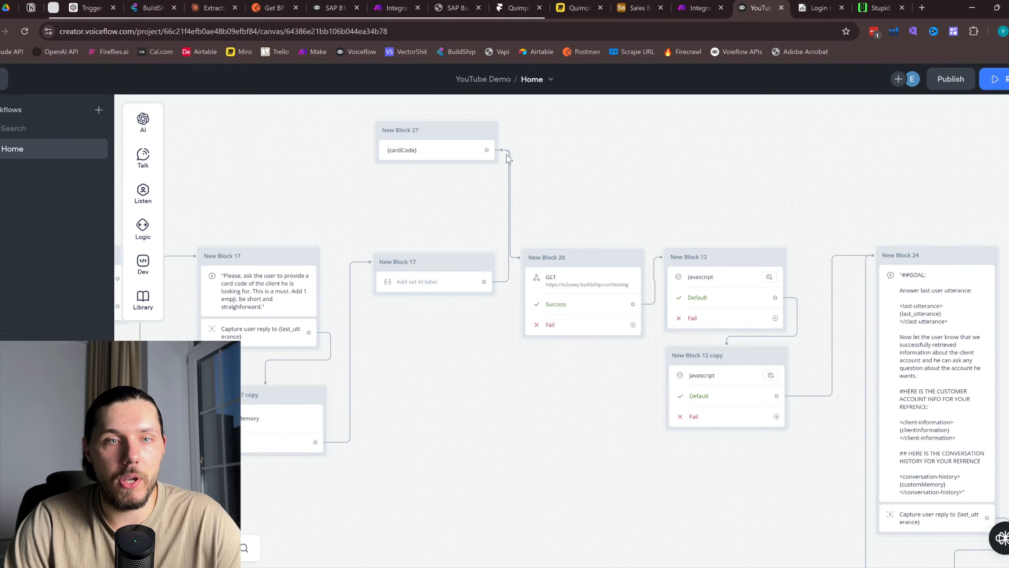
pyautogui.click(396, 153)
pyautogui.click(580, 171)
pyautogui.scroll(-3, 580, 171)
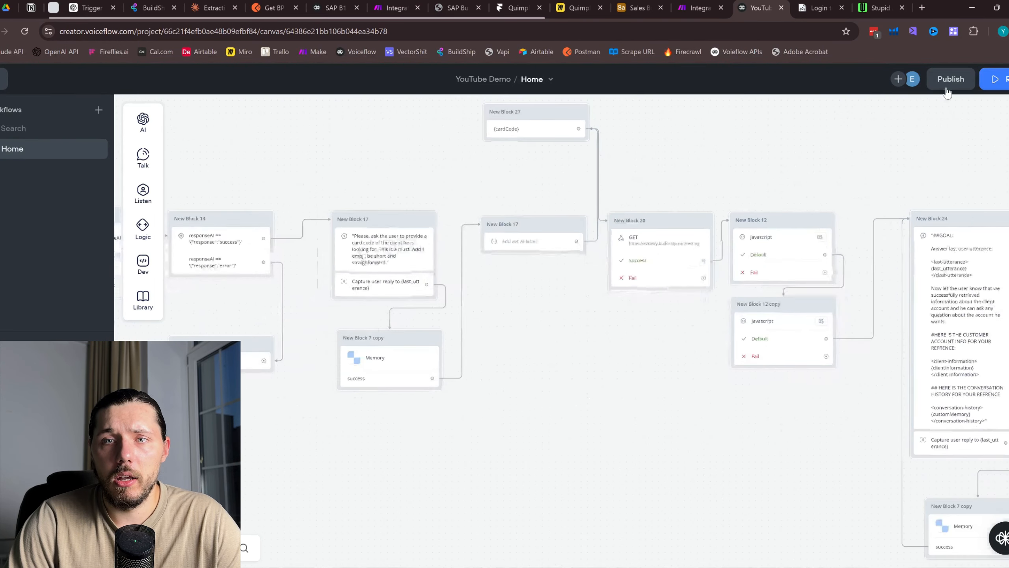
pyautogui.click(818, 8)
pyautogui.click(757, 7)
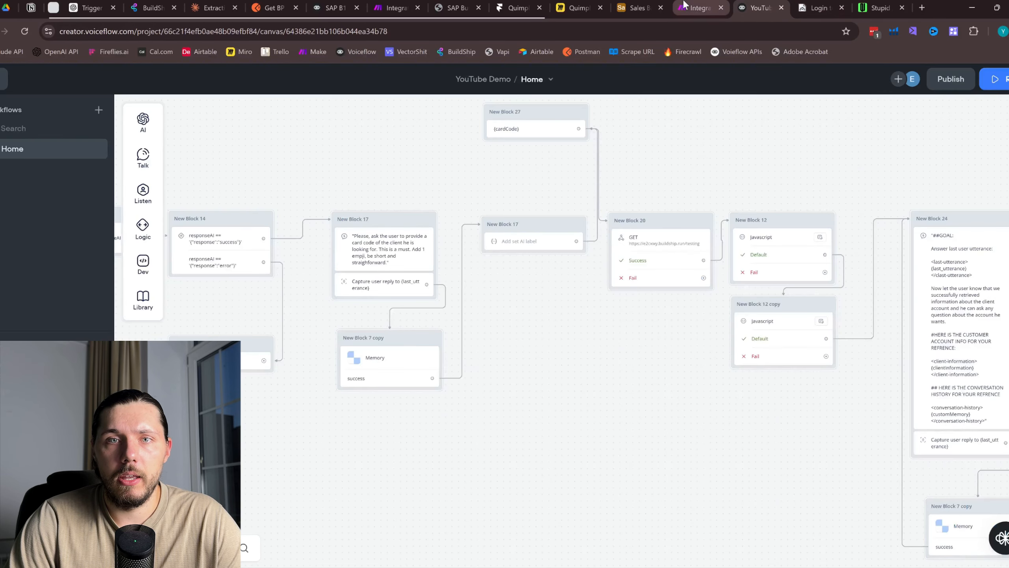
pyautogui.click(817, 8)
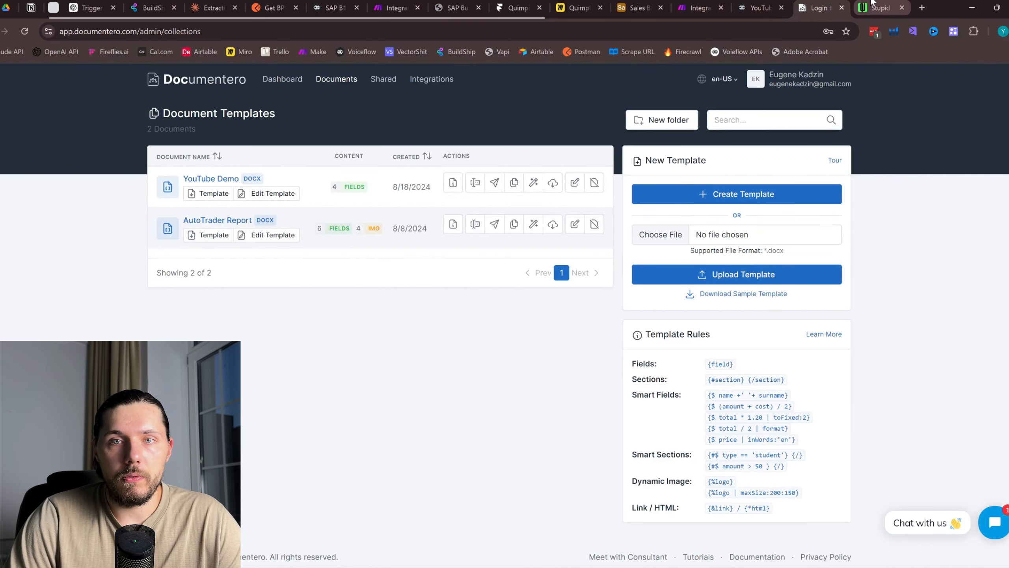
# Review the phone and FAX lines in the webchat's client-info reply
pyautogui.click(880, 8)
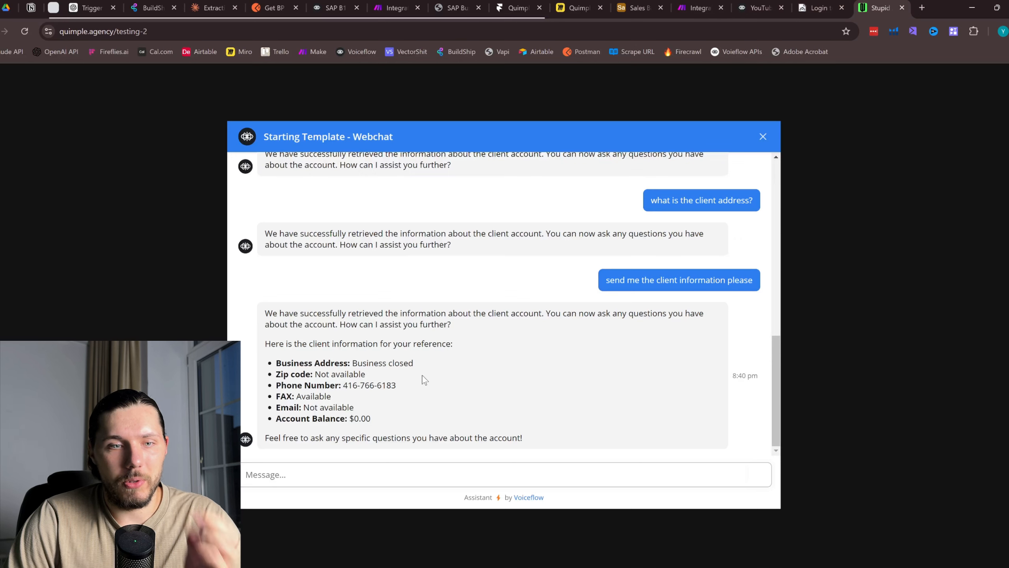
pyautogui.moveTo(348, 385); pyautogui.dragTo(424, 395)
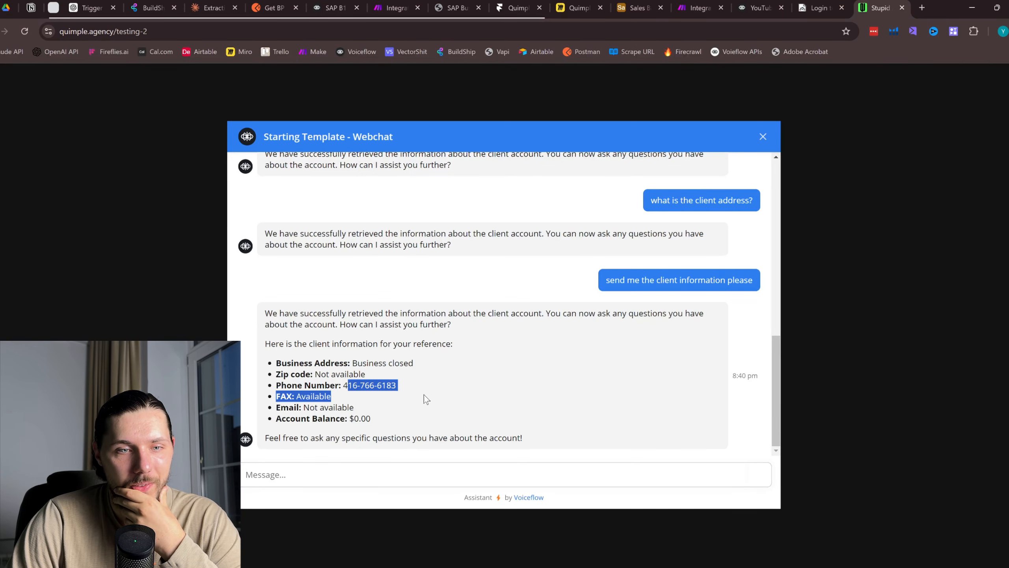
pyautogui.moveTo(353, 385); pyautogui.dragTo(383, 388)
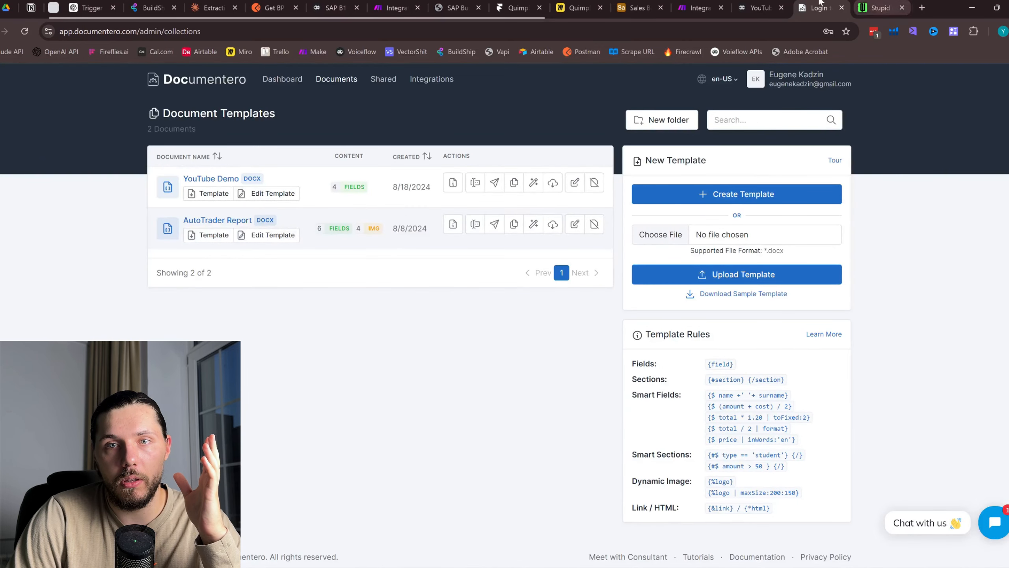
pyautogui.click(757, 7)
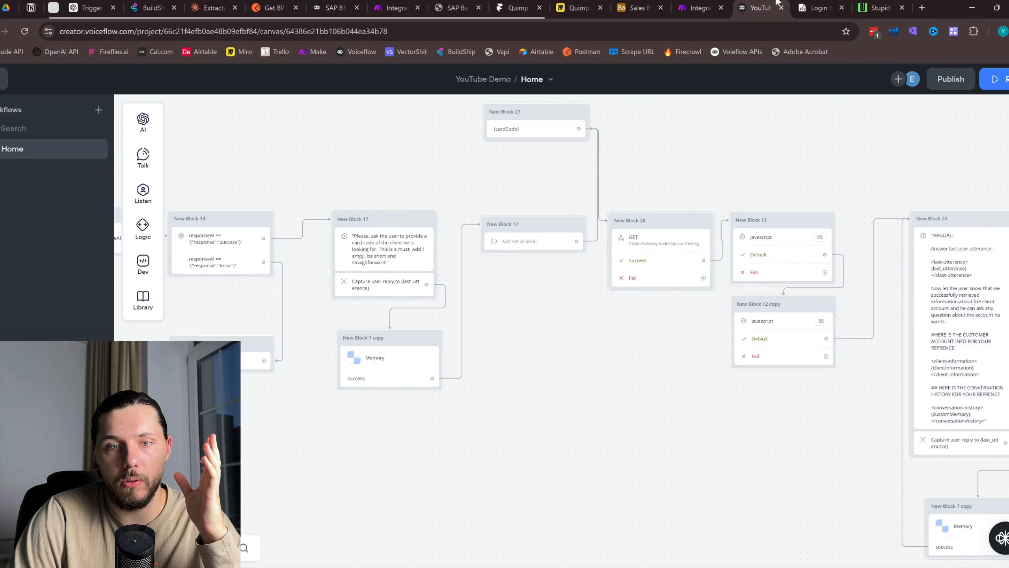
pyautogui.click(880, 8)
# Send 'generate a report' in the webchat, then bring up the Make scenario
pyautogui.click(416, 473)
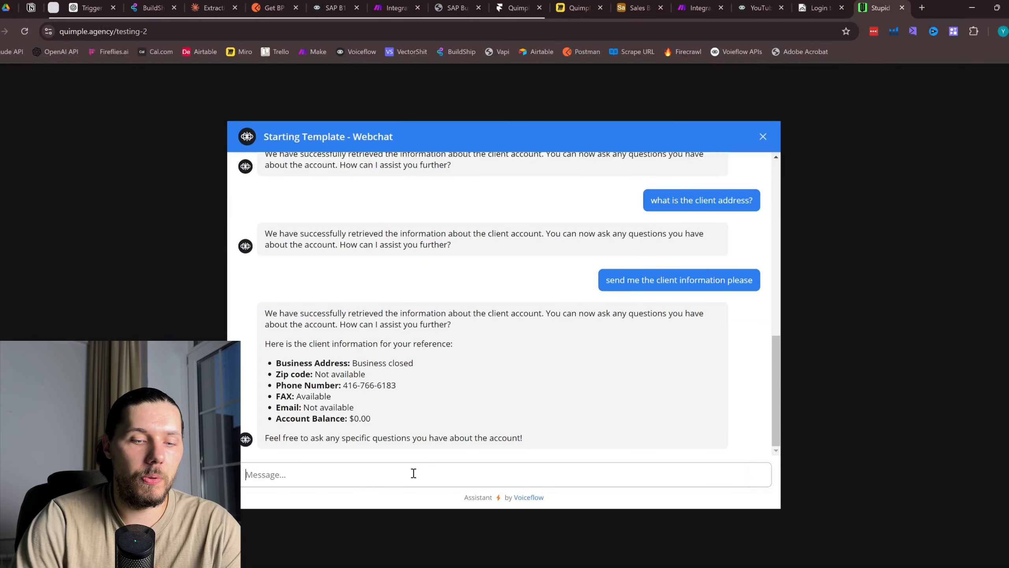
pyautogui.write('generate')
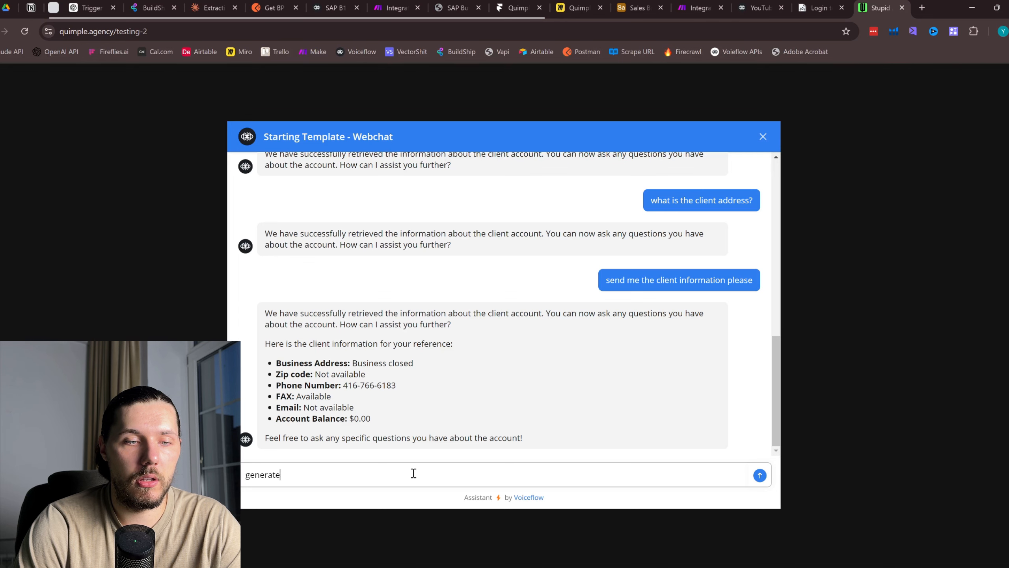
pyautogui.write(' a report')
pyautogui.press('Return')
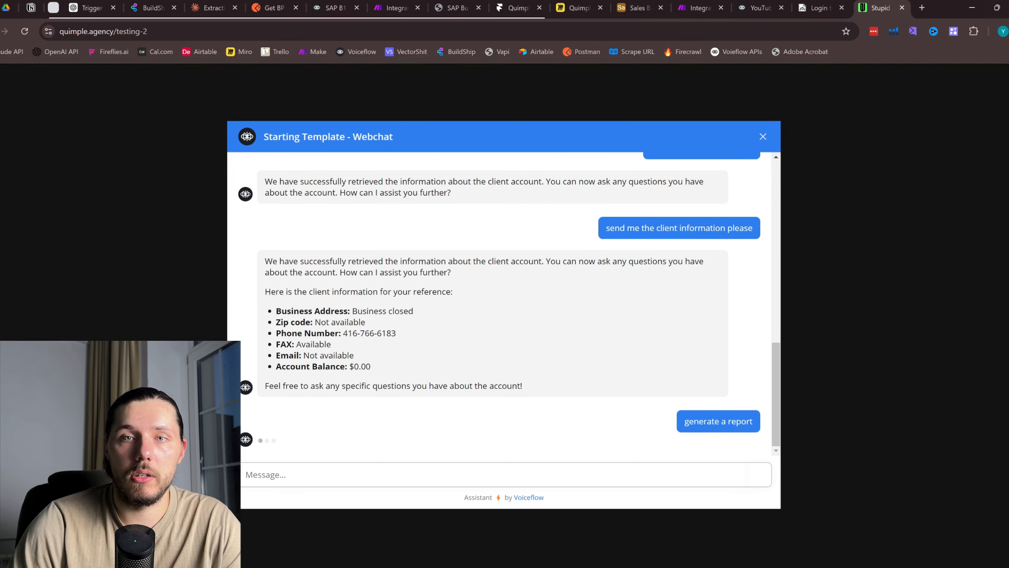
pyautogui.click(767, 4)
pyautogui.click(699, 8)
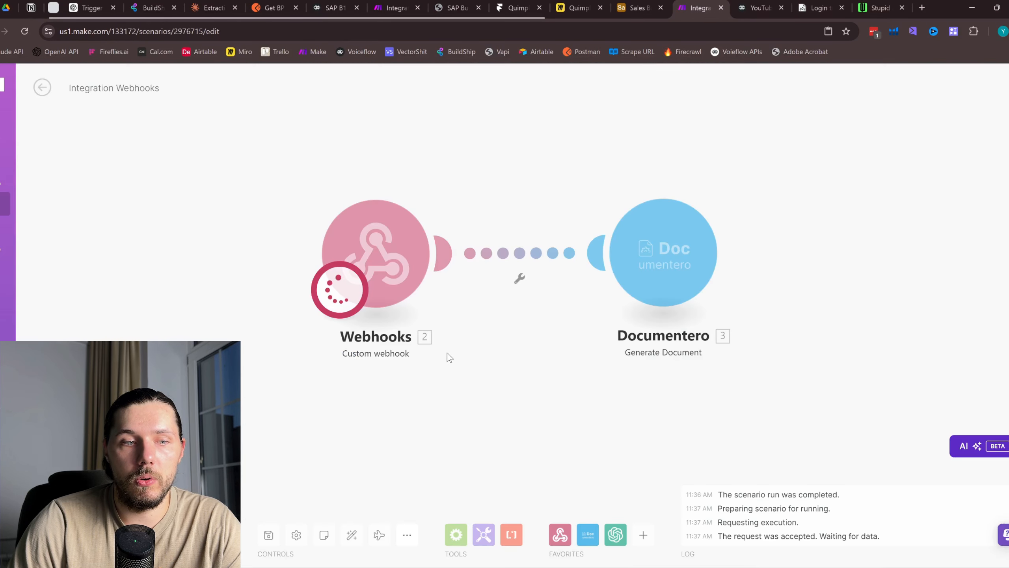
# Stop and rerun the Make scenario so its webhook waits, then return to the webchat
pyautogui.click(59, 535)
pyautogui.click(60, 534)
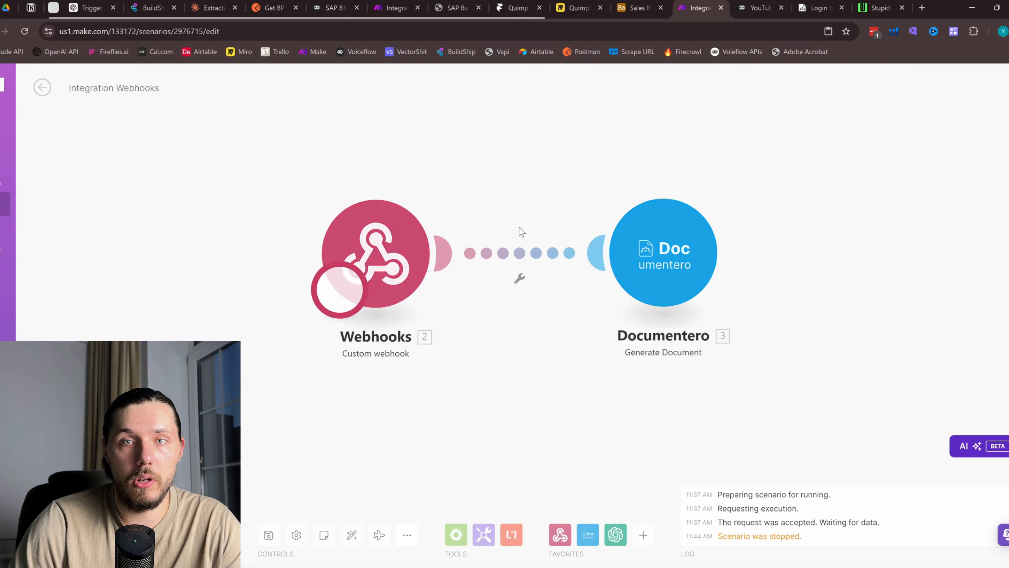
pyautogui.moveTo(459, 155); pyautogui.dragTo(465, 180)
pyautogui.click(892, 4)
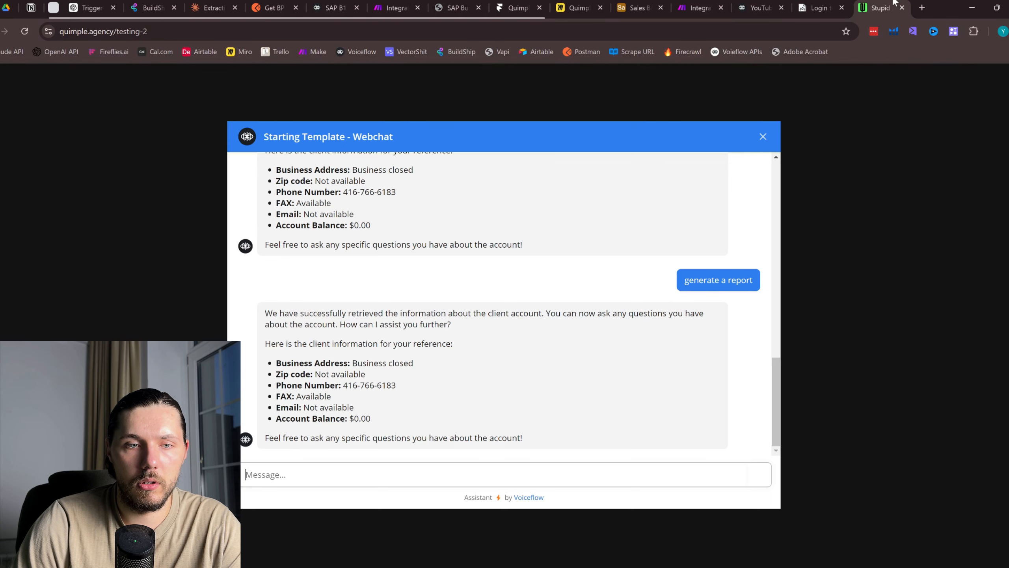
pyautogui.click(757, 7)
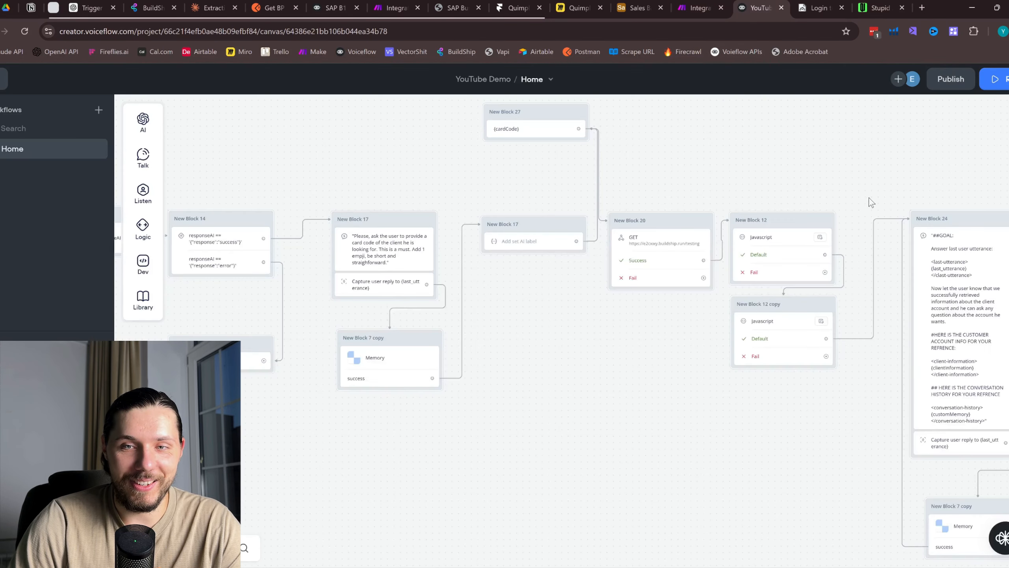
pyautogui.moveTo(870, 201); pyautogui.dragTo(576, 132)
pyautogui.click(675, 374)
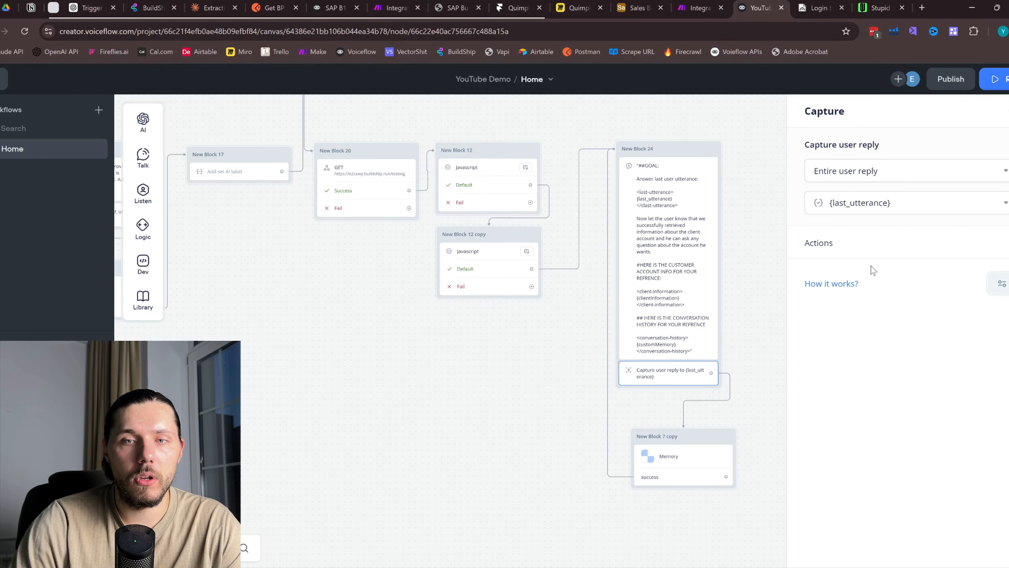
pyautogui.click(1001, 283)
pyautogui.moveTo(954, 312)
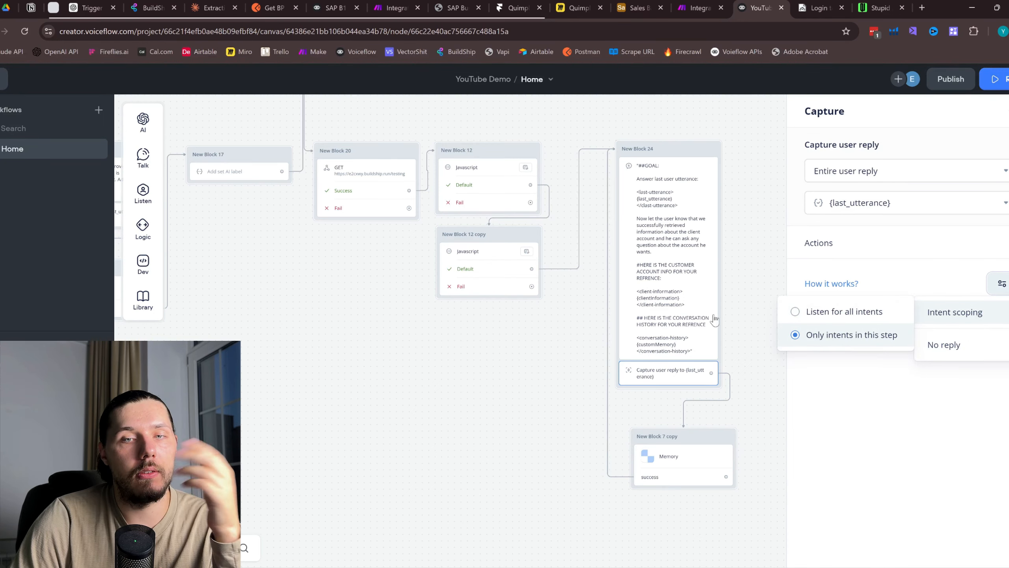
pyautogui.scroll(-5, 327, 377)
pyautogui.click(502, 333)
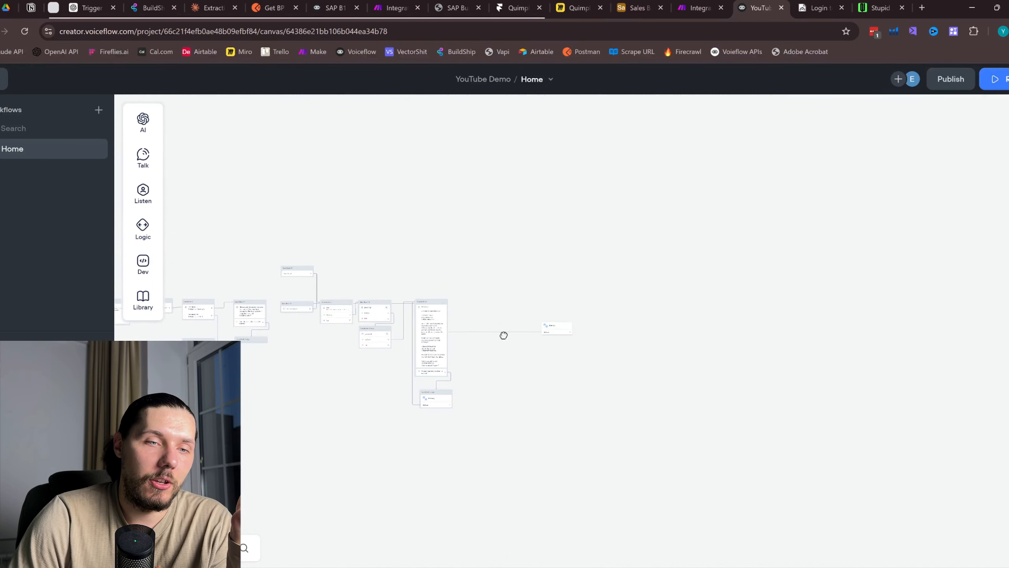
pyautogui.moveTo(263, 383); pyautogui.dragTo(675, 376)
pyautogui.scroll(5, 353, 374)
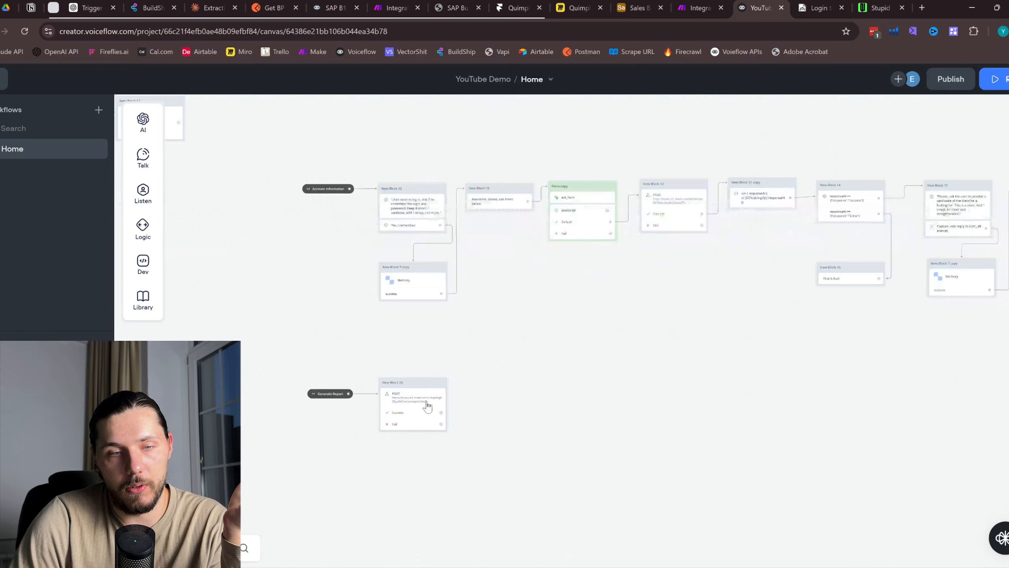
pyautogui.scroll(3, 708, 348)
pyautogui.scroll(2, 828, 286)
pyautogui.moveTo(822, 286); pyautogui.dragTo(561, 285)
pyautogui.scroll(3, 475, 277)
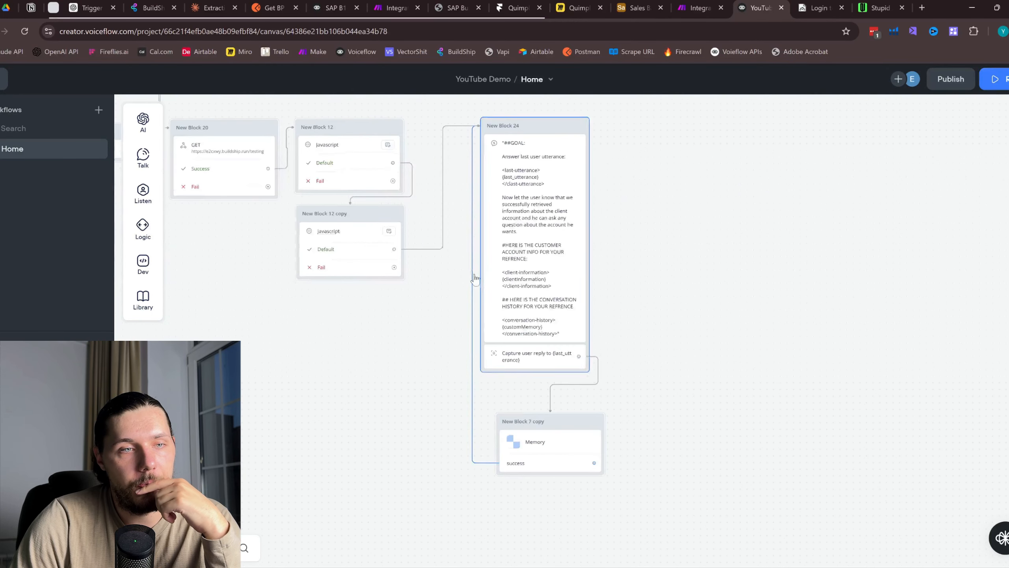
# Add a temporary Buttons block (New Block 28), wire the Capture reply to it, then delete it
pyautogui.moveTo(148, 198)
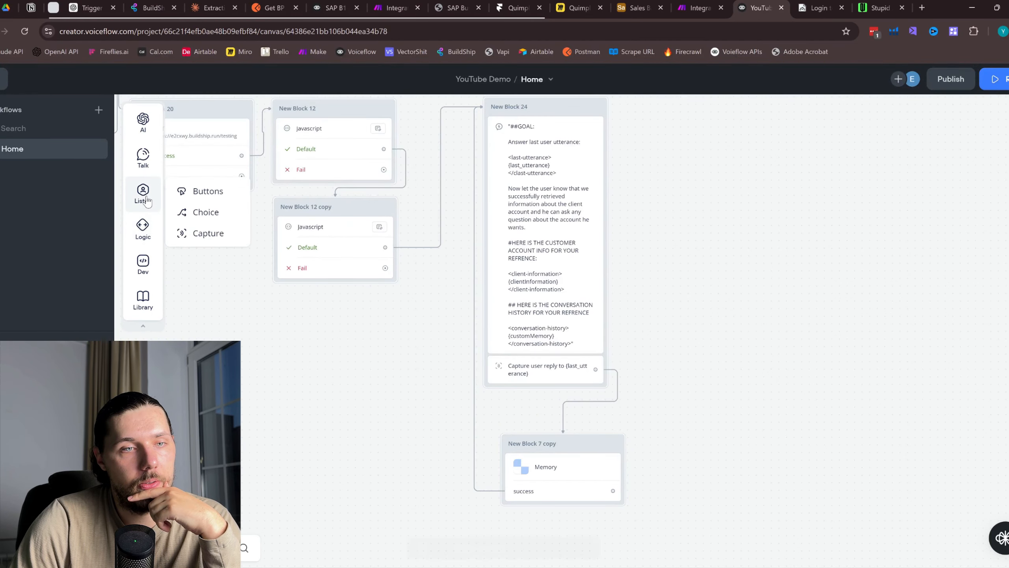
pyautogui.moveTo(191, 191); pyautogui.dragTo(695, 327)
pyautogui.click(558, 376)
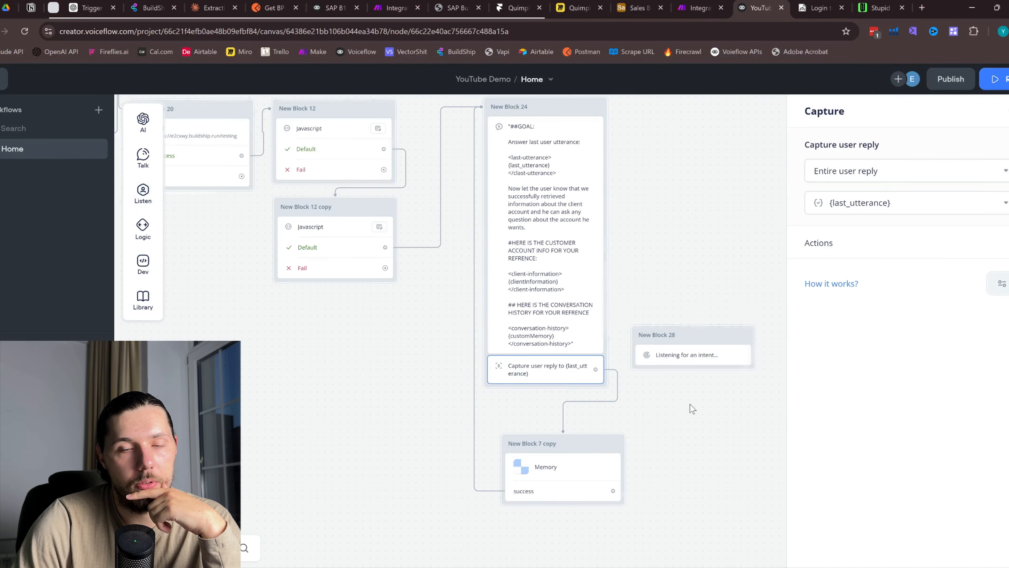
pyautogui.moveTo(690, 405); pyautogui.dragTo(562, 453)
pyautogui.moveTo(471, 421); pyautogui.dragTo(614, 205)
pyautogui.click(610, 226)
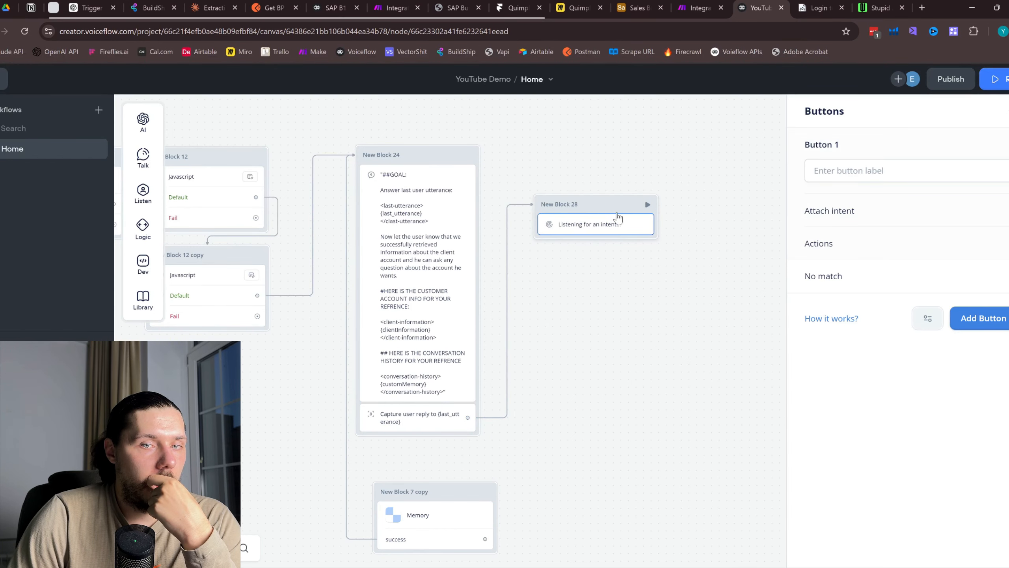
pyautogui.rightClick(622, 212)
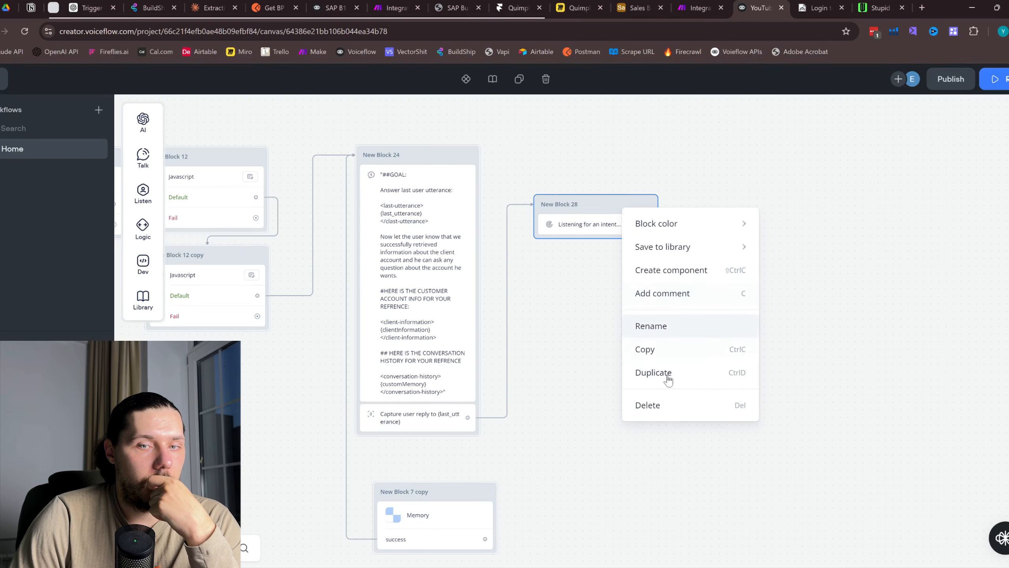
pyautogui.click(654, 404)
# Choose an intent scoping option for the Capture user reply step in New Block 24
pyautogui.moveTo(547, 403); pyautogui.dragTo(564, 382)
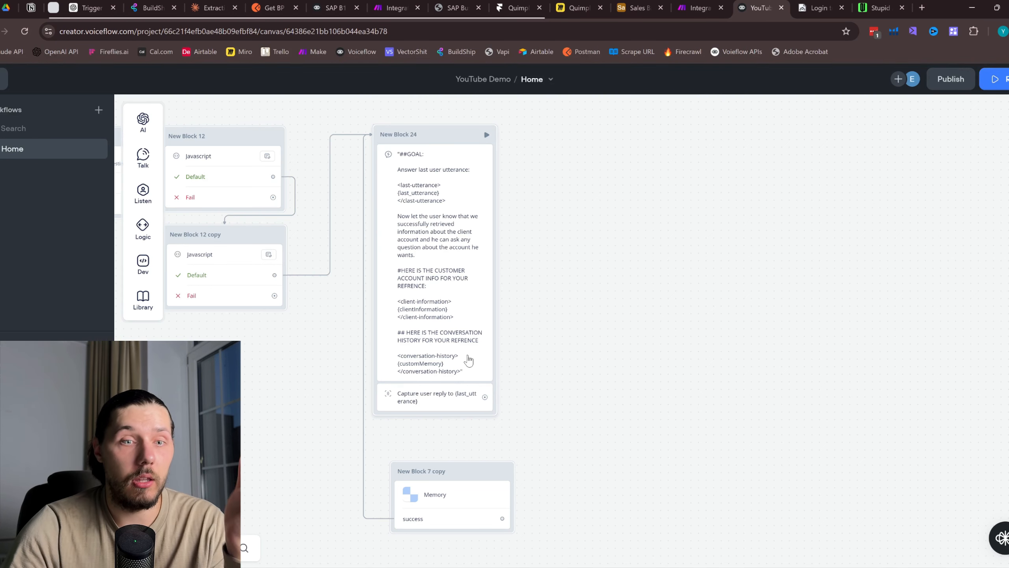
pyautogui.click(434, 400)
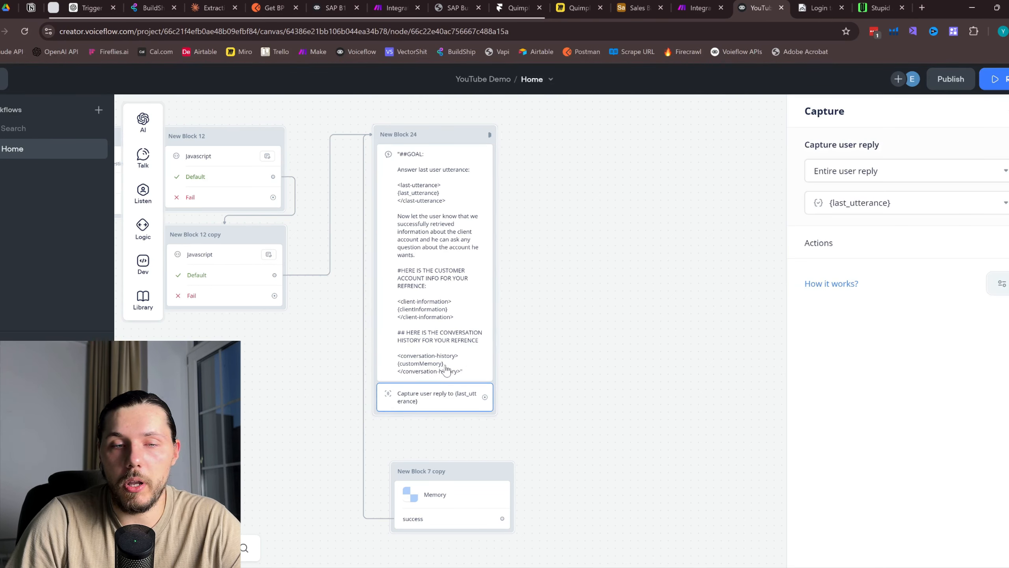
pyautogui.click(998, 284)
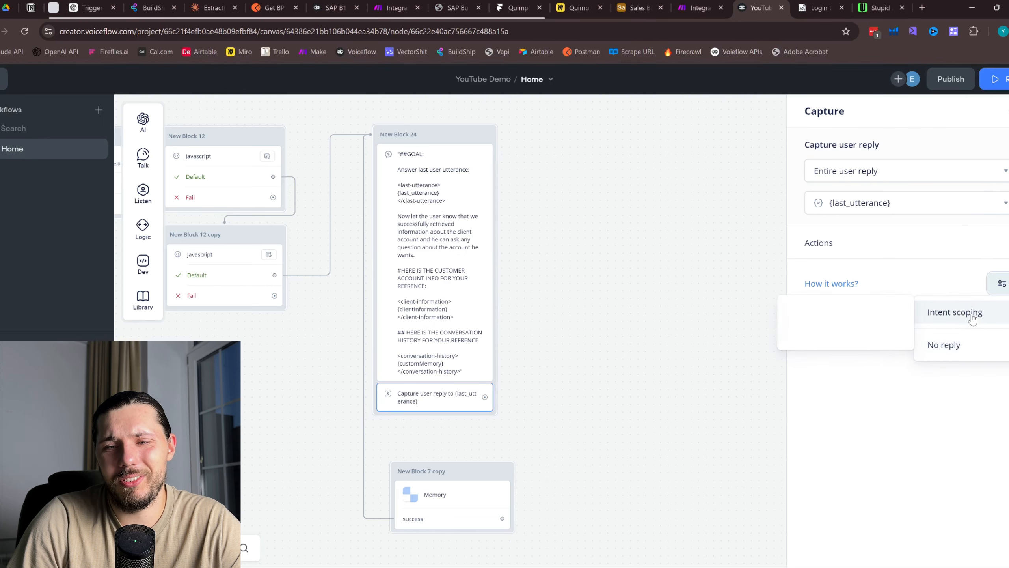
pyautogui.click(870, 312)
# Publish the new agent version to production and return to the webchat site
pyautogui.click(951, 79)
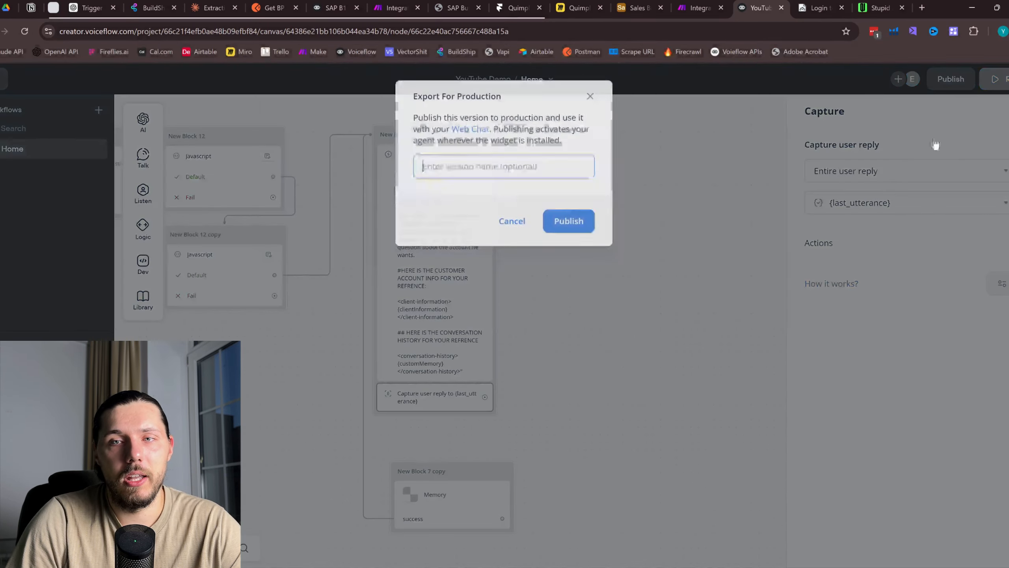
pyautogui.click(572, 220)
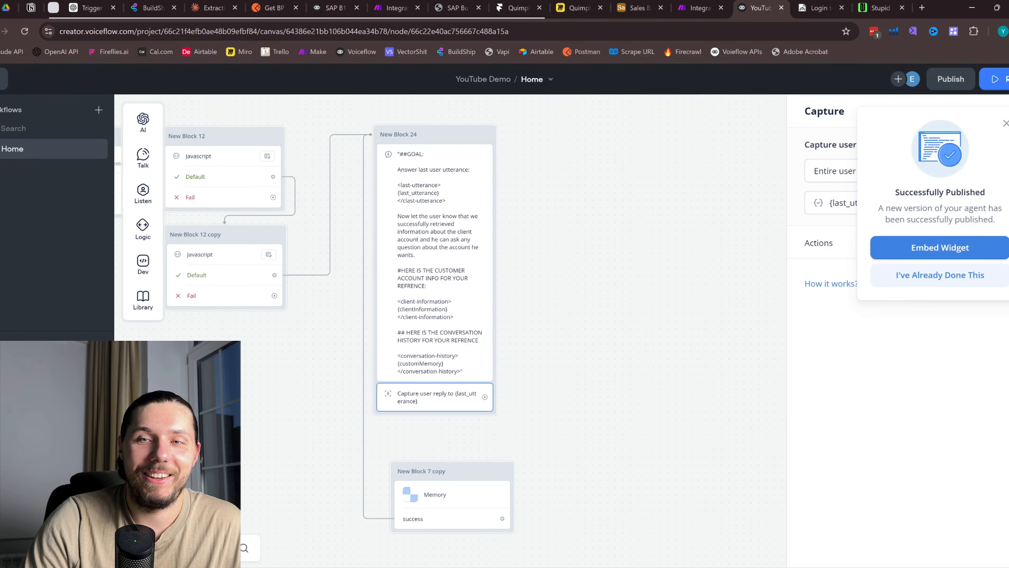
pyautogui.click(1006, 123)
pyautogui.click(879, 7)
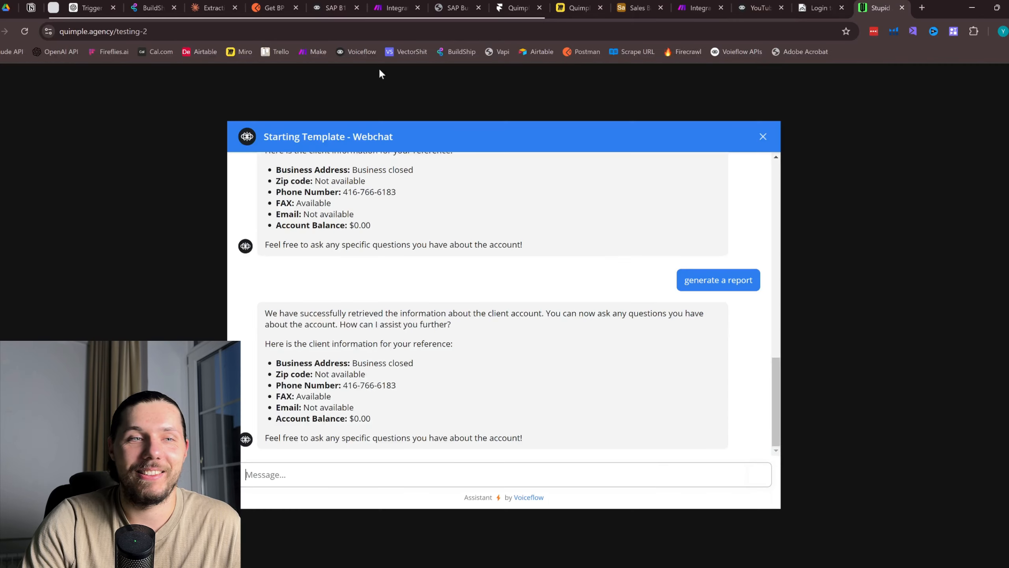
# End the current chat, start a new one and send 'get account information'
pyautogui.click(763, 137)
pyautogui.click(501, 474)
pyautogui.click(500, 481)
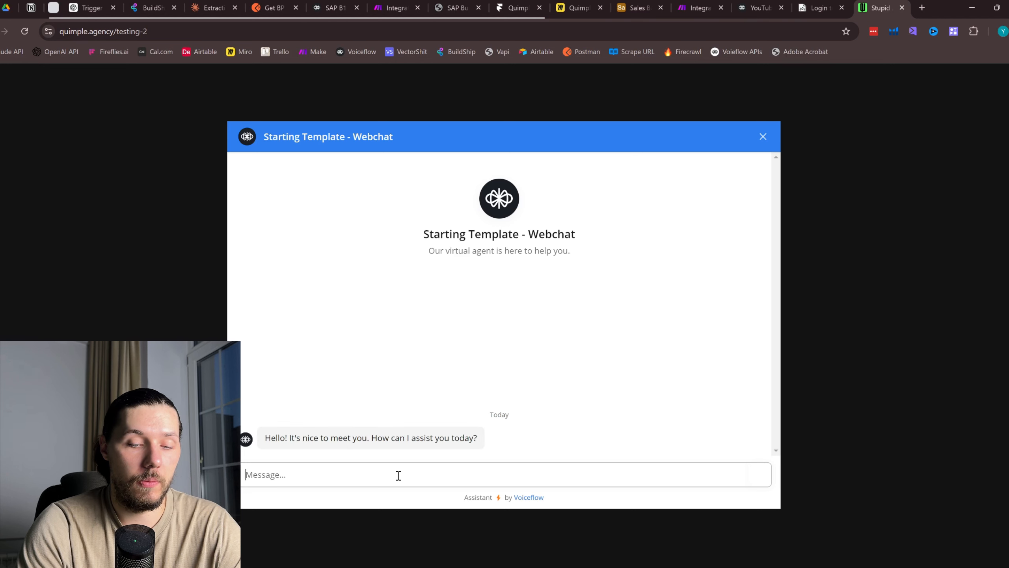
pyautogui.write('get account inf')
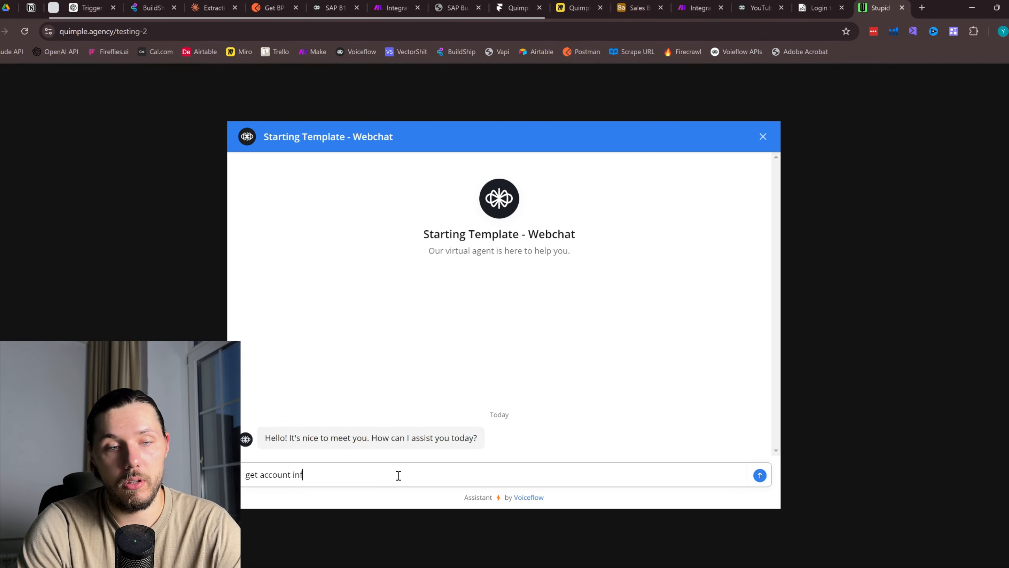
pyautogui.write('ormation')
pyautogui.press('Return')
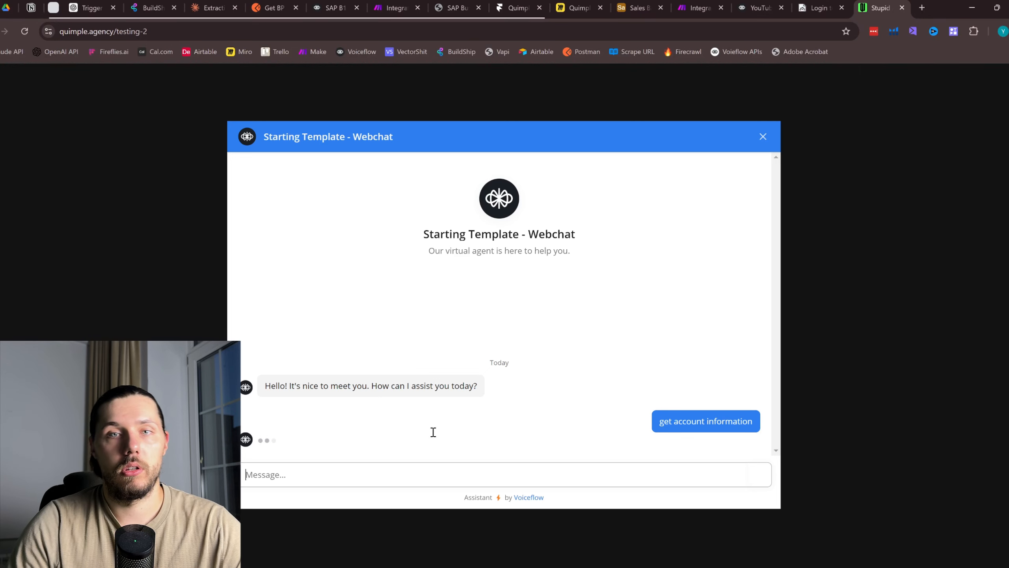
# Confirm the credentials are remembered and paste the second user's email from Sales Base as login
pyautogui.click(299, 437)
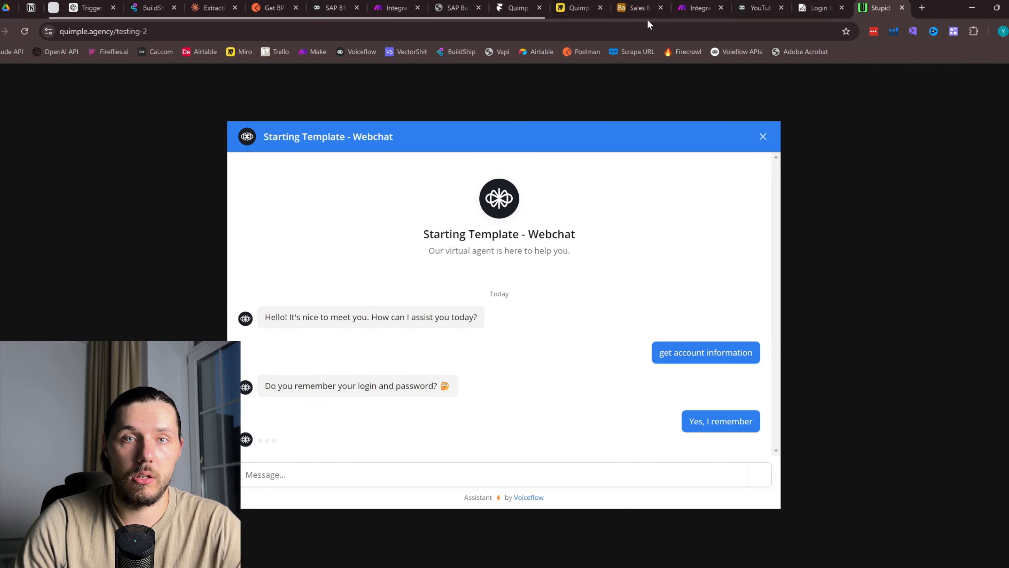
pyautogui.click(637, 8)
pyautogui.click(350, 184)
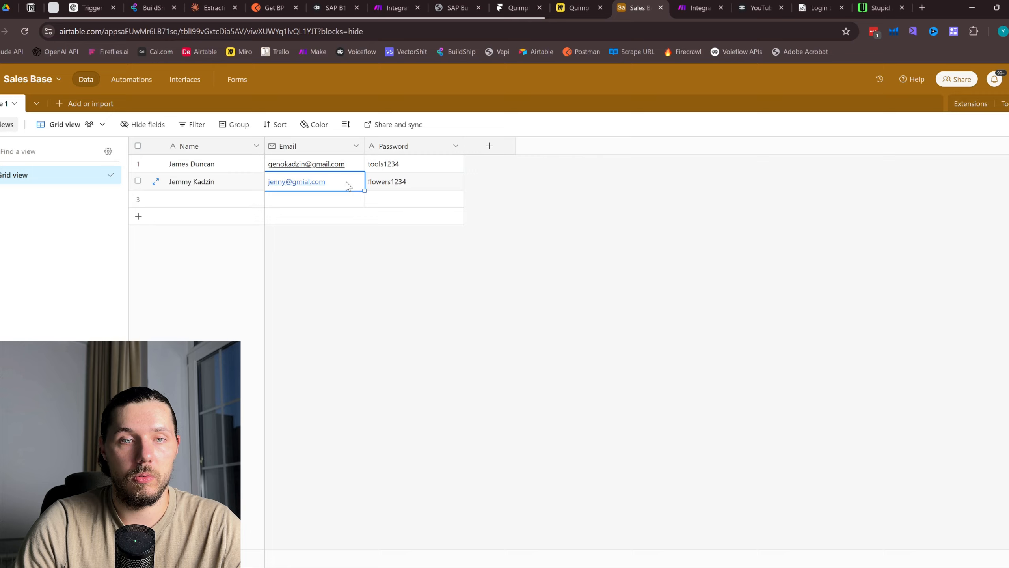
pyautogui.click(876, 5)
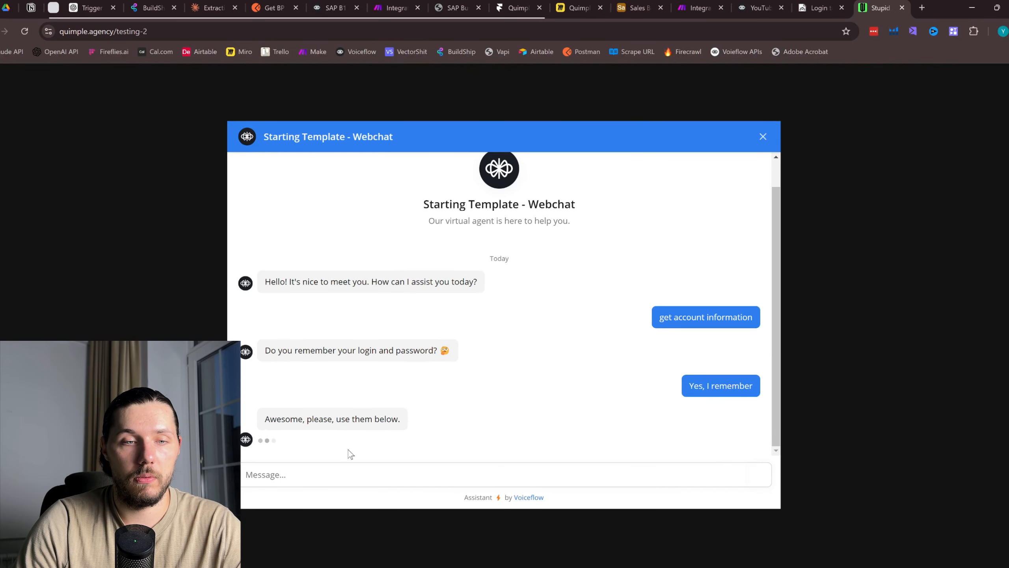
pyautogui.click(308, 364)
pyautogui.hotkey('ctrl', 'v')
# Paste the second user's password from Sales Base and submit the login form
pyautogui.click(574, 8)
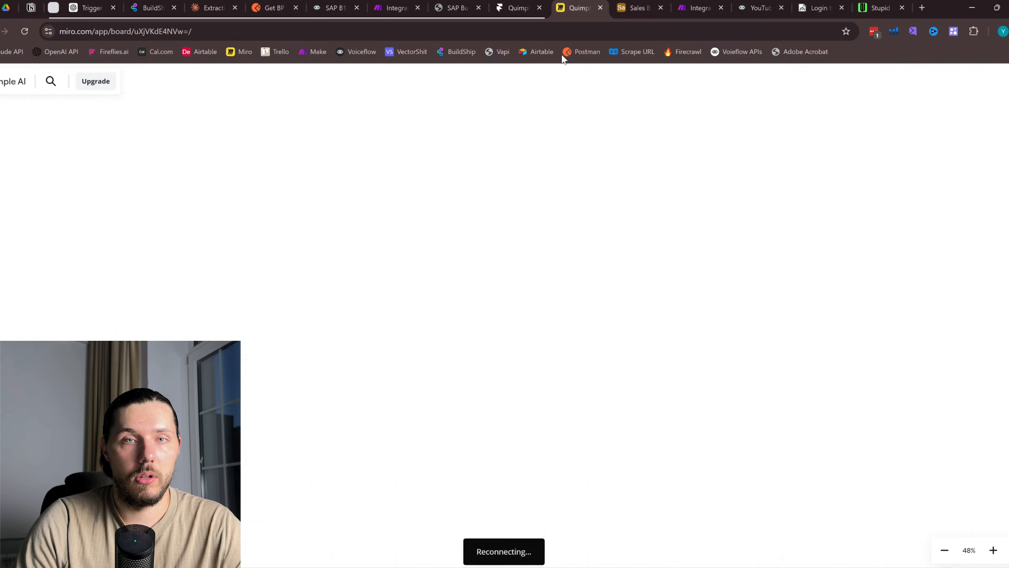
pyautogui.click(638, 8)
pyautogui.click(418, 187)
pyautogui.click(876, 8)
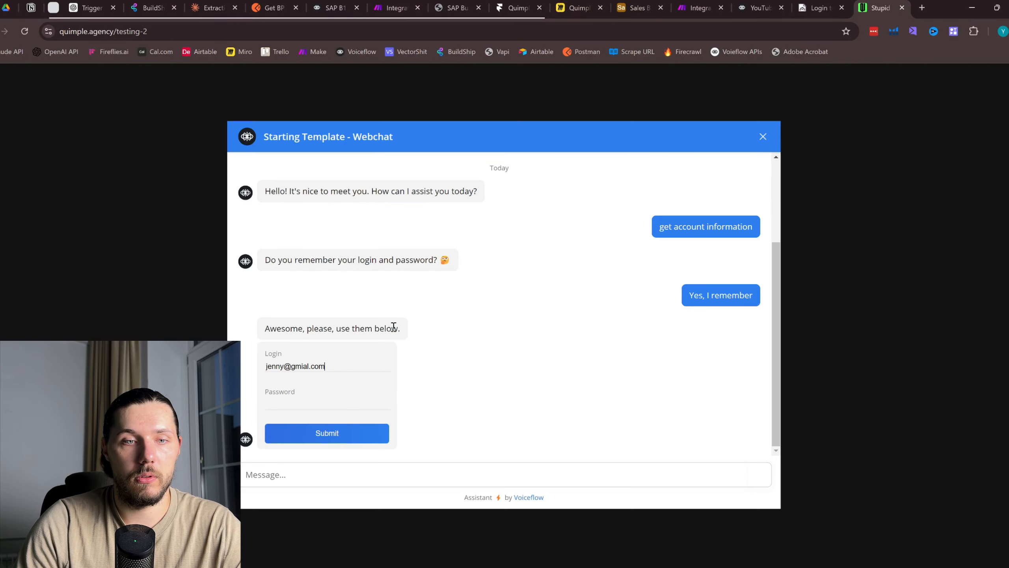
pyautogui.click(322, 401)
pyautogui.hotkey('ctrl', 'v')
pyautogui.click(349, 437)
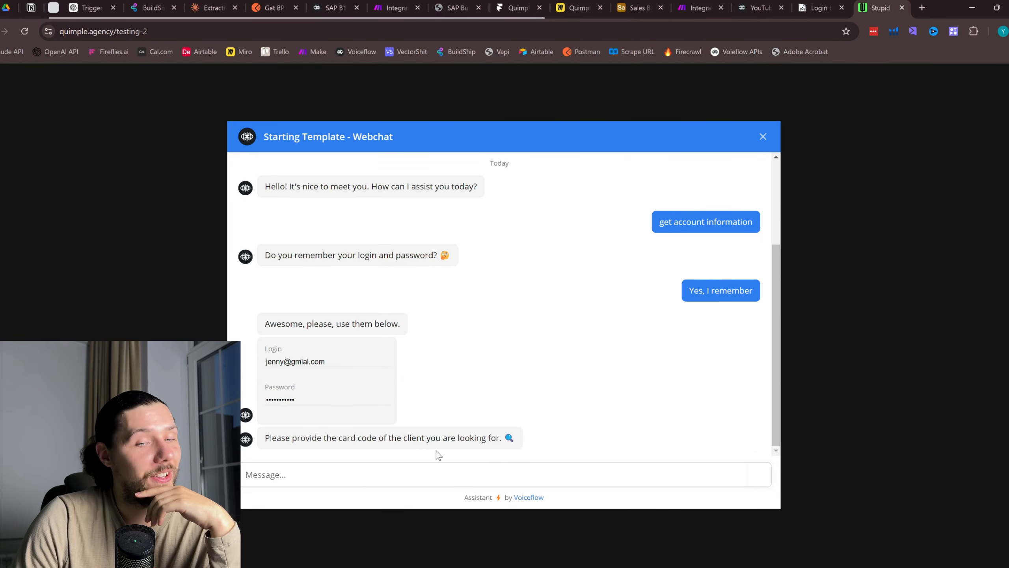
# Send 'lets say 1001' and review the returned client details and account balance
pyautogui.click(387, 473)
pyautogui.write('lets s')
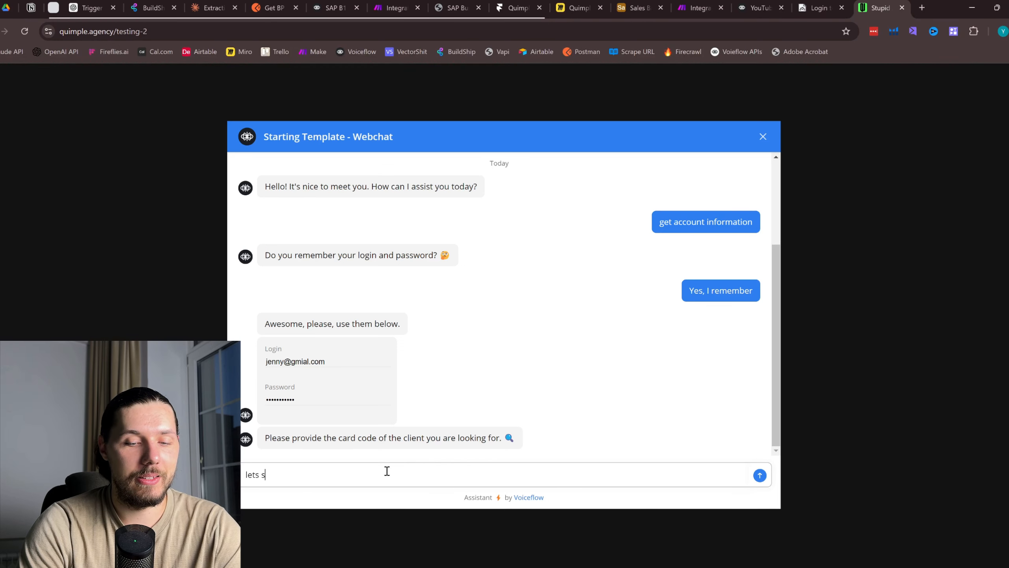
pyautogui.write('ay 1001')
pyautogui.press('Return')
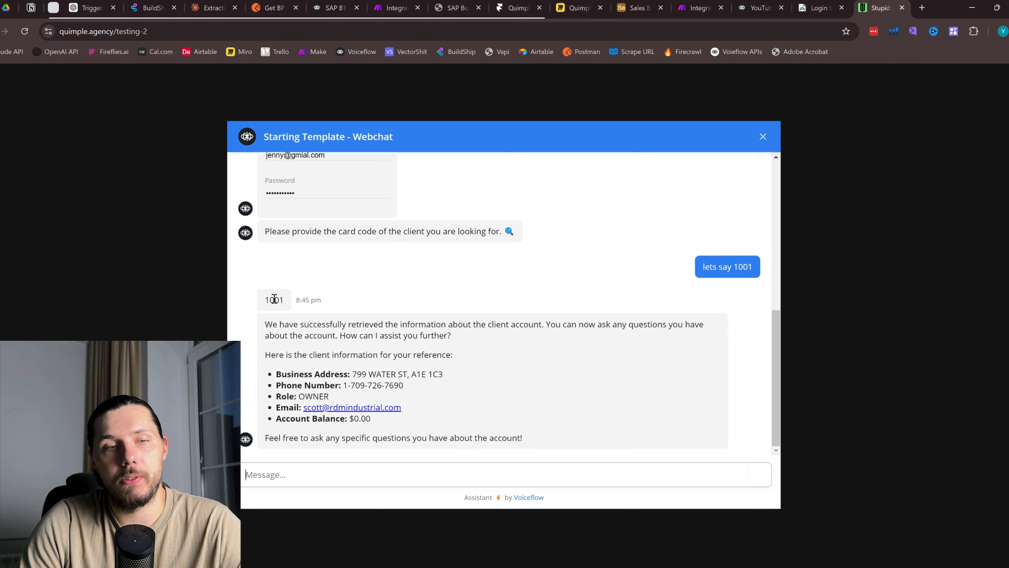
pyautogui.moveTo(274, 300); pyautogui.dragTo(280, 299)
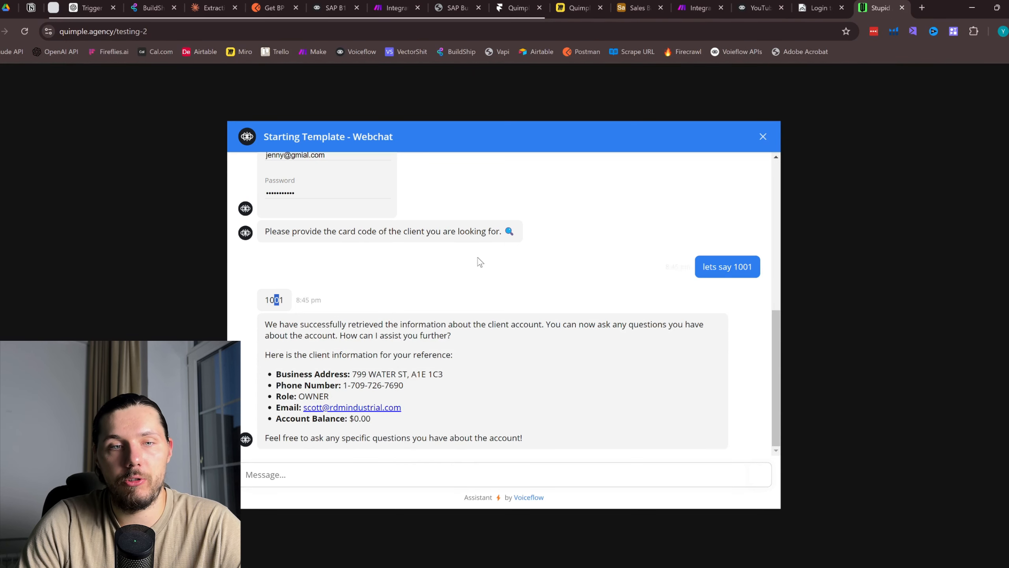
pyautogui.moveTo(349, 377); pyautogui.dragTo(434, 395)
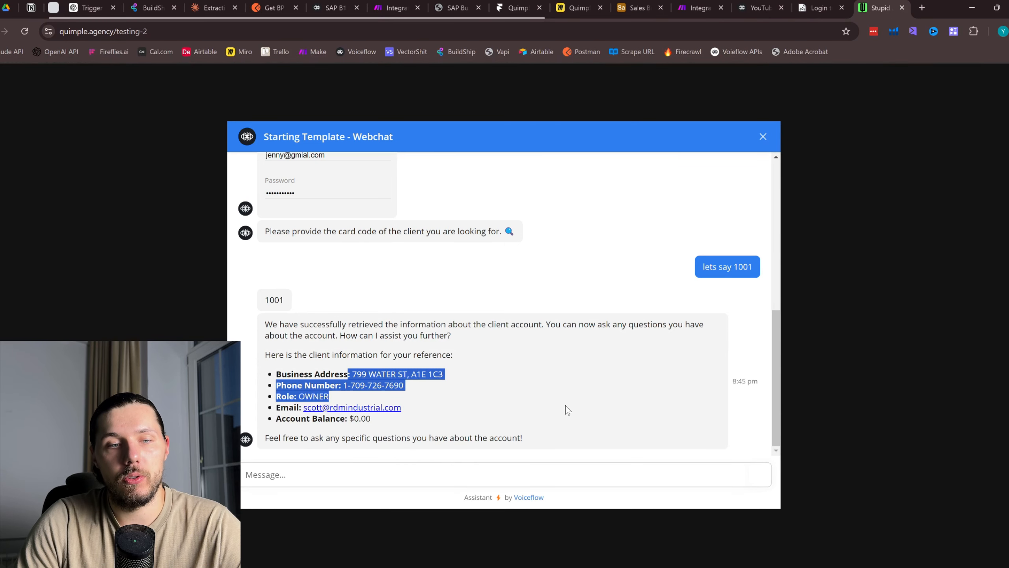
pyautogui.moveTo(564, 408); pyautogui.dragTo(550, 425)
pyautogui.click(528, 448)
# Draft 'I want to generate a rep' in the chat box, then bring up the Make scenario
pyautogui.click(385, 473)
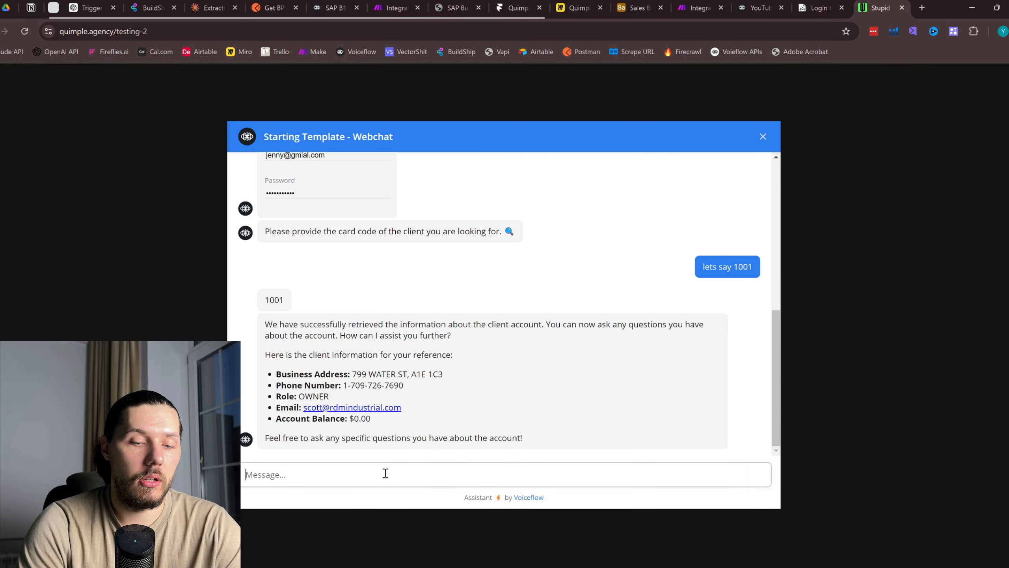
pyautogui.write('I want to ge')
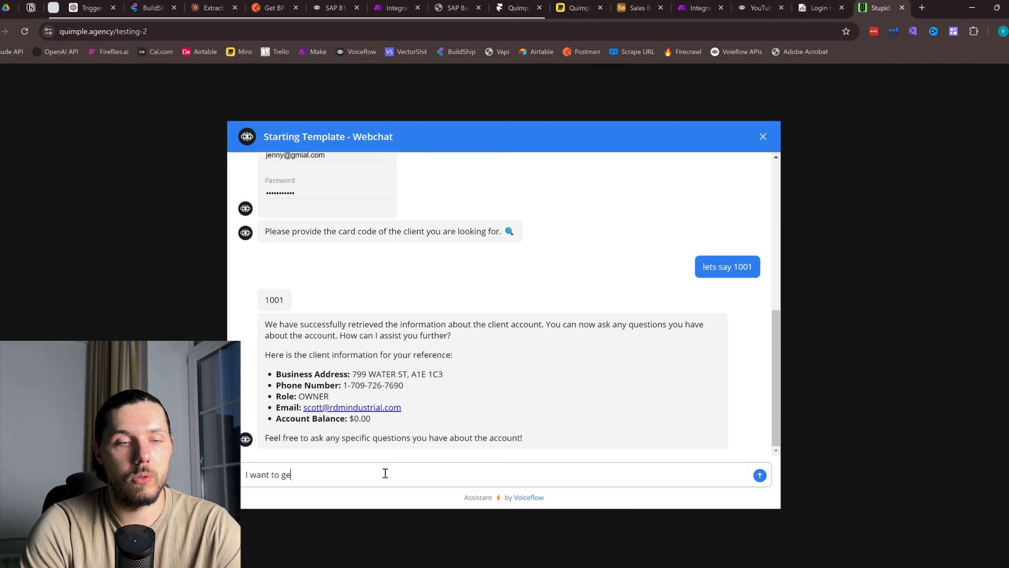
pyautogui.write('nerate a report')
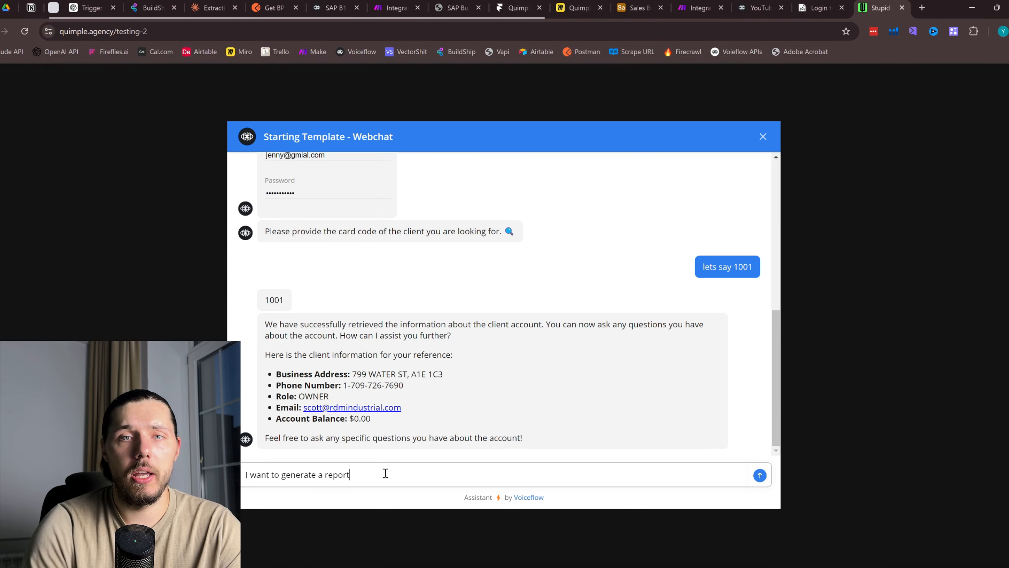
pyautogui.click(699, 8)
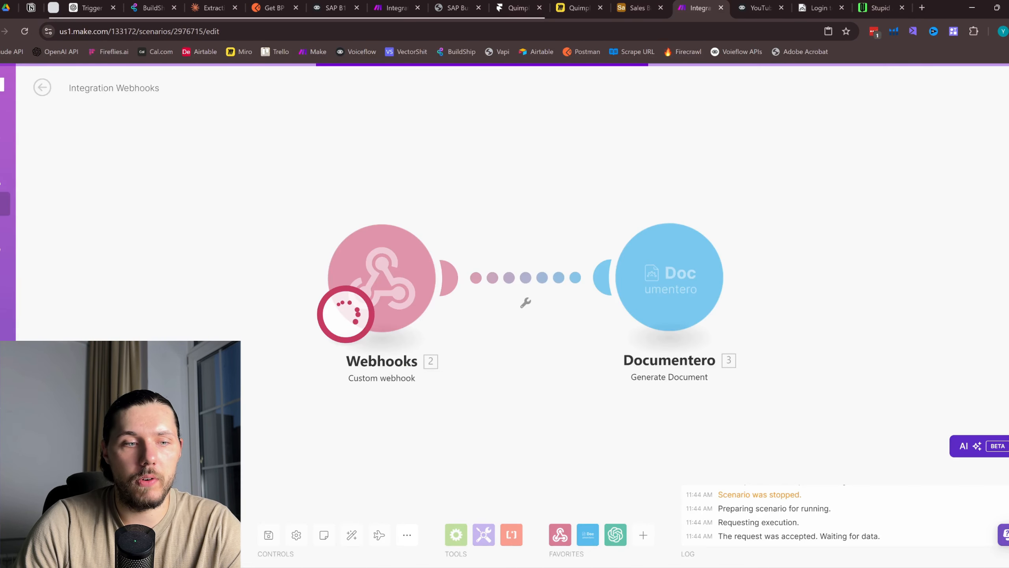
# Send the report generation request from the webchat and return to Make
pyautogui.click(876, 3)
pyautogui.click(758, 474)
pyautogui.click(706, 3)
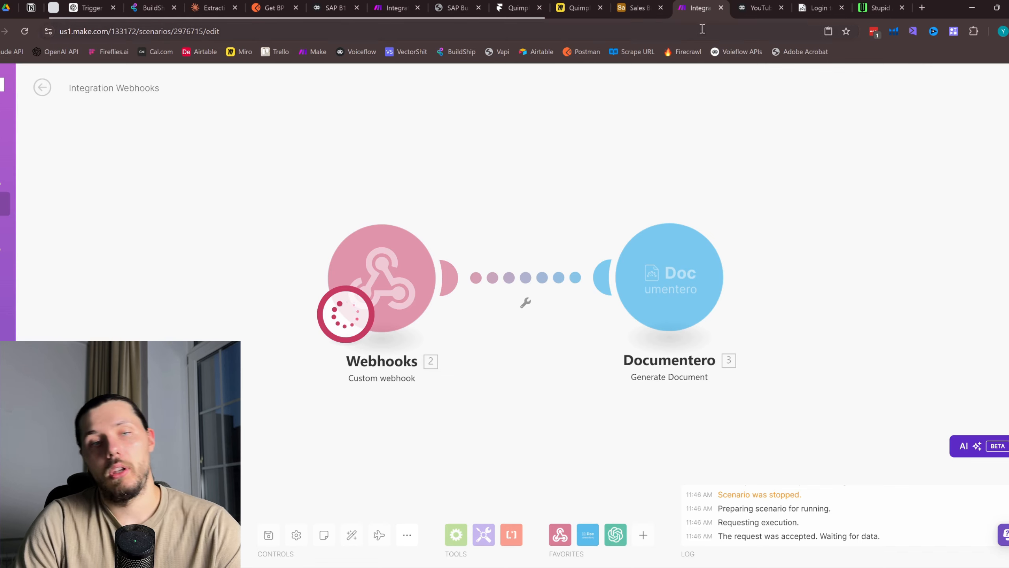
# Check the Webhooks and Documentero outputs and open the generated .docx link in a new tab
pyautogui.click(453, 209)
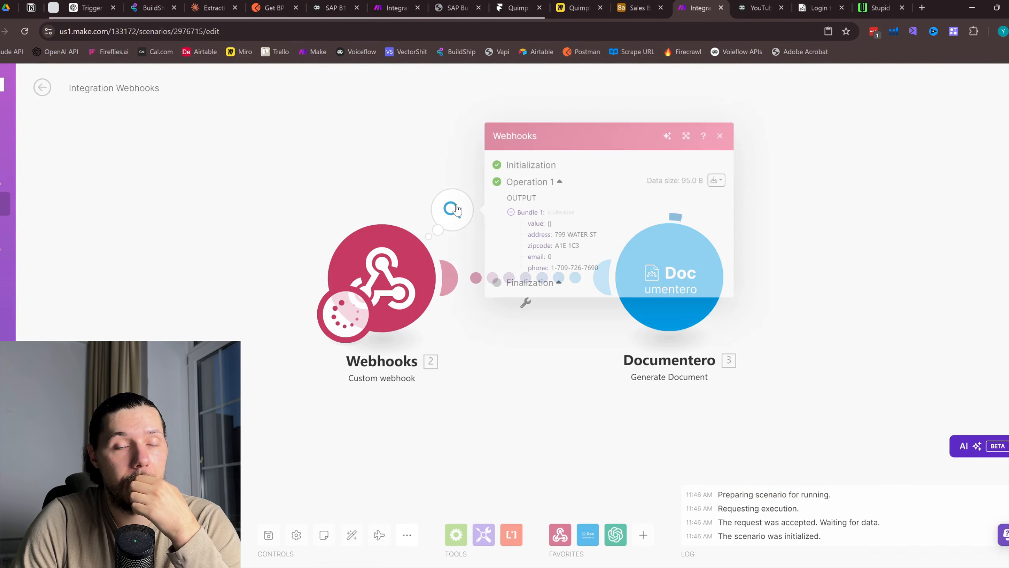
pyautogui.click(739, 210)
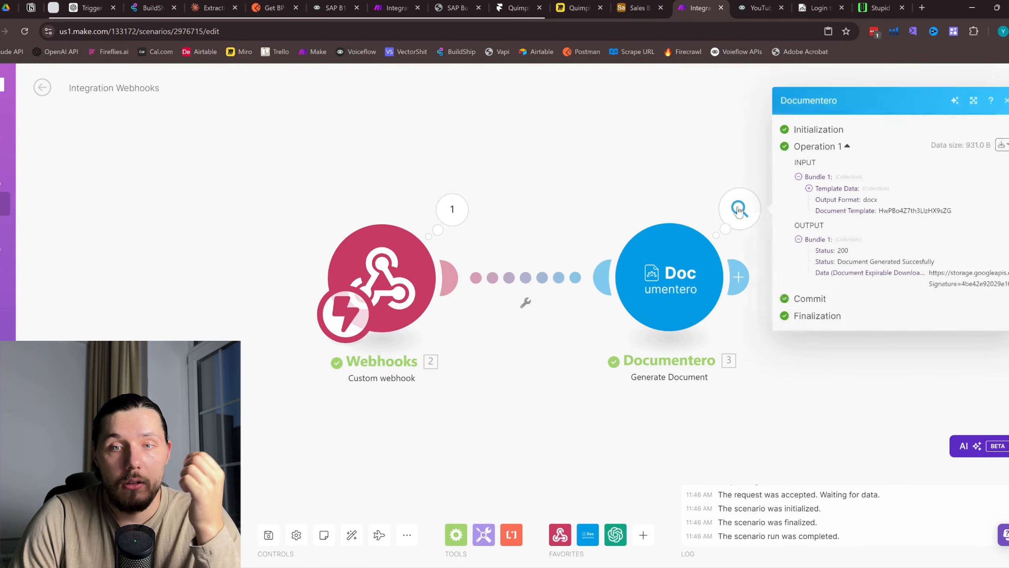
pyautogui.tripleClick(931, 273)
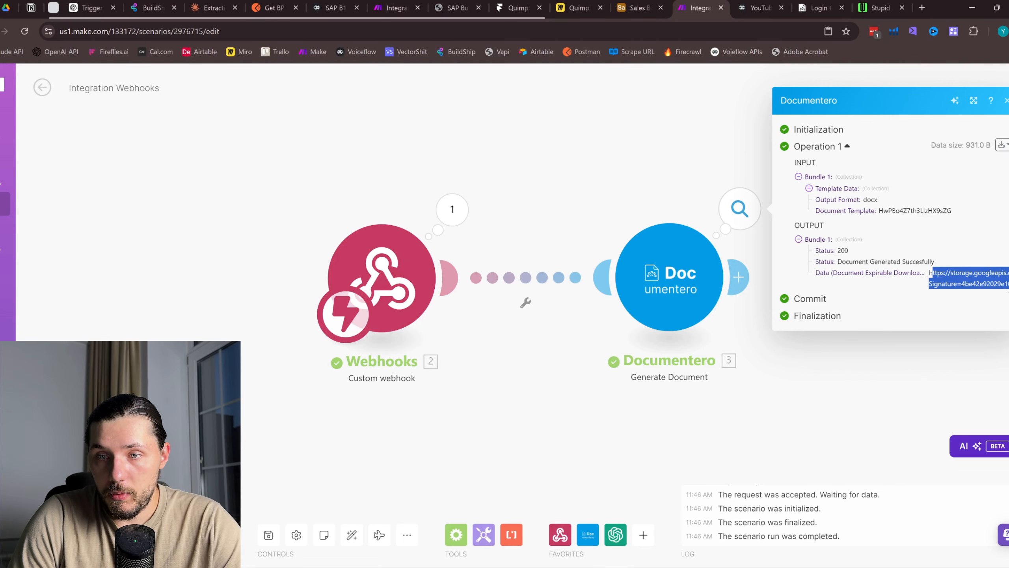
pyautogui.click(922, 8)
pyautogui.hotkey('ctrl', 'v')
pyautogui.press('Return')
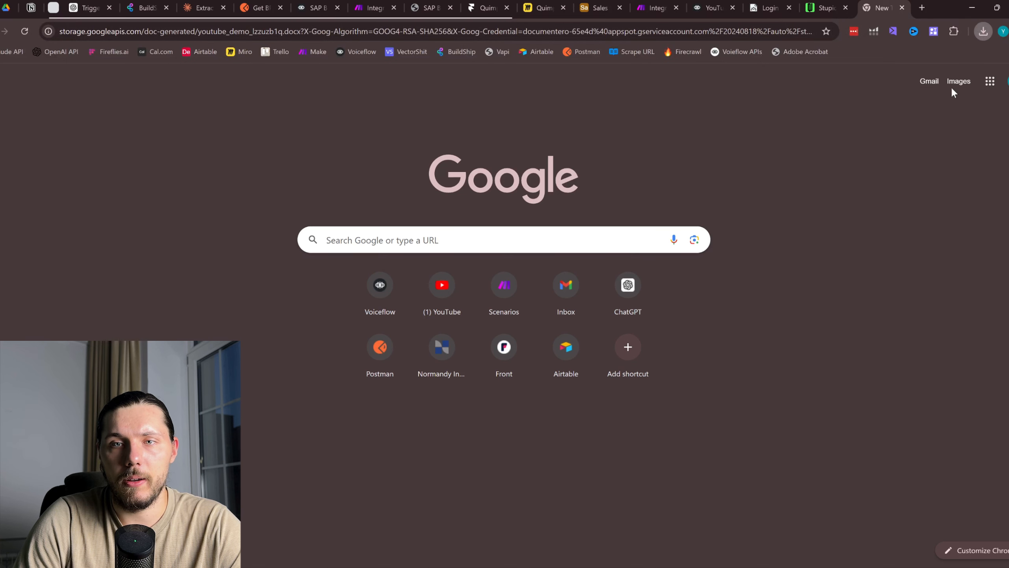
# Search for 'google drive' and open the Drive file list
pyautogui.click(920, 8)
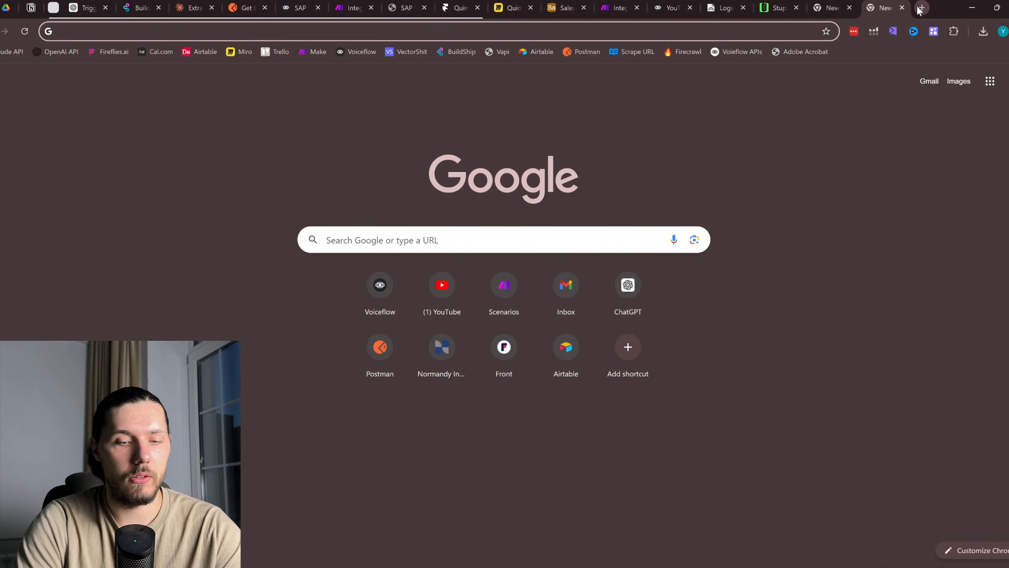
pyautogui.write('goog')
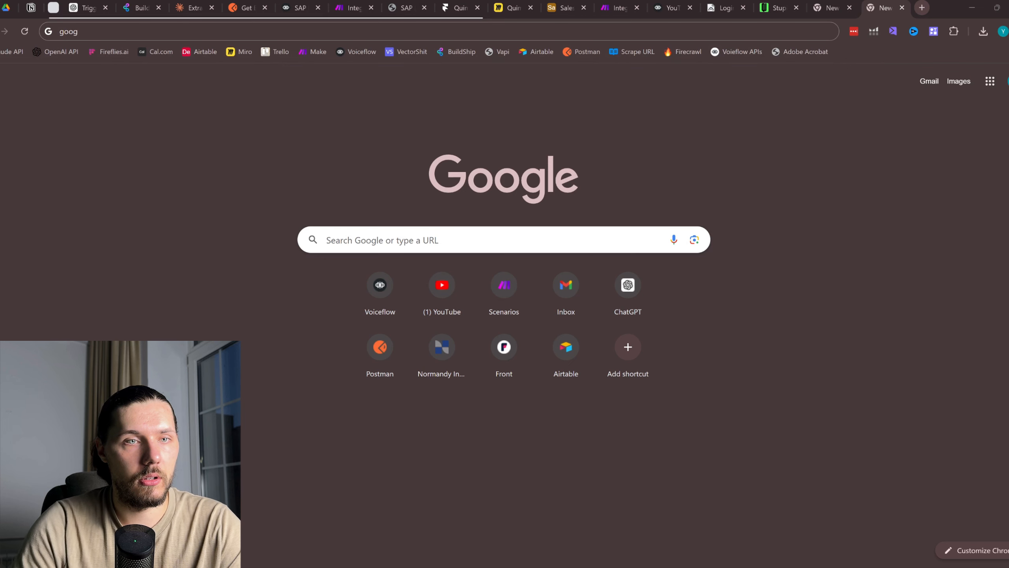
pyautogui.click(262, 39)
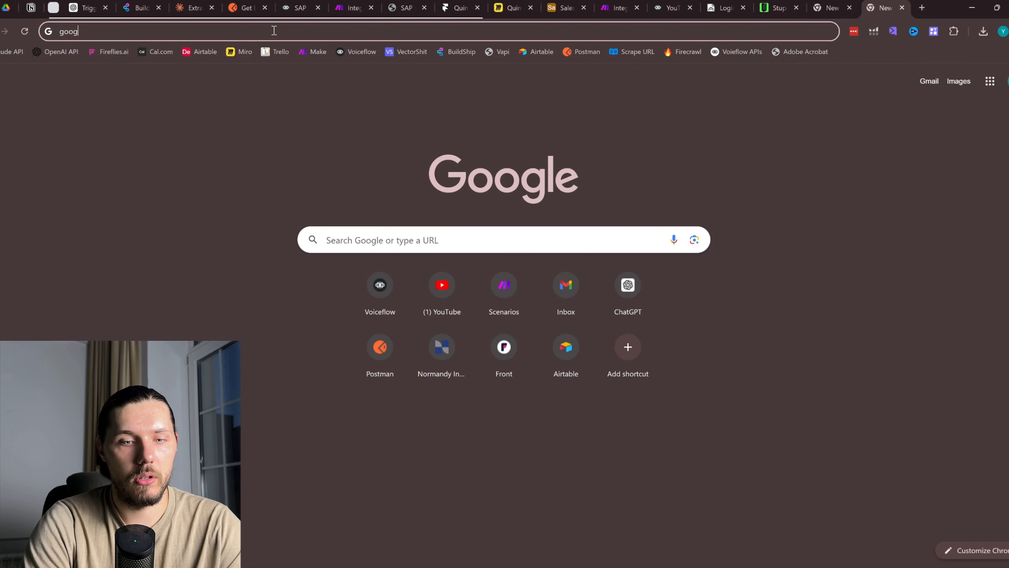
pyautogui.write('le drive')
pyautogui.press('Return')
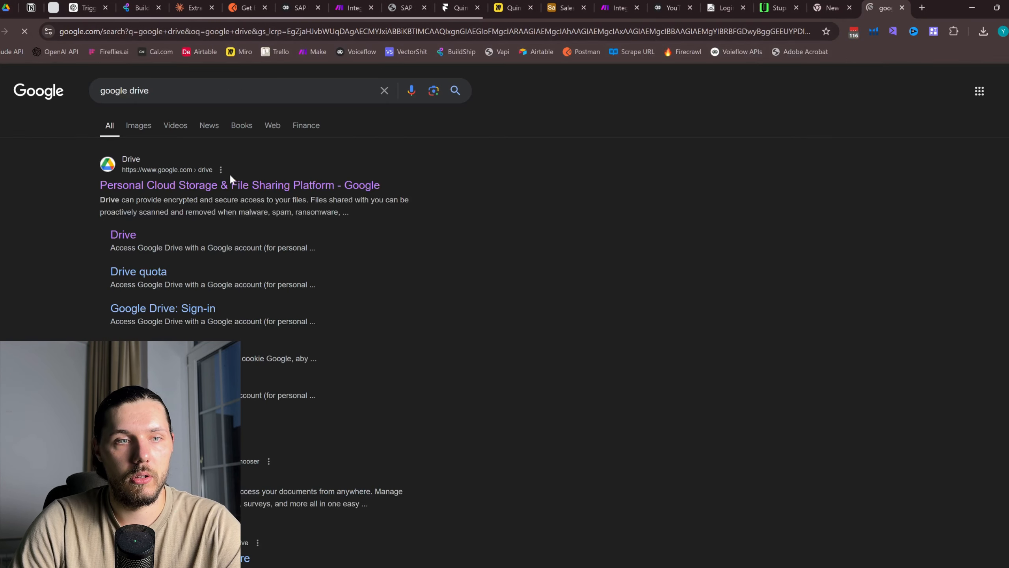
pyautogui.click(237, 185)
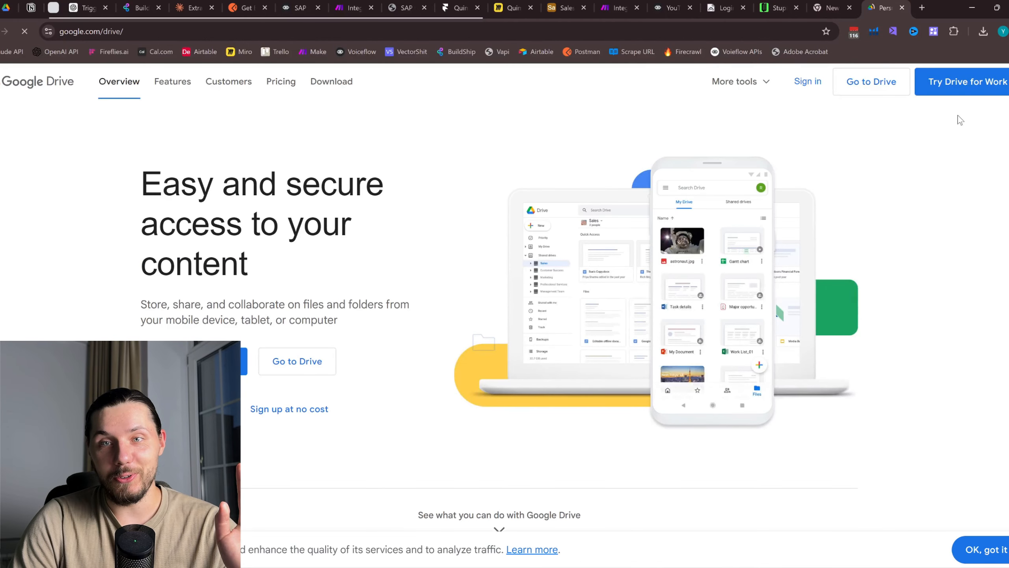
pyautogui.click(886, 91)
pyautogui.click(853, 8)
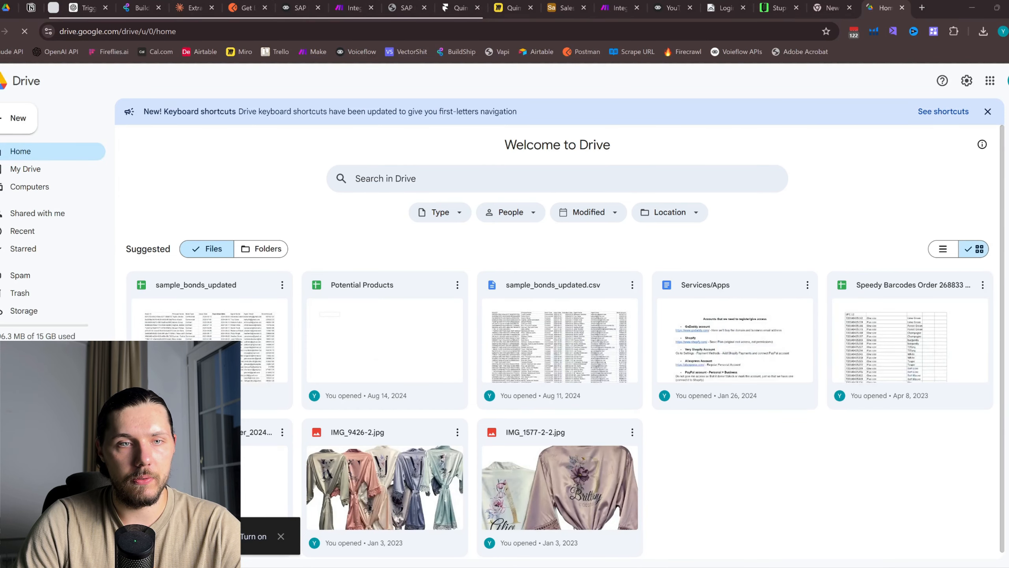
# Upload youtube_demo_lzzuzb1q.docx to Drive and open it from the upload panel
pyautogui.moveTo(1007, 473); pyautogui.dragTo(947, 459)
pyautogui.scroll(-1, 797, 401)
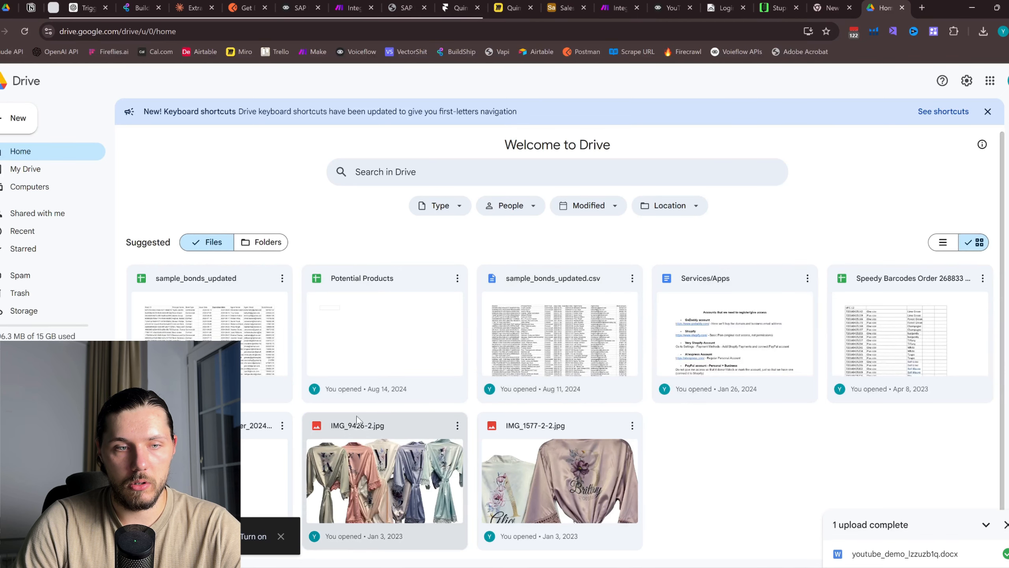
pyautogui.click(909, 562)
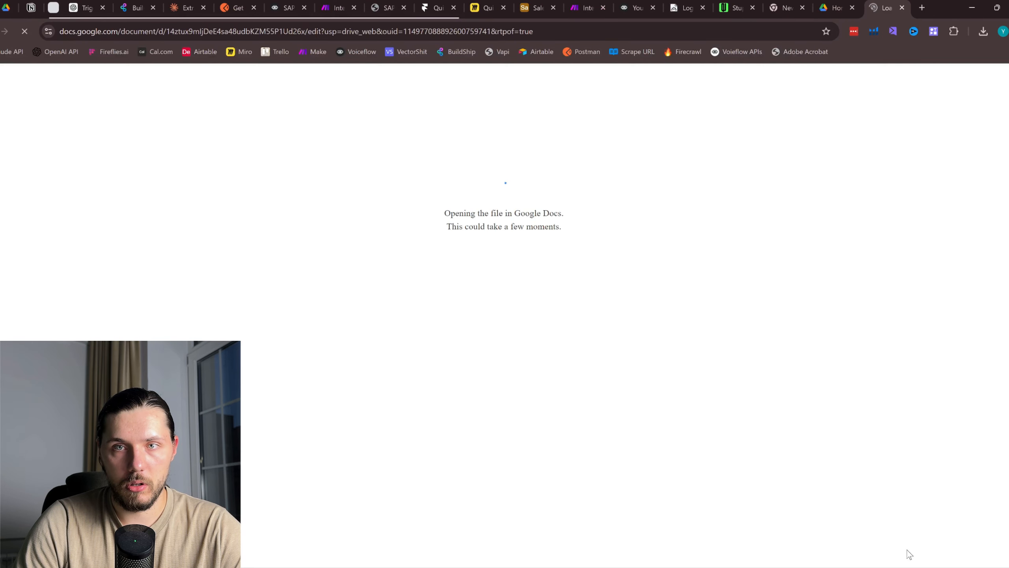
pyautogui.click(799, 9)
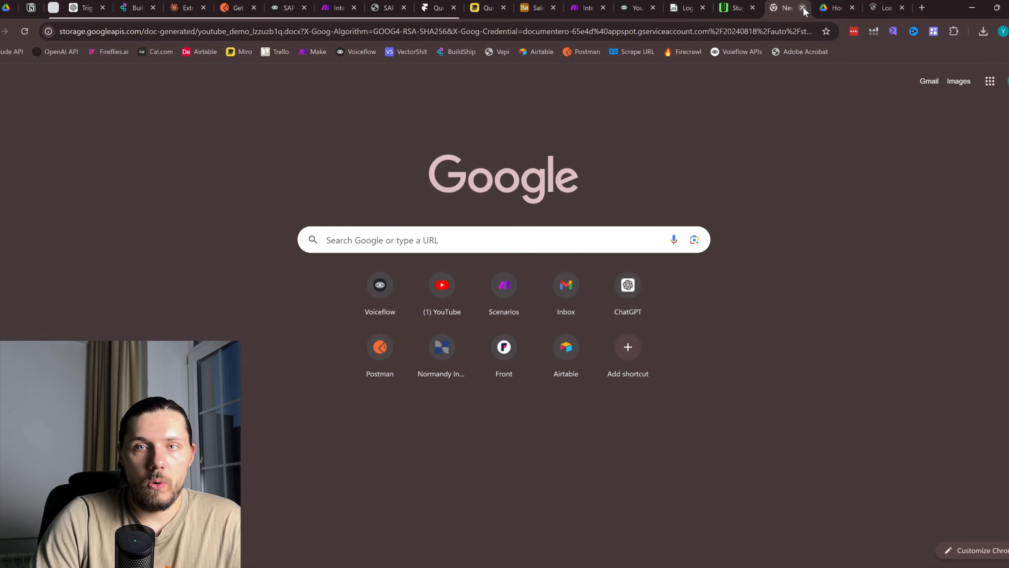
# Close leftover tabs, dismiss the Office notice and inspect the report's address value
pyautogui.click(803, 7)
pyautogui.click(803, 7)
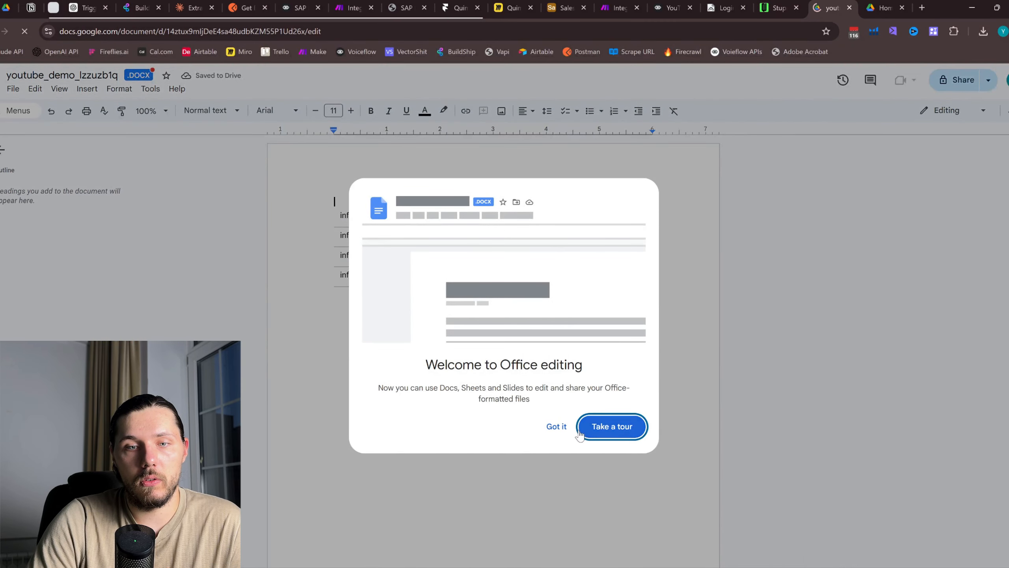
pyautogui.click(579, 434)
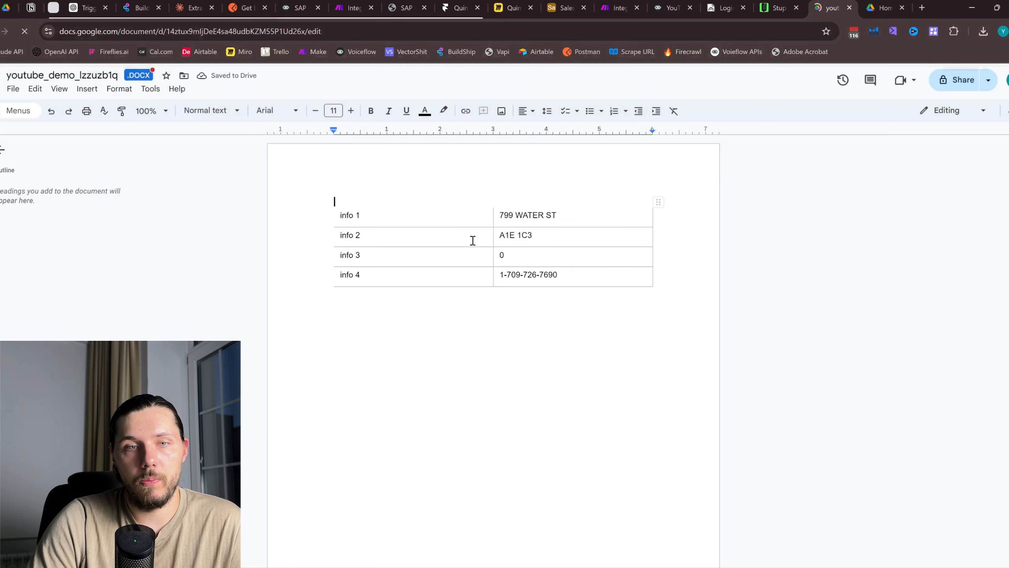
pyautogui.moveTo(513, 215); pyautogui.dragTo(527, 234)
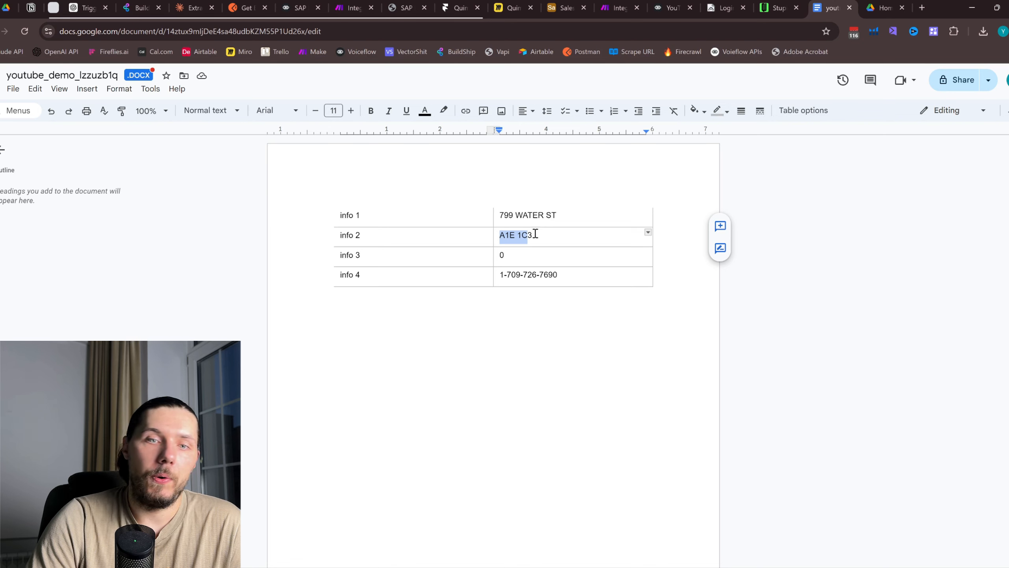
pyautogui.click(722, 7)
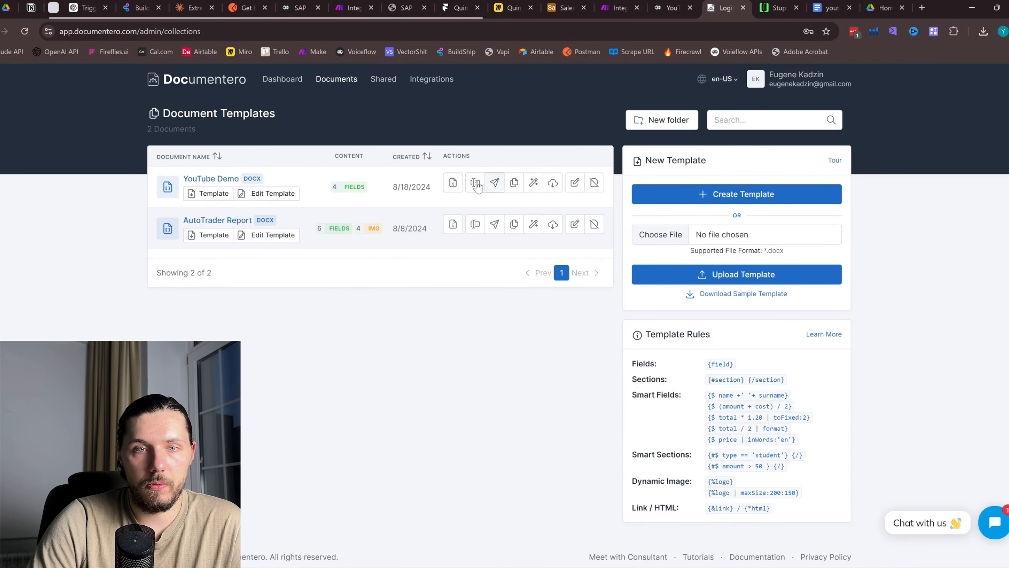
# Open the YouTube Demo template in Documentero's template editor
pyautogui.click(222, 179)
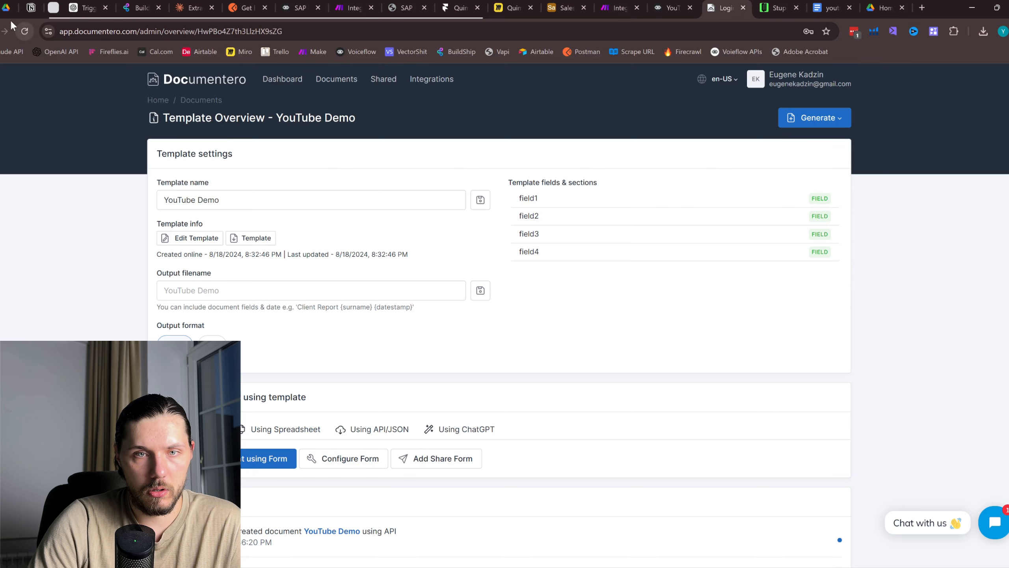
pyautogui.hotkey('alt', 'Left')
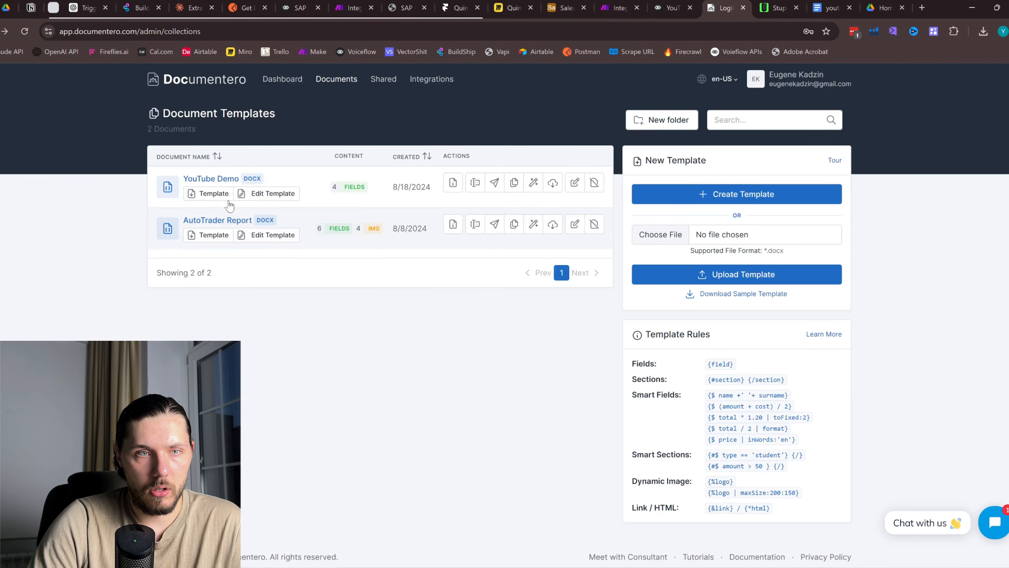
pyautogui.click(266, 196)
# Compare the report's info 3 and info 4 rows with the template and Make's Documentero field mapping
pyautogui.click(829, 7)
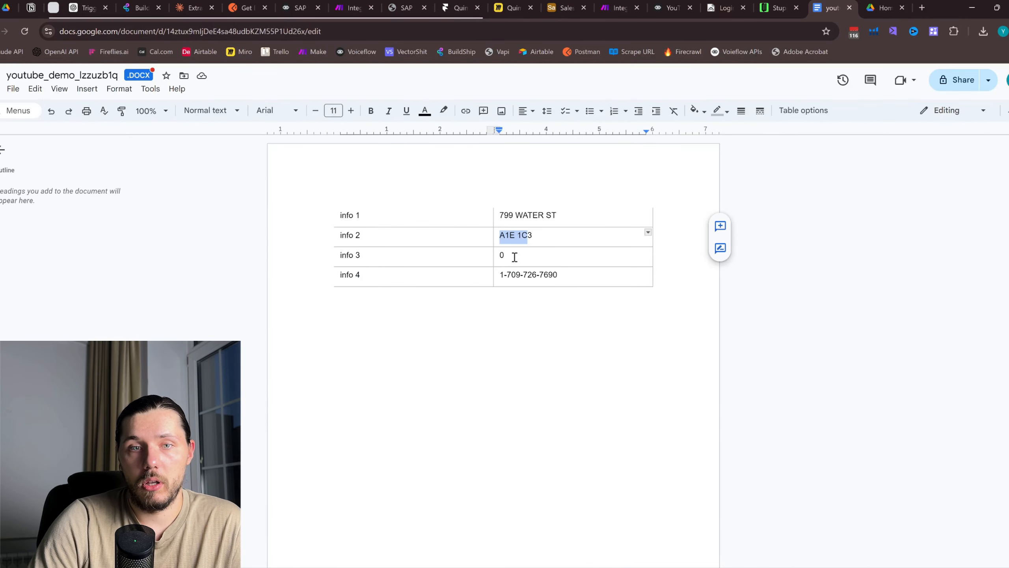
pyautogui.moveTo(498, 261); pyautogui.dragTo(523, 262)
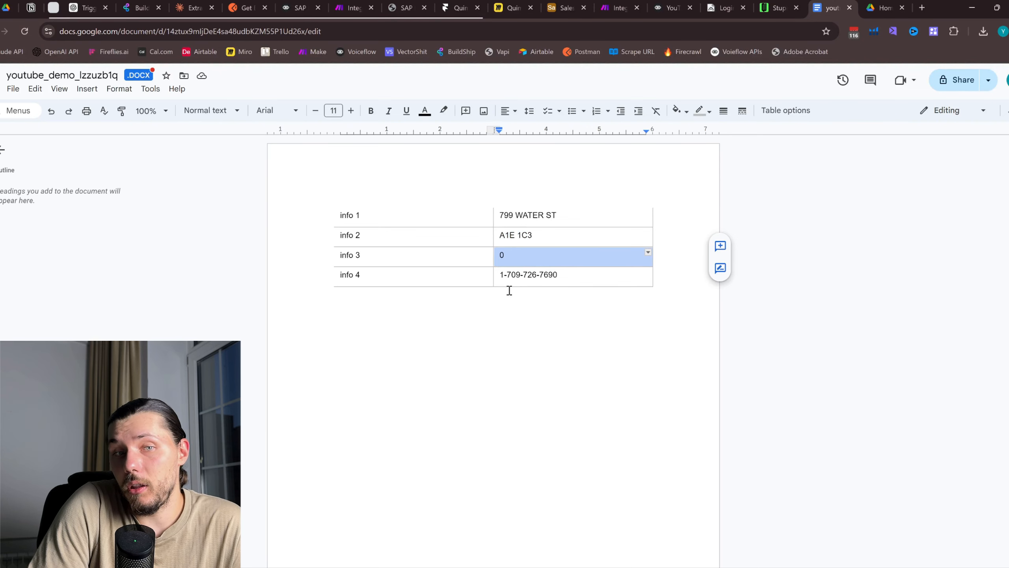
pyautogui.moveTo(559, 273); pyautogui.dragTo(475, 277)
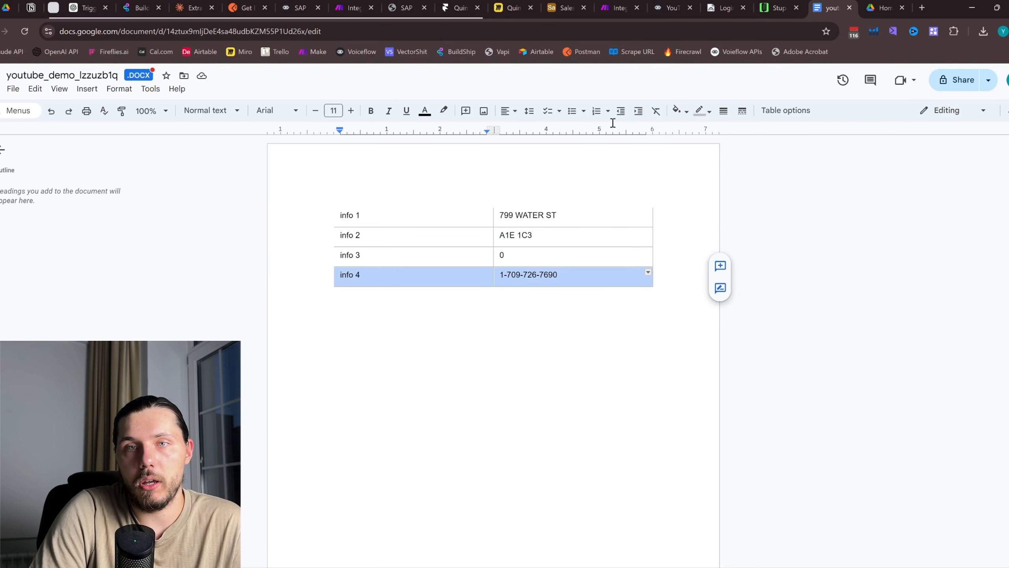
pyautogui.click(721, 4)
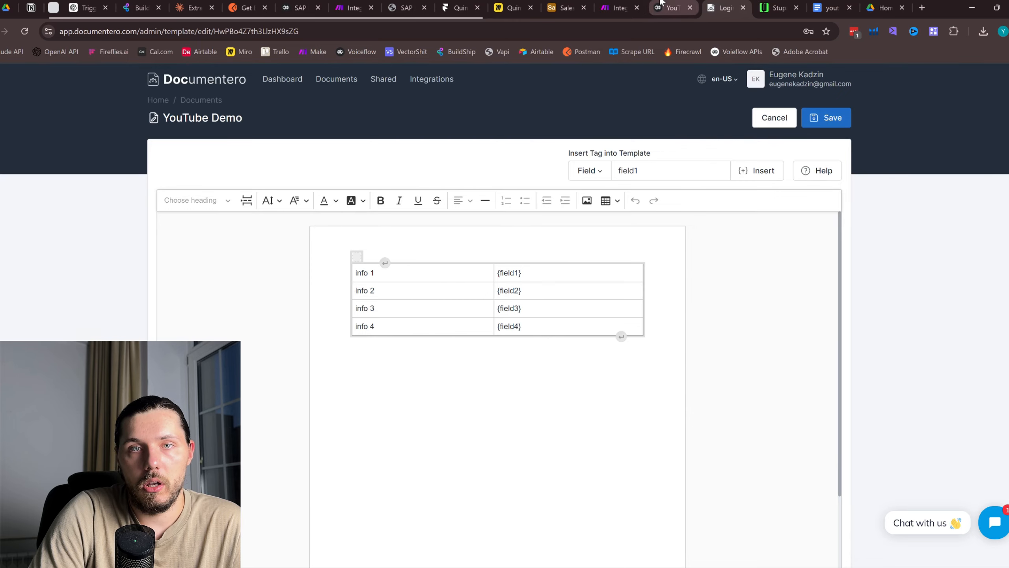
pyautogui.click(619, 6)
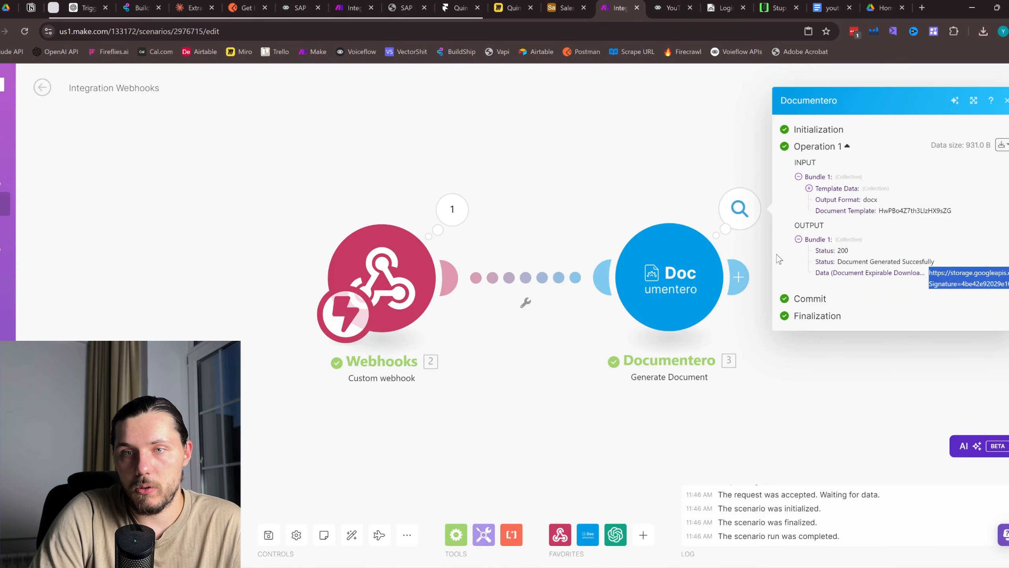
pyautogui.click(669, 276)
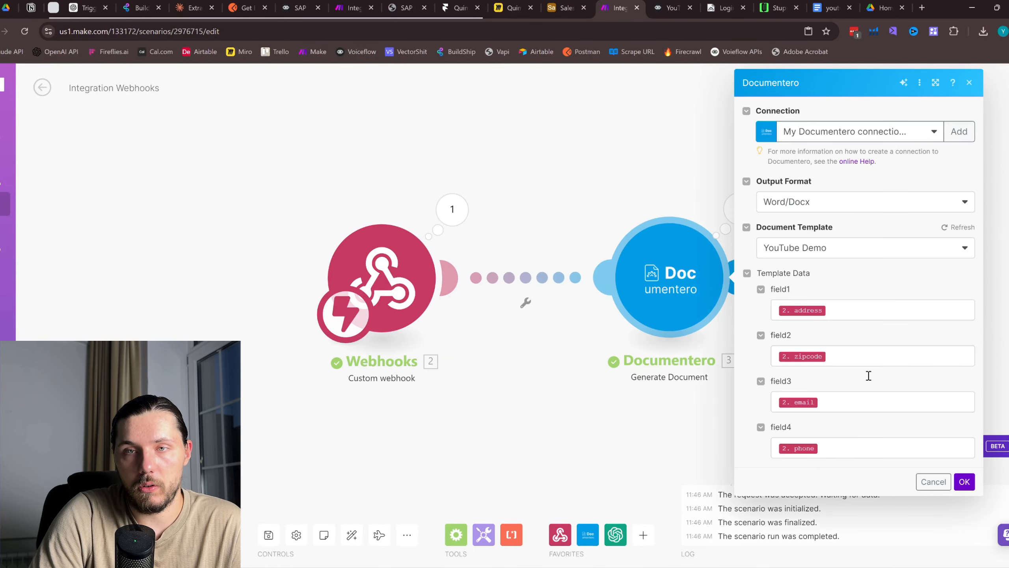
pyautogui.click(689, 4)
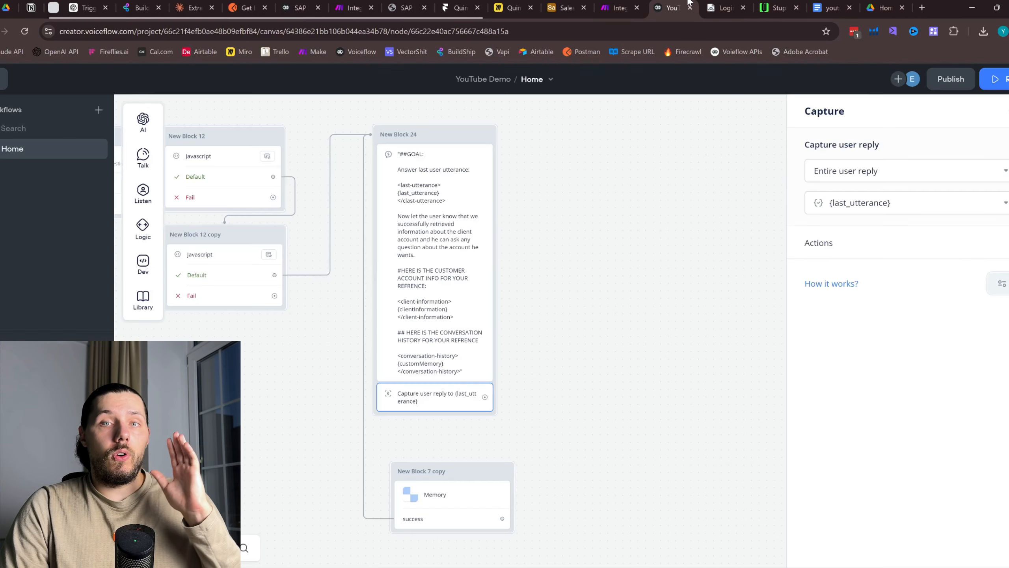